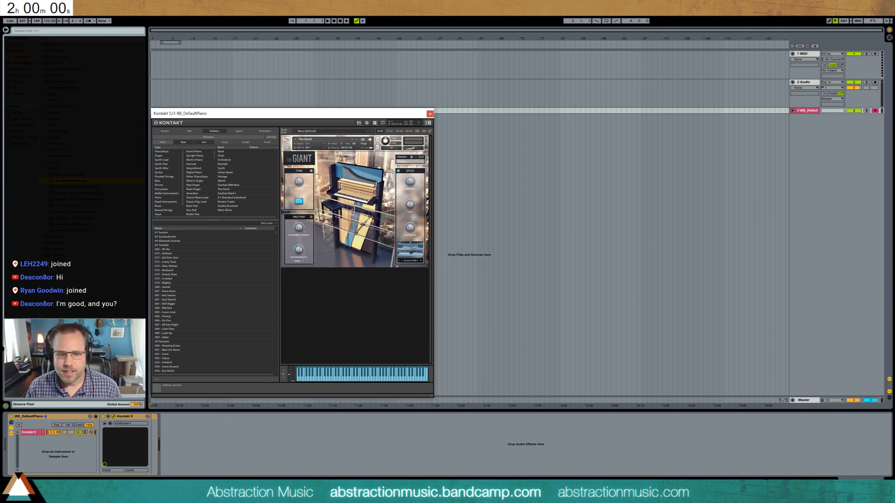
- Close the Kontakt 5 plug-in window that shows The Giant piano
{"action": "key", "text": "alt+Tab"}
{"action": "left_click", "coordinate": [299, 191]}
{"action": "key", "text": "alt+Tab"}
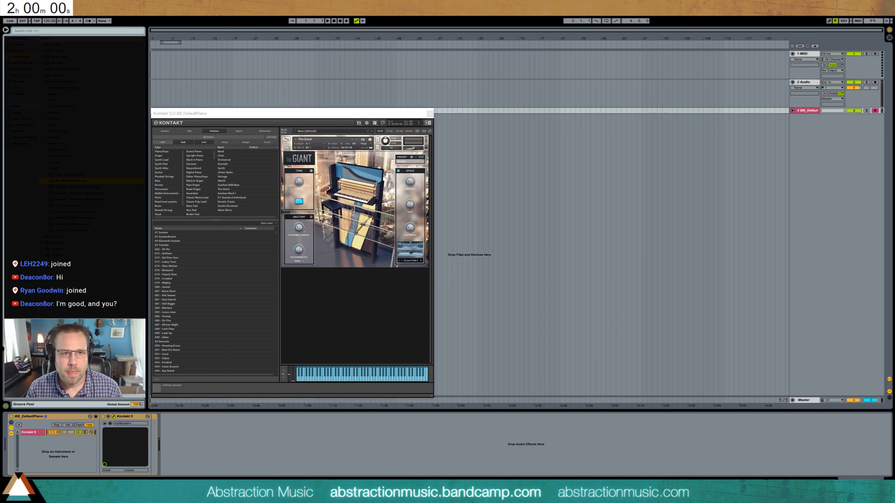
{"action": "left_click_drag", "start_coordinate": [281, 115], "coordinate": [292, 115]}
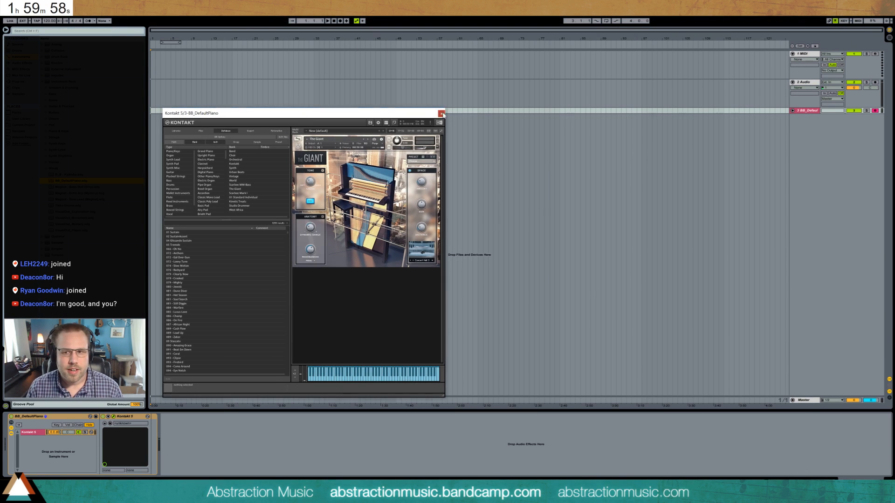
{"action": "left_click", "coordinate": [441, 114]}
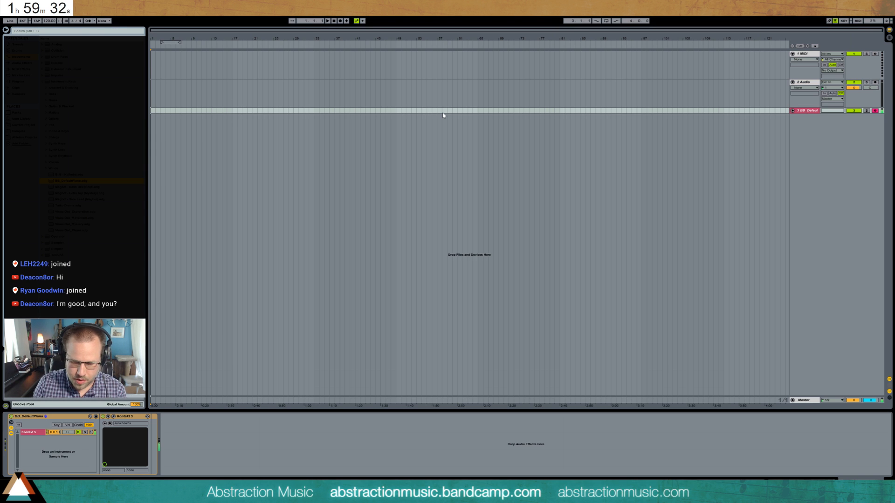
- Load the Analog instrument onto a new track and choose a different shape for its first oscillator
{"action": "left_click", "coordinate": [248, 106]}
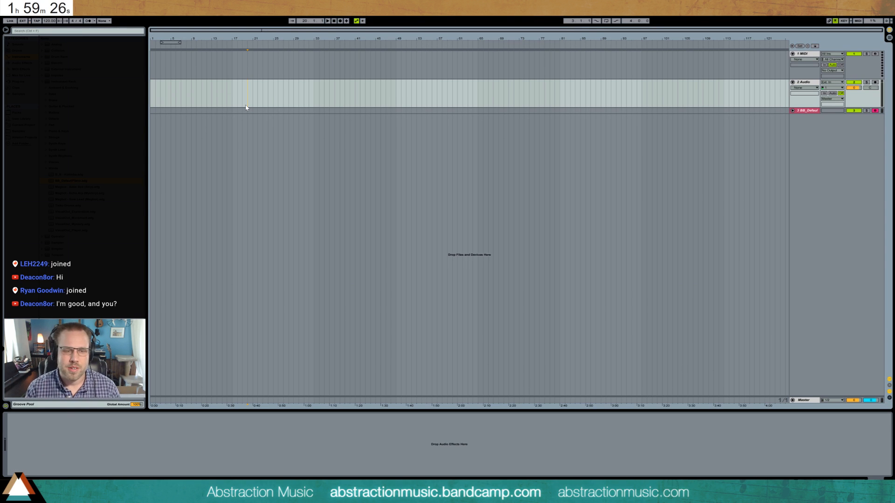
{"action": "left_click", "coordinate": [56, 44]}
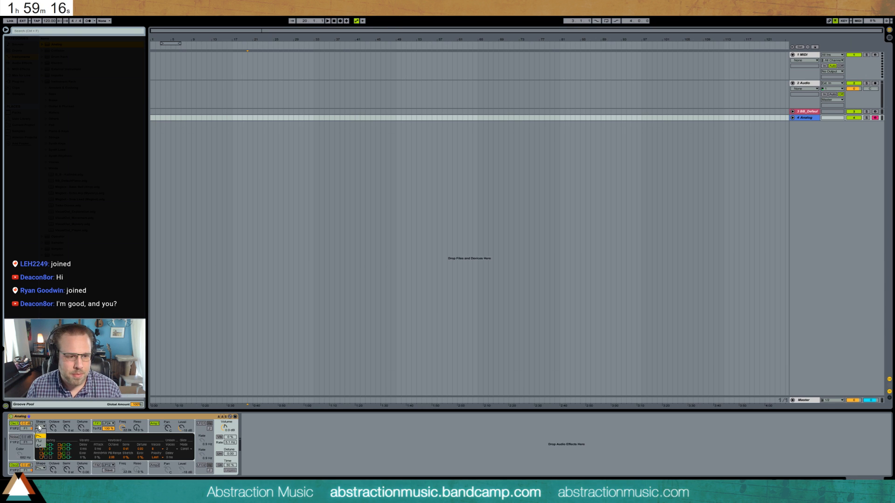
{"action": "left_click", "coordinate": [43, 433]}
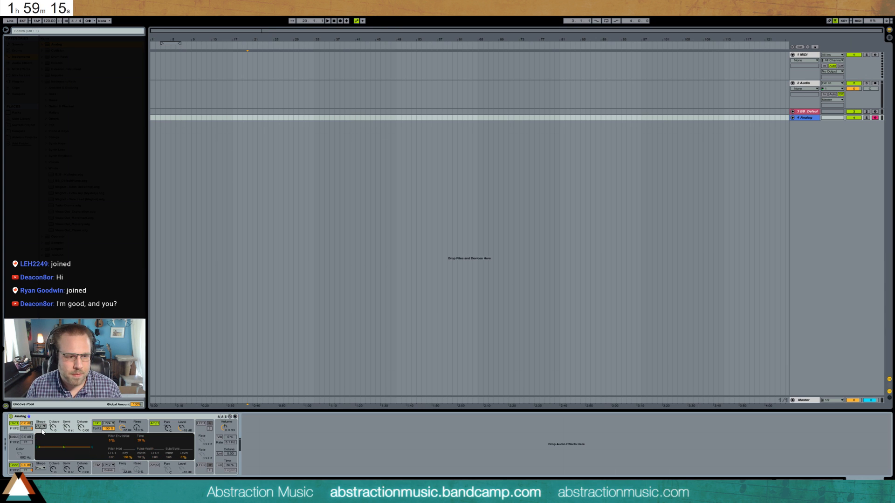
- Adjust Analog's first filter cutoff and the envelope's sustain level, and reset the cutoff to its default
{"action": "left_click", "coordinate": [120, 422]}
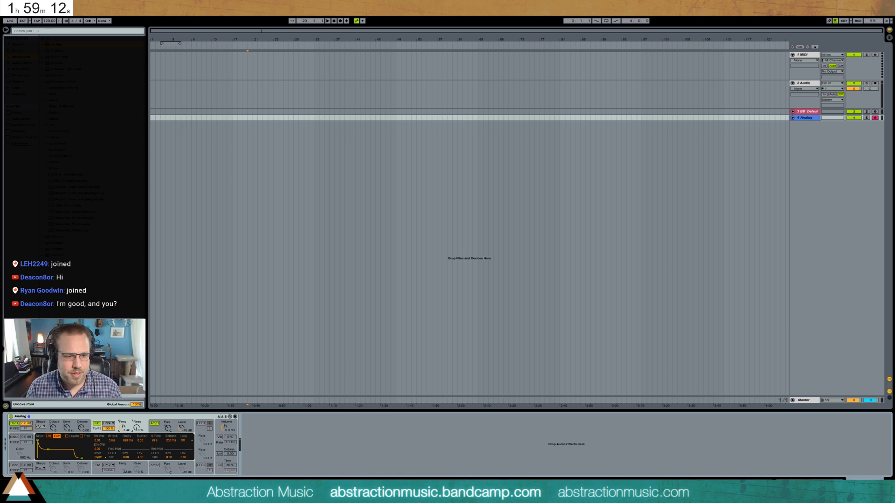
{"action": "left_click_drag", "start_coordinate": [123, 428], "coordinate": [123, 435]}
{"action": "left_click", "coordinate": [152, 431]}
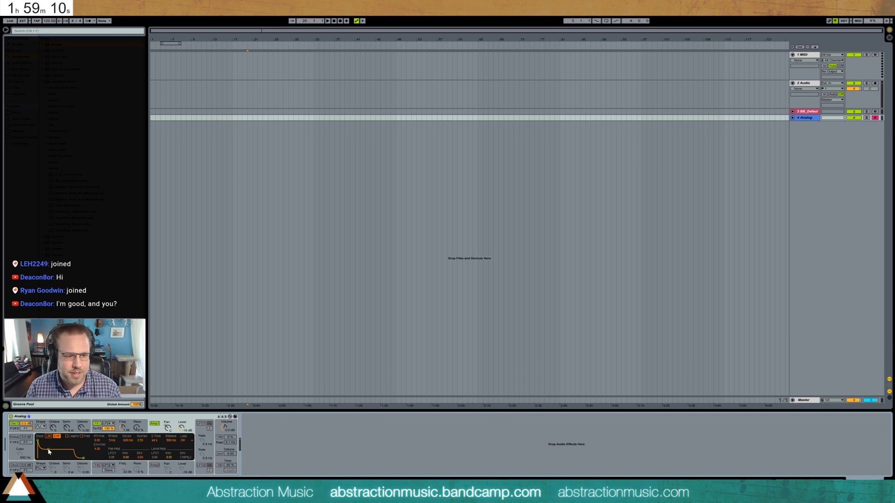
{"action": "left_click_drag", "start_coordinate": [50, 452], "coordinate": [50, 459]}
{"action": "left_click", "coordinate": [120, 428]}
{"action": "key", "text": "Delete"}
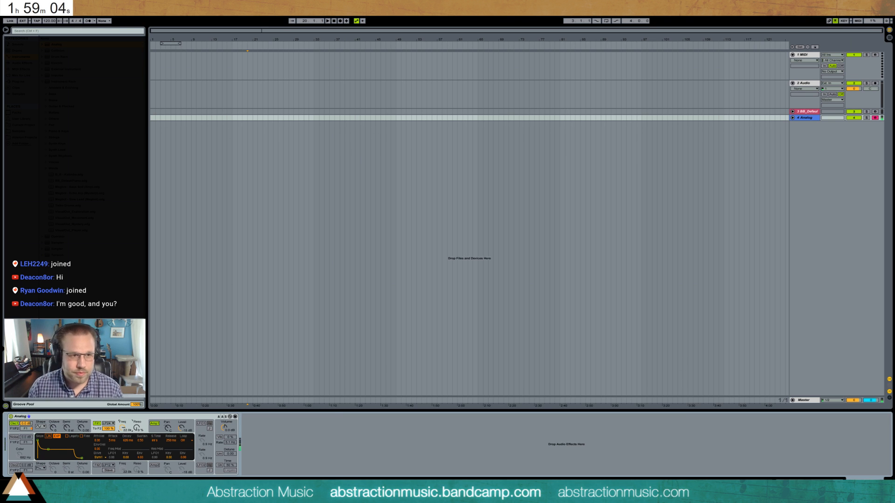
- Add an Overdrive effect after Analog and adjust its filter band
{"action": "left_click", "coordinate": [20, 63]}
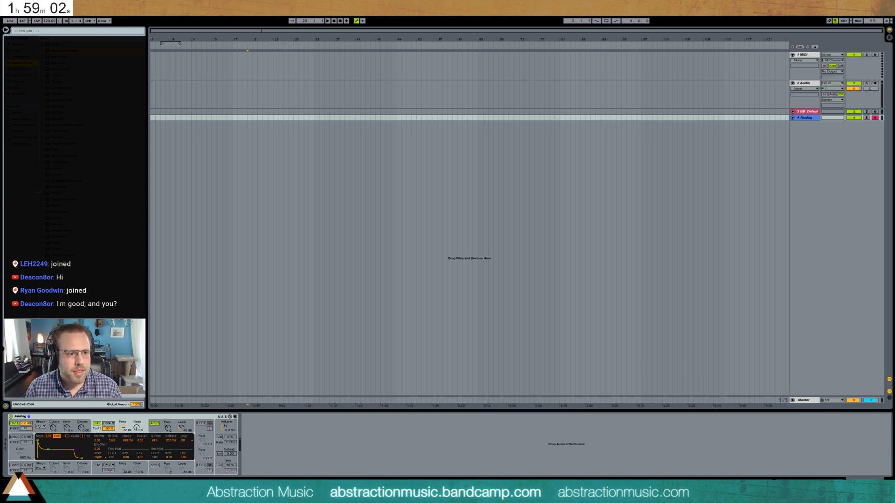
{"action": "left_click_drag", "start_coordinate": [59, 187], "coordinate": [346, 436]}
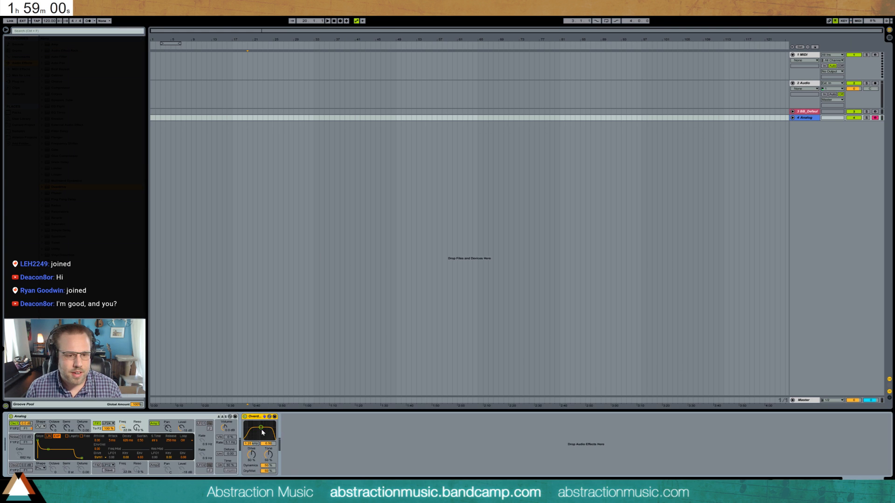
{"action": "left_click_drag", "start_coordinate": [262, 433], "coordinate": [263, 433]}
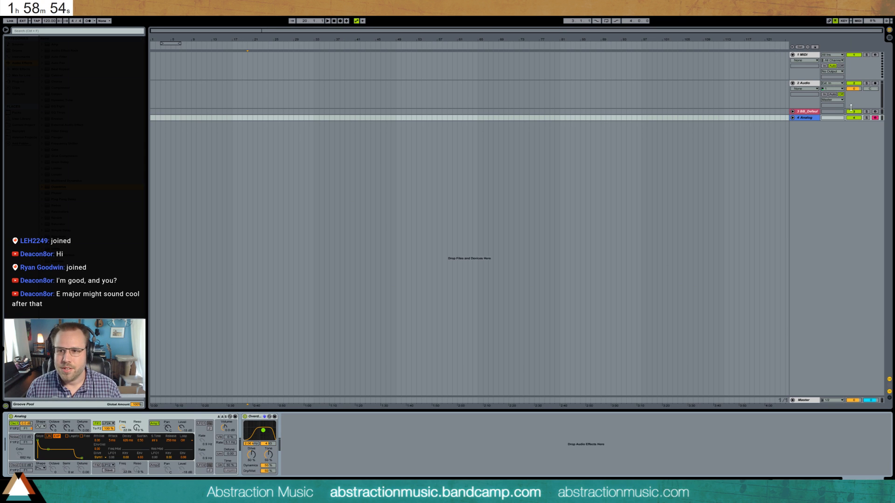
- Arm the BB_DefaultPiano track, record a long piano improvisation on it, and stop the recording
{"action": "left_click", "coordinate": [875, 112]}
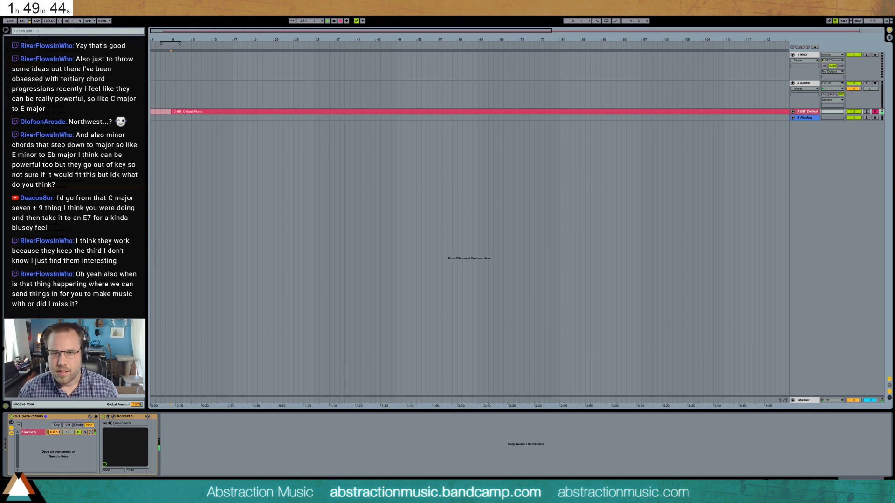
{"action": "key", "text": "space"}
{"action": "key", "text": "space"}
- Unfold the BB_DefaultPiano track and split off the last section of its recorded clip
{"action": "left_click_drag", "start_coordinate": [316, 37], "coordinate": [286, 36]}
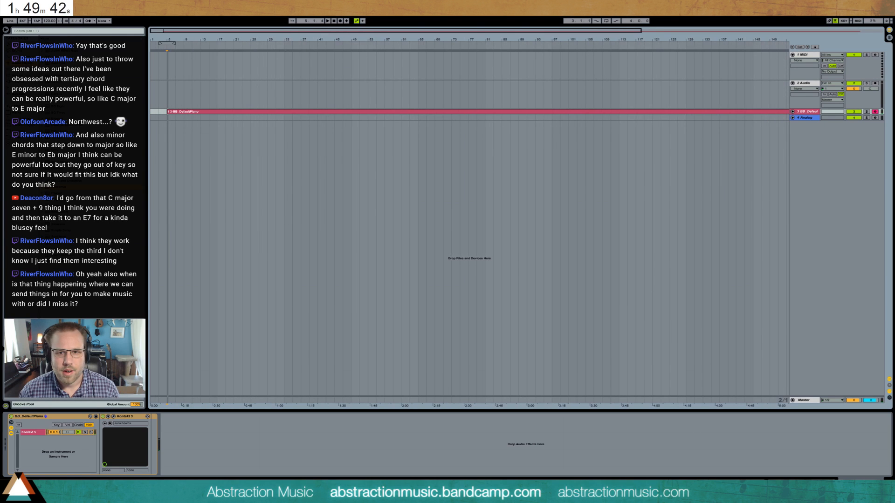
{"action": "left_click", "coordinate": [793, 112]}
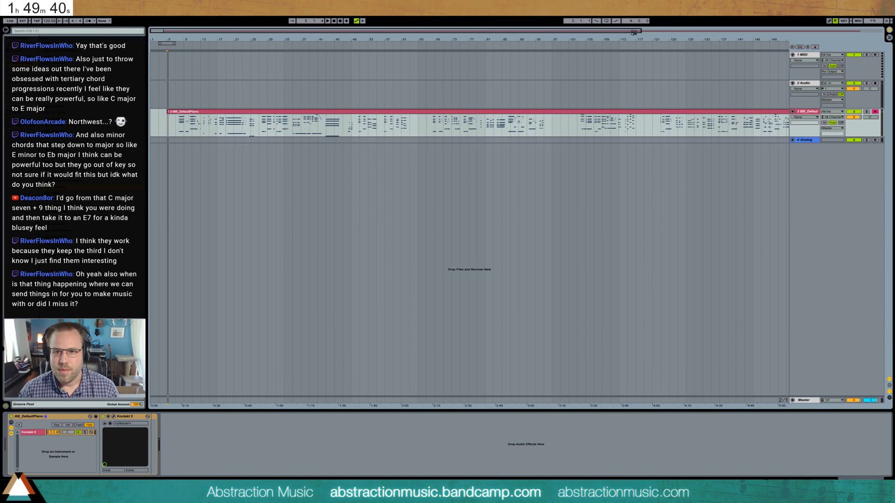
{"action": "left_click_drag", "start_coordinate": [634, 32], "coordinate": [876, 37]}
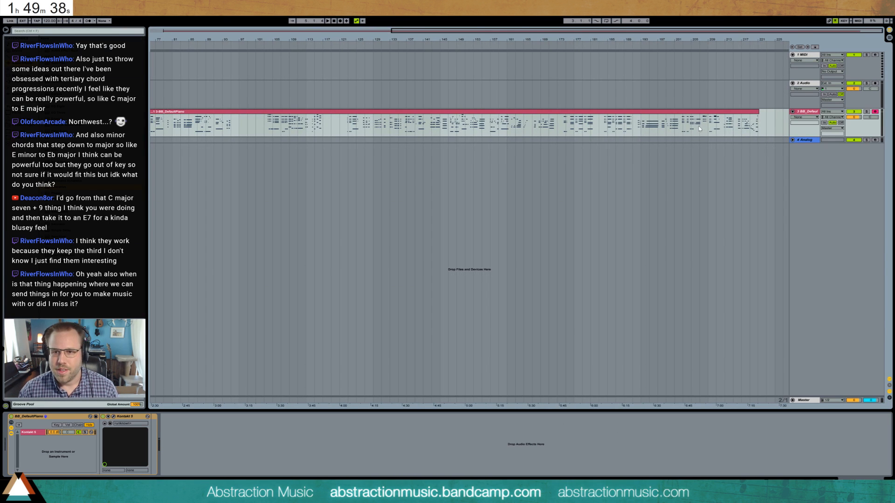
{"action": "left_click", "coordinate": [683, 130]}
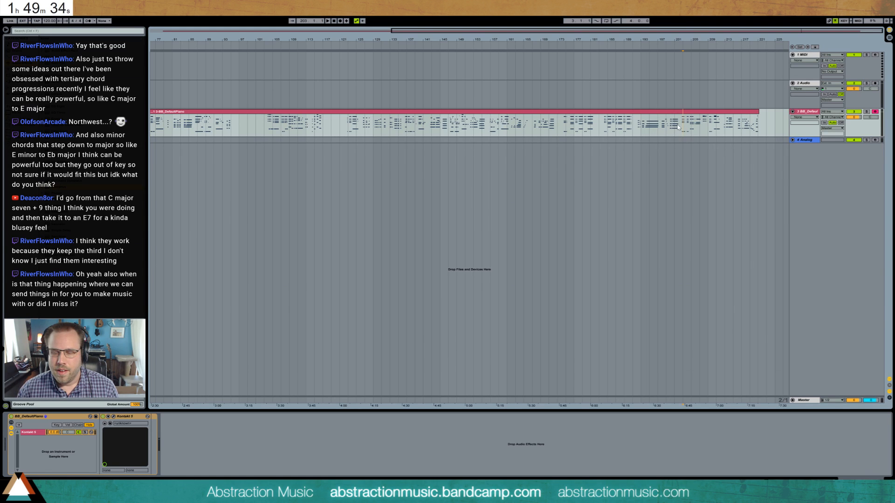
{"action": "left_click_drag", "start_coordinate": [752, 130], "coordinate": [763, 129]}
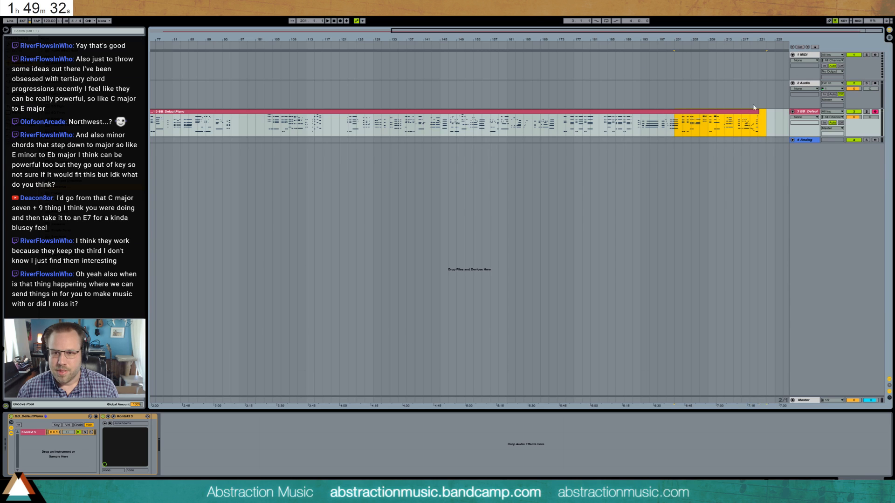
{"action": "key", "text": "ctrl+e"}
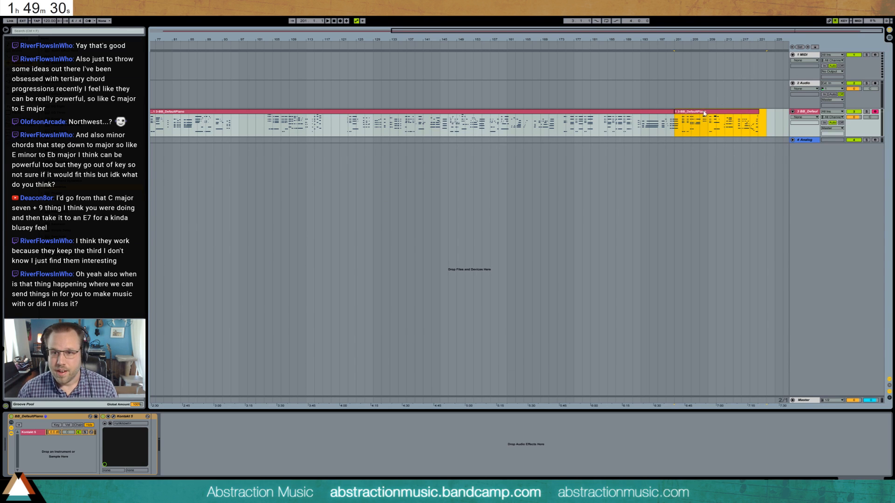
- Trim the start of the split-off piano clip to 204.4.1 and open the clip for note editing
{"action": "left_click_drag", "start_coordinate": [704, 113], "coordinate": [712, 113]}
{"action": "left_click_drag", "start_coordinate": [812, 30], "coordinate": [847, 33]}
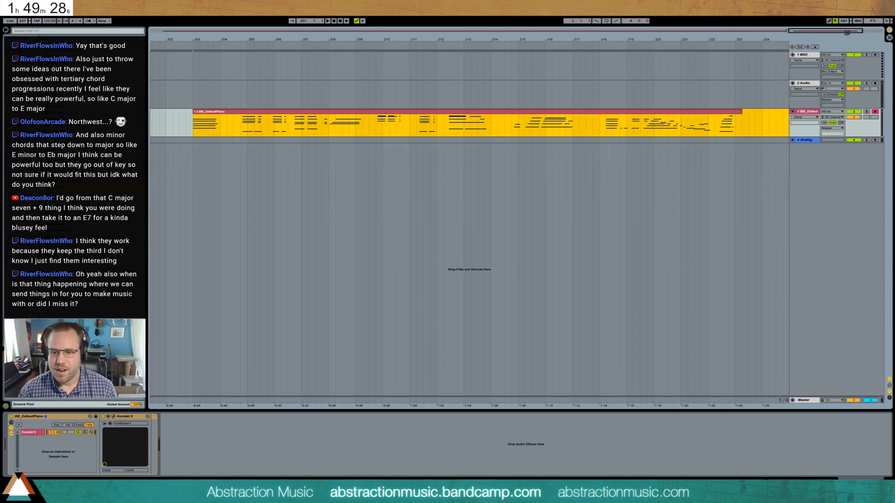
{"action": "left_click_drag", "start_coordinate": [194, 112], "coordinate": [241, 113]}
{"action": "double_click", "coordinate": [274, 112]}
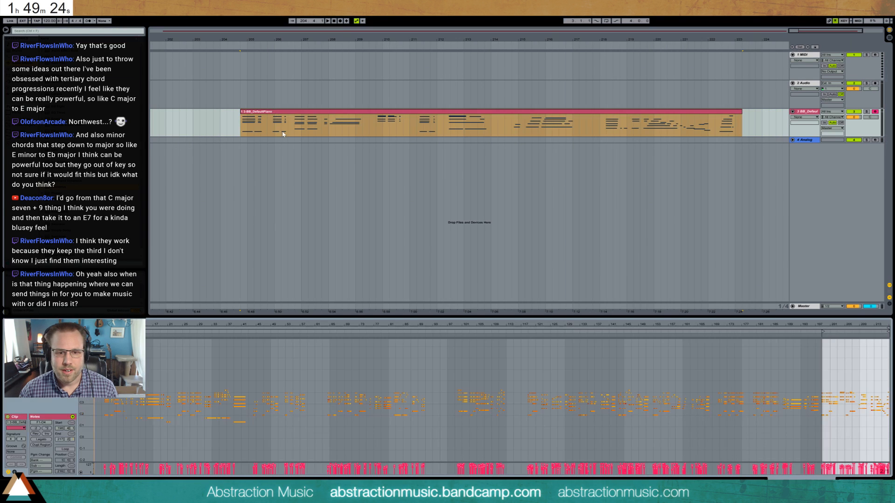
{"action": "left_click_drag", "start_coordinate": [861, 325], "coordinate": [758, 400]}
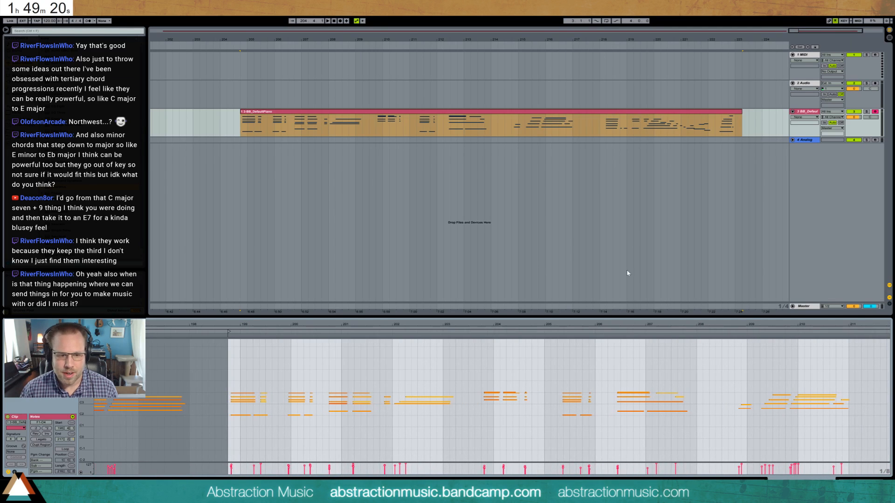
- Play the beginning of the trimmed piano clip and move its start to 205.4.1
{"action": "key", "text": "space"}
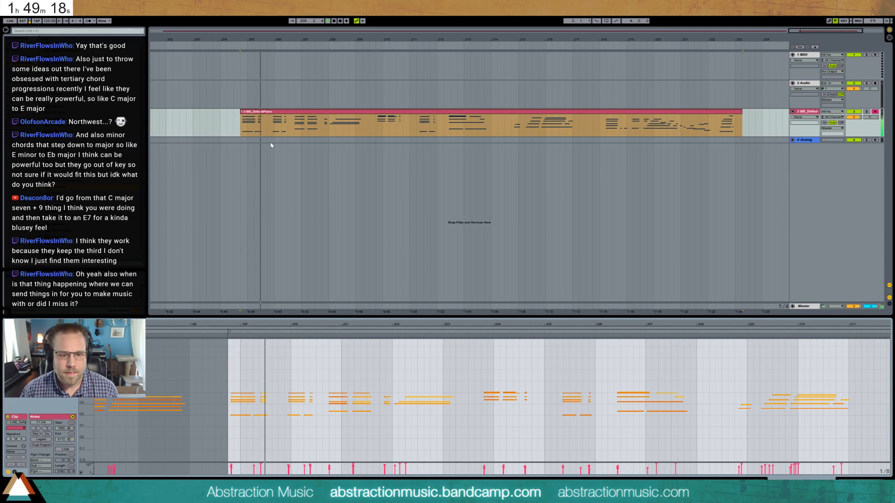
{"action": "key", "text": "space"}
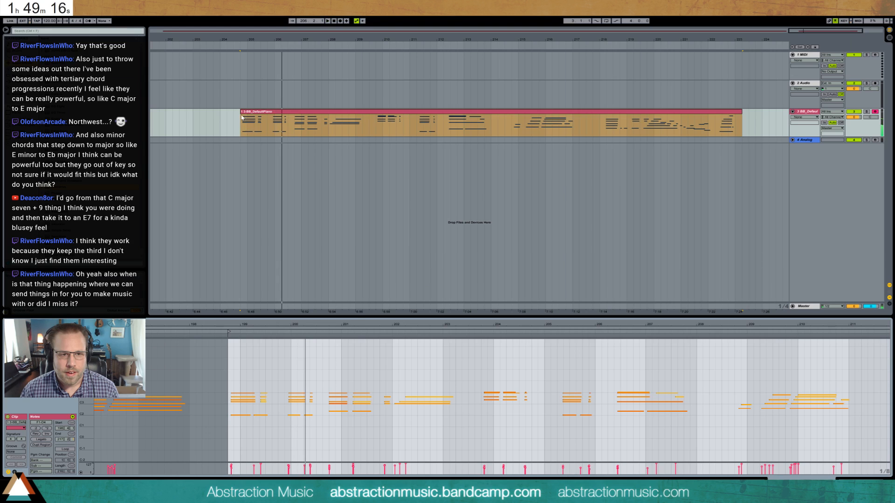
{"action": "left_click_drag", "start_coordinate": [240, 116], "coordinate": [268, 116]}
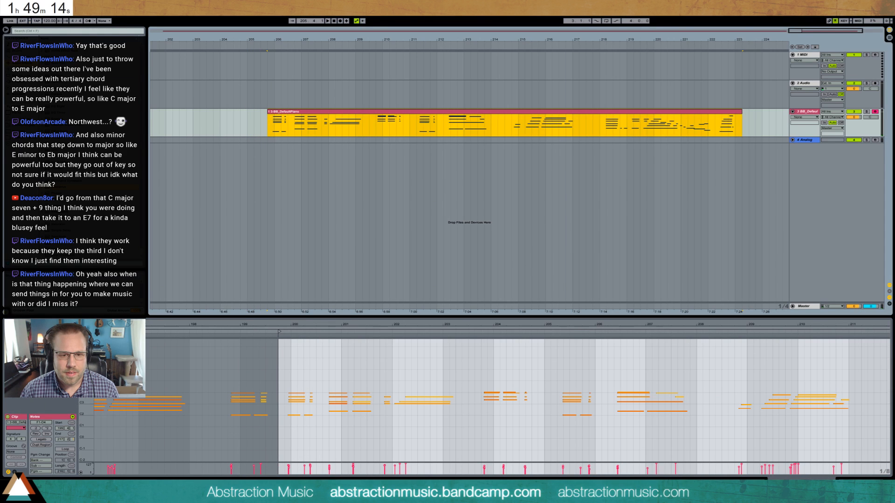
- Audition the opening of the piano clip and delete the first of the two repeated chords around bar 206
{"action": "left_click_drag", "start_coordinate": [345, 325], "coordinate": [340, 368]}
{"action": "left_click_drag", "start_coordinate": [84, 405], "coordinate": [123, 397]}
{"action": "key", "text": "space"}
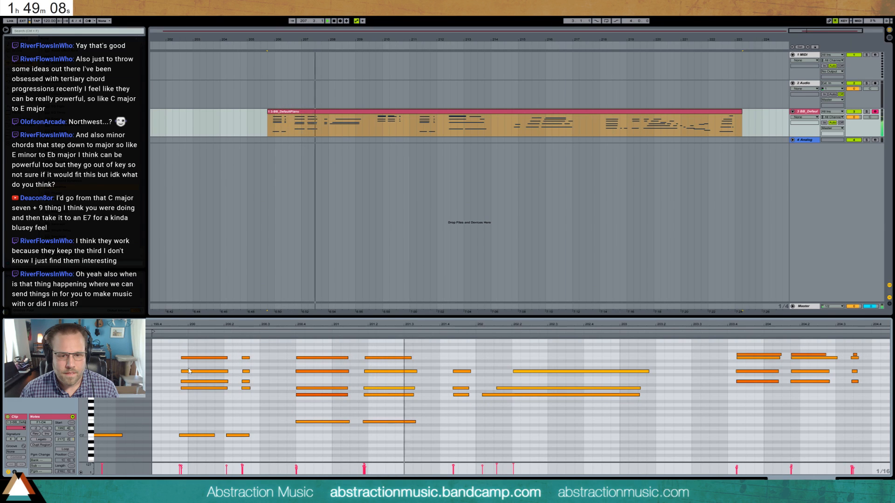
{"action": "key", "text": "space"}
{"action": "left_click_drag", "start_coordinate": [314, 355], "coordinate": [330, 428]}
{"action": "key", "text": "Delete"}
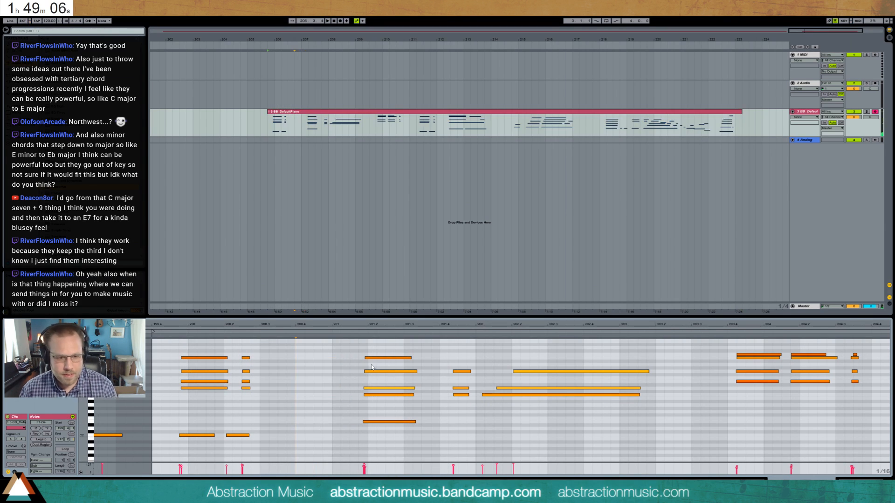
- Move the remaining repeated chord and the phrase after it earlier to close the gap left by the deleted chord
{"action": "left_click_drag", "start_coordinate": [368, 349], "coordinate": [598, 456]}
{"action": "key", "text": "Left"}
{"action": "key", "text": "Left"}
{"action": "key", "text": "Left"}
{"action": "key", "text": "Left"}
{"action": "key", "text": "Left"}
{"action": "key", "text": "Left"}
{"action": "key", "text": "Left"}
{"action": "key", "text": "Left"}
{"action": "key", "text": "Left"}
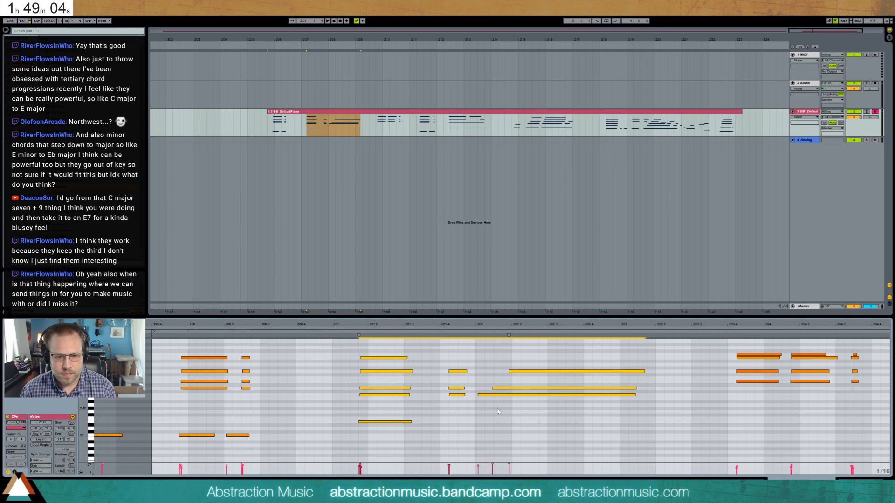
{"action": "key", "text": "Left"}
{"action": "key", "text": "Left"}
{"action": "key", "text": "Left"}
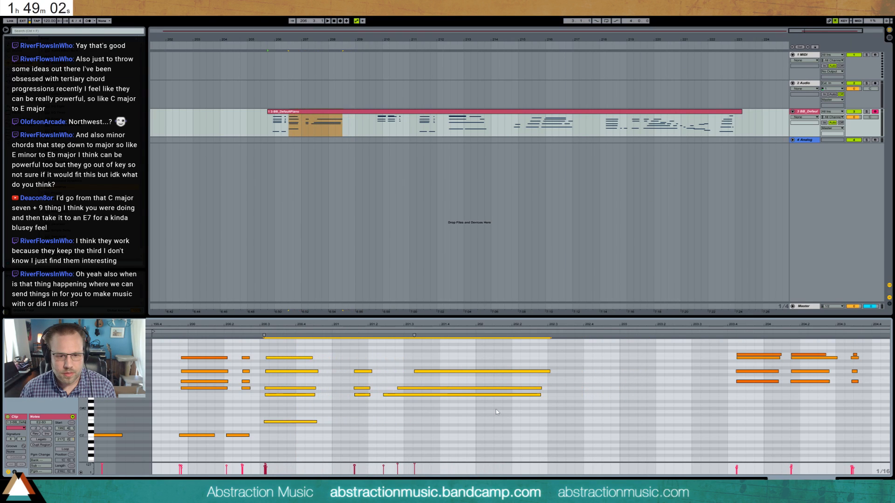
- Shorten the three long sustained notes at the end of the moved phrase
{"action": "left_click_drag", "start_coordinate": [478, 366], "coordinate": [495, 429]}
{"action": "key", "text": "shift+Left"}
{"action": "key", "text": "shift+Left"}
{"action": "key", "text": "shift+Left"}
{"action": "key", "text": "shift+Left"}
{"action": "key", "text": "shift+Left"}
{"action": "key", "text": "shift+Left"}
{"action": "key", "text": "shift+Left"}
{"action": "key", "text": "shift+Left"}
{"action": "key", "text": "shift+Left"}
{"action": "key", "text": "shift+Left"}
{"action": "key", "text": "shift+Left"}
{"action": "key", "text": "shift+Left"}
{"action": "key", "text": "shift+Left"}
{"action": "key", "text": "shift+Left"}
{"action": "key", "text": "shift+Left"}
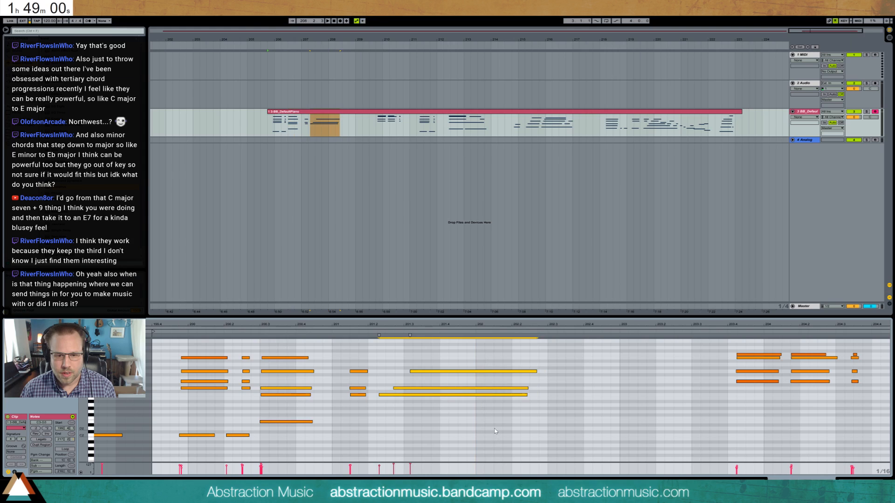
{"action": "key", "text": "shift+Right"}
{"action": "key", "text": "shift+Right"}
{"action": "key", "text": "shift+Right"}
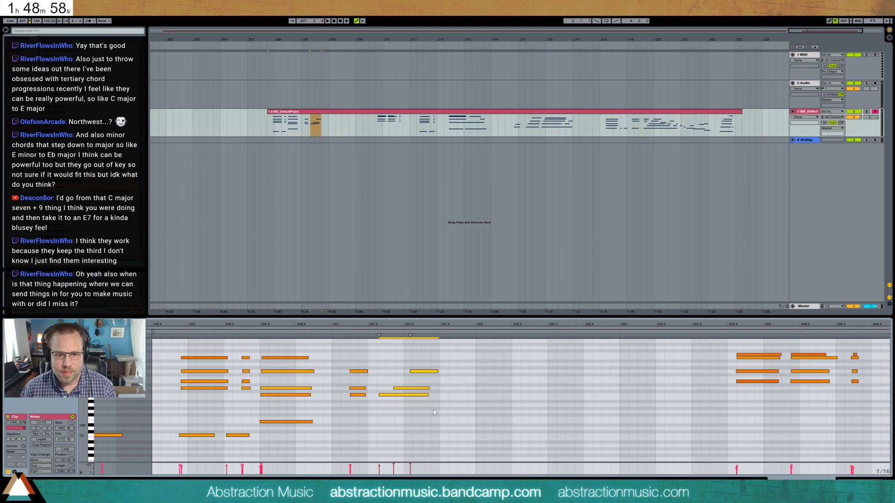
- Shorten the two lower notes of the phrase's final chord further so that they end one after another
{"action": "left_click_drag", "start_coordinate": [433, 411], "coordinate": [399, 386]}
{"action": "key", "text": "shift+Left"}
{"action": "left_click", "coordinate": [397, 398]}
{"action": "left_click", "coordinate": [397, 396]}
{"action": "key", "text": "shift+Left"}
{"action": "key", "text": "shift+Left"}
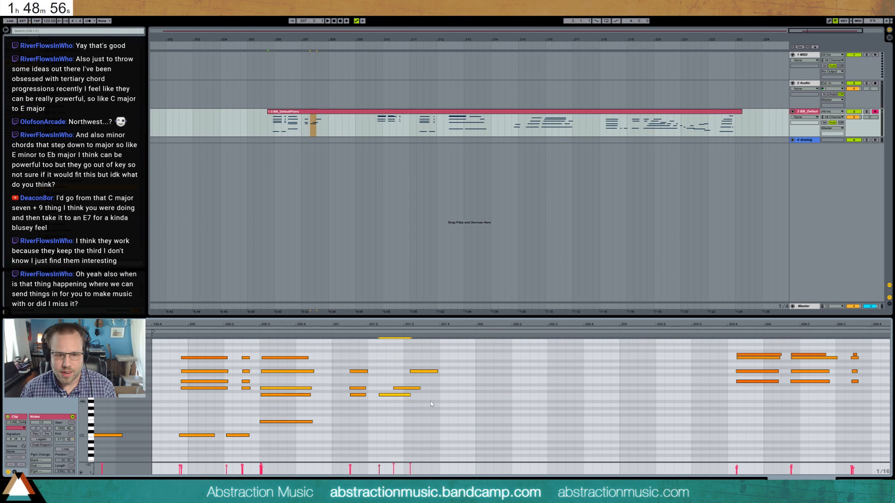
- Show the piano clip's MIDI controller envelope for the sustain pedal
{"action": "left_click_drag", "start_coordinate": [610, 325], "coordinate": [346, 294]}
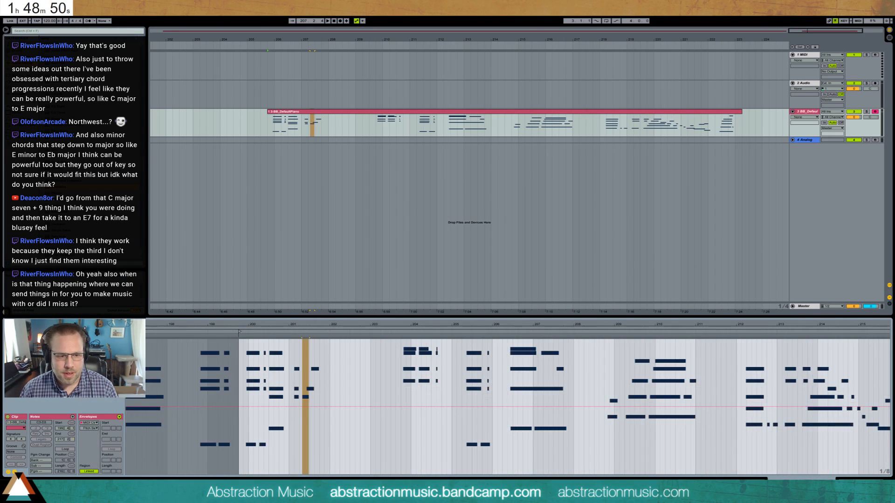
{"action": "left_click", "coordinate": [90, 429]}
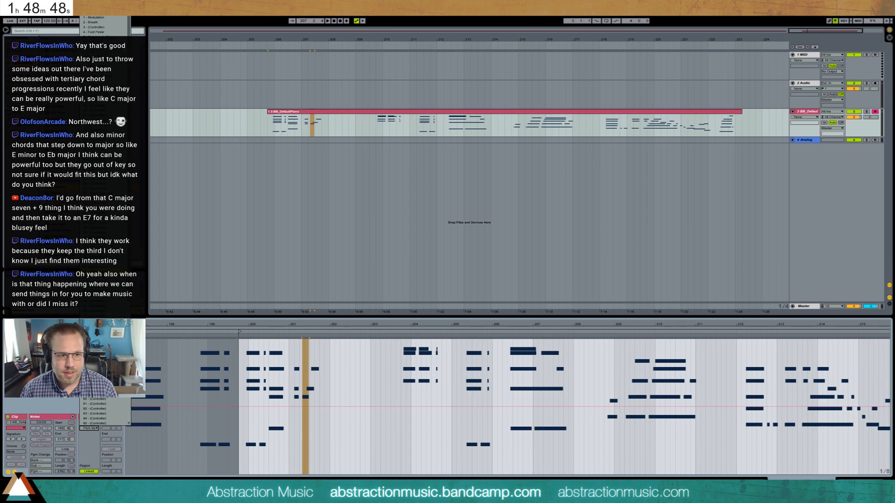
{"action": "left_click", "coordinate": [91, 419]}
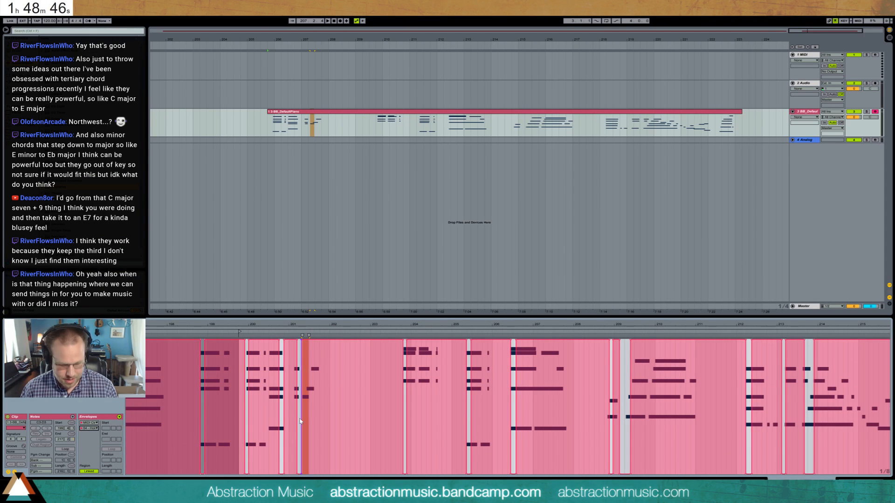
- Draw the sustain pedal envelope down to zero from before the clip's start through the rest of the visible phrases
{"action": "key", "text": "b"}
{"action": "left_click_drag", "start_coordinate": [190, 470], "coordinate": [890, 476]}
{"action": "key", "text": "b"}
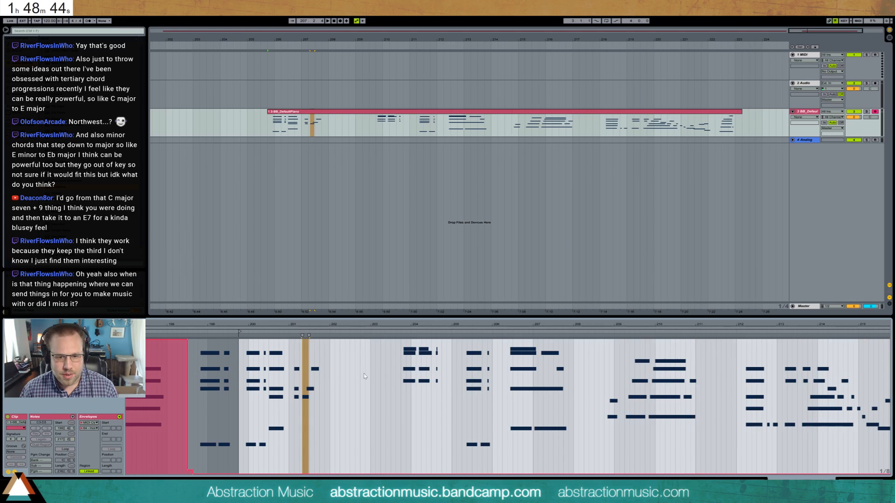
{"action": "left_click", "coordinate": [14, 473]}
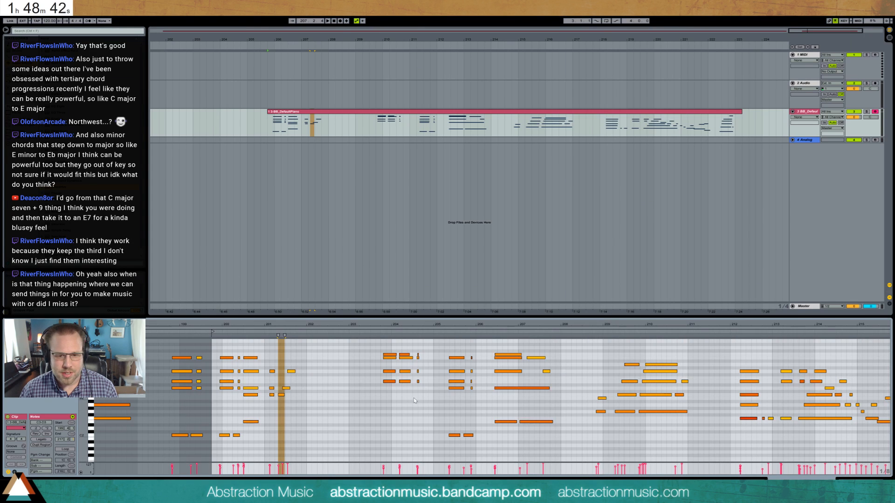
- Move all notes after the long gap nearly two bars earlier so they follow the opening phrases
{"action": "left_click_drag", "start_coordinate": [374, 344], "coordinate": [890, 462]}
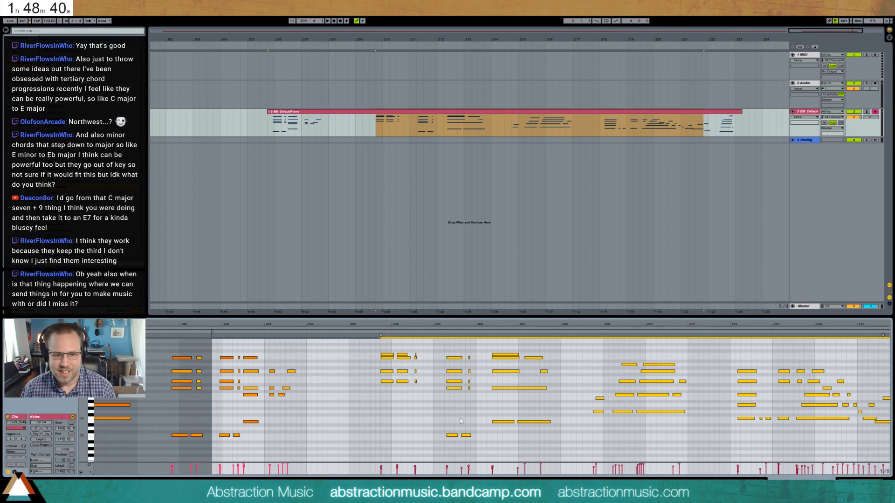
{"action": "key", "text": "Left"}
{"action": "key", "text": "Left"}
{"action": "key", "text": "Left"}
{"action": "key", "text": "Left"}
{"action": "key", "text": "Left"}
{"action": "key", "text": "Left"}
{"action": "key", "text": "Left"}
{"action": "key", "text": "Left"}
{"action": "key", "text": "Left"}
{"action": "key", "text": "Left"}
{"action": "key", "text": "Left"}
{"action": "key", "text": "Left"}
{"action": "key", "text": "Left"}
{"action": "key", "text": "Left"}
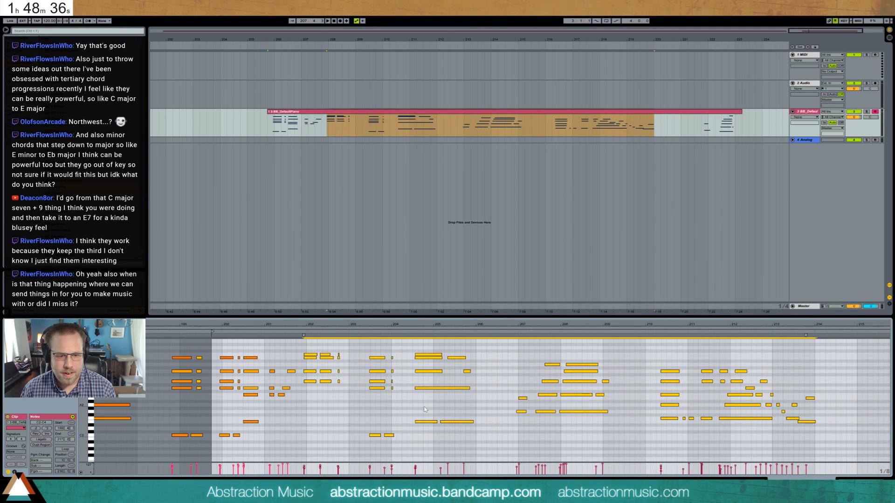
{"action": "left_click", "coordinate": [354, 418]}
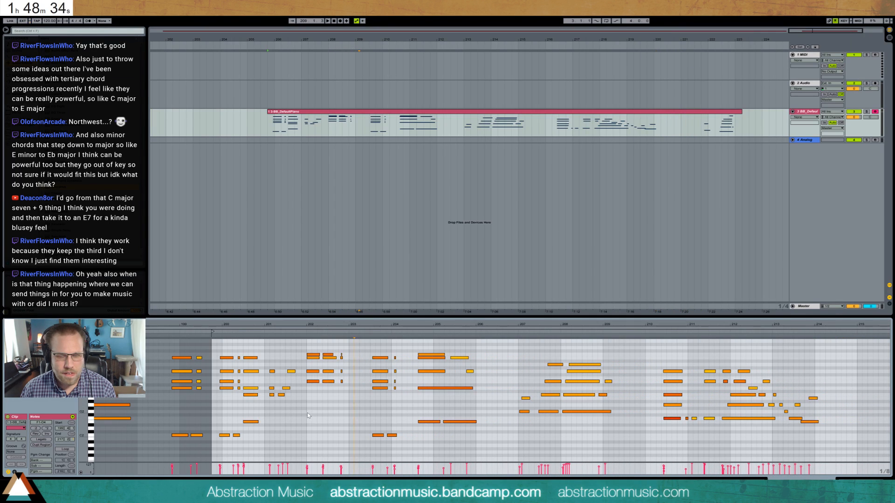
- Add a low bass note under each of the first two chords of the moved section and play back the result
{"action": "scroll", "coordinate": [308, 415], "scroll_direction": "down", "scroll_amount": 4}
{"action": "scroll", "coordinate": [309, 414], "scroll_direction": "up", "scroll_amount": 3}
{"action": "double_click", "coordinate": [310, 406]}
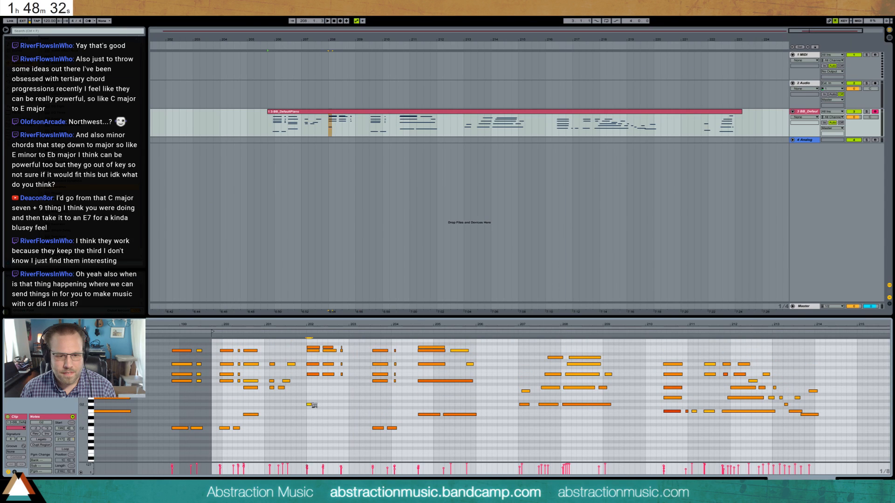
{"action": "left_click_drag", "start_coordinate": [313, 406], "coordinate": [334, 406]}
{"action": "double_click", "coordinate": [325, 406]}
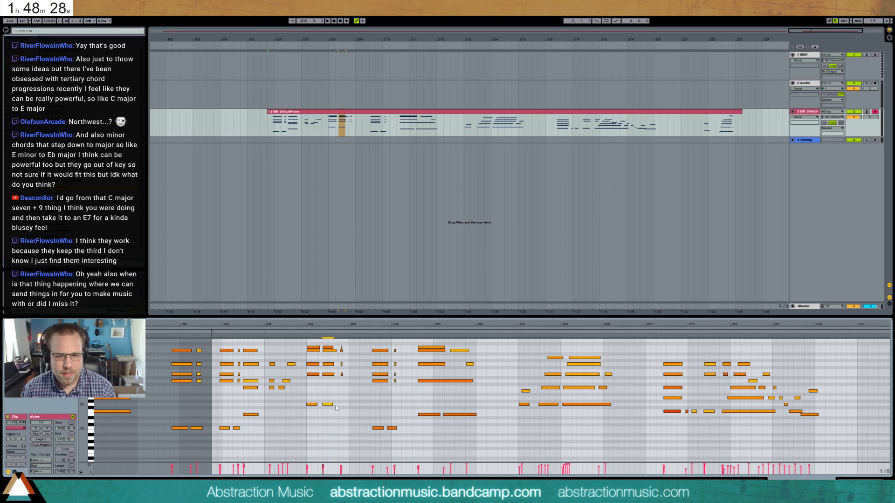
{"action": "key", "text": "space"}
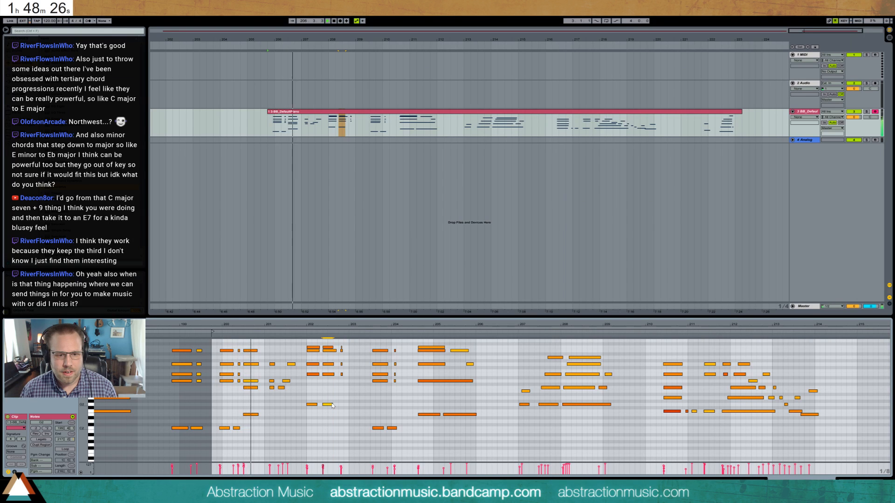
{"action": "key", "text": "space"}
- Shift the opening's sustained chord and all notes after it slightly later, and listen to the new timing
{"action": "left_click_drag", "start_coordinate": [242, 343], "coordinate": [889, 447]}
{"action": "key", "text": "Right"}
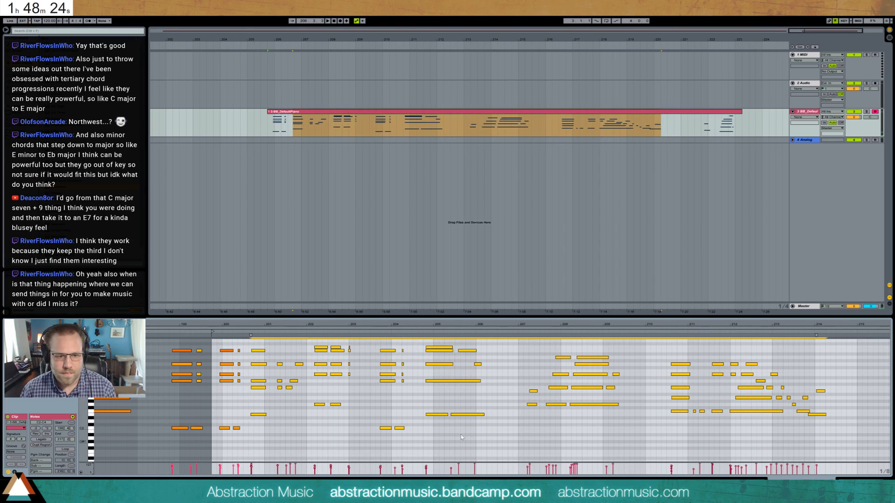
{"action": "key", "text": "space"}
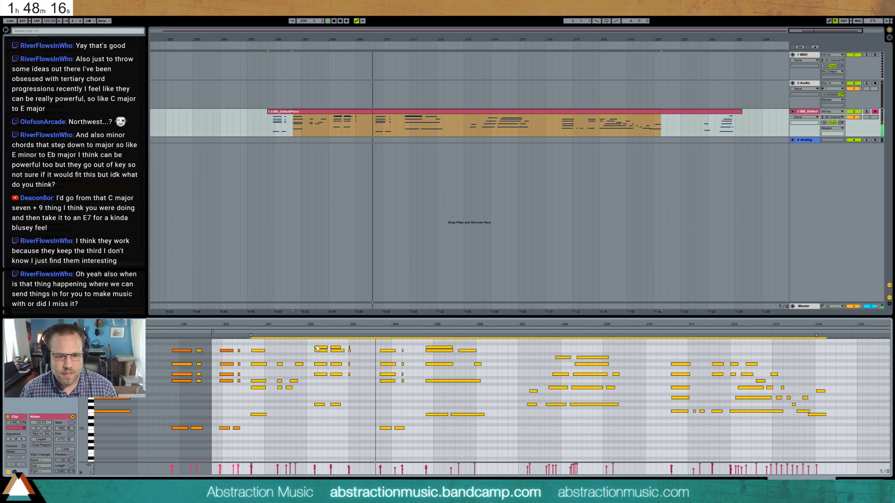
{"action": "key", "text": "space"}
- Delete the two chords with added bass notes and their short repeat, and move the following notes earlier to close the gap
{"action": "left_click_drag", "start_coordinate": [314, 341], "coordinate": [353, 430]}
{"action": "key", "text": "Delete"}
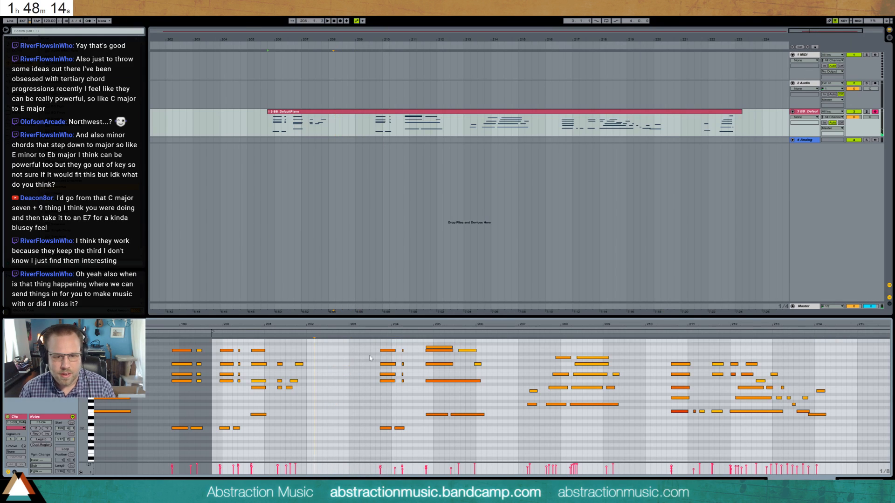
{"action": "left_click_drag", "start_coordinate": [374, 342], "coordinate": [885, 470]}
{"action": "key", "text": "Left"}
{"action": "key", "text": "Left"}
{"action": "key", "text": "Left"}
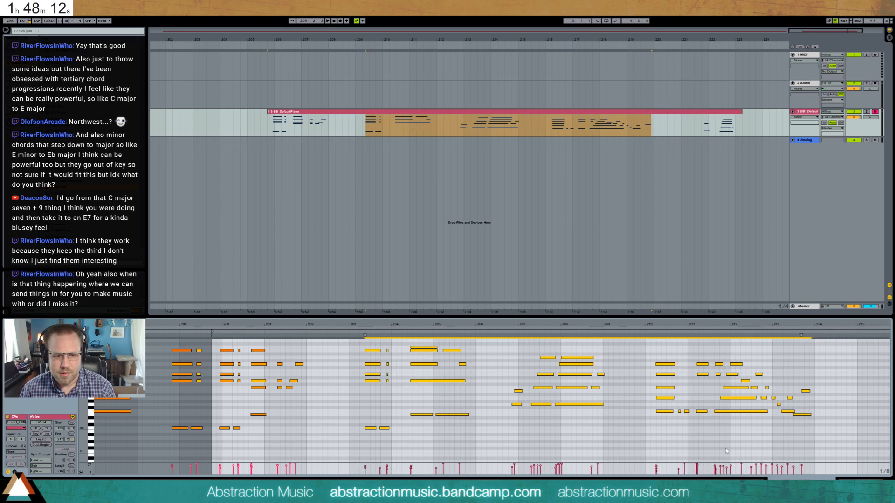
{"action": "key", "text": "Left"}
{"action": "key", "text": "Left"}
{"action": "key", "text": "Left"}
{"action": "key", "text": "Left"}
{"action": "key", "text": "Left"}
{"action": "key", "text": "Left"}
{"action": "key", "text": "Left"}
{"action": "key", "text": "Left"}
{"action": "key", "text": "Left"}
{"action": "key", "text": "Left"}
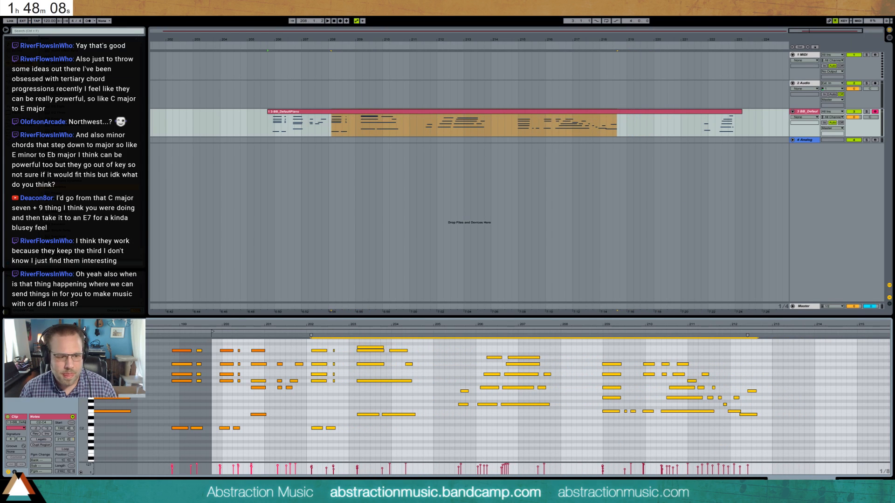
- Extend the zero section of the sustain pedal envelope slightly further back before the clip's start
{"action": "left_click", "coordinate": [15, 472]}
{"action": "key", "text": "b"}
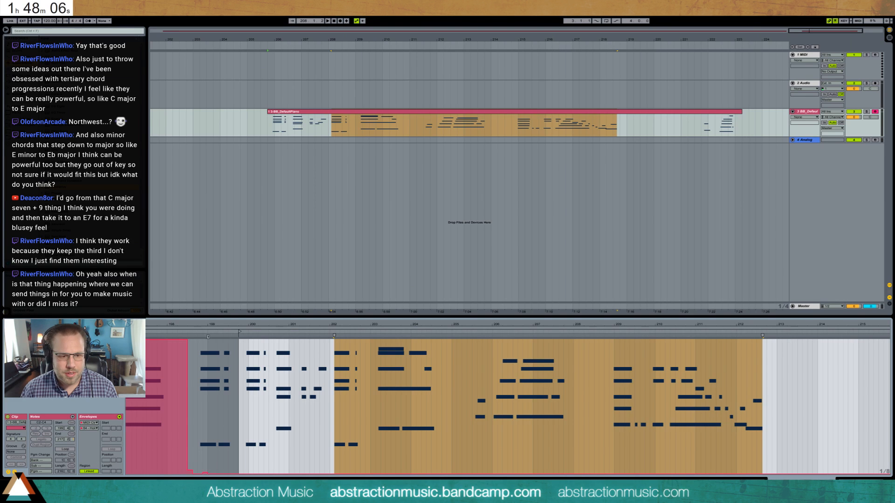
{"action": "left_click_drag", "start_coordinate": [190, 474], "coordinate": [180, 474]}
{"action": "key", "text": "b"}
- Play the edited piano clip from its start to check the shortened sequence of phrases
{"action": "key", "text": "space"}
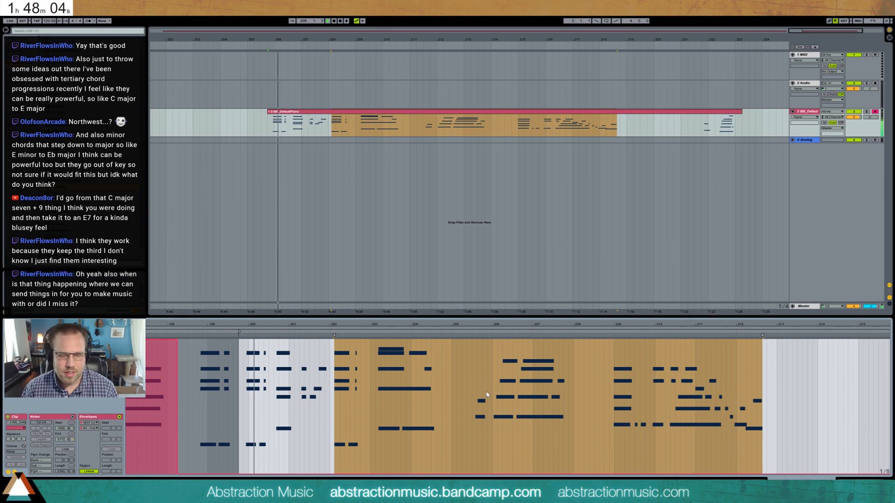
{"action": "left_click", "coordinate": [15, 472]}
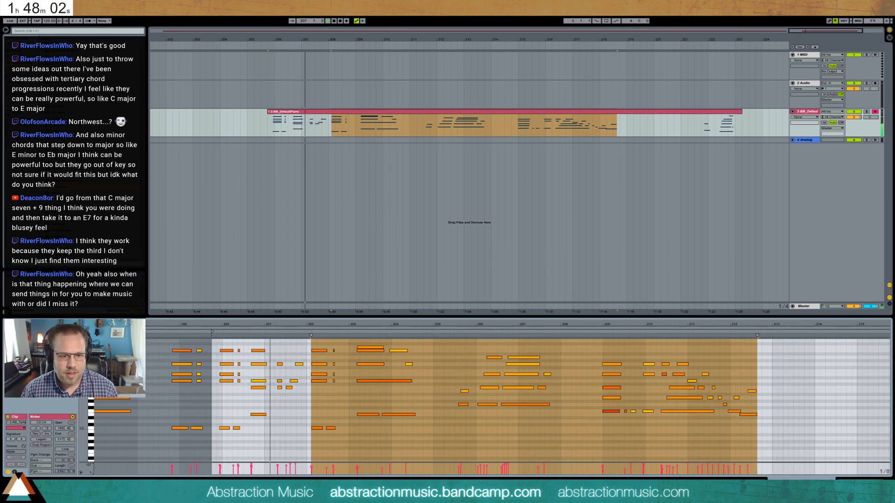
{"action": "key", "text": "ctrl+l"}
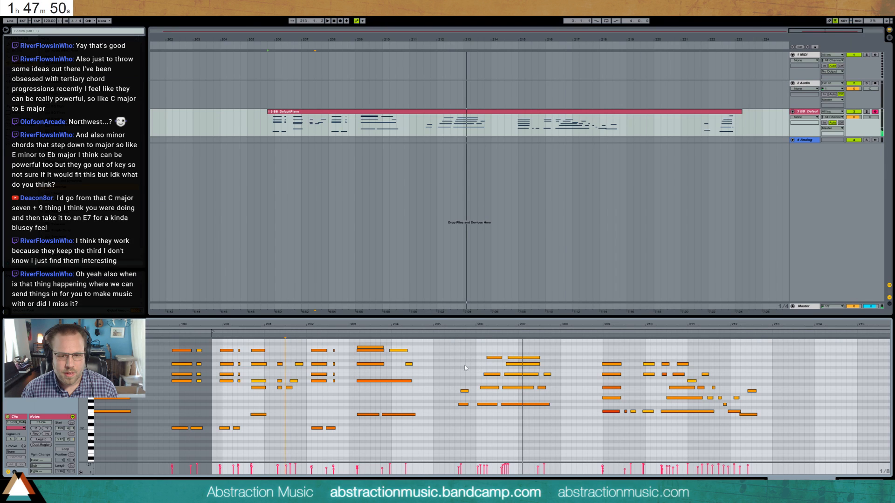
{"action": "left_click", "coordinate": [788, 346]}
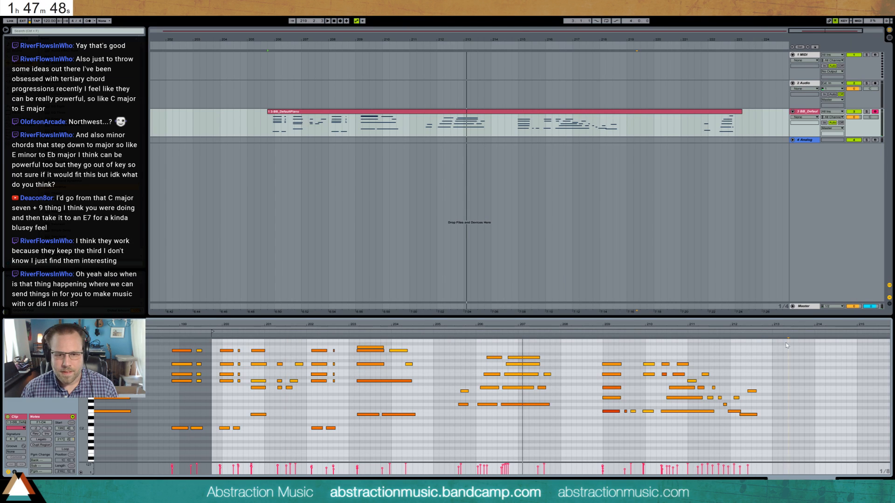
- Delete both the edited piano clip and the original long recording from the piano track
{"action": "left_click_drag", "start_coordinate": [409, 33], "coordinate": [518, 33]}
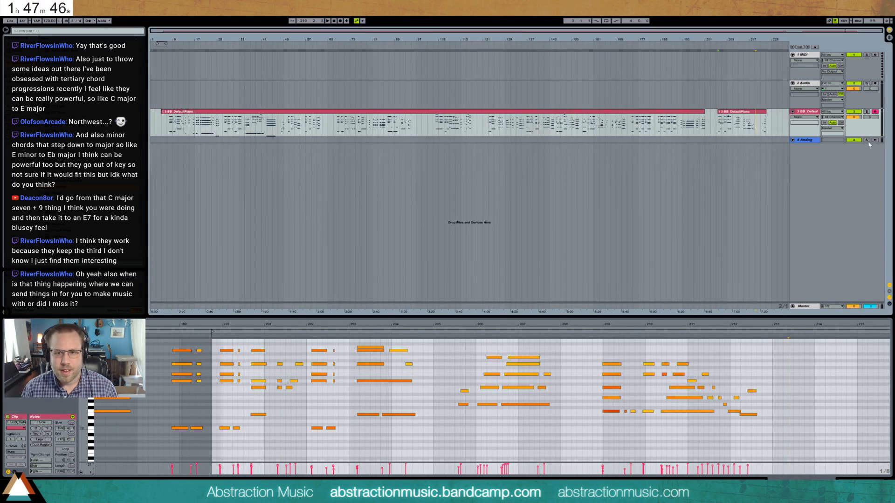
{"action": "left_click", "coordinate": [762, 112]}
{"action": "key", "text": "Delete"}
{"action": "left_click", "coordinate": [686, 112]}
{"action": "key", "text": "Delete"}
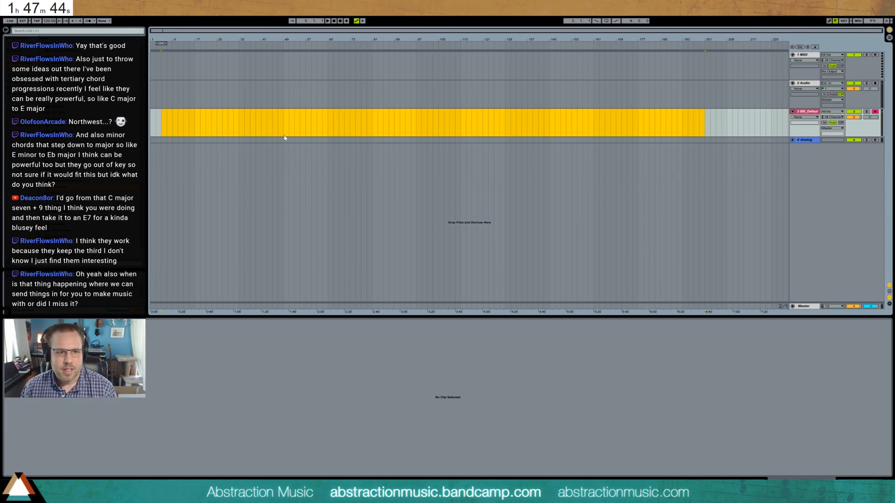
- Save the set as a new file
{"action": "key", "text": "ctrl+shift+s"}
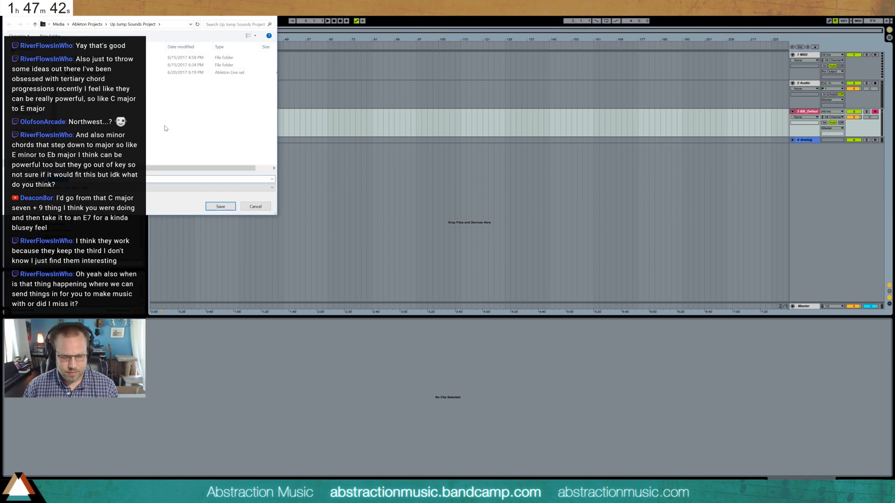
{"action": "key", "text": "Return"}
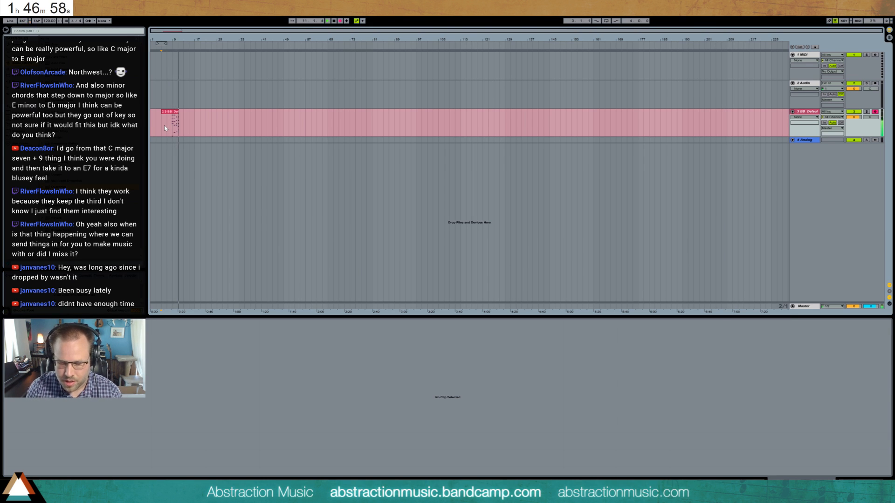
- Stop recording the new piano take and delete everything in it before the final run of chords
{"action": "key", "text": "space"}
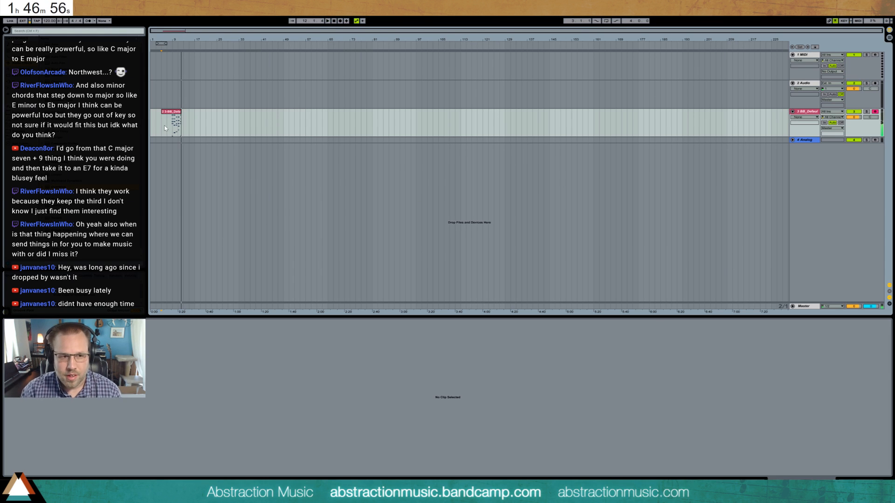
{"action": "left_click_drag", "start_coordinate": [178, 31], "coordinate": [221, 46]}
{"action": "left_click_drag", "start_coordinate": [290, 122], "coordinate": [206, 119]}
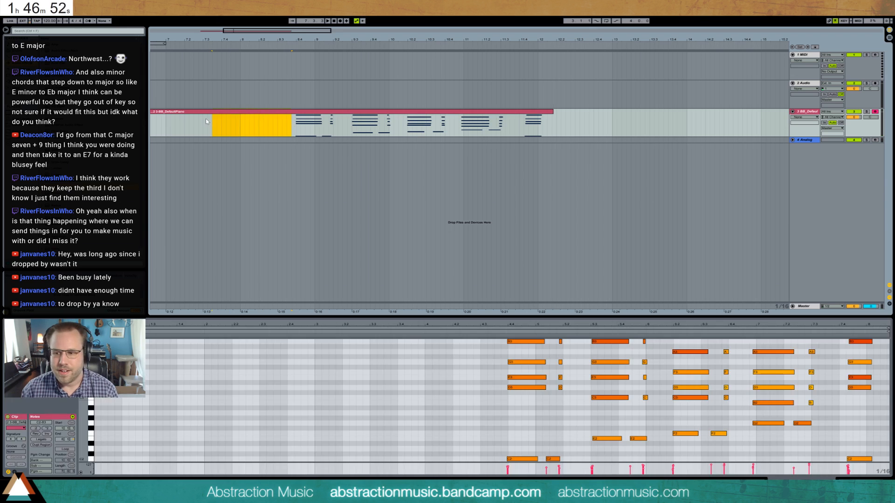
{"action": "key", "text": "Delete"}
{"action": "left_click", "coordinate": [178, 111]}
{"action": "key", "text": "Delete"}
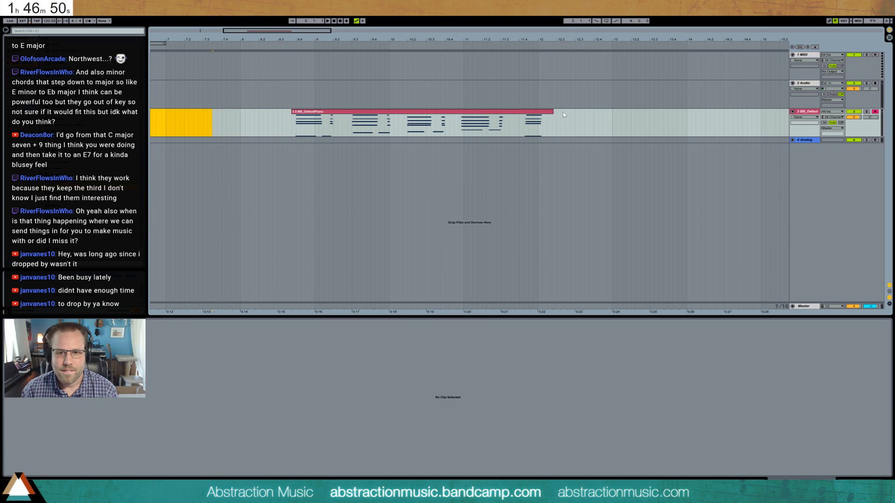
- Trim the end of the new clip to cut off the fifth chord, and play the clip from its start
{"action": "left_click_drag", "start_coordinate": [554, 113], "coordinate": [510, 113]}
{"action": "left_click", "coordinate": [395, 122]}
{"action": "key", "text": "space"}
{"action": "key", "text": "space"}
{"action": "left_click", "coordinate": [292, 125]}
{"action": "key", "text": "space"}
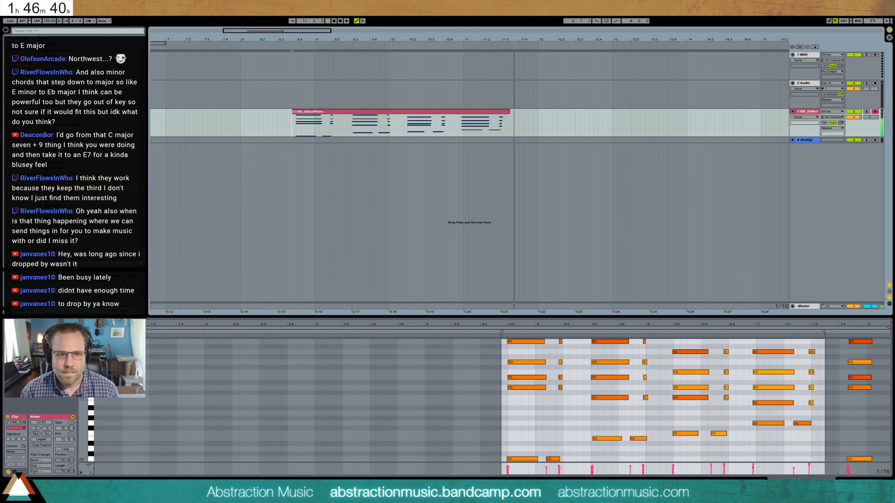
- Draw the sustain pedal envelope down to zero just before the clip's start and play back the result
{"action": "left_click", "coordinate": [14, 472]}
{"action": "left_click", "coordinate": [533, 405]}
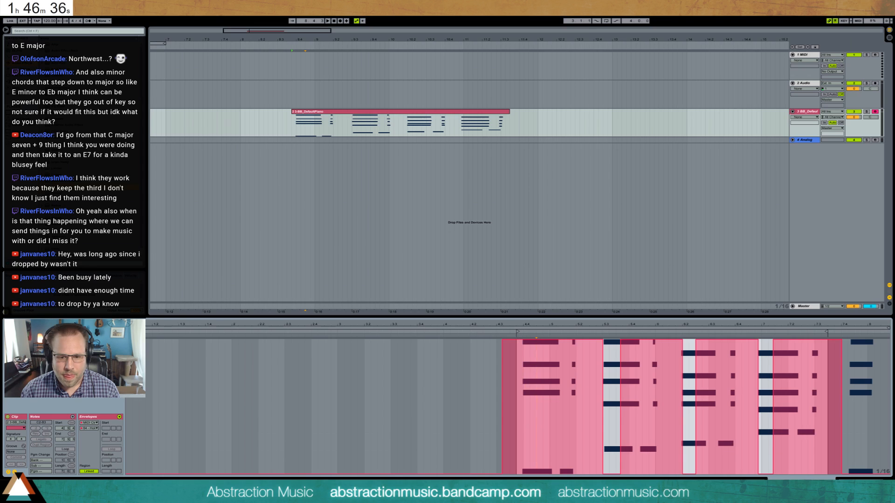
{"action": "left_click_drag", "start_coordinate": [519, 473], "coordinate": [504, 474]}
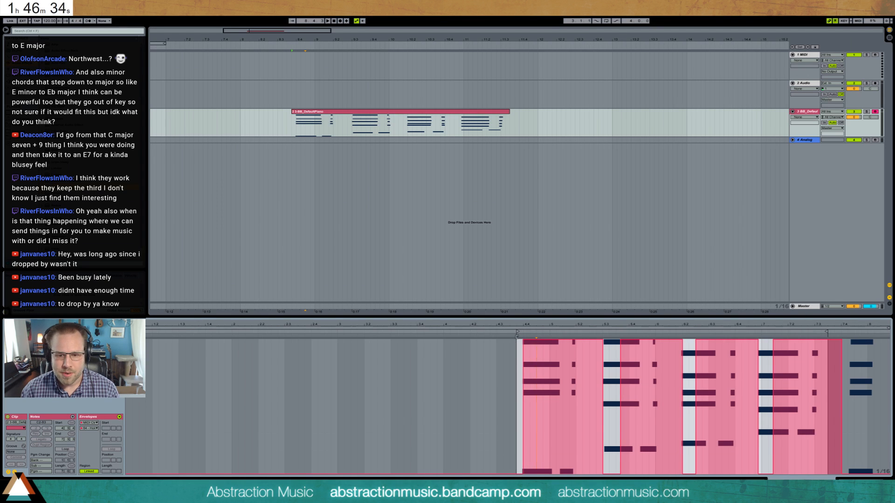
{"action": "key", "text": "space"}
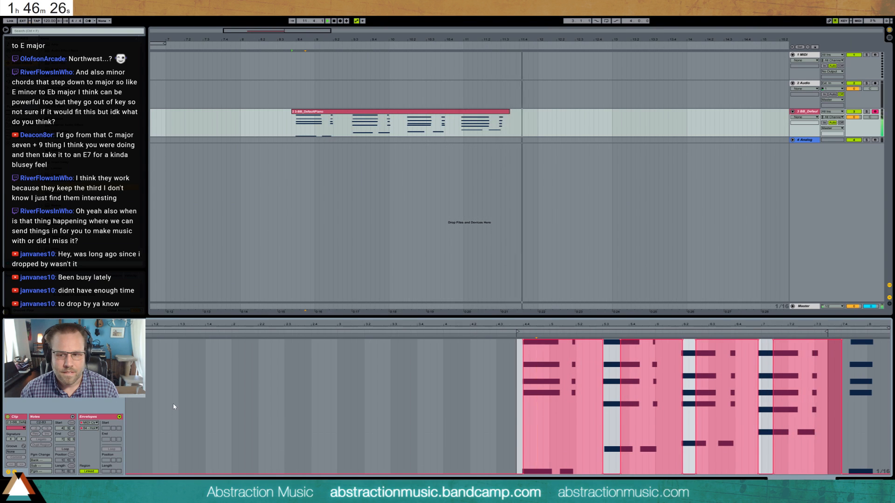
{"action": "key", "text": "space"}
- Loop the arrangement over the whole piano clip and play the loop
{"action": "left_click", "coordinate": [479, 118]}
{"action": "key", "text": "ctrl+l"}
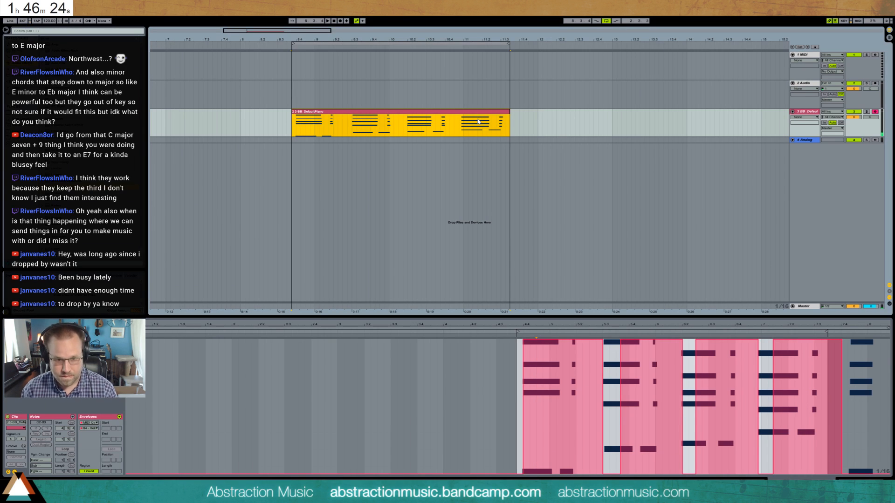
{"action": "key", "text": "space"}
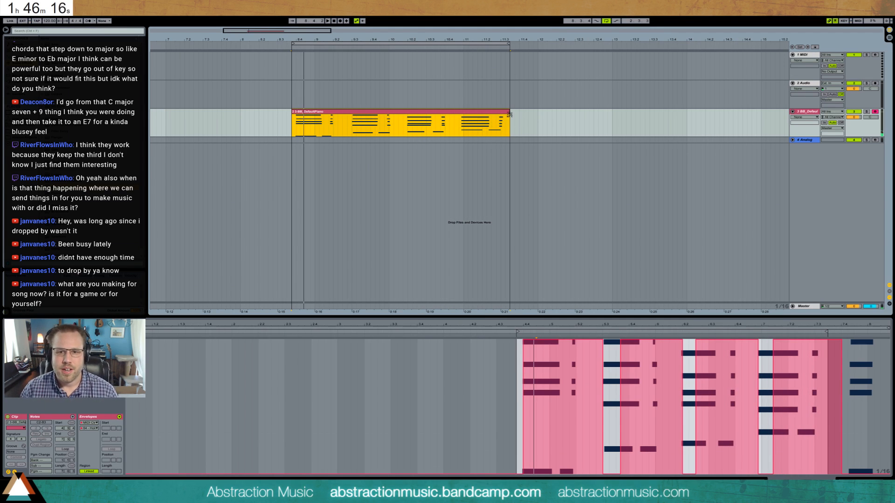
- Extend the end of the piano clip slightly and lengthen the arrangement loop to match it
{"action": "left_click_drag", "start_coordinate": [509, 113], "coordinate": [519, 114]}
{"action": "left_click", "coordinate": [510, 45]}
{"action": "left_click_drag", "start_coordinate": [509, 45], "coordinate": [519, 44]}
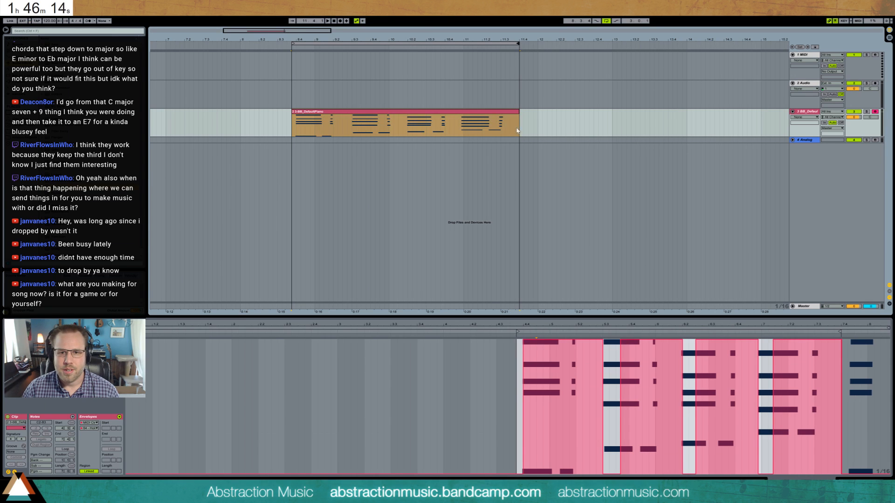
{"action": "left_click", "coordinate": [511, 114]}
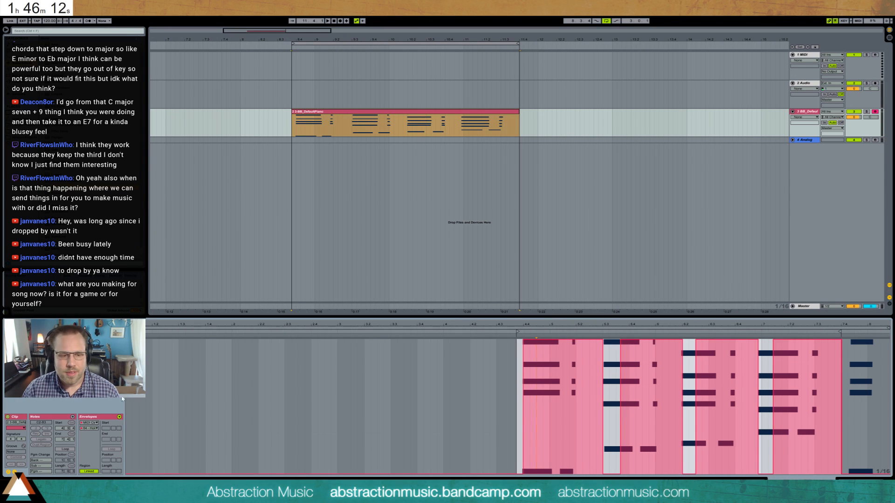
- Show the clip's MIDI notes and briefly play the lengthened loop
{"action": "left_click", "coordinate": [15, 473]}
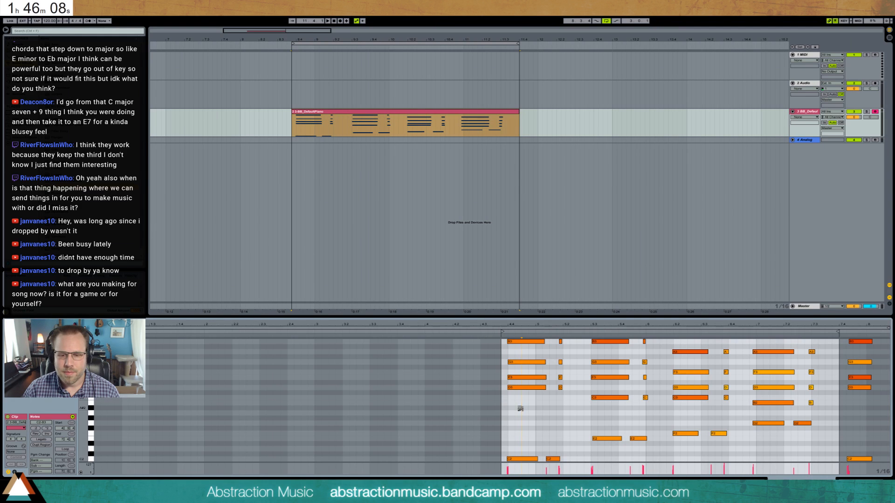
{"action": "key", "text": "space"}
- Shorten the end of the piano clip slightly, match the arrangement loop to it and play the loop
{"action": "key", "text": "space"}
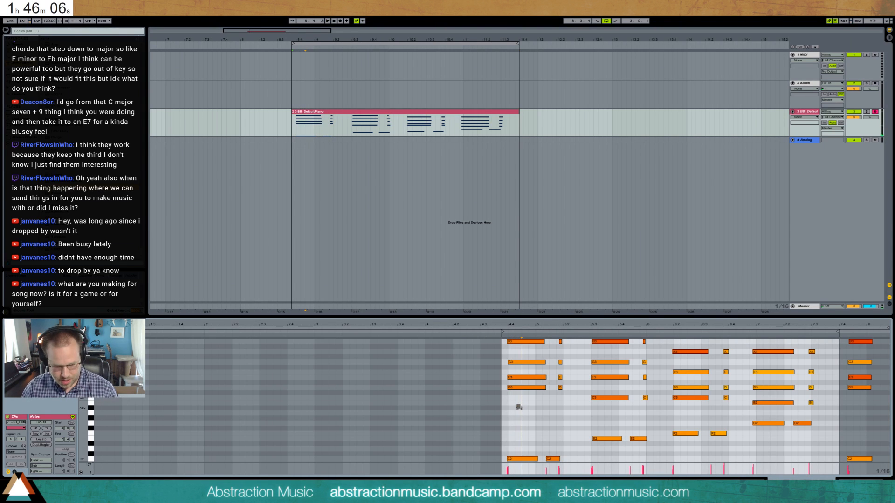
{"action": "key", "text": "space"}
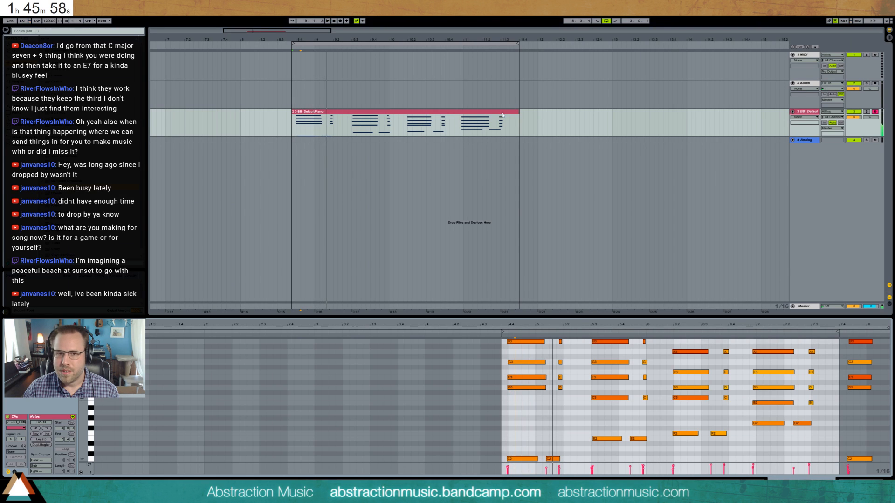
{"action": "left_click_drag", "start_coordinate": [517, 114], "coordinate": [516, 112]}
{"action": "left_click_drag", "start_coordinate": [518, 43], "coordinate": [516, 44]}
{"action": "left_click", "coordinate": [461, 124]}
{"action": "key", "text": "space"}
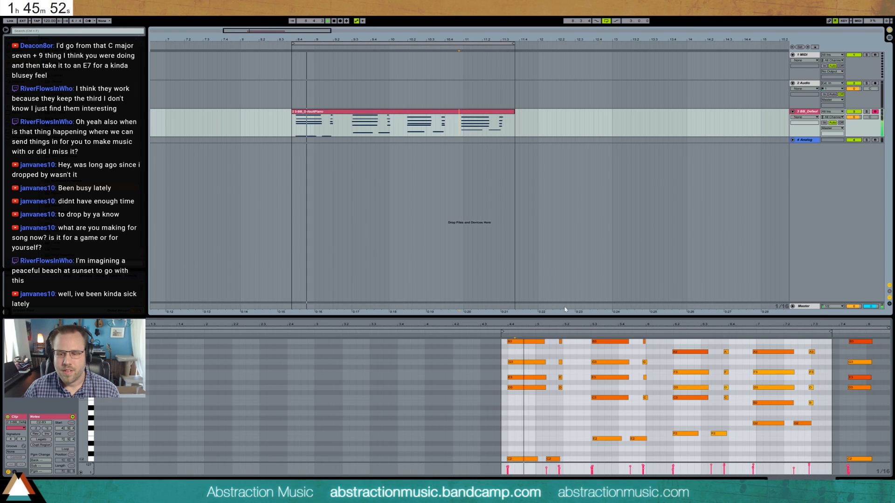
- Redraw the sustain pedal envelope at the clip's start and end so the pedal lifts briefly at the first chord, and play it back
{"action": "left_click", "coordinate": [15, 472]}
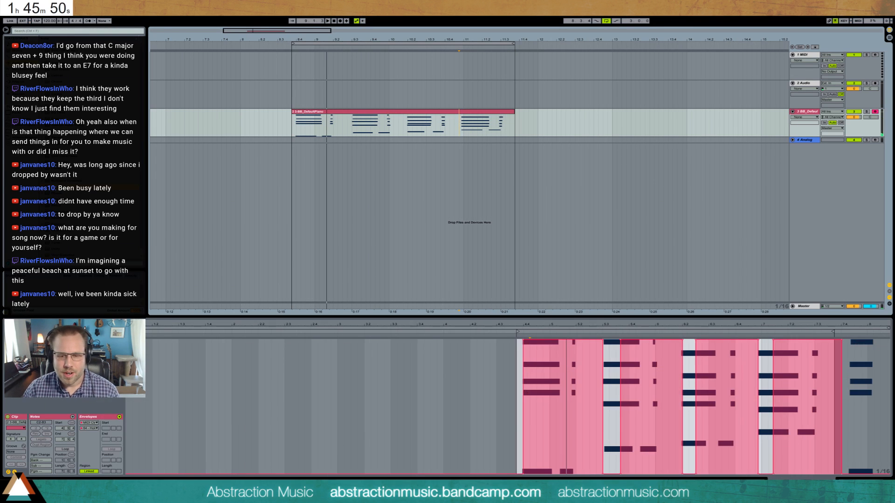
{"action": "key", "text": "b"}
{"action": "left_click", "coordinate": [525, 475]}
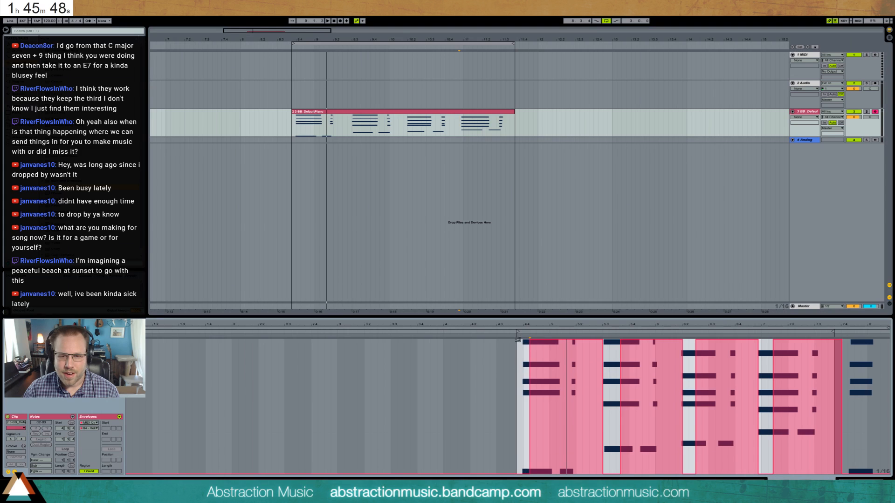
{"action": "left_click_drag", "start_coordinate": [518, 340], "coordinate": [517, 323]}
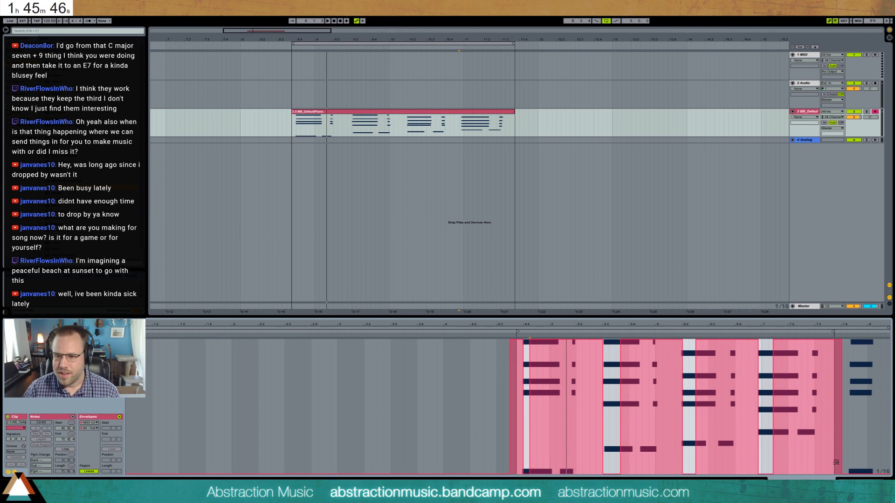
{"action": "left_click", "coordinate": [839, 474]}
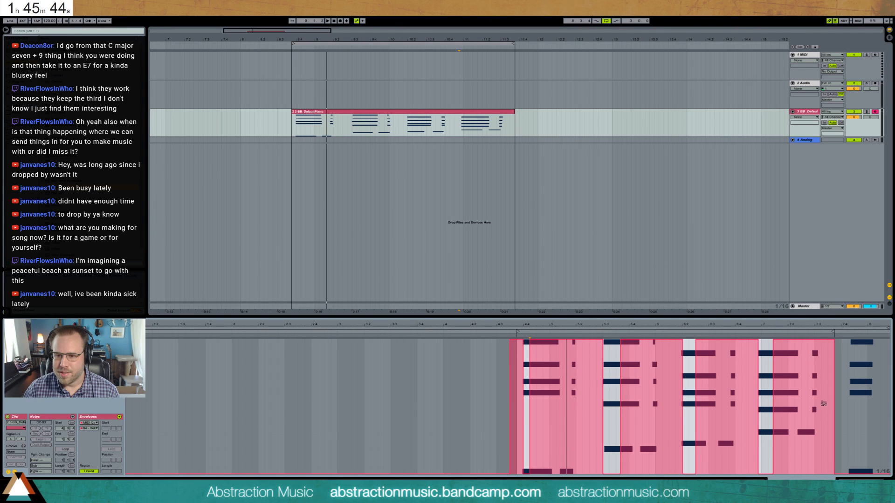
{"action": "key", "text": "space"}
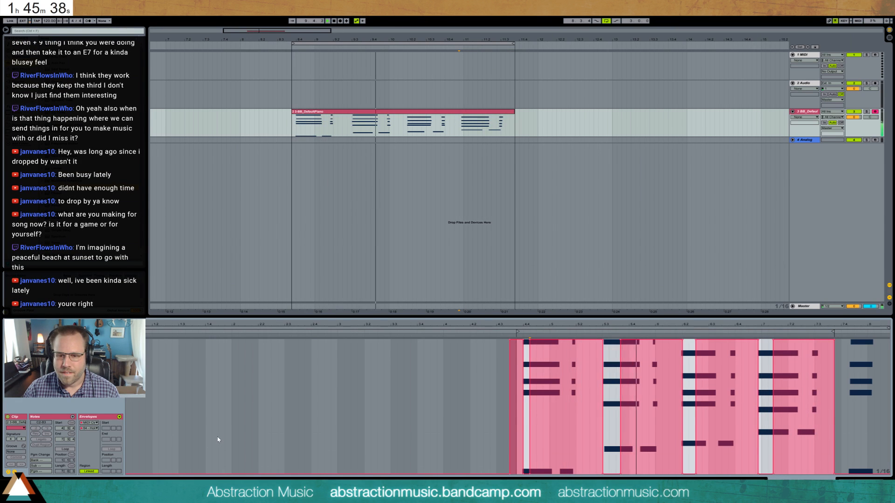
- In the clip's MIDI notes, lower the second bass note of the fourth chord to B1
{"action": "left_click", "coordinate": [14, 472]}
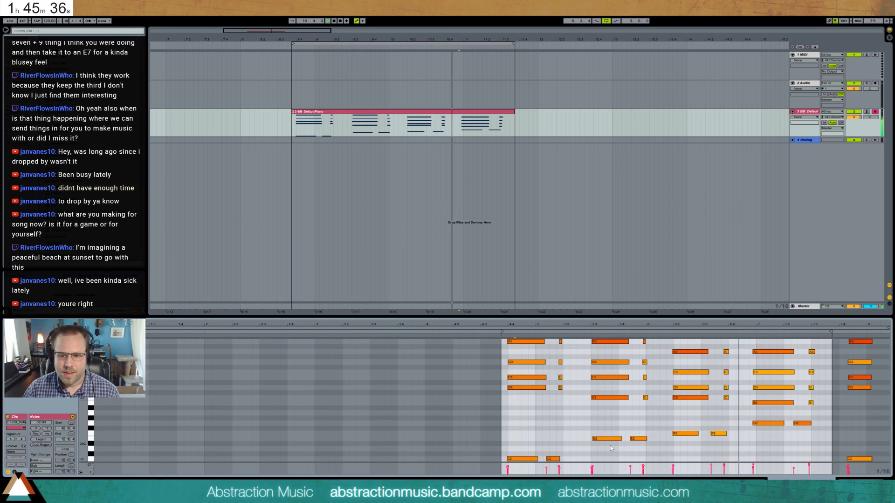
{"action": "left_click_drag", "start_coordinate": [815, 469], "coordinate": [706, 466]}
{"action": "left_click", "coordinate": [719, 468]}
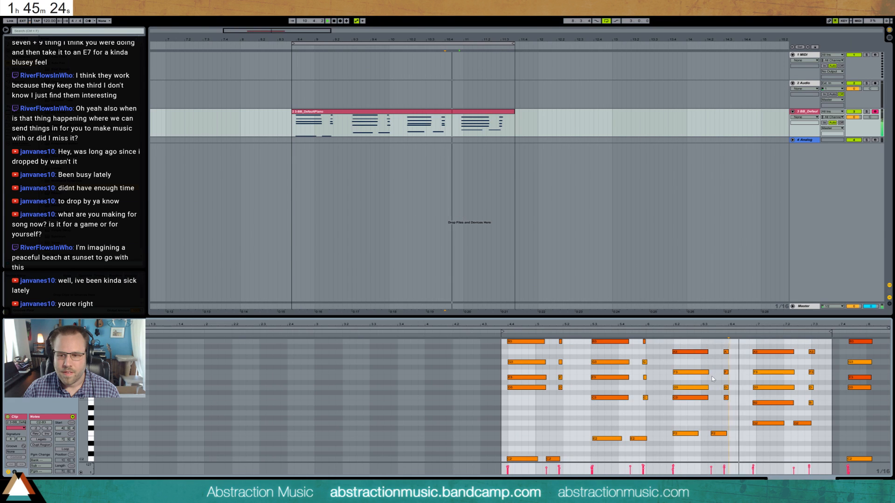
{"action": "scroll", "coordinate": [765, 402], "scroll_direction": "down", "scroll_amount": 1}
{"action": "left_click_drag", "start_coordinate": [769, 412], "coordinate": [802, 398]}
{"action": "left_click", "coordinate": [802, 402]}
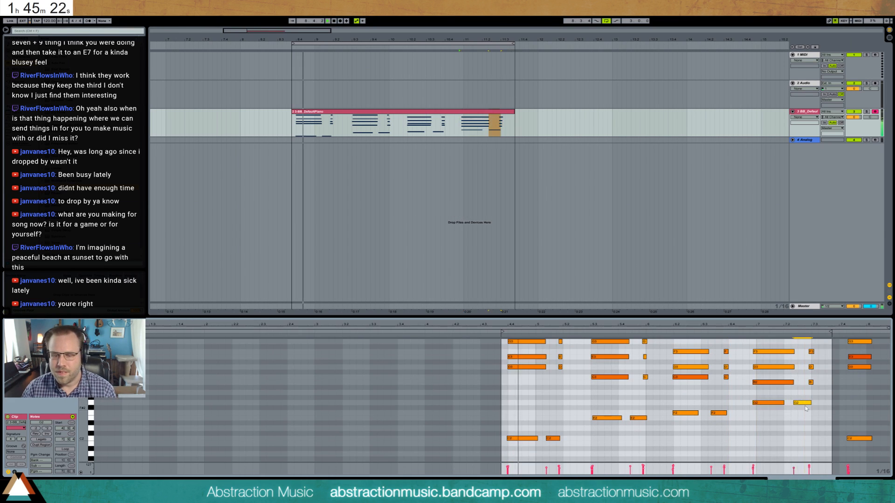
{"action": "key", "text": "shift+Down"}
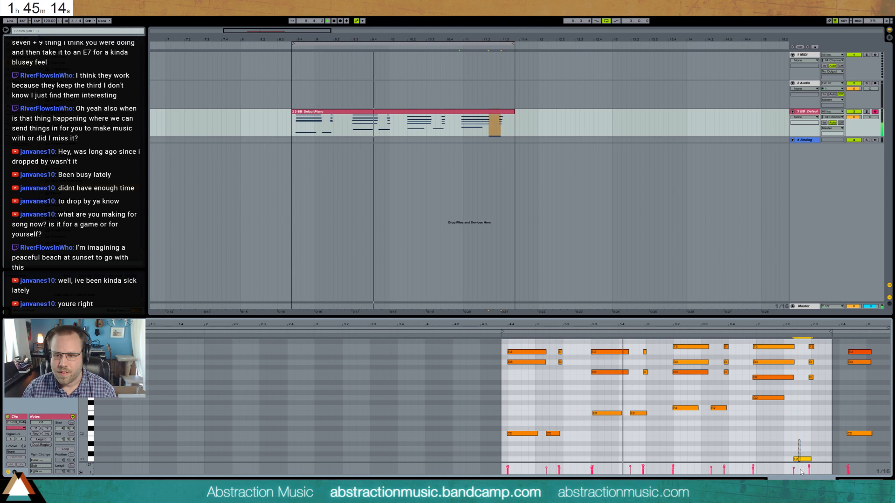
{"action": "key", "text": "Up"}
{"action": "key", "text": "Up"}
{"action": "key", "text": "Up"}
{"action": "key", "text": "Up"}
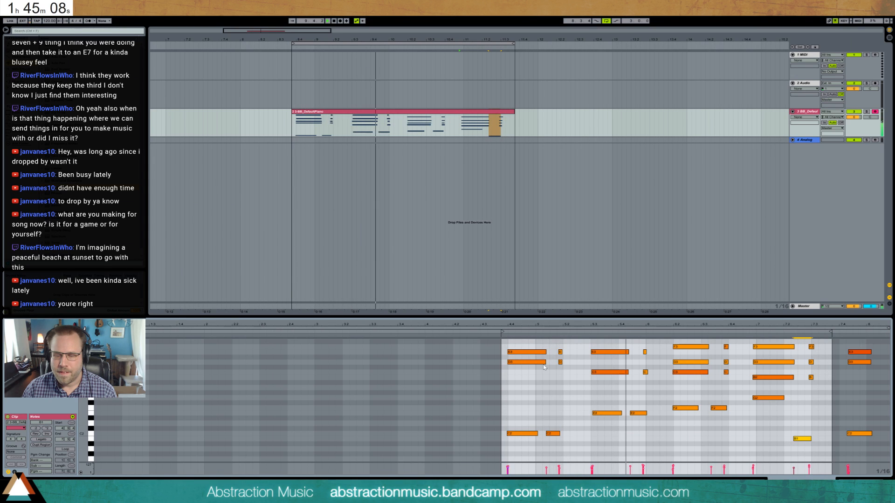
{"action": "scroll", "coordinate": [562, 397], "scroll_direction": "up", "scroll_amount": 3}
{"action": "scroll", "coordinate": [562, 397], "scroll_direction": "down", "scroll_amount": 2}
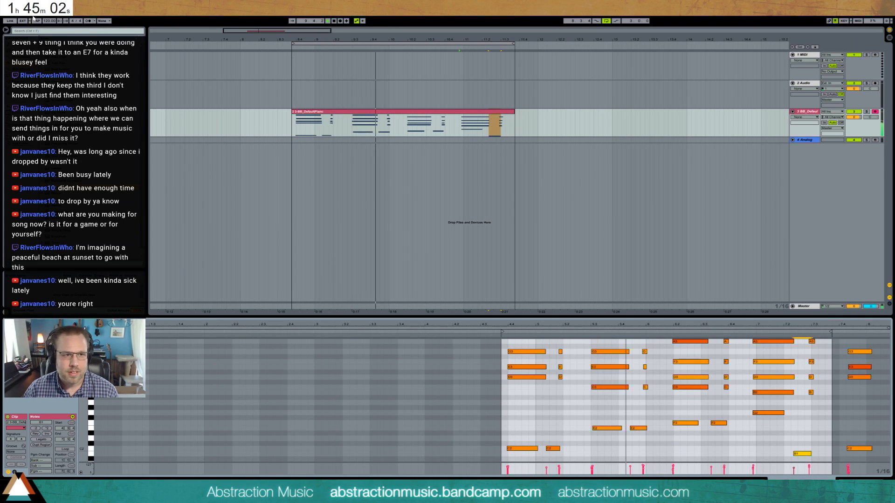
- Stop playback, set the time signature to 6/8 and tap in a faster tempo
{"action": "key", "text": "space"}
{"action": "left_click", "coordinate": [71, 21]}
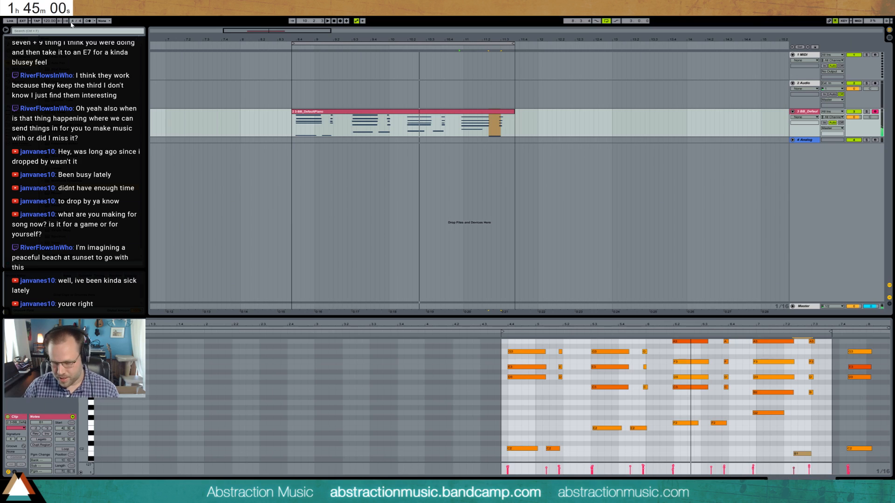
{"action": "left_click", "coordinate": [37, 21]}
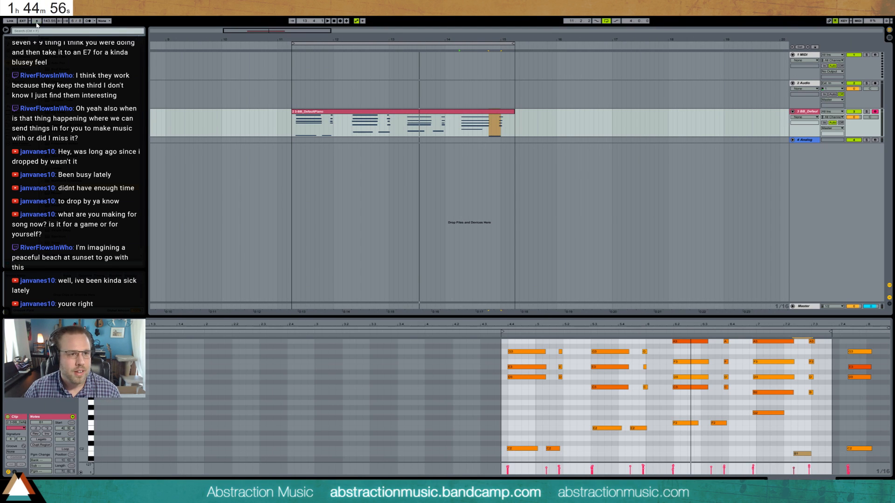
{"action": "left_click", "coordinate": [37, 21]}
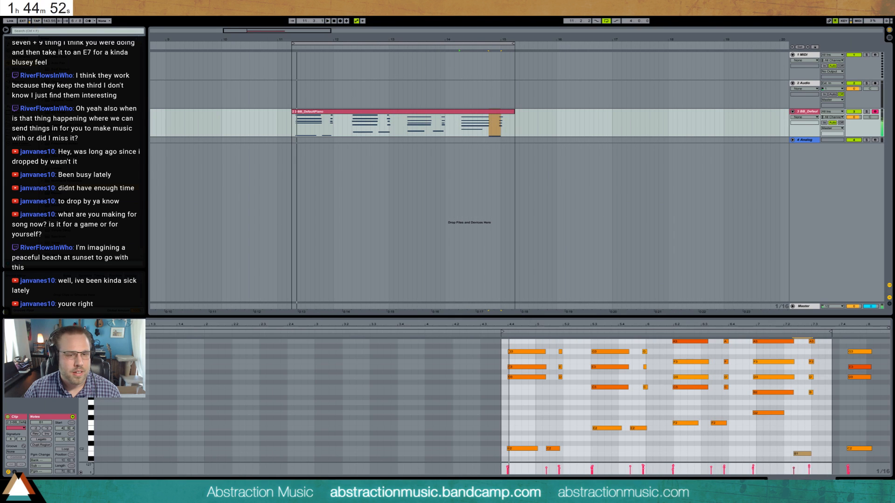
{"action": "left_click", "coordinate": [36, 21]}
- Move the piano clip to bar 16 and shift the arrangement loop to start at bar 11
{"action": "left_click", "coordinate": [336, 111]}
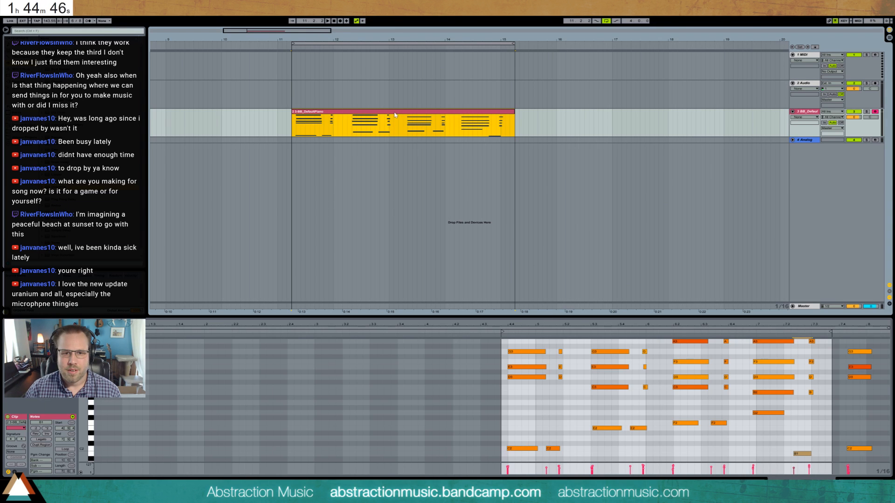
{"action": "left_click_drag", "start_coordinate": [394, 115], "coordinate": [664, 114]}
{"action": "left_click_drag", "start_coordinate": [322, 45], "coordinate": [307, 42]}
- Insert an empty three-bar MIDI clip on the piano track from bar 11 to bar 14
{"action": "left_click", "coordinate": [284, 129]}
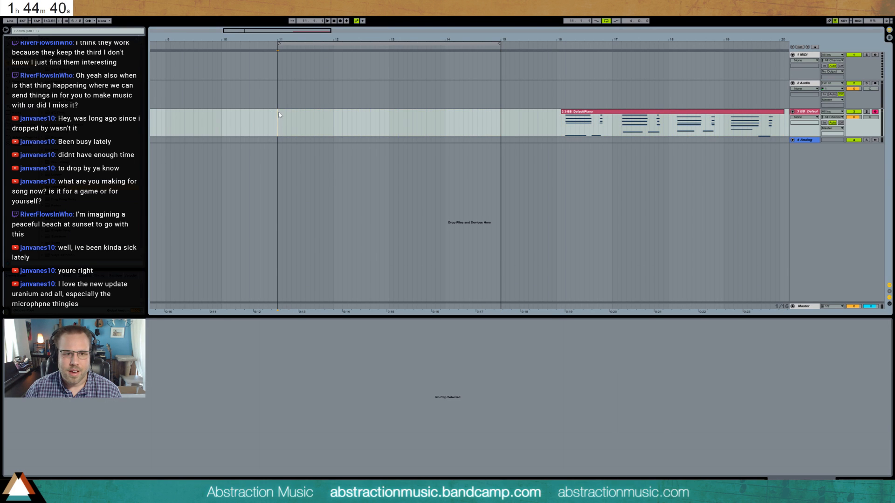
{"action": "left_click_drag", "start_coordinate": [277, 120], "coordinate": [439, 134]}
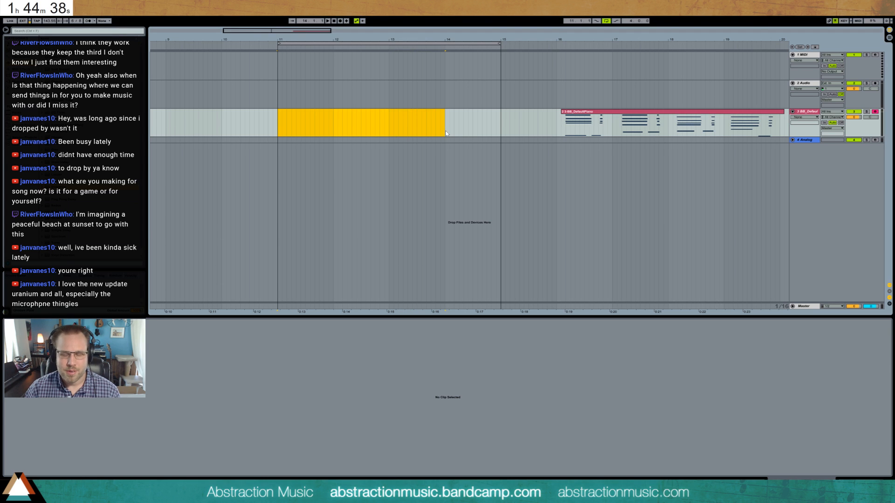
{"action": "key", "text": "ctrl+shift+m"}
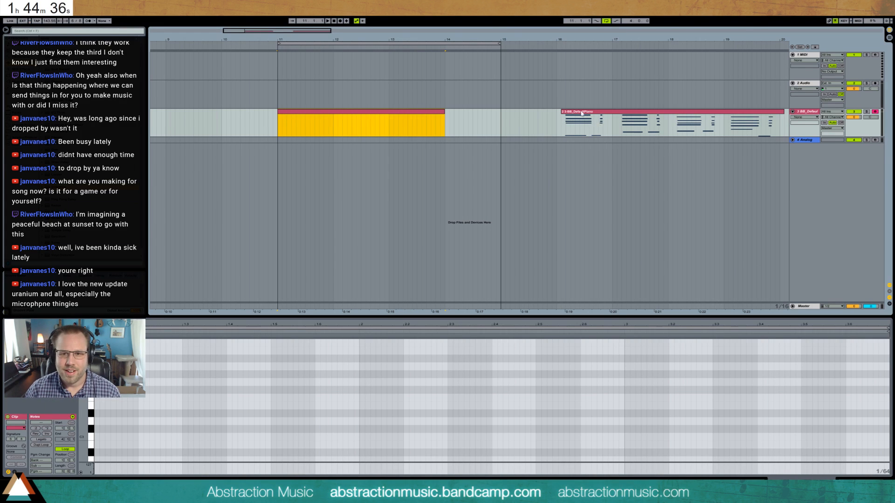
- Copy the first chord's notes from the recorded piano clip to the start of the new clip
{"action": "left_click", "coordinate": [583, 113]}
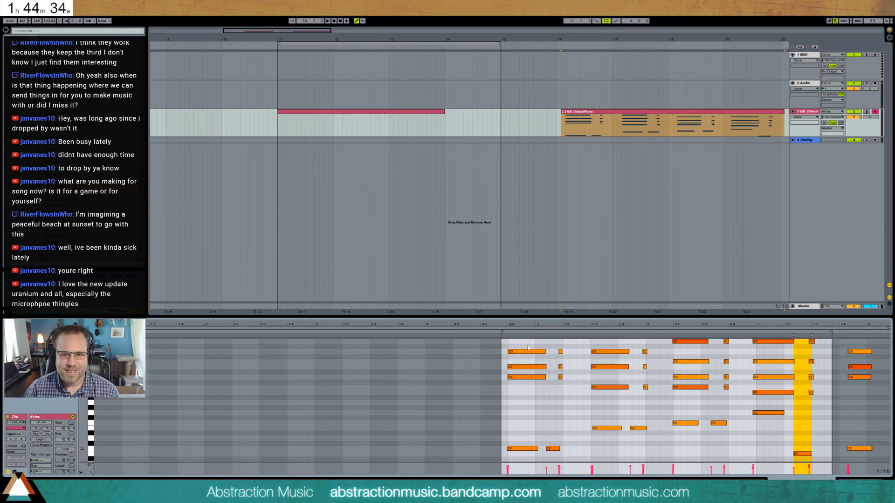
{"action": "left_click", "coordinate": [356, 116]}
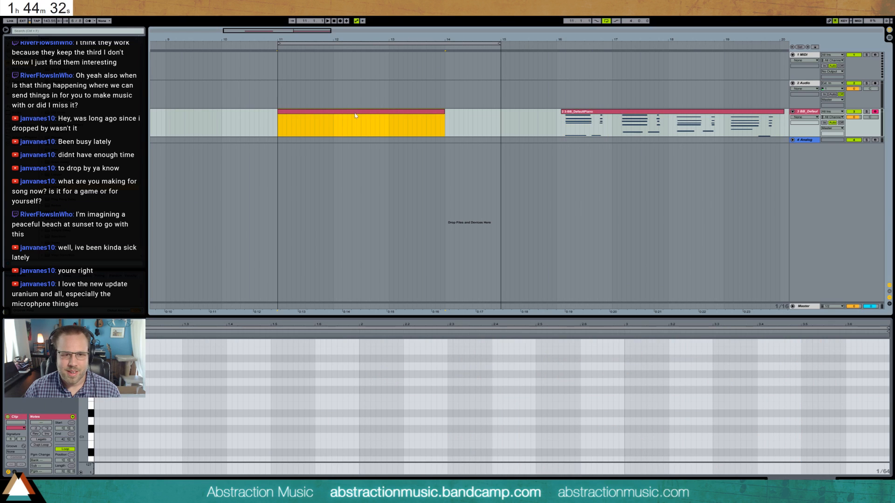
{"action": "key", "text": "ctrl+v"}
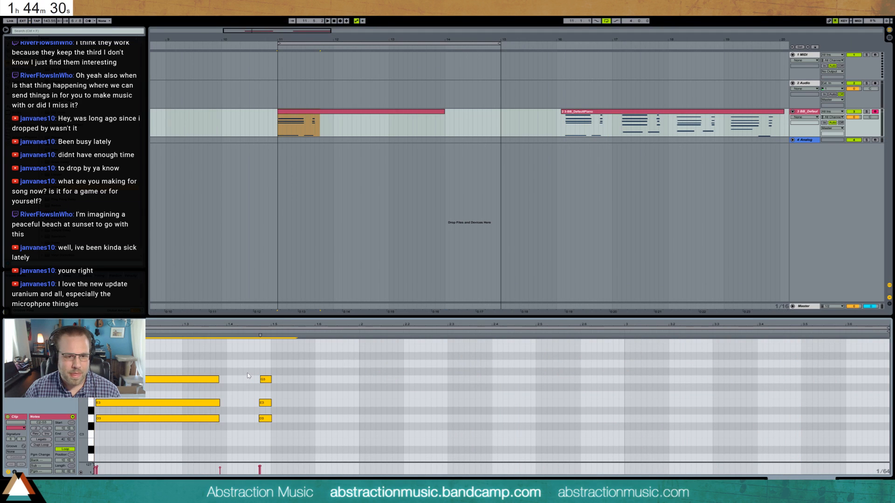
{"action": "left_click_drag", "start_coordinate": [178, 358], "coordinate": [198, 433]}
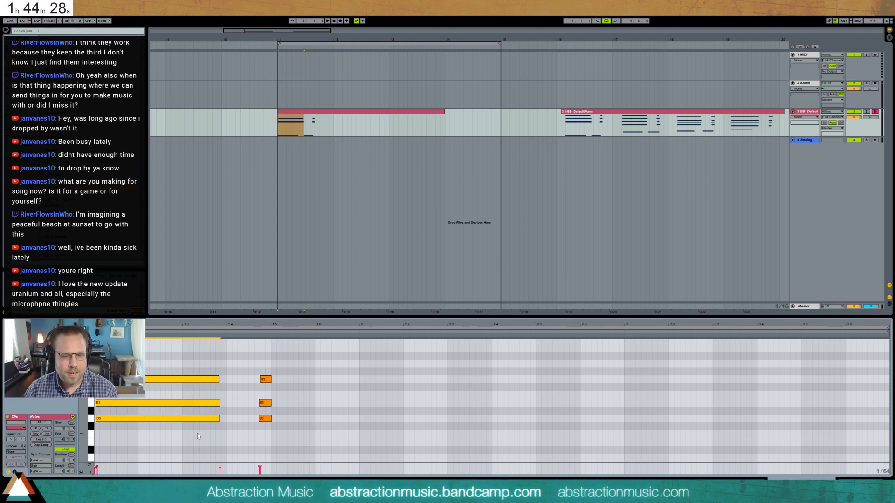
{"action": "left_click_drag", "start_coordinate": [84, 406], "coordinate": [66, 368]}
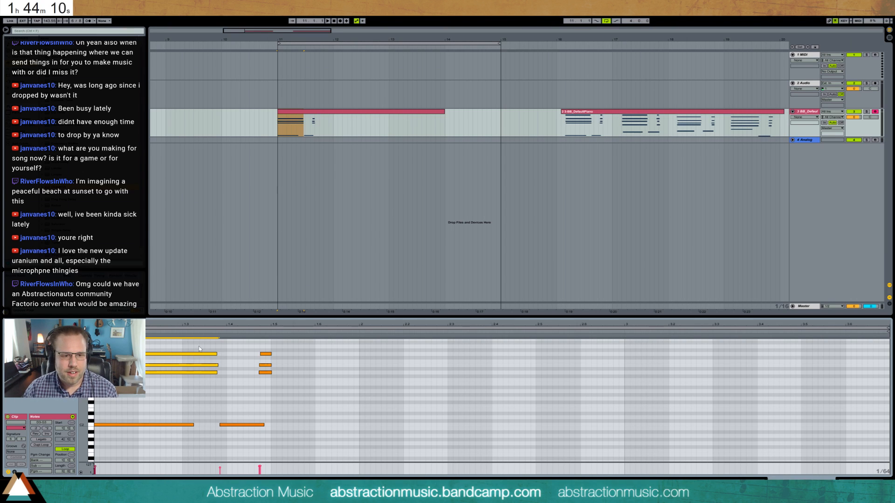
{"action": "left_click_drag", "start_coordinate": [200, 348], "coordinate": [197, 393]}
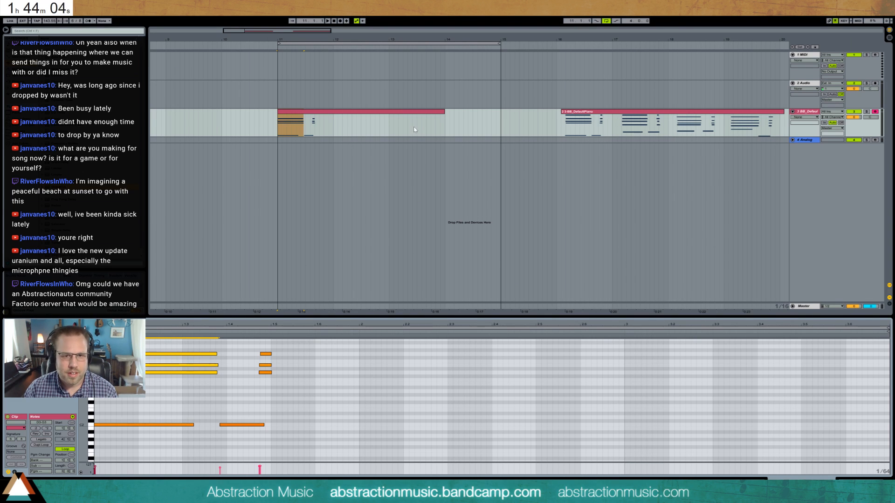
- Shorten the new clip and the arrangement loop to two bars, ending at bar 13
{"action": "left_click_drag", "start_coordinate": [444, 114], "coordinate": [389, 115]}
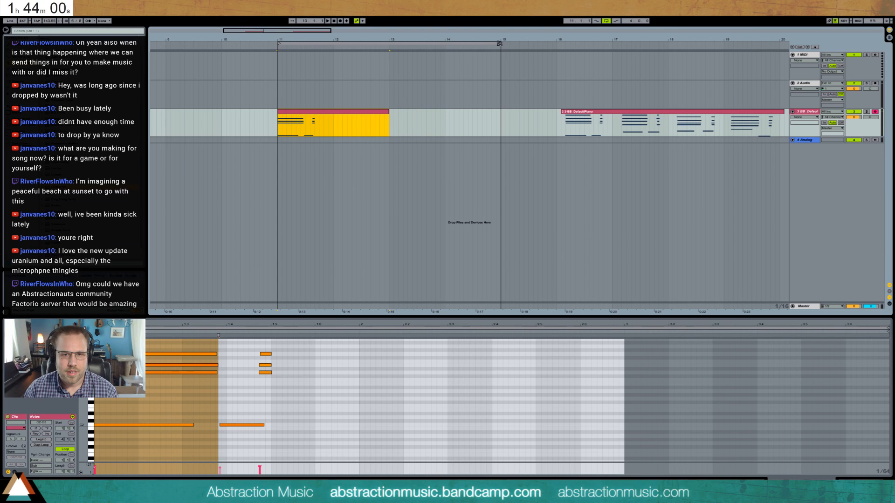
{"action": "left_click_drag", "start_coordinate": [499, 43], "coordinate": [389, 43]}
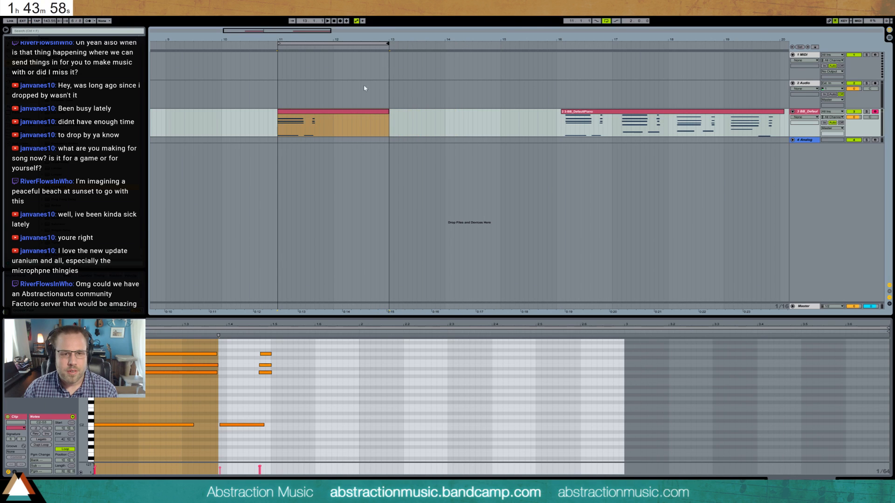
- Compress all notes in the new clip in time so the second bass note falls on 1.3
{"action": "left_click", "coordinate": [362, 113]}
{"action": "left_click_drag", "start_coordinate": [166, 341], "coordinate": [282, 460]}
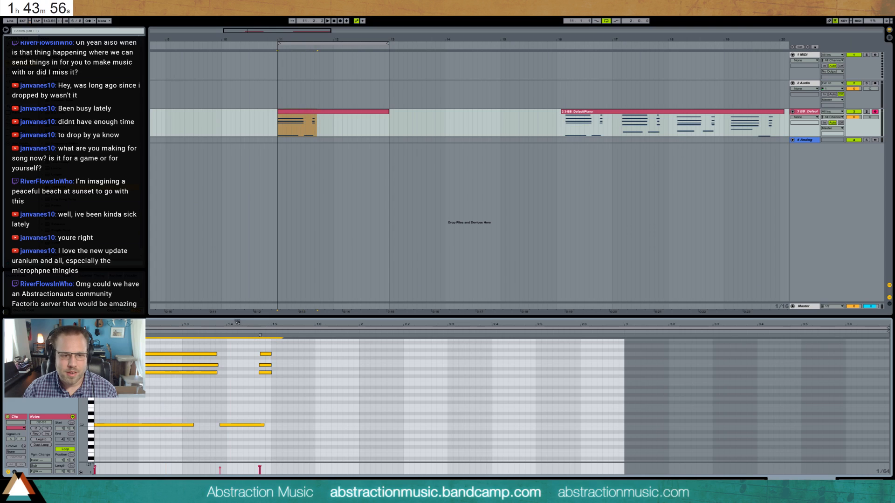
{"action": "left_click_drag", "start_coordinate": [259, 334], "coordinate": [215, 336]}
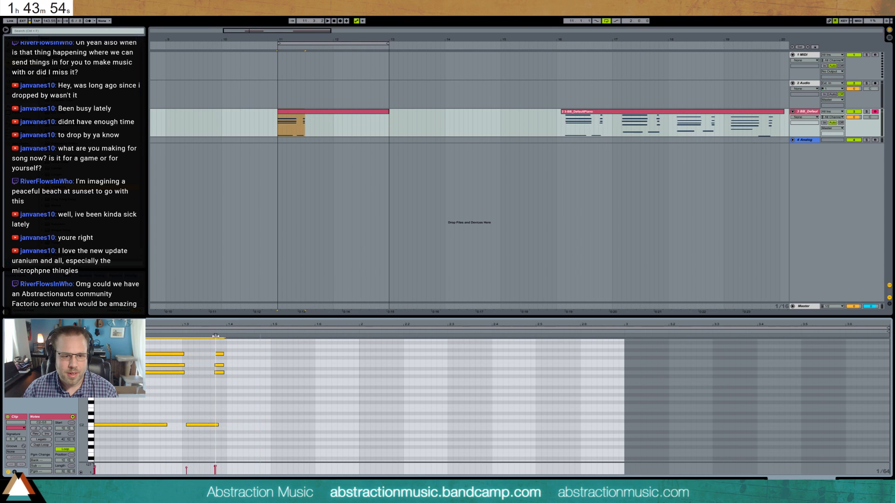
- Copy the remaining three chords from the recorded clip and paste them after the first chord in the new clip
{"action": "left_click", "coordinate": [622, 113]}
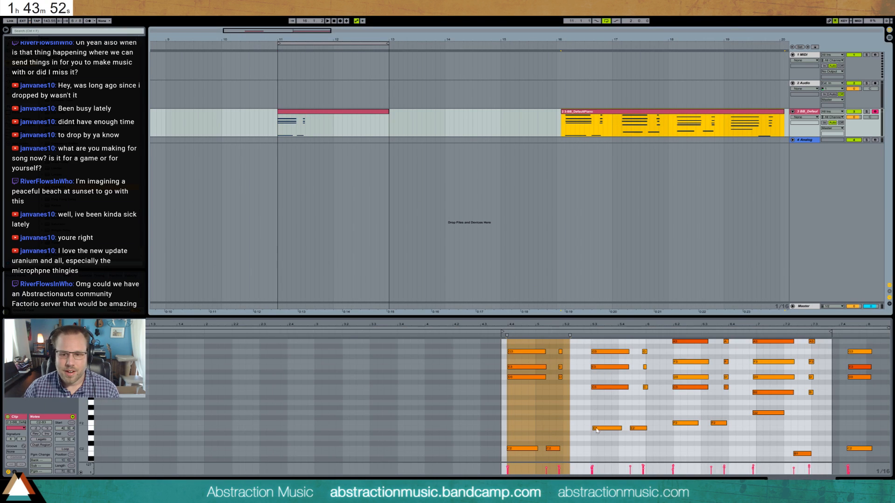
{"action": "left_click_drag", "start_coordinate": [83, 386], "coordinate": [62, 386]}
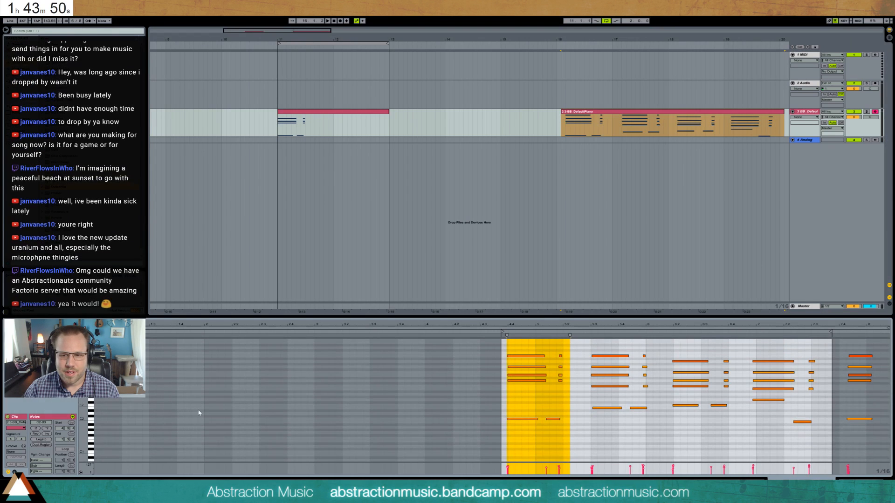
{"action": "left_click_drag", "start_coordinate": [599, 352], "coordinate": [820, 454]}
{"action": "left_click", "coordinate": [377, 124]}
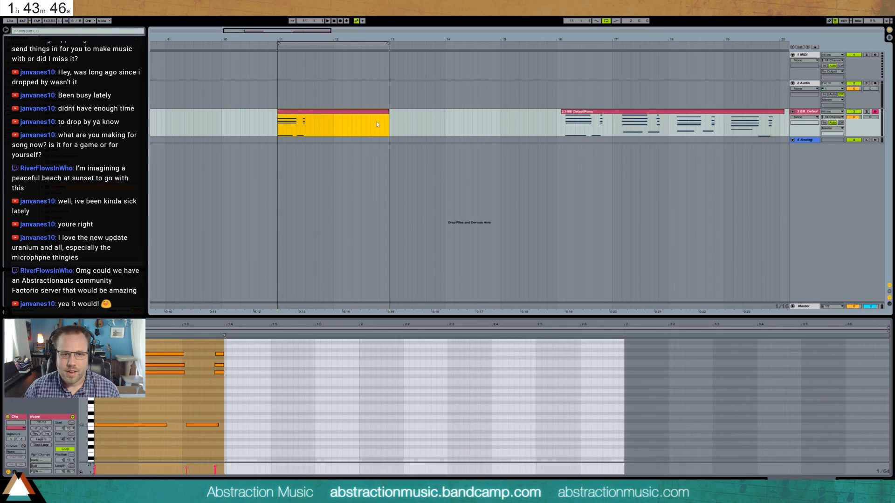
{"action": "left_click", "coordinate": [229, 373]}
{"action": "key", "text": "ctrl+v"}
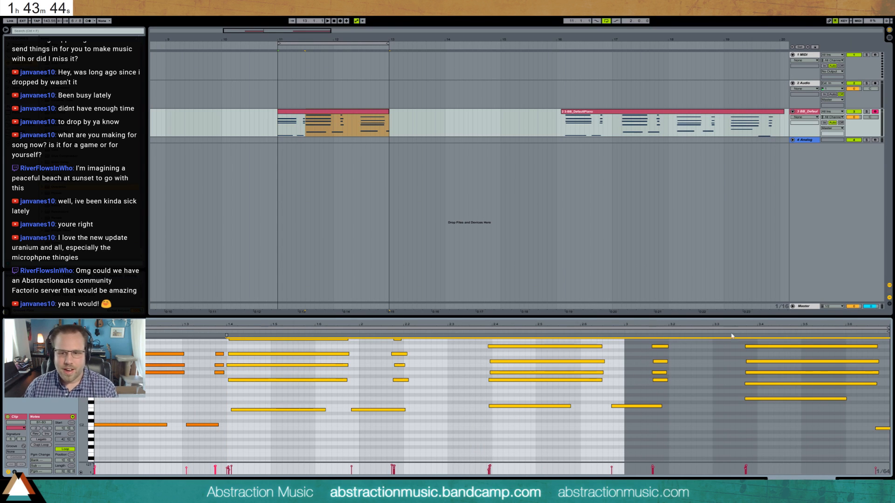
{"action": "left_click_drag", "start_coordinate": [797, 322], "coordinate": [797, 316]}
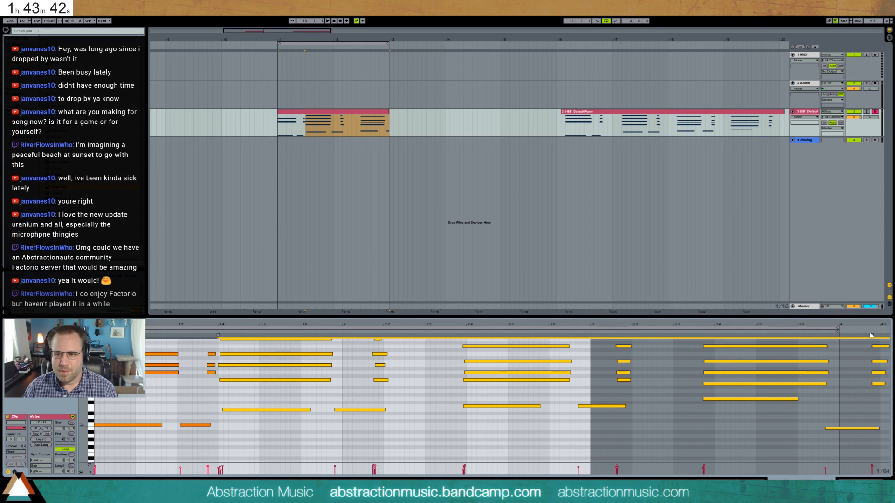
- Compress the three pasted chords in time so they fit inside the two-bar clip, and play the loop
{"action": "mouse_move", "coordinate": [872, 334]}
{"action": "left_mouse_down"}
{"action": "mouse_move", "coordinate": [618, 336]}
{"action": "mouse_move", "coordinate": [570, 351]}
{"action": "left_mouse_up"}
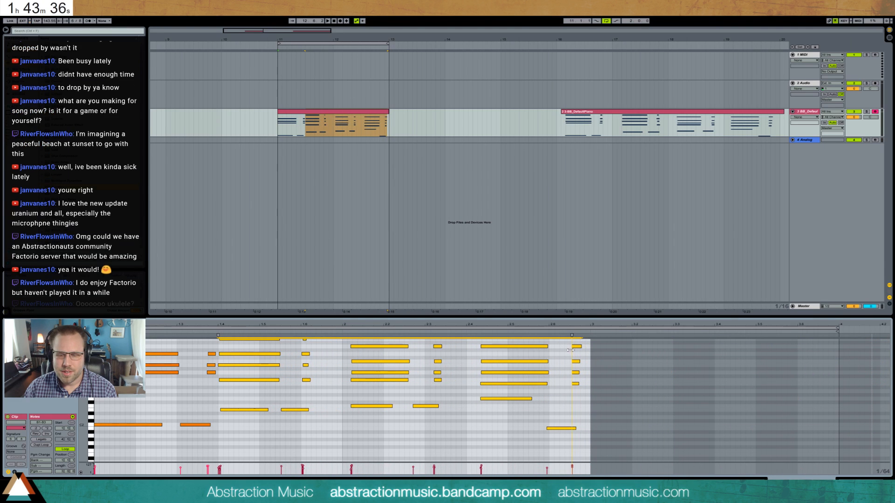
{"action": "left_click", "coordinate": [544, 428]}
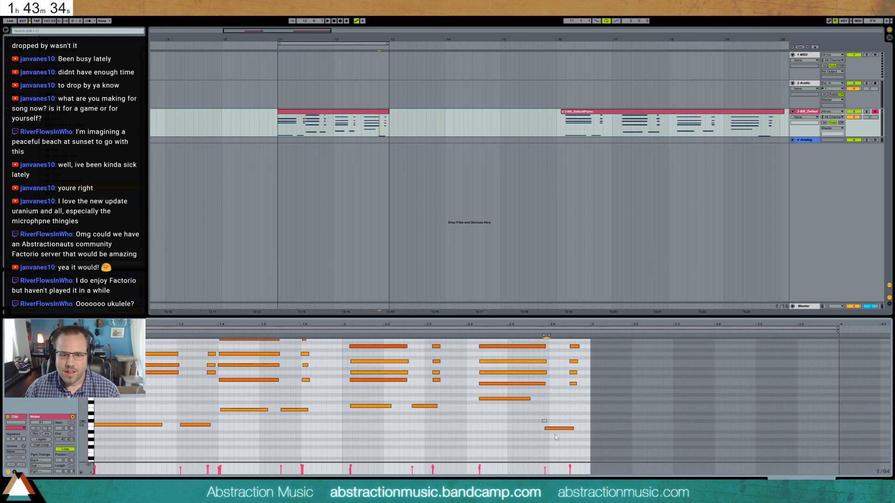
{"action": "scroll", "coordinate": [400, 444], "scroll_direction": "up", "scroll_amount": 2}
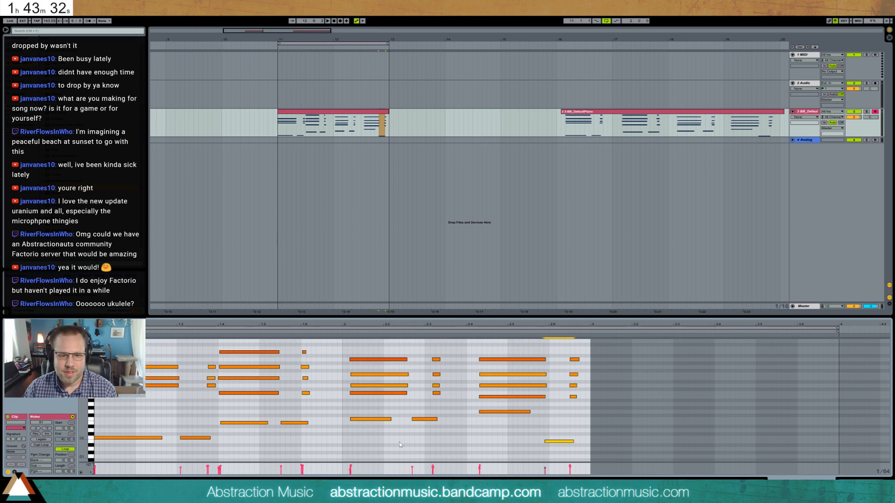
{"action": "key", "text": "space"}
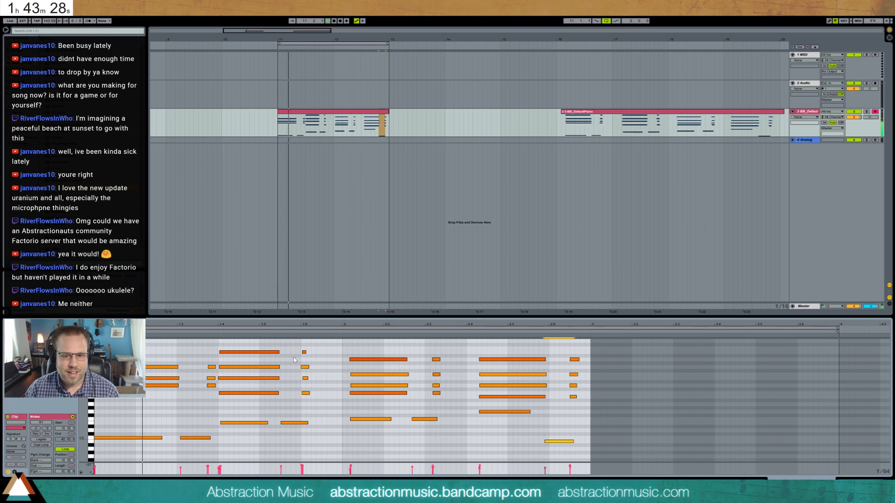
{"action": "key", "text": "space"}
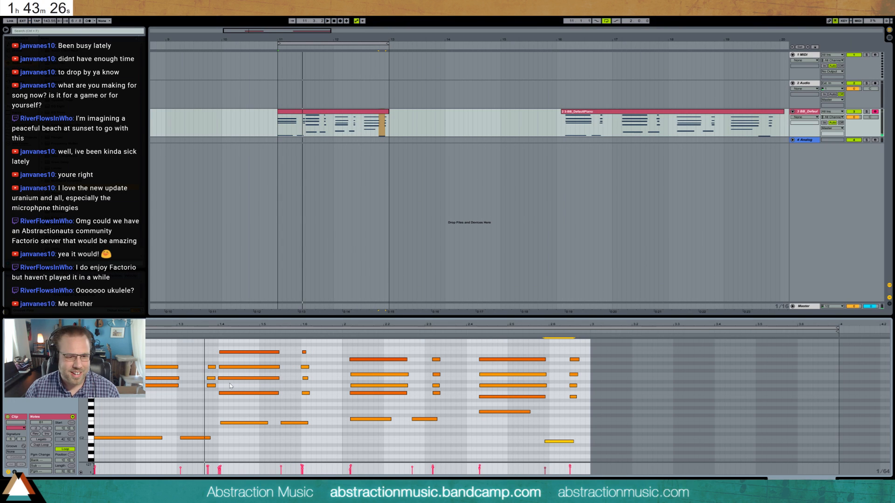
{"action": "key", "text": "space"}
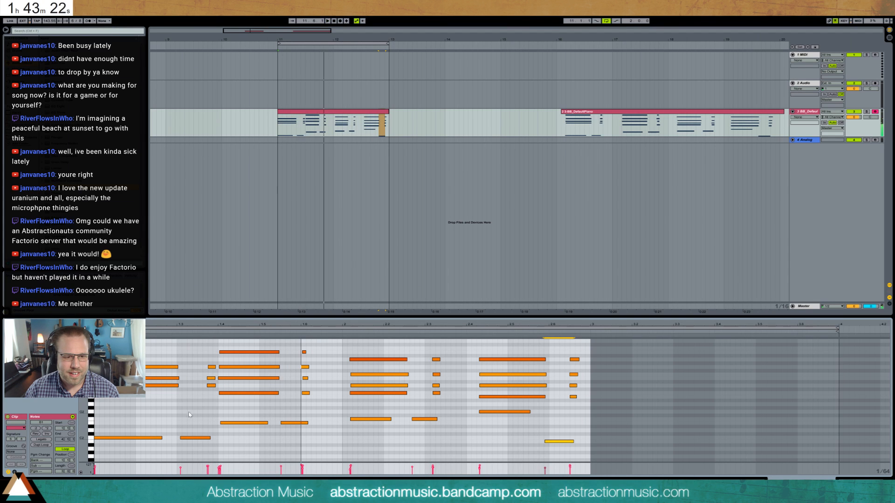
{"action": "key", "text": "space"}
- Nudge the first chord's short repeat and bass note earlier, and the second chord's second bass note and repeat later
{"action": "left_click_drag", "start_coordinate": [197, 356], "coordinate": [217, 400]}
{"action": "key", "text": "Left"}
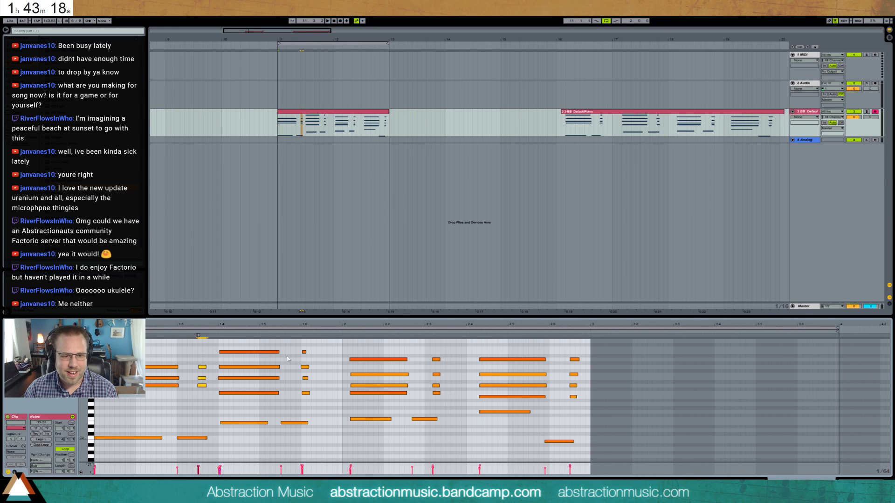
{"action": "left_click", "coordinate": [293, 423]}
{"action": "key", "text": "Right"}
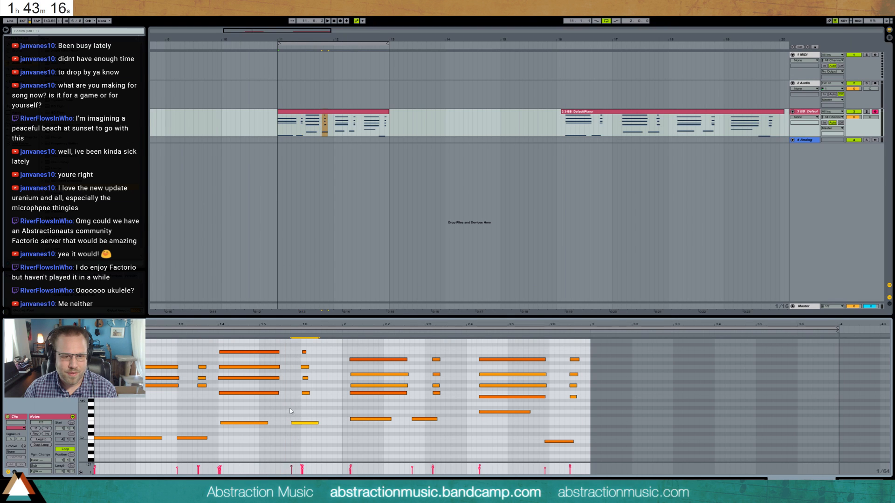
{"action": "left_click_drag", "start_coordinate": [302, 374], "coordinate": [311, 405]}
{"action": "key", "text": "Right"}
{"action": "key", "text": "Right"}
{"action": "key", "text": "Right"}
{"action": "key", "text": "Right"}
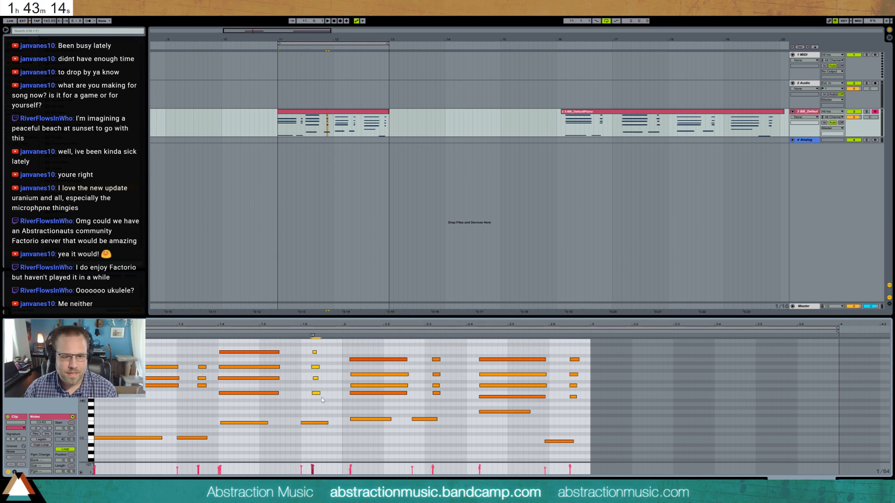
- Nudge the third chord's second bass note to 2.3 with its repeat following, align the last bass note to 2.6, and play the loop
{"action": "left_click_drag", "start_coordinate": [418, 410], "coordinate": [434, 440]}
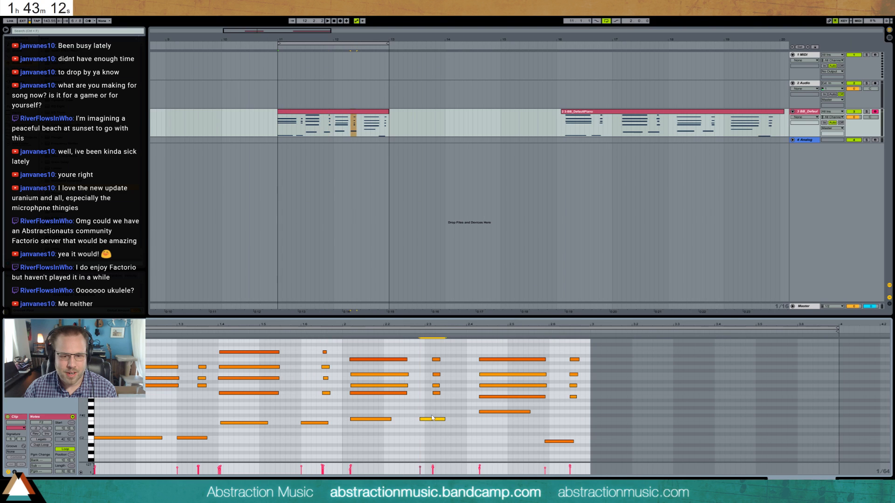
{"action": "key", "text": "Right"}
{"action": "key", "text": "Right"}
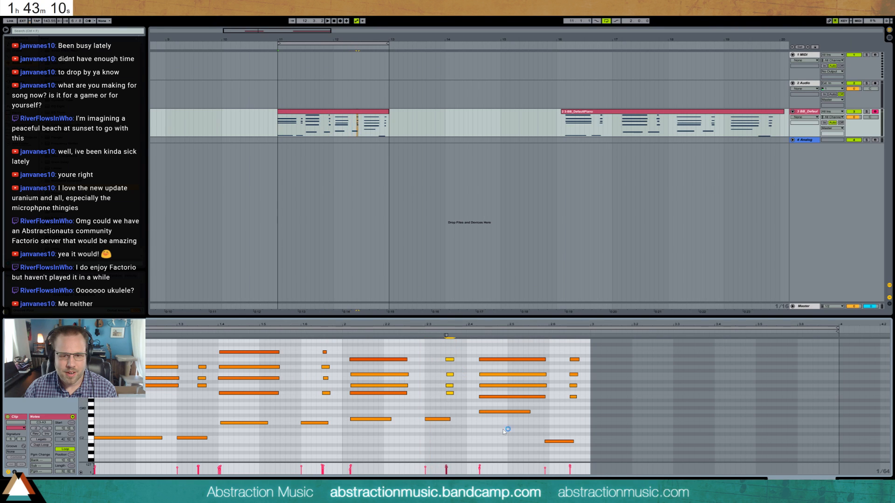
{"action": "left_click_drag", "start_coordinate": [556, 441], "coordinate": [589, 326]}
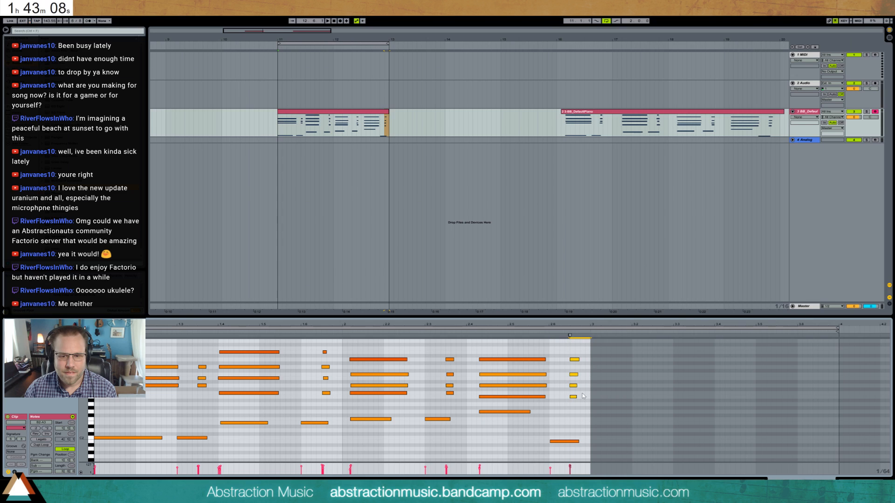
{"action": "left_click_drag", "start_coordinate": [562, 415], "coordinate": [575, 463]}
{"action": "key", "text": "space"}
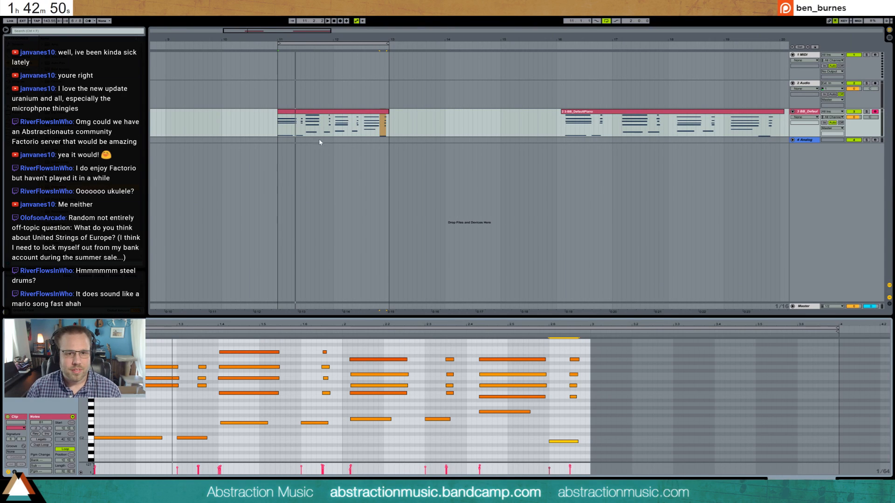
- Copy the first chord's top note from the recorded clip into the new clip's first chord and match its length to the other notes
{"action": "left_click", "coordinate": [570, 116]}
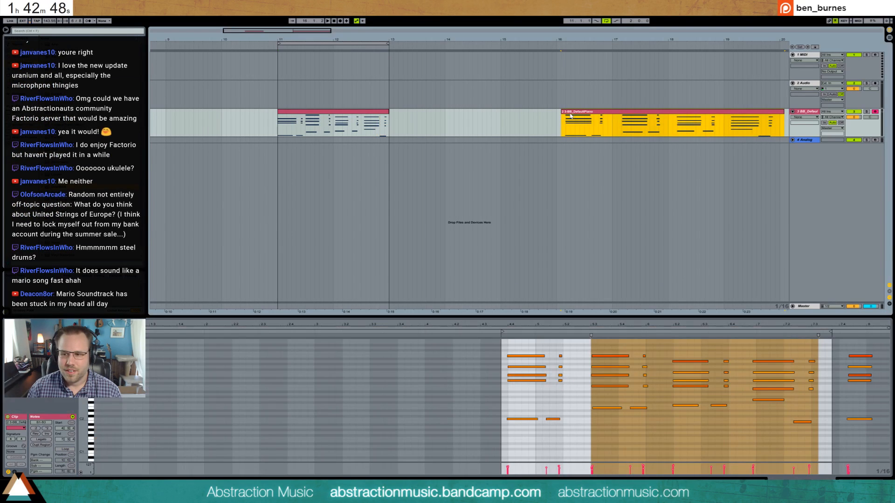
{"action": "left_click", "coordinate": [310, 118]}
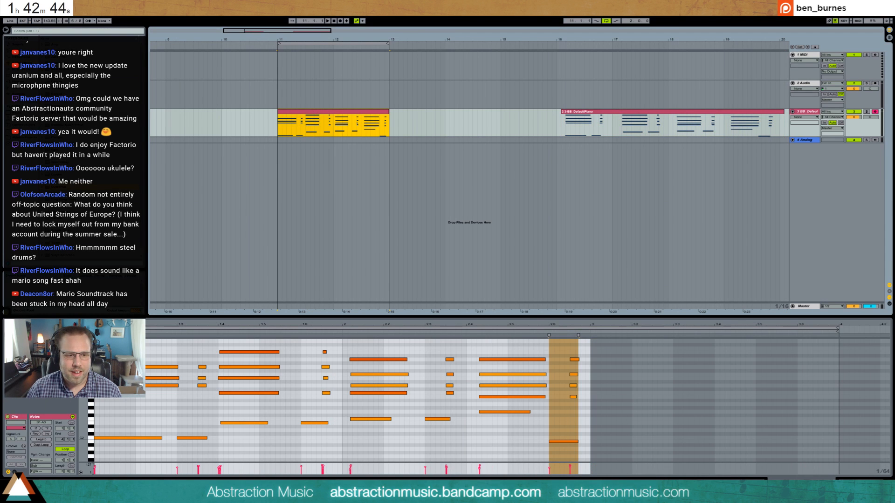
{"action": "left_click_drag", "start_coordinate": [84, 392], "coordinate": [74, 400]}
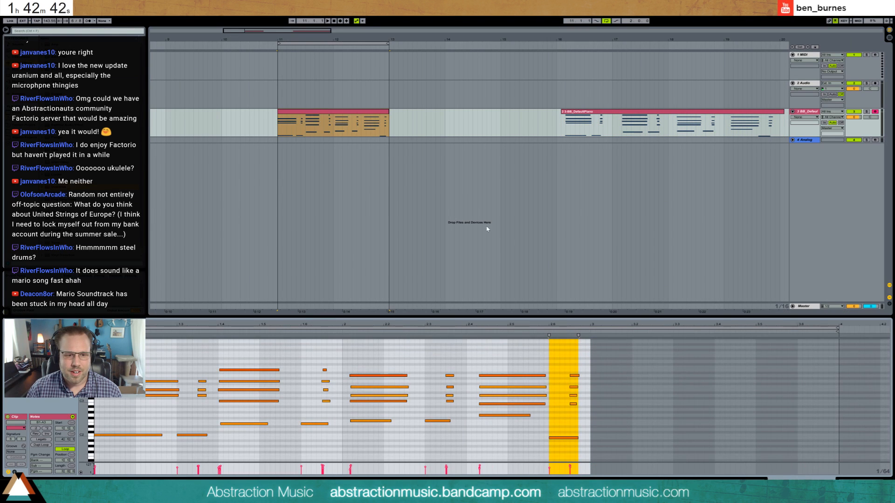
{"action": "left_click", "coordinate": [575, 114]}
{"action": "left_click", "coordinate": [521, 356]}
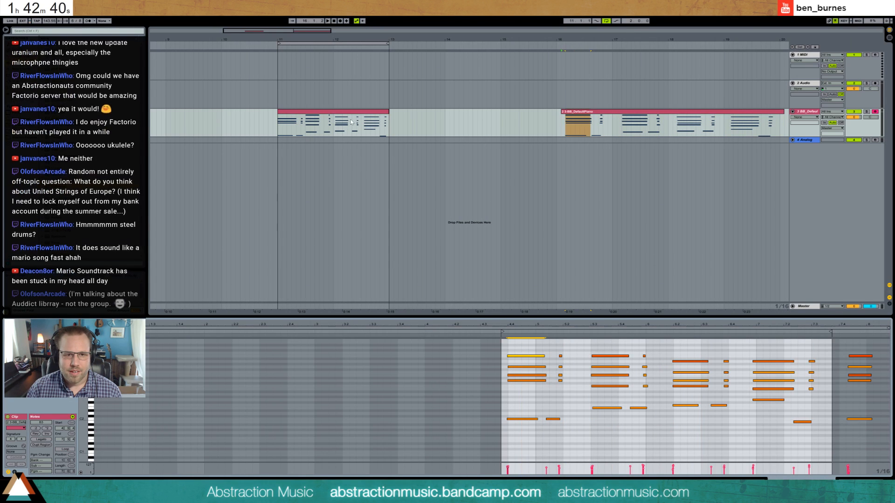
{"action": "left_click", "coordinate": [326, 112]}
{"action": "left_click", "coordinate": [96, 373]}
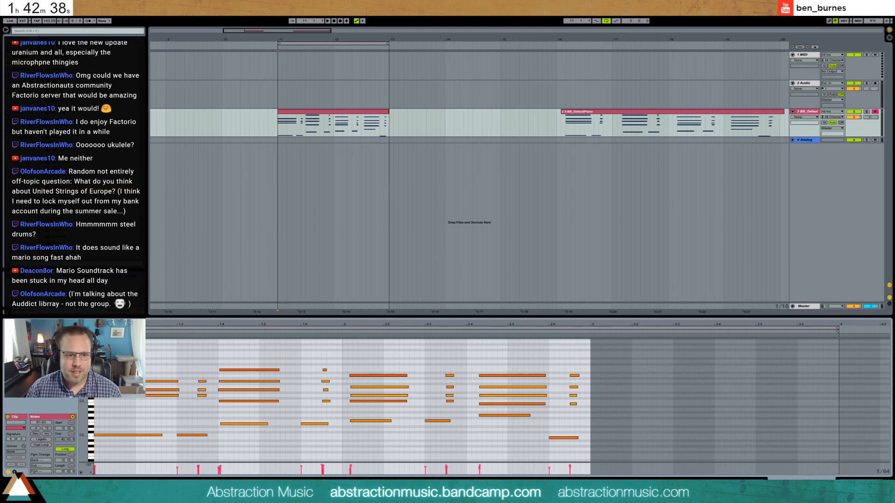
{"action": "key", "text": "ctrl+v"}
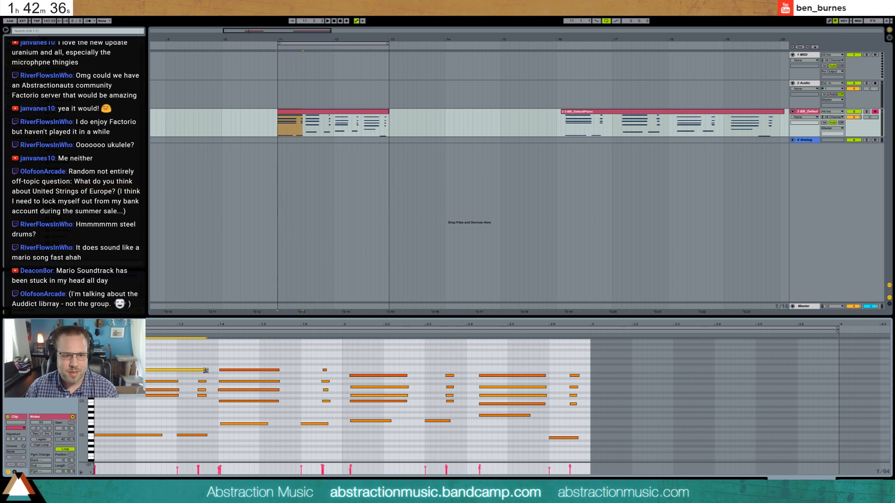
- Set the song tempo to 75 BPM and play the loop
{"action": "left_click", "coordinate": [45, 21]}
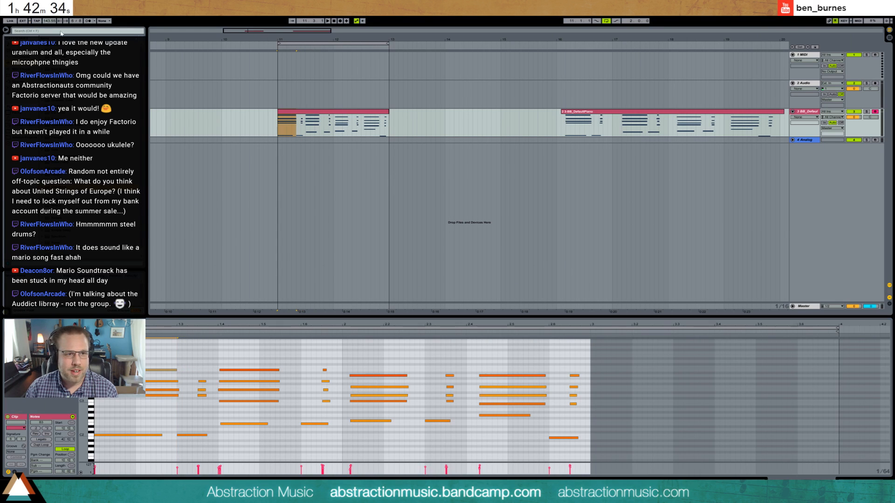
{"action": "type", "text": "75"}
{"action": "key", "text": "Return"}
{"action": "key", "text": "space"}
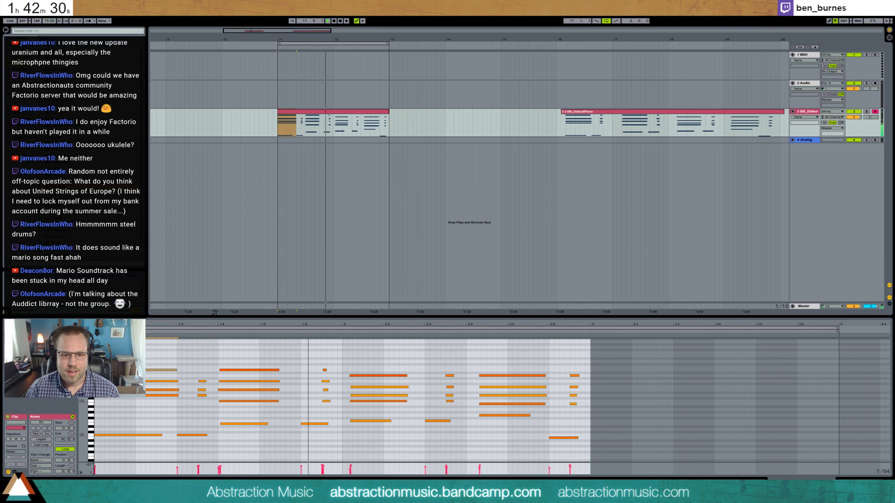
{"action": "key", "text": "space"}
- Shorten the first chord's held notes, then move its repeat to 1.3 with the bass note just ahead and lengthen both
{"action": "left_click_drag", "start_coordinate": [160, 356], "coordinate": [169, 405]}
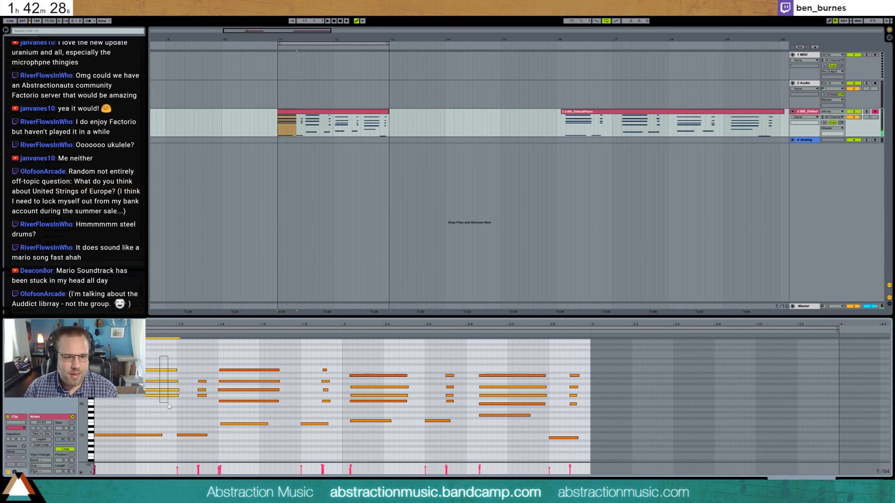
{"action": "key", "text": "shift+Left"}
{"action": "left_click_drag", "start_coordinate": [183, 368], "coordinate": [201, 446]}
{"action": "key", "text": "Left"}
{"action": "key", "text": "Left"}
{"action": "key", "text": "Left"}
{"action": "key", "text": "Left"}
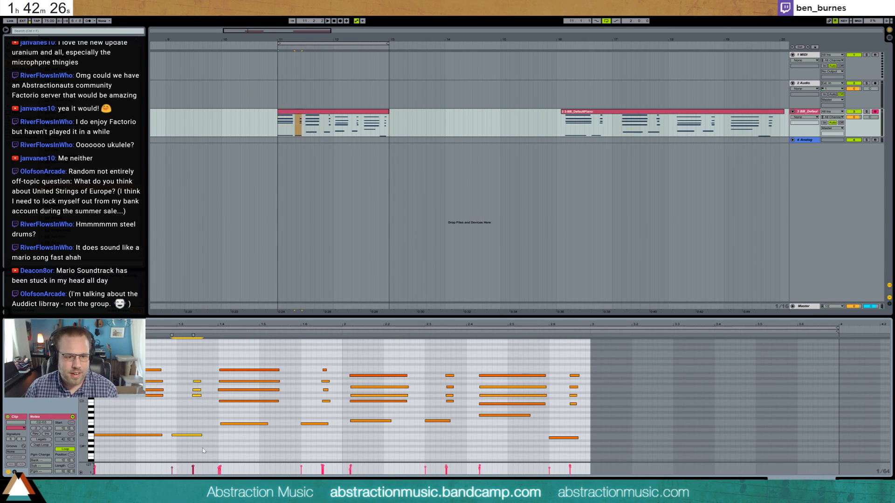
{"action": "left_click", "coordinate": [177, 435]}
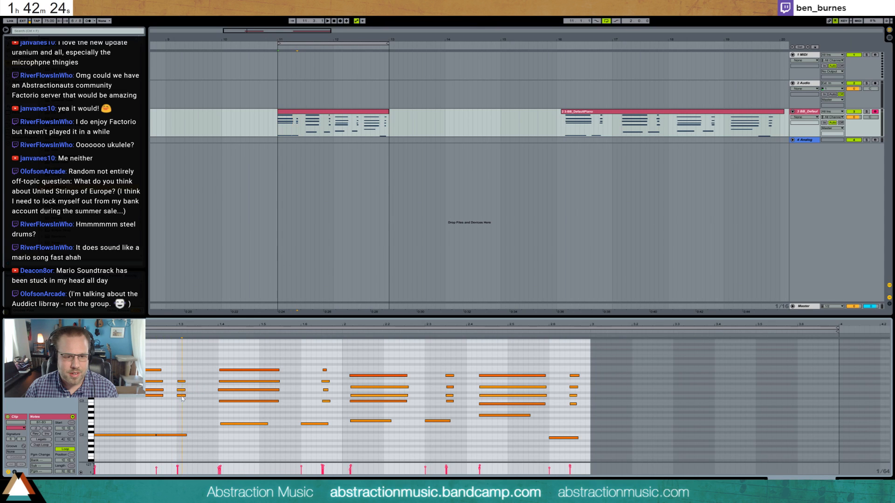
{"action": "left_click_drag", "start_coordinate": [182, 375], "coordinate": [189, 442]}
{"action": "key", "text": "shift+Right"}
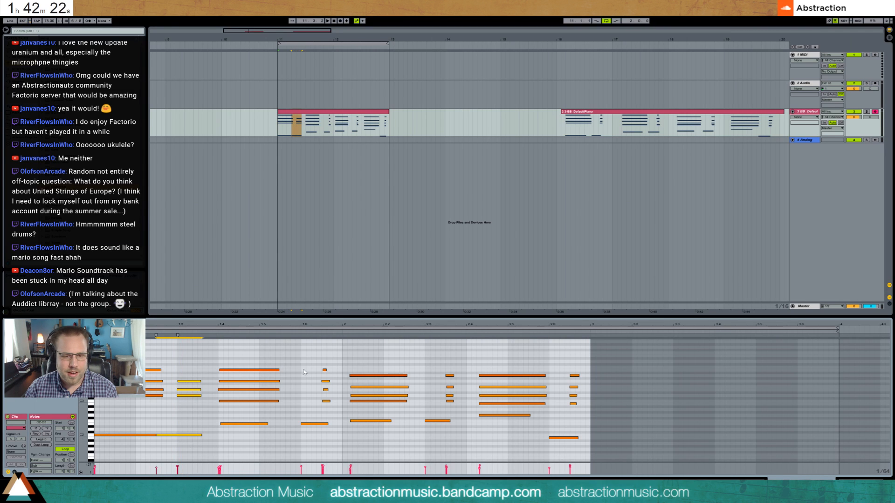
- Move the second chord's repeat to 1.6 with its second bass note just ahead, and lengthen these notes
{"action": "left_click_drag", "start_coordinate": [304, 367], "coordinate": [325, 432]}
{"action": "key", "text": "Left"}
{"action": "key", "text": "Left"}
{"action": "key", "text": "Left"}
{"action": "key", "text": "Left"}
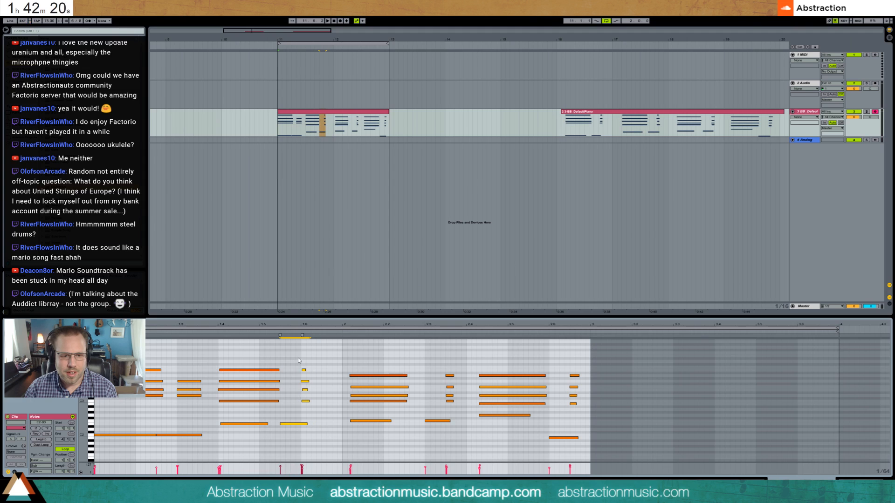
{"action": "left_click_drag", "start_coordinate": [312, 413], "coordinate": [304, 431]}
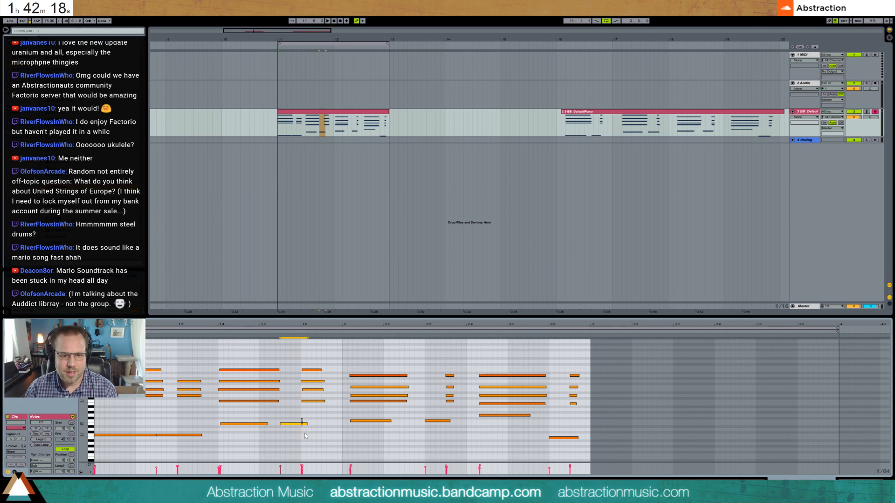
{"action": "key", "text": "shift+Right"}
{"action": "key", "text": "shift+Right"}
{"action": "key", "text": "shift+Right"}
- Move the third chord's repeat to 2.3 and the fourth chord's repeat to 2.6, each with its preceding bass note
{"action": "left_click_drag", "start_coordinate": [431, 364], "coordinate": [456, 439]}
{"action": "key", "text": "Left"}
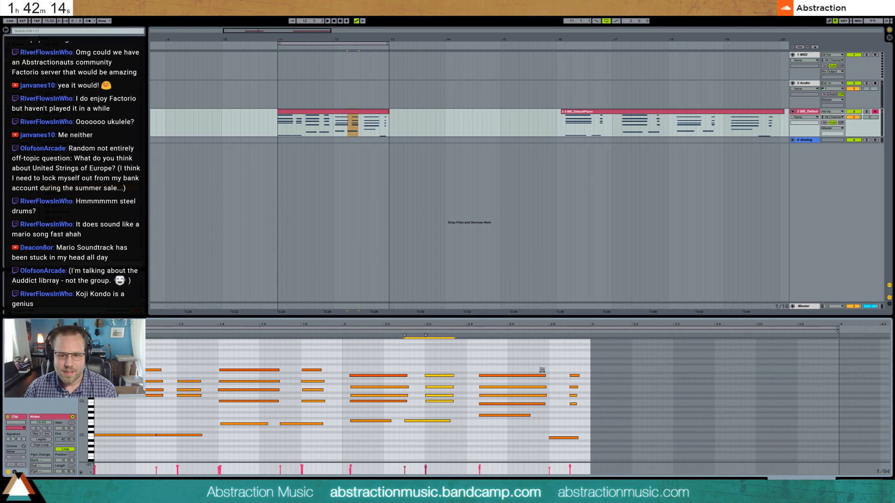
{"action": "left_click_drag", "start_coordinate": [541, 369], "coordinate": [584, 443]}
{"action": "key", "text": "Left"}
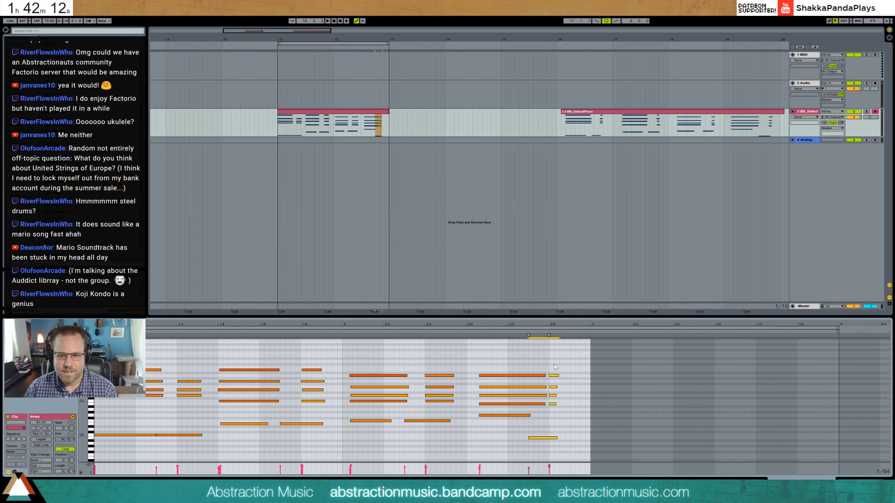
- Lengthen the fourth chord's repeat and its lowest held note, and shorten the first bass note while the loop plays
{"action": "left_click_drag", "start_coordinate": [516, 359], "coordinate": [529, 412]}
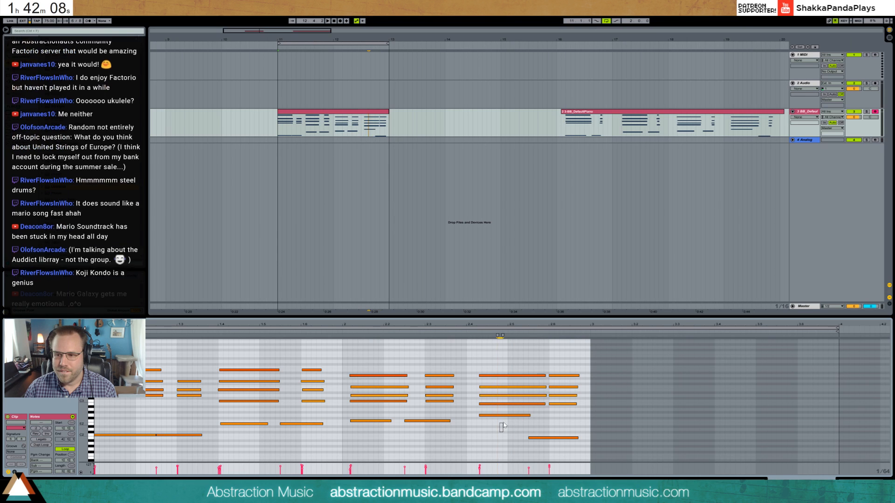
{"action": "left_click", "coordinate": [509, 415]}
{"action": "key", "text": "space"}
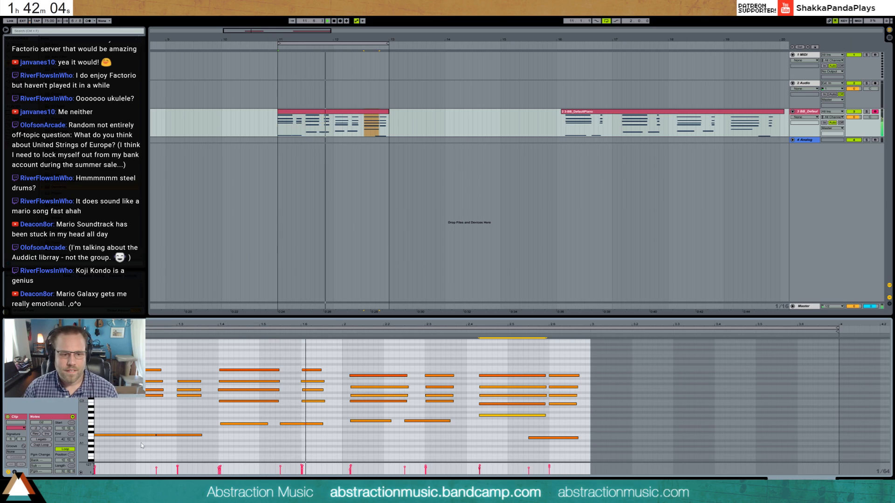
{"action": "left_click", "coordinate": [155, 436]}
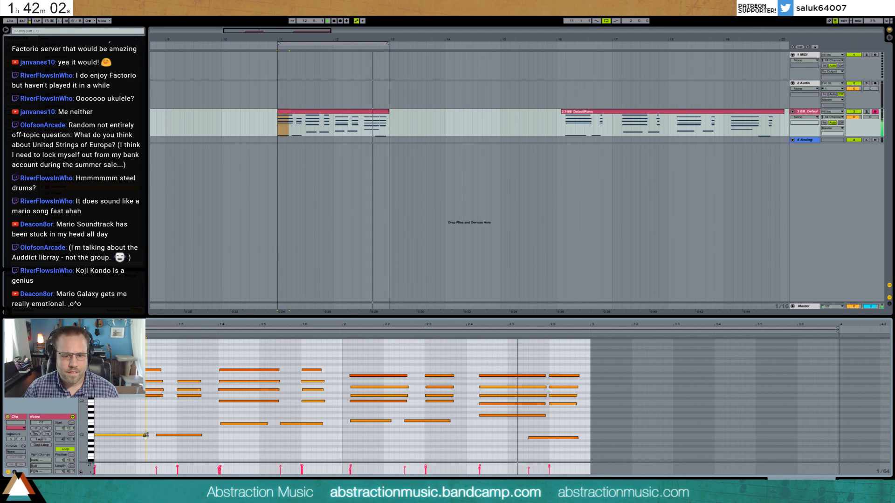
- Move the fourth chord earlier onto 2.4 and the start of the third chord onto 2
{"action": "left_click_drag", "start_coordinate": [490, 356], "coordinate": [569, 452]}
{"action": "key", "text": "Left"}
{"action": "key", "text": "Left"}
{"action": "key", "text": "Left"}
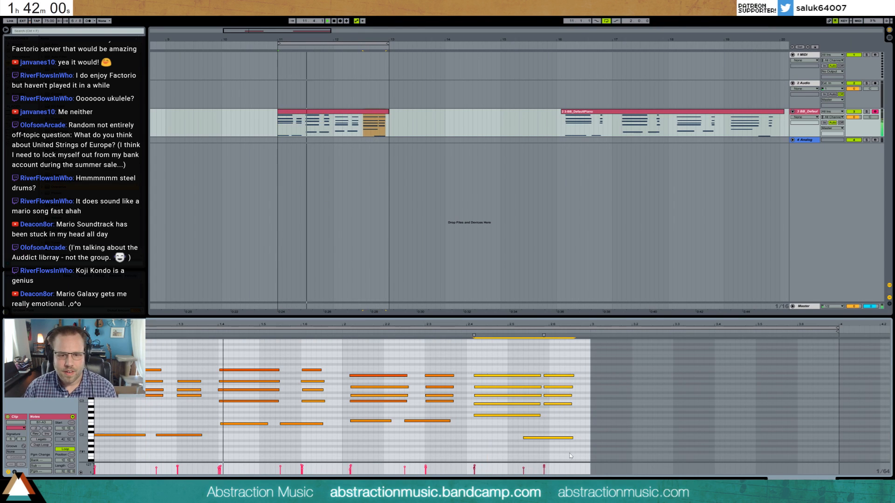
{"action": "left_click_drag", "start_coordinate": [372, 348], "coordinate": [380, 437]}
{"action": "key", "text": "Left"}
{"action": "key", "text": "Left"}
{"action": "key", "text": "Left"}
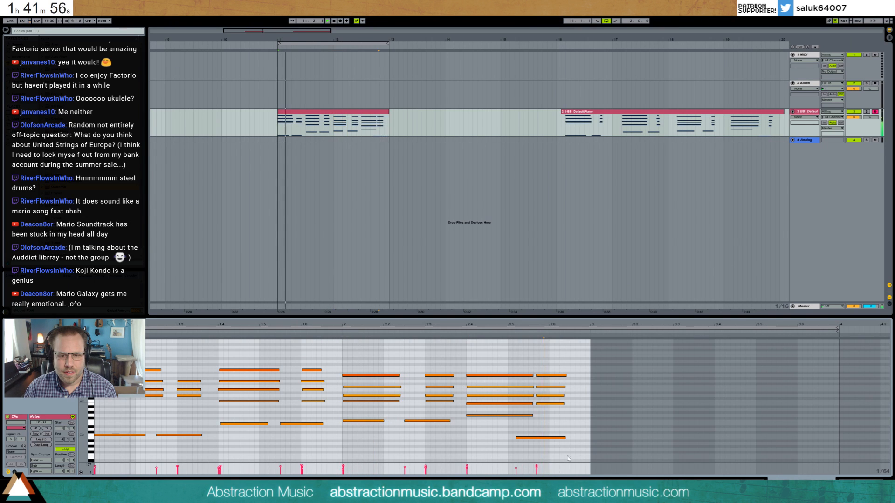
- Move the fourth chord's repeat back to 2.6 together with its bass note
{"action": "left_click_drag", "start_coordinate": [538, 371], "coordinate": [564, 459]}
{"action": "key", "text": "Right"}
{"action": "key", "text": "Right"}
{"action": "key", "text": "Right"}
{"action": "key", "text": "Left"}
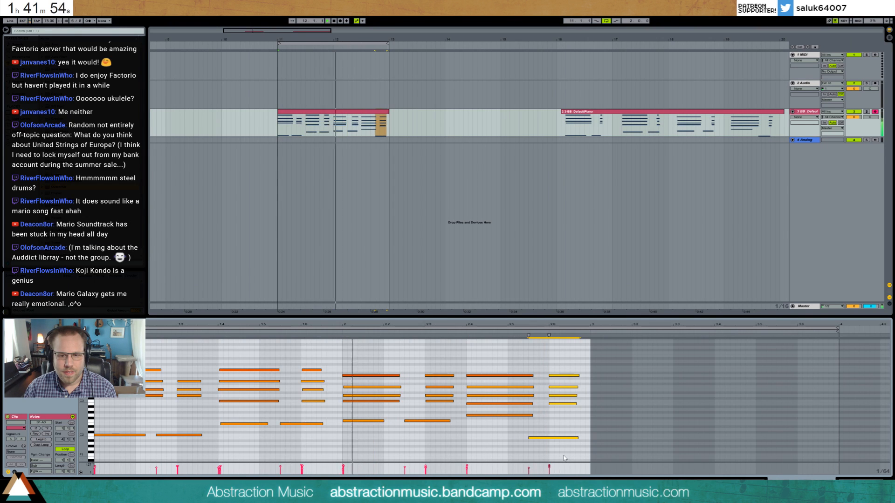
- Lengthen the notes of the second chord's repeat at 1.6 and the first chord's repeat at 1.3
{"action": "left_click_drag", "start_coordinate": [310, 353], "coordinate": [315, 404]}
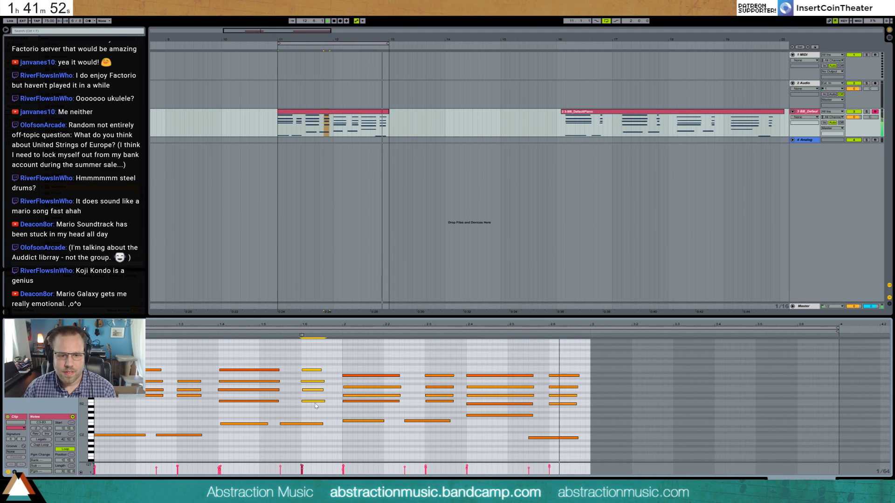
{"action": "key", "text": "shift+Right"}
{"action": "left_click_drag", "start_coordinate": [192, 403], "coordinate": [186, 379]}
{"action": "key", "text": "shift+Right"}
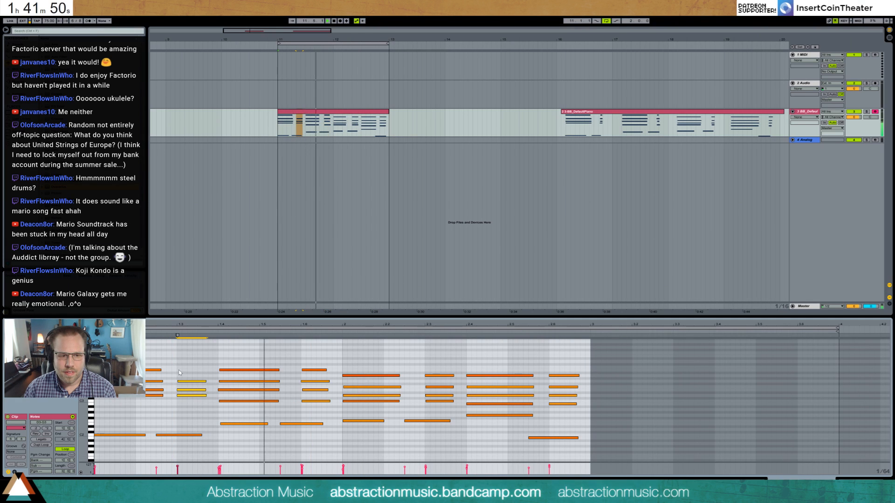
- Delete the top note of the chord repeat at 1.6 and the second-highest note of the repeat at 2.3
{"action": "left_click_drag", "start_coordinate": [310, 362], "coordinate": [317, 374]}
{"action": "key", "text": "Delete"}
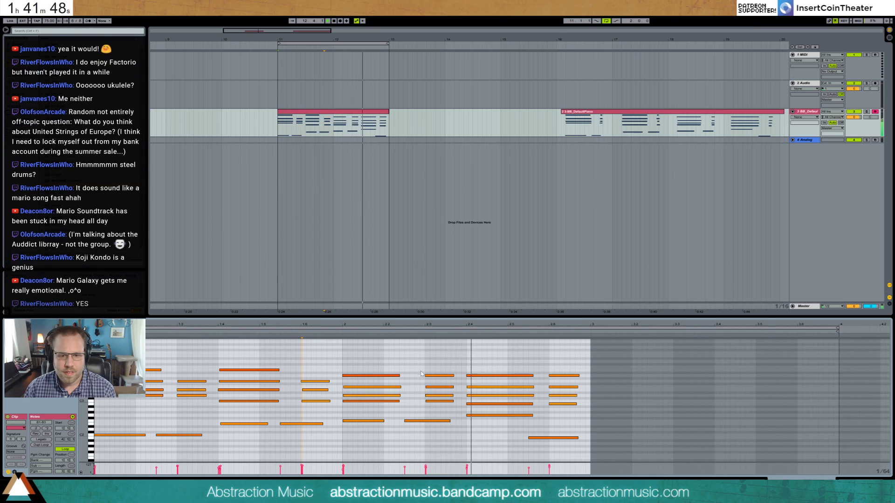
{"action": "left_click_drag", "start_coordinate": [429, 381], "coordinate": [436, 388]}
{"action": "key", "text": "Delete"}
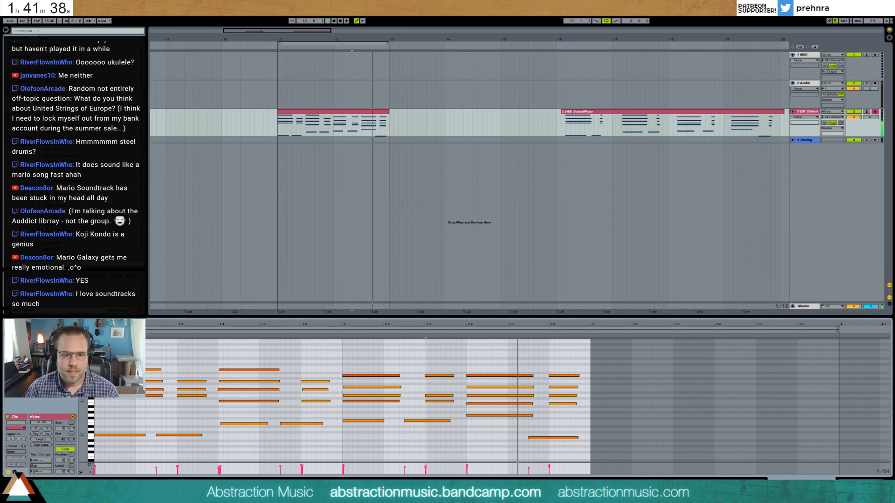
- Search the browser for swing, apply a swing groove to the piano clip at bar 11 and play the loop
{"action": "left_click", "coordinate": [29, 31]}
{"action": "key", "text": "Return"}
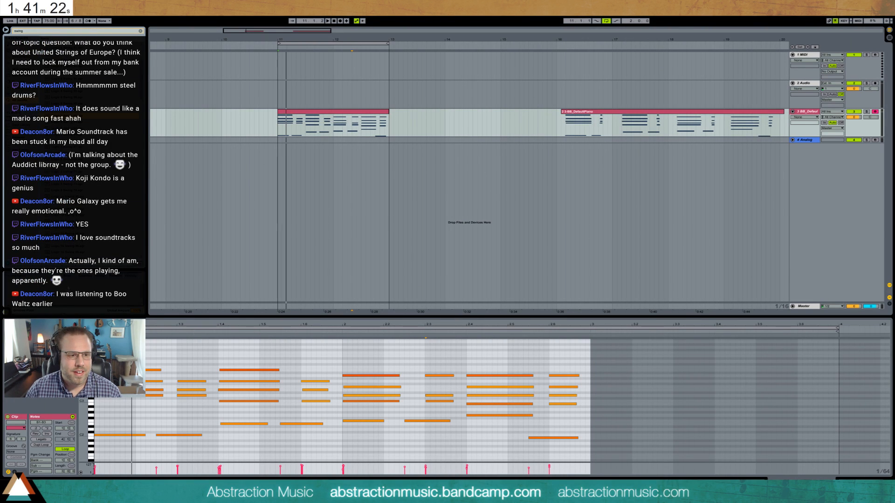
{"action": "left_click_drag", "start_coordinate": [28, 283], "coordinate": [309, 120]}
{"action": "left_click", "coordinate": [279, 125]}
{"action": "key", "text": "space"}
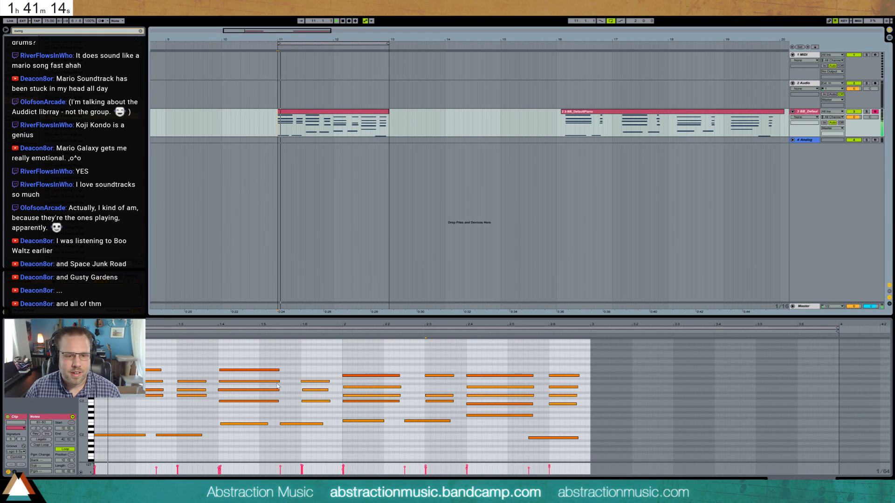
- Stop the loop and try to commit the swing groove to the piano clip's notes
{"action": "left_click", "coordinate": [300, 412]}
{"action": "key", "text": "ctrl+2"}
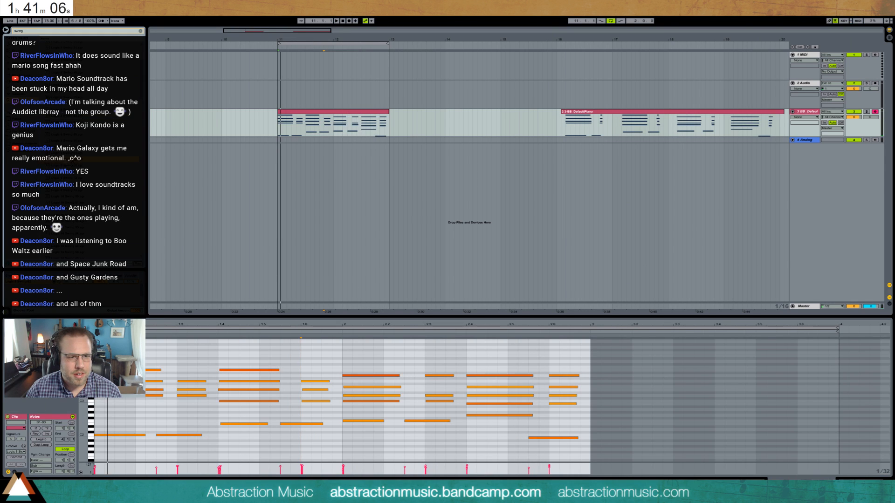
{"action": "key", "text": "space"}
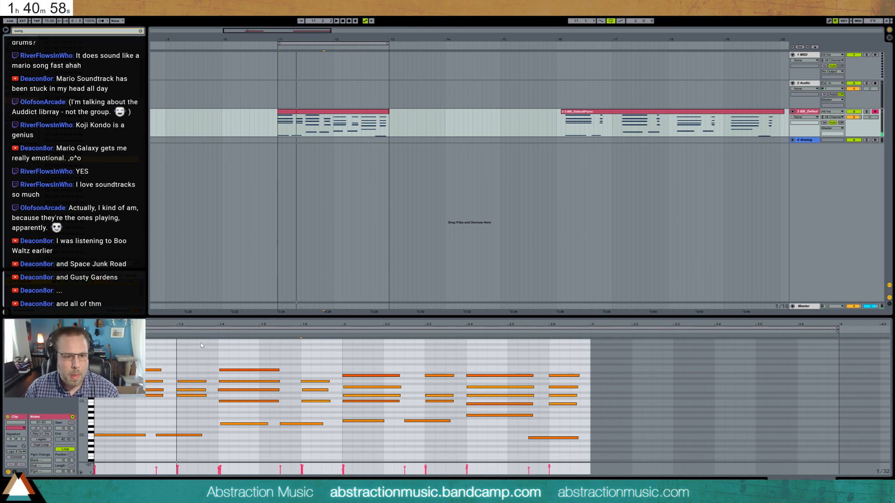
{"action": "left_click", "coordinate": [19, 459]}
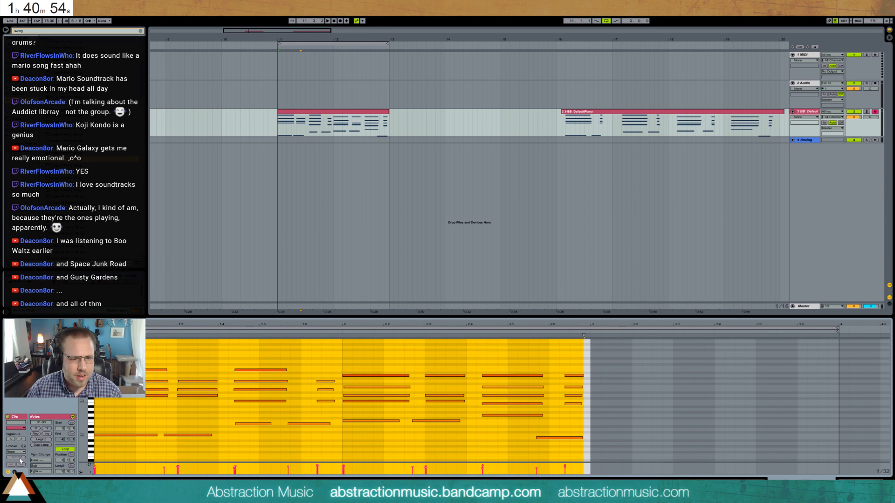
- Undo the groove commit, take the swing groove off the piano clip and play the loop without it
{"action": "key", "text": "ctrl+z"}
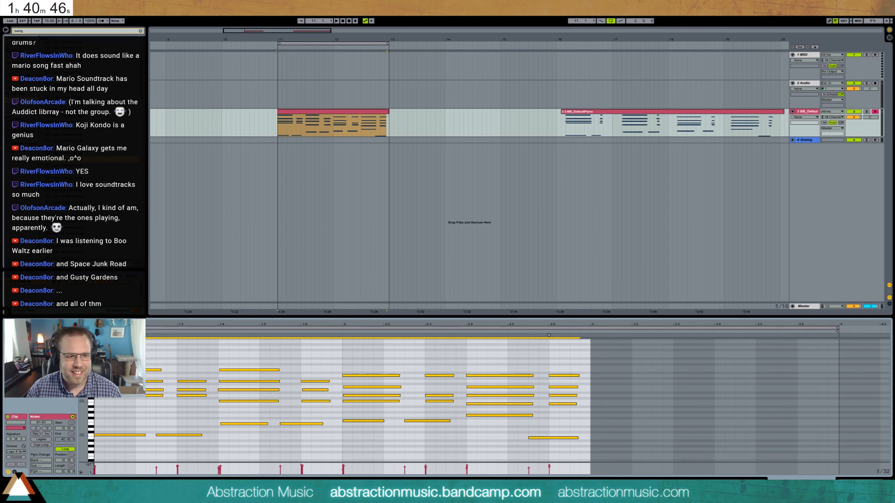
{"action": "left_click", "coordinate": [100, 282]}
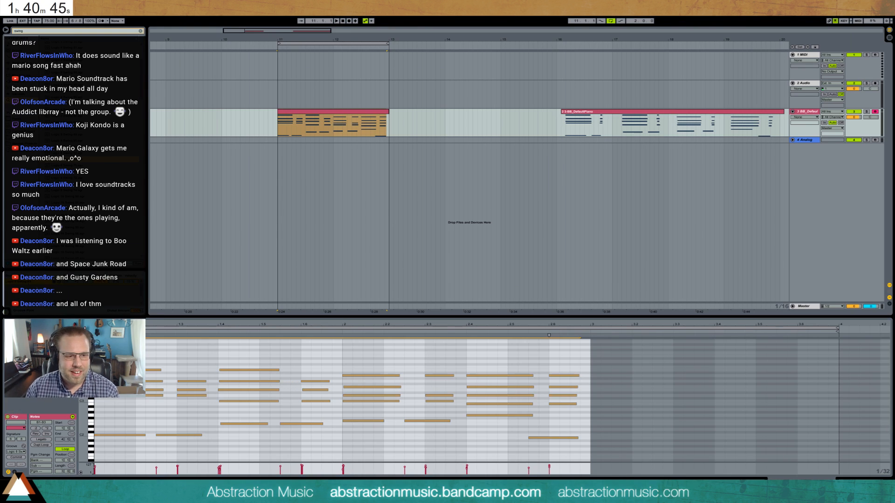
{"action": "left_click", "coordinate": [196, 363]}
{"action": "key", "text": "space"}
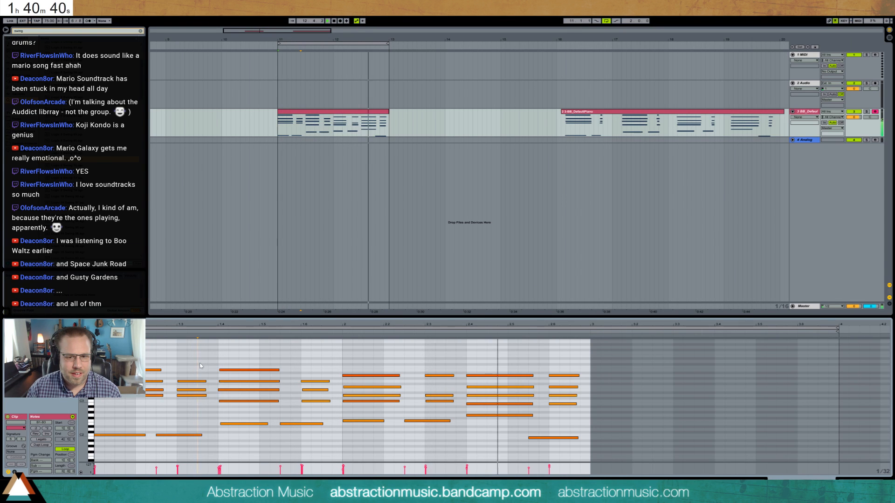
- Stop playback and check the last bass note and individual notes of the fourth chord
{"action": "left_click", "coordinate": [363, 368]}
{"action": "left_click", "coordinate": [542, 434]}
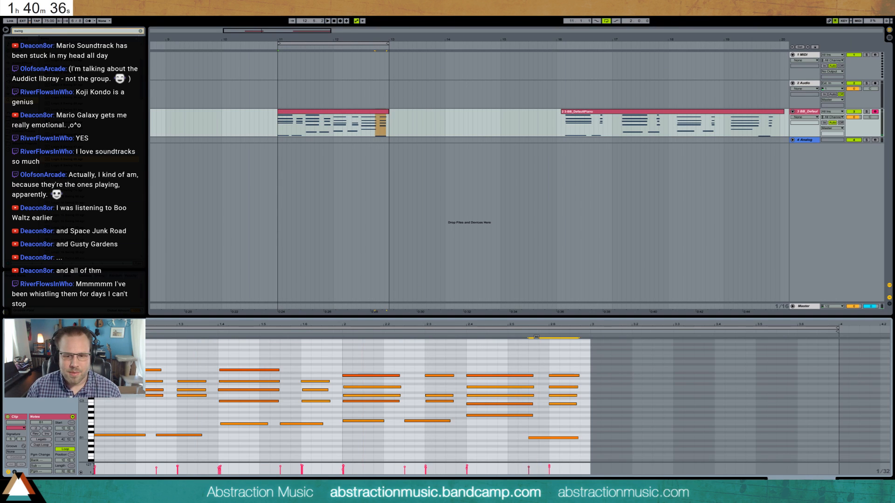
{"action": "left_click", "coordinate": [502, 375]}
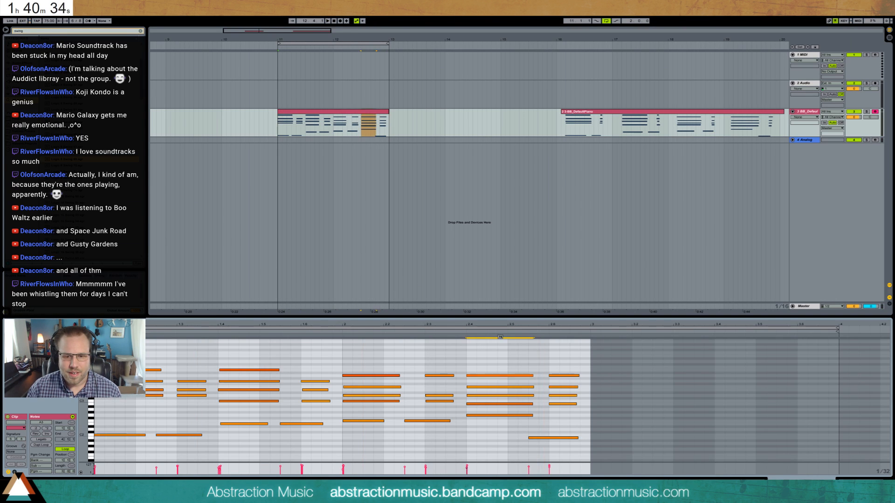
{"action": "left_click", "coordinate": [494, 404]}
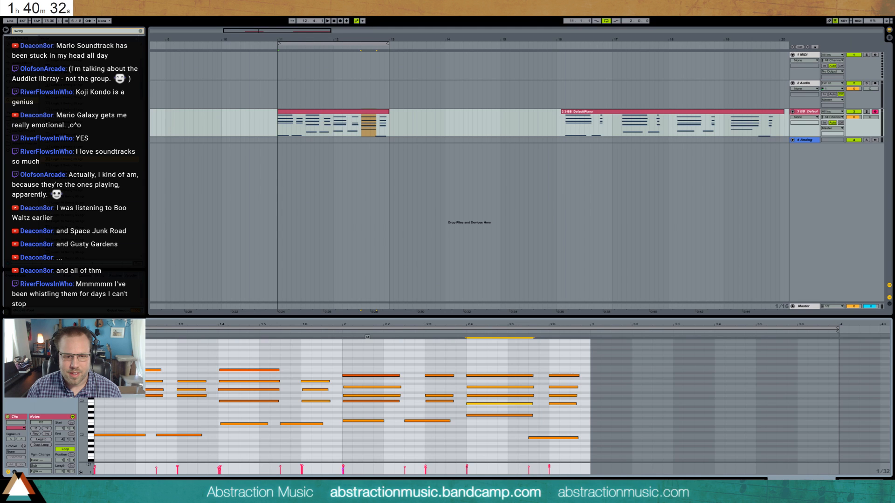
- Save the set under a new name in the Up Jump Sounds Project folder
{"action": "left_click", "coordinate": [287, 363]}
{"action": "key", "text": "ctrl+shift+s"}
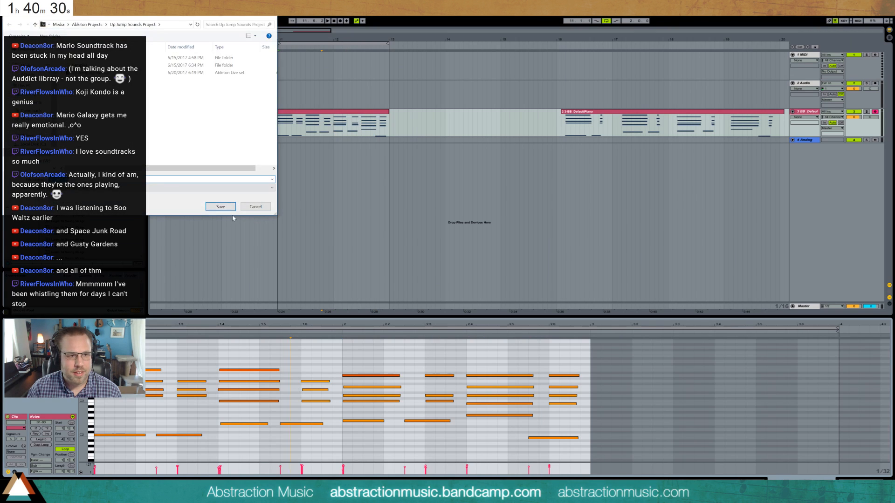
{"action": "left_click", "coordinate": [221, 207]}
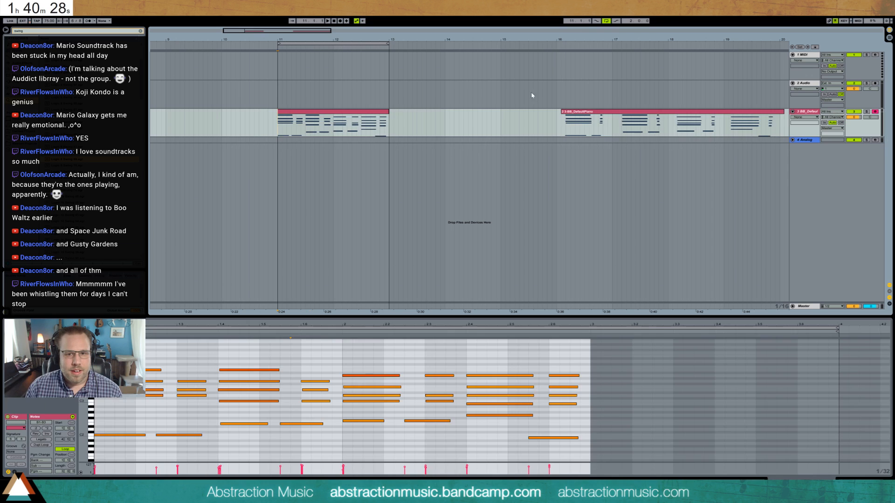
- Delete the original recorded piano clip starting at bar 16
{"action": "left_click", "coordinate": [587, 111]}
{"action": "key", "text": "Delete"}
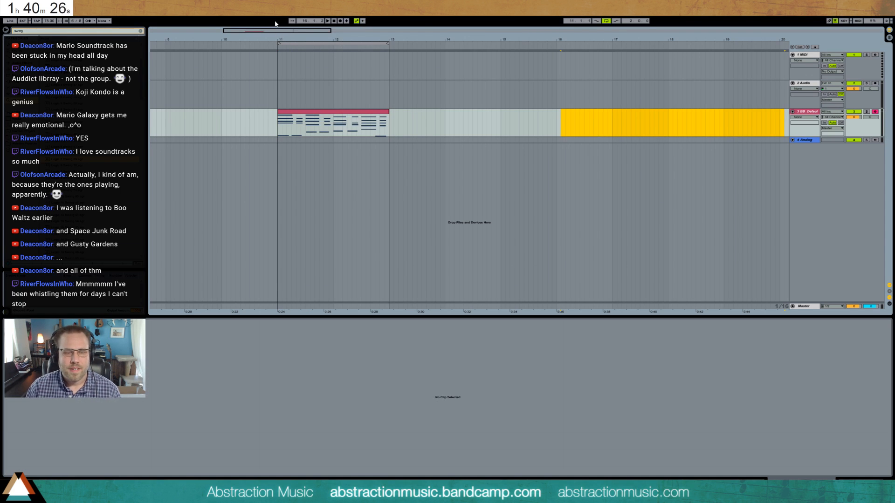
{"action": "left_click_drag", "start_coordinate": [262, 31], "coordinate": [245, 31]}
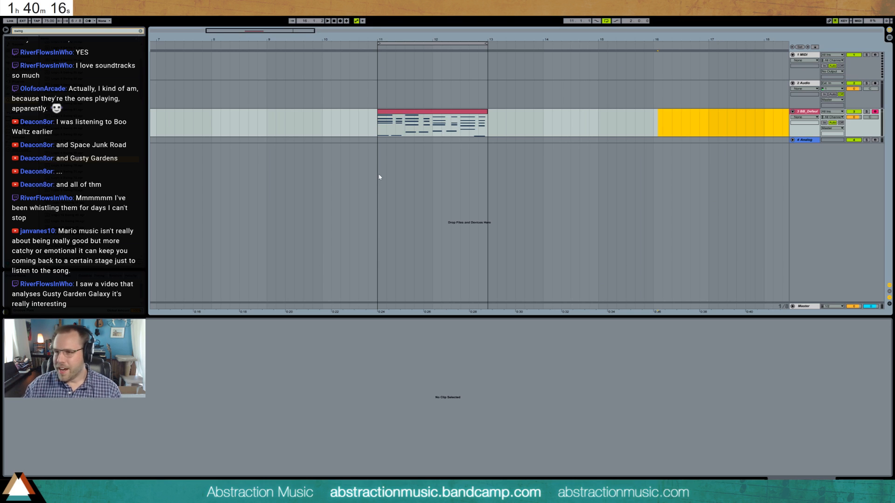
- Arm and unfold the Analog track, and select a short time range on it from bar 11
{"action": "left_click", "coordinate": [378, 137]}
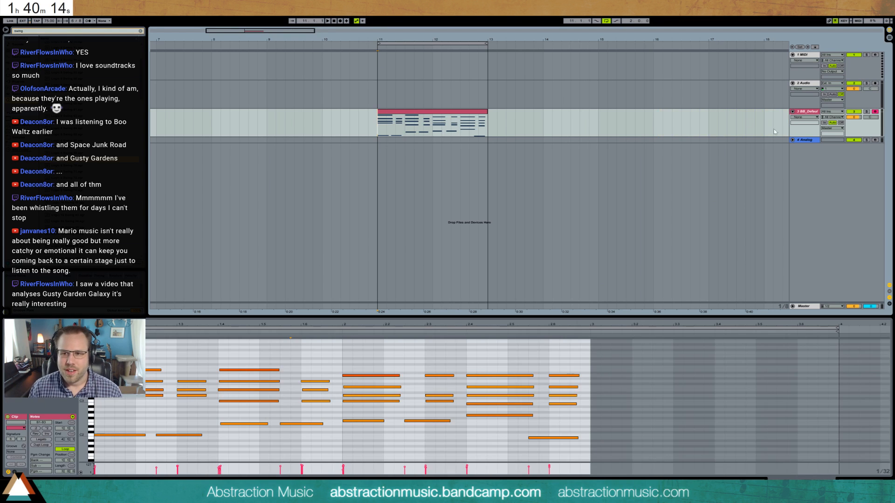
{"action": "left_click", "coordinate": [806, 140]}
{"action": "left_click", "coordinate": [875, 141]}
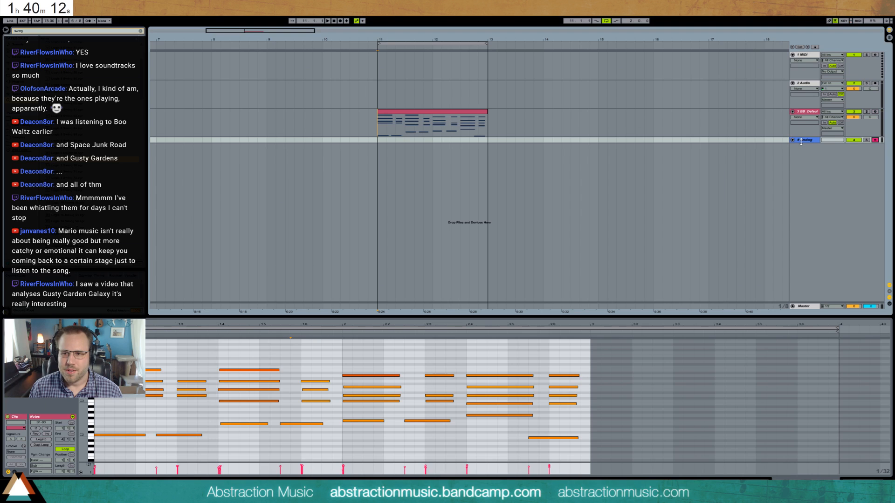
{"action": "left_click", "coordinate": [792, 140]}
{"action": "double_click", "coordinate": [804, 139]}
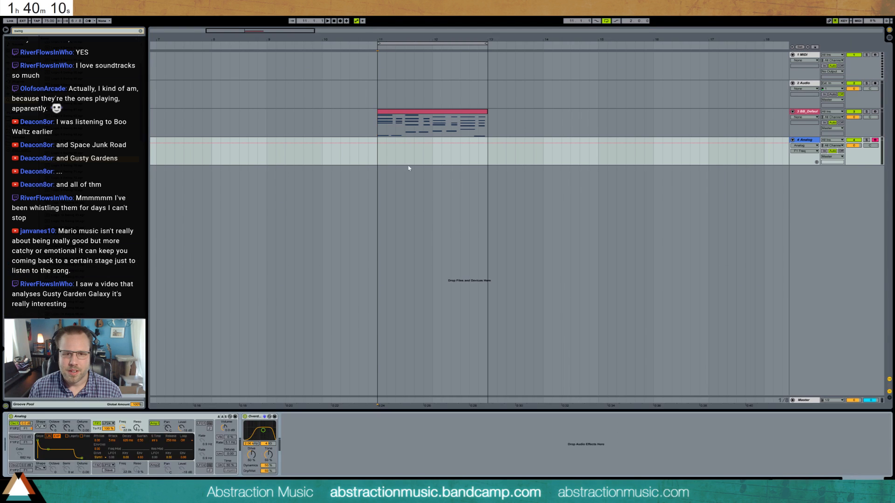
{"action": "left_click_drag", "start_coordinate": [378, 159], "coordinate": [396, 159]}
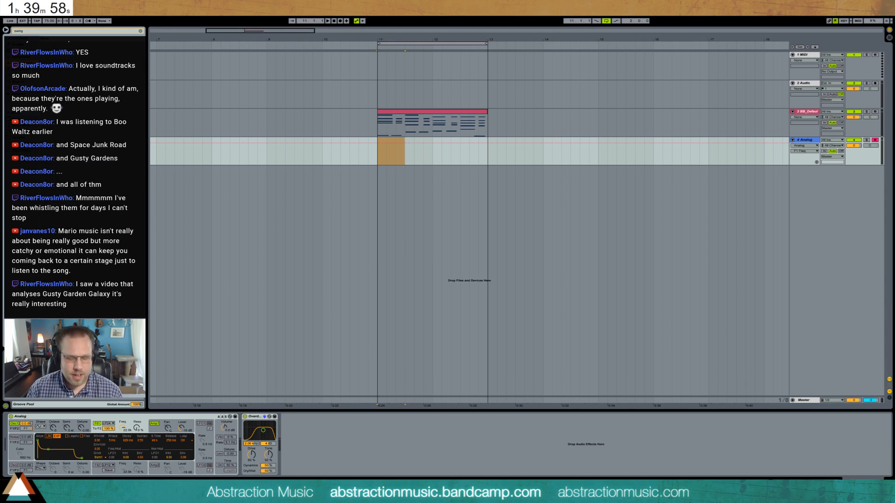
- Insert a return track, clear the browser search and load ValhallaRoom onto the return
{"action": "left_click", "coordinate": [222, 212]}
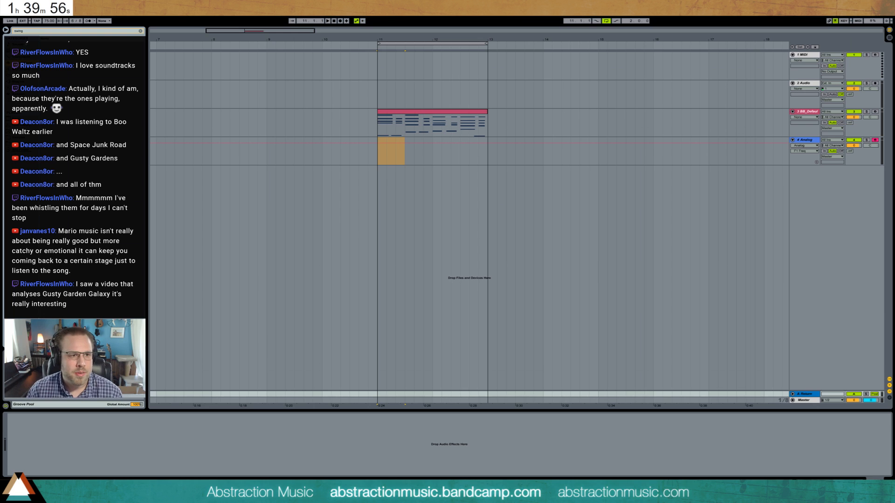
{"action": "left_click", "coordinate": [141, 31]}
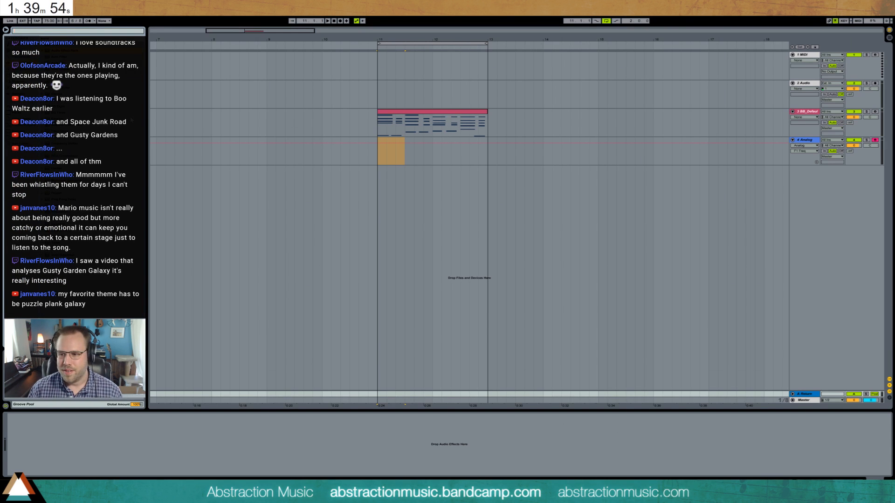
{"action": "left_click", "coordinate": [379, 158]}
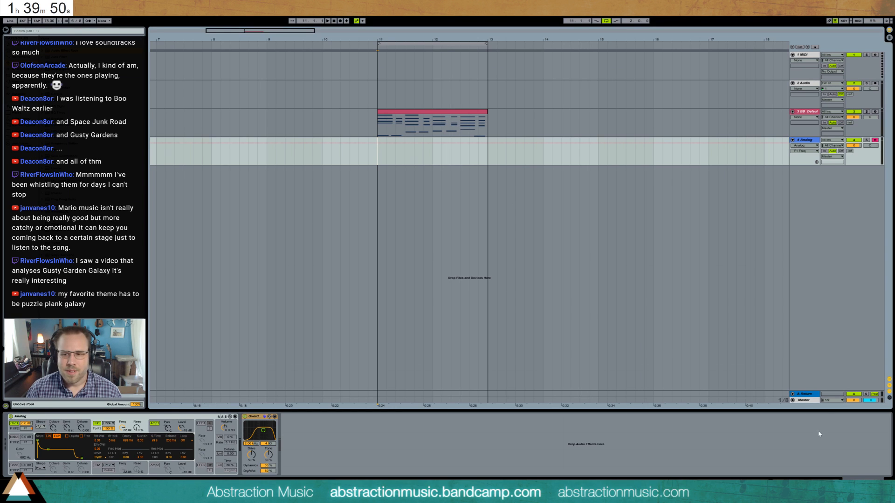
{"action": "left_click", "coordinate": [813, 396]}
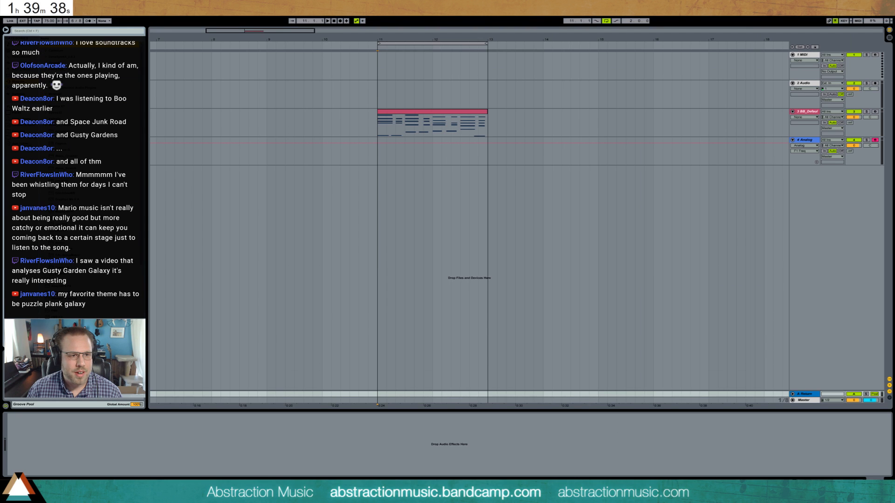
{"action": "left_click_drag", "start_coordinate": [61, 126], "coordinate": [220, 443]}
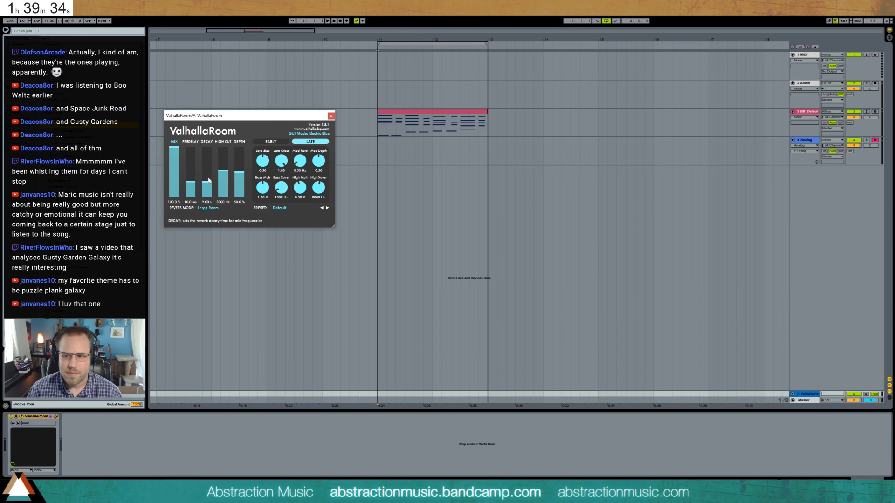
- Set ValhallaRoom's decay to 3.84 s and raise the piano track's send to the reverb return during playback
{"action": "left_click_drag", "start_coordinate": [208, 185], "coordinate": [210, 183]}
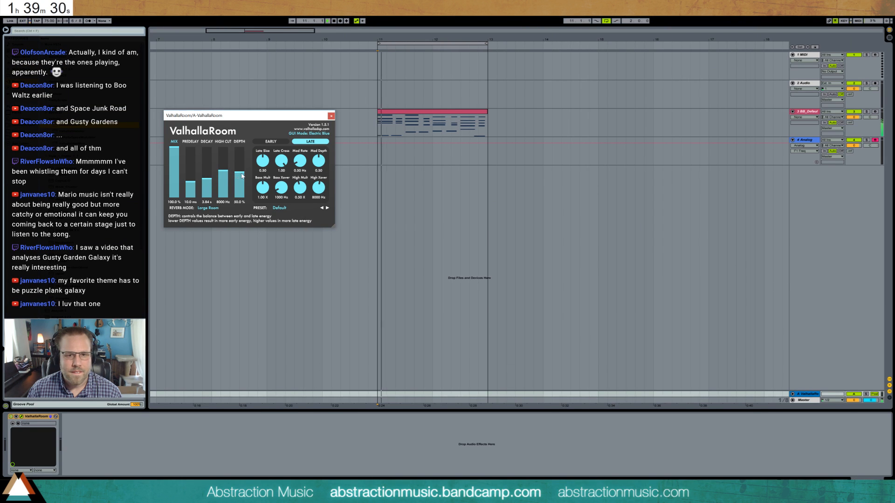
{"action": "left_click_drag", "start_coordinate": [849, 123], "coordinate": [850, 113]}
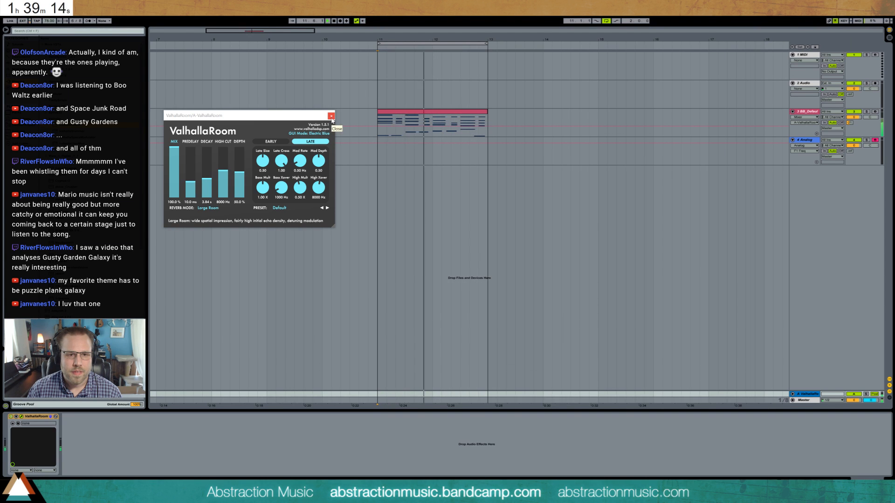
{"action": "left_click", "coordinate": [332, 117]}
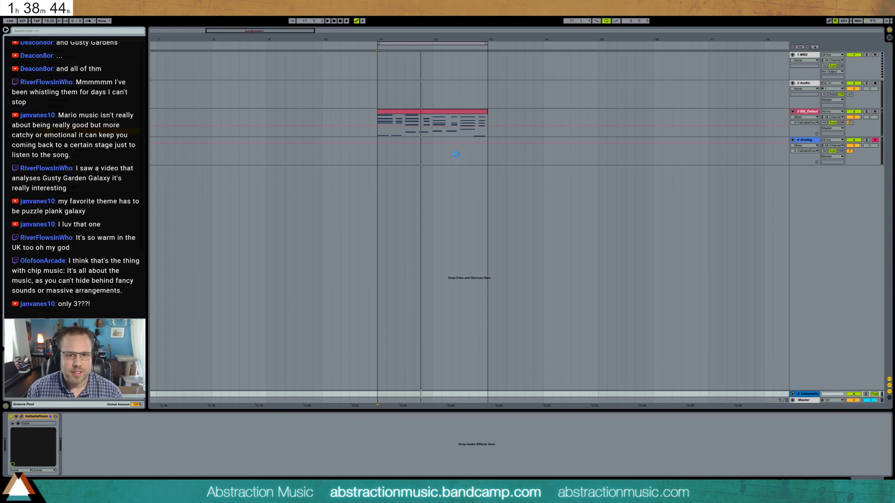
- Add ValhallaShimmer to the Analog track, set its feedback to 0.220 and adjust its size and low cut
{"action": "left_click", "coordinate": [574, 144]}
{"action": "left_click_drag", "start_coordinate": [211, 121], "coordinate": [241, 202]}
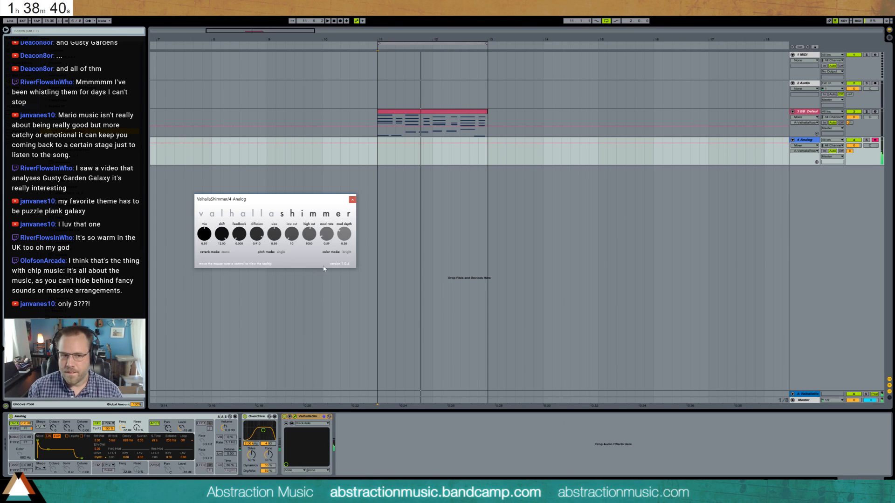
{"action": "left_click_drag", "start_coordinate": [237, 233], "coordinate": [272, 234]}
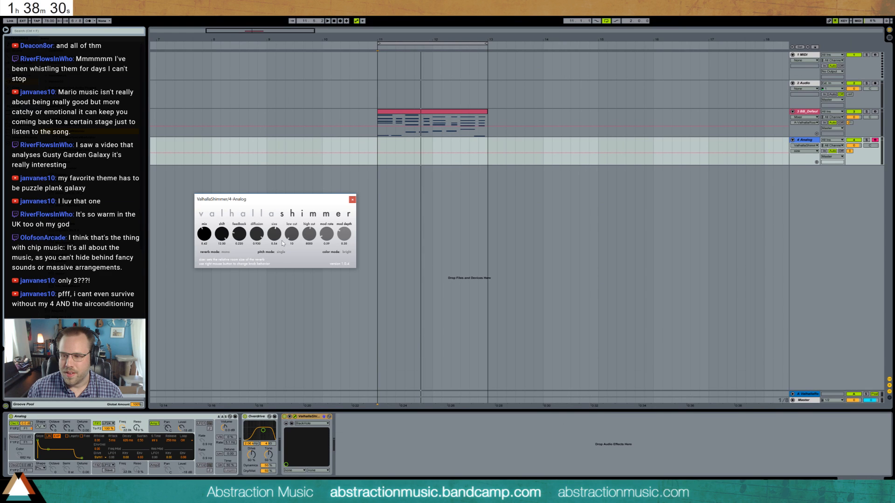
{"action": "left_click_drag", "start_coordinate": [294, 236], "coordinate": [295, 230]}
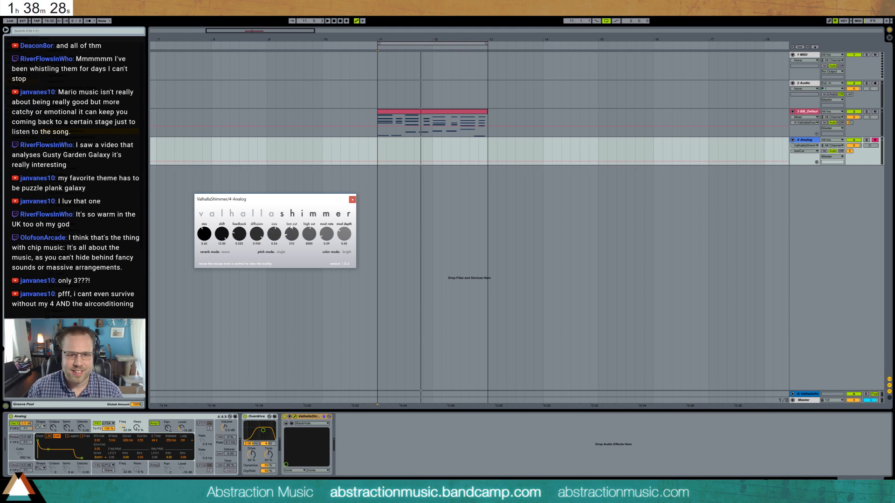
{"action": "left_click", "coordinate": [352, 201]}
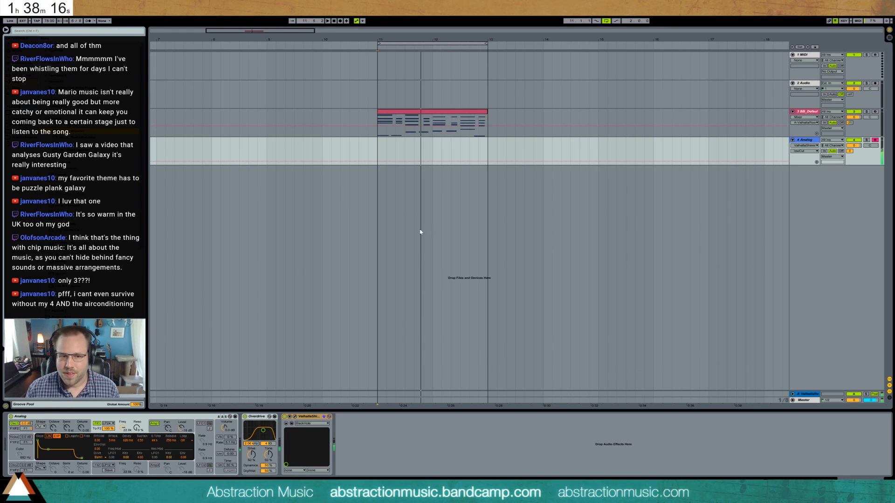
- Lower the Analog track's ValhallaShimmer feedback and reduce the track's send to the ValhallaRoom return
{"action": "left_click", "coordinate": [294, 418]}
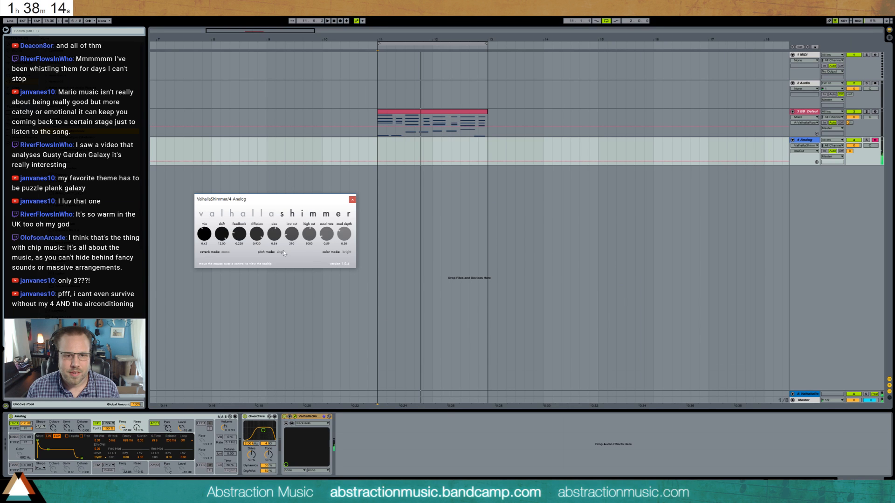
{"action": "left_click_drag", "start_coordinate": [237, 235], "coordinate": [237, 242]}
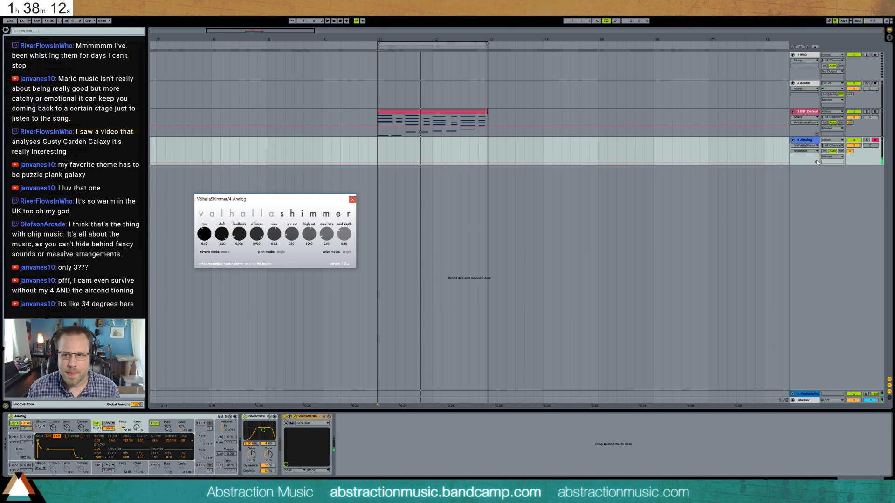
{"action": "left_click_drag", "start_coordinate": [851, 152], "coordinate": [851, 169]}
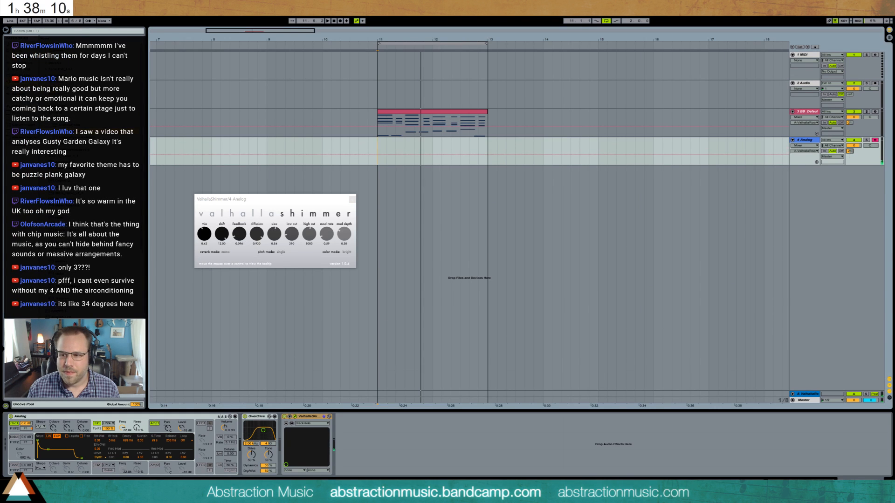
{"action": "left_click", "coordinate": [353, 199]}
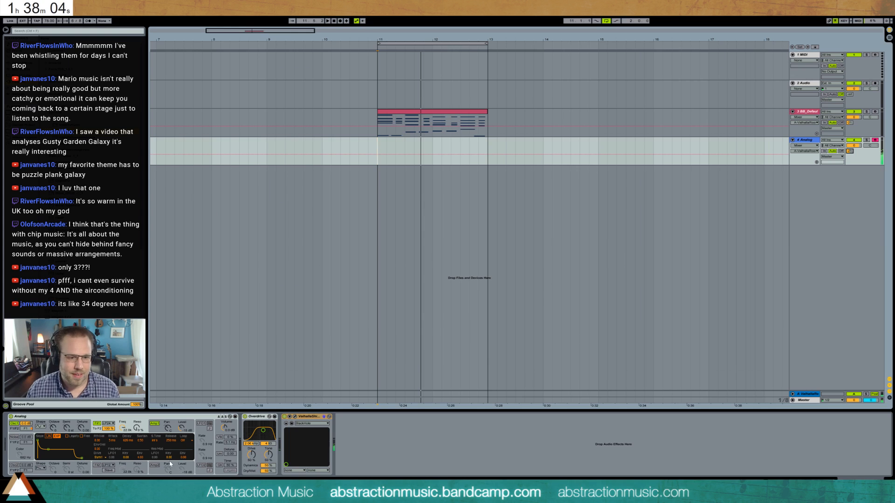
- Shorten Analog's filter envelope decay, then insert a Ping Pong Delay ahead of Overdrive and adjust its beat delay and filter
{"action": "left_click", "coordinate": [161, 429]}
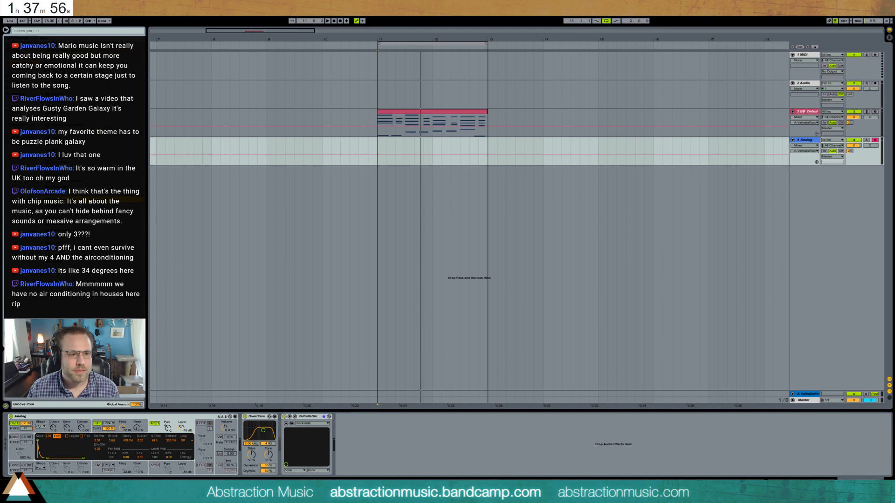
{"action": "left_click_drag", "start_coordinate": [65, 200], "coordinate": [263, 429]}
{"action": "left_click", "coordinate": [263, 446]}
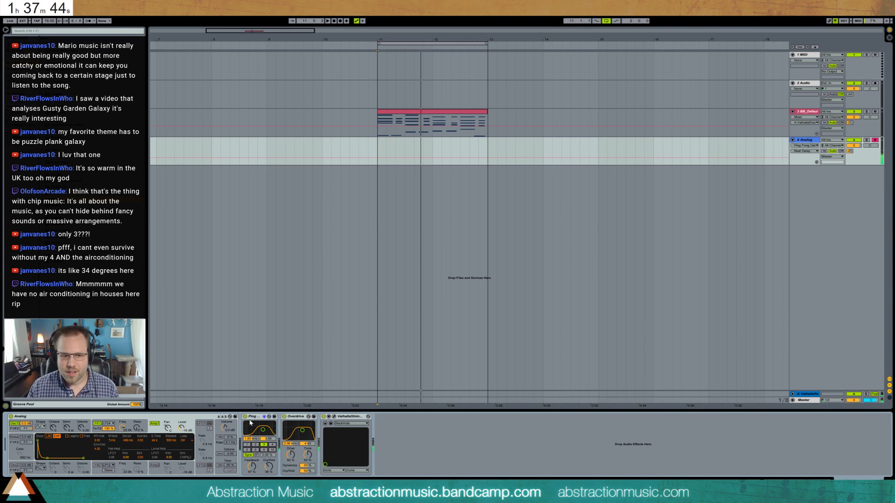
{"action": "left_click_drag", "start_coordinate": [267, 429], "coordinate": [262, 423]}
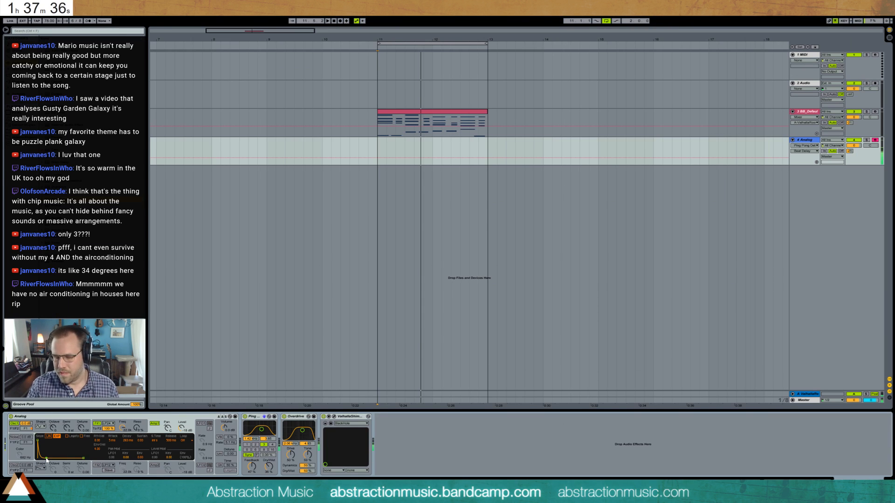
- Record a two-bar melody on the Analog track from bar 11
{"action": "left_click", "coordinate": [379, 150]}
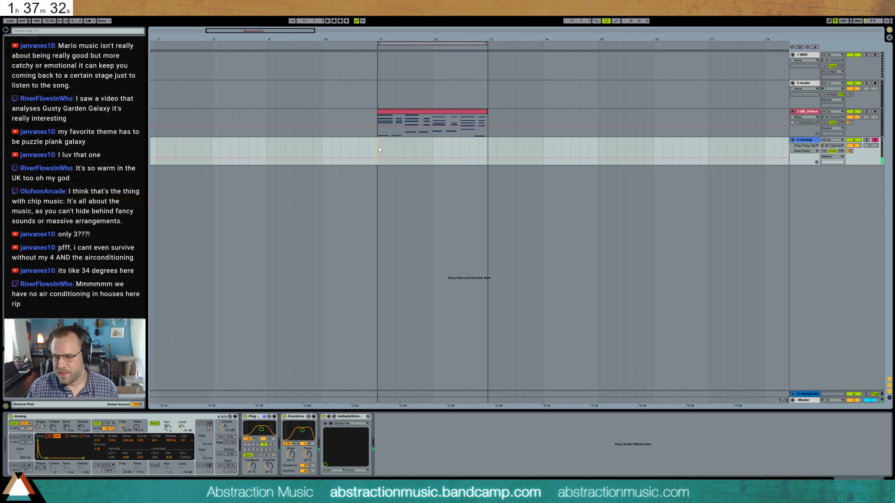
{"action": "key", "text": "F9"}
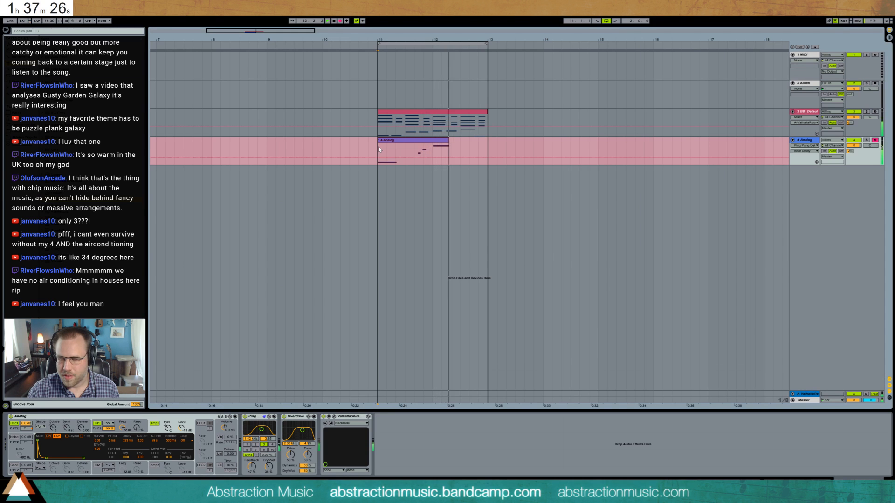
{"action": "left_click", "coordinate": [379, 149]}
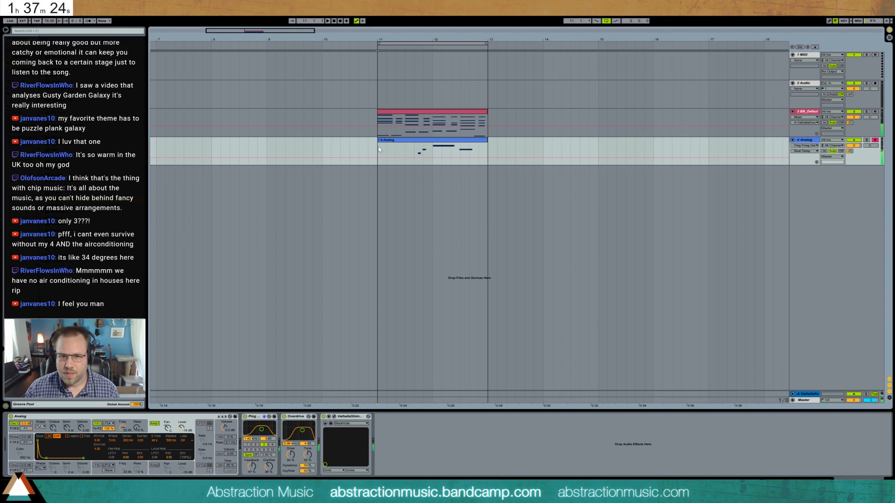
- Reduce ValhallaShimmer's mix, raise its feedback slightly, and lower Overdrive's dry/wet amount while the Analog clip plays
{"action": "left_click", "coordinate": [444, 140]}
{"action": "left_click", "coordinate": [848, 151]}
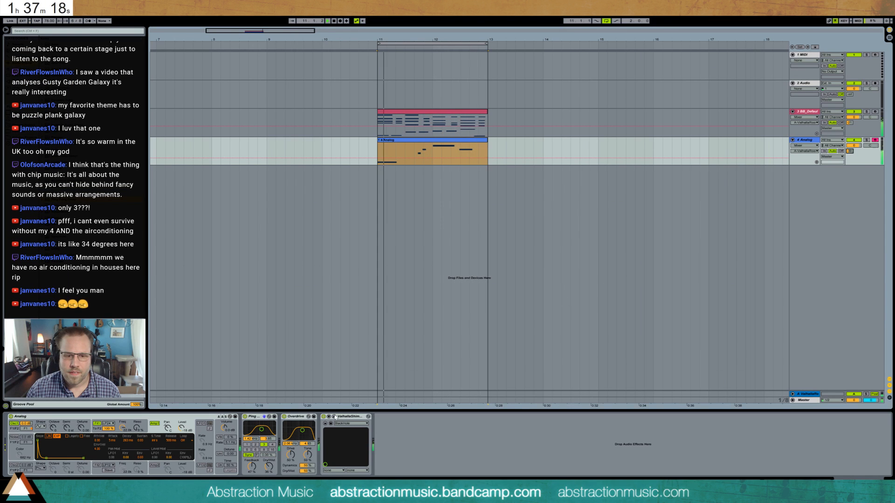
{"action": "left_click", "coordinate": [334, 417]}
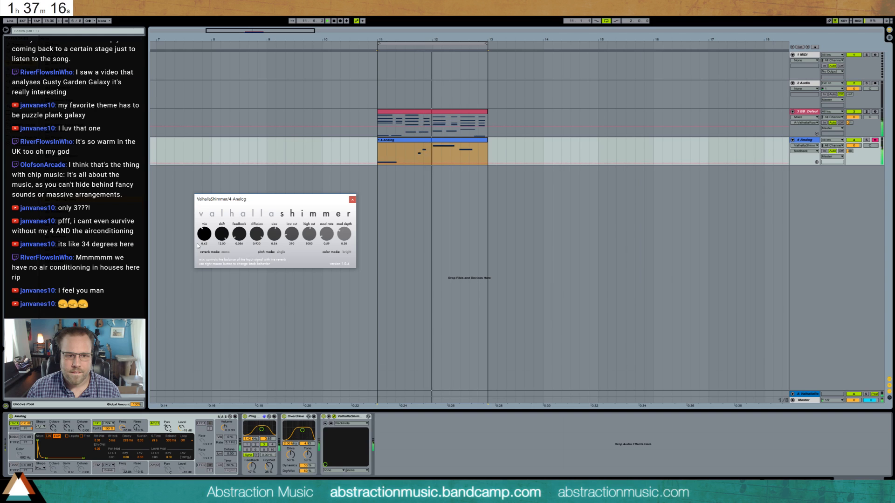
{"action": "left_click_drag", "start_coordinate": [204, 234], "coordinate": [233, 227]}
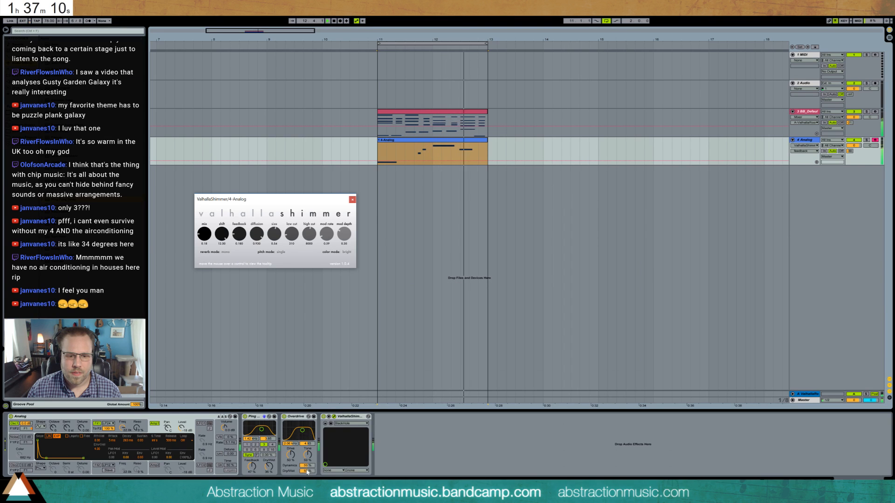
{"action": "left_click_drag", "start_coordinate": [307, 472], "coordinate": [307, 486]}
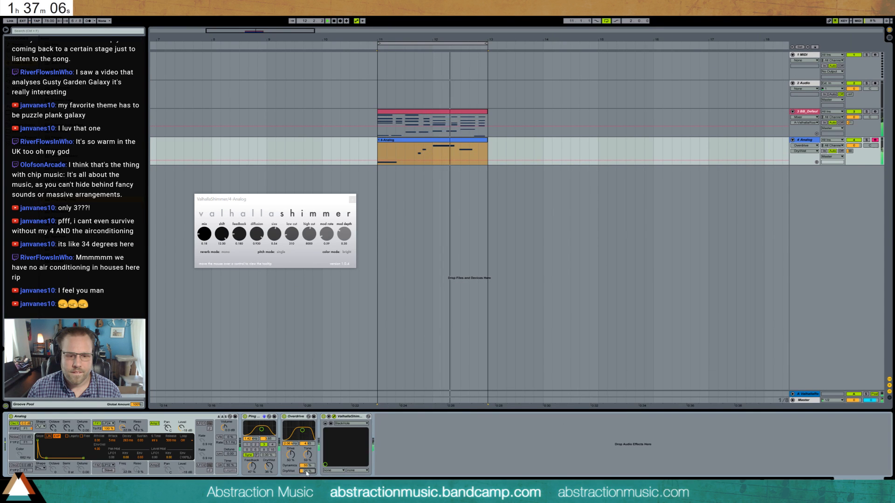
{"action": "left_click_drag", "start_coordinate": [306, 472], "coordinate": [306, 473]}
{"action": "left_click", "coordinate": [353, 199]}
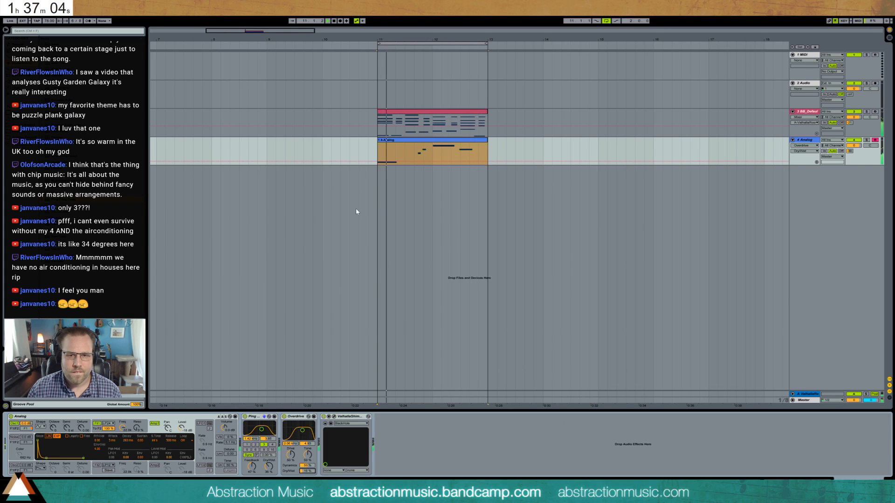
- Quantize the recorded melody notes in the Analog clip, from the last notes back to the first
{"action": "double_click", "coordinate": [450, 140]}
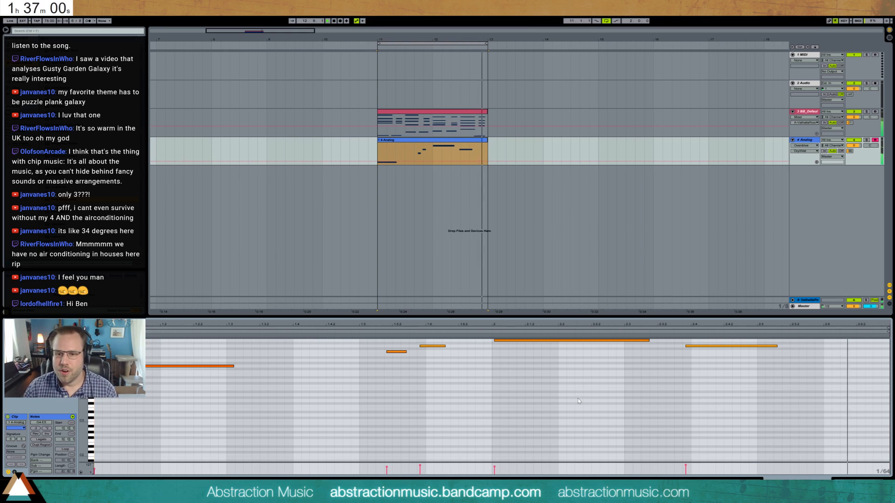
{"action": "left_click_drag", "start_coordinate": [582, 395], "coordinate": [621, 310]}
{"action": "key", "text": "ctrl+u"}
{"action": "left_click_drag", "start_coordinate": [687, 384], "coordinate": [732, 299]}
{"action": "key", "text": "ctrl+u"}
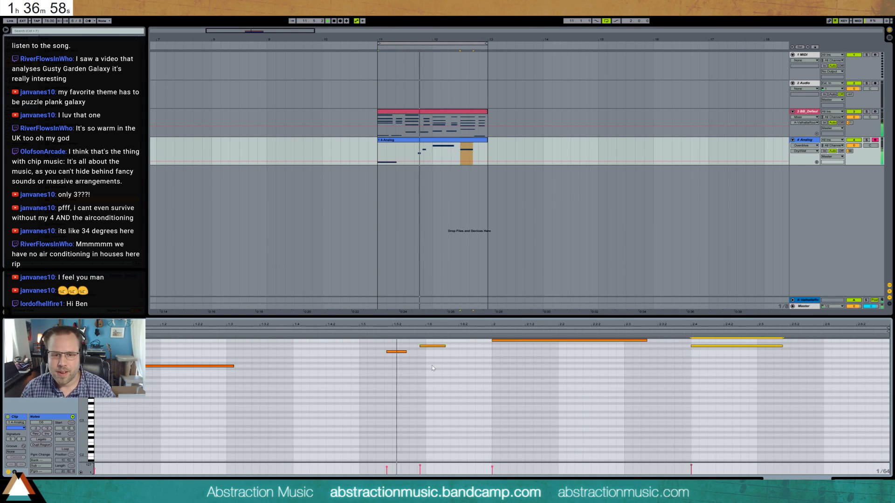
{"action": "left_click_drag", "start_coordinate": [390, 374], "coordinate": [395, 331]}
{"action": "key", "text": "ctrl+u"}
{"action": "left_click_drag", "start_coordinate": [436, 370], "coordinate": [444, 320]}
{"action": "key", "text": "ctrl+u"}
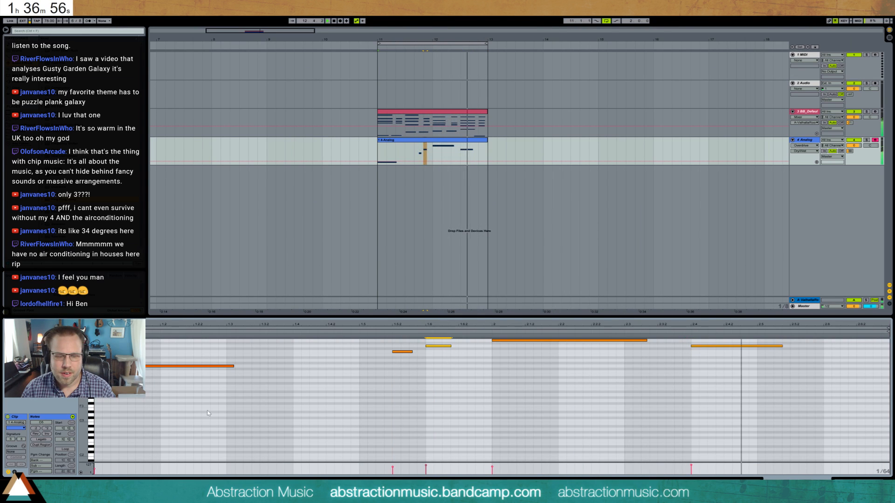
{"action": "left_click_drag", "start_coordinate": [207, 413], "coordinate": [216, 346]}
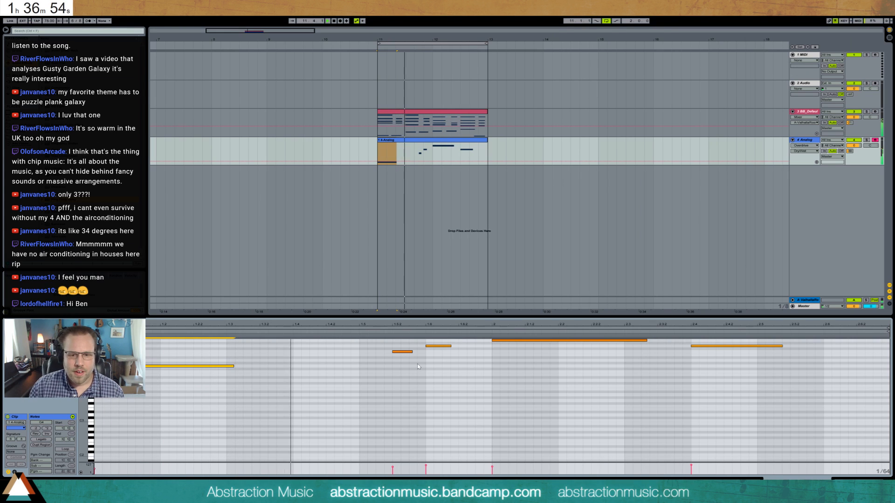
{"action": "key", "text": "shift+Tab"}
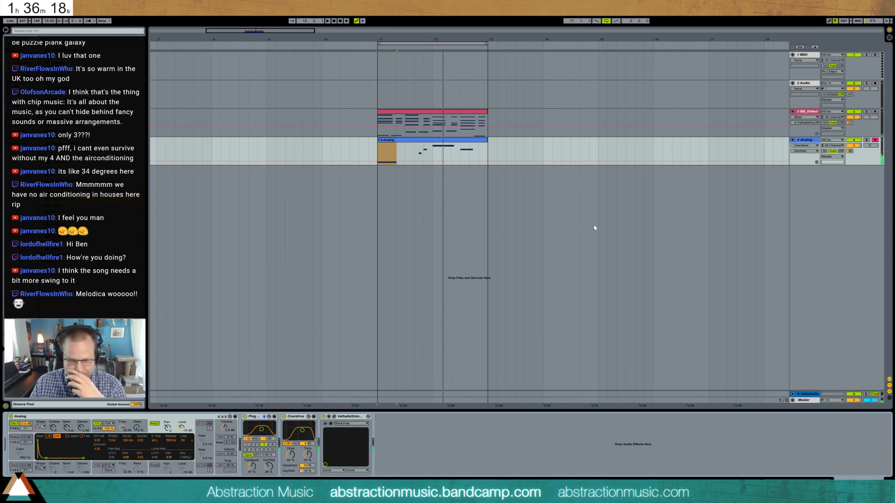
- Search the browser for swing, apply a swing groove to the piano clip and play the loop
{"action": "left_click", "coordinate": [414, 114]}
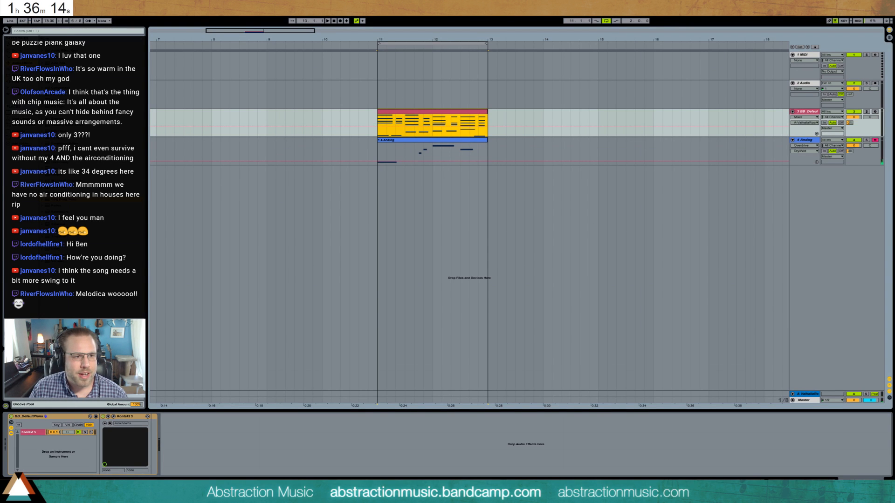
{"action": "left_click", "coordinate": [40, 31]}
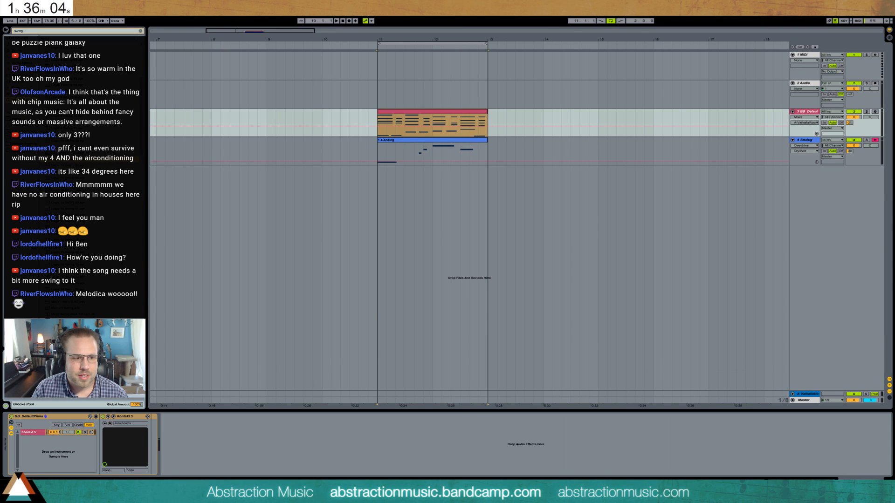
{"action": "left_click_drag", "start_coordinate": [70, 159], "coordinate": [426, 146]}
{"action": "key", "text": "space"}
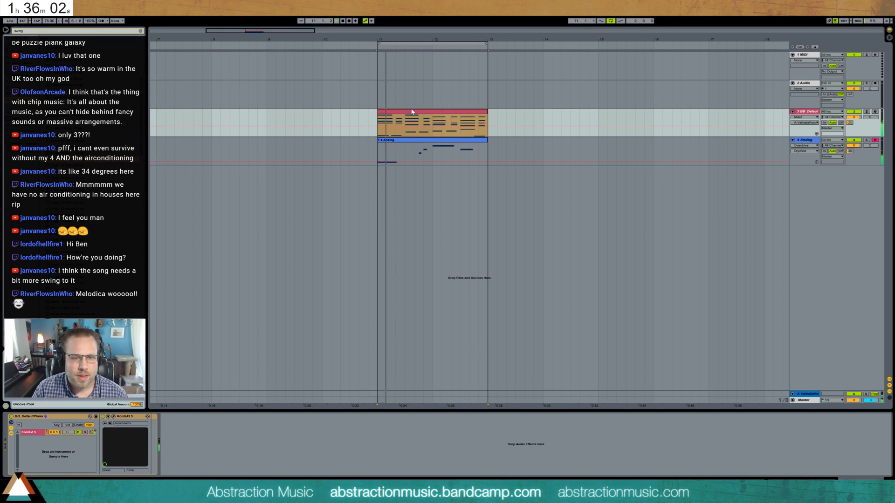
- Try committing the swing groove to the piano clip's notes and undo the commit
{"action": "left_click", "coordinate": [393, 128]}
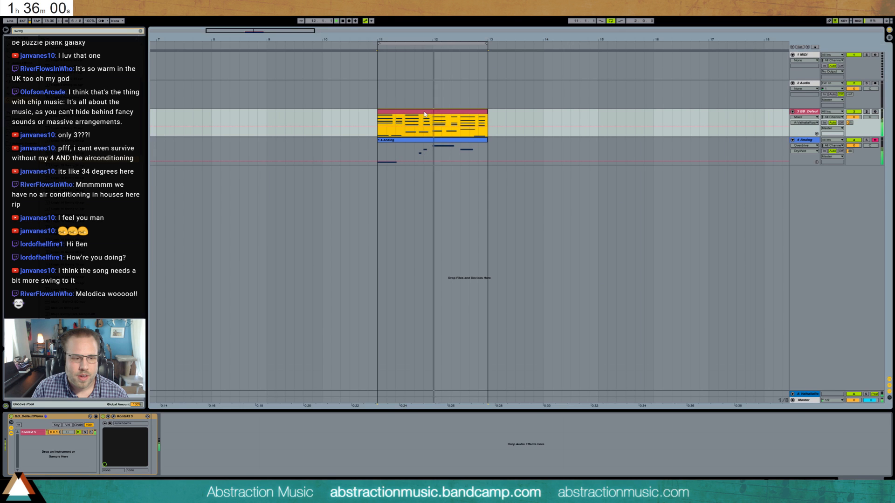
{"action": "double_click", "coordinate": [393, 128]}
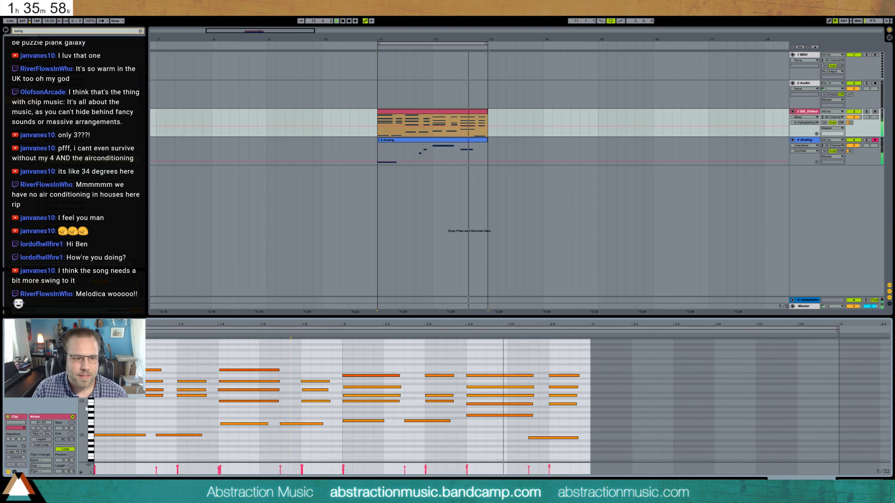
{"action": "left_click", "coordinate": [23, 459]}
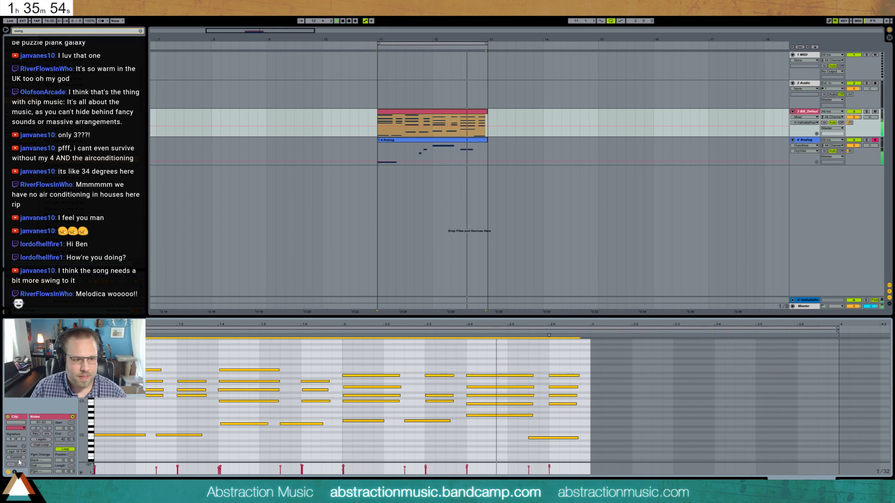
{"action": "left_click", "coordinate": [19, 459]}
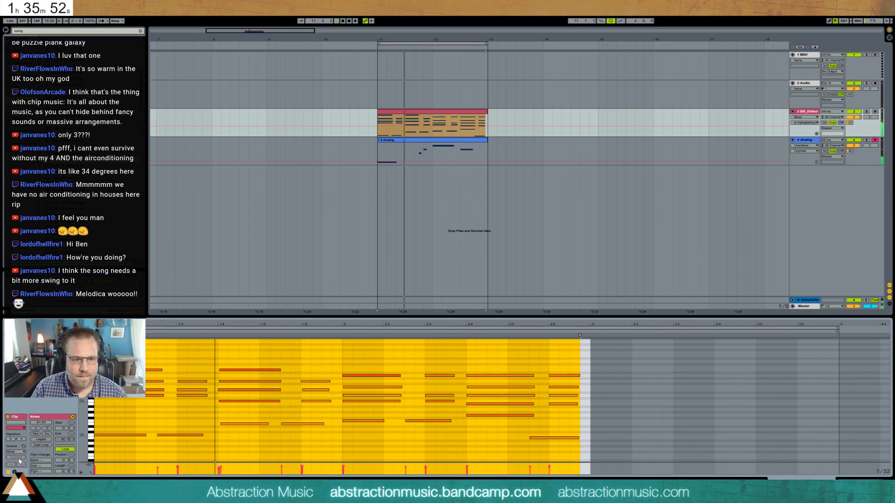
{"action": "key", "text": "ctrl+z"}
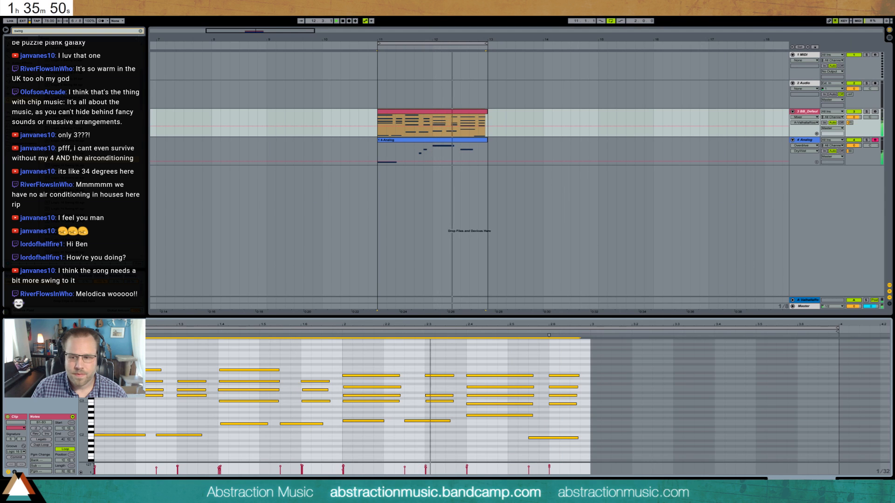
{"action": "left_click", "coordinate": [67, 210]}
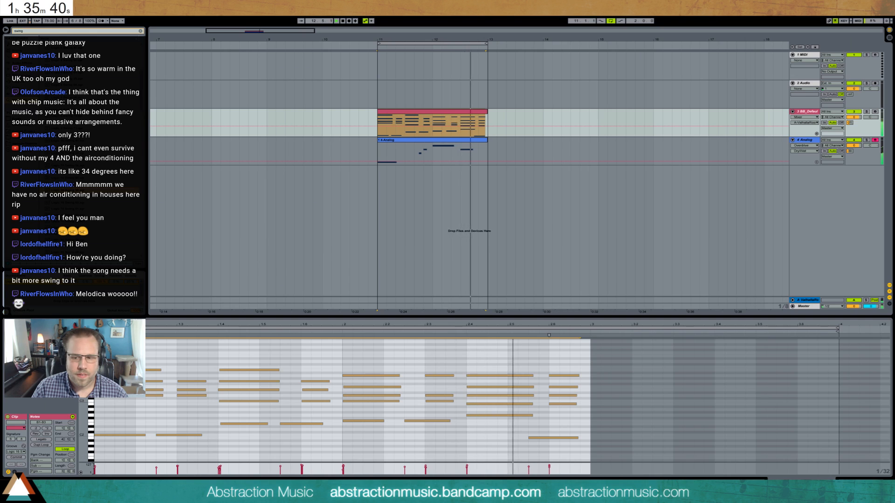
{"action": "key", "text": "shift+Tab"}
- Move the piano and Analog clips together to start at bar 3, and shift the two-bar loop there
{"action": "left_click", "coordinate": [432, 101]}
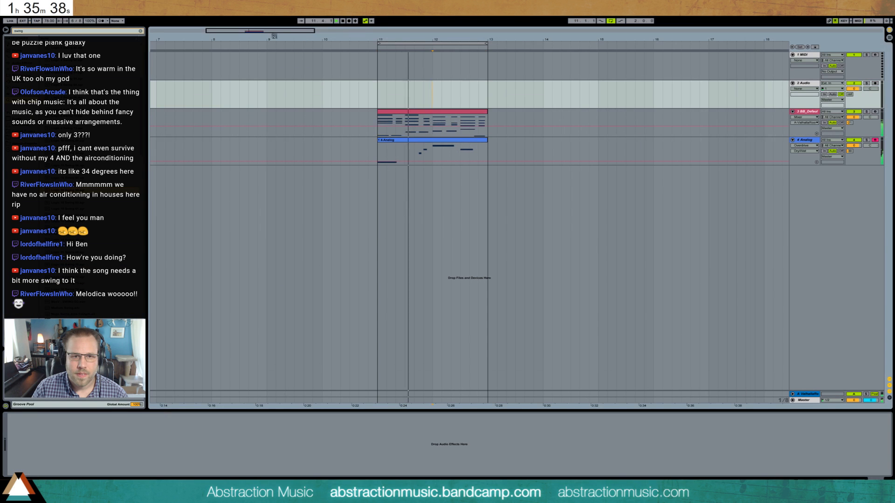
{"action": "left_click_drag", "start_coordinate": [272, 32], "coordinate": [377, 32]}
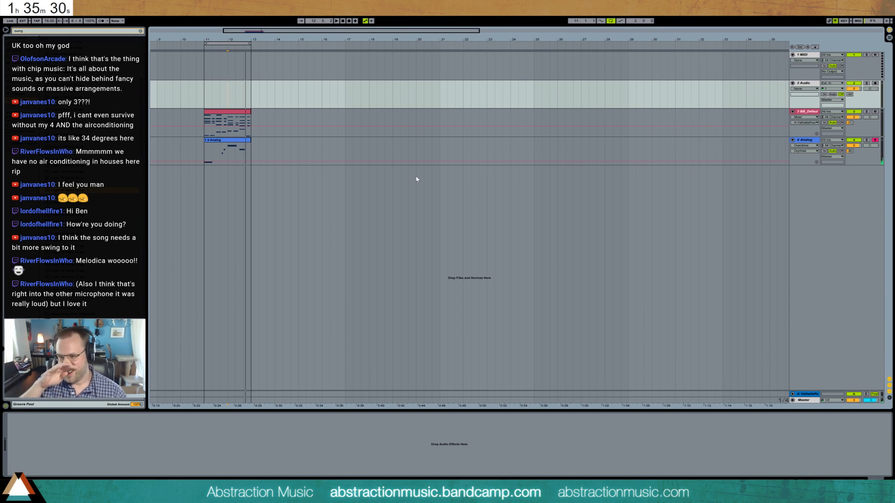
{"action": "left_click_drag", "start_coordinate": [181, 39], "coordinate": [363, 41]}
{"action": "left_click_drag", "start_coordinate": [388, 136], "coordinate": [436, 164]}
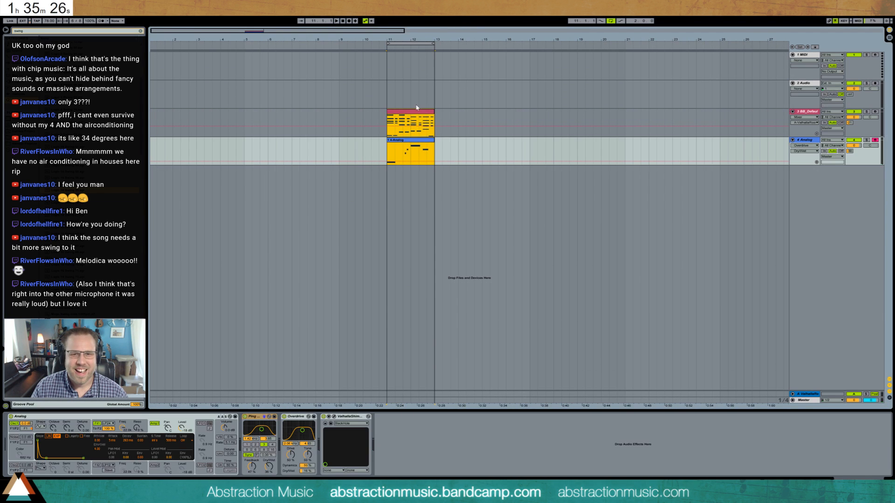
{"action": "left_click_drag", "start_coordinate": [418, 117], "coordinate": [230, 111]}
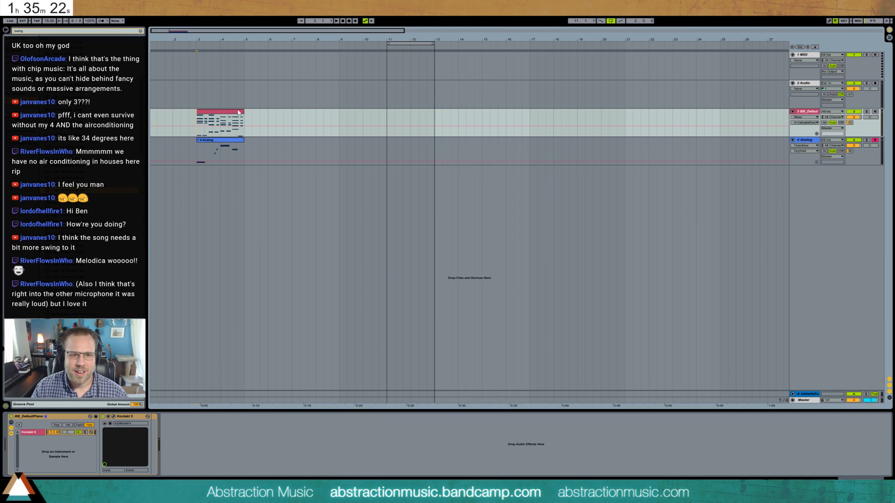
{"action": "left_click_drag", "start_coordinate": [405, 44], "coordinate": [217, 43]}
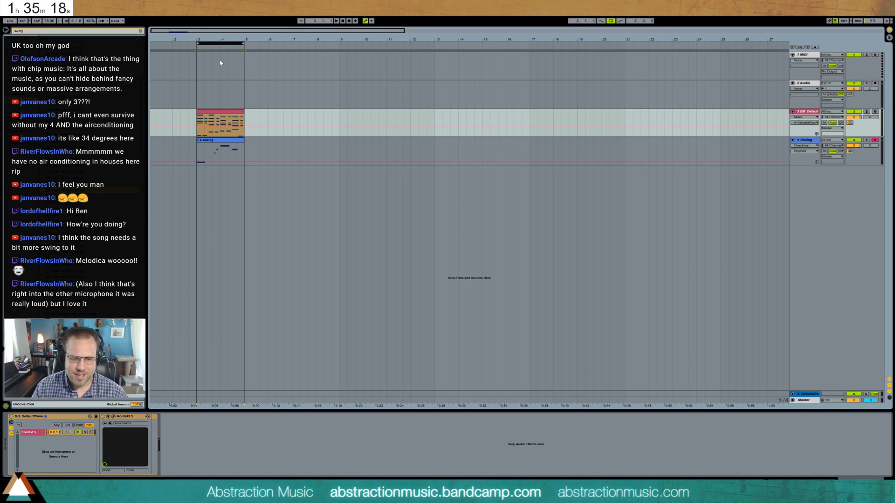
- Set the piano clip's loop length to 2 bars and extend the looped clip to bar 13
{"action": "left_click", "coordinate": [243, 110]}
{"action": "double_click", "coordinate": [241, 115]}
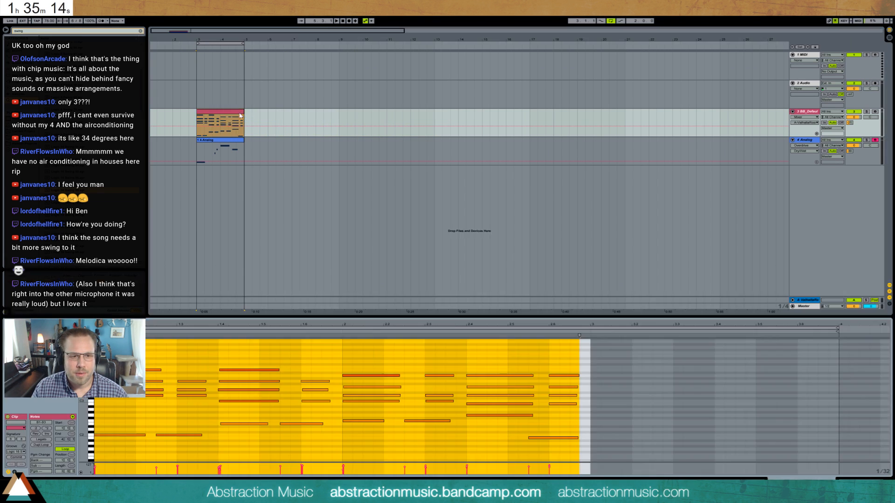
{"action": "left_click", "coordinate": [59, 471]}
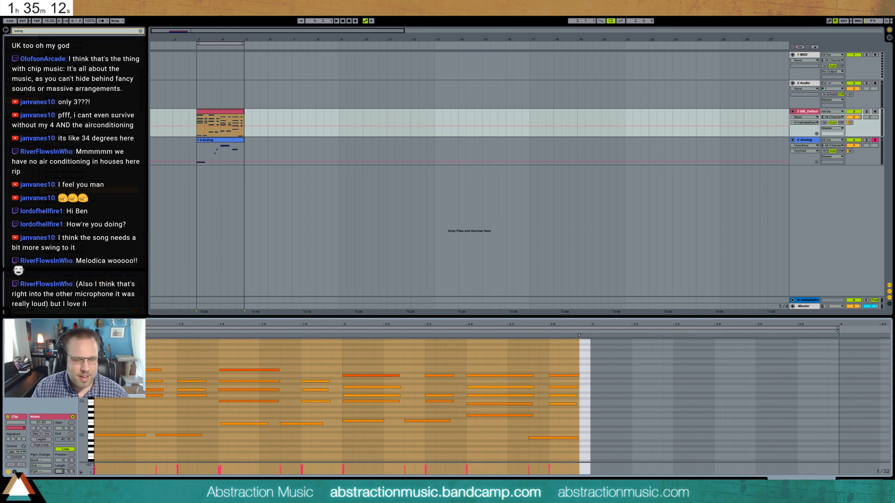
{"action": "type", "text": "2"}
{"action": "key", "text": "Return"}
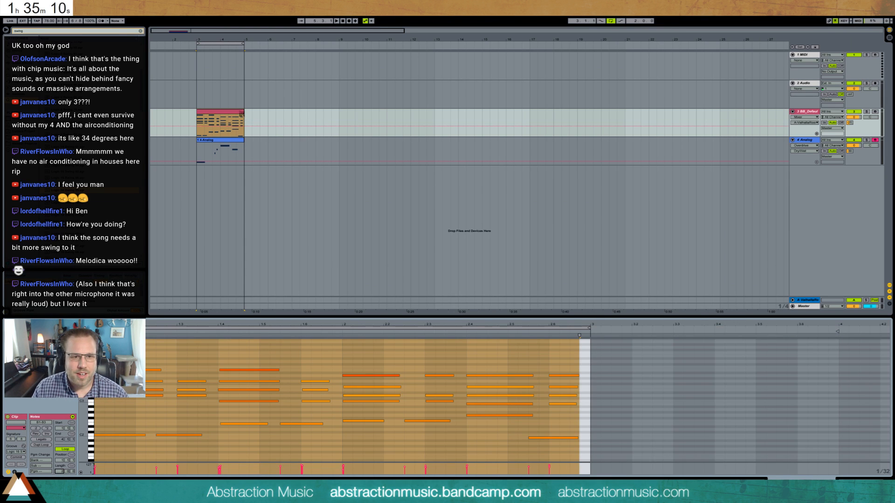
{"action": "left_click_drag", "start_coordinate": [241, 114], "coordinate": [432, 134]}
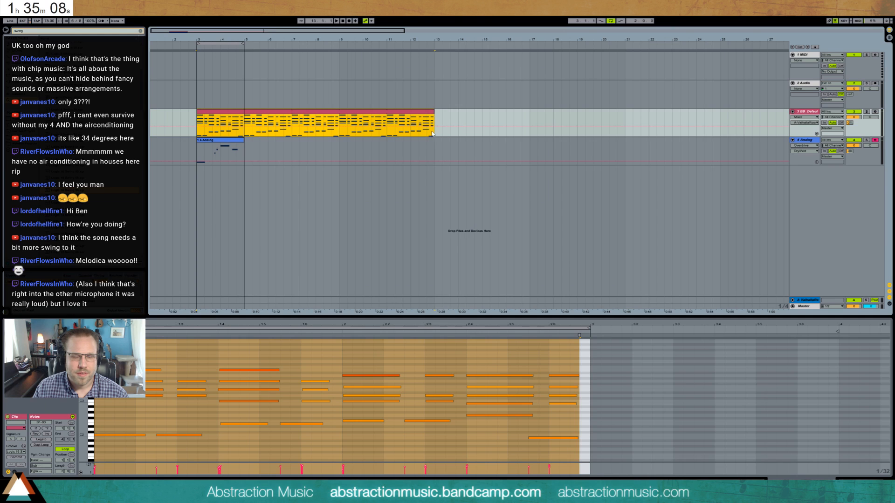
- Loop the Analog clip, extend it to match the piano clip's end at bar 13, and lengthen the arrangement loop to the same point
{"action": "left_click_drag", "start_coordinate": [244, 140], "coordinate": [445, 160]}
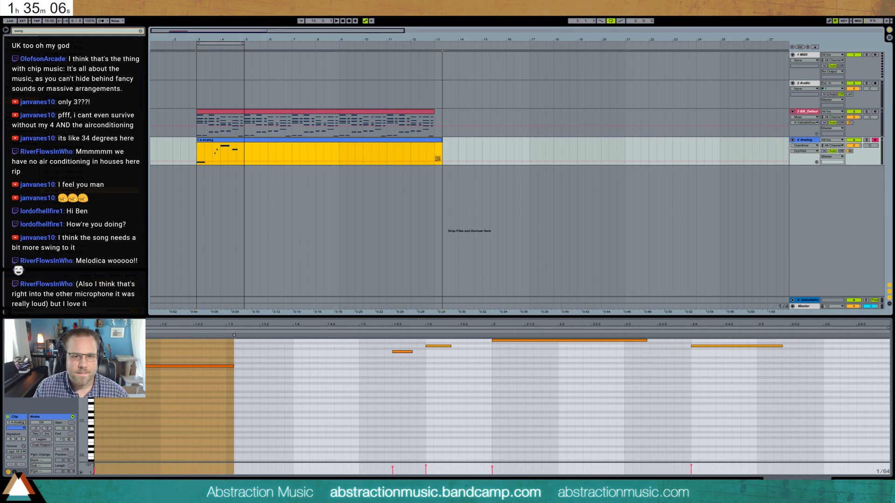
{"action": "left_click", "coordinate": [66, 449]}
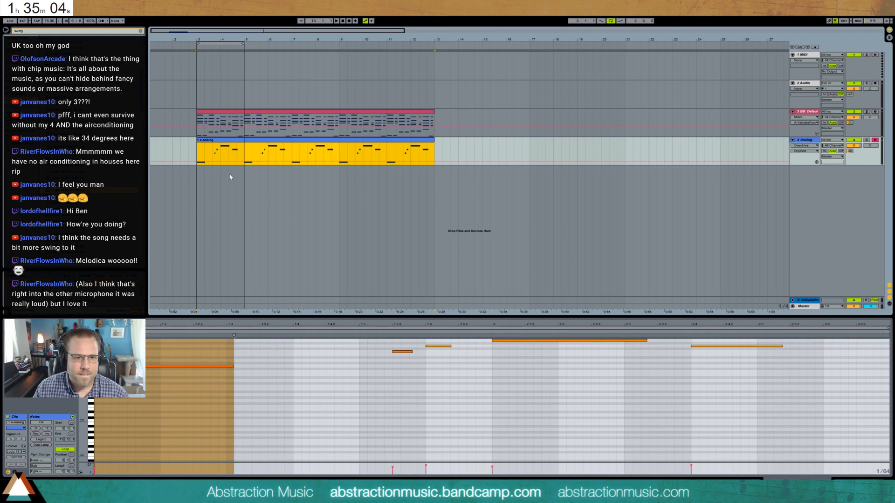
{"action": "left_click_drag", "start_coordinate": [244, 46], "coordinate": [437, 58]}
- Insert a new audio track below the Analog track and record a take on it from bar 3 to bar 13
{"action": "key", "text": "ctrl+t"}
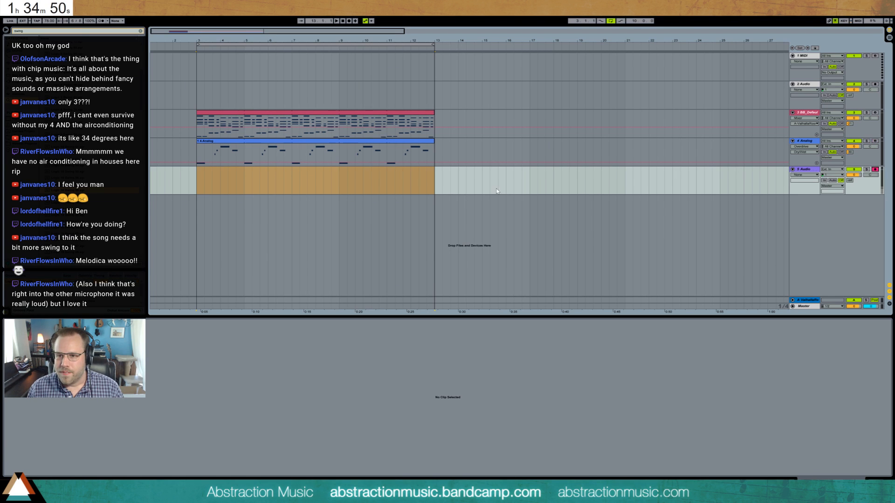
{"action": "left_click", "coordinate": [197, 181]}
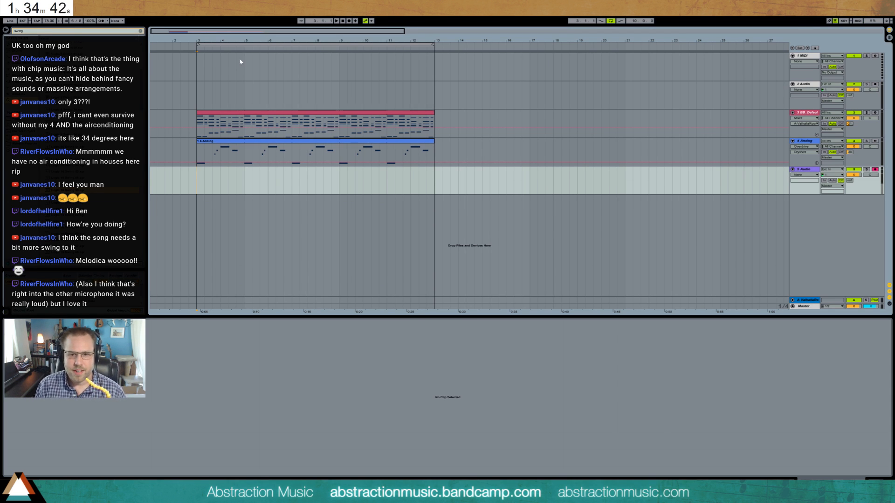
- Raise the recorded audio track's reverb send and lower its volume while the loop plays
{"action": "left_click", "coordinate": [849, 181]}
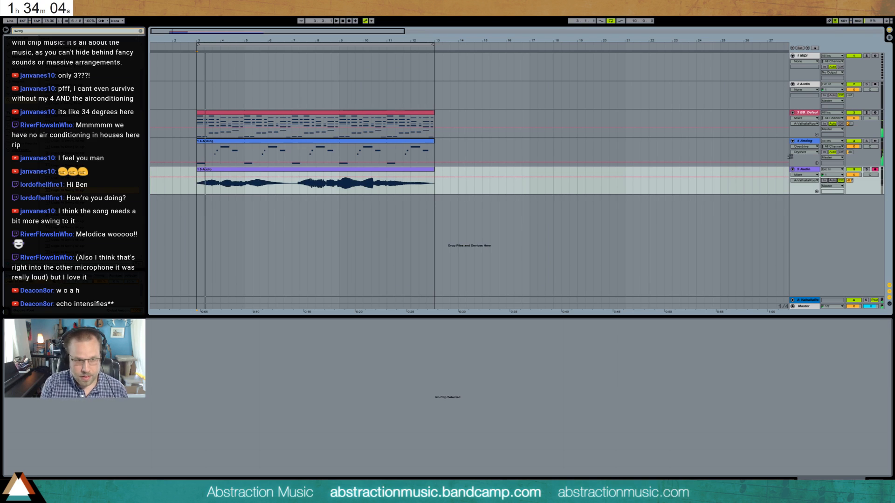
{"action": "key", "text": "space"}
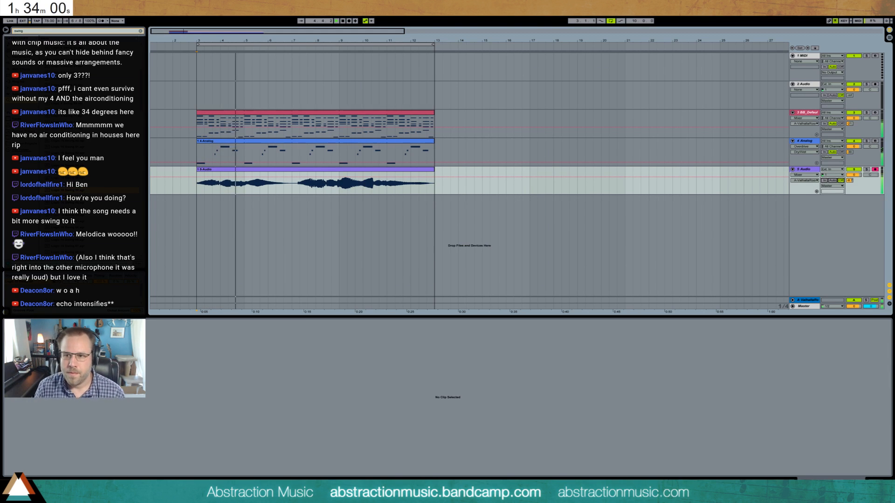
{"action": "left_click_drag", "start_coordinate": [854, 175], "coordinate": [854, 186]}
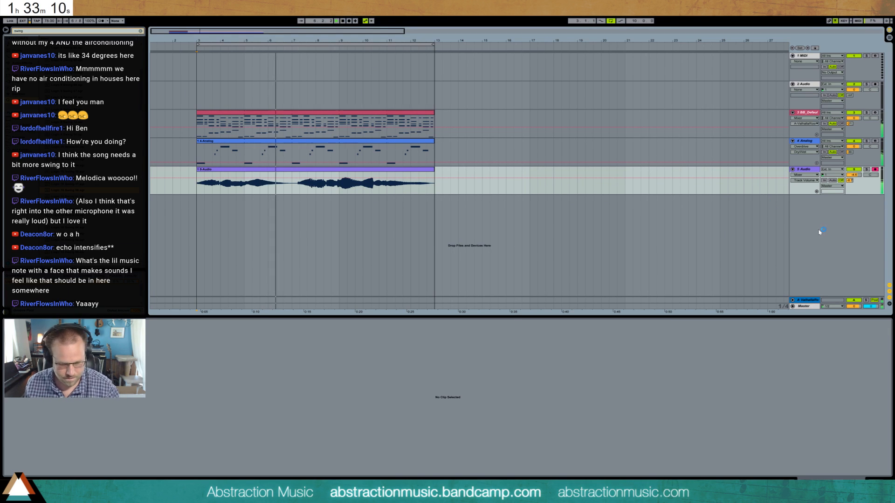
- Insert another audio track below the recorded one and raise its send to the reverb
{"action": "key", "text": "ctrl+t"}
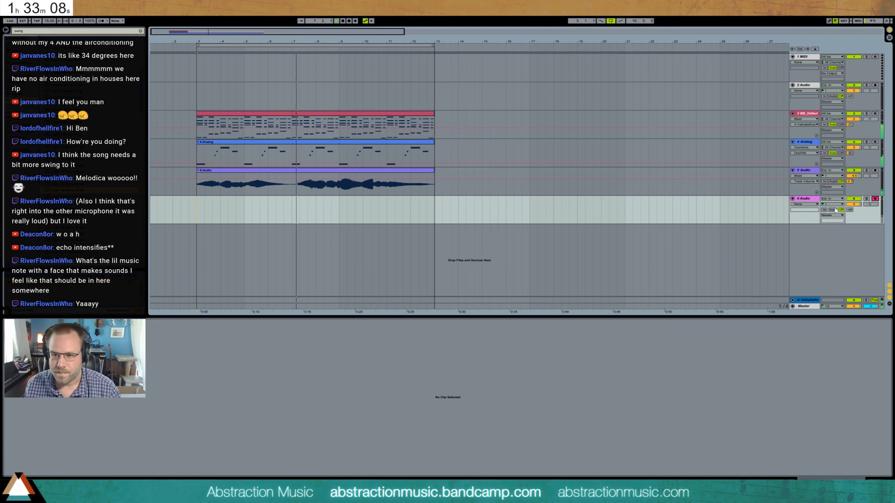
{"action": "left_click", "coordinate": [850, 211]}
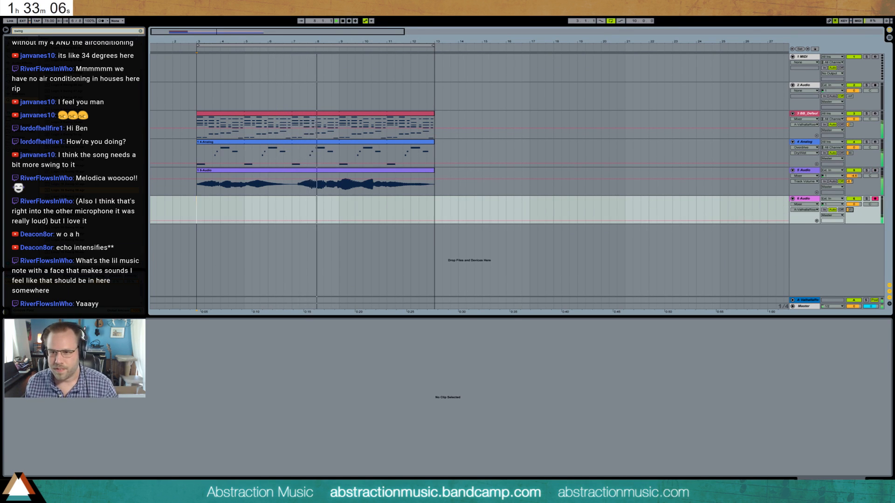
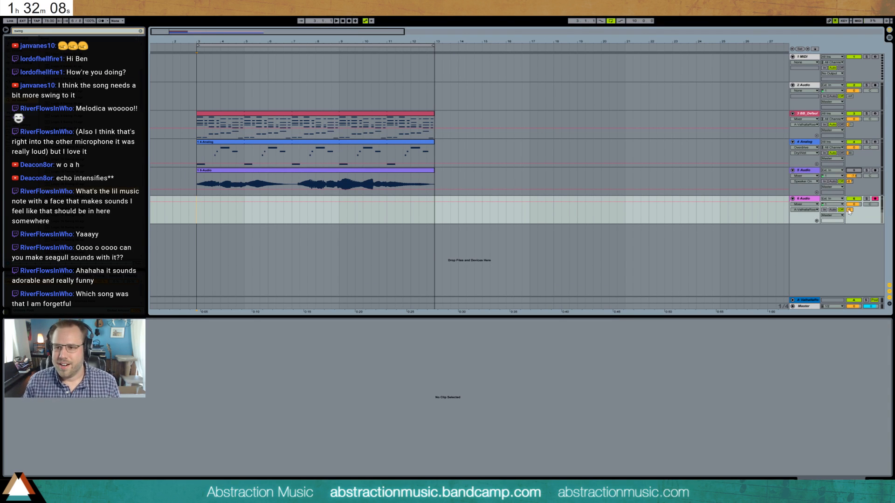
- Add a Ping Pong Delay to the new audio track and adjust its feedback and dry/wet mix
{"action": "left_click", "coordinate": [805, 198]}
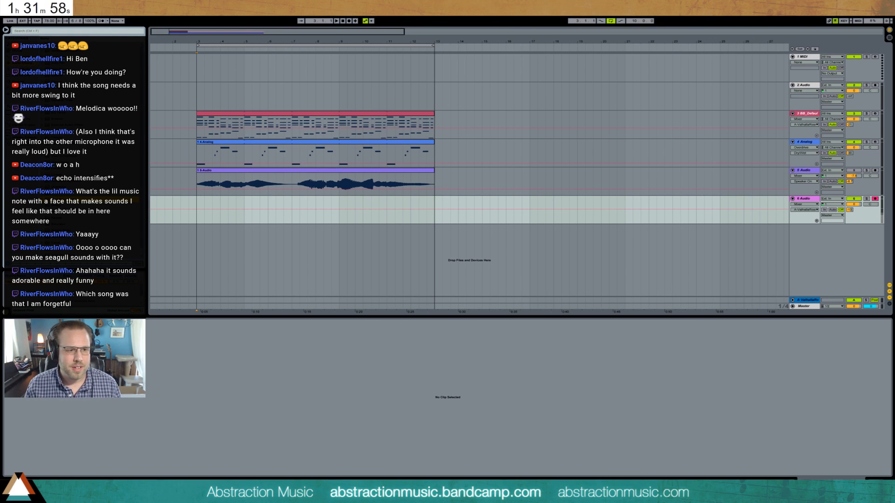
{"action": "left_click", "coordinate": [347, 222]}
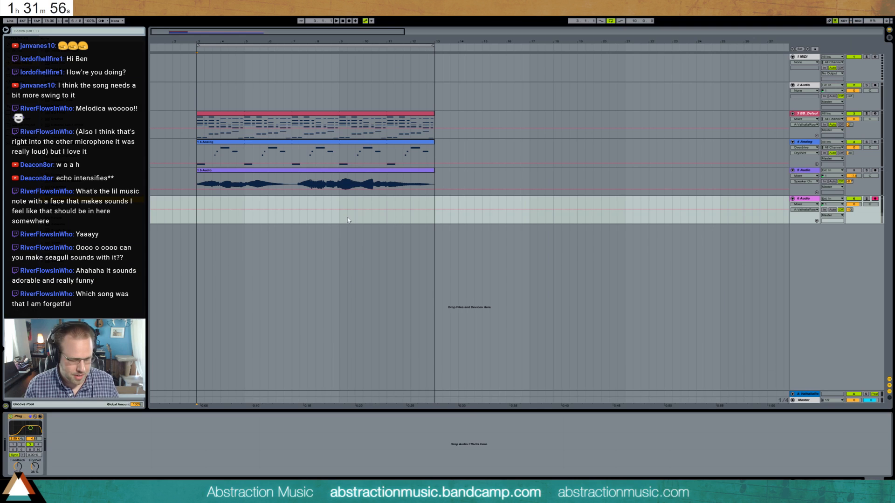
{"action": "left_click", "coordinate": [18, 466]}
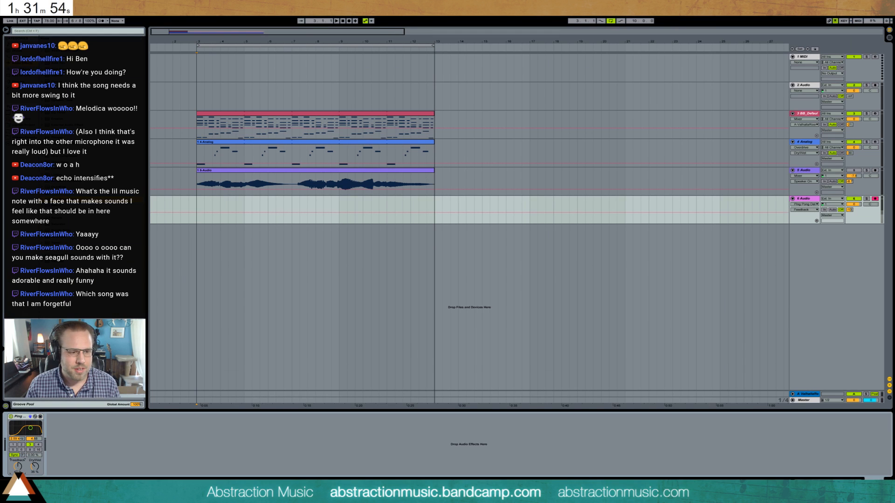
{"action": "left_click_drag", "start_coordinate": [39, 469], "coordinate": [39, 470]}
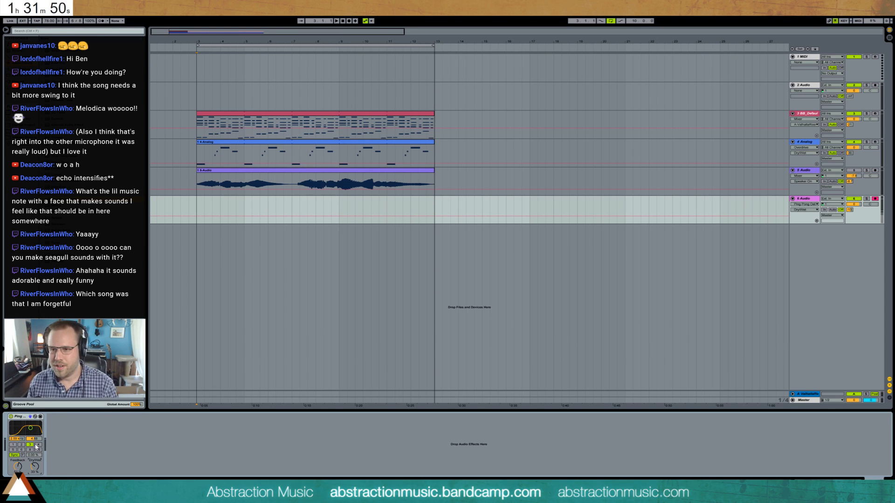
- Set the delayed audio track's monitoring to Auto and record a take on it across the loop from bar 3 to bar 13
{"action": "left_click", "coordinate": [833, 210]}
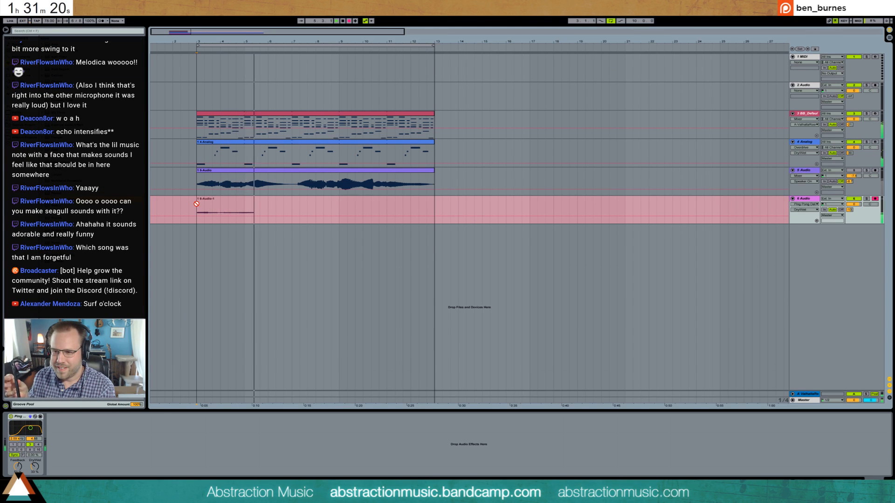
{"action": "key", "text": "space"}
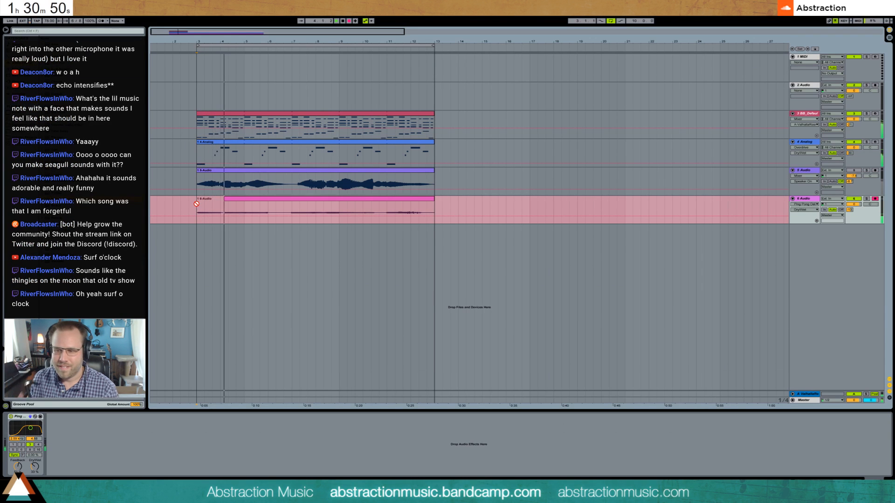
{"action": "key", "text": "space"}
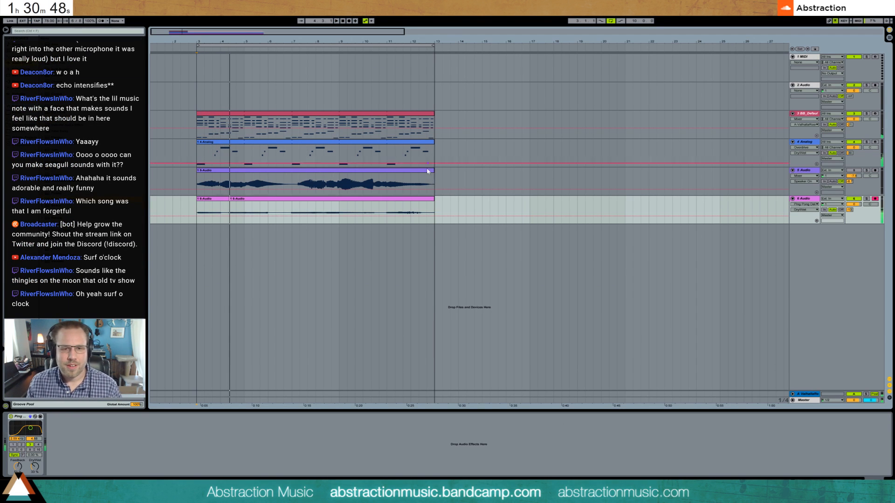
- Extend the piano and Analog clips and the arrangement loop to bar 17, and delete the takes on the delayed audio track
{"action": "left_click_drag", "start_coordinate": [435, 114], "coordinate": [530, 114]}
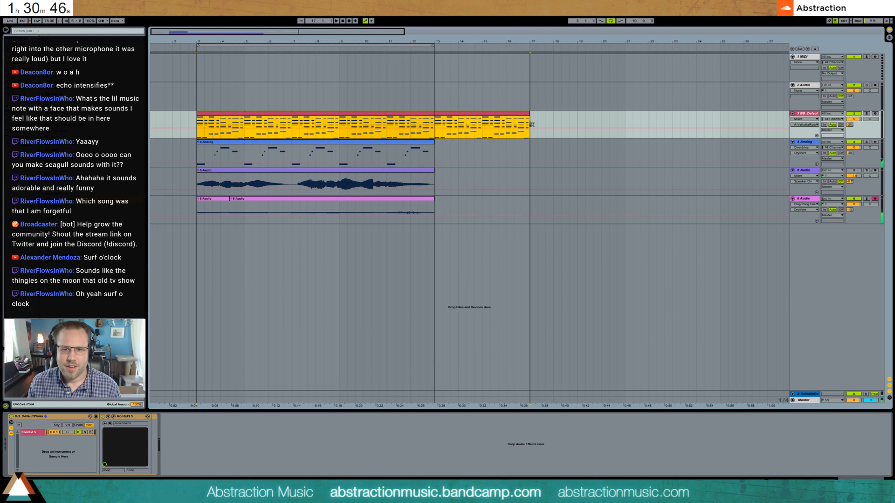
{"action": "left_click_drag", "start_coordinate": [518, 152], "coordinate": [532, 151]}
{"action": "left_click", "coordinate": [422, 200]}
{"action": "key", "text": "Delete"}
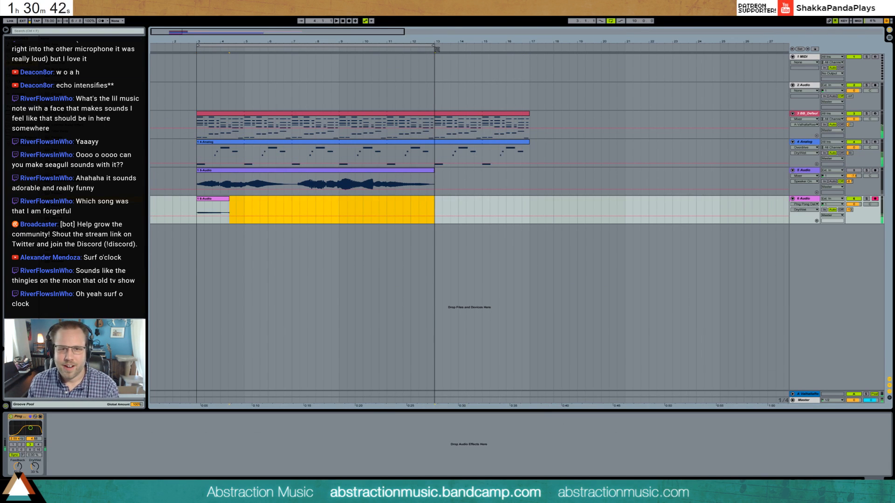
{"action": "left_click_drag", "start_coordinate": [435, 46], "coordinate": [528, 57]}
{"action": "left_click", "coordinate": [205, 199]}
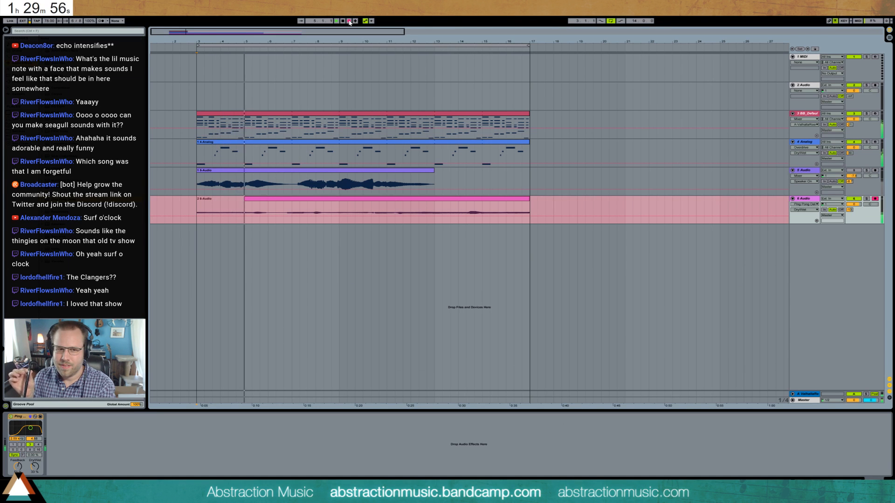
- Finish recording the new take on the delayed audio track and stretch its clip to span from bar 3 to past bar 19
{"action": "left_click", "coordinate": [349, 21]}
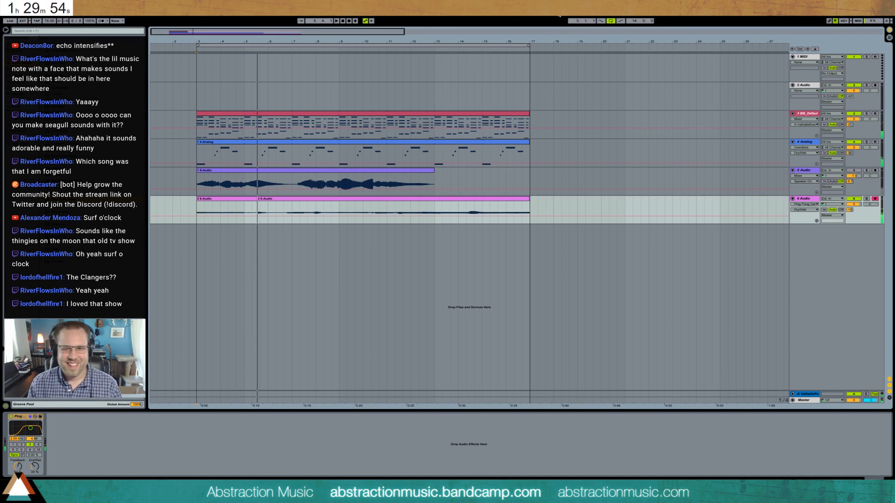
{"action": "left_click_drag", "start_coordinate": [527, 196], "coordinate": [591, 208]}
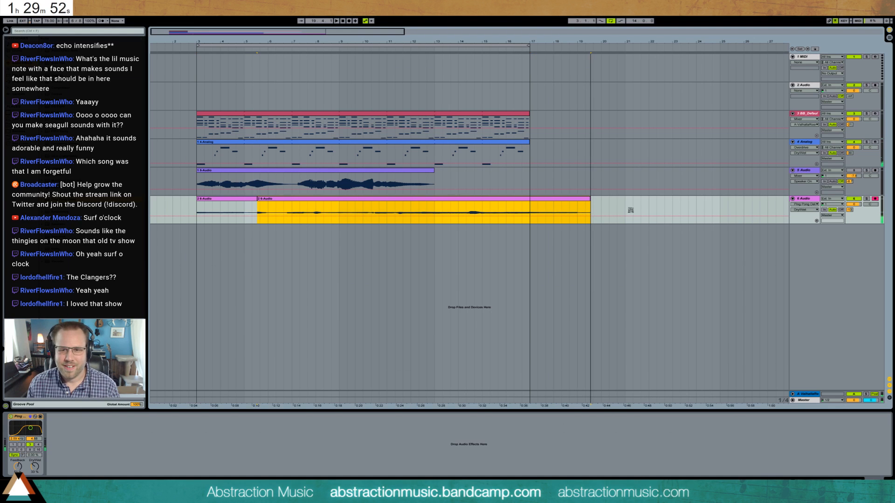
{"action": "left_click_drag", "start_coordinate": [258, 199], "coordinate": [199, 202]}
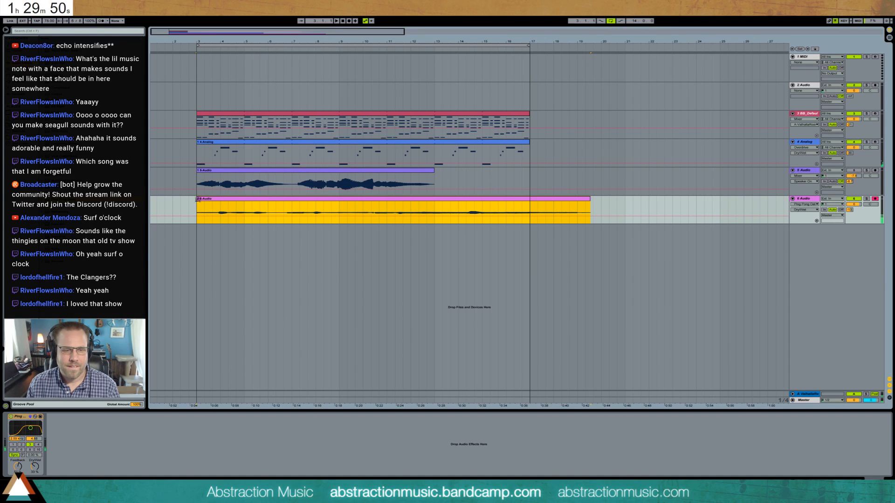
- Play back the new take from bar 3 and lower the delayed audio track's volume
{"action": "key", "text": "space"}
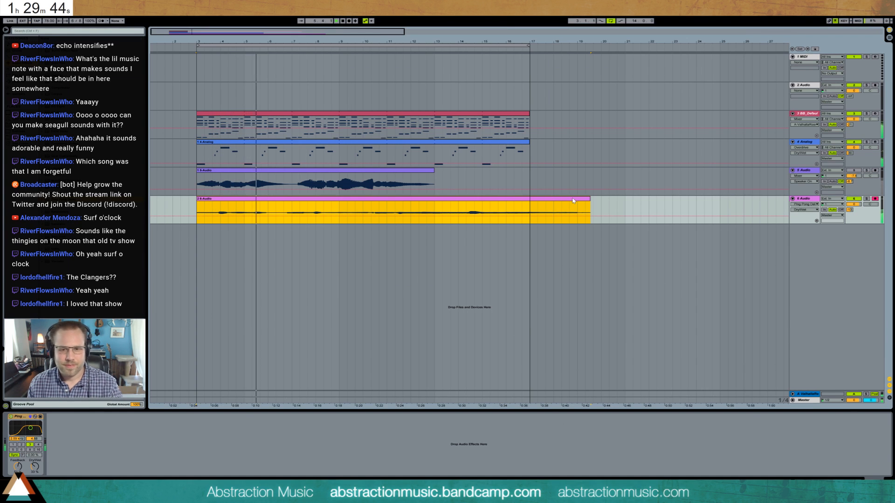
{"action": "left_click_drag", "start_coordinate": [854, 205], "coordinate": [854, 211]}
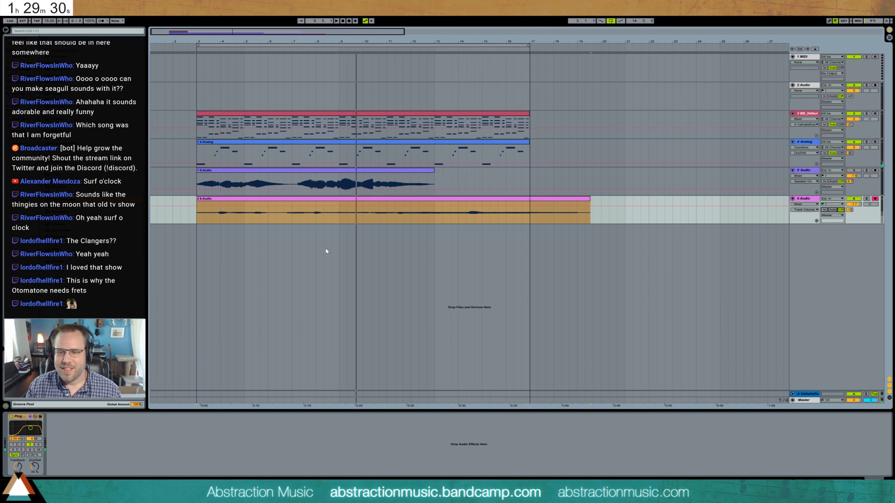
{"action": "left_click", "coordinate": [199, 214]}
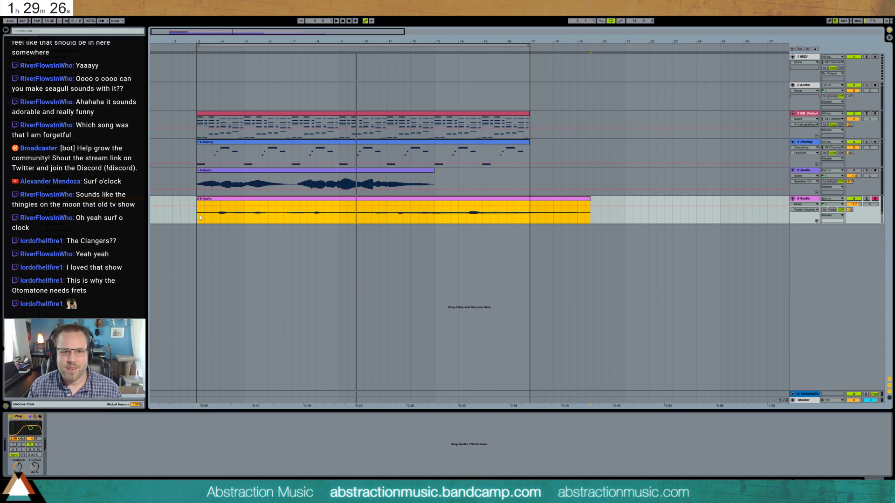
{"action": "left_click", "coordinate": [805, 201]}
{"action": "left_click_drag", "start_coordinate": [856, 206], "coordinate": [856, 210]}
{"action": "left_click", "coordinate": [243, 200]}
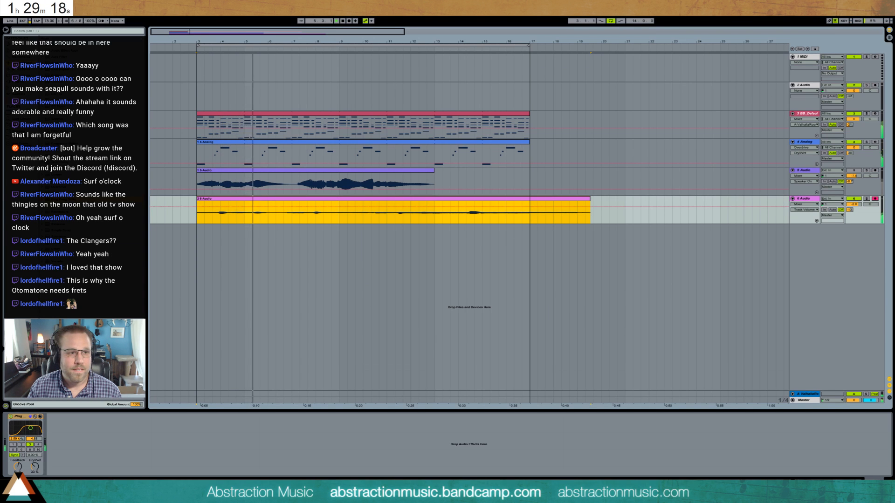
{"action": "key", "text": "space"}
{"action": "left_click_drag", "start_coordinate": [855, 206], "coordinate": [855, 217]}
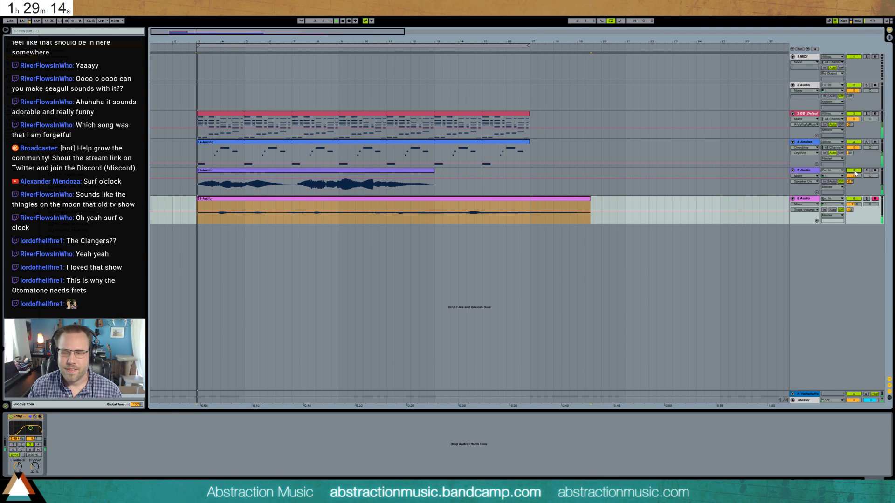
- Extend the piano and Analog clips to bar 21 while the loop plays
{"action": "key", "text": "space"}
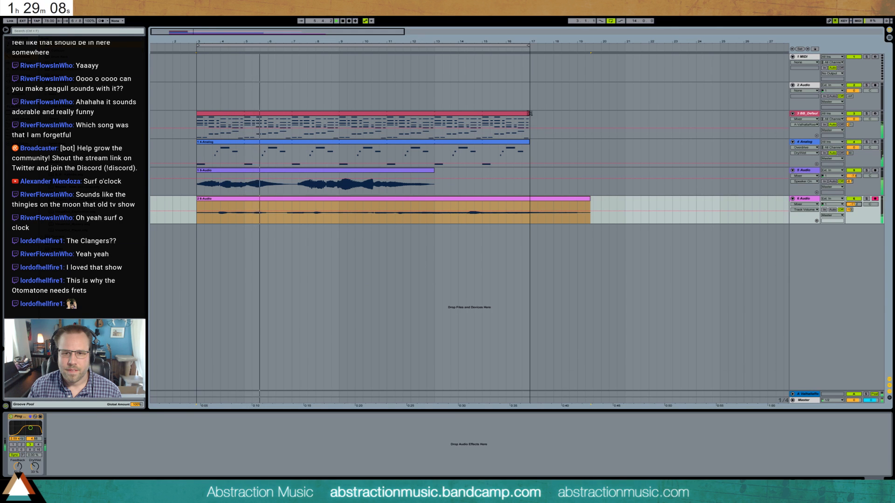
{"action": "left_click_drag", "start_coordinate": [529, 125], "coordinate": [627, 125]}
{"action": "left_click_drag", "start_coordinate": [529, 149], "coordinate": [625, 149]}
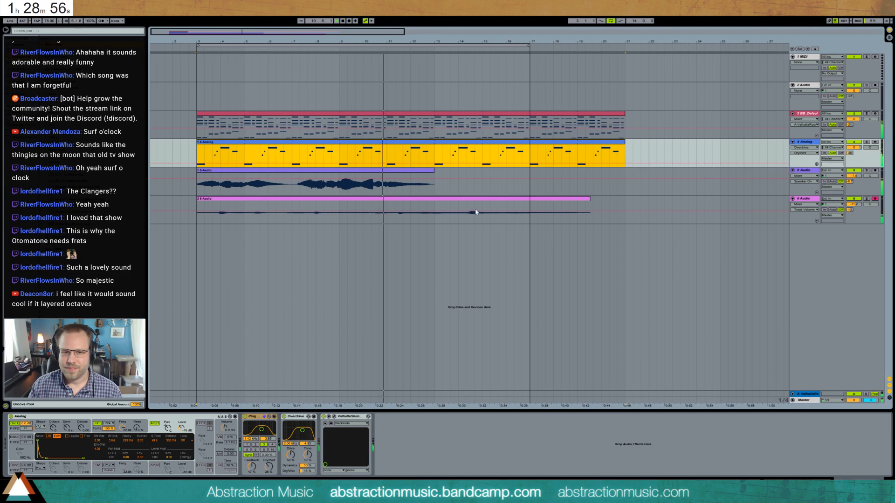
- Duplicate the delayed audio track and transpose the copied clip by -12 semitones
{"action": "left_click", "coordinate": [716, 211]}
{"action": "key", "text": "ctrl+f"}
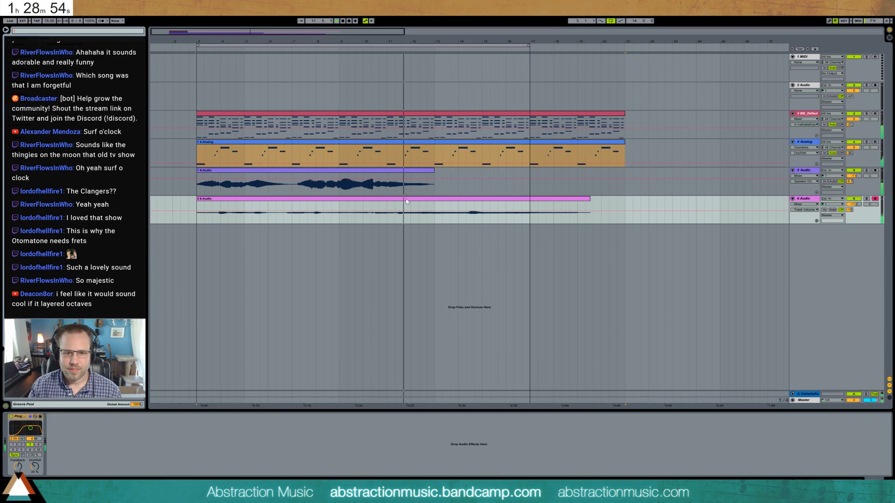
{"action": "key", "text": "ctrl+d"}
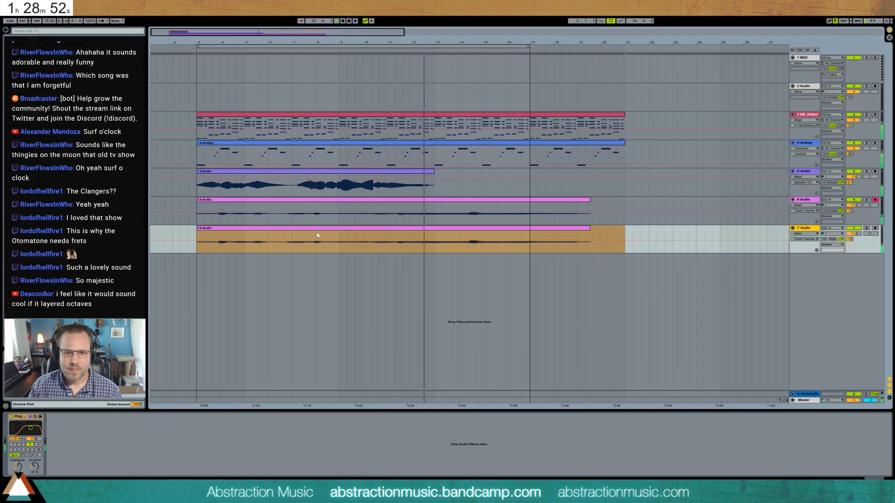
{"action": "double_click", "coordinate": [321, 232]}
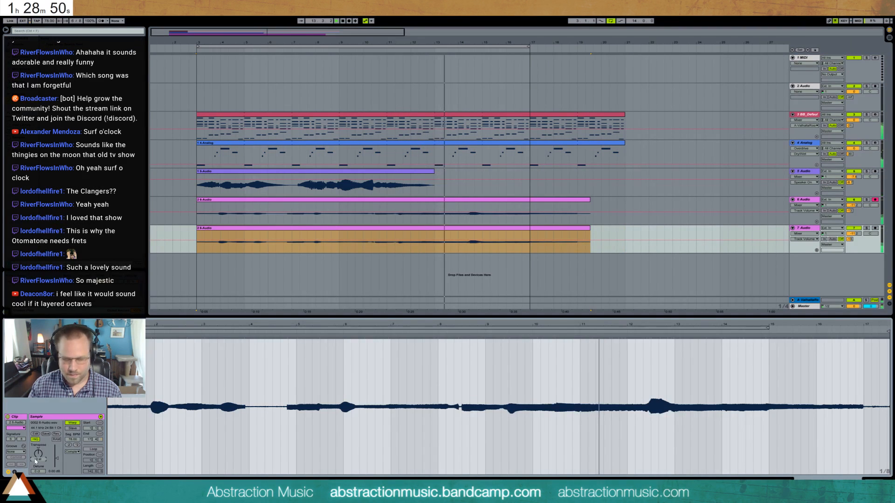
{"action": "type", "text": "-12"}
{"action": "key", "text": "Return"}
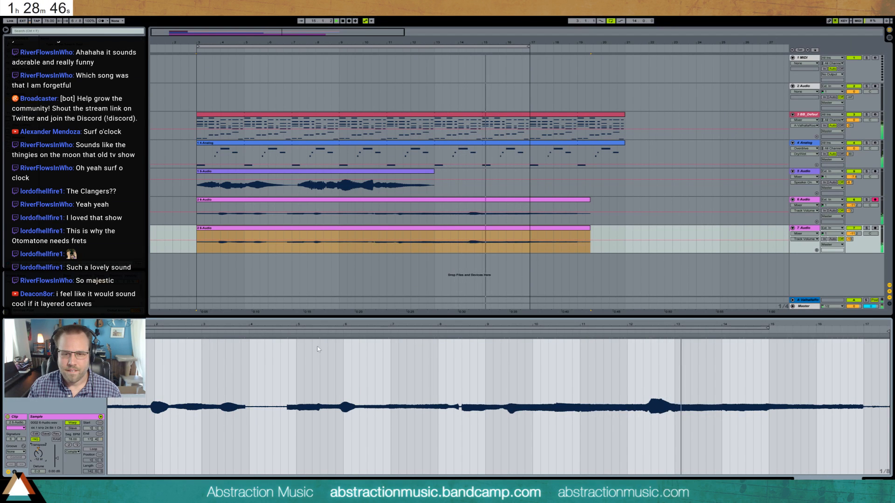
- Move the first recorded audio clip to start at bar 17, and extend the piano clip, Analog clip and arrangement loop to bar 27
{"action": "left_click_drag", "start_coordinate": [529, 46], "coordinate": [624, 52]}
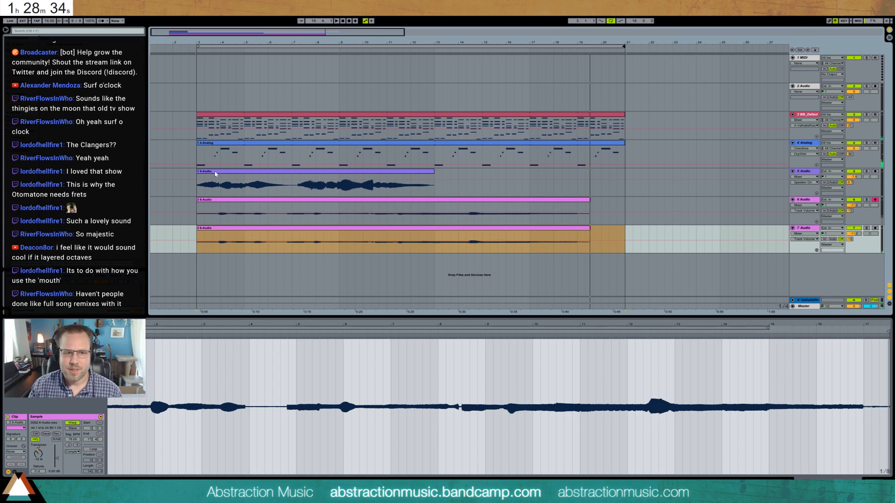
{"action": "left_click_drag", "start_coordinate": [215, 174], "coordinate": [548, 175]}
{"action": "left_click_drag", "start_coordinate": [624, 113], "coordinate": [768, 113]}
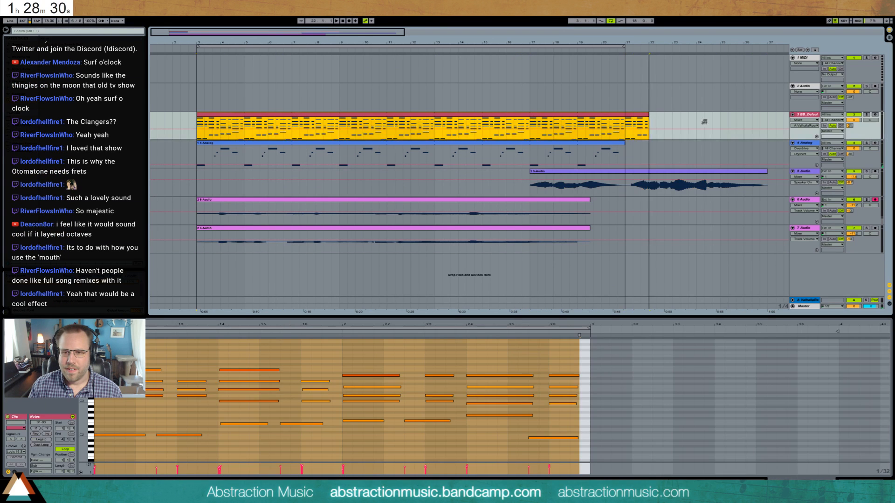
{"action": "left_click_drag", "start_coordinate": [624, 142], "coordinate": [767, 154]}
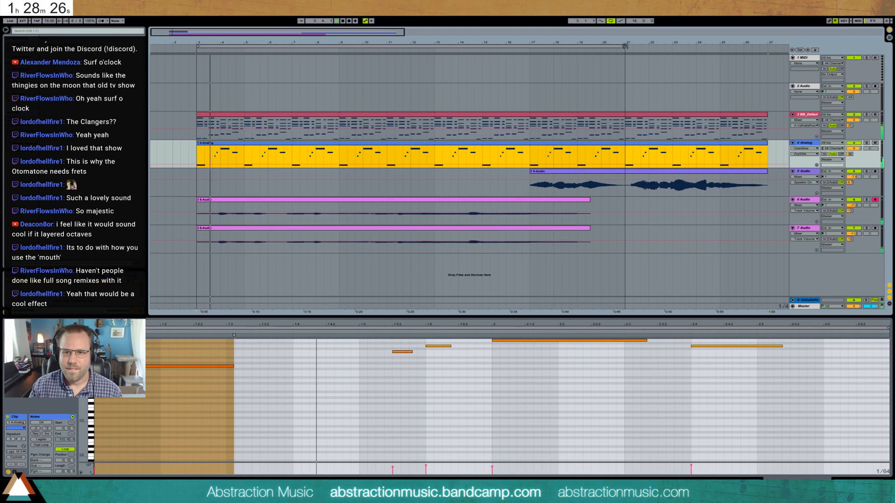
{"action": "left_click_drag", "start_coordinate": [625, 46], "coordinate": [768, 66]}
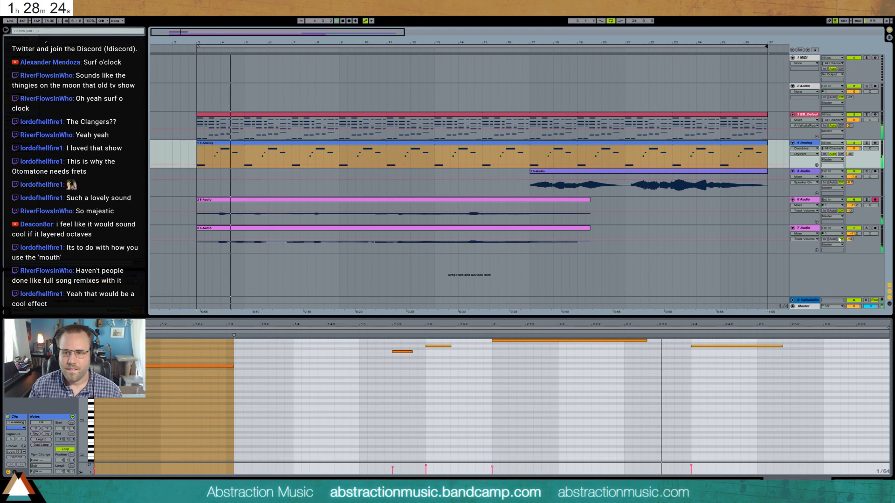
- Group the delayed audio track with its octave-down duplicate and add a Compressor to the group
{"action": "left_click", "coordinate": [817, 200]}
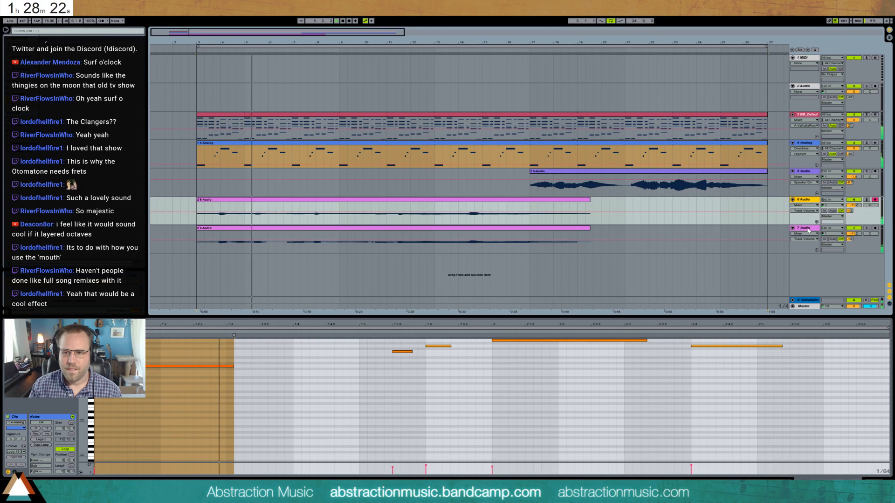
{"action": "key", "text": "ctrl+g"}
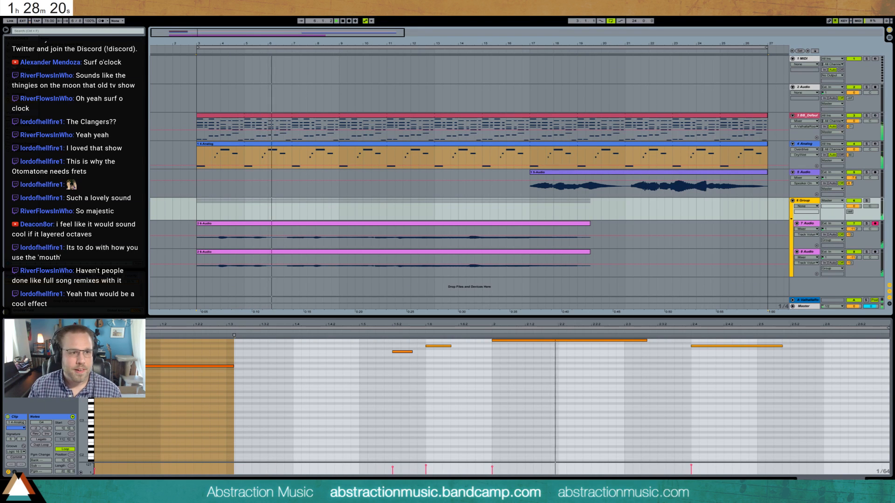
{"action": "left_click", "coordinate": [21, 63]}
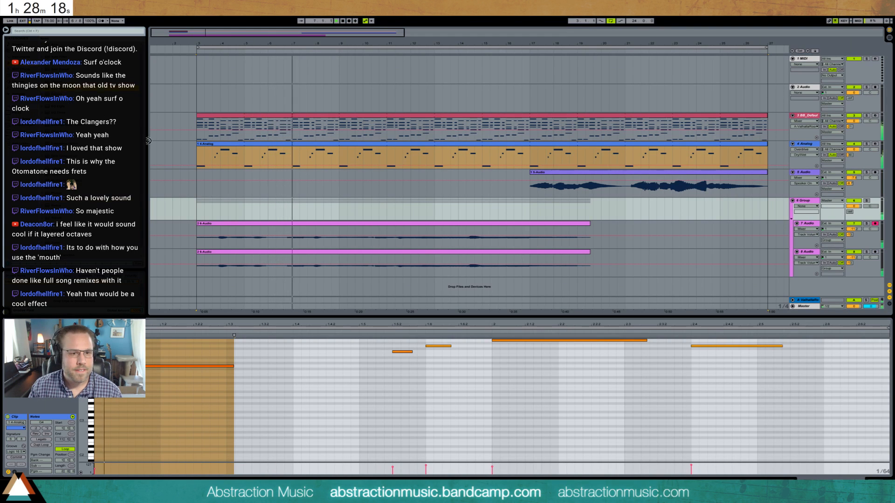
{"action": "left_click_drag", "start_coordinate": [61, 88], "coordinate": [286, 208]}
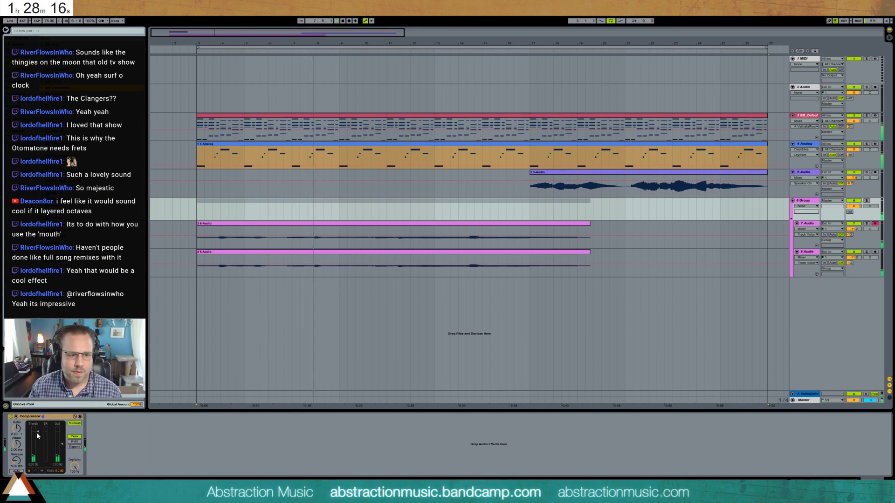
- Lower the Compressor's threshold, adjust its output gain, raise its ratio, and reduce the group's volume
{"action": "left_click_drag", "start_coordinate": [36, 432], "coordinate": [58, 448]}
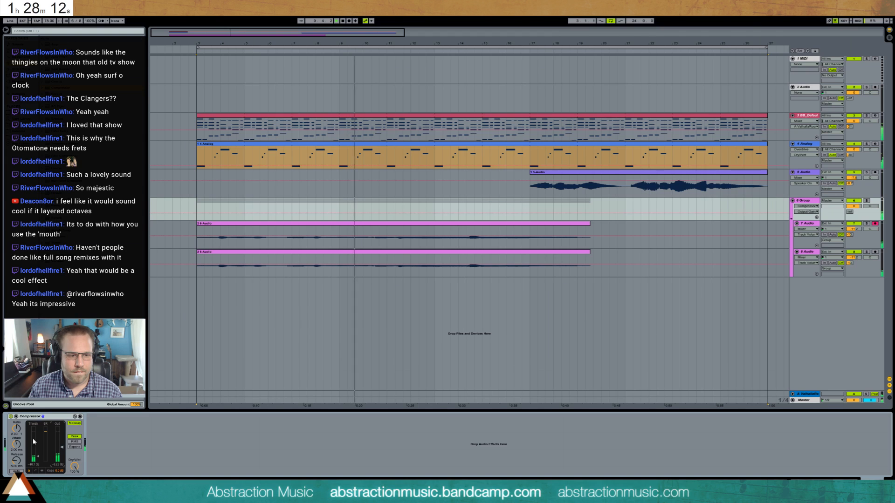
{"action": "left_click_drag", "start_coordinate": [16, 428], "coordinate": [16, 415]}
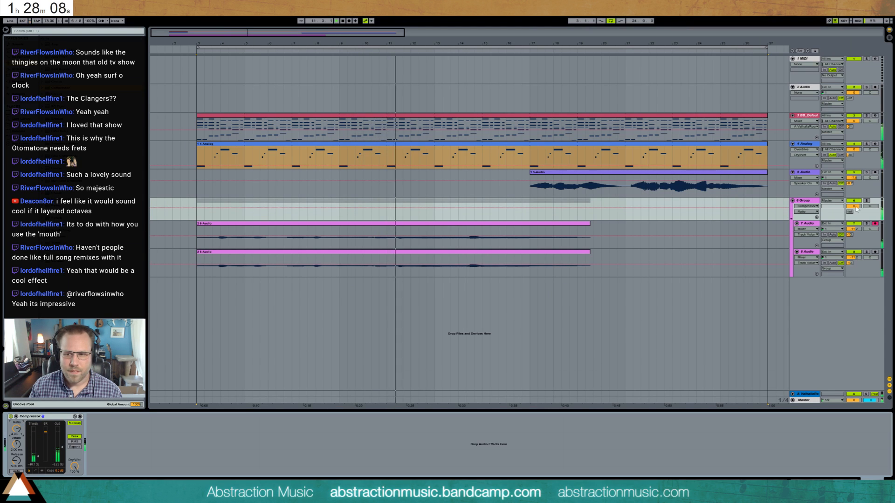
{"action": "left_click_drag", "start_coordinate": [854, 207], "coordinate": [855, 209]}
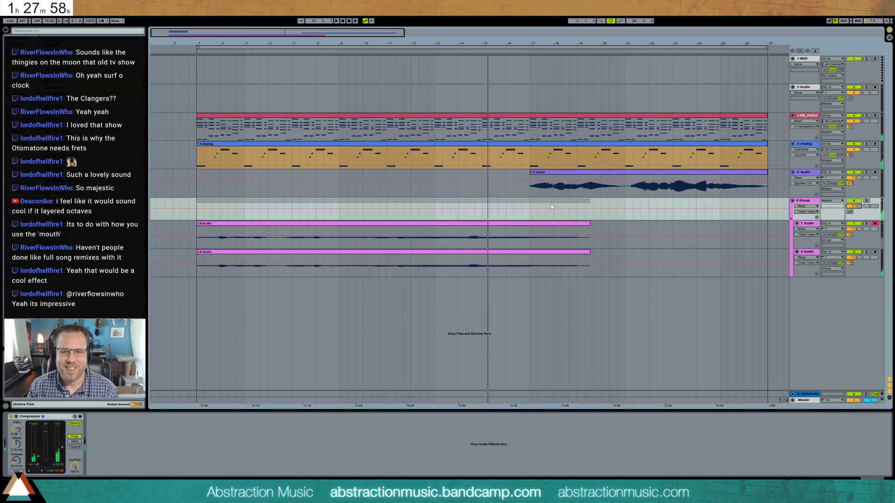
- Delete the old take's clip from the 7 Audio track and remove the octave-down duplicate track from the group
{"action": "left_click", "coordinate": [577, 223]}
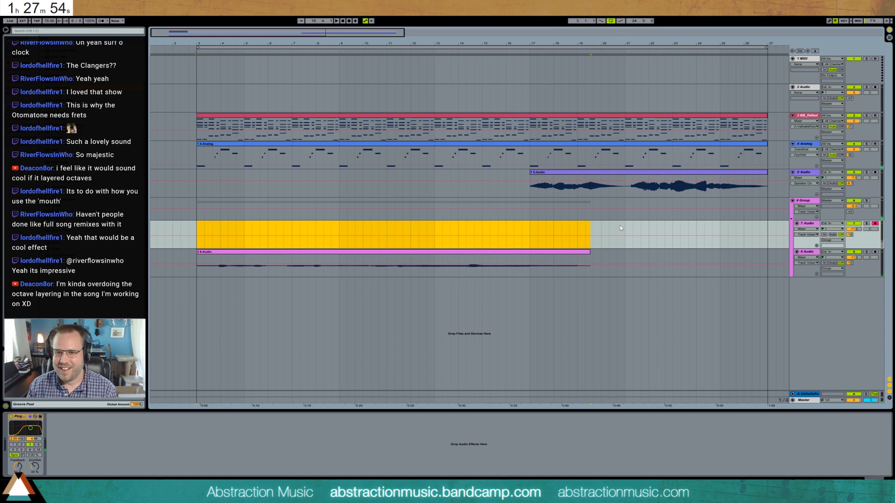
{"action": "left_click", "coordinate": [799, 253]}
{"action": "key", "text": "Delete"}
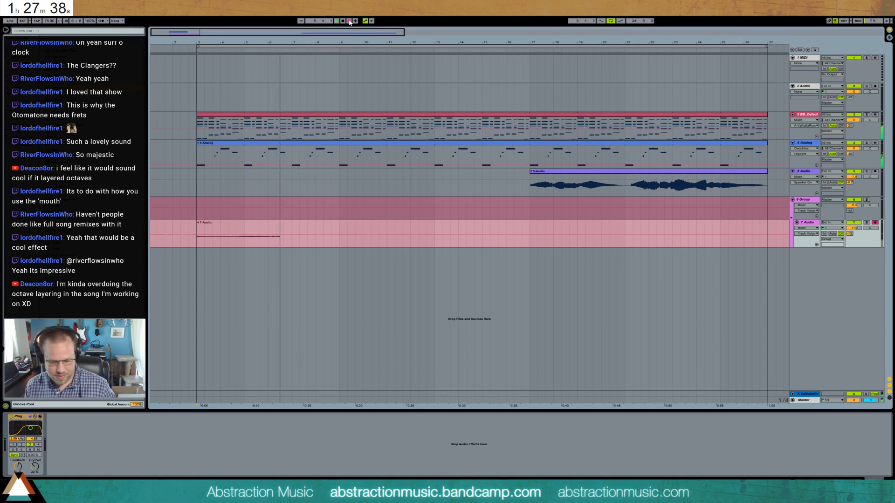
- Discard the two short trial takes recorded on the 7 Audio track and set the track's monitoring to Auto between them
{"action": "left_click", "coordinate": [349, 21]}
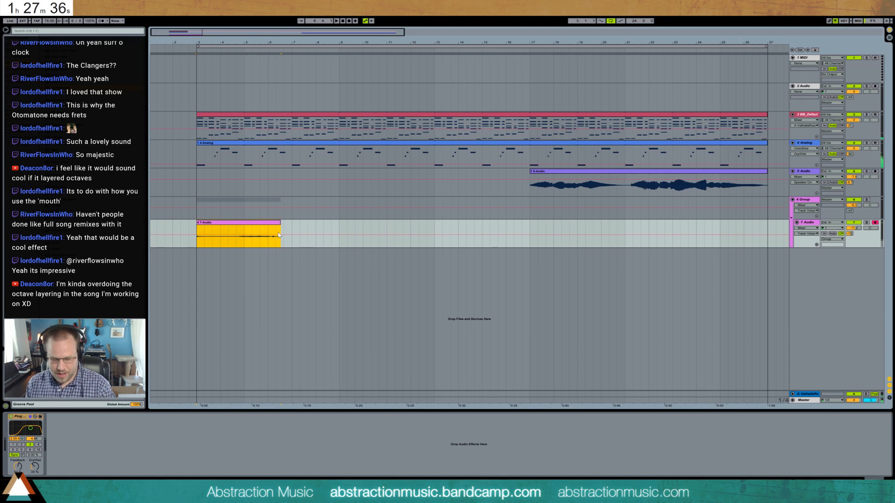
{"action": "key", "text": "Delete"}
{"action": "left_click", "coordinate": [833, 233]}
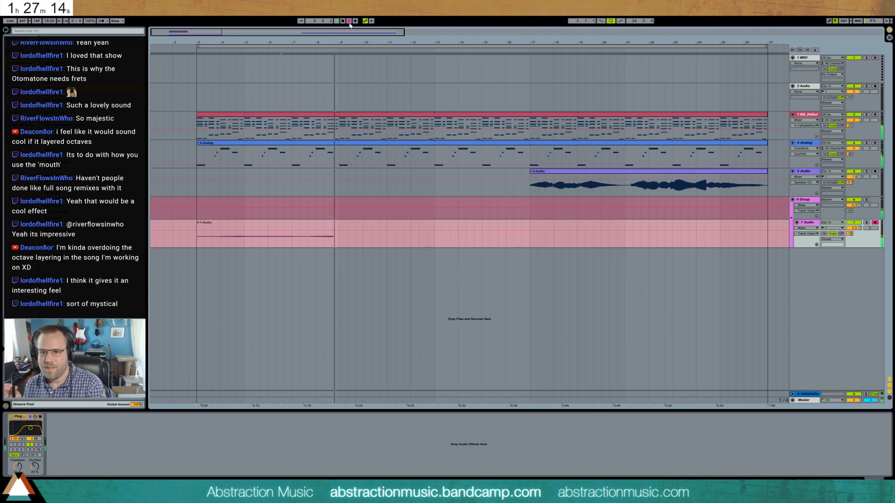
{"action": "left_click", "coordinate": [349, 21]}
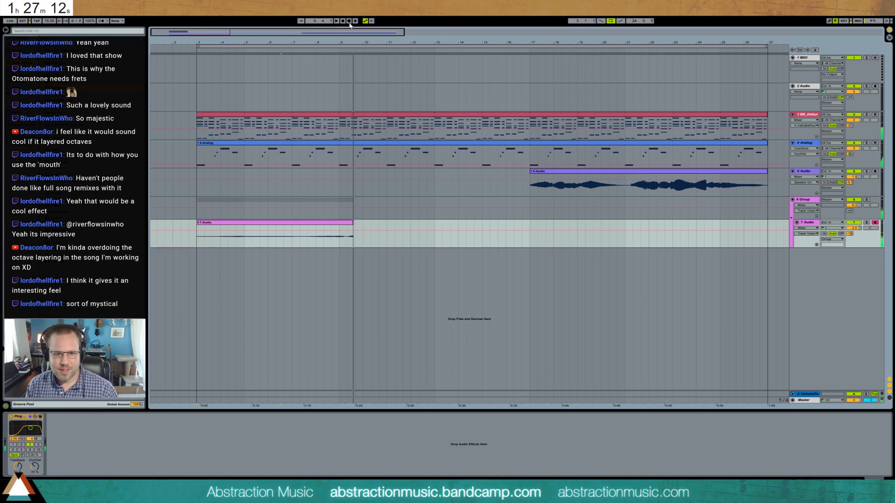
{"action": "key", "text": "Delete"}
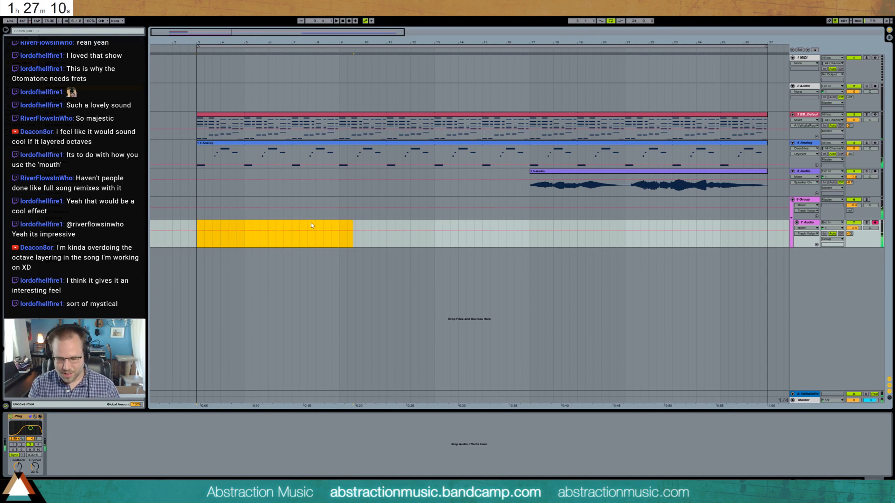
- Try two more takes on the 7 Audio track starting at bar 3, discarding the first
{"action": "key", "text": "F9"}
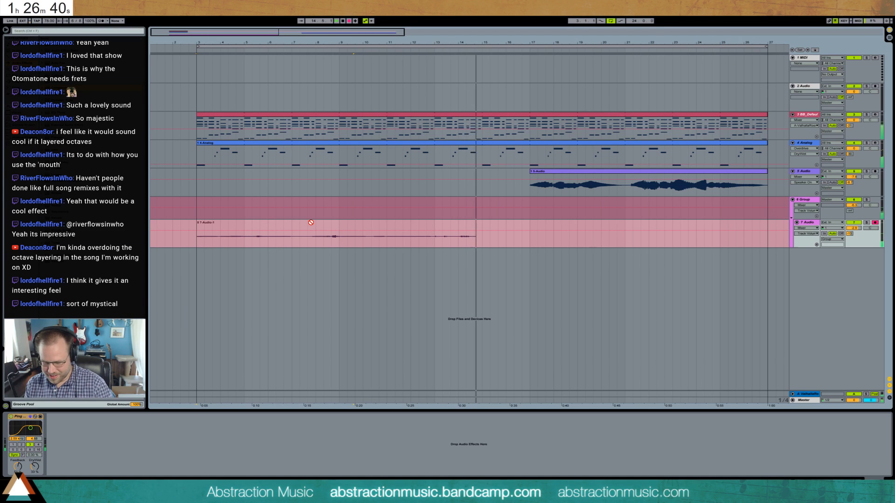
{"action": "key", "text": "space"}
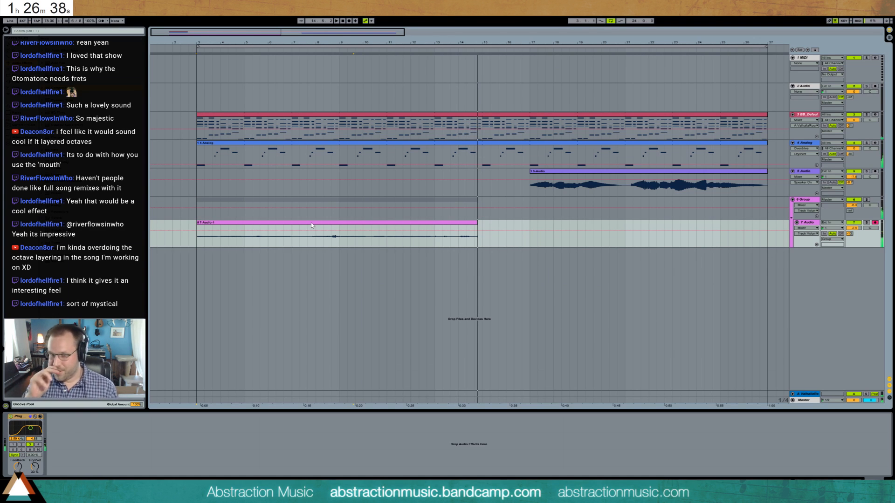
{"action": "left_click", "coordinate": [334, 224]}
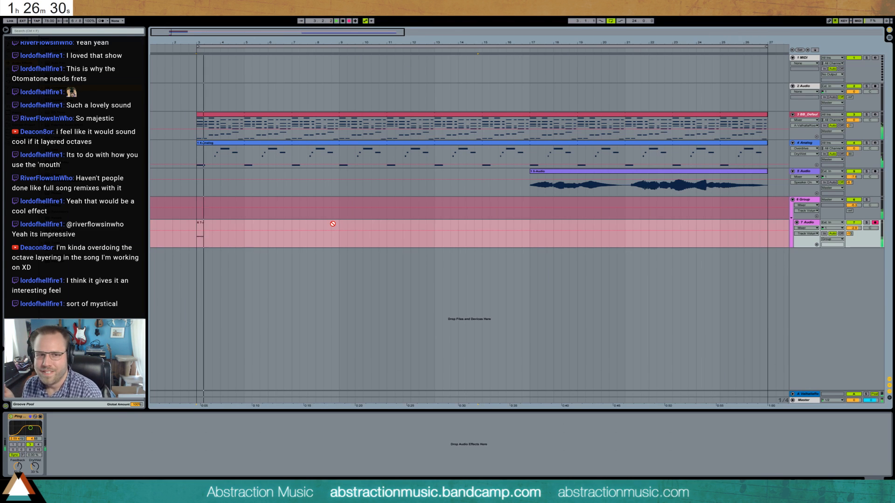
{"action": "key", "text": "space"}
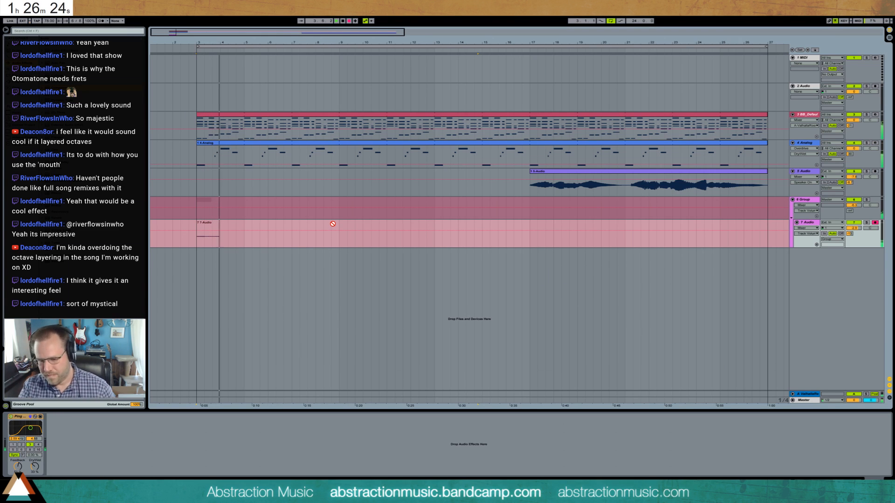
{"action": "key", "text": "space"}
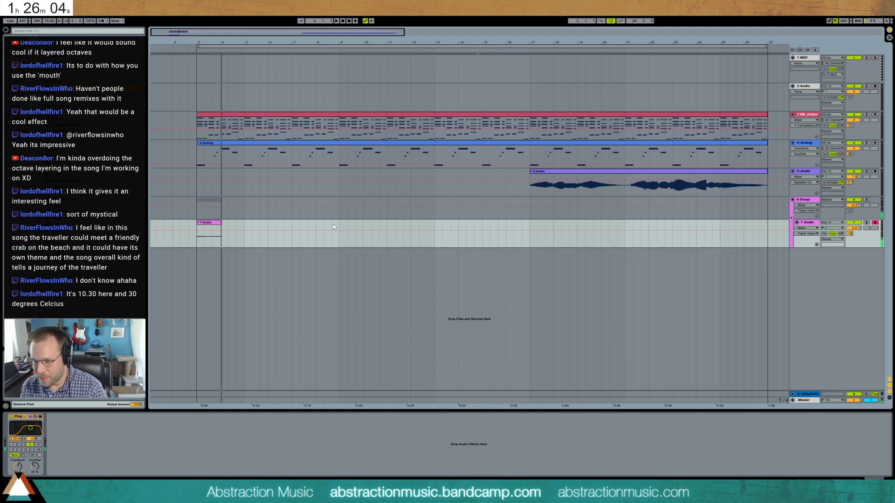
- Record a new take on the 7 Audio track from bar 3 to about bar 12
{"action": "key", "text": "F9"}
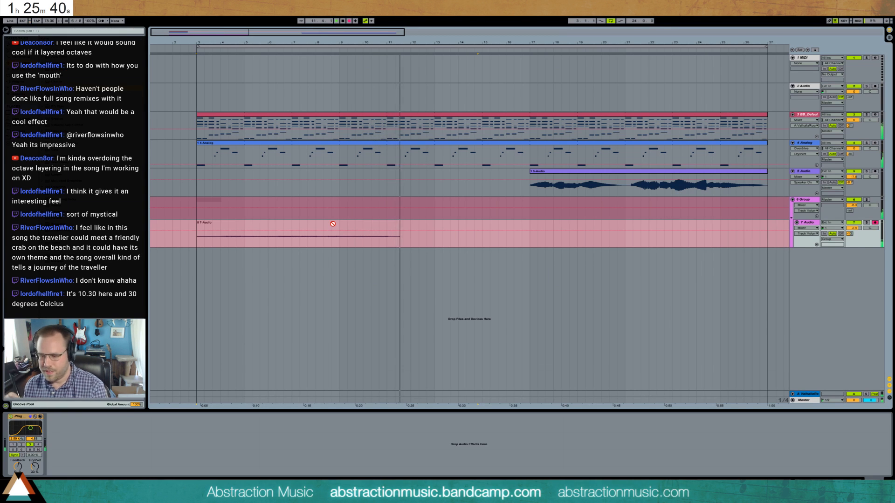
{"action": "key", "text": "space"}
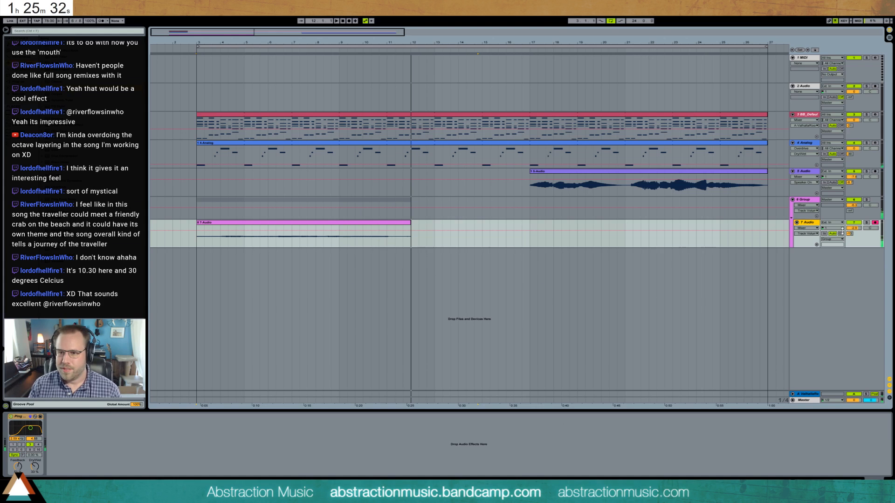
- Duplicate the newly recorded 7 Audio track, transpose the copied clip by -12 semitones, and play back the layered result
{"action": "key", "text": "ctrl+d"}
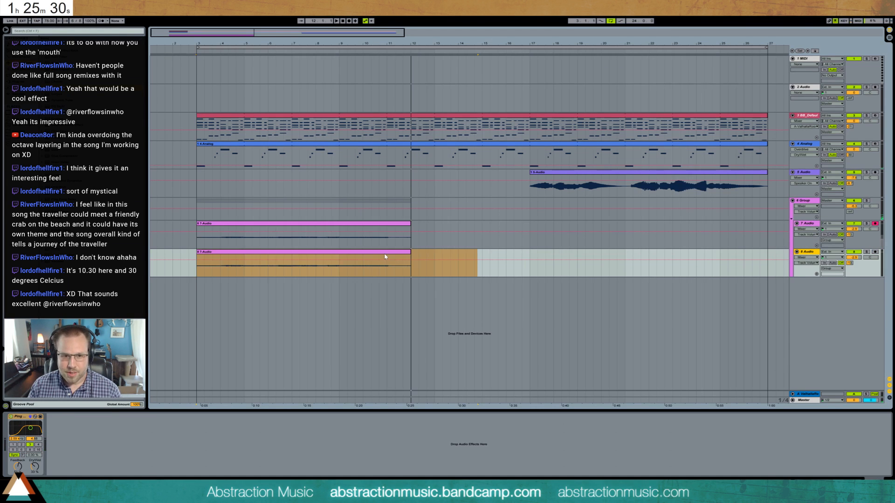
{"action": "double_click", "coordinate": [384, 253]}
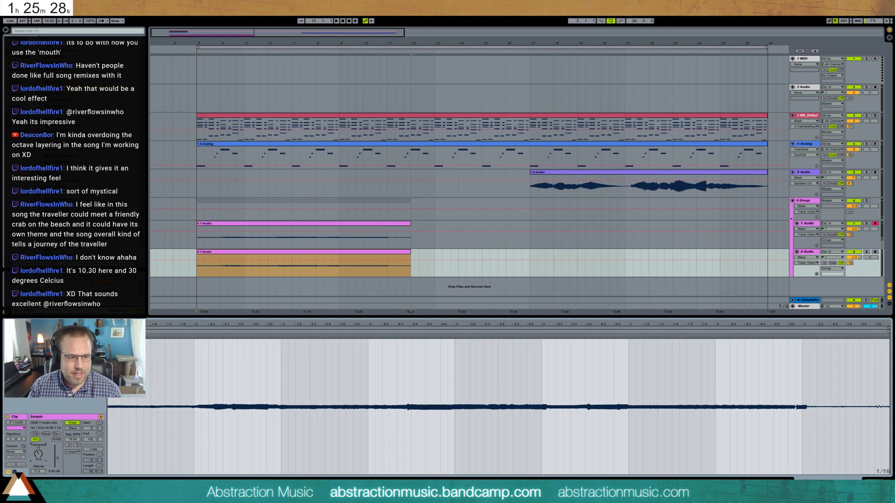
{"action": "key", "text": "space"}
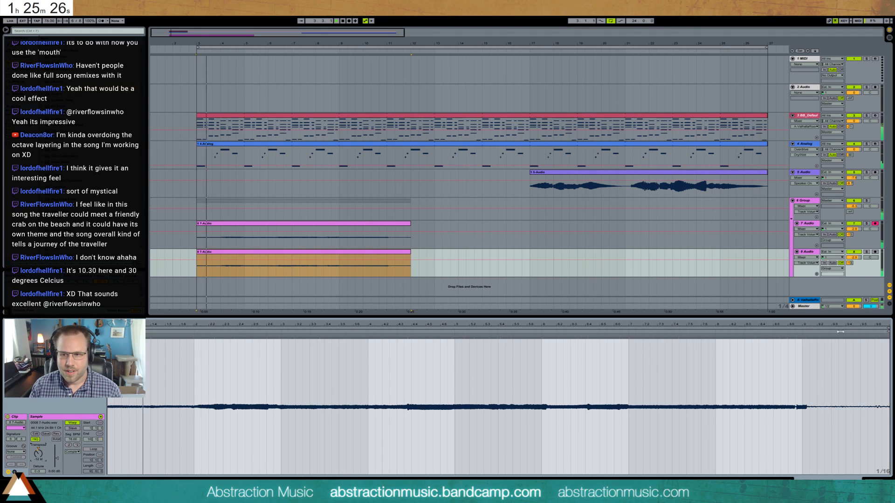
{"action": "key", "text": "shift+Tab"}
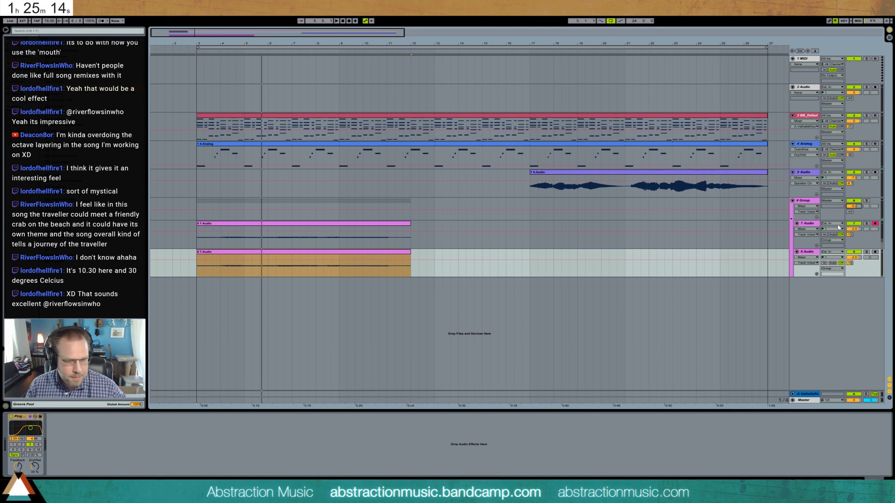
{"action": "key", "text": "space"}
- Move the 5 Audio clip to start at bar 13 and shorten the piano and Analog clips to end at bar 23
{"action": "left_click", "coordinate": [197, 162]}
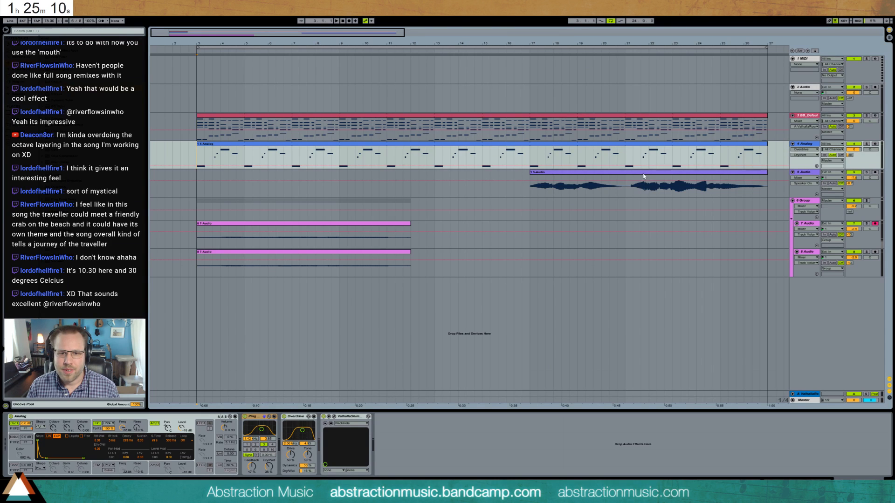
{"action": "left_click_drag", "start_coordinate": [645, 176], "coordinate": [551, 175]}
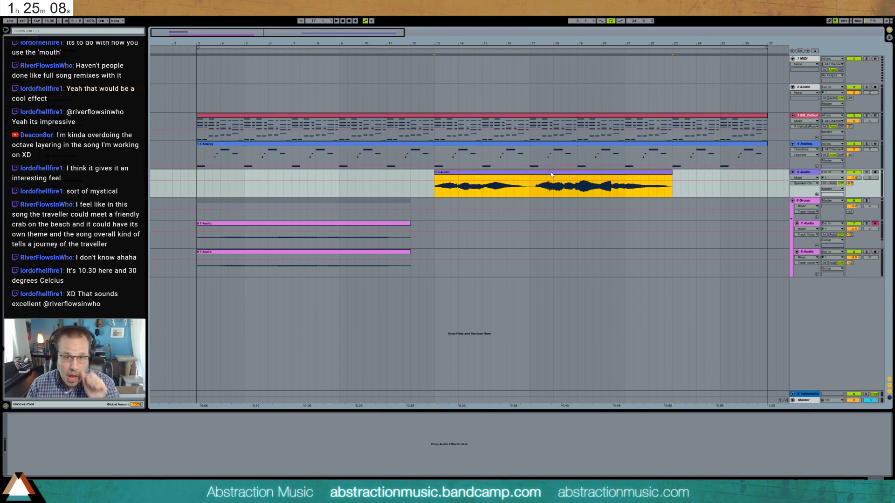
{"action": "left_click_drag", "start_coordinate": [765, 116], "coordinate": [673, 122]}
{"action": "left_click_drag", "start_coordinate": [765, 145], "coordinate": [674, 147]}
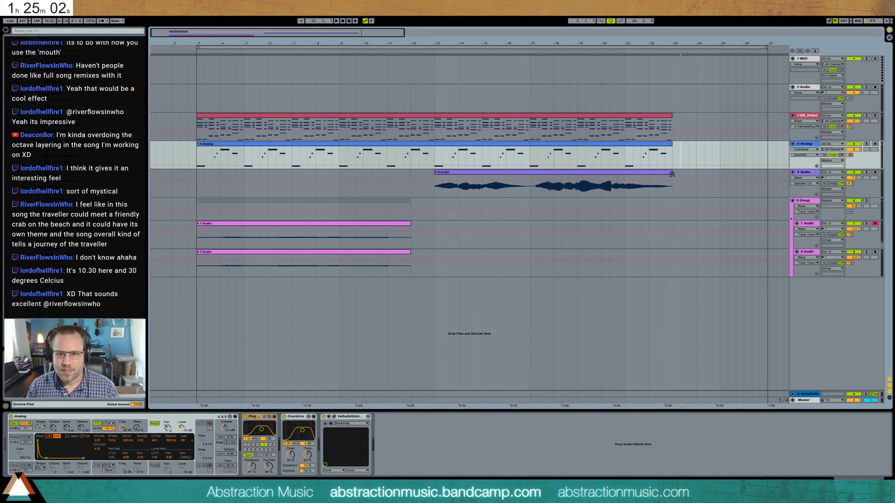
- Split the piano clip at bar 21 and the Analog clip at bars 9, 11, 17 and 21
{"action": "left_click", "coordinate": [625, 206]}
{"action": "left_click_drag", "start_coordinate": [626, 124], "coordinate": [673, 126]}
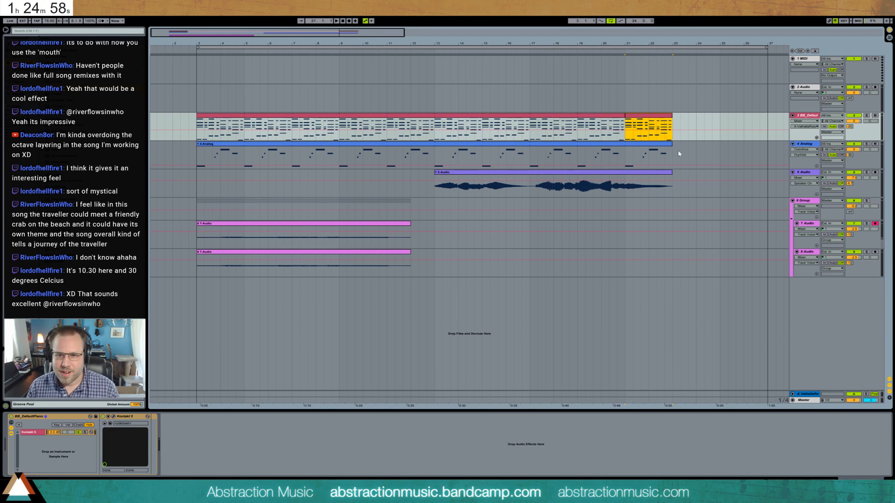
{"action": "left_click_drag", "start_coordinate": [624, 159], "coordinate": [670, 161]}
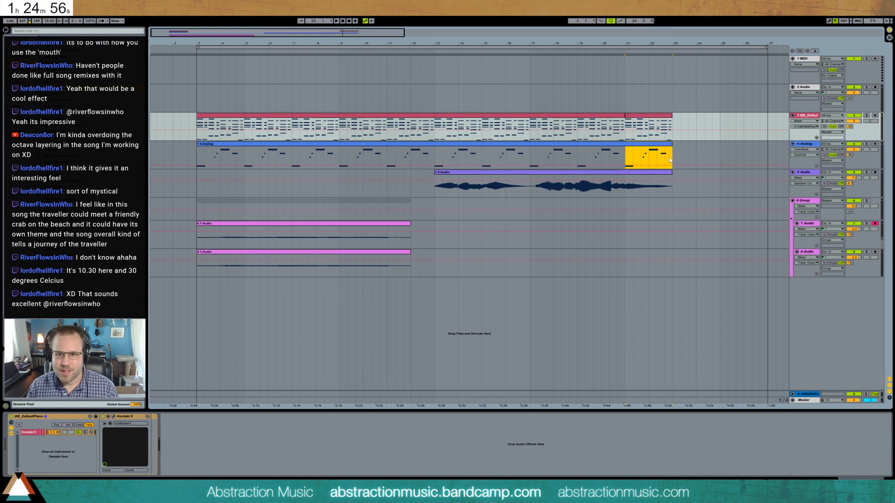
{"action": "left_click", "coordinate": [340, 154]}
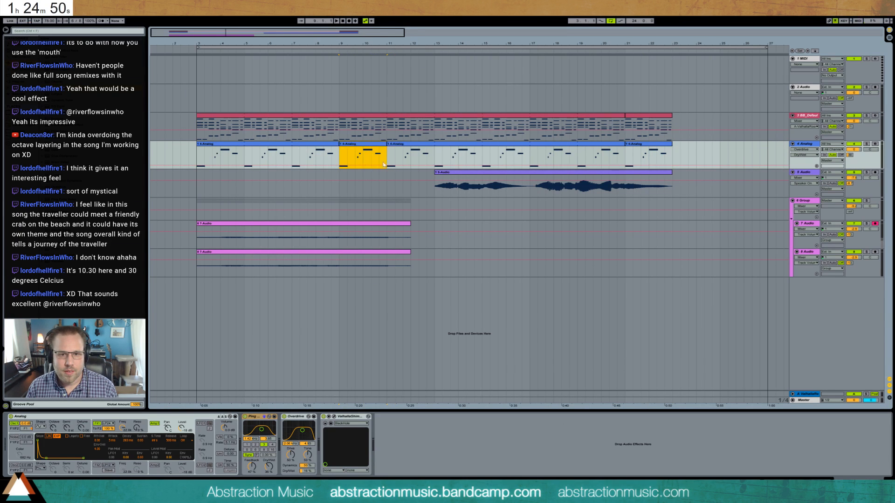
{"action": "left_click_drag", "start_coordinate": [584, 165], "coordinate": [633, 163]}
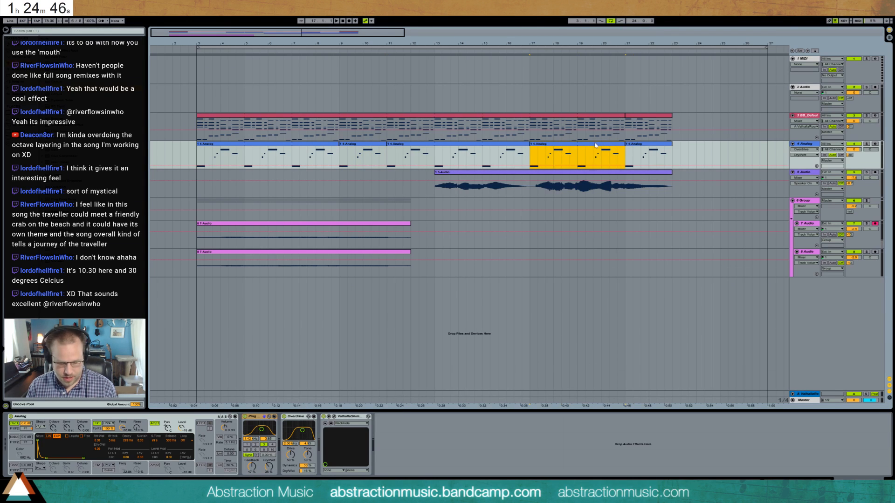
- In the Analog clip spanning bars 9 to 11, add a short final note, raise the note before it, and play the change
{"action": "double_click", "coordinate": [359, 145]}
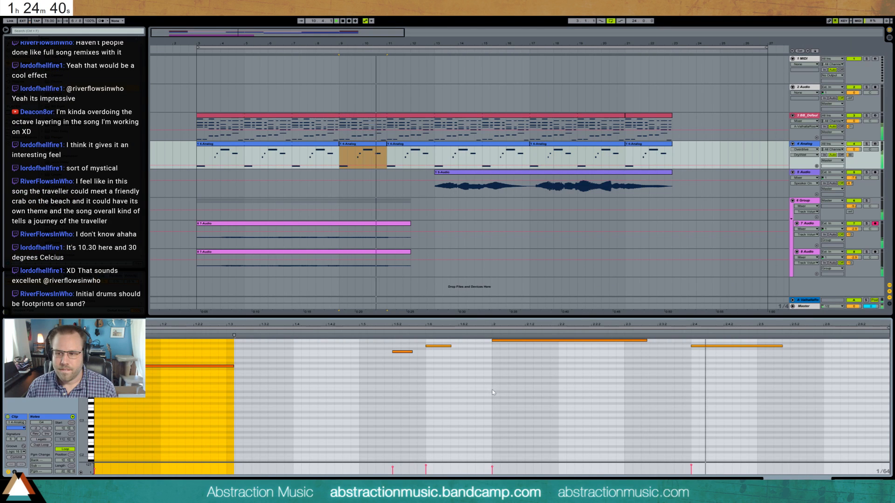
{"action": "scroll", "coordinate": [728, 391], "scroll_direction": "up", "scroll_amount": 2}
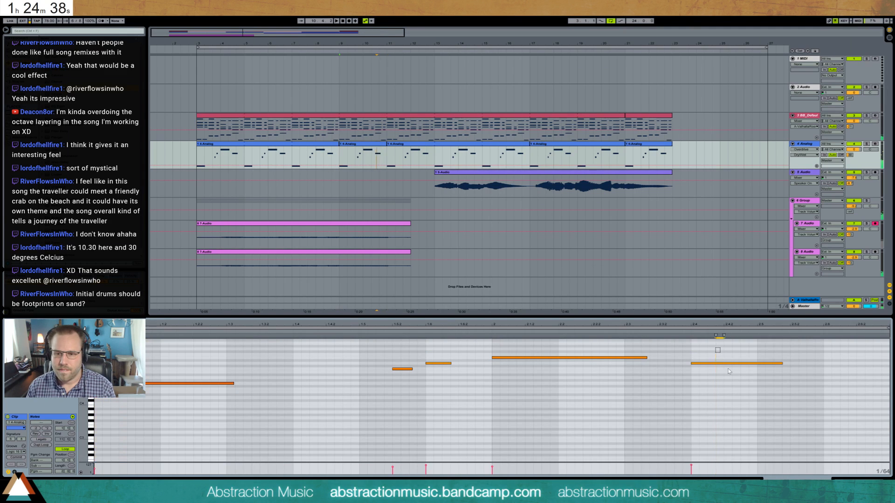
{"action": "left_click", "coordinate": [824, 366]}
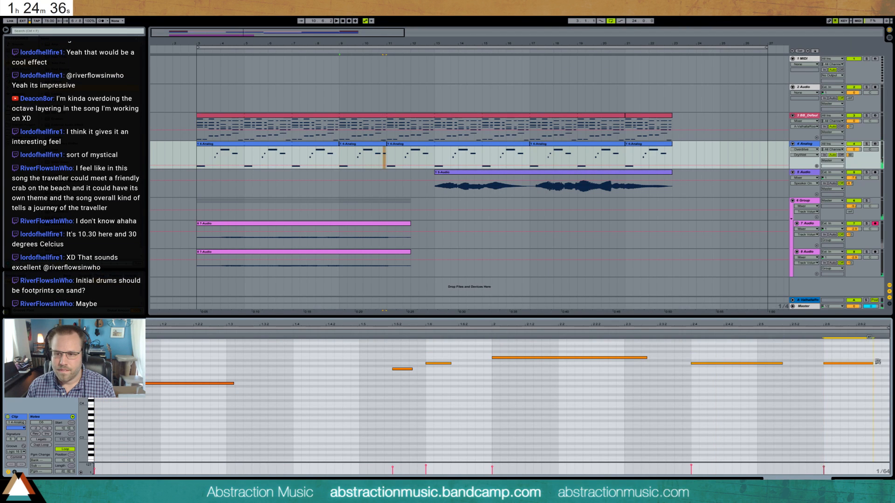
{"action": "left_click_drag", "start_coordinate": [699, 363], "coordinate": [698, 340]}
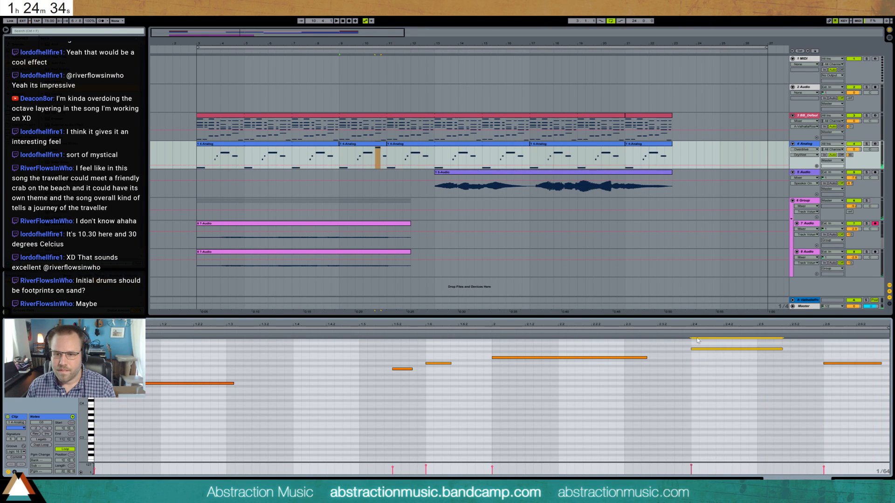
{"action": "key", "text": "space"}
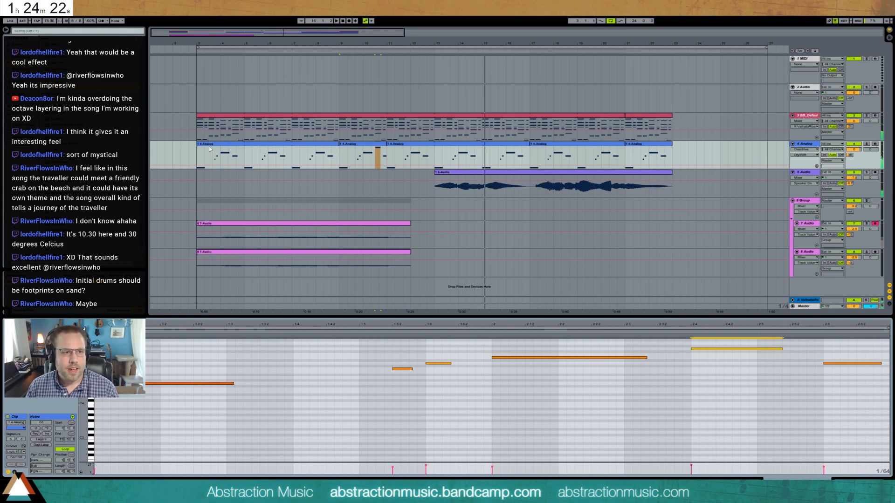
{"action": "key", "text": "ctrl+shift+s"}
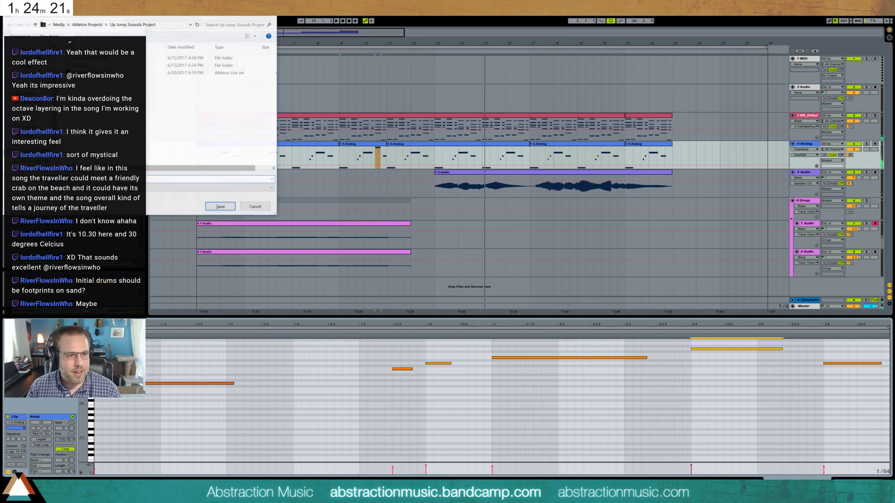
{"action": "left_click", "coordinate": [266, 207]}
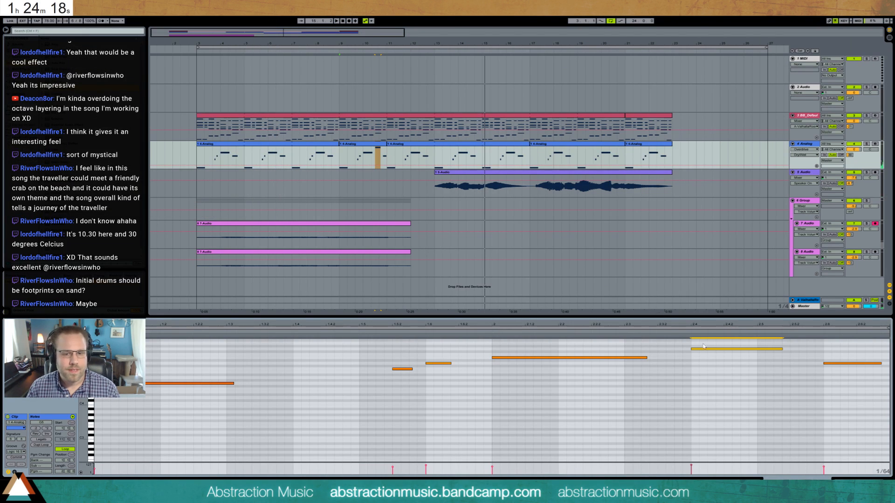
{"action": "key", "text": "shift+Tab"}
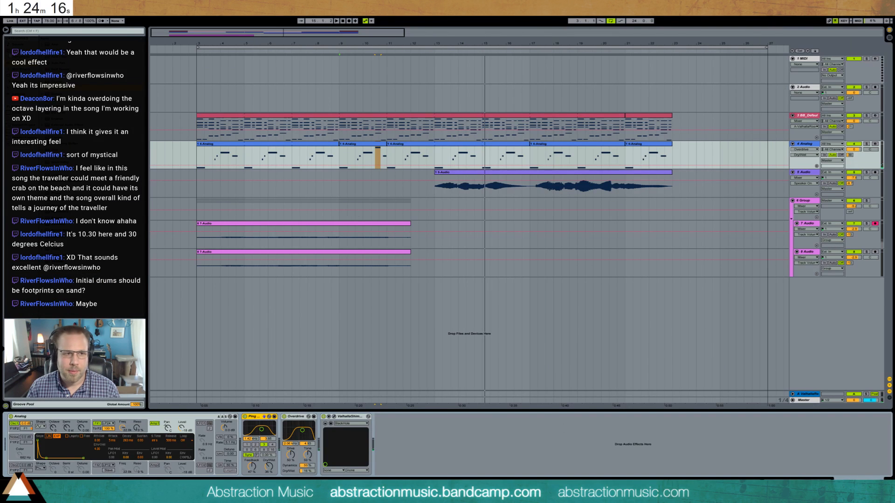
- Search the sample library for "sand" and "footstep" sounds
{"action": "left_click", "coordinate": [32, 31]}
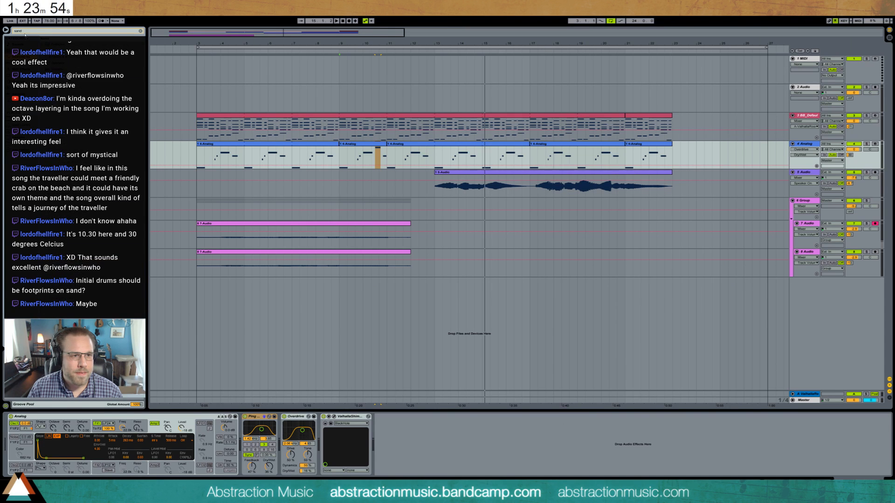
{"action": "left_click_drag", "start_coordinate": [25, 32], "coordinate": [1, 30]}
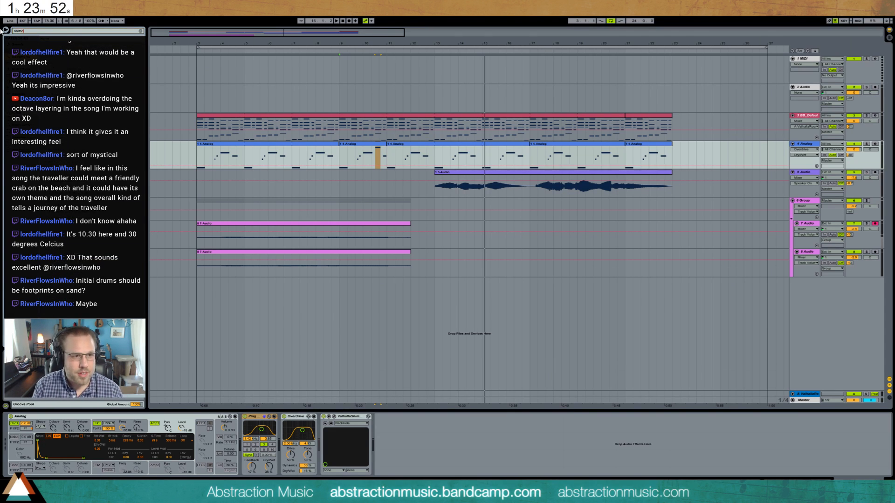
{"action": "key", "text": "Return"}
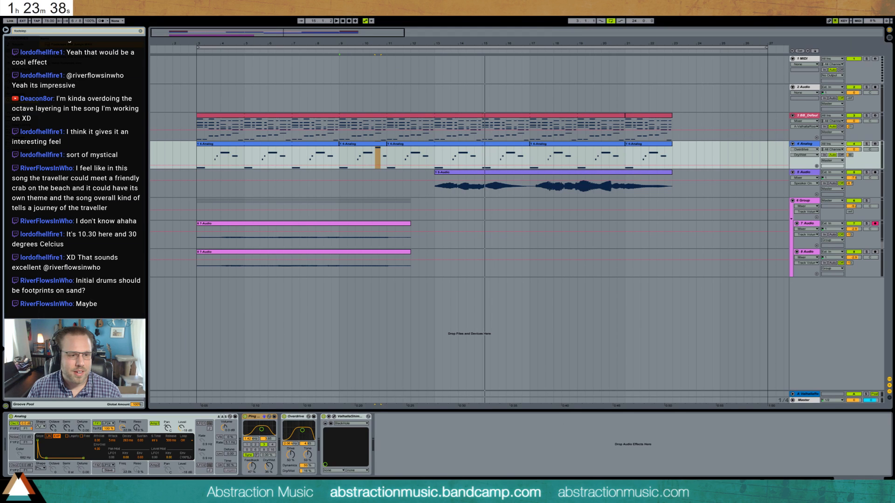
- Place the "Footsteps and Jumps" sample on the 2 Audio track, trim it to one footstep and move it to bar 3
{"action": "left_click_drag", "start_coordinate": [79, 44], "coordinate": [679, 96]}
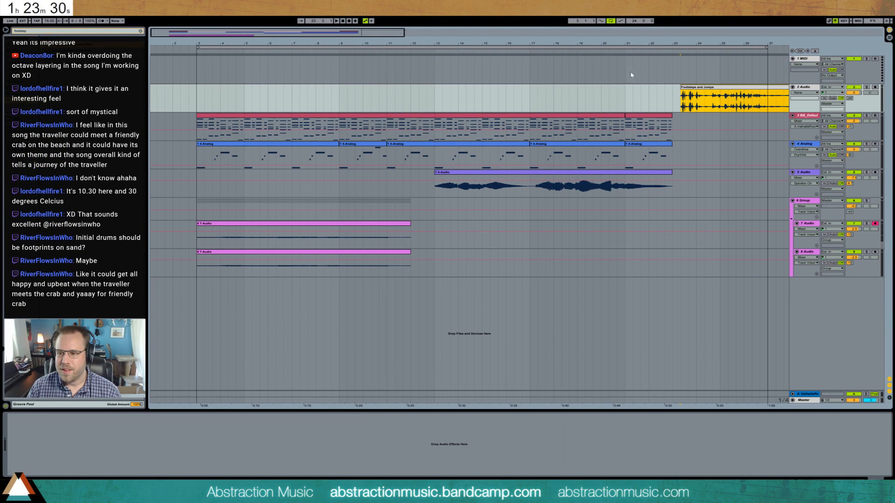
{"action": "left_click_drag", "start_coordinate": [727, 44], "coordinate": [446, 57]}
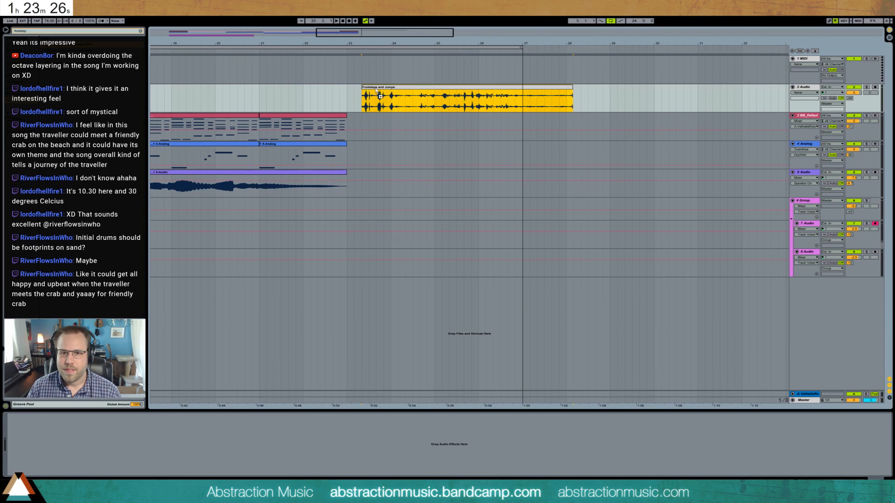
{"action": "left_click_drag", "start_coordinate": [377, 90], "coordinate": [524, 89]}
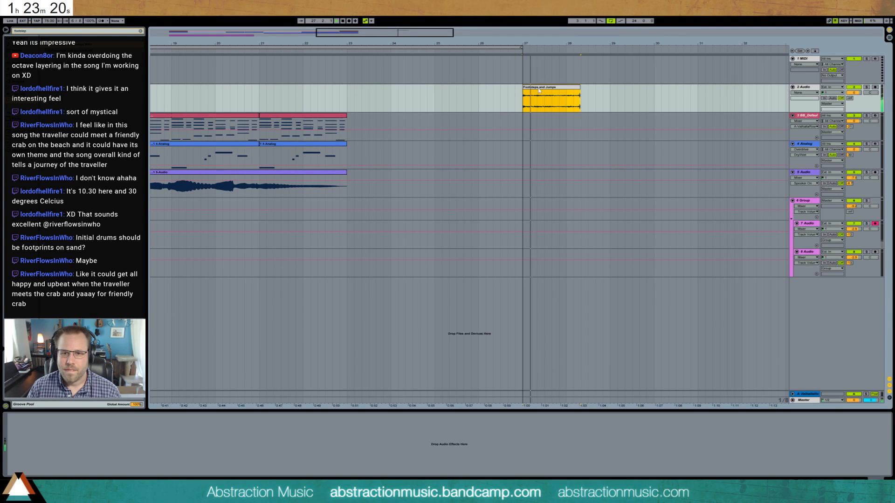
{"action": "left_click_drag", "start_coordinate": [578, 89], "coordinate": [528, 90]}
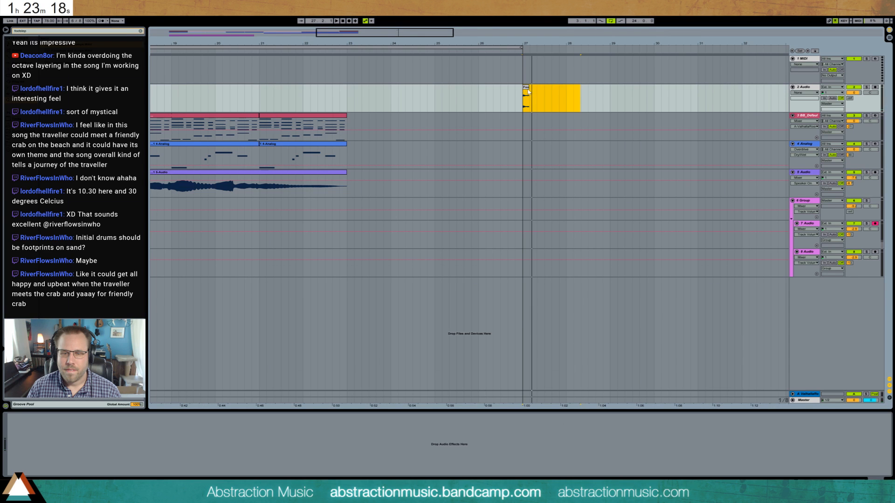
{"action": "mouse_move", "coordinate": [377, 33]}
{"action": "left_mouse_down"}
{"action": "mouse_move", "coordinate": [378, 13]}
{"action": "mouse_move", "coordinate": [299, 13]}
{"action": "left_mouse_up"}
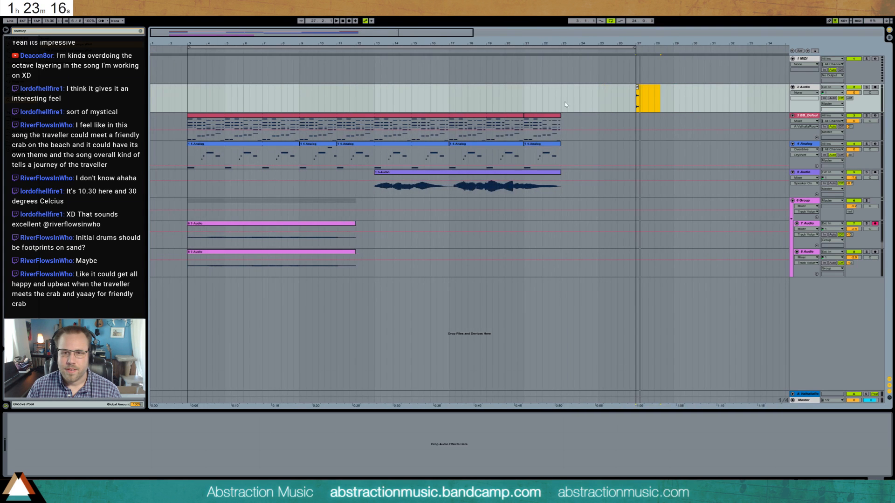
{"action": "left_click", "coordinate": [642, 94]}
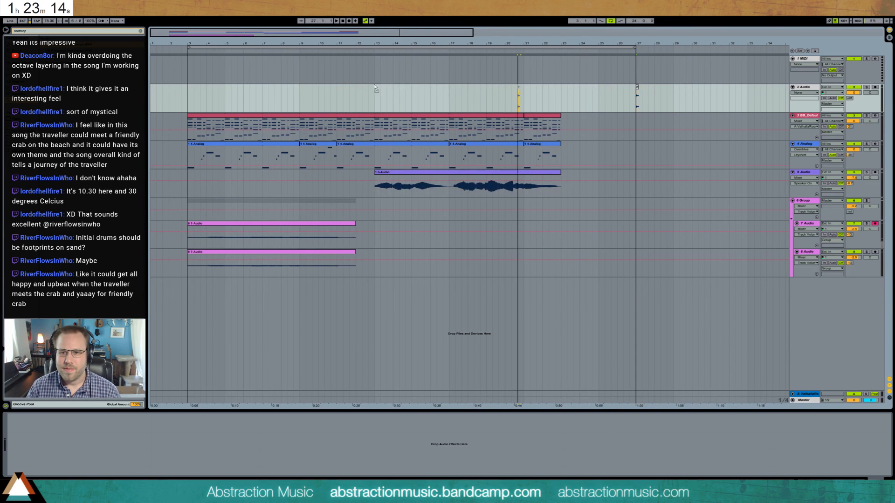
{"action": "left_click_drag", "start_coordinate": [374, 85], "coordinate": [189, 94]}
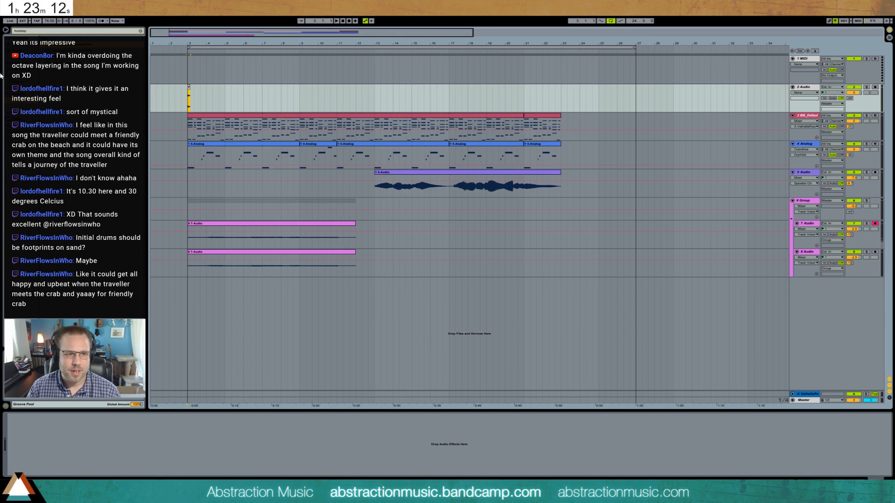
- Clear the sample search and add an Auto Filter set to high-pass on the 2 Audio track
{"action": "left_click", "coordinate": [61, 68]}
{"action": "left_click", "coordinate": [43, 33]}
{"action": "key", "text": "BackSpace"}
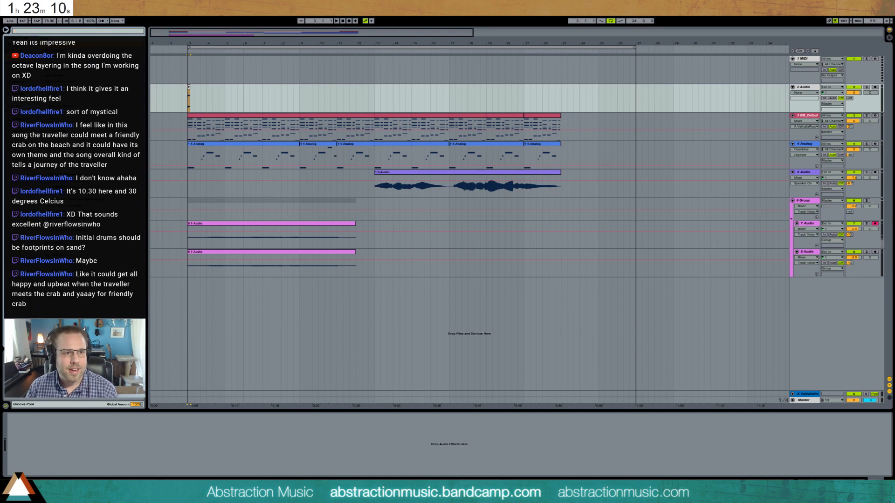
{"action": "key", "text": "Escape"}
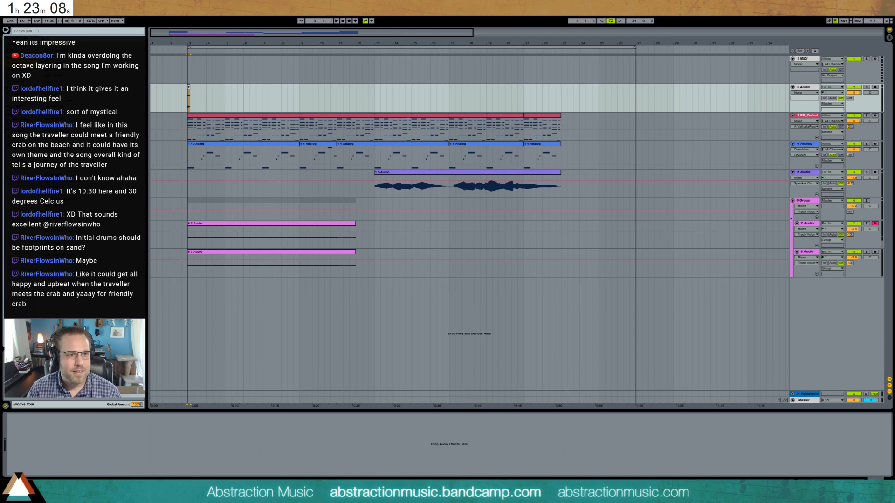
{"action": "left_click_drag", "start_coordinate": [61, 57], "coordinate": [68, 451]}
{"action": "left_click", "coordinate": [37, 460]}
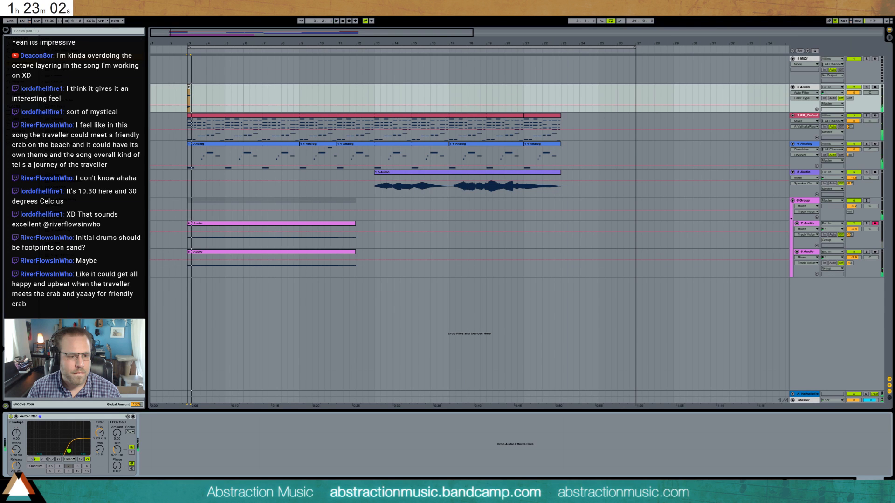
- Fade out the end of the footstep clip and place a copy on the second eighth note of bar 3
{"action": "left_click_drag", "start_coordinate": [186, 32], "coordinate": [201, 84]}
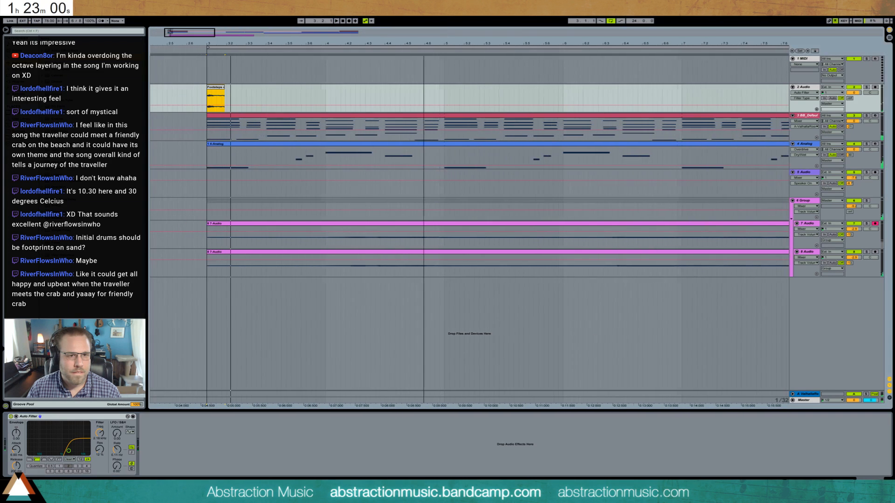
{"action": "left_click", "coordinate": [224, 88]}
{"action": "left_click", "coordinate": [225, 91]}
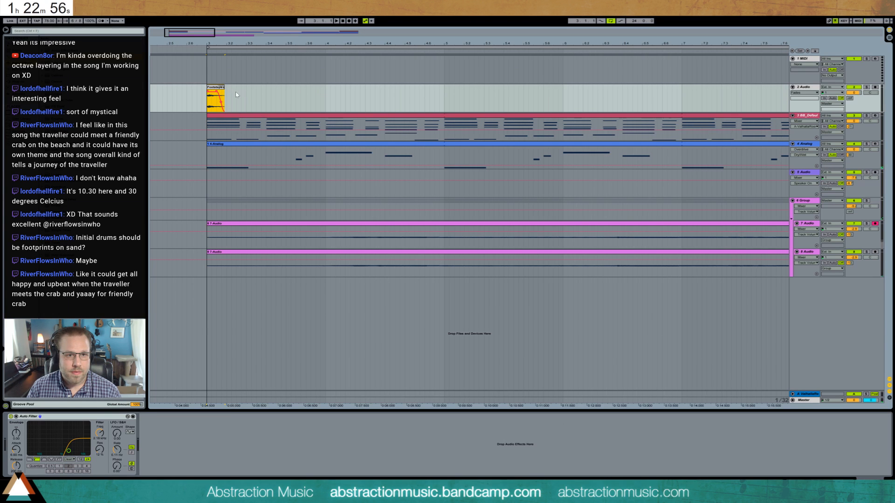
{"action": "left_click_drag", "start_coordinate": [228, 92], "coordinate": [216, 92]}
{"action": "left_click", "coordinate": [208, 95]}
{"action": "key", "text": "space"}
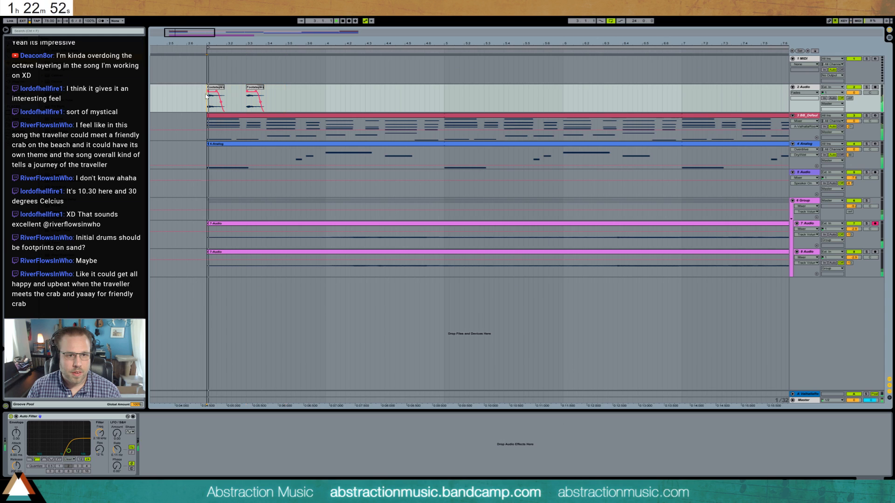
{"action": "key", "text": "space"}
{"action": "left_click_drag", "start_coordinate": [254, 87], "coordinate": [237, 90]}
{"action": "left_click", "coordinate": [247, 97]}
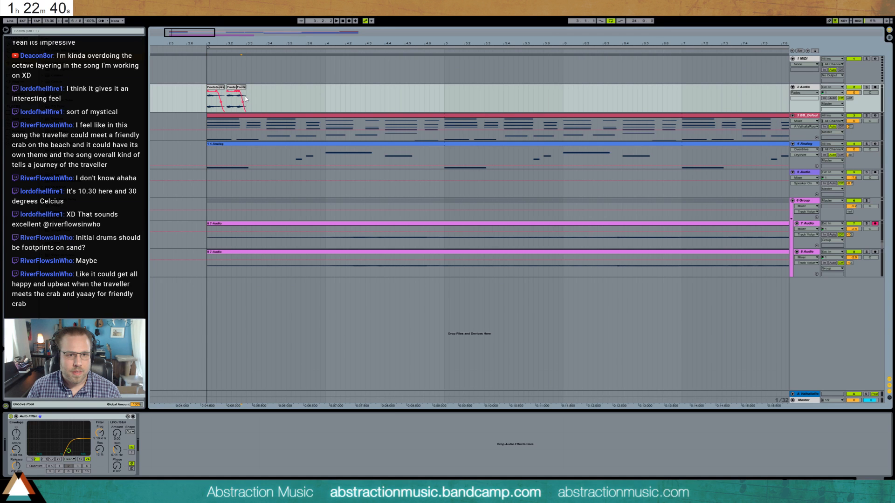
{"action": "key", "text": "ctrl+d"}
{"action": "key", "text": "ctrl+d"}
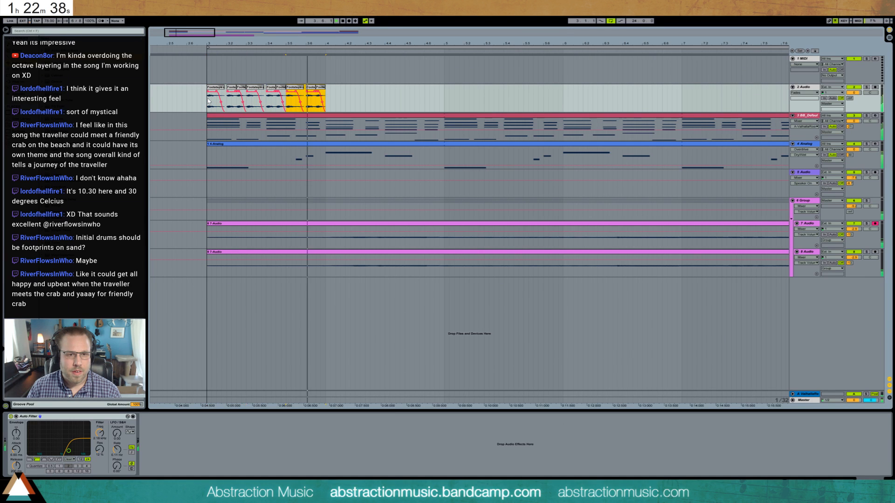
{"action": "left_click", "coordinate": [205, 101]}
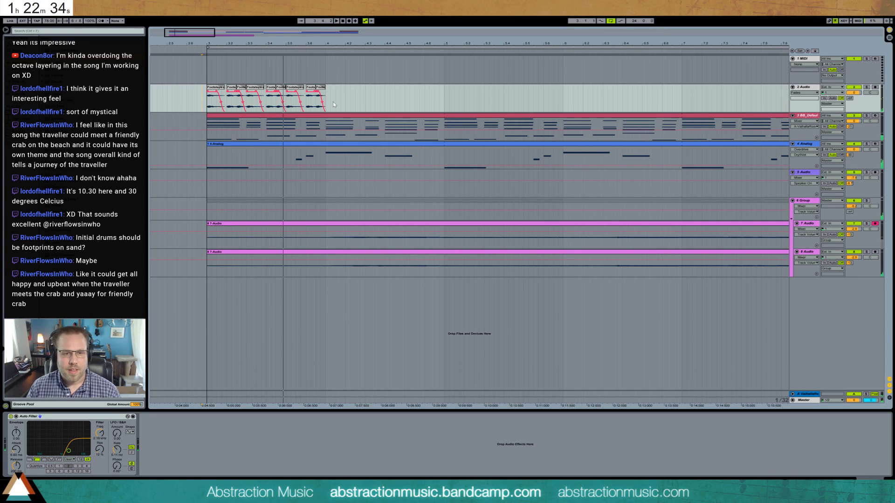
{"action": "key", "text": "ctrl+z"}
{"action": "key", "text": "ctrl+z"}
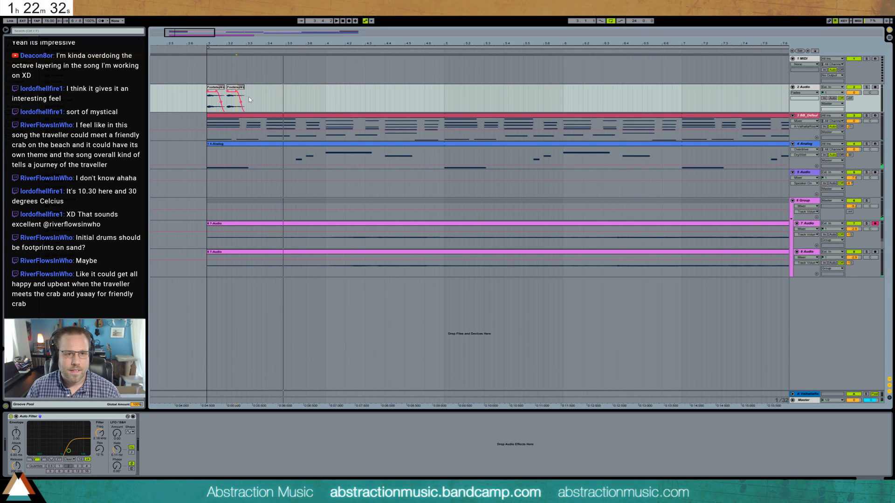
- Duplicate the pair of footsteps to fill bar 3 with six hits, lower the 2 Audio track's volume and play the result
{"action": "left_click_drag", "start_coordinate": [249, 99], "coordinate": [213, 100]}
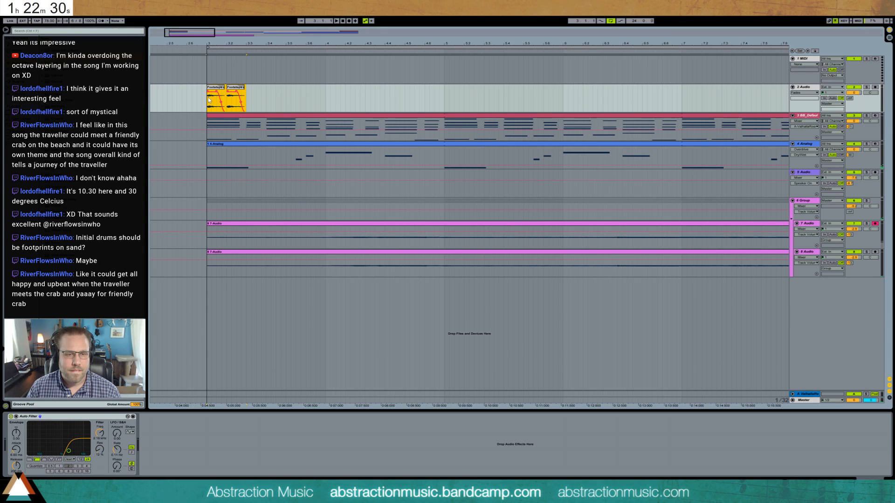
{"action": "key", "text": "ctrl+d"}
{"action": "key", "text": "ctrl+d"}
{"action": "key", "text": "ctrl+d"}
{"action": "key", "text": "ctrl+z"}
{"action": "left_click_drag", "start_coordinate": [854, 93], "coordinate": [854, 107]}
{"action": "key", "text": "space"}
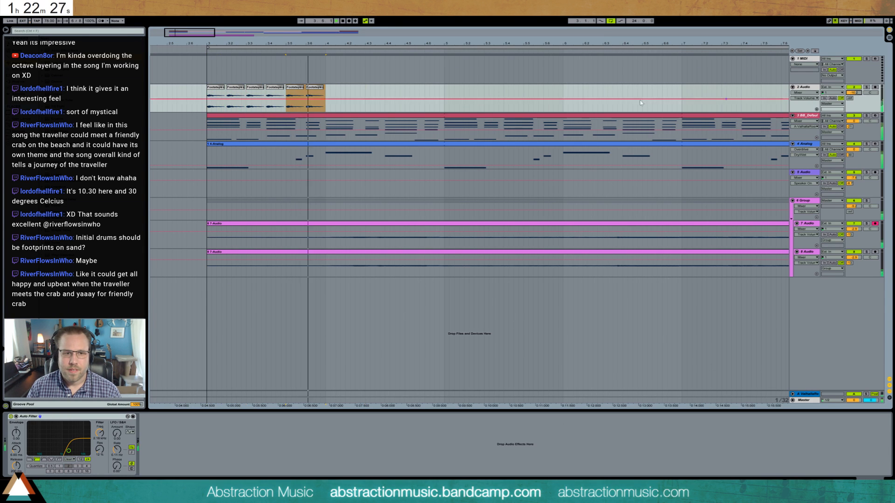
{"action": "left_click", "coordinate": [207, 95]}
{"action": "key", "text": "space"}
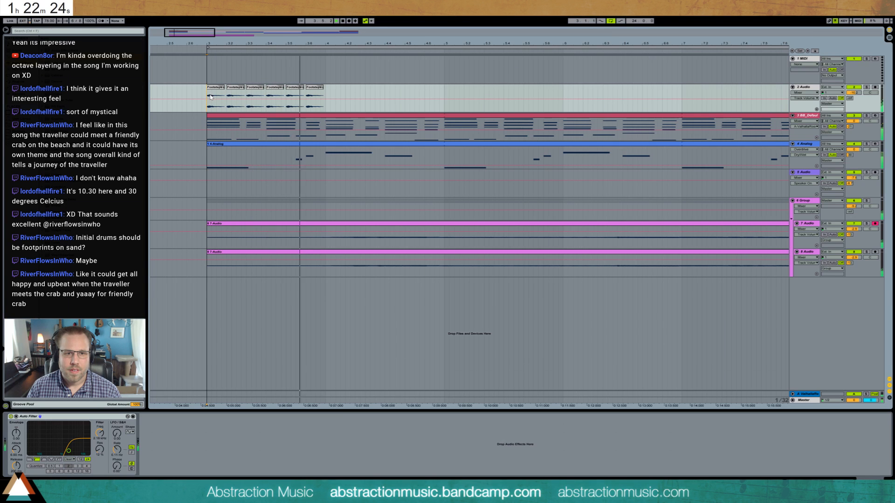
- Delete the second, fourth and sixth footstep clips in bar 3 and play the thinned pattern
{"action": "left_click", "coordinate": [236, 95]}
{"action": "key", "text": "space"}
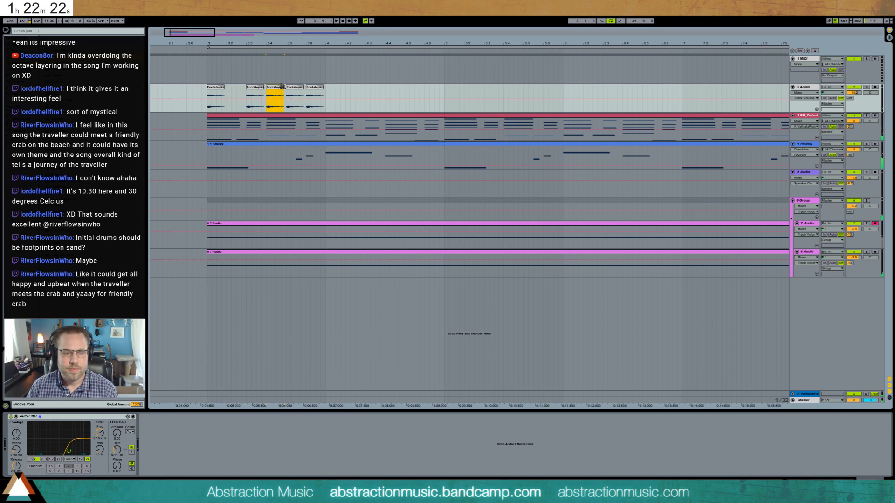
{"action": "key", "text": "Delete"}
{"action": "left_click", "coordinate": [316, 87]}
{"action": "key", "text": "Delete"}
{"action": "left_click", "coordinate": [207, 95]}
{"action": "key", "text": "space"}
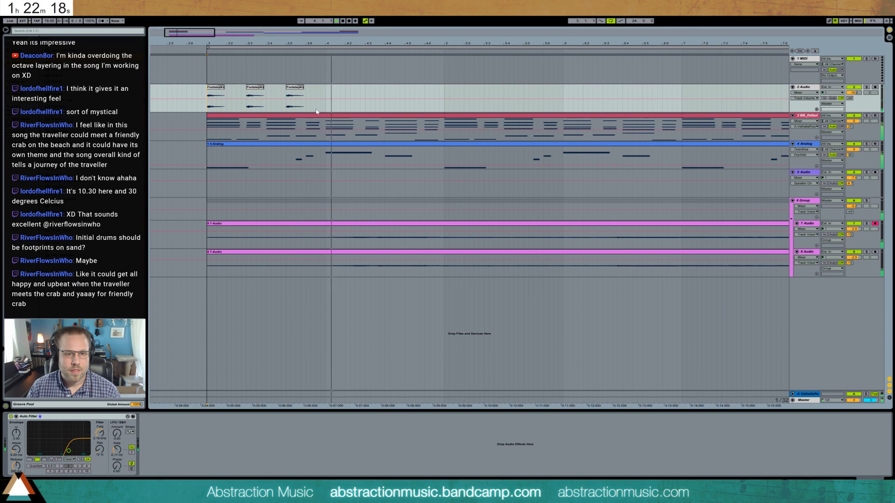
- Rework bar 3 so only two footsteps remain, on the first and fourth eighth notes
{"action": "key", "text": "space"}
{"action": "left_click_drag", "start_coordinate": [255, 88], "coordinate": [313, 94]}
{"action": "left_click", "coordinate": [295, 88]}
{"action": "key", "text": "Delete"}
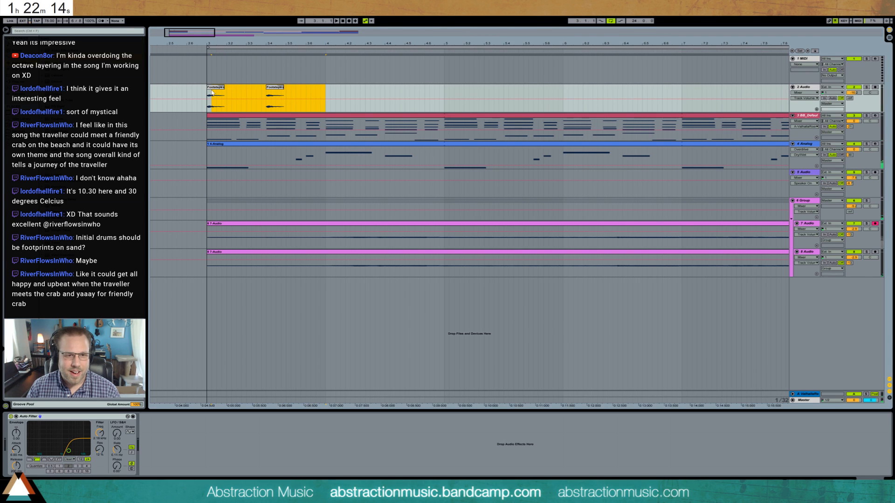
- Duplicate the two-footstep bar three times so it fills bars 3 to 6, and play it
{"action": "key", "text": "ctrl+d"}
{"action": "key", "text": "ctrl+d"}
{"action": "key", "text": "ctrl+d"}
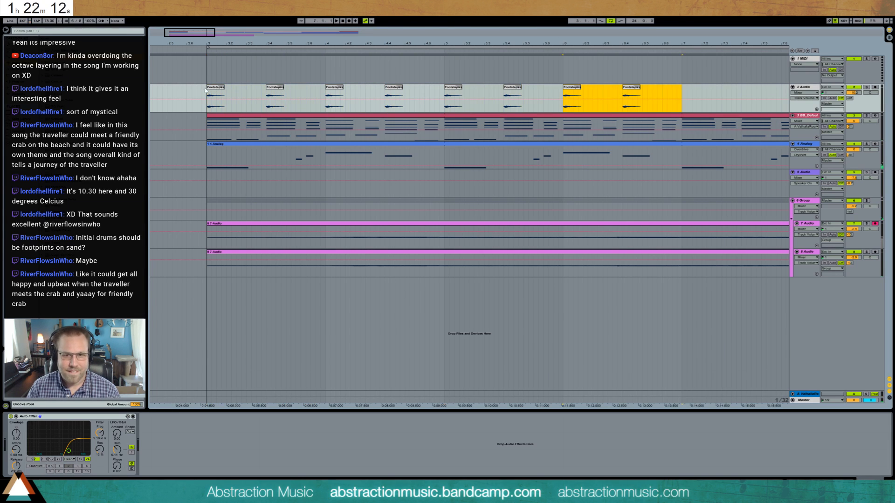
{"action": "key", "text": "space"}
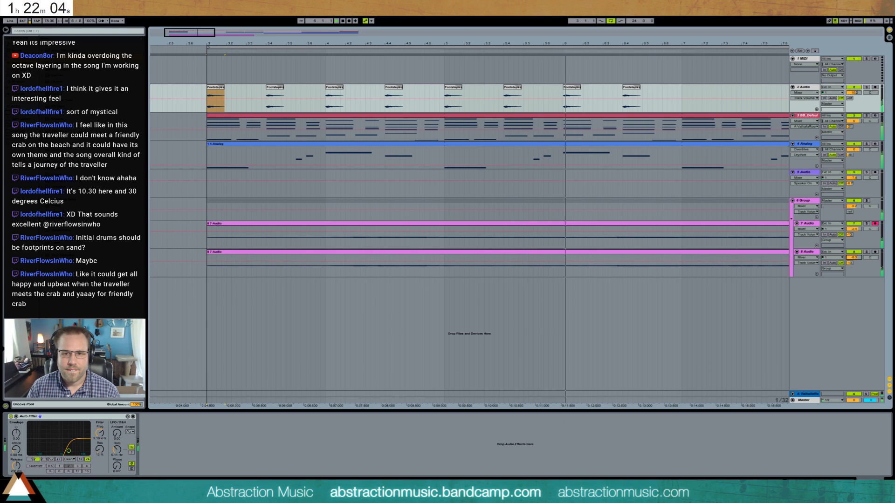
- Repeat the four-bar footstep pattern on the 2 Audio track until it reaches bar 23
{"action": "left_click_drag", "start_coordinate": [684, 95], "coordinate": [208, 96]}
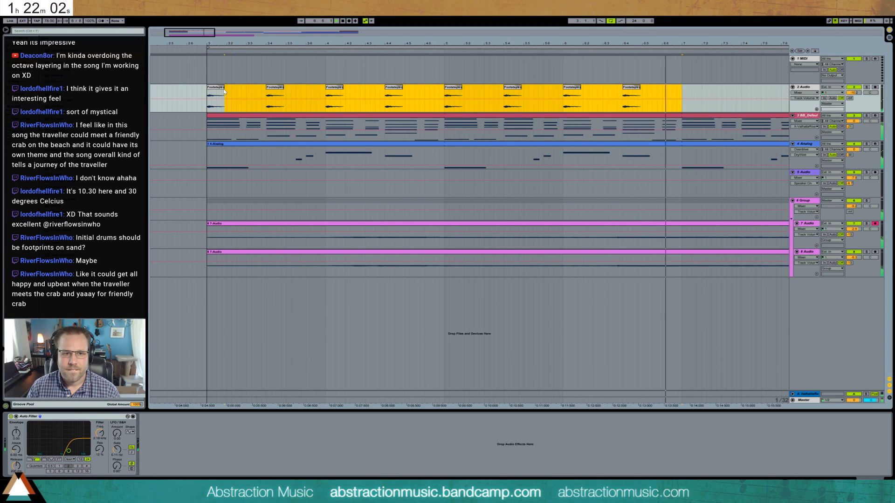
{"action": "key", "text": "ctrl+d"}
{"action": "left_click_drag", "start_coordinate": [223, 44], "coordinate": [373, 17]}
{"action": "key", "text": "ctrl+d"}
{"action": "key", "text": "ctrl+d"}
{"action": "key", "text": "ctrl+d"}
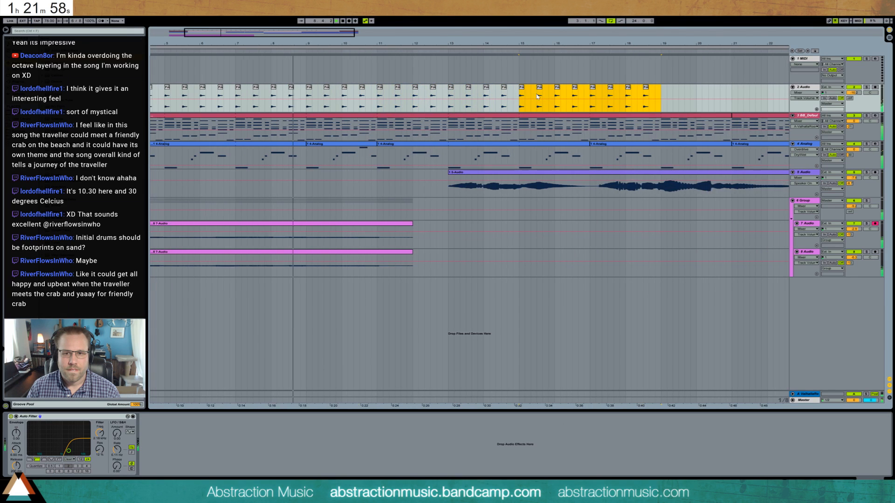
{"action": "left_click_drag", "start_coordinate": [392, 53], "coordinate": [304, 33]}
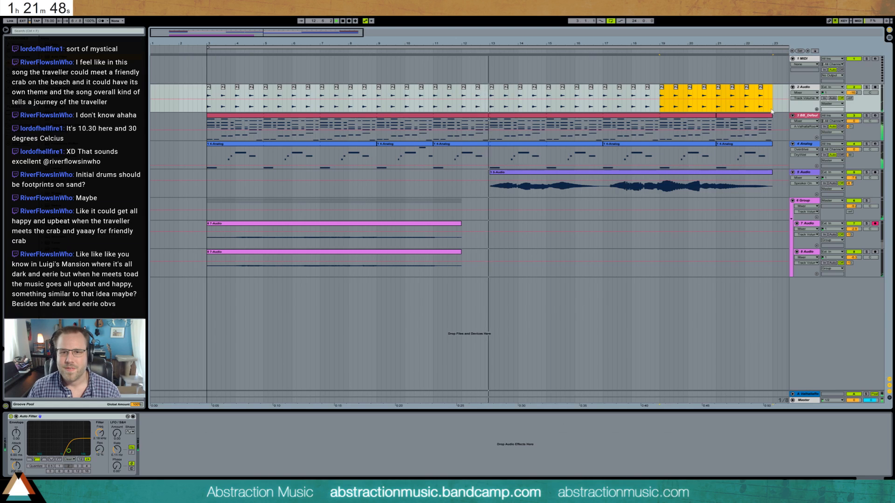
{"action": "left_click", "coordinate": [805, 88]}
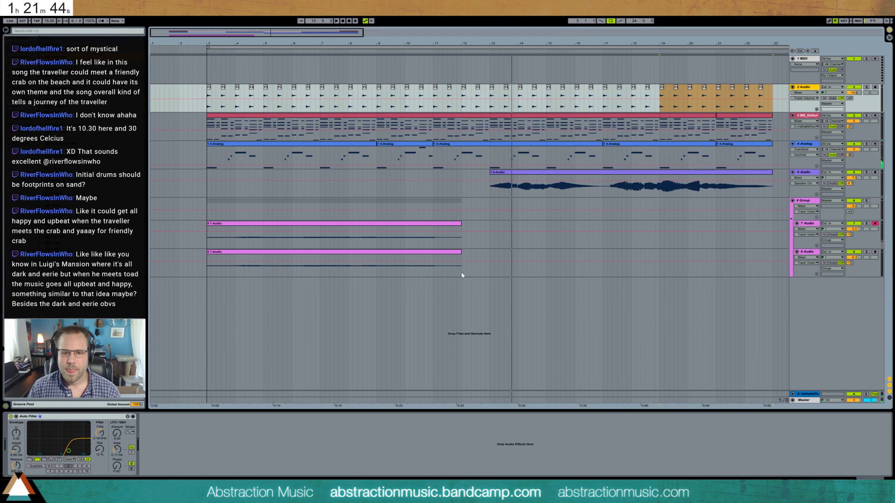
- Move the 5 Audio clip to start at bar 5 and both grouped 7-Audio clips to start at bar 13, checking by playback
{"action": "left_click_drag", "start_coordinate": [461, 275], "coordinate": [207, 233]}
{"action": "key", "text": "space"}
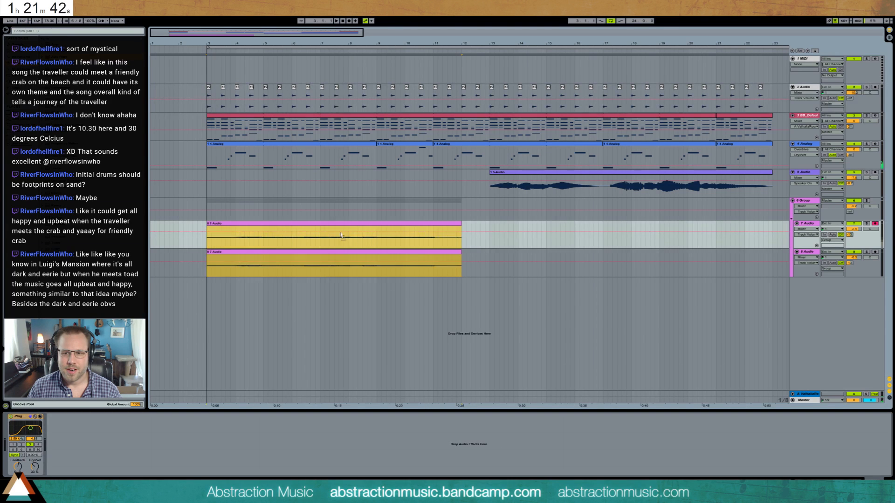
{"action": "left_click_drag", "start_coordinate": [341, 235], "coordinate": [651, 236]}
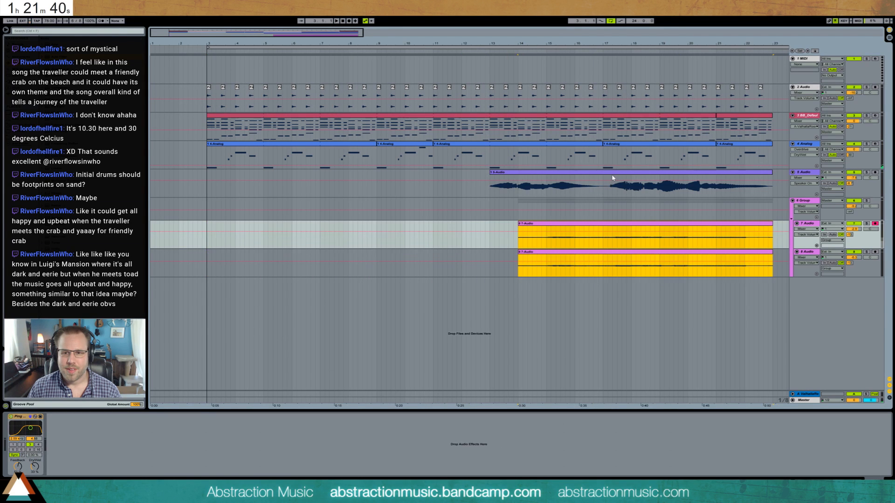
{"action": "left_click_drag", "start_coordinate": [612, 178], "coordinate": [387, 183]}
{"action": "left_click_drag", "start_coordinate": [517, 244], "coordinate": [772, 268]}
{"action": "left_click_drag", "start_coordinate": [732, 228], "coordinate": [698, 229]}
{"action": "key", "text": "space"}
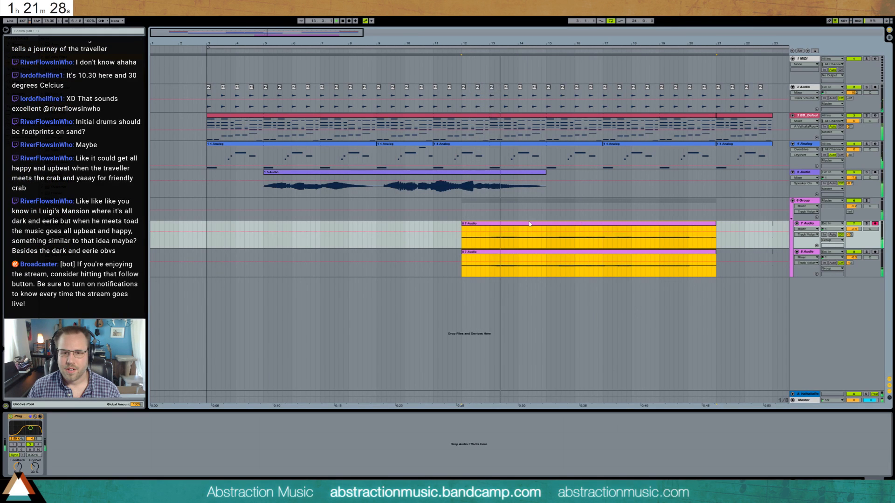
{"action": "left_click", "coordinate": [554, 226]}
{"action": "left_click_drag", "start_coordinate": [555, 226], "coordinate": [564, 227]}
{"action": "key", "text": "space"}
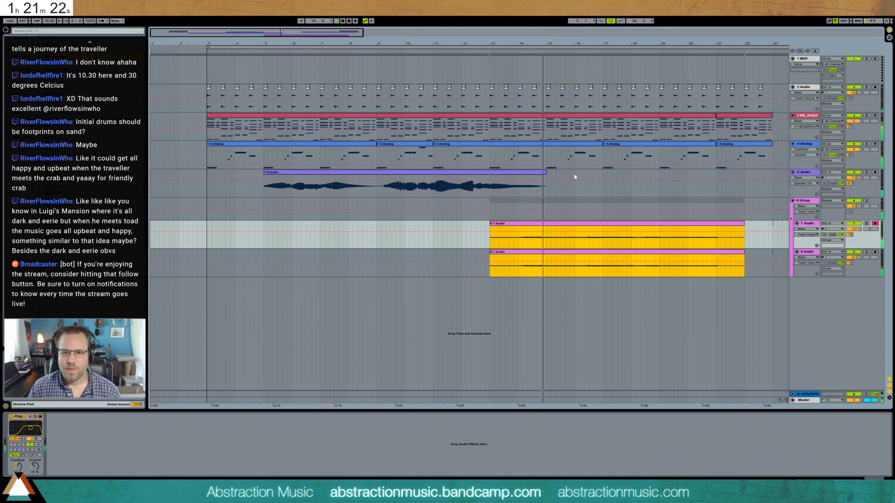
- Copy the Analog clip spanning bars 9 to 11 to bar 19 on the same track
{"action": "left_click", "coordinate": [413, 152]}
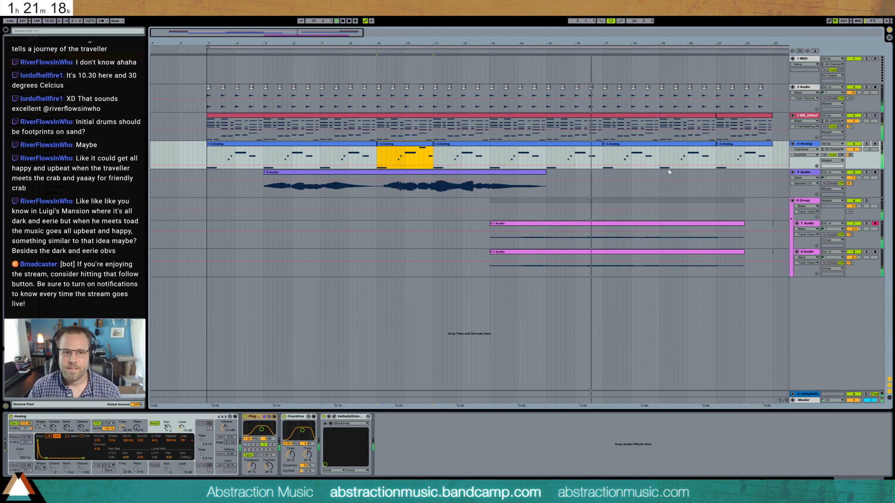
{"action": "key", "text": "ctrl+c"}
{"action": "left_click", "coordinate": [660, 155]}
{"action": "key", "text": "ctrl+v"}
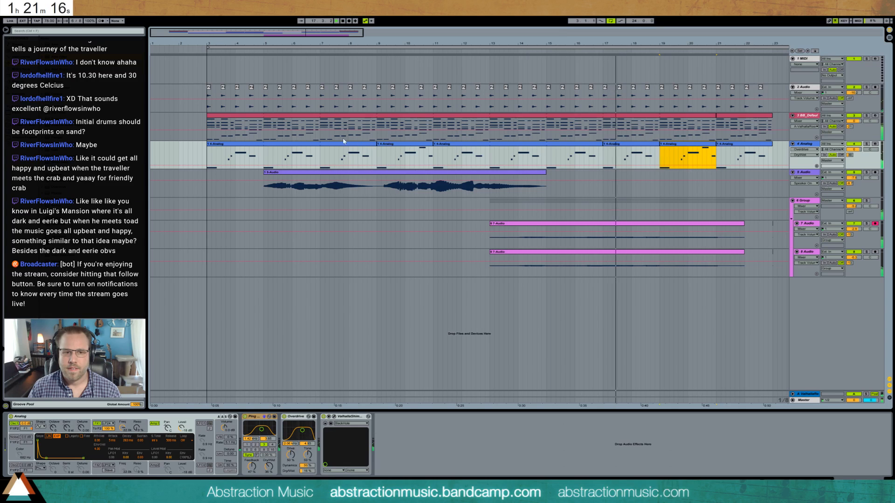
- Move the Analog clips between bars 3 and 17 two bars later and extend the first one back to bar 3
{"action": "left_click", "coordinate": [405, 144]}
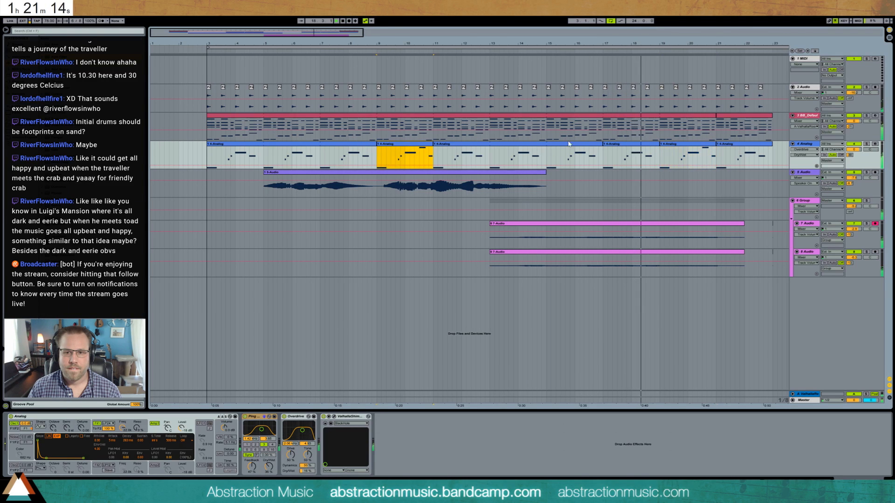
{"action": "left_click", "coordinate": [513, 144]}
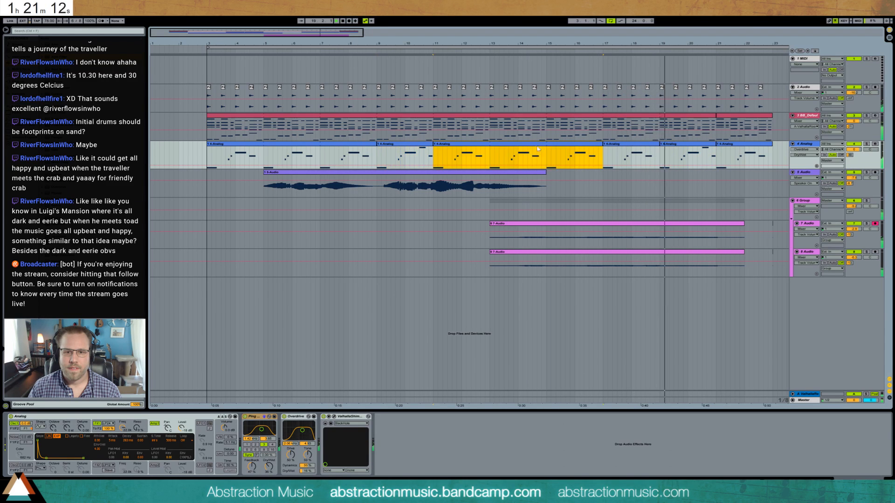
{"action": "left_click", "coordinate": [308, 145], "text": "shift"}
{"action": "left_click_drag", "start_coordinate": [307, 145], "coordinate": [353, 143]}
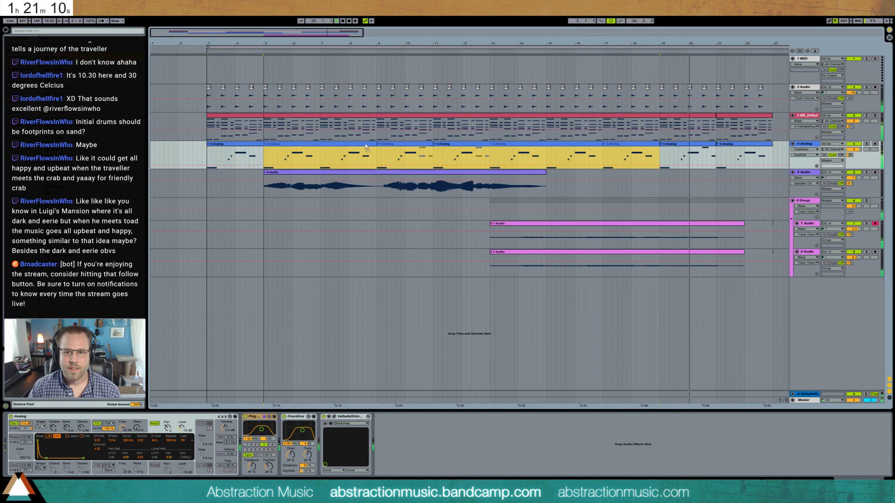
{"action": "left_click", "coordinate": [272, 149]}
{"action": "left_click_drag", "start_coordinate": [265, 144], "coordinate": [208, 144]}
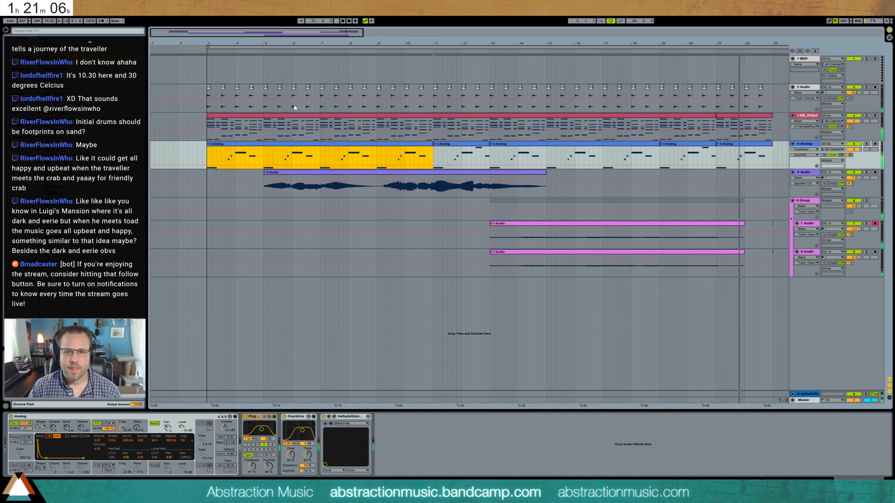
- Add a MIDI track with a Drum Rack below 2 Audio, search for ride, and load the CYCdh_Kurz02-Ride01 sample onto a pad
{"action": "left_click", "coordinate": [804, 92]}
{"action": "key", "text": "ctrl+shift+t"}
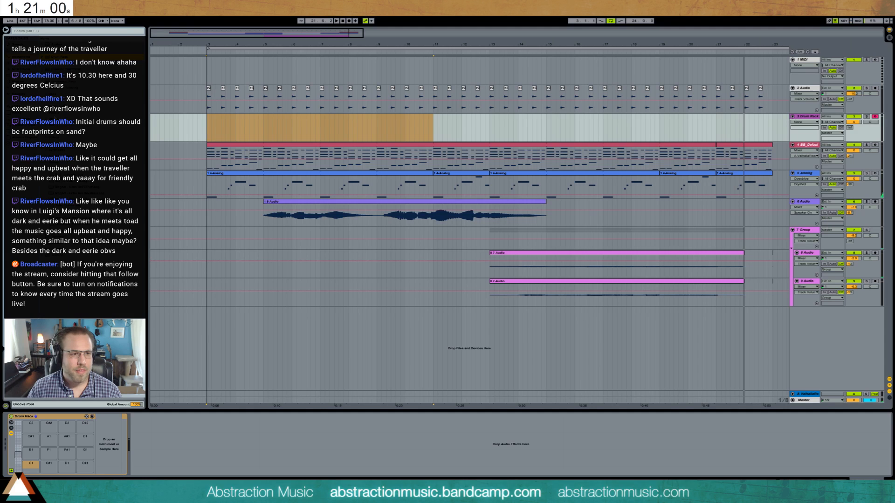
{"action": "left_click", "coordinate": [27, 31]}
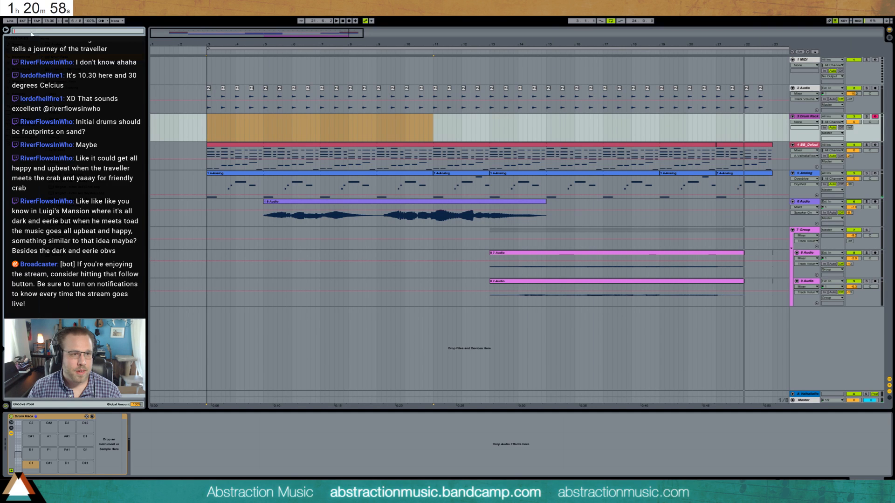
{"action": "type", "text": "ride"}
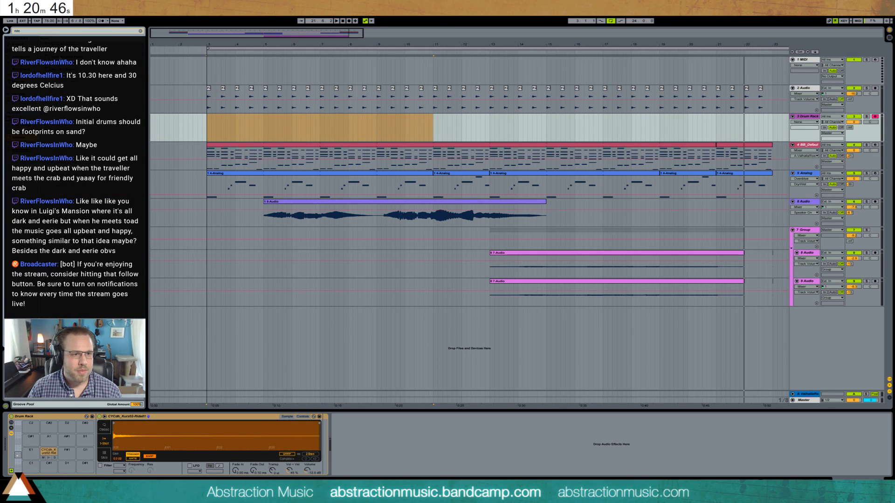
- Clear the sample search and load ghost snare, snare stick, kick_OH_F_4 and closed hi-hat samples onto the adjoining Drum Rack pads
{"action": "left_click_drag", "start_coordinate": [19, 31], "coordinate": [1, 32]}
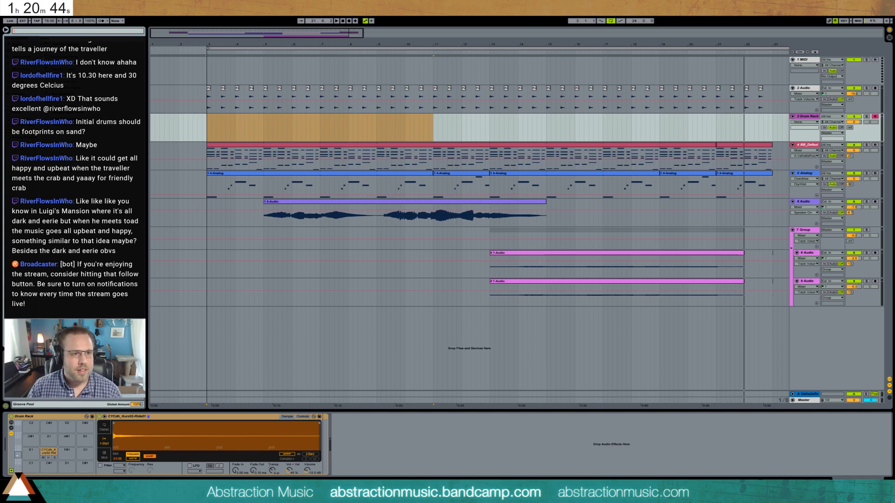
{"action": "key", "text": "Escape"}
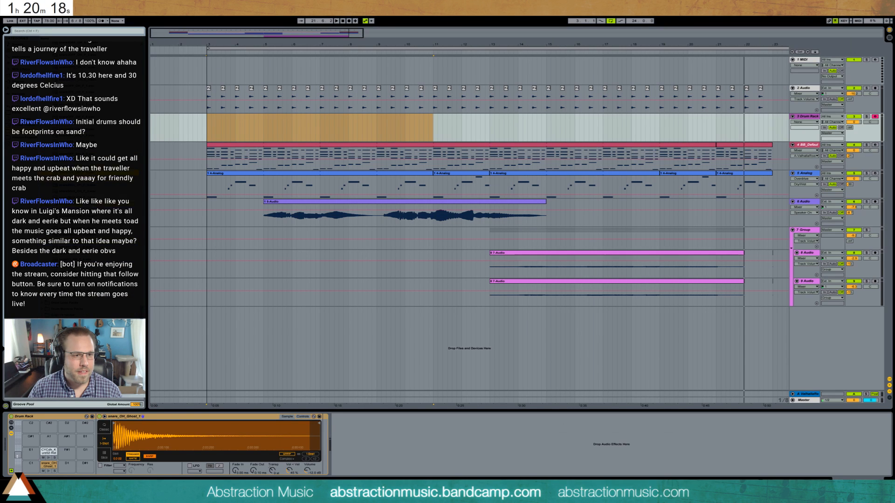
{"action": "left_click_drag", "start_coordinate": [75, 181], "coordinate": [71, 468]}
{"action": "left_click", "coordinate": [67, 465]}
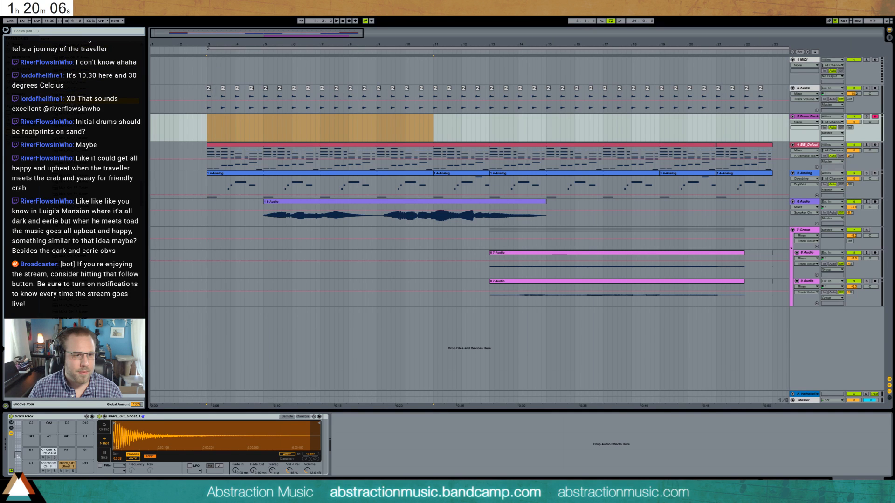
{"action": "left_click_drag", "start_coordinate": [28, 475], "coordinate": [30, 467]}
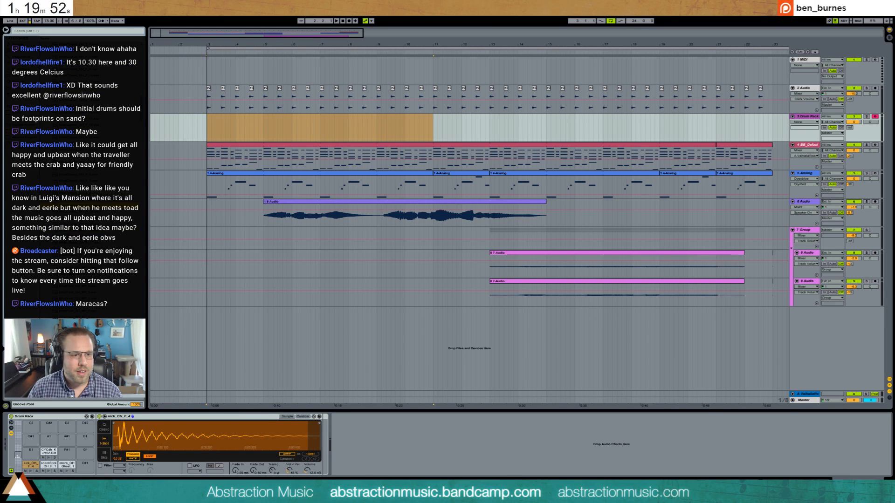
- Create a MIDI clip over bars 3 and 4 of the Drum Rack track and enter a ride note on its first beat
{"action": "left_click", "coordinate": [205, 129]}
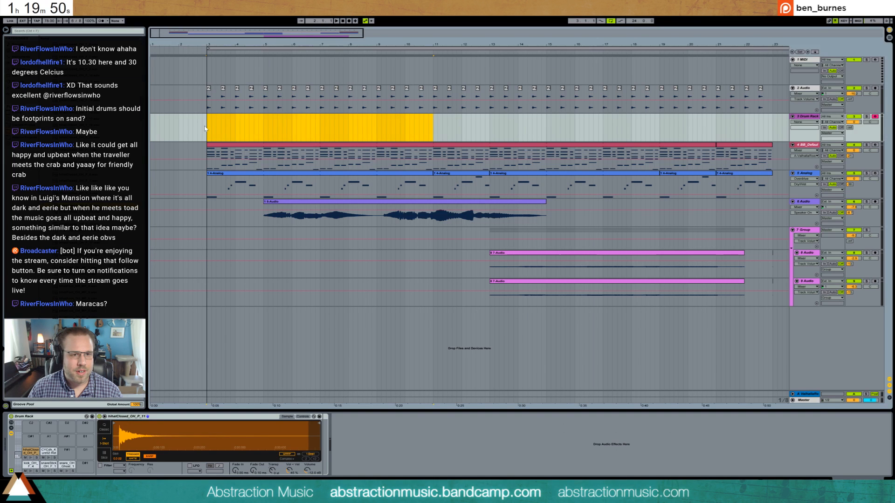
{"action": "double_click", "coordinate": [254, 120]}
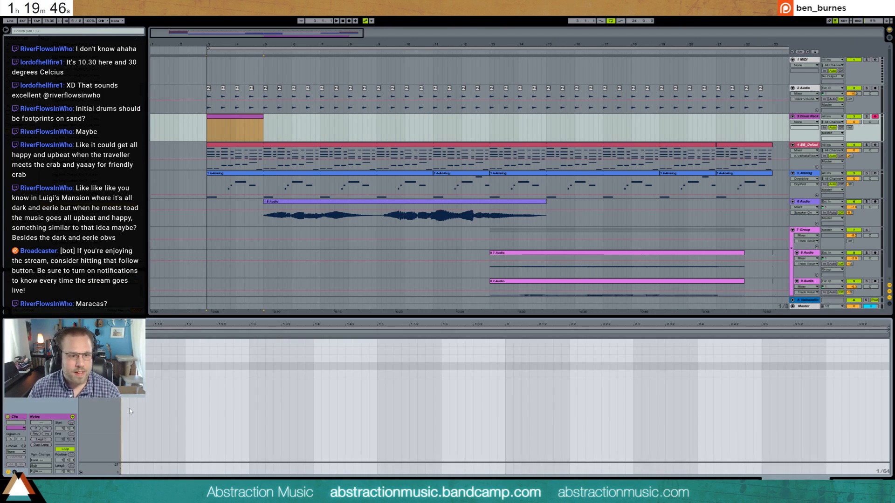
{"action": "double_click", "coordinate": [125, 344]}
{"action": "left_click_drag", "start_coordinate": [128, 344], "coordinate": [250, 347]}
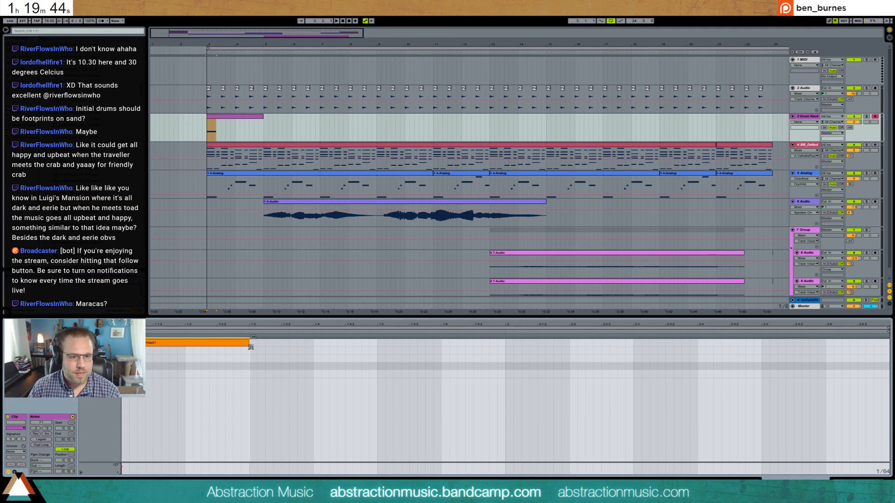
- Duplicate the ride note to beat 1.4, lengthen both notes to half a bar, and make the second one softer
{"action": "key", "text": "ctrl+d"}
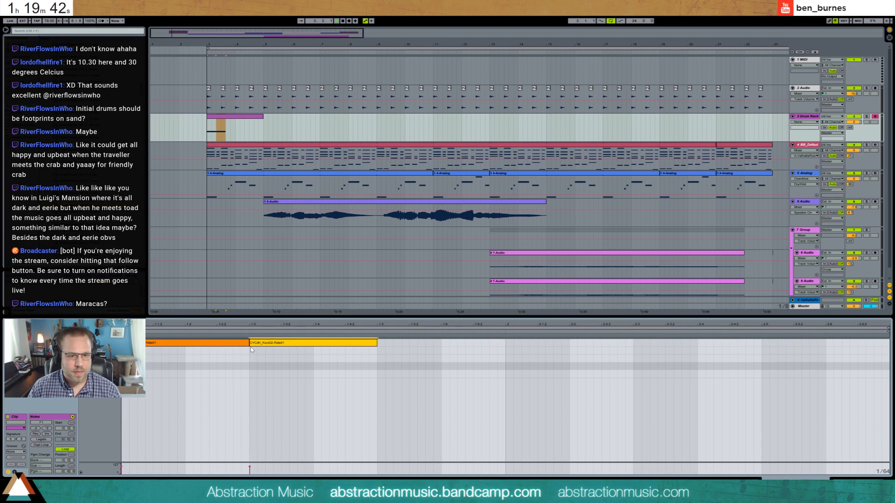
{"action": "left_click_drag", "start_coordinate": [251, 345], "coordinate": [319, 345]}
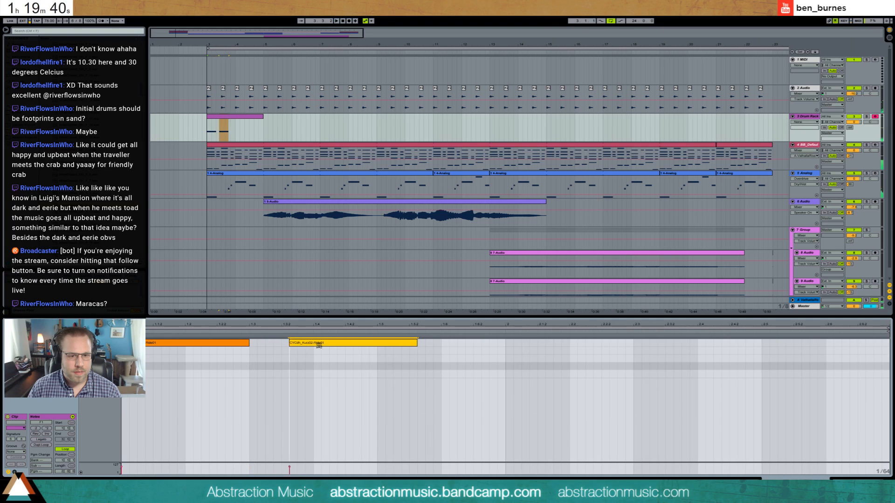
{"action": "left_click_drag", "start_coordinate": [249, 343], "coordinate": [310, 347]}
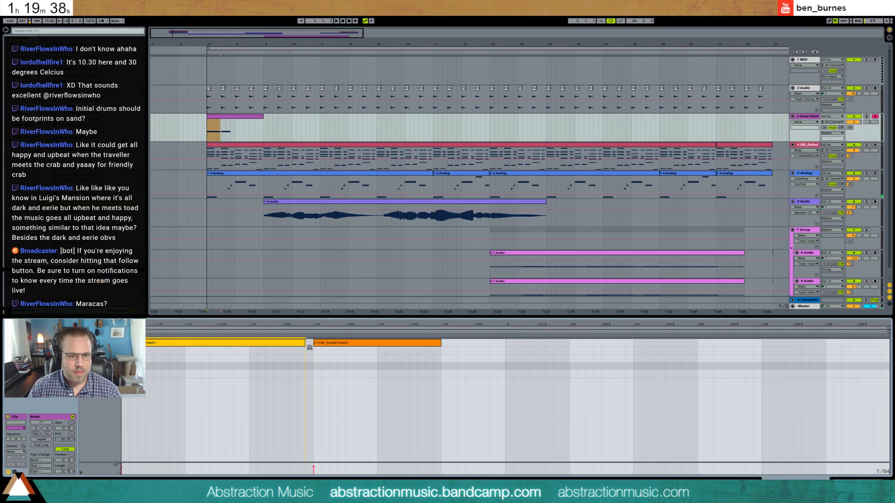
{"action": "left_click", "coordinate": [328, 342]}
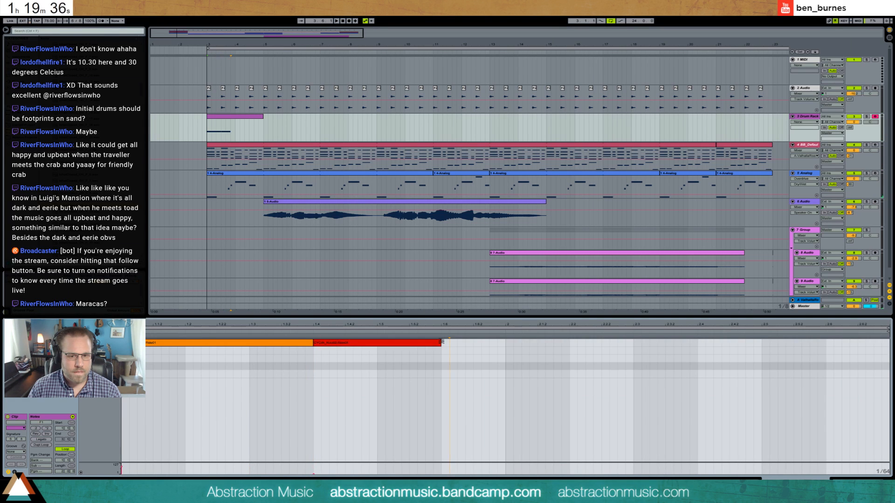
{"action": "left_click_drag", "start_coordinate": [441, 344], "coordinate": [512, 349]}
- Duplicate the pair of ride notes into the clip's second bar and play the pattern
{"action": "left_click_drag", "start_coordinate": [210, 321], "coordinate": [197, 321]}
{"action": "key", "text": "ctrl+d"}
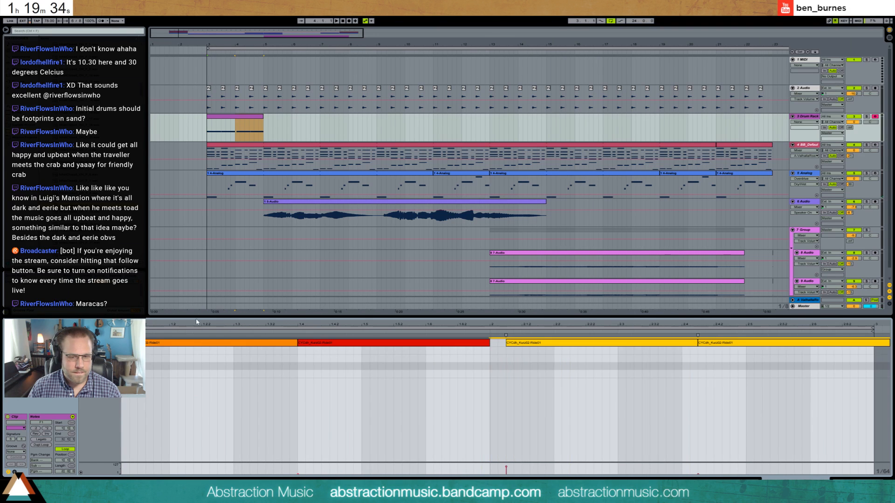
{"action": "key", "text": "space"}
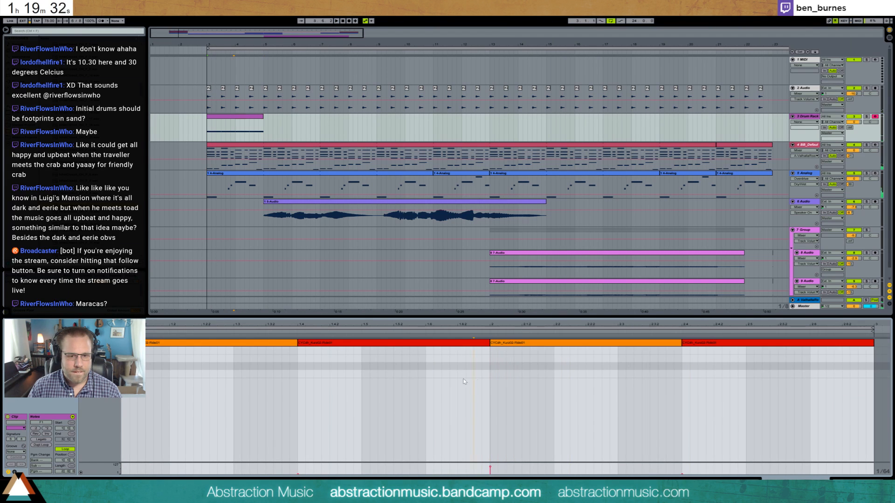
- Raise the velocity of the two softer ride notes on the fourth beat of each bar
{"action": "left_click", "coordinate": [474, 352]}
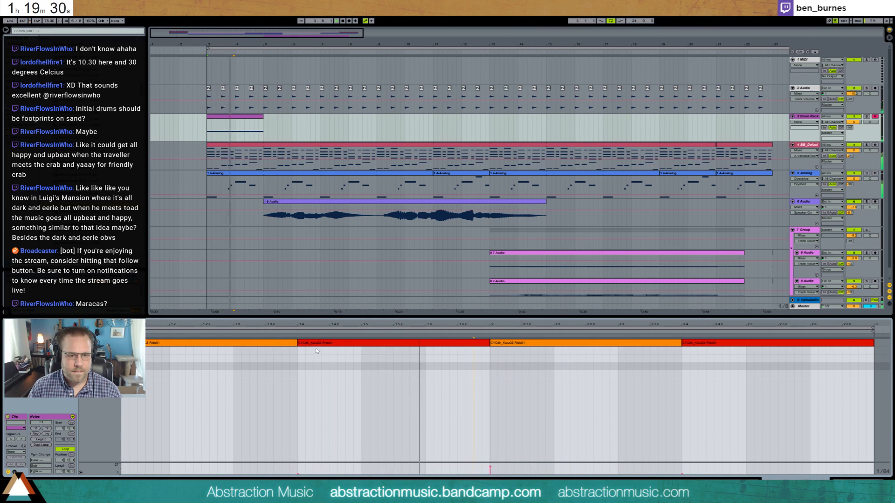
{"action": "left_click_drag", "start_coordinate": [349, 344], "coordinate": [349, 329]}
{"action": "left_click_drag", "start_coordinate": [681, 344], "coordinate": [681, 327]}
- Replace the ride pad's sample with ride1_OH_FF_1, move its start point to about mid-waveform, and show the closed hi-hat pad
{"action": "key", "text": "shift+Tab"}
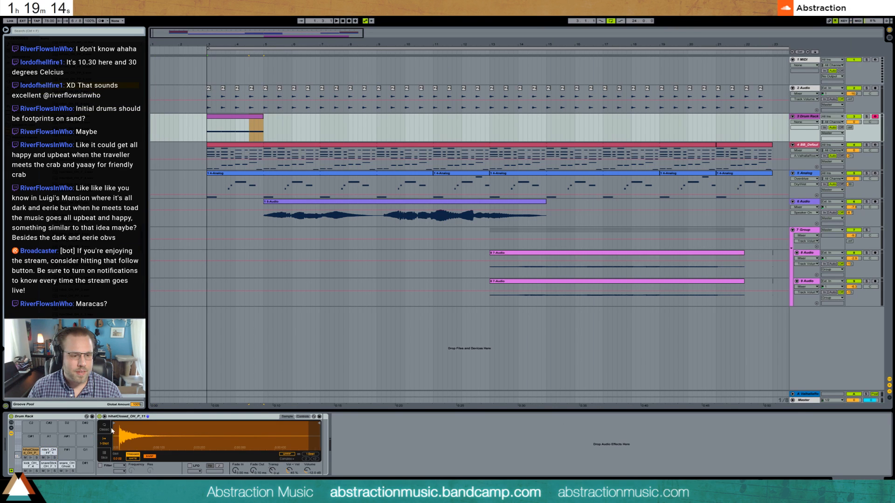
{"action": "left_click", "coordinate": [51, 452]}
{"action": "mouse_move", "coordinate": [124, 433]}
{"action": "left_mouse_down"}
{"action": "mouse_move", "coordinate": [124, 471]}
{"action": "mouse_move", "coordinate": [124, 431]}
{"action": "mouse_move", "coordinate": [126, 469]}
{"action": "mouse_move", "coordinate": [138, 437]}
{"action": "mouse_move", "coordinate": [230, 440]}
{"action": "left_mouse_up"}
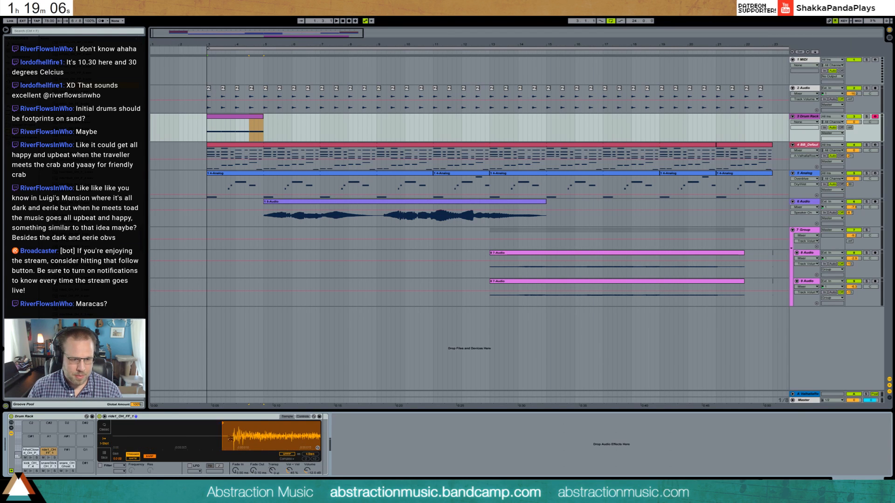
{"action": "left_click", "coordinate": [27, 452]}
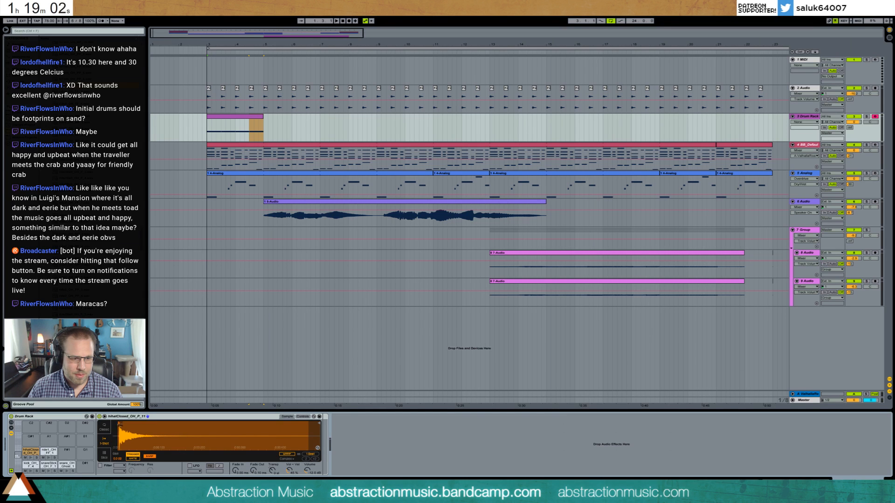
- Enter a closed hi-hat note on beat 1.2 of the drum clip and duplicate it four times to beat 1.6
{"action": "double_click", "coordinate": [235, 124]}
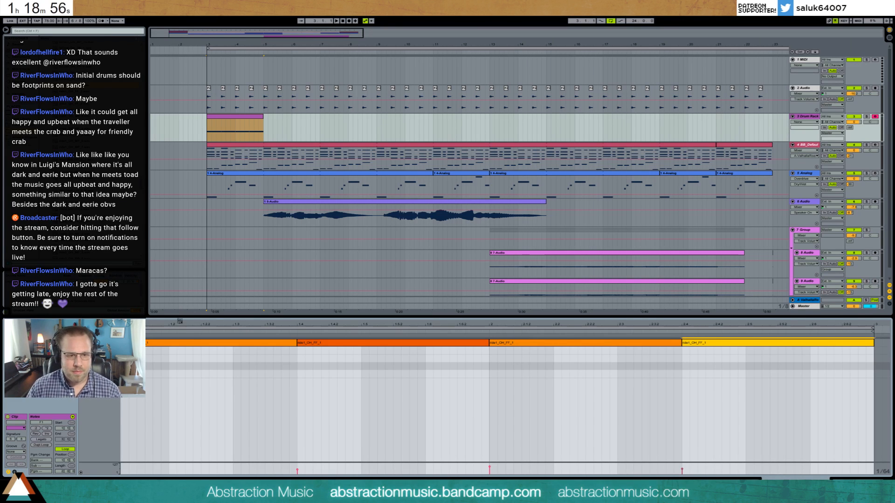
{"action": "left_click_drag", "start_coordinate": [180, 322], "coordinate": [194, 316]}
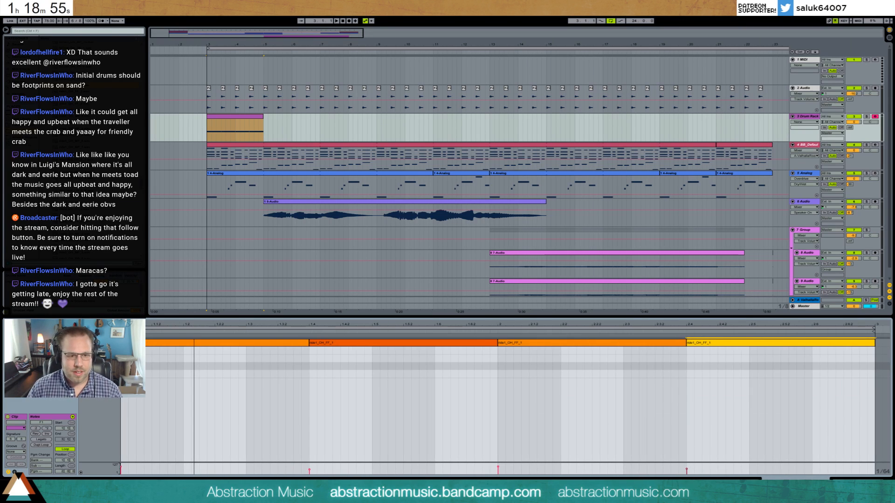
{"action": "double_click", "coordinate": [185, 350]}
{"action": "left_click_drag", "start_coordinate": [226, 340], "coordinate": [238, 336]}
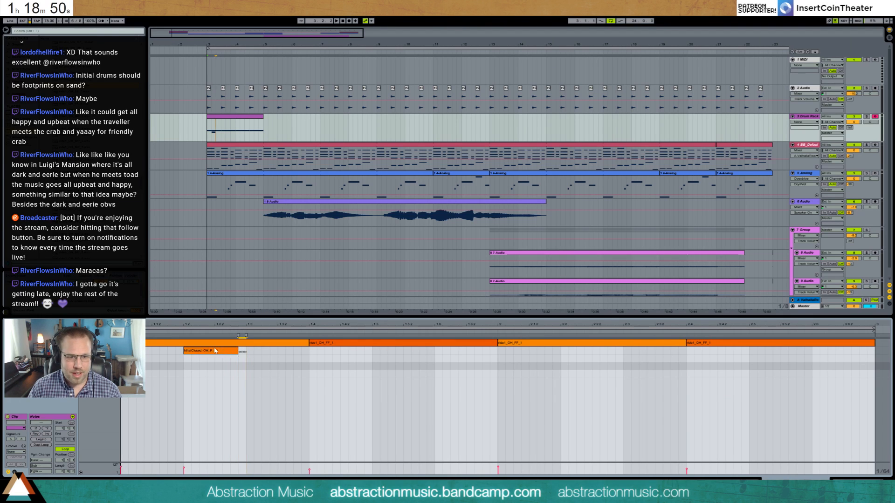
{"action": "key", "text": "ctrl+d"}
{"action": "key", "text": "ctrl+d"}
{"action": "key", "text": "ctrl+d"}
{"action": "key", "text": "ctrl+d"}
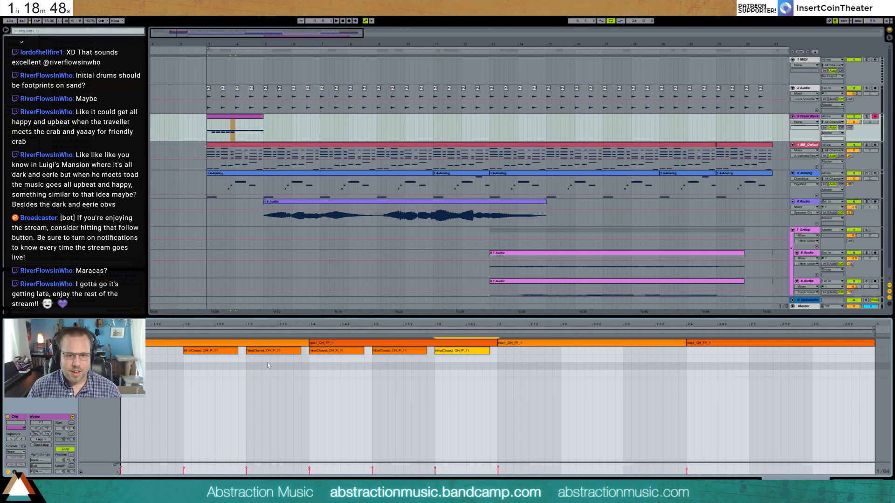
- Lower the velocity of the second, fourth and fifth closed hi-hat notes and play the clip
{"action": "left_click", "coordinate": [273, 352]}
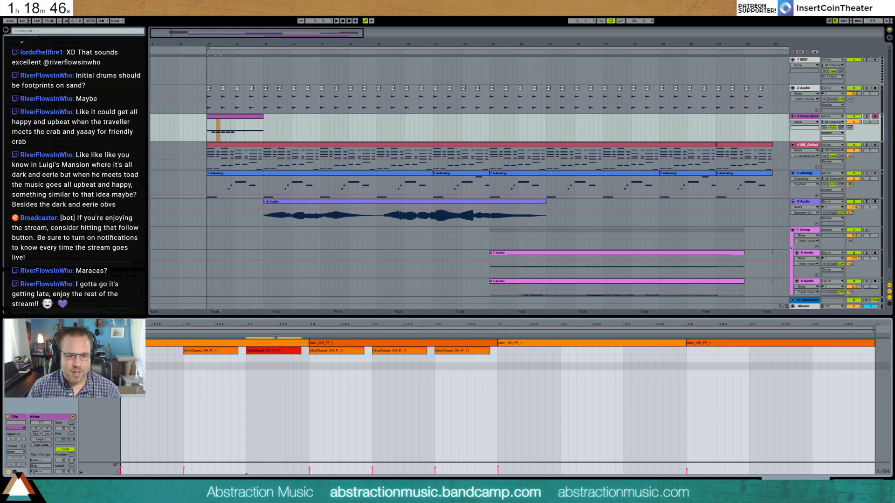
{"action": "left_click_drag", "start_coordinate": [387, 352], "coordinate": [388, 375]}
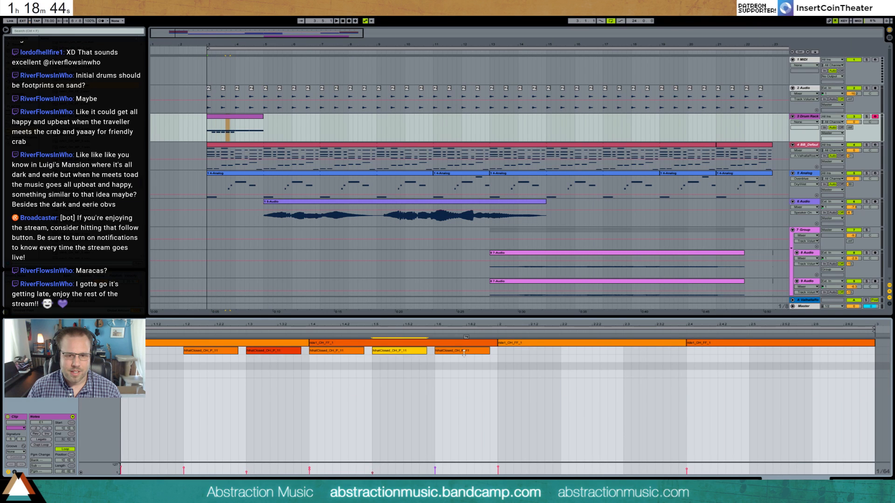
{"action": "left_click_drag", "start_coordinate": [463, 353], "coordinate": [464, 372]}
{"action": "key", "text": "space"}
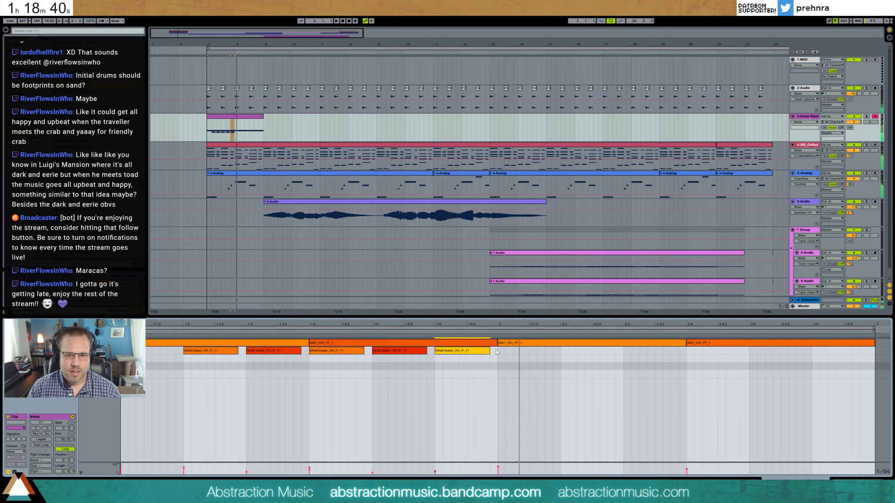
- Stop playback and duplicate the first bar's drum notes into the clip's second bar
{"action": "key", "text": "space"}
{"action": "key", "text": "ctrl+a"}
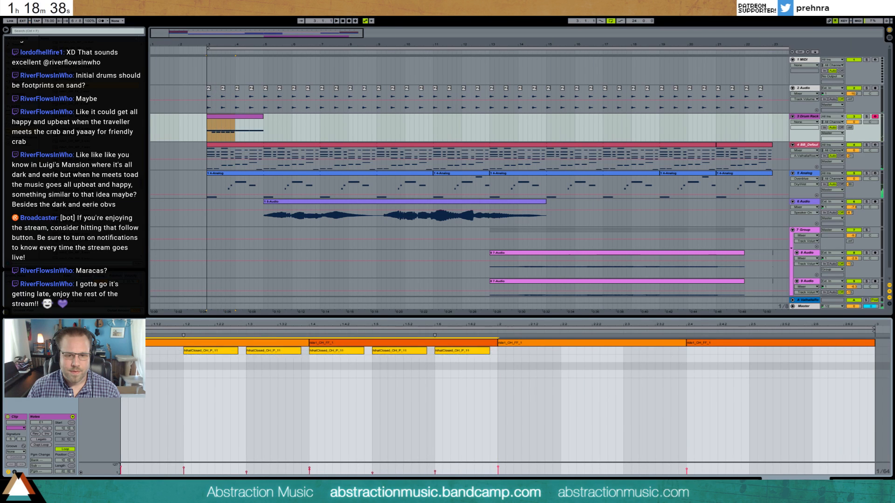
{"action": "key", "text": "ctrl+d"}
- Lower the velocity of the four ride notes across both bars of the drum clip
{"action": "left_click", "coordinate": [266, 344], "text": "alt"}
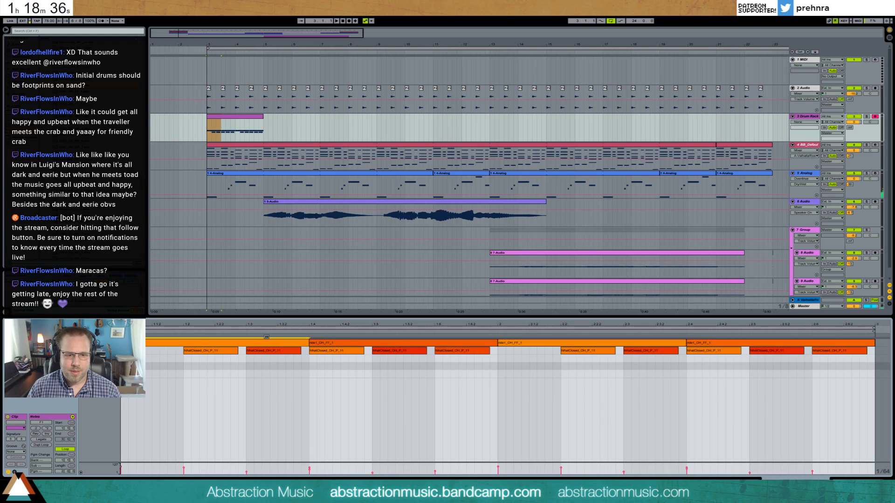
{"action": "left_click_drag", "start_coordinate": [267, 344], "coordinate": [331, 357]}
{"action": "left_click_drag", "start_coordinate": [556, 344], "coordinate": [550, 360]}
{"action": "left_click_drag", "start_coordinate": [471, 343], "coordinate": [470, 362]}
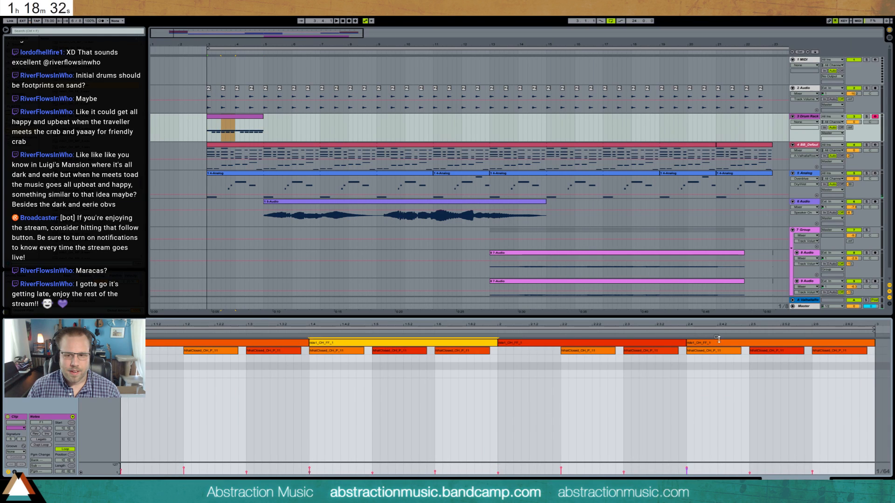
{"action": "mouse_move", "coordinate": [717, 343]}
{"action": "left_mouse_down"}
{"action": "mouse_move", "coordinate": [717, 364]}
{"action": "mouse_move", "coordinate": [712, 343]}
{"action": "left_mouse_up"}
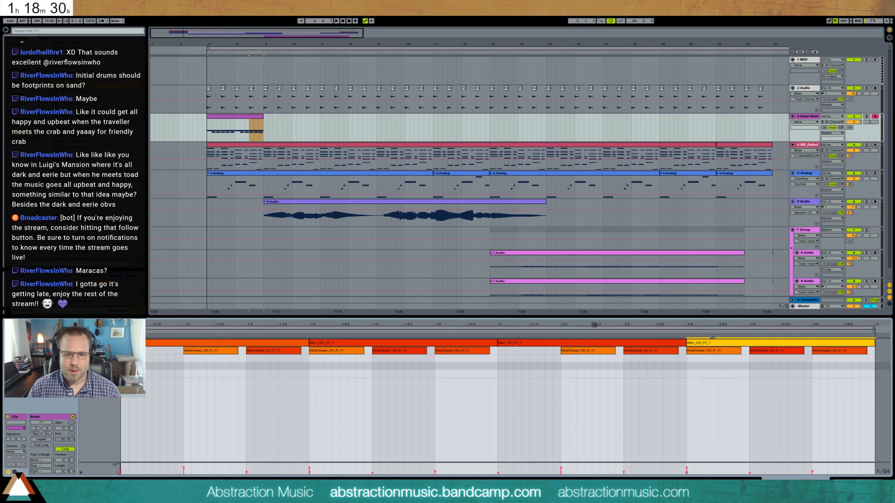
- Play the drum clip and enter four snare-stick notes in its first bar, at 1.1, 1.2.3, 1.4 and 1.5.3
{"action": "left_click", "coordinate": [566, 343]}
{"action": "key", "text": "space"}
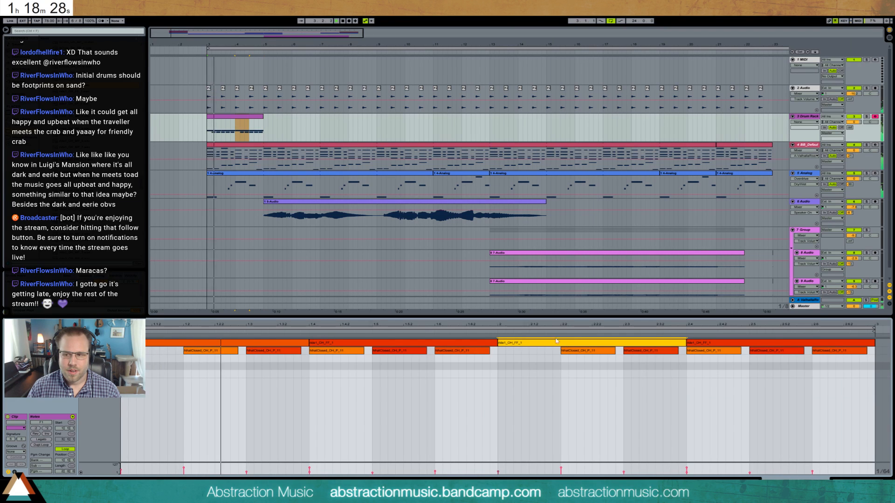
{"action": "left_click", "coordinate": [252, 128]}
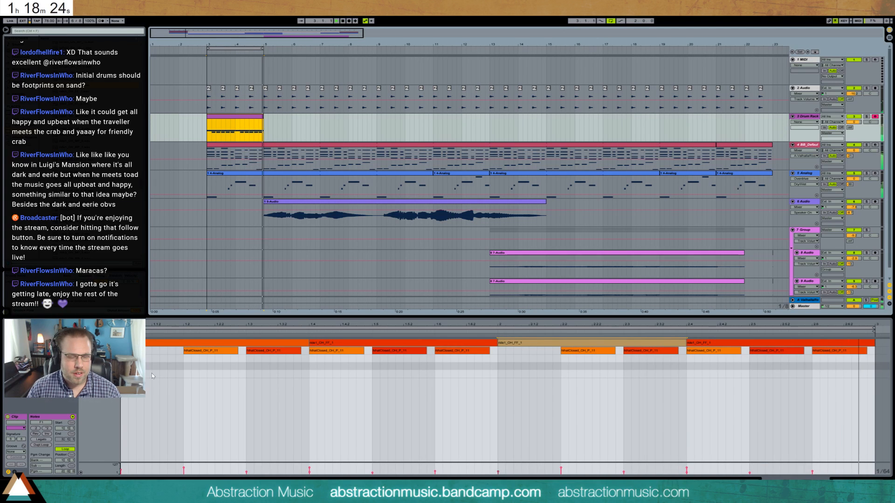
{"action": "left_click", "coordinate": [124, 367]}
{"action": "left_click_drag", "start_coordinate": [124, 367], "coordinate": [173, 353]}
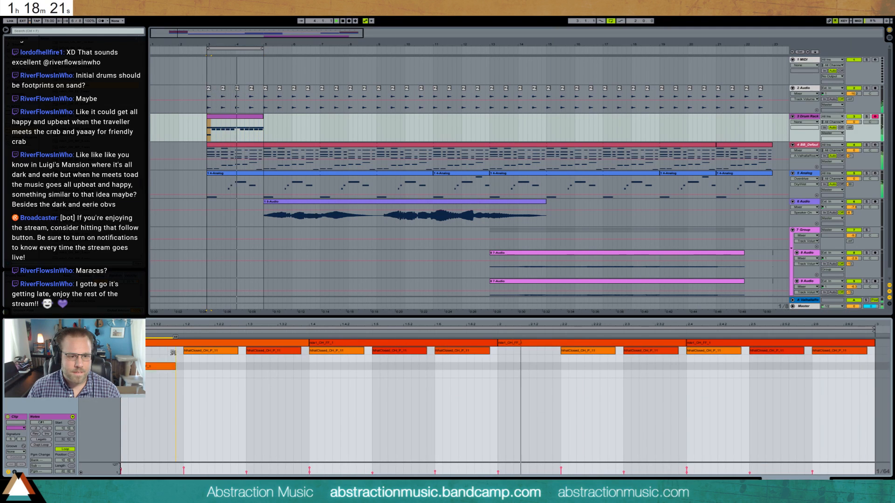
{"action": "left_click", "coordinate": [244, 366]}
{"action": "mouse_move", "coordinate": [296, 366]}
{"action": "left_mouse_down"}
{"action": "mouse_move", "coordinate": [243, 368]}
{"action": "mouse_move", "coordinate": [251, 367]}
{"action": "left_mouse_up"}
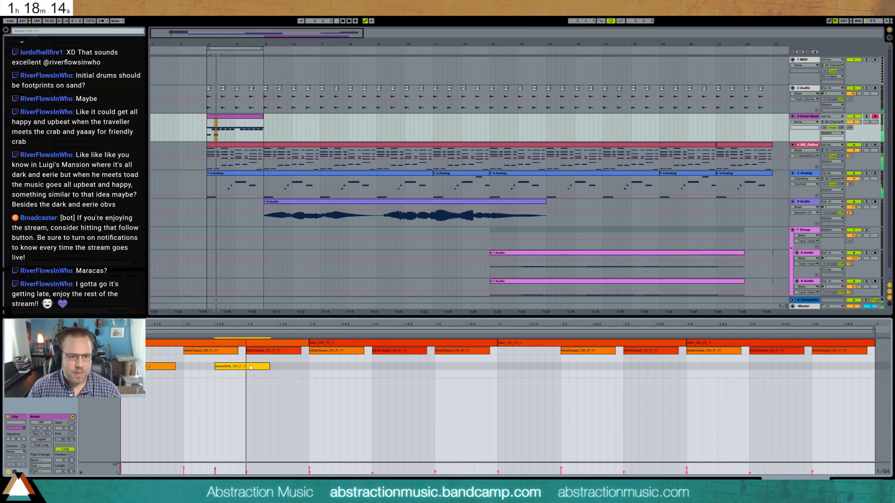
{"action": "double_click", "coordinate": [310, 366]}
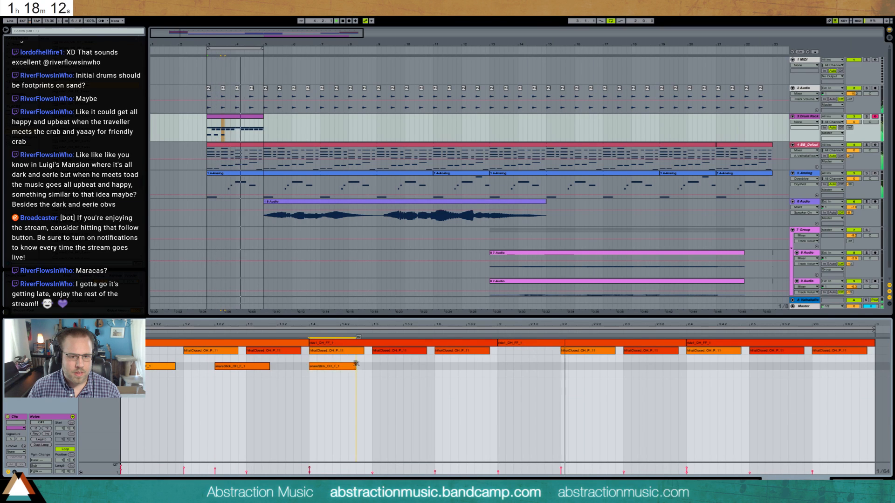
{"action": "double_click", "coordinate": [404, 367]}
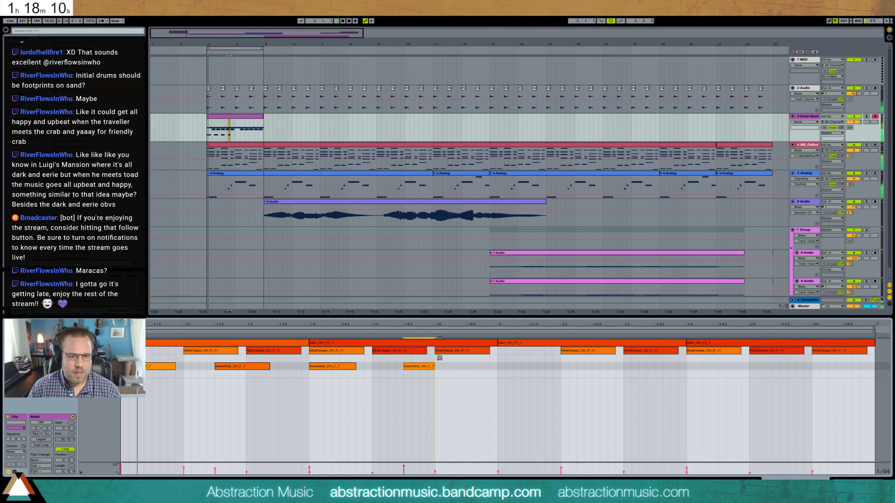
{"action": "left_click", "coordinate": [427, 367]}
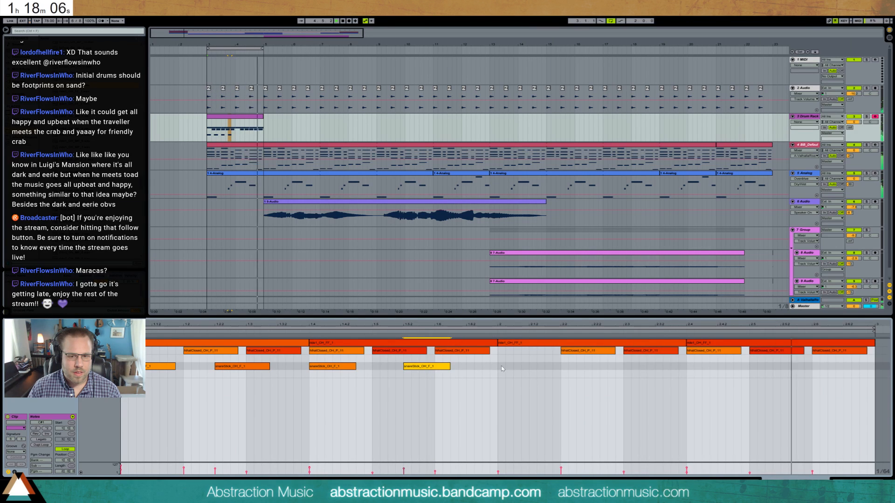
- Duplicate the first bar's snare-stick notes into the second bar and delete the last copied note
{"action": "left_click_drag", "start_coordinate": [499, 372], "coordinate": [127, 367]}
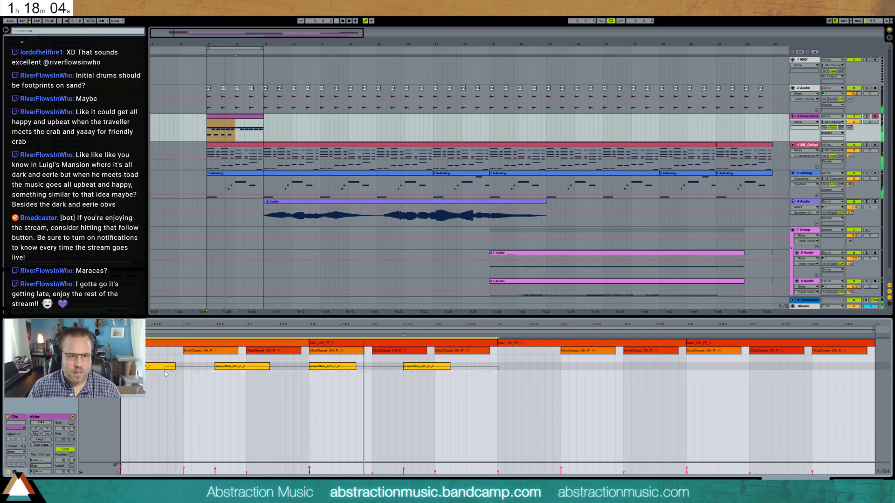
{"action": "key", "text": "ctrl+d"}
{"action": "double_click", "coordinate": [800, 367]}
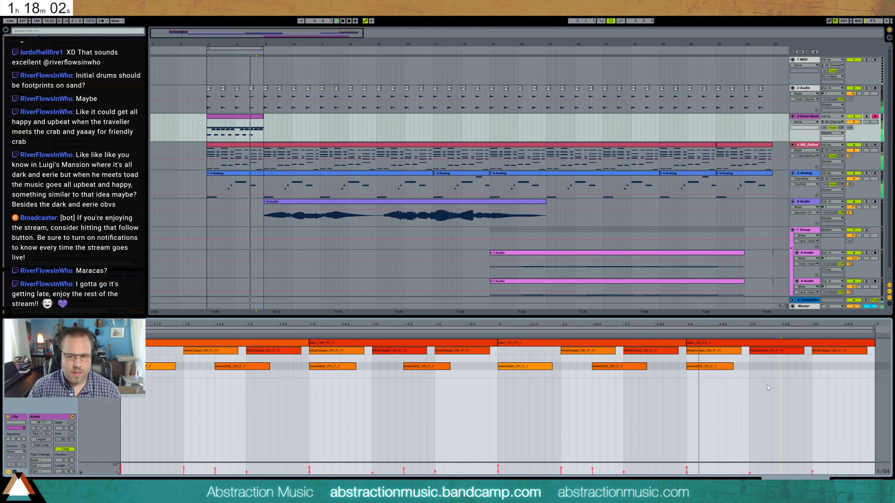
- Lower the velocity of the second and fourth snare-stick notes in the clip's first bar
{"action": "left_click", "coordinate": [518, 367]}
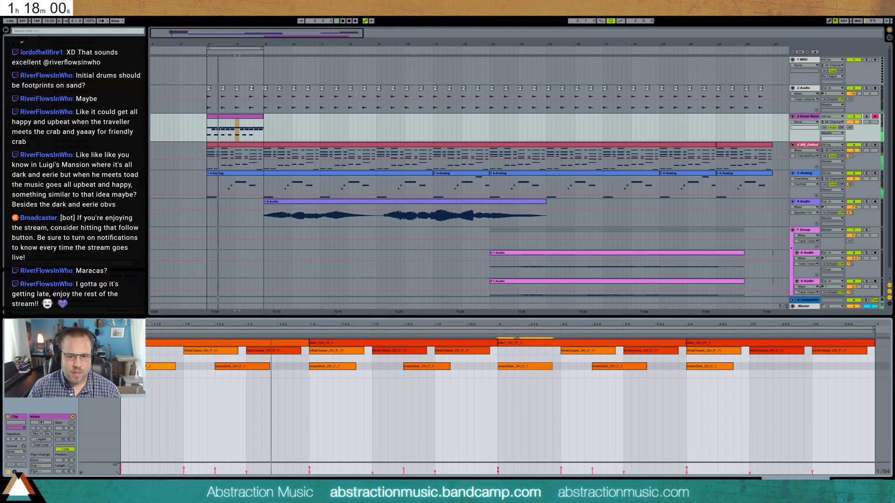
{"action": "left_click_drag", "start_coordinate": [244, 367], "coordinate": [243, 383]}
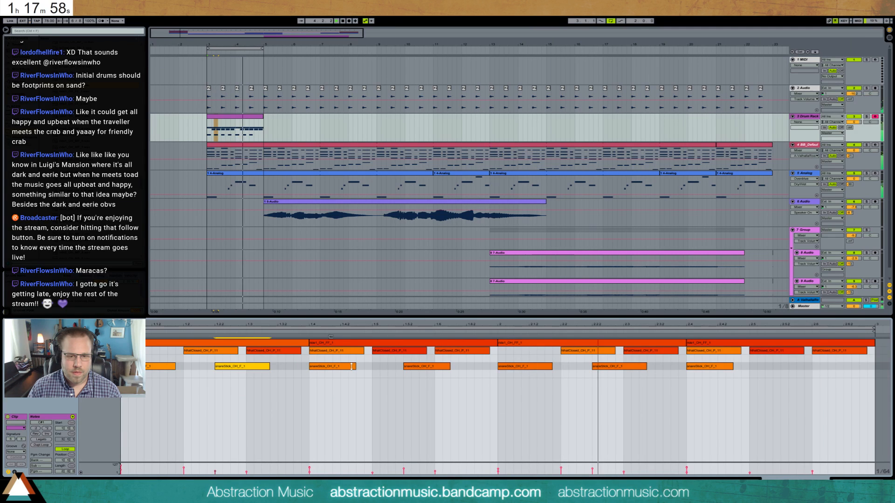
{"action": "left_click_drag", "start_coordinate": [435, 366], "coordinate": [435, 386]}
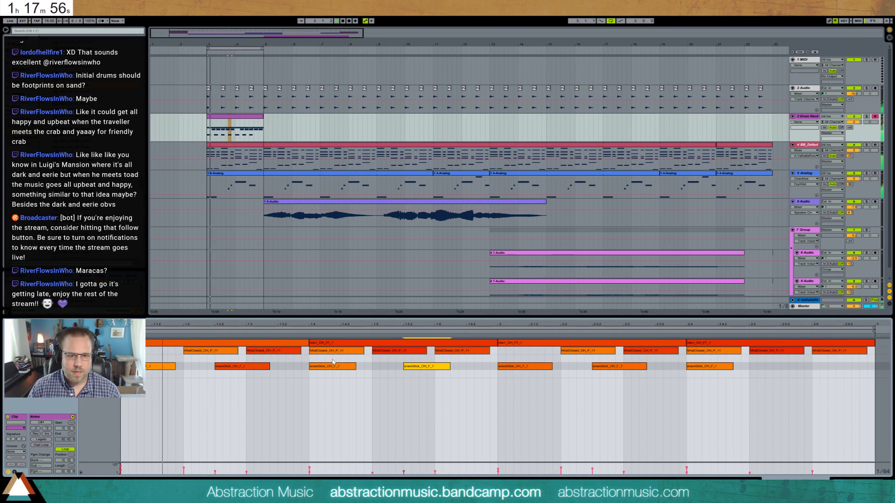
- Enter ghost snare notes on beats 1.4 and 2.4 of the drum clip, matching the snare-stick notes' length
{"action": "double_click", "coordinate": [314, 361]}
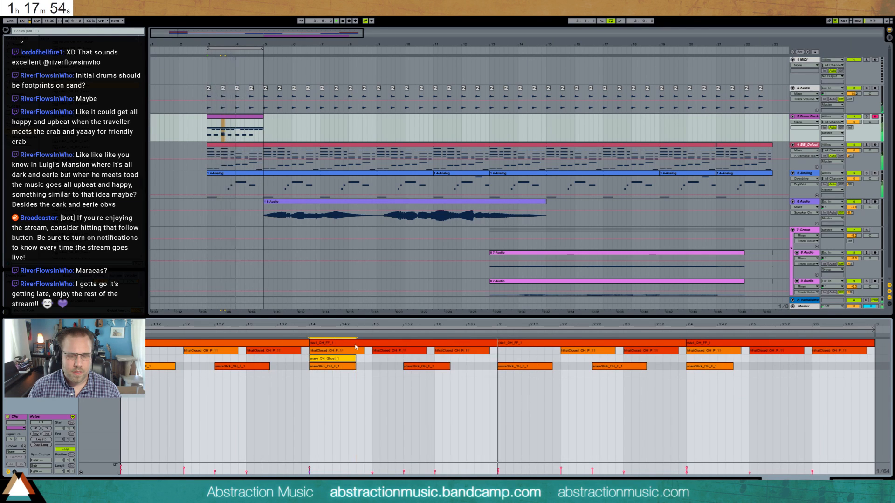
{"action": "double_click", "coordinate": [713, 359]}
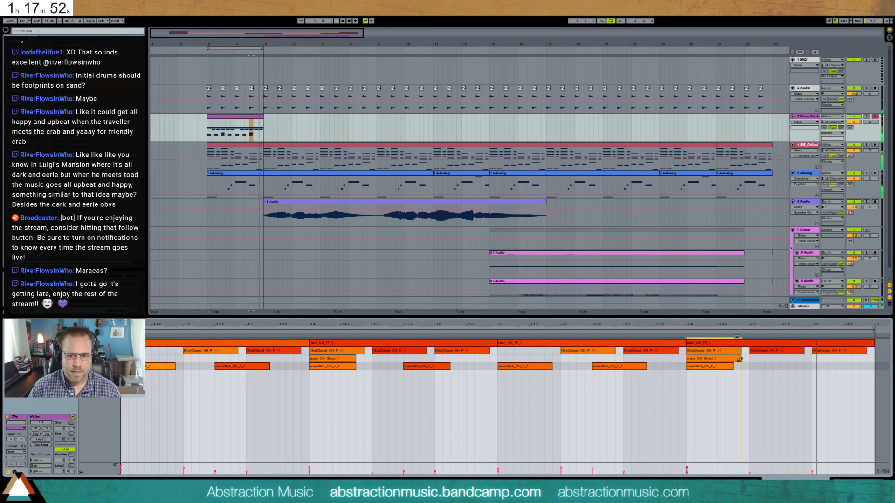
{"action": "left_click_drag", "start_coordinate": [733, 357], "coordinate": [730, 386]}
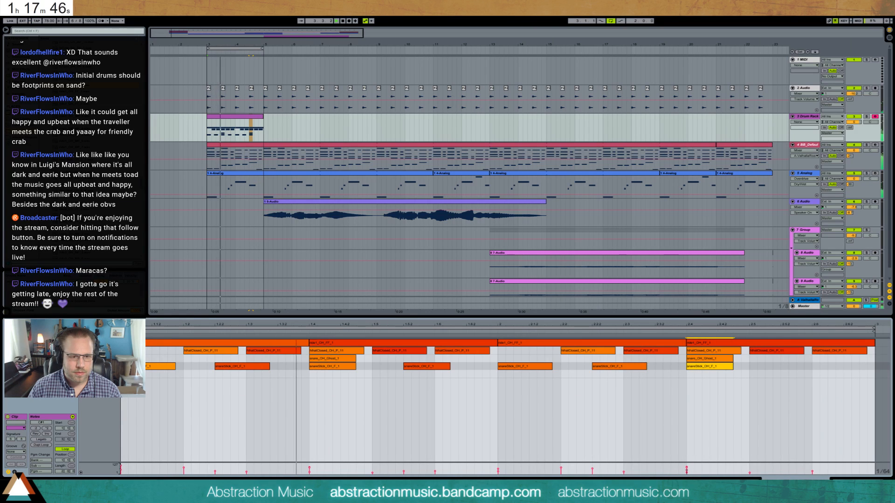
- Enter short kick notes on beats 1.1, 2.1 and 2.2 of the drum clip
{"action": "double_click", "coordinate": [125, 375]}
{"action": "left_click_drag", "start_coordinate": [124, 374], "coordinate": [157, 360]}
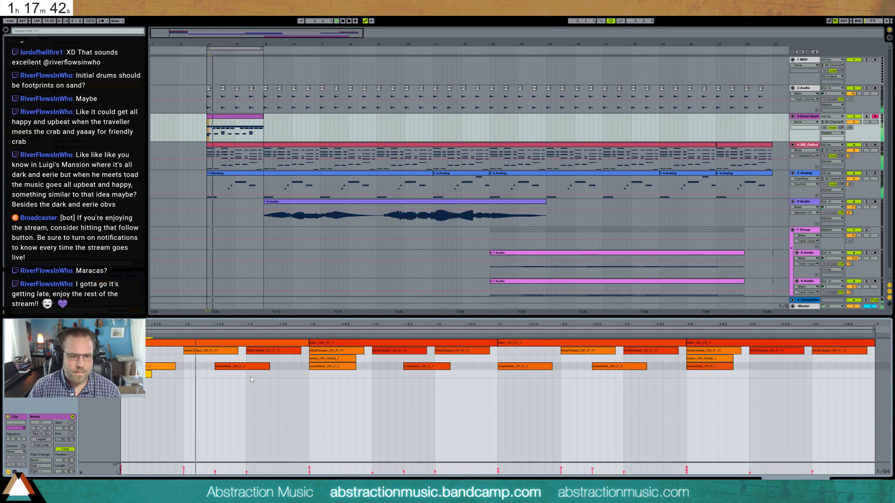
{"action": "double_click", "coordinate": [502, 374]}
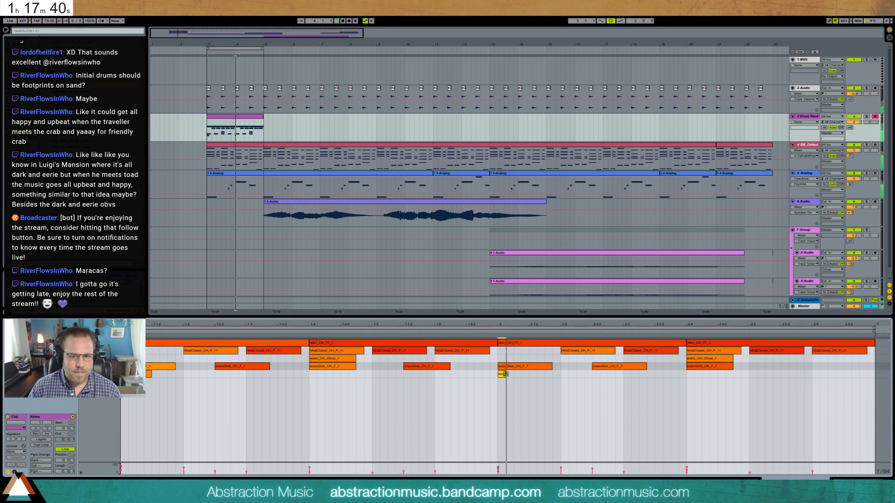
{"action": "left_click_drag", "start_coordinate": [521, 373], "coordinate": [530, 373]}
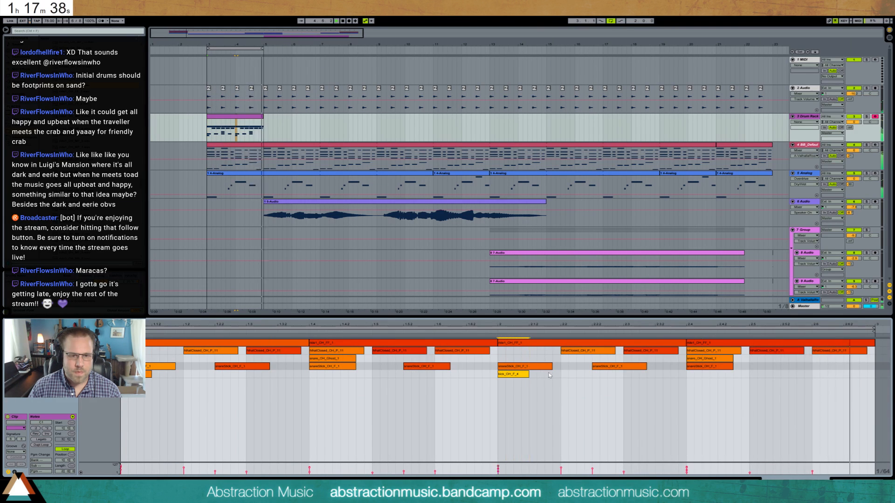
{"action": "double_click", "coordinate": [564, 374]}
{"action": "mouse_move", "coordinate": [584, 374]}
{"action": "left_mouse_down"}
{"action": "mouse_move", "coordinate": [600, 374]}
{"action": "mouse_move", "coordinate": [592, 375]}
{"action": "left_mouse_up"}
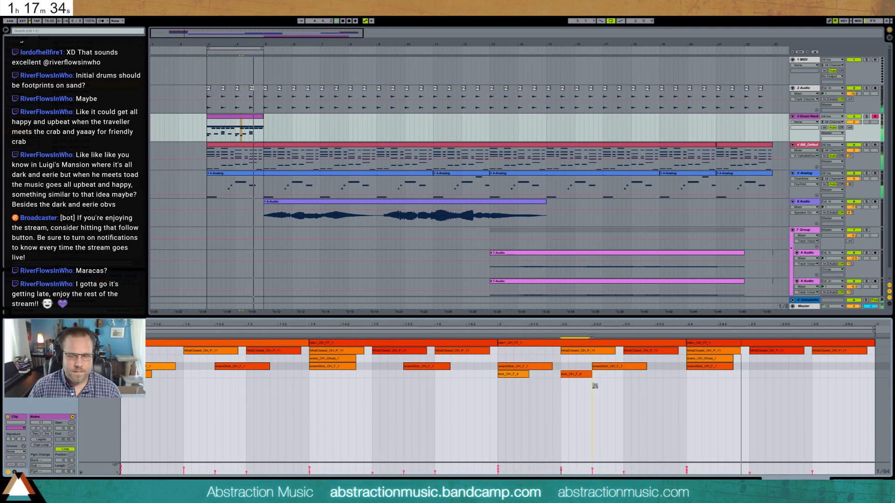
- Extend the drum clip and the playback loop to bar 23, and disarm the Drum Rack track
{"action": "key", "text": "shift+Tab"}
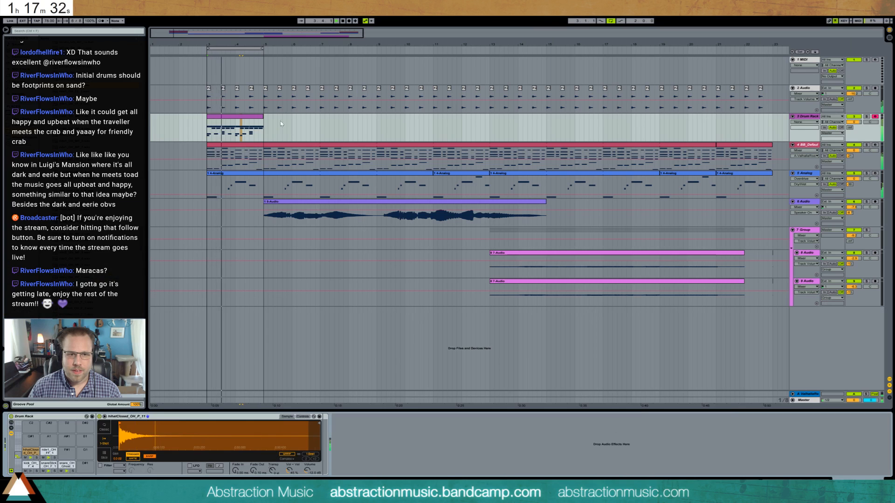
{"action": "left_click_drag", "start_coordinate": [263, 117], "coordinate": [768, 148]}
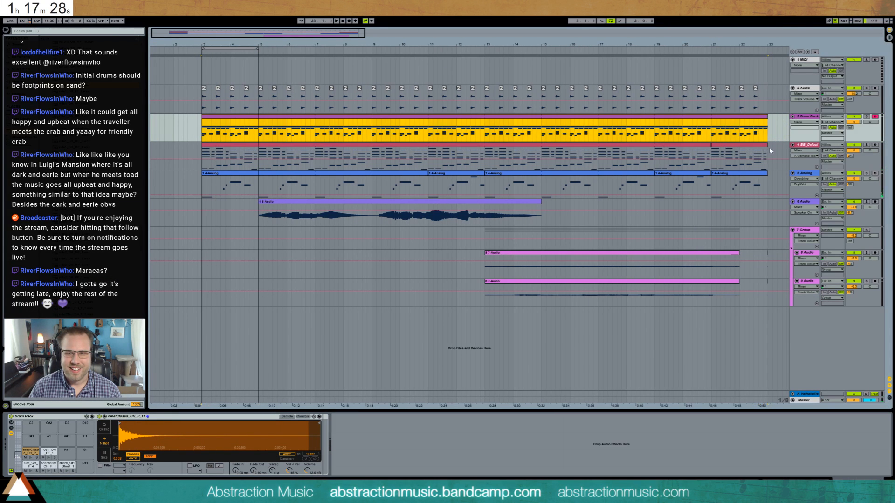
{"action": "left_click", "coordinate": [876, 118]}
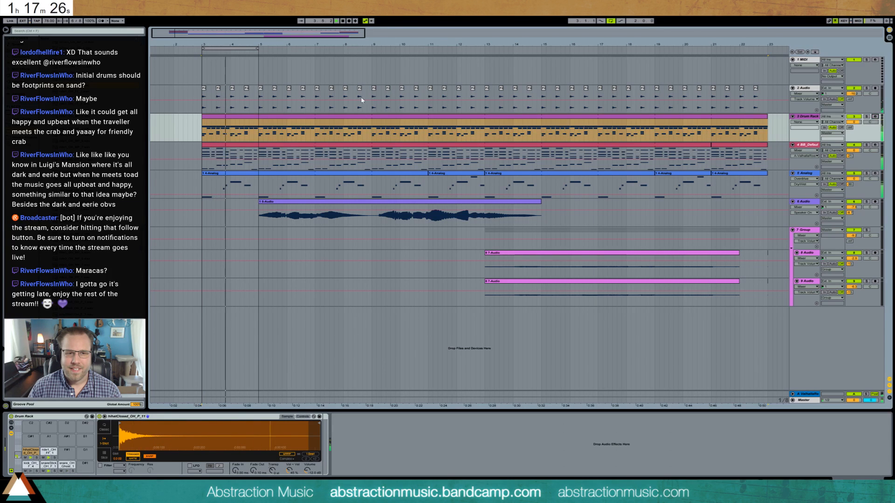
{"action": "left_click_drag", "start_coordinate": [470, 61], "coordinate": [769, 72]}
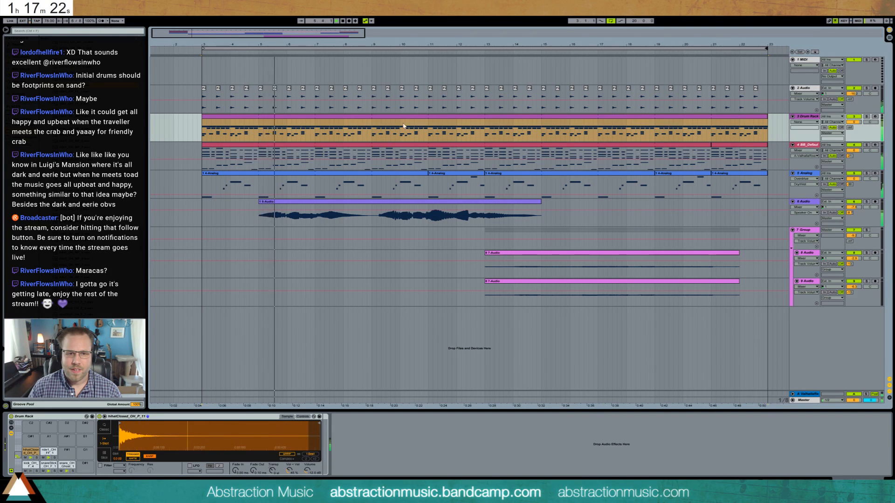
- Add an Auto Filter to the snare-stick pad's chain and adjust its high-pass cutoff frequency
{"action": "left_click", "coordinate": [48, 465]}
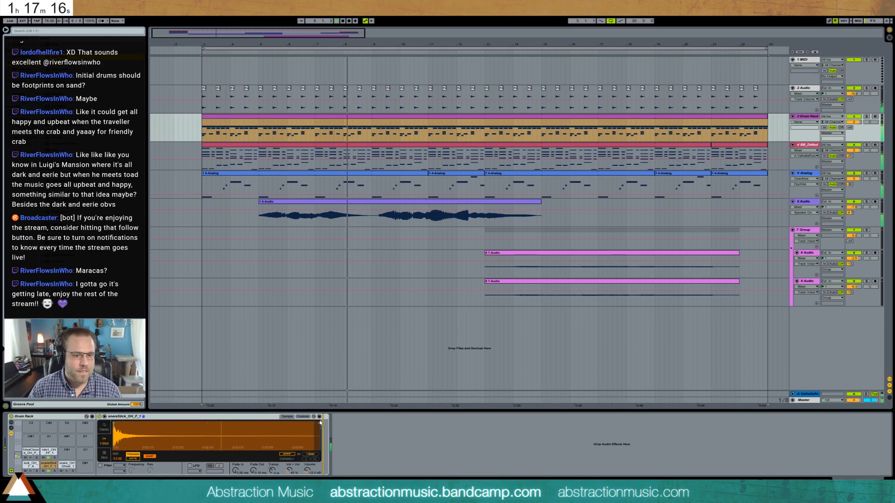
{"action": "left_click", "coordinate": [352, 459]}
{"action": "left_click_drag", "start_coordinate": [365, 454], "coordinate": [370, 453]}
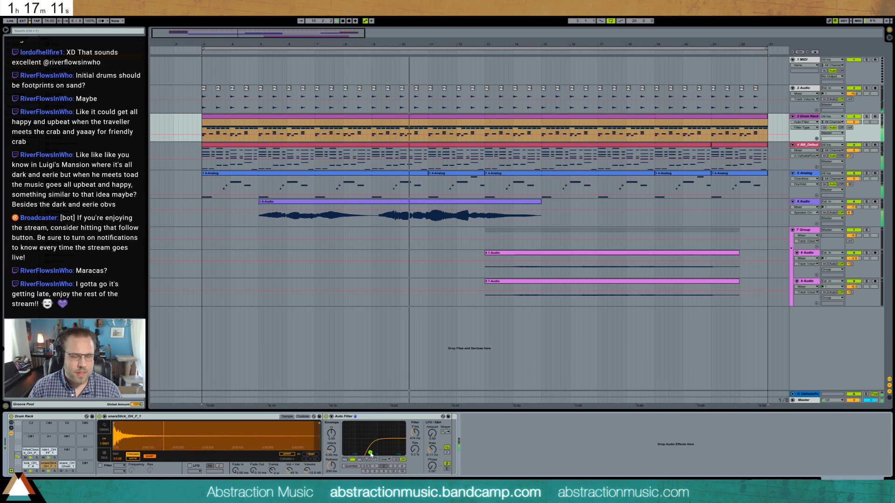
- Restart playback and enter a ghost snare note at 2.6.3 of the drum clip
{"action": "left_click", "coordinate": [30, 465]}
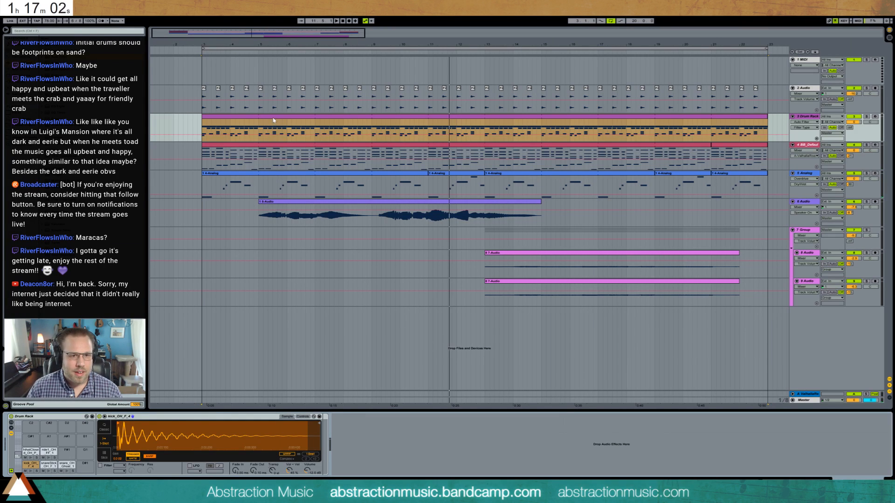
{"action": "key", "text": "space"}
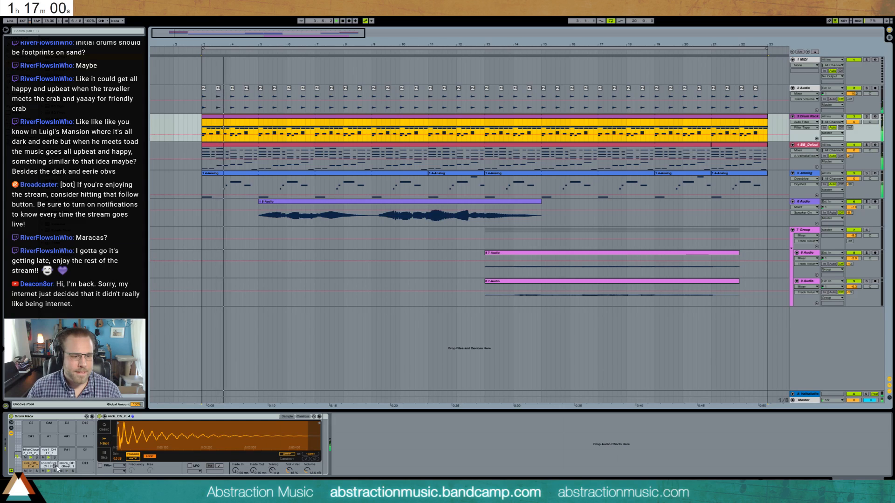
{"action": "left_click", "coordinate": [67, 465]}
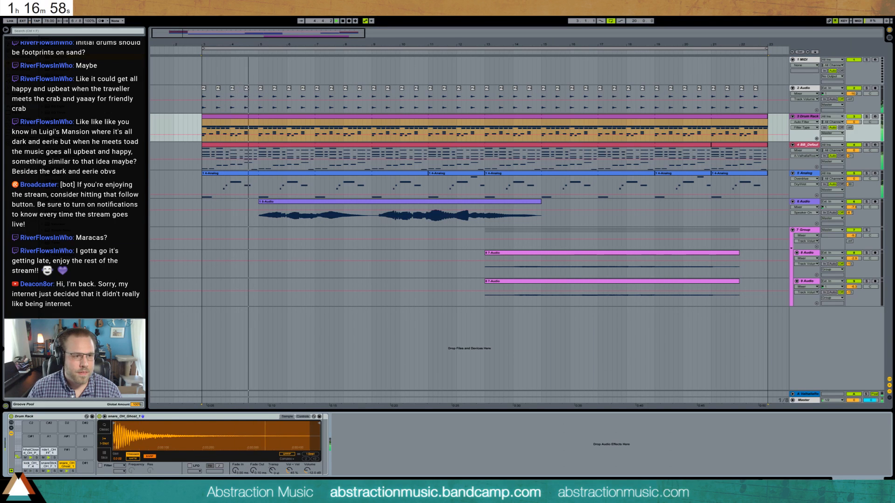
{"action": "double_click", "coordinate": [246, 118]}
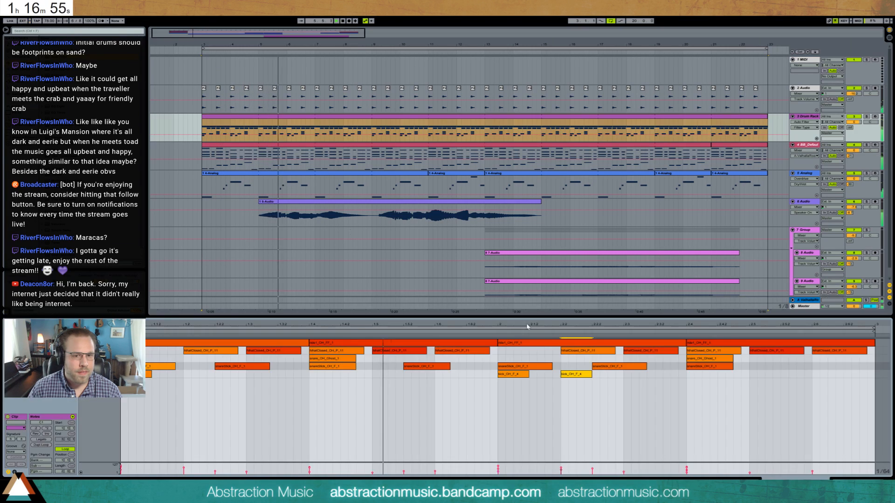
{"action": "left_click", "coordinate": [847, 359]}
{"action": "left_click_drag", "start_coordinate": [847, 359], "coordinate": [869, 352]}
{"action": "left_click", "coordinate": [883, 473]}
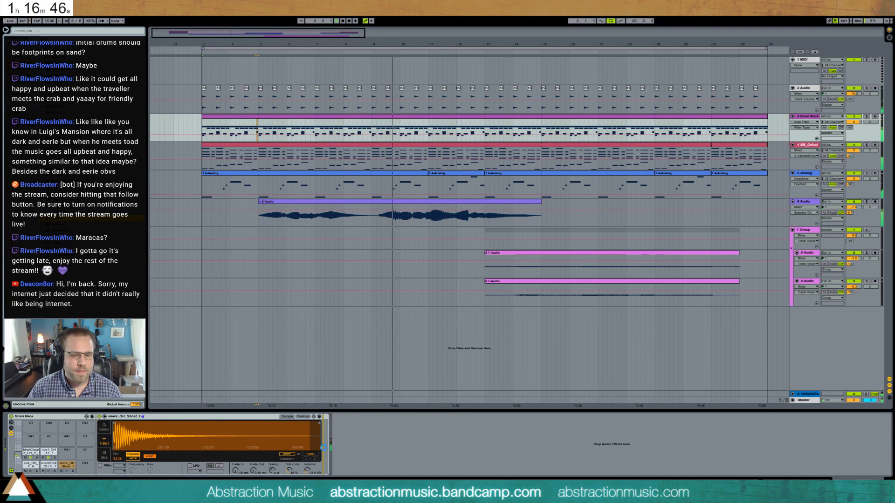
- Add a Reverb to the ghost snare pad's chain and adjust its decay time and dry/wet mix
{"action": "left_click_drag", "start_coordinate": [472, 467], "coordinate": [472, 476]}
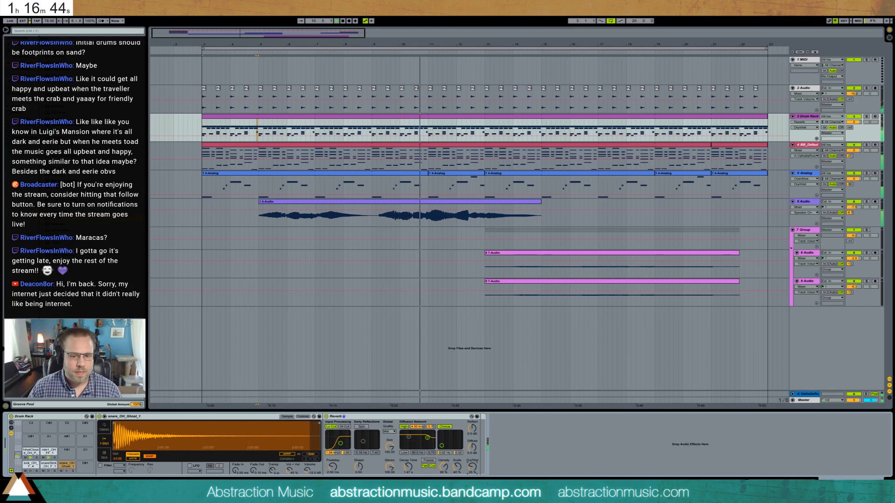
{"action": "left_click_drag", "start_coordinate": [408, 467], "coordinate": [409, 464]}
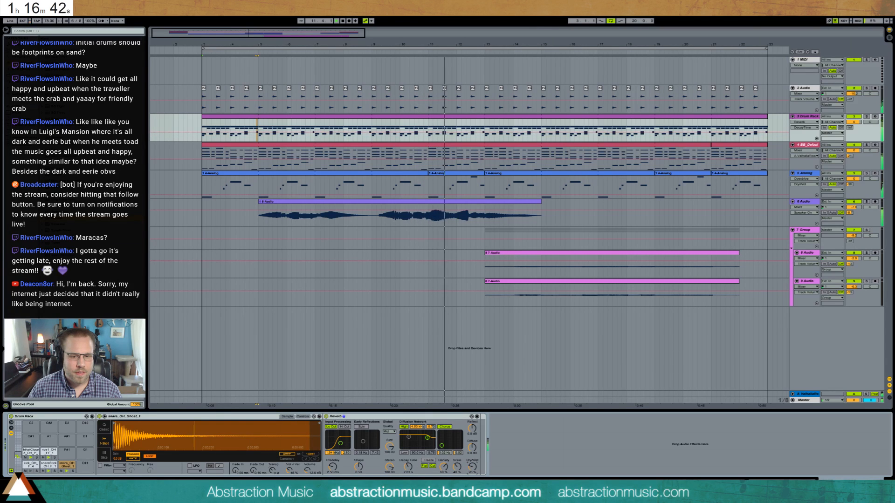
{"action": "left_click_drag", "start_coordinate": [472, 466], "coordinate": [473, 459]}
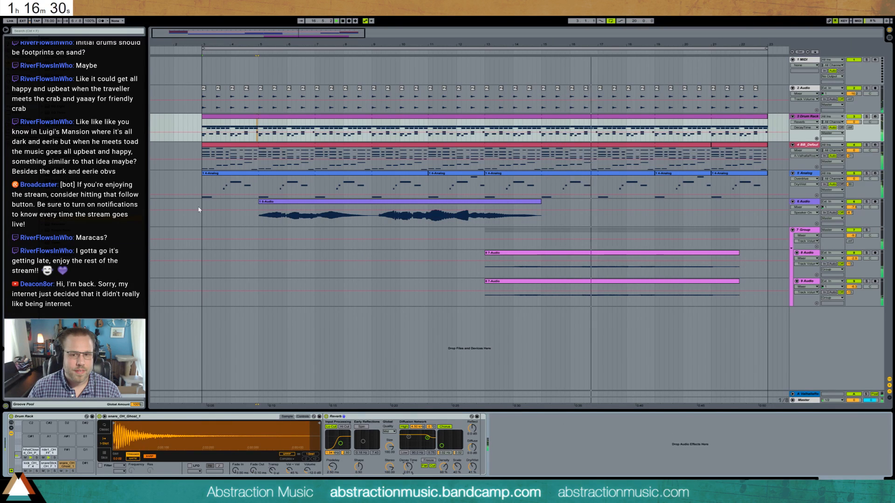
- Raise the output gain of the Compressor on the group track slightly
{"action": "left_click", "coordinate": [796, 242]}
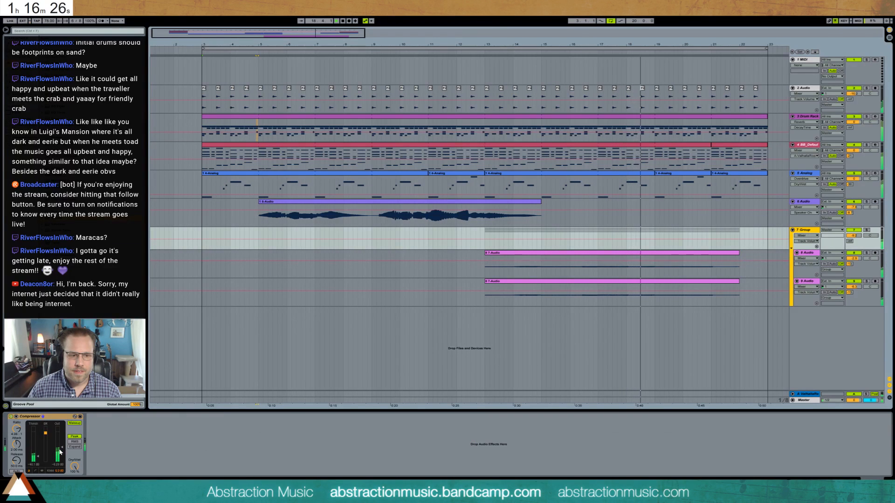
{"action": "left_click_drag", "start_coordinate": [61, 447], "coordinate": [61, 446]}
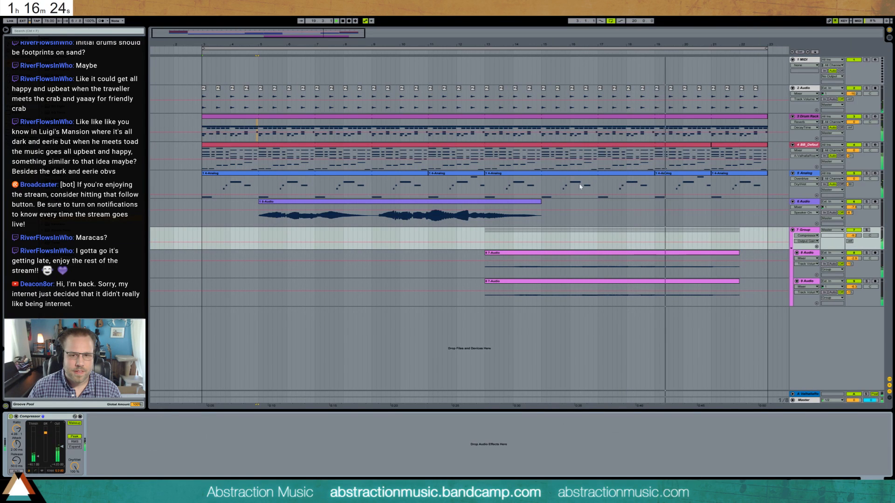
- Split bars 11 and 12 out of the drum clip and add a ghost snare note at 2.5
{"action": "key", "text": "Up"}
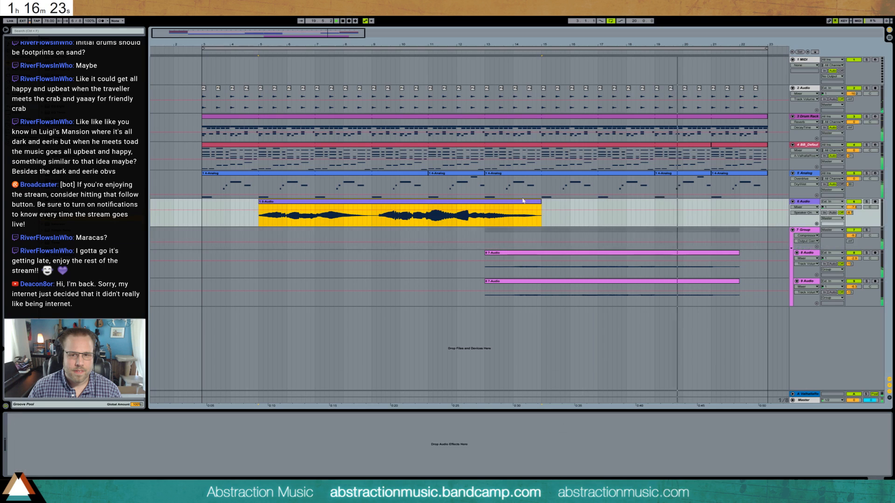
{"action": "double_click", "coordinate": [706, 126]}
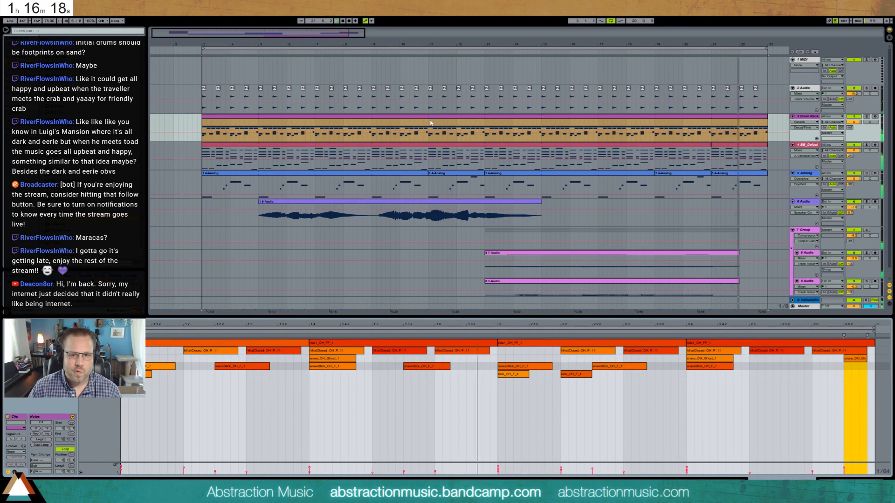
{"action": "left_click_drag", "start_coordinate": [431, 123], "coordinate": [472, 122]}
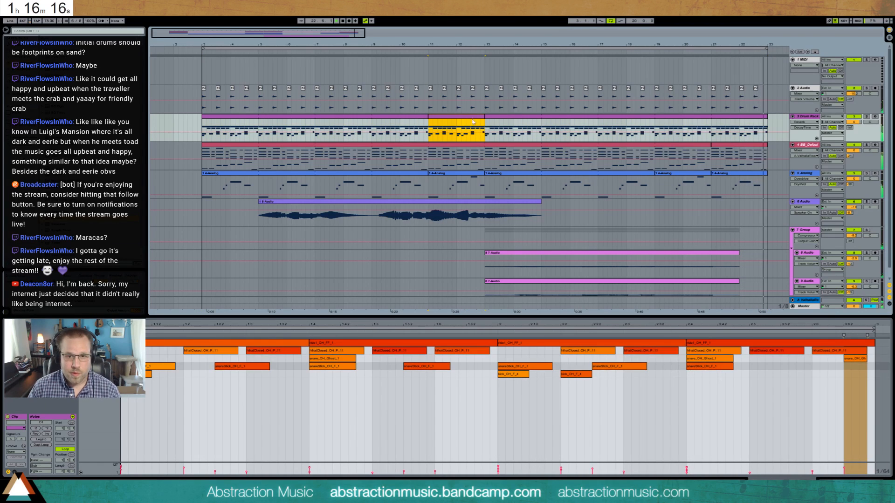
{"action": "left_click", "coordinate": [756, 359]}
{"action": "double_click", "coordinate": [756, 359]}
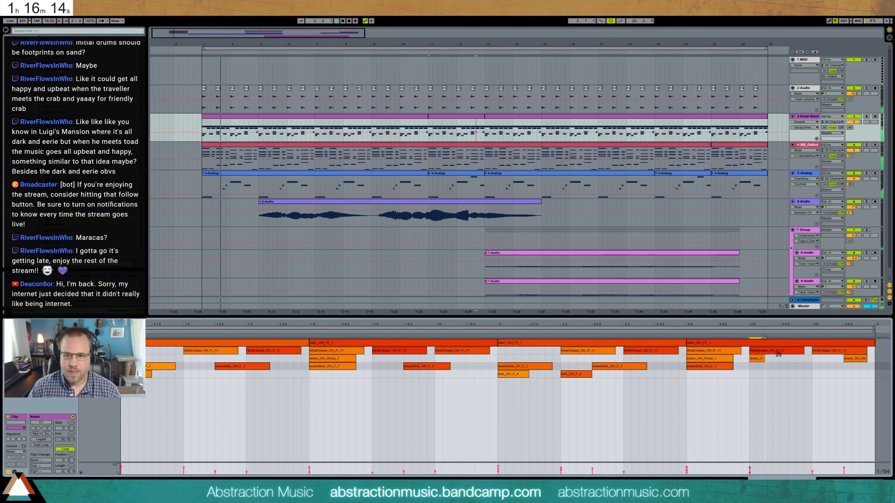
{"action": "left_click_drag", "start_coordinate": [779, 354], "coordinate": [781, 353]}
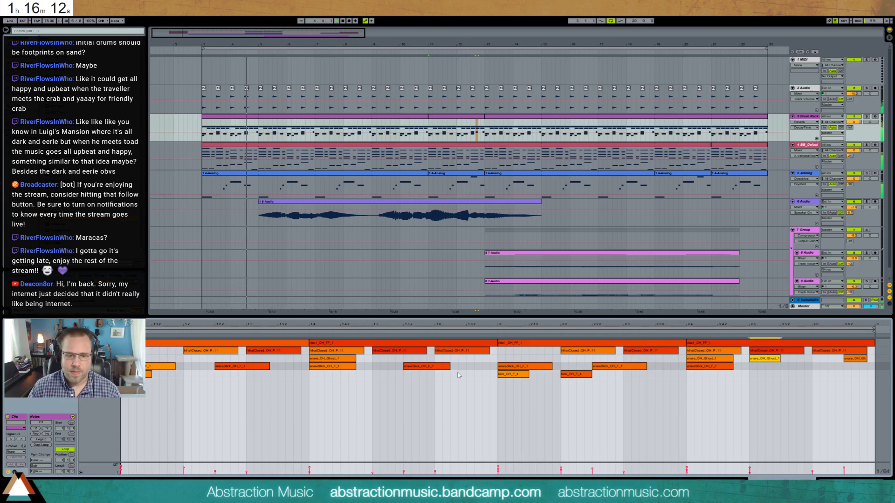
- Add extra closed hi-hat notes at 2.3.3 and 2.6.3 in the split drum clip, shortening the hi-hats before them
{"action": "mouse_move", "coordinate": [677, 351]}
{"action": "left_mouse_down"}
{"action": "mouse_move", "coordinate": [646, 351]}
{"action": "mouse_move", "coordinate": [676, 348]}
{"action": "left_mouse_up"}
{"action": "double_click", "coordinate": [660, 352]}
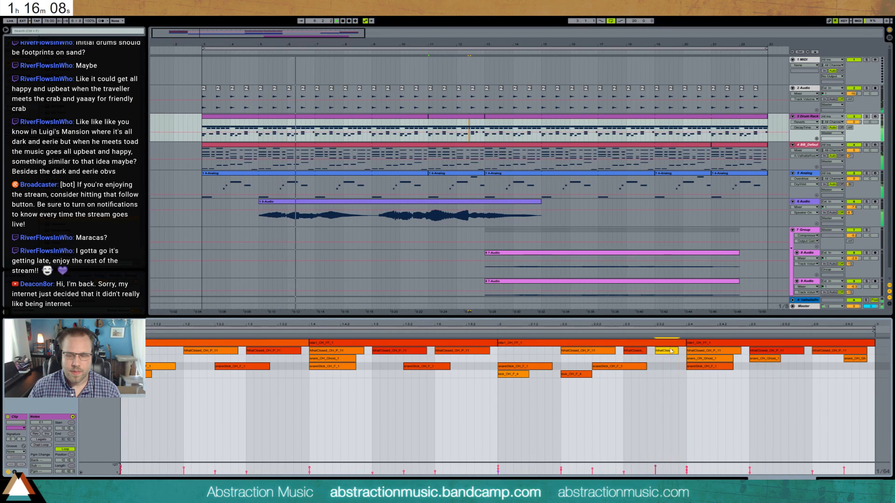
{"action": "left_click", "coordinate": [640, 353]}
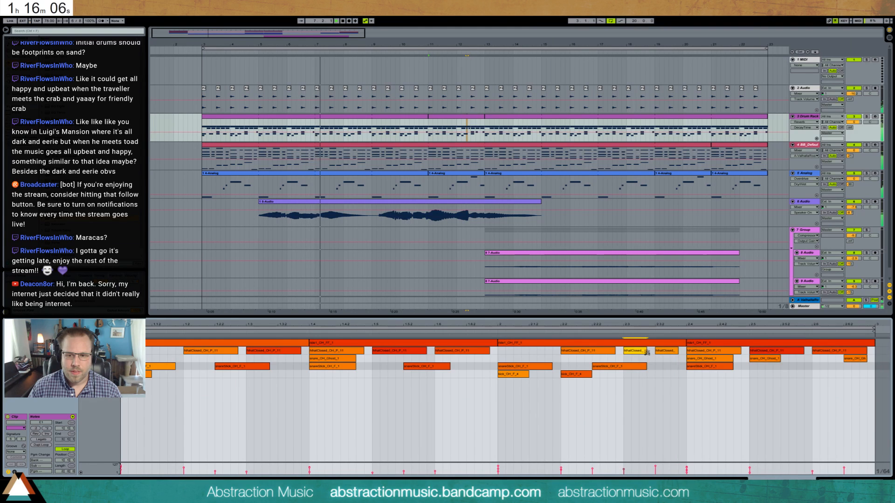
{"action": "left_click", "coordinate": [863, 353]}
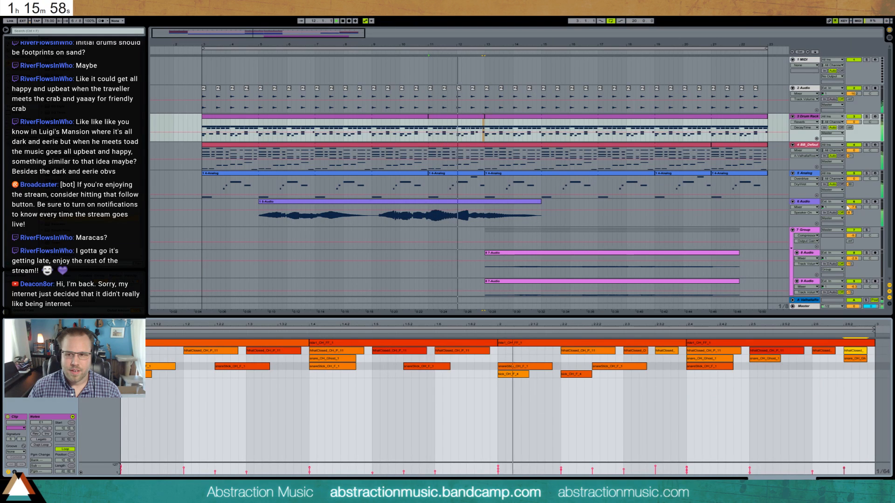
- Adjust the 6 Audio track's volume slightly and turn the closed hi-hat at 2.6 into two shorter hits
{"action": "left_click_drag", "start_coordinate": [847, 206], "coordinate": [846, 207]}
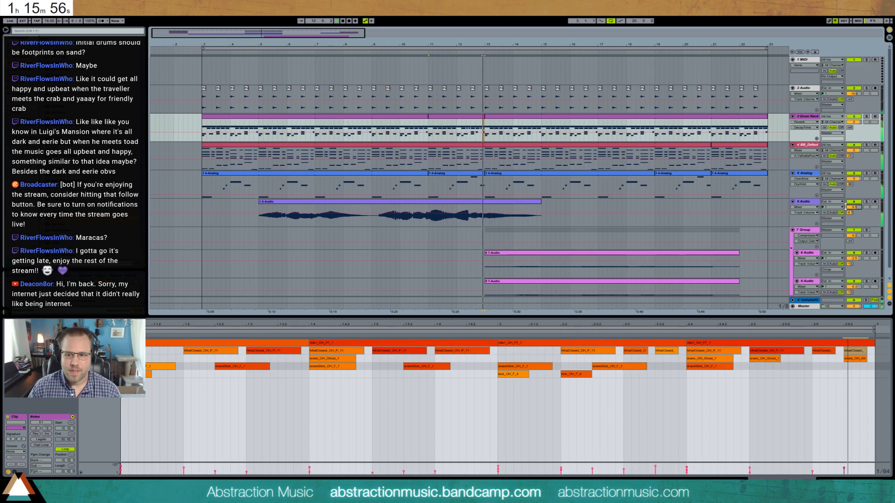
{"action": "left_click", "coordinate": [831, 351]}
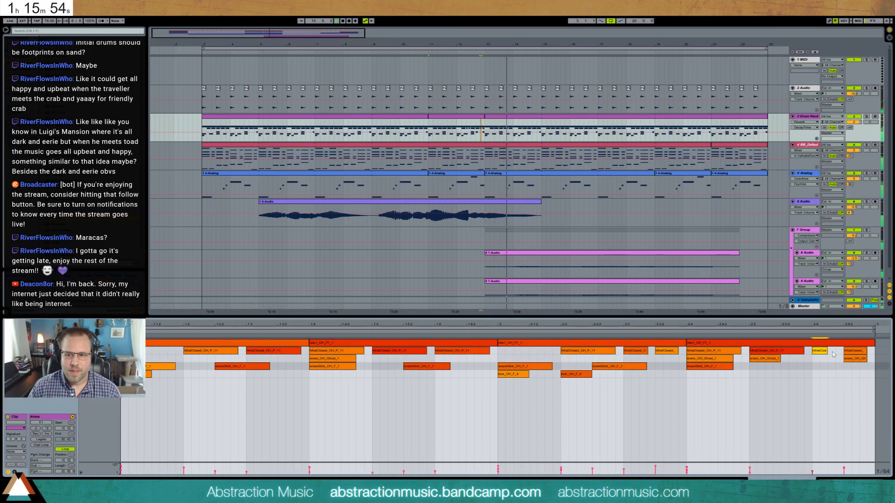
{"action": "key", "text": "ctrl+d"}
{"action": "left_click_drag", "start_coordinate": [844, 345], "coordinate": [844, 348]}
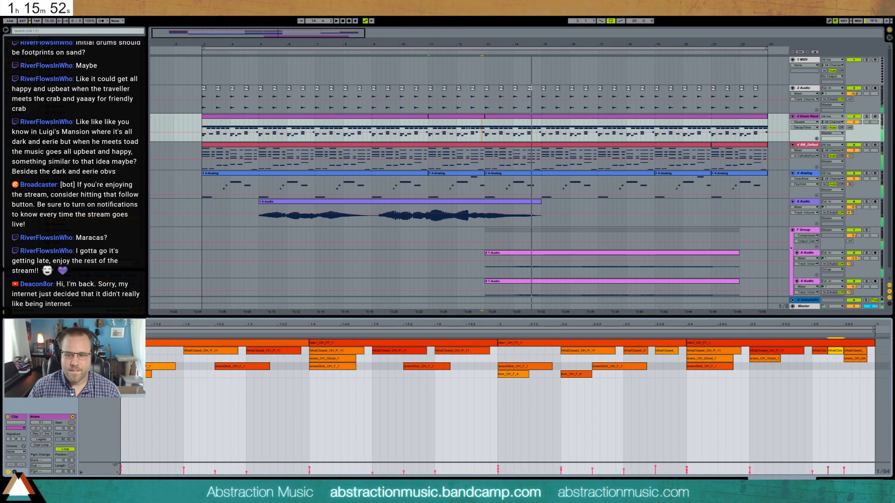
- Split bars 5 and 6 out of the piano clip and move the chord and bass note around 1.3 a sixteenth earlier
{"action": "left_click", "coordinate": [417, 134]}
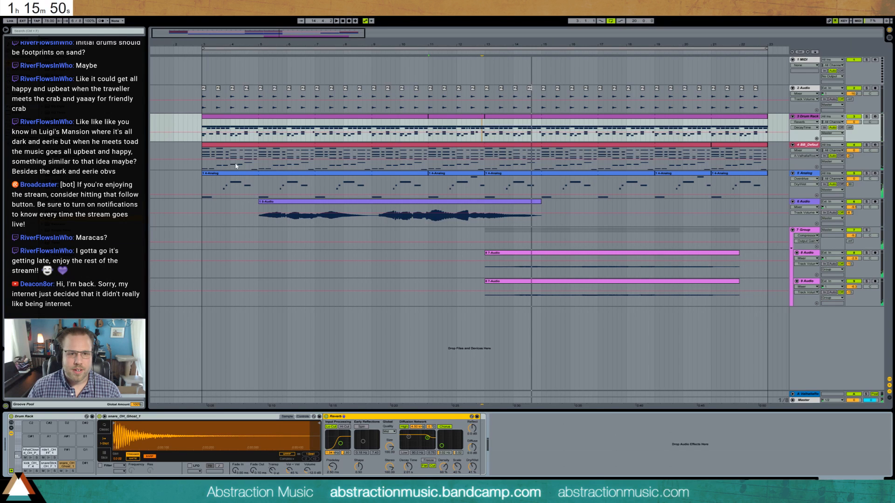
{"action": "left_click_drag", "start_coordinate": [261, 154], "coordinate": [314, 155]}
{"action": "key", "text": "ctrl+e"}
{"action": "double_click", "coordinate": [300, 145]}
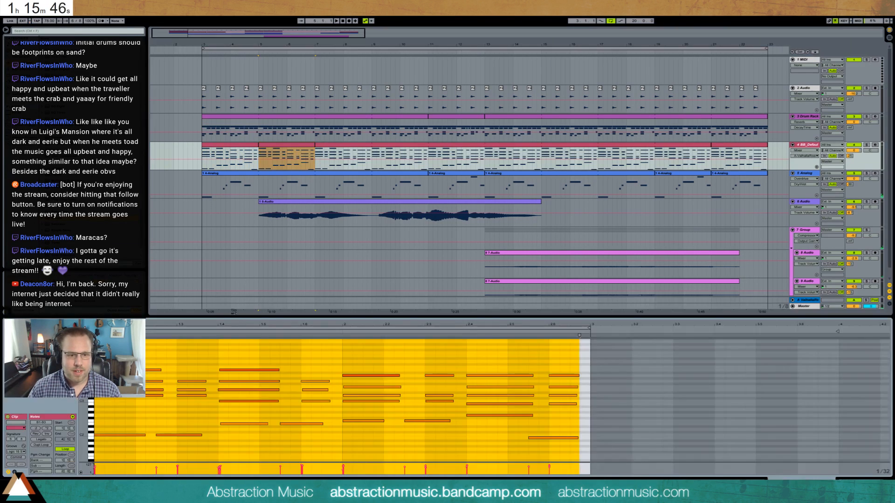
{"action": "left_click_drag", "start_coordinate": [175, 367], "coordinate": [192, 446]}
{"action": "key", "text": "Left"}
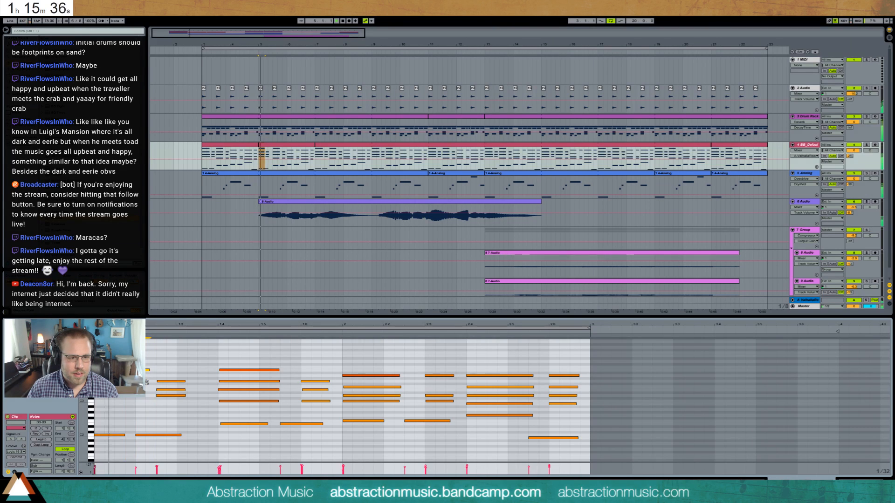
- Lengthen the shifted piano chord and its bass note and add a melody note at 1.3 above them
{"action": "key", "text": "space"}
{"action": "left_click", "coordinate": [172, 418]}
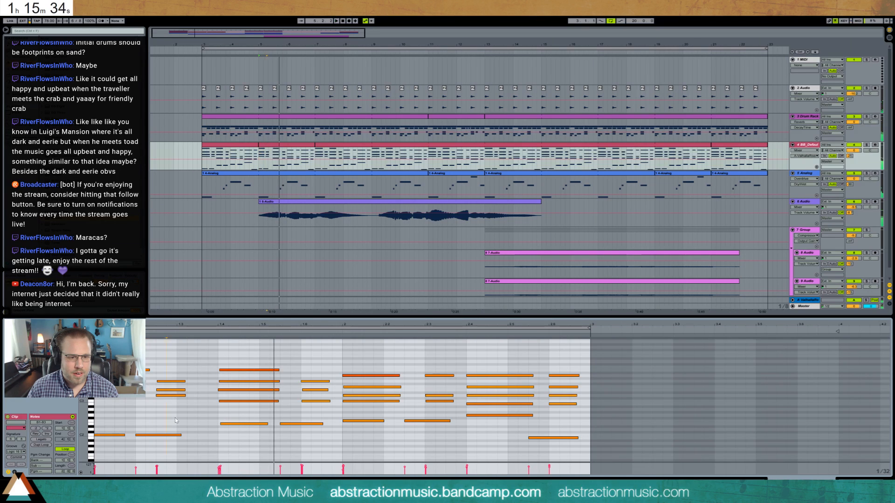
{"action": "left_click_drag", "start_coordinate": [134, 377], "coordinate": [187, 448]}
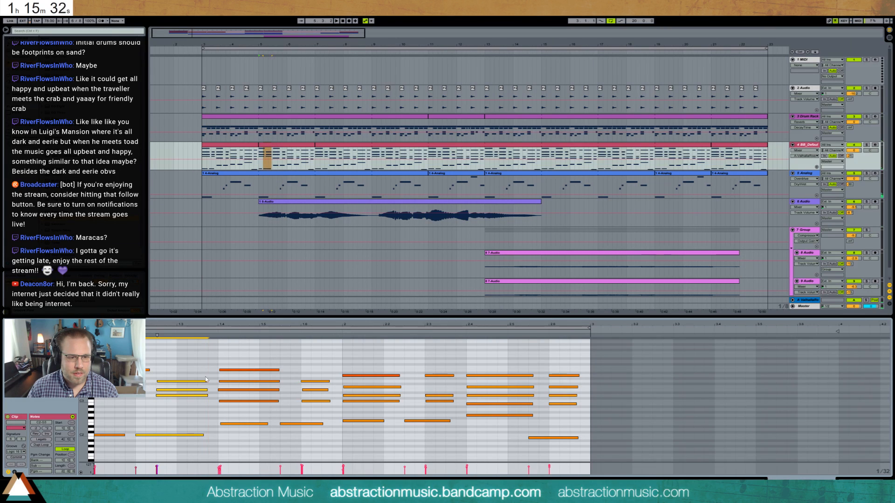
{"action": "left_click_drag", "start_coordinate": [178, 376], "coordinate": [218, 376]}
{"action": "key", "text": "space"}
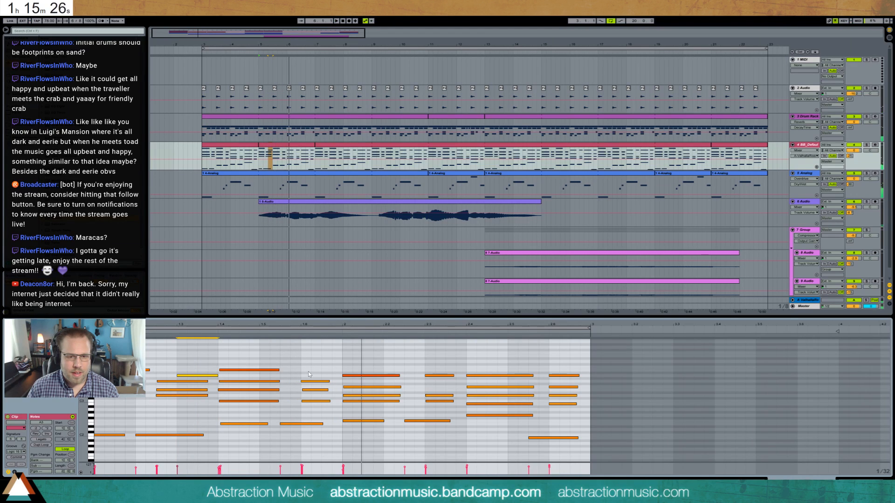
- Raise the top note of the piano chord at 1.6 by four semitones and play back the change
{"action": "left_click", "coordinate": [315, 382]}
{"action": "key", "text": "Up"}
{"action": "key", "text": "Up"}
{"action": "key", "text": "Up"}
{"action": "key", "text": "Up"}
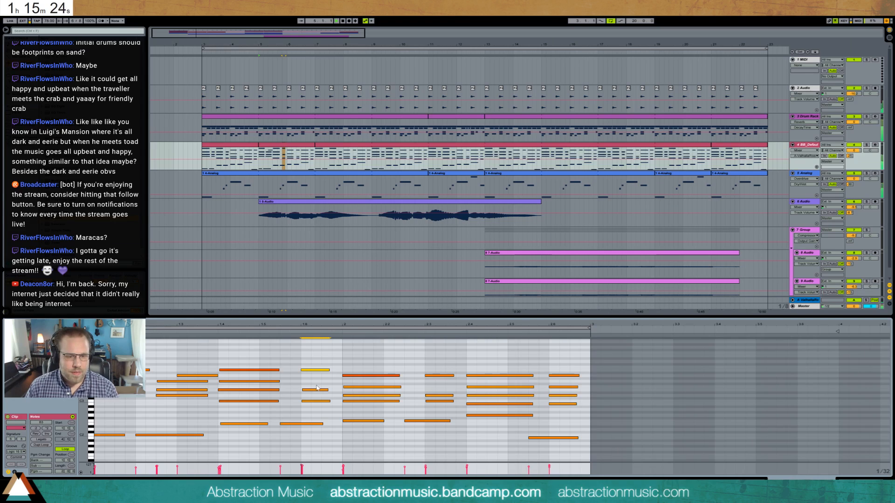
{"action": "key", "text": "space"}
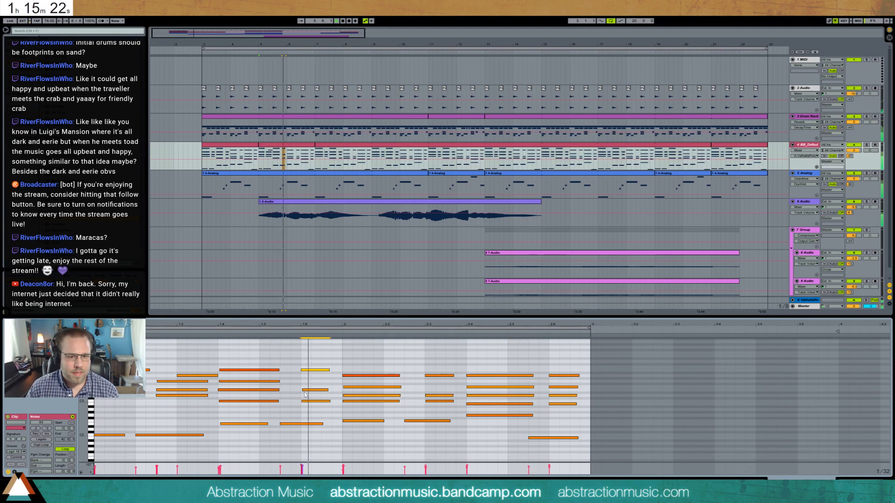
{"action": "key", "text": "space"}
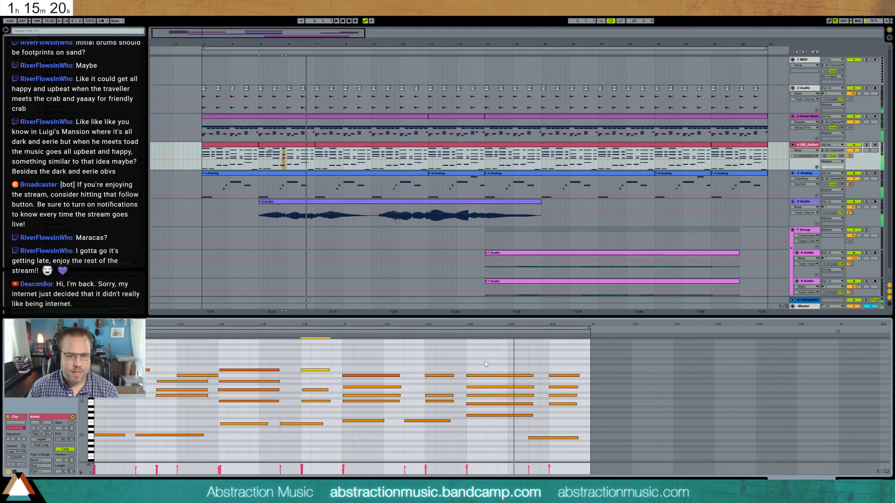
- Shorten the piano chord at 2.4 to a brief stab and place a longer copy a sixteenth after it
{"action": "left_click_drag", "start_coordinate": [459, 363], "coordinate": [483, 435]}
{"action": "key", "text": "shift+Left"}
{"action": "key", "text": "shift+Left"}
{"action": "key", "text": "shift+Left"}
{"action": "key", "text": "shift+Left"}
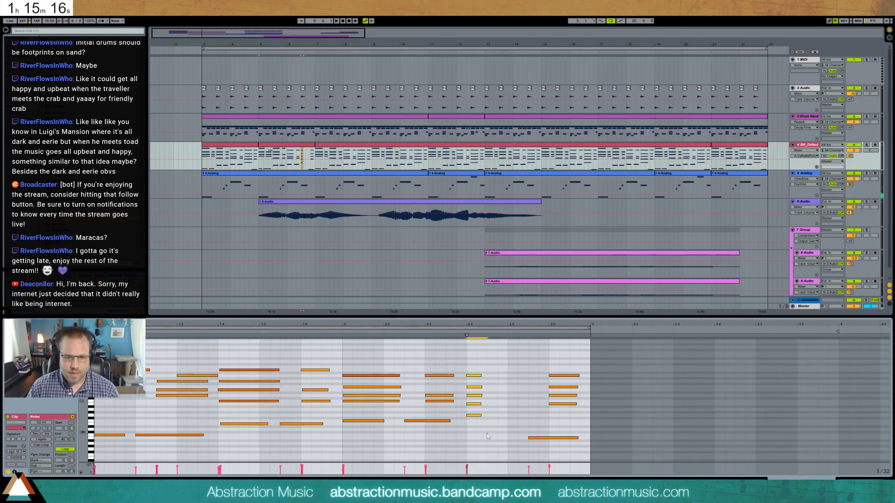
{"action": "key", "text": "ctrl+d"}
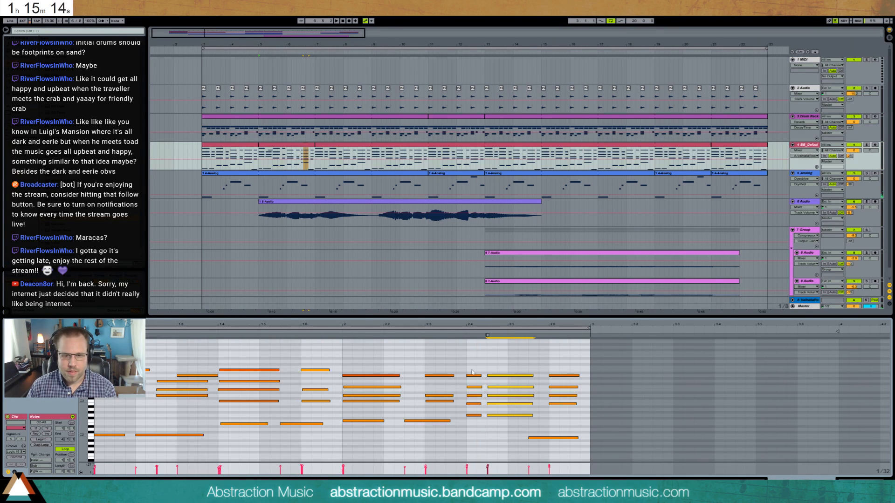
- Try an even shorter chord stab at 2.4, play it back, and restore its length
{"action": "left_click_drag", "start_coordinate": [472, 365], "coordinate": [475, 419]}
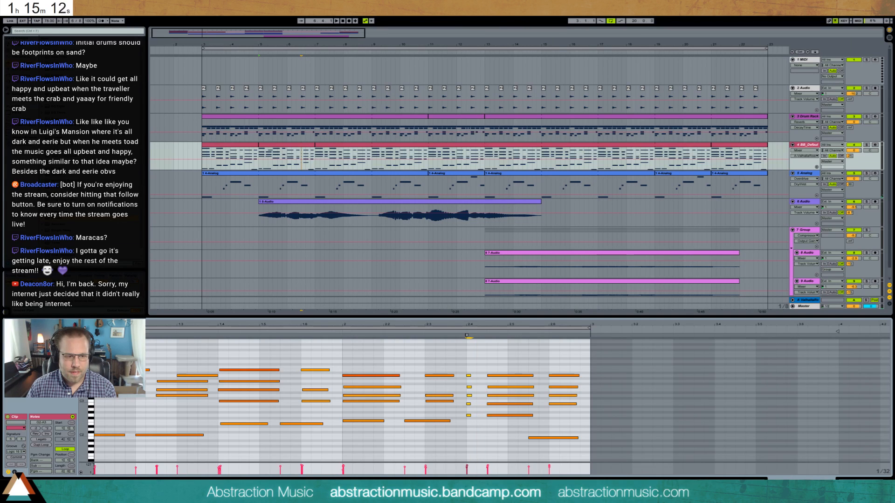
{"action": "left_click", "coordinate": [15, 472]}
{"action": "left_click", "coordinate": [91, 429]}
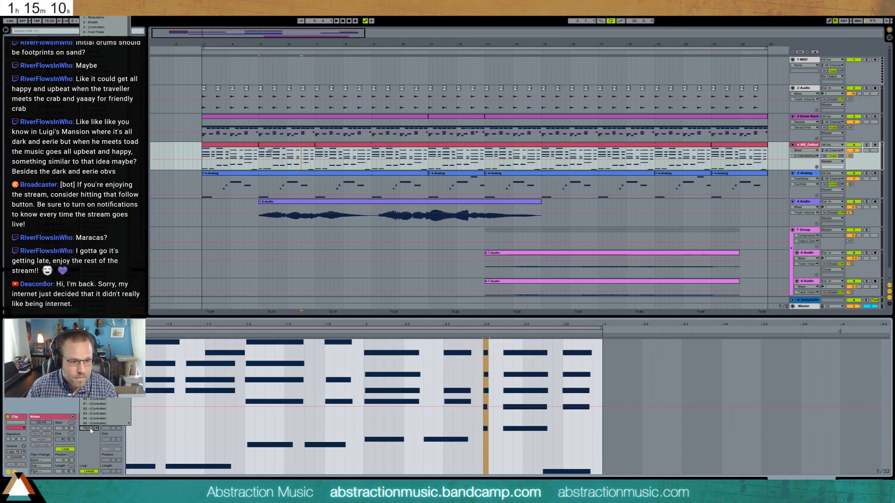
{"action": "left_click", "coordinate": [91, 429]}
{"action": "left_click", "coordinate": [14, 472]}
{"action": "key", "text": "space"}
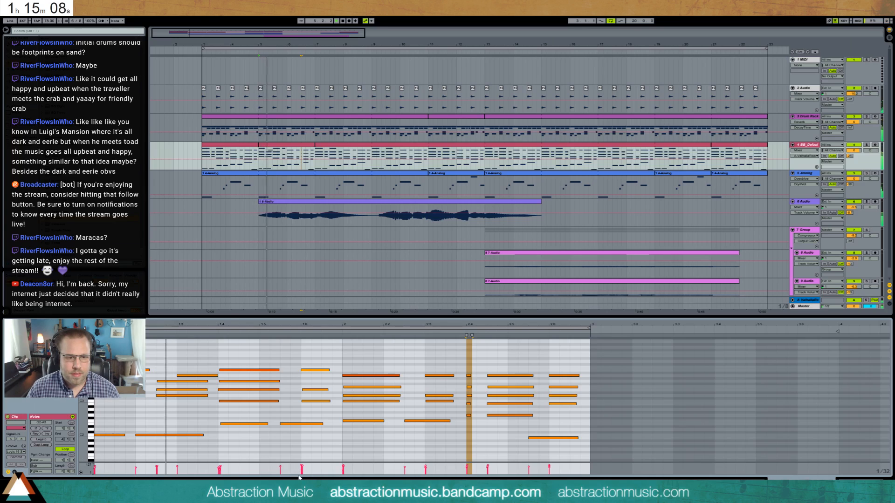
{"action": "left_click", "coordinate": [291, 458]}
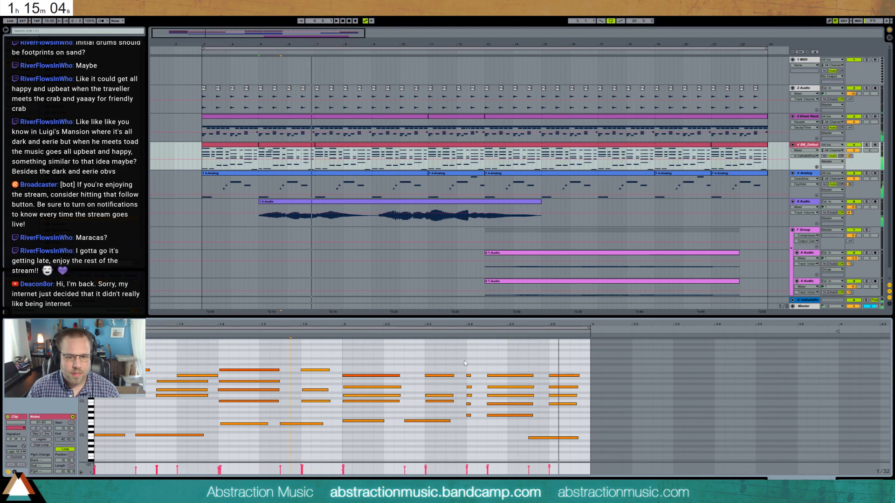
{"action": "left_click_drag", "start_coordinate": [472, 433], "coordinate": [475, 435]}
{"action": "key", "text": "shift+Right"}
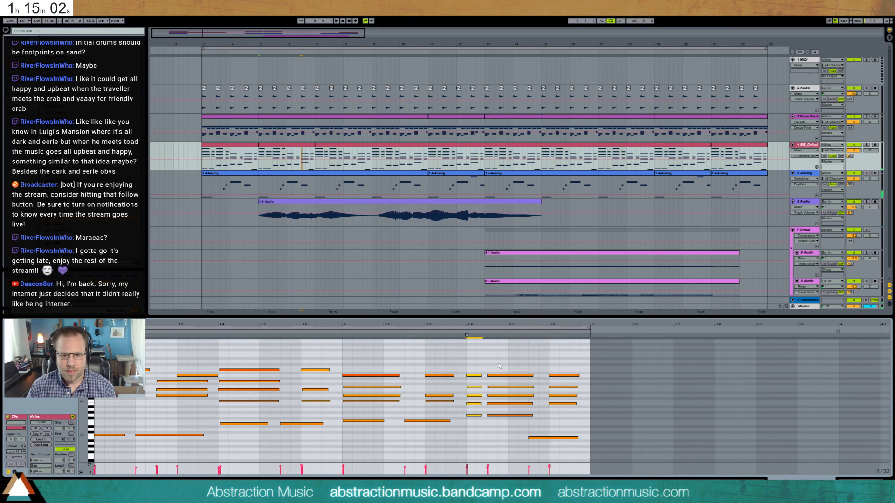
- Move the repeated piano chord to 2.5 and shorten its notes slightly during playback
{"action": "left_click_drag", "start_coordinate": [498, 363], "coordinate": [506, 433]}
{"action": "key", "text": "Right"}
{"action": "key", "text": "Right"}
{"action": "key", "text": "Right"}
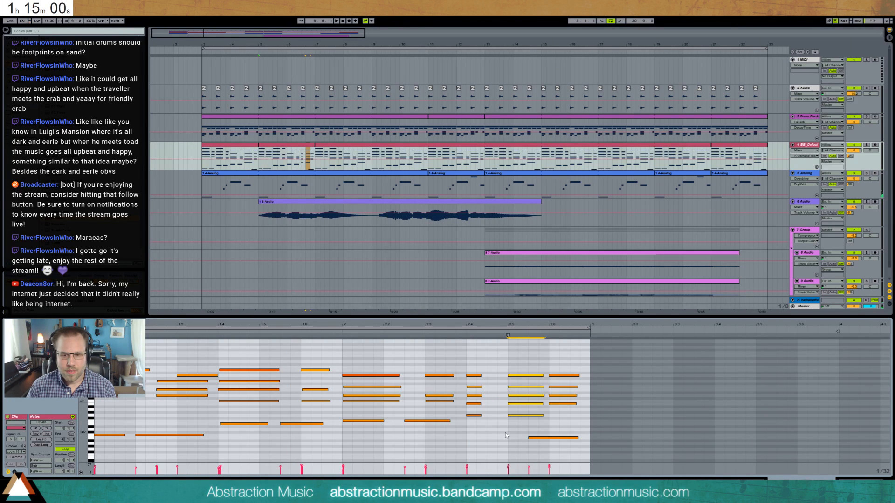
{"action": "left_click", "coordinate": [457, 337]}
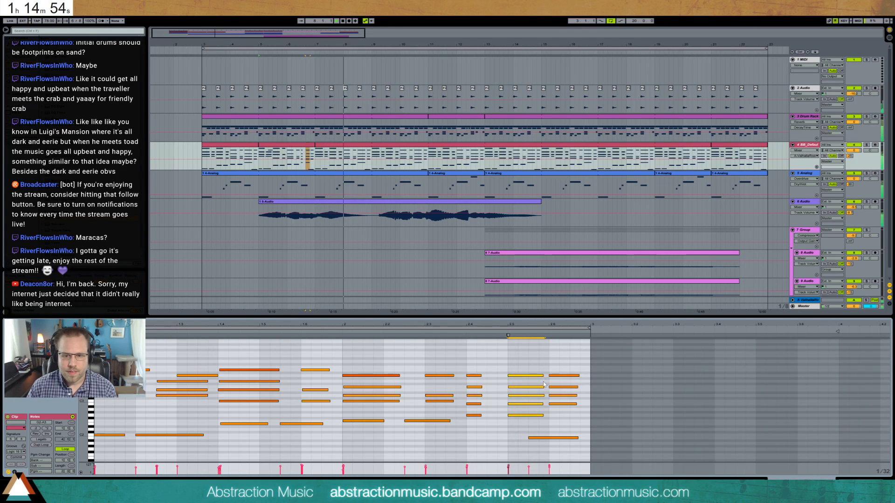
{"action": "left_click_drag", "start_coordinate": [544, 376], "coordinate": [540, 377]}
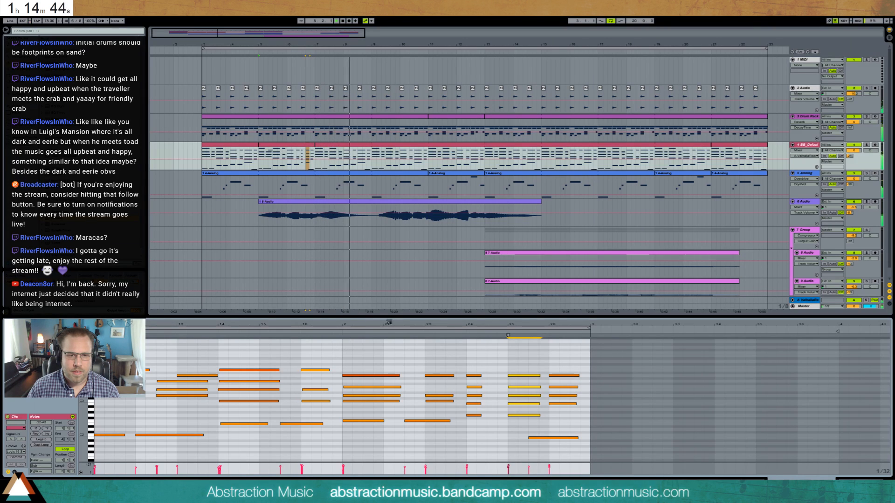
- Add a high melody note at 2.6.3 and start two notes of the beat 2 chord a sixteenth earlier
{"action": "double_click", "coordinate": [573, 362]}
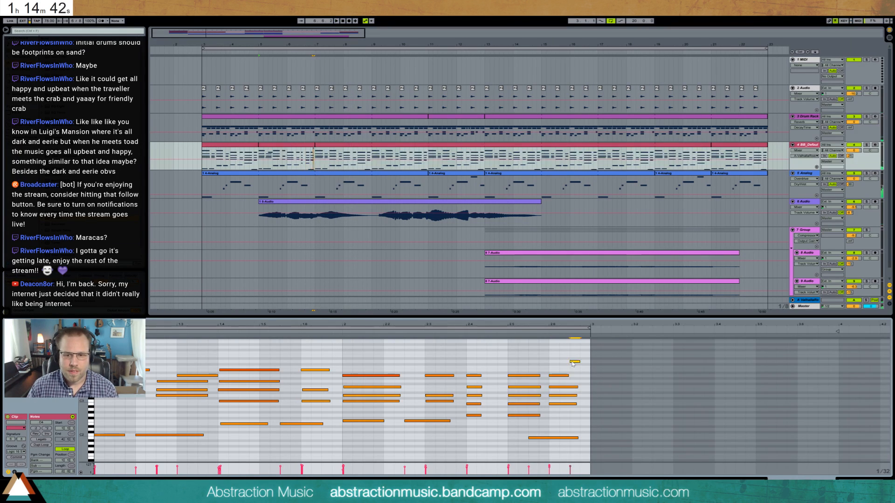
{"action": "key", "text": "space"}
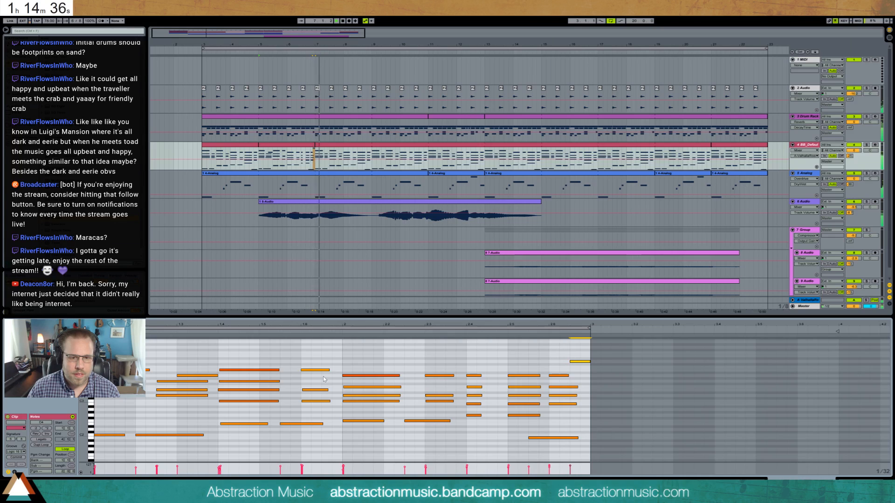
{"action": "left_click_drag", "start_coordinate": [325, 377], "coordinate": [401, 375]}
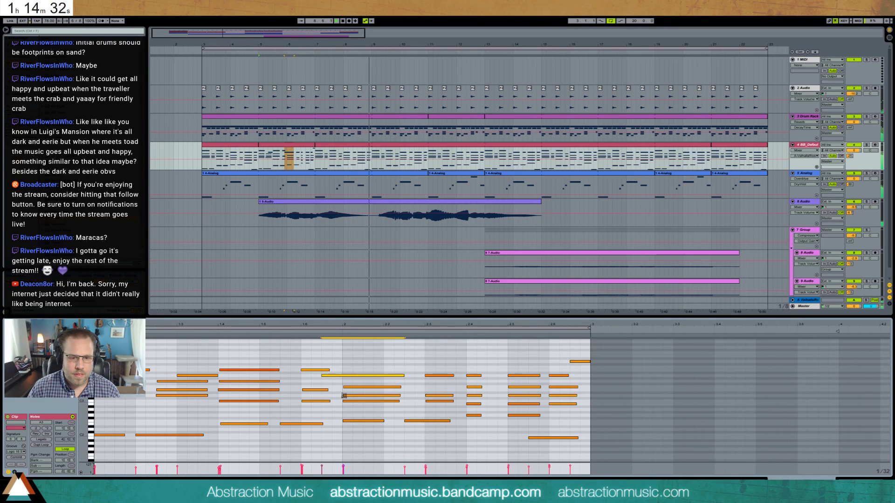
{"action": "left_click", "coordinate": [344, 396]}
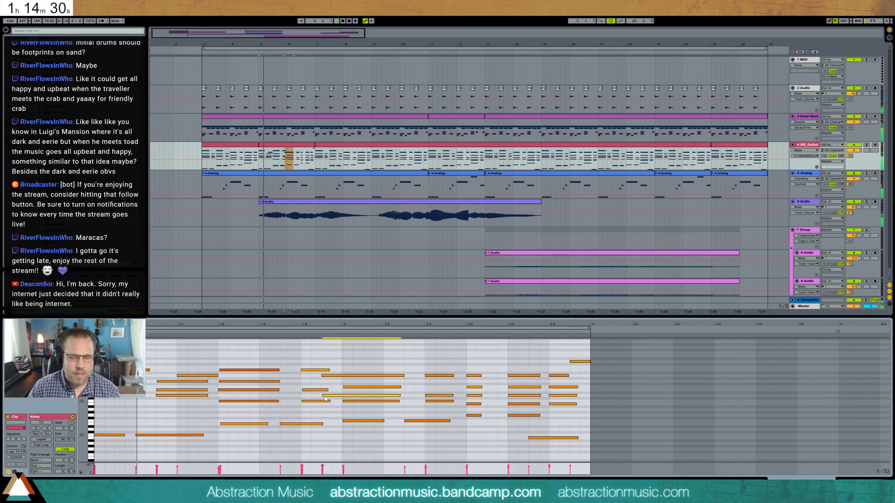
{"action": "key", "text": "space"}
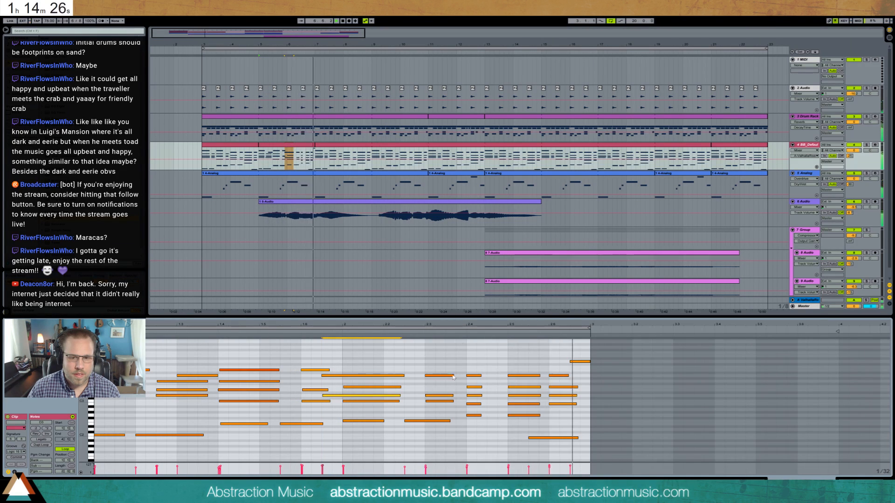
- Copy the varied piano clip at bar 5 and paste it over the piano part at bar 9
{"action": "left_click", "coordinate": [301, 145]}
{"action": "key", "text": "ctrl+c"}
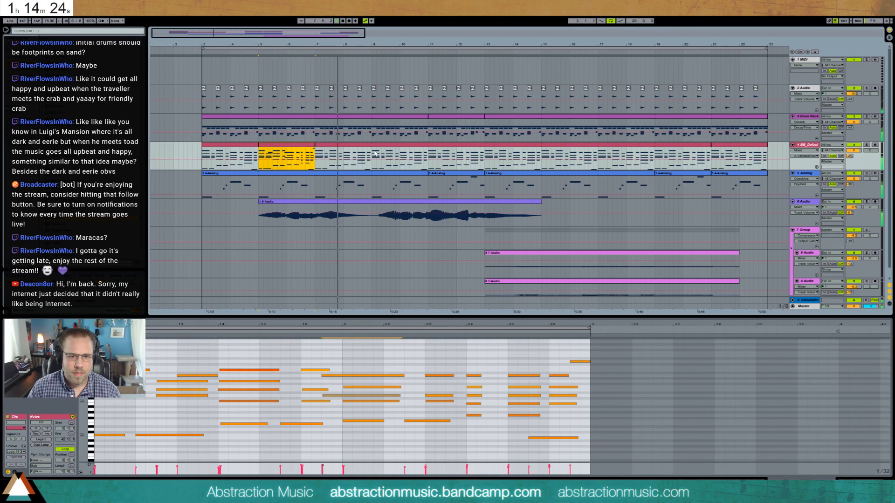
{"action": "left_click", "coordinate": [375, 150]}
{"action": "key", "text": "ctrl+v"}
{"action": "left_click_drag", "start_coordinate": [387, 146], "coordinate": [383, 147]}
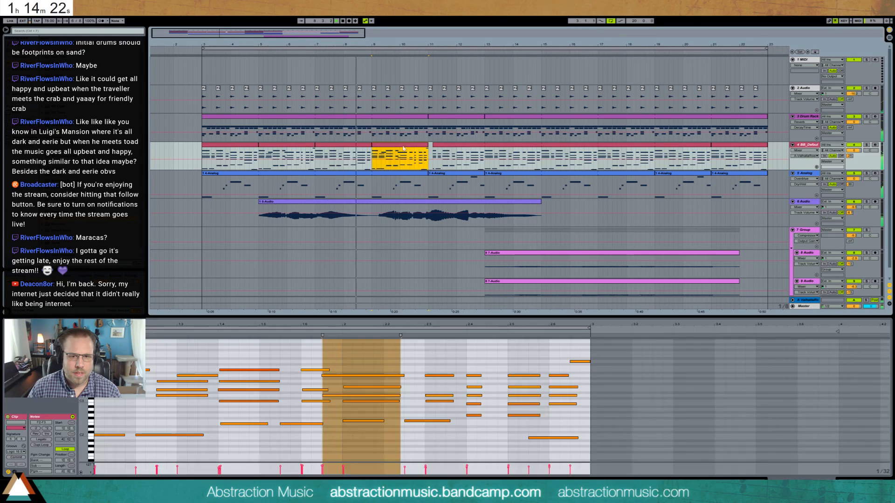
{"action": "left_click", "coordinate": [433, 145]}
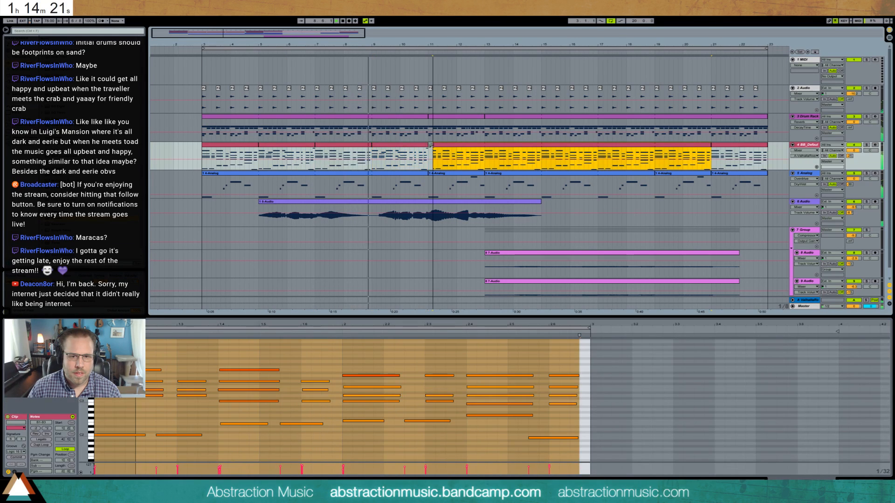
- Add a high melody note near the start of the bar 7 piano clip and play it back from just before bar 7
{"action": "double_click", "coordinate": [334, 146]}
{"action": "double_click", "coordinate": [99, 356]}
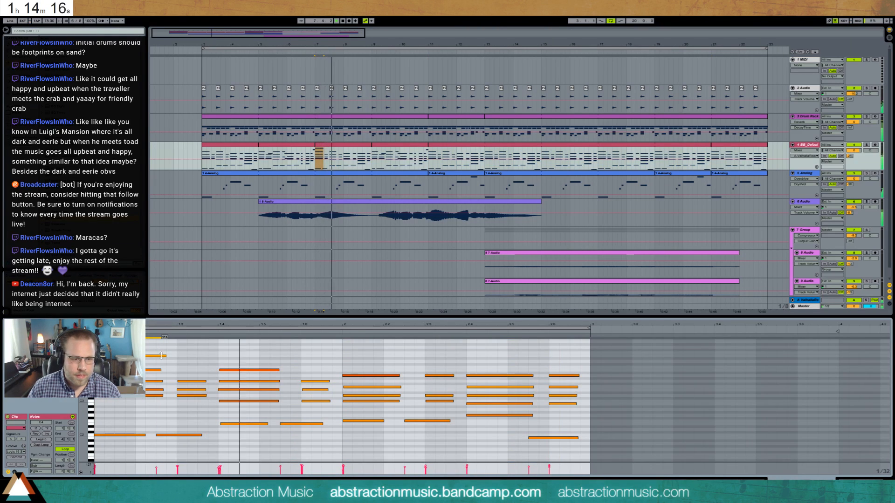
{"action": "left_click", "coordinate": [310, 162]}
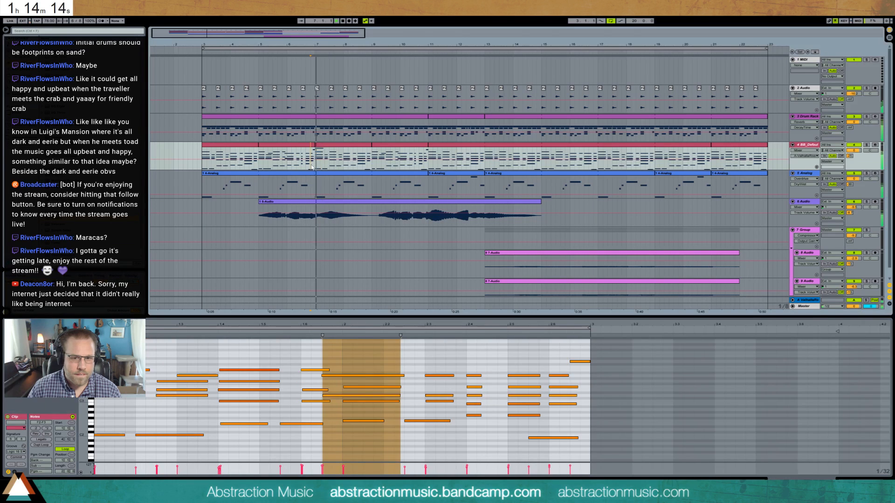
- In the bar 9 piano clip, extend the first high melody note to 1.3 and play the passage
{"action": "left_click", "coordinate": [390, 149]}
{"action": "double_click", "coordinate": [389, 149]}
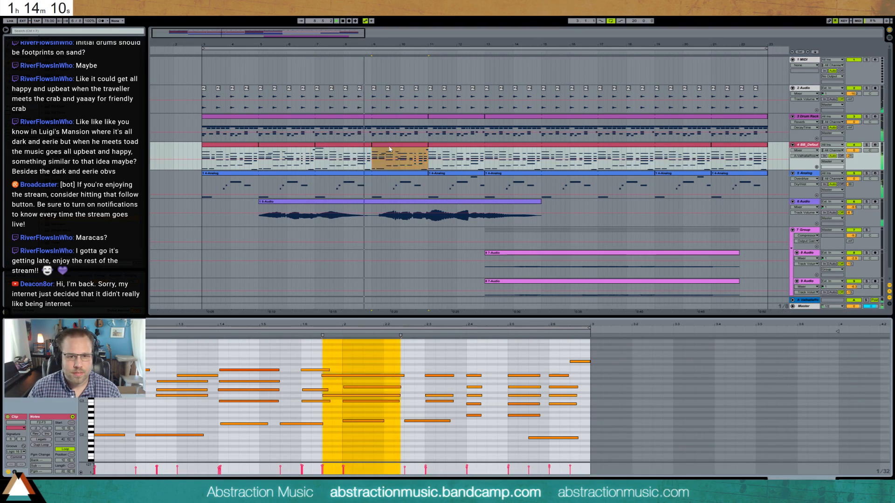
{"action": "left_click", "coordinate": [116, 411]}
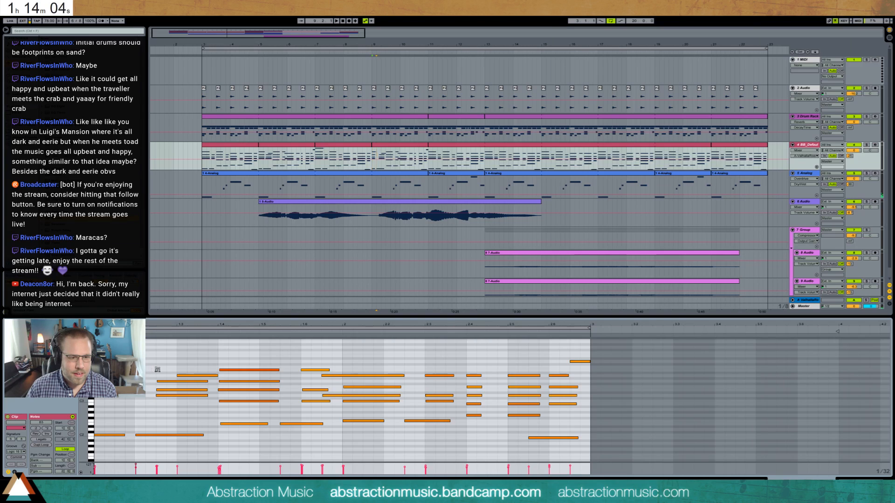
{"action": "left_click_drag", "start_coordinate": [173, 376], "coordinate": [173, 381]}
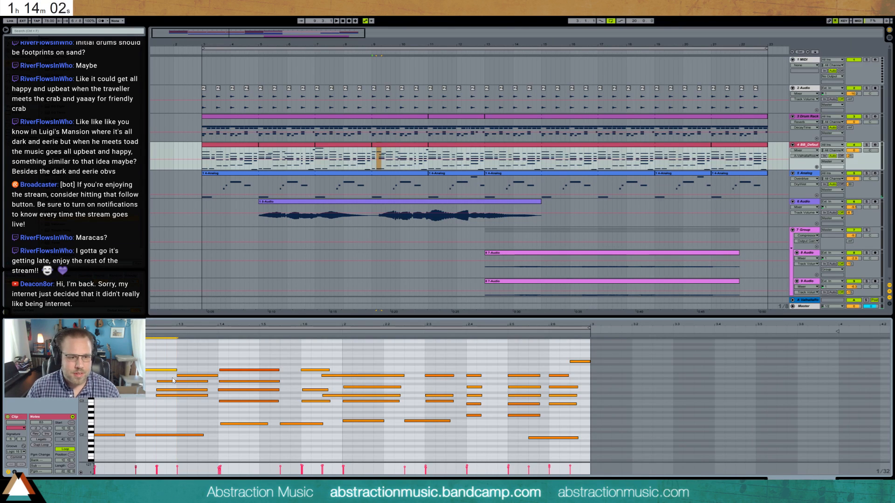
{"action": "key", "text": "space"}
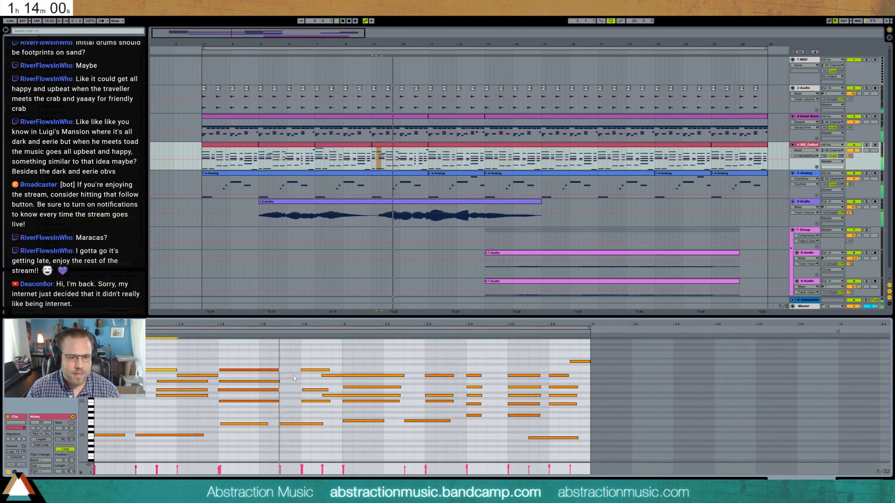
- Shorten the top note at 1.4 to an eighth, start the second bass note at 1.5, and add a short melody note at 1.5.3
{"action": "left_click", "coordinate": [267, 369]}
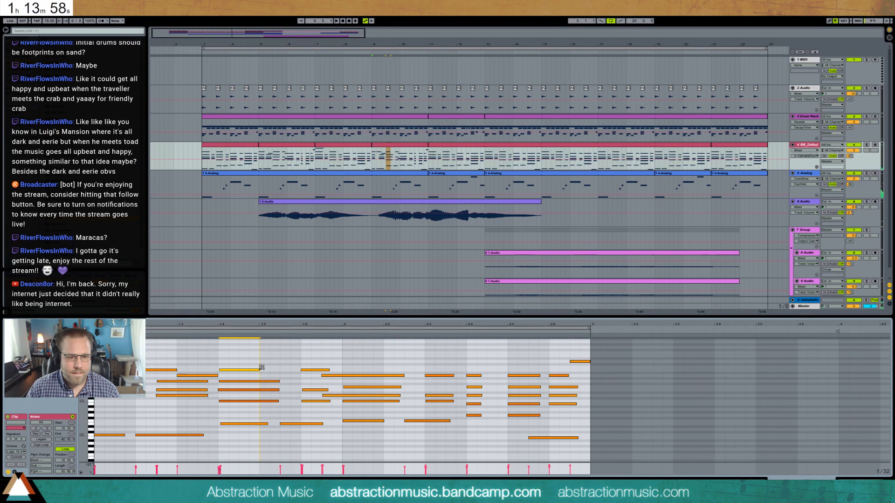
{"action": "left_click_drag", "start_coordinate": [261, 367], "coordinate": [261, 368]}
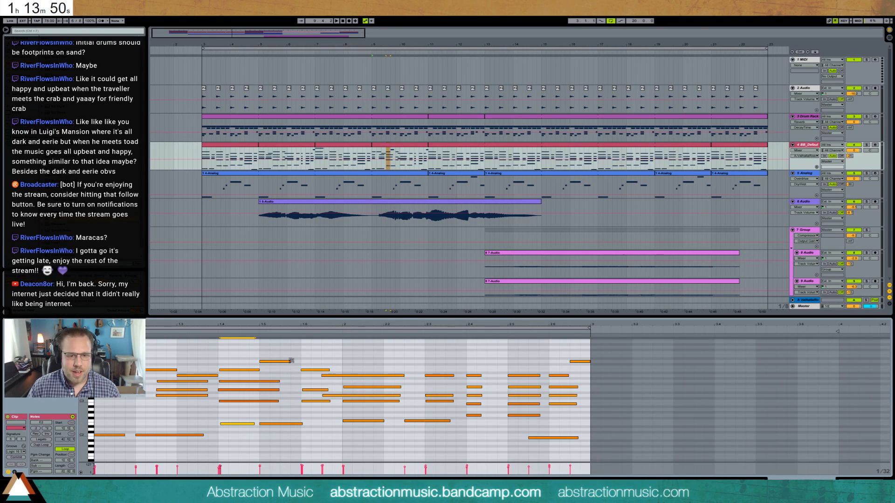
{"action": "left_click_drag", "start_coordinate": [290, 361], "coordinate": [301, 362]}
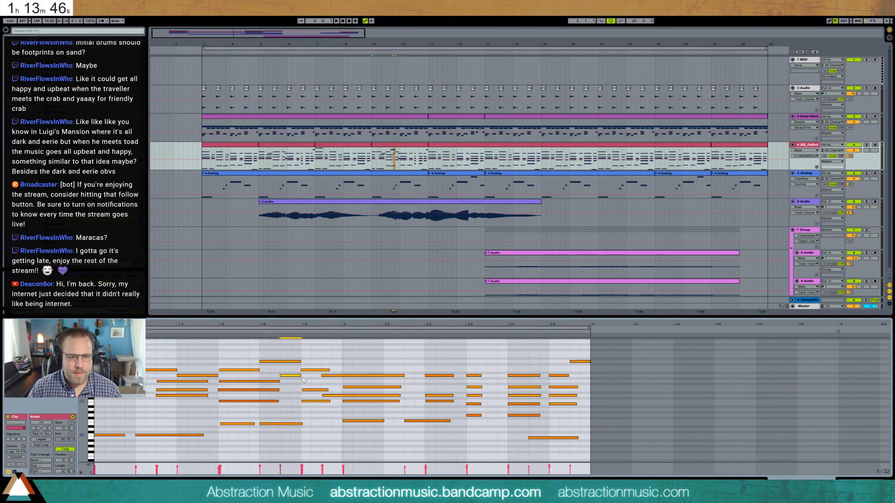
{"action": "key", "text": "space"}
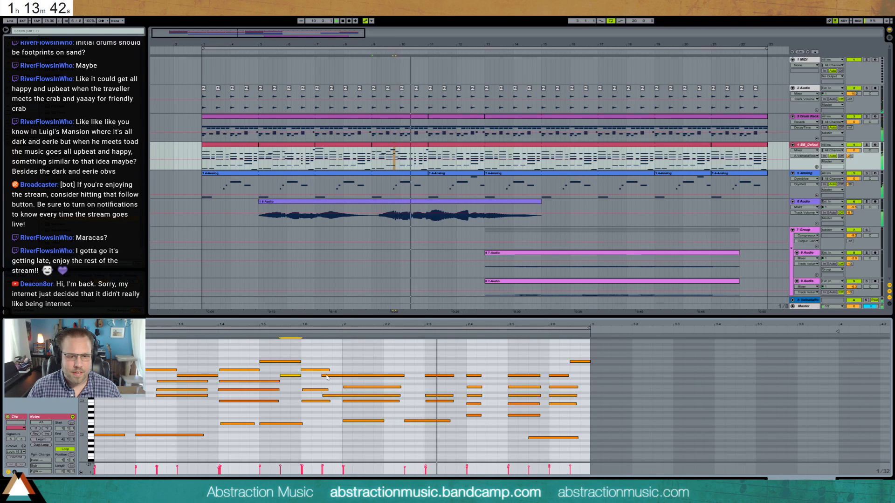
{"action": "left_click", "coordinate": [300, 362]}
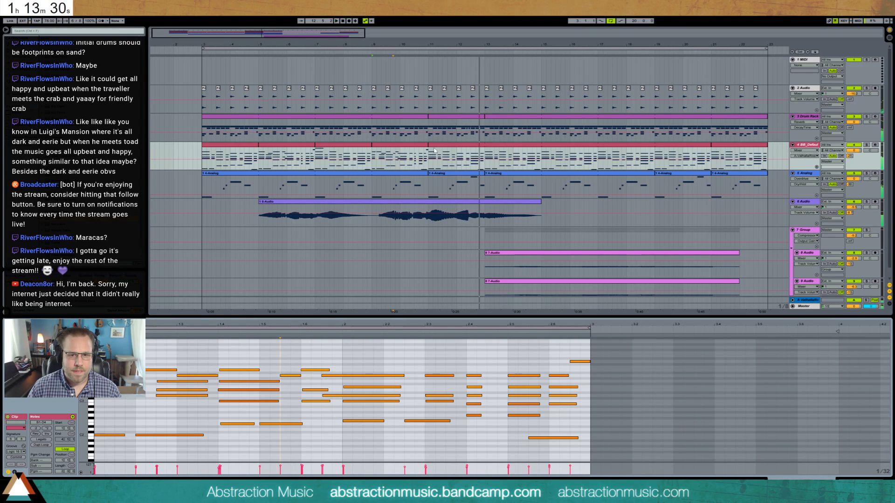
- Open the piano clip at bar 11 and shorten its opening chord
{"action": "left_click_drag", "start_coordinate": [430, 155], "coordinate": [474, 160]}
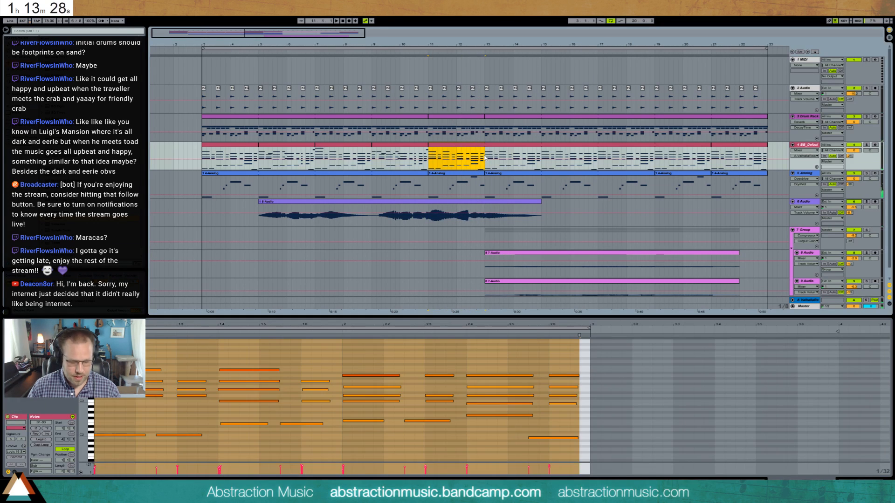
{"action": "left_click", "coordinate": [465, 147]}
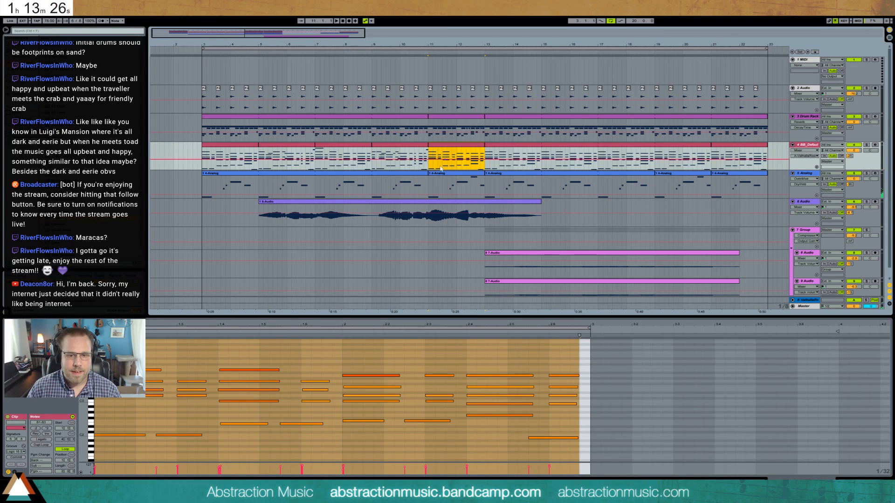
{"action": "left_click", "coordinate": [311, 365]}
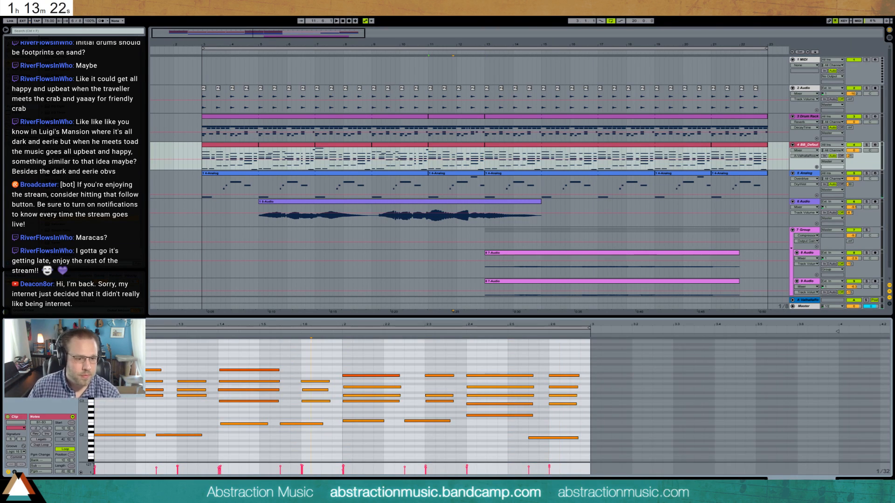
{"action": "left_click_drag", "start_coordinate": [179, 366], "coordinate": [191, 410]}
{"action": "left_click_drag", "start_coordinate": [125, 366], "coordinate": [139, 410]}
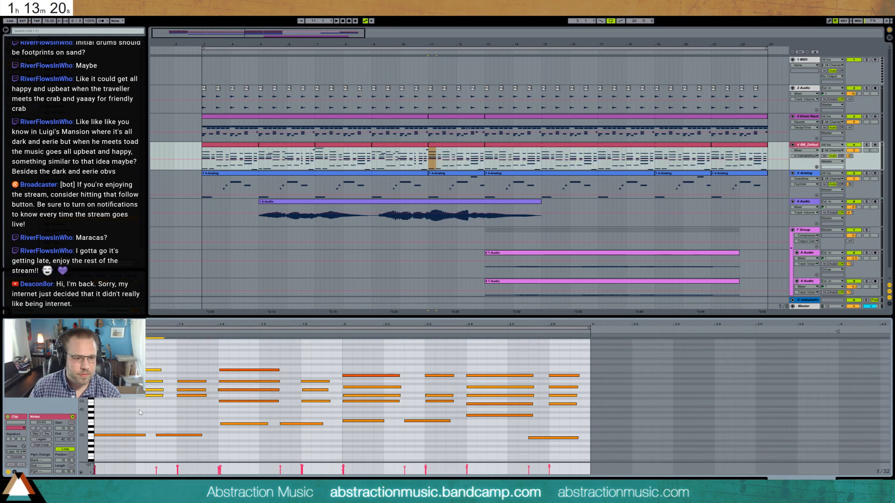
- Move the chord at 1.3 back to 1.2 and extend its notes to just before 1.4
{"action": "left_click_drag", "start_coordinate": [175, 367], "coordinate": [191, 409]}
{"action": "key", "text": "Left"}
{"action": "key", "text": "Left"}
{"action": "key", "text": "Left"}
{"action": "key", "text": "Left"}
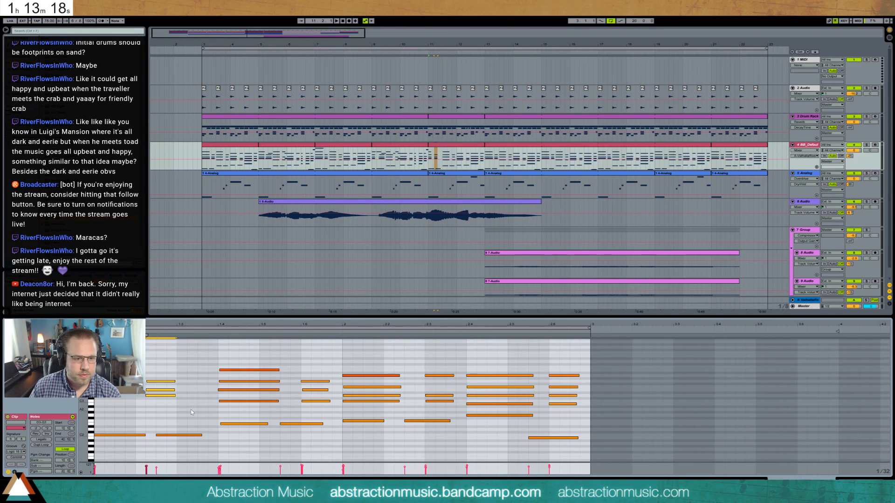
{"action": "key", "text": "shift+Right"}
{"action": "key", "text": "shift+Right"}
{"action": "key", "text": "shift+Right"}
{"action": "key", "text": "shift+Right"}
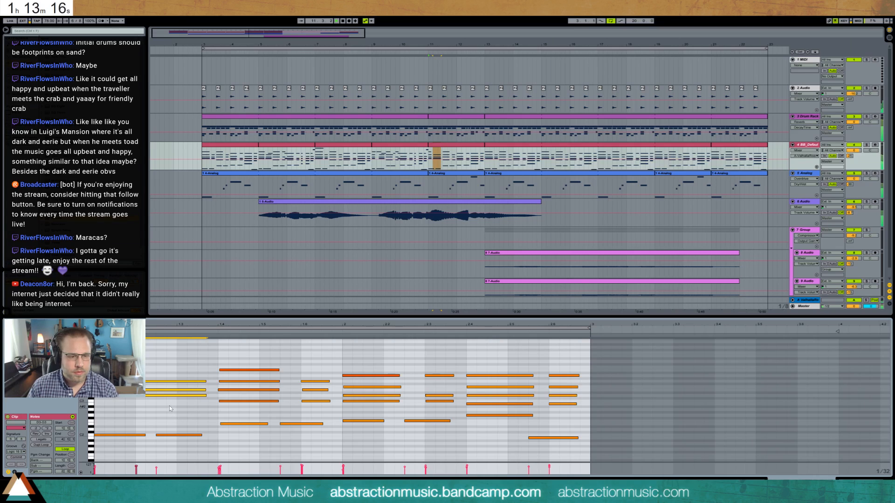
- Add a high melody note spanning the 1.2 chord during playback and raise the top note of the 1.4 chord
{"action": "key", "text": "space"}
{"action": "double_click", "coordinate": [141, 367]}
{"action": "left_click_drag", "start_coordinate": [145, 367], "coordinate": [203, 367]}
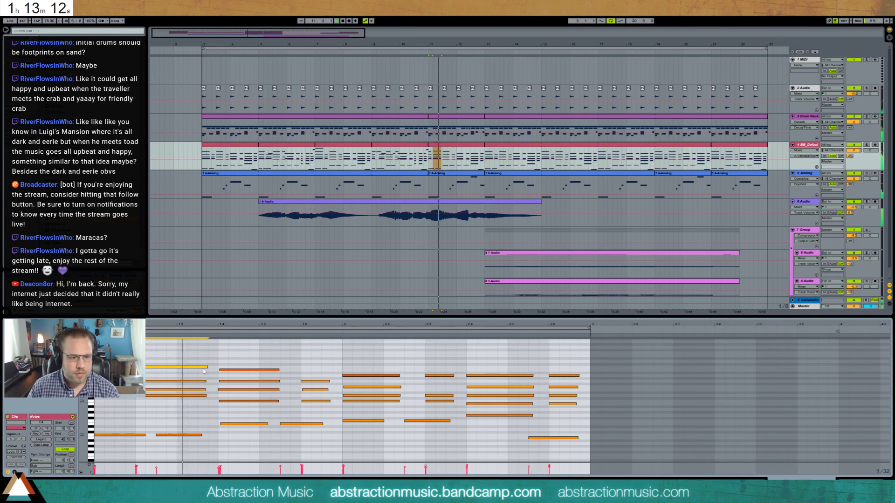
{"action": "left_click", "coordinate": [242, 370]}
{"action": "left_click_drag", "start_coordinate": [242, 371], "coordinate": [242, 362]}
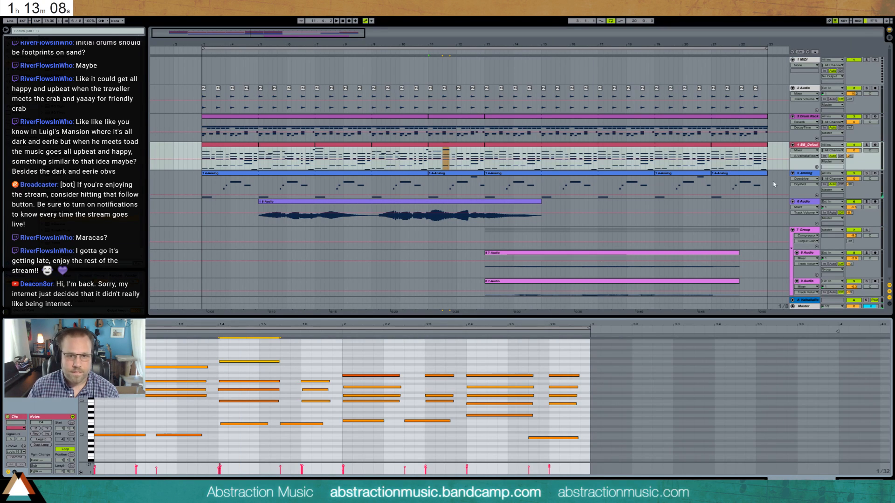
- Solo the piano track, listen from bar 11, and add two very short descending high notes from 1.5.3 up to 1.6
{"action": "left_click", "coordinate": [866, 145]}
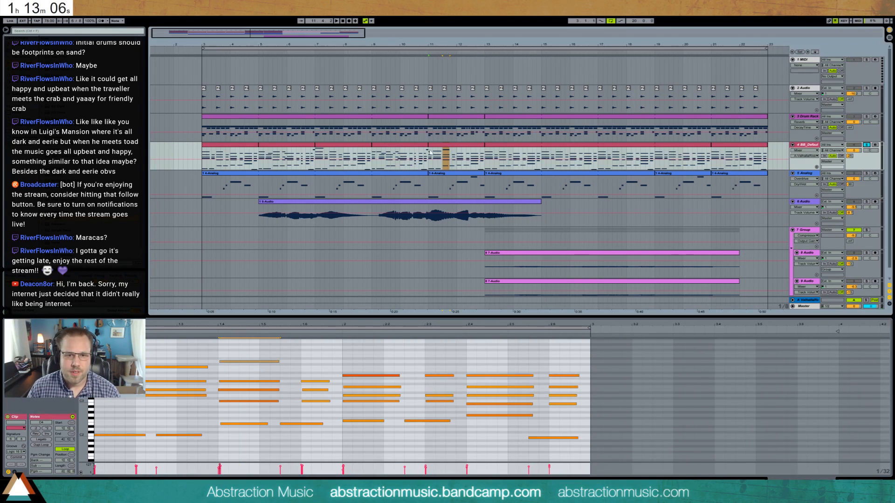
{"action": "key", "text": "space"}
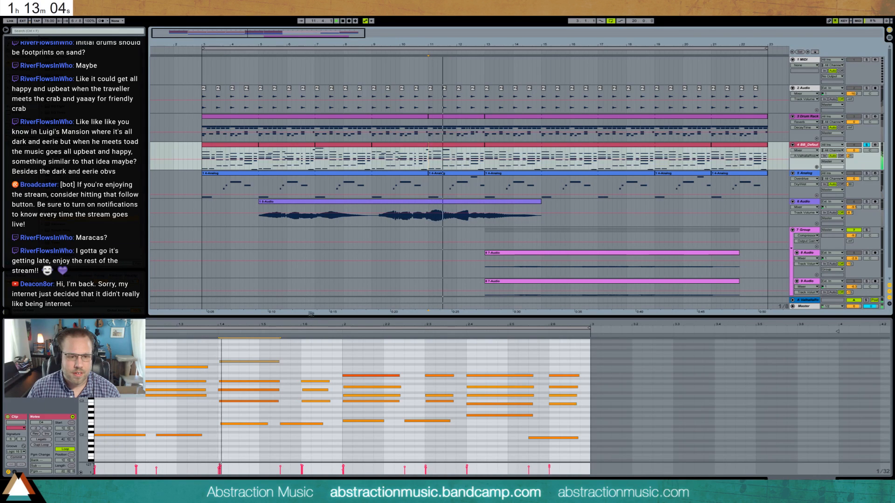
{"action": "double_click", "coordinate": [284, 353]}
{"action": "double_click", "coordinate": [293, 362]}
- Try transposing the piano chord at 1.6 upward
{"action": "left_click_drag", "start_coordinate": [304, 369], "coordinate": [317, 420]}
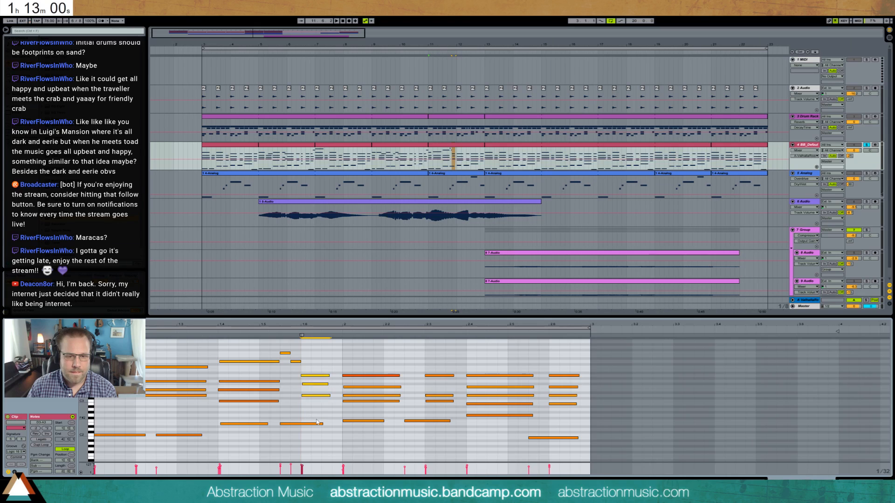
{"action": "key", "text": "Up"}
{"action": "key", "text": "Up"}
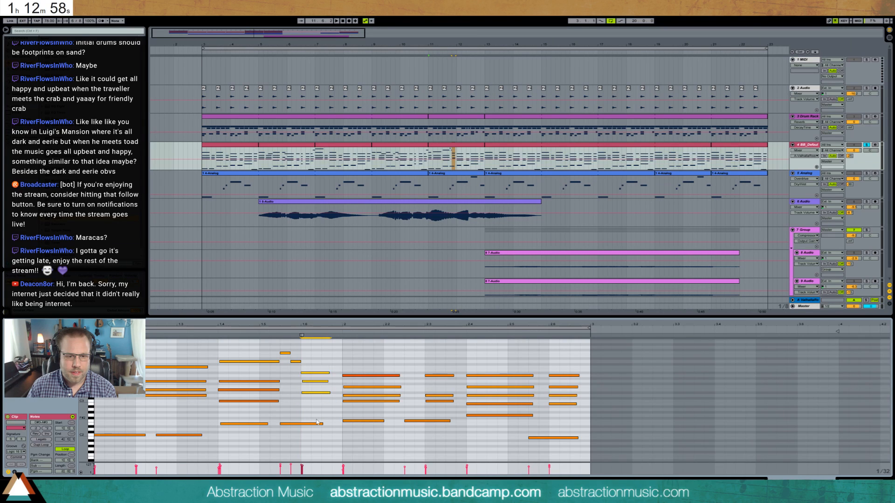
{"action": "key", "text": "Up"}
{"action": "key", "text": "Up"}
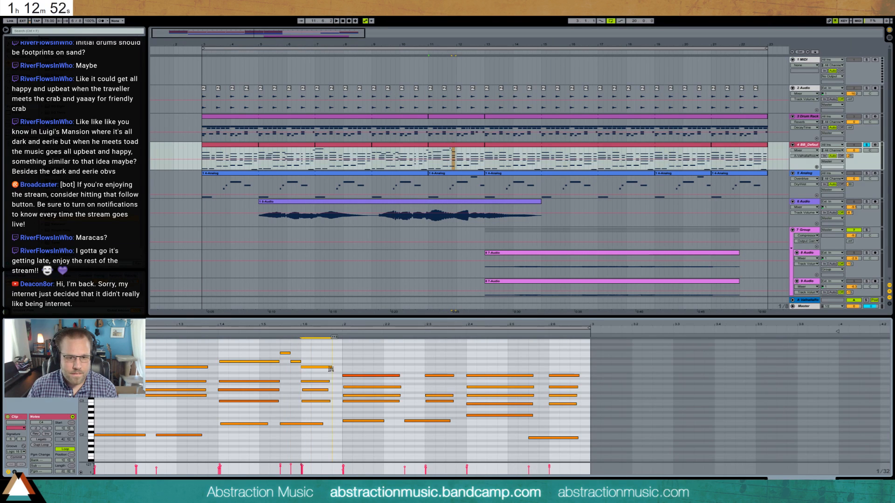
- Add a high note over the 1.6 chord and move the two short high notes to 1.5 and 1.5.3, each a sixteenth long
{"action": "left_click", "coordinate": [230, 338]}
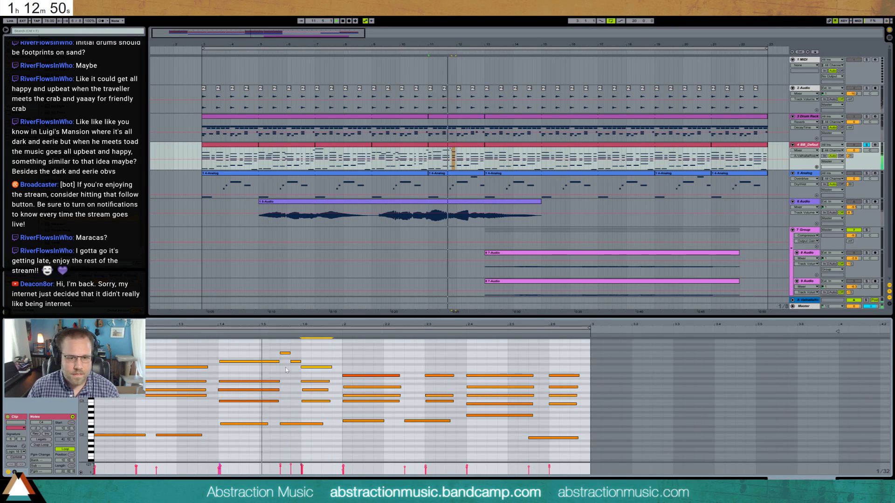
{"action": "left_click_drag", "start_coordinate": [281, 347], "coordinate": [297, 360]}
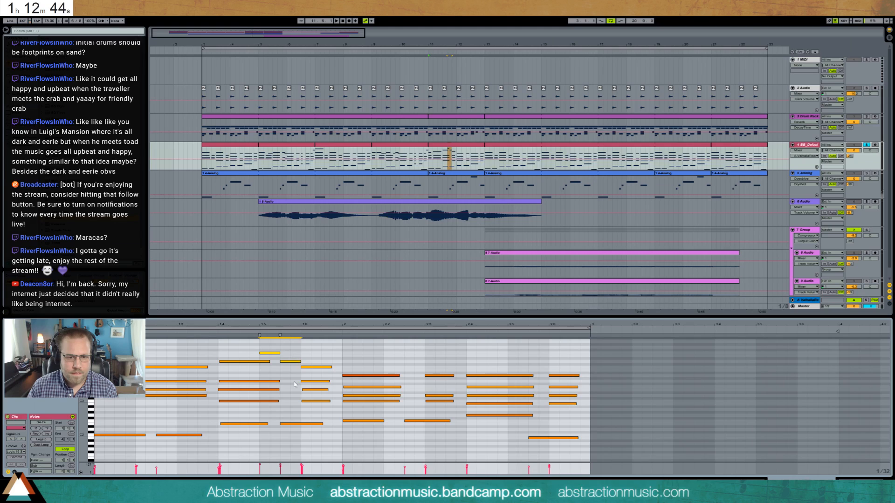
- Shorten the chord and bass on beat 2 to stabs, move the 2.3 chord with its bass to 2.2, and duplicate it at 2.3
{"action": "left_click_drag", "start_coordinate": [352, 358], "coordinate": [364, 419]}
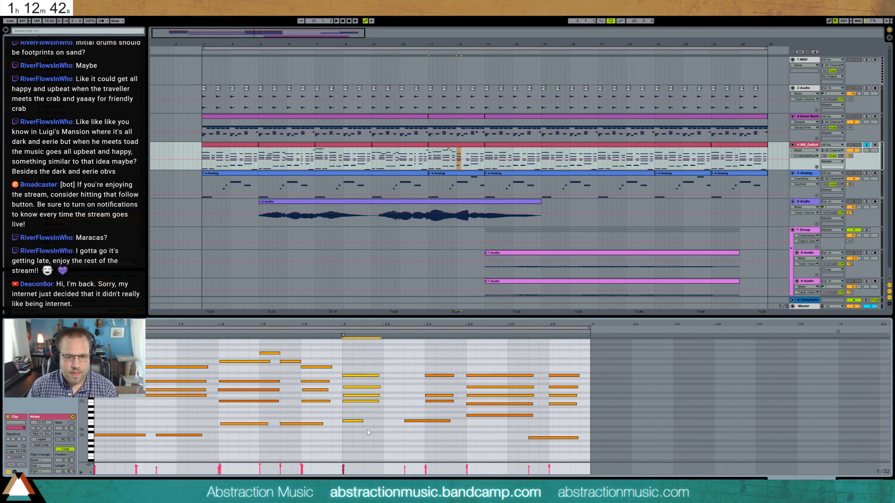
{"action": "left_click_drag", "start_coordinate": [414, 373], "coordinate": [412, 403]}
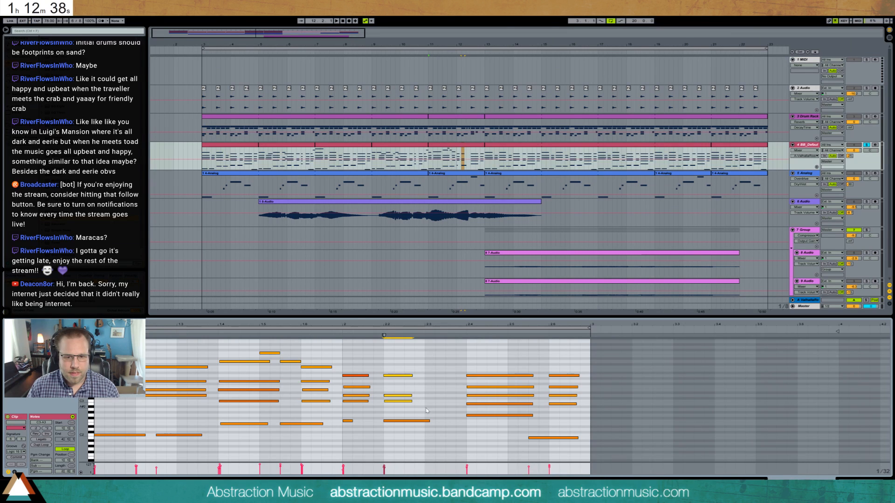
{"action": "left_click_drag", "start_coordinate": [386, 364], "coordinate": [426, 446]}
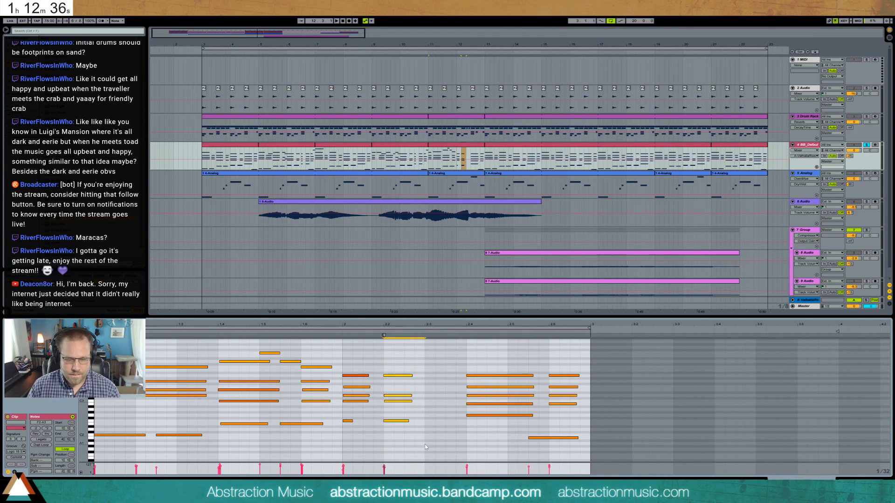
{"action": "key", "text": "ctrl+d"}
{"action": "key", "text": "space"}
- Shorten the chord at 2.4 to a stab, duplicate it at 2.5, and play the clip back
{"action": "left_click_drag", "start_coordinate": [486, 360], "coordinate": [503, 440]}
{"action": "key", "text": "shift+Left"}
{"action": "key", "text": "shift+Left"}
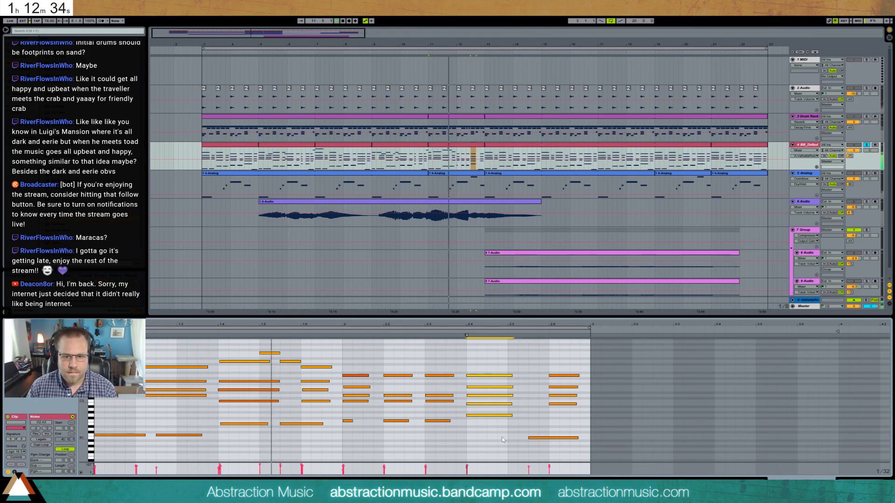
{"action": "key", "text": "shift+Left"}
{"action": "key", "text": "shift+Left"}
{"action": "key", "text": "ctrl+d"}
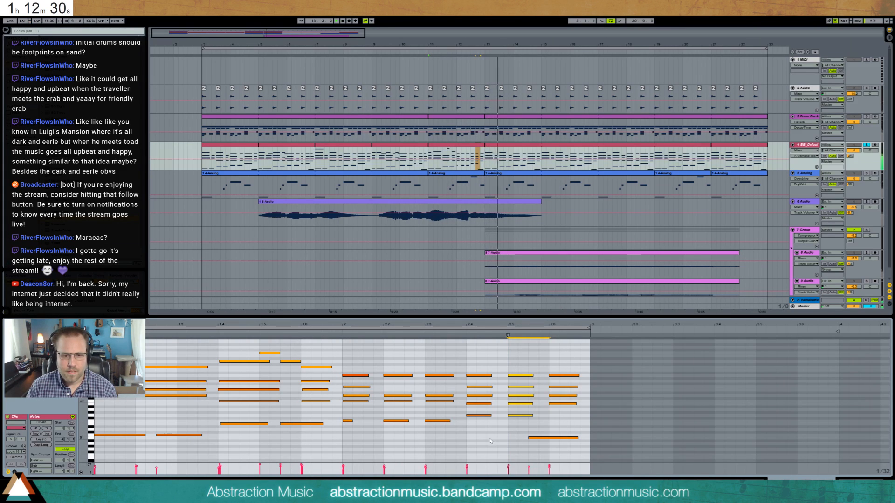
{"action": "key", "text": "space"}
{"action": "key", "text": "space"}
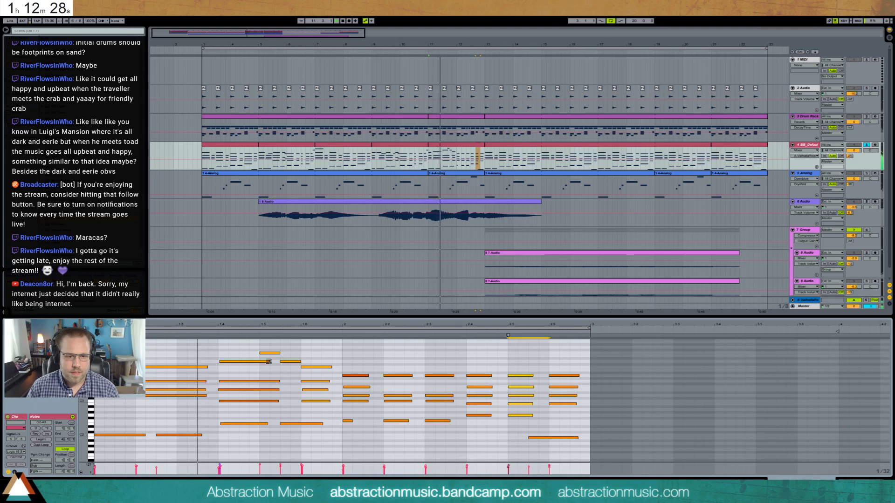
- Shorten the melody note at 1.4 to a sixteenth and move the high note to 1.4.3, lengthening it to about a dotted sixteenth
{"action": "mouse_move", "coordinate": [269, 362]}
{"action": "left_mouse_down"}
{"action": "mouse_move", "coordinate": [251, 363]}
{"action": "mouse_move", "coordinate": [258, 356]}
{"action": "left_mouse_up"}
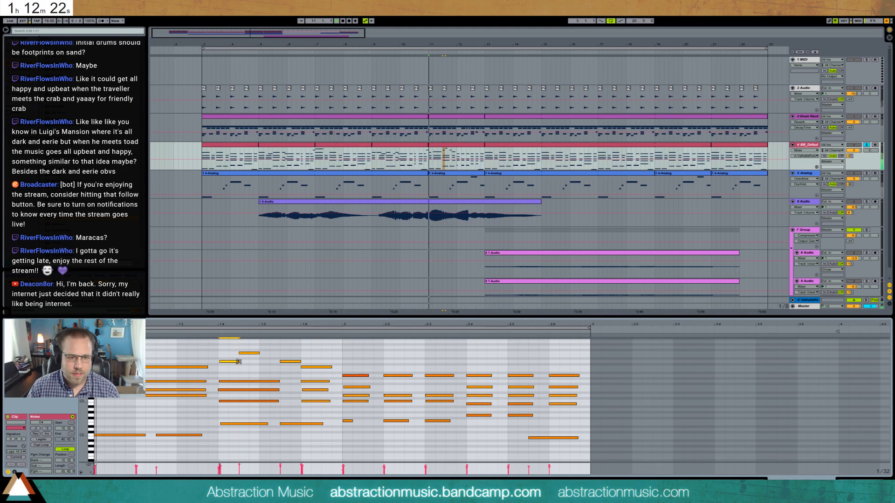
{"action": "left_click_drag", "start_coordinate": [260, 354], "coordinate": [272, 355]}
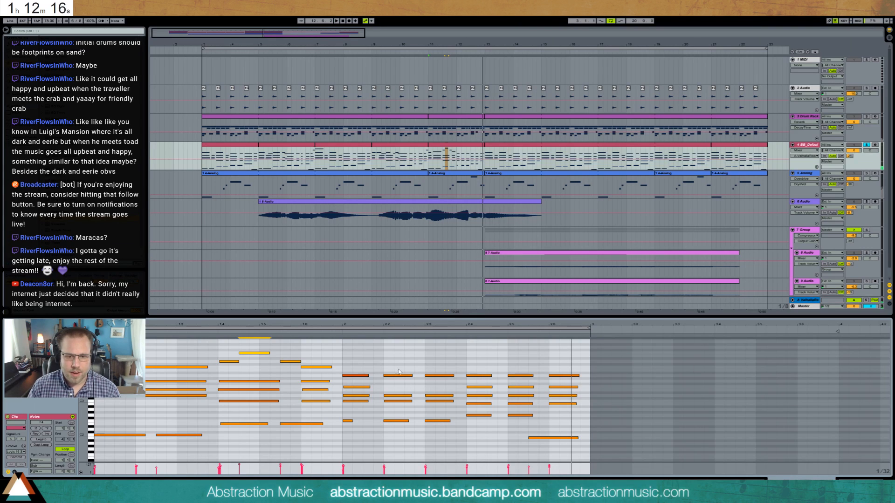
- Adjust the velocities of the chord stabs from 2.2 to 2.6 and play the phrase back
{"action": "left_click_drag", "start_coordinate": [395, 362], "coordinate": [408, 437]}
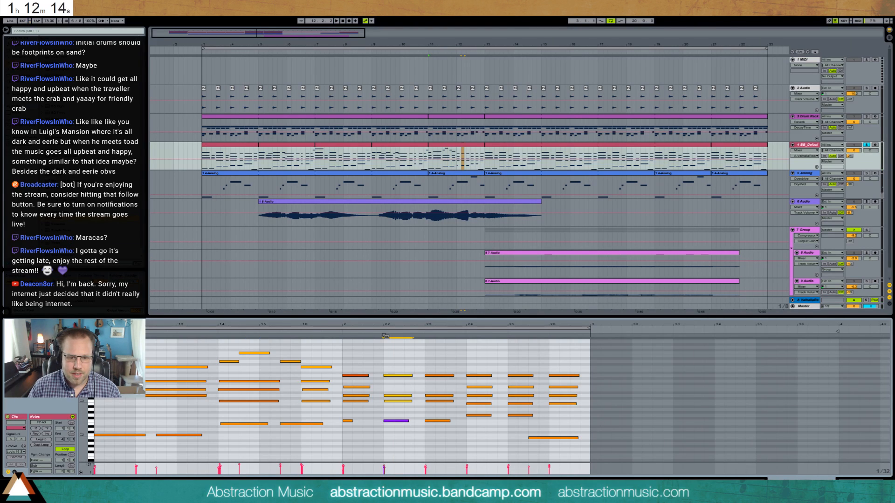
{"action": "left_click_drag", "start_coordinate": [438, 369], "coordinate": [433, 426]}
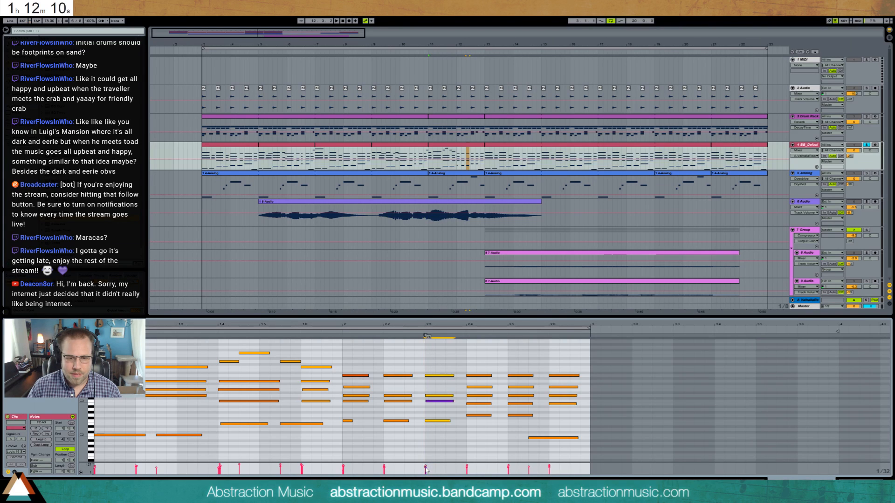
{"action": "left_click_drag", "start_coordinate": [457, 472], "coordinate": [551, 469]}
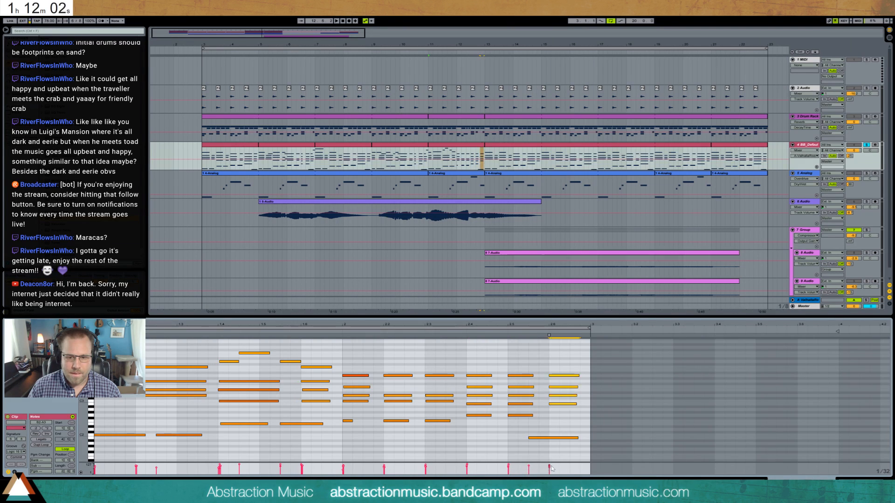
{"action": "key", "text": "space"}
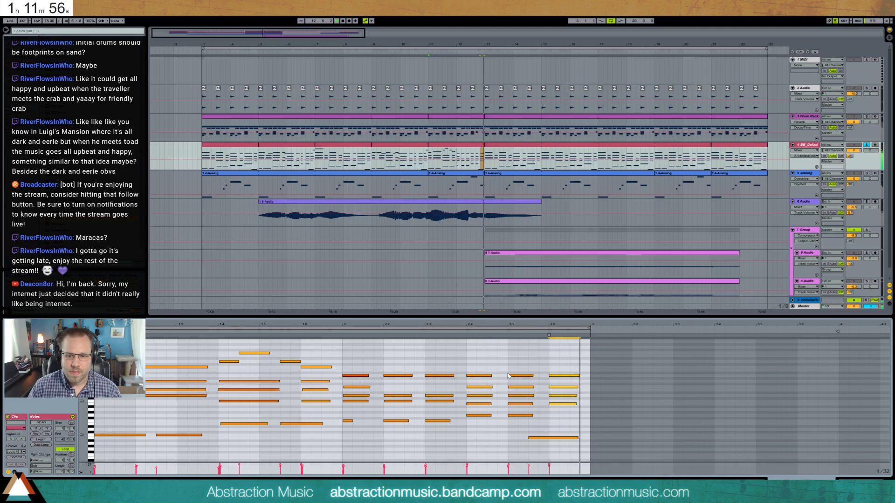
- Unsolo the piano, duplicate its four clips from bars 5 to 13 over bars 13 to 21, and play from bar 3
{"action": "left_click", "coordinate": [867, 146]}
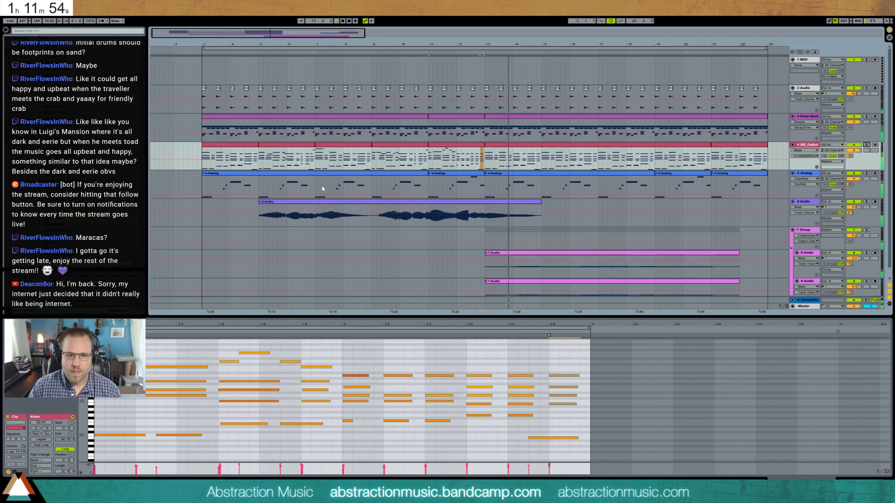
{"action": "key", "text": "space"}
{"action": "left_click", "coordinate": [292, 145]}
{"action": "left_click", "coordinate": [449, 145], "text": "shift"}
{"action": "key", "text": "ctrl+d"}
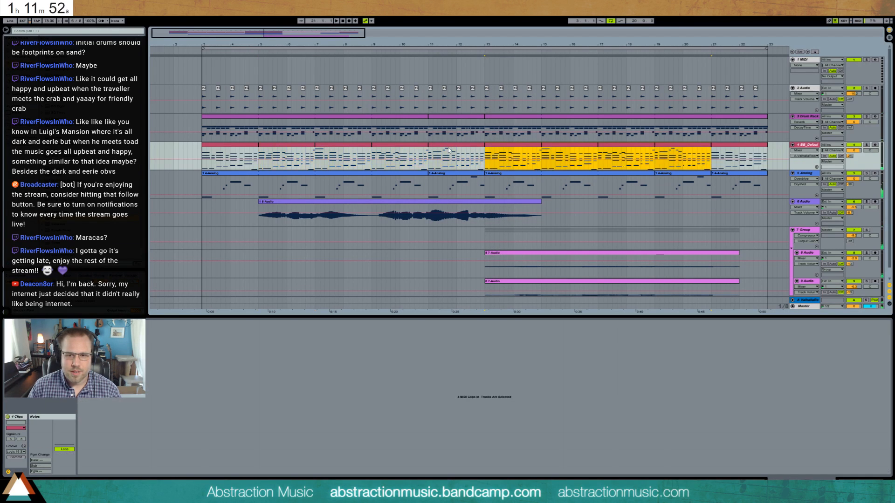
{"action": "left_click", "coordinate": [203, 153]}
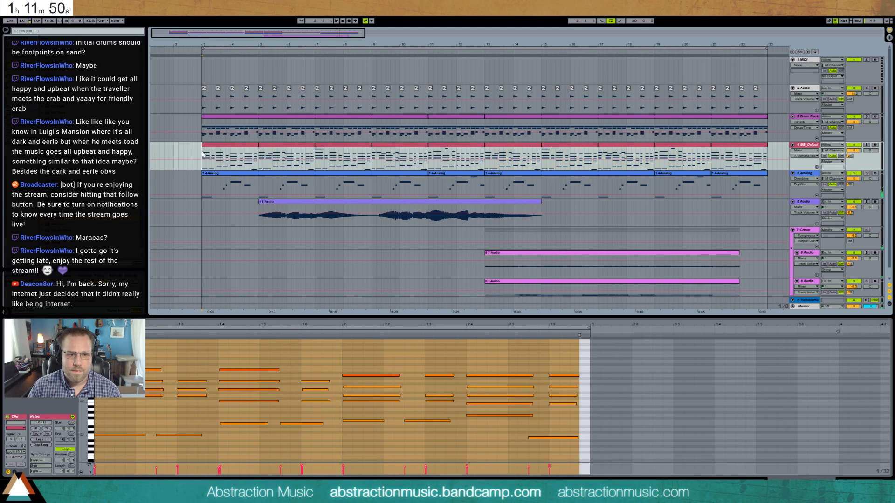
{"action": "key", "text": "space"}
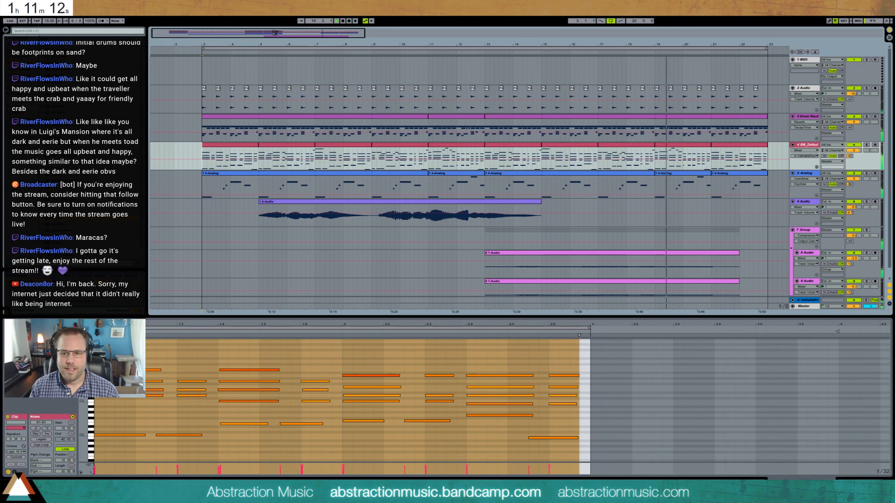
- In the piano clip at bar 21, raise the two opening bass notes by two semitones
{"action": "left_click_drag", "start_coordinate": [295, 33], "coordinate": [319, 35]}
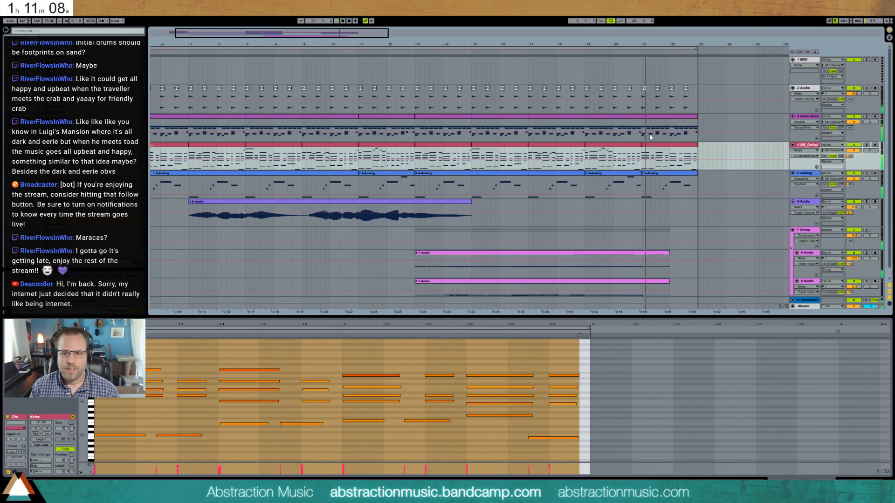
{"action": "left_click", "coordinate": [669, 158]}
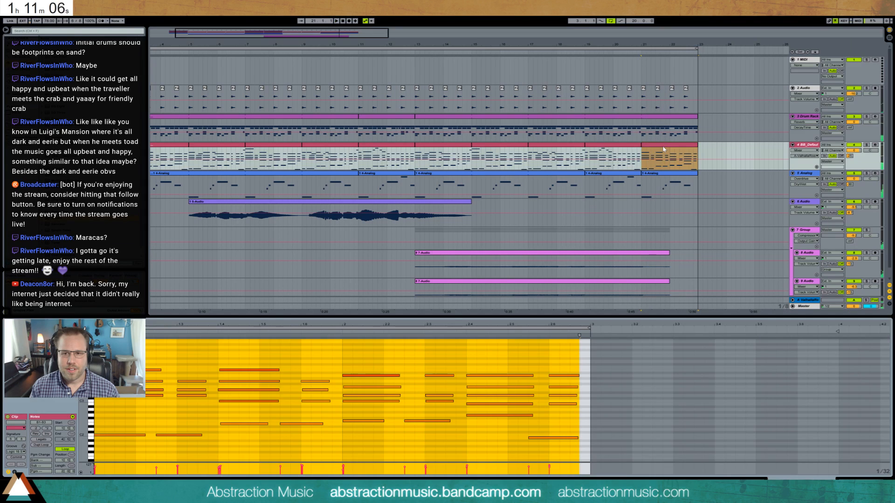
{"action": "key", "text": "space"}
{"action": "left_click", "coordinate": [117, 415]}
{"action": "left_click_drag", "start_coordinate": [111, 416], "coordinate": [180, 458]}
{"action": "key", "text": "Down"}
{"action": "key", "text": "Down"}
{"action": "key", "text": "Down"}
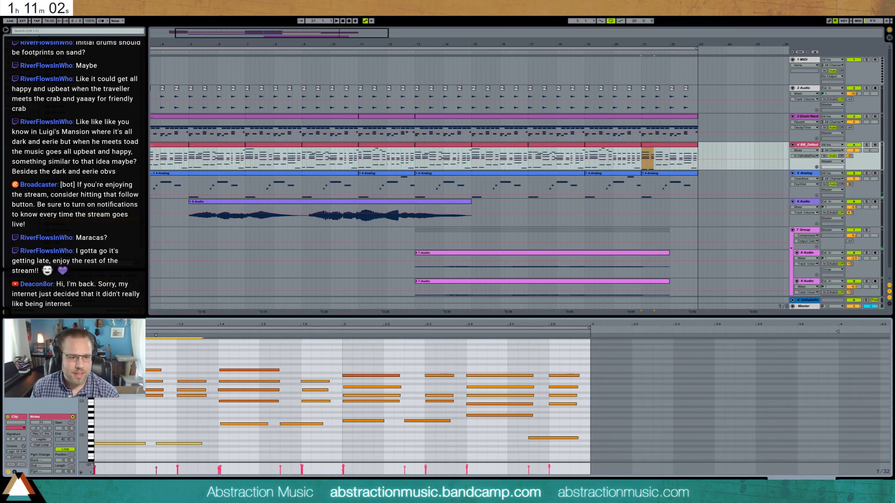
{"action": "key", "text": "space"}
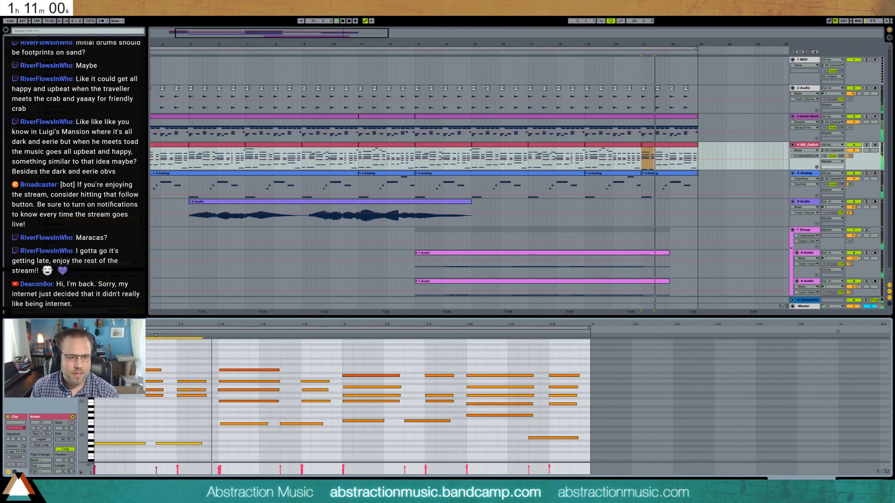
{"action": "key", "text": "Up"}
{"action": "key", "text": "Up"}
{"action": "key", "text": "Up"}
{"action": "key", "text": "Up"}
{"action": "key", "text": "Up"}
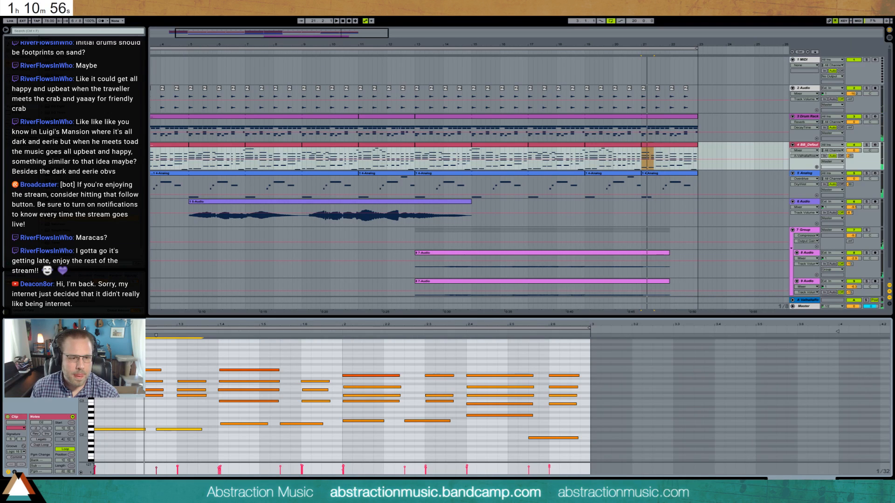
- Raise the upper chord notes and the melody note before 1.4 by one or two semitones, and audition the piano soloed
{"action": "left_click_drag", "start_coordinate": [115, 388], "coordinate": [182, 392]}
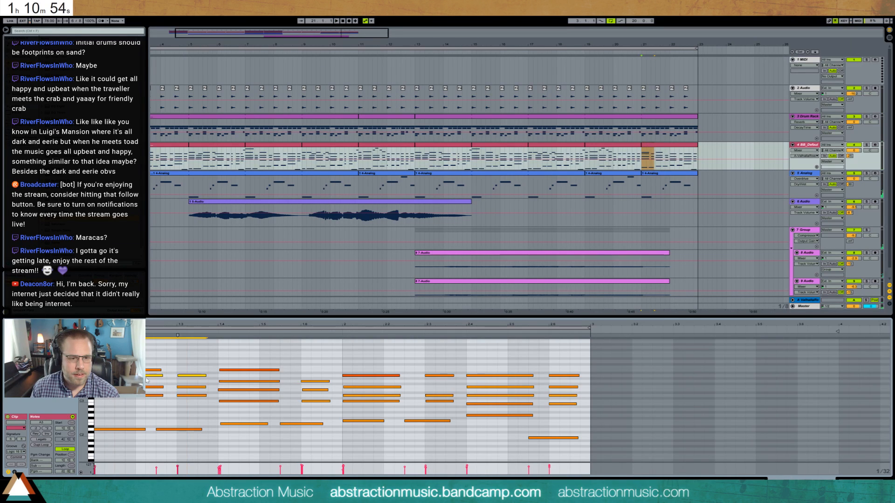
{"action": "left_click", "coordinate": [146, 380]}
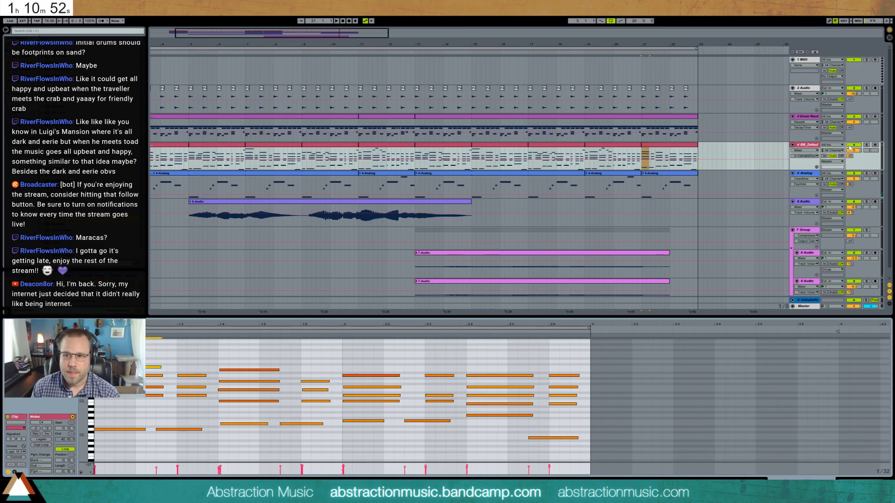
{"action": "left_click", "coordinate": [866, 145]}
{"action": "key", "text": "space"}
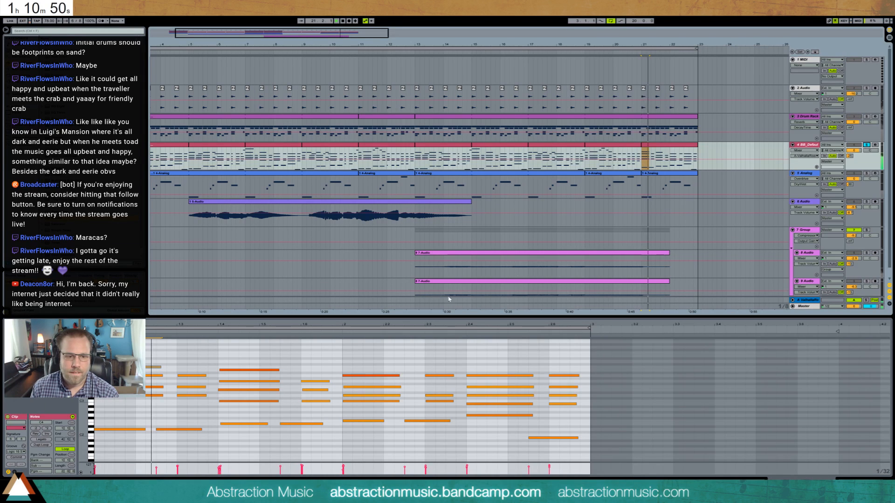
- Raise the two bass notes under the 1.4 chord by three semitones and play the clip
{"action": "left_click", "coordinate": [256, 369]}
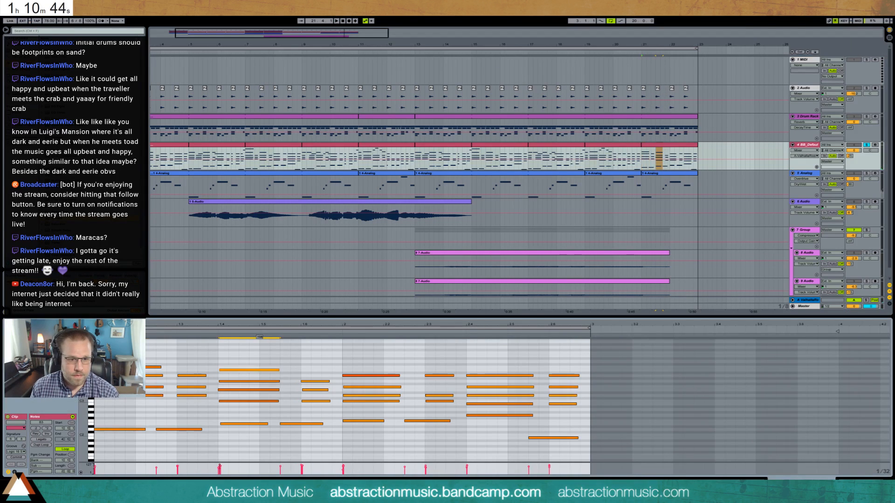
{"action": "key", "text": "space"}
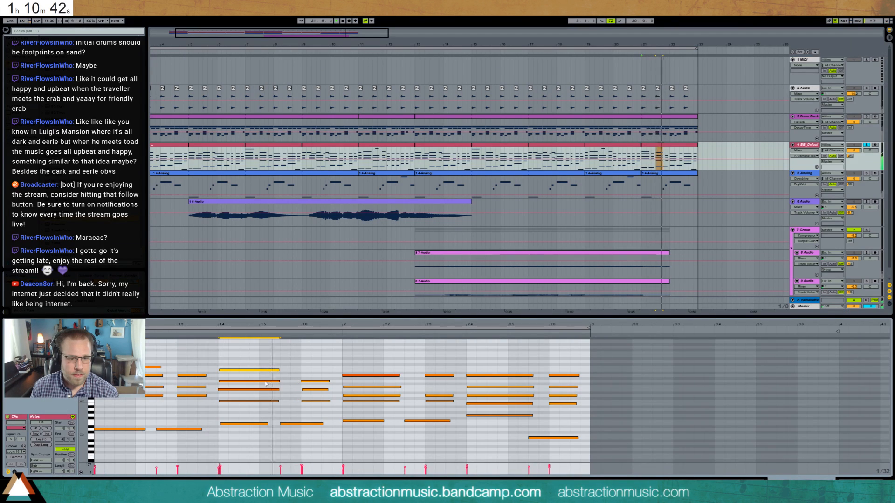
{"action": "left_click_drag", "start_coordinate": [255, 414], "coordinate": [297, 431]}
{"action": "key", "text": "Up"}
{"action": "key", "text": "Up"}
{"action": "key", "text": "Up"}
{"action": "key", "text": "space"}
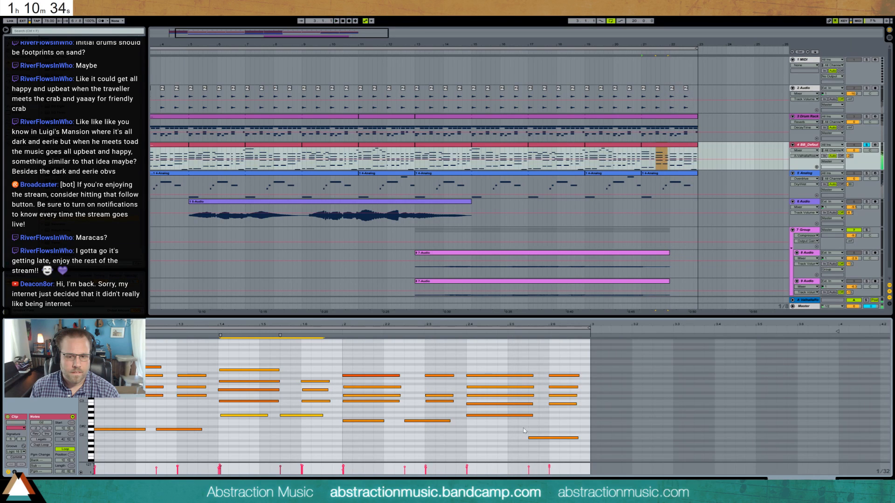
- Raise the final bass note before 2.6 by five semitones
{"action": "left_click", "coordinate": [544, 438]}
{"action": "key", "text": "Up"}
{"action": "key", "text": "Up"}
{"action": "key", "text": "Up"}
{"action": "key", "text": "Up"}
{"action": "key", "text": "Up"}
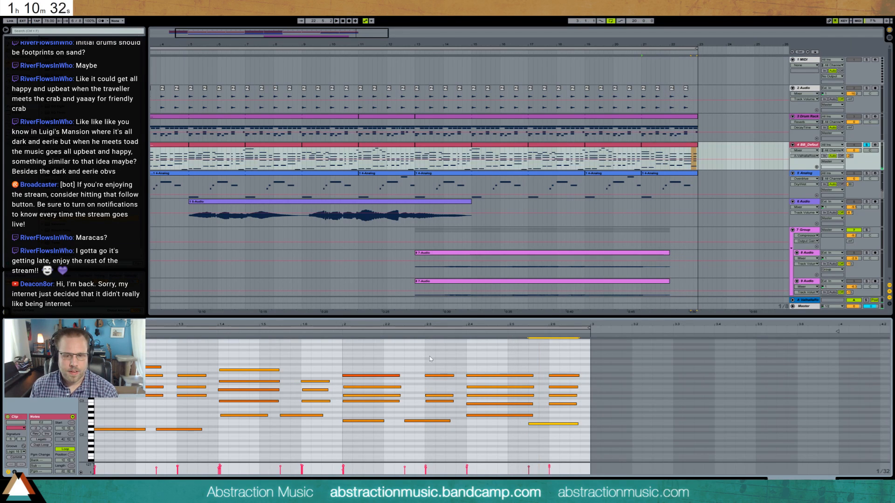
- Raise the two middle notes of the chord on beat 2 and the middle note of the 2.3 chord by two semitones
{"action": "left_click_drag", "start_coordinate": [368, 382], "coordinate": [387, 399]}
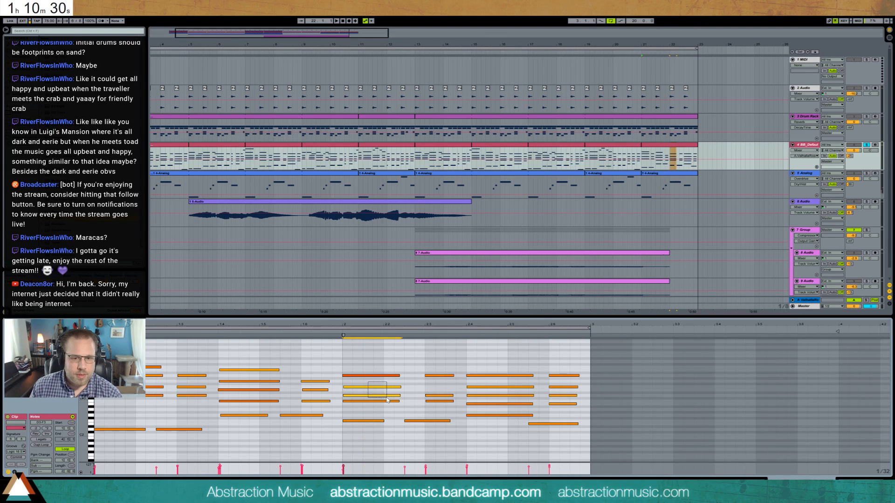
{"action": "key", "text": "Up"}
{"action": "key", "text": "Up"}
{"action": "left_click", "coordinate": [339, 334]}
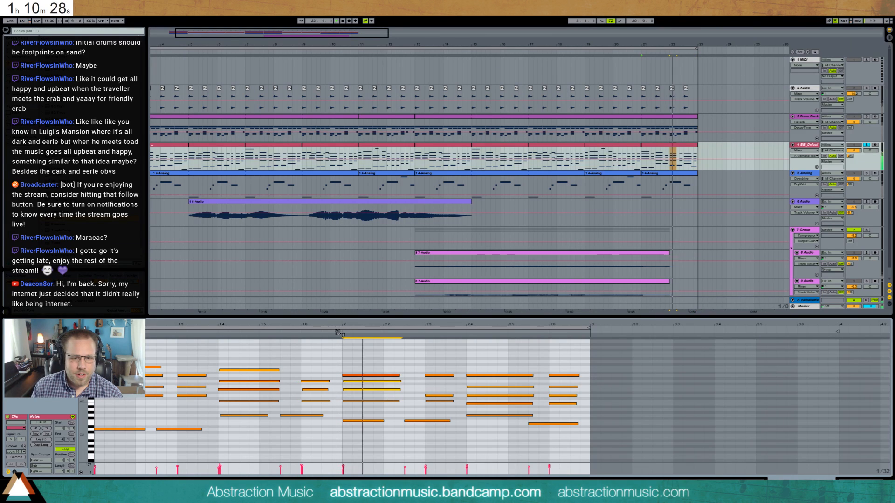
{"action": "left_click_drag", "start_coordinate": [431, 387], "coordinate": [441, 398]}
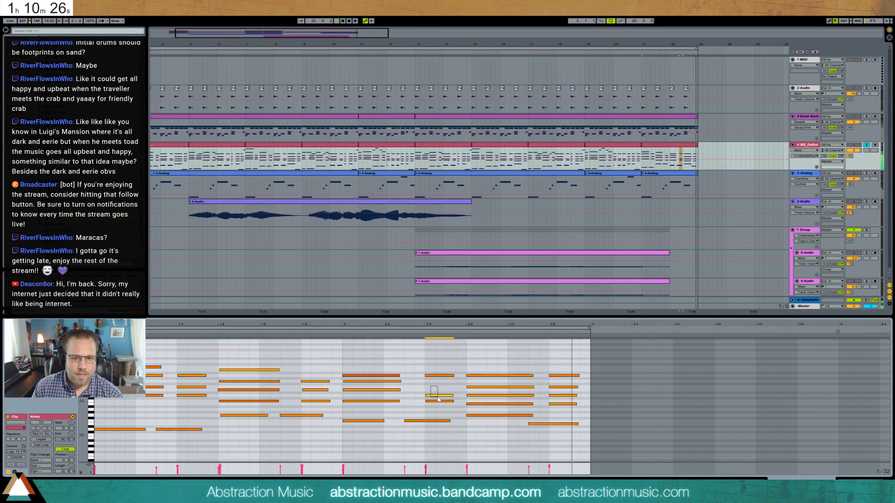
{"action": "key", "text": "Up"}
{"action": "key", "text": "Up"}
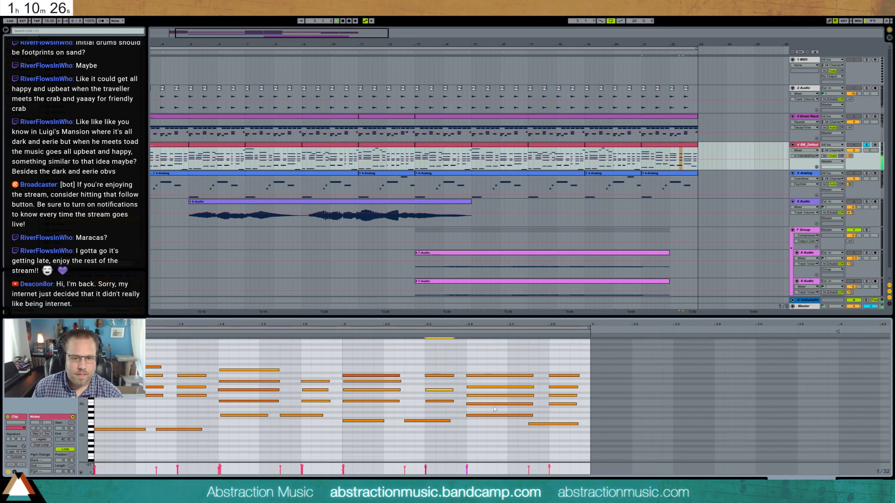
- Raise the second-highest note of the chords at 2.4 and 2.6 by two semitones and play the passage
{"action": "left_click", "coordinate": [524, 416]}
{"action": "left_click", "coordinate": [485, 387]}
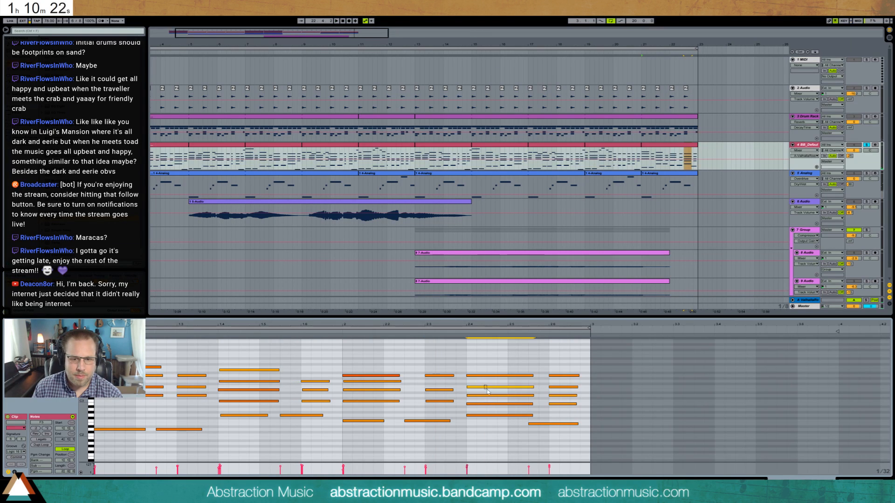
{"action": "key", "text": "Up"}
{"action": "key", "text": "Up"}
{"action": "left_click", "coordinate": [560, 388]}
{"action": "key", "text": "Up"}
{"action": "key", "text": "Up"}
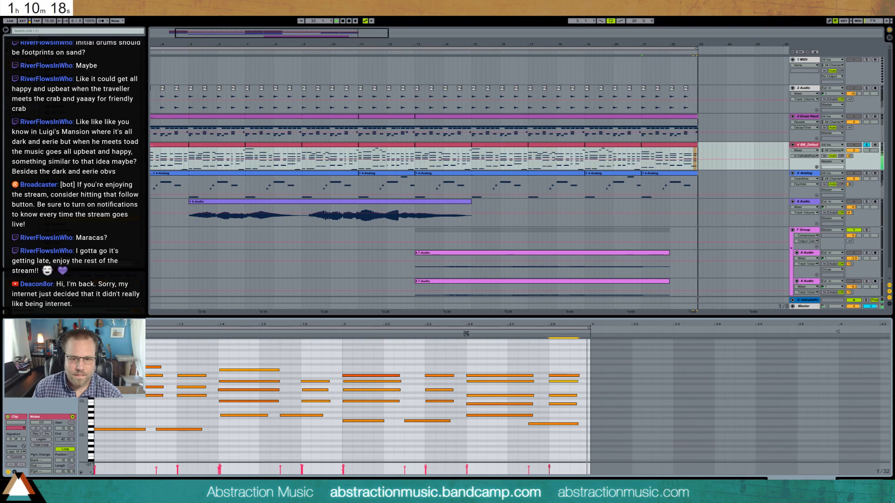
{"action": "key", "text": "space"}
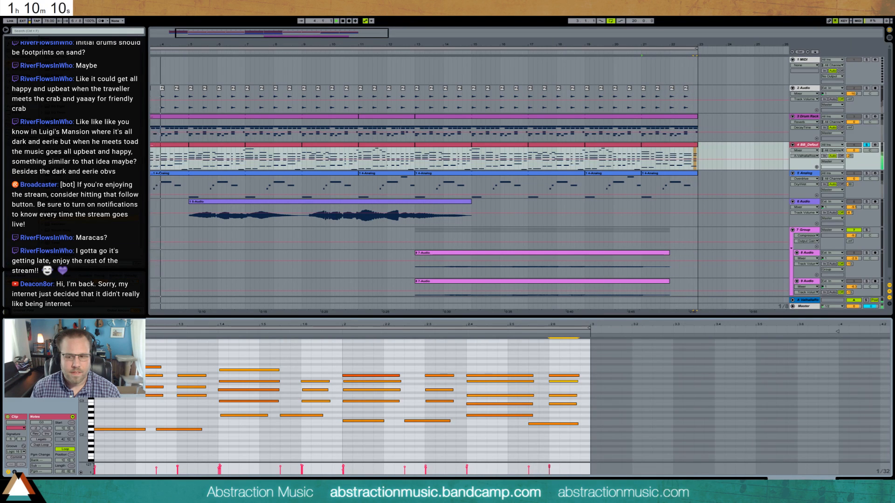
- Show the piano track's devices, select its clip at bar 21, and arm the track for recording
{"action": "key", "text": "shift+Tab"}
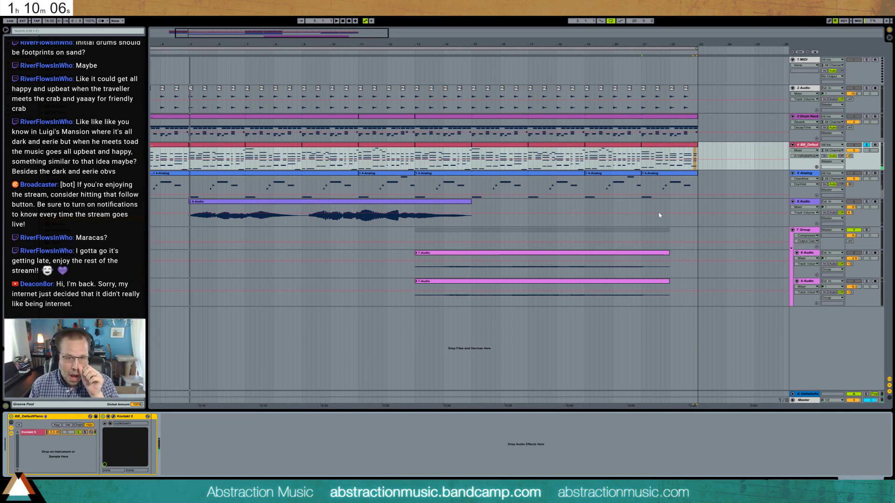
{"action": "left_click_drag", "start_coordinate": [367, 32], "coordinate": [417, 32]}
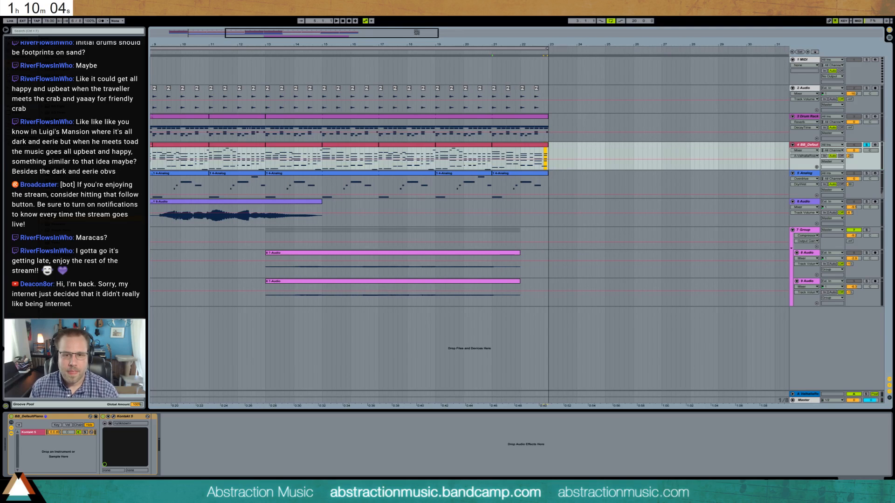
{"action": "left_click", "coordinate": [536, 150]}
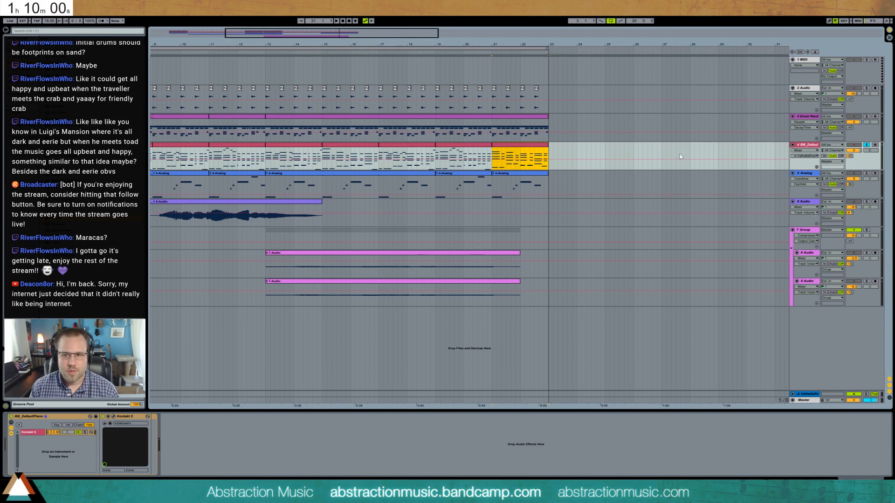
{"action": "left_click", "coordinate": [875, 145]}
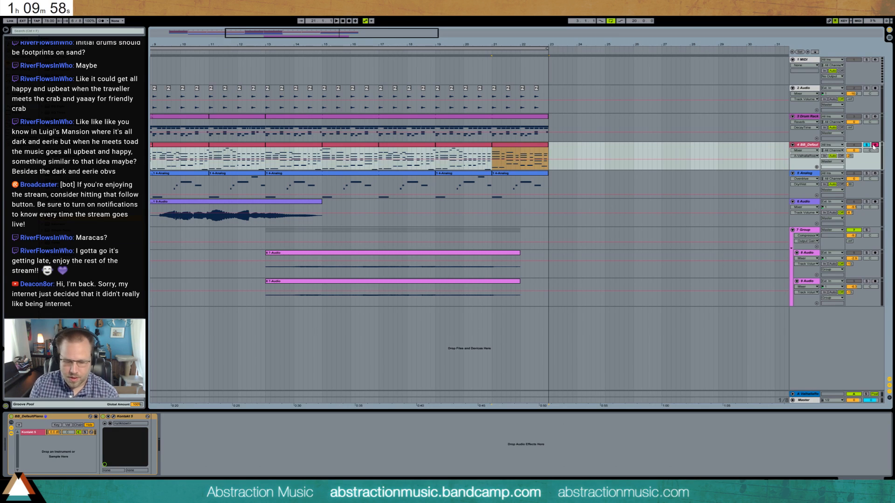
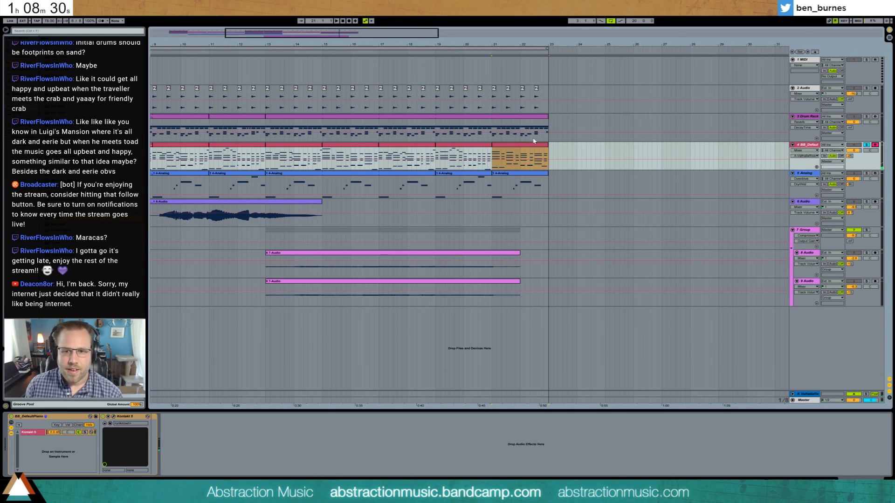
{"action": "left_click", "coordinate": [551, 154]}
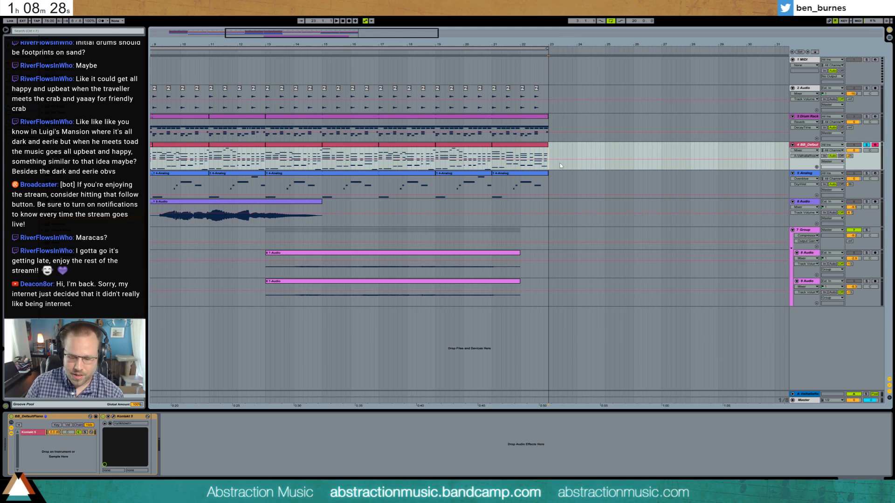
{"action": "key", "text": "F9"}
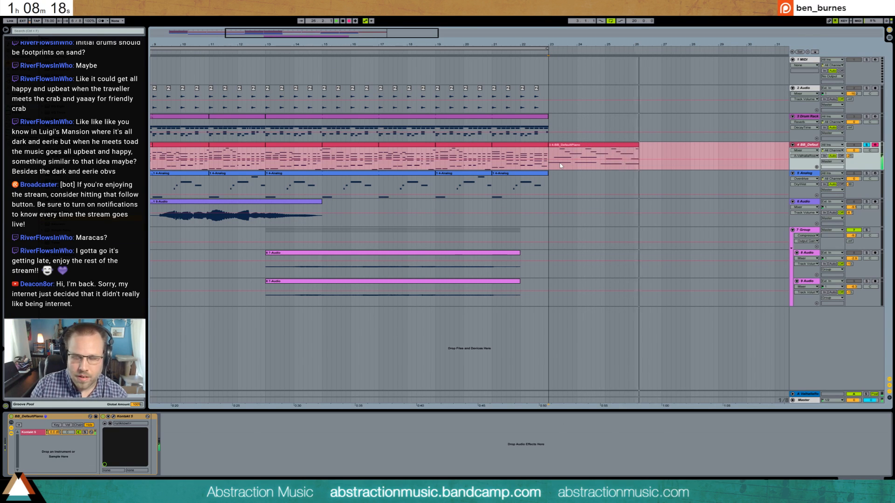
{"action": "key", "text": "space"}
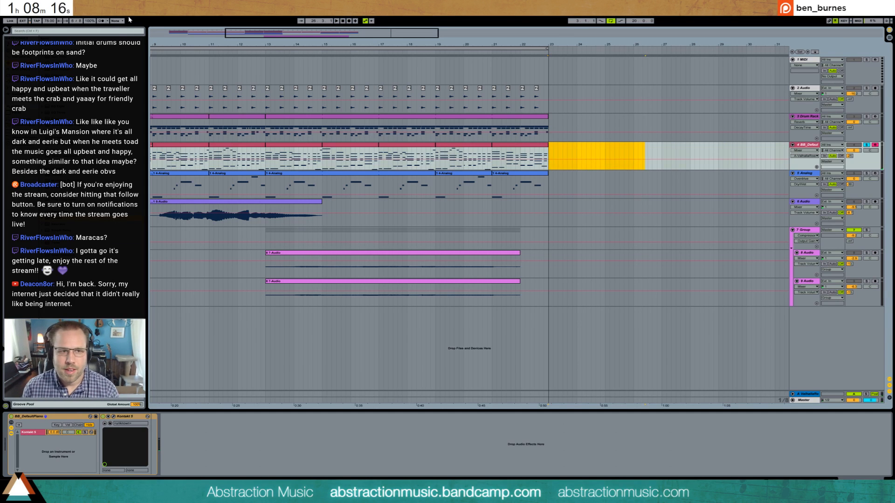
- Turn on the metronome and record a piano take on the piano track from bar 23
{"action": "left_click", "coordinate": [101, 21]}
{"action": "key", "text": "F9"}
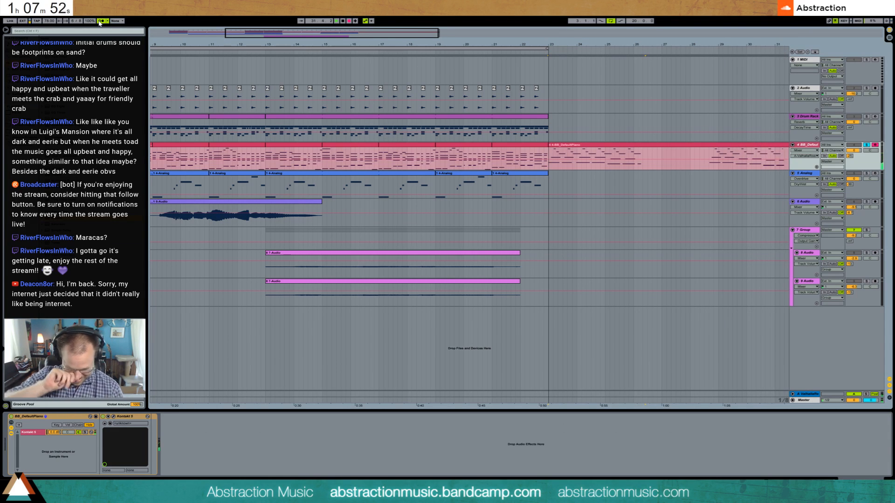
{"action": "key", "text": "space"}
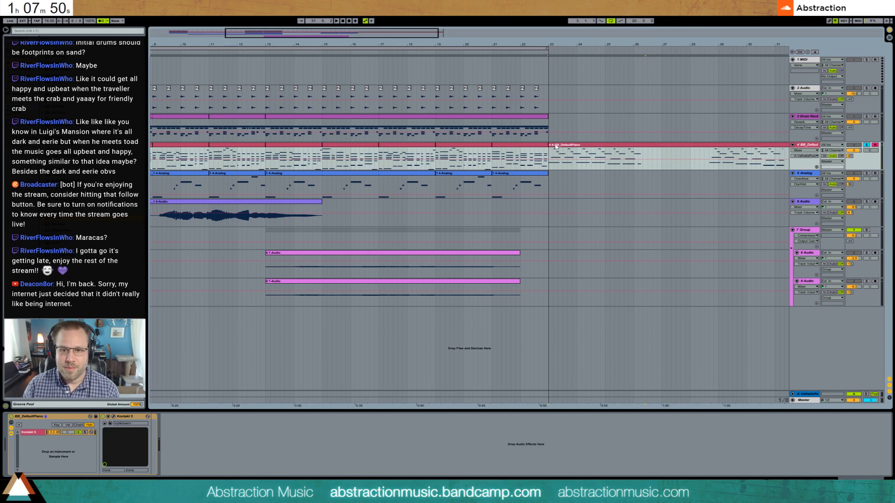
- Trim the unused opening of the piano take so it starts at bar 23, and set its note grid to 1/16
{"action": "mouse_move", "coordinate": [550, 144]}
{"action": "left_mouse_down"}
{"action": "mouse_move", "coordinate": [709, 145]}
{"action": "mouse_move", "coordinate": [566, 148]}
{"action": "left_mouse_up"}
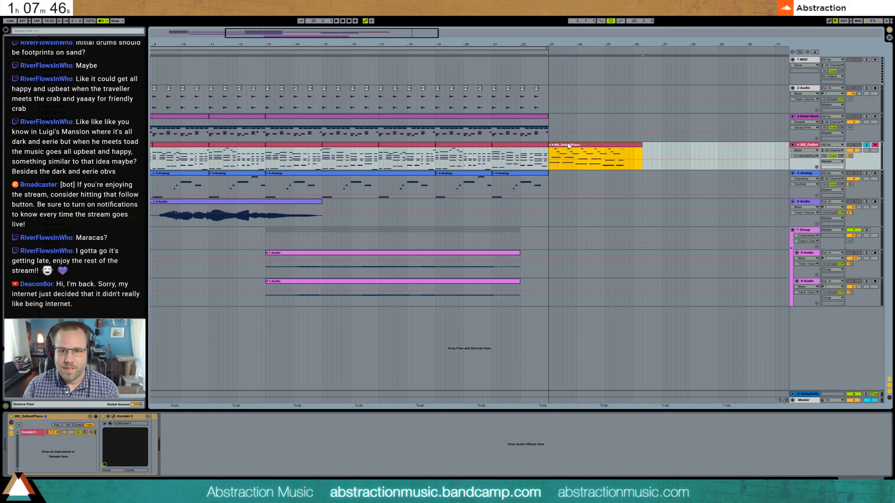
{"action": "double_click", "coordinate": [566, 147]}
{"action": "left_click_drag", "start_coordinate": [601, 324], "coordinate": [355, 333]}
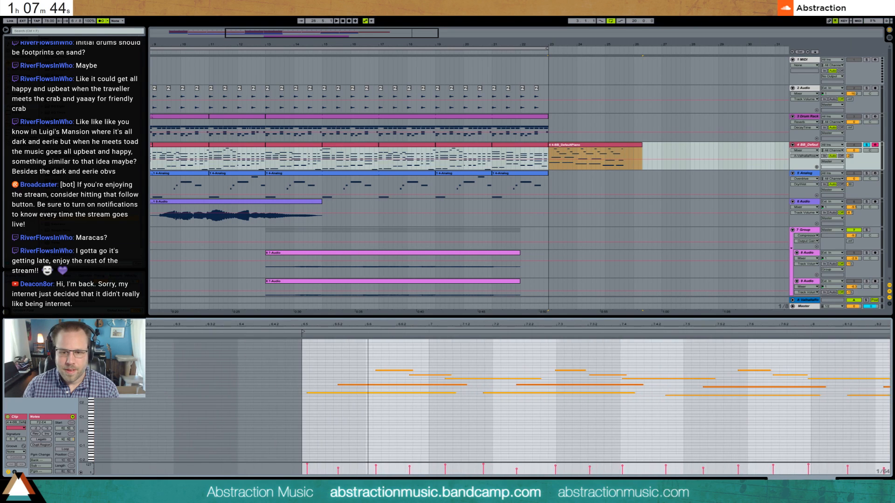
{"action": "key", "text": "ctrl+2"}
{"action": "key", "text": "ctrl+2"}
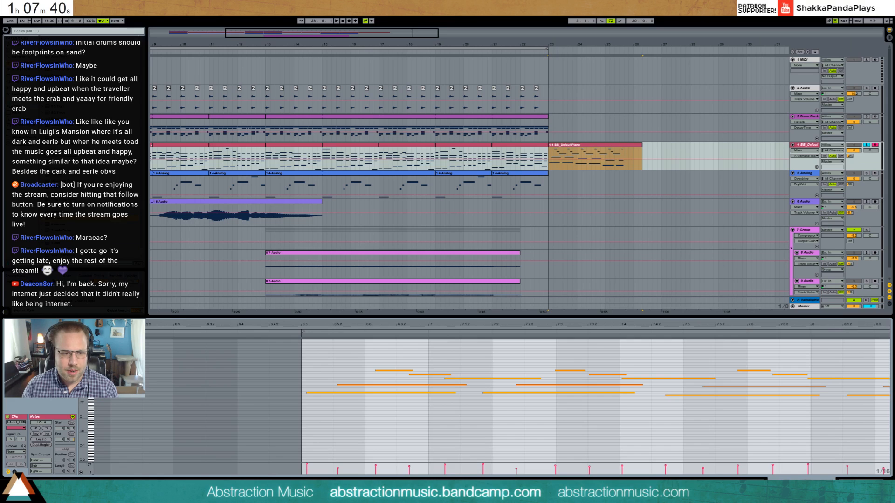
- Shift all notes of the recorded take earlier to align the opening with the grid
{"action": "mouse_move", "coordinate": [84, 373]}
{"action": "left_mouse_down"}
{"action": "mouse_move", "coordinate": [84, 387]}
{"action": "mouse_move", "coordinate": [99, 373]}
{"action": "mouse_move", "coordinate": [95, 383]}
{"action": "left_mouse_up"}
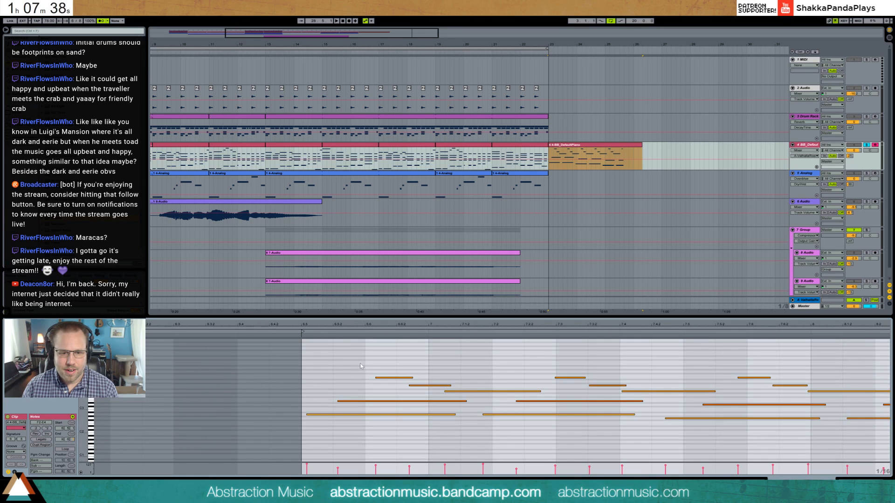
{"action": "left_click_drag", "start_coordinate": [386, 325], "coordinate": [186, 315]}
{"action": "left_click", "coordinate": [177, 366]}
{"action": "key", "text": "ctrl+a"}
{"action": "key", "text": "Left"}
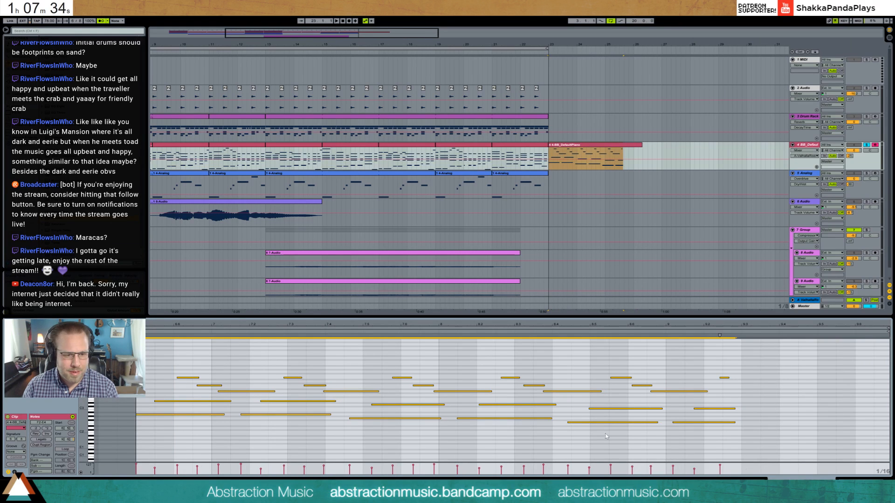
- Nudge the first three melody notes earlier onto the grid and set 1.1.1 at the take's first note
{"action": "left_click_drag", "start_coordinate": [184, 357], "coordinate": [227, 398]}
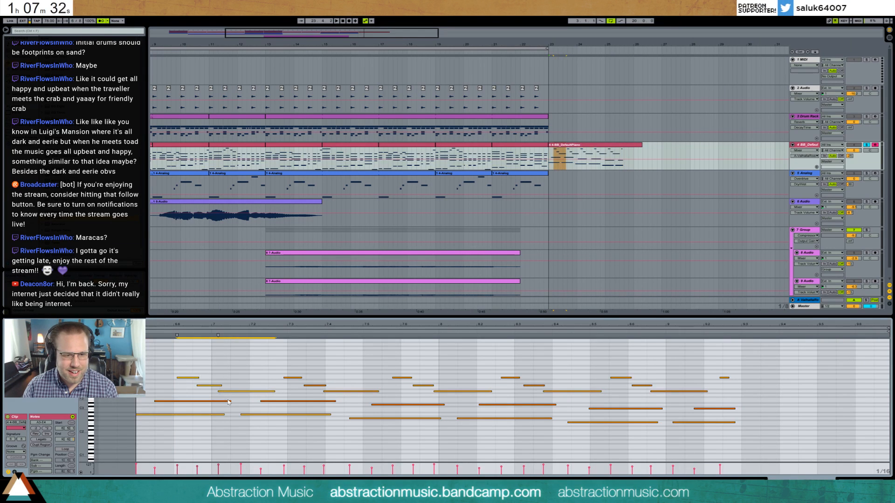
{"action": "key", "text": "Left"}
{"action": "left_click", "coordinate": [241, 391]}
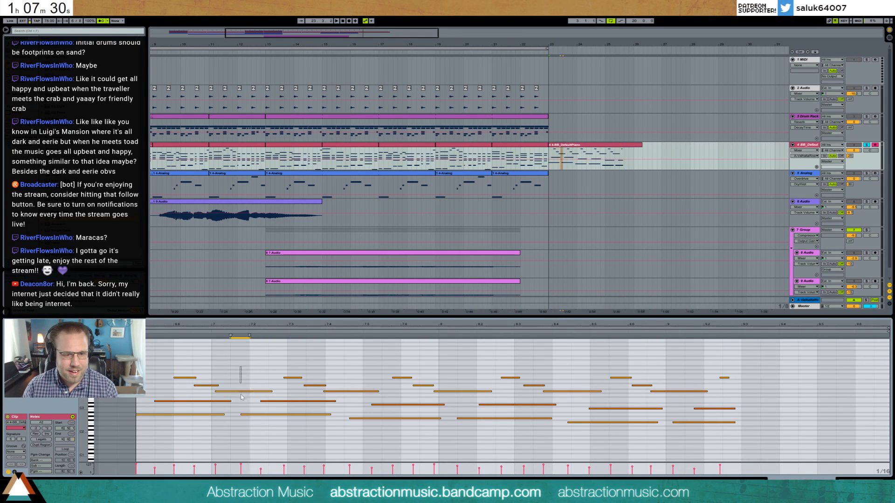
{"action": "key", "text": "Left"}
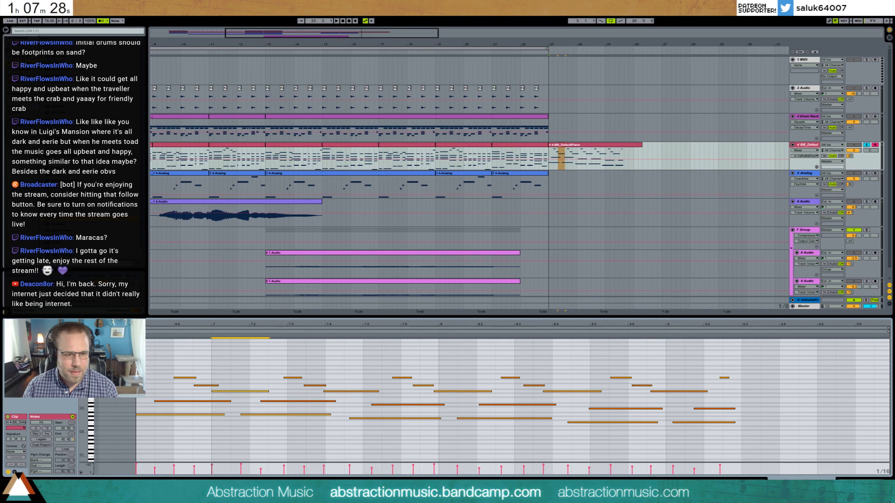
{"action": "right_click", "coordinate": [137, 332]}
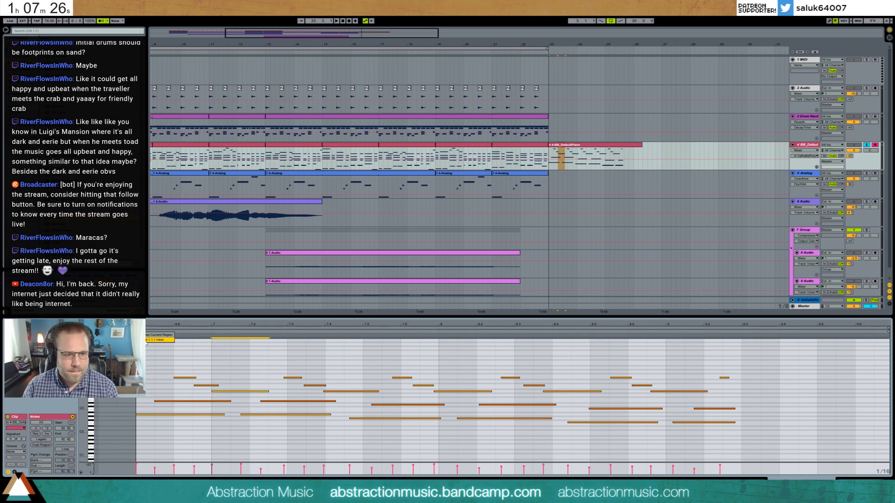
{"action": "left_click", "coordinate": [142, 341]}
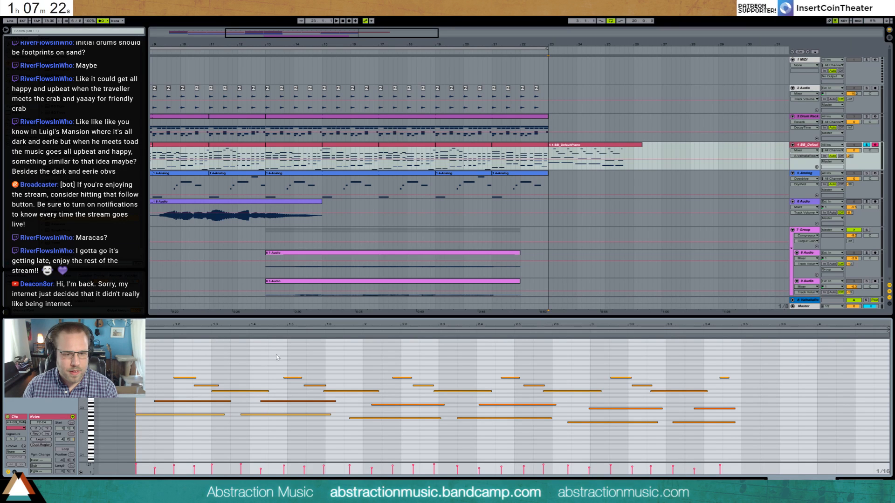
- Shift all notes from the second bass note onward earlier to line that bass note up with the grid
{"action": "left_click_drag", "start_coordinate": [276, 355], "coordinate": [760, 443]}
{"action": "key", "text": "Left"}
{"action": "key", "text": "Left"}
{"action": "key", "text": "Left"}
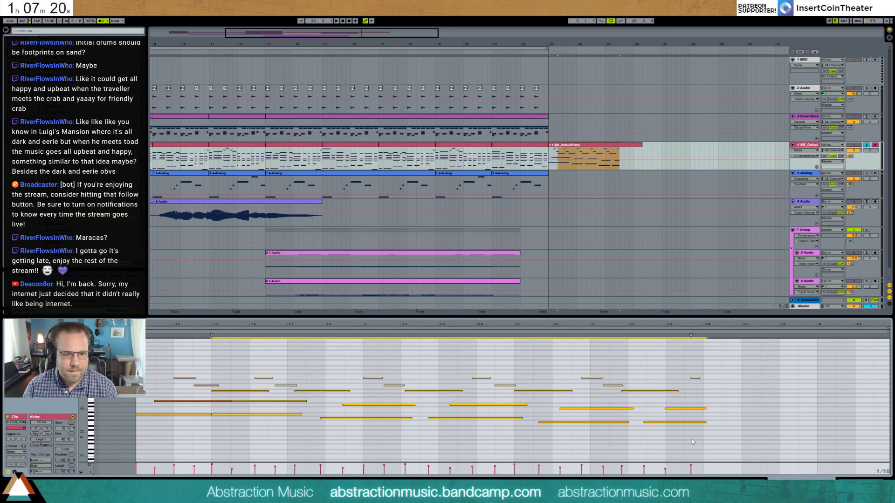
{"action": "key", "text": "Right"}
- Nudge the middle note and the three melody notes of the second arpeggio earlier onto the grid
{"action": "left_click", "coordinate": [293, 411]}
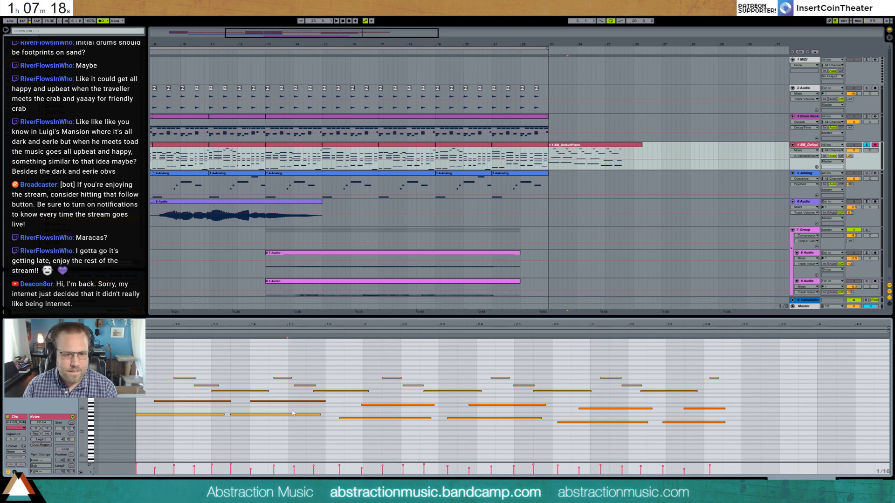
{"action": "left_click", "coordinate": [291, 401]}
{"action": "key", "text": "Left"}
{"action": "left_click", "coordinate": [281, 378]}
{"action": "key", "text": "Left"}
{"action": "left_click", "coordinate": [301, 386]}
{"action": "key", "text": "Left"}
{"action": "left_click", "coordinate": [340, 397]}
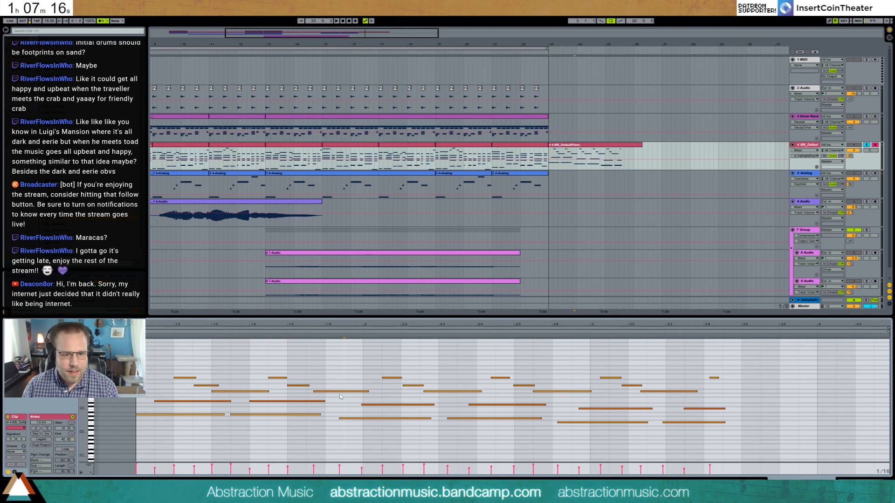
{"action": "left_click", "coordinate": [340, 392]}
{"action": "key", "text": "Left"}
- Nudge the third arpeggio's bass, middle and melody notes earlier onto the grid
{"action": "left_click", "coordinate": [350, 418]}
{"action": "key", "text": "Left"}
{"action": "left_click_drag", "start_coordinate": [381, 396], "coordinate": [385, 412]}
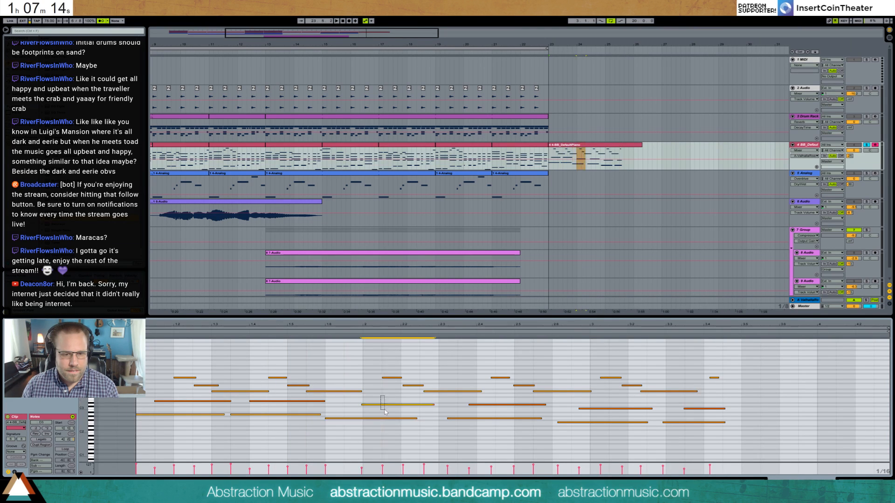
{"action": "key", "text": "Left"}
{"action": "left_click", "coordinate": [392, 378]}
{"action": "key", "text": "Left"}
{"action": "left_click_drag", "start_coordinate": [408, 368], "coordinate": [449, 399]}
{"action": "key", "text": "Left"}
{"action": "key", "text": "Left"}
{"action": "left_click_drag", "start_coordinate": [400, 374], "coordinate": [433, 396]}
{"action": "key", "text": "Left"}
- Shift the notes from the fourth bass note onward earlier, aligning the fourth arpeggio and the fifth's two lower notes to the grid
{"action": "key", "text": "Left"}
{"action": "left_click_drag", "start_coordinate": [468, 357], "coordinate": [771, 451]}
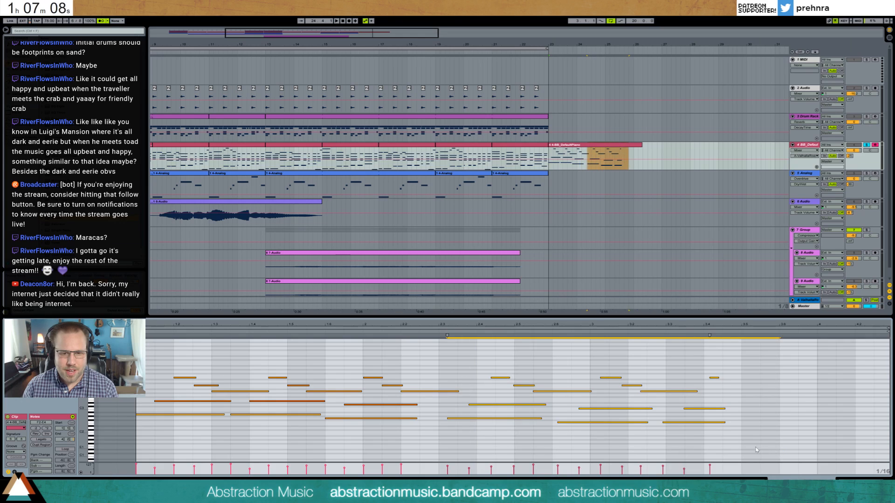
{"action": "key", "text": "Left"}
{"action": "key", "text": "Left"}
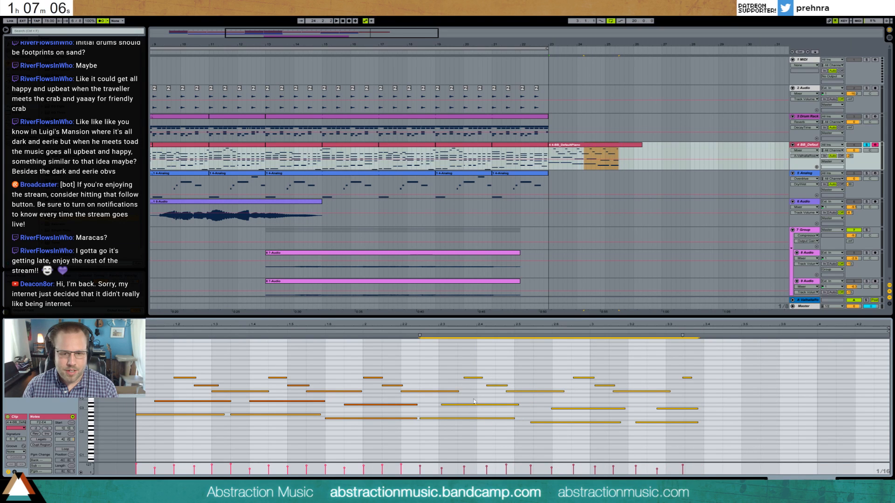
{"action": "left_click_drag", "start_coordinate": [474, 399], "coordinate": [480, 409]}
{"action": "key", "text": "Left"}
{"action": "key", "text": "Left"}
{"action": "left_click_drag", "start_coordinate": [473, 371], "coordinate": [584, 448]}
{"action": "key", "text": "Left"}
{"action": "key", "text": "Left"}
{"action": "key", "text": "Left"}
{"action": "key", "text": "Right"}
- Nudge the fifth arpeggio's melody notes and the last bass note earlier onto the grid
{"action": "key", "text": "Left"}
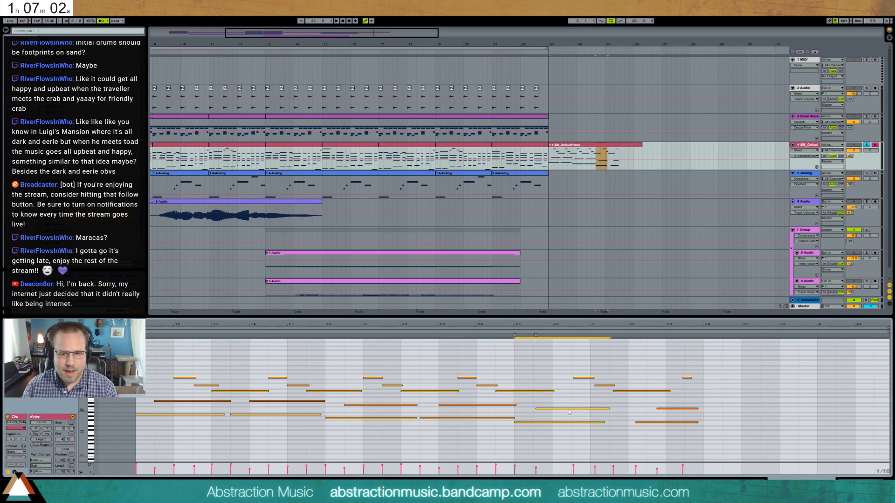
{"action": "left_click_drag", "start_coordinate": [568, 402], "coordinate": [617, 394]}
{"action": "key", "text": "Left"}
{"action": "key", "text": "Left"}
{"action": "key", "text": "Left"}
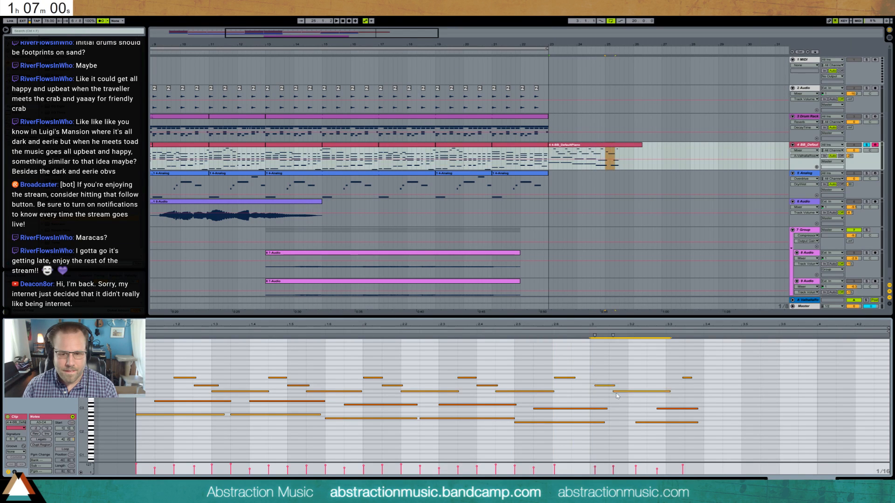
- Align the last middle note to the grid and delete the stray final melody note, playing back the result
{"action": "key", "text": "Left"}
{"action": "key", "text": "Left"}
{"action": "left_click_drag", "start_coordinate": [578, 372], "coordinate": [569, 383]}
{"action": "key", "text": "Left"}
{"action": "mouse_move", "coordinate": [628, 398]}
{"action": "left_mouse_down"}
{"action": "mouse_move", "coordinate": [655, 413]}
{"action": "mouse_move", "coordinate": [663, 434]}
{"action": "mouse_move", "coordinate": [649, 402]}
{"action": "left_mouse_up"}
{"action": "key", "text": "Left"}
{"action": "key", "text": "Left"}
{"action": "key", "text": "Left"}
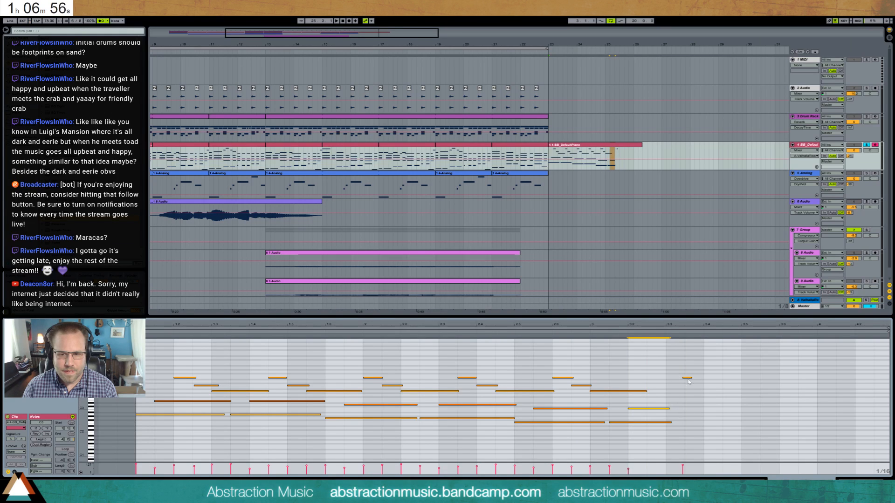
{"action": "double_click", "coordinate": [687, 379]}
{"action": "key", "text": "space"}
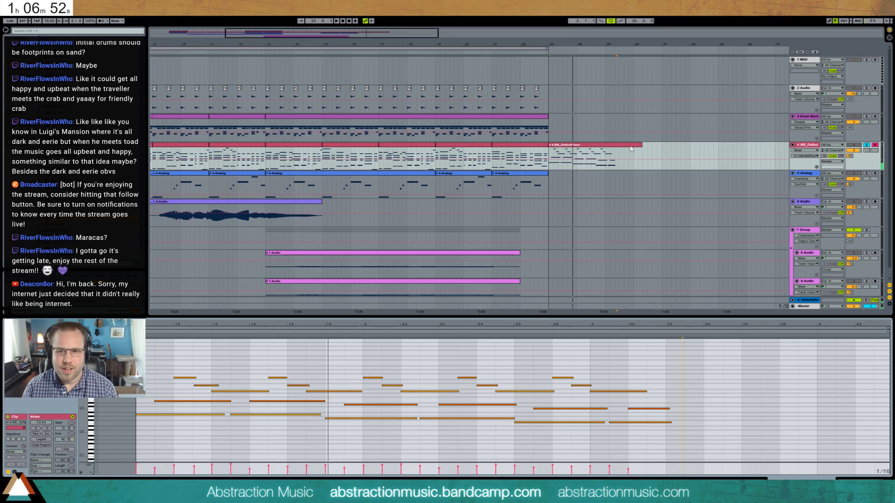
- Delete the recorded piano clip at bar 23 and take the piano track out of solo
{"action": "key", "text": "Delete"}
{"action": "left_click", "coordinate": [815, 146]}
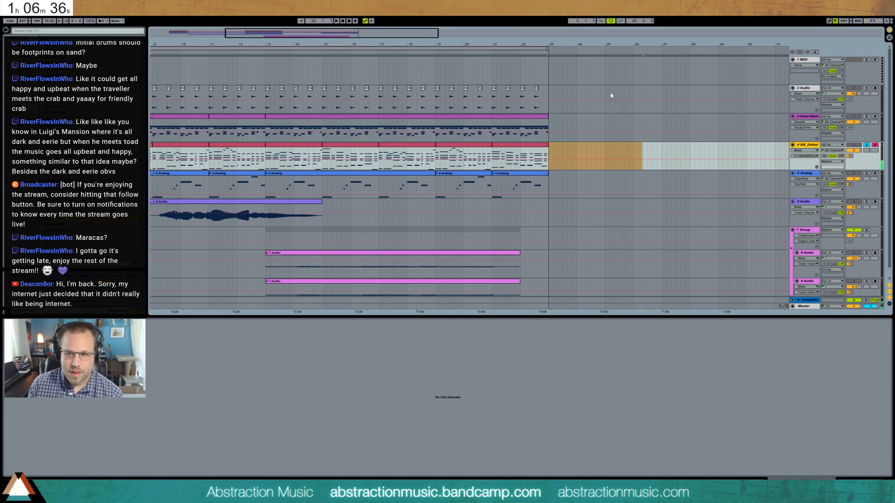
{"action": "left_click", "coordinate": [867, 145]}
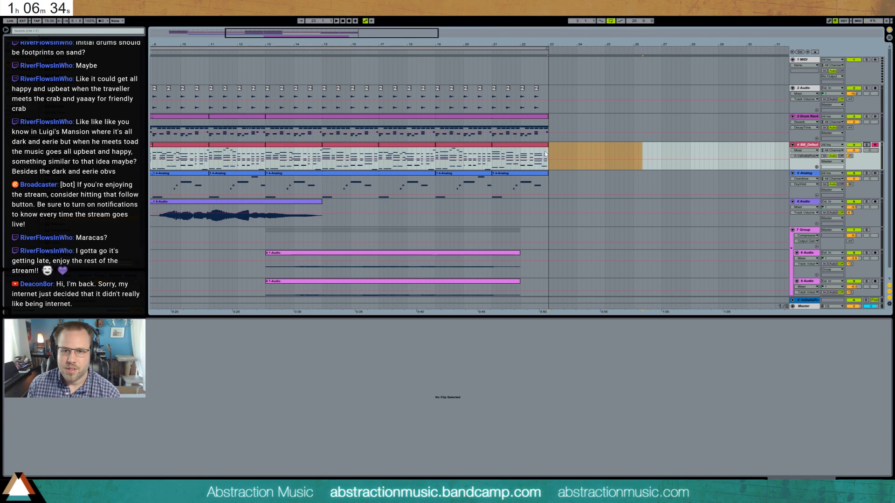
{"action": "left_click", "coordinate": [546, 154]}
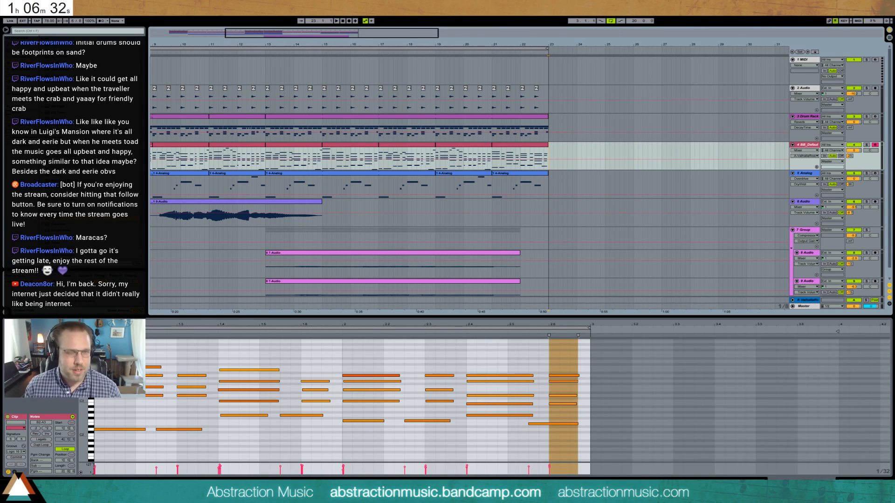
- Save the Live Set as "2017-06-21 Beach Vibes" in the 2 Hour Tracks 2017 folder
{"action": "key", "text": "ctrl+shift+s"}
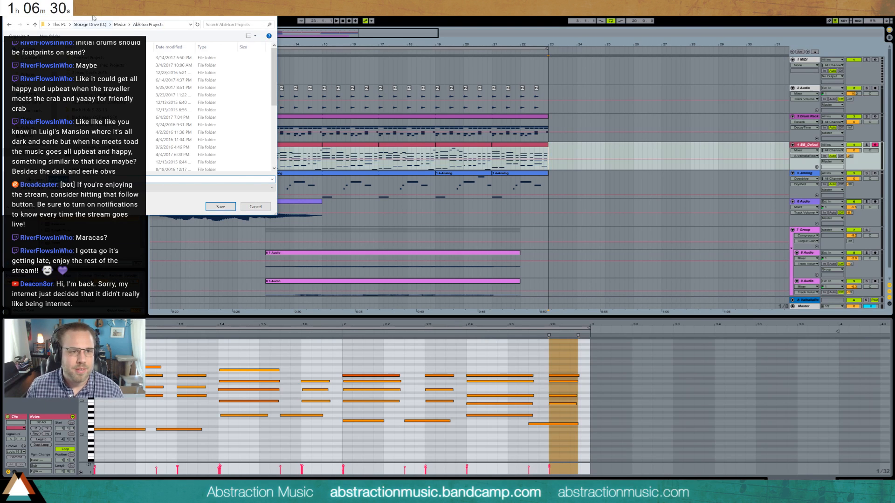
{"action": "double_click", "coordinate": [317, 160]}
{"action": "scroll", "coordinate": [336, 210], "scroll_direction": "down", "scroll_amount": 5}
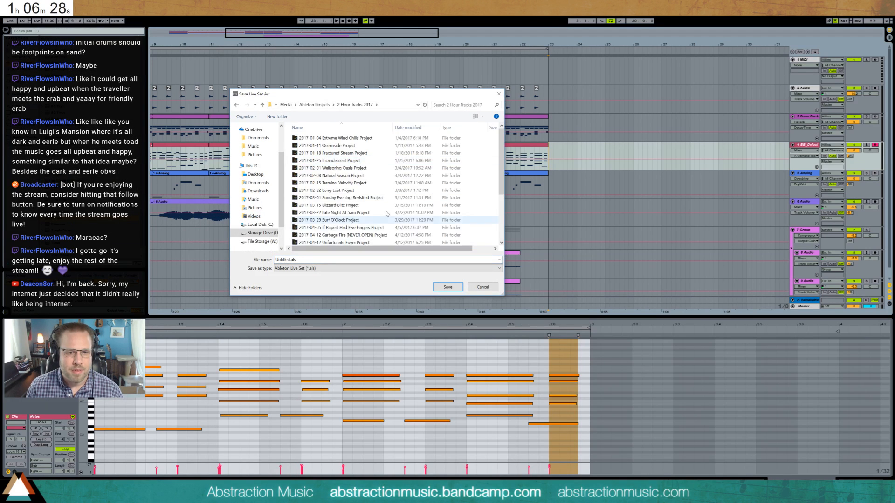
{"action": "left_click", "coordinate": [299, 260]}
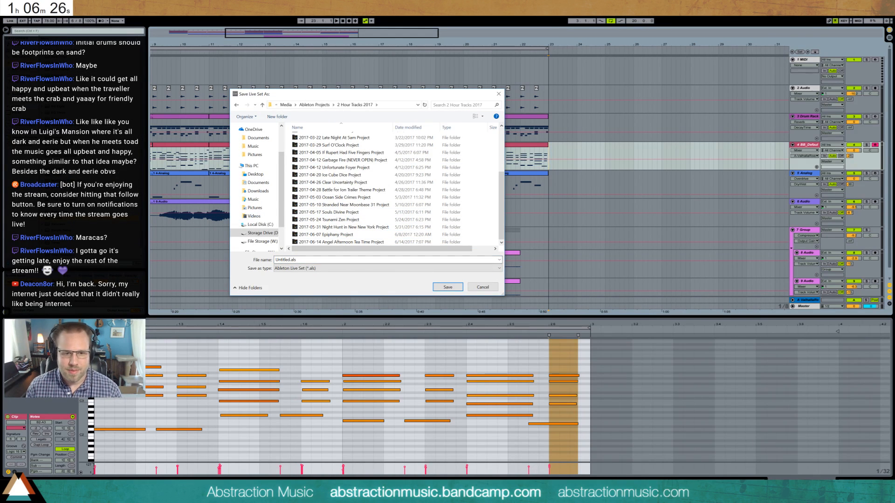
{"action": "type", "text": "2017-"}
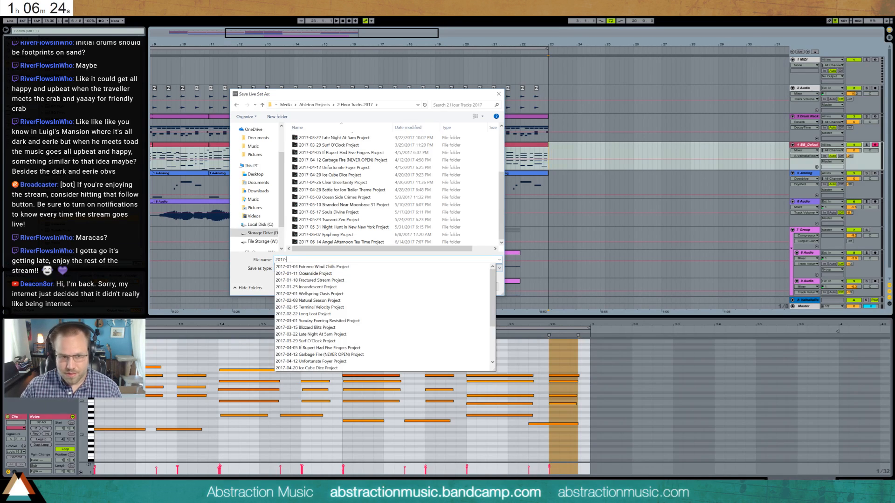
{"action": "type", "text": "06-2"}
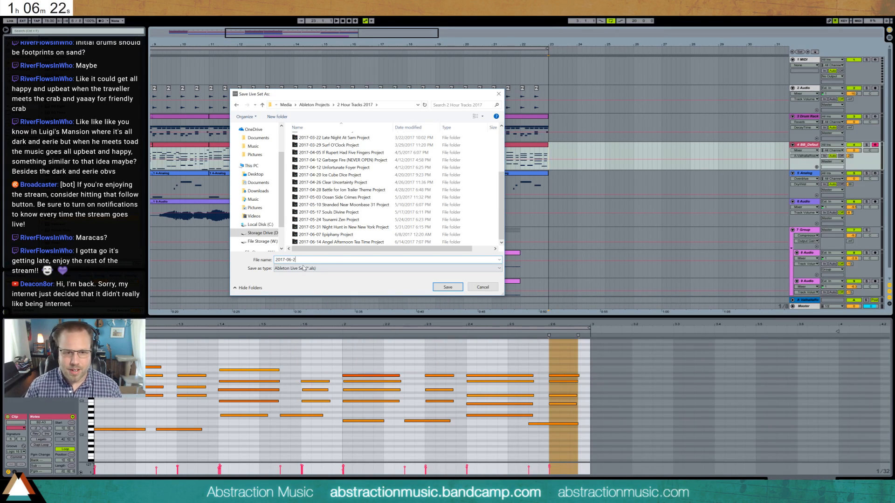
{"action": "type", "text": "1 Beach Vi"}
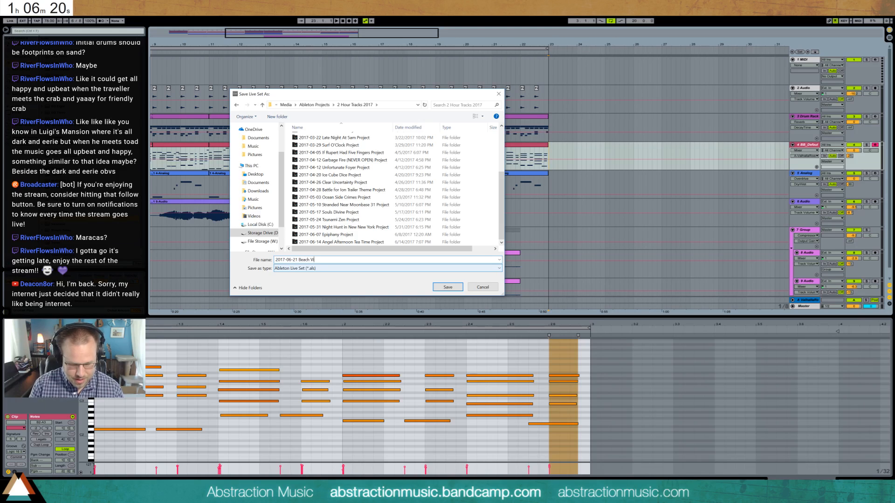
{"action": "type", "text": "bes"}
{"action": "key", "text": "Return"}
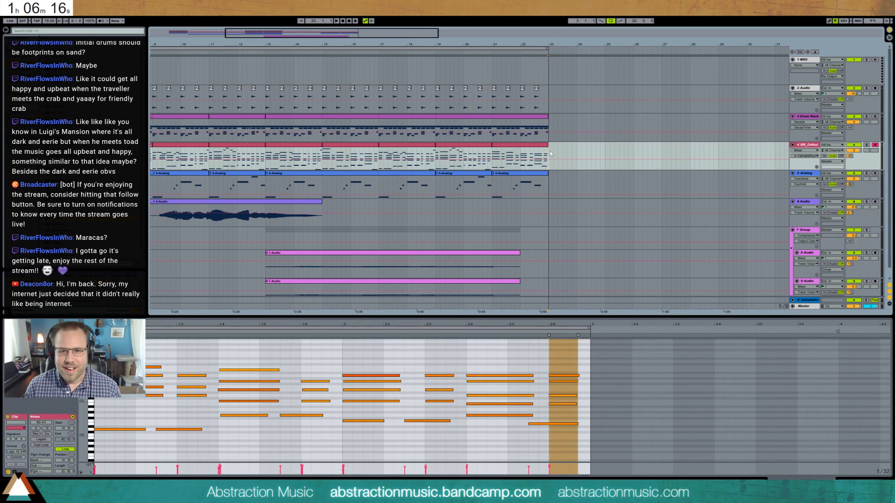
- Insert a new MIDI track directly below the piano track and load Kontakt 5 on it
{"action": "left_click", "coordinate": [814, 146]}
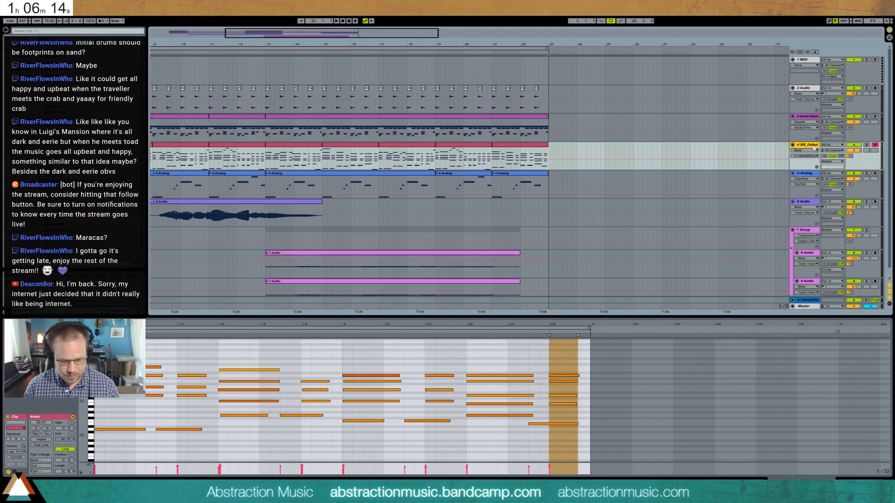
{"action": "key", "text": "ctrl+shift+t"}
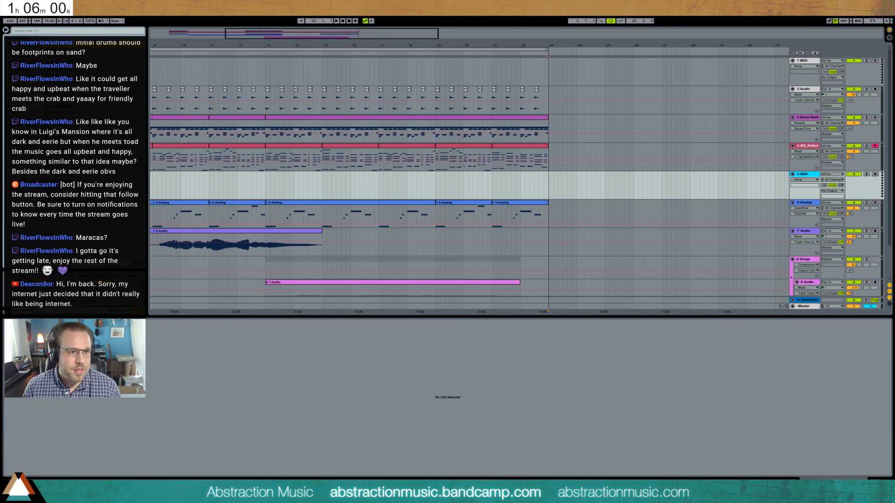
{"action": "left_click_drag", "start_coordinate": [541, 176], "coordinate": [530, 181]}
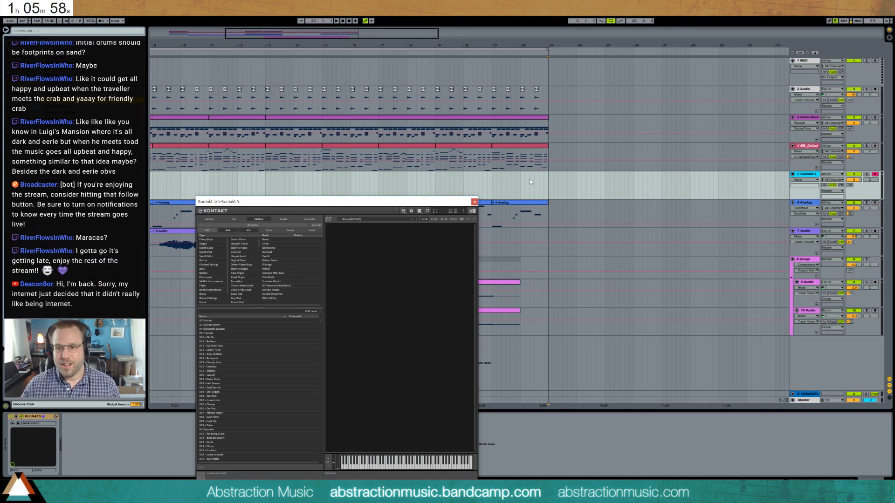
- Search the Kontakt instruments for "vibra" and load the vibraphone found
{"action": "left_click", "coordinate": [228, 311]}
{"action": "type", "text": "vibra"}
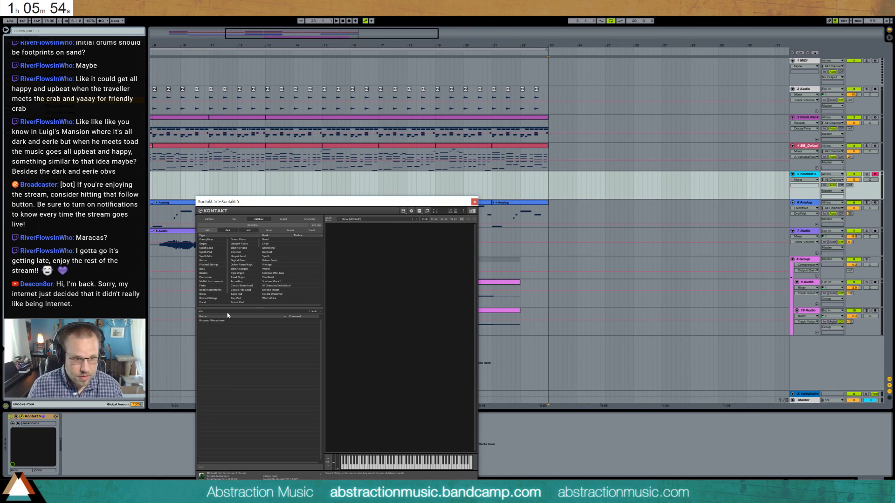
{"action": "double_click", "coordinate": [215, 321]}
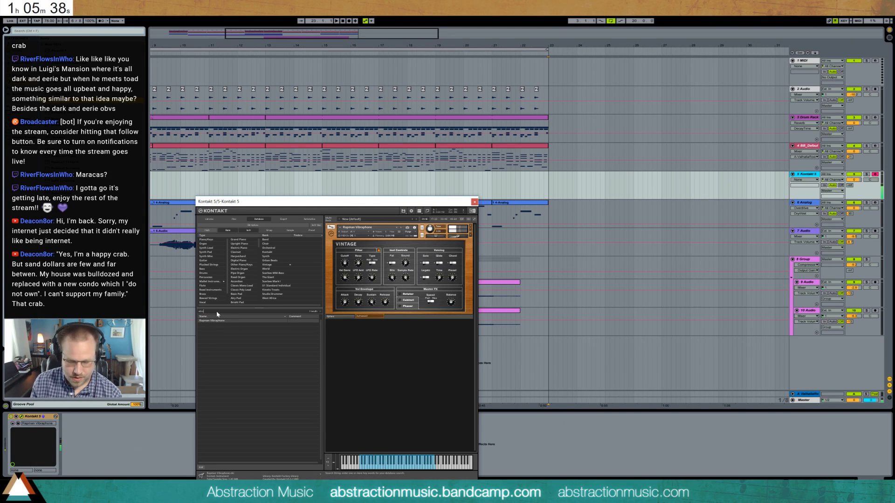
- Shorten the instrument search, try two of the other vibe sounds in place of the vibraphone, and reload the vibraphone
{"action": "key", "text": "BackSpace"}
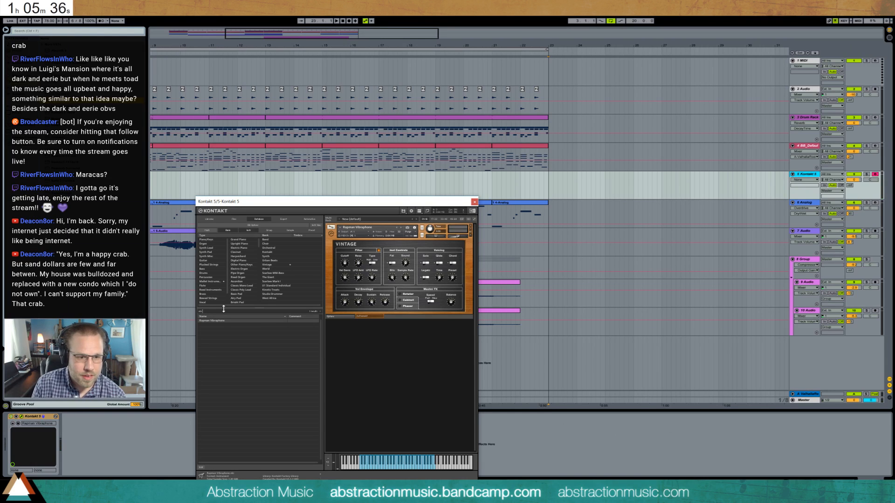
{"action": "key", "text": "BackSpace"}
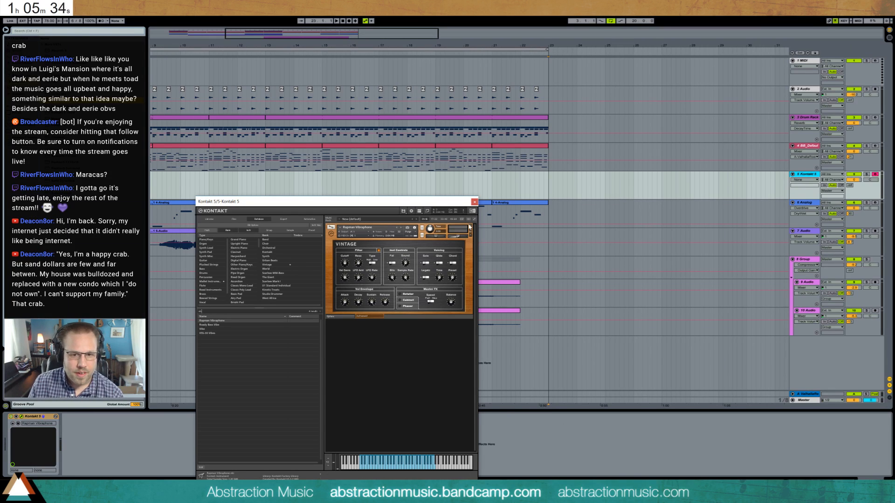
{"action": "double_click", "coordinate": [218, 325]}
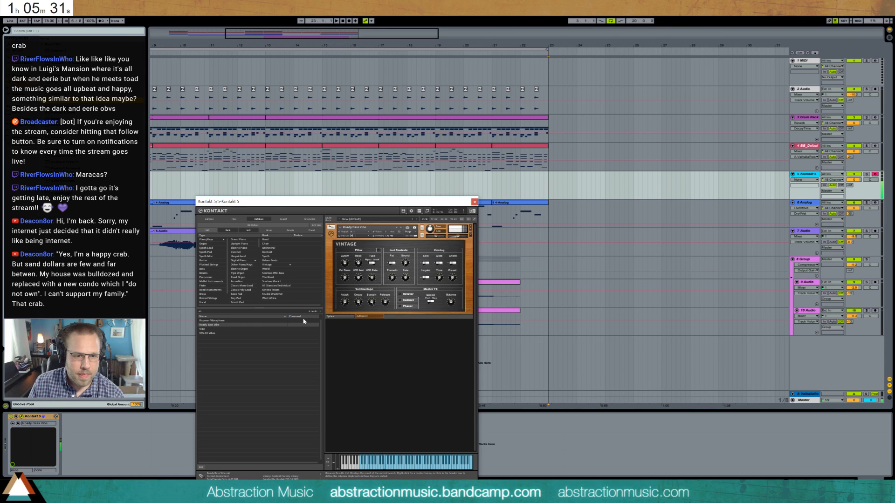
{"action": "left_click", "coordinate": [471, 226]}
{"action": "double_click", "coordinate": [212, 329]}
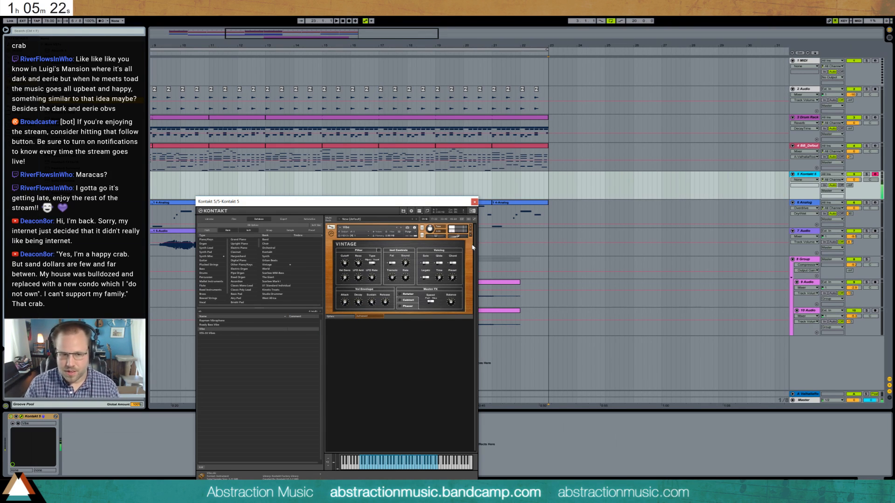
{"action": "left_click", "coordinate": [471, 226]}
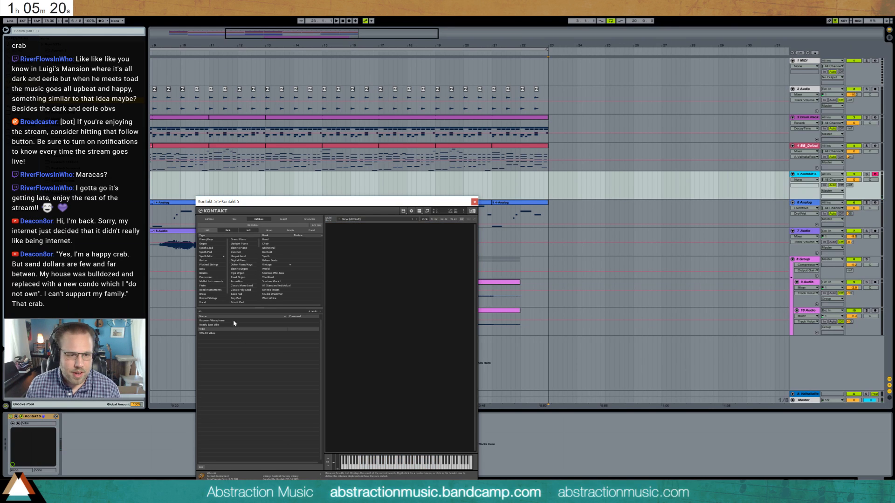
{"action": "double_click", "coordinate": [233, 320]}
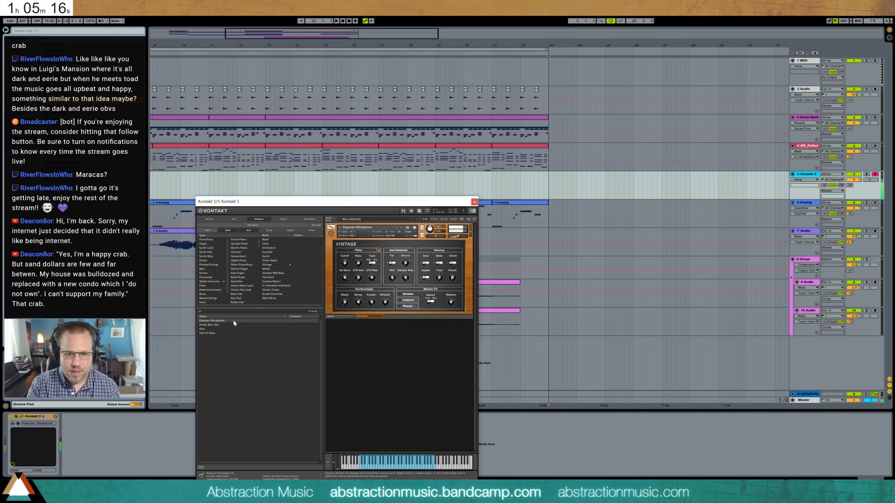
- Adjust the decay, sustain and release of the vibraphone's volume envelope and set its track's reverb send
{"action": "left_click", "coordinate": [359, 303]}
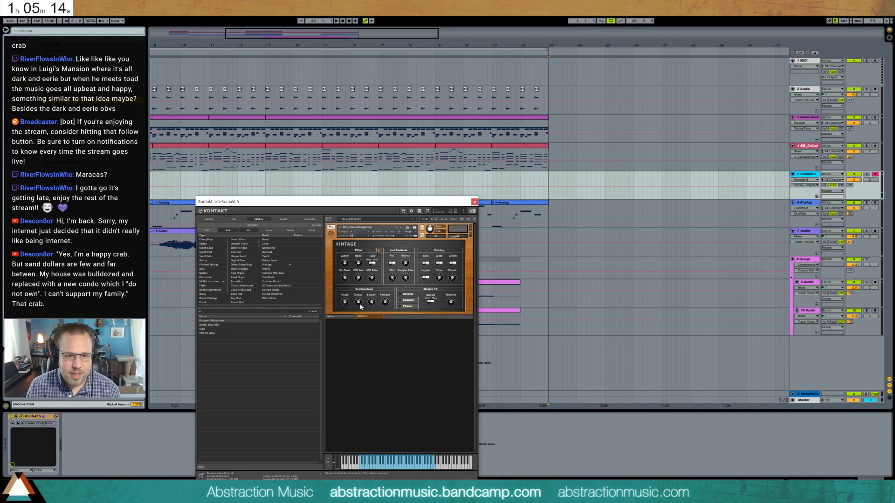
{"action": "left_click", "coordinate": [371, 303]}
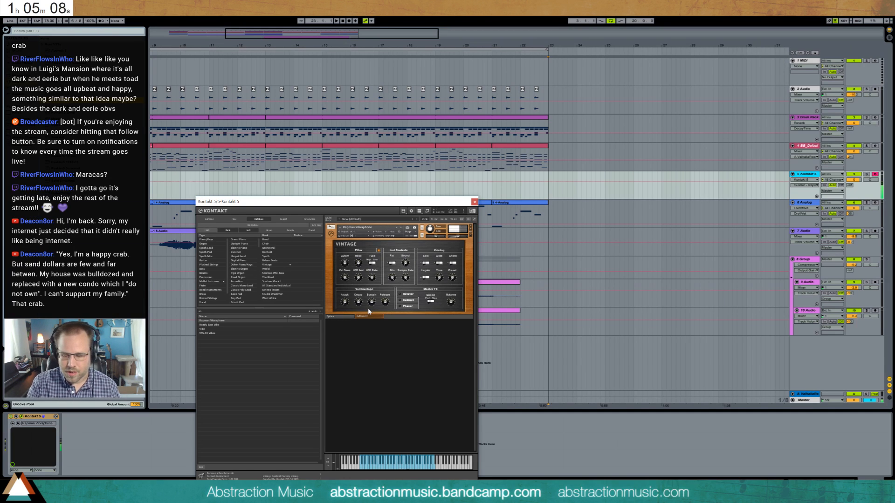
{"action": "mouse_move", "coordinate": [387, 303]}
{"action": "left_mouse_down"}
{"action": "mouse_move", "coordinate": [390, 311]}
{"action": "mouse_move", "coordinate": [381, 290]}
{"action": "left_mouse_up"}
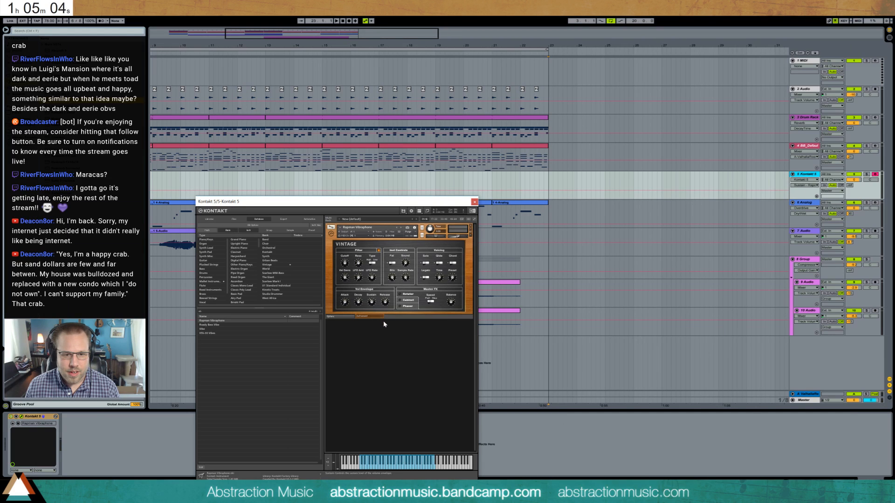
{"action": "left_click", "coordinate": [358, 302]}
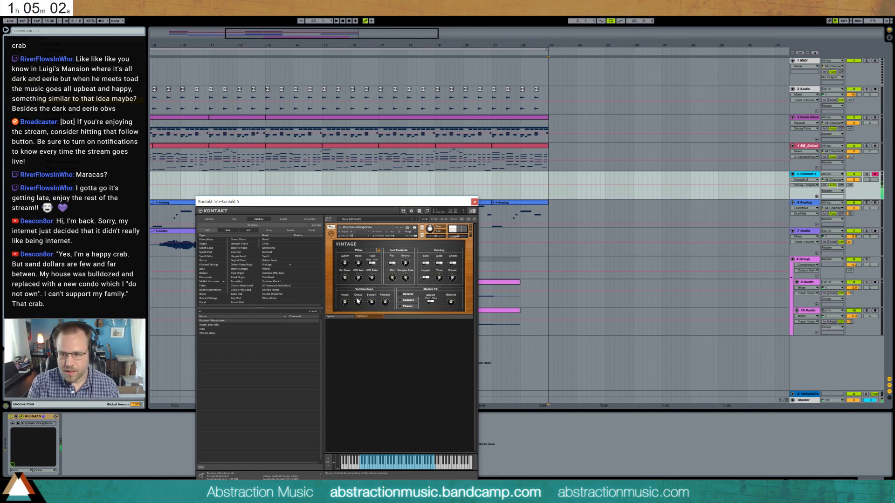
{"action": "left_click_drag", "start_coordinate": [358, 301], "coordinate": [355, 288]}
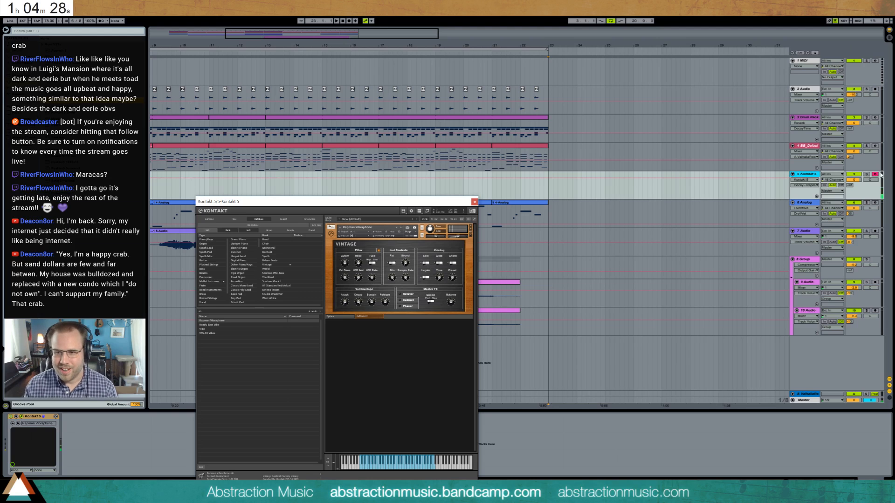
{"action": "left_click", "coordinate": [824, 184]}
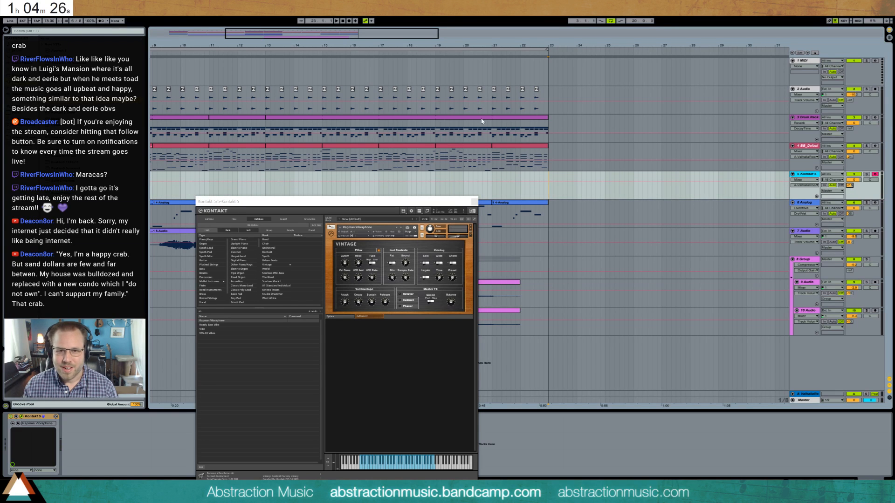
- Extend the drum clip to bar 25 and loop bars 23 to 25 for playback
{"action": "mouse_move", "coordinate": [548, 120]}
{"action": "left_mouse_down"}
{"action": "mouse_move", "coordinate": [597, 120]}
{"action": "mouse_move", "coordinate": [599, 130]}
{"action": "left_mouse_up"}
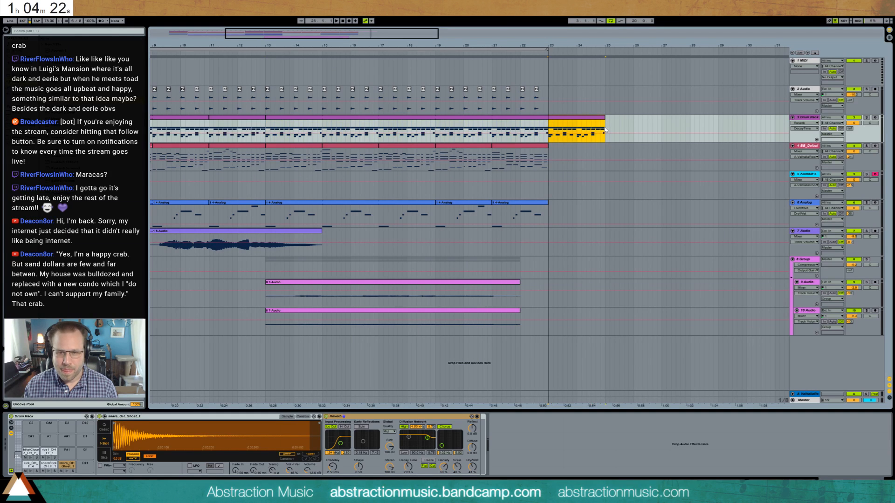
{"action": "key", "text": "Left"}
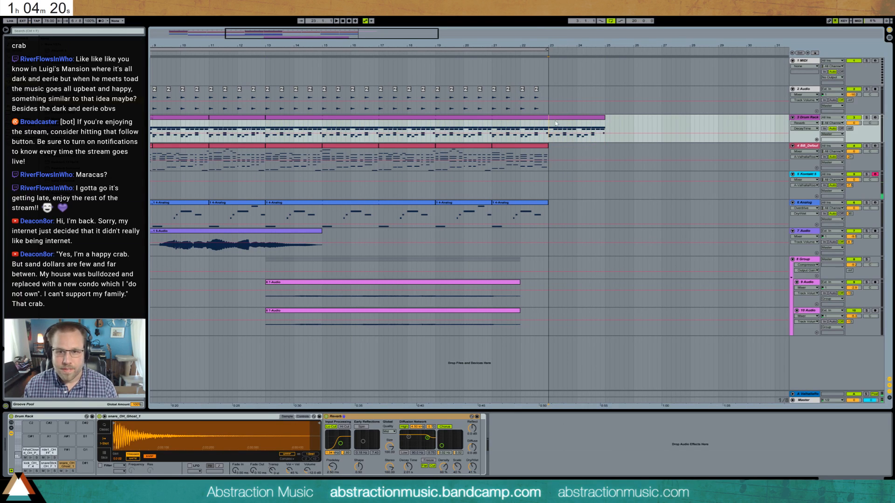
{"action": "left_click_drag", "start_coordinate": [551, 125], "coordinate": [615, 129]}
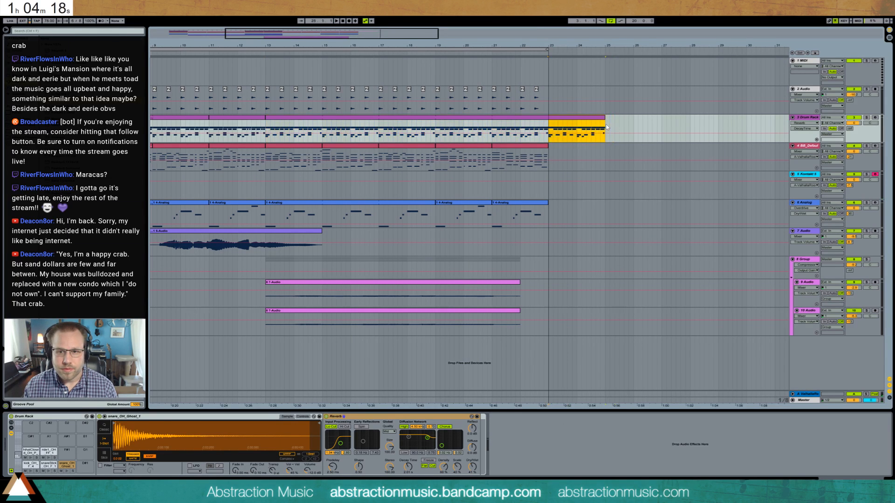
{"action": "key", "text": "ctrl+l"}
{"action": "left_click", "coordinate": [250, 120]}
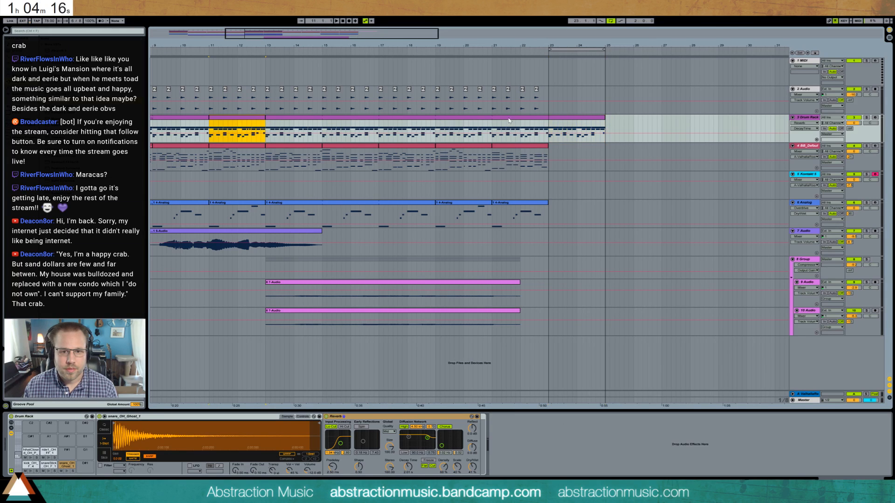
{"action": "left_click", "coordinate": [493, 126]}
{"action": "key", "text": "space"}
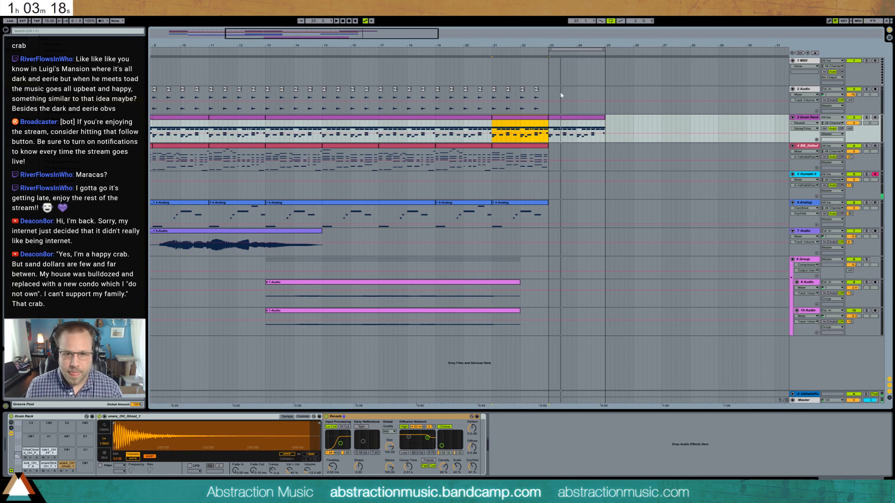
- Try recording a vibraphone take over the two-bar loop at bar 23 and delete the take
{"action": "left_click", "coordinate": [550, 180]}
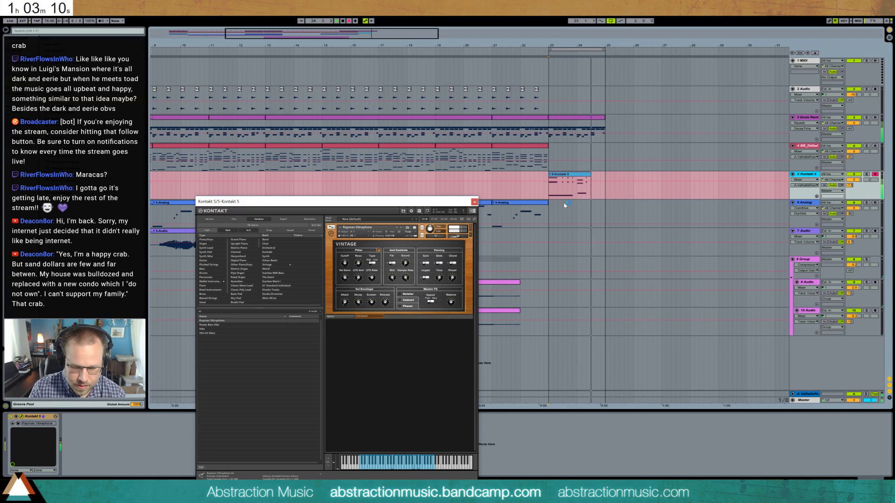
{"action": "key", "text": "F9"}
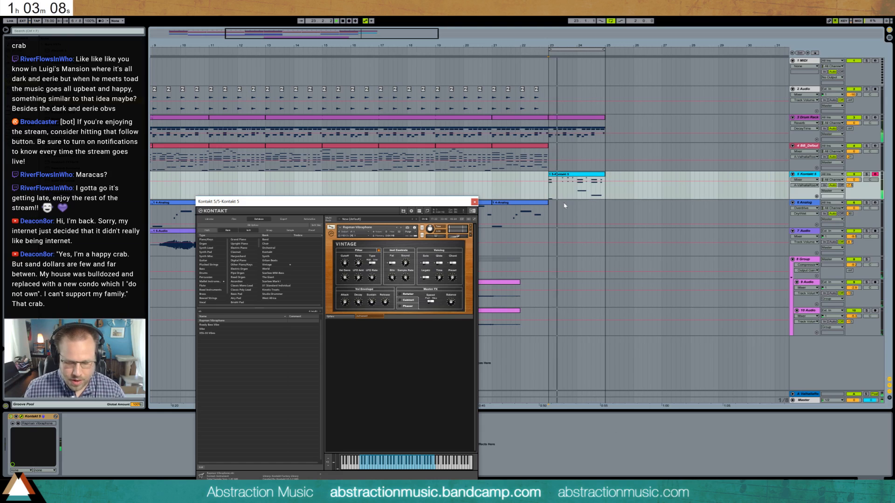
{"action": "left_click", "coordinate": [579, 176]}
{"action": "key", "text": "Delete"}
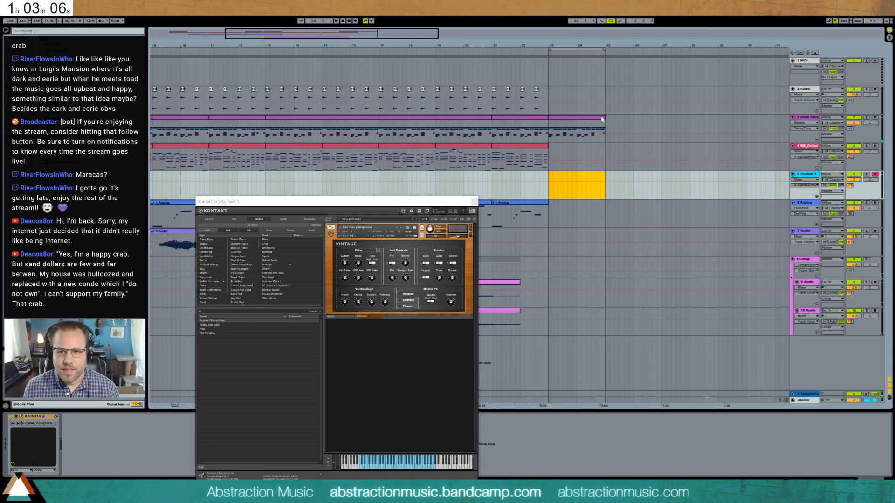
- Extend the drum clip and the loop to bar 31, and record a vibraphone part over bars 23 to 31
{"action": "left_click_drag", "start_coordinate": [601, 119], "coordinate": [761, 122]}
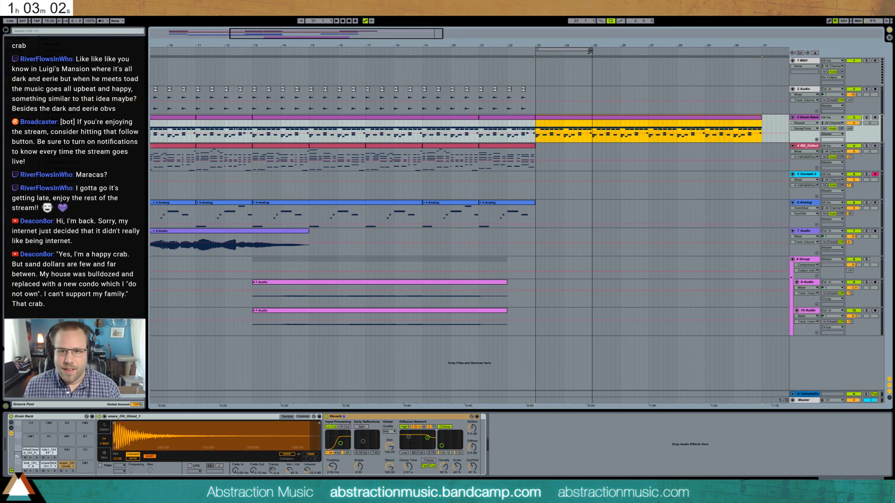
{"action": "left_click_drag", "start_coordinate": [590, 50], "coordinate": [760, 60]}
{"action": "left_click", "coordinate": [542, 179]}
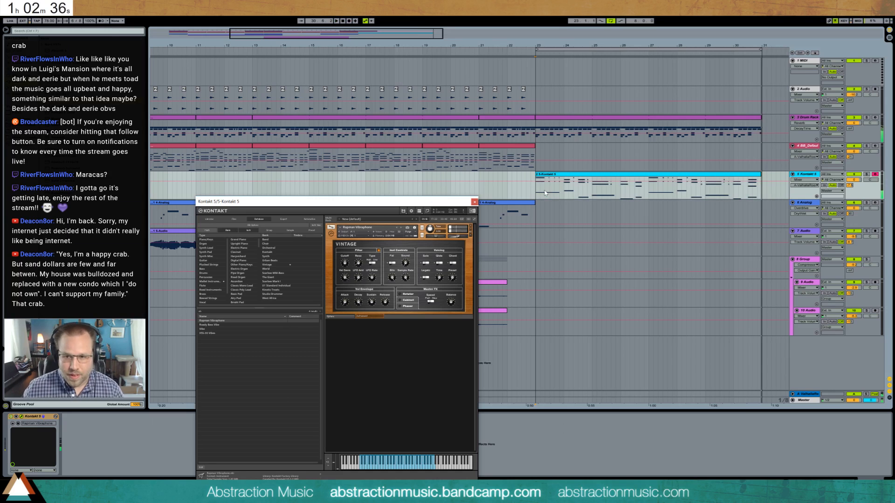
{"action": "left_click", "coordinate": [536, 188]}
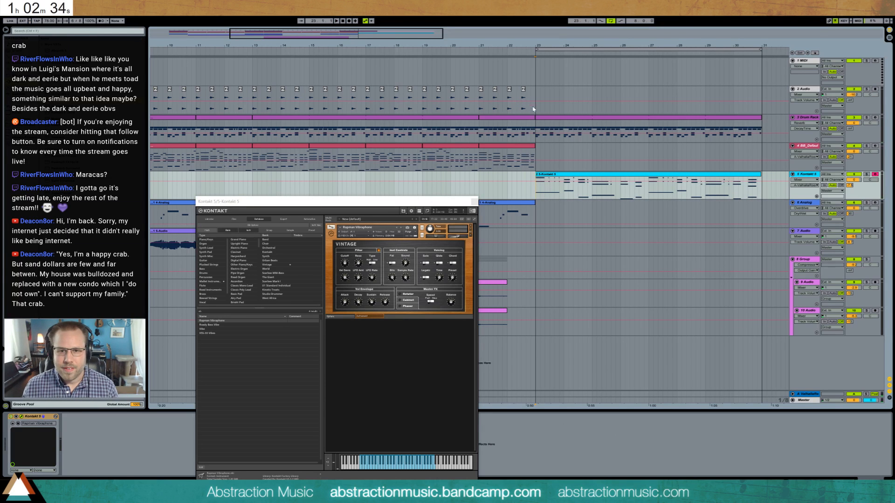
- Deactivate the snare and kick notes in the drum clip starting at bar 23 and play the section
{"action": "left_click", "coordinate": [532, 123]}
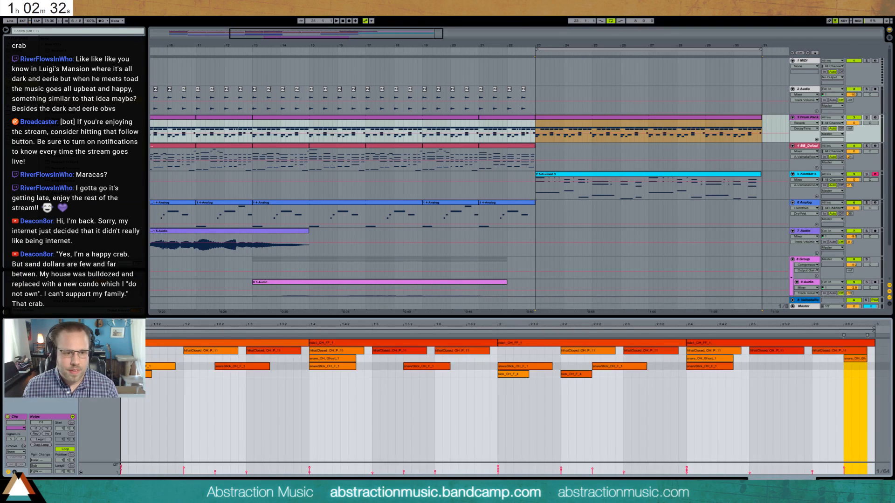
{"action": "left_click_drag", "start_coordinate": [862, 392], "coordinate": [156, 418]}
{"action": "key", "text": "0"}
{"action": "key", "text": "space"}
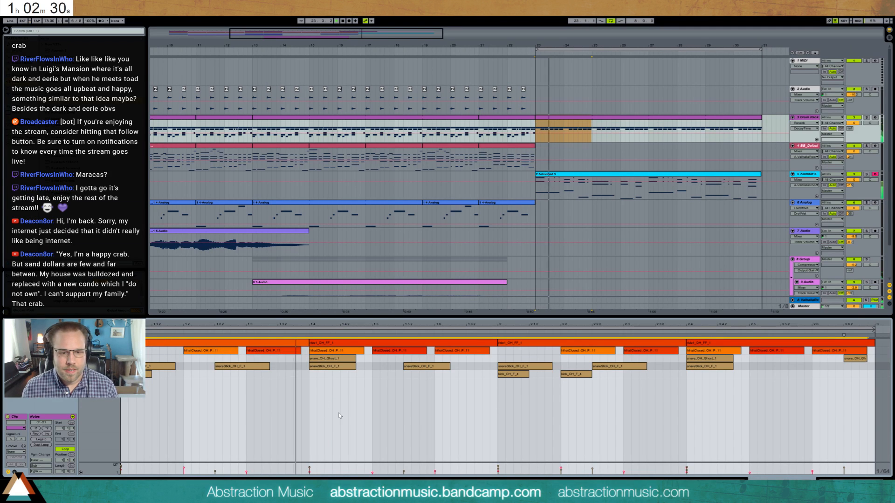
- Assign a groove to the recorded vibraphone clip and quantize its notes to a 1/8 grid
{"action": "left_click", "coordinate": [656, 174]}
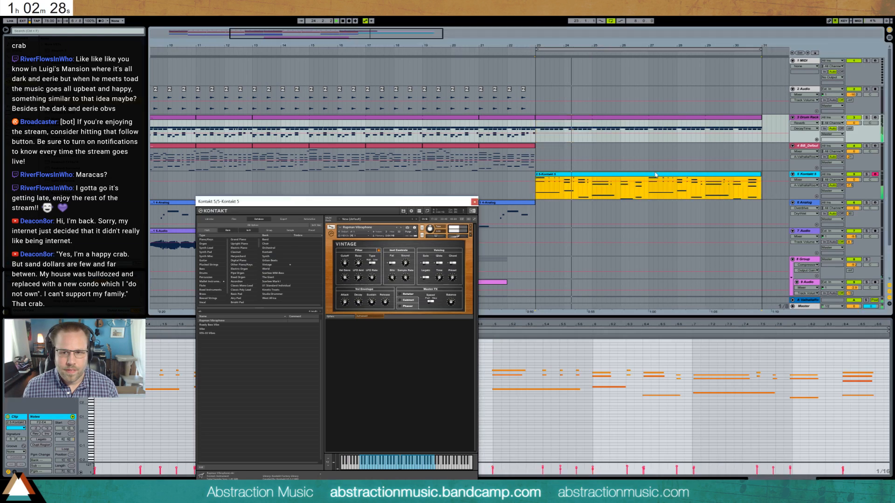
{"action": "left_click", "coordinate": [576, 362]}
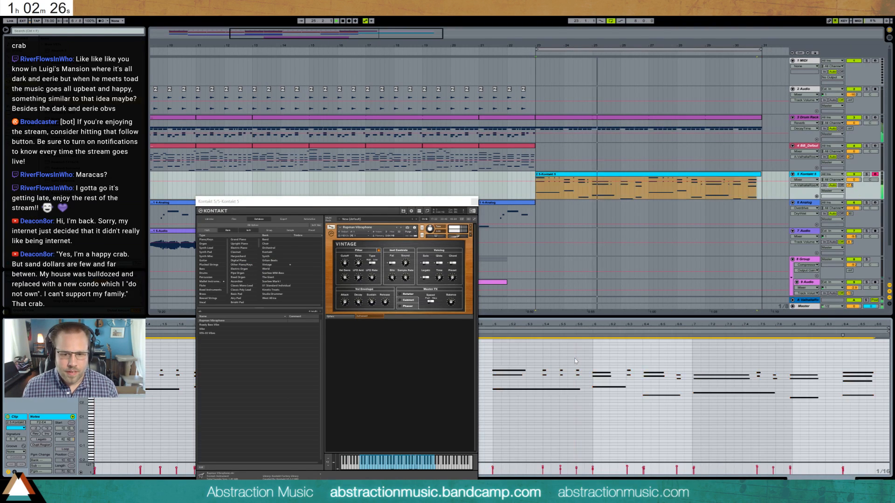
{"action": "left_click", "coordinate": [16, 452]}
{"action": "left_click", "coordinate": [21, 461]}
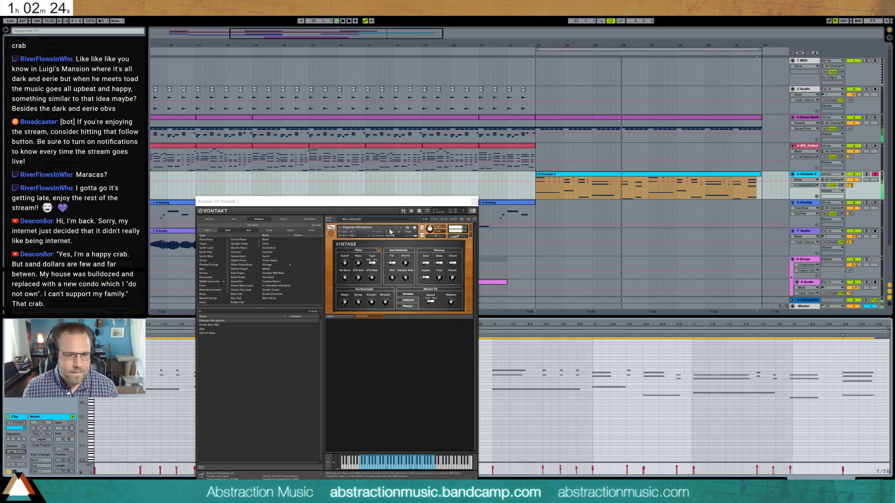
{"action": "left_click", "coordinate": [474, 201]}
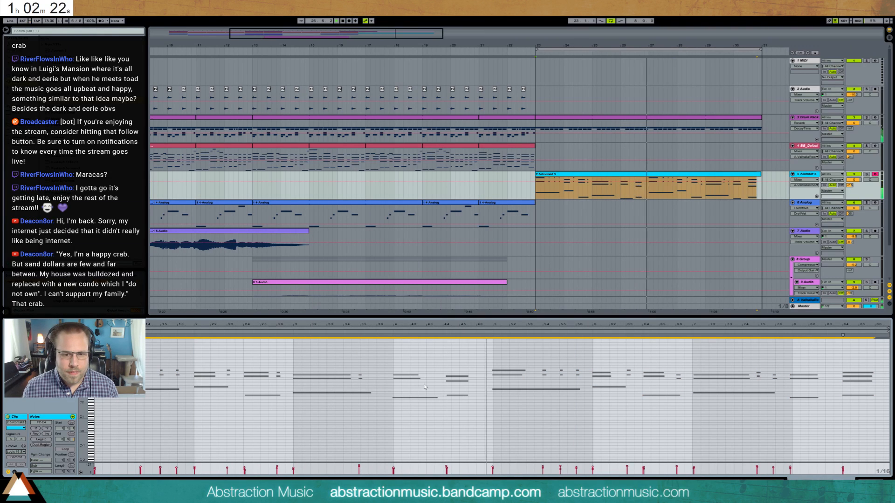
{"action": "key", "text": "ctrl+2"}
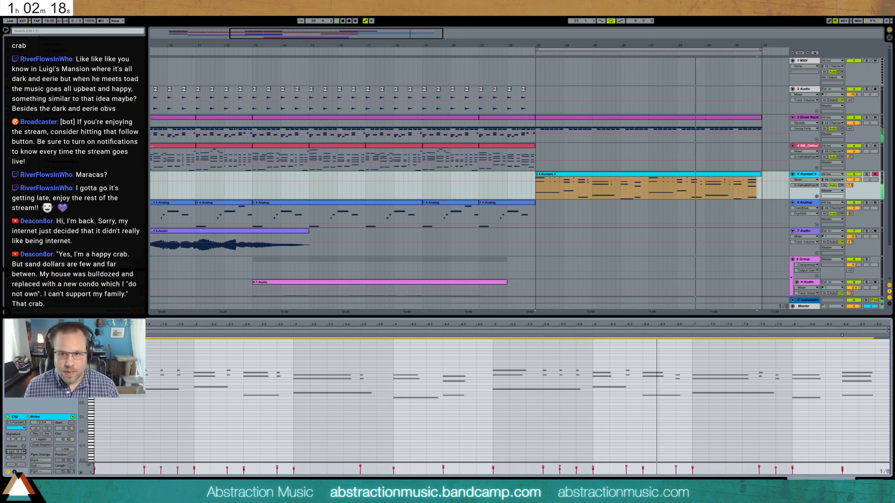
- Assign the Logic swing groove to the drum clips between bars 13 and 23
{"action": "left_click", "coordinate": [730, 118]}
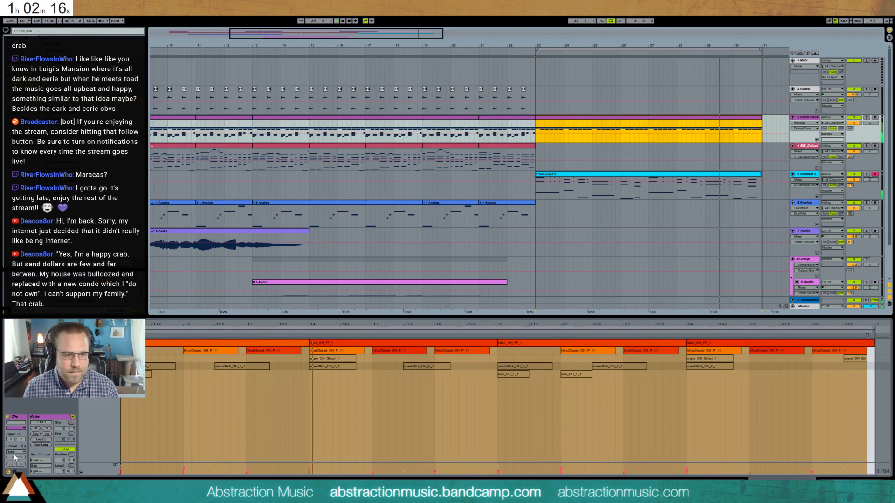
{"action": "left_click", "coordinate": [478, 120]}
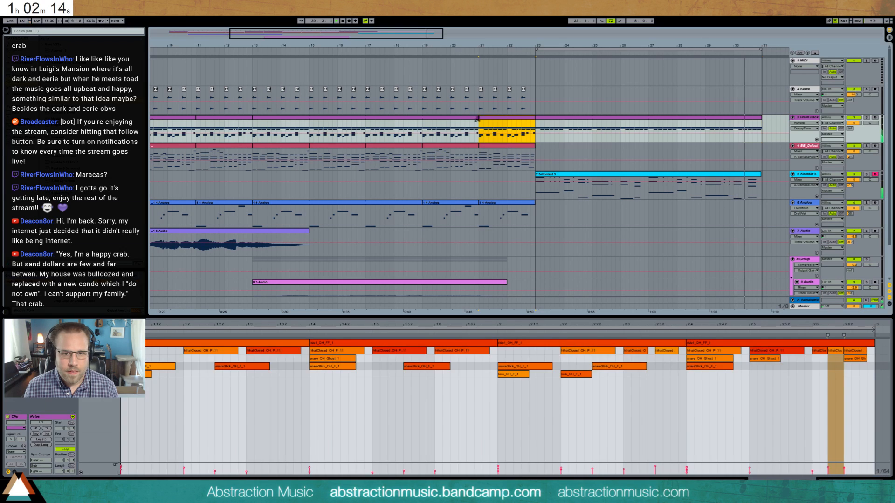
{"action": "left_click", "coordinate": [261, 119], "text": "shift"}
{"action": "left_click", "coordinate": [16, 452]}
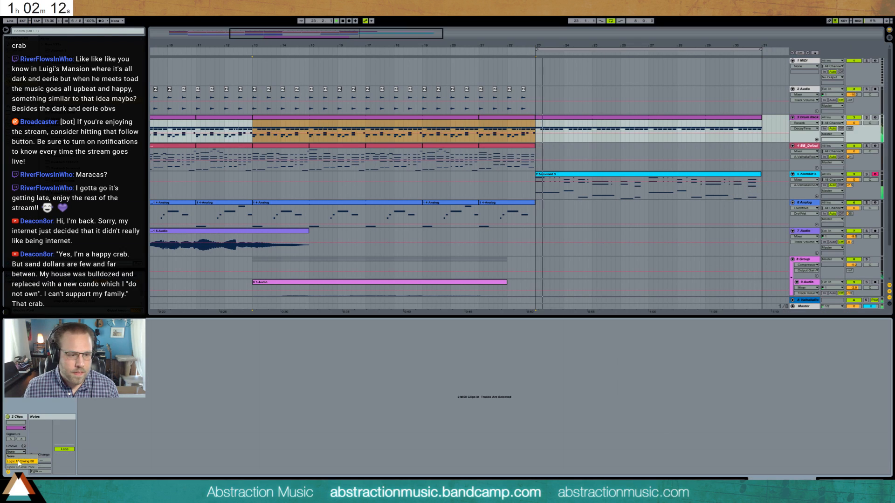
{"action": "left_click", "coordinate": [19, 462]}
{"action": "key", "text": "minus"}
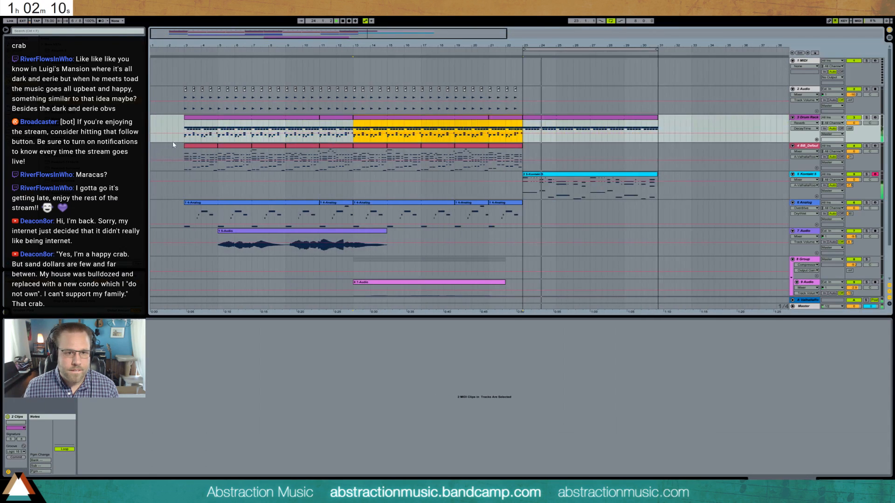
- Assign the same Logic swing groove to the drum clips between bars 3 and 13
{"action": "left_click", "coordinate": [174, 133]}
{"action": "left_click", "coordinate": [338, 118]}
{"action": "left_click", "coordinate": [307, 118], "text": "shift"}
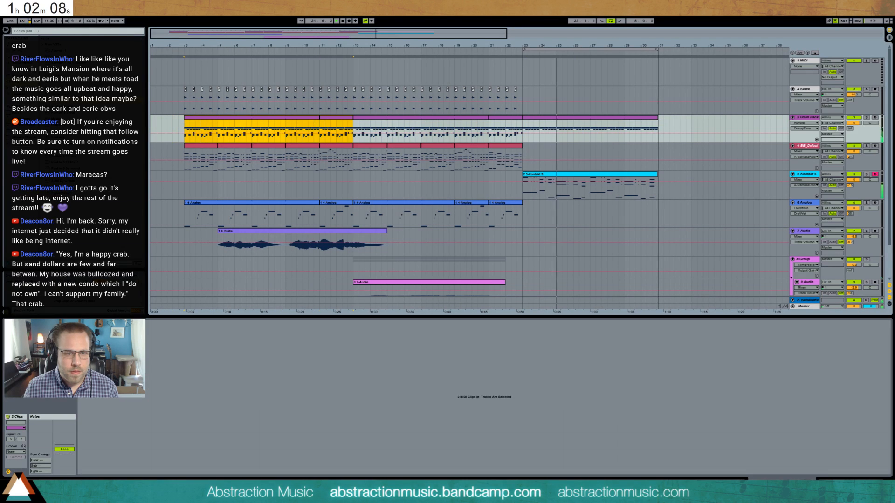
{"action": "left_click", "coordinate": [16, 451]}
{"action": "left_click", "coordinate": [16, 462]}
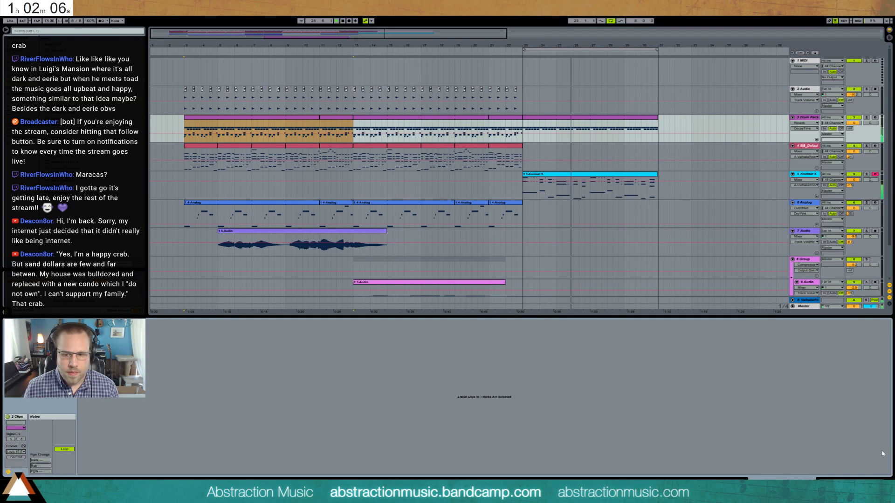
- Delete the empty MIDI track above the first audio track
{"action": "left_click", "coordinate": [523, 212]}
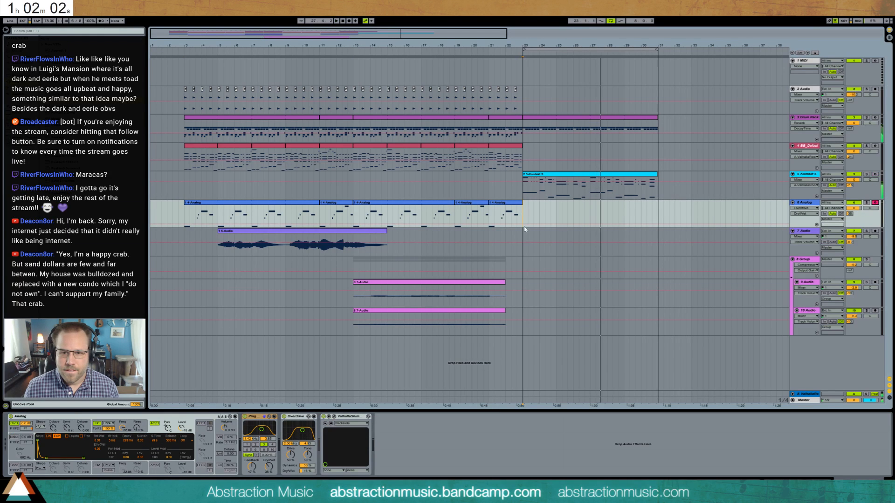
{"action": "left_click_drag", "start_coordinate": [523, 94], "coordinate": [473, 97]}
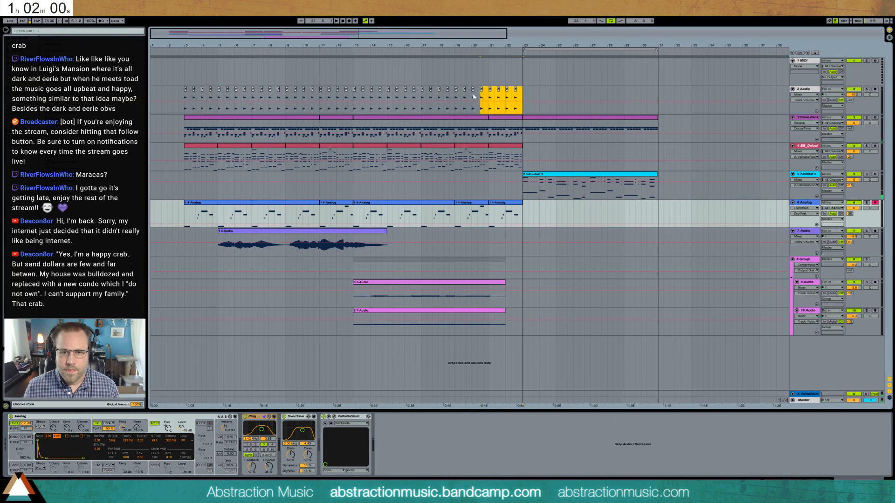
{"action": "left_click", "coordinate": [517, 98]}
{"action": "left_click", "coordinate": [524, 214]}
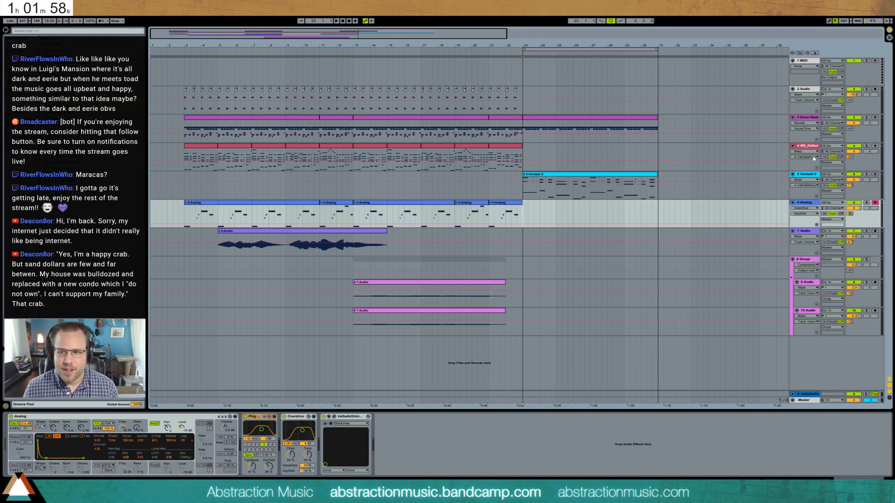
{"action": "left_click", "coordinate": [809, 65]}
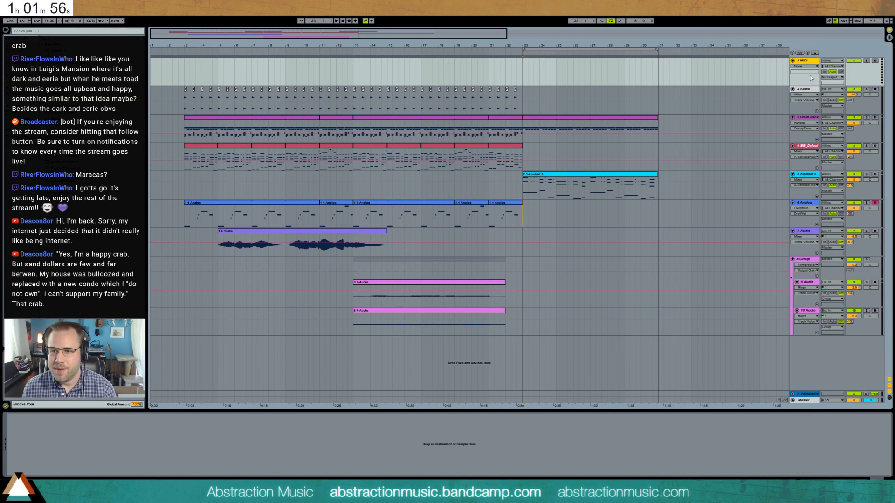
{"action": "key", "text": "Delete"}
- Record a part on the Analog track over bars 23 to 31 and play it back
{"action": "left_click", "coordinate": [525, 184]}
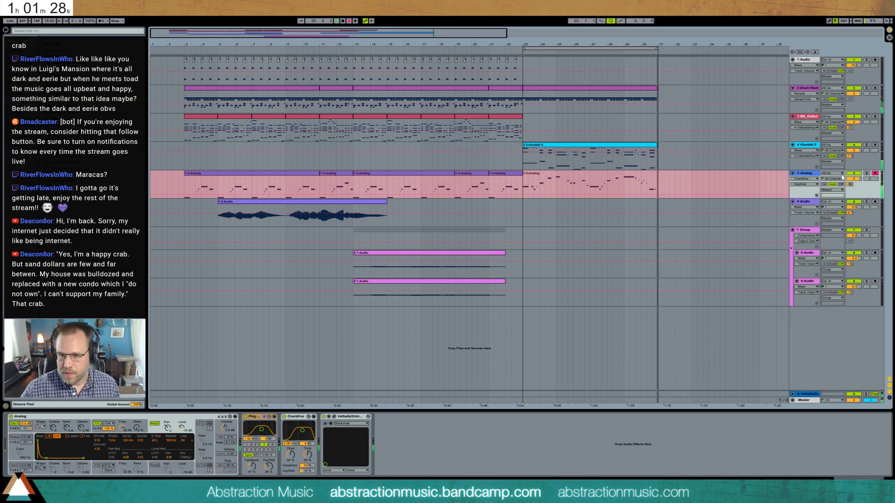
{"action": "key", "text": "space"}
{"action": "key", "text": "space"}
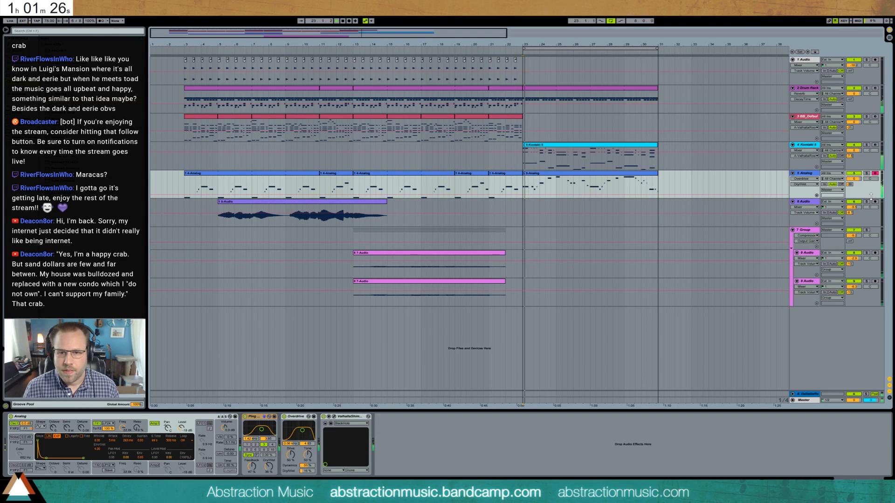
- Even out the velocities of all notes in the recorded Analog clip and transpose them down an octave
{"action": "double_click", "coordinate": [573, 173]}
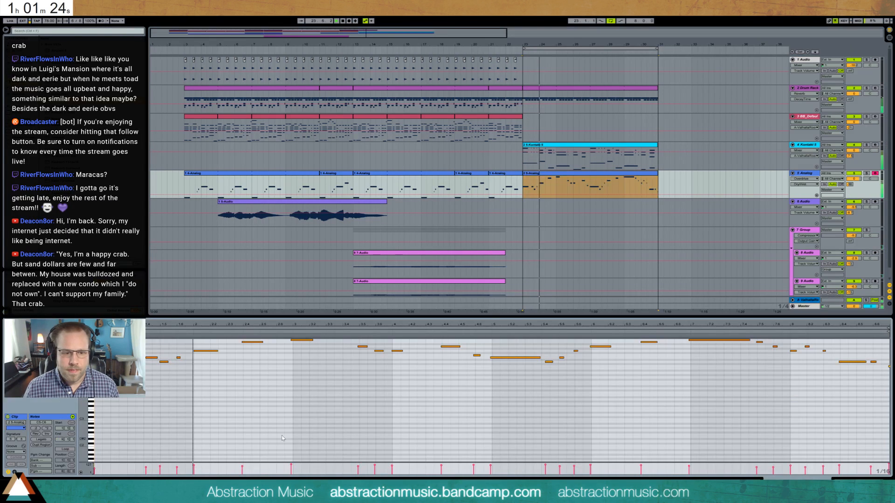
{"action": "left_click", "coordinate": [376, 468]}
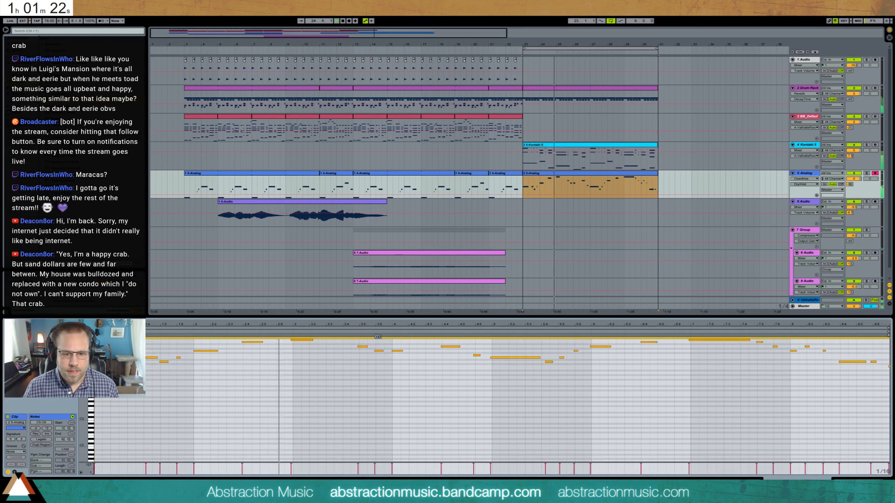
{"action": "mouse_move", "coordinate": [376, 468]}
{"action": "left_mouse_down"}
{"action": "mouse_move", "coordinate": [397, 454]}
{"action": "mouse_move", "coordinate": [452, 470]}
{"action": "left_mouse_up"}
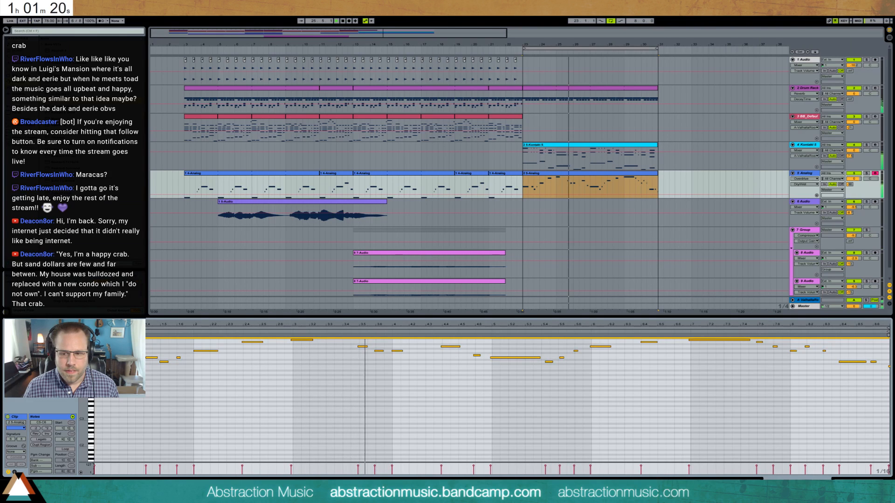
{"action": "key", "text": "shift+Tab"}
{"action": "left_click", "coordinate": [621, 177]}
{"action": "double_click", "coordinate": [621, 177]}
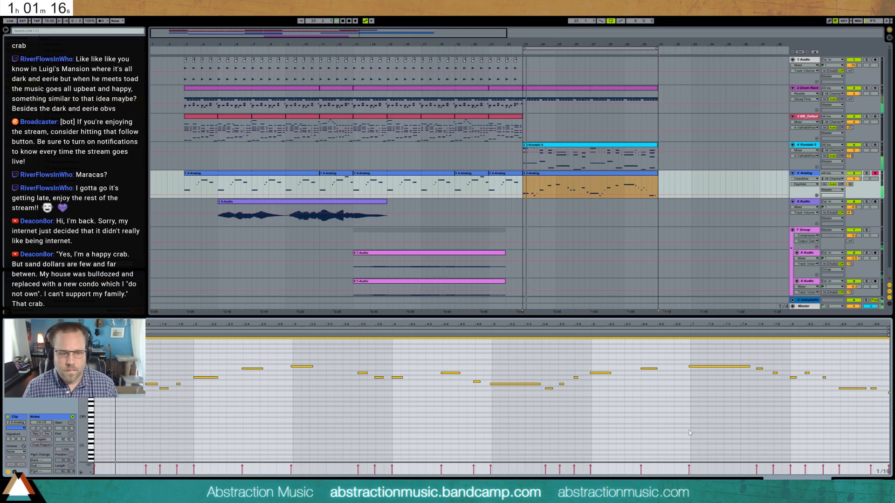
{"action": "key", "text": "shift+Tab"}
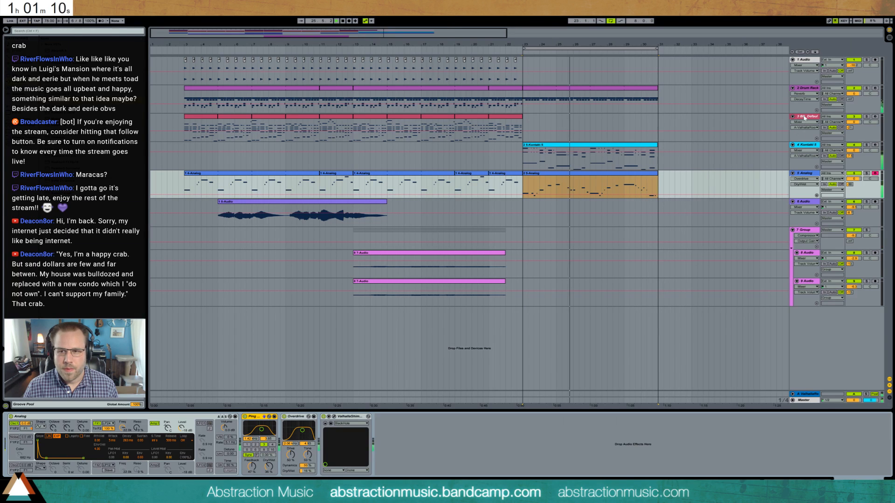
- Record a piano part on the BB_DefaultPiano track over bars 23 to 31 and play the section
{"action": "left_click", "coordinate": [533, 130]}
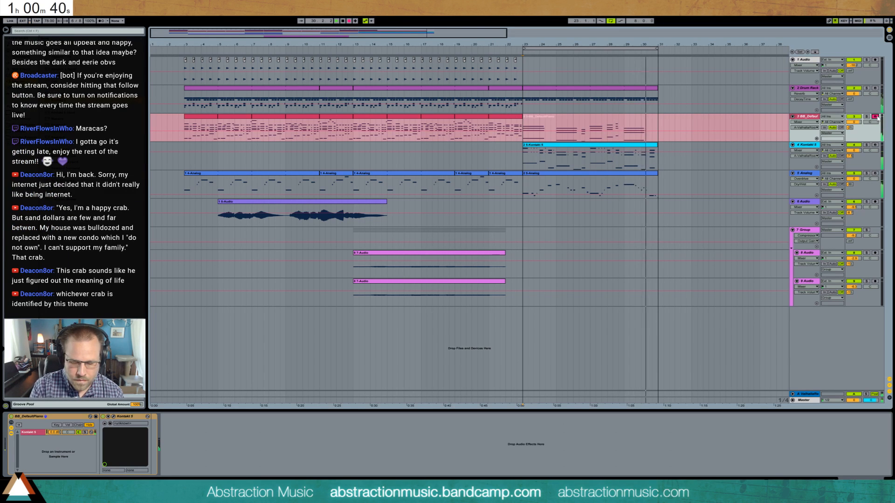
{"action": "key", "text": "space"}
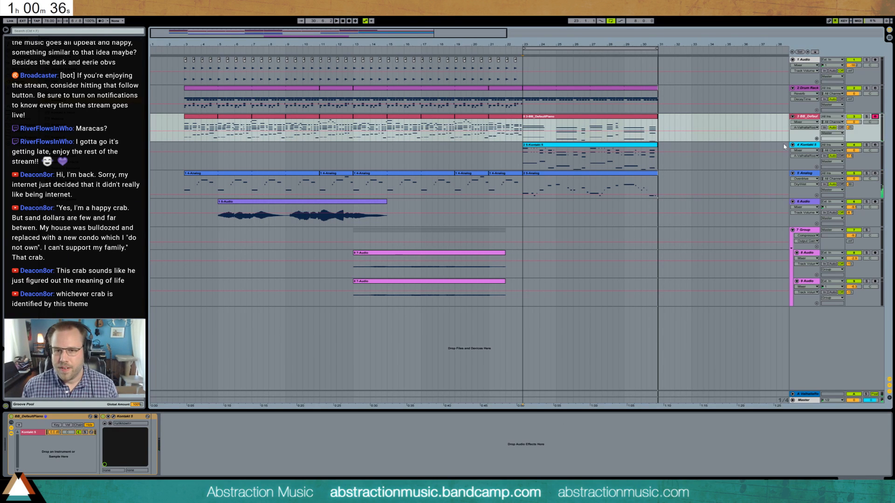
{"action": "key", "text": "ctrl+z"}
{"action": "key", "text": "ctrl+y"}
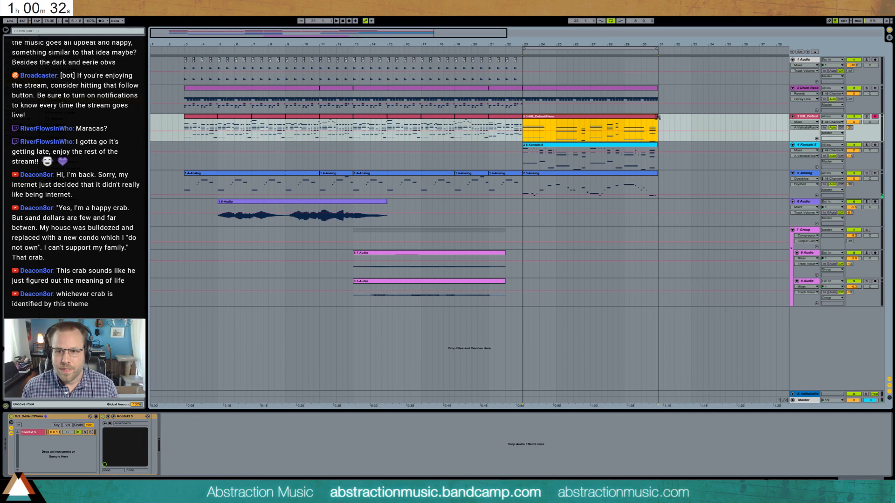
{"action": "key", "text": "space"}
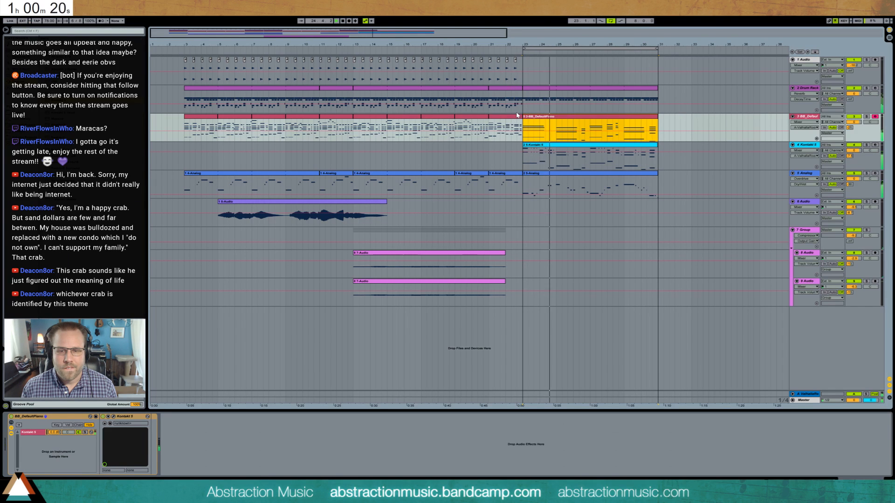
- Adjust the vibraphone track's volume and quantize all notes in the recorded piano clip
{"action": "left_click_drag", "start_coordinate": [854, 151], "coordinate": [852, 152]}
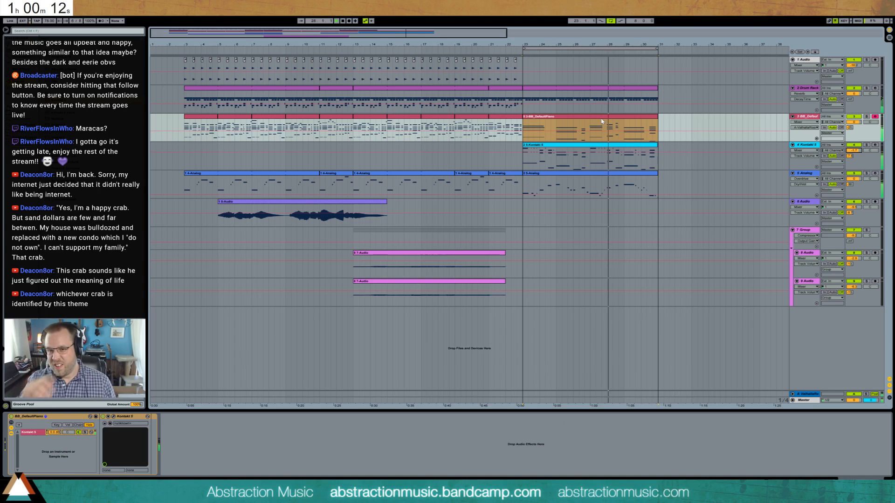
{"action": "double_click", "coordinate": [626, 119]}
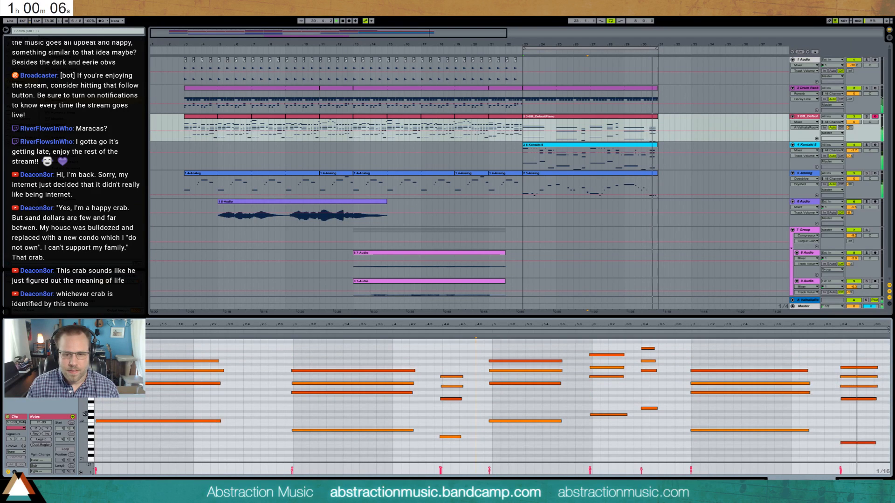
{"action": "key", "text": "ctrl+a"}
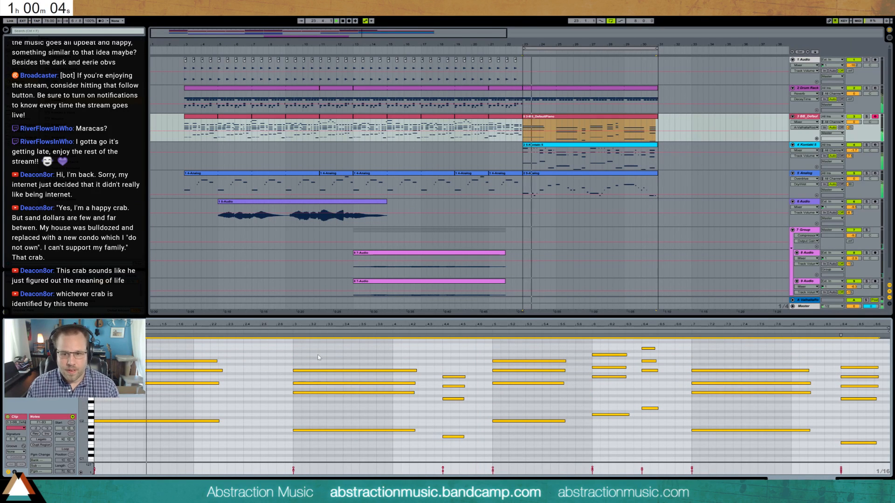
- Duplicate the Analog track together with its clips and devices
{"action": "left_click", "coordinate": [588, 173]}
{"action": "key", "text": "shift+Tab"}
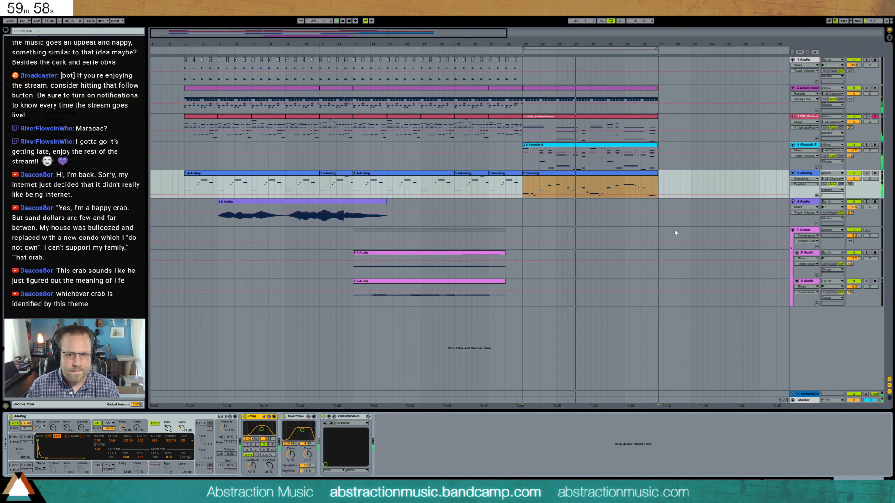
{"action": "left_click", "coordinate": [800, 175]}
{"action": "key", "text": "ctrl+d"}
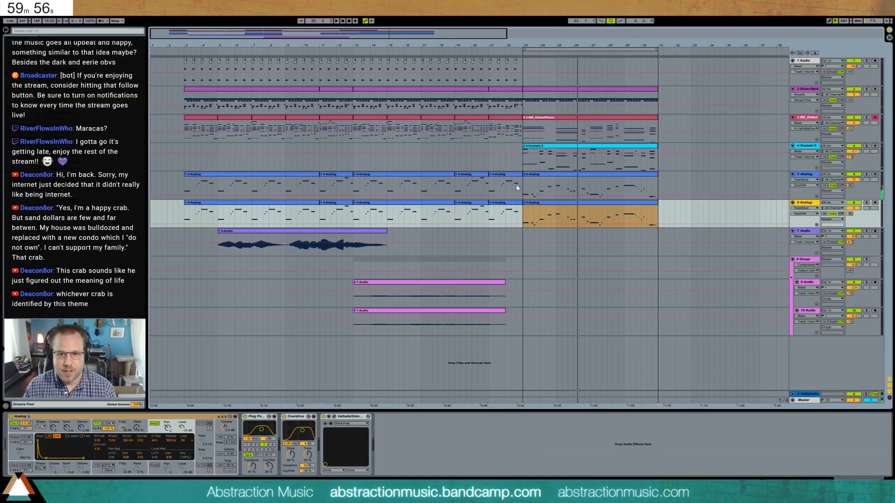
- Delete the clip over bars 23 to 31 from the original Analog track and all clips before bar 23 from the duplicate
{"action": "left_click", "coordinate": [550, 174]}
{"action": "key", "text": "Delete"}
{"action": "left_click", "coordinate": [501, 203]}
{"action": "key", "text": "Delete"}
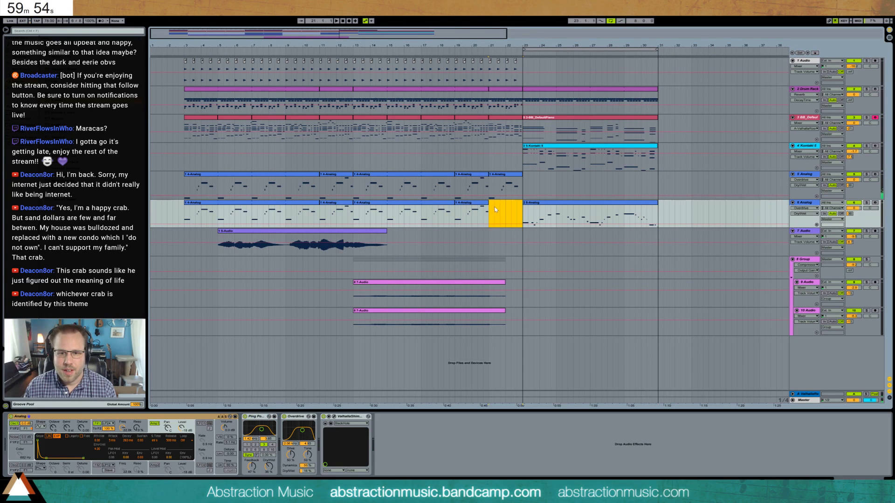
{"action": "left_click_drag", "start_coordinate": [496, 210], "coordinate": [178, 222]}
{"action": "key", "text": "Delete"}
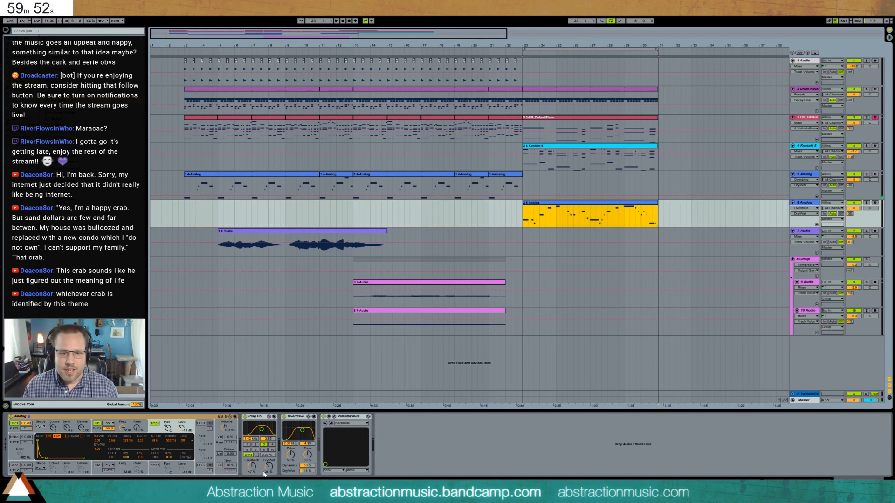
- Enable the second oscillator on the duplicated Analog, lower its filter frequency and adjust the Ping Pong Delay
{"action": "left_click", "coordinate": [14, 465]}
{"action": "left_click_drag", "start_coordinate": [122, 428], "coordinate": [122, 454]}
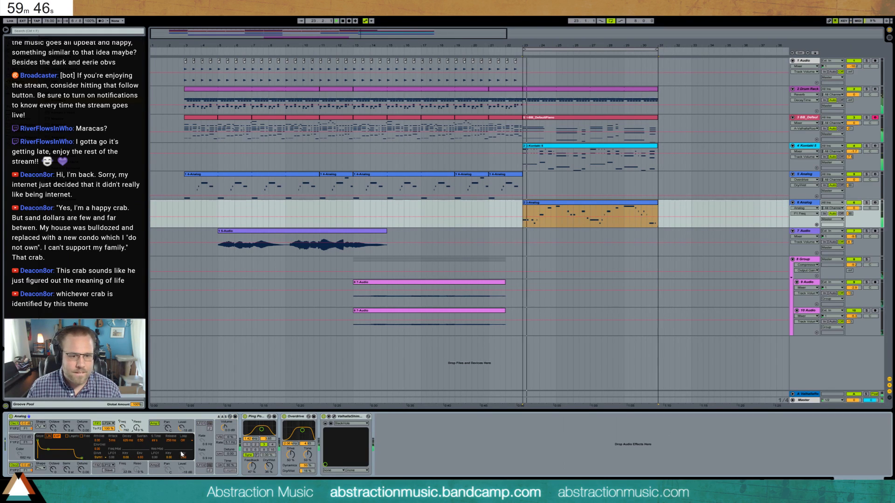
{"action": "left_click_drag", "start_coordinate": [262, 430], "coordinate": [263, 433]}
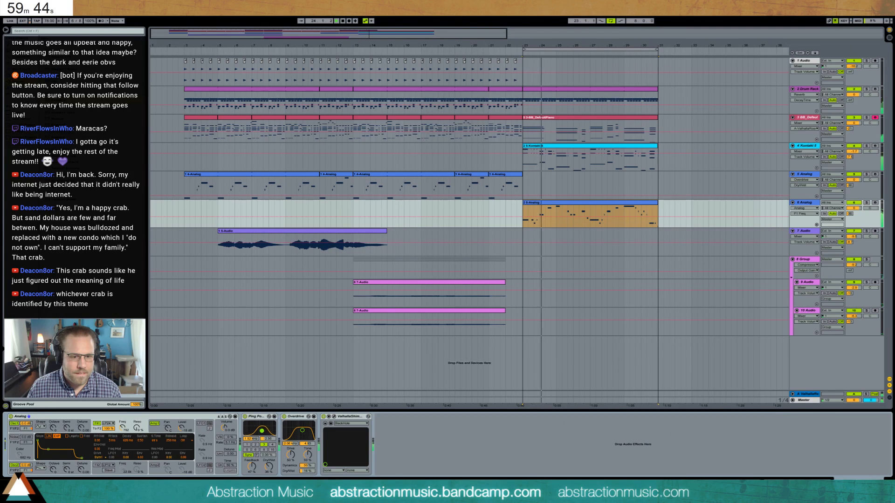
{"action": "left_click_drag", "start_coordinate": [252, 467], "coordinate": [252, 474]}
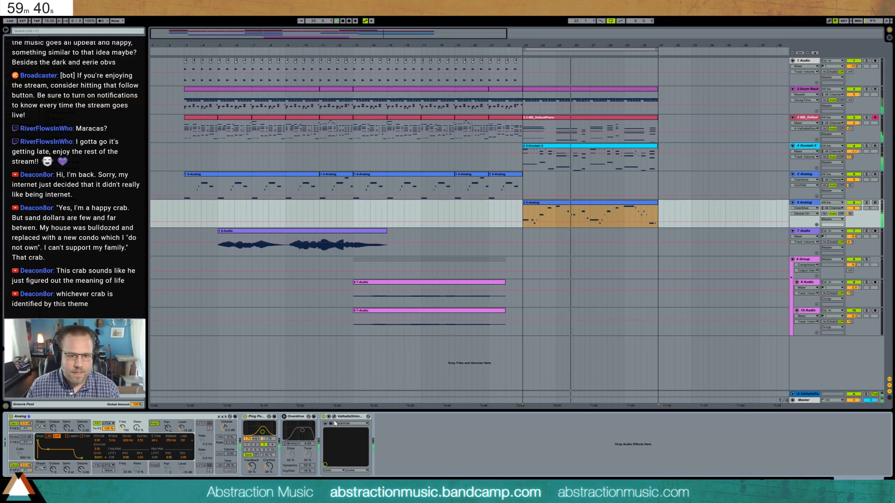
- Remove the ValhallaShimmer and Overdrive effects from the duplicated Analog track and raise its send to the Valhalla return
{"action": "left_click", "coordinate": [349, 417]}
{"action": "key", "text": "Delete"}
{"action": "key", "text": "Delete"}
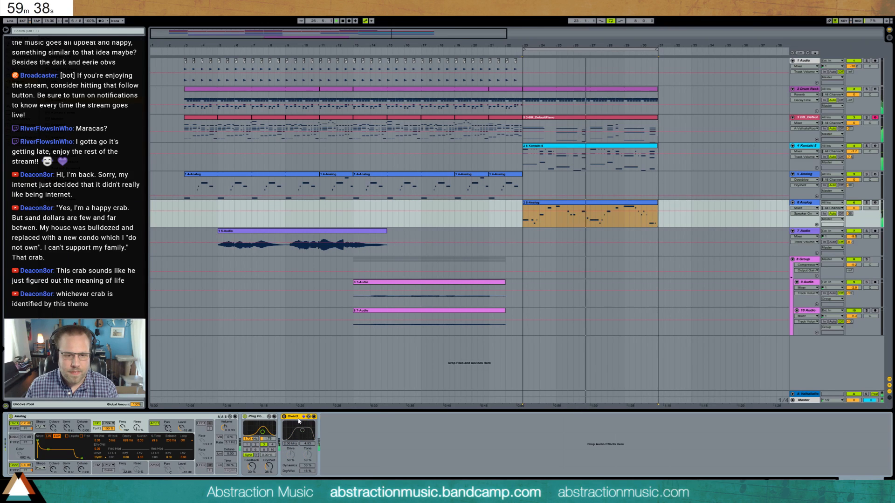
{"action": "left_click_drag", "start_coordinate": [851, 214], "coordinate": [850, 192]}
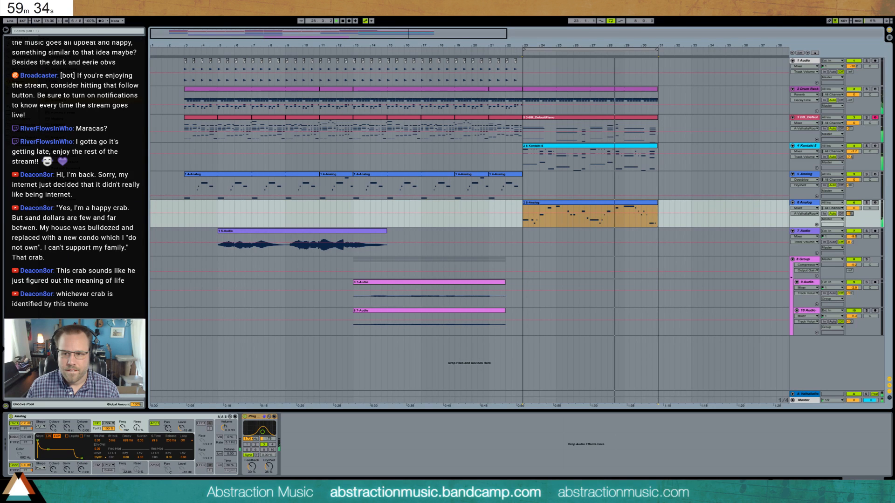
- Assign the Logic swing groove to the Analog clip over bars 23 to 31
{"action": "left_click", "coordinate": [629, 204]}
{"action": "double_click", "coordinate": [629, 204]}
{"action": "left_click", "coordinate": [529, 409]}
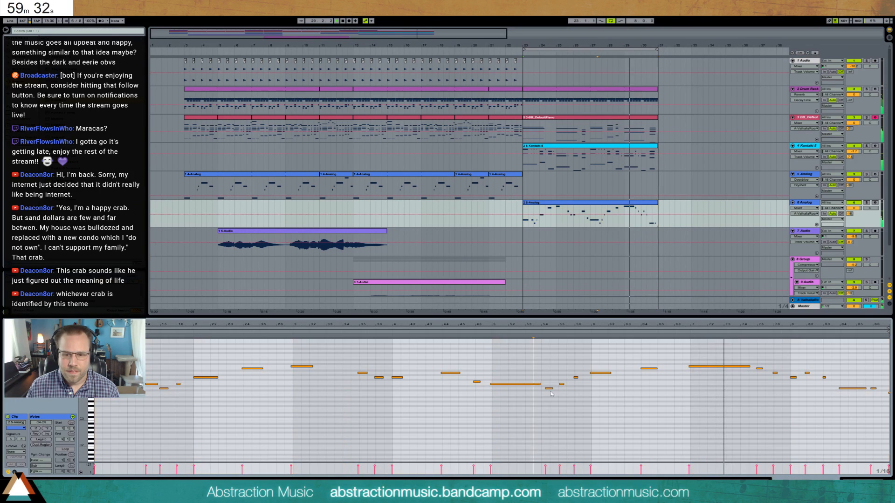
{"action": "left_click", "coordinate": [17, 452]}
{"action": "left_click", "coordinate": [20, 459]}
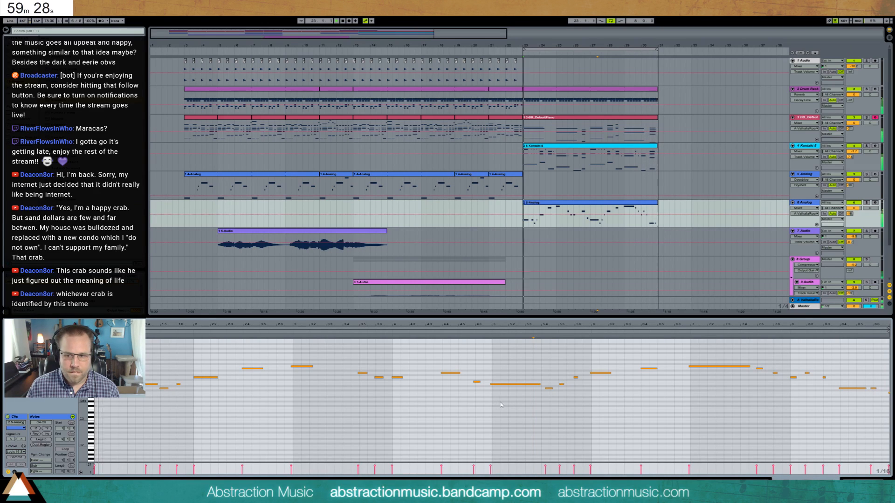
- Delete the stray note at the end of the Analog clip and nudge the notes from late bar 25 to early bar 27 slightly later
{"action": "left_click_drag", "start_coordinate": [791, 431], "coordinate": [890, 393]}
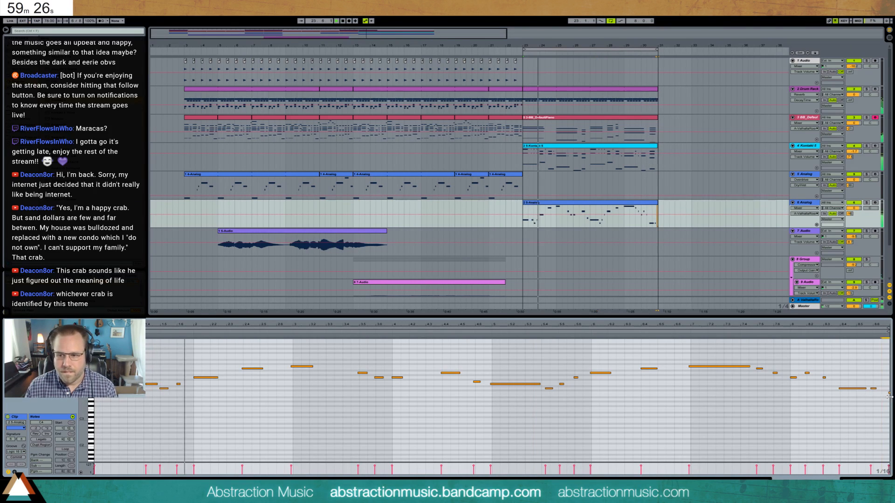
{"action": "key", "text": "Delete"}
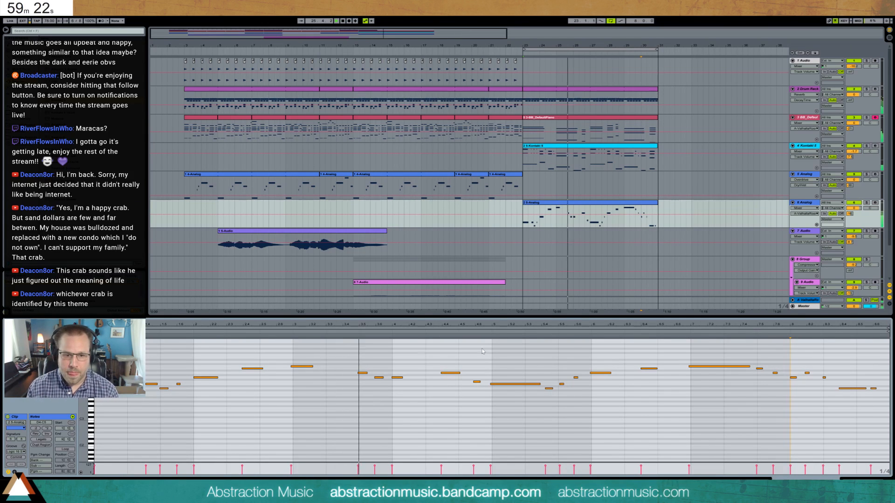
{"action": "left_click_drag", "start_coordinate": [360, 362], "coordinate": [402, 404]}
{"action": "key", "text": "Right"}
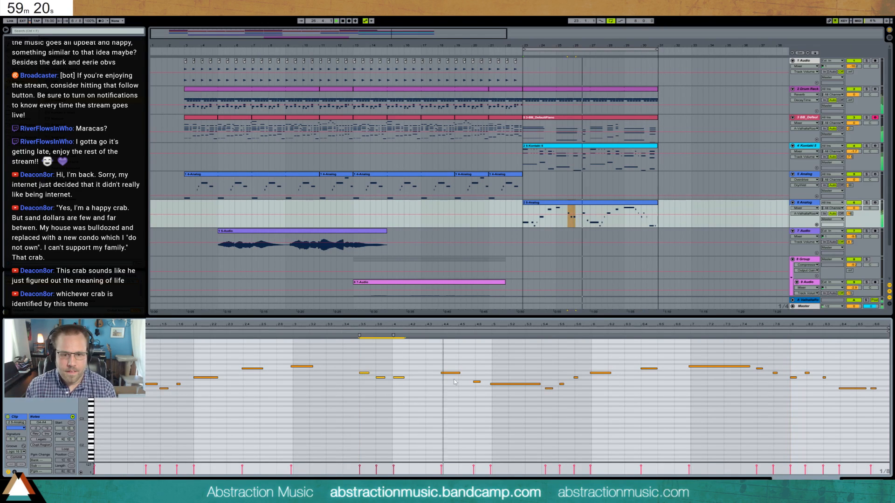
{"action": "left_click", "coordinate": [451, 374]}
{"action": "key", "text": "Right"}
{"action": "left_click", "coordinate": [479, 393]}
{"action": "left_click_drag", "start_coordinate": [479, 394], "coordinate": [472, 379]}
{"action": "key", "text": "Right"}
{"action": "left_click", "coordinate": [504, 385]}
{"action": "key", "text": "Right"}
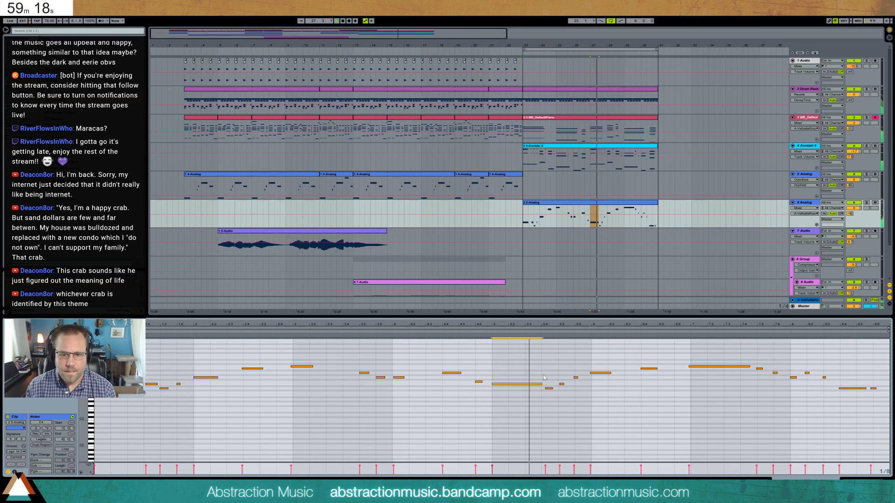
- Nudge the short notes ending bar 27 slightly earlier and the bar 28 notes and long bar 29 note slightly later
{"action": "key", "text": "Left"}
{"action": "left_click_drag", "start_coordinate": [544, 395], "coordinate": [582, 384]}
{"action": "key", "text": "Left"}
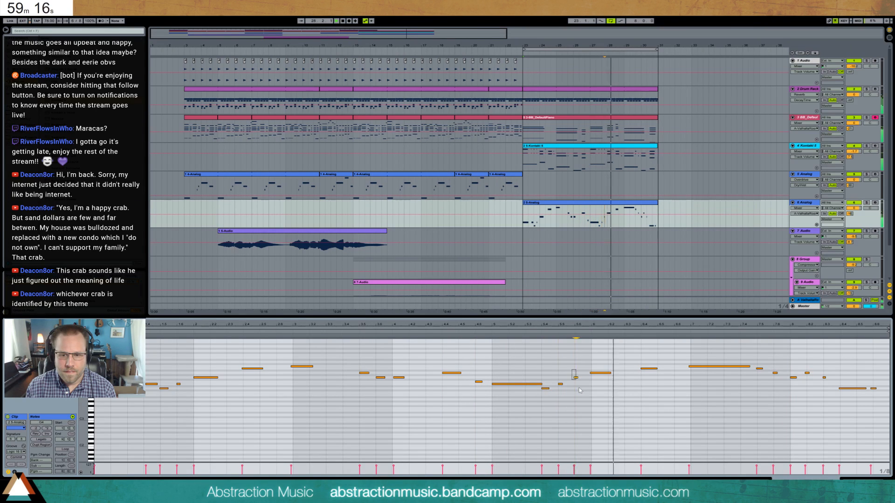
{"action": "key", "text": "Right"}
{"action": "left_click", "coordinate": [600, 373]}
{"action": "key", "text": "Right"}
{"action": "left_click_drag", "start_coordinate": [626, 360], "coordinate": [660, 389]}
{"action": "left_click", "coordinate": [718, 367]}
{"action": "key", "text": "Right"}
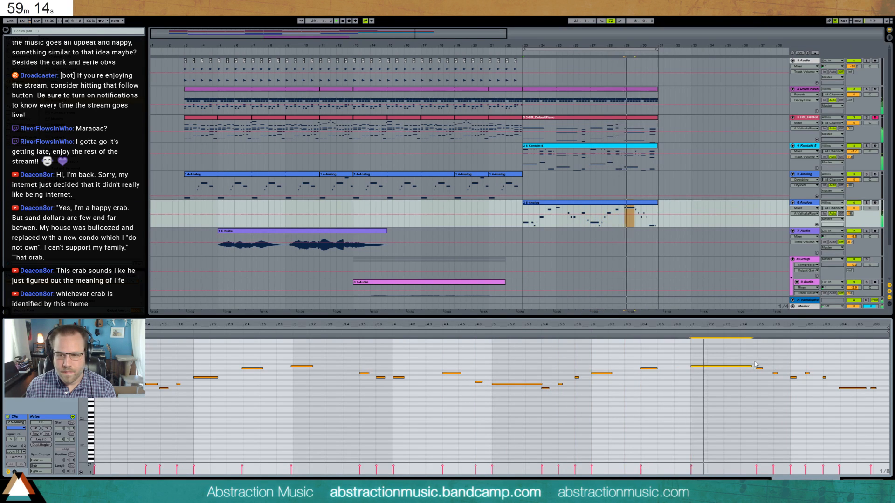
- Nudge the short notes leading from bar 29 into bar 30 and the clip's last two notes slightly later
{"action": "left_click_drag", "start_coordinate": [754, 360], "coordinate": [814, 379]}
{"action": "key", "text": "Right"}
{"action": "key", "text": "Right"}
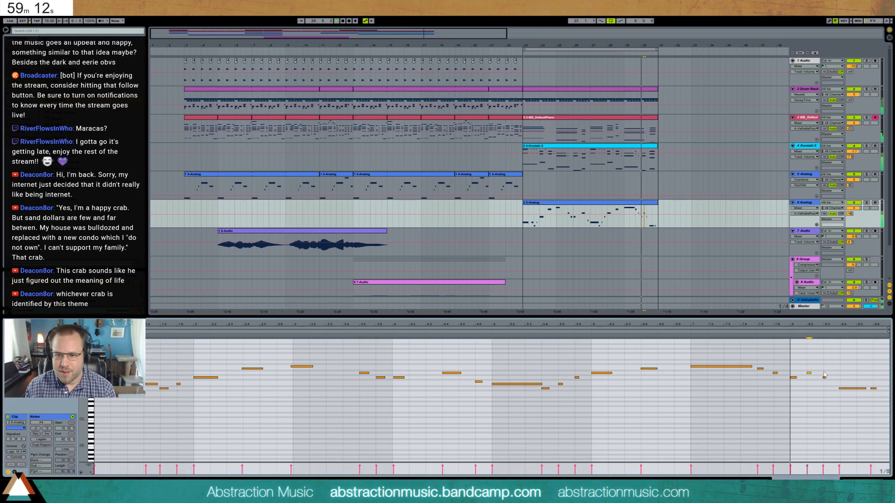
{"action": "left_click", "coordinate": [853, 388]}
{"action": "key", "text": "Right"}
{"action": "left_click_drag", "start_coordinate": [868, 383], "coordinate": [879, 394]}
{"action": "key", "text": "Right"}
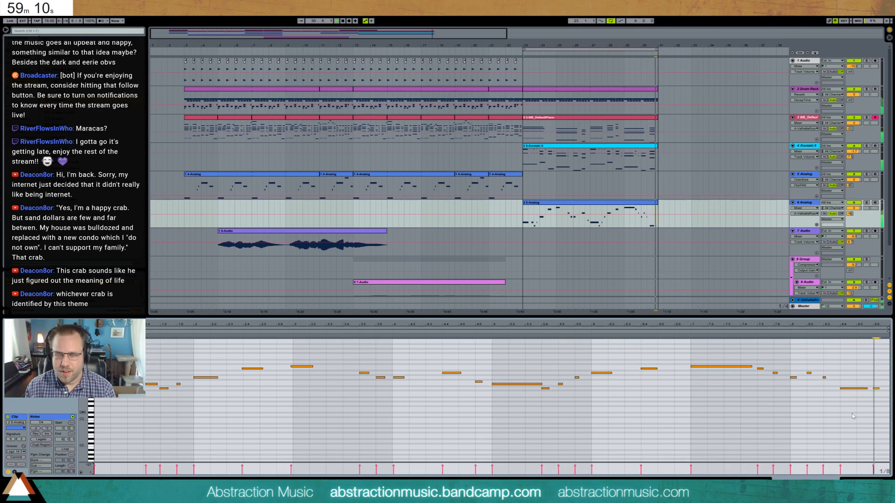
- Nudge the bar 23 note slightly earlier and try the whole Analog melody an octave lower
{"action": "left_click", "coordinate": [151, 384]}
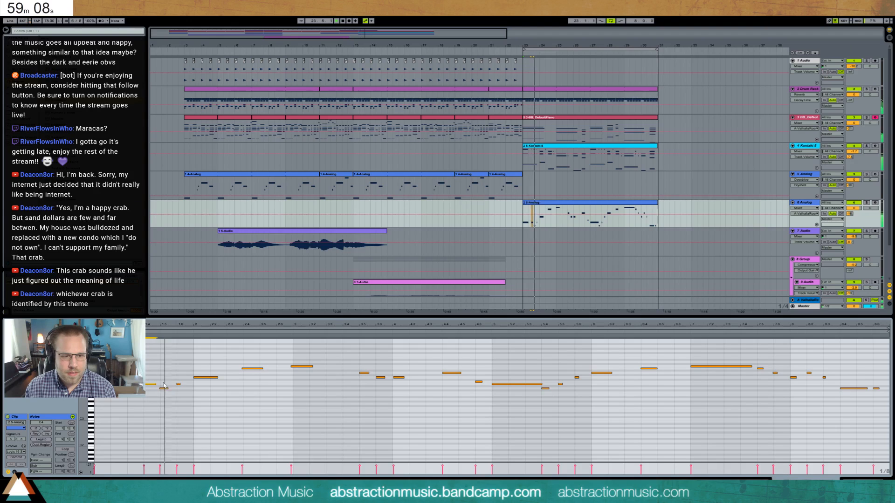
{"action": "key", "text": "Left"}
{"action": "left_click", "coordinate": [207, 396]}
{"action": "left_click", "coordinate": [205, 377]}
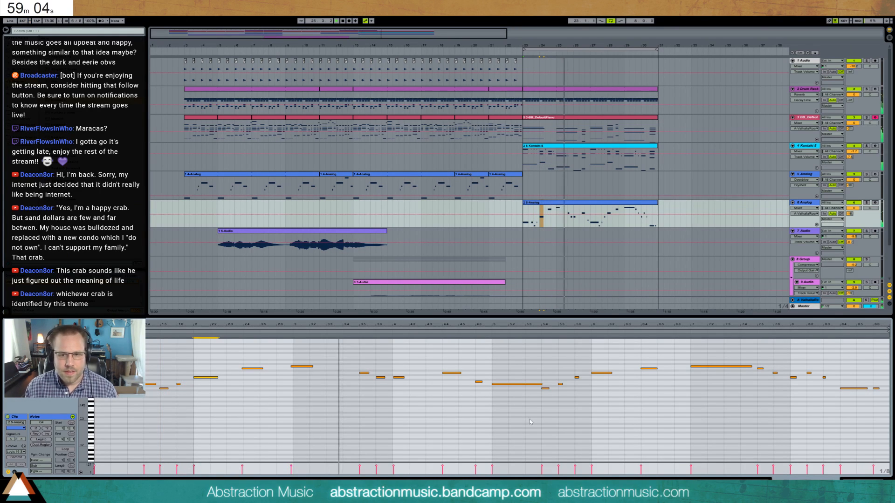
{"action": "key", "text": "ctrl+a"}
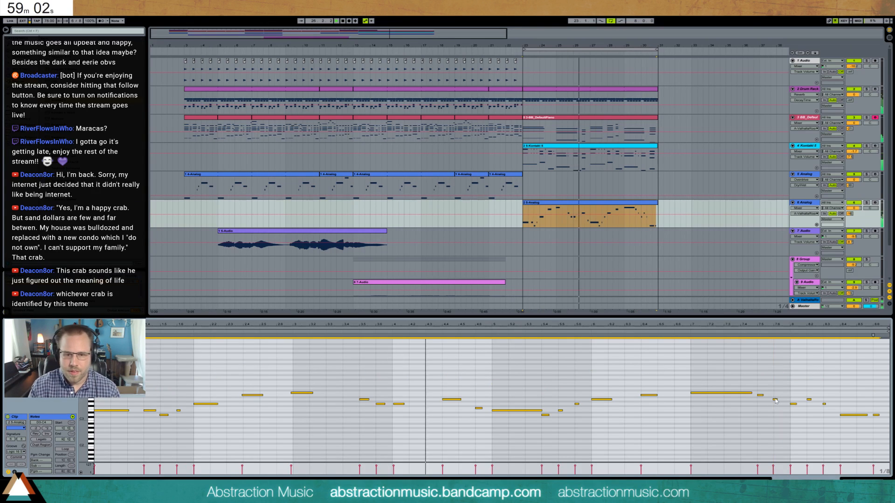
{"action": "key", "text": "shift+Up"}
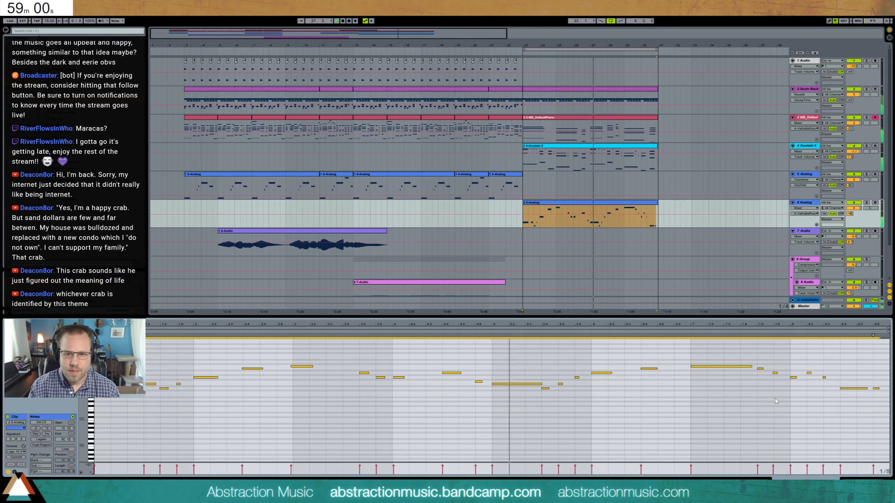
- Adjust the second Analog's filter resonance and lower its filter envelope's sustain
{"action": "key", "text": "shift+Tab"}
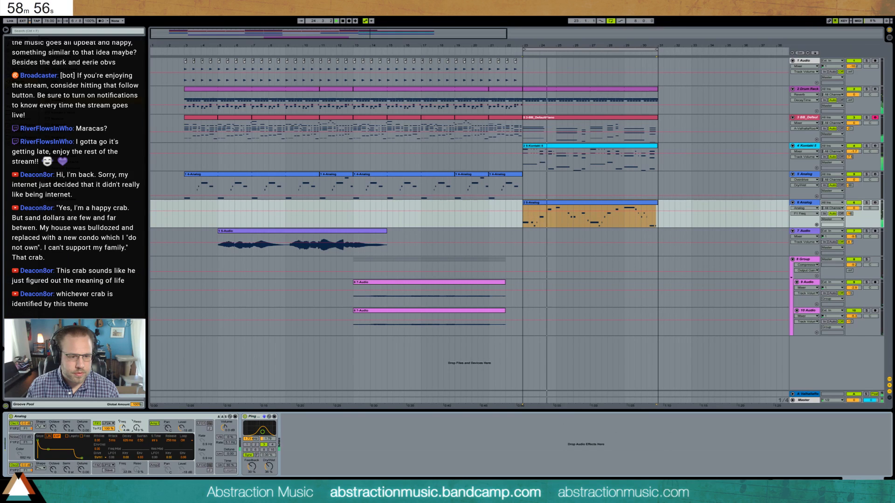
{"action": "left_click_drag", "start_coordinate": [136, 428], "coordinate": [134, 430]}
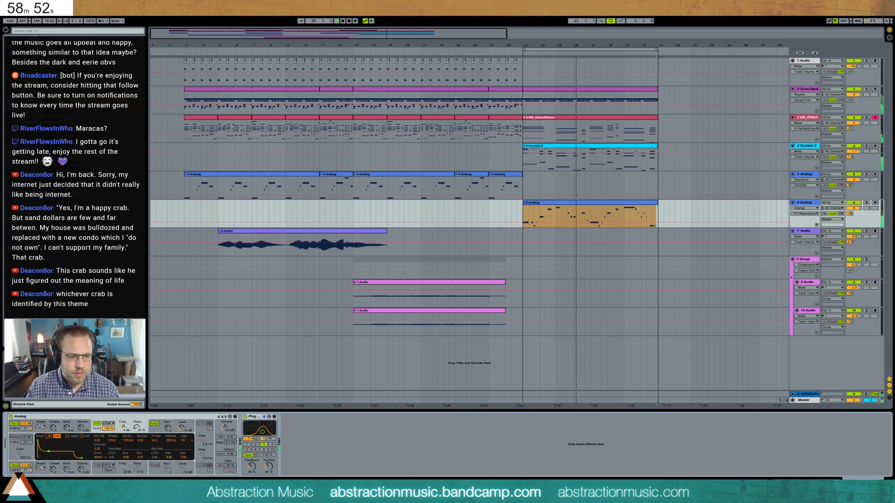
{"action": "left_click_drag", "start_coordinate": [48, 451], "coordinate": [47, 459]}
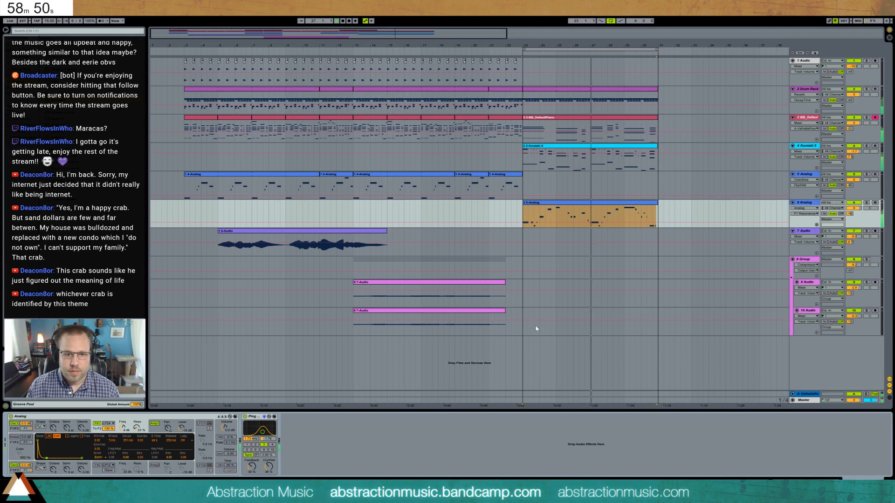
- Isolate bars 27 to 29 of the drum track as a separate clip and split its final closed hi-hat into two shorter hits
{"action": "left_click_drag", "start_coordinate": [439, 52], "coordinate": [201, 52]}
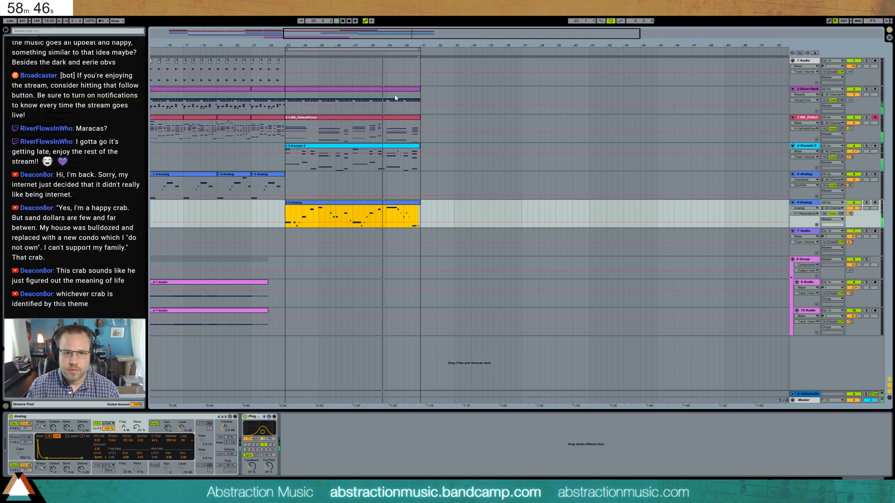
{"action": "left_click_drag", "start_coordinate": [387, 99], "coordinate": [352, 100]}
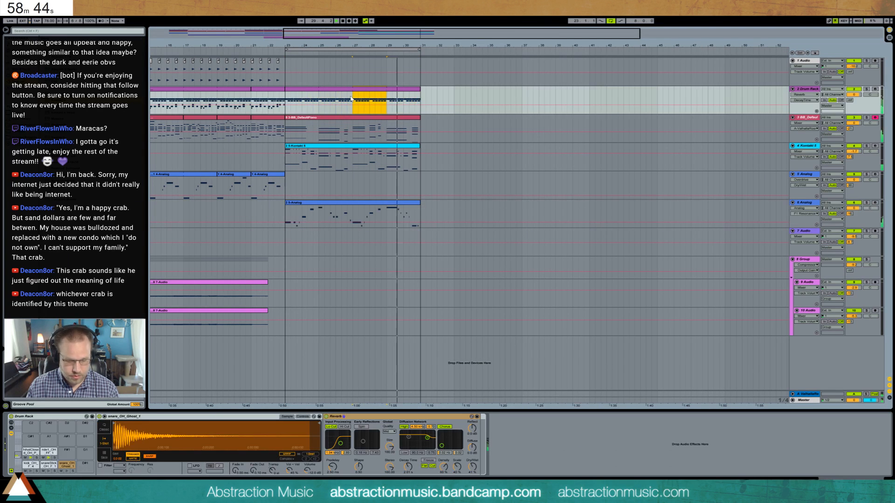
{"action": "key", "text": "ctrl+j"}
{"action": "key", "text": "shift+Tab"}
{"action": "left_click", "coordinate": [765, 397]}
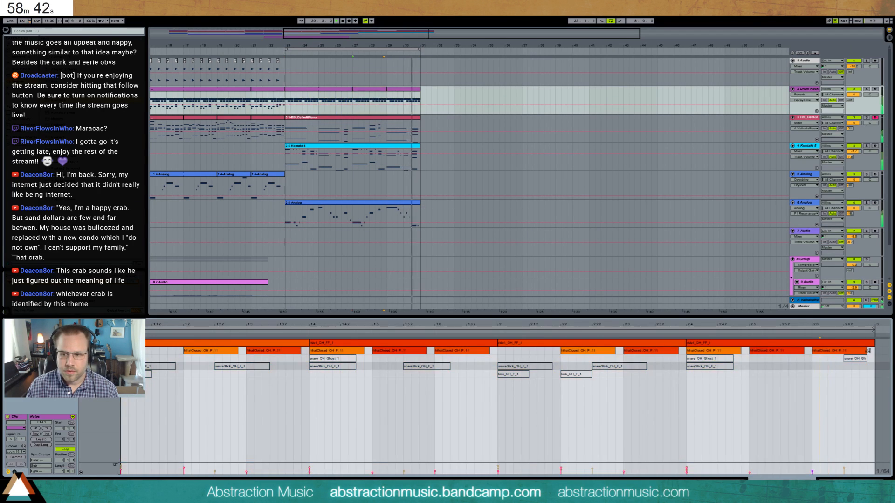
{"action": "left_click_drag", "start_coordinate": [815, 352], "coordinate": [842, 354]}
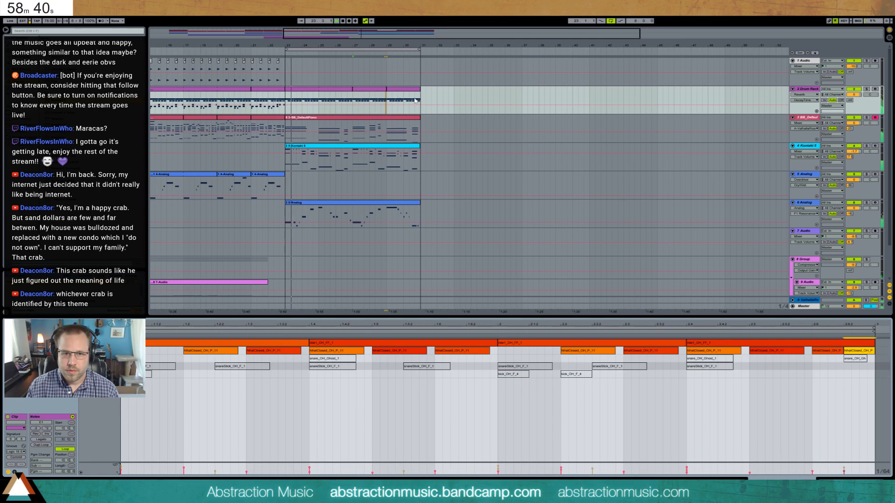
- In the bars 29 to 31 drum clip, replace the second-to-last closed hi-hat with four short hits and the last one with two
{"action": "left_click", "coordinate": [401, 89]}
{"action": "left_click", "coordinate": [718, 360]}
{"action": "left_click", "coordinate": [795, 356]}
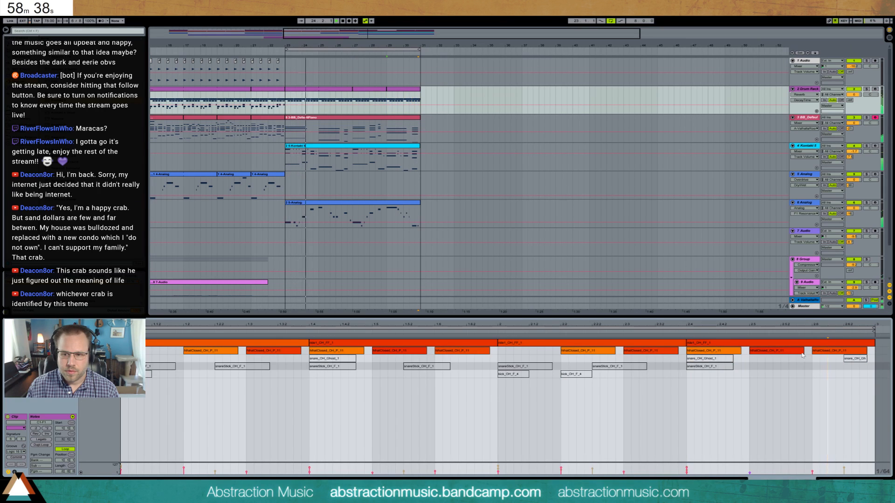
{"action": "mouse_move", "coordinate": [803, 356]}
{"action": "left_mouse_down"}
{"action": "mouse_move", "coordinate": [766, 356]}
{"action": "mouse_move", "coordinate": [771, 337]}
{"action": "mouse_move", "coordinate": [787, 345]}
{"action": "mouse_move", "coordinate": [803, 338]}
{"action": "left_mouse_up"}
{"action": "key", "text": "ctrl+d"}
{"action": "key", "text": "ctrl+d"}
{"action": "key", "text": "ctrl+d"}
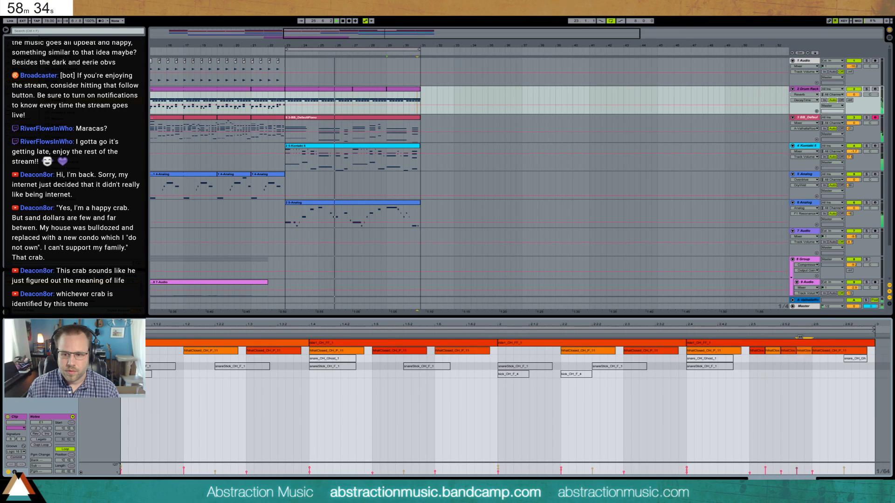
{"action": "left_click", "coordinate": [843, 351]}
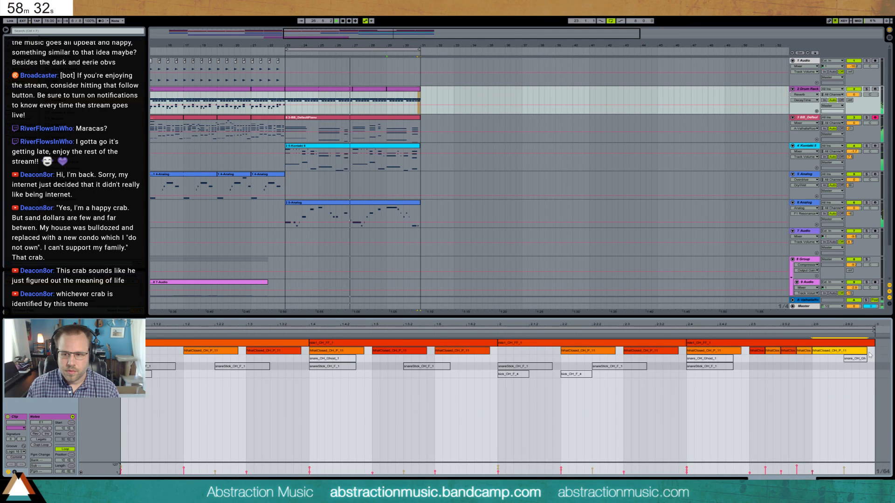
{"action": "left_click_drag", "start_coordinate": [867, 352], "coordinate": [847, 354]}
{"action": "key", "text": "ctrl+d"}
{"action": "left_click", "coordinate": [832, 353]}
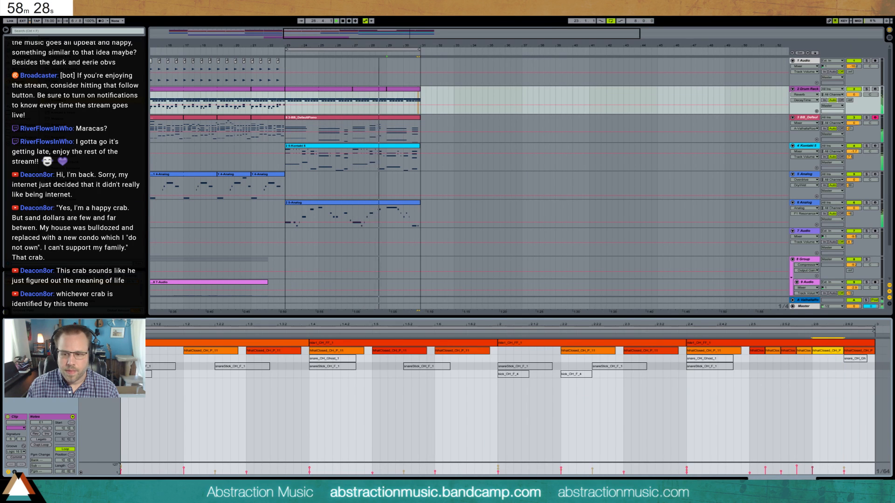
- Duplicate the drum, piano, Kontakt and second Analog clips of bars 23 to 31 into bars 31 to 39, and extend the loop to bar 39
{"action": "key", "text": "shift+Tab"}
{"action": "left_click_drag", "start_coordinate": [286, 100], "coordinate": [420, 100]}
{"action": "key", "text": "ctrl+d"}
{"action": "left_click", "coordinate": [344, 118]}
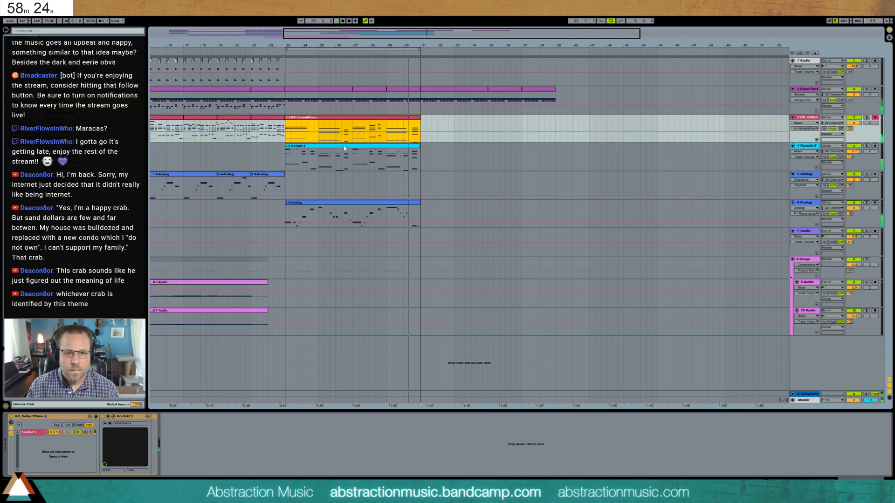
{"action": "left_click", "coordinate": [379, 202], "text": "shift"}
{"action": "key", "text": "ctrl+d"}
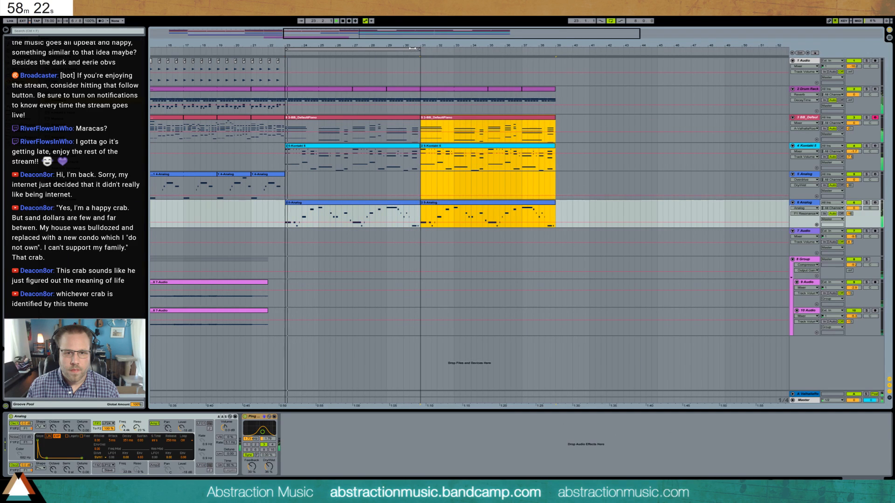
{"action": "left_click_drag", "start_coordinate": [412, 49], "coordinate": [555, 65]}
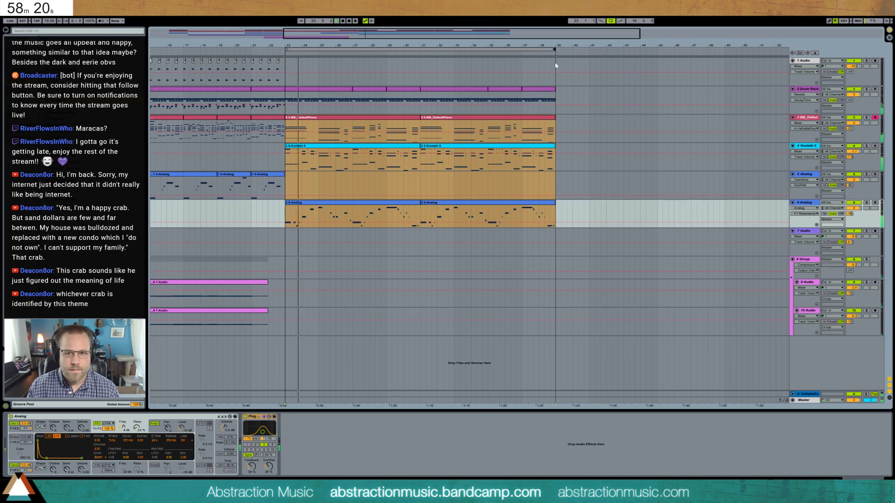
- Review the hi-hat notes in the drum clip over bars 29 to 31
{"action": "left_click", "coordinate": [414, 96]}
{"action": "double_click", "coordinate": [414, 96]}
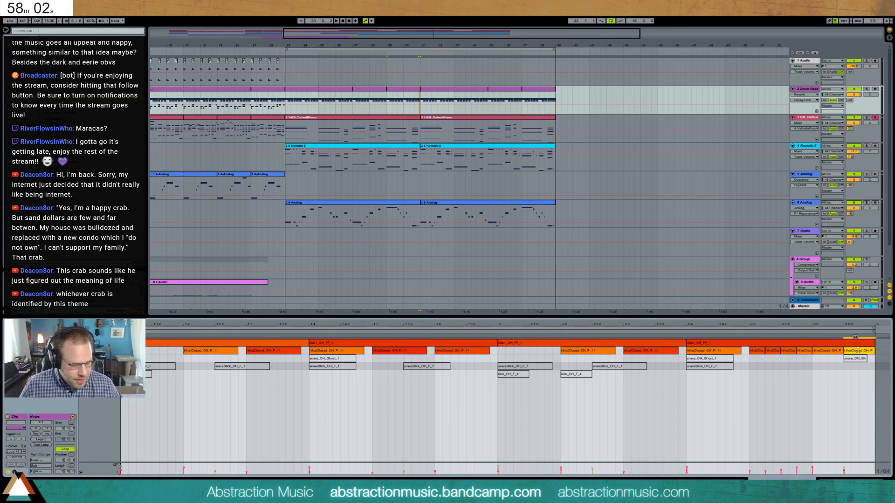
{"action": "left_click_drag", "start_coordinate": [446, 34], "coordinate": [439, 10]}
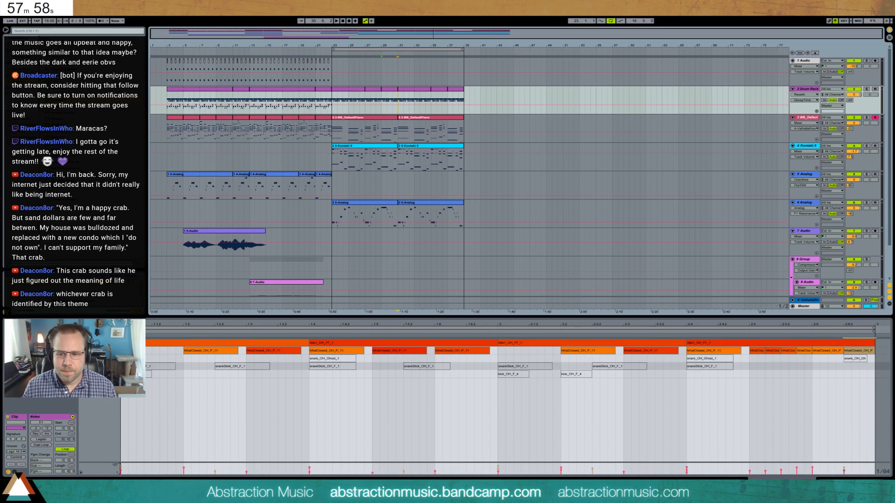
{"action": "key", "text": "shift+Tab"}
- Insert a new empty audio track and move it above all other tracks
{"action": "left_click", "coordinate": [807, 61]}
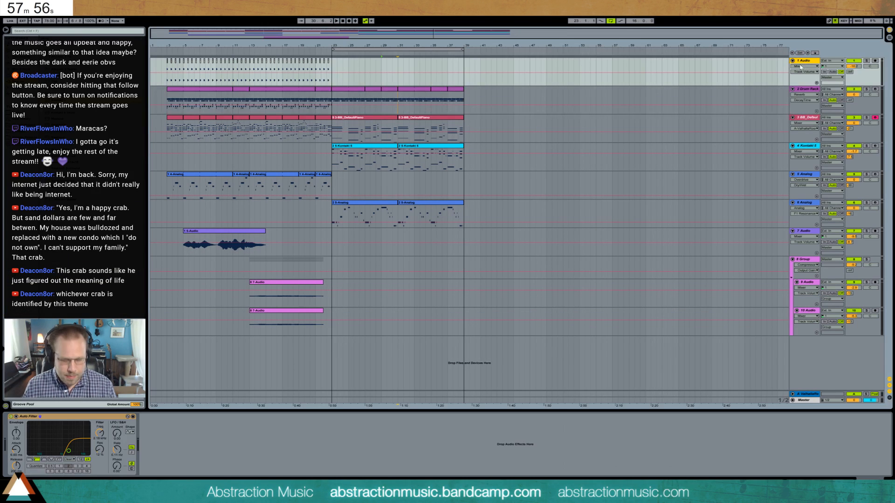
{"action": "key", "text": "ctrl+shift+t"}
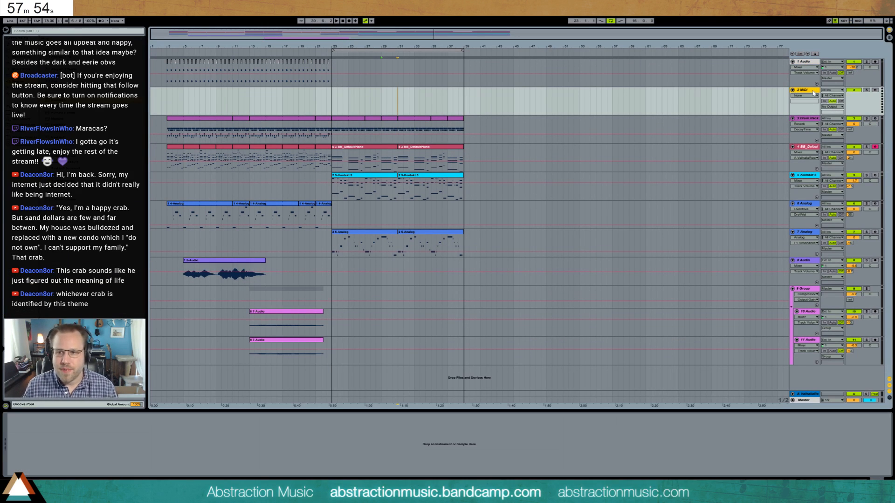
{"action": "key", "text": "Delete"}
{"action": "key", "text": "ctrl+t"}
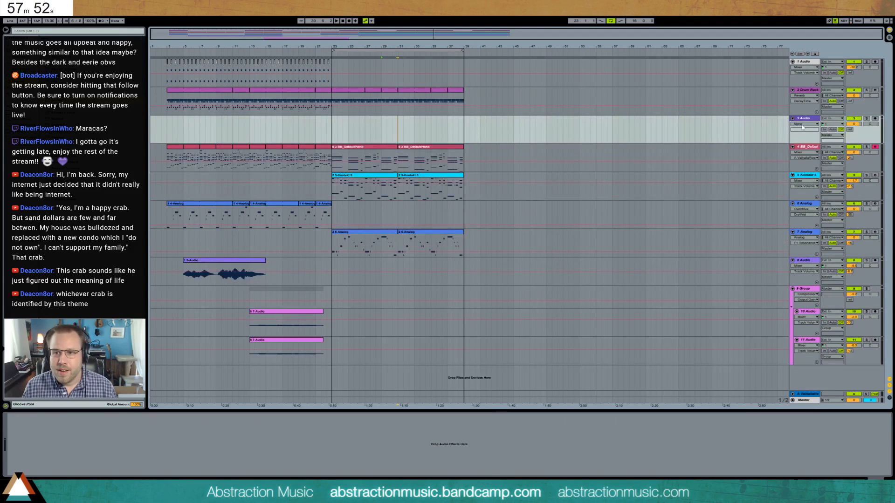
{"action": "left_click_drag", "start_coordinate": [805, 118], "coordinate": [805, 67]}
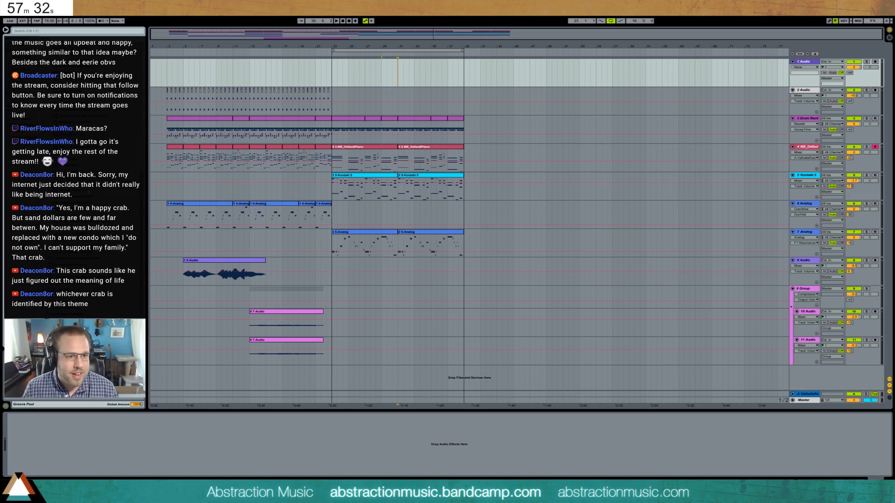
- Place the background recording on the new top audio track from bar 3 and cut off its end at about bar 47
{"action": "left_click", "coordinate": [169, 59]}
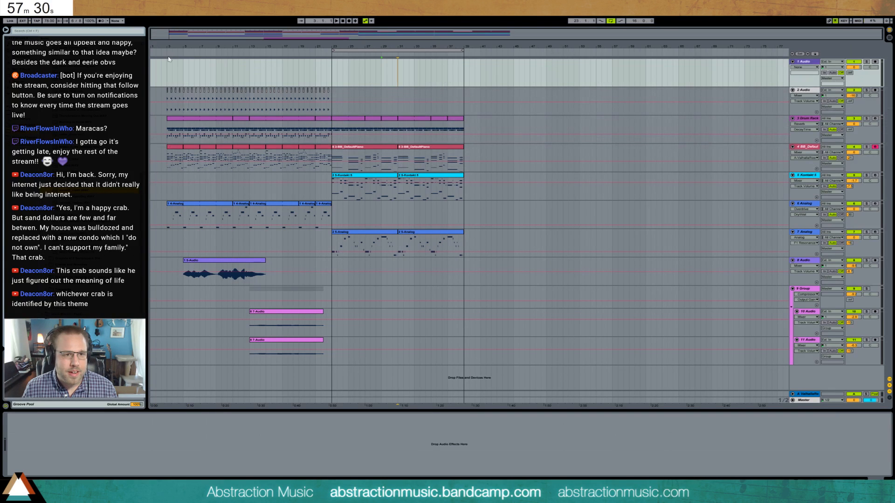
{"action": "left_click_drag", "start_coordinate": [85, 194], "coordinate": [255, 74]}
{"action": "left_click_drag", "start_coordinate": [193, 70], "coordinate": [173, 64]}
{"action": "left_click_drag", "start_coordinate": [267, 48], "coordinate": [268, 29]}
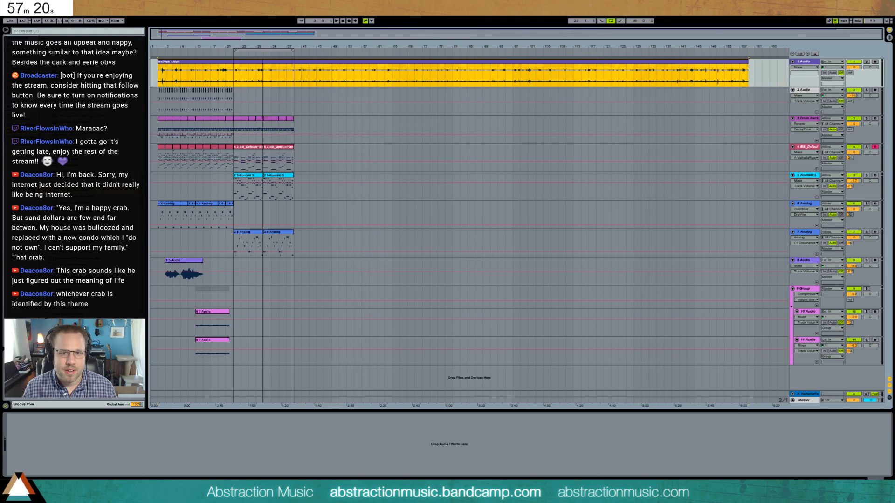
{"action": "left_click_drag", "start_coordinate": [758, 77], "coordinate": [359, 83]}
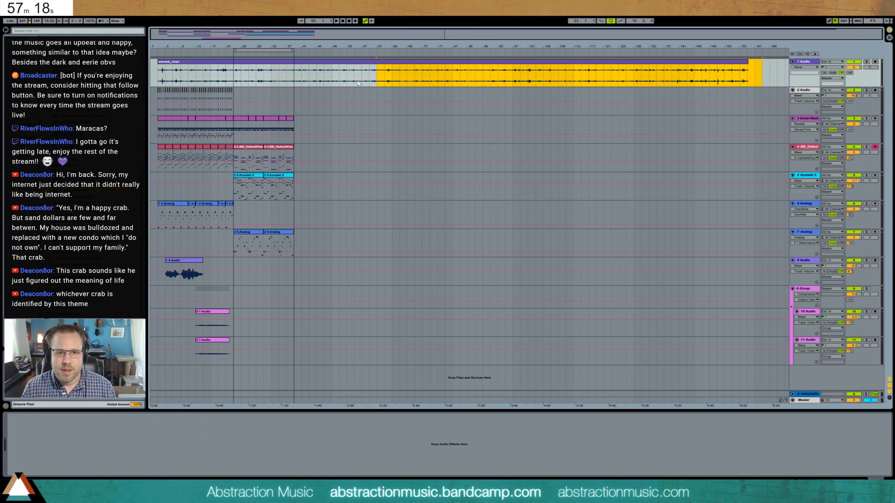
{"action": "key", "text": "Delete"}
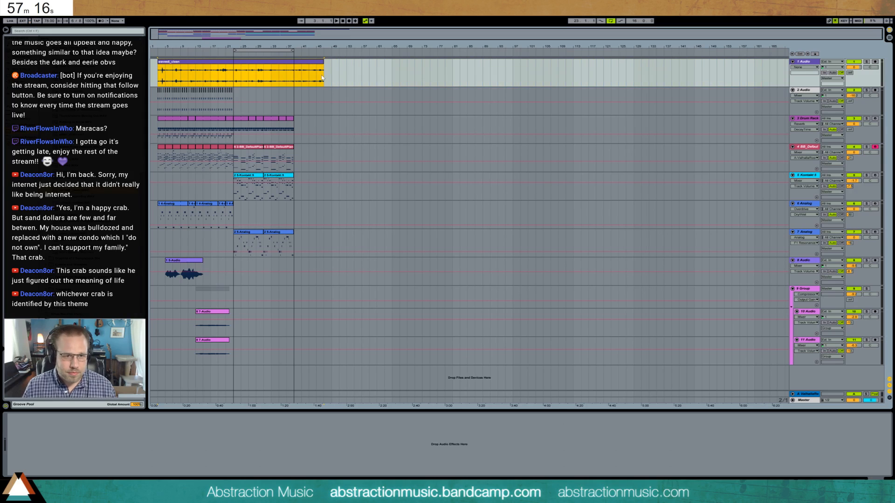
- Add a high-pass Auto Filter to the top audio track and extend the background recording to about bar 63
{"action": "left_click", "coordinate": [23, 57]}
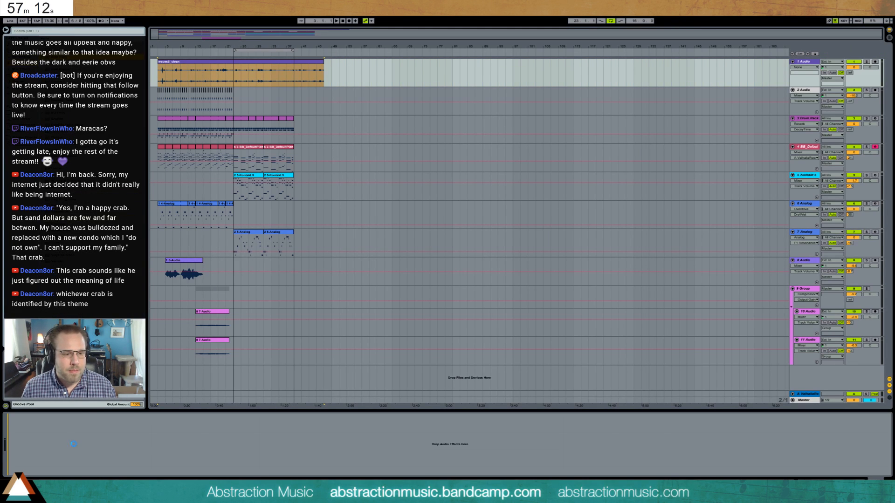
{"action": "left_click", "coordinate": [37, 460]}
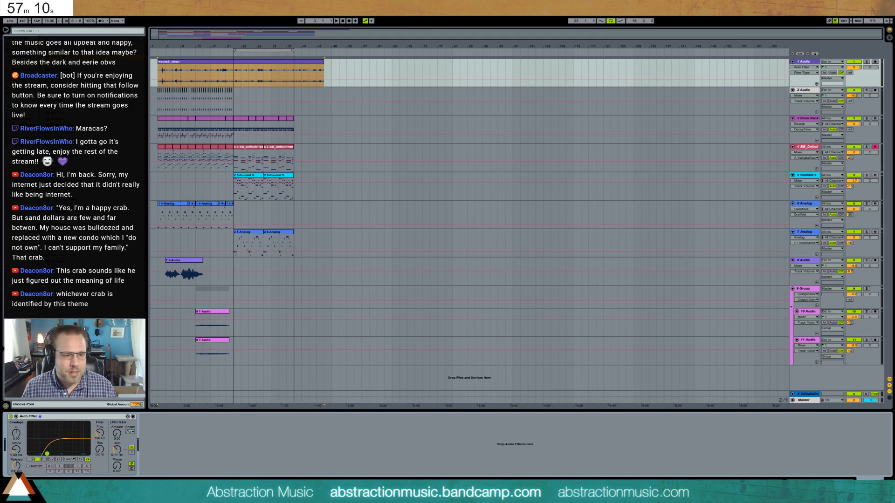
{"action": "left_click_drag", "start_coordinate": [324, 69], "coordinate": [383, 71]}
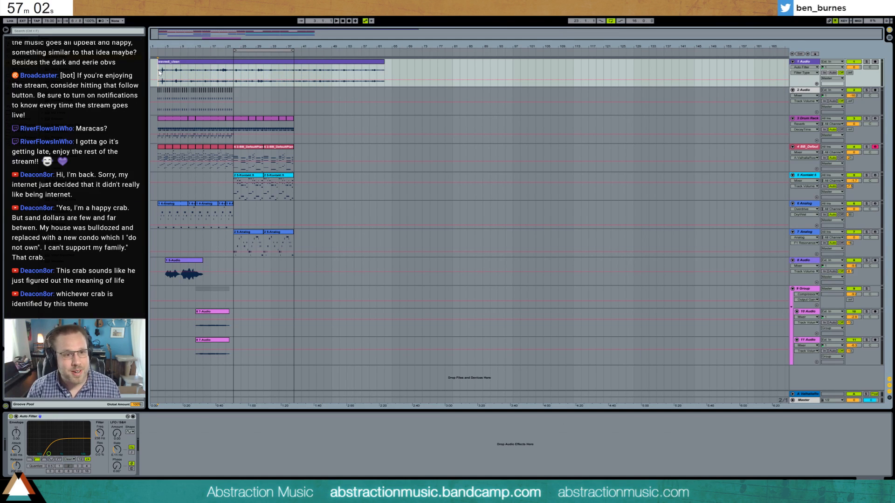
- Lower the background recording track's volume while playing the song from the start
{"action": "left_click_drag", "start_coordinate": [855, 68], "coordinate": [856, 72]}
{"action": "key", "text": "space"}
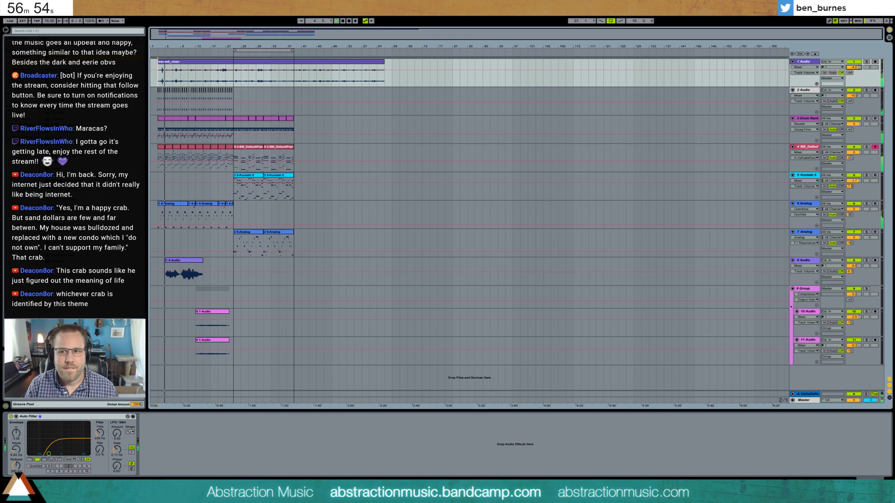
{"action": "left_click_drag", "start_coordinate": [855, 69], "coordinate": [854, 72]}
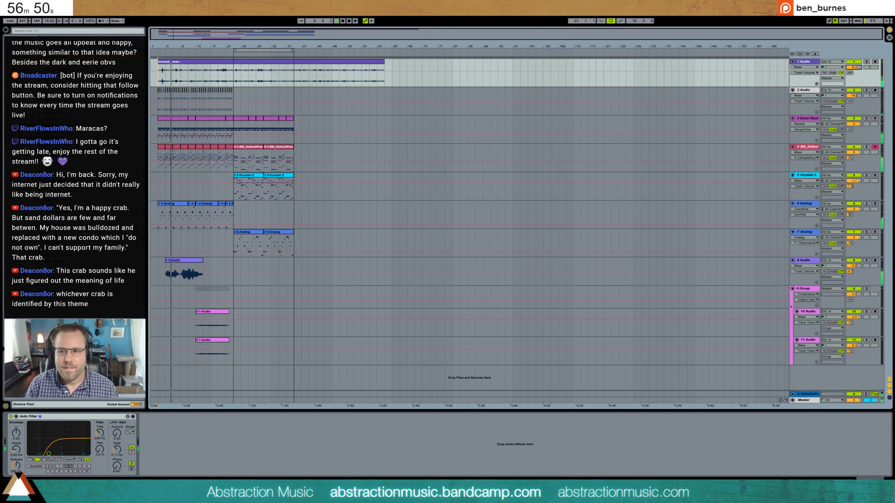
- In the piano clip of bars 23 to 31, redraw the sustain pedal envelope flat at zero over the whole clip
{"action": "left_click", "coordinate": [241, 150]}
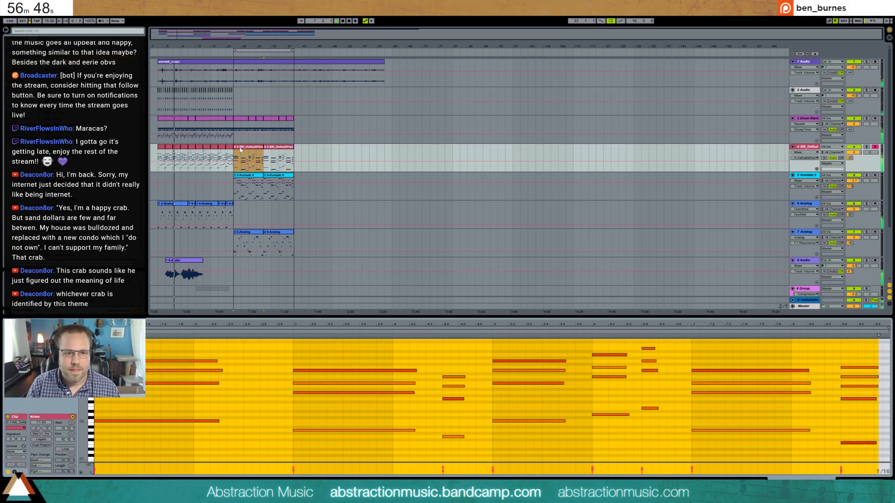
{"action": "left_click", "coordinate": [14, 473]}
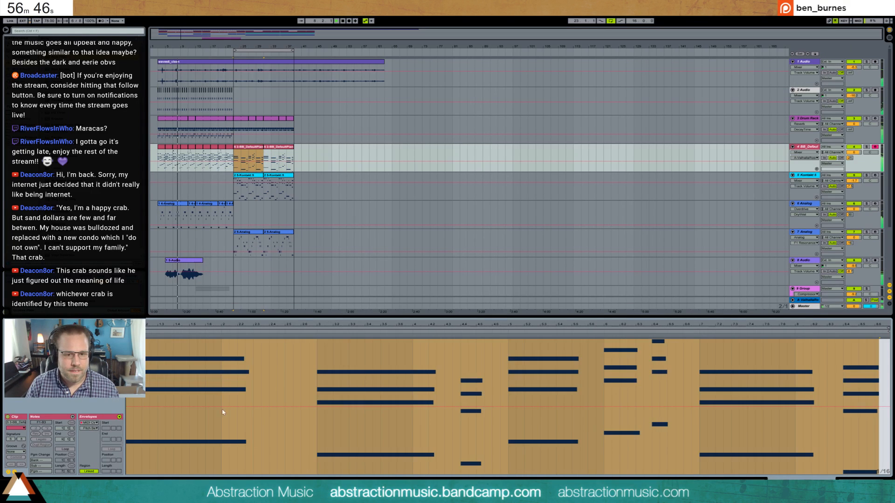
{"action": "key", "text": "ctrl+a"}
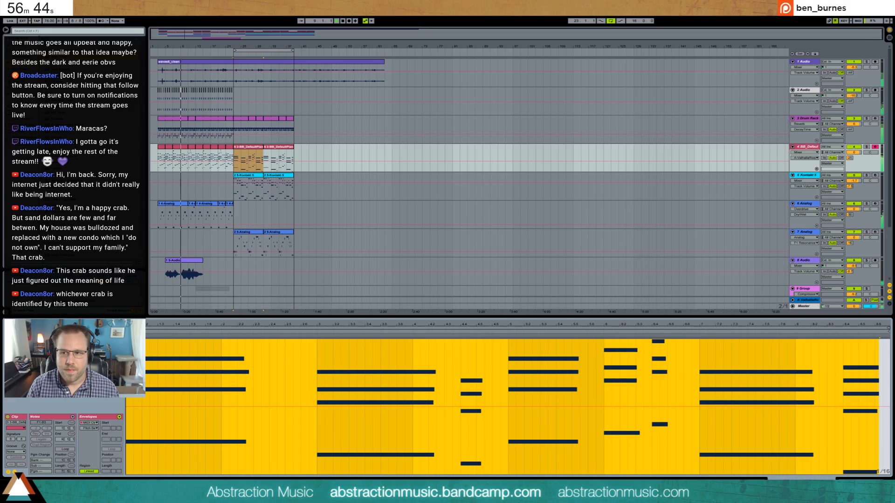
{"action": "left_click", "coordinate": [88, 428]}
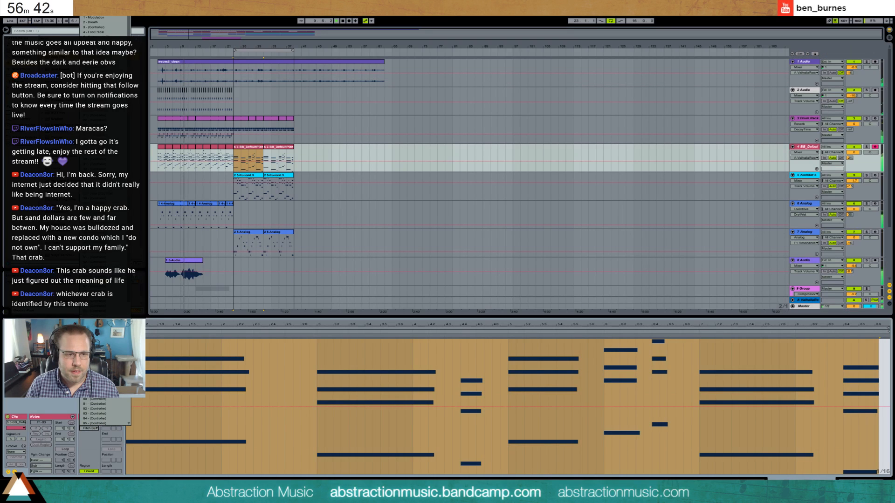
{"action": "left_click", "coordinate": [103, 320]}
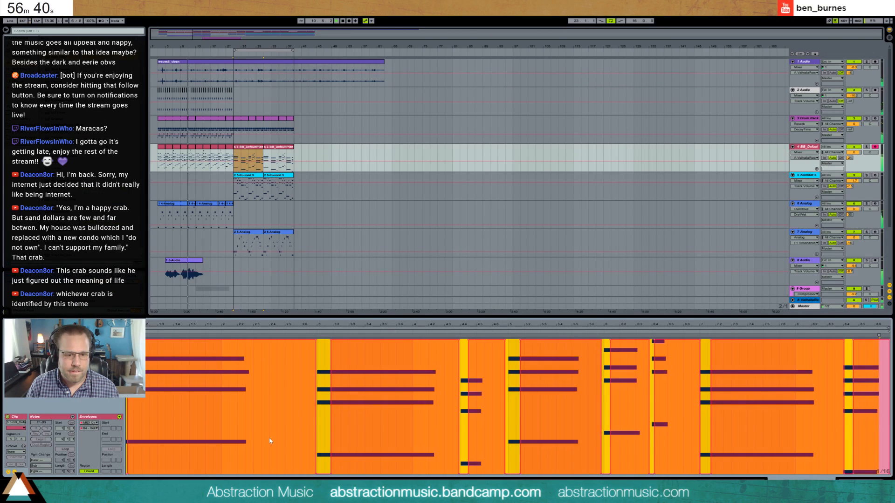
{"action": "key", "text": "b"}
{"action": "mouse_move", "coordinate": [193, 475]}
{"action": "left_mouse_down"}
{"action": "mouse_move", "coordinate": [186, 475]}
{"action": "mouse_move", "coordinate": [879, 475]}
{"action": "left_mouse_up"}
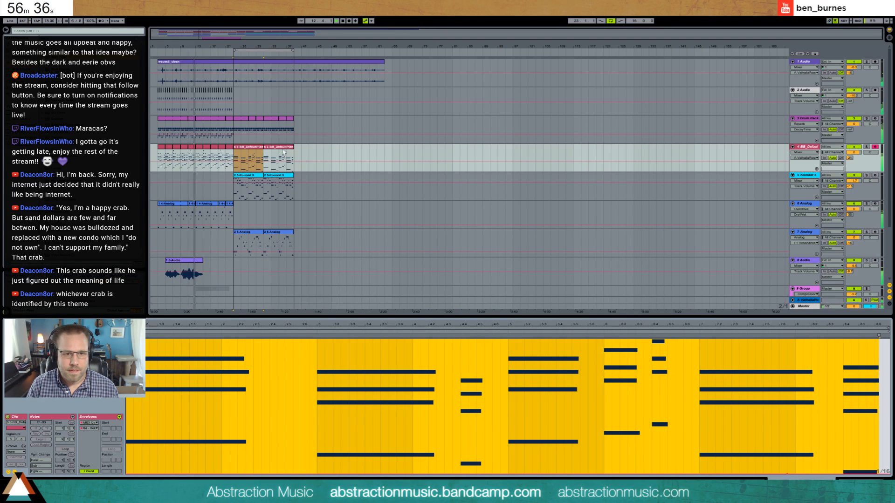
- Lengthen the first three chords of the bars 23 to 31 piano clip so each one reaches nearly to the following chord
{"action": "left_click", "coordinate": [260, 150]}
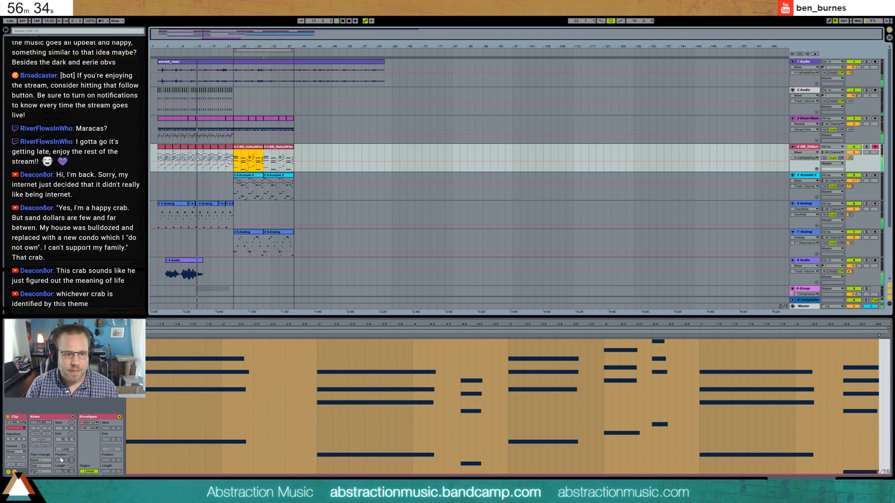
{"action": "left_click", "coordinate": [259, 149]}
{"action": "left_click_drag", "start_coordinate": [189, 350], "coordinate": [175, 430]}
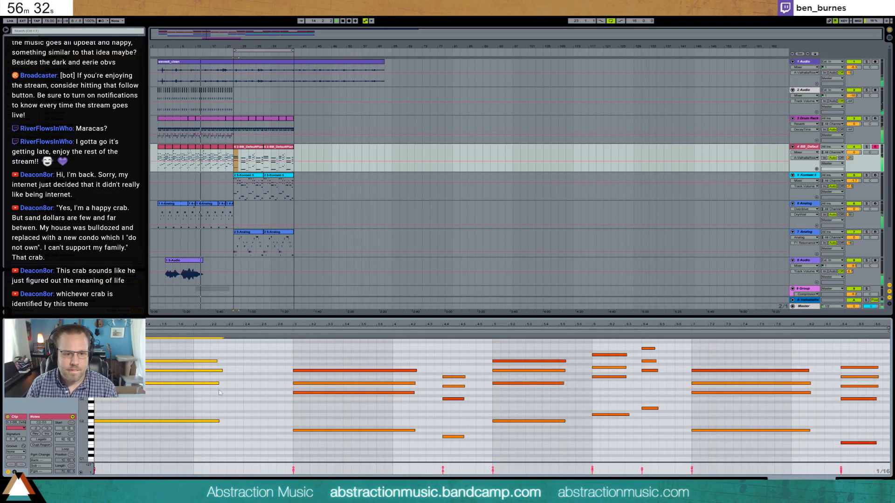
{"action": "left_click_drag", "start_coordinate": [217, 361], "coordinate": [278, 360]}
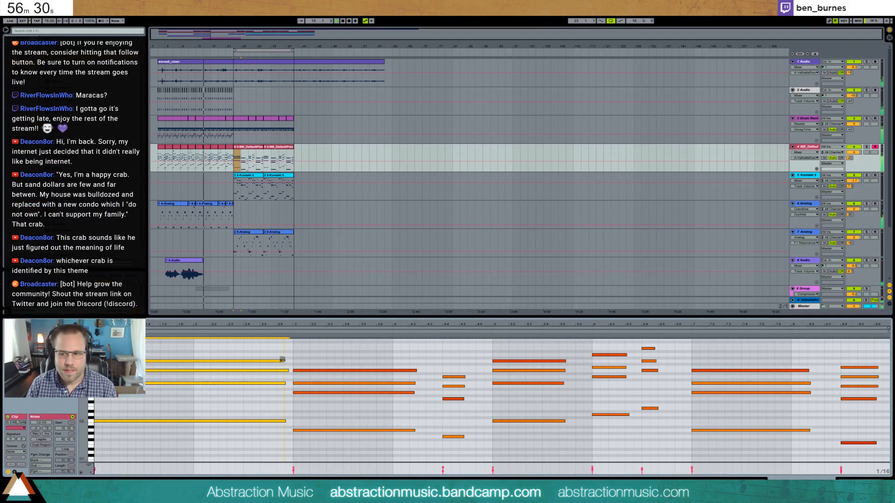
{"action": "left_click_drag", "start_coordinate": [385, 352], "coordinate": [385, 440]}
{"action": "left_click_drag", "start_coordinate": [415, 370], "coordinate": [458, 452]}
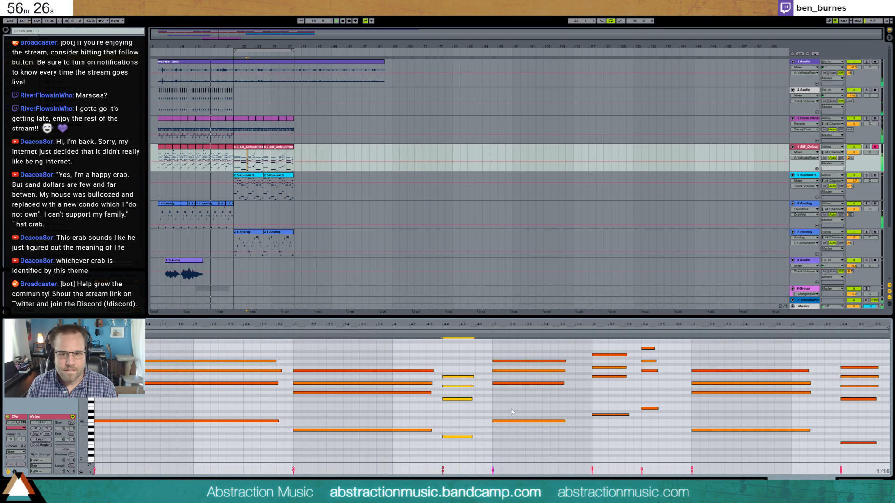
{"action": "left_click_drag", "start_coordinate": [465, 377], "coordinate": [480, 377]}
- Lengthen the remaining chords of the bars 23 to 31 piano clip, from the fourth to the last, to close the gaps between them
{"action": "left_click_drag", "start_coordinate": [534, 351], "coordinate": [553, 455]}
{"action": "left_click_drag", "start_coordinate": [565, 370], "coordinate": [614, 452]}
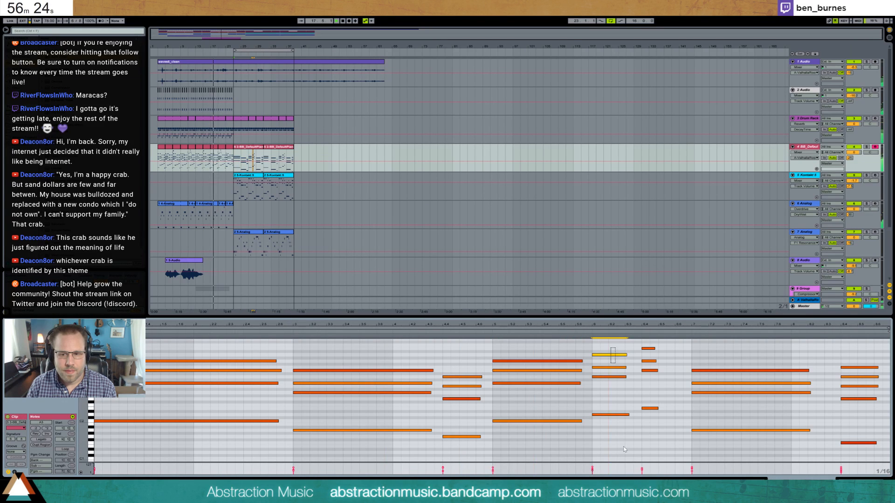
{"action": "left_click_drag", "start_coordinate": [626, 376], "coordinate": [635, 377]}
{"action": "left_click_drag", "start_coordinate": [652, 434], "coordinate": [645, 345]}
{"action": "left_click_drag", "start_coordinate": [656, 362], "coordinate": [683, 362]}
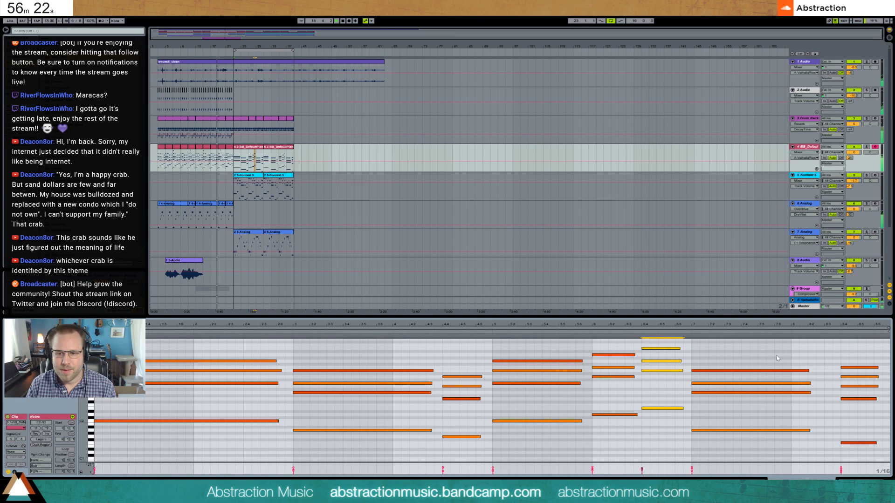
{"action": "left_click_drag", "start_coordinate": [776, 345], "coordinate": [786, 433]}
{"action": "left_click_drag", "start_coordinate": [810, 393], "coordinate": [827, 393]}
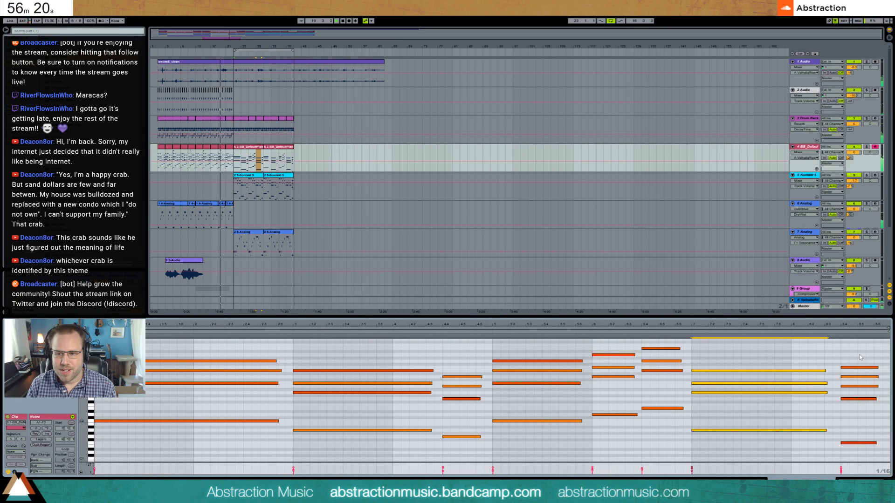
{"action": "key", "text": "Right"}
{"action": "key", "text": "Left"}
{"action": "key", "text": "shift+Right"}
{"action": "left_click_drag", "start_coordinate": [861, 360], "coordinate": [873, 447]}
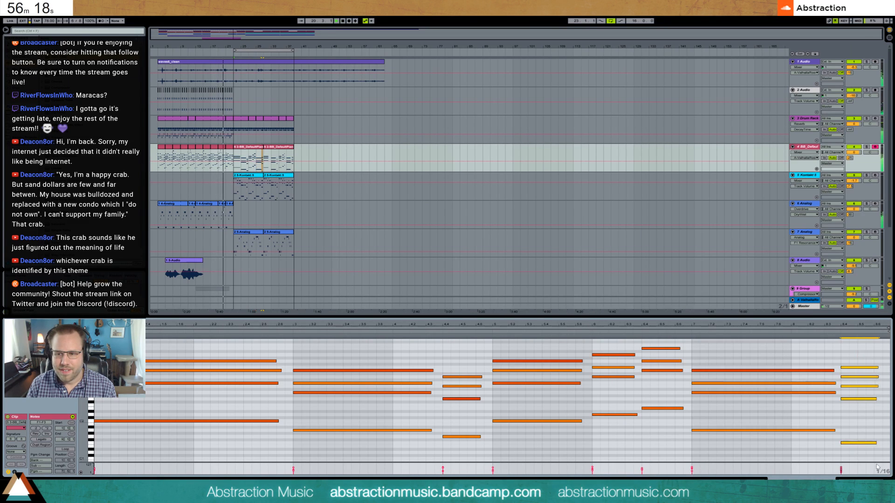
- Duplicate the edited piano clip over bars 31 to 39 and show the piano track's devices
{"action": "left_click", "coordinate": [254, 150]}
{"action": "key", "text": "ctrl+d"}
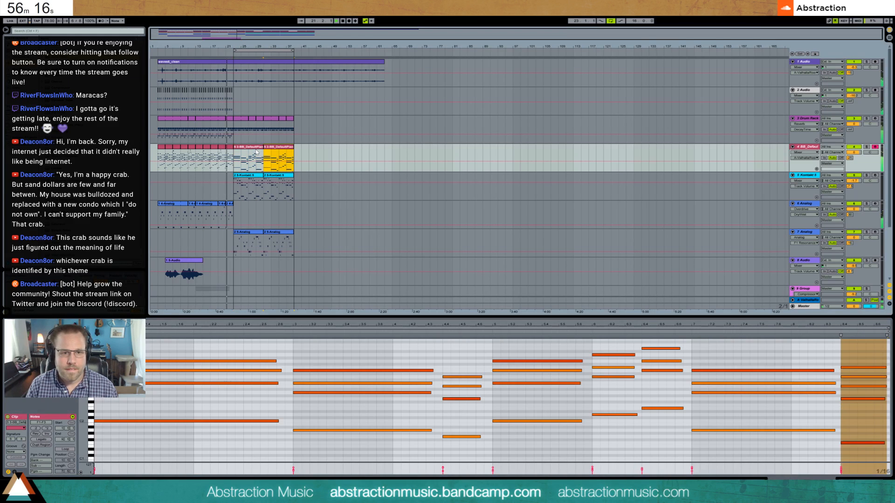
{"action": "left_click", "coordinate": [866, 479]}
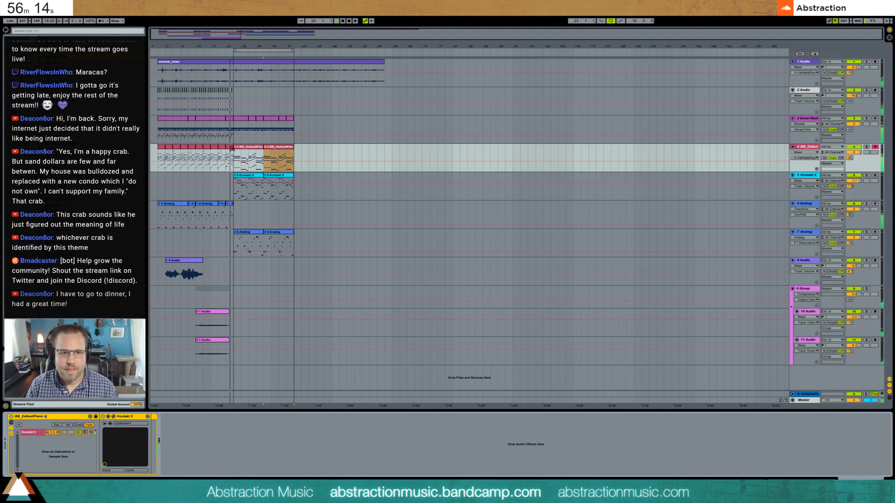
- In the piano clip of bars 21 to 23, shorten the chord at 1.4 and duplicate it to 1.5
{"action": "double_click", "coordinate": [229, 152]}
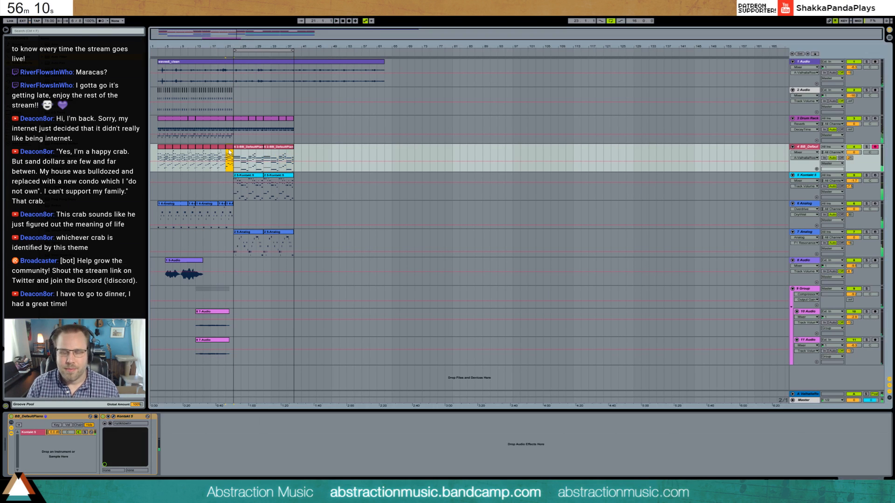
{"action": "key", "text": "space"}
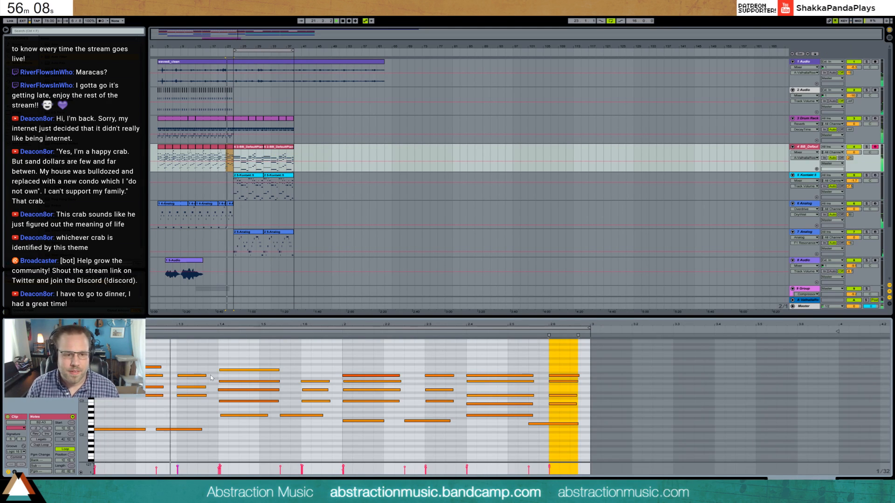
{"action": "left_click_drag", "start_coordinate": [255, 354], "coordinate": [254, 426]}
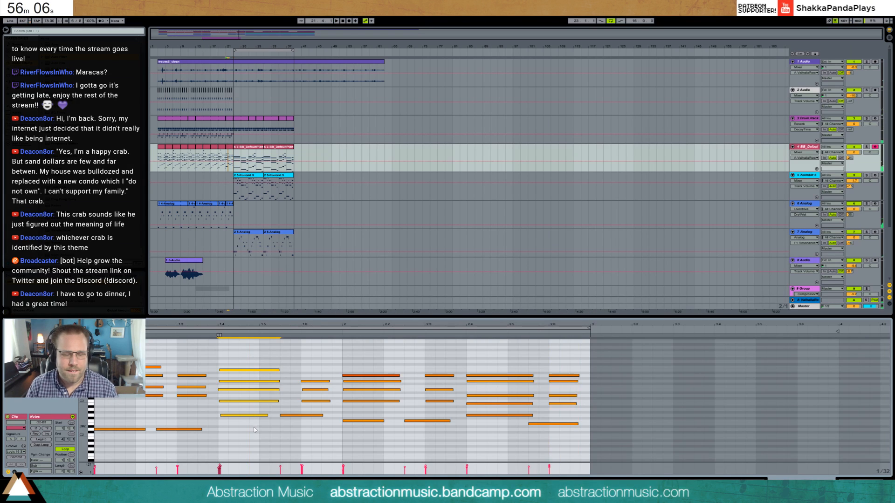
{"action": "key", "text": "shift+Left"}
{"action": "key", "text": "shift+Left"}
{"action": "key", "text": "shift+Left"}
{"action": "key", "text": "shift+Left"}
{"action": "key", "text": "shift+Right"}
{"action": "key", "text": "shift+Right"}
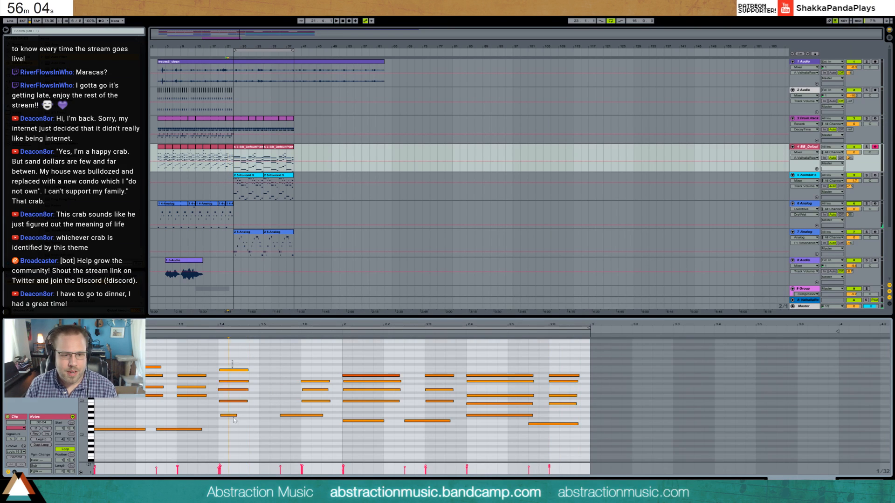
{"action": "key", "text": "ctrl+d"}
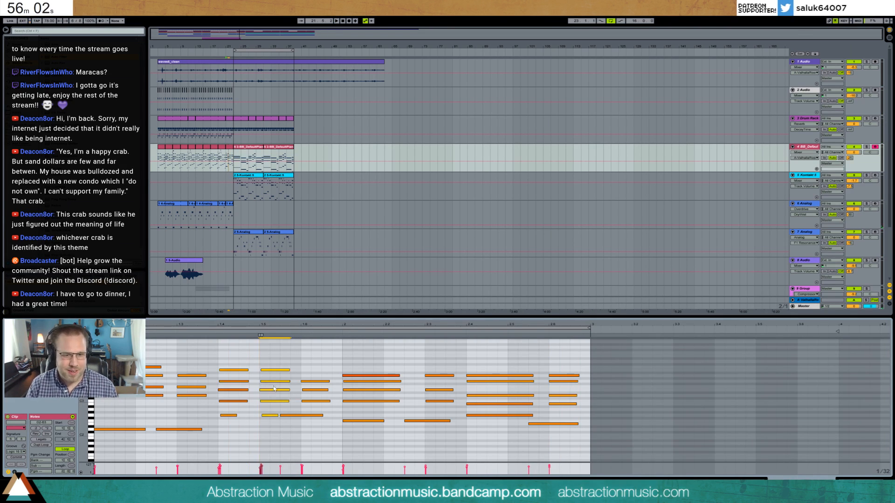
- Shift the bass note of the duplicated chord at 1.5 slightly earlier and play the clip from bar 21
{"action": "left_click", "coordinate": [267, 416]}
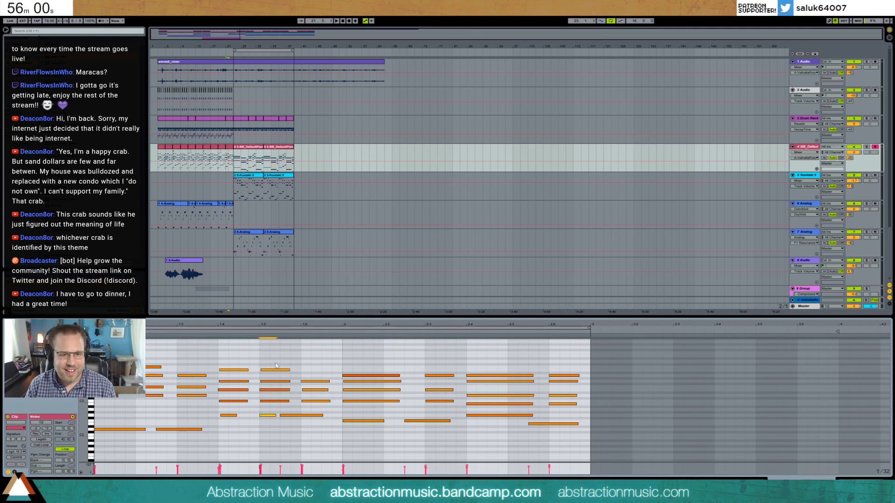
{"action": "left_click_drag", "start_coordinate": [267, 360], "coordinate": [261, 473]}
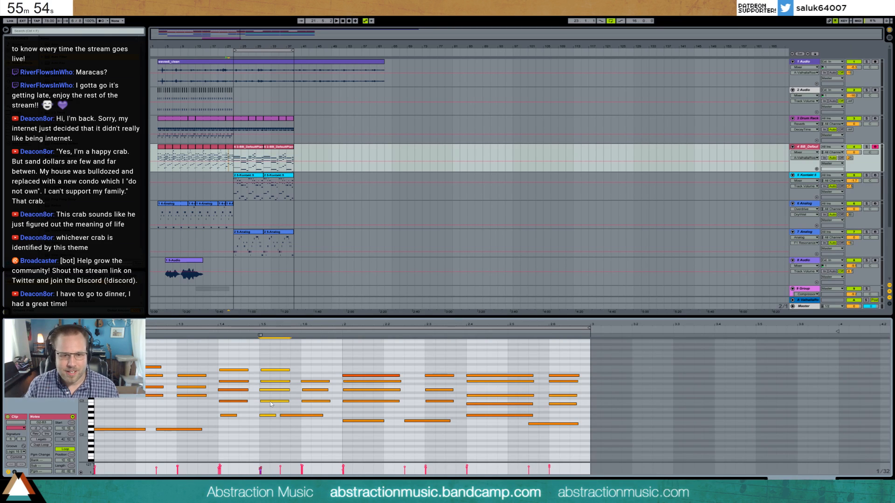
{"action": "key", "text": "space"}
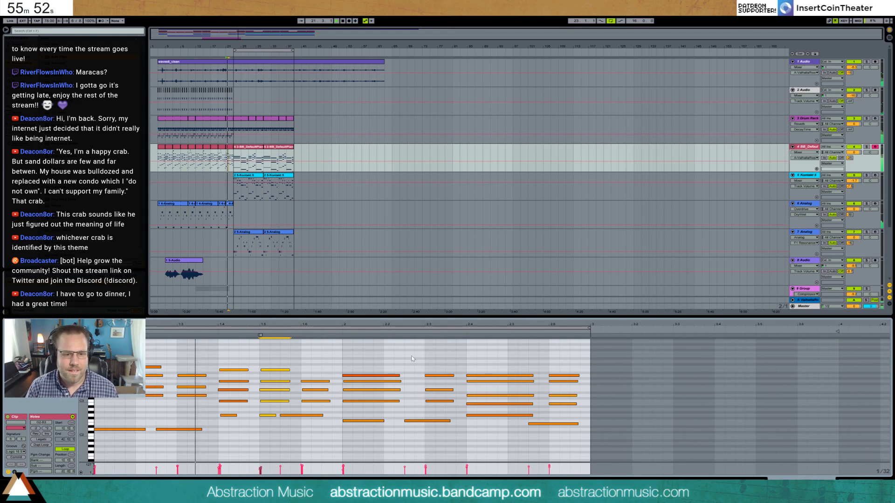
- Shorten all notes of the chord at 1.4 to a brief staccato hit and play back the passage
{"action": "mouse_move", "coordinate": [215, 365]}
{"action": "left_mouse_down"}
{"action": "mouse_move", "coordinate": [246, 405]}
{"action": "mouse_move", "coordinate": [227, 403]}
{"action": "left_mouse_up"}
{"action": "left_click", "coordinate": [229, 407]}
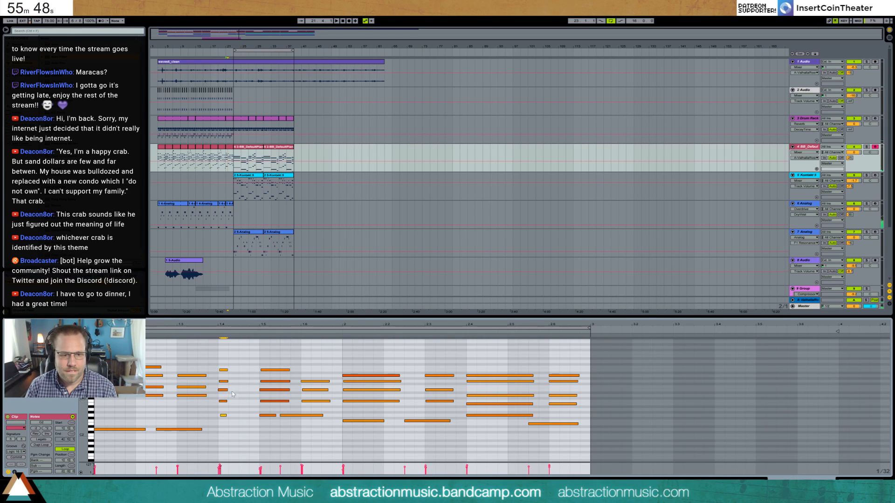
{"action": "left_click_drag", "start_coordinate": [221, 360], "coordinate": [227, 424]}
{"action": "key", "text": "space"}
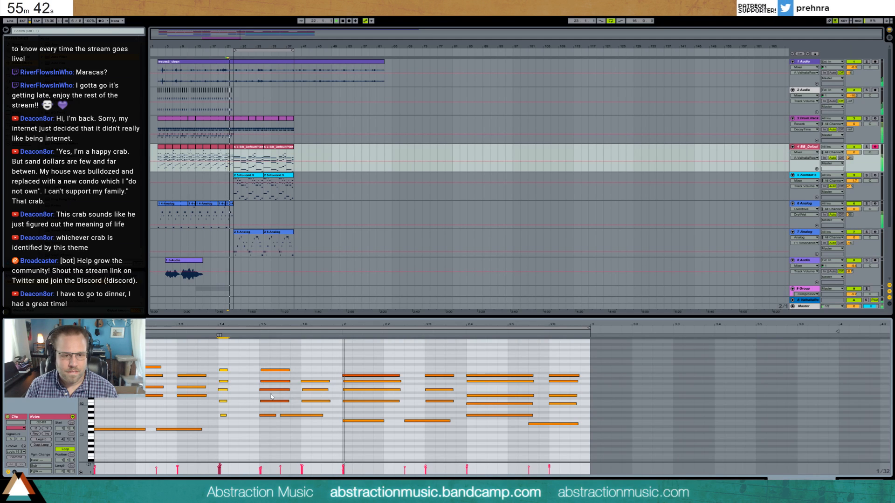
- In the piano clip, delete the second bass note after 1.5 and lengthen the chord at 1.6 to almost reach bar 2
{"action": "left_click", "coordinate": [288, 416]}
{"action": "key", "text": "space"}
{"action": "key", "text": "Delete"}
{"action": "left_click_drag", "start_coordinate": [304, 362], "coordinate": [319, 416]}
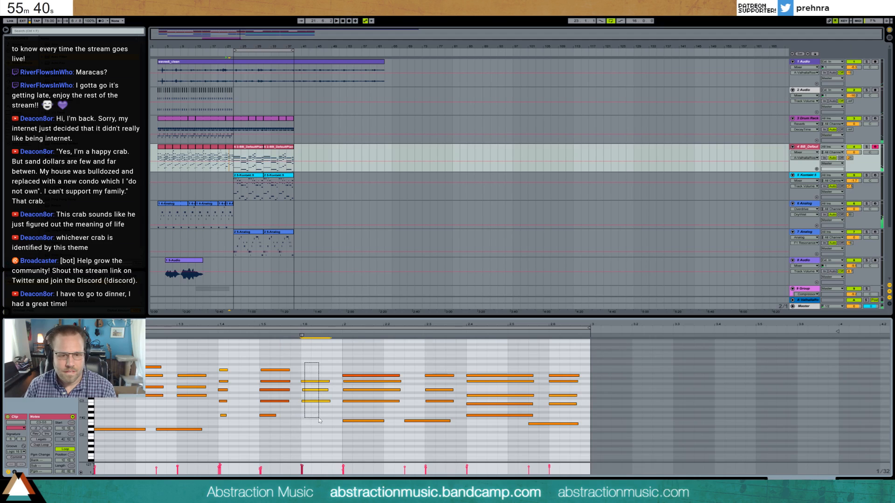
{"action": "key", "text": "shift+Right"}
- Lengthen the remaining bass note at 1.5 so it sustains almost to bar 2
{"action": "left_click_drag", "start_coordinate": [264, 358], "coordinate": [273, 429]}
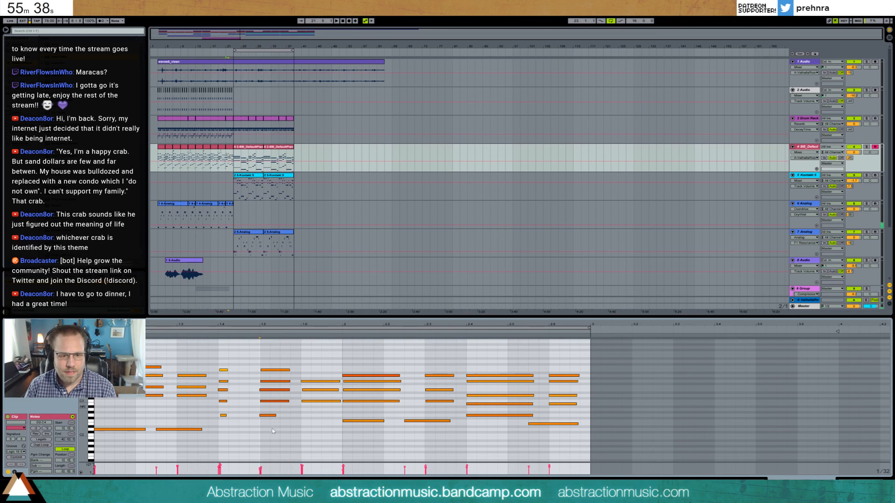
{"action": "key", "text": "shift+Right"}
{"action": "key", "text": "shift+Right"}
{"action": "key", "text": "shift+Right"}
{"action": "key", "text": "shift+Right"}
{"action": "key", "text": "shift+Right"}
- Extend the upper notes of the chord at 1.5 up to 1.6, keeping the bass note's length, and play the passage
{"action": "left_click_drag", "start_coordinate": [276, 361], "coordinate": [278, 405]}
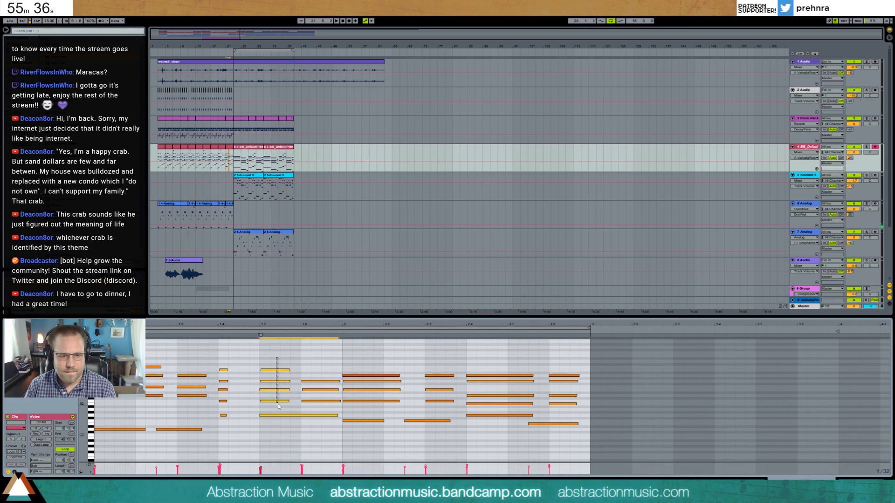
{"action": "key", "text": "shift+Right"}
{"action": "key", "text": "ctrl+z"}
{"action": "left_click_drag", "start_coordinate": [277, 361], "coordinate": [280, 396]}
{"action": "key", "text": "shift+Right"}
{"action": "key", "text": "space"}
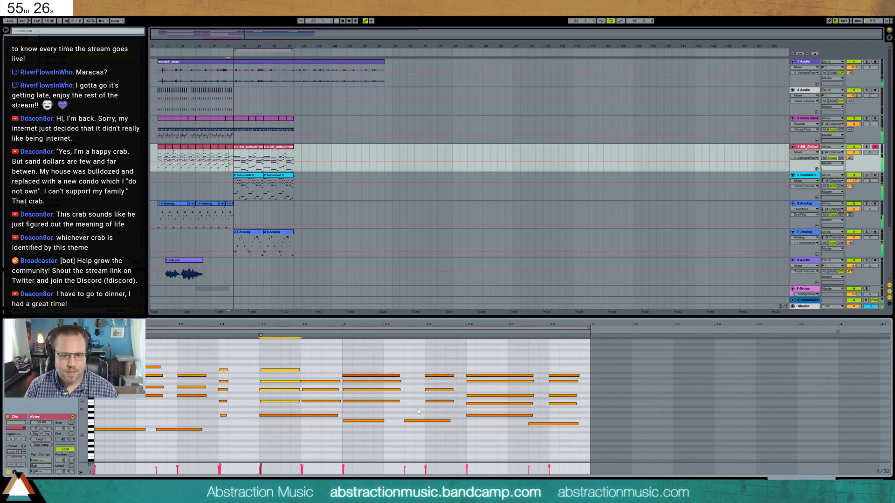
- Move the second bass note of bar 2 back to 2.2 and lengthen it past 2.3
{"action": "left_click", "coordinate": [422, 421]}
{"action": "key", "text": "Left"}
{"action": "key", "text": "Left"}
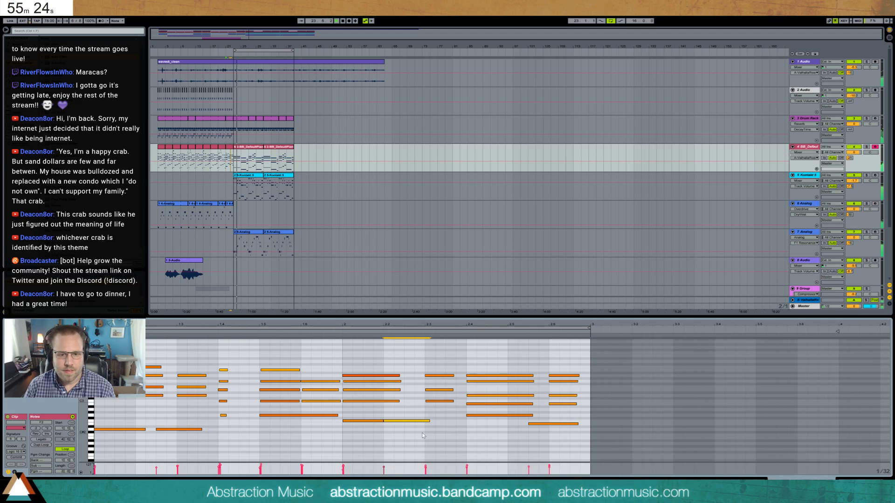
{"action": "key", "text": "shift+Right"}
- Shift the chord at 2.3 half a beat earlier and lengthen its notes
{"action": "key", "text": "shift+Right"}
{"action": "left_click_drag", "start_coordinate": [434, 358], "coordinate": [437, 411]}
{"action": "key", "text": "Left"}
{"action": "key", "text": "Left"}
{"action": "key", "text": "shift+Right"}
{"action": "key", "text": "shift+Right"}
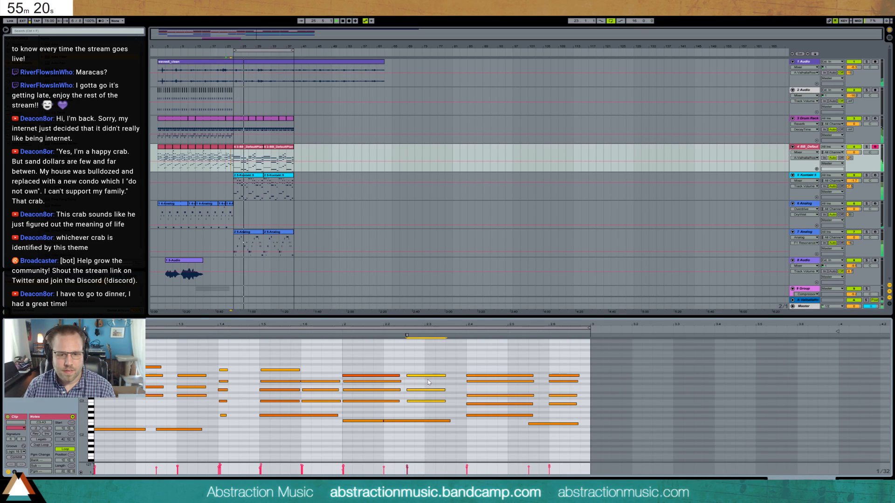
- Shorten the chord at the start of bar 2 to end just past 2.2 and adjust its top note
{"action": "left_click", "coordinate": [388, 367]}
{"action": "left_click_drag", "start_coordinate": [387, 402], "coordinate": [390, 413]}
{"action": "key", "text": "shift+Left"}
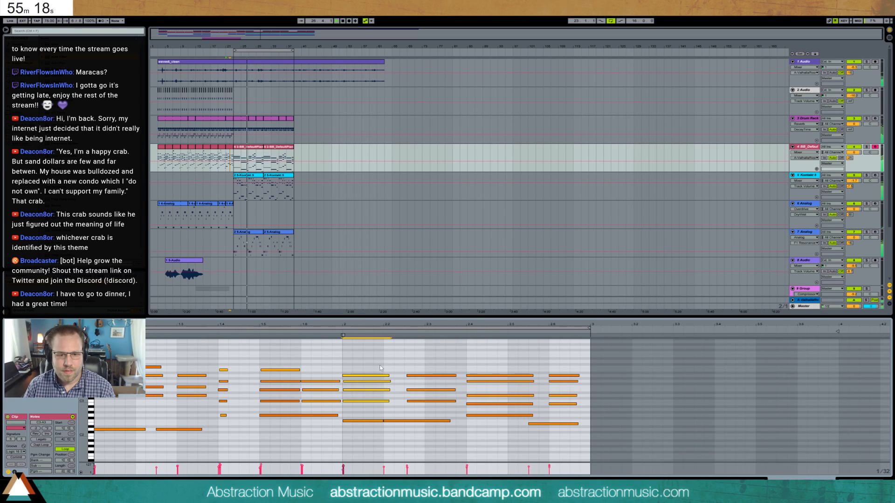
{"action": "left_click", "coordinate": [384, 366]}
{"action": "left_click", "coordinate": [371, 375]}
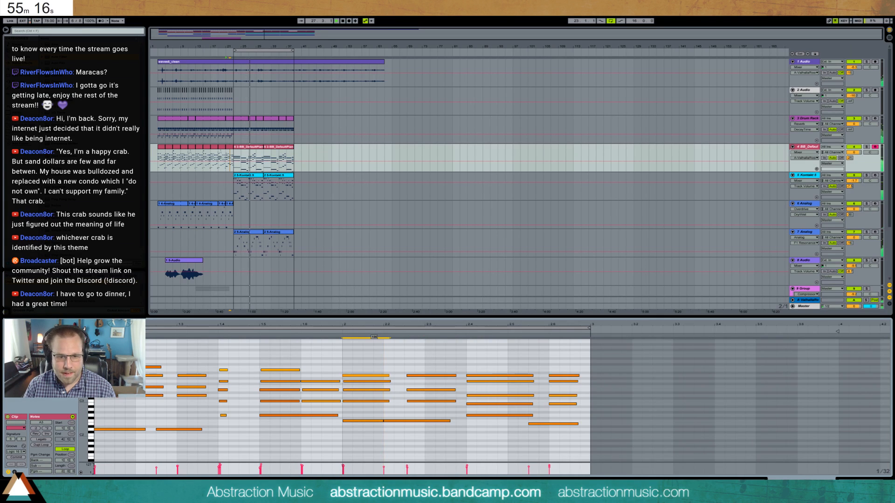
{"action": "left_click_drag", "start_coordinate": [374, 376], "coordinate": [375, 372]}
{"action": "left_click", "coordinate": [388, 367]}
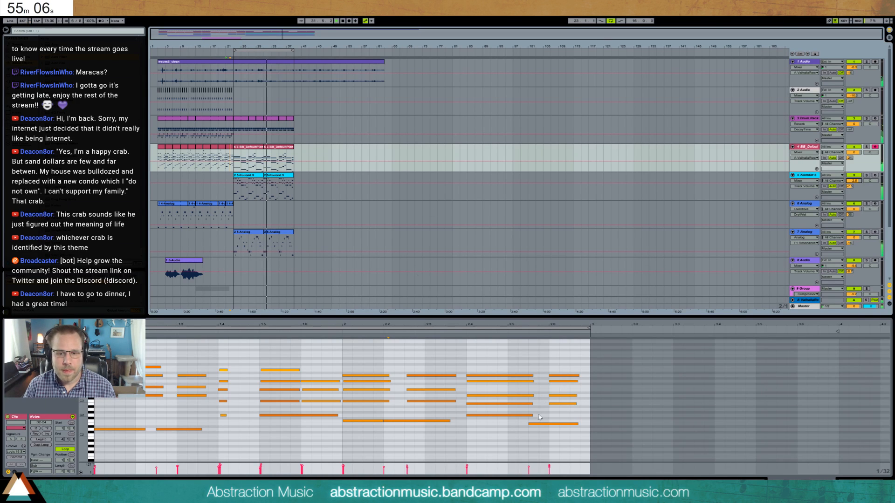
- Arm the 8 Audio track and record a live melody take over the looped bars 23 to 39
{"action": "left_click", "coordinate": [810, 261]}
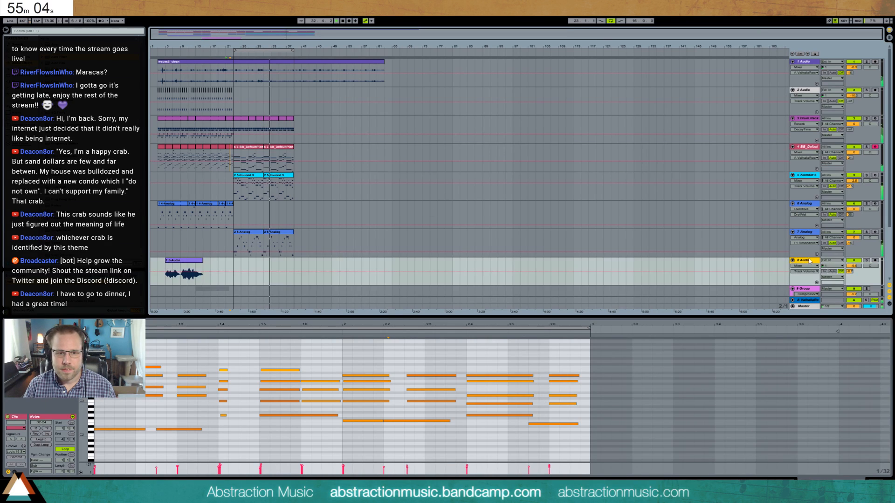
{"action": "scroll", "coordinate": [400, 269], "scroll_direction": "down", "scroll_amount": 3}
{"action": "left_click", "coordinate": [468, 221]}
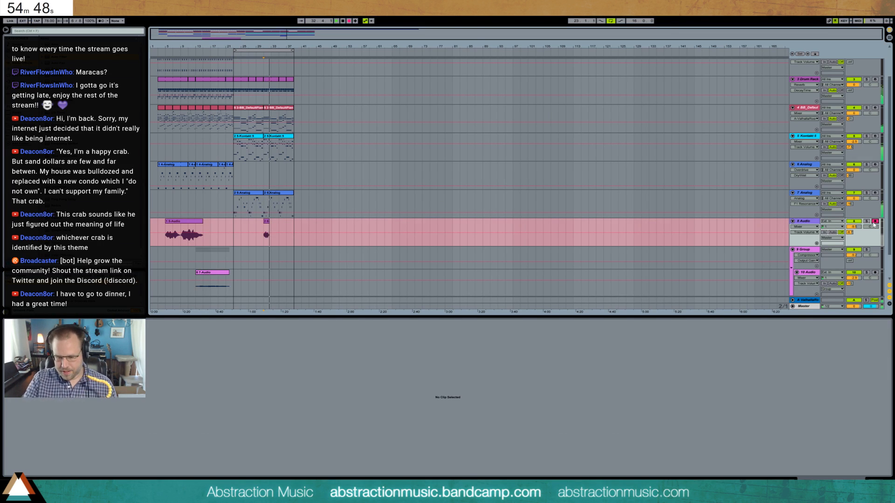
{"action": "key", "text": "space"}
{"action": "key", "text": "F9"}
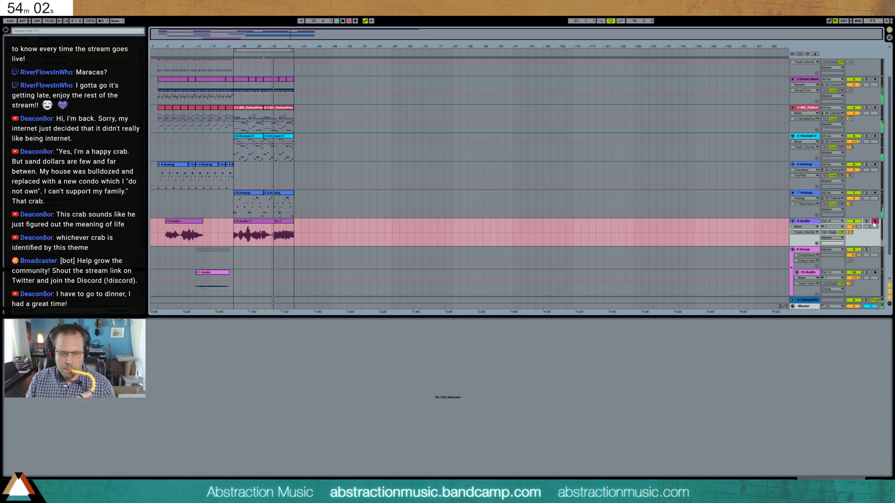
{"action": "key", "text": "F9"}
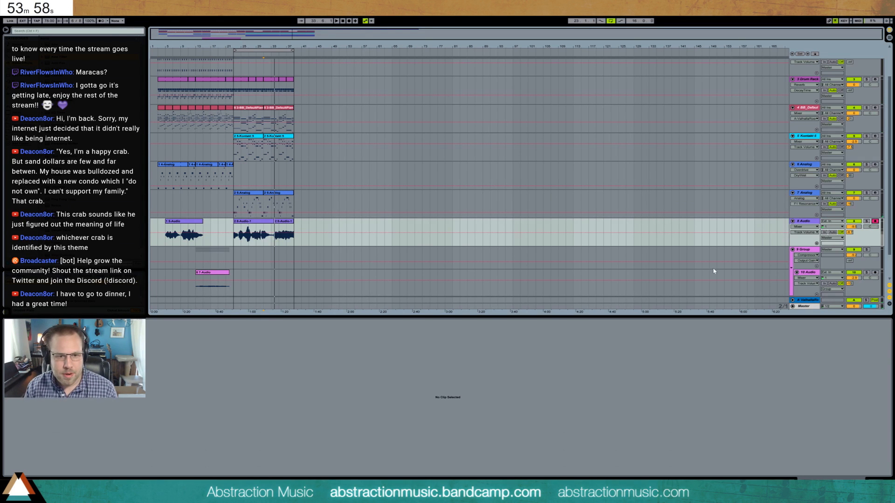
- Extend the second recorded clip on 8 Audio to reveal the full take and delete the recorded clip before it
{"action": "left_click_drag", "start_coordinate": [290, 220], "coordinate": [379, 226]}
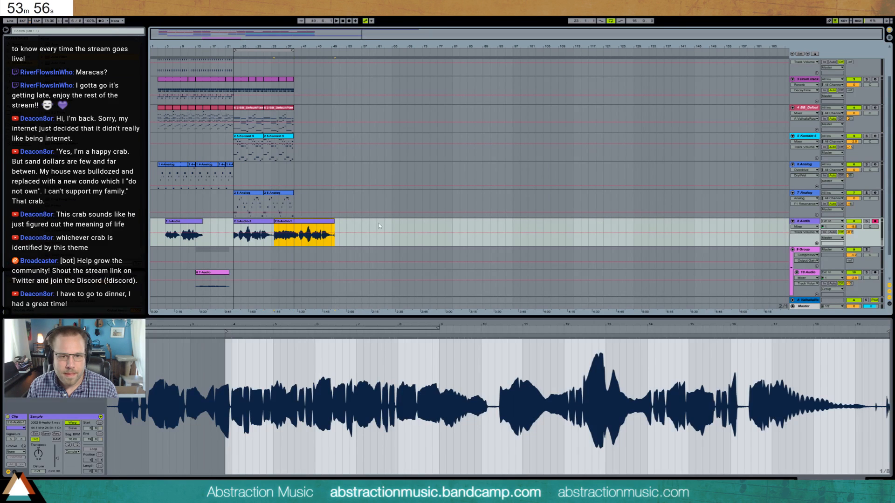
{"action": "left_click", "coordinate": [266, 226]}
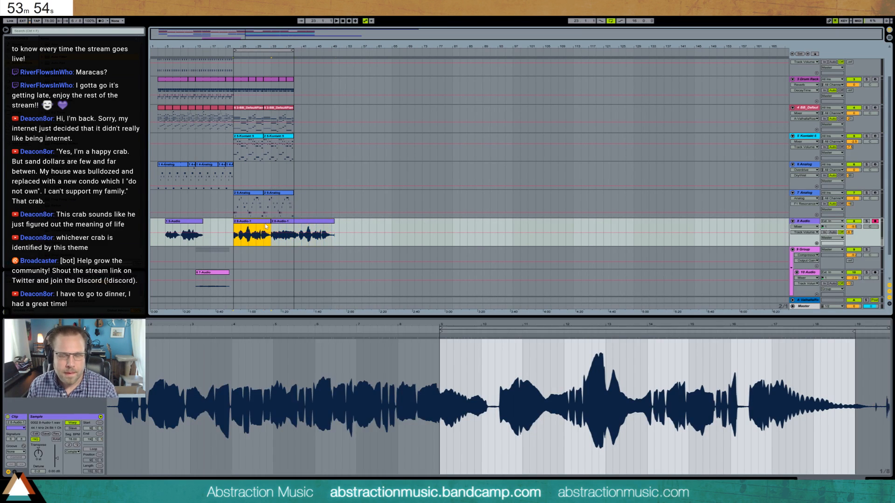
{"action": "key", "text": "Delete"}
- Duplicate bars 23 to 39 of tracks 3 to 7 and delete the copied clips from bar 47 onward
{"action": "left_click_drag", "start_coordinate": [293, 206], "coordinate": [234, 81]}
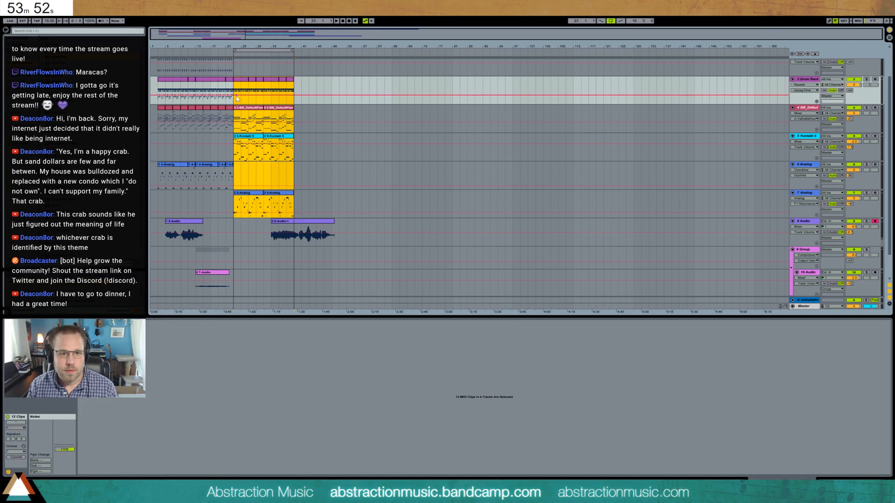
{"action": "key", "text": "ctrl+d"}
{"action": "left_click", "coordinate": [345, 194]}
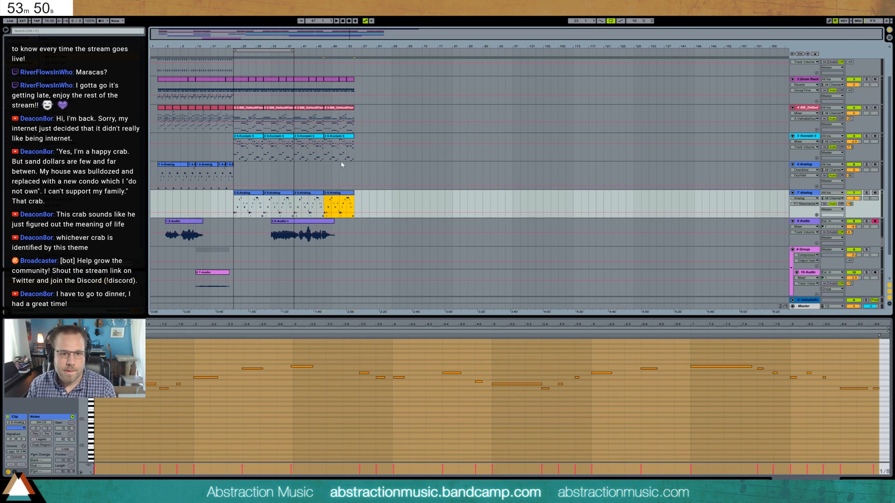
{"action": "key", "text": "Delete"}
{"action": "left_click_drag", "start_coordinate": [325, 139], "coordinate": [358, 88]}
{"action": "key", "text": "Delete"}
{"action": "scroll", "coordinate": [163, 103], "scroll_direction": "up", "scroll_amount": 2}
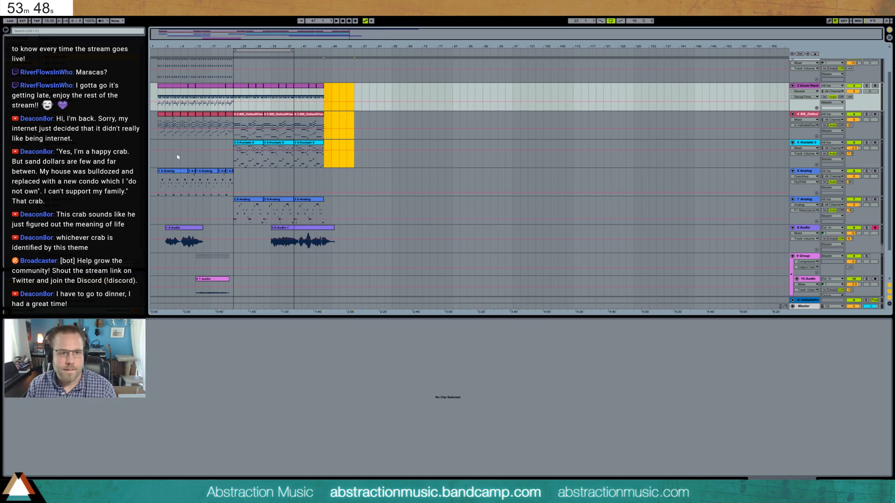
- Copy the song's opening eight bars of tracks 2 to 7 and paste them at bar 47
{"action": "left_click_drag", "start_coordinate": [157, 89], "coordinate": [195, 204]}
{"action": "left_click", "coordinate": [324, 88]}
{"action": "key", "text": "ctrl+v"}
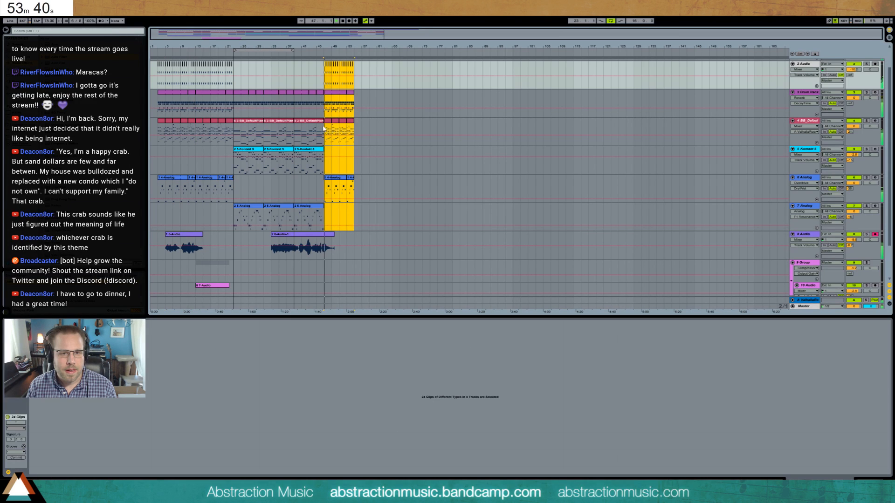
- Trim the end of the recorded melody clip on 8 Audio to about bar 49 and add a short fade-out
{"action": "left_click", "coordinate": [331, 241]}
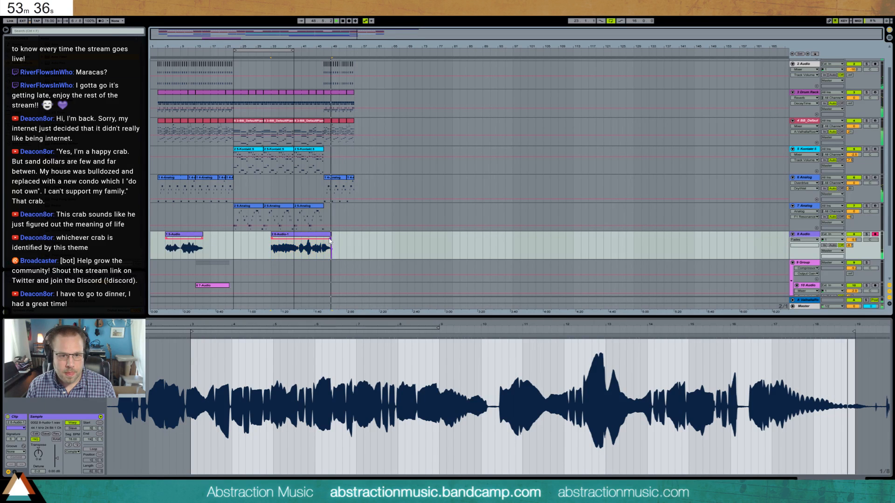
{"action": "left_click", "coordinate": [345, 245]}
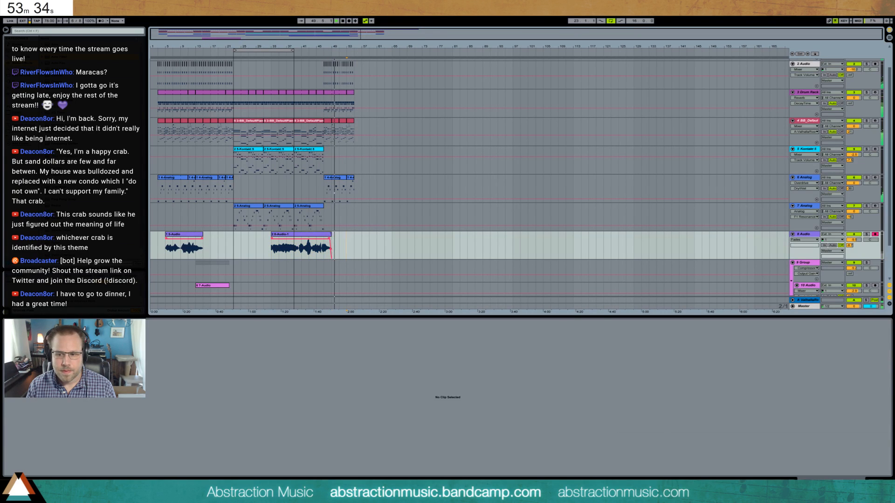
{"action": "left_click", "coordinate": [874, 481]}
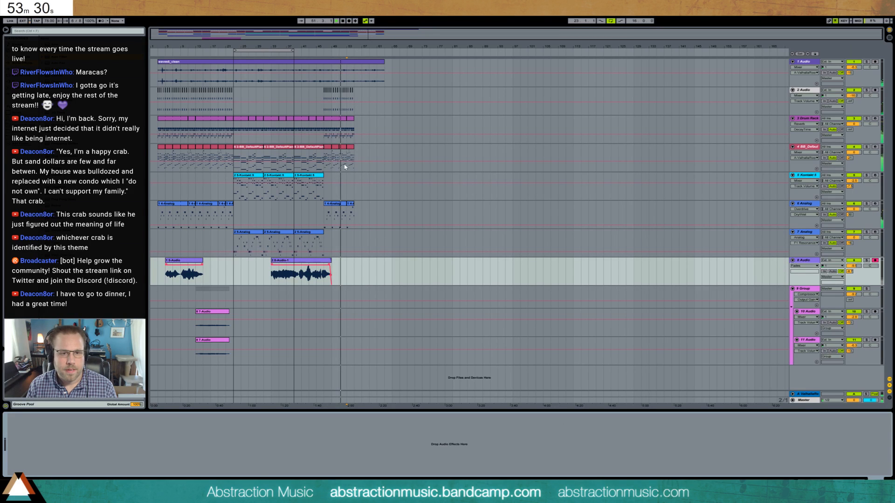
- Duplicate bars 47 to 55 of tracks 2 to 6, and repeat the piano clips of bars 55 to 59 at bar 63
{"action": "left_click_drag", "start_coordinate": [324, 93], "coordinate": [355, 220]}
{"action": "key", "text": "ctrl+d"}
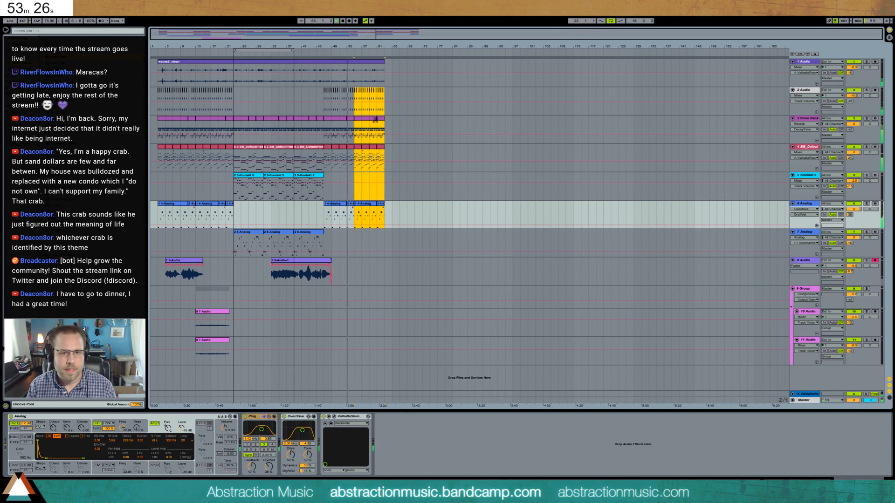
{"action": "left_click", "coordinate": [354, 131]}
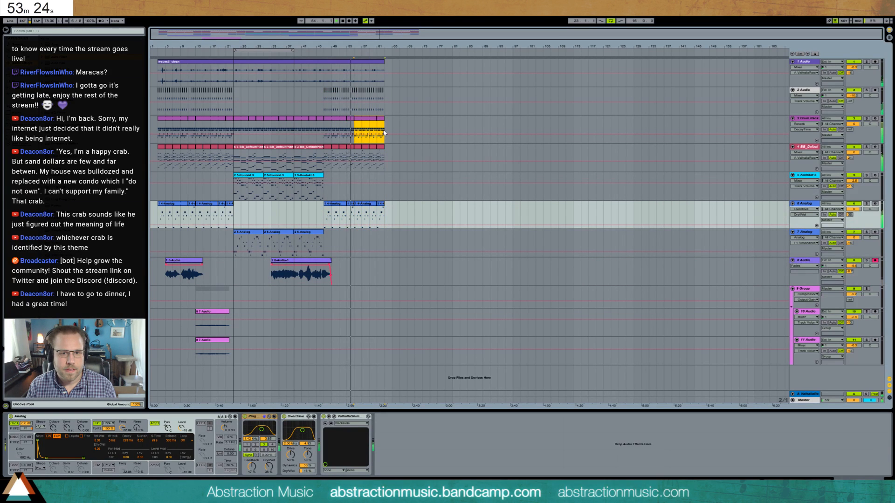
{"action": "left_click_drag", "start_coordinate": [354, 157], "coordinate": [369, 157]}
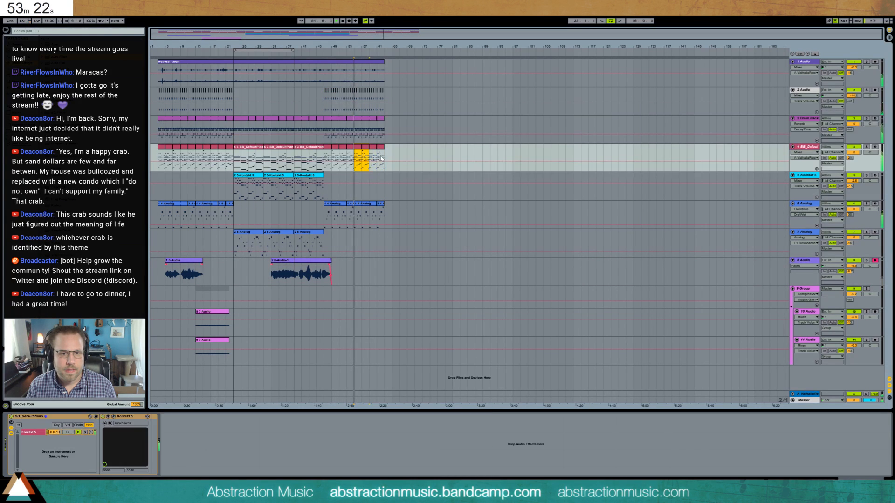
{"action": "key", "text": "ctrl+d"}
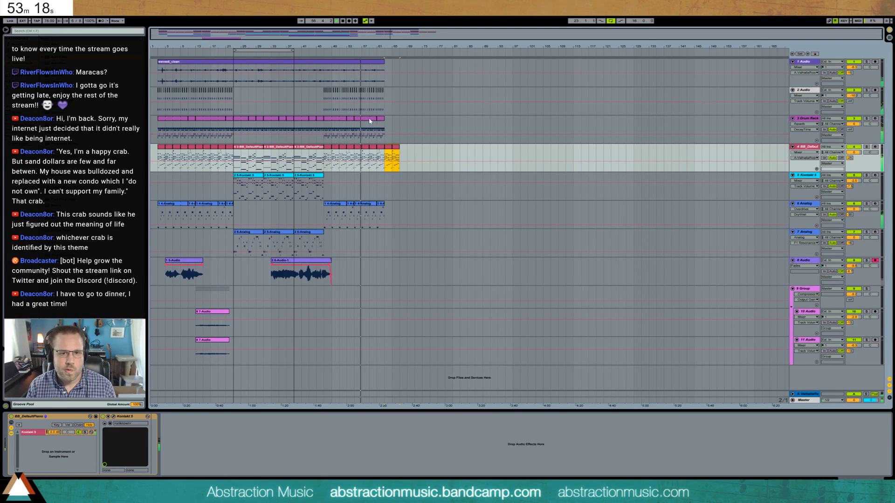
- Duplicate the last four bars of 2 Audio to bar 63 and extend the 1 Audio recording to bar 67 with a fade-out
{"action": "left_click_drag", "start_coordinate": [354, 128], "coordinate": [376, 128]}
{"action": "double_click", "coordinate": [381, 123]}
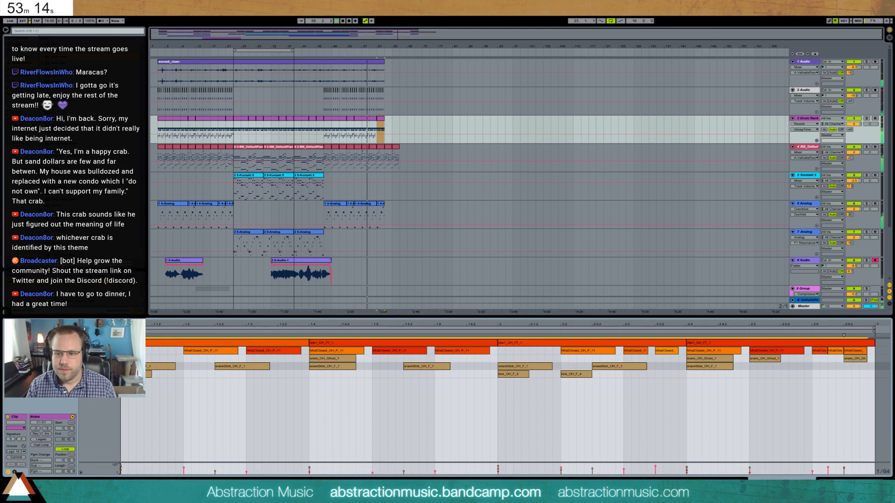
{"action": "key", "text": "shift+Tab"}
{"action": "left_click_drag", "start_coordinate": [384, 93], "coordinate": [370, 95]}
{"action": "key", "text": "ctrl+d"}
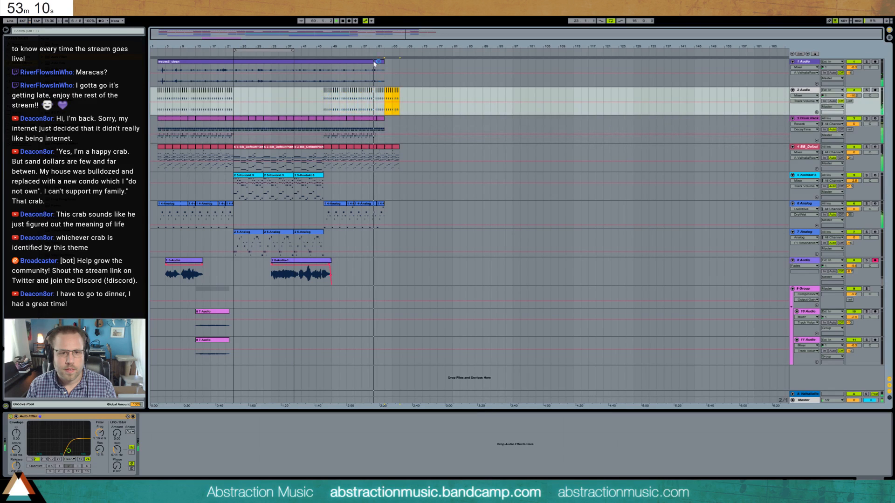
{"action": "mouse_move", "coordinate": [383, 62]}
{"action": "left_mouse_down"}
{"action": "mouse_move", "coordinate": [414, 62]}
{"action": "mouse_move", "coordinate": [397, 68]}
{"action": "left_mouse_up"}
{"action": "key", "text": "ctrl+alt+f"}
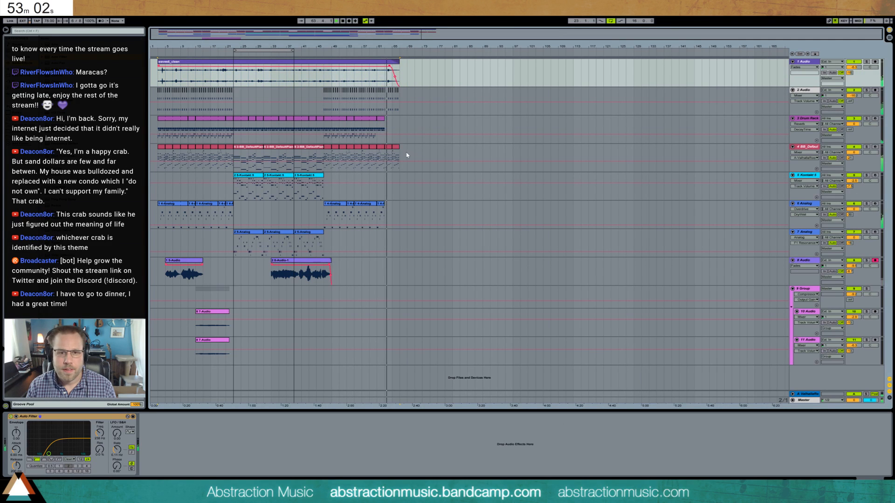
- Extend the last clip on the 6 Analog track so it ends halfway through bar 63
{"action": "left_click", "coordinate": [389, 218]}
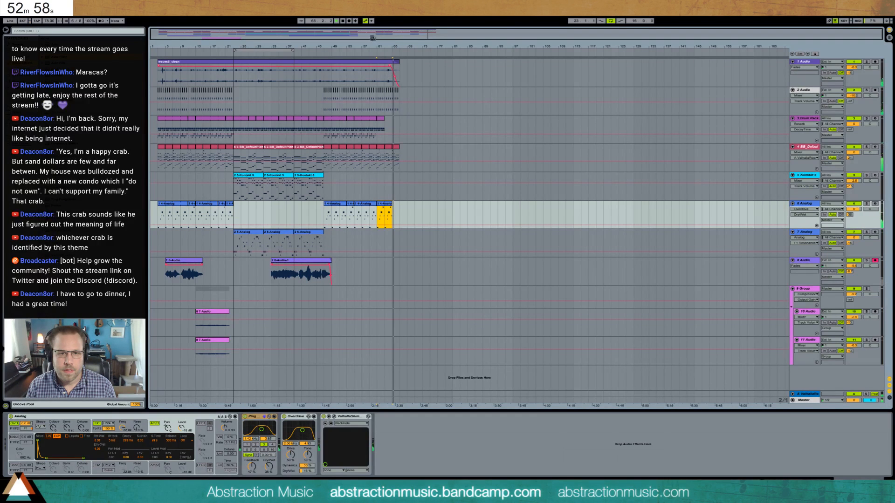
{"action": "key", "text": "z"}
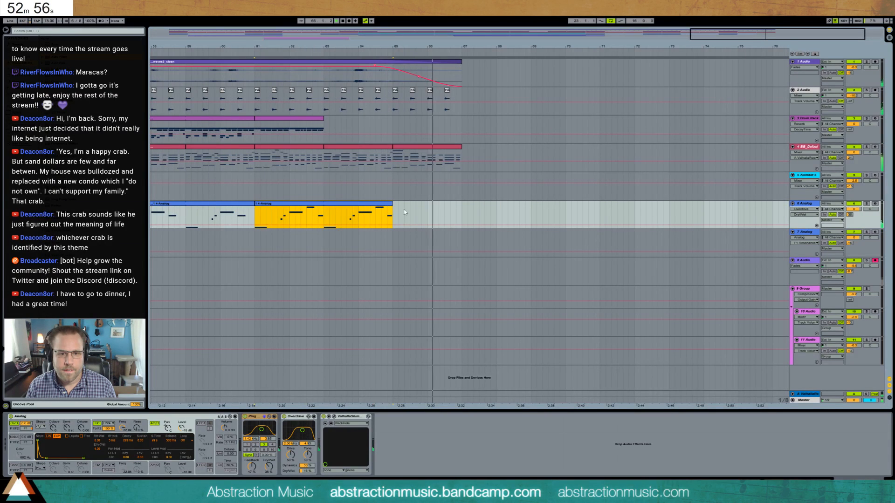
{"action": "left_click_drag", "start_coordinate": [392, 204], "coordinate": [341, 204]}
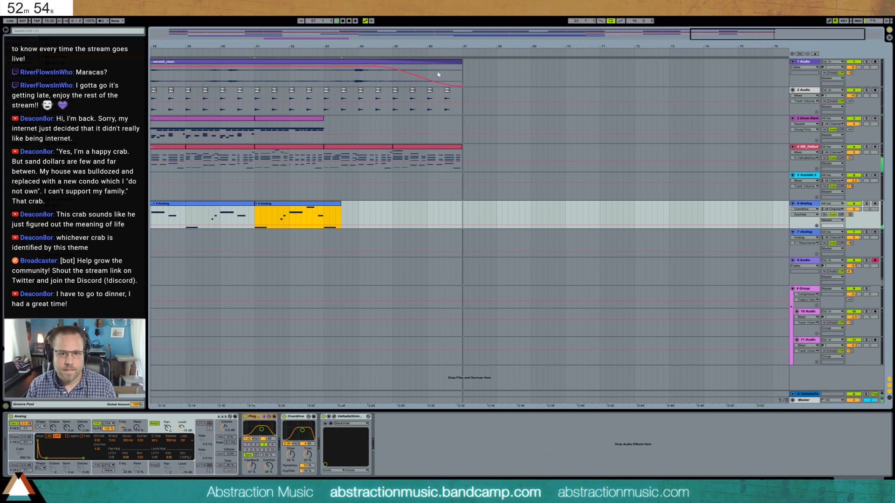
- Open the final piano clip at bars 65 to 67 and shorten the chord at 2.4 to end before 2.5
{"action": "double_click", "coordinate": [459, 149]}
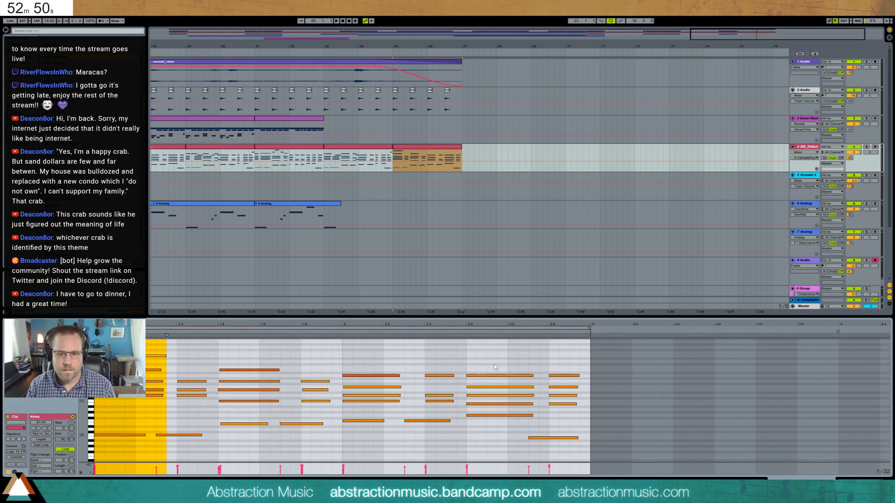
{"action": "left_click_drag", "start_coordinate": [495, 367], "coordinate": [492, 416]}
- Move the final chord and its bass note back to 2.5 and add a higher note above the chord
{"action": "left_click_drag", "start_coordinate": [530, 365], "coordinate": [570, 454]}
{"action": "key", "text": "Left"}
{"action": "key", "text": "Left"}
{"action": "left_click_drag", "start_coordinate": [525, 366], "coordinate": [542, 408]}
{"action": "key", "text": "Left"}
{"action": "key", "text": "Left"}
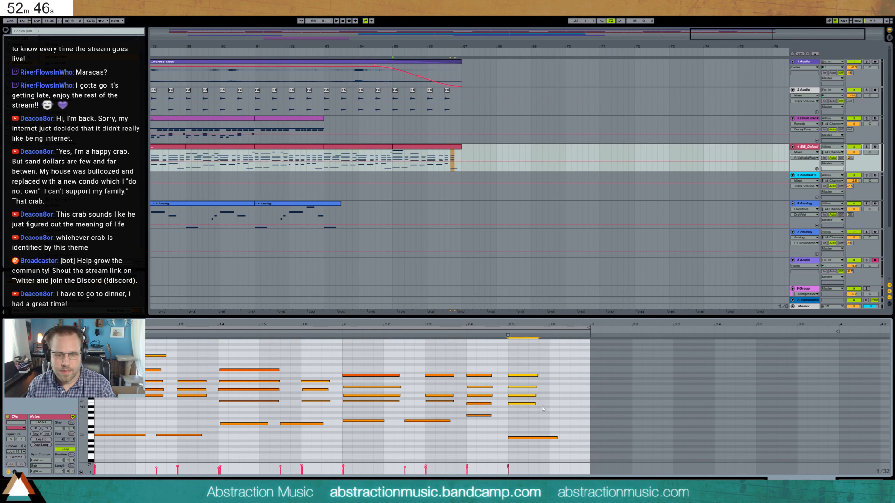
{"action": "double_click", "coordinate": [510, 371]}
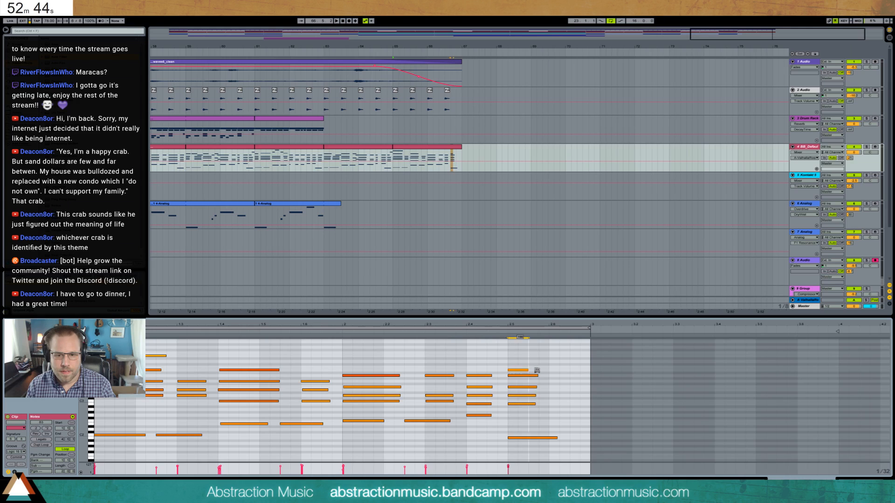
- Audition the final chord's added top note at a higher pitch, return it to its previous pitch, and delete the chord note directly beneath it
{"action": "key", "text": "Up"}
{"action": "key", "text": "Up"}
{"action": "key", "text": "Up"}
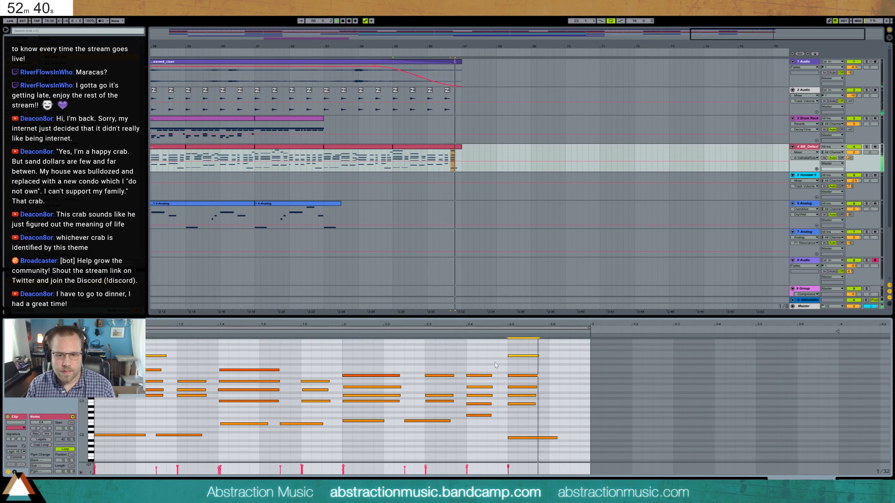
{"action": "key", "text": "Down"}
{"action": "key", "text": "Down"}
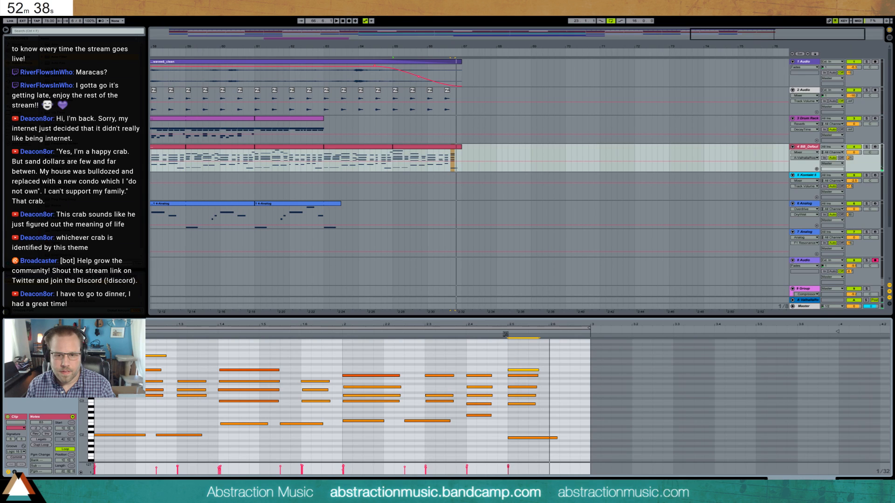
{"action": "left_click", "coordinate": [517, 376]}
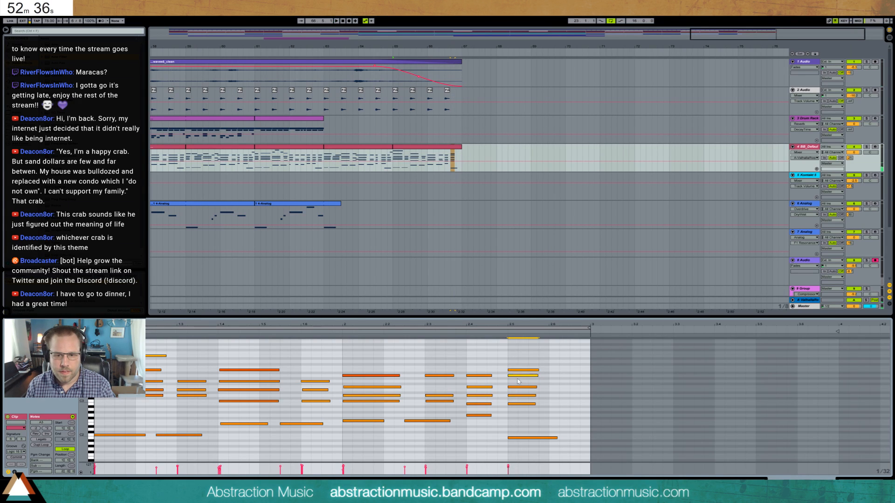
{"action": "key", "text": "Delete"}
- Lengthen the upper notes of the final chord at 2.5 and add another bass note from the chord's end to the clip's end
{"action": "left_click_drag", "start_coordinate": [516, 363], "coordinate": [522, 415]}
{"action": "key", "text": "shift+Right"}
{"action": "key", "text": "shift+Right"}
{"action": "key", "text": "shift+Right"}
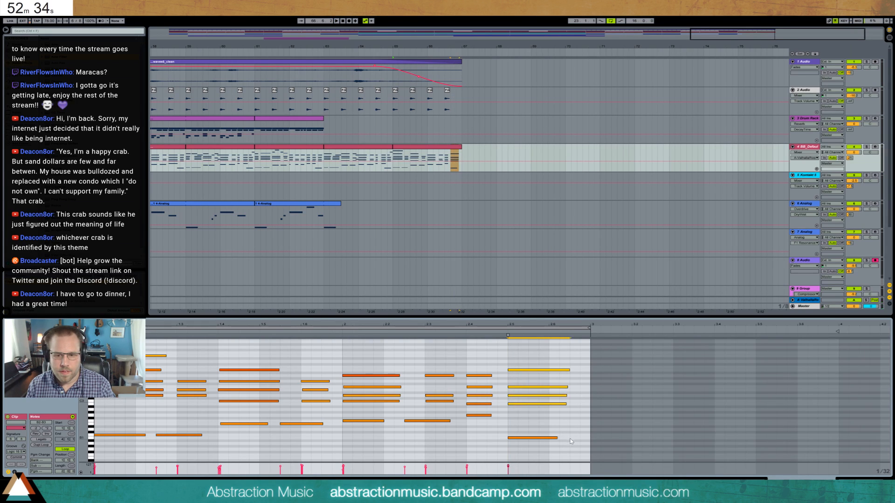
{"action": "double_click", "coordinate": [572, 439]}
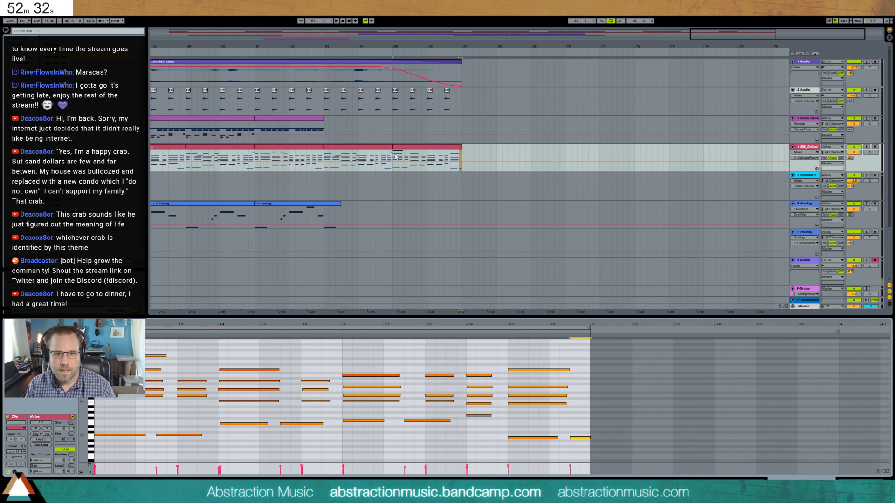
- Copy the last piano clip to bar 67, end it at bar 68, and delete all its notes except the opening chord
{"action": "left_click_drag", "start_coordinate": [394, 159], "coordinate": [404, 160]}
{"action": "left_click_drag", "start_coordinate": [462, 156], "coordinate": [497, 150]}
{"action": "left_click_drag", "start_coordinate": [180, 352], "coordinate": [601, 477]}
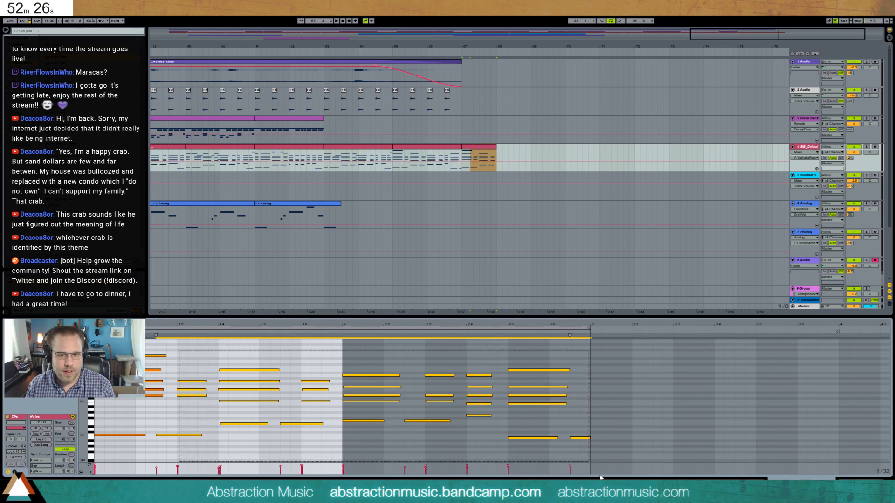
{"action": "key", "text": "Delete"}
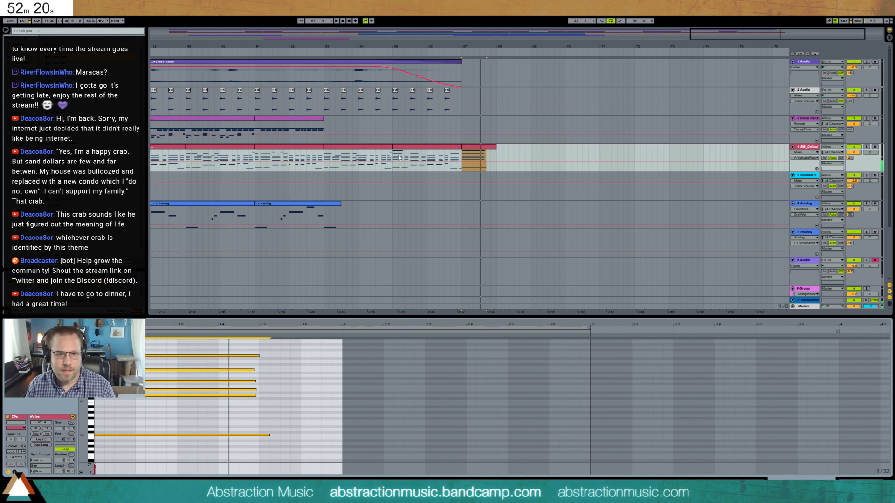
- Duplicate the last 2 Audio hit to bar 67 and extend the faded 1 Audio recording to about bar 70
{"action": "left_click", "coordinate": [431, 160]}
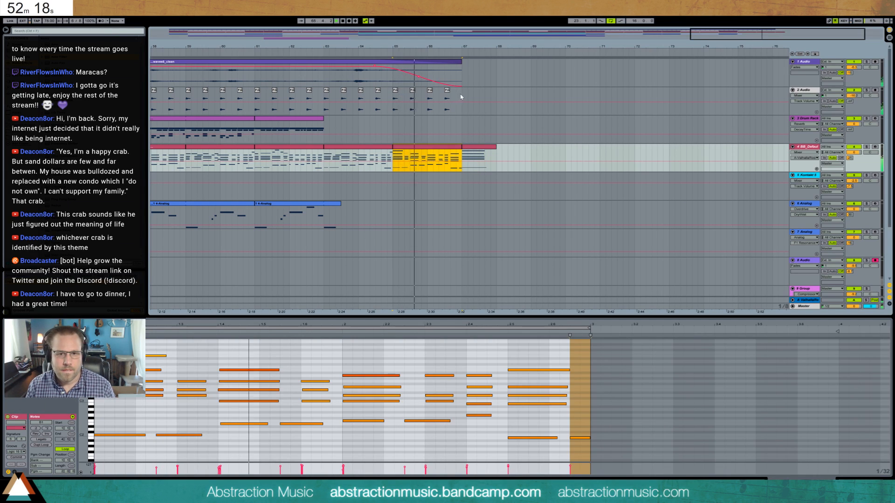
{"action": "left_click_drag", "start_coordinate": [461, 96], "coordinate": [446, 96]}
{"action": "key", "text": "ctrl+d"}
{"action": "left_click_drag", "start_coordinate": [461, 66], "coordinate": [571, 64]}
- Extend the closing piano clip to bar 69 and lengthen its sustained chord so the bass note ends at 2.5
{"action": "left_click_drag", "start_coordinate": [497, 148], "coordinate": [532, 146]}
{"action": "key", "text": "space"}
{"action": "left_click", "coordinate": [249, 446]}
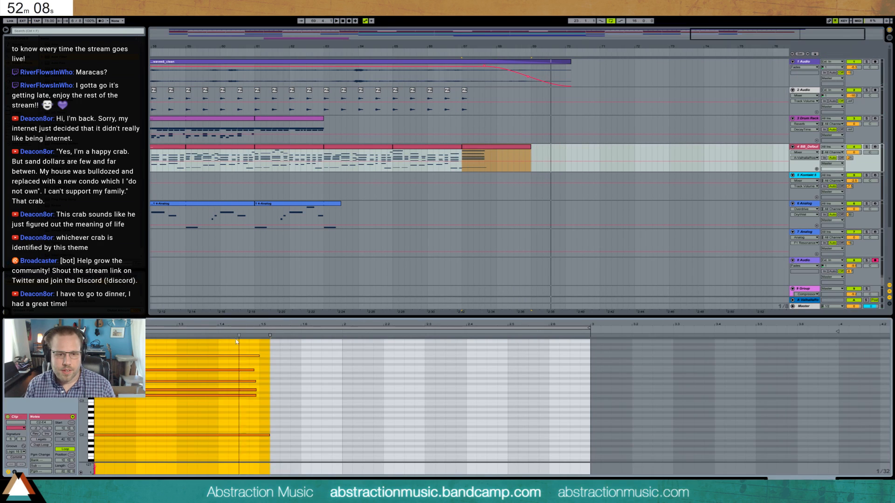
{"action": "key", "text": "ctrl+a"}
{"action": "key", "text": "shift+Right"}
{"action": "key", "text": "shift+Right"}
{"action": "key", "text": "shift+Right"}
{"action": "key", "text": "shift+Right"}
{"action": "key", "text": "shift+Right"}
{"action": "key", "text": "shift+Right"}
{"action": "key", "text": "shift+Right"}
{"action": "key", "text": "shift+Right"}
{"action": "key", "text": "shift+Right"}
{"action": "key", "text": "shift+Right"}
{"action": "key", "text": "shift+Right"}
{"action": "key", "text": "shift+Right"}
{"action": "key", "text": "shift+Right"}
{"action": "key", "text": "shift+Right"}
{"action": "key", "text": "shift+Right"}
{"action": "key", "text": "shift+Right"}
{"action": "key", "text": "shift+Right"}
{"action": "key", "text": "shift+Right"}
{"action": "key", "text": "shift+Right"}
{"action": "key", "text": "shift+Right"}
{"action": "key", "text": "shift+Right"}
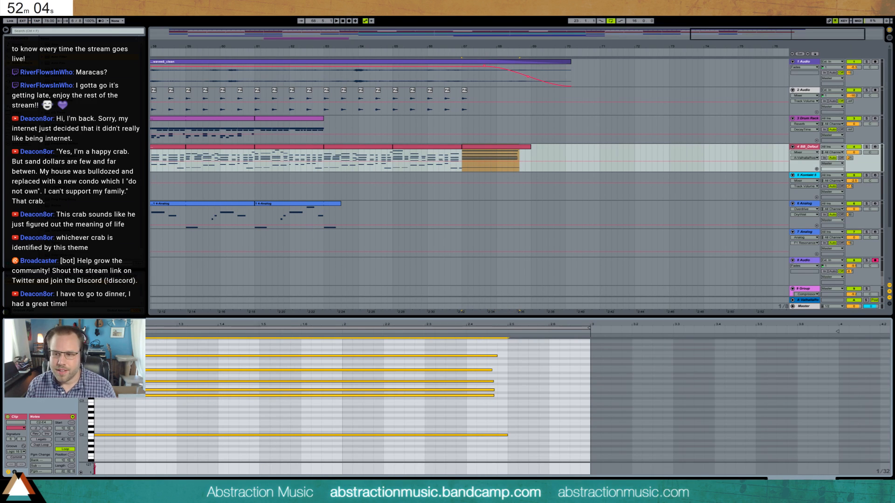
- Set the loop range to cover the whole song, from 2.3.1 to the end of the 1 Audio recording
{"action": "key", "text": "shift+Tab"}
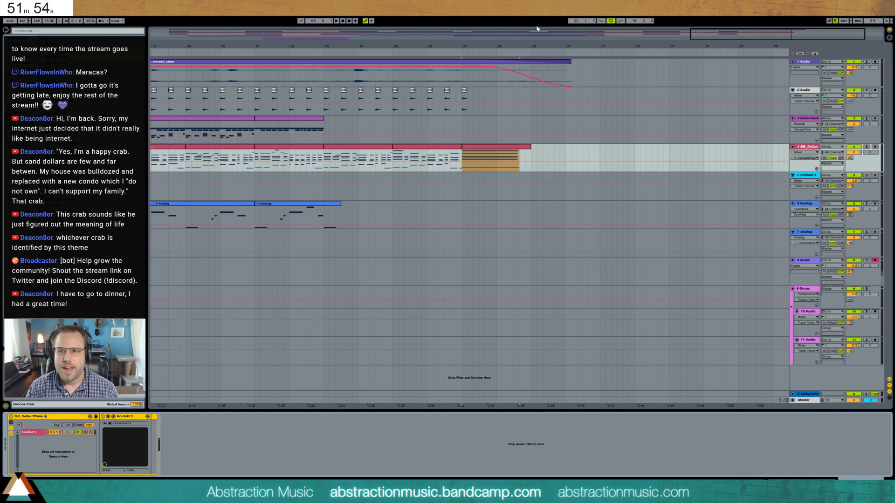
{"action": "double_click", "coordinate": [526, 38]}
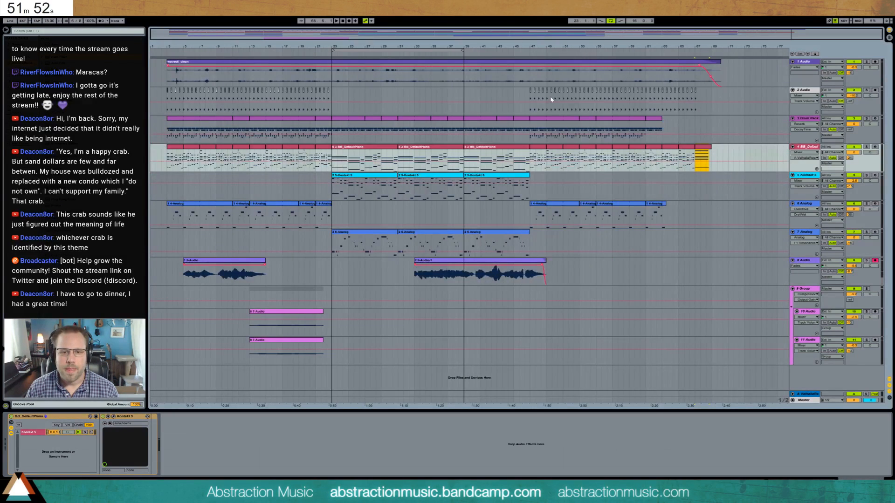
{"action": "left_click_drag", "start_coordinate": [333, 50], "coordinate": [167, 65]}
{"action": "left_click_drag", "start_coordinate": [463, 49], "coordinate": [722, 52]}
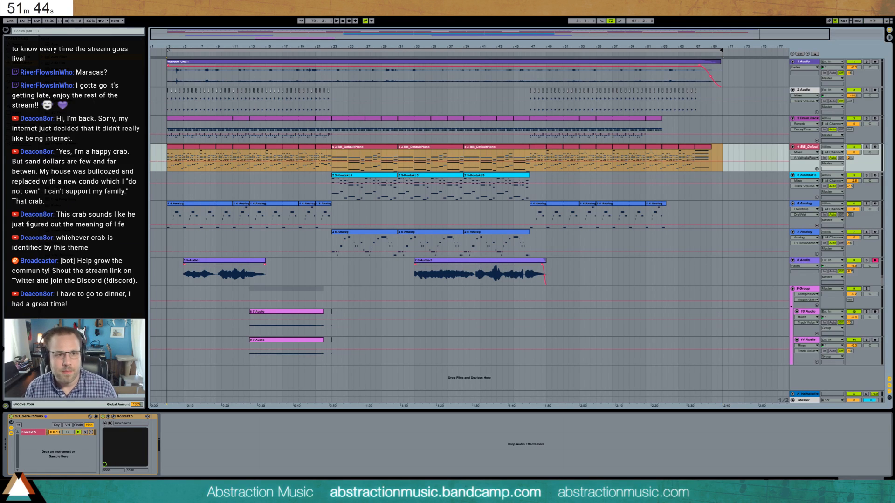
{"action": "left_click_drag", "start_coordinate": [167, 50], "coordinate": [160, 51]}
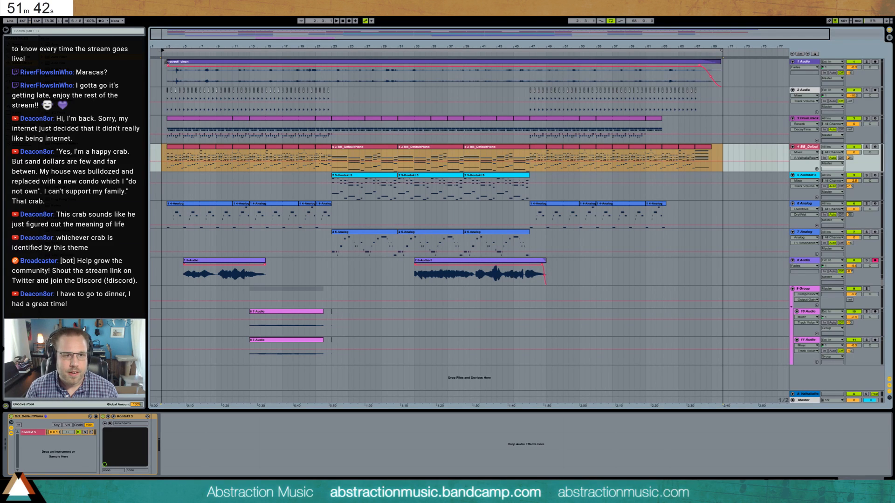
- Extend the start of the 1 Audio clip back to 2.3 with a short fade-in, and lower the 8 Audio track's volume
{"action": "left_click", "coordinate": [166, 62]}
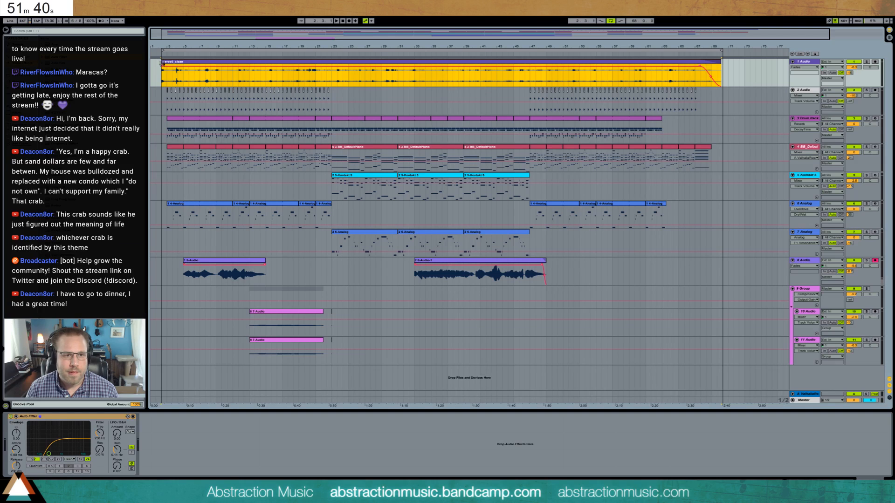
{"action": "key", "text": "space"}
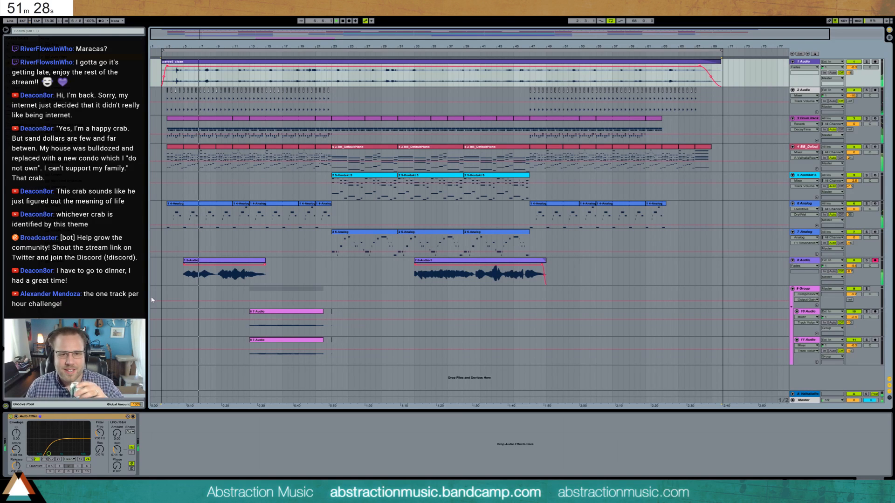
{"action": "left_click_drag", "start_coordinate": [327, 332], "coordinate": [350, 351]}
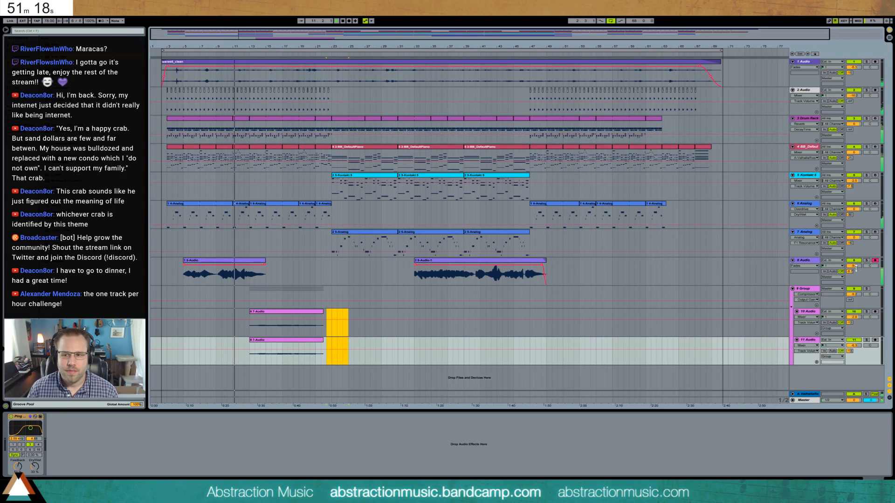
{"action": "left_click_drag", "start_coordinate": [854, 266], "coordinate": [853, 275]}
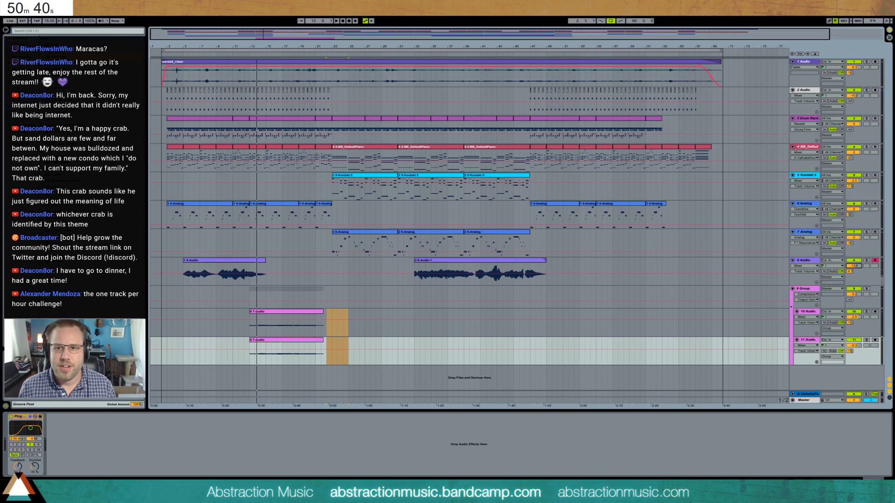
- Insert a new audio track below 1 Audio and record a live part on it from bar 3 to about bar 17
{"action": "left_click", "coordinate": [810, 65]}
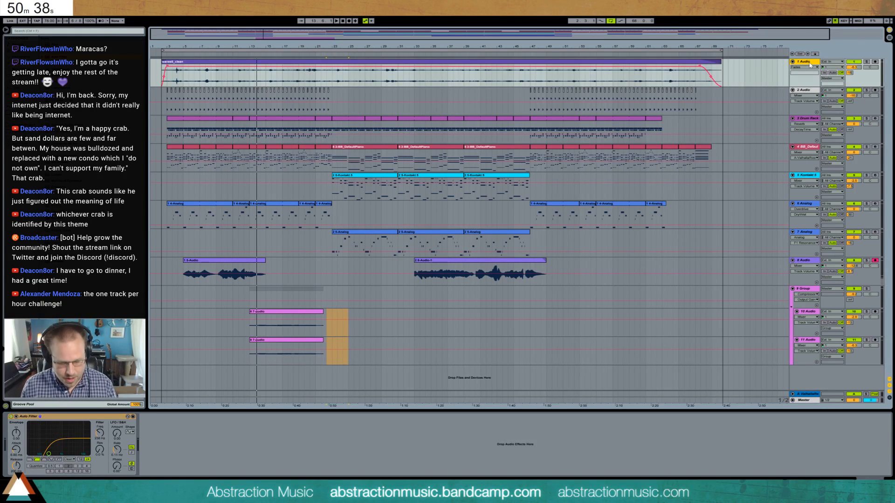
{"action": "key", "text": "ctrl+t"}
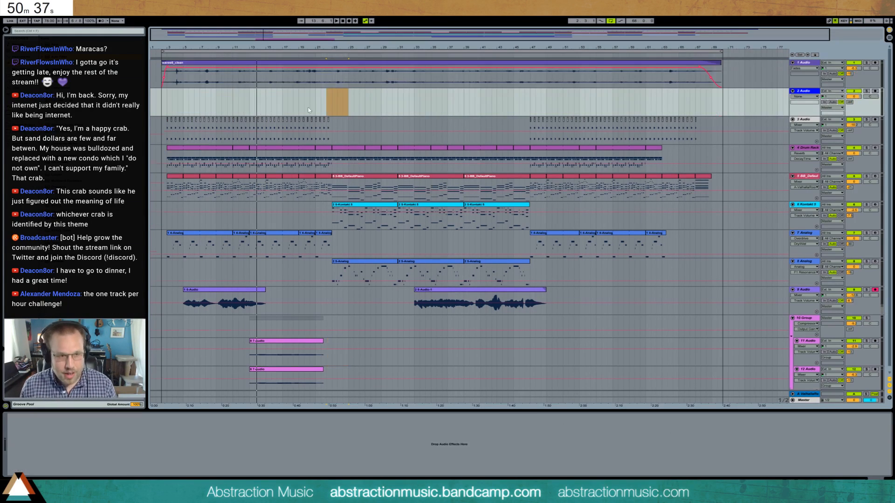
{"action": "left_click", "coordinate": [167, 103]}
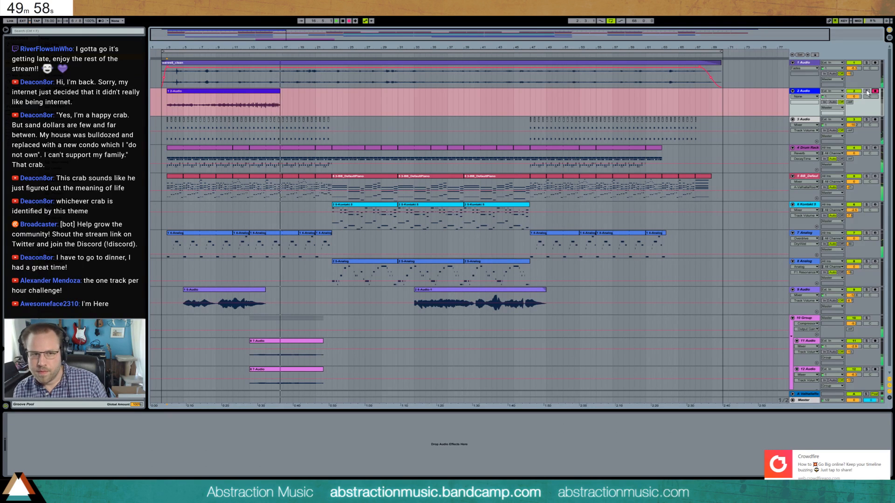
{"action": "key", "text": "F9"}
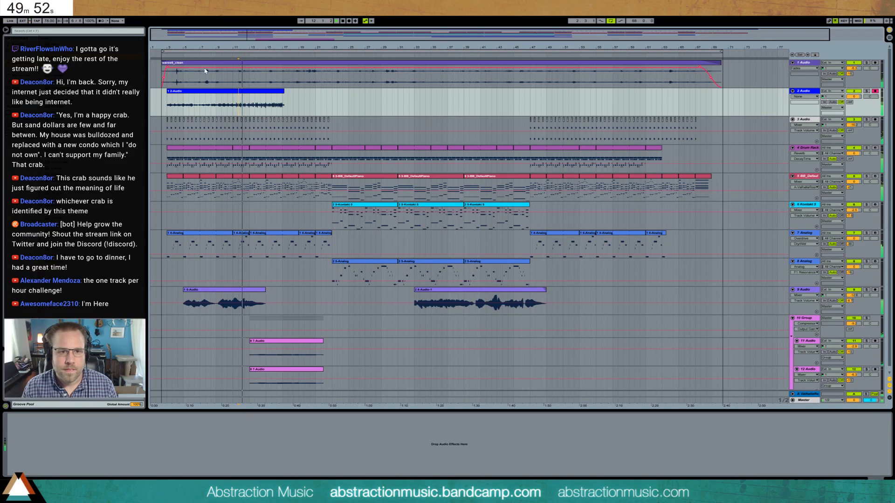
- Nudge the new 2 Audio recording slightly later off the grid to line up its timing
{"action": "mouse_move", "coordinate": [243, 35]}
{"action": "left_mouse_down"}
{"action": "mouse_move", "coordinate": [244, 84]}
{"action": "mouse_move", "coordinate": [254, 35]}
{"action": "left_mouse_up"}
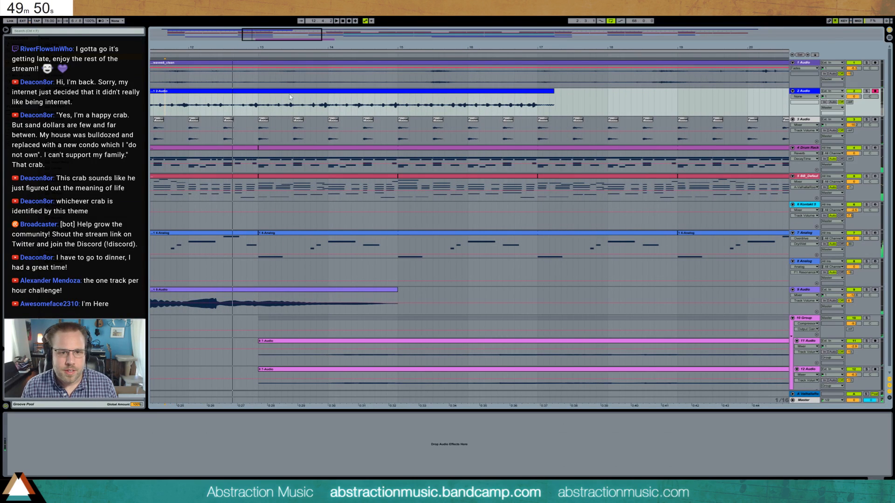
{"action": "left_click", "coordinate": [309, 92]}
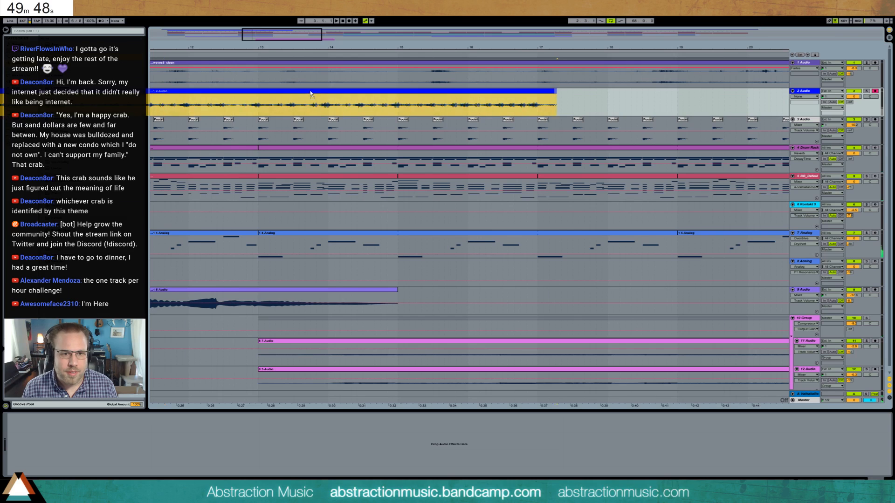
{"action": "left_click_drag", "start_coordinate": [311, 94], "coordinate": [312, 94]}
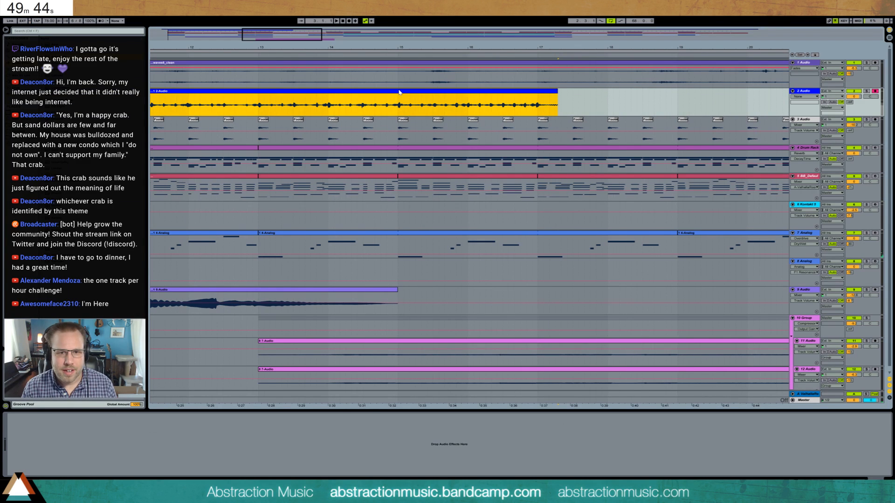
{"action": "left_click_drag", "start_coordinate": [399, 92], "coordinate": [397, 92]}
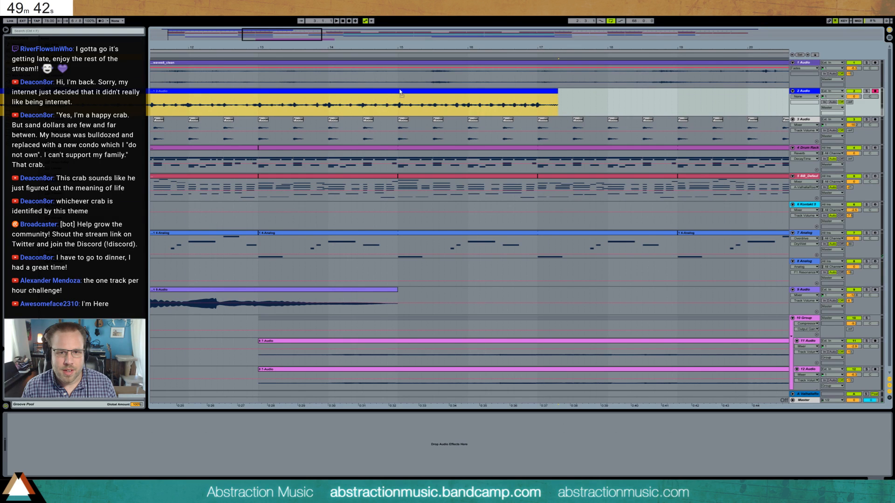
{"action": "left_click_drag", "start_coordinate": [399, 92], "coordinate": [387, 103]}
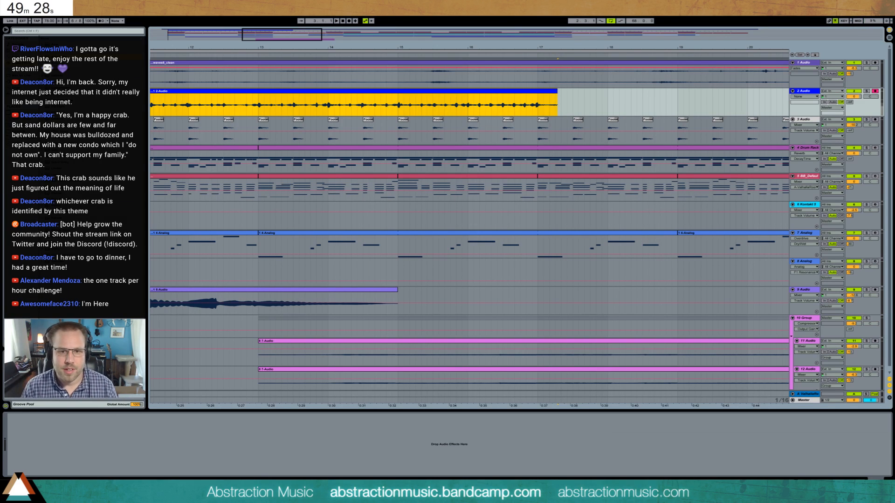
- Keep only the bar 11 to 17 section of the 2 Audio recording and move it to bar 3
{"action": "left_click_drag", "start_coordinate": [270, 42], "coordinate": [261, 25]}
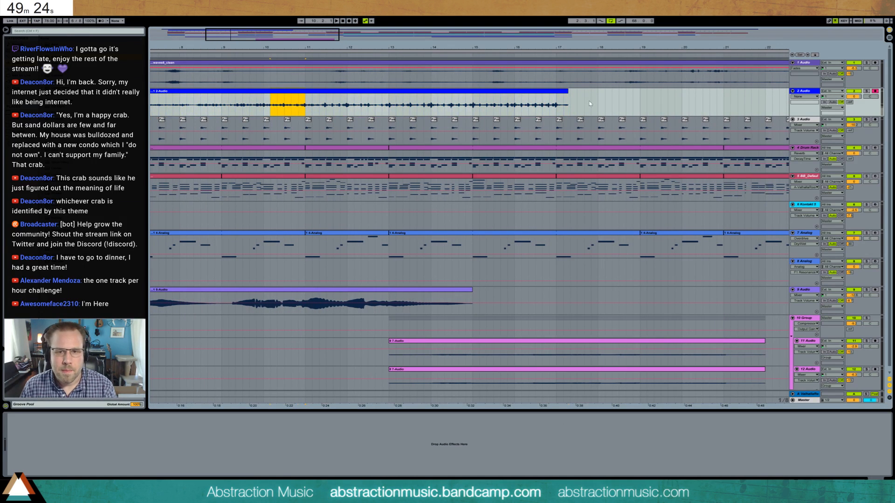
{"action": "left_click_drag", "start_coordinate": [566, 97], "coordinate": [556, 97]}
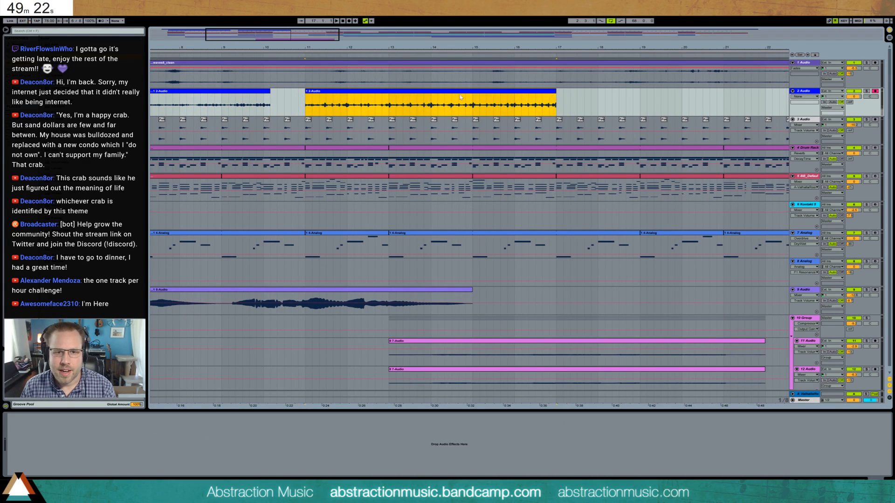
{"action": "left_click", "coordinate": [243, 92]}
{"action": "mouse_move", "coordinate": [256, 44]}
{"action": "left_mouse_down"}
{"action": "mouse_move", "coordinate": [163, 26]}
{"action": "mouse_move", "coordinate": [516, 42]}
{"action": "left_mouse_up"}
{"action": "left_click_drag", "start_coordinate": [299, 95], "coordinate": [186, 95]}
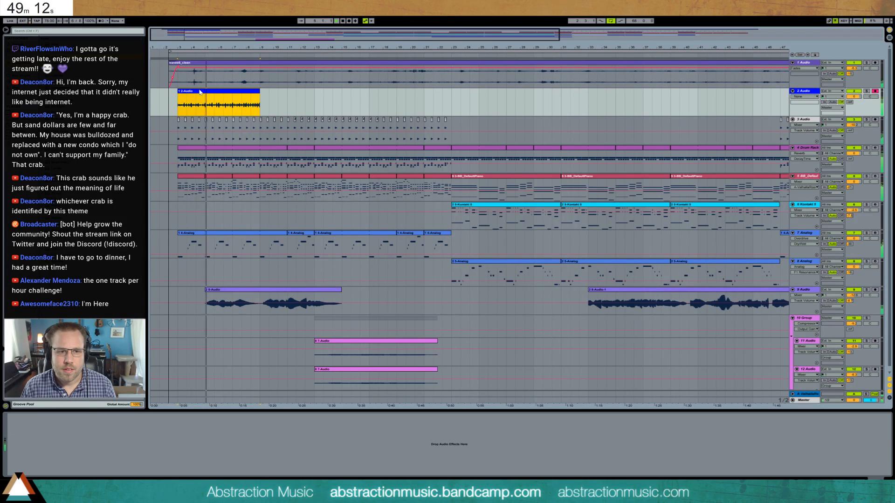
- Lower the 2 Audio track's volume and add an Auto Filter set to high-pass with a raised cutoff
{"action": "left_click_drag", "start_coordinate": [854, 97], "coordinate": [853, 102]}
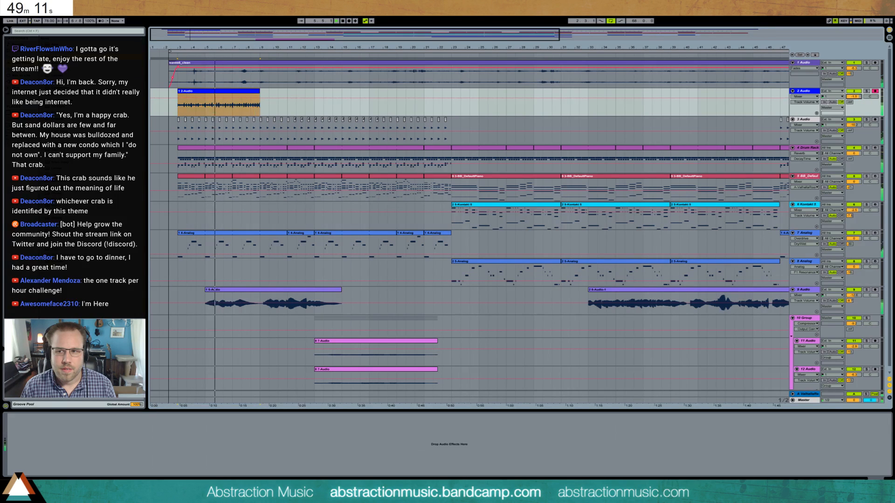
{"action": "left_click", "coordinate": [805, 91]}
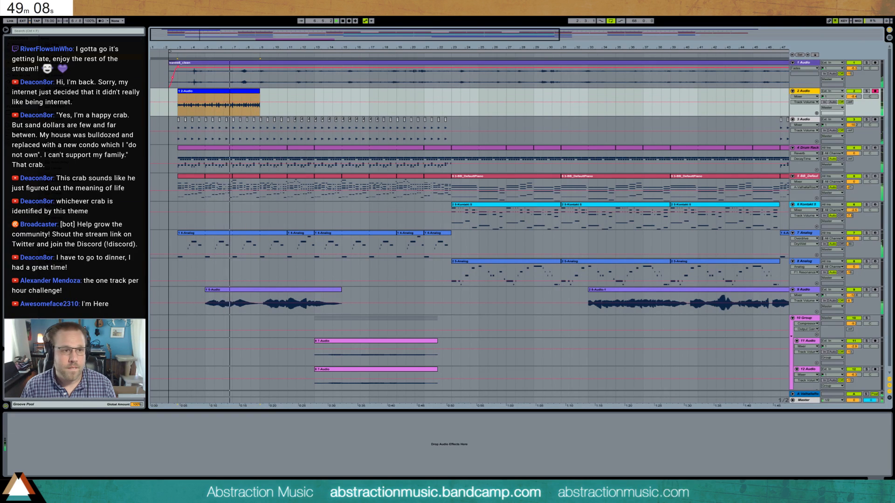
{"action": "left_click_drag", "start_coordinate": [70, 57], "coordinate": [66, 453]}
{"action": "left_click", "coordinate": [37, 459]}
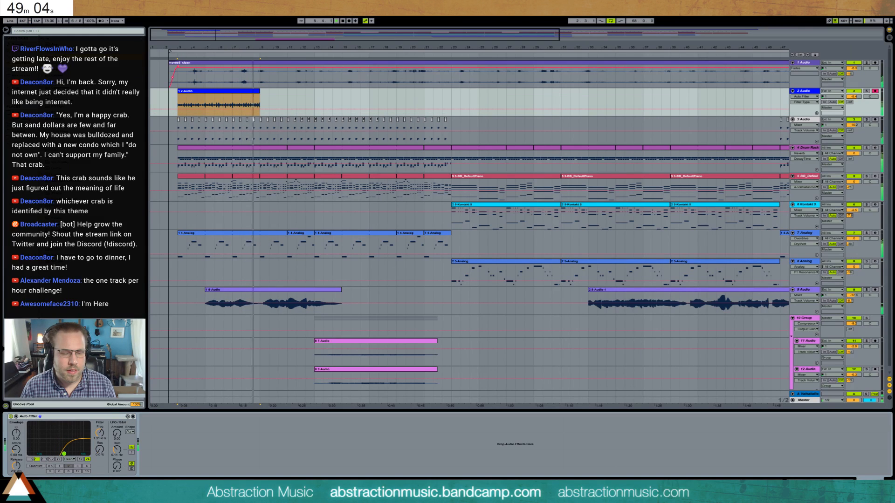
- Move the 2 Audio clip's start marker slightly earlier onto the first note's onset and set 1.1.1 there
{"action": "double_click", "coordinate": [260, 91]}
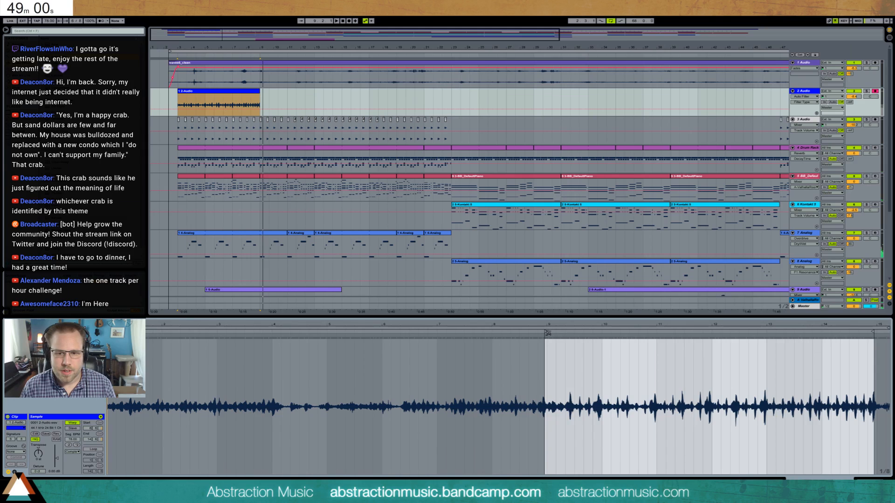
{"action": "scroll", "coordinate": [531, 332], "scroll_direction": "up", "scroll_amount": 5}
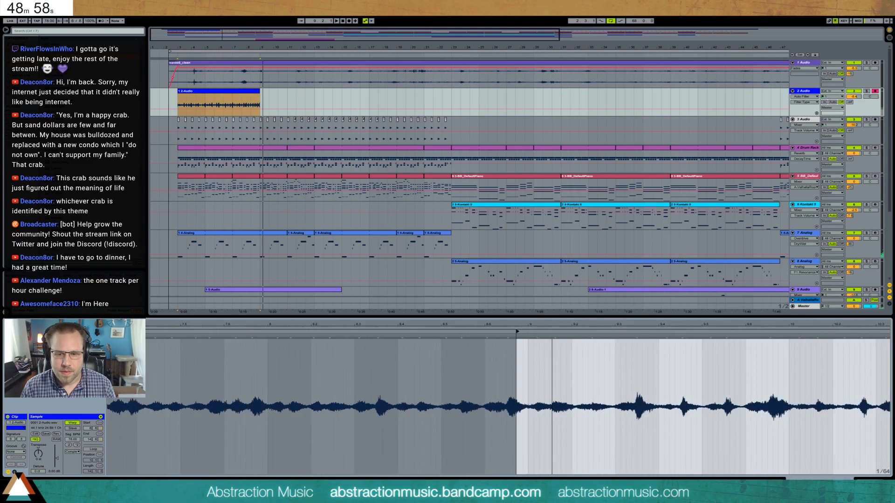
{"action": "left_click_drag", "start_coordinate": [519, 332], "coordinate": [508, 332]}
{"action": "right_click", "coordinate": [508, 333]}
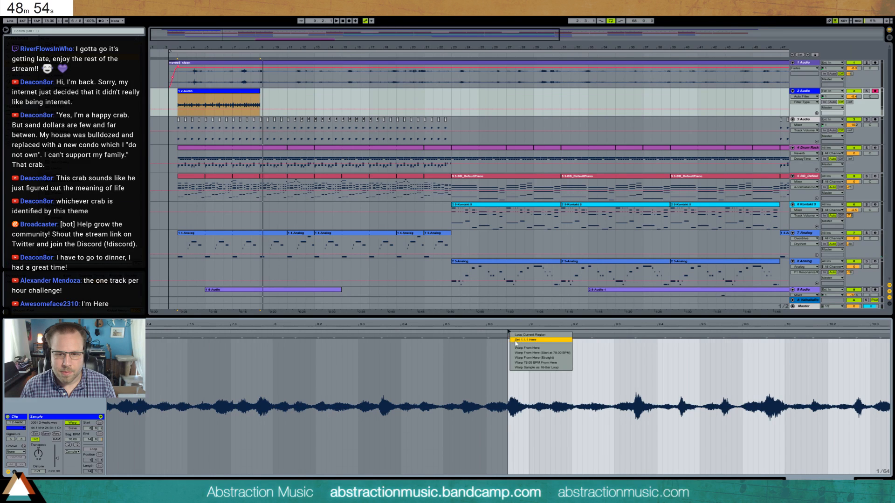
{"action": "left_click", "coordinate": [516, 341]}
- Quantize the entire 2 Audio sample to the grid and play the arrangement to check its timing
{"action": "left_click_drag", "start_coordinate": [671, 326], "coordinate": [485, 326]}
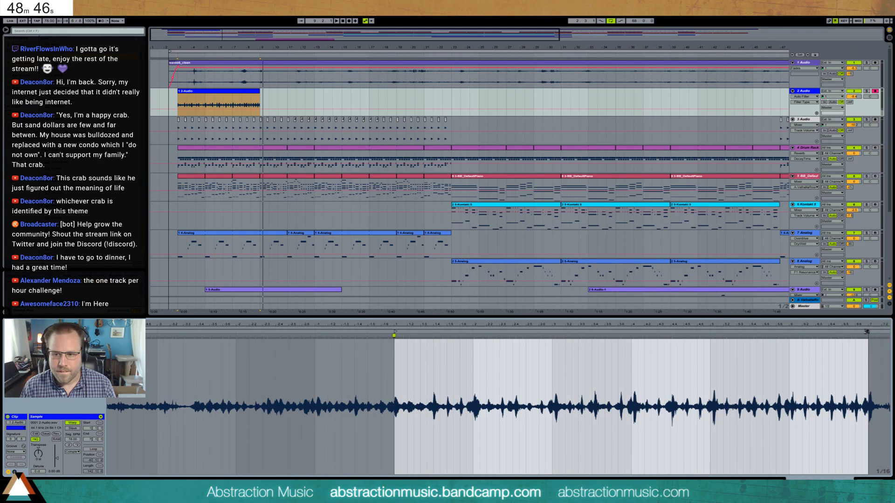
{"action": "left_click", "coordinate": [667, 373]}
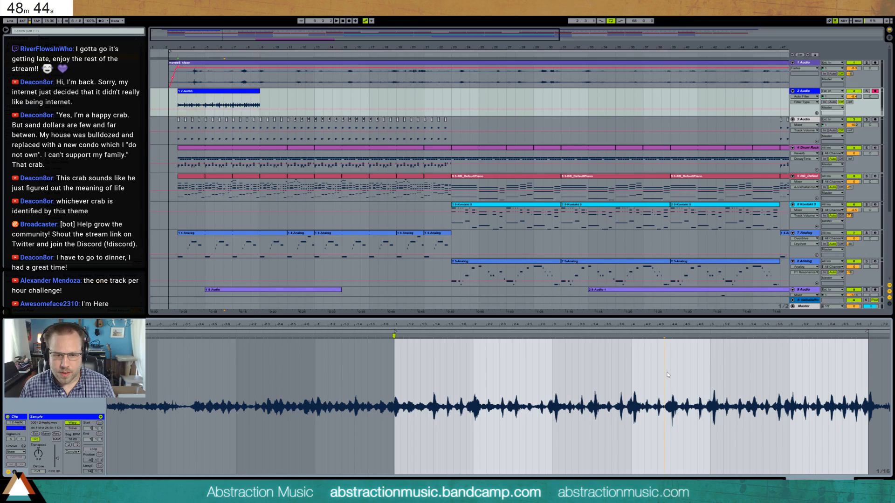
{"action": "key", "text": "ctrl+a"}
{"action": "key", "text": "ctrl+u"}
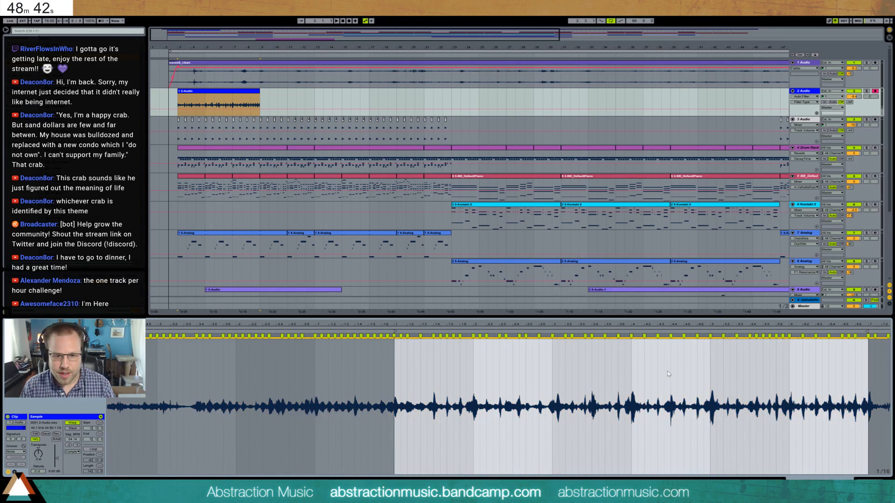
{"action": "key", "text": "space"}
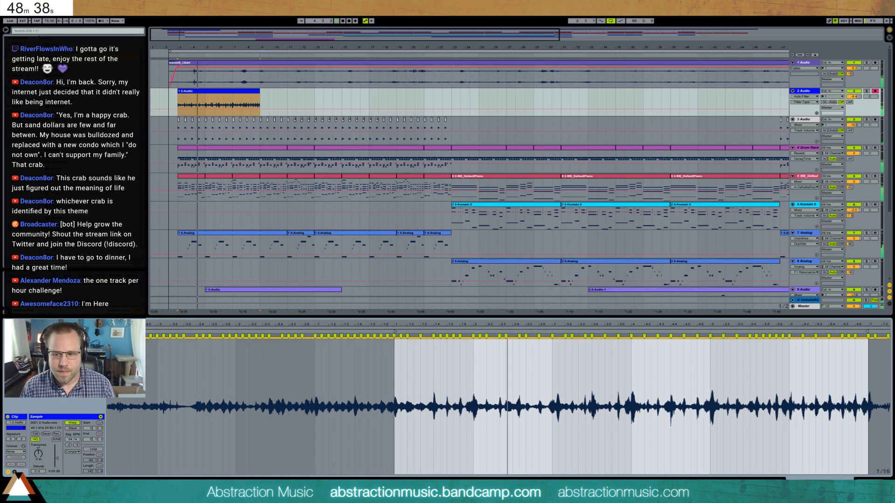
{"action": "key", "text": "shift+Tab"}
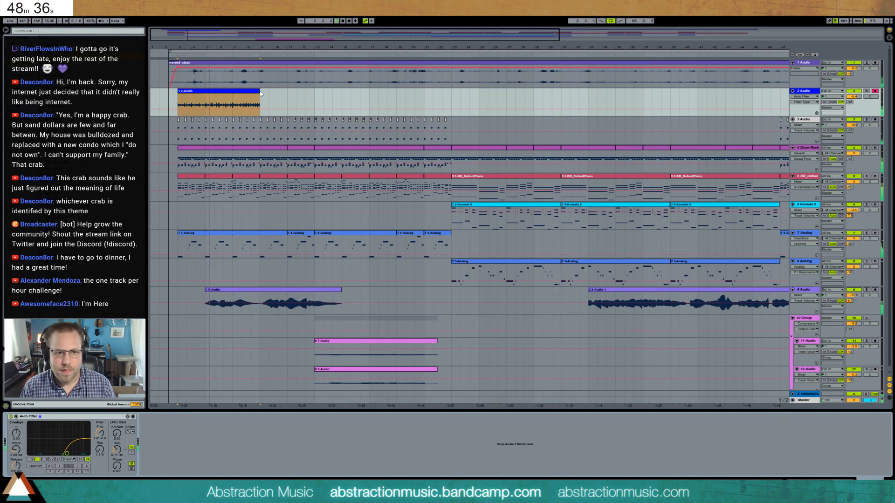
{"action": "key", "text": "shift+Tab"}
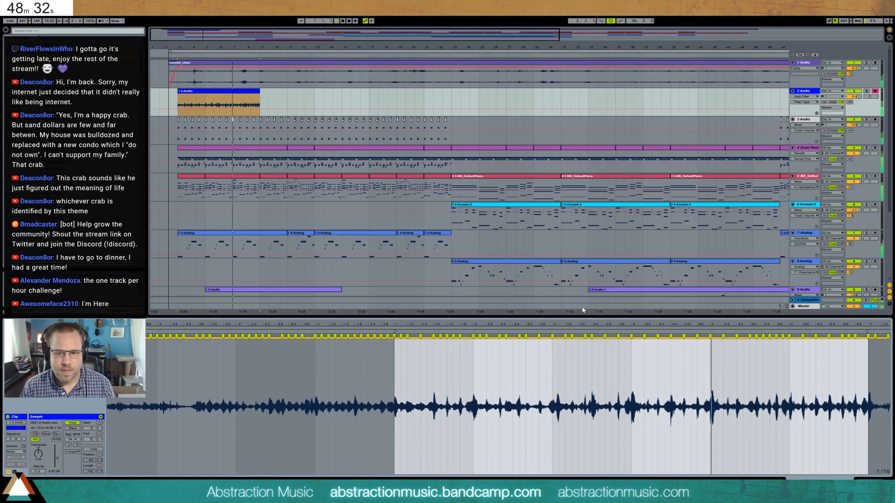
- Reposition the stray warp markers between bars 2 and 4 of the 2 Audio sample to tighten its timing
{"action": "left_click", "coordinate": [576, 348]}
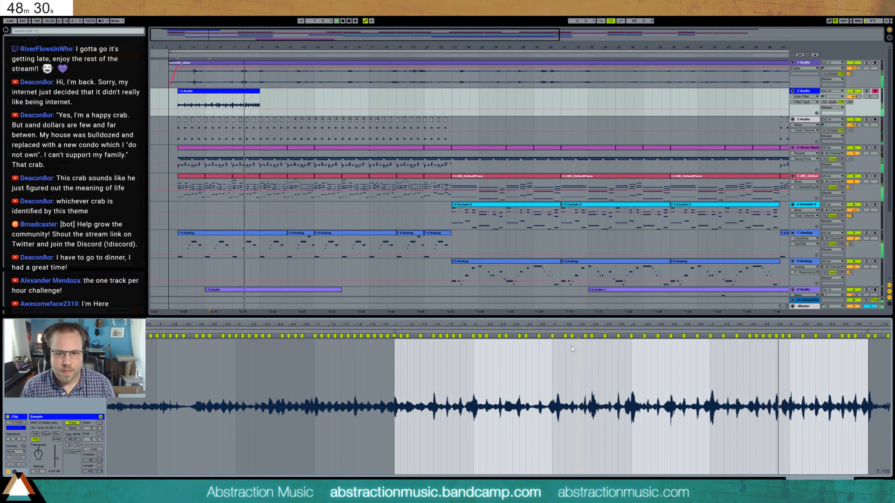
{"action": "double_click", "coordinate": [566, 336]}
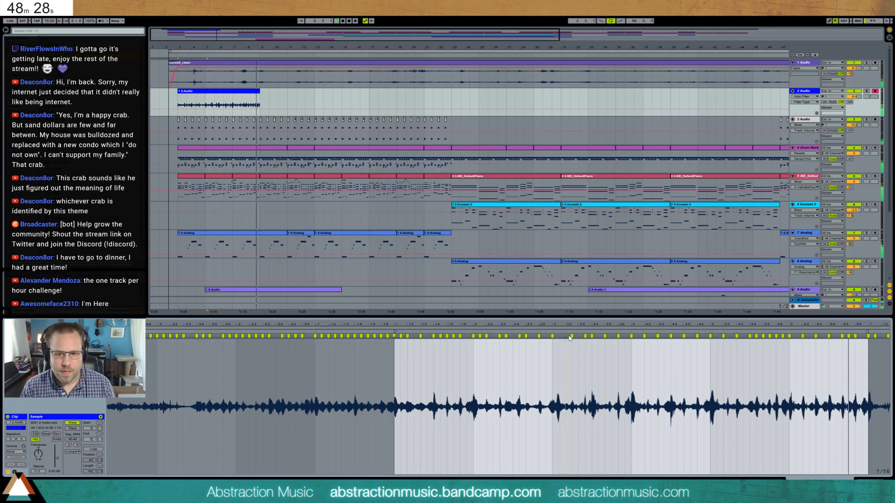
{"action": "left_click_drag", "start_coordinate": [572, 336], "coordinate": [578, 336]}
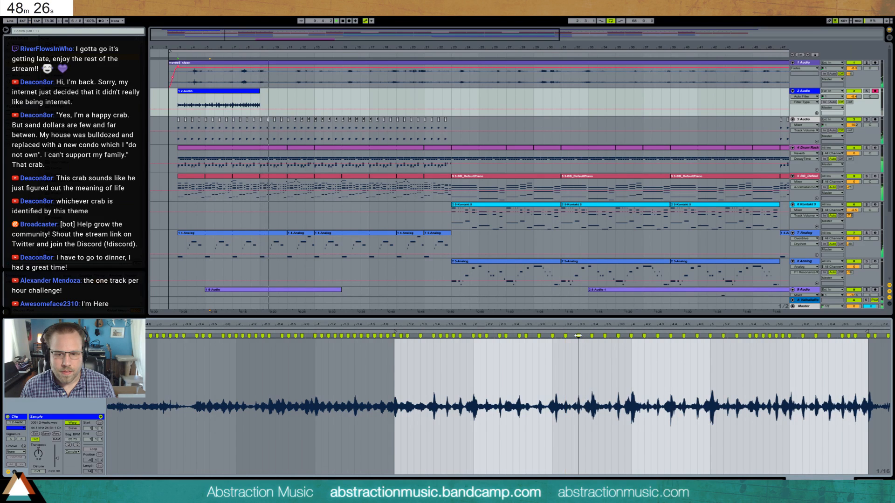
{"action": "key", "text": "space"}
{"action": "key", "text": "space"}
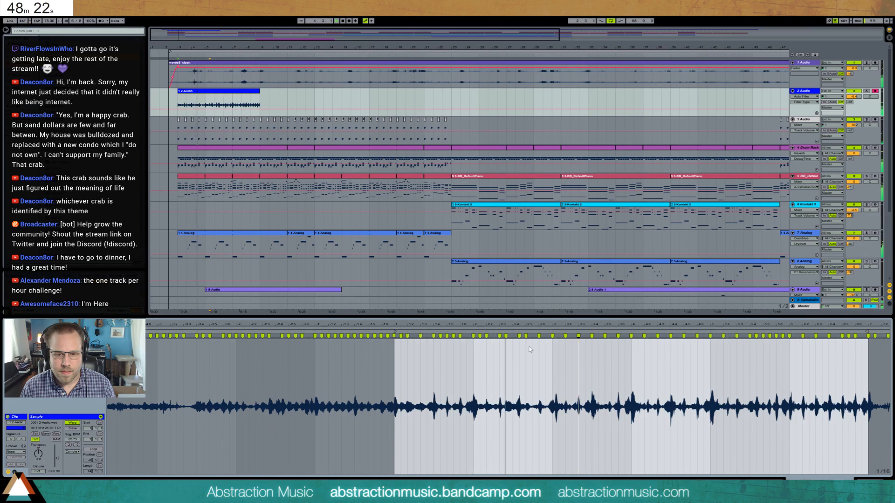
{"action": "left_click_drag", "start_coordinate": [518, 337], "coordinate": [513, 338]}
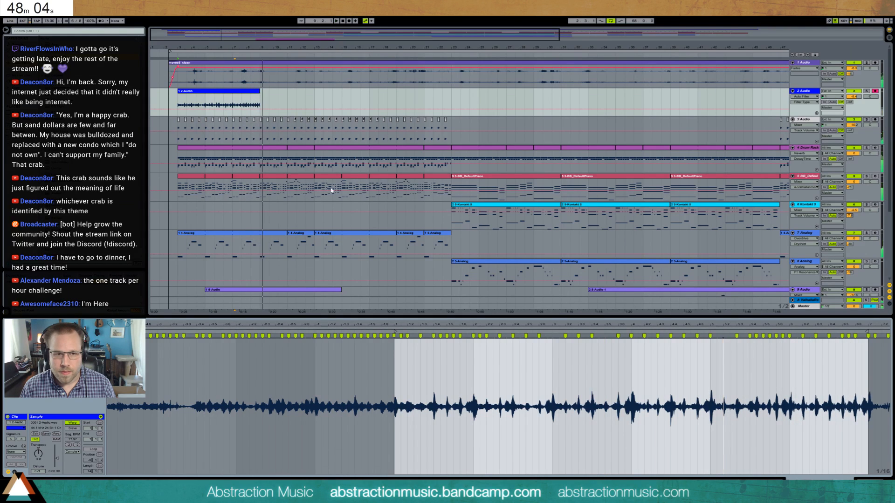
- Enable looping on the 2 Audio clip and set its loop region from bar 1 to bar 7 of the sample
{"action": "left_click", "coordinate": [90, 450]}
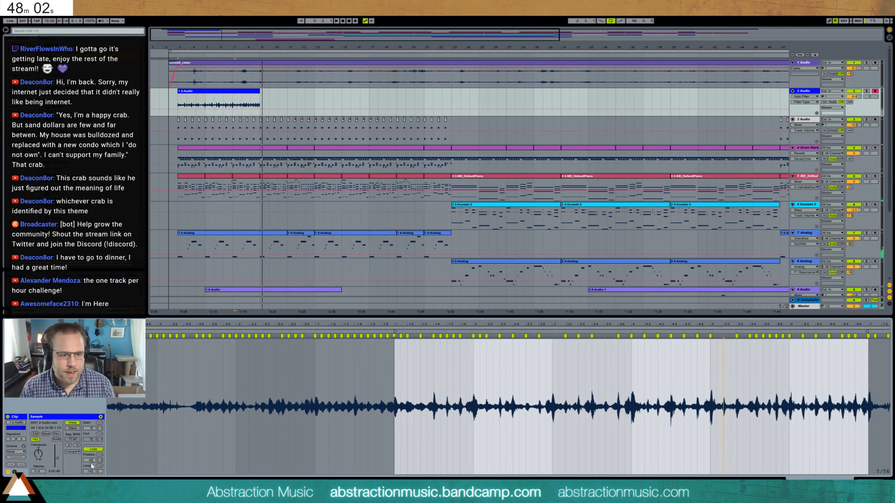
{"action": "mouse_move", "coordinate": [879, 326]}
{"action": "left_mouse_down"}
{"action": "mouse_move", "coordinate": [879, 310]}
{"action": "mouse_move", "coordinate": [883, 329]}
{"action": "mouse_move", "coordinate": [873, 329]}
{"action": "left_mouse_up"}
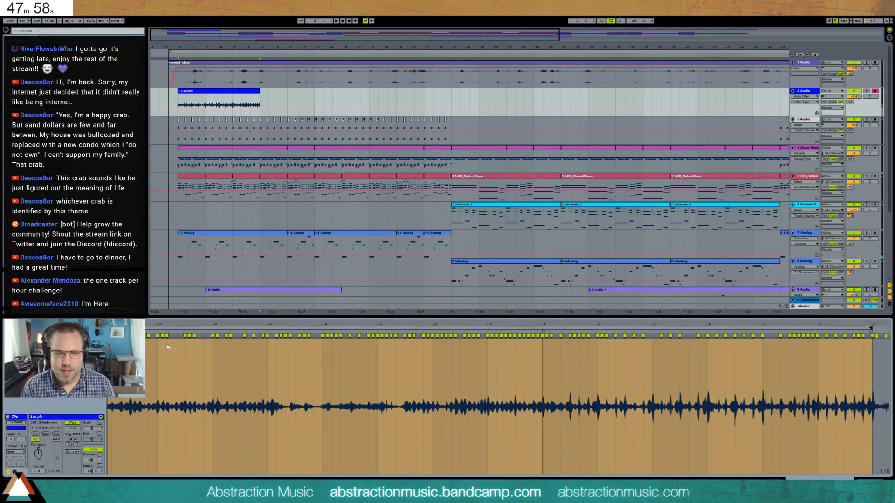
{"action": "left_click_drag", "start_coordinate": [148, 329], "coordinate": [541, 329]}
{"action": "key", "text": "shift+Tab"}
{"action": "key", "text": "space"}
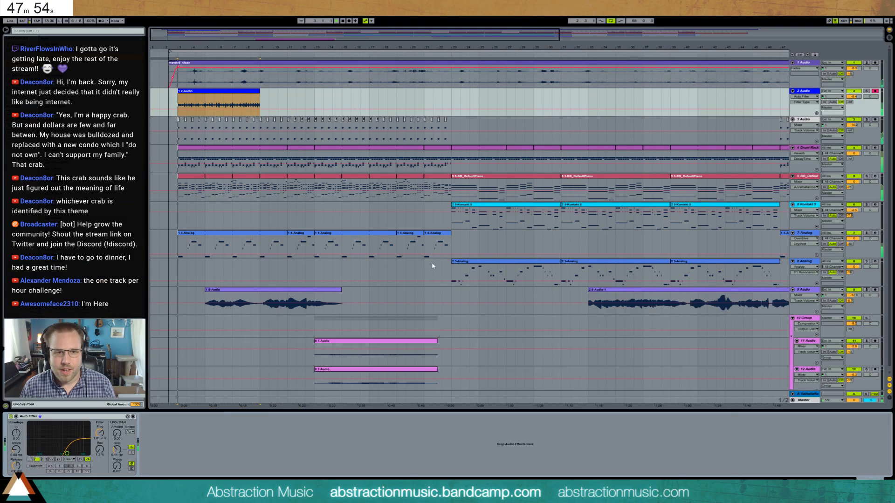
- Extend the looped 2 Audio clip to bar 23 and copy it to bars 47 to 63
{"action": "left_click", "coordinate": [268, 105]}
{"action": "left_click_drag", "start_coordinate": [259, 92], "coordinate": [451, 93]}
{"action": "key", "text": "minus"}
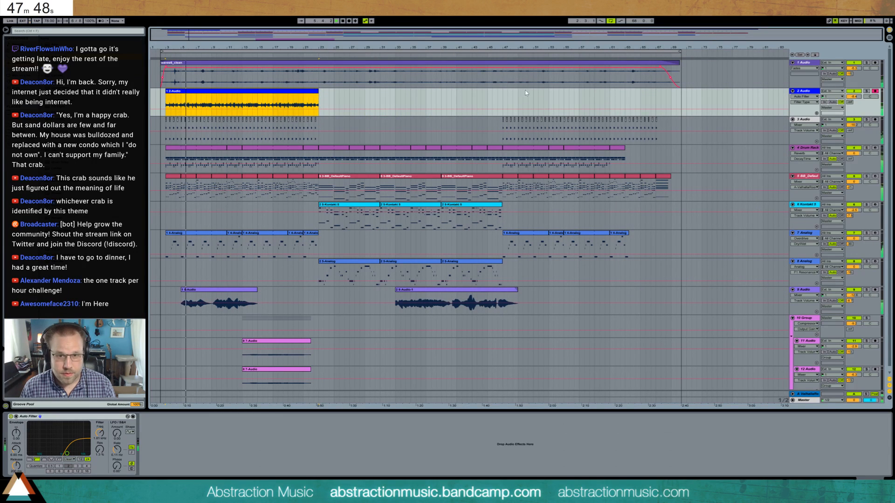
{"action": "mouse_move", "coordinate": [316, 92]}
{"action": "left_mouse_down"}
{"action": "mouse_move", "coordinate": [656, 93]}
{"action": "mouse_move", "coordinate": [609, 95]}
{"action": "left_mouse_up"}
- Fade out about the last two bars of both 2 Audio clips and adjust the track's panning
{"action": "left_click", "coordinate": [617, 97]}
{"action": "key", "text": "ctrl+alt+f"}
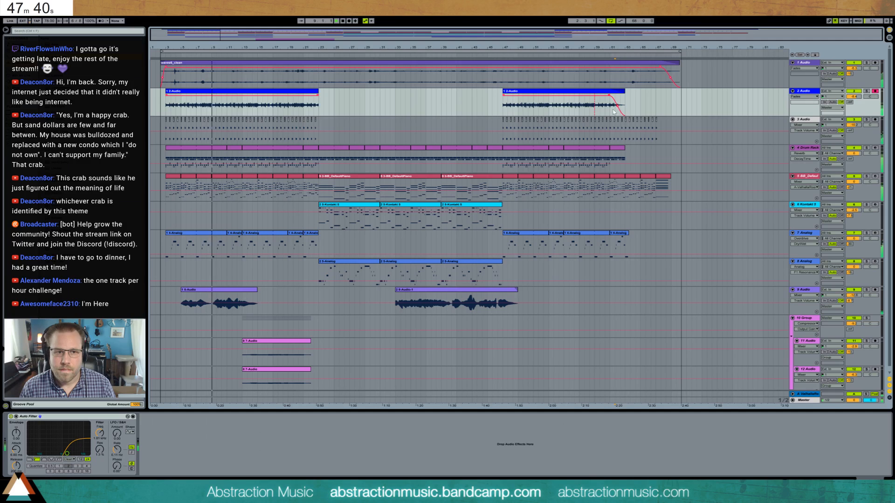
{"action": "key", "text": "ctrl+alt+f"}
{"action": "left_click_drag", "start_coordinate": [854, 97], "coordinate": [871, 104]}
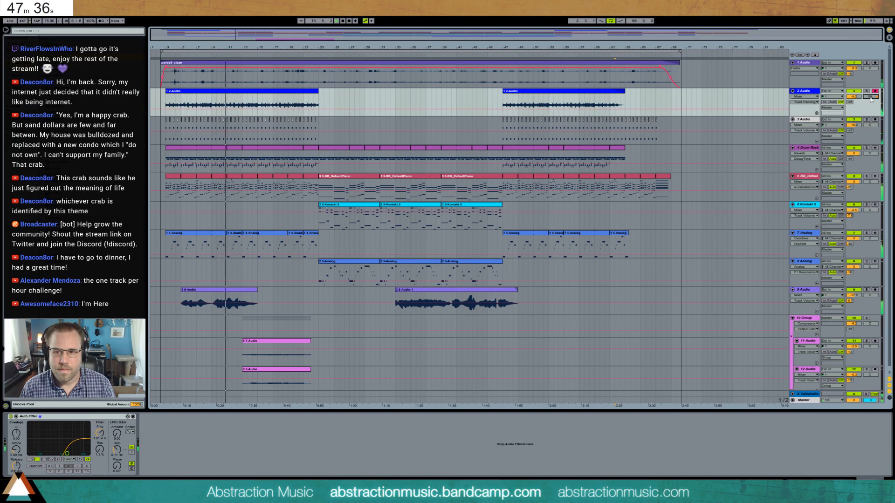
{"action": "left_click", "coordinate": [301, 95]}
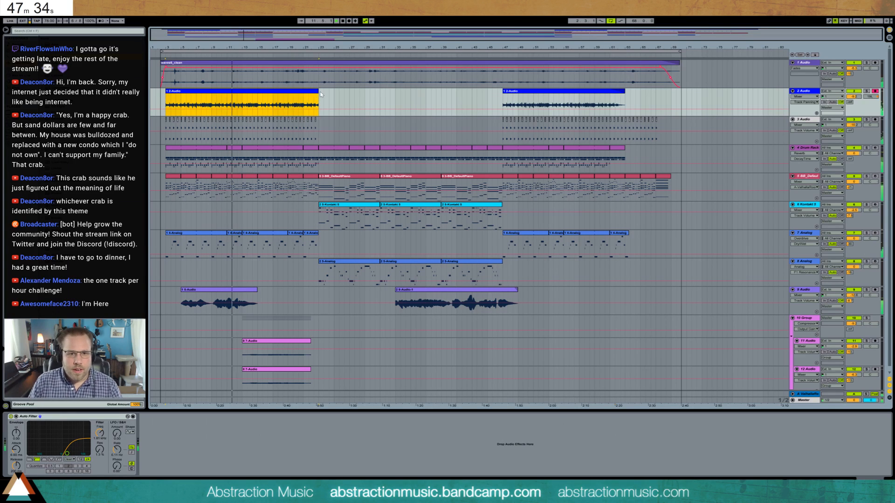
{"action": "key", "text": "ctrl+alt+f"}
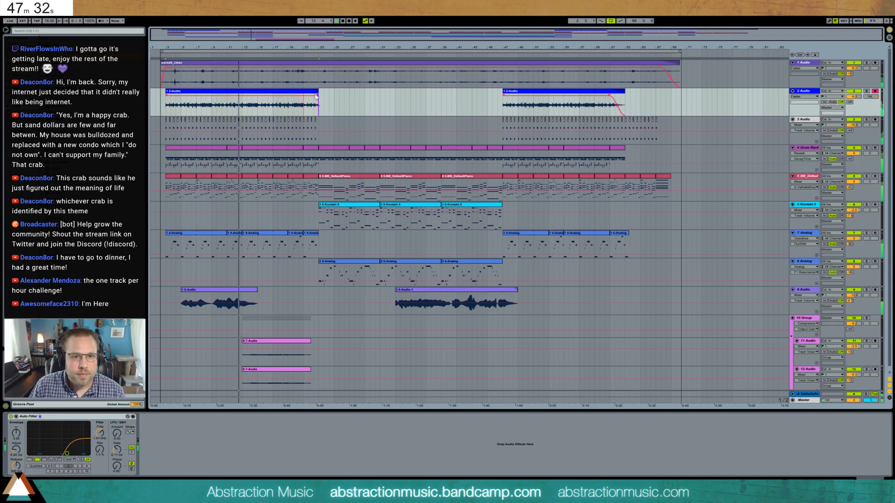
{"action": "left_click_drag", "start_coordinate": [317, 96], "coordinate": [304, 96]}
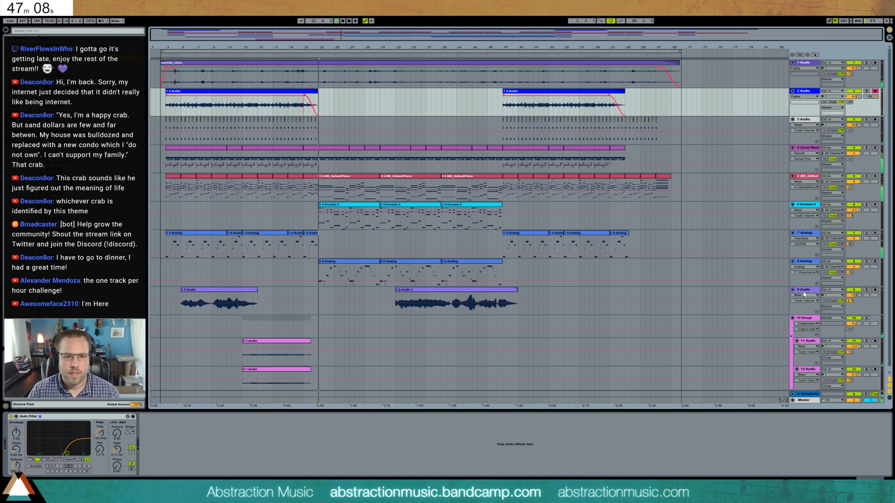
- Shorten the last 7 Analog clip before bar 23 so it ends about two thirds through bar 21
{"action": "left_click", "coordinate": [315, 238]}
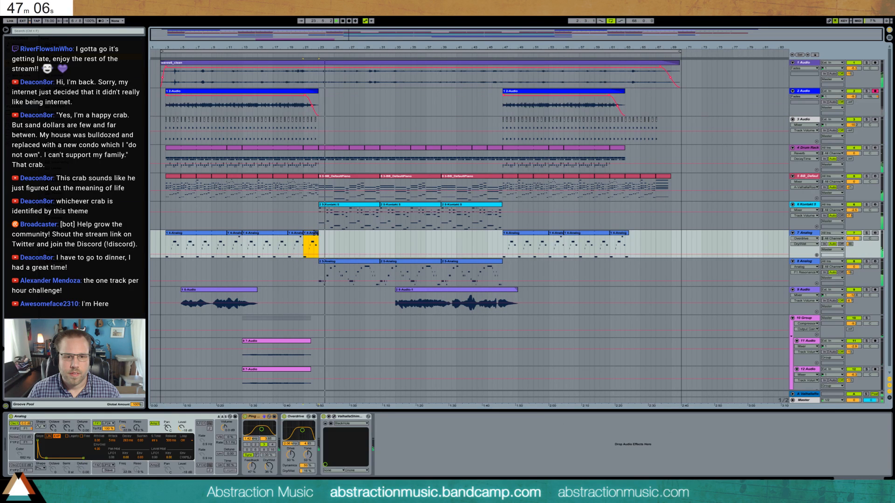
{"action": "left_click", "coordinate": [319, 239]}
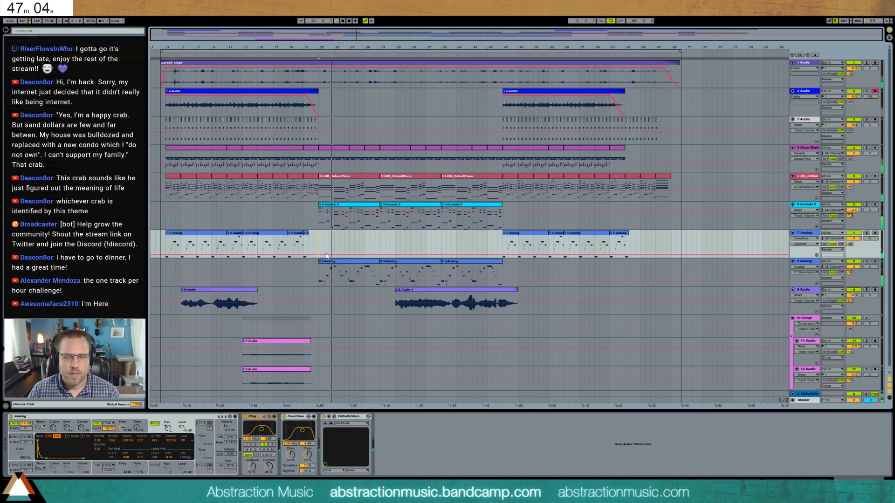
- Search the browser for a roll sample and place it on a new audio track in 10 Group, just before bar 23
{"action": "left_click", "coordinate": [47, 30]}
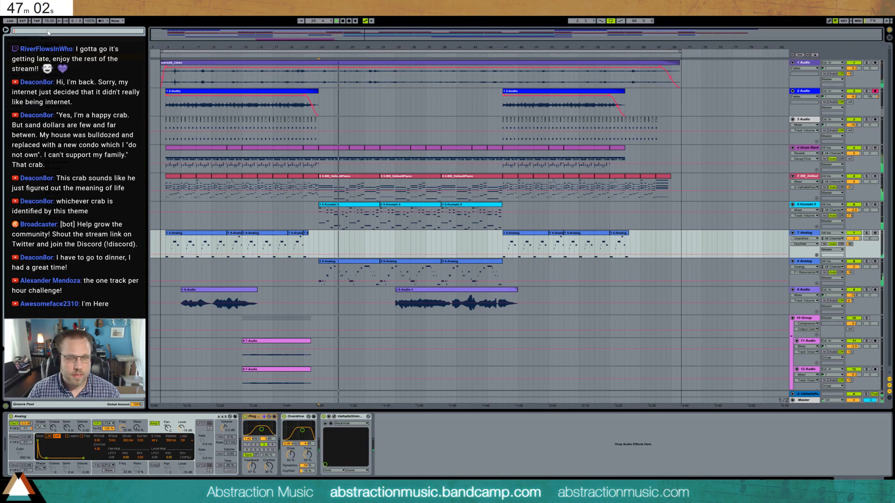
{"action": "type", "text": "rot"}
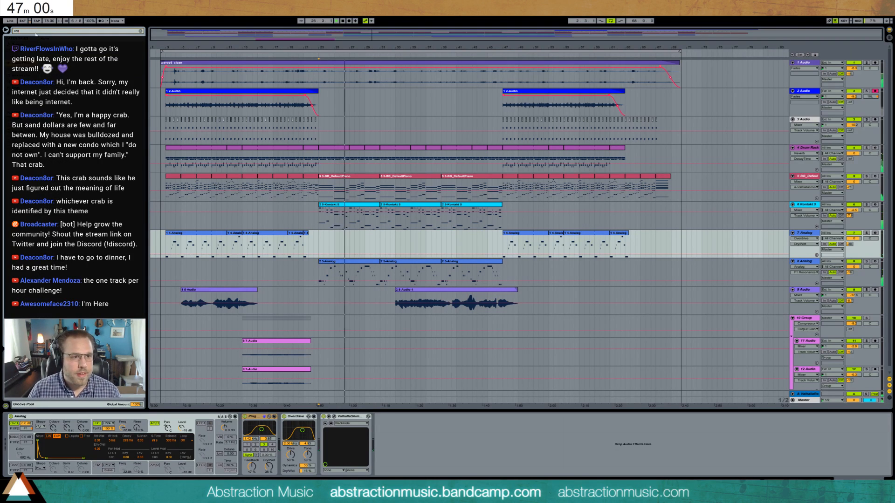
{"action": "type", "text": "ll"}
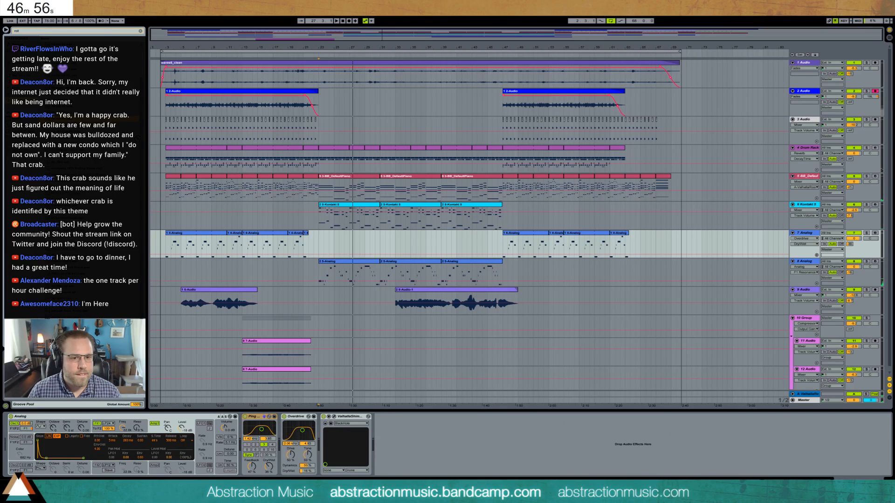
{"action": "scroll", "coordinate": [322, 363], "scroll_direction": "down", "scroll_amount": 1}
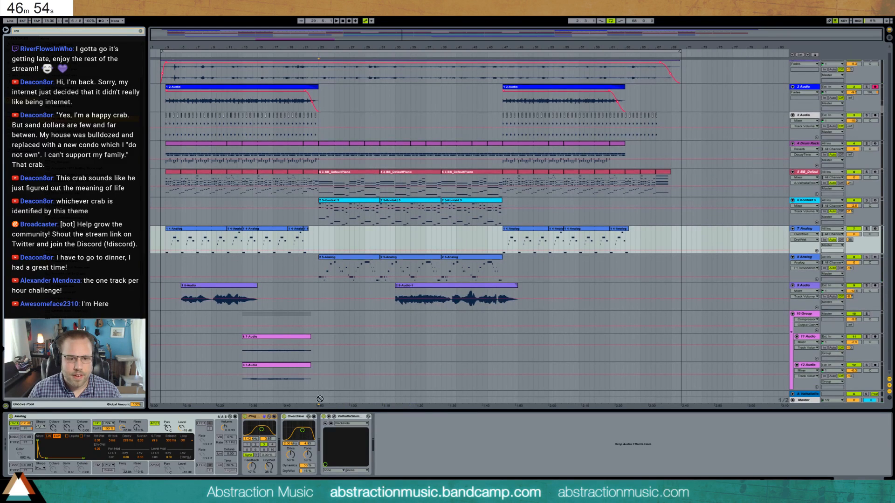
{"action": "left_click_drag", "start_coordinate": [320, 399], "coordinate": [325, 380]}
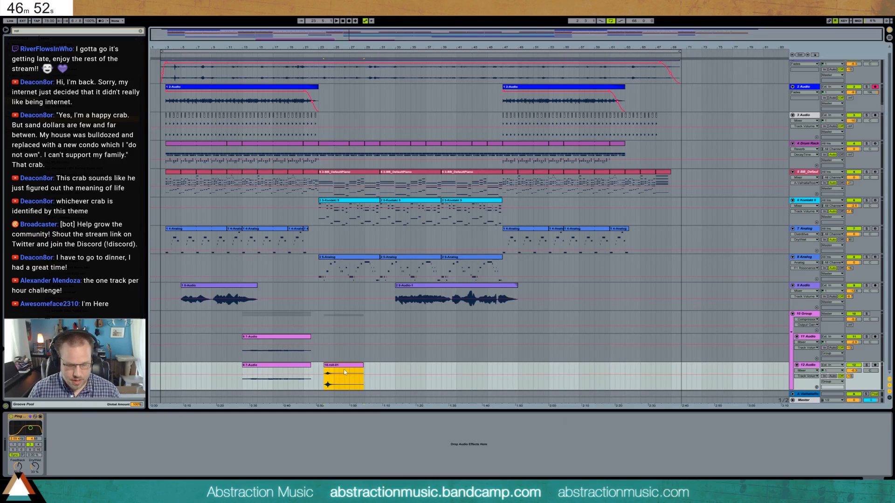
{"action": "key", "text": "ctrl+t"}
{"action": "left_click_drag", "start_coordinate": [339, 339], "coordinate": [330, 365]}
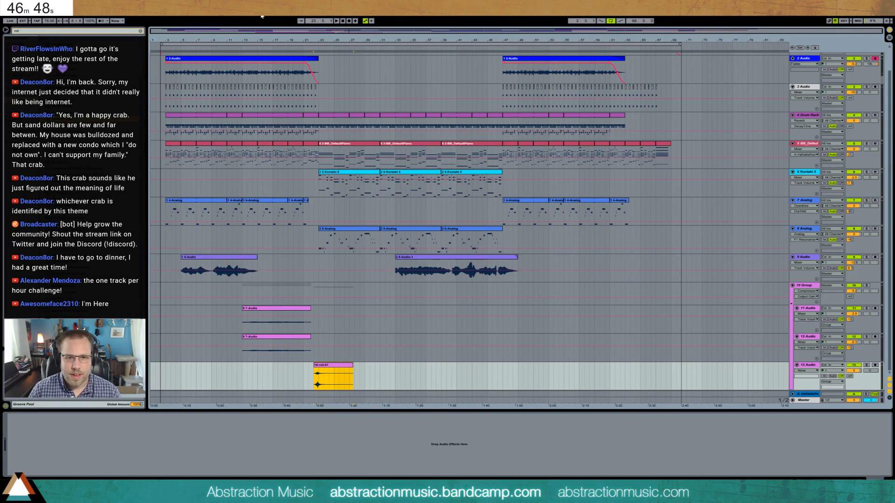
- Align the roll's peak with bar 23, trim the clip to about bar 24.5 with a fade-out from the peak, and audition it
{"action": "left_click_drag", "start_coordinate": [354, 33], "coordinate": [339, 34]}
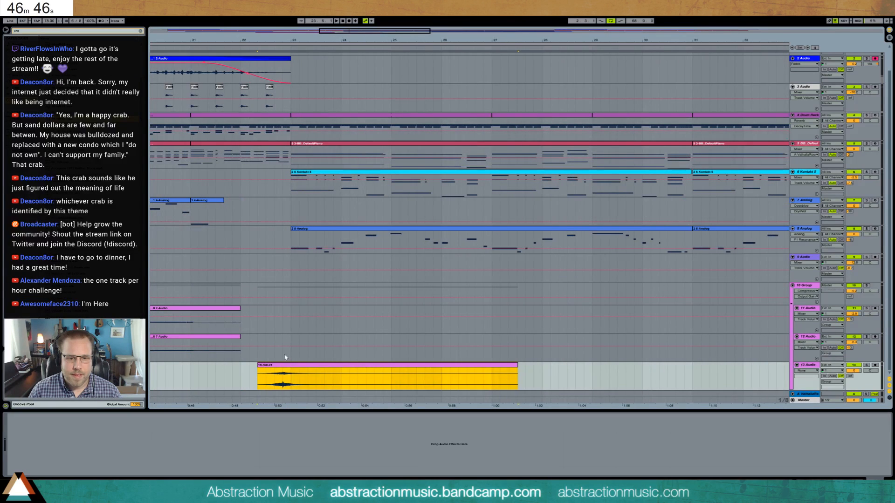
{"action": "left_click_drag", "start_coordinate": [292, 366], "coordinate": [301, 366]}
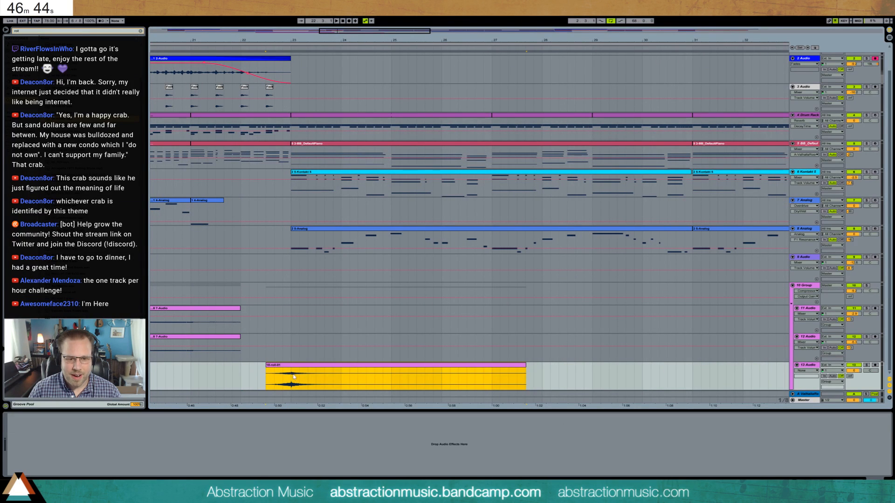
{"action": "left_click_drag", "start_coordinate": [526, 366], "coordinate": [290, 374]}
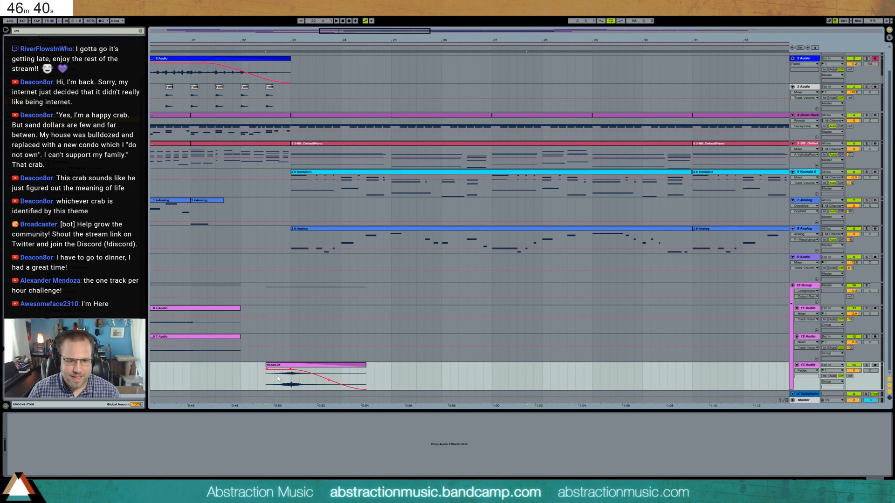
{"action": "left_click", "coordinate": [275, 381]}
{"action": "key", "text": "space"}
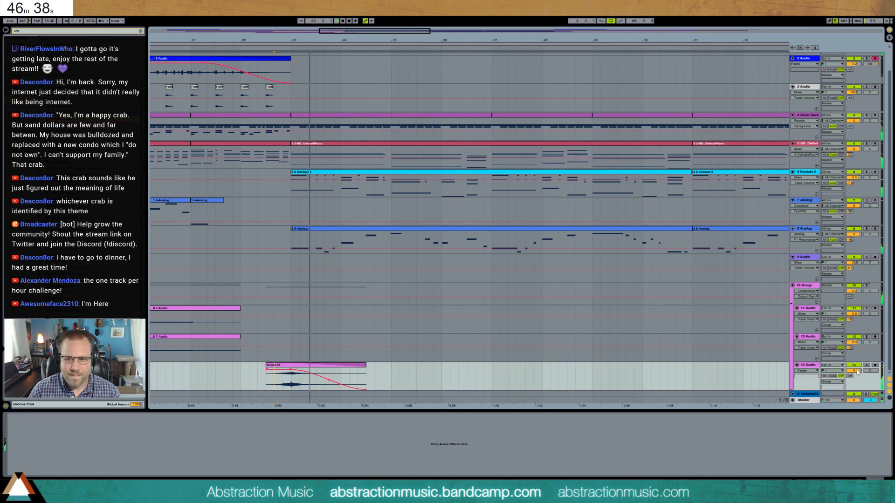
- Lower the roll track's volume and extend the roll clip's end to about bar 26, auditioning the transition
{"action": "left_click_drag", "start_coordinate": [853, 371], "coordinate": [854, 379]}
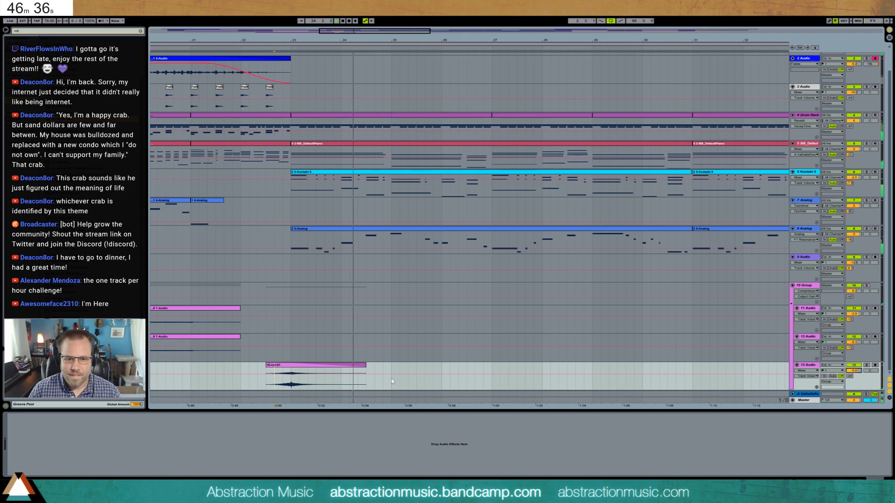
{"action": "left_click_drag", "start_coordinate": [367, 370], "coordinate": [448, 371]}
{"action": "key", "text": "space"}
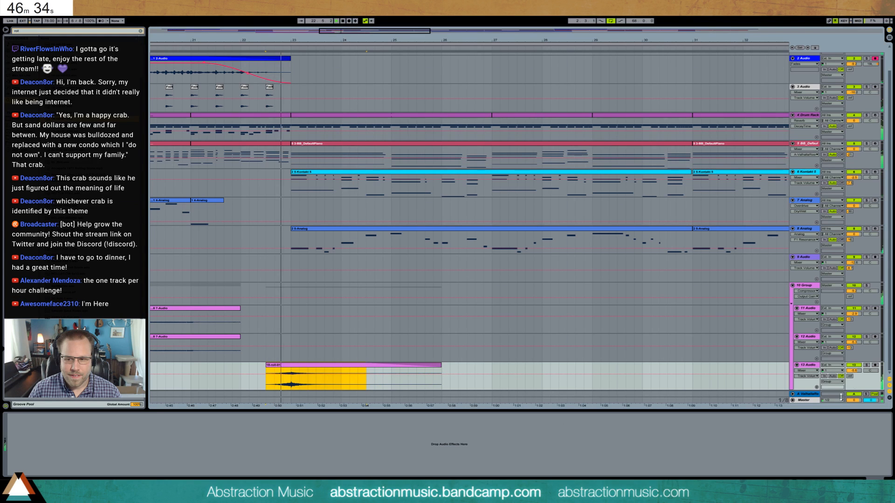
{"action": "left_click_drag", "start_coordinate": [853, 371], "coordinate": [854, 378]}
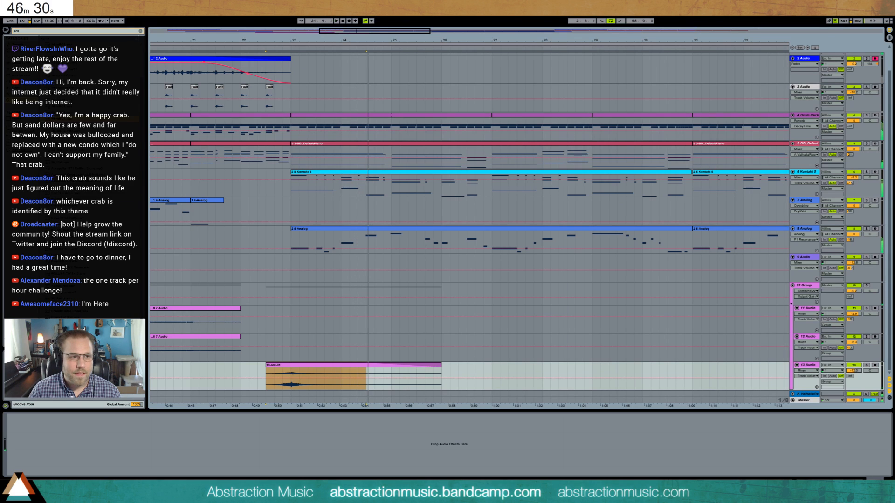
- Add an Auto Filter to the roll track and shape it as a high-pass that cuts the low end, checking it in playback
{"action": "left_click", "coordinate": [27, 32]}
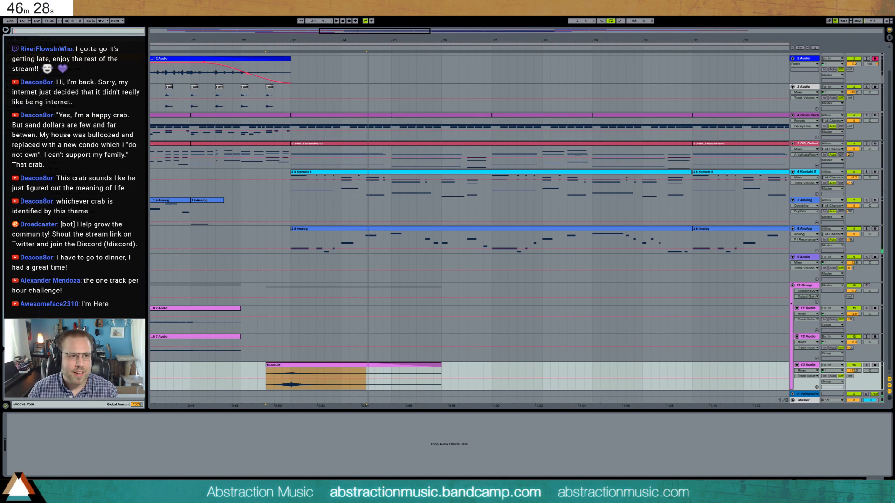
{"action": "key", "text": "Return"}
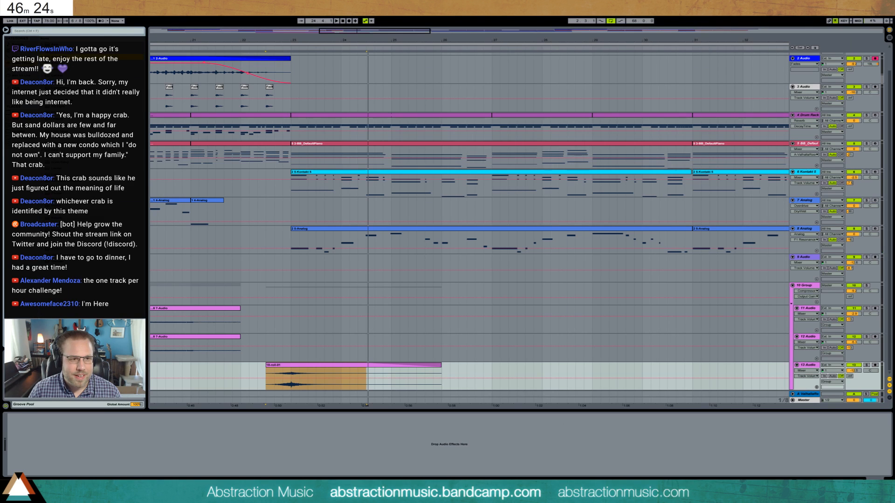
{"action": "mouse_move", "coordinate": [119, 419]}
{"action": "left_mouse_down"}
{"action": "mouse_move", "coordinate": [39, 451]}
{"action": "mouse_move", "coordinate": [64, 454]}
{"action": "left_mouse_up"}
{"action": "left_click", "coordinate": [37, 460]}
{"action": "key", "text": "space"}
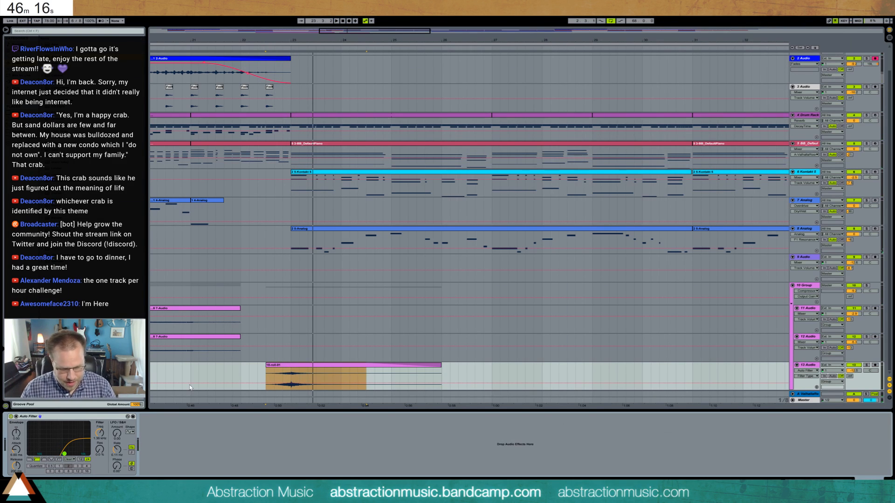
- Add a new record-armed audio track and move the roll track and the new track out of the group, directly below 9 Audio
{"action": "key", "text": "ctrl+t"}
{"action": "left_click", "coordinate": [875, 366]}
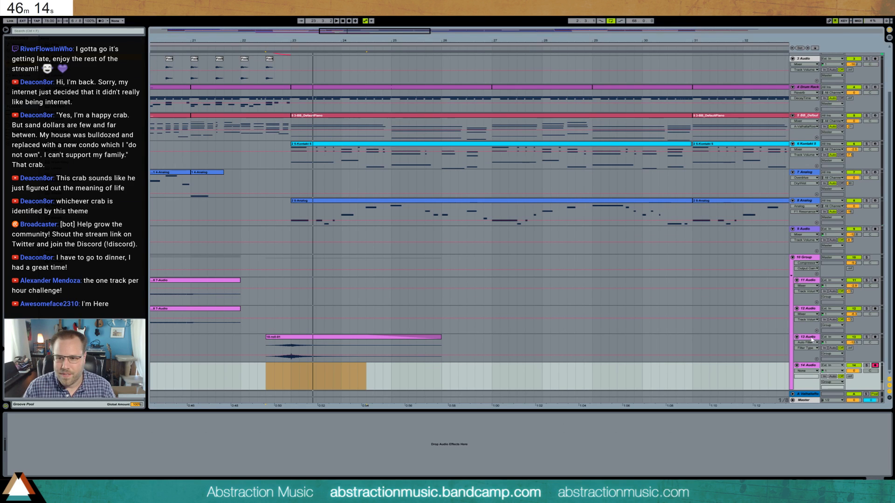
{"action": "left_click", "coordinate": [809, 347]}
{"action": "left_click", "coordinate": [807, 370]}
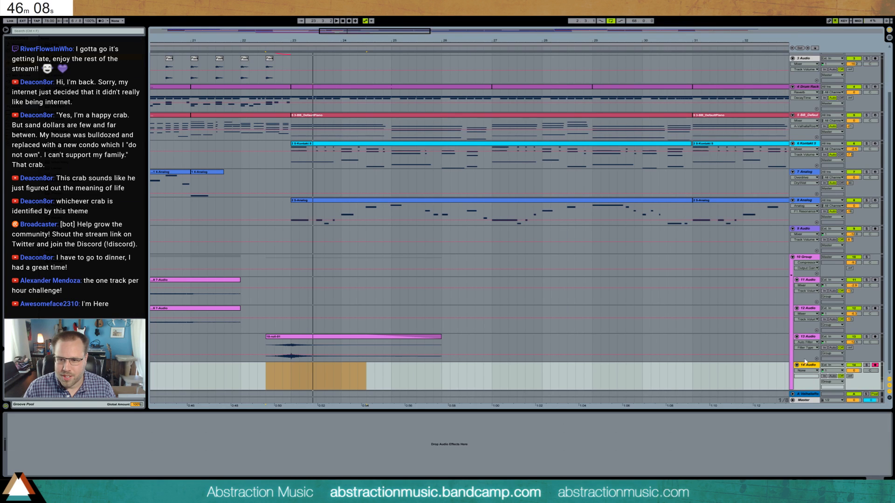
{"action": "left_click_drag", "start_coordinate": [810, 339], "coordinate": [811, 280]}
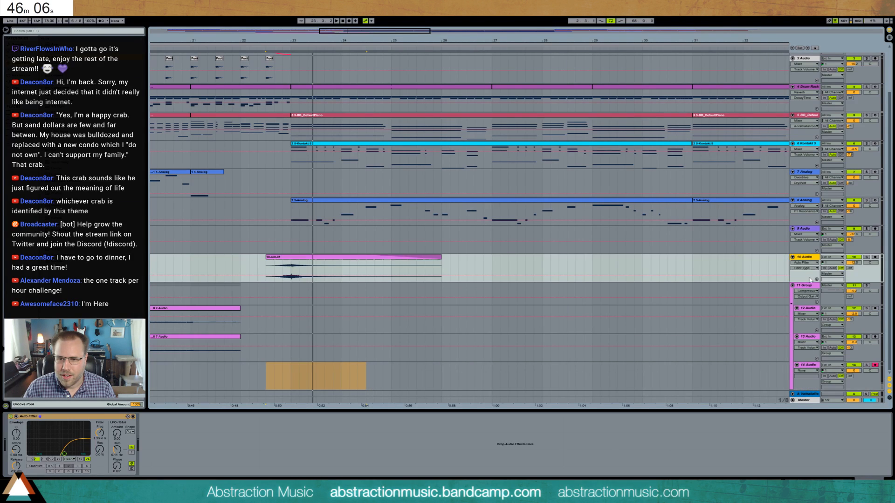
{"action": "left_click_drag", "start_coordinate": [809, 368], "coordinate": [802, 285]}
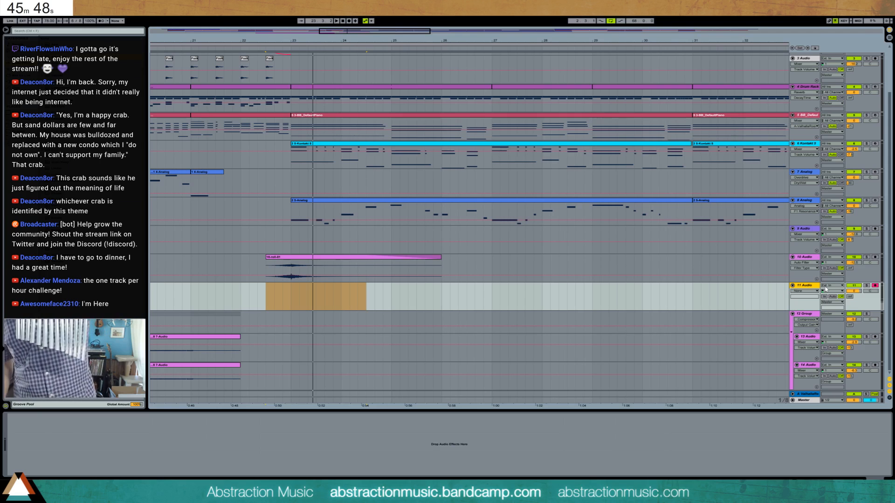
- Start recording live audio onto 11 Audio from the lead-in to bar 23
{"action": "key", "text": "space"}
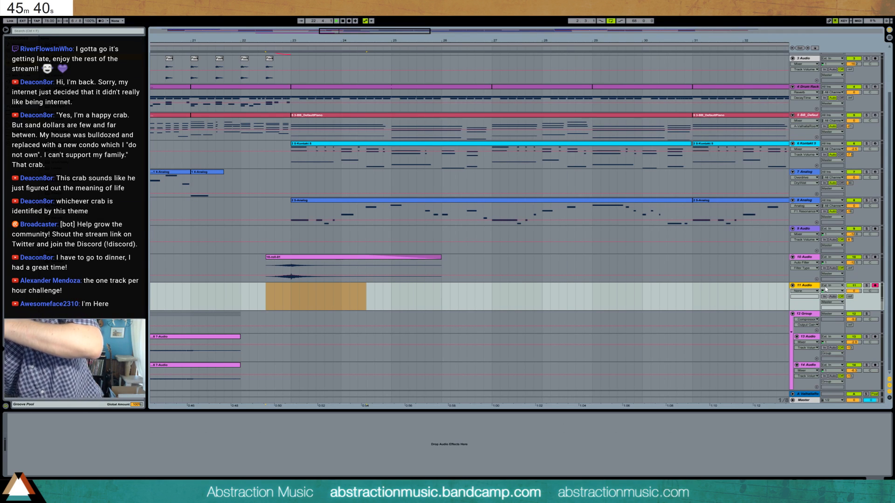
{"action": "key", "text": "F9"}
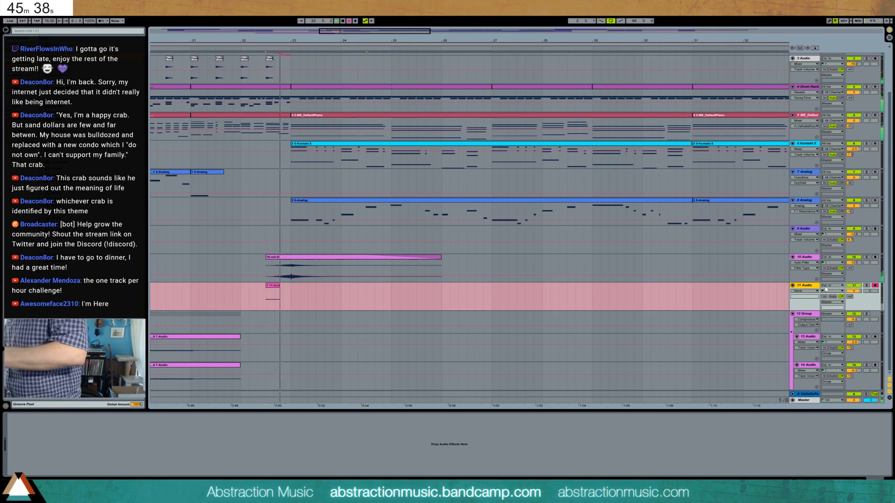
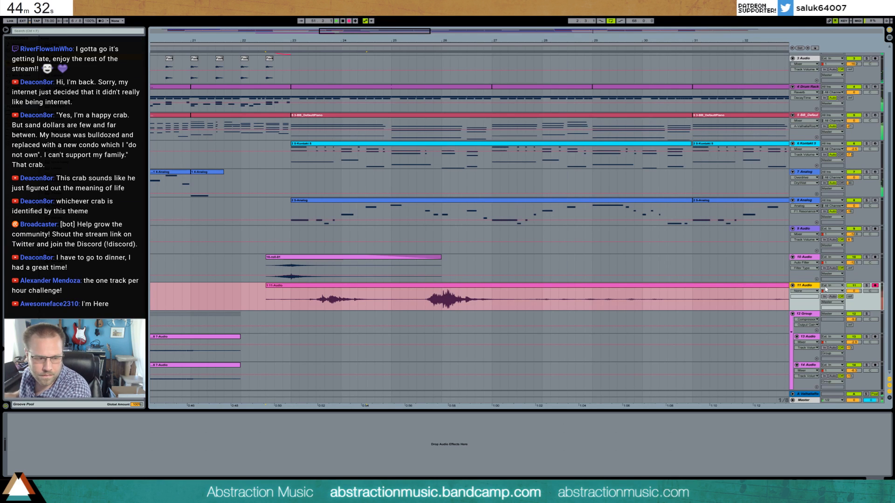
- Stop recording, isolate the recording's louder sound around bars 25 to 27, and move it to the lead-in before bar 23
{"action": "key", "text": "space"}
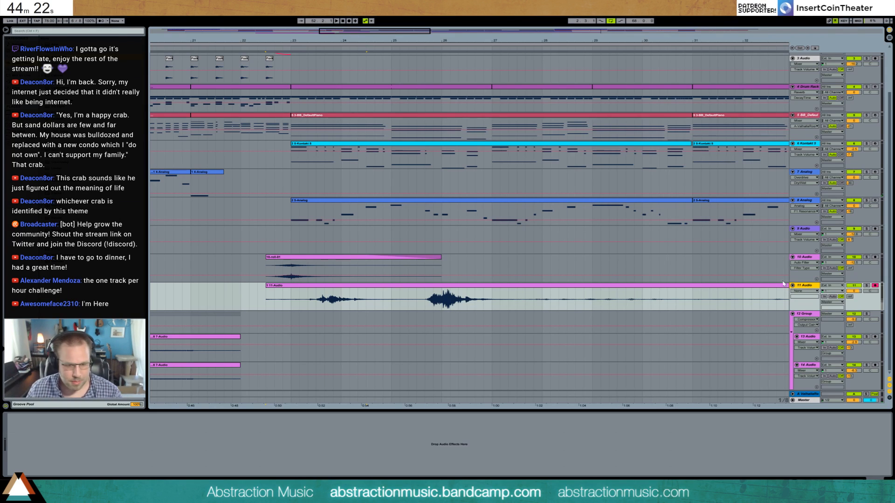
{"action": "left_click_drag", "start_coordinate": [266, 298], "coordinate": [425, 298]}
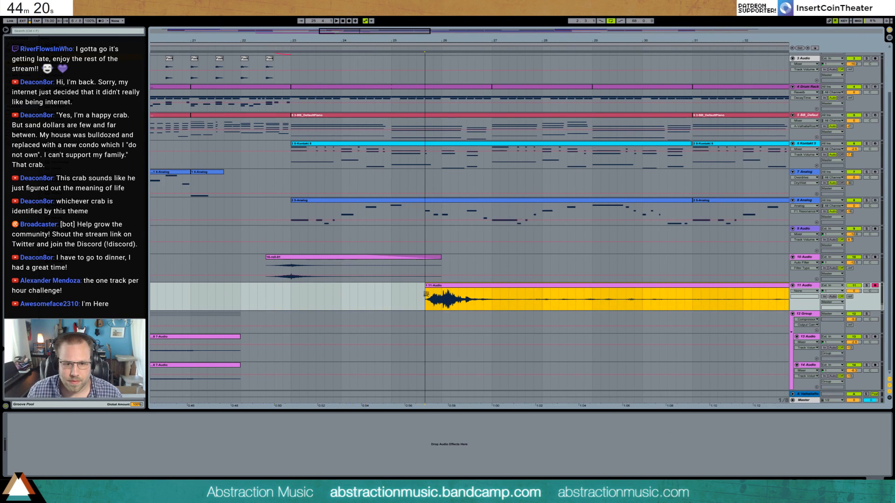
{"action": "left_click_drag", "start_coordinate": [525, 300], "coordinate": [752, 286]}
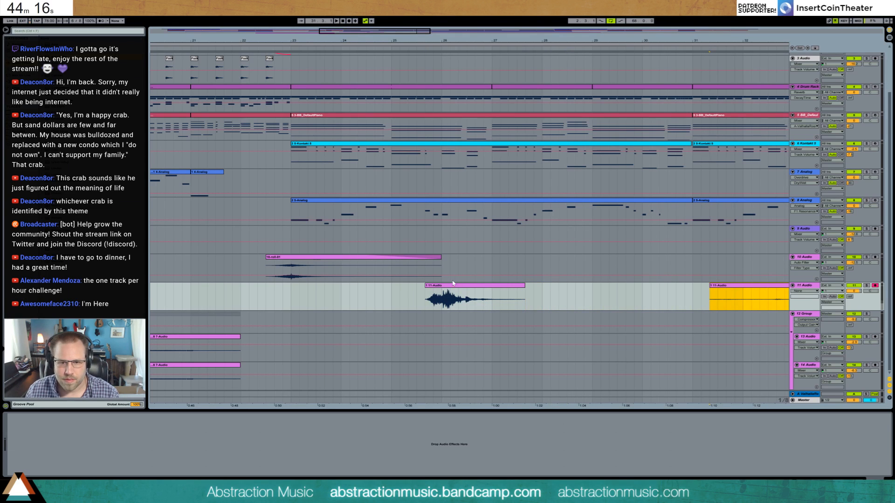
{"action": "left_click_drag", "start_coordinate": [469, 287], "coordinate": [311, 304]}
- Lower the gain of the moved 11 Audio clip and pan its track to one side, auditioning it in context
{"action": "double_click", "coordinate": [303, 293]}
{"action": "left_click_drag", "start_coordinate": [56, 459], "coordinate": [57, 463]}
{"action": "left_click_drag", "start_coordinate": [870, 277], "coordinate": [869, 258]}
{"action": "key", "text": "space"}
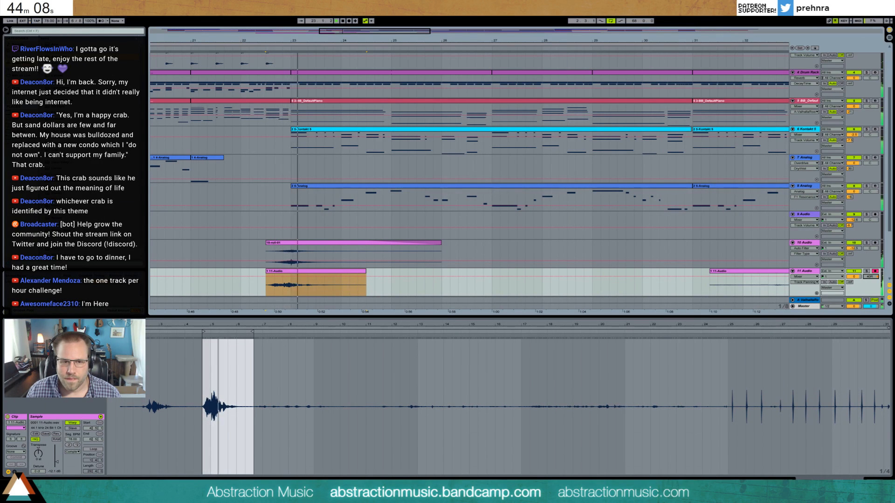
{"action": "left_click", "coordinate": [874, 483]}
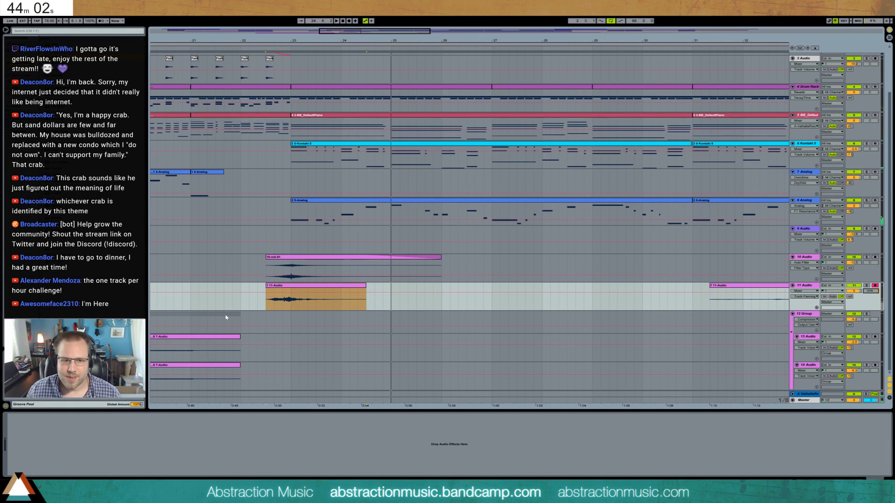
- Automate 11 Audio's panning to sweep to the opposite side across the clip, and raise its ValhallaRoom reverb send
{"action": "left_click", "coordinate": [300, 297]}
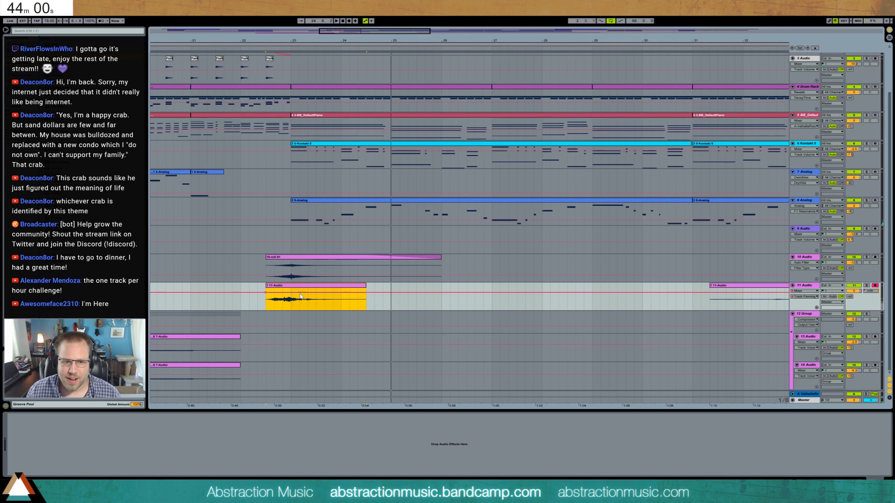
{"action": "left_click_drag", "start_coordinate": [305, 293], "coordinate": [310, 309]}
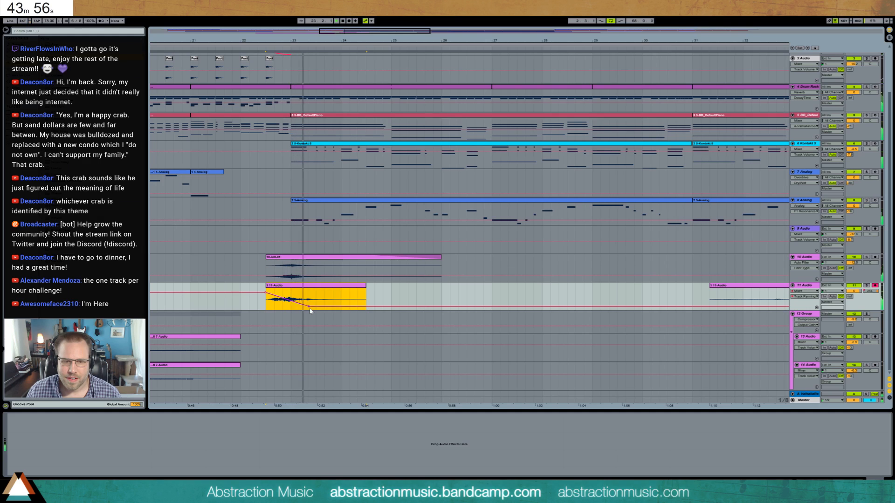
{"action": "left_click_drag", "start_coordinate": [363, 41], "coordinate": [318, 30]}
{"action": "left_click_drag", "start_coordinate": [851, 296], "coordinate": [853, 241]}
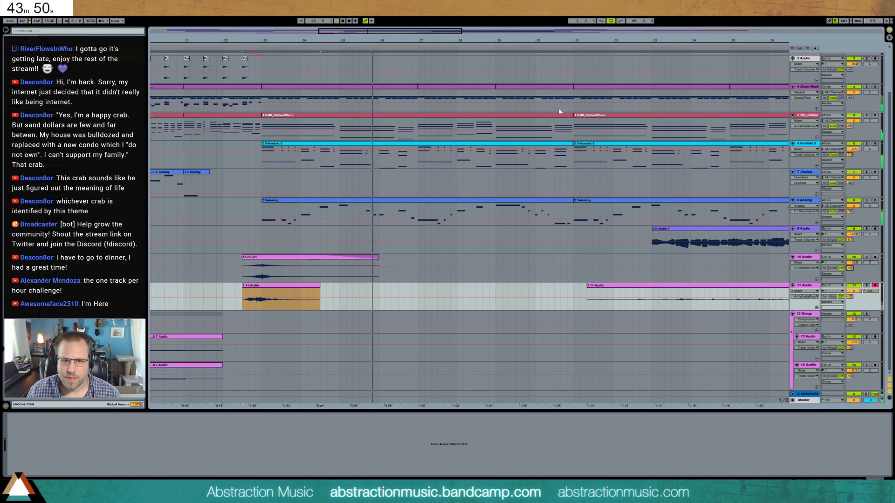
- Cut the leftover recording on 11 Audio down to a single percussive hit near bar 49 and stop playback
{"action": "left_click_drag", "start_coordinate": [385, 40], "coordinate": [196, 21]}
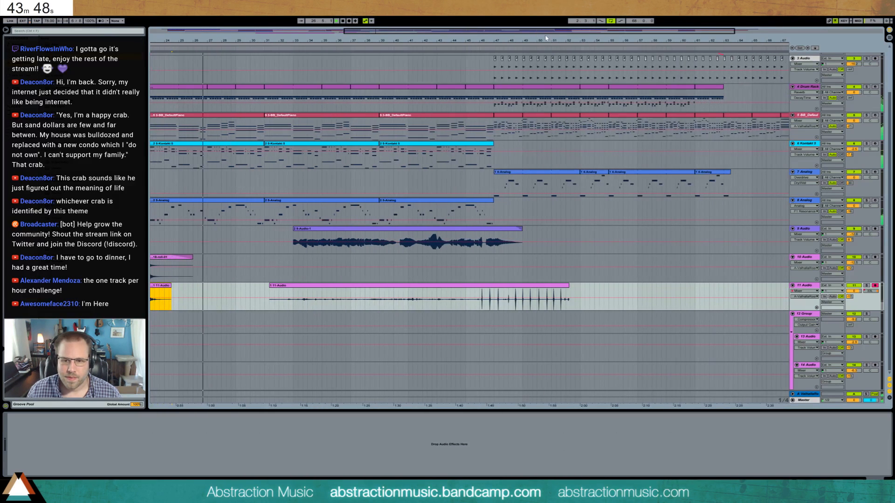
{"action": "left_click_drag", "start_coordinate": [269, 299], "coordinate": [530, 289]}
{"action": "key", "text": "space"}
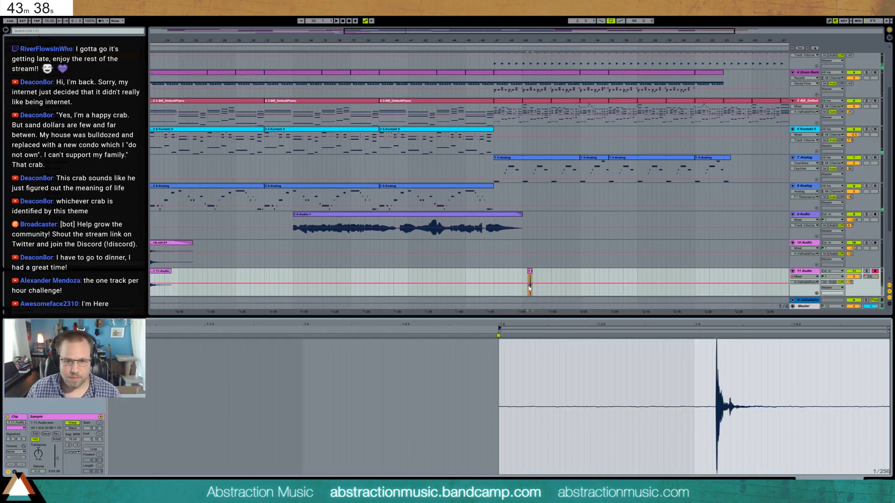
- Align the percussive clip's start with the hit's transient and shorten the clip around that hit
{"action": "double_click", "coordinate": [530, 286]}
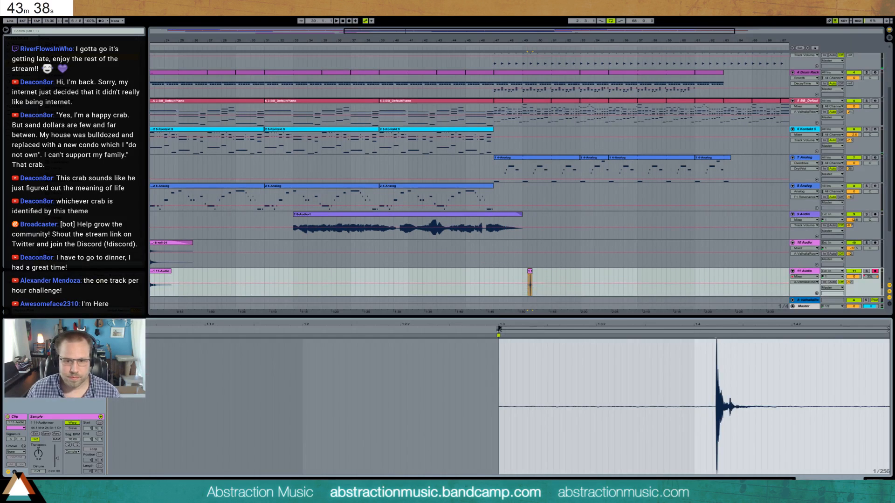
{"action": "mouse_move", "coordinate": [582, 339]}
{"action": "left_mouse_down"}
{"action": "mouse_move", "coordinate": [710, 341]}
{"action": "mouse_move", "coordinate": [687, 327]}
{"action": "left_mouse_up"}
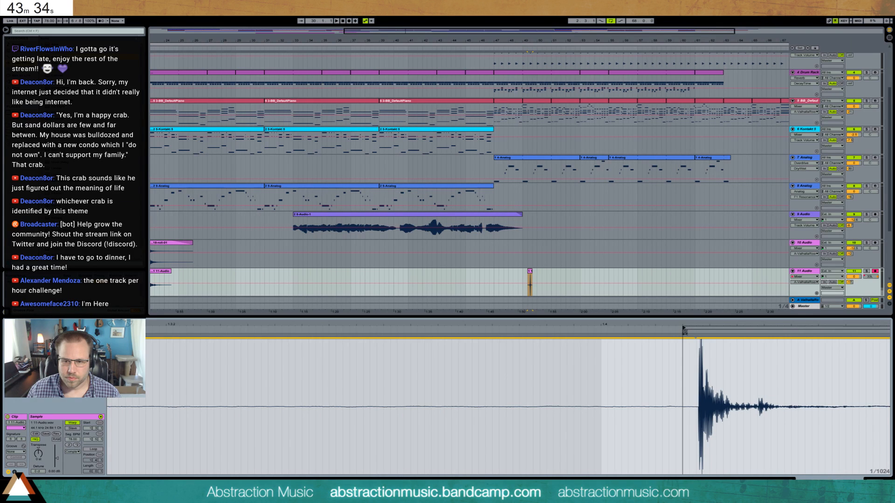
{"action": "key", "text": "space"}
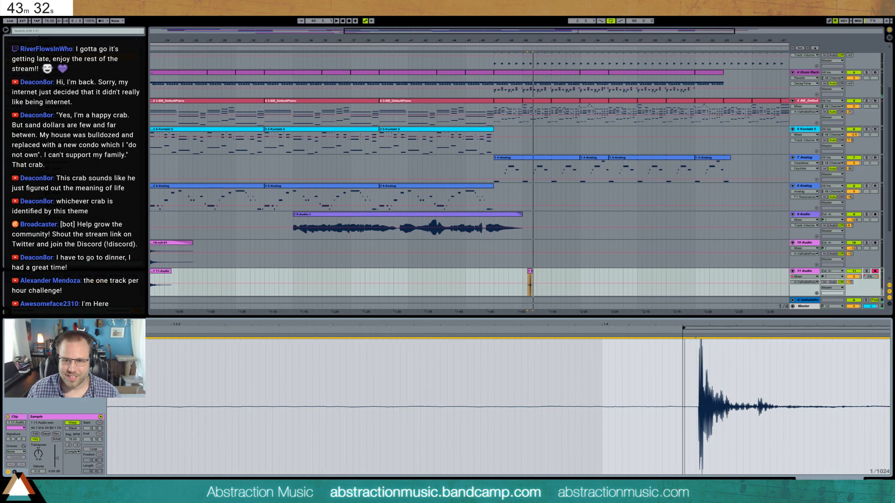
{"action": "double_click", "coordinate": [685, 323]}
{"action": "mouse_move", "coordinate": [498, 334]}
{"action": "left_mouse_down"}
{"action": "mouse_move", "coordinate": [723, 345]}
{"action": "mouse_move", "coordinate": [716, 345]}
{"action": "mouse_move", "coordinate": [720, 325]}
{"action": "mouse_move", "coordinate": [635, 324]}
{"action": "left_mouse_up"}
{"action": "left_click_drag", "start_coordinate": [517, 331], "coordinate": [721, 324]}
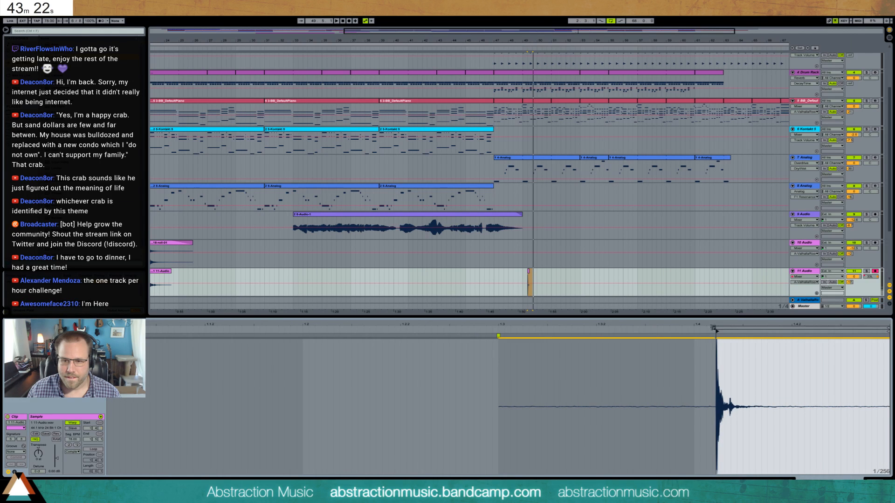
{"action": "key", "text": "shift+Tab"}
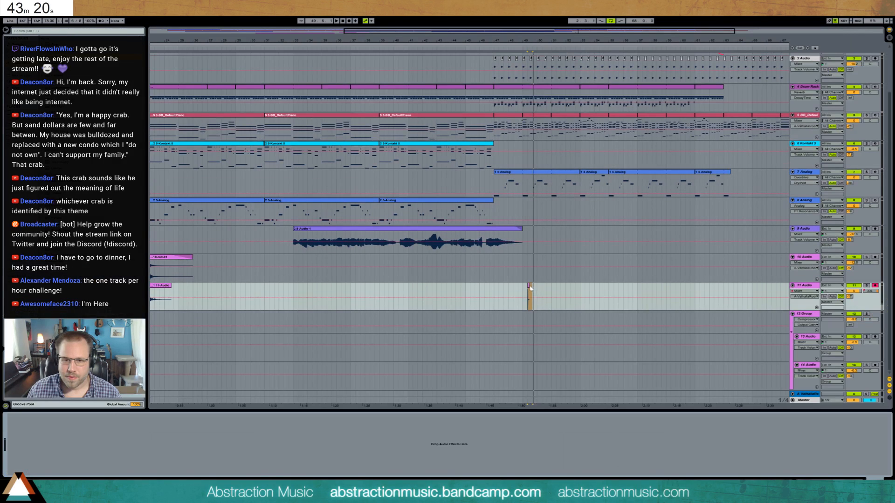
{"action": "left_click", "coordinate": [530, 288]}
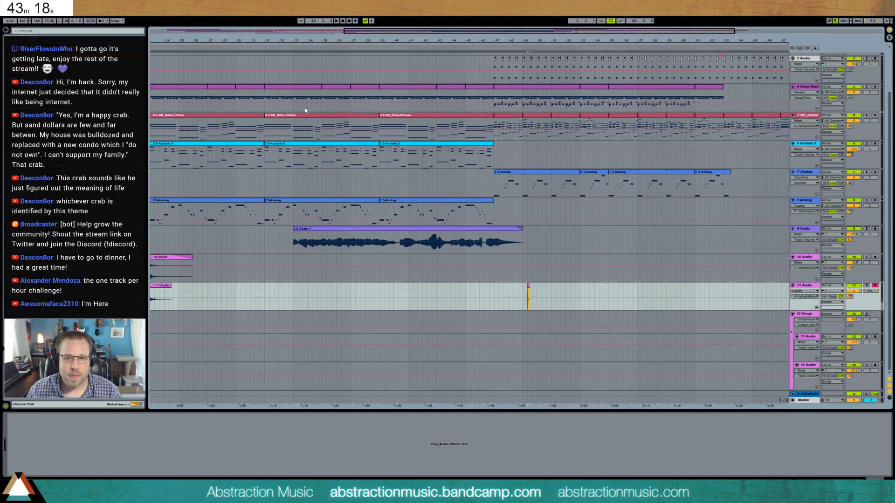
- Add a new audio track directly below 3 Audio and place the percussive hit on it halfway through bar 23
{"action": "left_click_drag", "start_coordinate": [476, 41], "coordinate": [634, 41]}
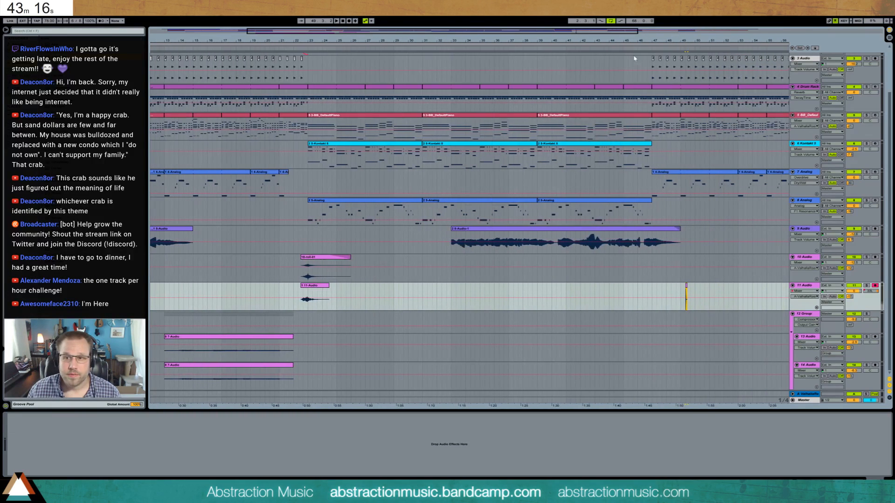
{"action": "left_click", "coordinate": [785, 60]}
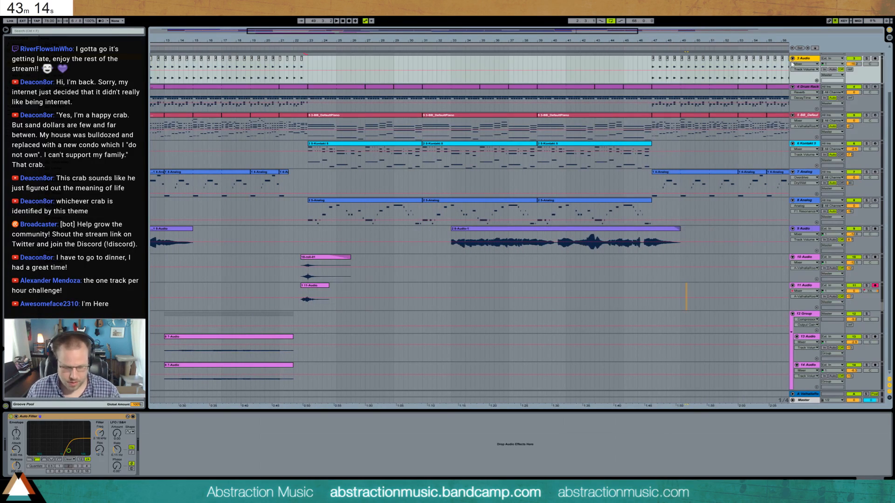
{"action": "key", "text": "ctrl+t"}
{"action": "left_click", "coordinate": [308, 88]}
{"action": "left_click_drag", "start_coordinate": [334, 41], "coordinate": [334, 88]}
{"action": "key", "text": "space"}
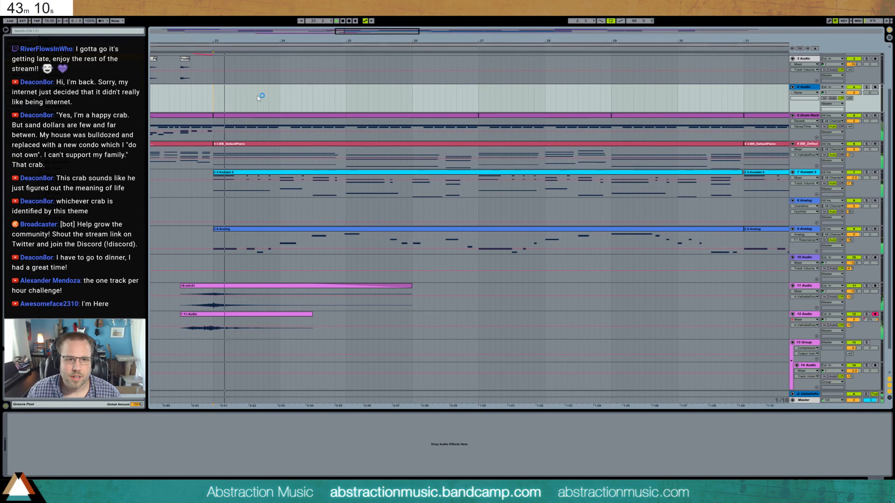
{"action": "left_click", "coordinate": [248, 96]}
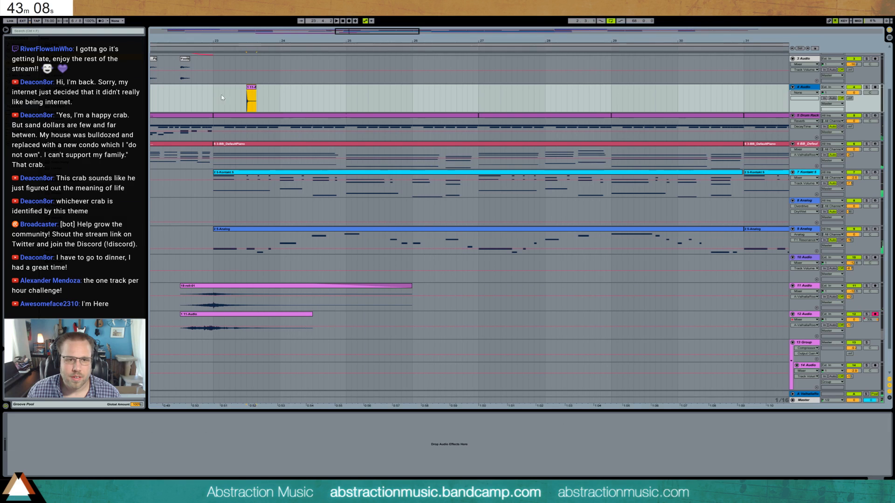
- Raise the new hit track's ValhallaRoom send and adjust its volume while playing from bar 23
{"action": "left_click", "coordinate": [215, 97]}
{"action": "left_click_drag", "start_coordinate": [850, 98], "coordinate": [850, 57]}
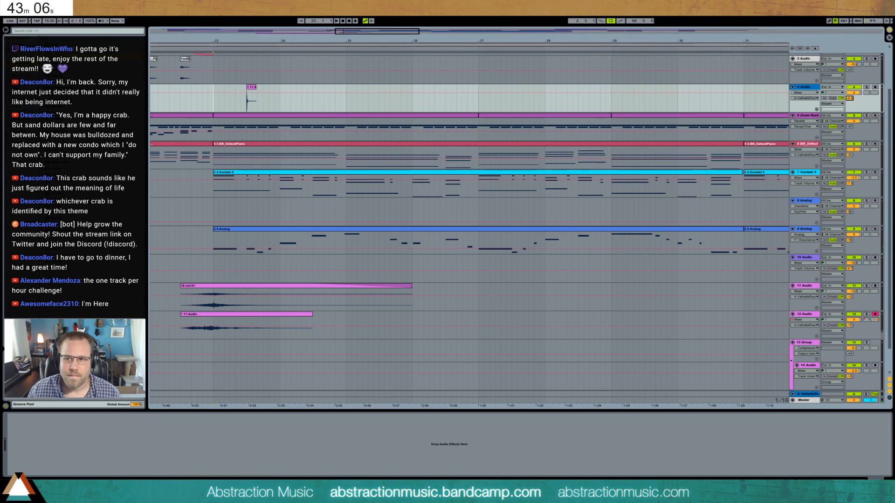
{"action": "key", "text": "space"}
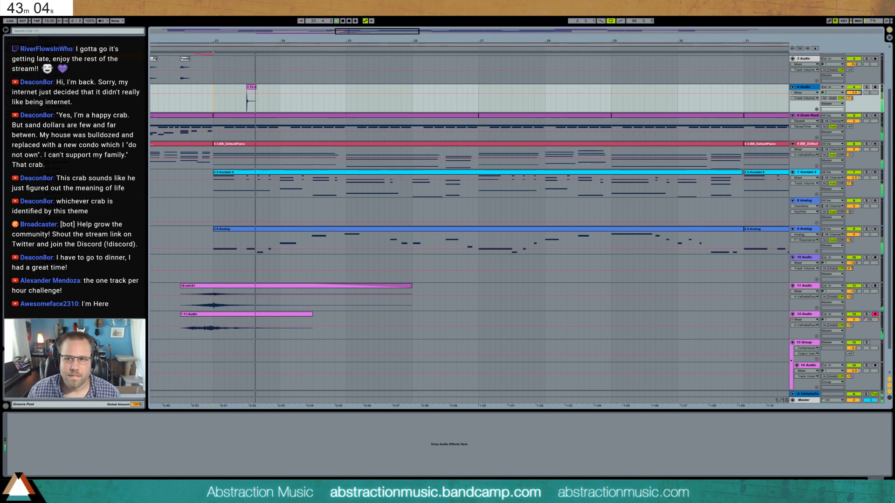
{"action": "key", "text": "space"}
{"action": "key", "text": "space"}
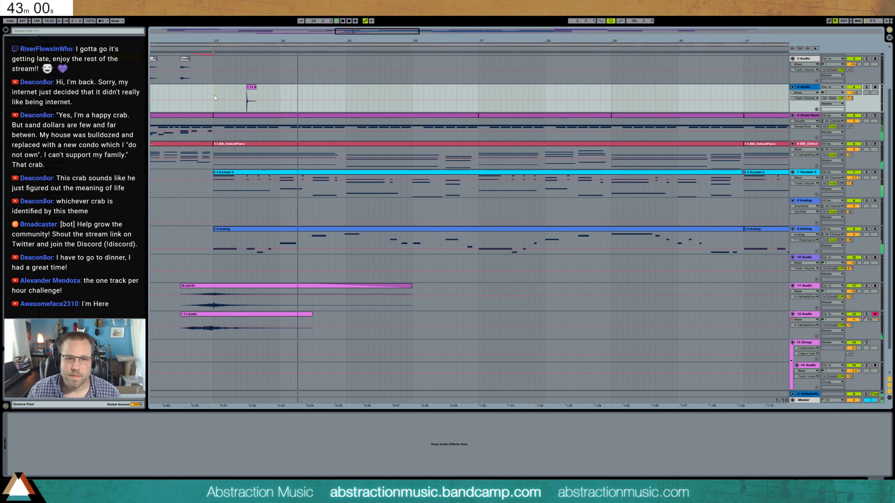
- Duplicate the percussive hit every two bars from bar 23 up to bar 47 and audition the section
{"action": "left_click_drag", "start_coordinate": [214, 96], "coordinate": [345, 108]}
{"action": "key", "text": "ctrl+d"}
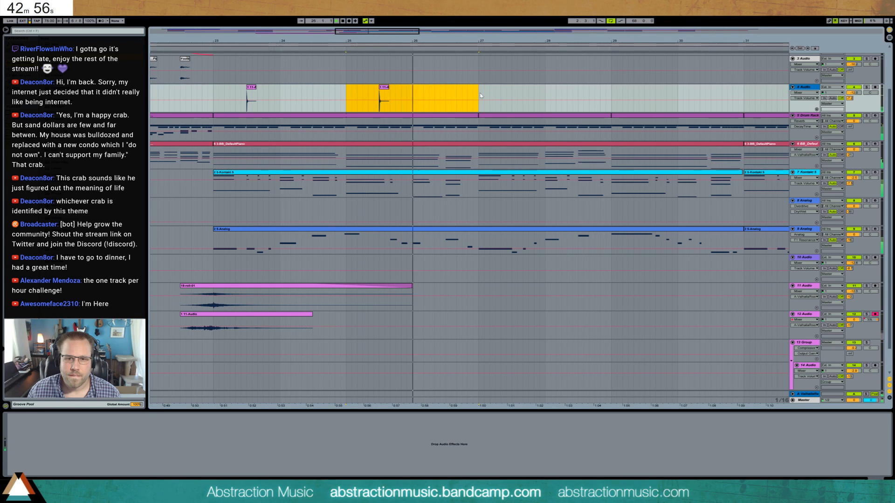
{"action": "left_click_drag", "start_coordinate": [435, 99], "coordinate": [215, 98]}
{"action": "key", "text": "ctrl+d"}
{"action": "key", "text": "ctrl+d"}
{"action": "key", "text": "ctrl+d"}
{"action": "key", "text": "ctrl+d"}
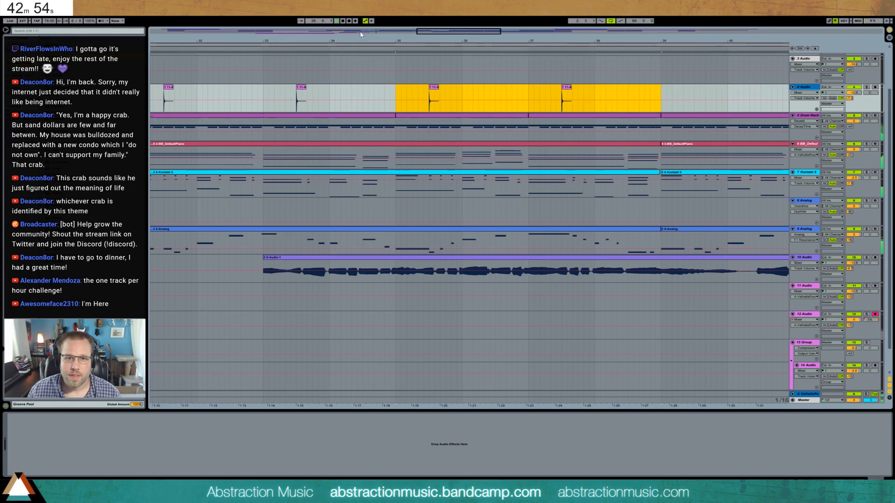
{"action": "left_click_drag", "start_coordinate": [479, 35], "coordinate": [480, 32]}
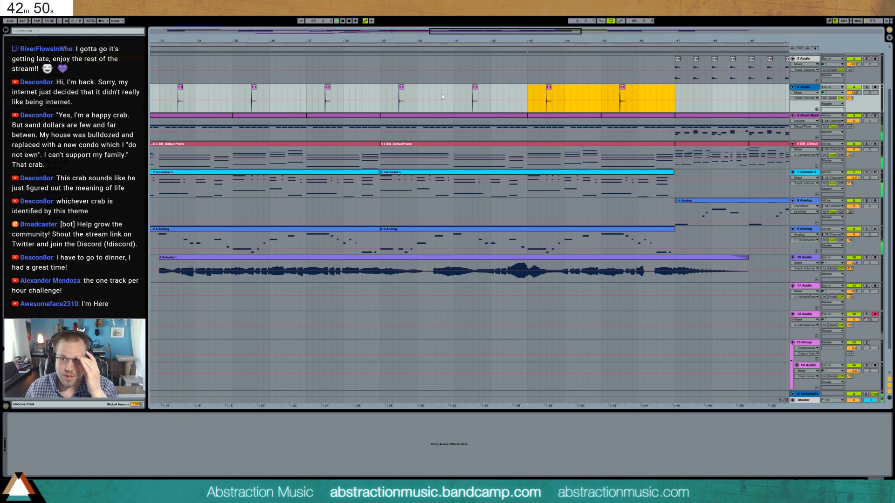
{"action": "left_click_drag", "start_coordinate": [424, 48], "coordinate": [424, 43]}
{"action": "left_click_drag", "start_coordinate": [343, 43], "coordinate": [343, 40]}
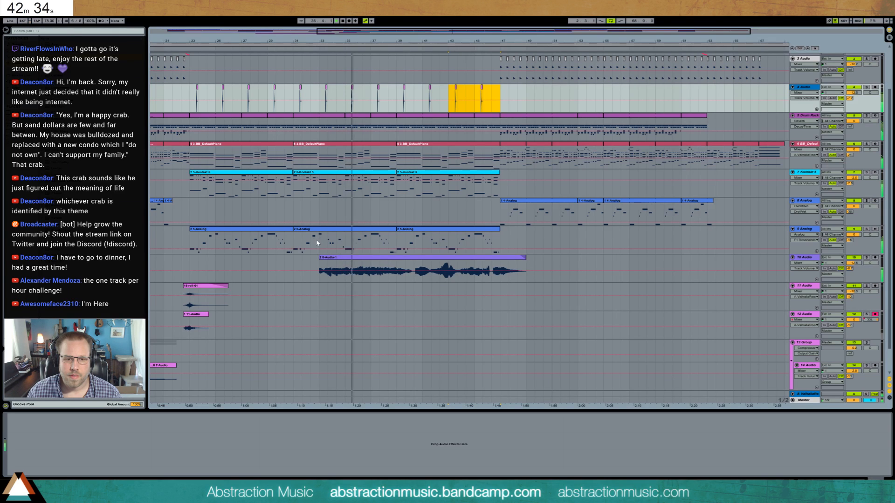
{"action": "key", "text": "space"}
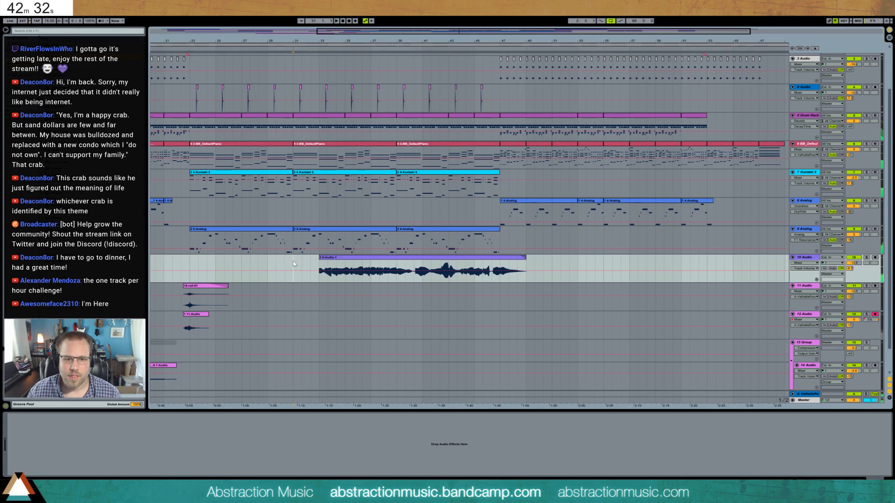
- Extend the start of the 10 Audio clip back to bar 31 and audition the extended opening
{"action": "left_click", "coordinate": [294, 262]}
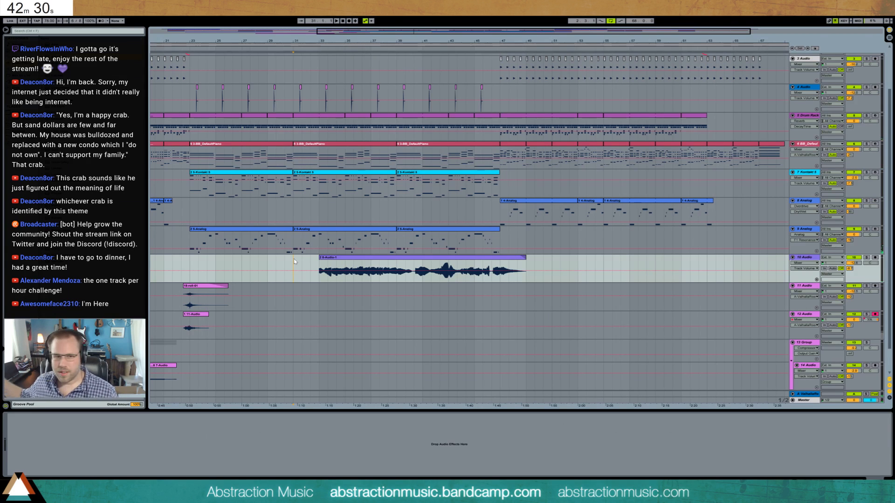
{"action": "left_click", "coordinate": [320, 260]}
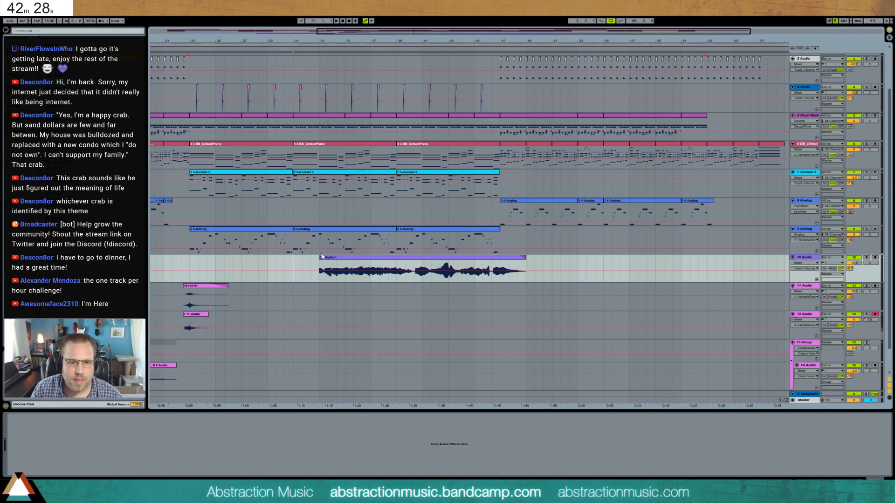
{"action": "left_click_drag", "start_coordinate": [319, 258], "coordinate": [294, 259]}
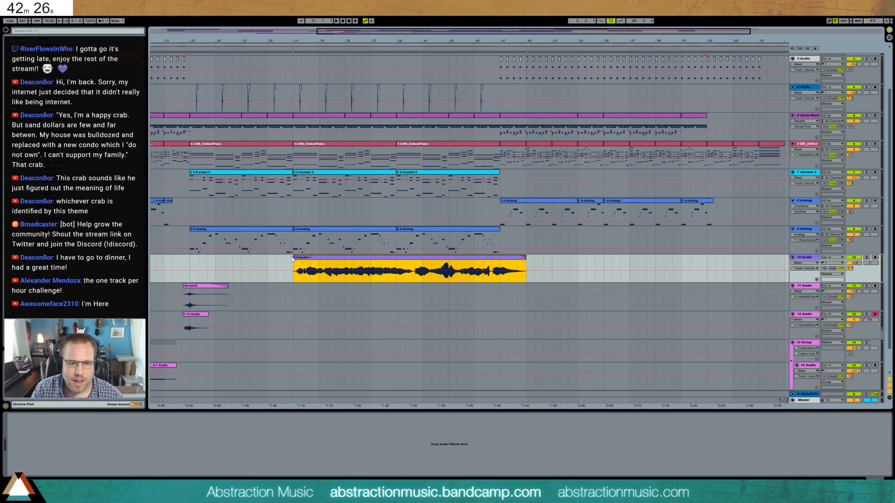
{"action": "key", "text": "space"}
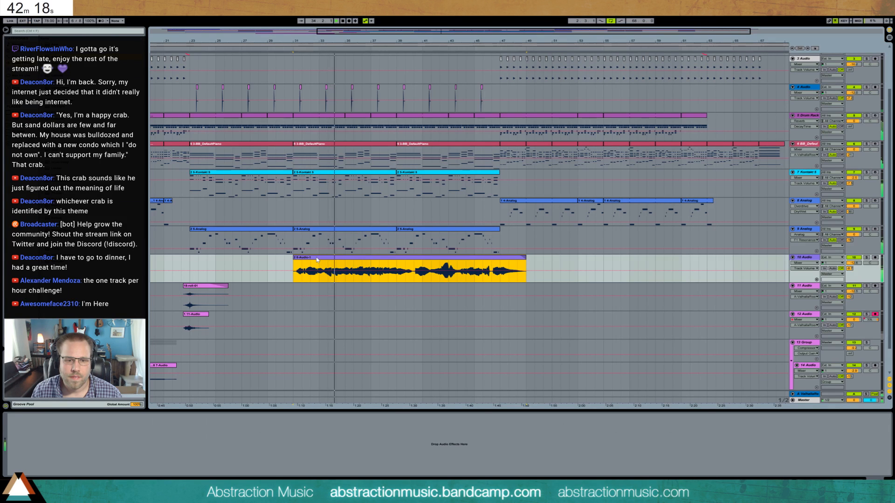
{"action": "left_click_drag", "start_coordinate": [448, 31], "coordinate": [446, 84]}
{"action": "key", "text": "space"}
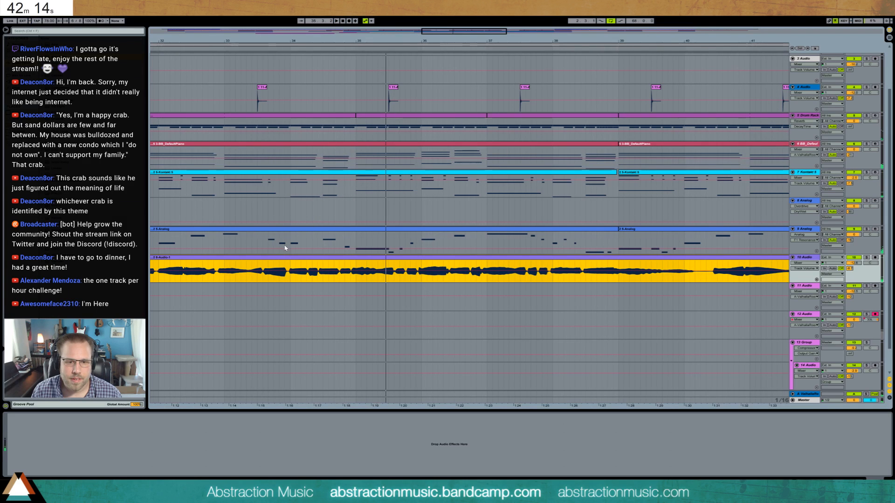
{"action": "left_click_drag", "start_coordinate": [294, 256], "coordinate": [295, 257]}
{"action": "key", "text": "space"}
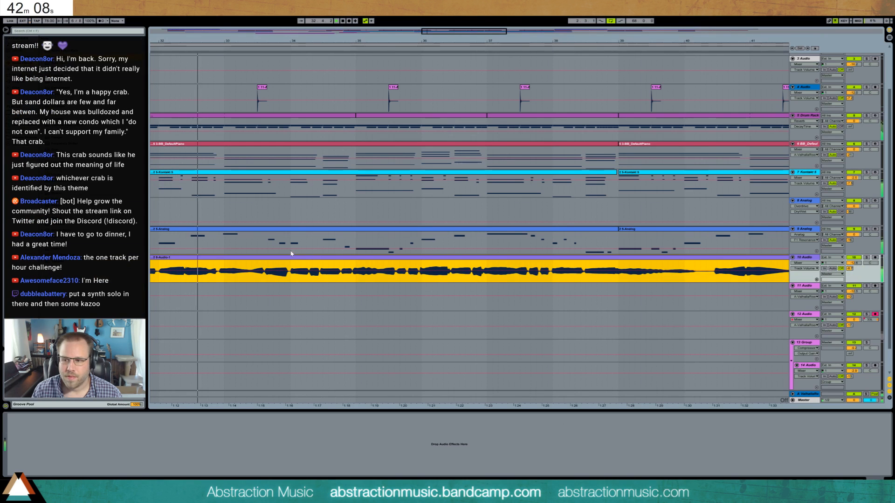
{"action": "left_click_drag", "start_coordinate": [448, 33], "coordinate": [449, 32]}
{"action": "key", "text": "space"}
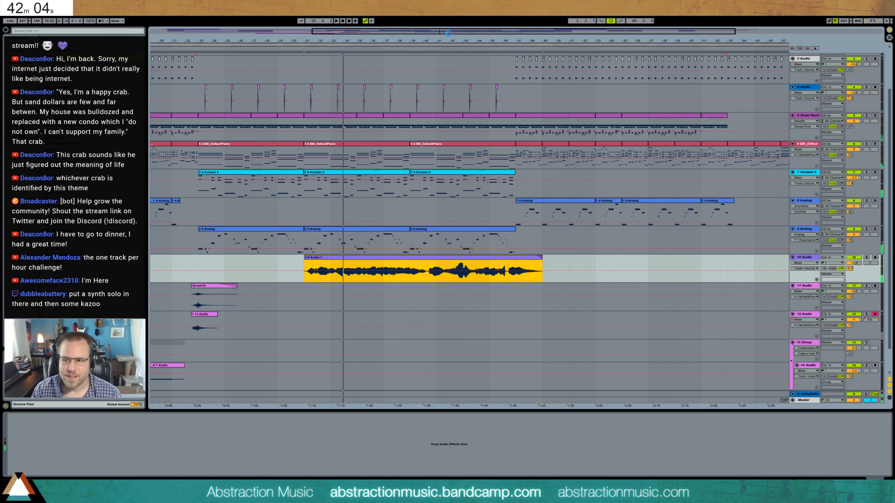
- Insert a new audio track directly below 10 Audio
{"action": "left_click", "coordinate": [804, 261]}
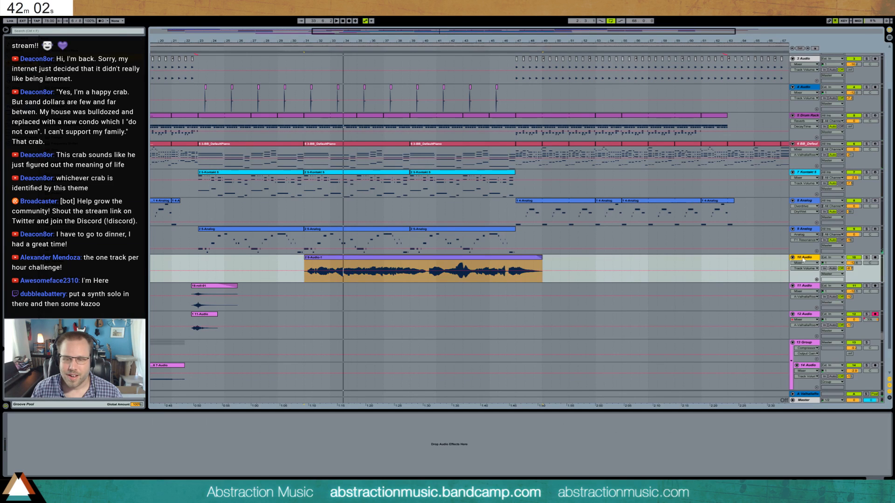
{"action": "key", "text": "ctrl+t"}
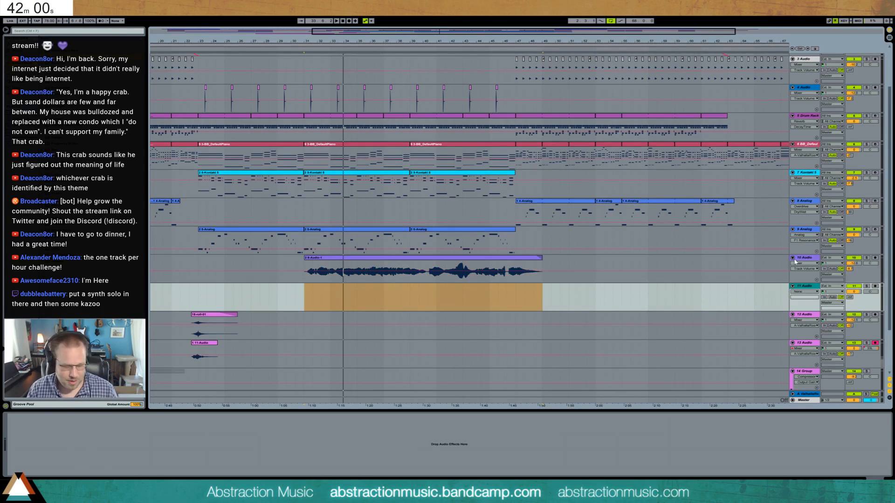
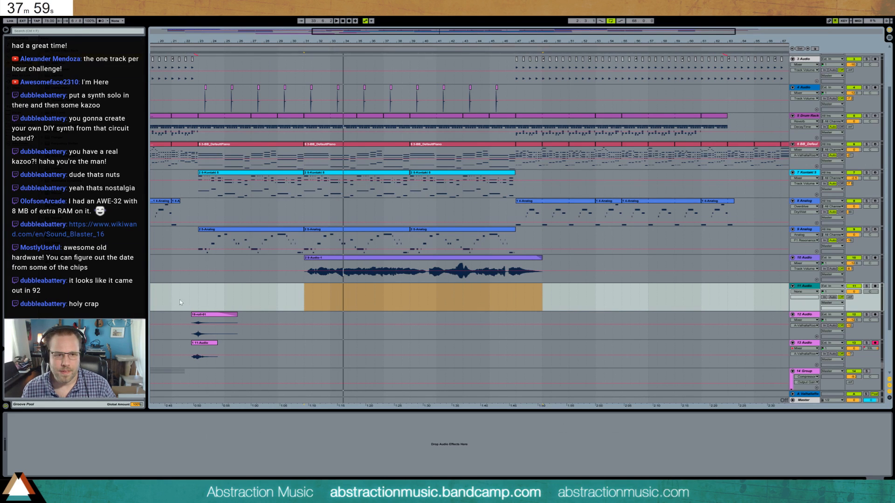
- Arm the 11-Audio track for recording and play the section from bar 23 for a rehearsal
{"action": "left_click", "coordinate": [199, 301]}
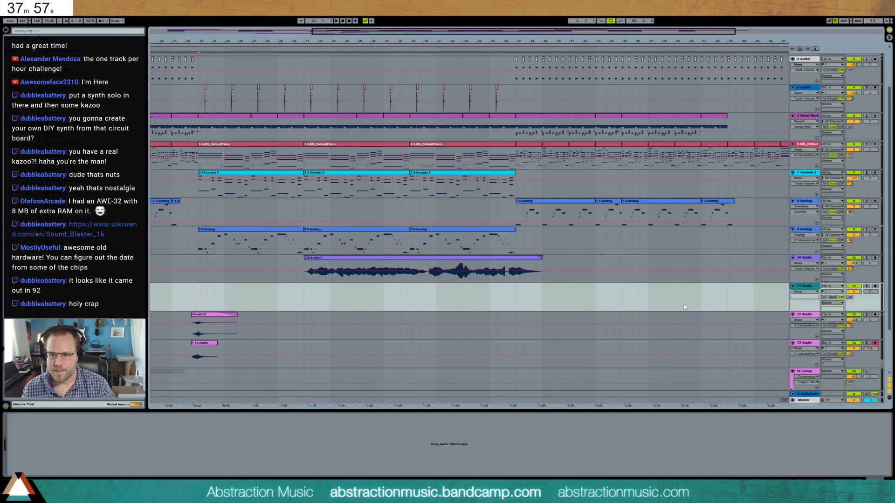
{"action": "left_click", "coordinate": [875, 286]}
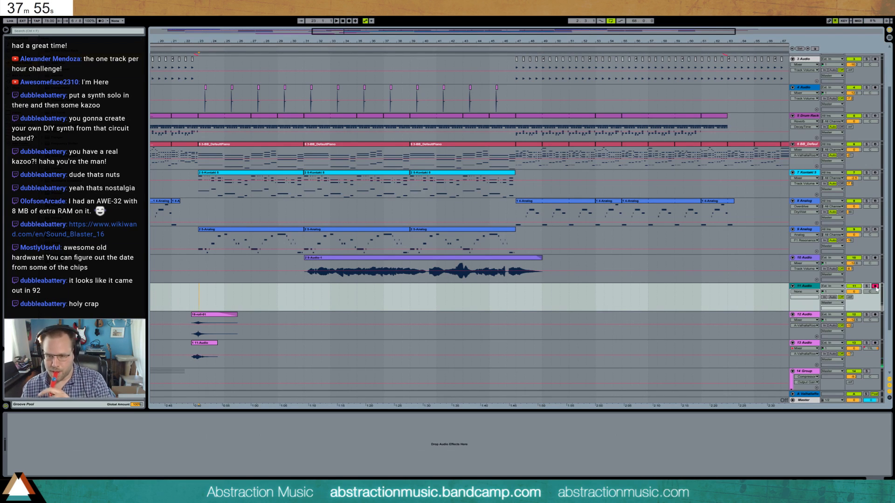
{"action": "key", "text": "space"}
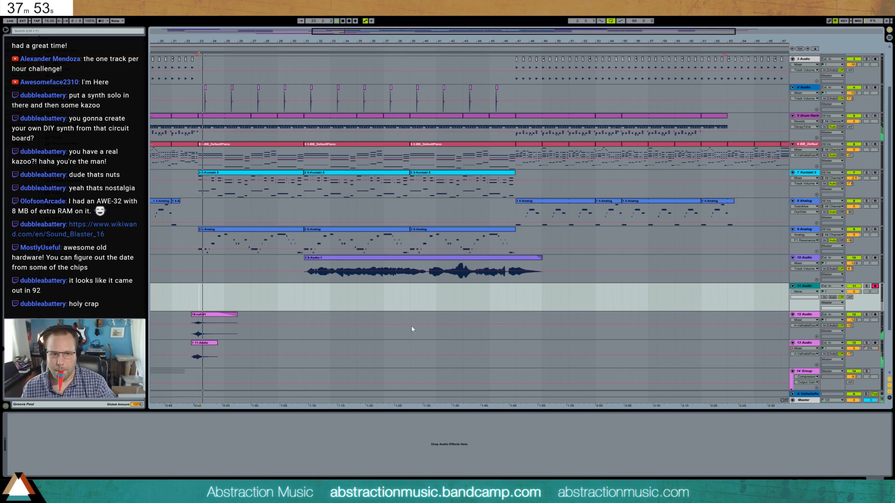
{"action": "key", "text": "space"}
- Set the start position at 22.3.1, rehearse from there, and record a take on the 11-Audio track until about bar 32
{"action": "left_click", "coordinate": [188, 293]}
{"action": "key", "text": "space"}
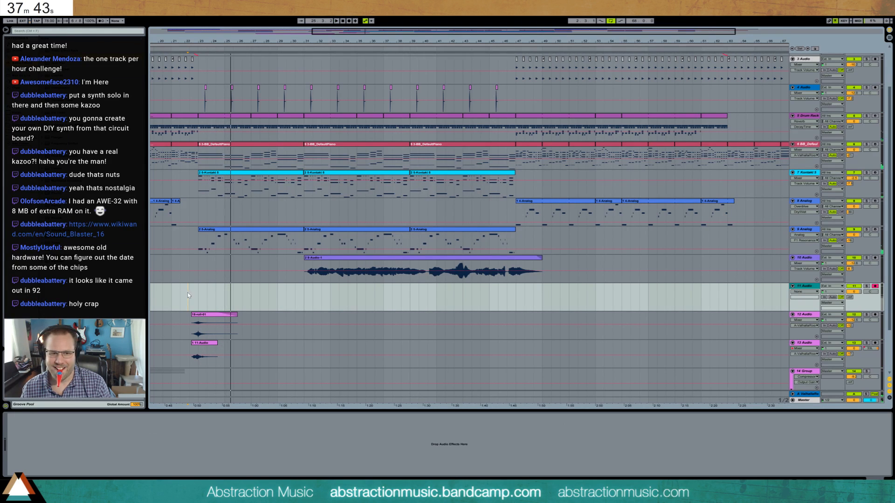
{"action": "key", "text": "space"}
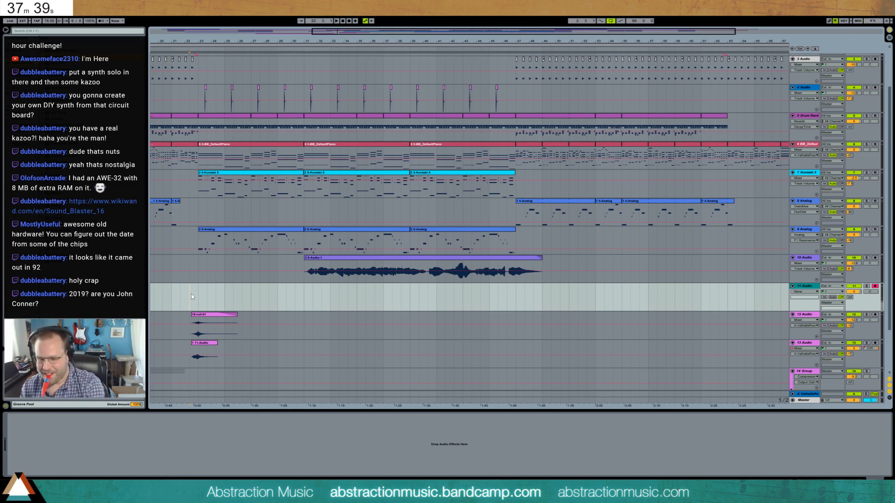
{"action": "key", "text": "F9"}
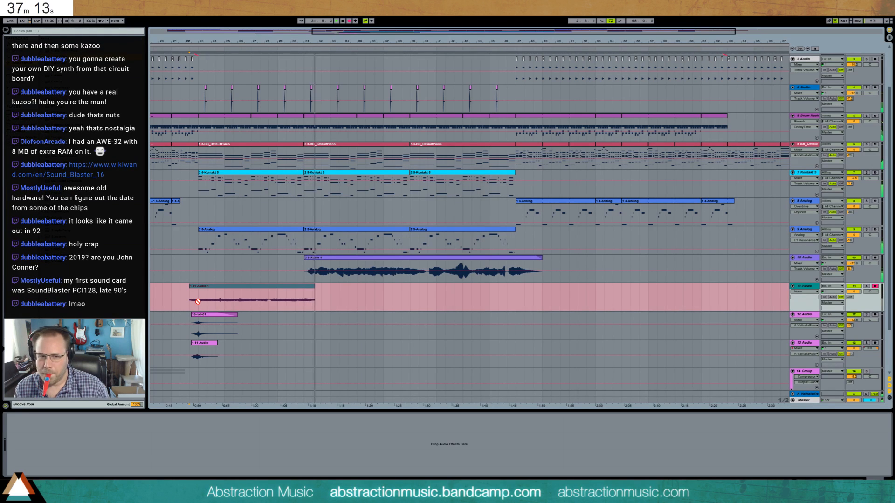
{"action": "key", "text": "space"}
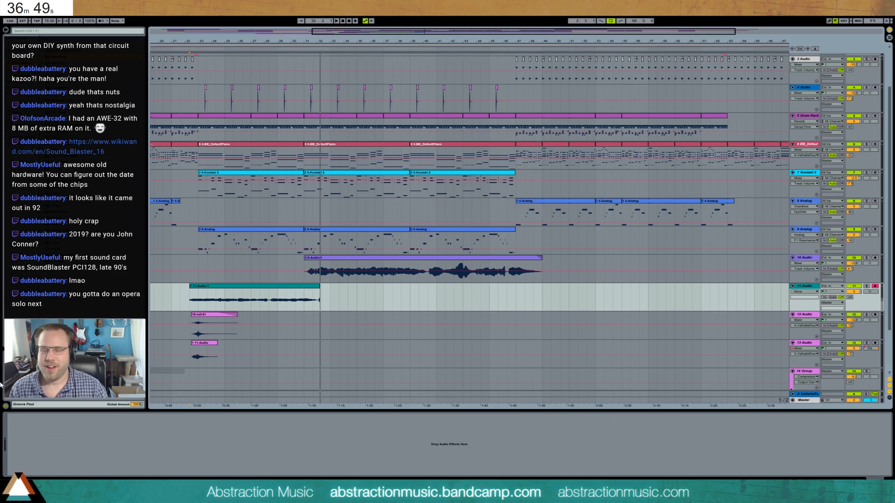
- Trim the start of the recorded 11-Audio clip to just before bar 23 and give it a short fade-in
{"action": "left_click", "coordinate": [204, 282]}
{"action": "left_click", "coordinate": [203, 286]}
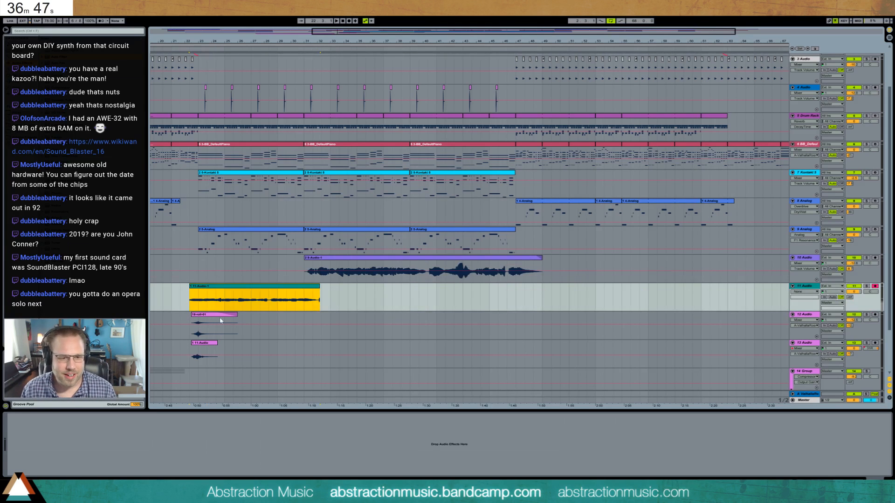
{"action": "key", "text": "ctrl+4"}
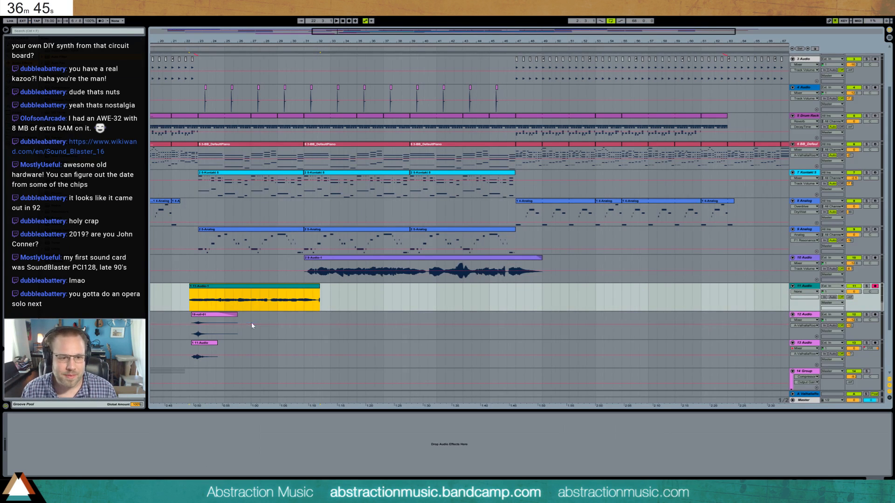
{"action": "left_click_drag", "start_coordinate": [190, 294], "coordinate": [195, 294]}
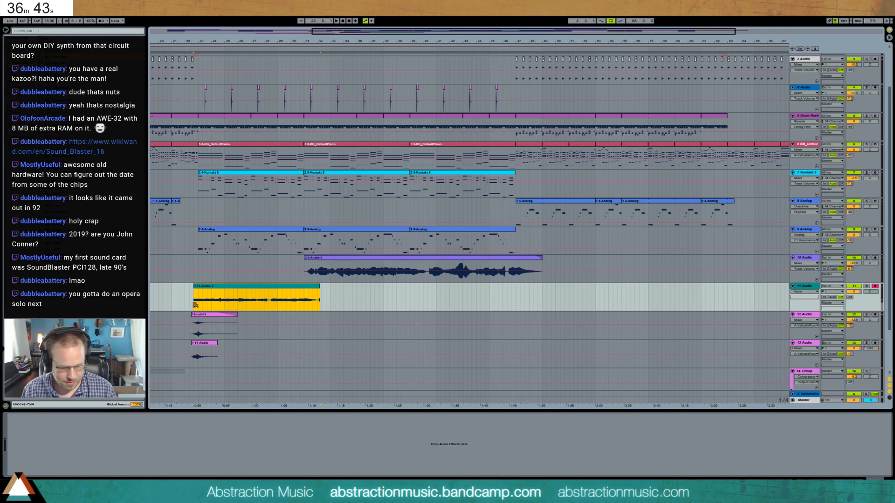
{"action": "left_click", "coordinate": [194, 294]}
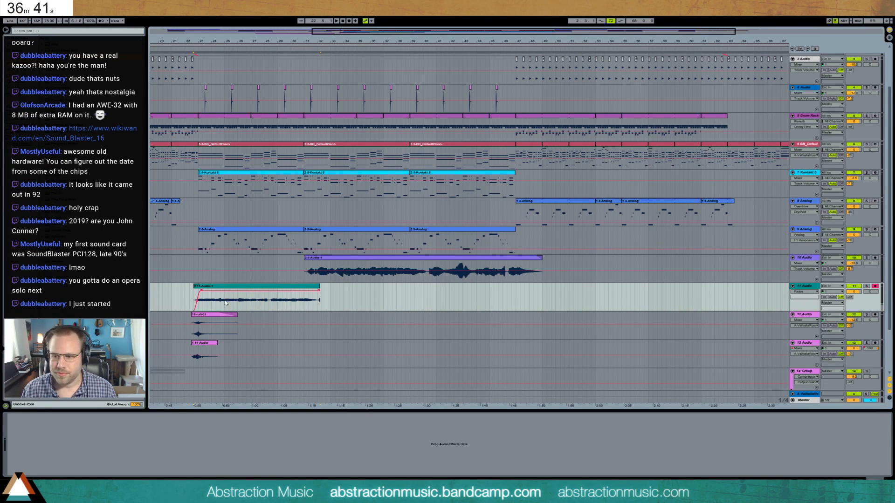
- Raise the A-ValhallaRoom send on the 11-Audio track and nudge its clip slightly later while listening to the section
{"action": "left_click_drag", "start_coordinate": [850, 298], "coordinate": [850, 271]}
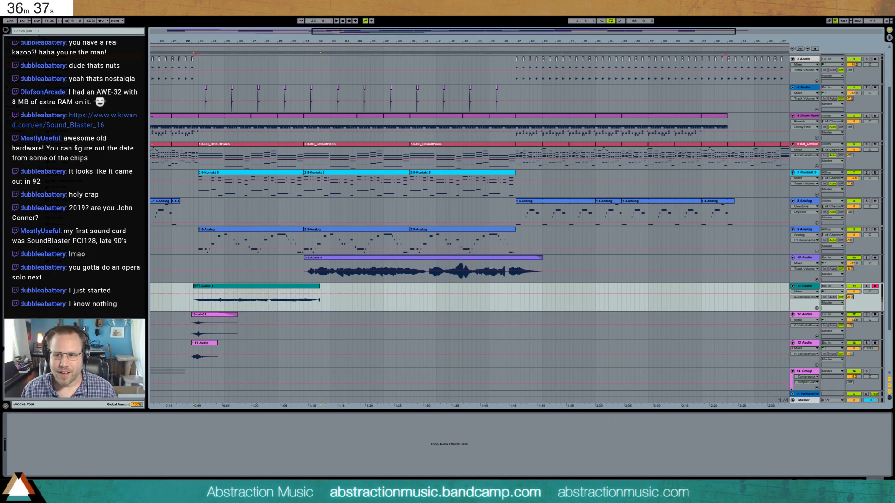
{"action": "key", "text": "space"}
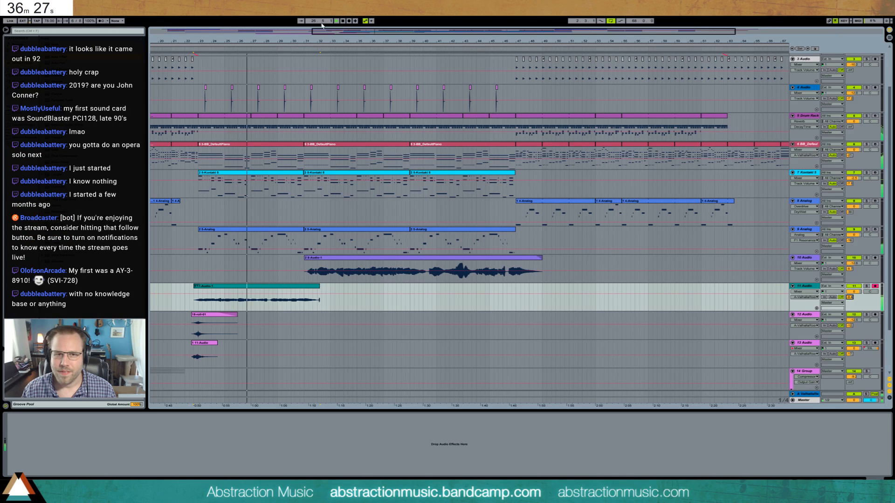
{"action": "left_click_drag", "start_coordinate": [384, 35], "coordinate": [535, 288]}
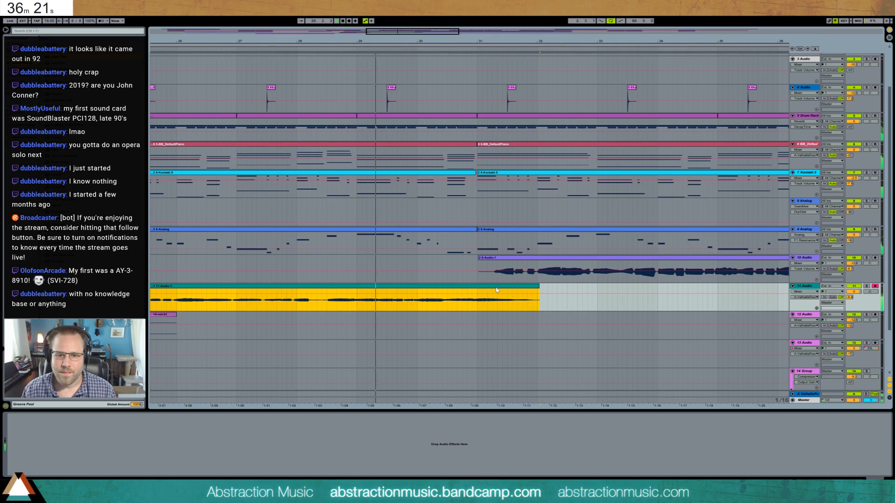
{"action": "left_click_drag", "start_coordinate": [497, 290], "coordinate": [501, 291]}
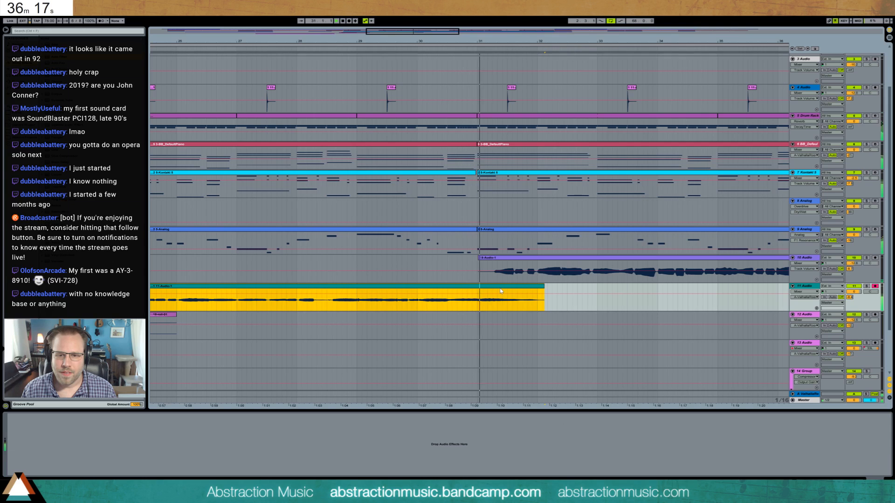
{"action": "left_click_drag", "start_coordinate": [501, 41], "coordinate": [501, 11]}
{"action": "key", "text": "space"}
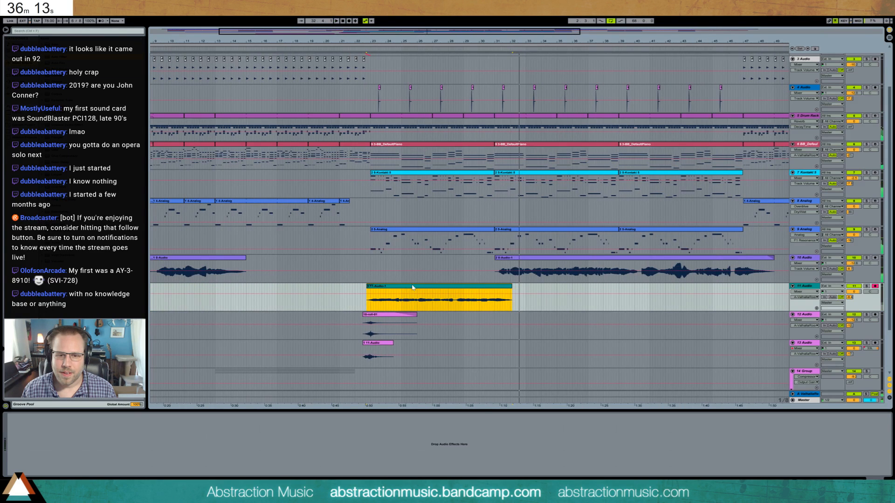
- Open the recorded 11-Audio clip, adjust its transposition, and play it back with the arrangement
{"action": "double_click", "coordinate": [413, 286]}
{"action": "left_click_drag", "start_coordinate": [38, 454], "coordinate": [39, 434]}
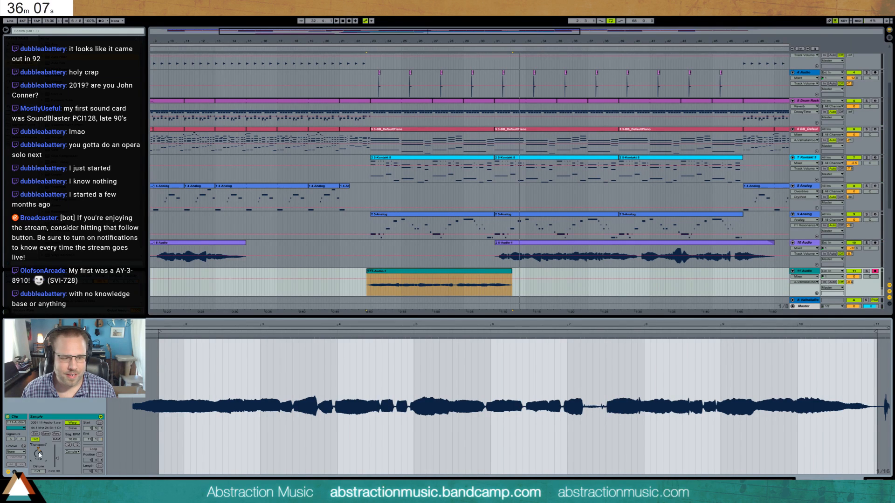
{"action": "key", "text": "space"}
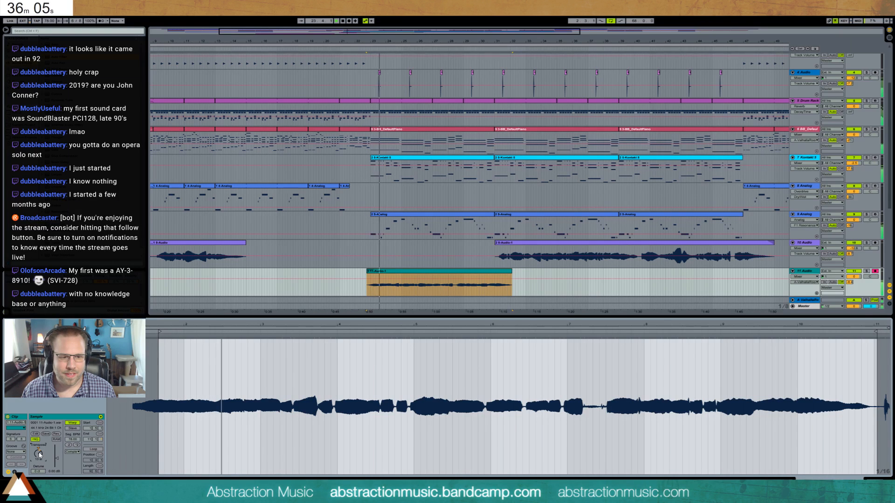
{"action": "key", "text": "Down"}
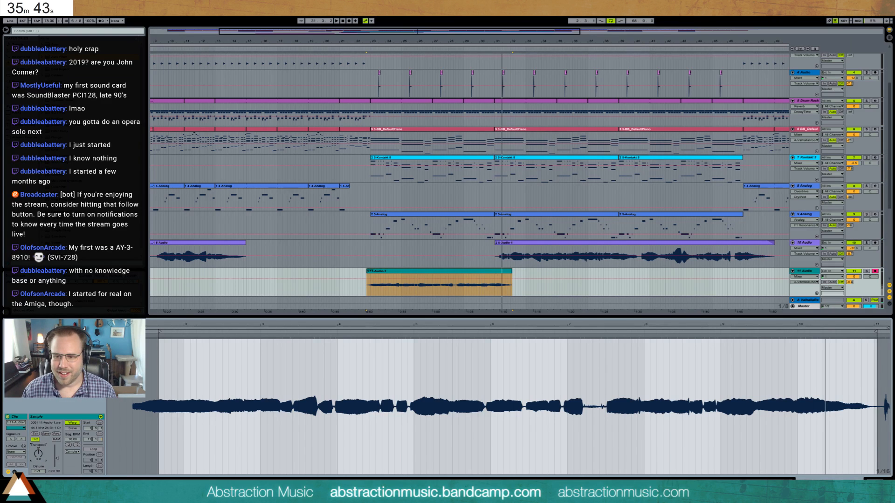
- Add ValhallaShimmer to the 11-Audio track and adjust its mix, feedback and diffusion during playback
{"action": "key", "text": "shift+Tab"}
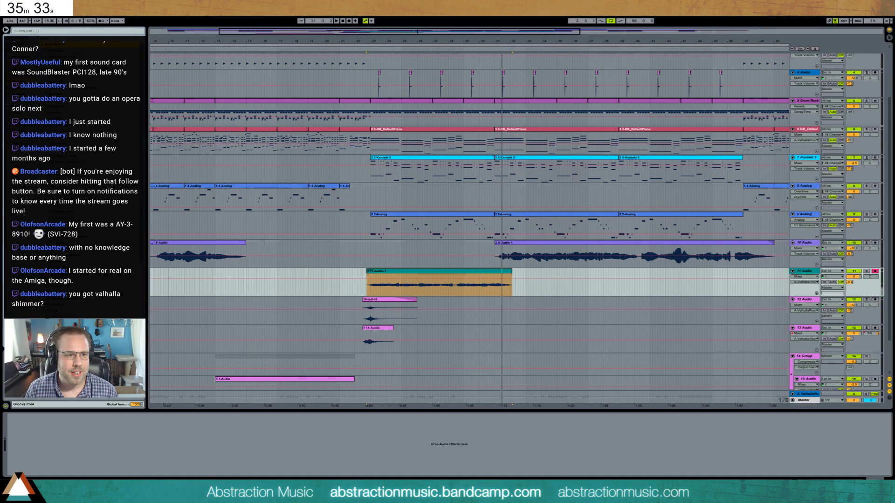
{"action": "left_click_drag", "start_coordinate": [510, 368], "coordinate": [235, 439]}
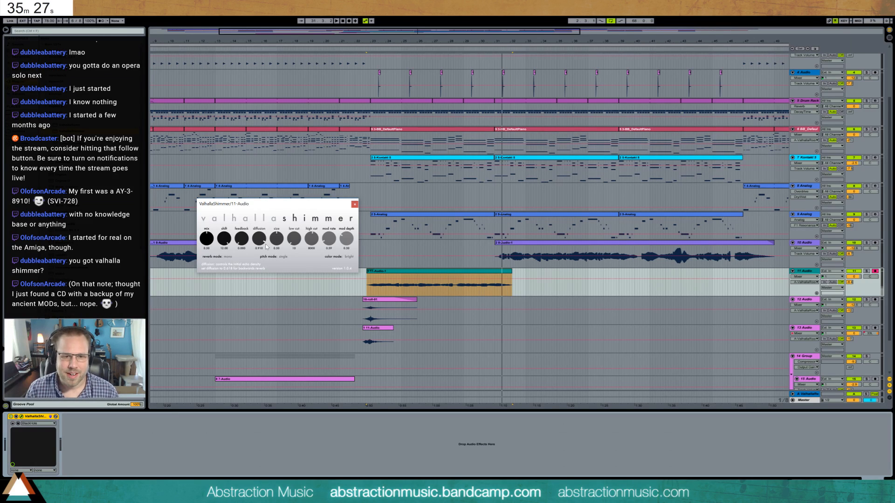
{"action": "key", "text": "space"}
{"action": "left_click_drag", "start_coordinate": [206, 239], "coordinate": [238, 233]}
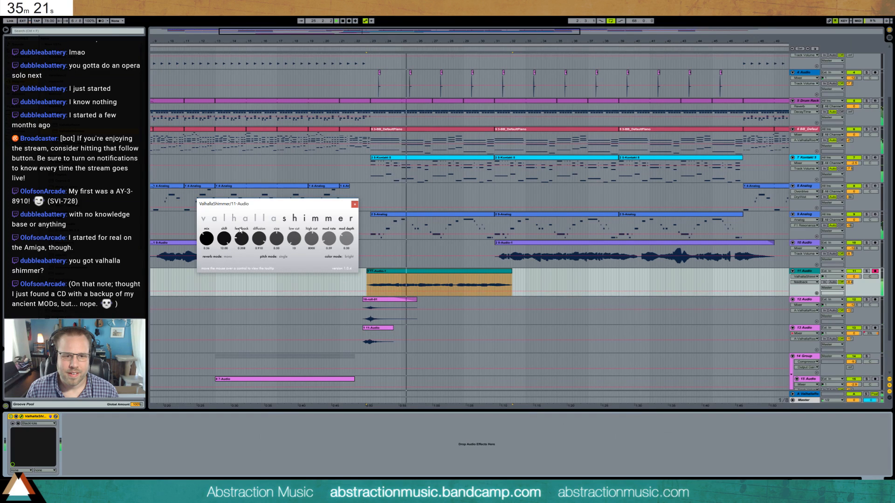
{"action": "left_click_drag", "start_coordinate": [243, 237], "coordinate": [276, 257]}
{"action": "left_click_drag", "start_coordinate": [208, 239], "coordinate": [208, 243]}
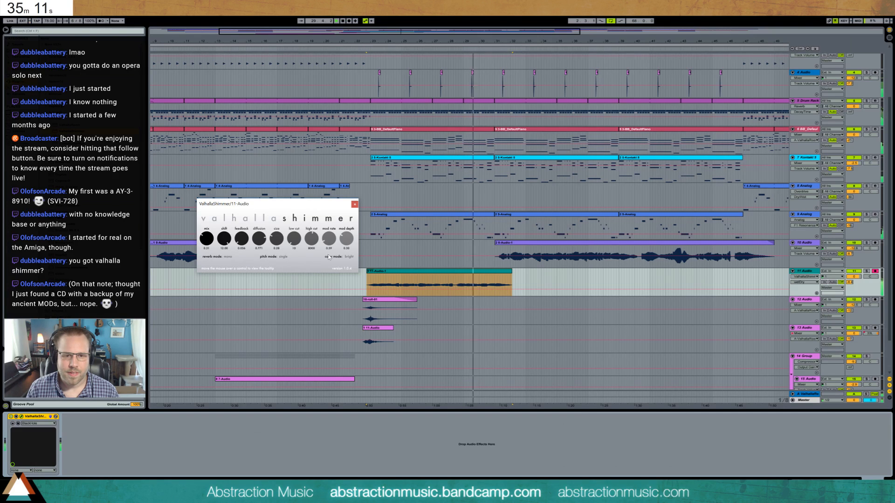
- Close the ValhallaShimmer window, lower the A-ValhallaRoom send on 11-Audio, and display the ValhallaRoom return track's device
{"action": "left_click", "coordinate": [354, 204]}
{"action": "left_click_drag", "start_coordinate": [851, 283], "coordinate": [852, 291]}
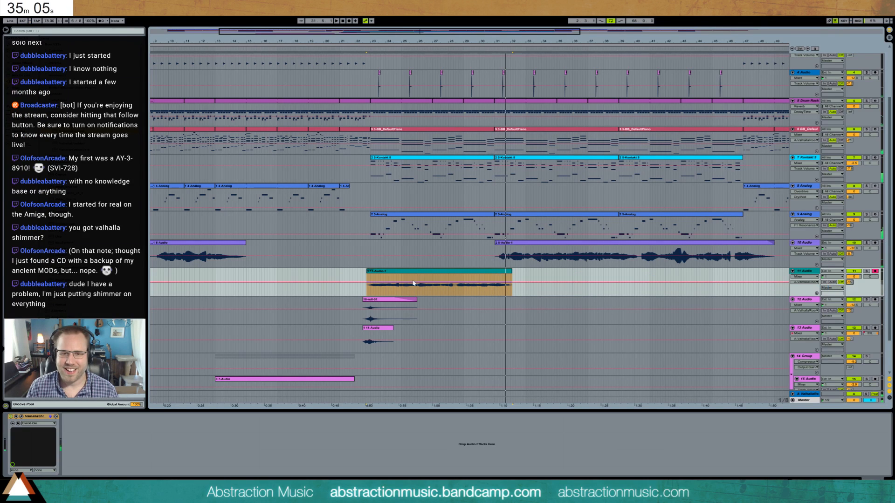
{"action": "left_click", "coordinate": [430, 276]}
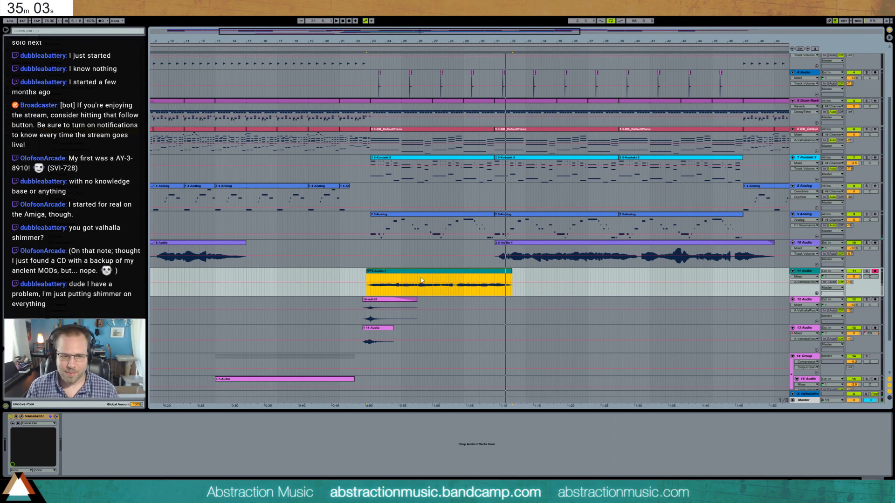
{"action": "left_click", "coordinate": [810, 396]}
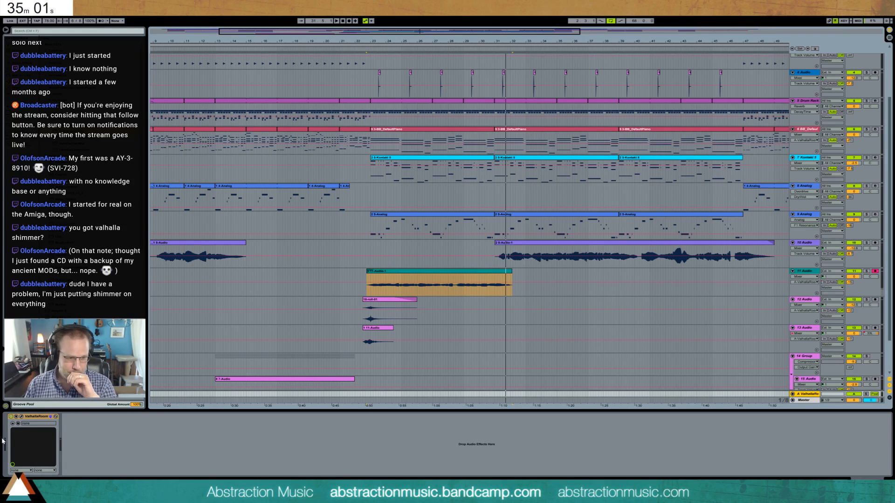
- Insert Guitar Rig 5 before ValhallaShimmer on 11-Audio, load the Andy in a bottle preset, and lower the track volume during playback
{"action": "left_click", "coordinate": [368, 295]}
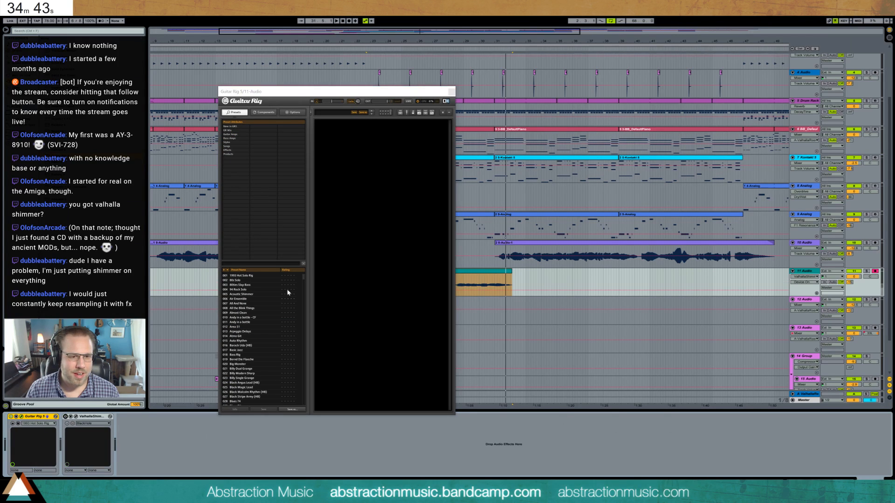
{"action": "left_click", "coordinate": [280, 304]}
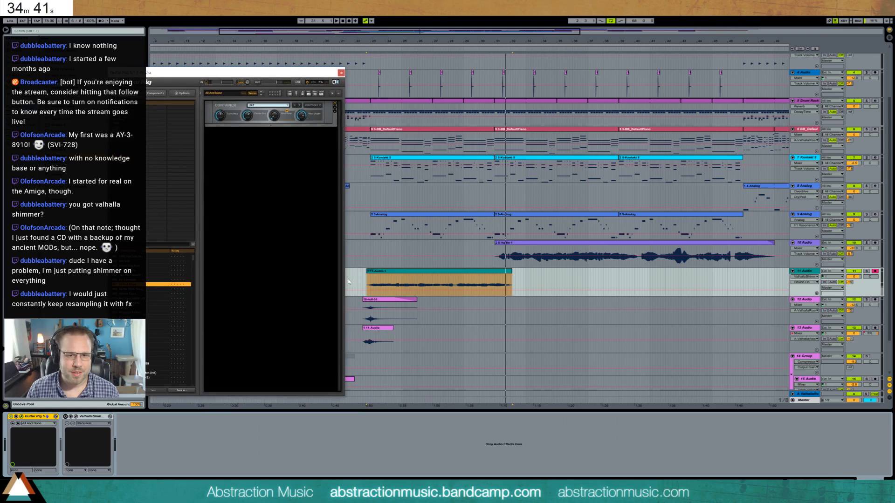
{"action": "left_click", "coordinate": [373, 283]}
{"action": "key", "text": "space"}
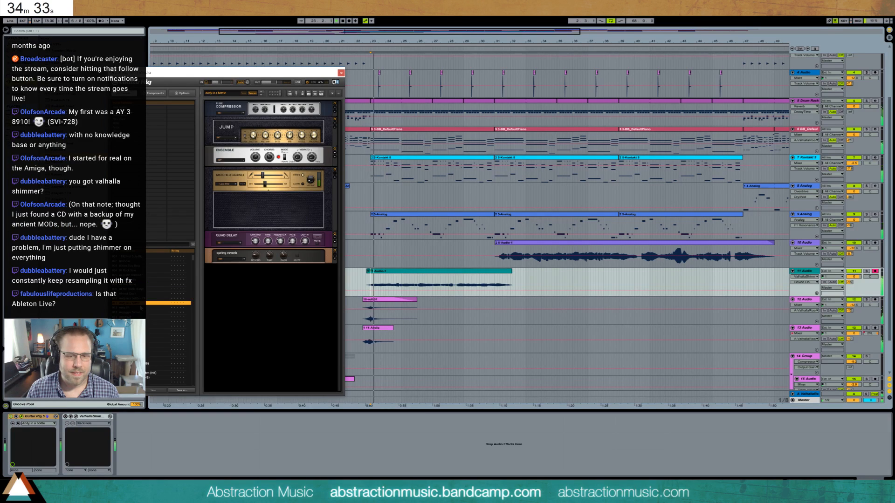
{"action": "left_click_drag", "start_coordinate": [854, 278], "coordinate": [855, 290]}
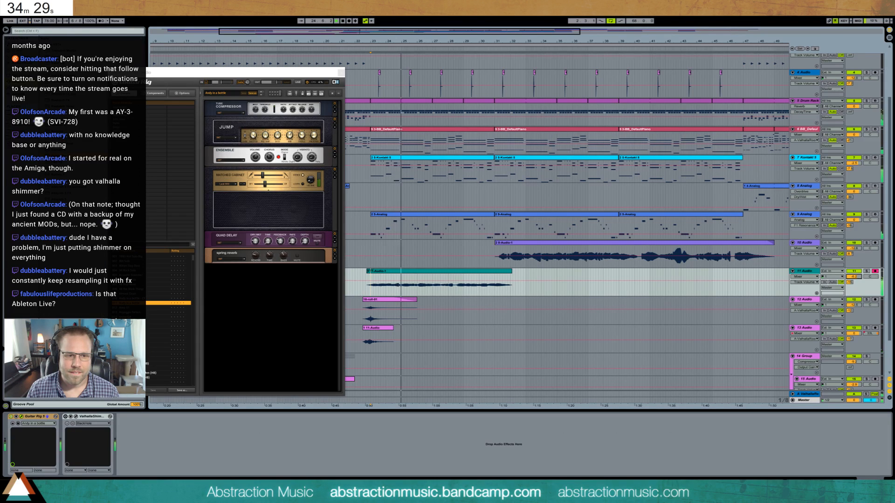
- Browse the Guitar Rig presets during playback and load Black Sun Garden on the 11-Audio track
{"action": "scroll", "coordinate": [133, 310], "scroll_direction": "down", "scroll_amount": 4}
{"action": "scroll", "coordinate": [154, 319], "scroll_direction": "down", "scroll_amount": 8}
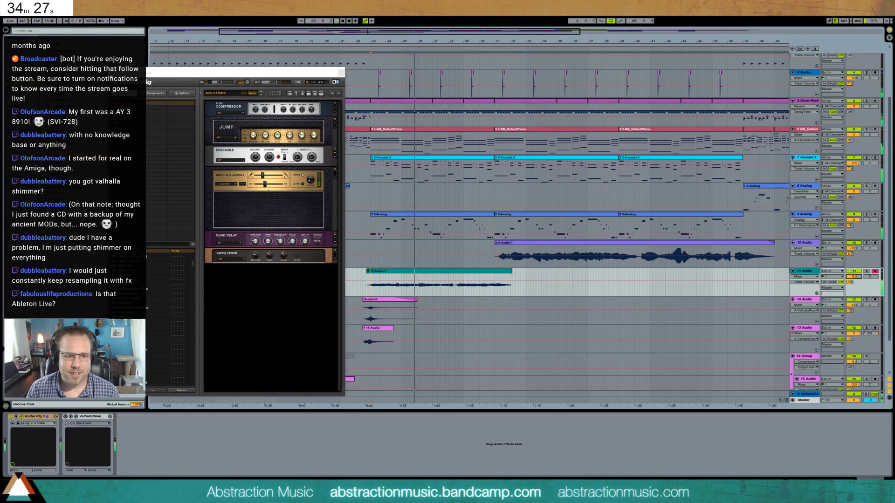
{"action": "scroll", "coordinate": [154, 319], "scroll_direction": "down", "scroll_amount": 3}
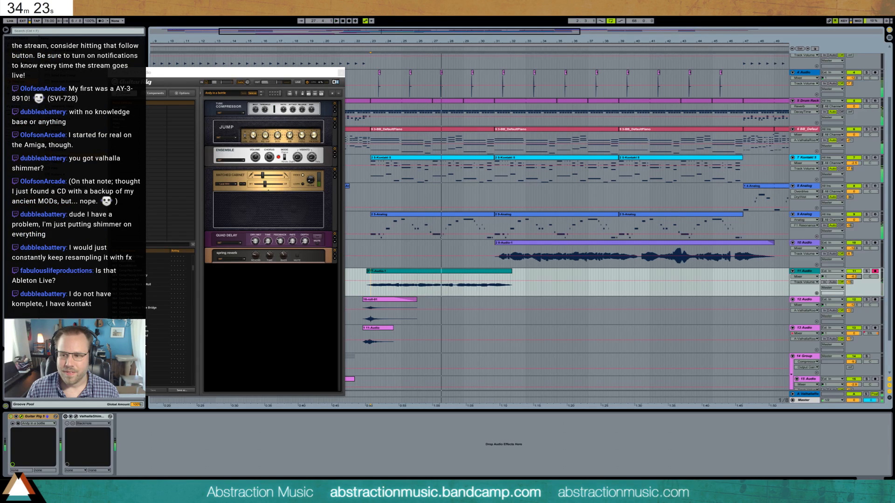
{"action": "scroll", "coordinate": [152, 351], "scroll_direction": "down", "scroll_amount": 5}
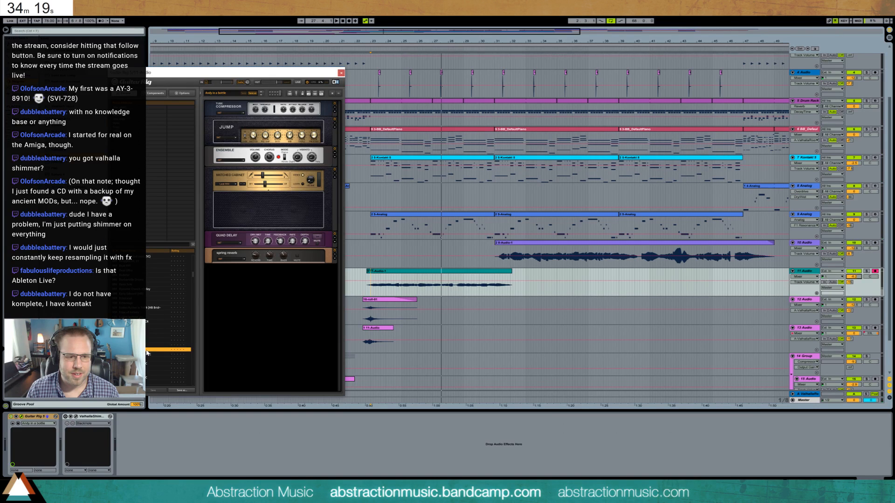
{"action": "left_click", "coordinate": [147, 353]}
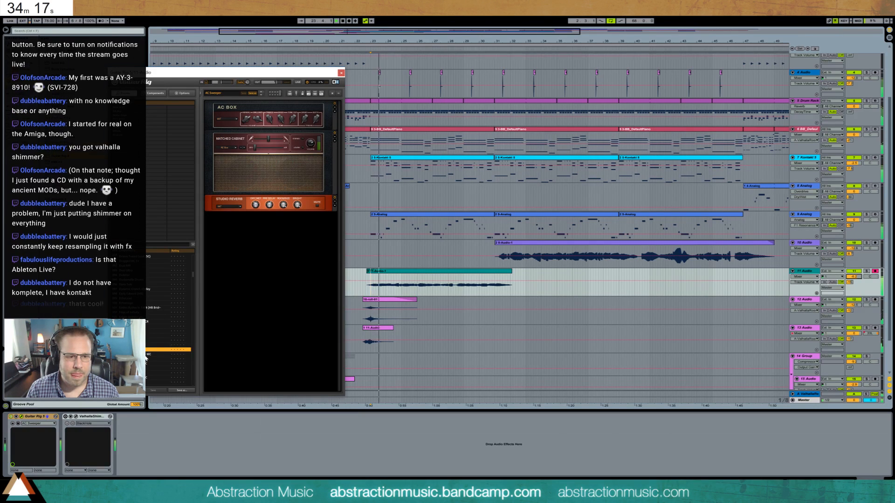
{"action": "left_click", "coordinate": [147, 359]}
{"action": "scroll", "coordinate": [146, 362], "scroll_direction": "down", "scroll_amount": 2}
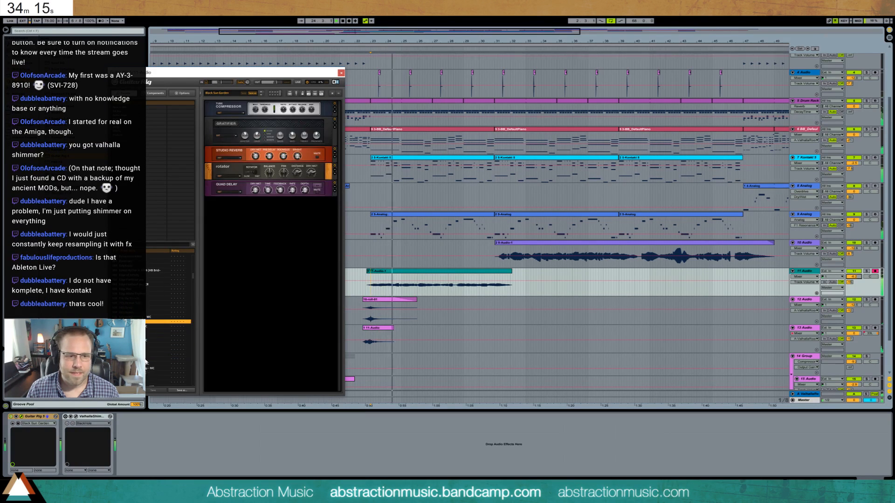
{"action": "scroll", "coordinate": [145, 362], "scroll_direction": "down", "scroll_amount": 2}
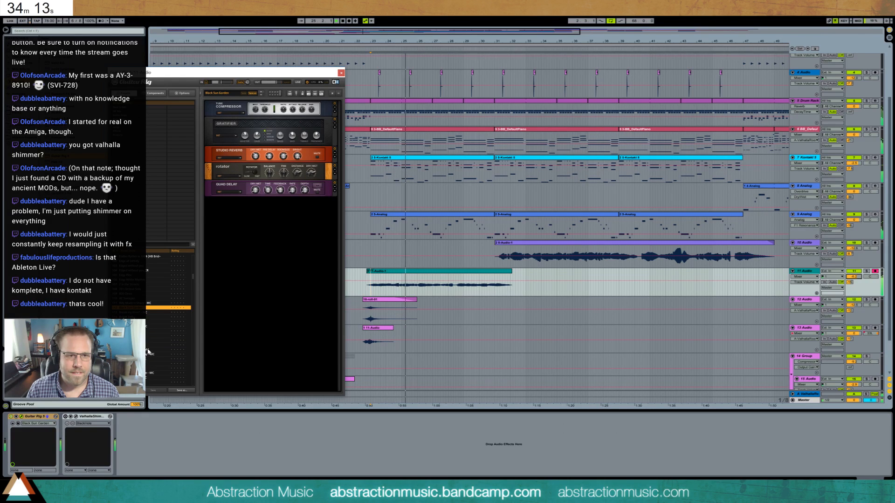
{"action": "scroll", "coordinate": [147, 351], "scroll_direction": "down", "scroll_amount": 4}
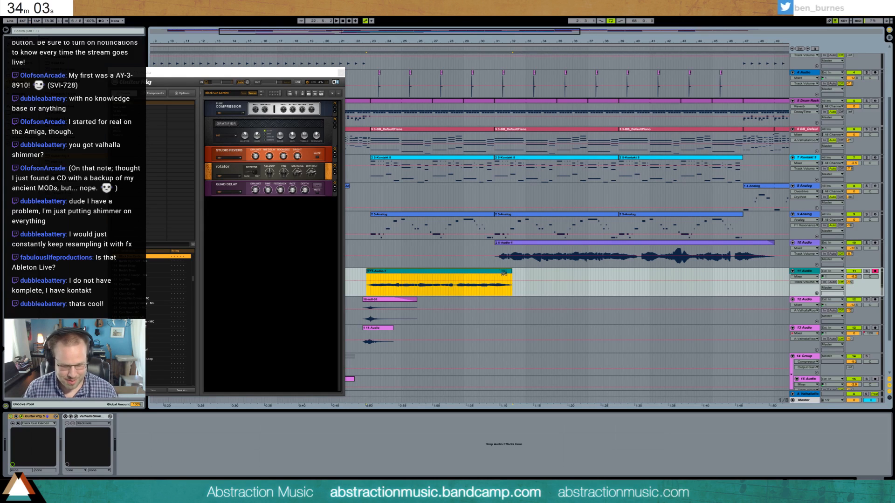
- Open the 11-Audio clip with its fades shown, adjust its transposition, and readjust the track's level in the mix
{"action": "key", "text": "ctrl+alt+f"}
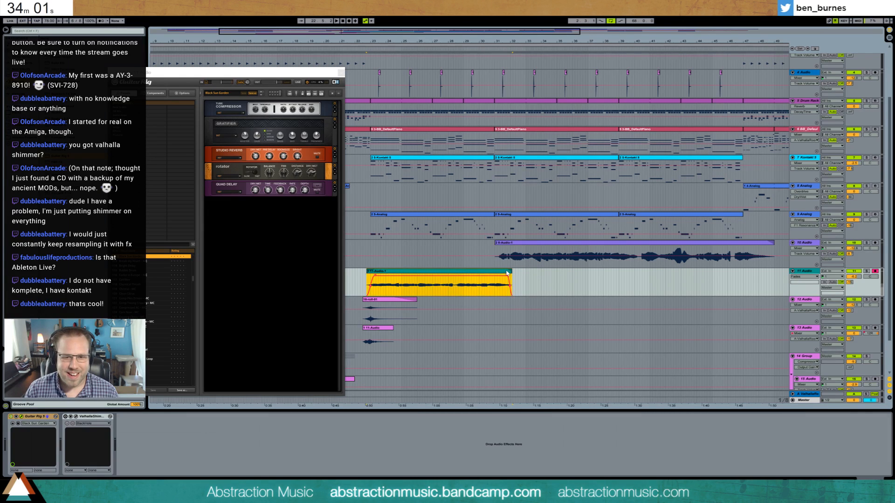
{"action": "double_click", "coordinate": [508, 273]}
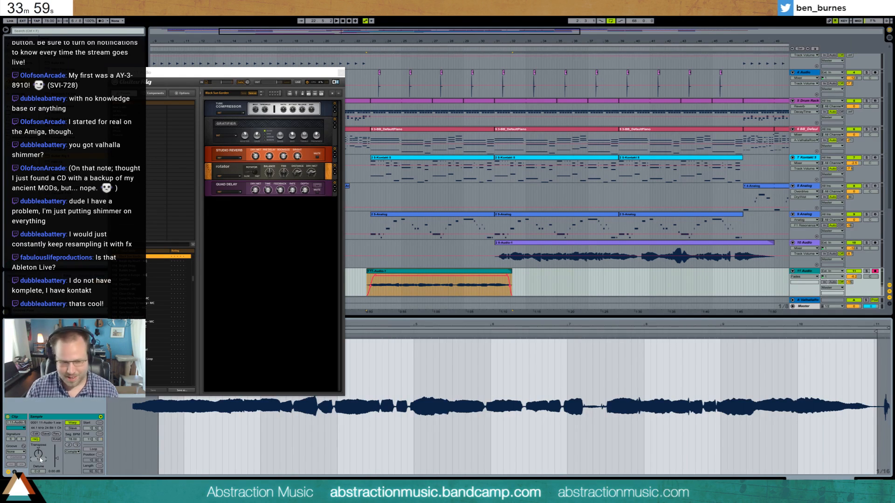
{"action": "left_click_drag", "start_coordinate": [856, 280], "coordinate": [856, 291]}
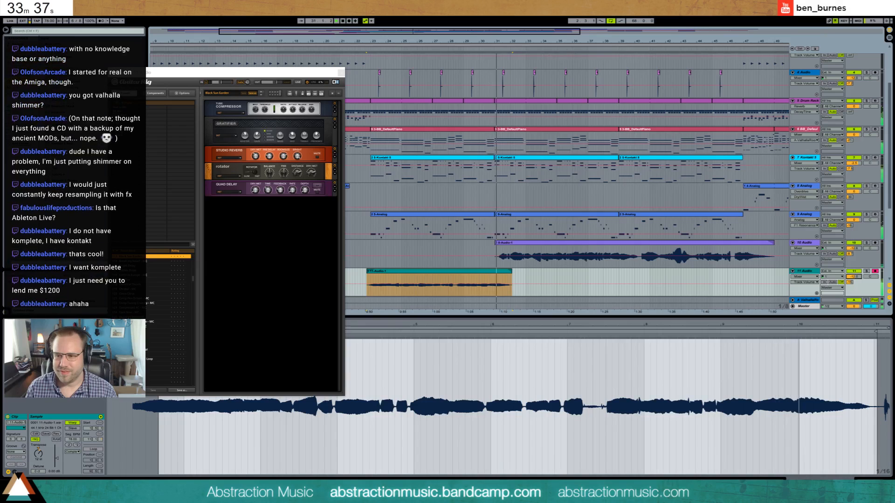
- Try to silence the quiet gap after bar 7 of the 11-Audio clip with its volume envelope, using short ramps at both edges
{"action": "left_click", "coordinate": [14, 472]}
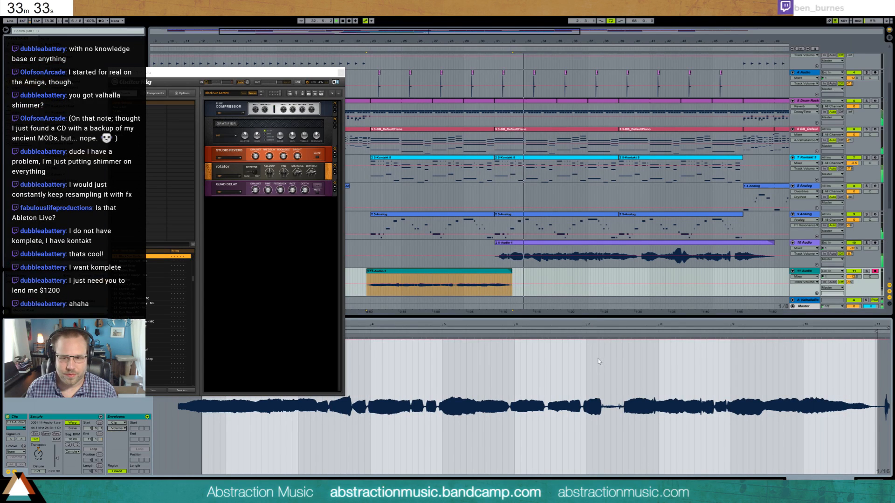
{"action": "left_click_drag", "start_coordinate": [599, 363], "coordinate": [615, 475]}
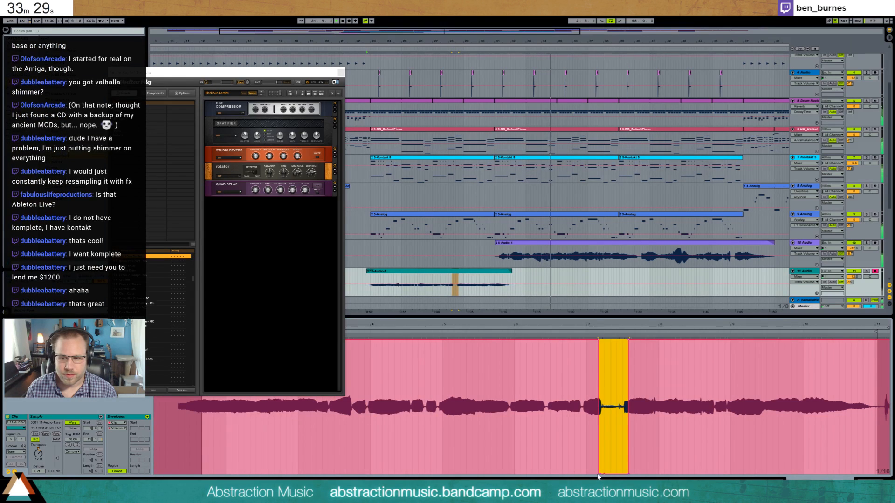
{"action": "left_click_drag", "start_coordinate": [598, 475], "coordinate": [605, 475]}
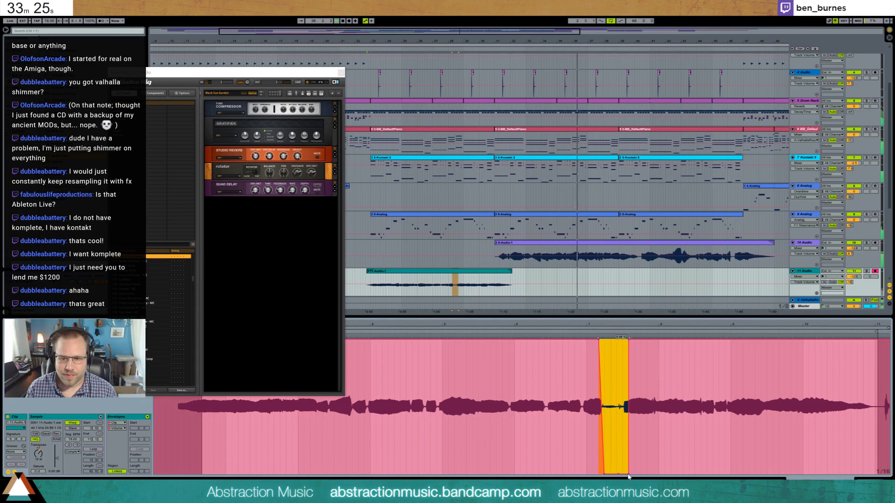
{"action": "left_click_drag", "start_coordinate": [628, 474], "coordinate": [621, 475]}
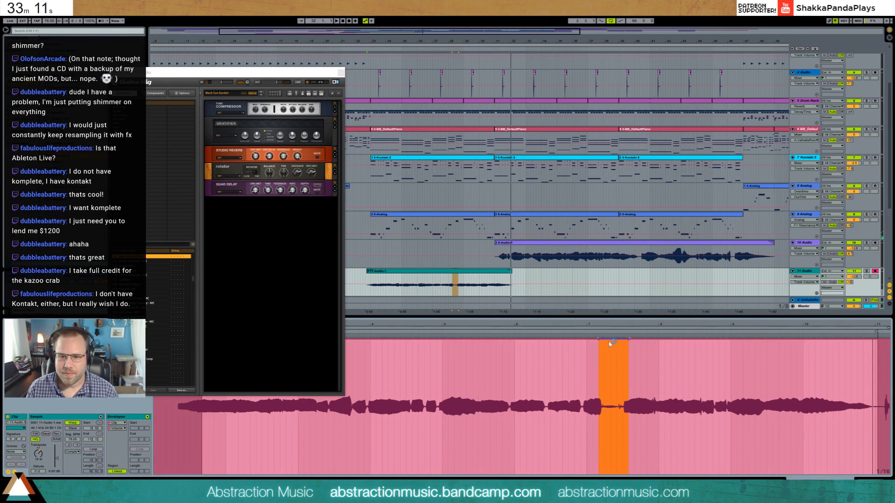
- Close the Guitar Rig window and warp the 11-Audio clip so the note before the quiet gap after bar 7 stretches into it
{"action": "left_click", "coordinate": [337, 73]}
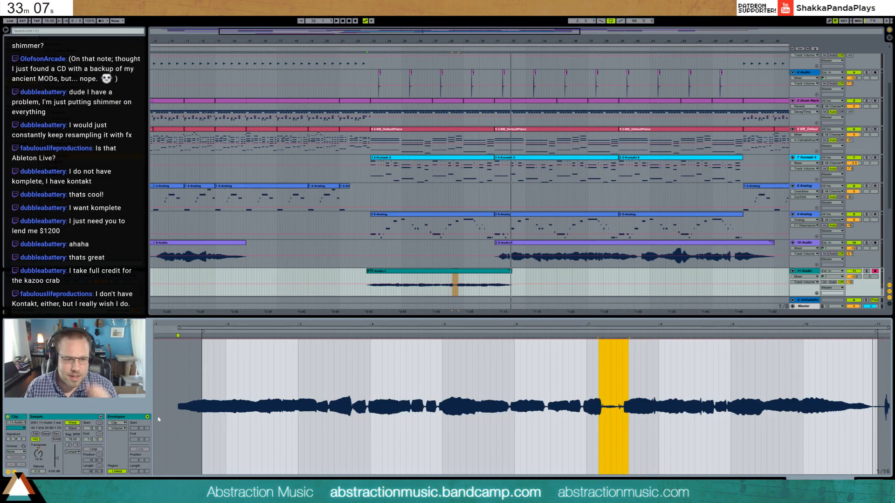
{"action": "left_click", "coordinate": [606, 376]}
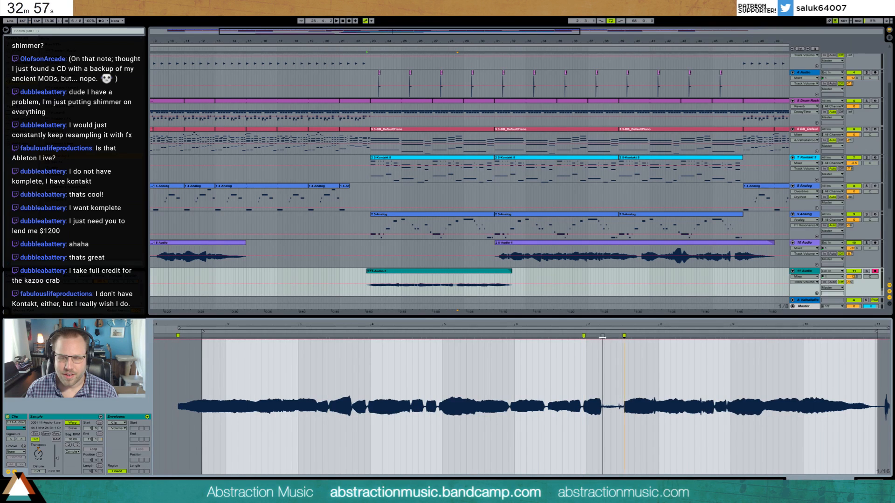
{"action": "left_click_drag", "start_coordinate": [603, 337], "coordinate": [617, 337]}
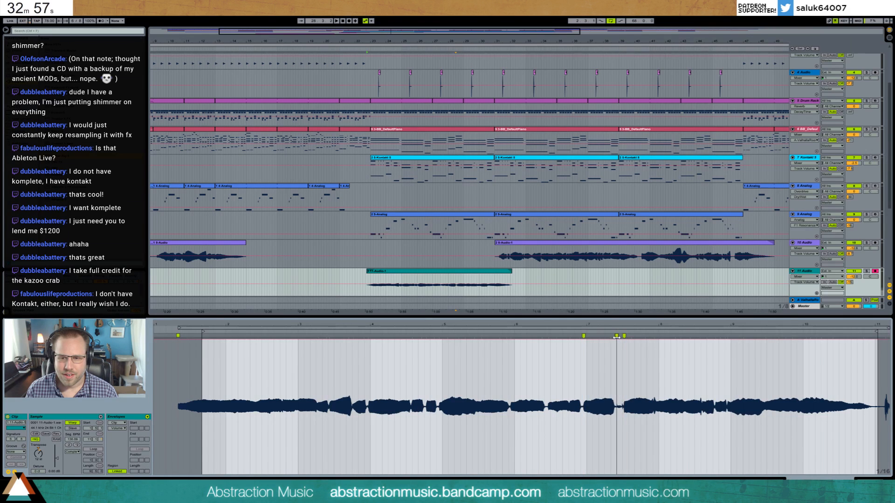
{"action": "left_click", "coordinate": [575, 329]}
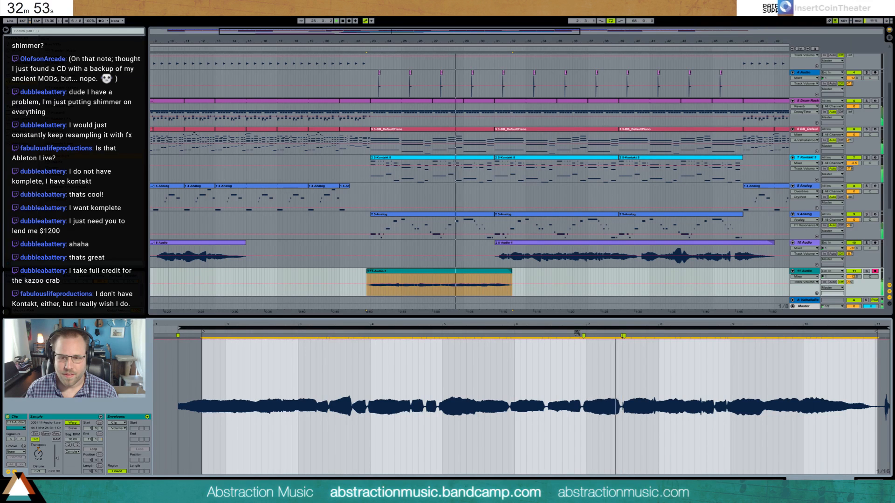
- Refine the warp markers after bar 7 of the 11-Audio clip to tighten the gap, auditioning from just before it
{"action": "double_click", "coordinate": [622, 336]}
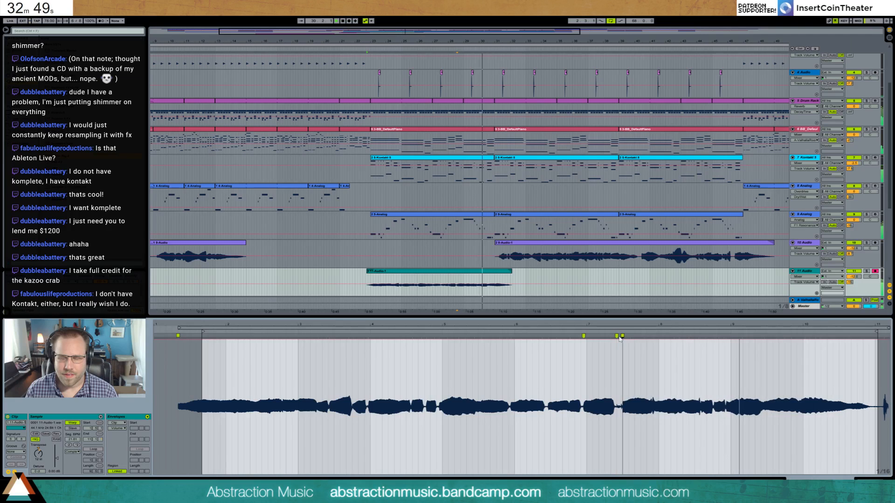
{"action": "left_click", "coordinate": [579, 334]}
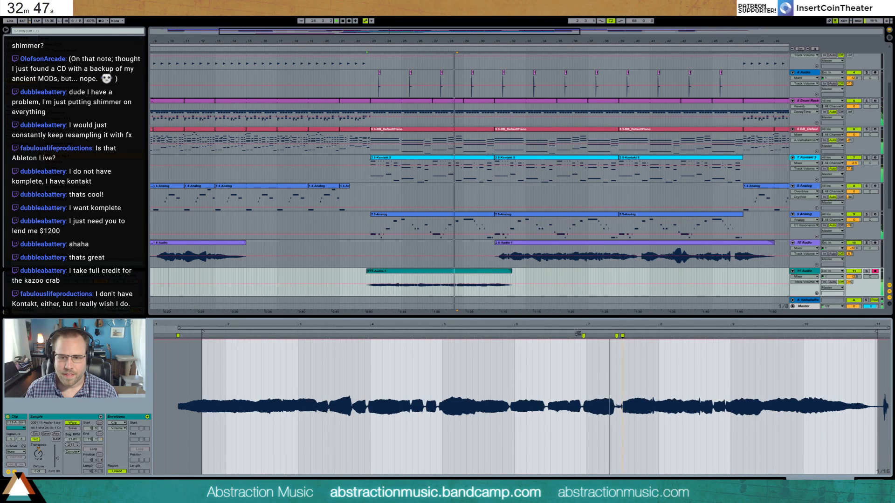
{"action": "left_click", "coordinate": [616, 335]}
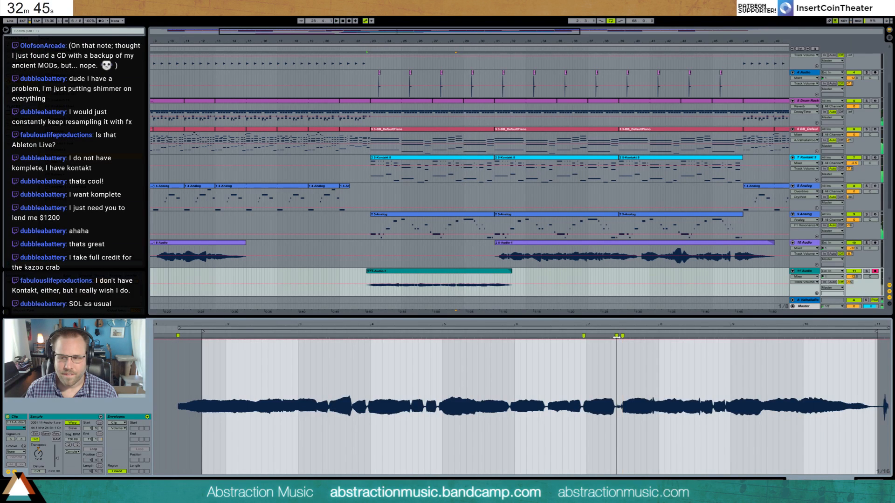
{"action": "left_click_drag", "start_coordinate": [620, 335], "coordinate": [617, 336]}
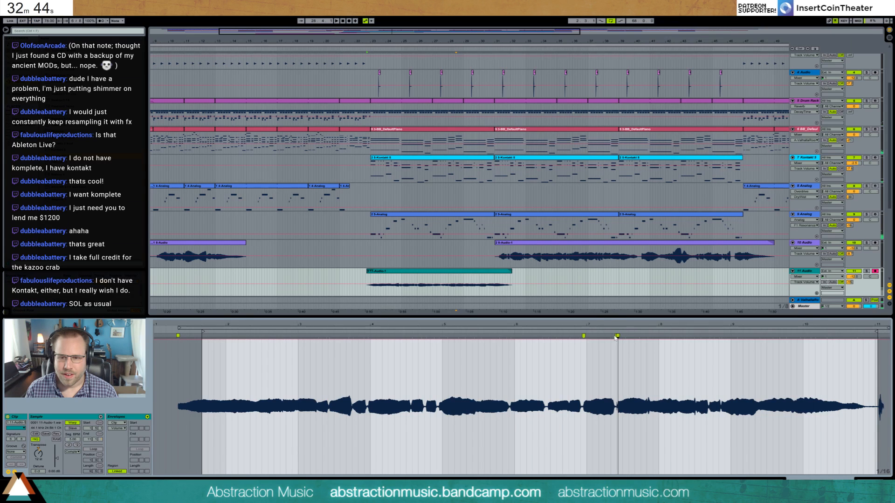
{"action": "left_click", "coordinate": [580, 334]}
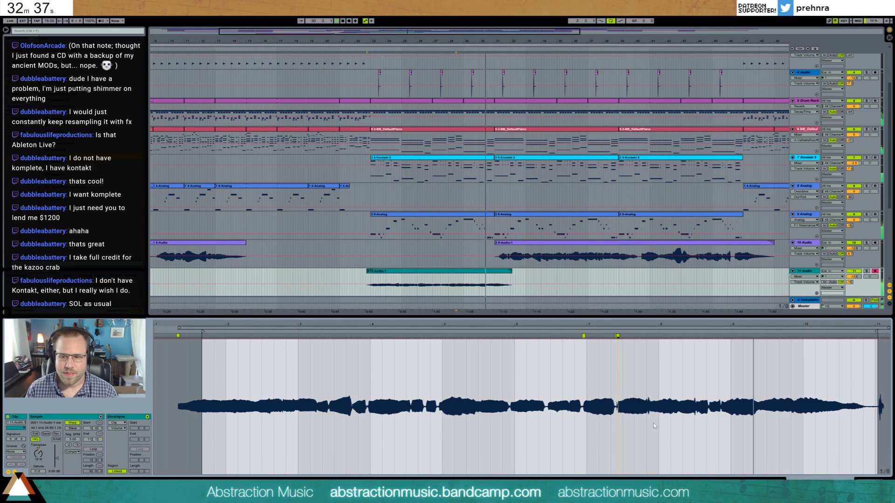
- Open the second 10-Audio clip and use warp markers to pull the start of its first note slightly earlier
{"action": "key", "text": "shift+Tab"}
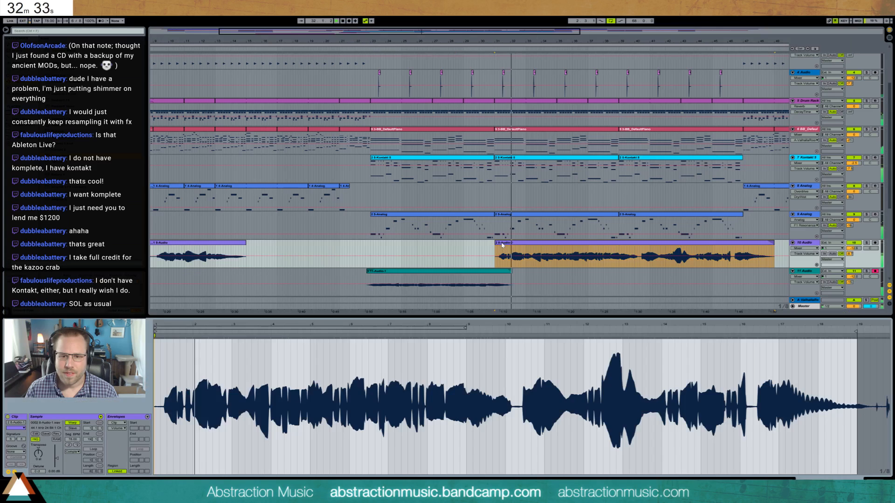
{"action": "double_click", "coordinate": [504, 255]}
{"action": "left_click_drag", "start_coordinate": [164, 325], "coordinate": [166, 359]}
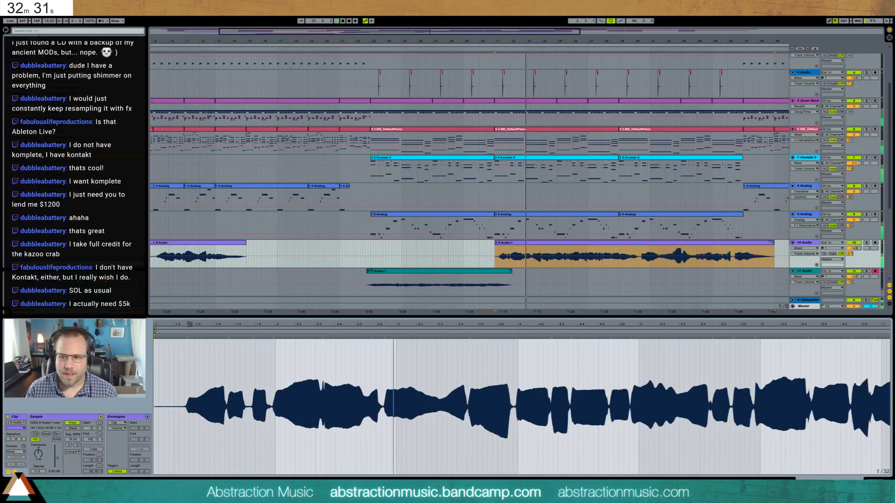
{"action": "left_click", "coordinate": [215, 338]}
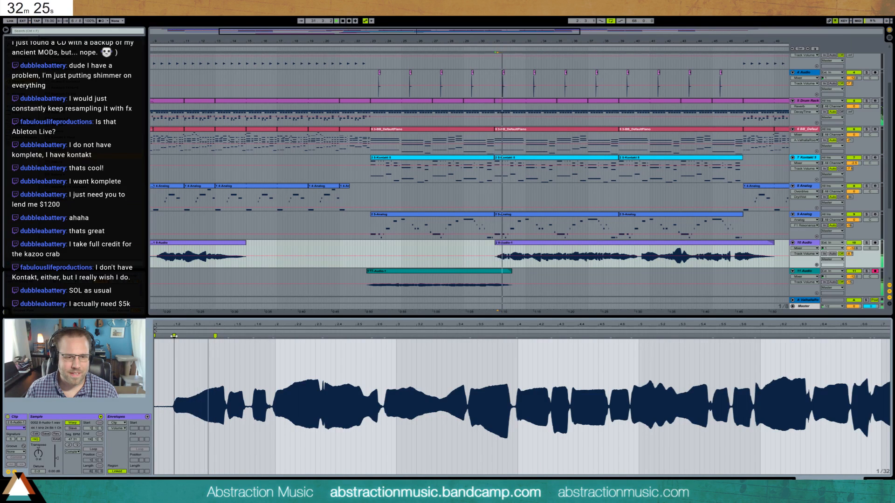
{"action": "key", "text": "shift+Tab"}
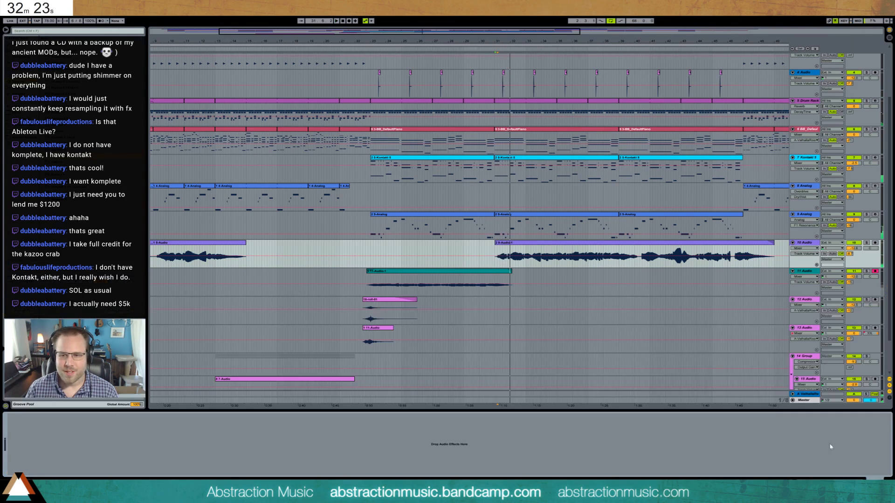
- Set the insert position at the end of the Kontakt clips and add a new audio track below 11-Audio
{"action": "left_click", "coordinate": [532, 279]}
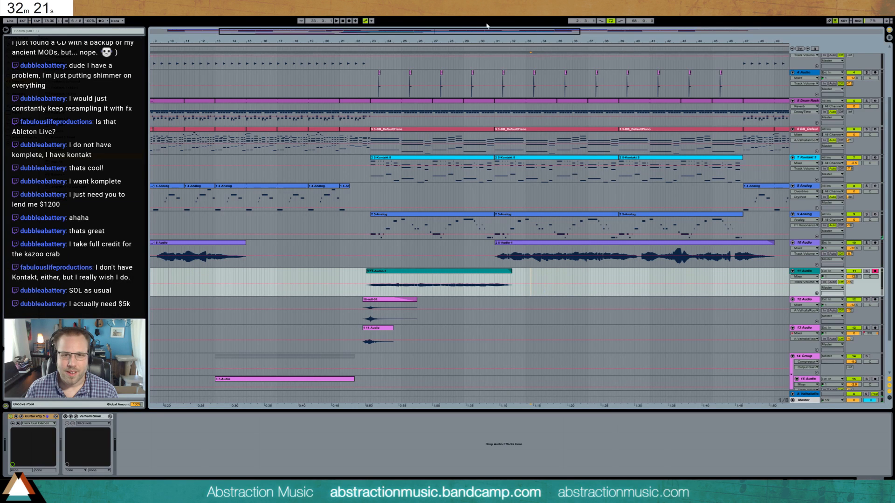
{"action": "key", "text": "minus"}
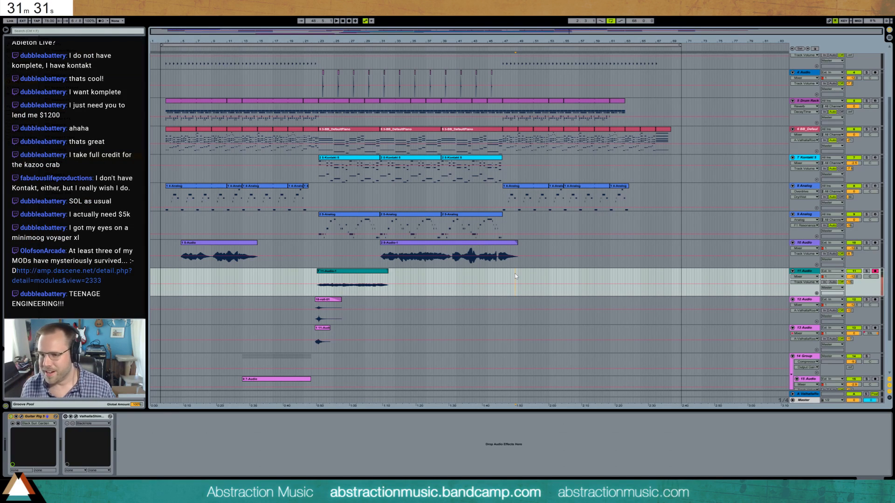
{"action": "left_click", "coordinate": [502, 280]}
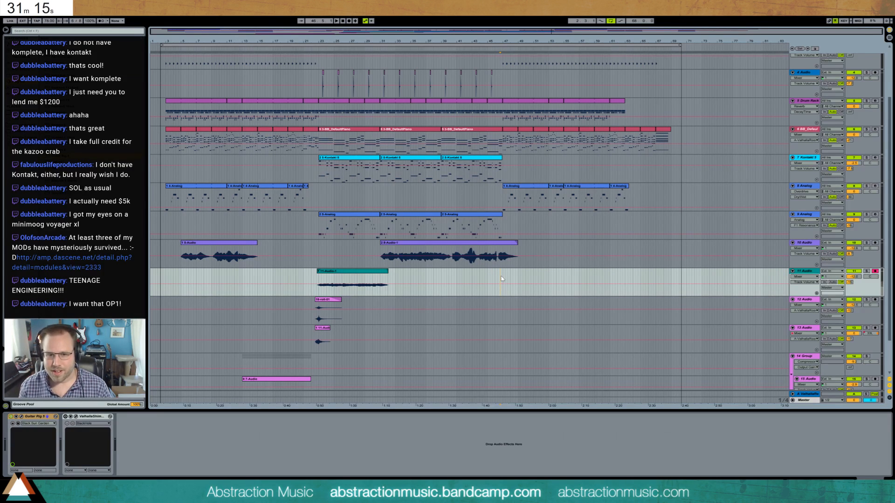
{"action": "key", "text": "ctrl+t"}
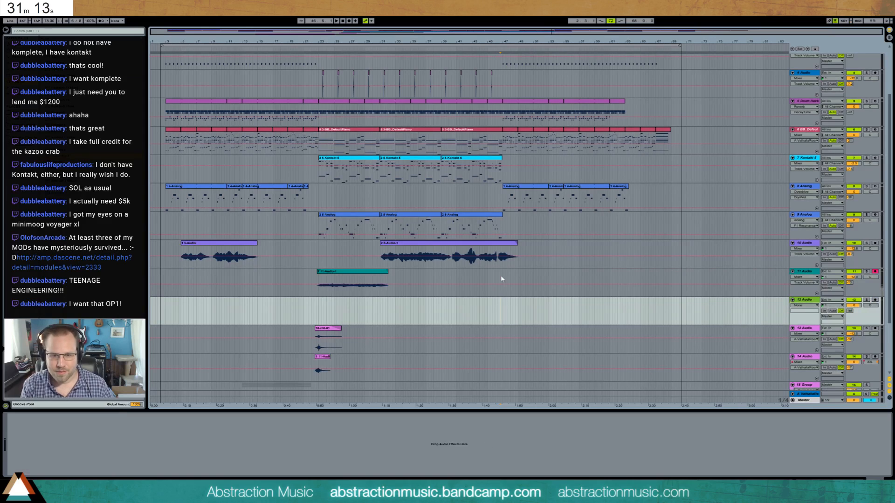
- Raise the new track's A-ValhallaRoom send, set its monitoring to Auto, and arm it for recording
{"action": "left_click_drag", "start_coordinate": [850, 311], "coordinate": [850, 279]}
{"action": "left_click", "coordinate": [832, 311]}
{"action": "left_click", "coordinate": [875, 301]}
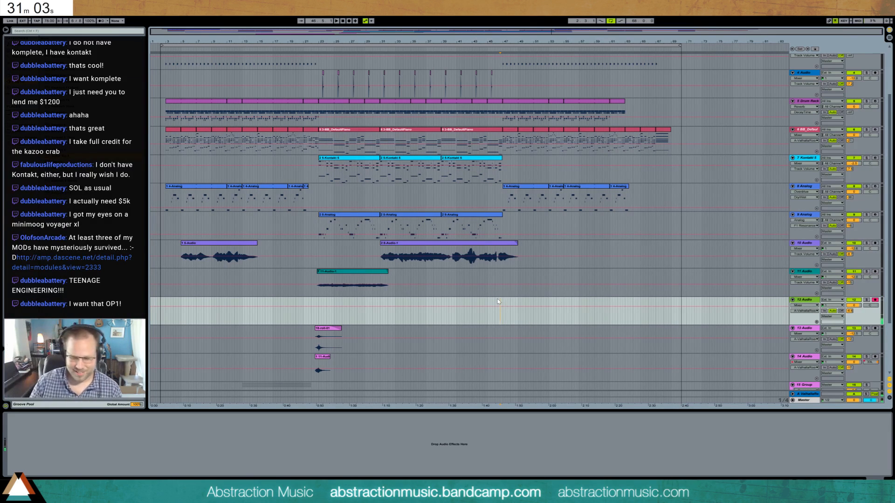
- Record a take of about ten bars on the new audio track from the insert position and select the recorded clip
{"action": "key", "text": "F9"}
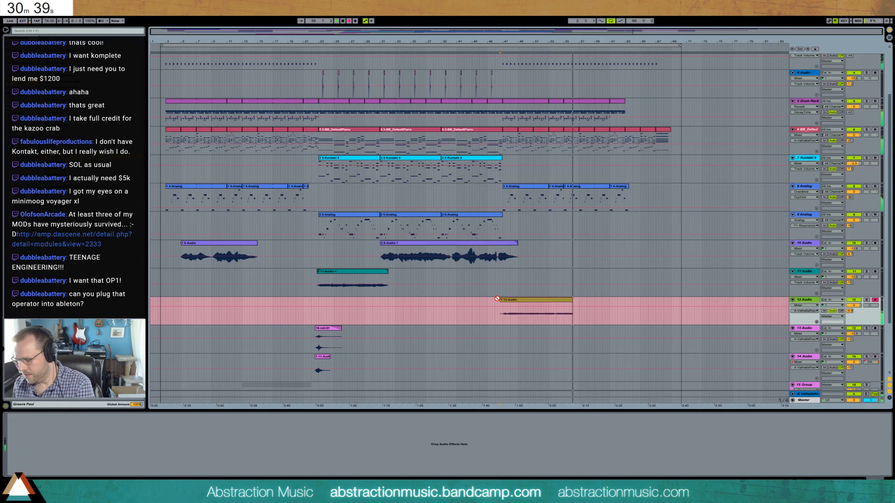
{"action": "key", "text": "space"}
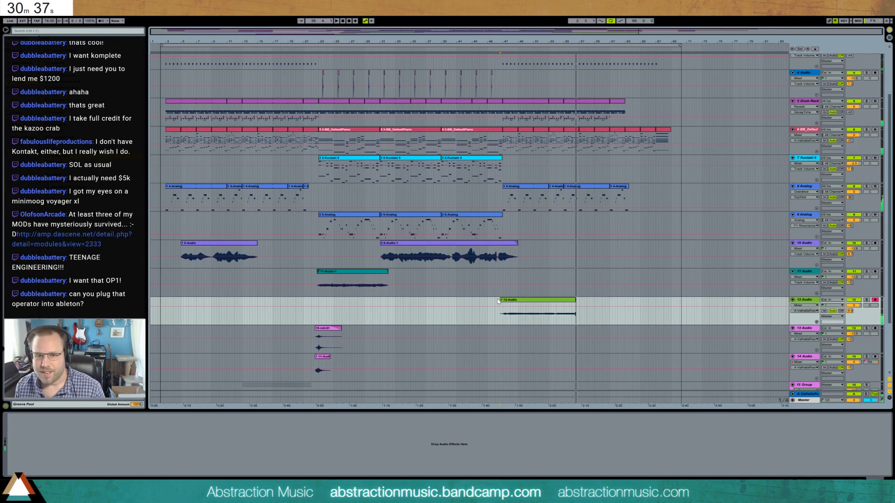
{"action": "left_click", "coordinate": [514, 302]}
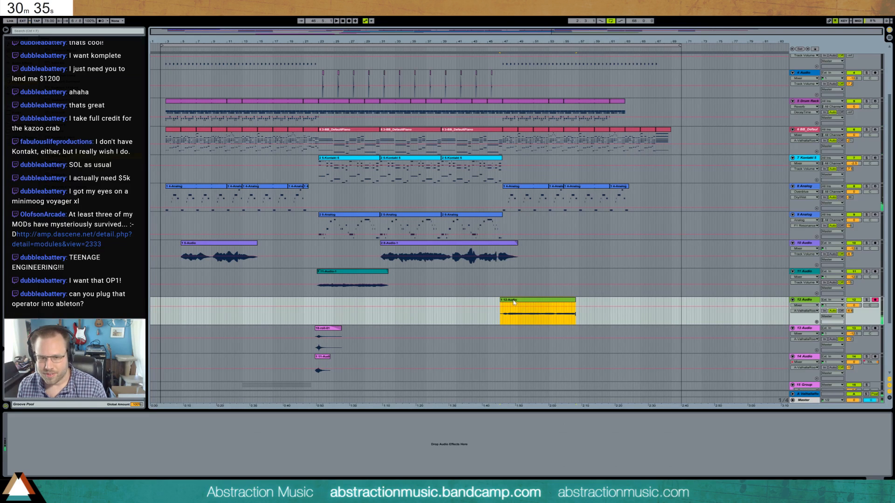
- Delete the selected take and record a new one of about 22 bars on the 12-Audio track from bar 46
{"action": "key", "text": "Delete"}
{"action": "left_click", "coordinate": [495, 320]}
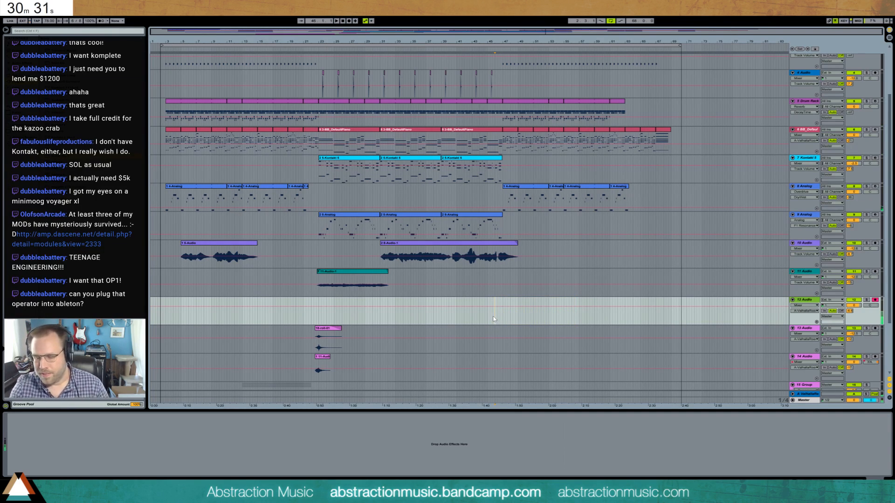
{"action": "key", "text": "F9"}
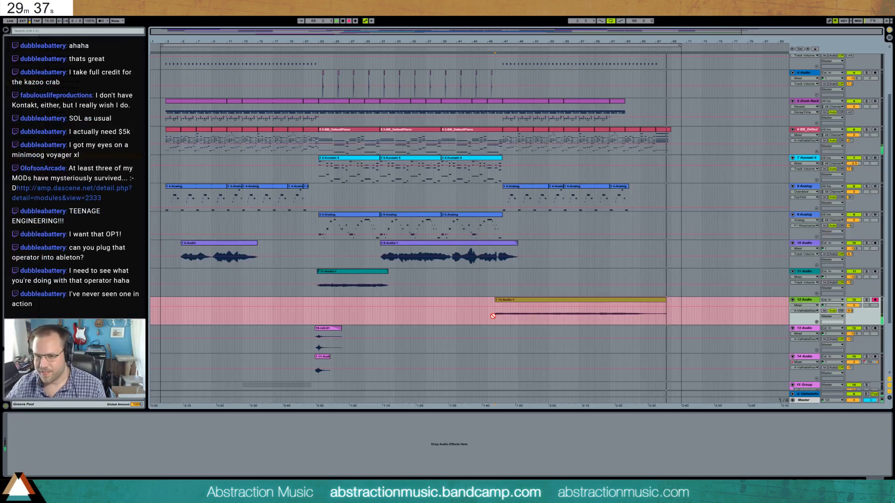
{"action": "key", "text": "space"}
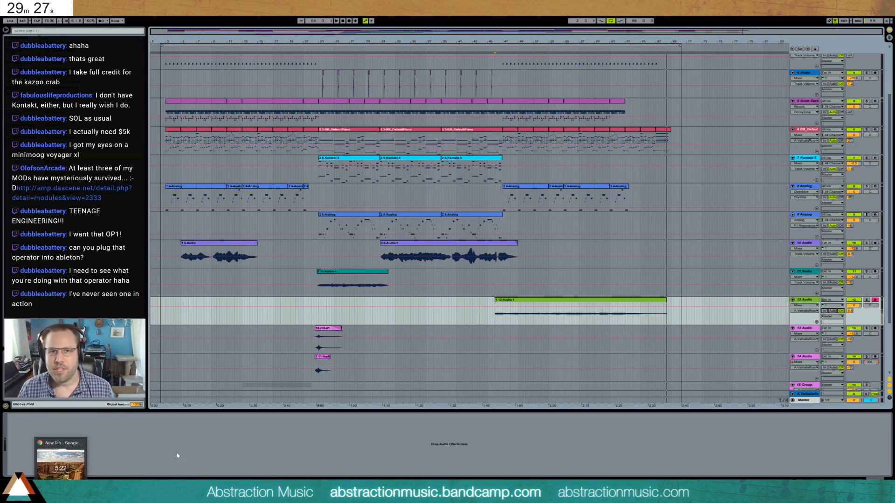
- Give the new 12-Audio clip a short fade-in and fade-out, trim its end slightly, and play it from its start
{"action": "left_click", "coordinate": [498, 300]}
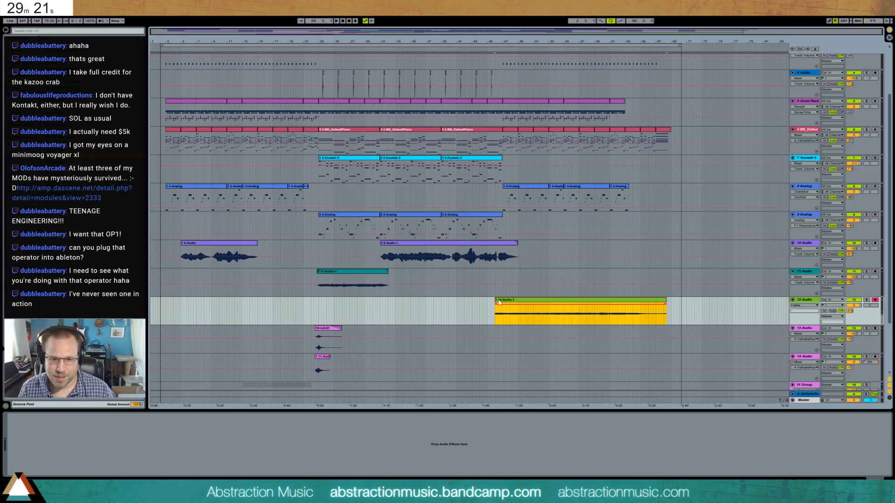
{"action": "left_click_drag", "start_coordinate": [496, 303], "coordinate": [502, 307]}
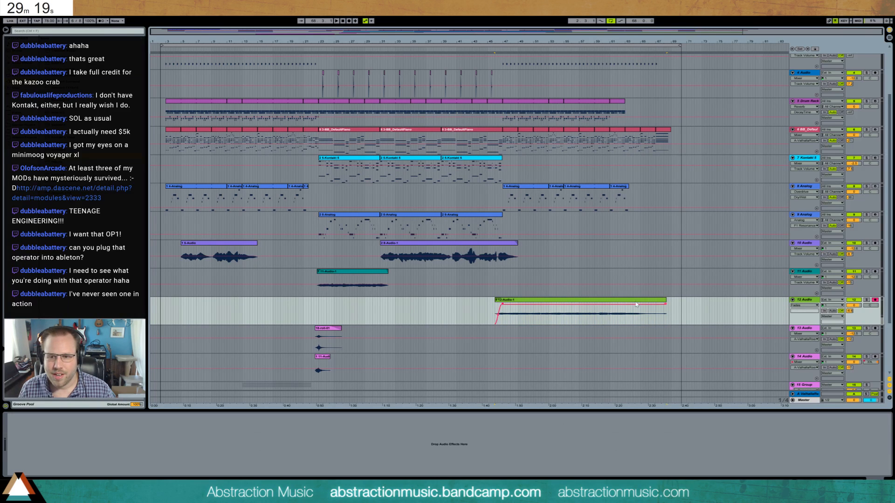
{"action": "mouse_move", "coordinate": [666, 306]}
{"action": "left_mouse_down"}
{"action": "mouse_move", "coordinate": [655, 305]}
{"action": "mouse_move", "coordinate": [663, 301]}
{"action": "left_mouse_up"}
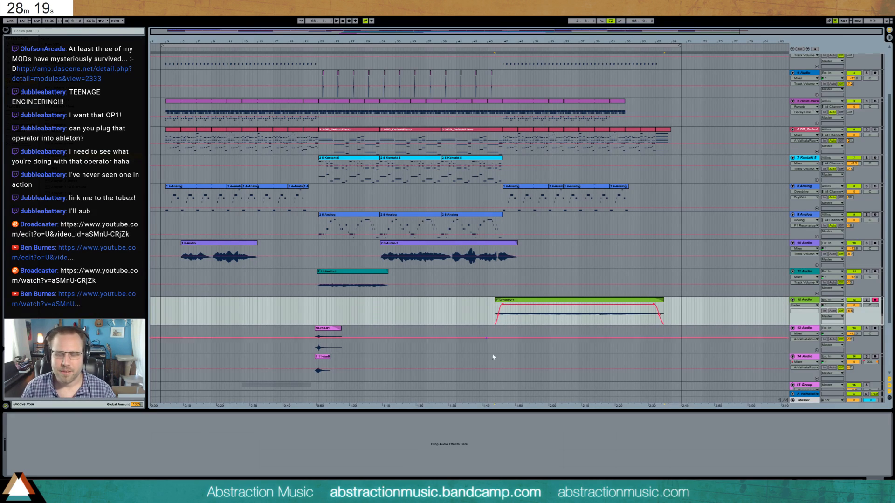
{"action": "left_click", "coordinate": [496, 312]}
{"action": "key", "text": "space"}
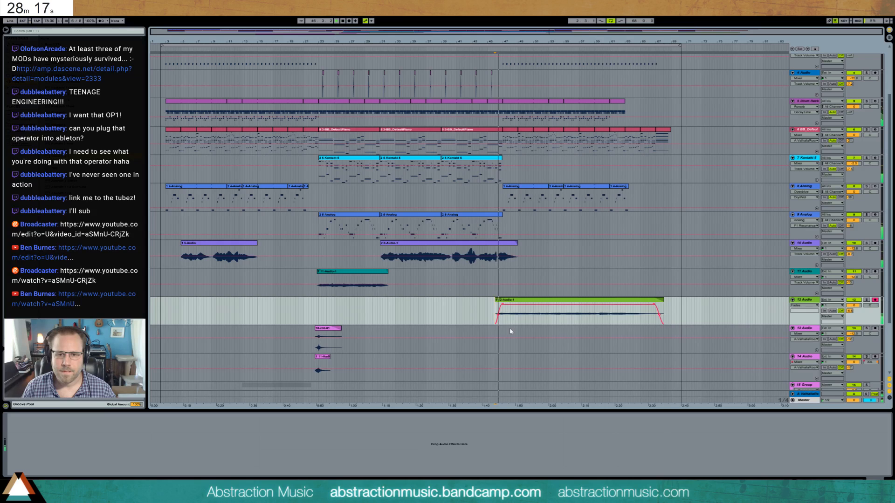
- Open the second 10-Audio clip and use warp markers to stretch the note before the final one until the gap between them closes
{"action": "double_click", "coordinate": [505, 248]}
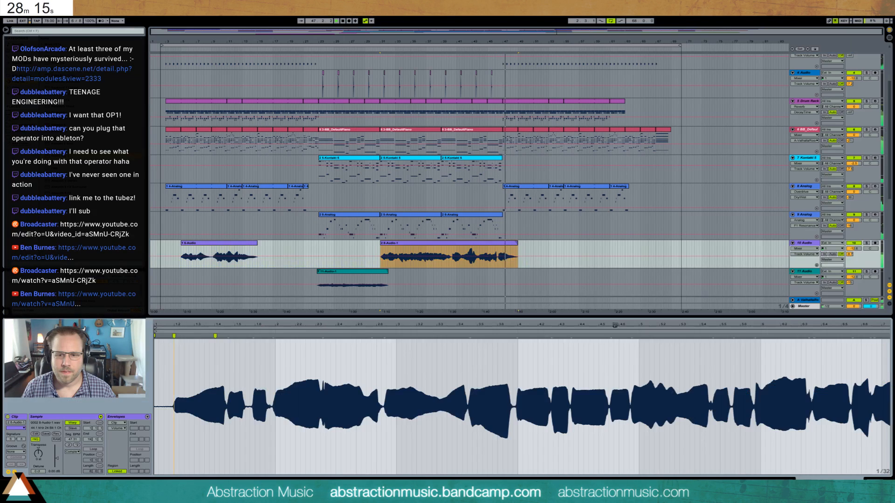
{"action": "left_click_drag", "start_coordinate": [760, 328], "coordinate": [759, 280]}
{"action": "key", "text": "space"}
{"action": "left_click", "coordinate": [754, 346]}
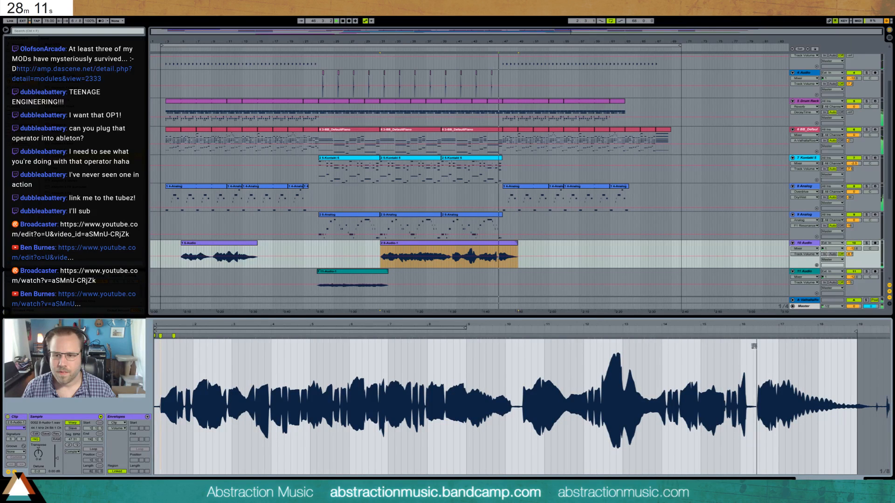
{"action": "key", "text": "space"}
{"action": "left_click_drag", "start_coordinate": [757, 326], "coordinate": [536, 345]}
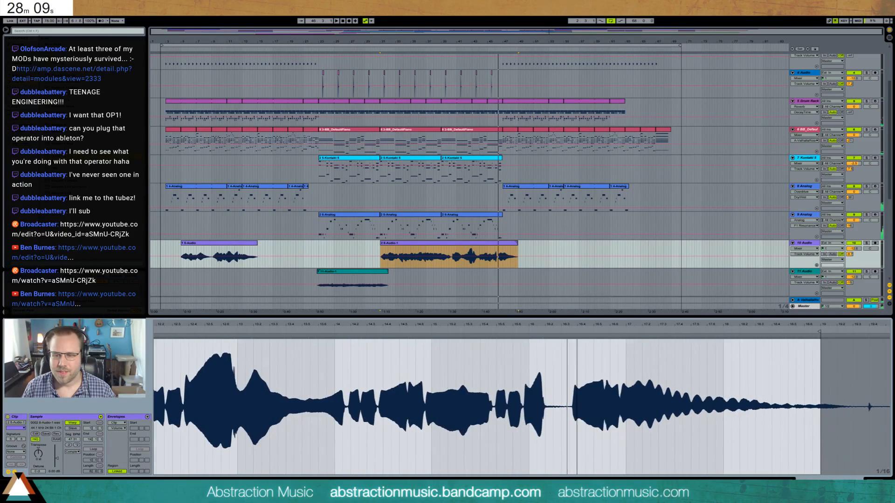
{"action": "double_click", "coordinate": [525, 336]}
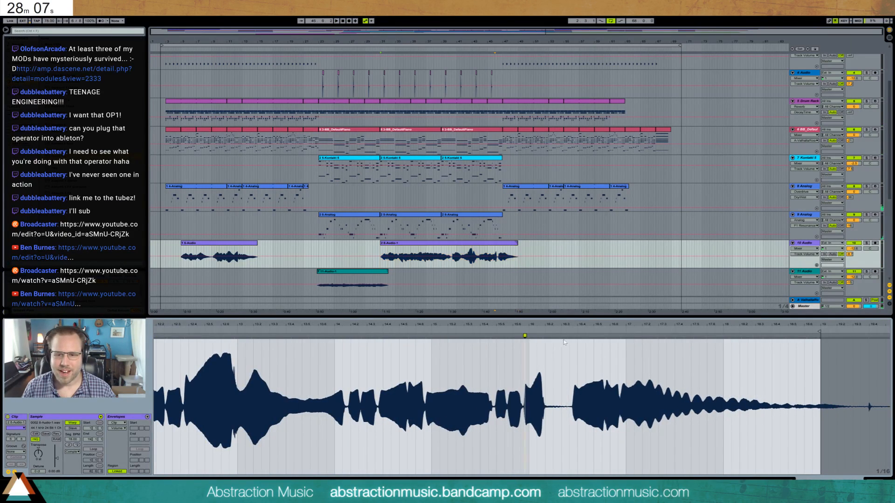
{"action": "double_click", "coordinate": [573, 336]}
{"action": "left_click_drag", "start_coordinate": [544, 342], "coordinate": [568, 341]}
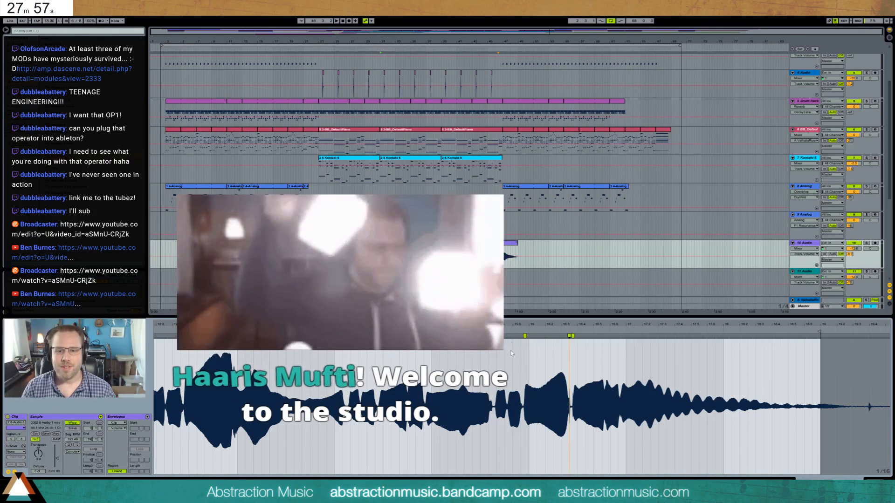
- Hide the clip's detail editor and arm the 6-BB_DefaultPiano track
{"action": "key", "text": "shift+Tab"}
{"action": "scroll", "coordinate": [789, 220], "scroll_direction": "up", "scroll_amount": 3}
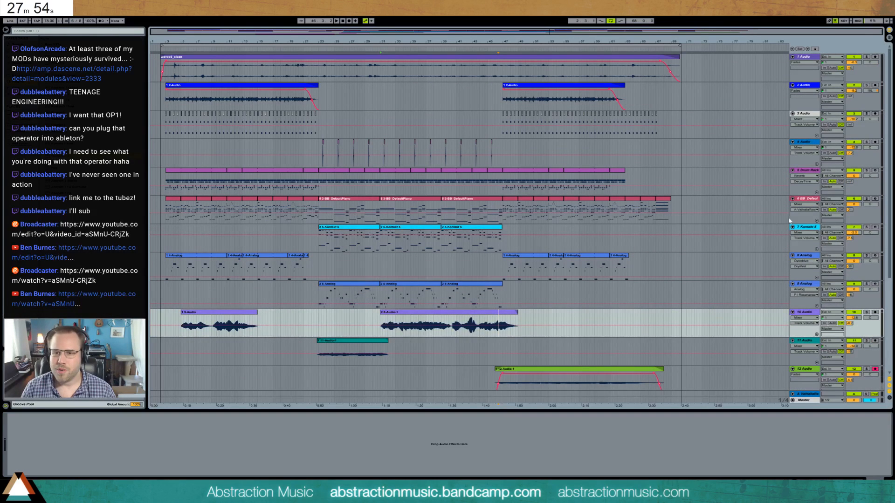
{"action": "left_click", "coordinate": [874, 199]}
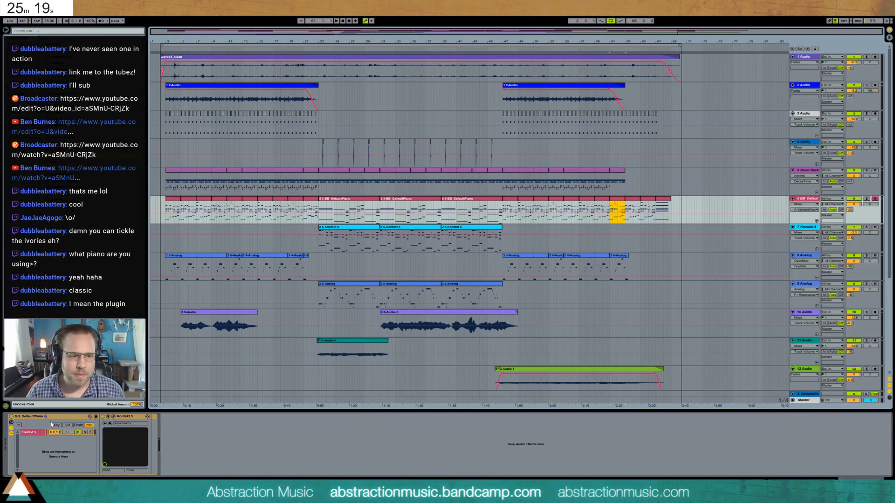
- Open the piano track's Kontakt instrument, examine its file, library and database browsers, and close it
{"action": "left_click", "coordinate": [114, 417]}
{"action": "left_click_drag", "start_coordinate": [380, 116], "coordinate": [392, 117]}
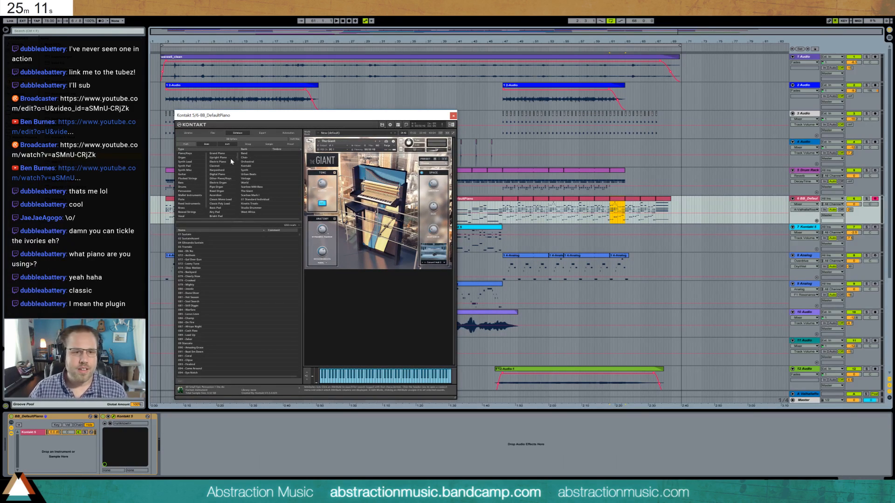
{"action": "left_click", "coordinate": [213, 133]}
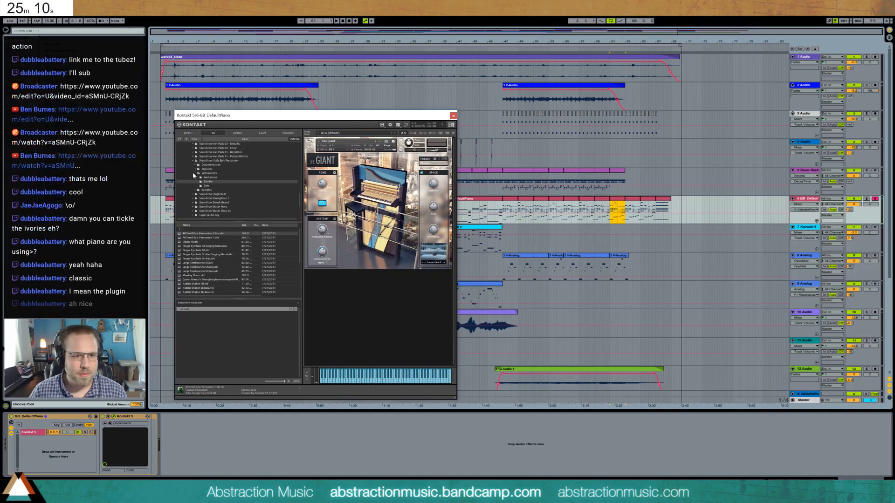
{"action": "left_click", "coordinate": [189, 133]}
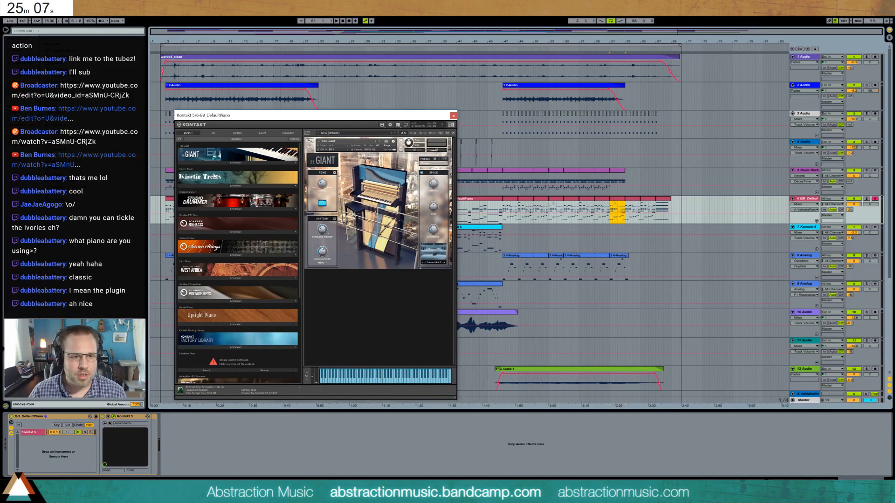
{"action": "scroll", "coordinate": [241, 264], "scroll_direction": "down", "scroll_amount": 2}
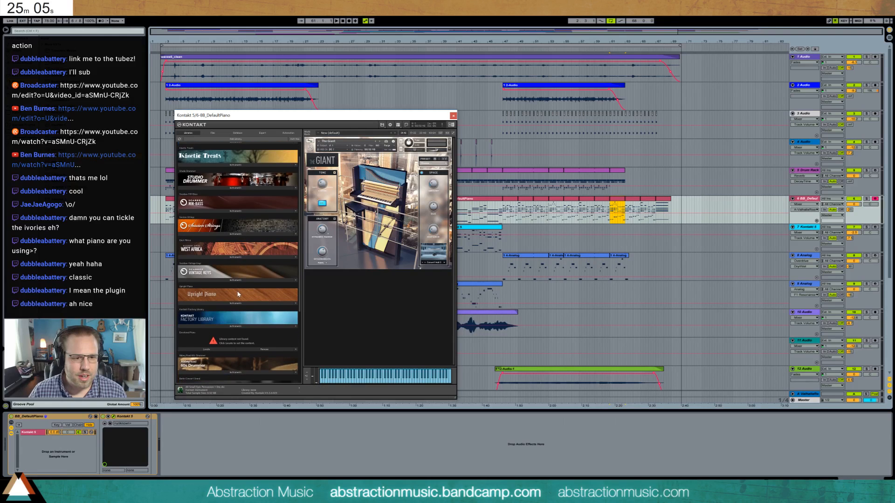
{"action": "scroll", "coordinate": [236, 301], "scroll_direction": "down", "scroll_amount": 1}
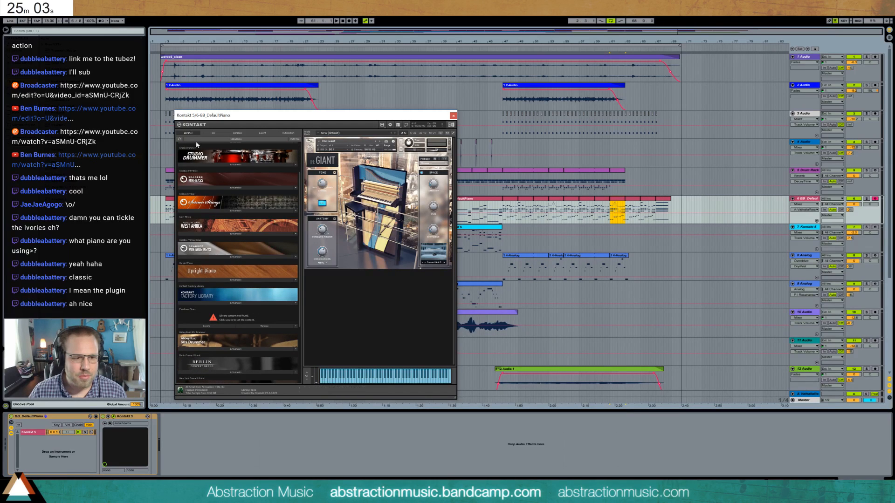
{"action": "left_click", "coordinate": [237, 133]}
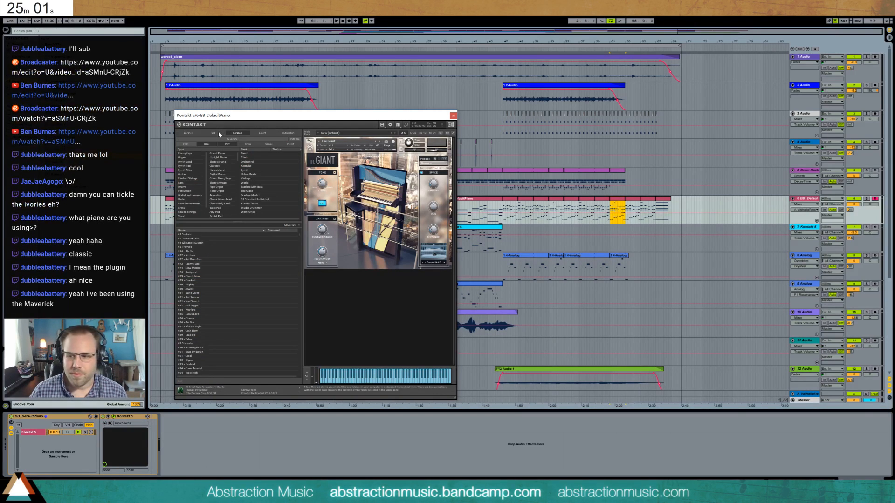
{"action": "left_click", "coordinate": [453, 116]}
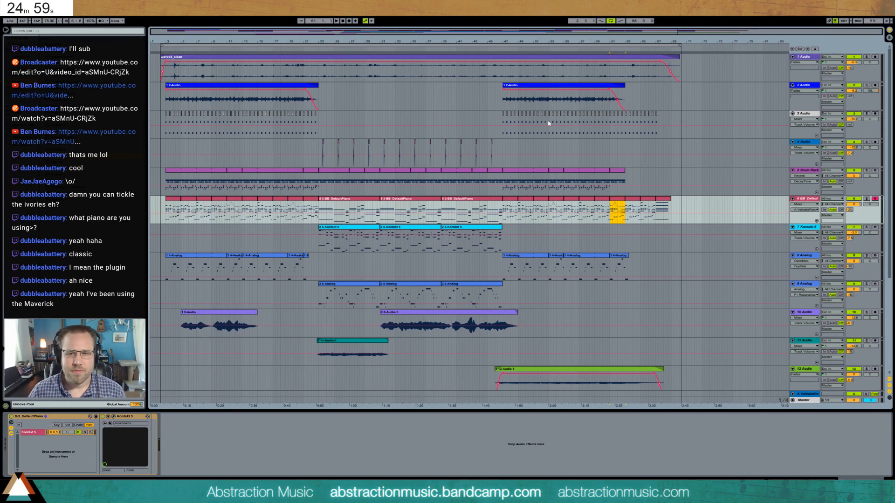
- Play the arrangement from bar 46 and select the 12-Audio track
{"action": "left_click", "coordinate": [168, 147]}
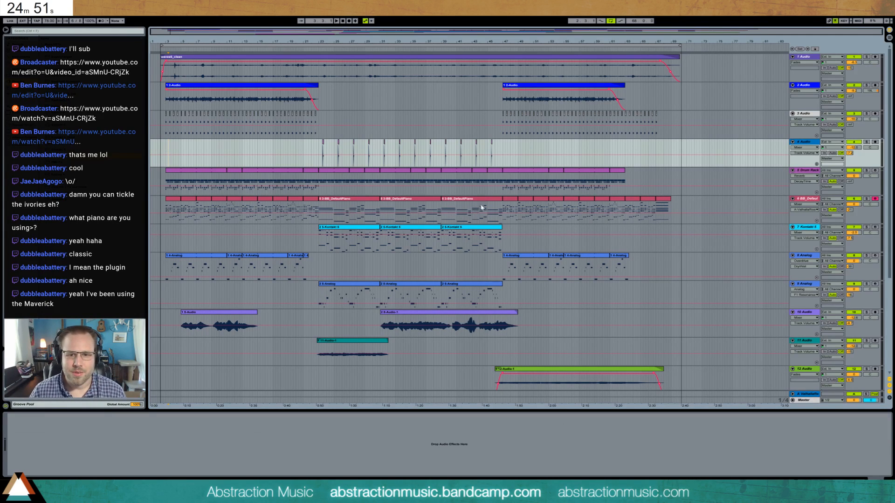
{"action": "left_click", "coordinate": [495, 208]}
{"action": "key", "text": "space"}
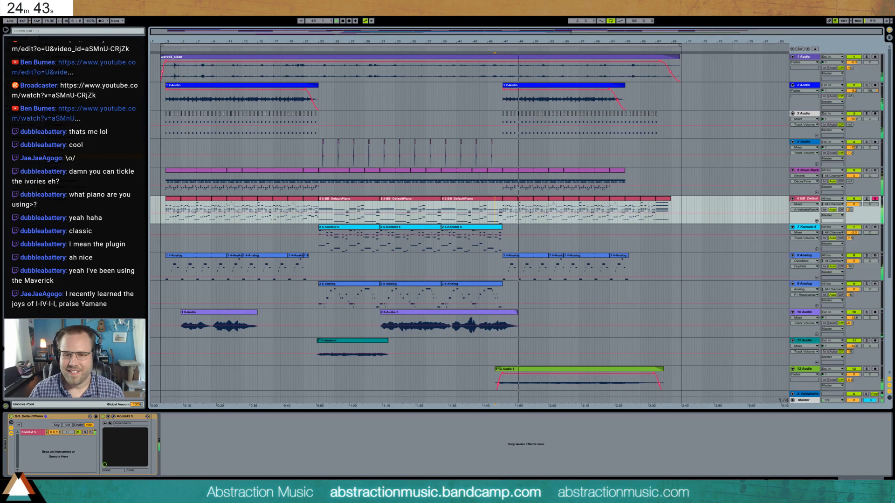
{"action": "left_click", "coordinate": [805, 369]}
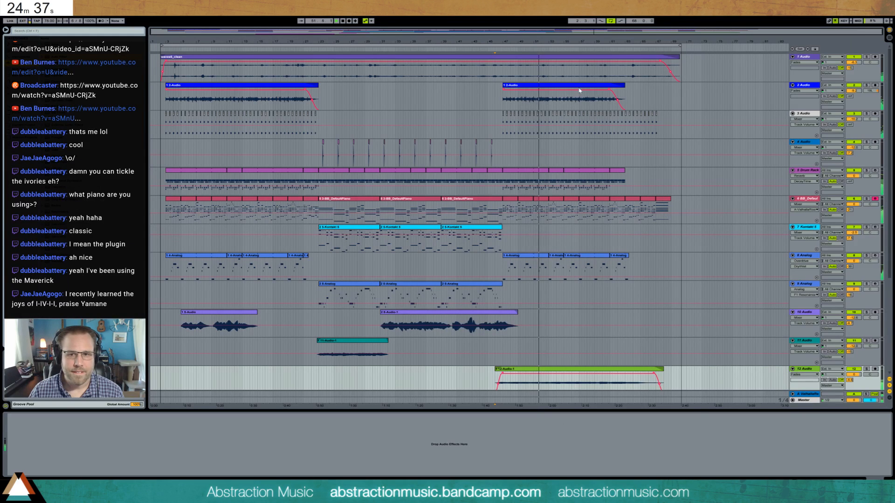
- Nudge the 12-Audio clip slightly later and earlier with snapping off to tighten its timing against playback, and adjust its track volume
{"action": "left_click_drag", "start_coordinate": [660, 31], "coordinate": [431, 368]}
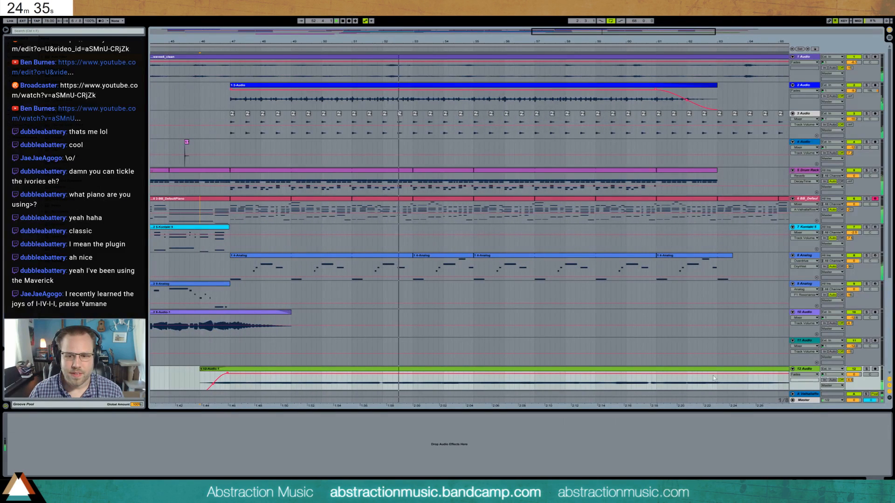
{"action": "left_click", "coordinate": [396, 370]}
{"action": "left_click_drag", "start_coordinate": [397, 371], "coordinate": [400, 370]}
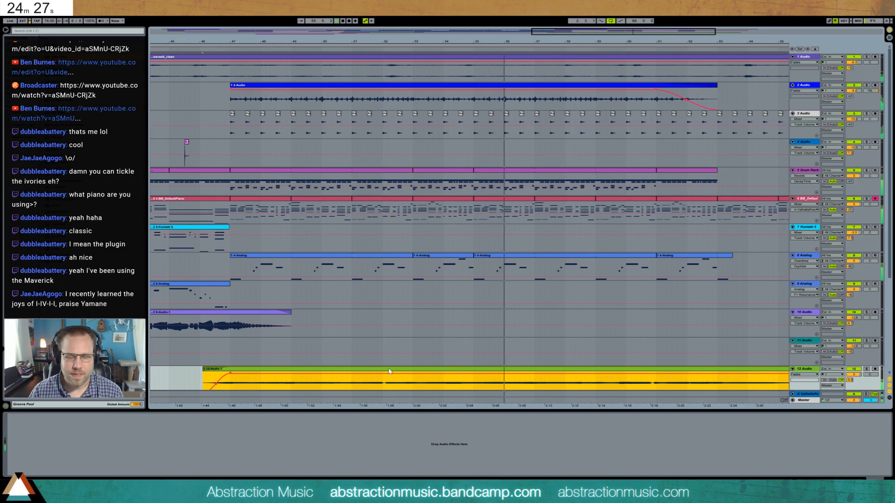
{"action": "left_click_drag", "start_coordinate": [387, 370], "coordinate": [385, 370]}
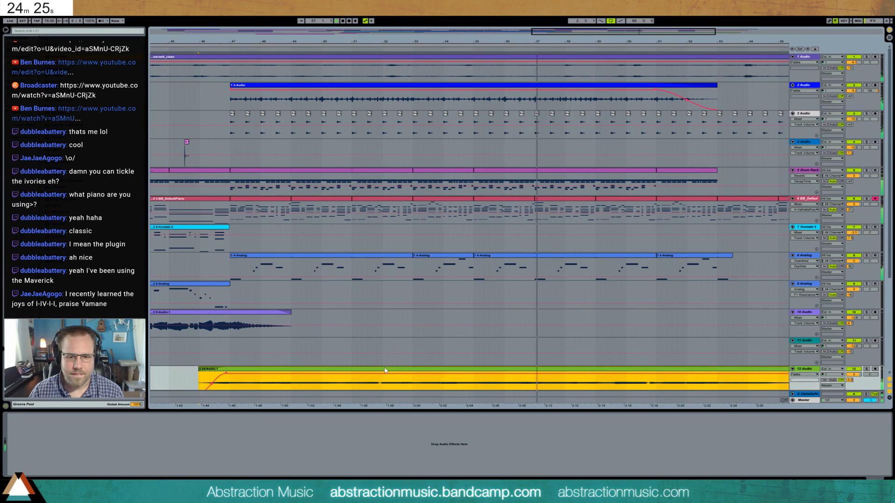
{"action": "left_click", "coordinate": [203, 379]}
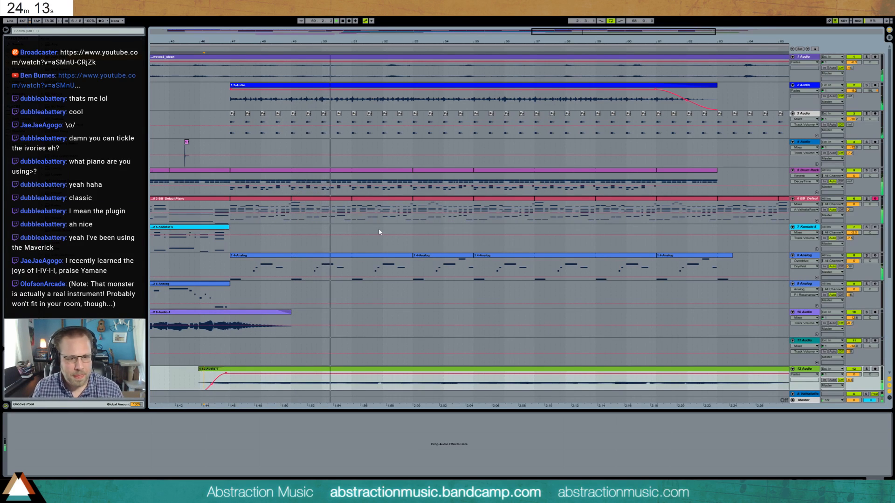
{"action": "left_click", "coordinate": [259, 369]}
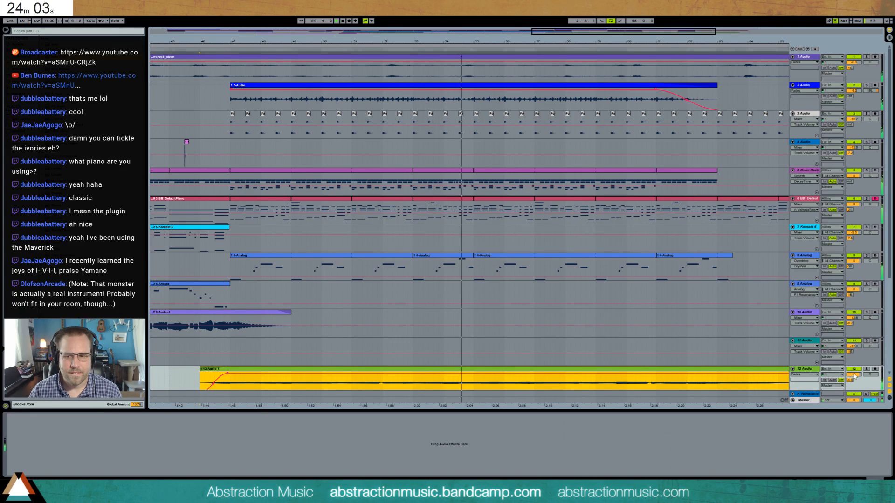
{"action": "left_click", "coordinate": [855, 376]}
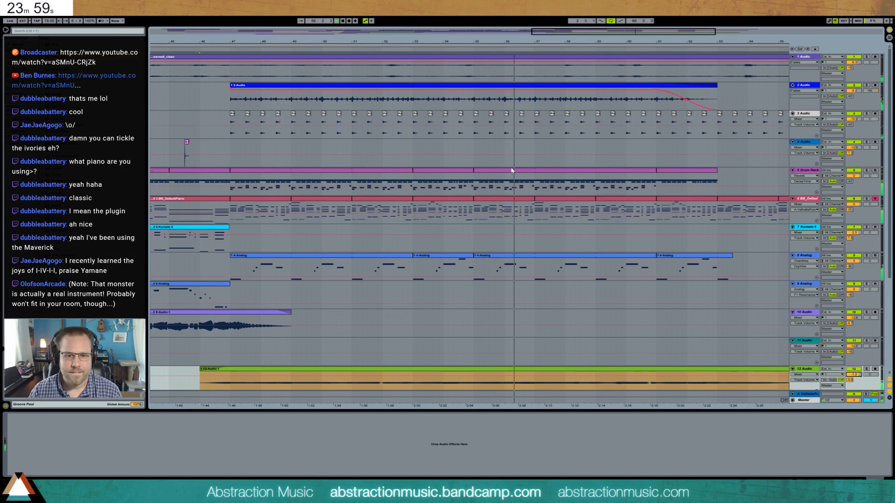
- Turn grid snapping back on, mark a short range at about bar 55 on the 13-Audio track, and play from there
{"action": "double_click", "coordinate": [275, 32]}
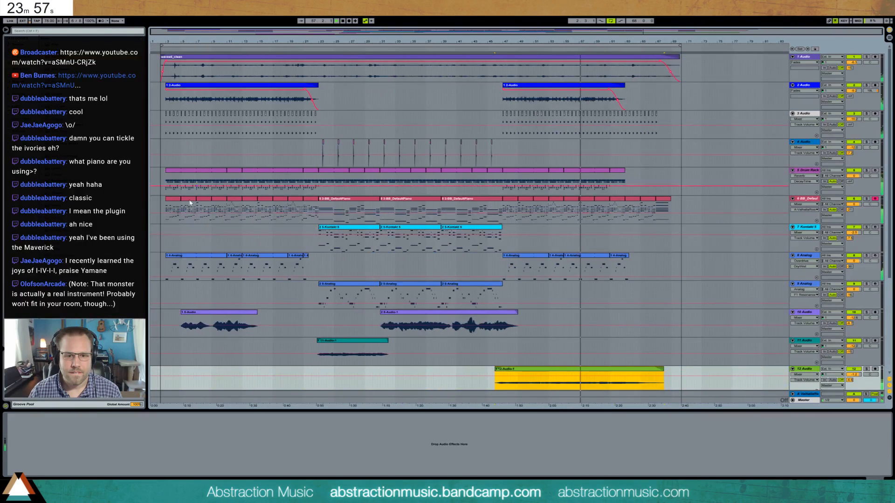
{"action": "scroll", "coordinate": [317, 345], "scroll_direction": "down", "scroll_amount": 3}
{"action": "left_click", "coordinate": [321, 354]}
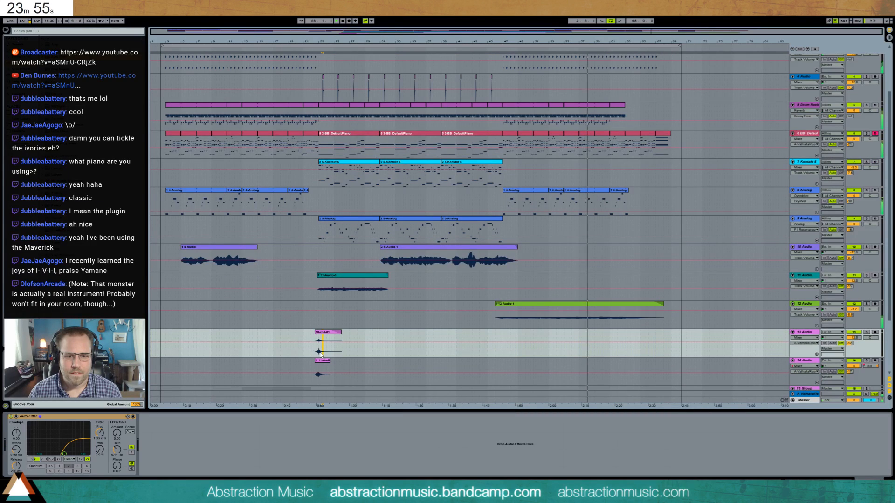
{"action": "left_click_drag", "start_coordinate": [319, 354], "coordinate": [326, 354]}
{"action": "key", "text": "ctrl+4"}
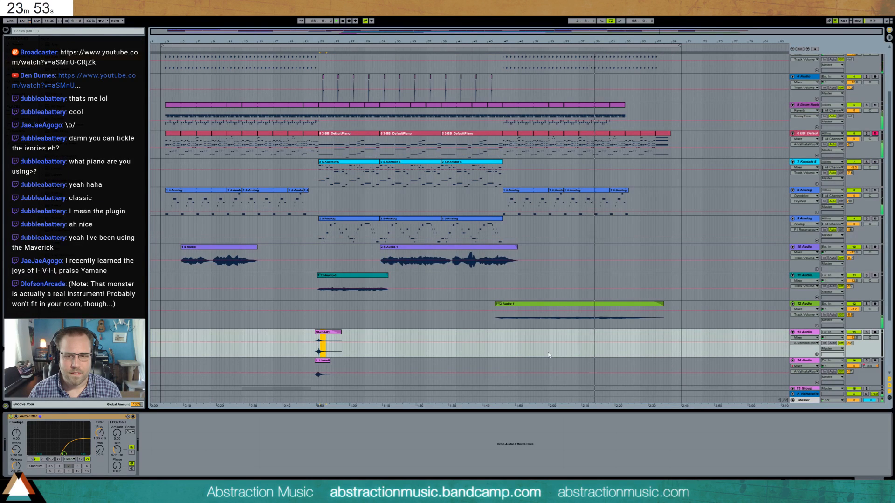
{"action": "left_click", "coordinate": [565, 354]}
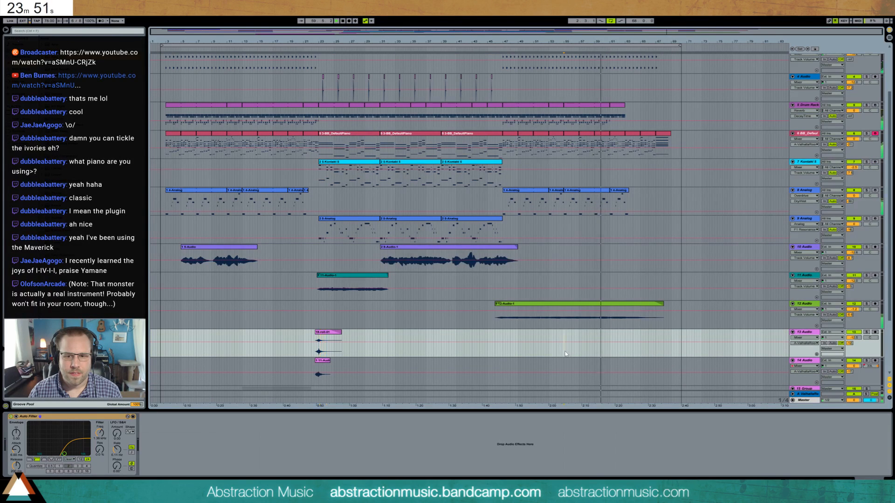
{"action": "key", "text": "ctrl+v"}
{"action": "key", "text": "space"}
{"action": "key", "text": "space"}
{"action": "key", "text": "space"}
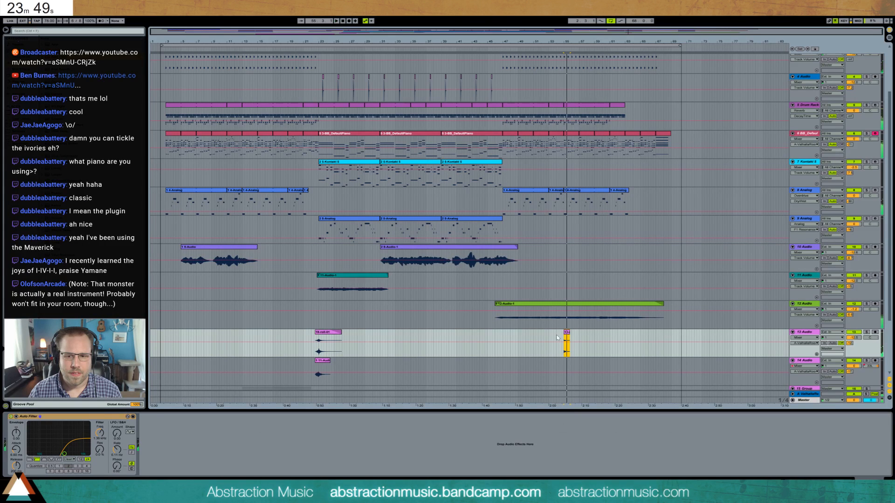
- Search the sample browser for a crash, place one at bar 55 on the 13-Audio track, and play the passage around it
{"action": "left_click", "coordinate": [50, 31]}
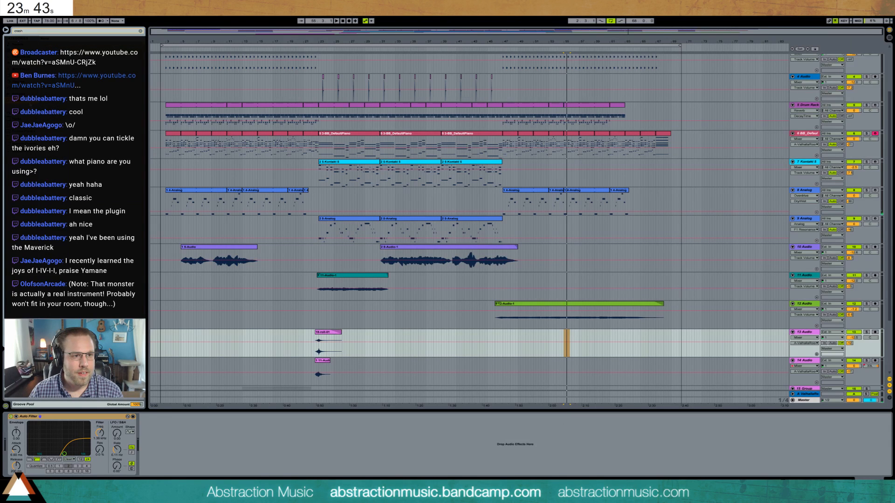
{"action": "mouse_move", "coordinate": [566, 343]}
{"action": "left_mouse_down"}
{"action": "mouse_move", "coordinate": [549, 356]}
{"action": "mouse_move", "coordinate": [565, 347]}
{"action": "mouse_move", "coordinate": [556, 349]}
{"action": "left_mouse_up"}
{"action": "key", "text": "space"}
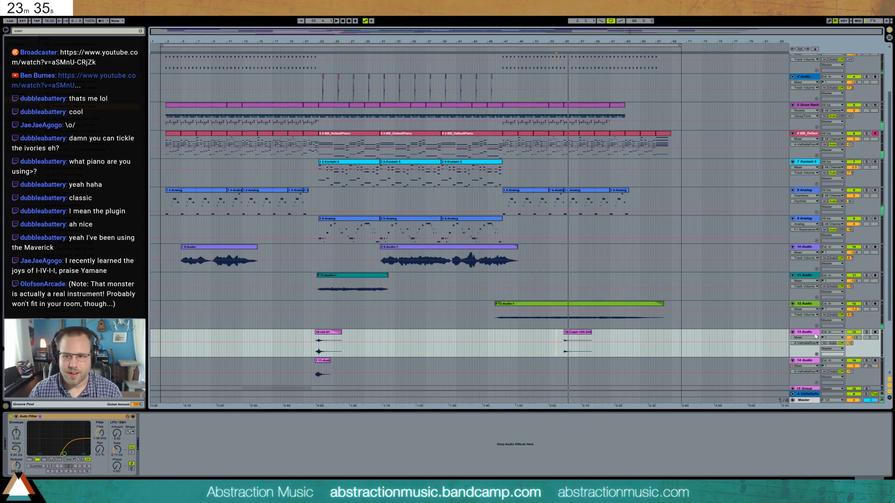
- Insert a new audio track below 13-Audio, move the crash clip onto it, and adjust the new track's level and reverb send
{"action": "key", "text": "ctrl+t"}
{"action": "left_click_drag", "start_coordinate": [576, 335], "coordinate": [577, 364]}
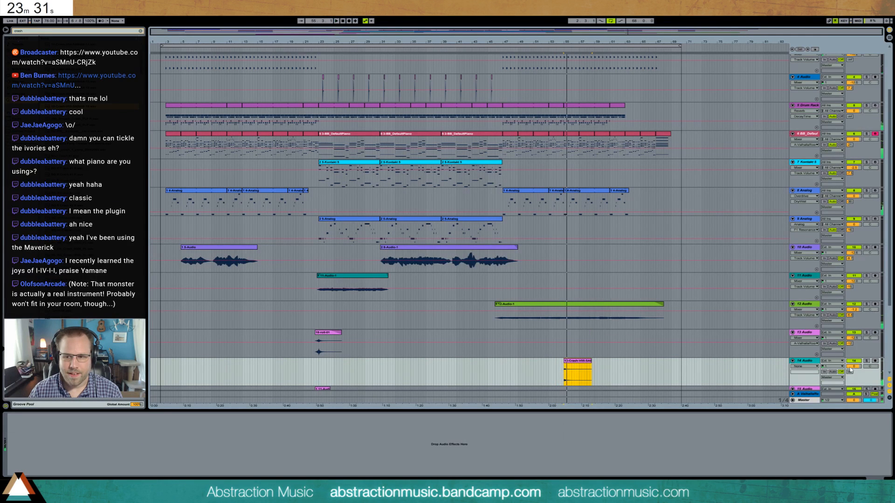
{"action": "mouse_move", "coordinate": [851, 367]}
{"action": "left_mouse_down"}
{"action": "mouse_move", "coordinate": [851, 378]}
{"action": "mouse_move", "coordinate": [850, 352]}
{"action": "mouse_move", "coordinate": [850, 368]}
{"action": "left_mouse_up"}
- Play the crash in context from shortly before bar 53 and trim its tail from bar 57 onward
{"action": "key", "text": "space"}
{"action": "key", "text": "space"}
{"action": "left_click", "coordinate": [548, 365]}
{"action": "key", "text": "space"}
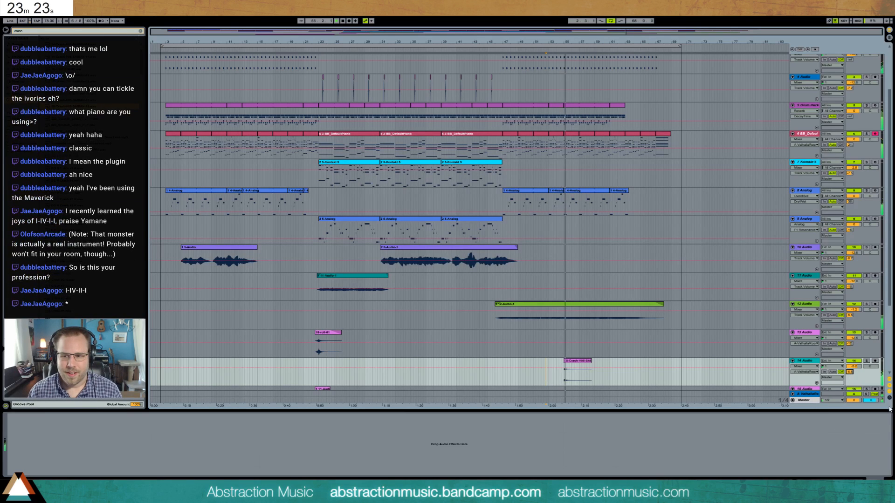
{"action": "key", "text": "space"}
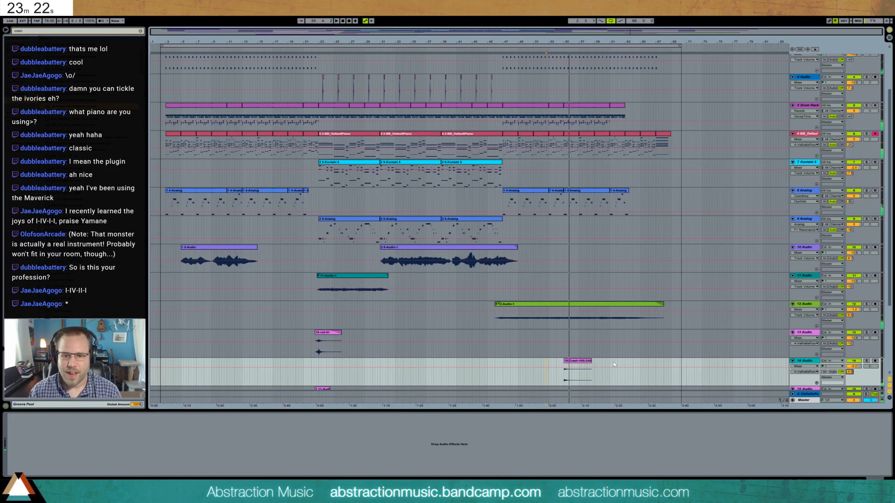
{"action": "left_click", "coordinate": [576, 366]}
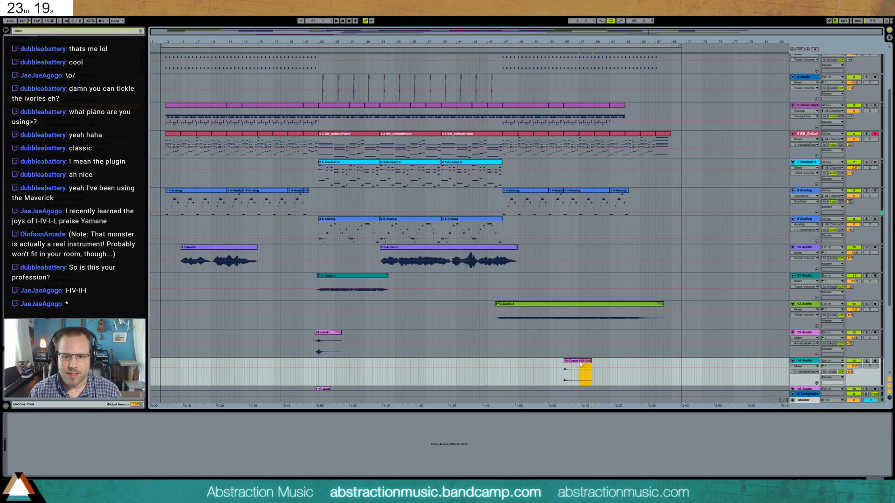
{"action": "key", "text": "Delete"}
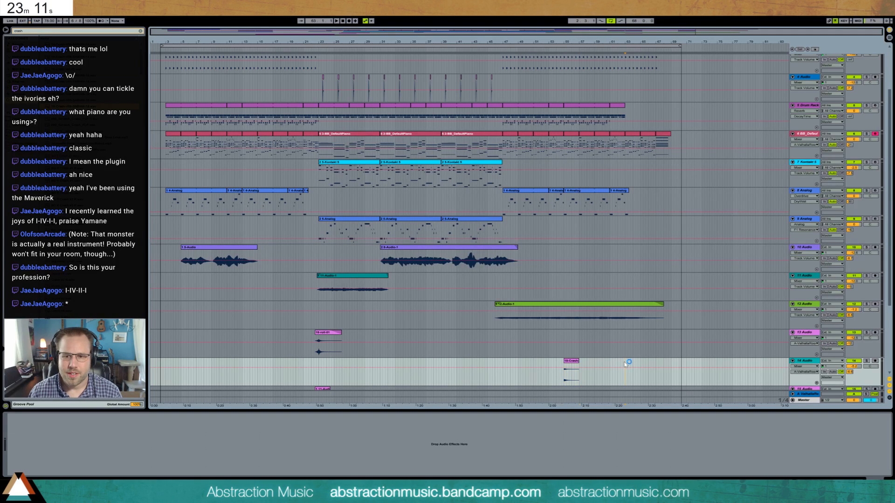
- Paste copies of the trimmed crash at bars 63, 47, 13 and 21, and set the playback start near bar 2 on the piano track
{"action": "left_click", "coordinate": [626, 365]}
{"action": "key", "text": "ctrl+v"}
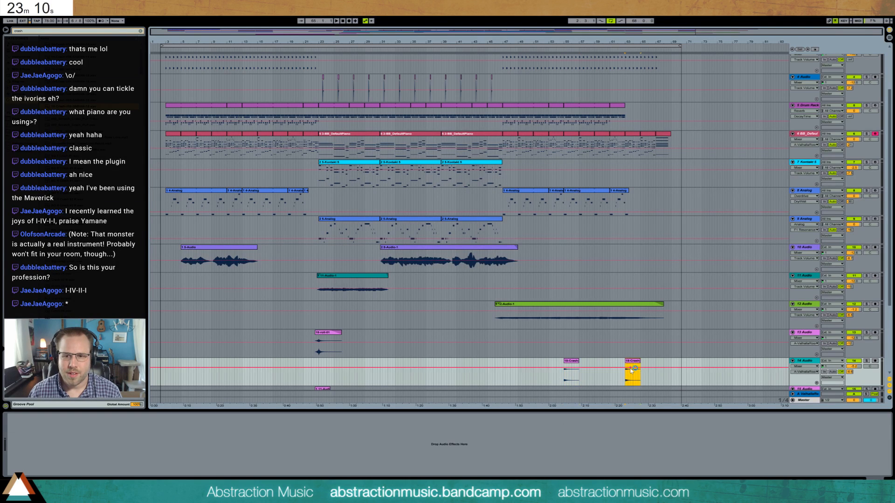
{"action": "left_click", "coordinate": [501, 366]}
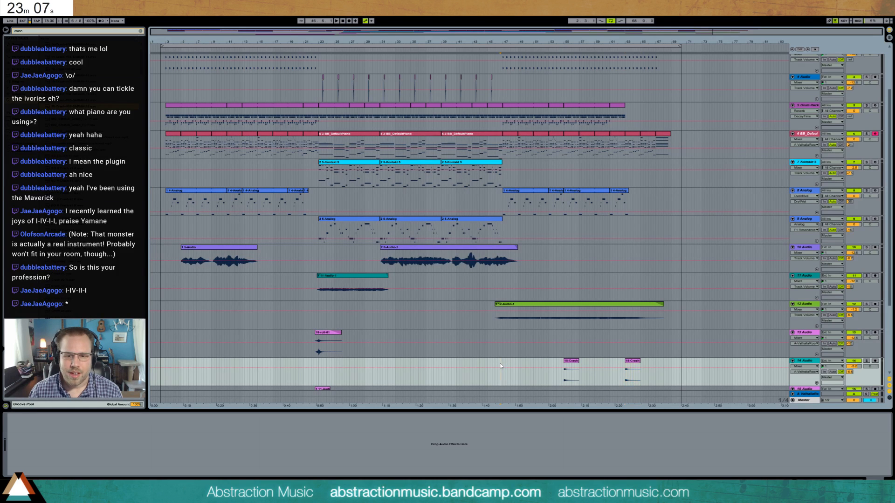
{"action": "key", "text": "ctrl+v"}
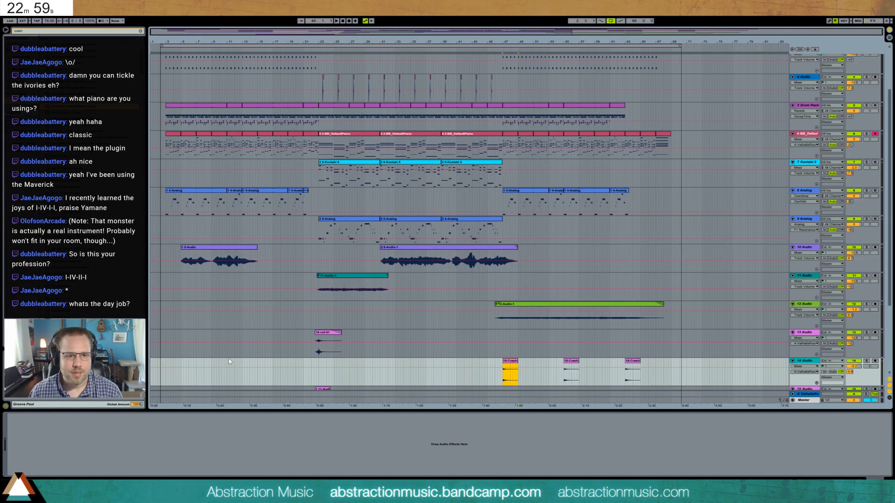
{"action": "key", "text": "ctrl+v"}
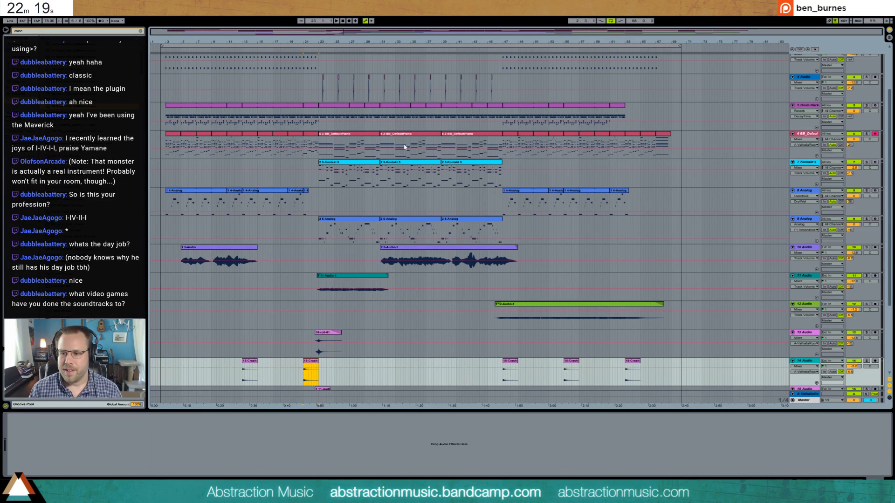
{"action": "left_click", "coordinate": [163, 143]}
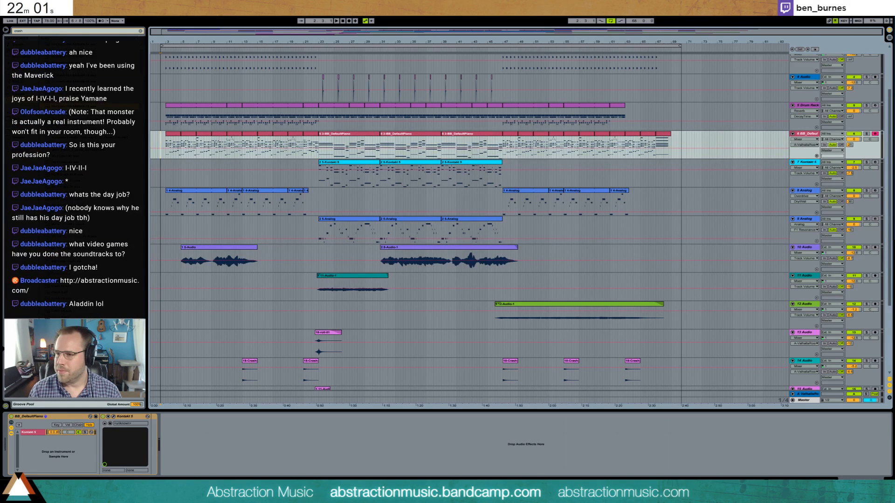
- Bring the browser window with abstractionmusic.com into view, browse and highlight the game soundtrack titles, and move the window away again
{"action": "left_click_drag", "start_coordinate": [894, 38], "coordinate": [472, 51]}
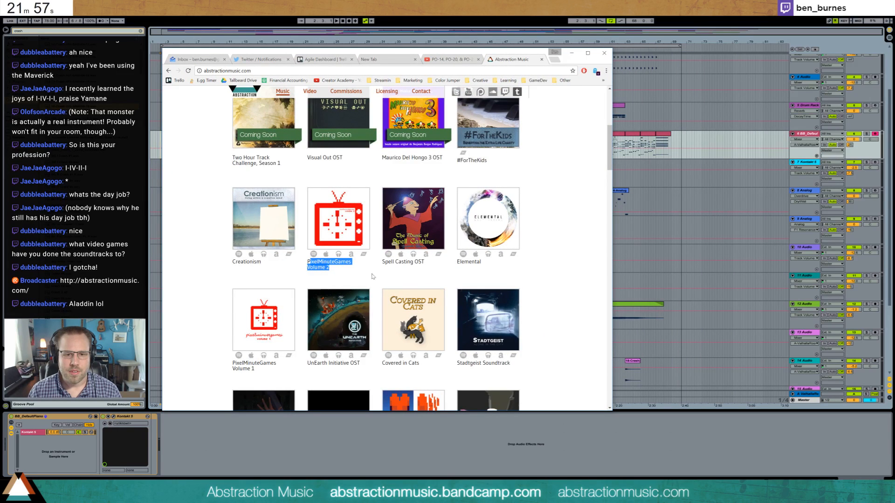
{"action": "left_click_drag", "start_coordinate": [382, 261], "coordinate": [426, 262]}
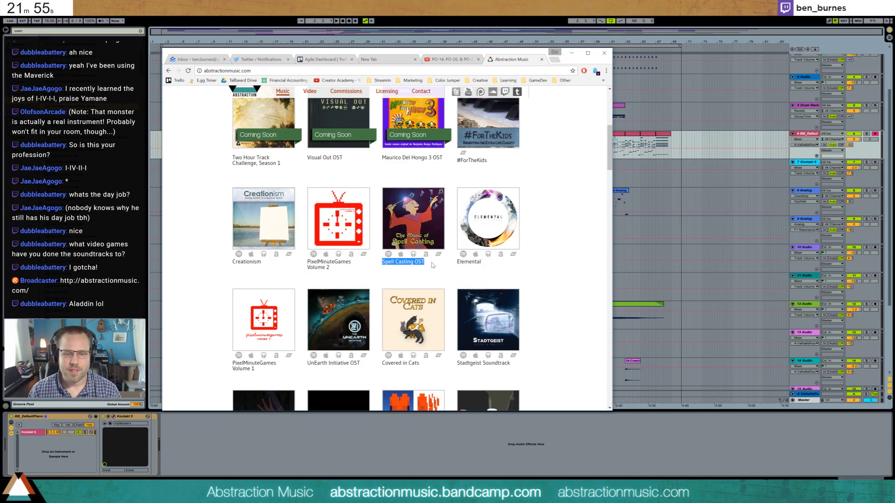
{"action": "scroll", "coordinate": [430, 268], "scroll_direction": "down", "scroll_amount": 2}
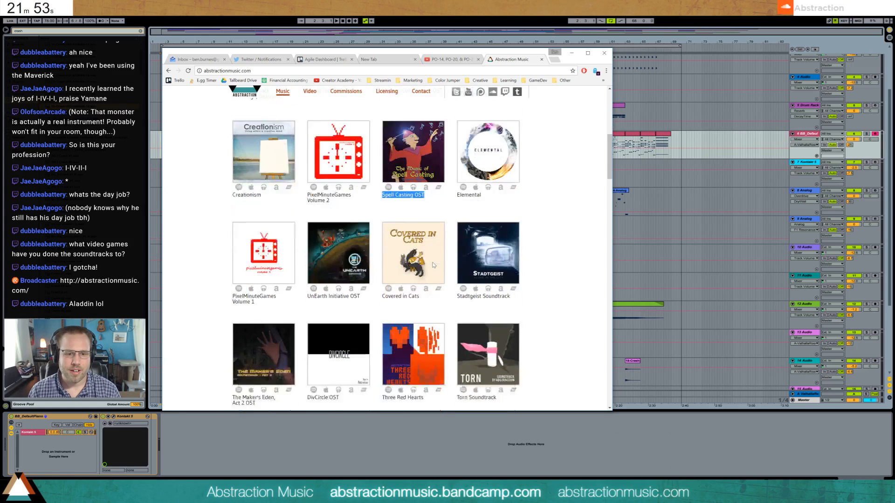
{"action": "left_click_drag", "start_coordinate": [231, 259], "coordinate": [360, 258]}
{"action": "left_click", "coordinate": [291, 269]}
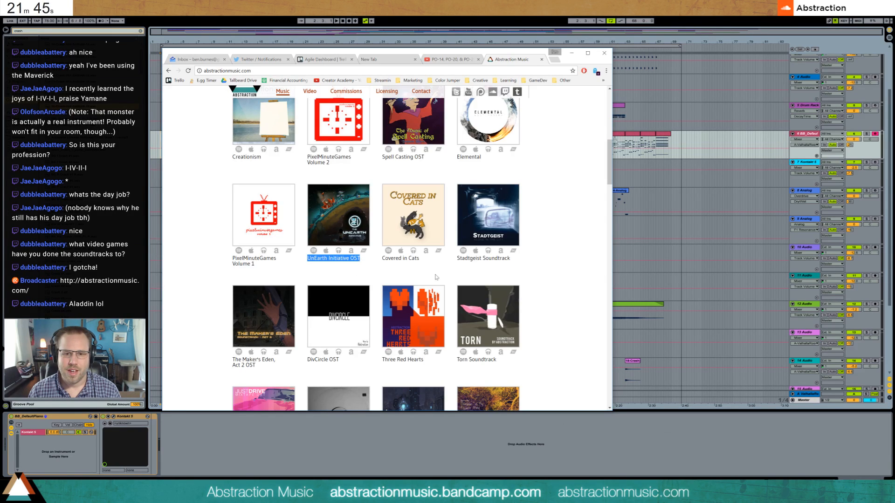
{"action": "left_click_drag", "start_coordinate": [511, 258], "coordinate": [456, 258]}
{"action": "scroll", "coordinate": [392, 278], "scroll_direction": "down", "scroll_amount": 2}
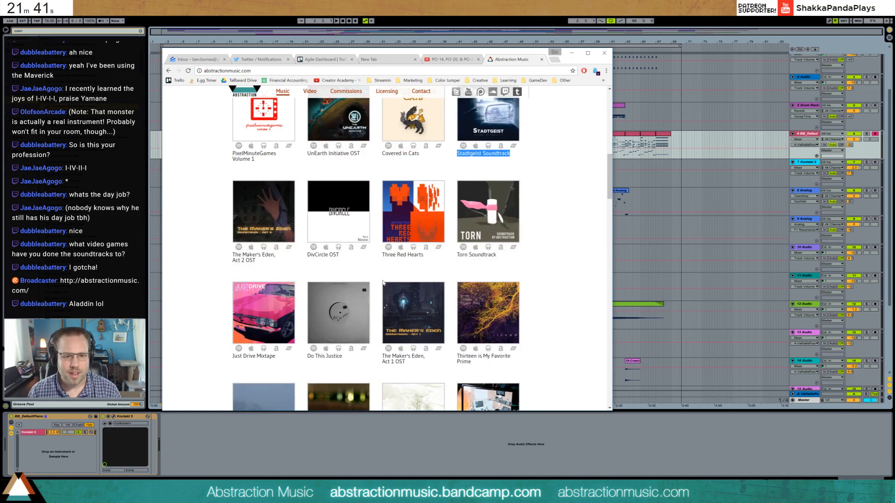
{"action": "left_click_drag", "start_coordinate": [258, 255], "coordinate": [233, 255]}
{"action": "left_click", "coordinate": [259, 262]}
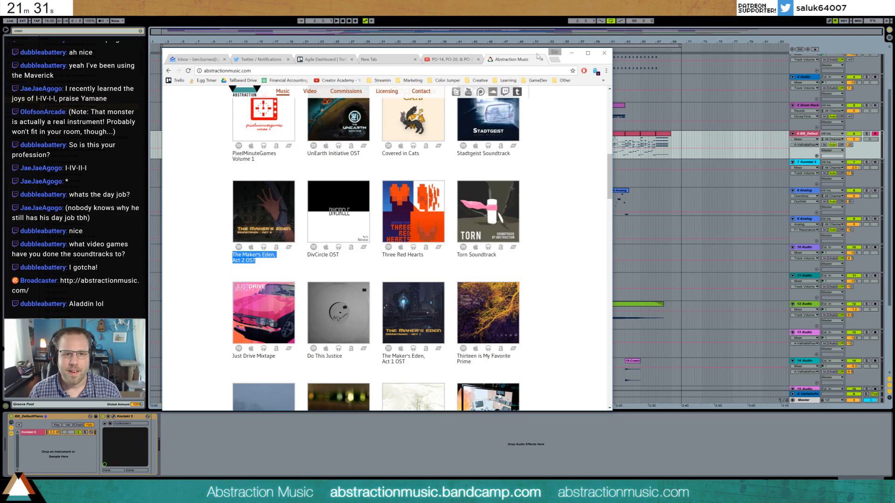
{"action": "left_click_drag", "start_coordinate": [570, 59], "coordinate": [894, 104]}
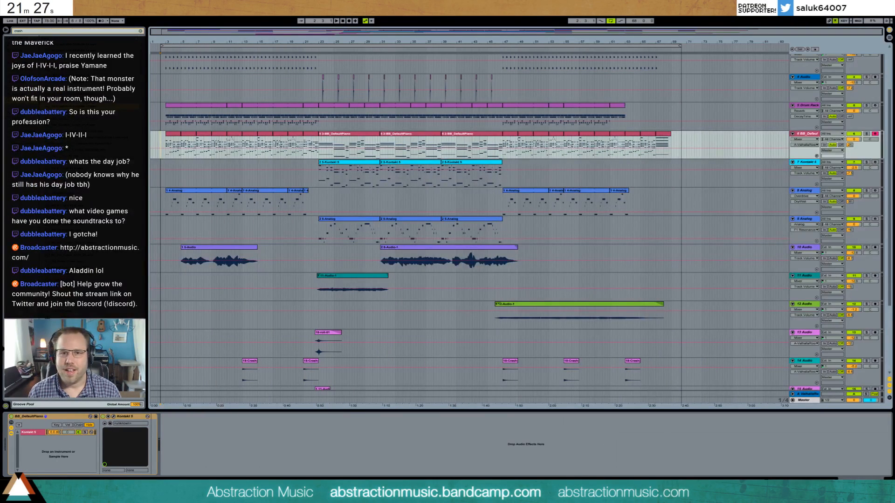
- Play the arrangement from near bar 2 and insert a new MIDI track below 9-Analog
{"action": "key", "text": "space"}
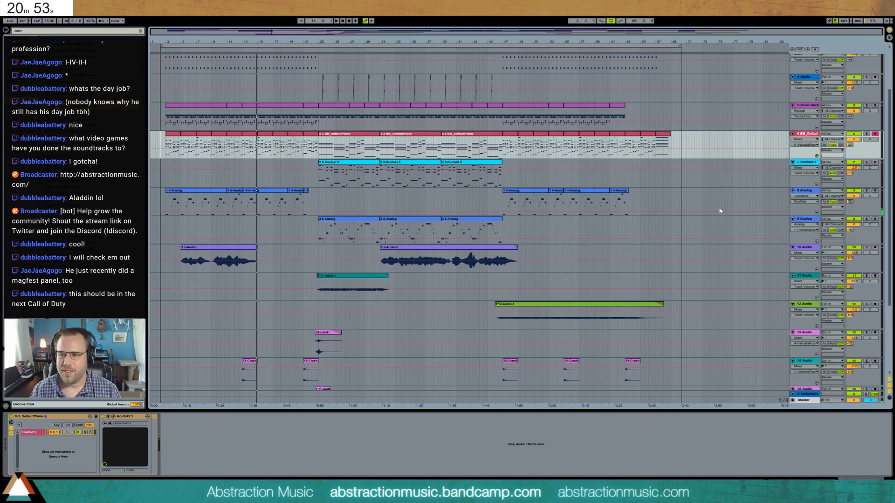
{"action": "left_click", "coordinate": [806, 218]}
{"action": "key", "text": "ctrl+shift+t"}
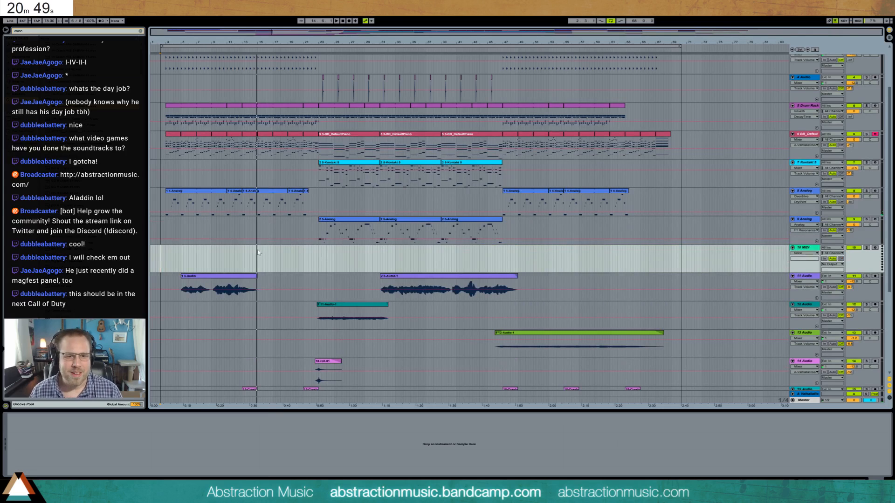
- Move the audio group above the new MIDI track, fold it, and place the insert point at bar 13 on the MIDI track
{"action": "scroll", "coordinate": [245, 254], "scroll_direction": "down", "scroll_amount": 4}
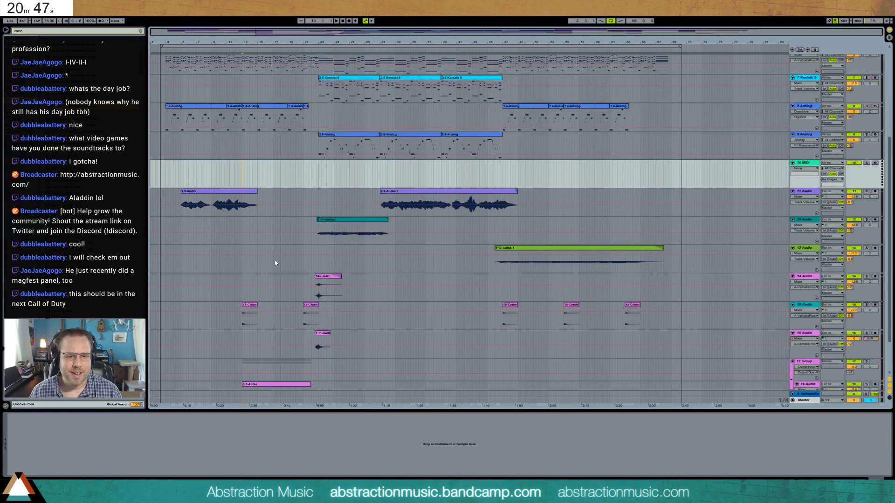
{"action": "left_click_drag", "start_coordinate": [806, 365], "coordinate": [787, 168]}
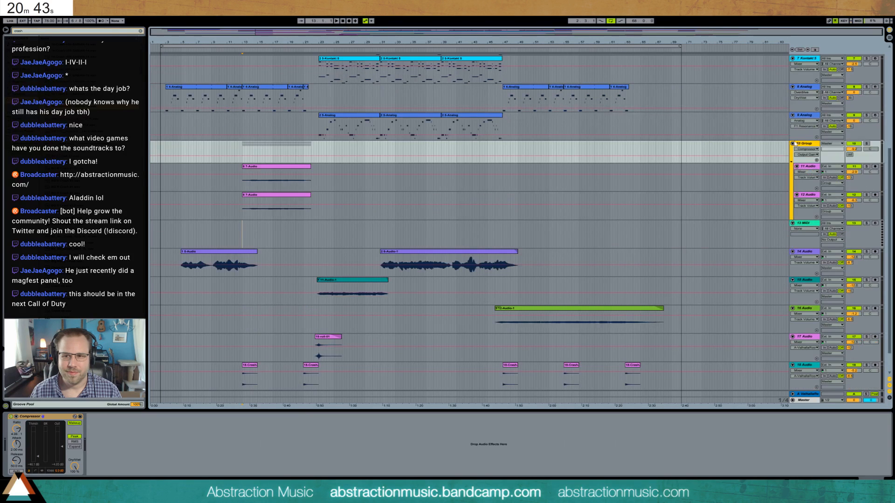
{"action": "left_click", "coordinate": [793, 143]}
{"action": "left_click", "coordinate": [243, 162]}
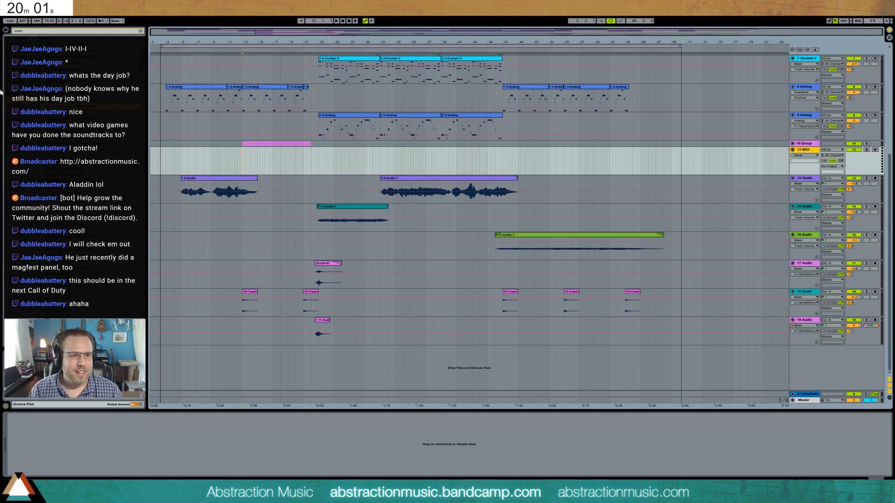
- Clear the browser search and load Kontakt 5 onto the new MIDI track, moving its window clear of the tracks
{"action": "key", "text": "ctrl+f"}
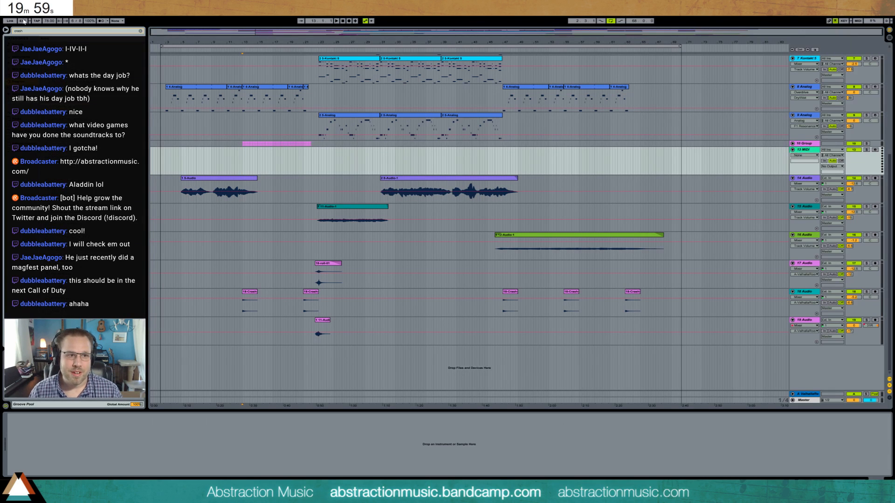
{"action": "key", "text": "BackSpace"}
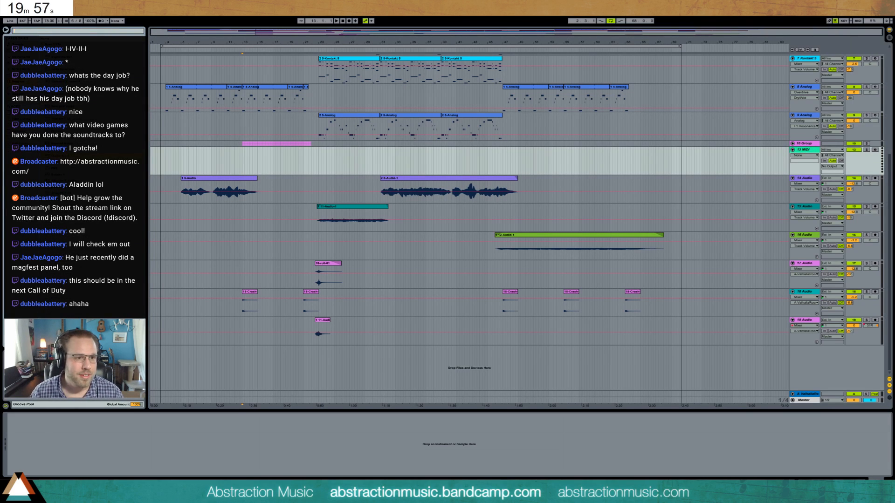
{"action": "left_click_drag", "start_coordinate": [66, 150], "coordinate": [249, 158]}
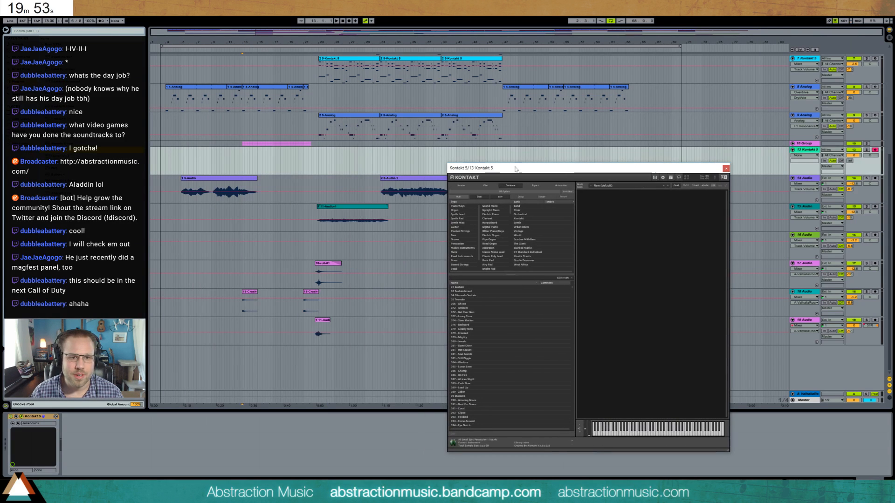
{"action": "left_click_drag", "start_coordinate": [321, 120], "coordinate": [592, 170]}
- Load the 02 SustainAccent instrument from the Session Strings library into Kontakt
{"action": "left_click", "coordinate": [484, 186]}
{"action": "left_click", "coordinate": [464, 187]}
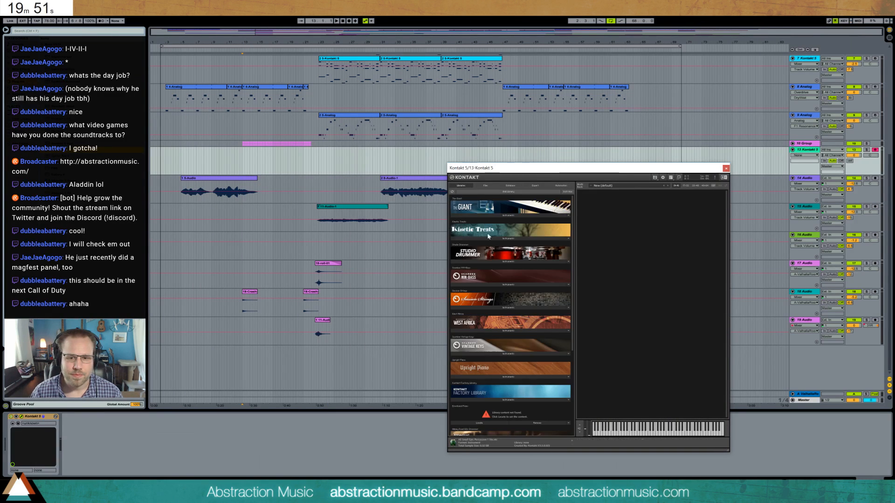
{"action": "left_click", "coordinate": [512, 309]}
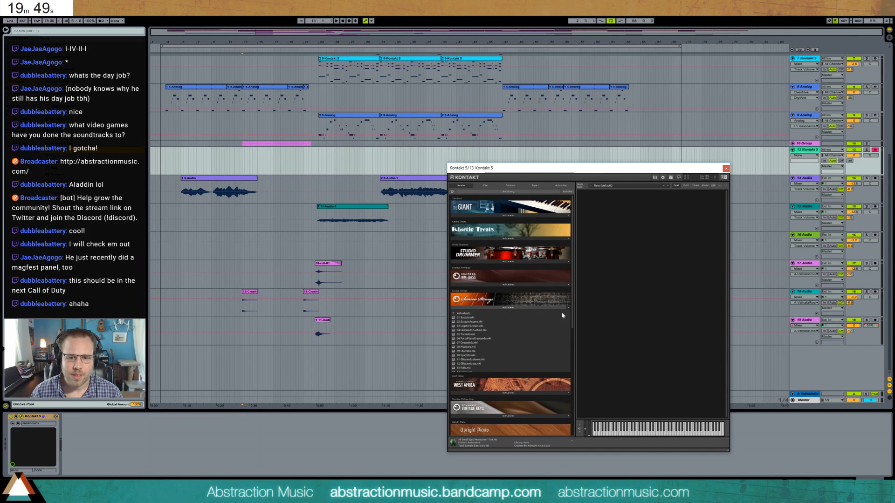
{"action": "double_click", "coordinate": [489, 322]}
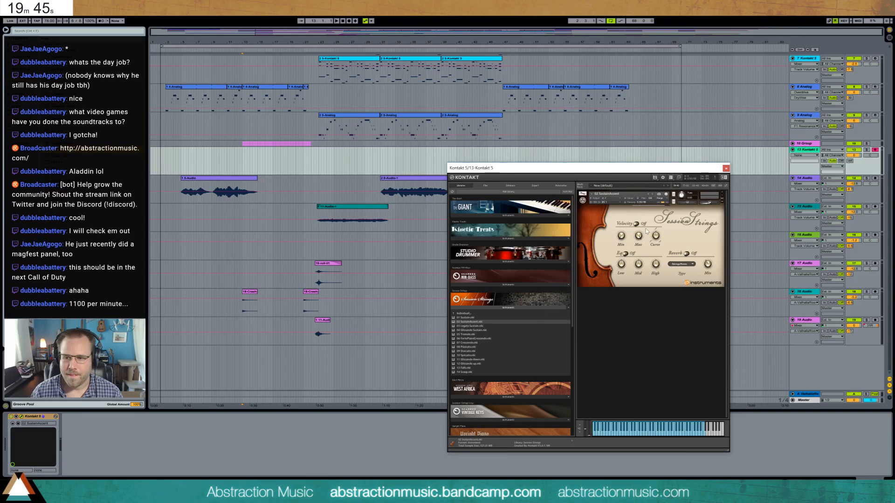
- Shift the Kontakt window aside and record a string part of about two bars from bar 13 on the 13-Kontakt 5 track
{"action": "left_click_drag", "start_coordinate": [679, 174], "coordinate": [624, 168]}
{"action": "left_click", "coordinate": [811, 152]}
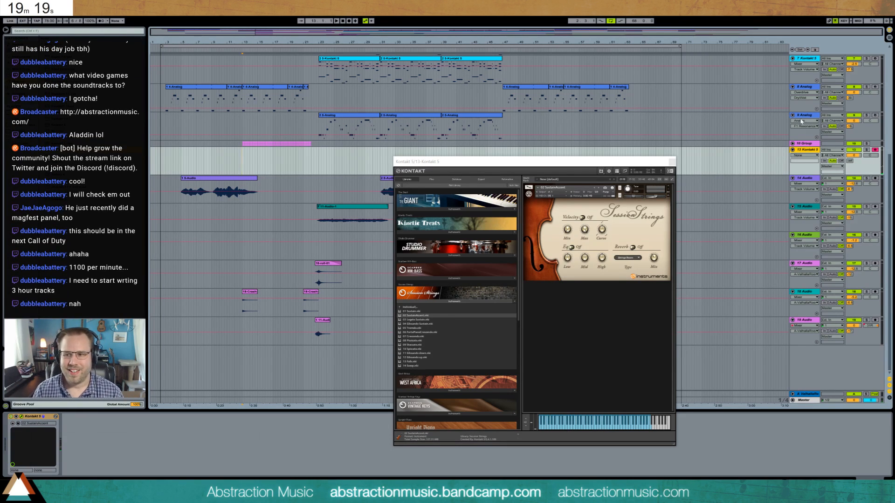
{"action": "left_click_drag", "start_coordinate": [524, 162], "coordinate": [563, 162]}
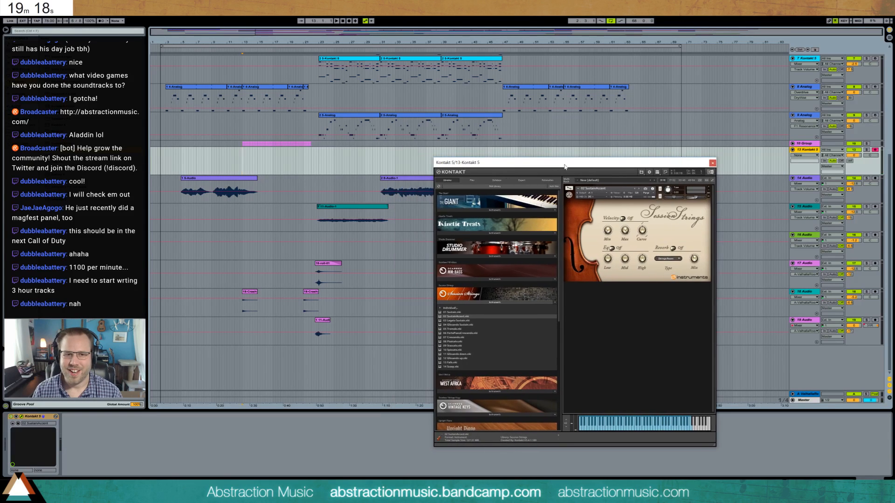
{"action": "left_click", "coordinate": [242, 165]}
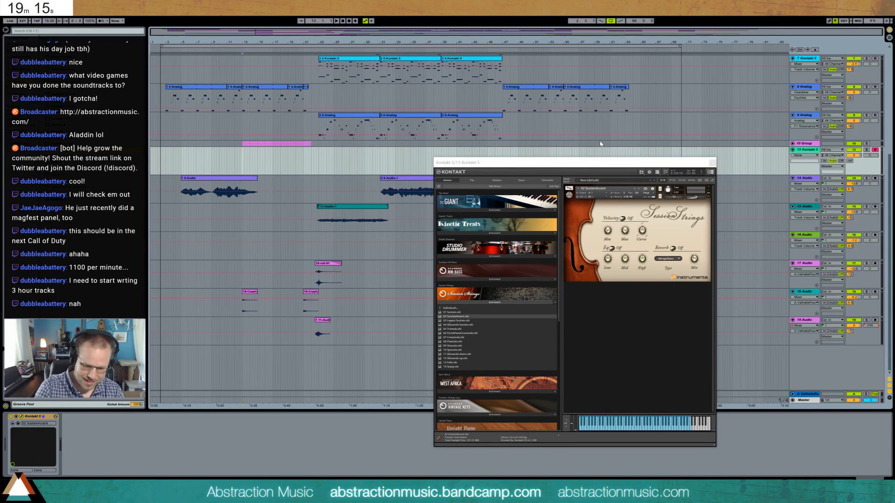
{"action": "key", "text": "F9"}
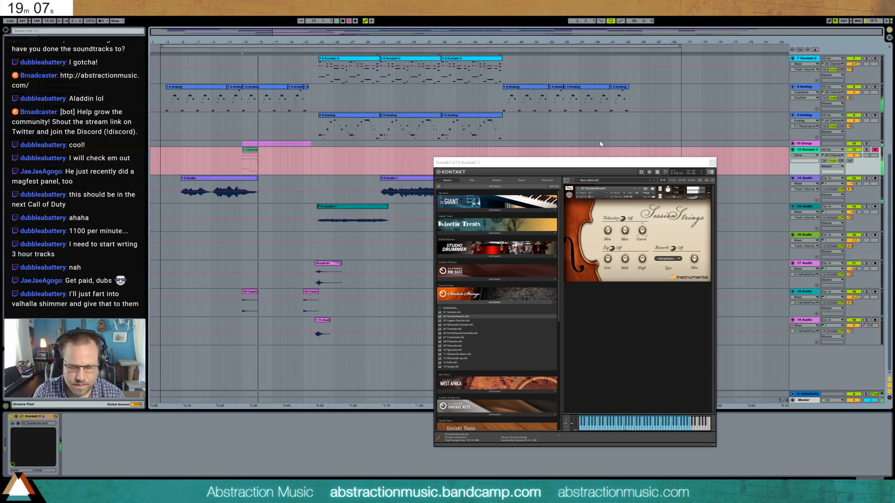
{"action": "key", "text": "space"}
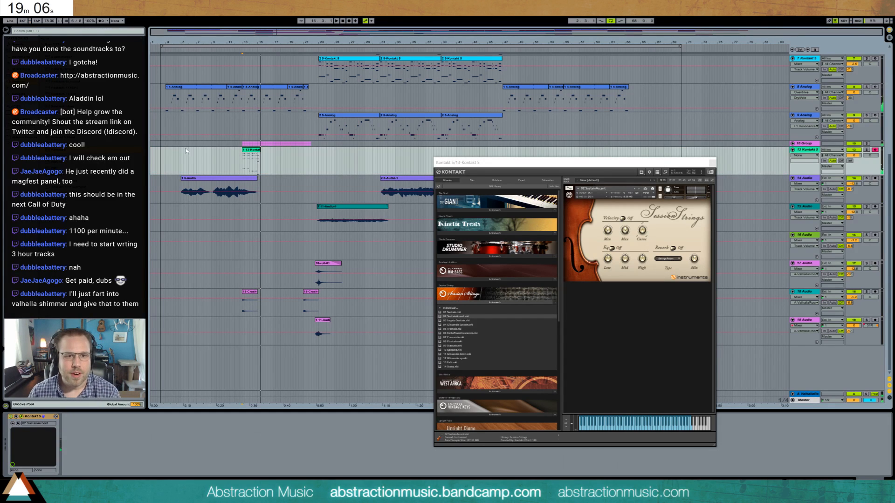
- Delete the string take at bar 13 on the 13-Kontakt 5 track, raise the track's ValhallaRoom send, and close the Kontakt window
{"action": "left_click", "coordinate": [251, 150]}
{"action": "key", "text": "Delete"}
{"action": "scroll", "coordinate": [280, 208], "scroll_direction": "up", "scroll_amount": 2}
{"action": "scroll", "coordinate": [281, 208], "scroll_direction": "up", "scroll_amount": 1}
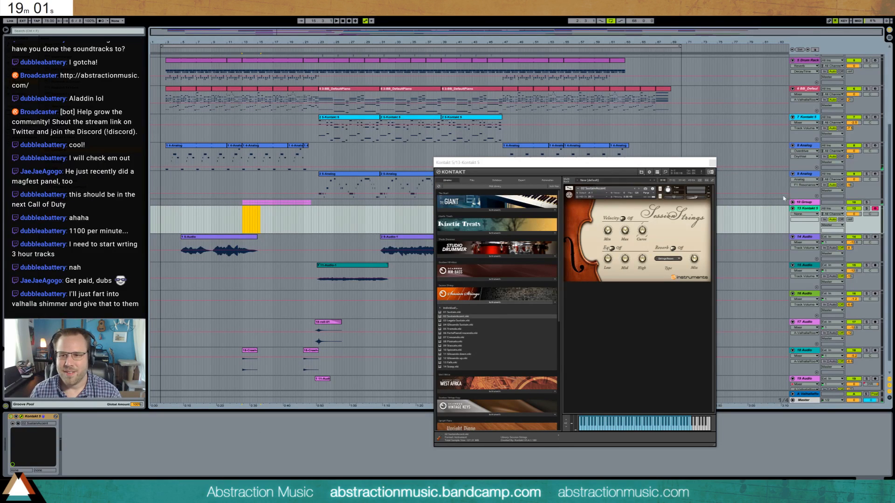
{"action": "left_click_drag", "start_coordinate": [850, 220], "coordinate": [850, 199]}
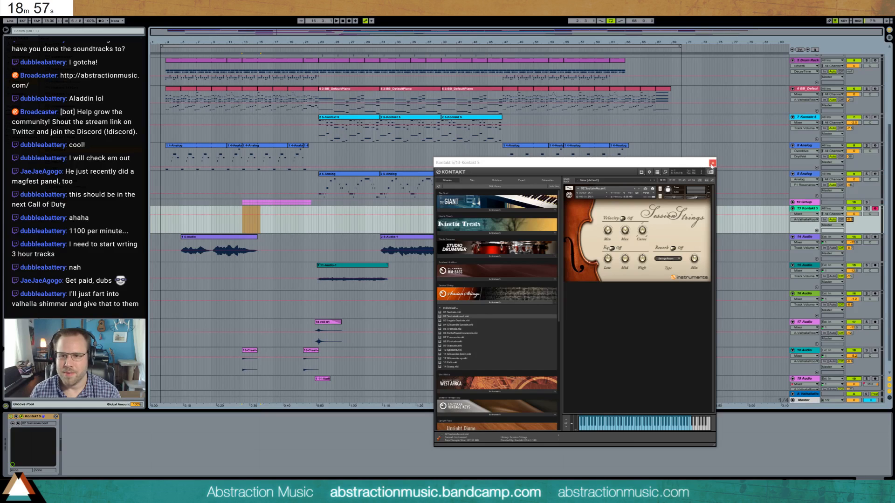
{"action": "left_click", "coordinate": [712, 163]}
- Check the piano clip's notes at bar 13, and fine-tune the 13-Kontakt 5 track's ValhallaRoom send
{"action": "left_click", "coordinate": [244, 110]}
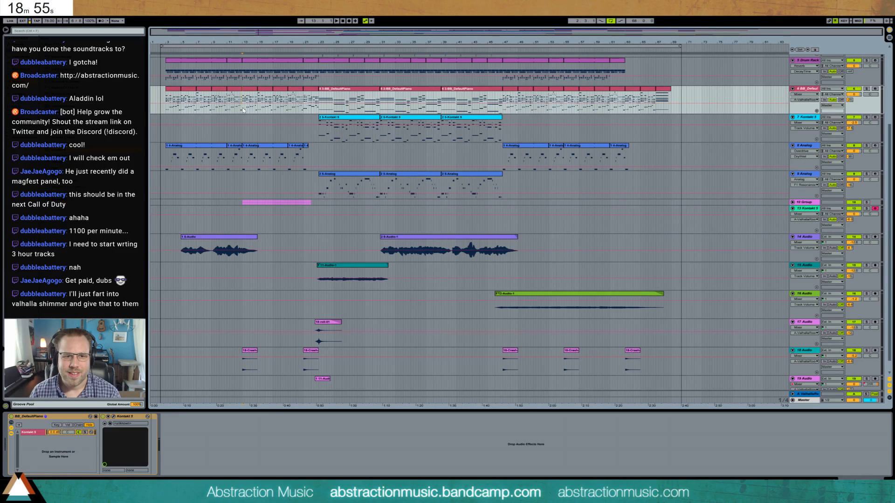
{"action": "double_click", "coordinate": [250, 94]}
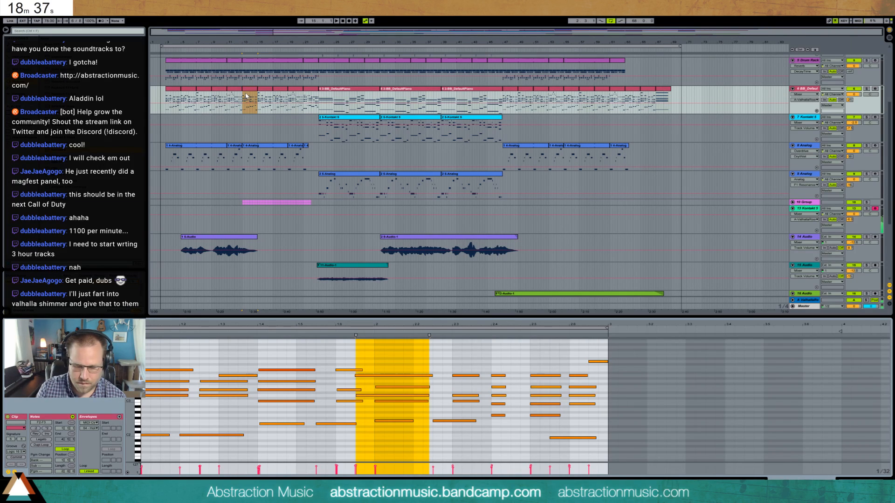
{"action": "left_click", "coordinate": [243, 227]}
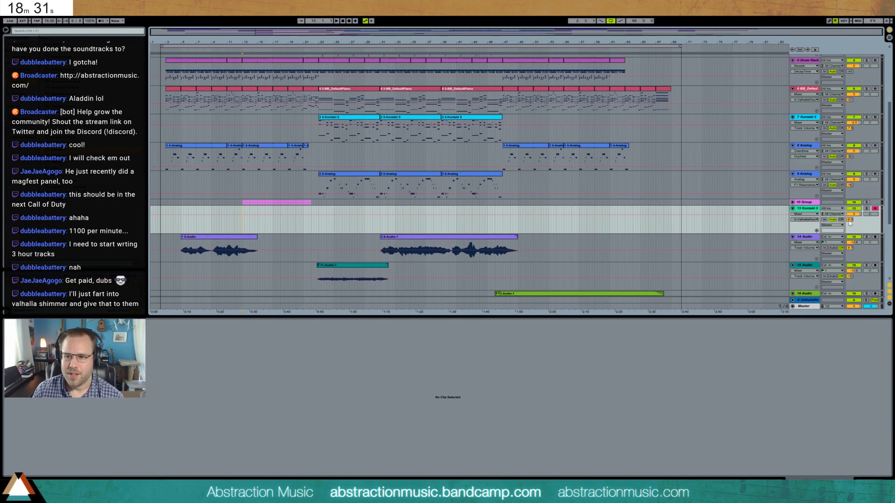
{"action": "mouse_move", "coordinate": [849, 221]}
{"action": "left_mouse_down"}
{"action": "mouse_move", "coordinate": [849, 242]}
{"action": "mouse_move", "coordinate": [852, 225]}
{"action": "left_mouse_up"}
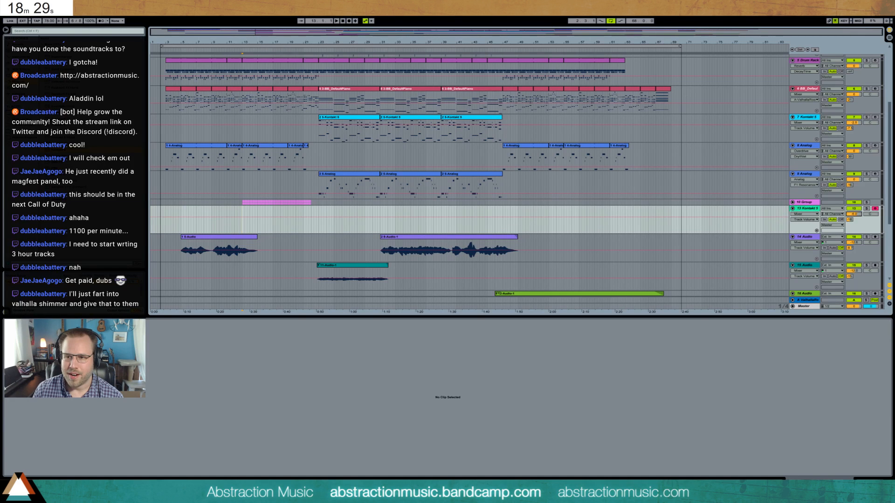
- Try recording several short string takes from bar 13 on the 13-Kontakt 5 track, discarding each one
{"action": "key", "text": "F9"}
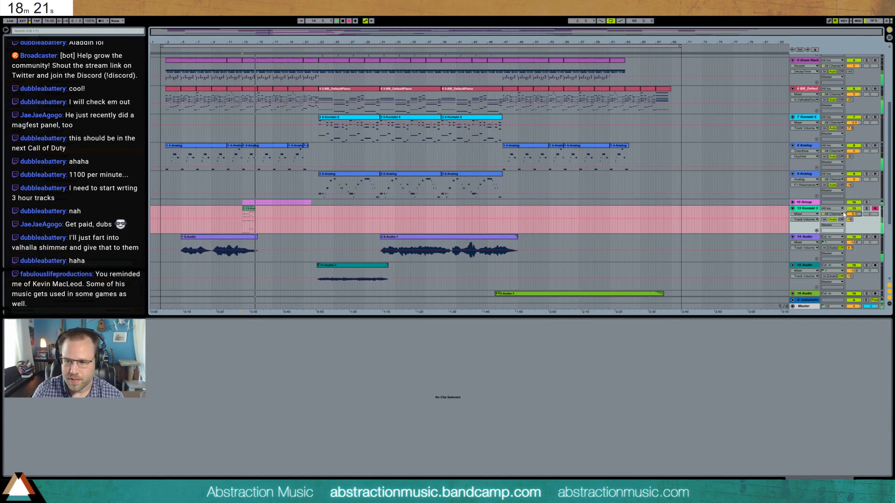
{"action": "key", "text": "space"}
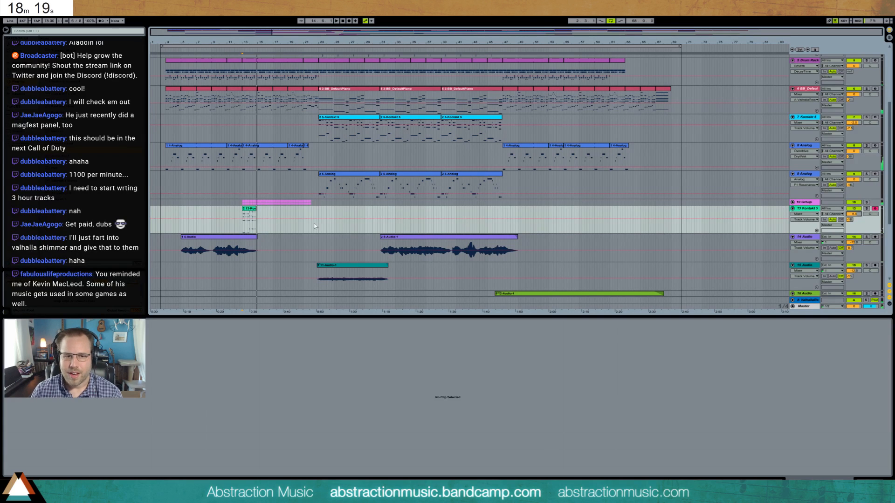
{"action": "left_click", "coordinate": [248, 209]}
{"action": "key", "text": "Delete"}
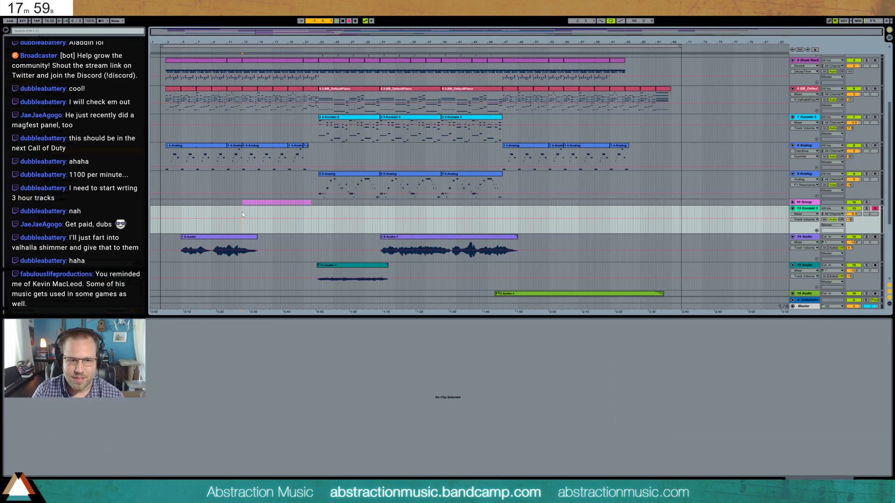
{"action": "key", "text": "F9"}
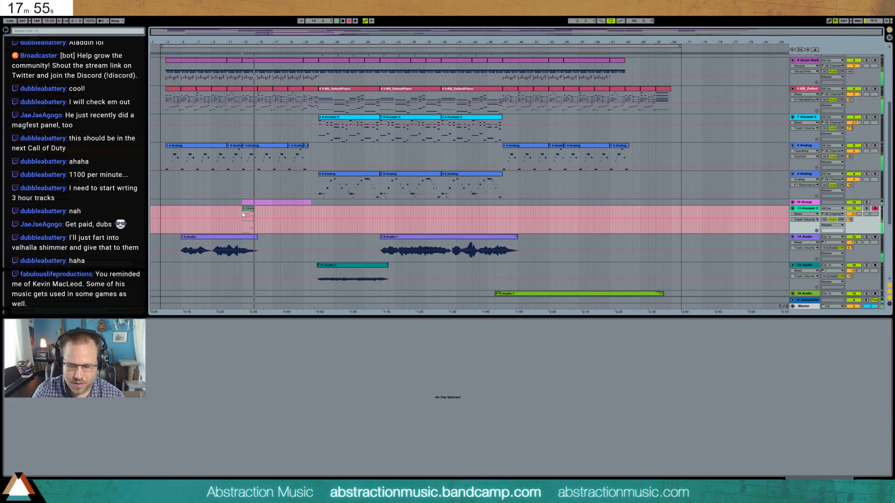
{"action": "key", "text": "space"}
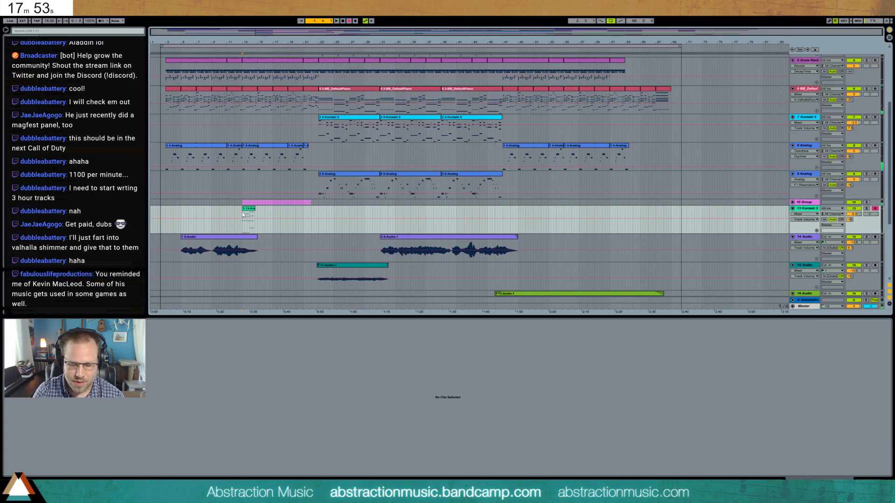
{"action": "key", "text": "F9"}
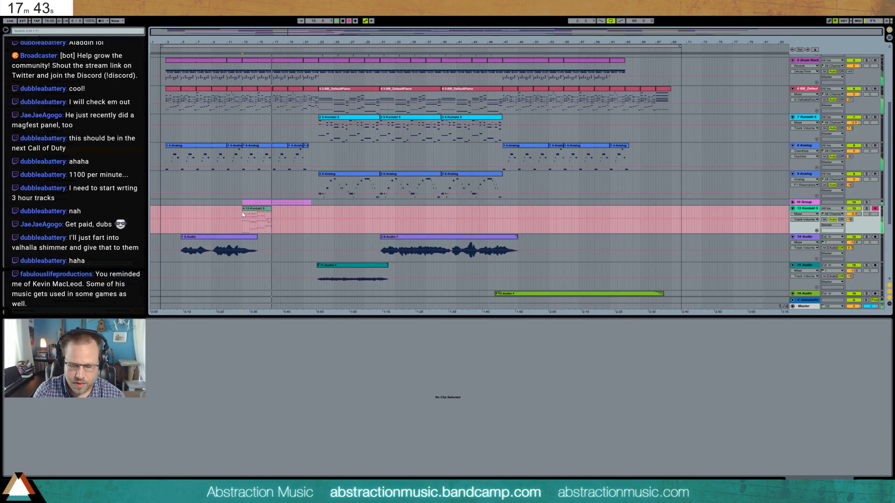
{"action": "key", "text": "space"}
{"action": "left_click", "coordinate": [247, 213]}
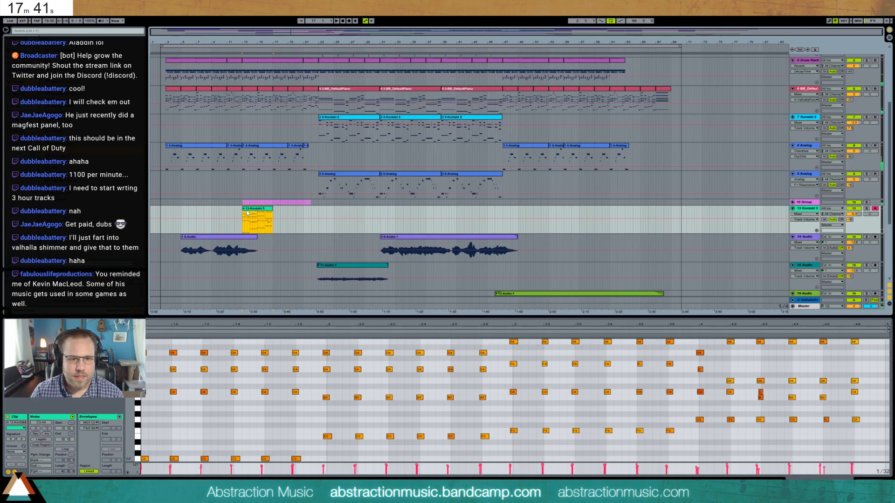
{"action": "key", "text": "Delete"}
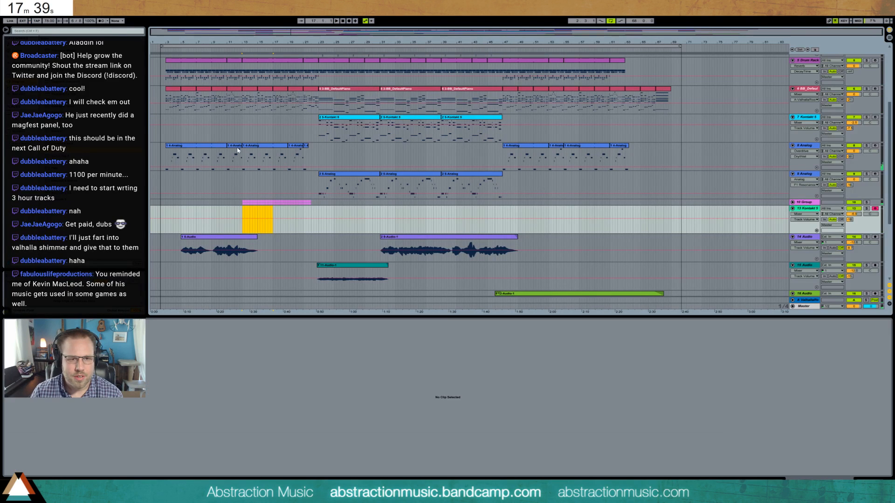
- Review the piano notes at bar 13 again, try another string take of about two bars, and delete it
{"action": "left_click", "coordinate": [252, 89]}
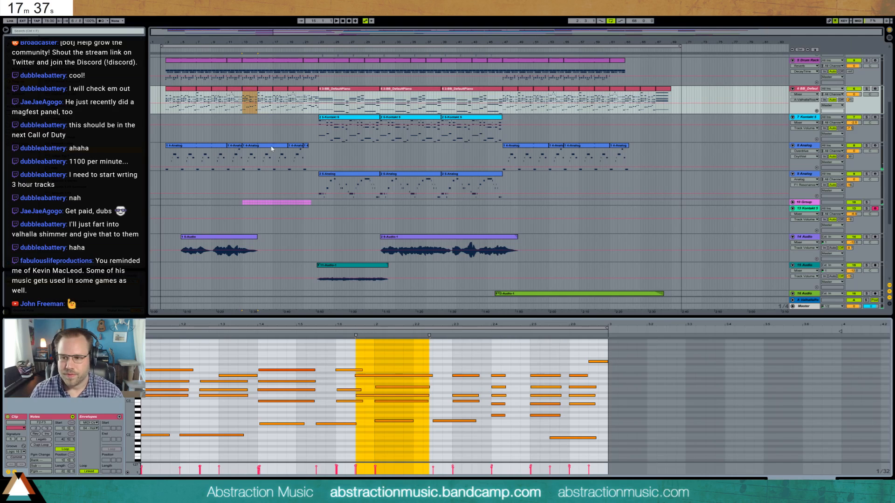
{"action": "left_click", "coordinate": [340, 440]}
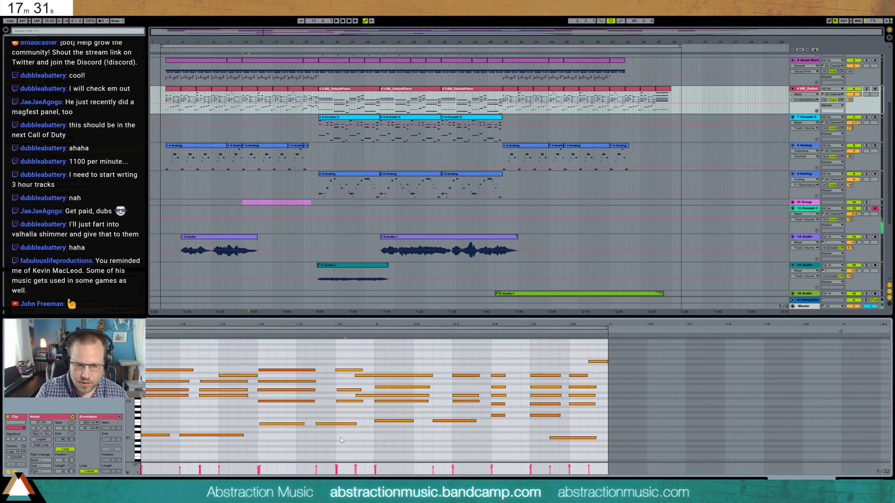
{"action": "left_click", "coordinate": [243, 216]}
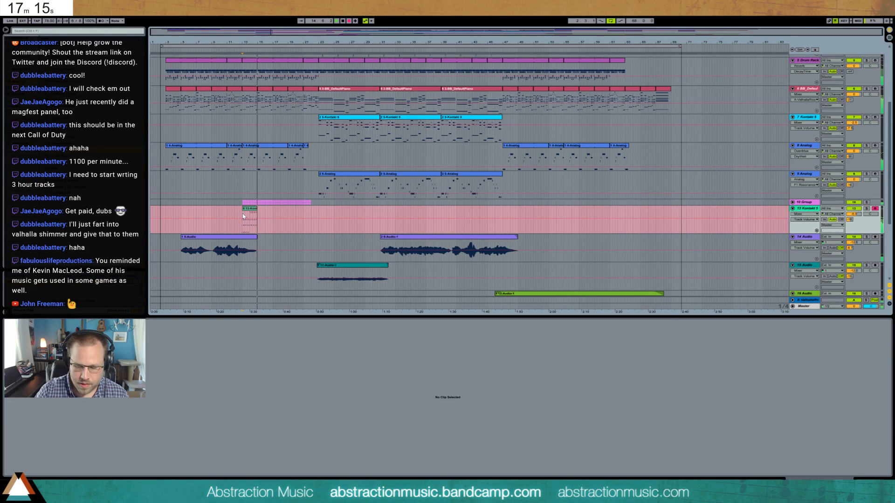
{"action": "key", "text": "space"}
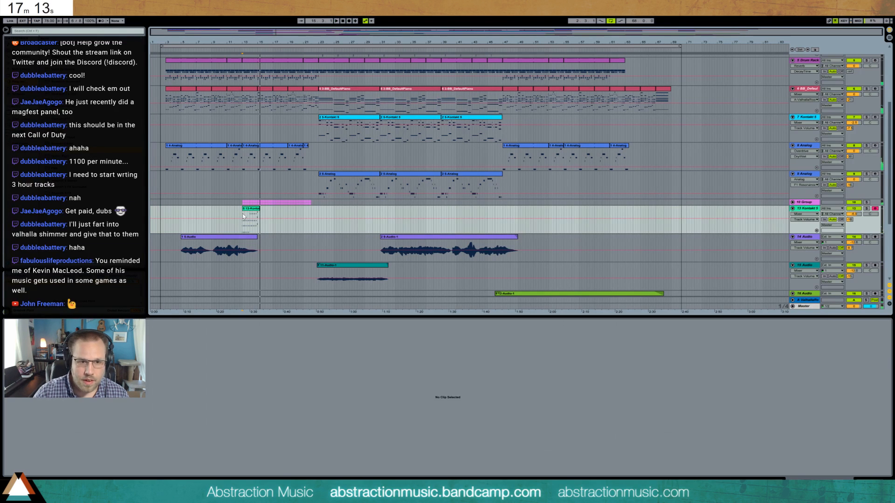
{"action": "left_click", "coordinate": [254, 209]}
{"action": "key", "text": "Delete"}
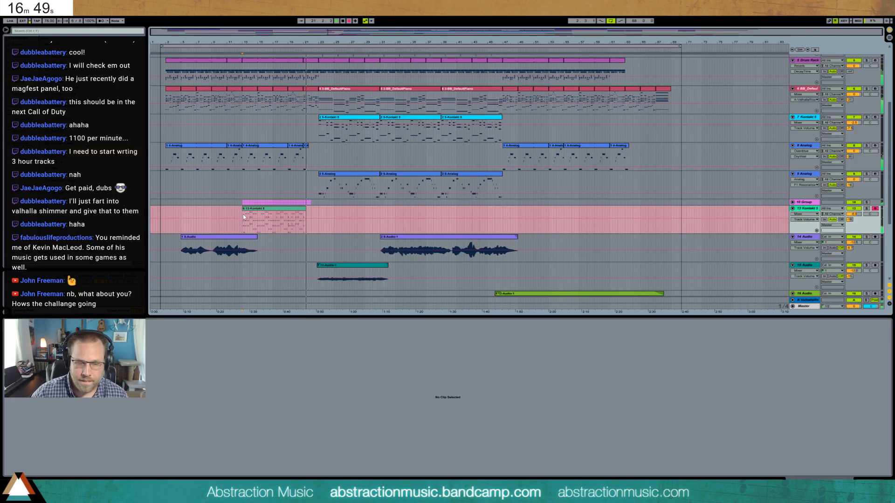
- Record a string part of about nine bars from bar 13 on the 13-Kontakt 5 track, and quantize all its notes
{"action": "key", "text": "space"}
{"action": "left_click", "coordinate": [303, 213]}
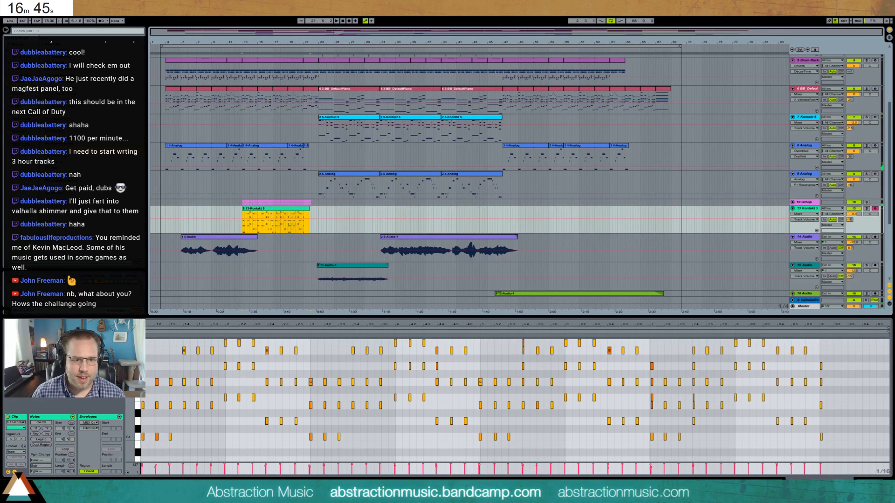
{"action": "left_click_drag", "start_coordinate": [131, 408], "coordinate": [124, 408]}
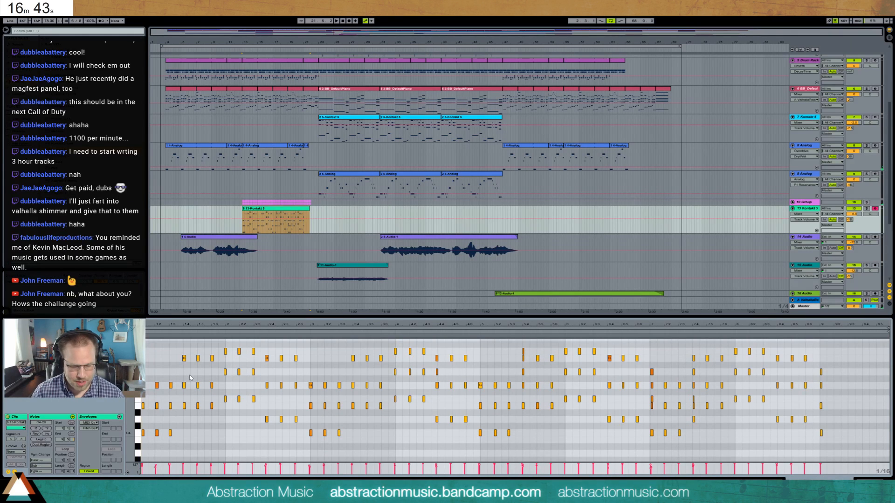
{"action": "key", "text": "ctrl+a"}
{"action": "key", "text": "ctrl+u"}
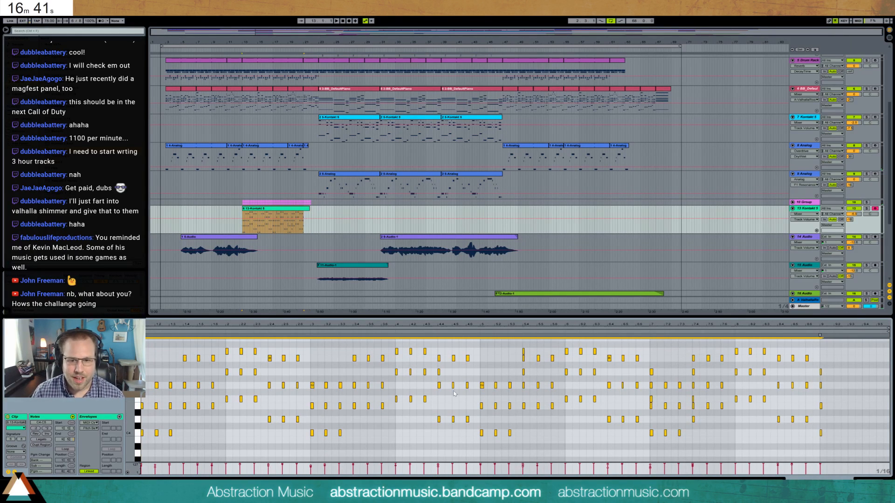
- Delete the stray overlapping notes around bars 17 and 19 in the quantized string clip
{"action": "left_click", "coordinate": [489, 370]}
{"action": "key", "text": "Delete"}
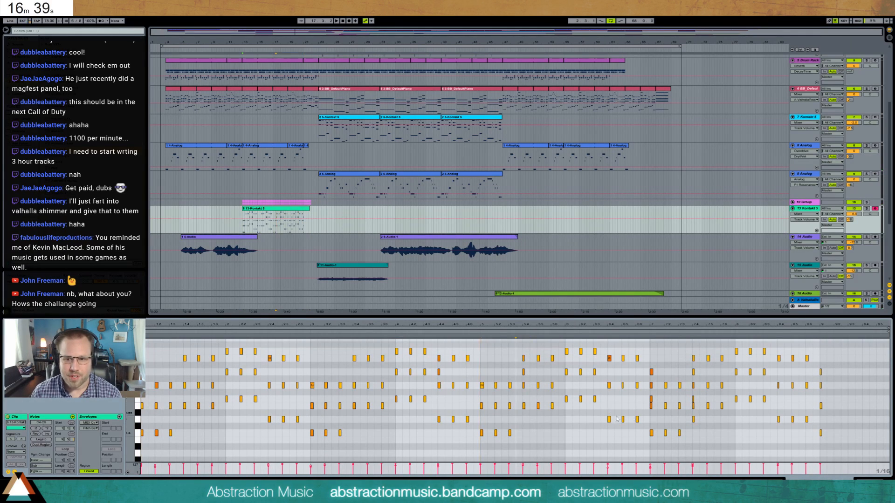
{"action": "left_click", "coordinate": [651, 400]}
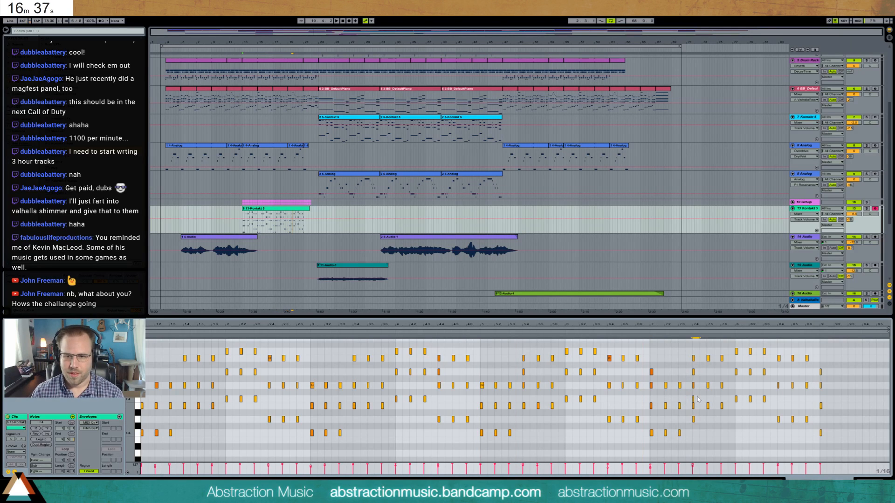
{"action": "key", "text": "Delete"}
{"action": "left_click_drag", "start_coordinate": [685, 368], "coordinate": [700, 376]}
{"action": "key", "text": "Delete"}
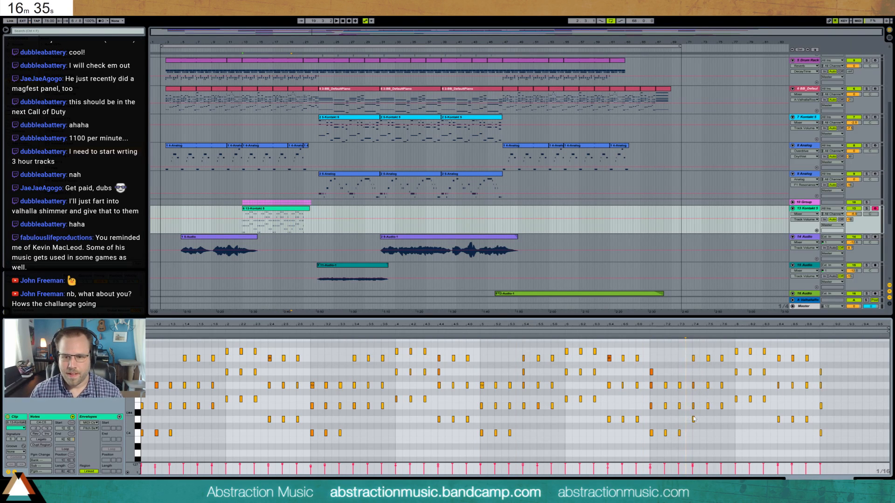
{"action": "left_click_drag", "start_coordinate": [689, 415], "coordinate": [699, 424]}
{"action": "key", "text": "Delete"}
- Play the song from bar 13 while adjusting the 13-Kontakt 5 track's reverb send and panning
{"action": "key", "text": "space"}
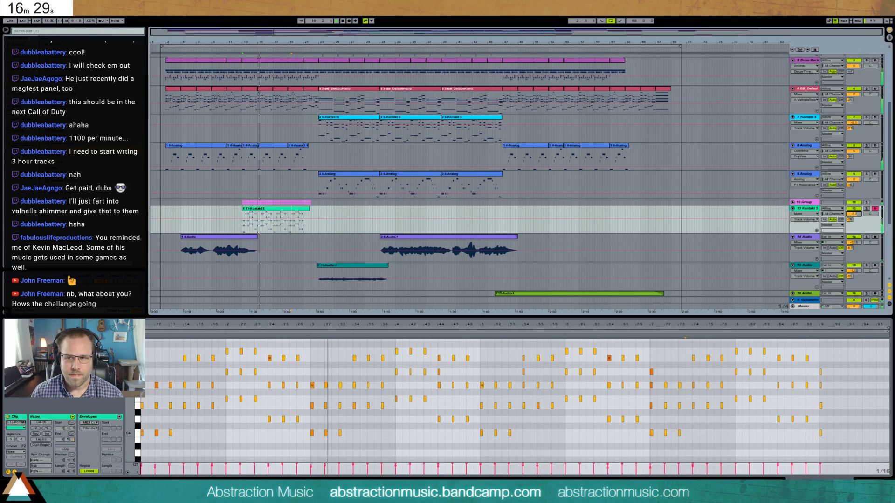
{"action": "left_click", "coordinate": [851, 219]}
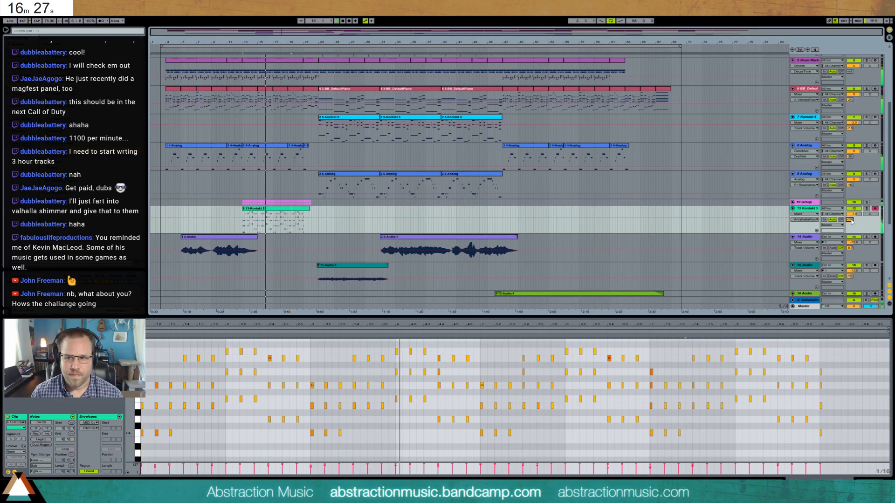
{"action": "left_click_drag", "start_coordinate": [871, 215], "coordinate": [851, 218]}
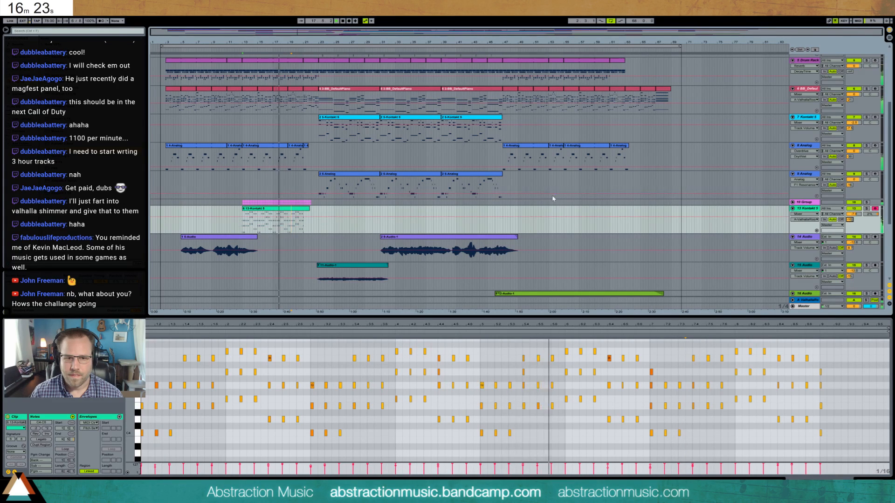
{"action": "scroll", "coordinate": [553, 199], "scroll_direction": "down", "scroll_amount": 5}
{"action": "scroll", "coordinate": [581, 223], "scroll_direction": "up", "scroll_amount": 3}
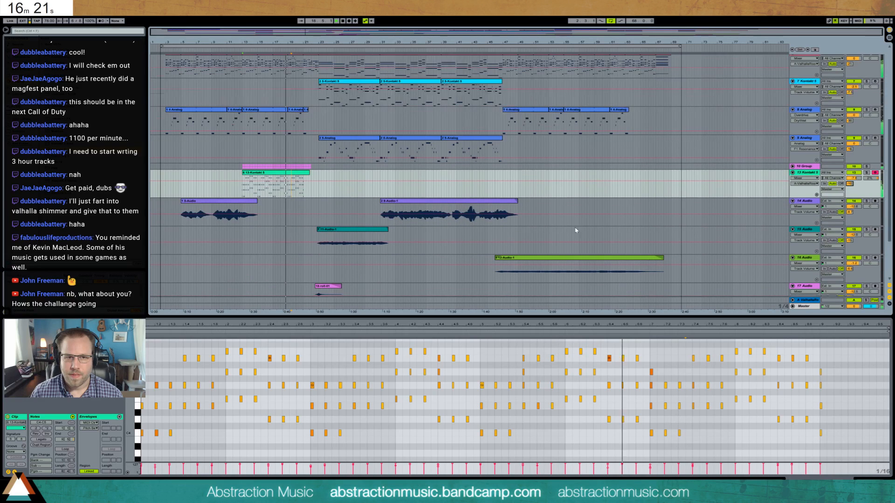
- Unfold the 10 Group and adjust the panning of its 11 Audio and 12 Audio tracks, leaving the group's own panning unchanged
{"action": "scroll", "coordinate": [576, 231], "scroll_direction": "up", "scroll_amount": 2}
{"action": "left_click", "coordinate": [792, 205]}
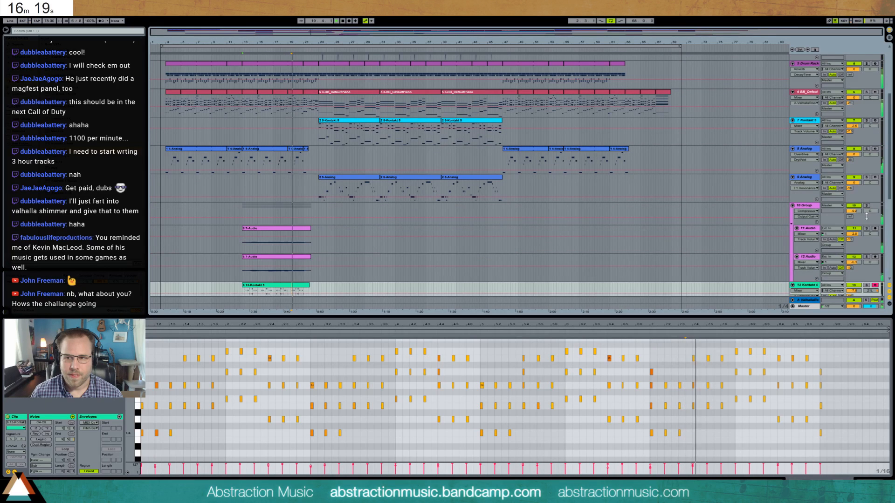
{"action": "left_click_drag", "start_coordinate": [873, 213], "coordinate": [872, 225]}
{"action": "key", "text": "ctrl+z"}
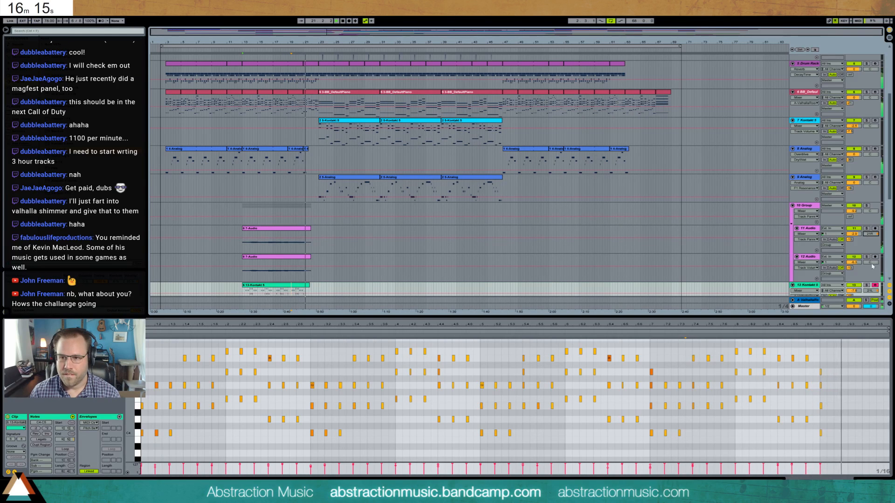
{"action": "left_click_drag", "start_coordinate": [873, 266], "coordinate": [873, 272]}
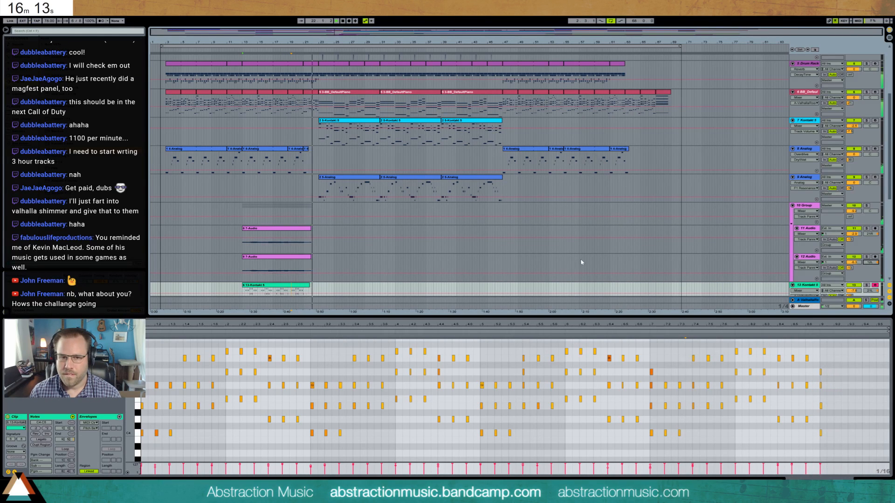
- Lengthen the four notes of the string clip's final chord to just under half a bar
{"action": "left_click", "coordinate": [825, 358]}
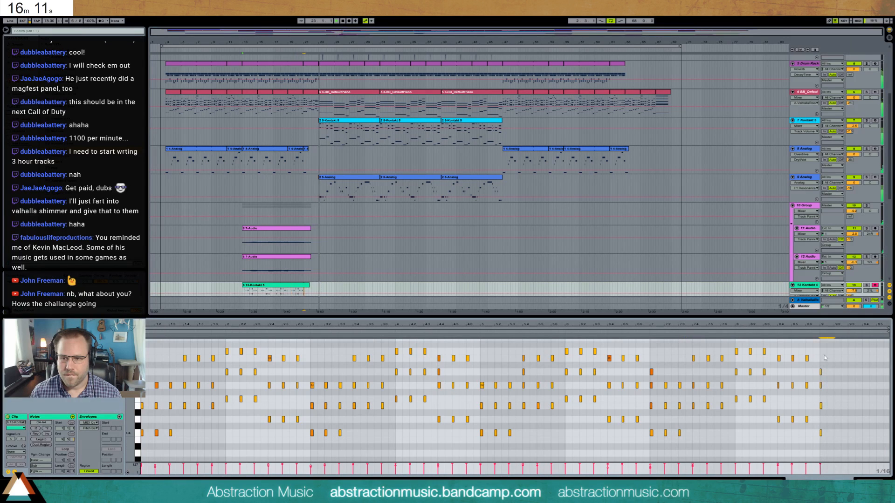
{"action": "left_click_drag", "start_coordinate": [829, 359], "coordinate": [820, 442]}
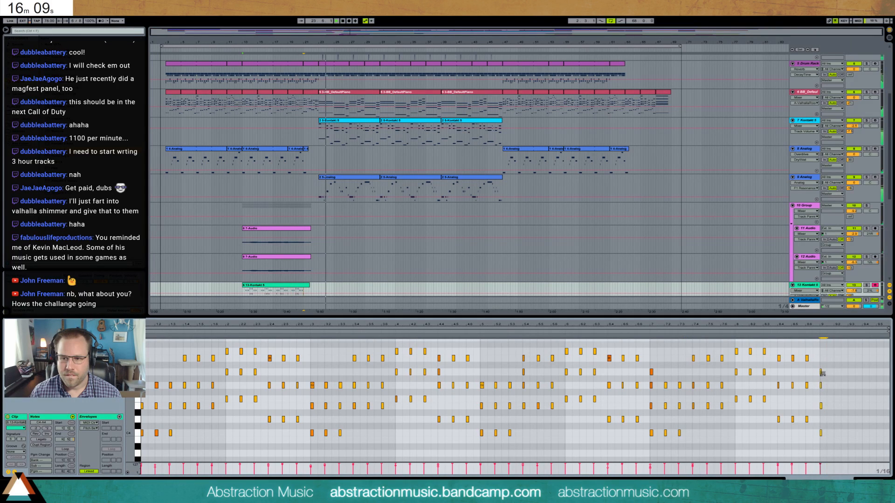
{"action": "left_click_drag", "start_coordinate": [822, 372], "coordinate": [857, 373]}
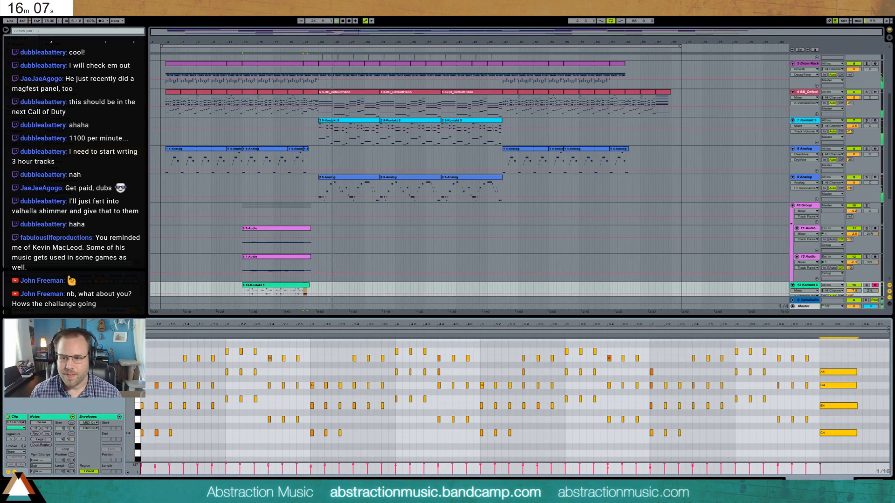
- Play the first piano clip at bar 3 looped and soloed, add the 8 Analog track to the solo, and turn looping off
{"action": "key", "text": "shift+Tab"}
{"action": "scroll", "coordinate": [517, 286], "scroll_direction": "down", "scroll_amount": 6}
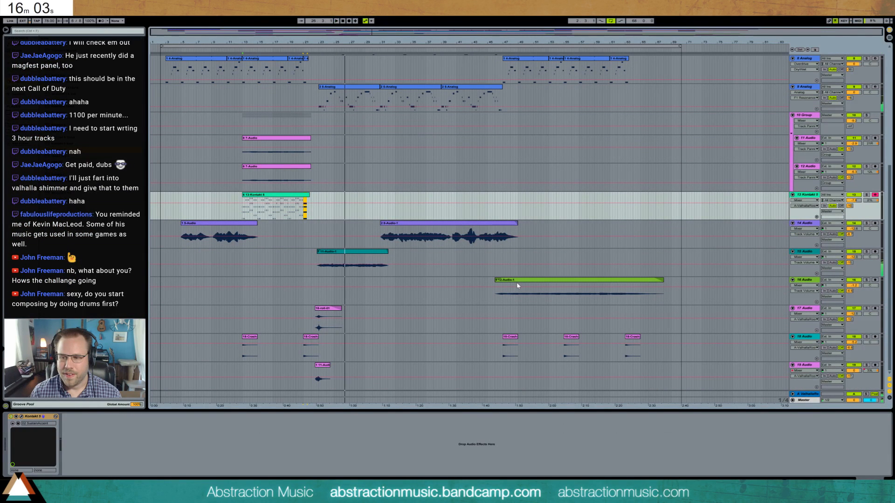
{"action": "scroll", "coordinate": [322, 181], "scroll_direction": "up", "scroll_amount": 4}
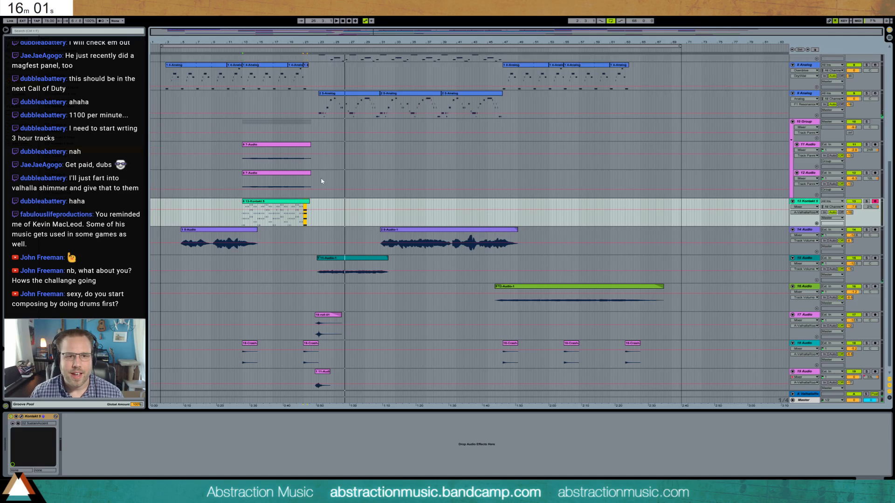
{"action": "left_click", "coordinate": [173, 100]}
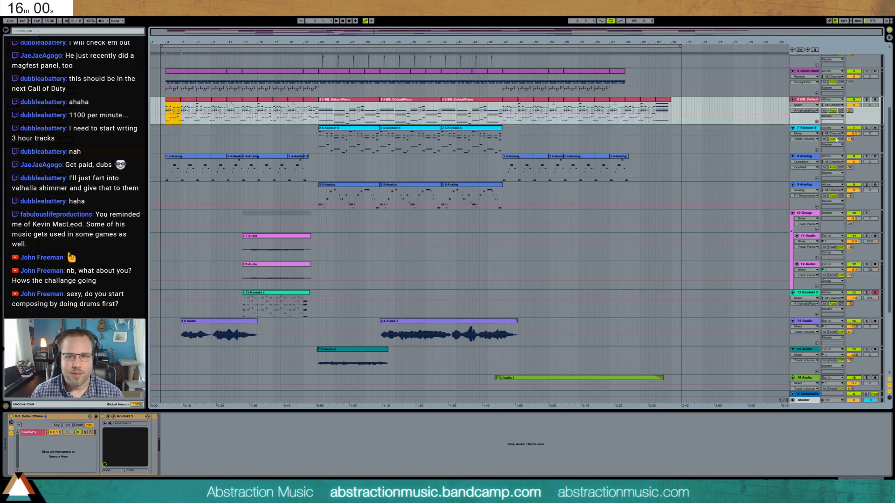
{"action": "left_click", "coordinate": [867, 100]}
{"action": "key", "text": "space"}
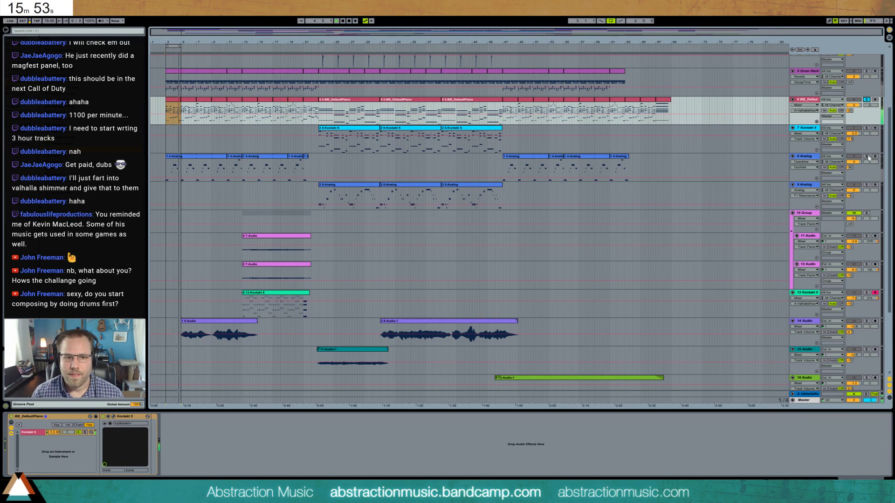
{"action": "key", "text": "space"}
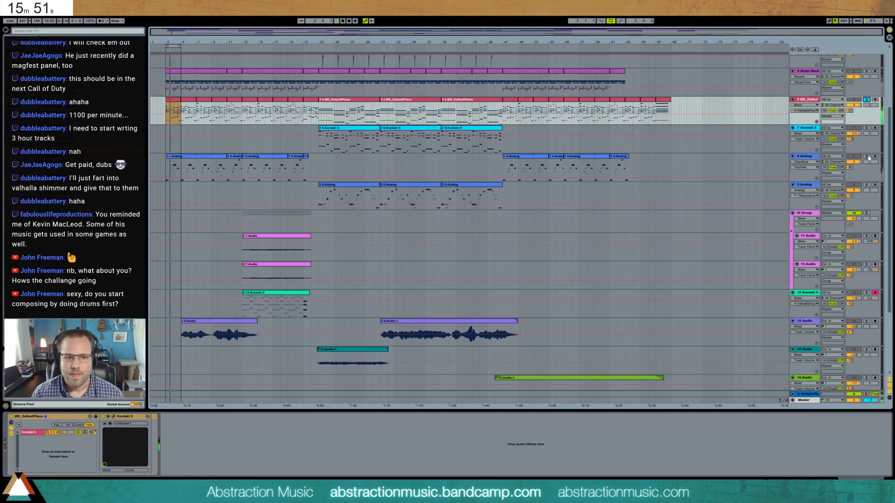
{"action": "left_click", "coordinate": [868, 157], "text": "ctrl"}
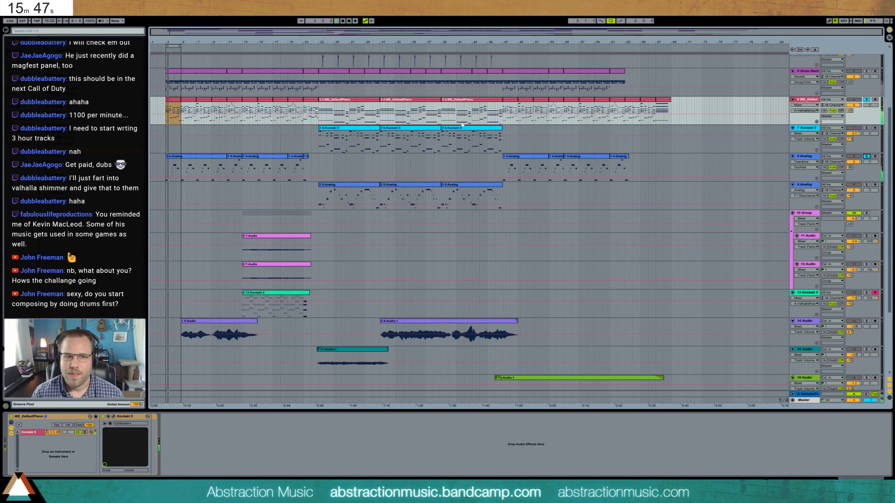
{"action": "left_click", "coordinate": [610, 21]}
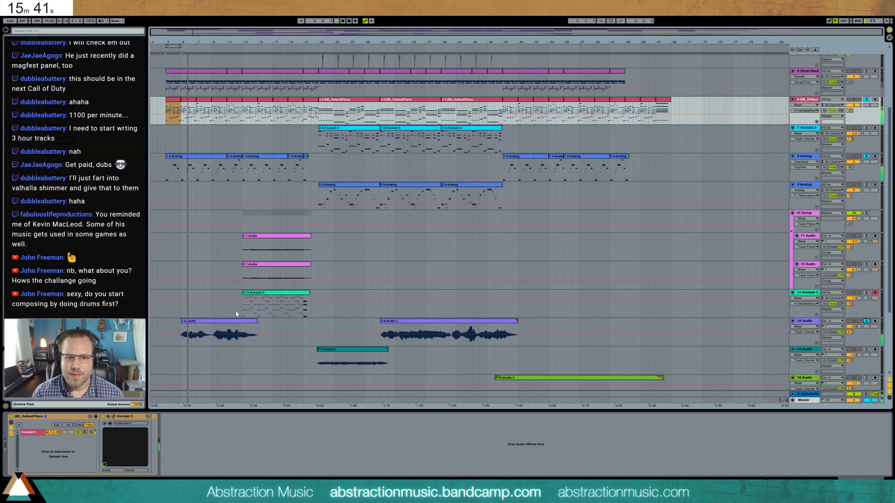
- Loop the first 14 Audio clip up to bar 13 during playback, and widen the loop to span the whole song
{"action": "left_click", "coordinate": [204, 321]}
{"action": "key", "text": "ctrl+l"}
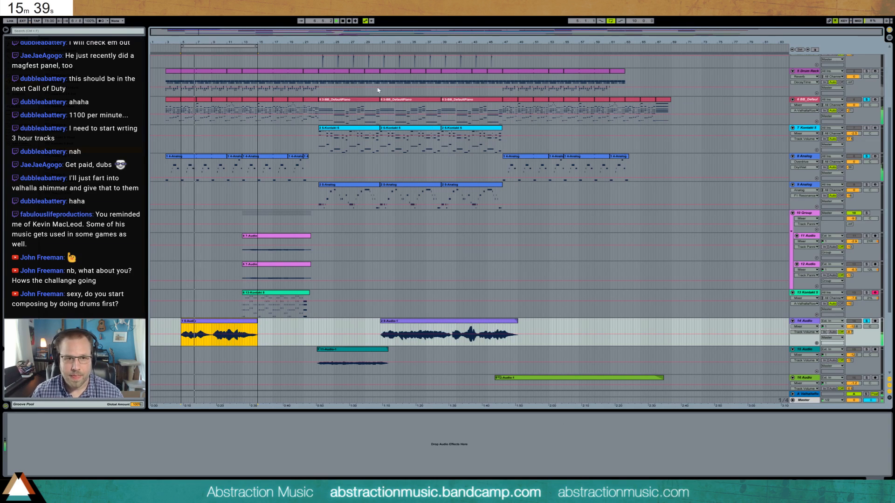
{"action": "left_click_drag", "start_coordinate": [256, 44], "coordinate": [244, 45]}
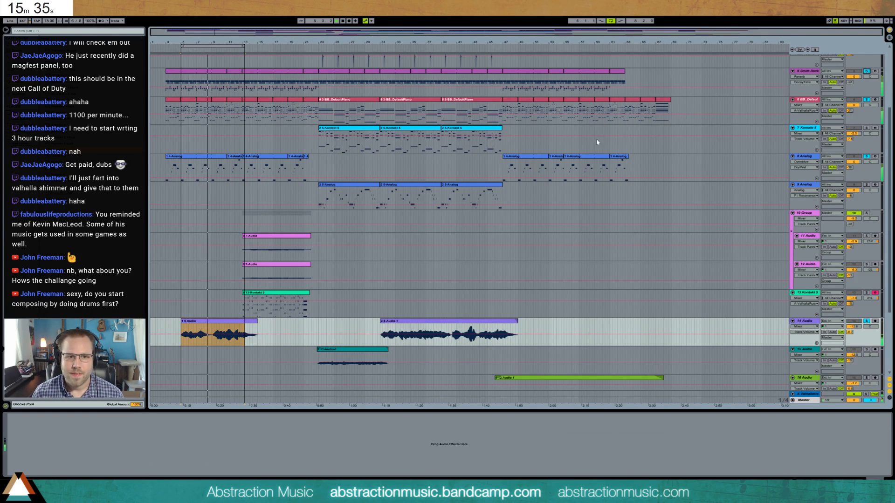
{"action": "scroll", "coordinate": [556, 171], "scroll_direction": "down", "scroll_amount": 4}
{"action": "scroll", "coordinate": [581, 205], "scroll_direction": "up", "scroll_amount": 4}
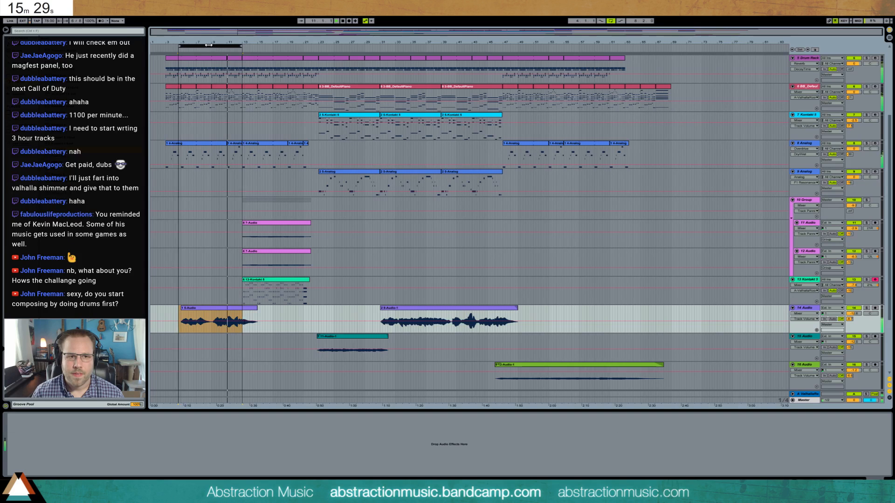
{"action": "left_click_drag", "start_coordinate": [240, 46], "coordinate": [670, 82]}
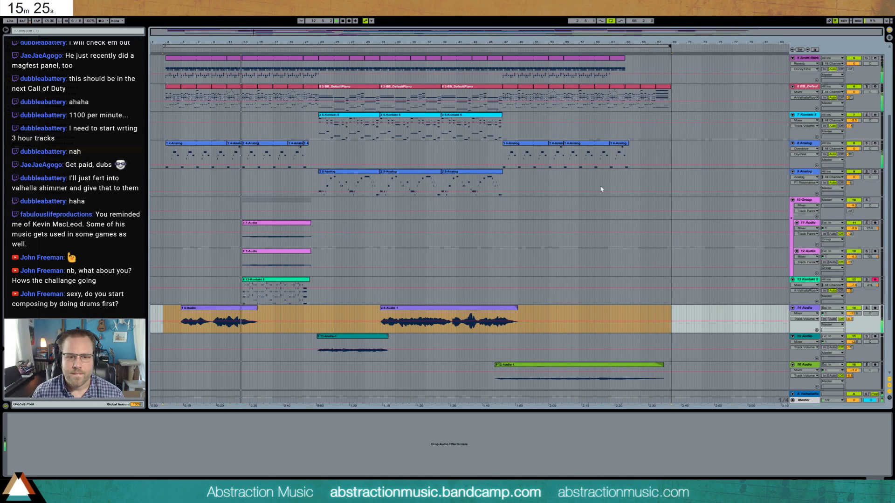
- Adjust the 12 Audio track's panning while listening to the section with the new string part
{"action": "left_click", "coordinate": [244, 239]}
{"action": "left_click", "coordinate": [298, 281]}
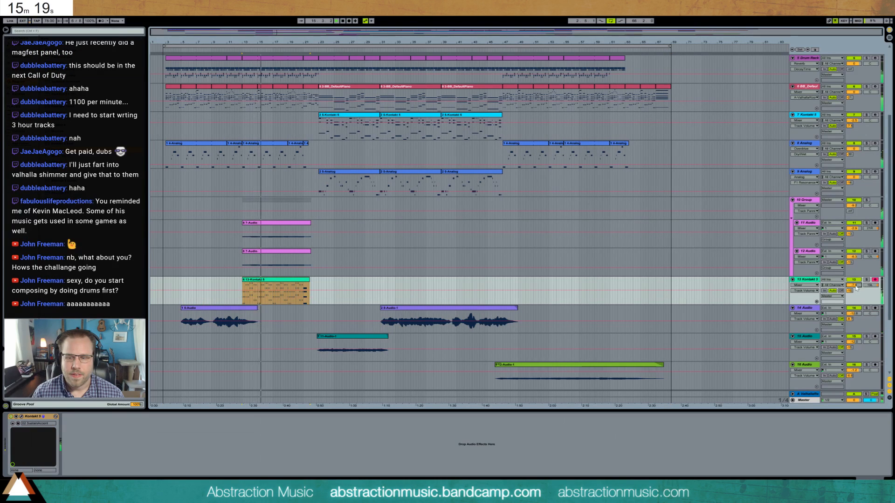
{"action": "left_click_drag", "start_coordinate": [871, 258], "coordinate": [871, 262]}
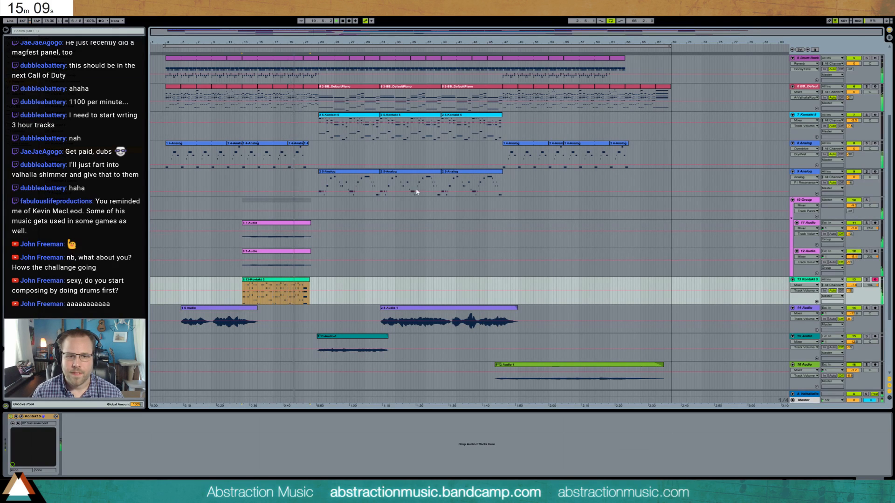
- Open the string clip, select its final chord, and extend the clip's end to bar 22, level with the 11 Audio and 12 Audio clips
{"action": "double_click", "coordinate": [305, 298]}
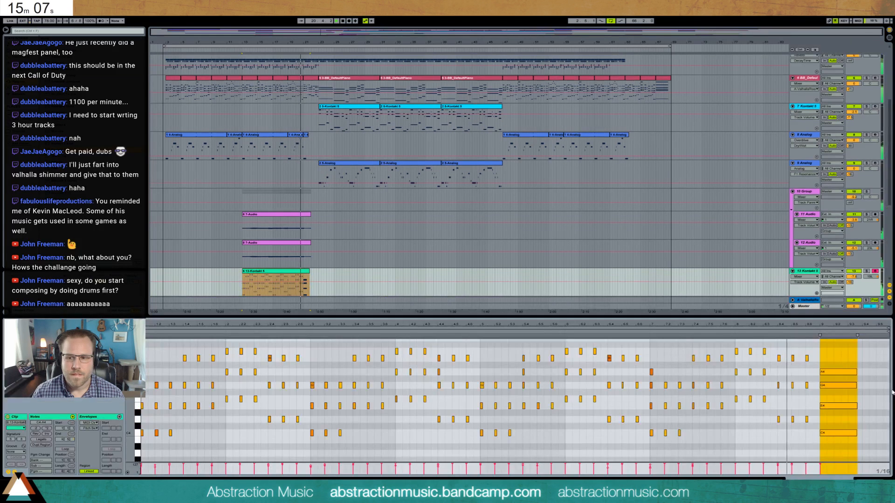
{"action": "left_click_drag", "start_coordinate": [829, 354], "coordinate": [840, 456]}
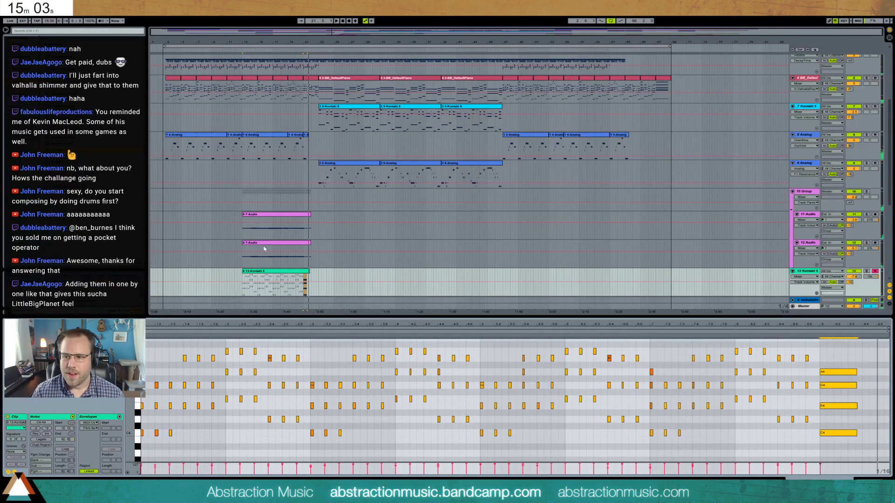
{"action": "left_click", "coordinate": [308, 271]}
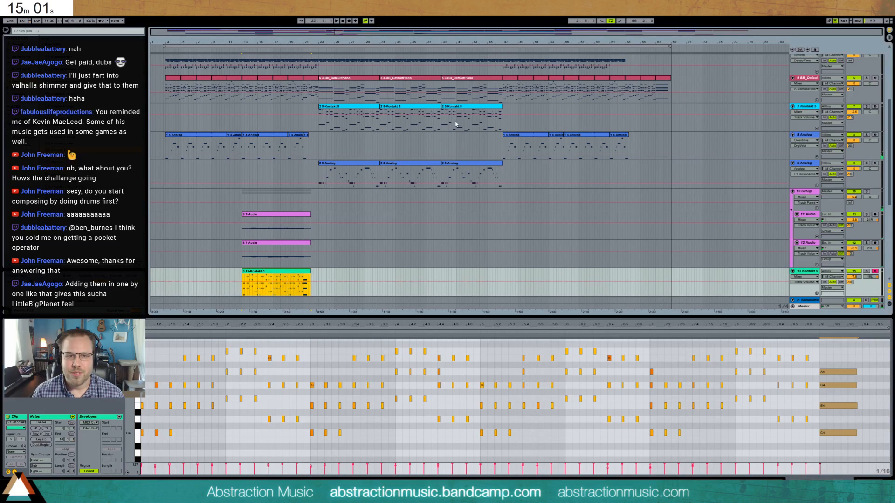
- Copy the piano clip's notes from bar 21 into the string clip at bar 21 and extend the string clip to cover them
{"action": "left_click_drag", "start_coordinate": [331, 34], "coordinate": [336, 224]}
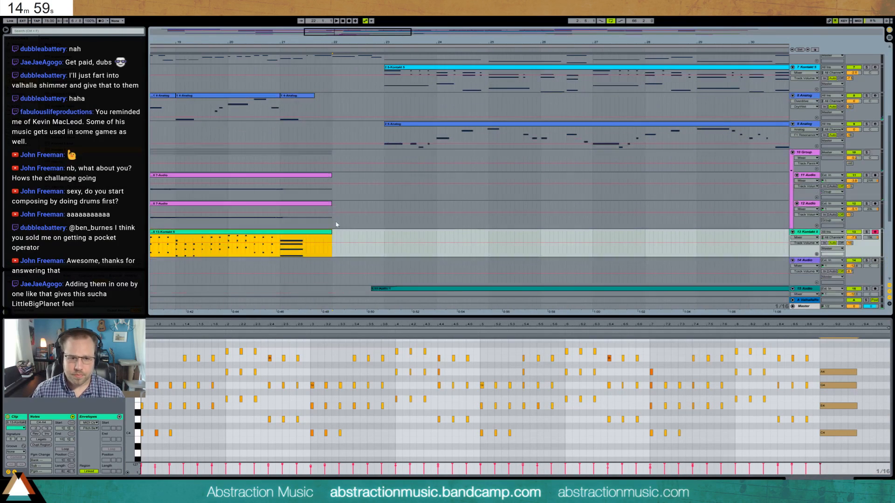
{"action": "scroll", "coordinate": [310, 172], "scroll_direction": "up", "scroll_amount": 3}
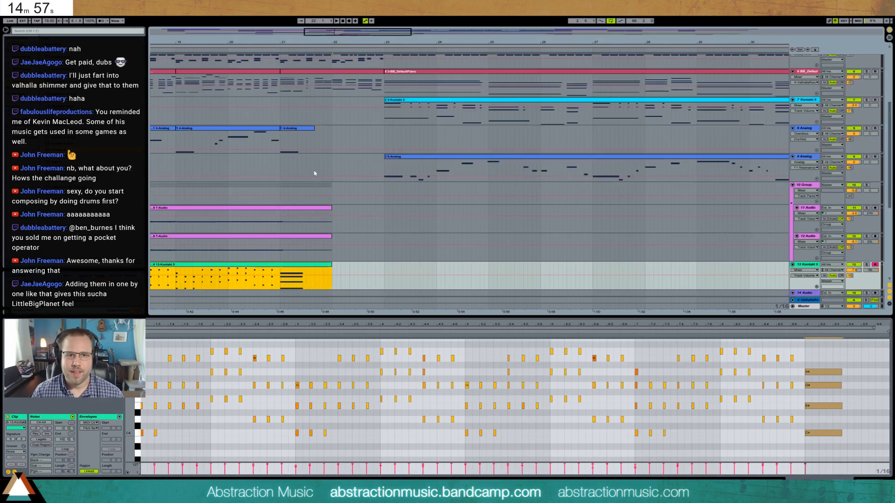
{"action": "left_click", "coordinate": [323, 108]}
{"action": "left_click", "coordinate": [207, 354]}
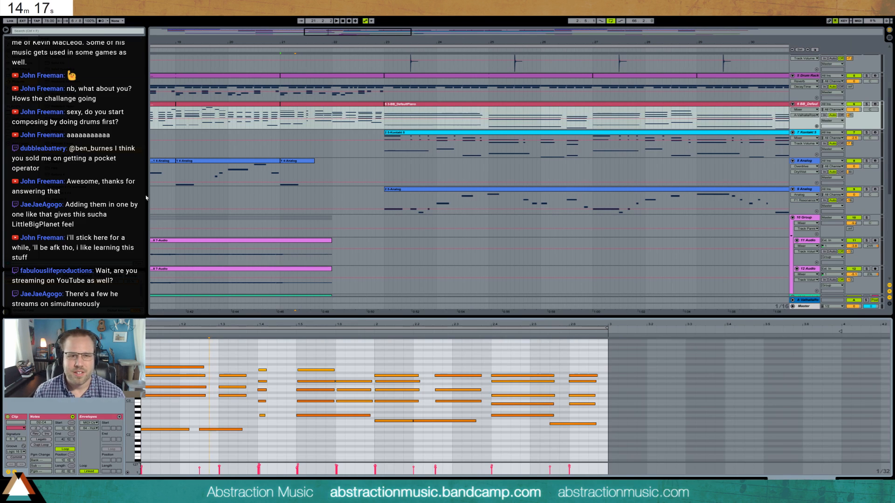
{"action": "left_click", "coordinate": [319, 106]}
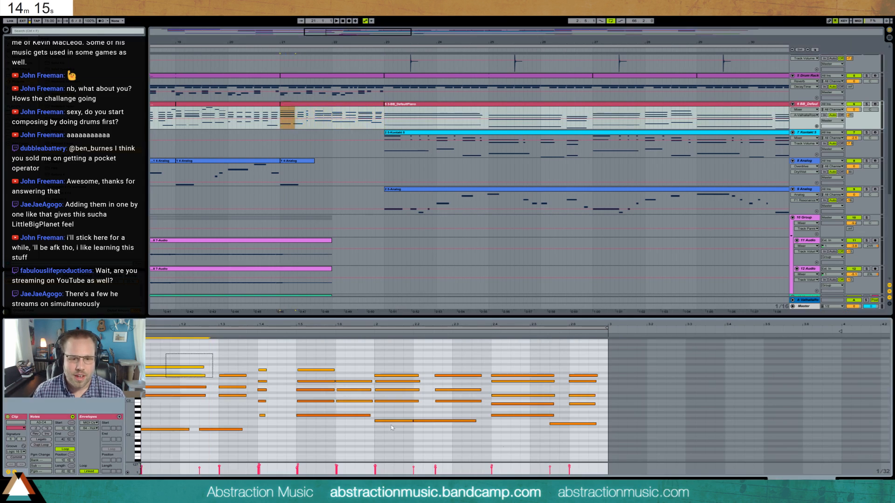
{"action": "scroll", "coordinate": [334, 216], "scroll_direction": "down", "scroll_amount": 3}
{"action": "scroll", "coordinate": [334, 216], "scroll_direction": "down", "scroll_amount": 3}
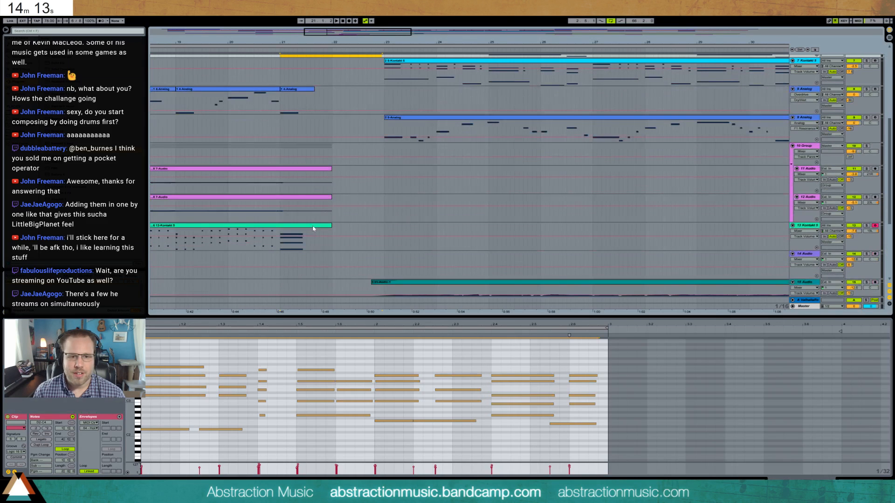
{"action": "left_click", "coordinate": [303, 238]}
{"action": "key", "text": "ctrl+v"}
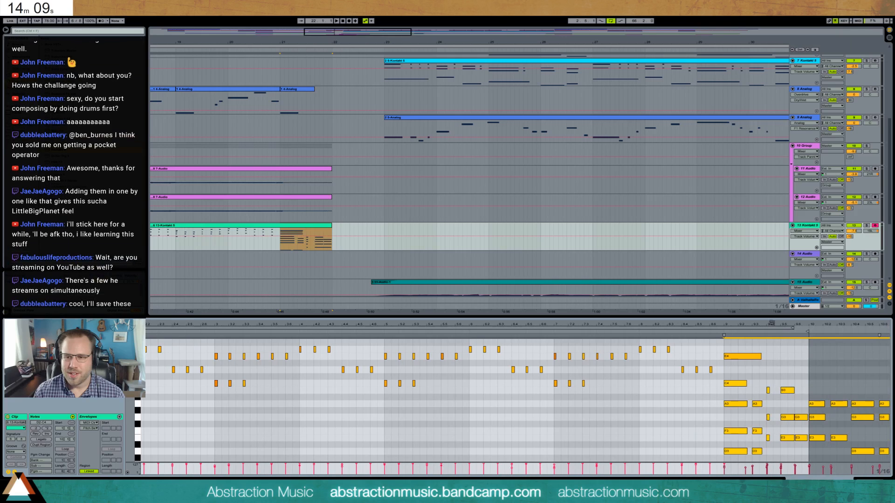
{"action": "left_click_drag", "start_coordinate": [808, 333], "coordinate": [889, 335]}
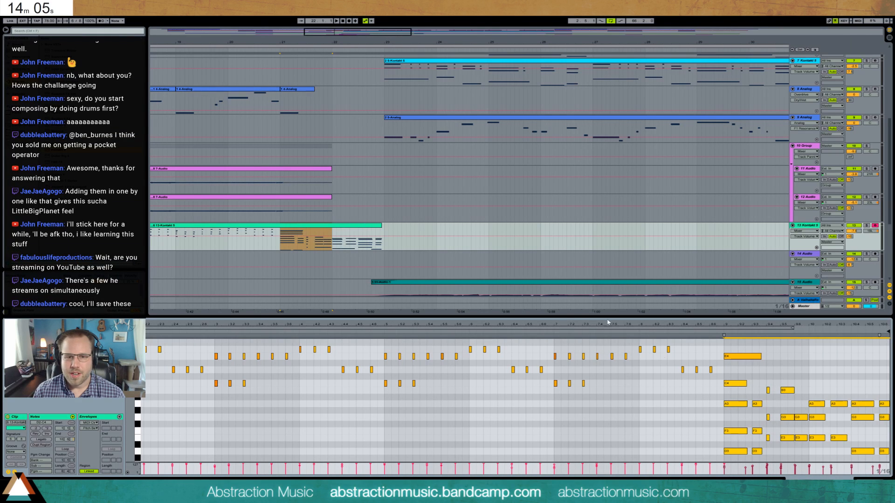
{"action": "left_click", "coordinate": [791, 370]}
{"action": "scroll", "coordinate": [789, 376], "scroll_direction": "up", "scroll_amount": 5}
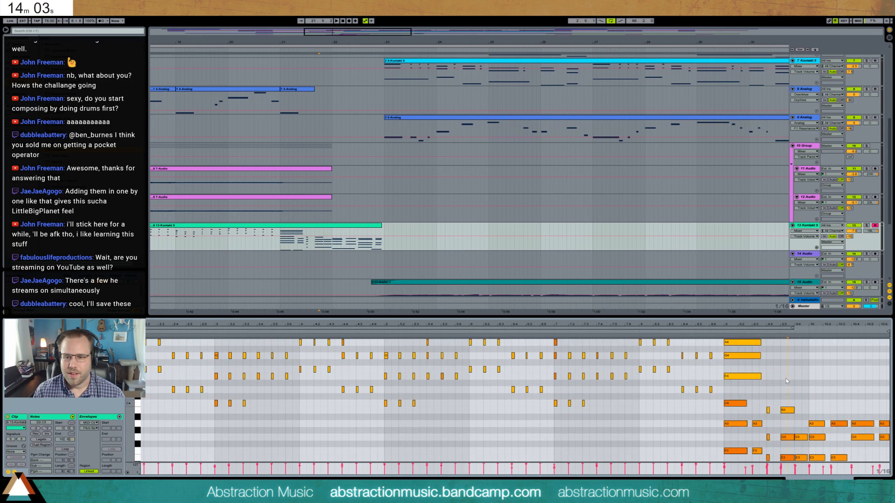
{"action": "scroll", "coordinate": [735, 391], "scroll_direction": "down", "scroll_amount": 8}
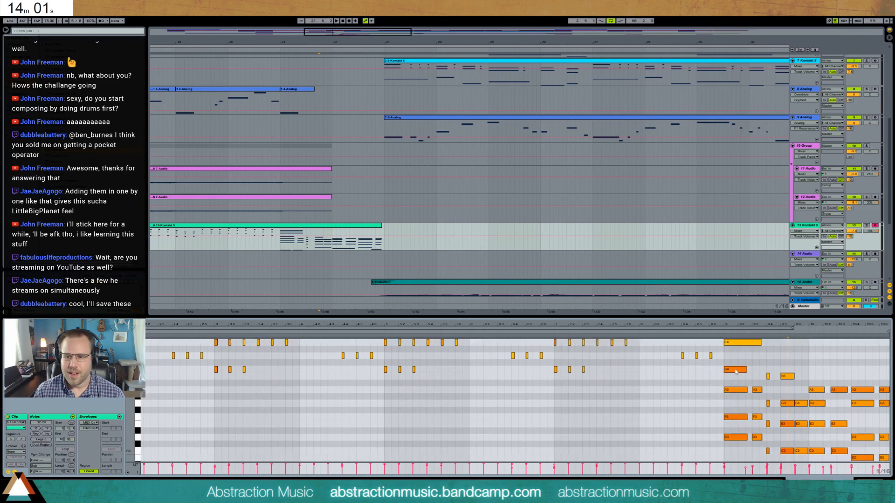
{"action": "left_click_drag", "start_coordinate": [731, 350], "coordinate": [886, 461]}
{"action": "key", "text": "shift+Up"}
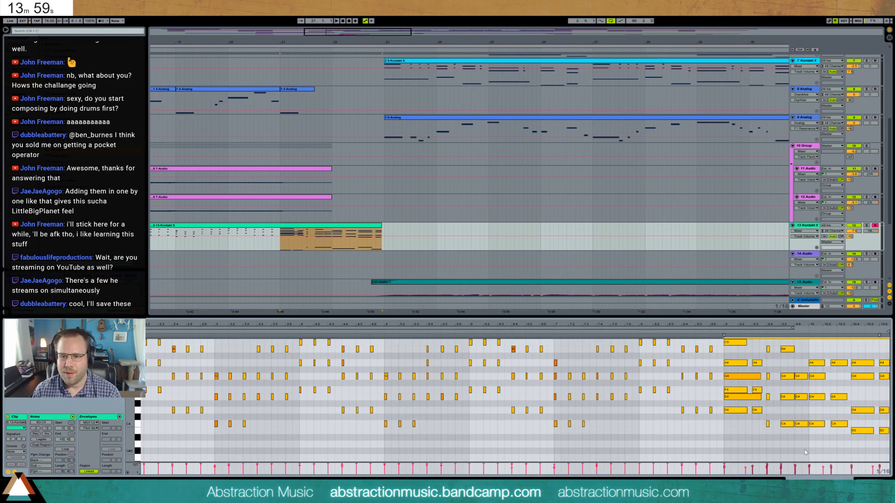
{"action": "key", "text": "shift+Down"}
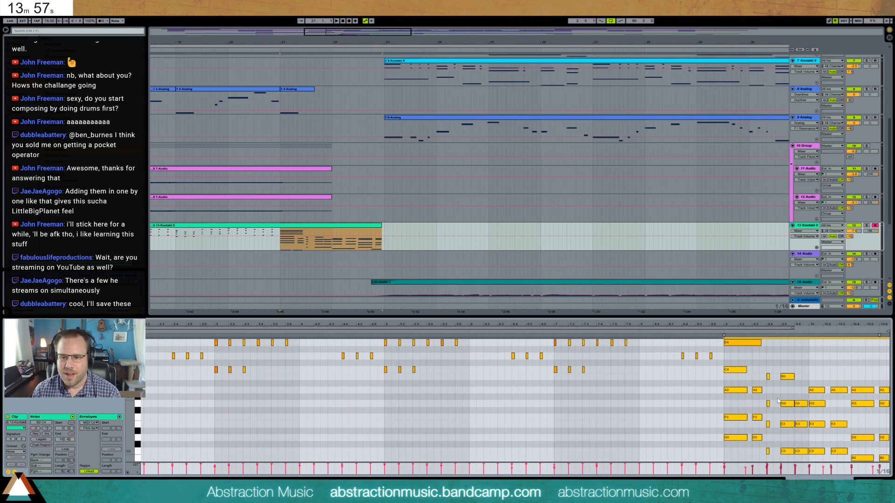
{"action": "key", "text": "Delete"}
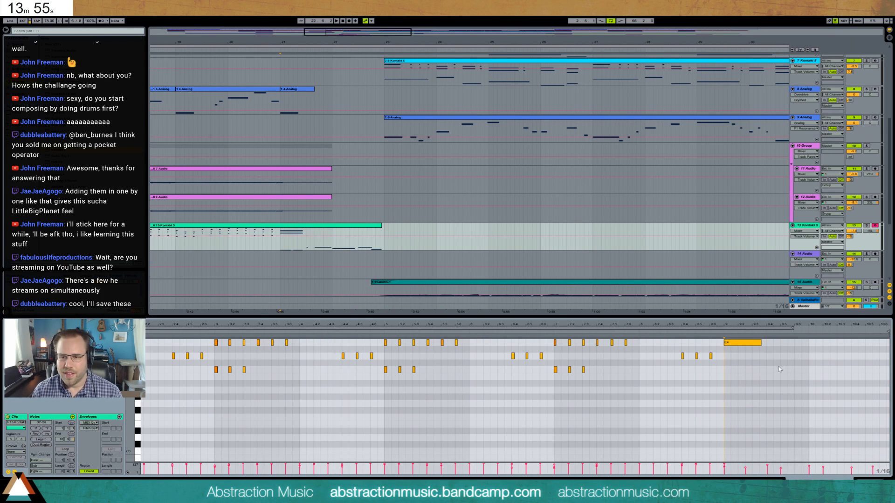
{"action": "key", "text": "ctrl+z"}
- Delete the pasted notes beneath the long chord at the start of bar 21 and the short chord right after them
{"action": "left_click_drag", "start_coordinate": [735, 358], "coordinate": [763, 470]}
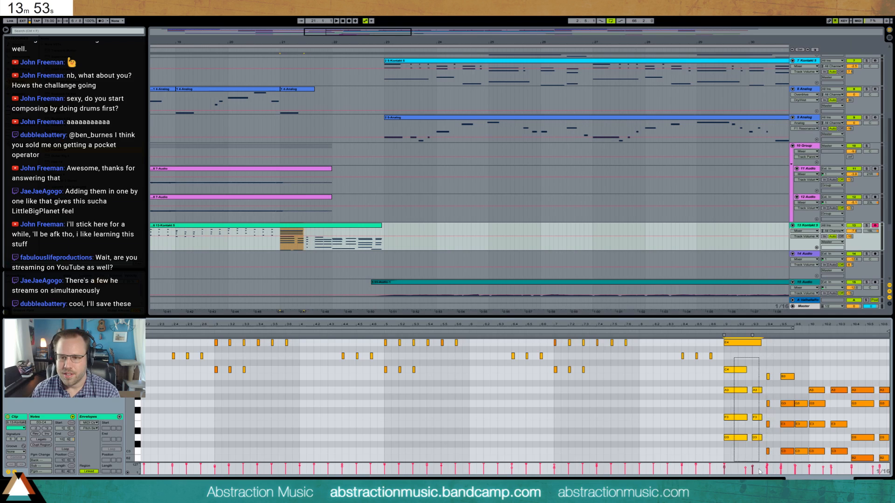
{"action": "key", "text": "Delete"}
{"action": "left_click_drag", "start_coordinate": [765, 363], "coordinate": [774, 473]}
{"action": "key", "text": "Delete"}
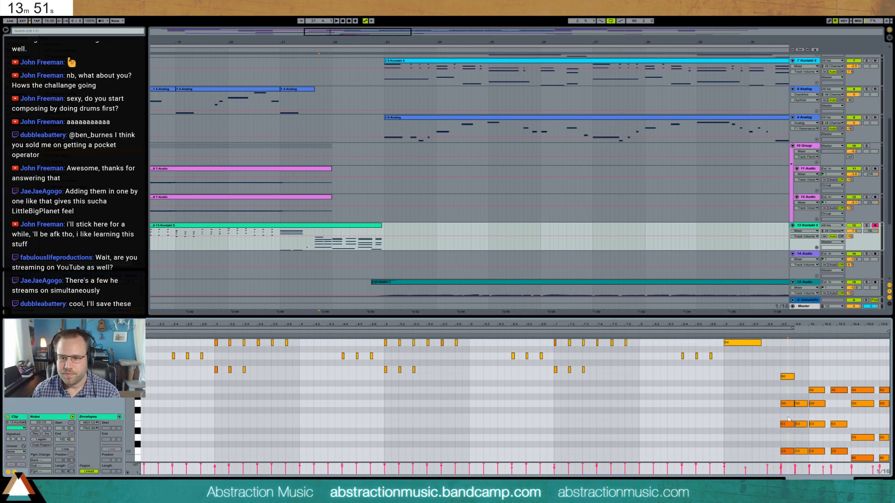
- Transpose the next pasted chord up an octave, move it one beat earlier to beat 4 of bar 21, and delete its lowest note
{"action": "left_click_drag", "start_coordinate": [784, 362], "coordinate": [790, 476]}
{"action": "key", "text": "shift+Up"}
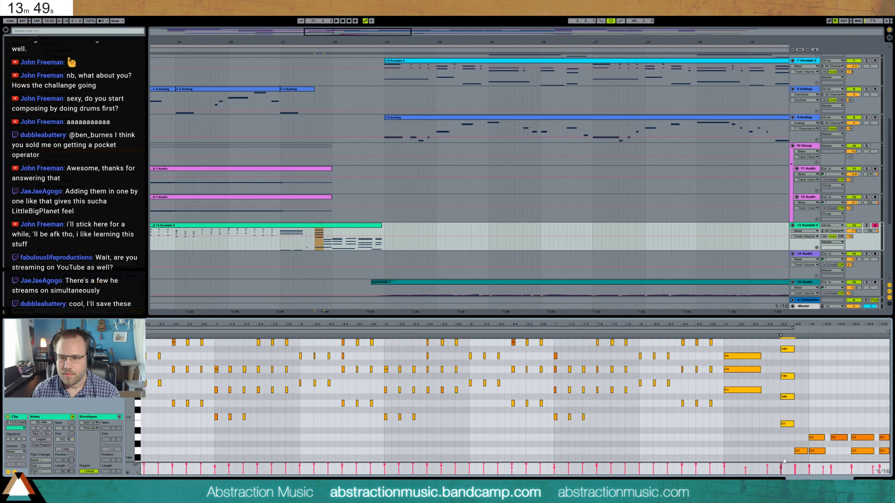
{"action": "key", "text": "Left"}
{"action": "scroll", "coordinate": [777, 437], "scroll_direction": "up", "scroll_amount": 1}
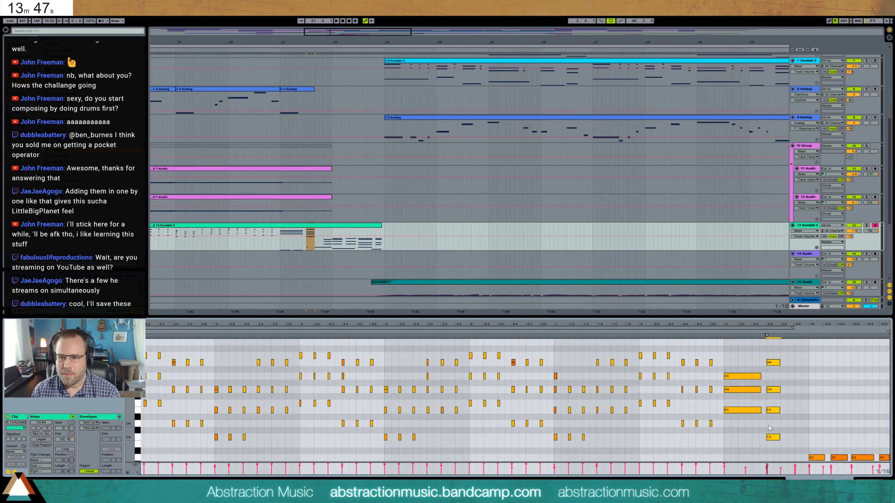
{"action": "left_click", "coordinate": [777, 437]}
{"action": "key", "text": "Delete"}
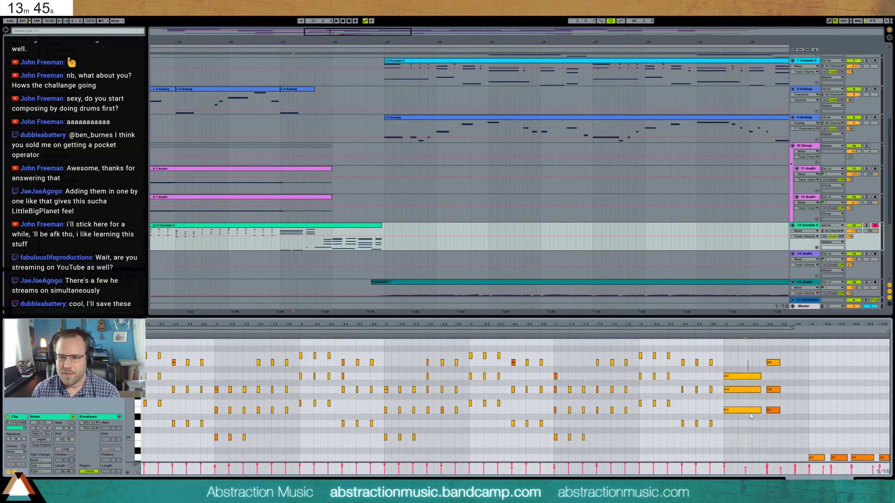
- Lengthen the chord on beat 4 of bar 21 so it reaches the chord at the start of bar 22
{"action": "left_click_drag", "start_coordinate": [750, 415], "coordinate": [752, 411]}
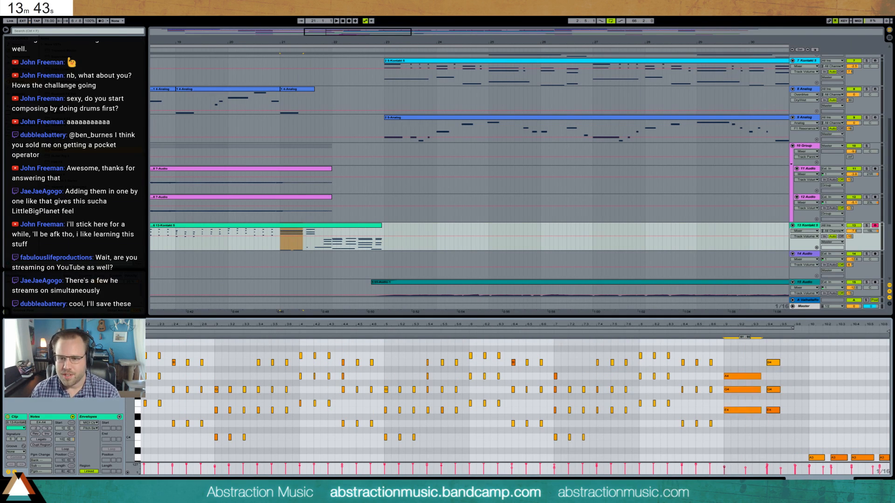
{"action": "left_click", "coordinate": [772, 363]}
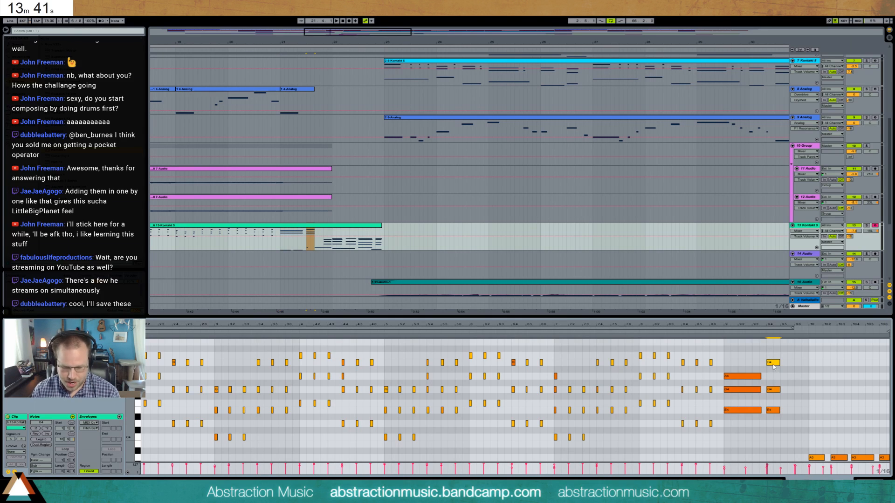
{"action": "left_click_drag", "start_coordinate": [773, 362], "coordinate": [777, 404]}
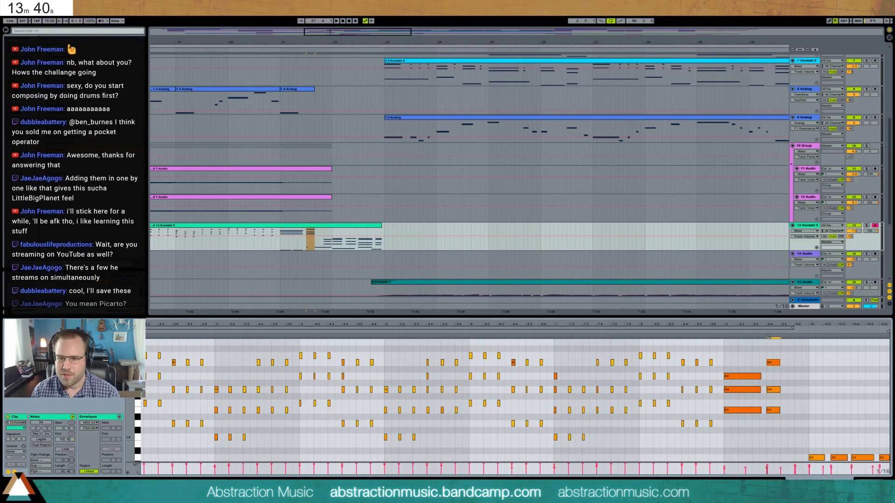
{"action": "left_click", "coordinate": [772, 389]}
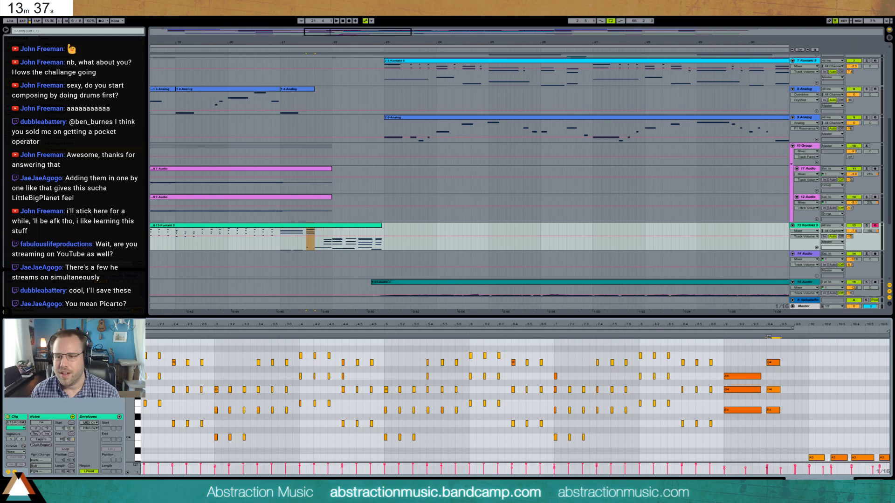
{"action": "left_click_drag", "start_coordinate": [770, 350], "coordinate": [806, 410]}
{"action": "key", "text": "shift+Right"}
{"action": "key", "text": "shift+Right"}
{"action": "key", "text": "shift+Right"}
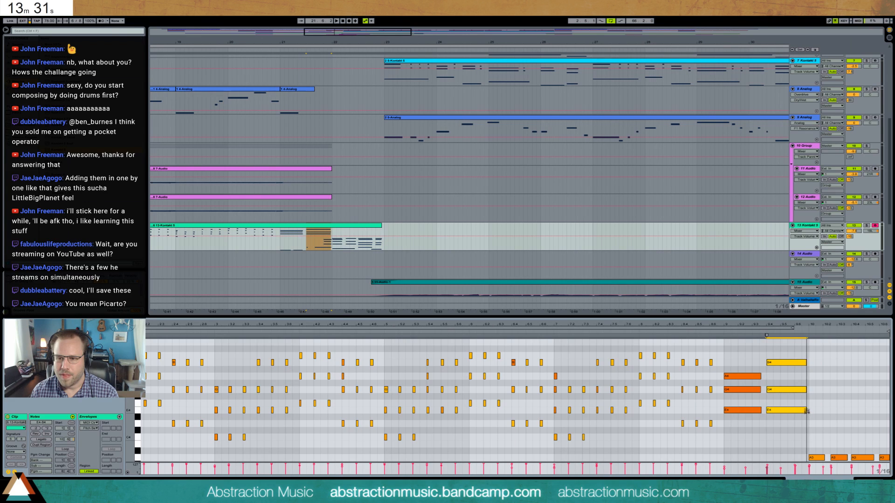
- Transpose the pasted chords at the start of bar 22 and on beat 4 of bar 22 up an octave
{"action": "scroll", "coordinate": [814, 392], "scroll_direction": "down", "scroll_amount": 5}
{"action": "key", "text": "shift+Up"}
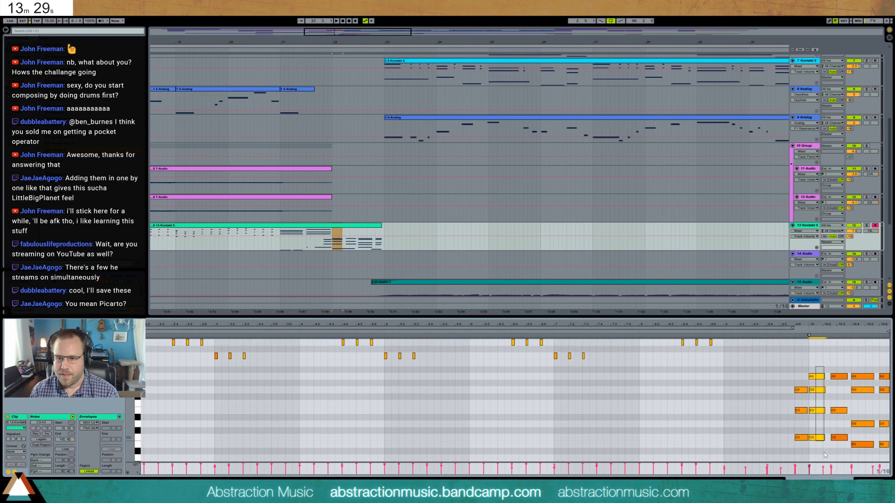
{"action": "left_click_drag", "start_coordinate": [864, 432], "coordinate": [860, 377]}
{"action": "scroll", "coordinate": [862, 401], "scroll_direction": "down", "scroll_amount": 2}
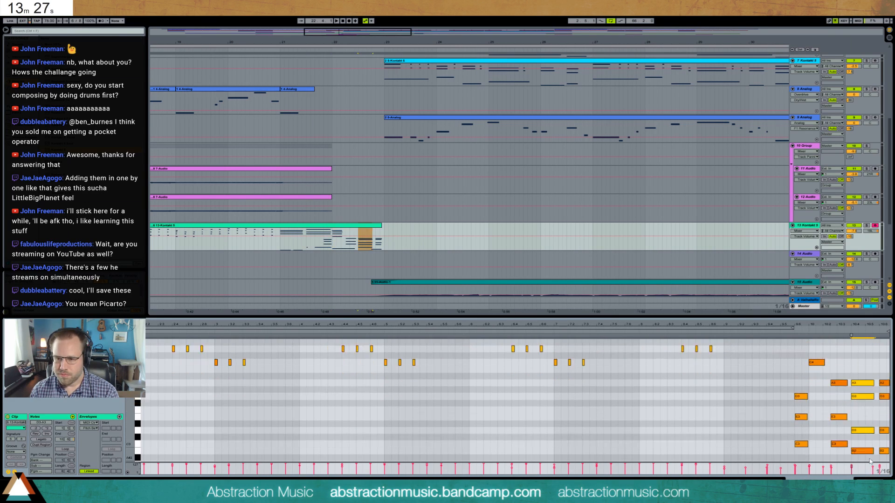
{"action": "left_click_drag", "start_coordinate": [866, 458], "coordinate": [862, 369]}
{"action": "key", "text": "shift+Up"}
{"action": "scroll", "coordinate": [868, 421], "scroll_direction": "down", "scroll_amount": 2}
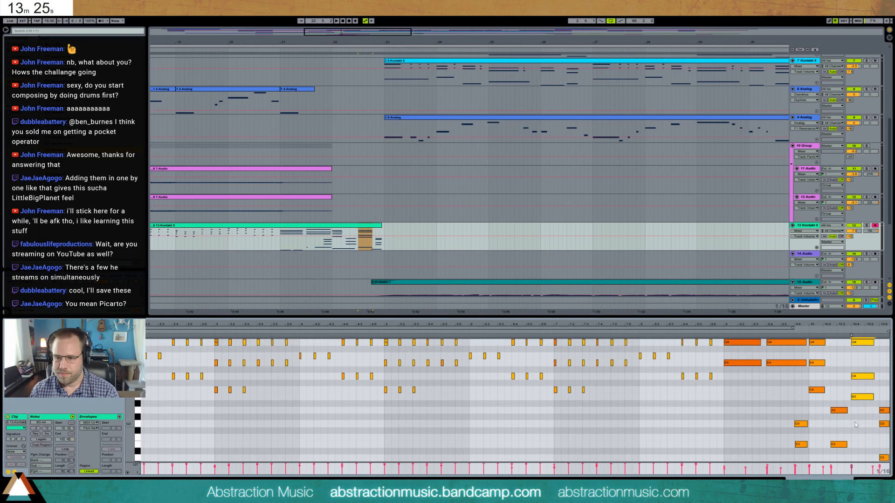
- Delete the leftover pasted notes between and beneath the string chords in bars 21 and 22
{"action": "left_click_drag", "start_coordinate": [788, 391], "coordinate": [882, 459]}
{"action": "key", "text": "Delete"}
{"action": "scroll", "coordinate": [835, 444], "scroll_direction": "down", "scroll_amount": 1}
{"action": "scroll", "coordinate": [835, 444], "scroll_direction": "down", "scroll_amount": 1}
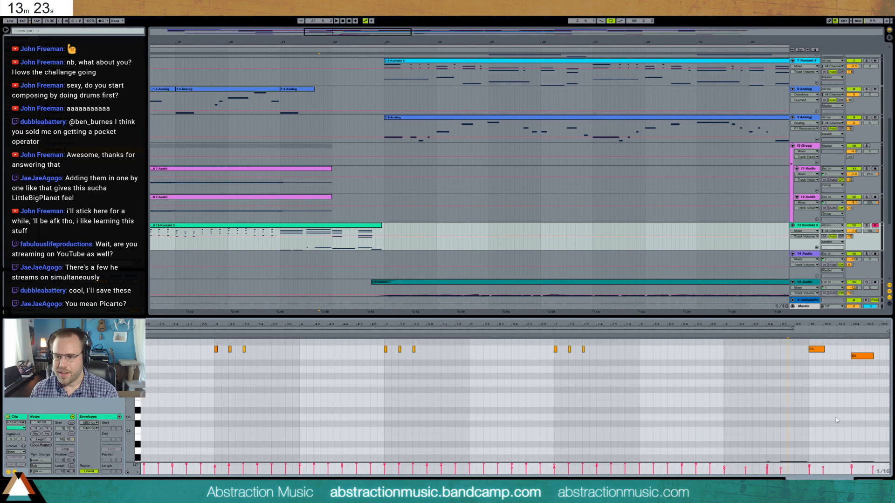
{"action": "left_click_drag", "start_coordinate": [835, 444], "coordinate": [887, 458]}
{"action": "scroll", "coordinate": [879, 443], "scroll_direction": "up", "scroll_amount": 1}
{"action": "scroll", "coordinate": [870, 431], "scroll_direction": "down", "scroll_amount": 3}
{"action": "left_click", "coordinate": [866, 429]}
{"action": "scroll", "coordinate": [867, 427], "scroll_direction": "down", "scroll_amount": 2}
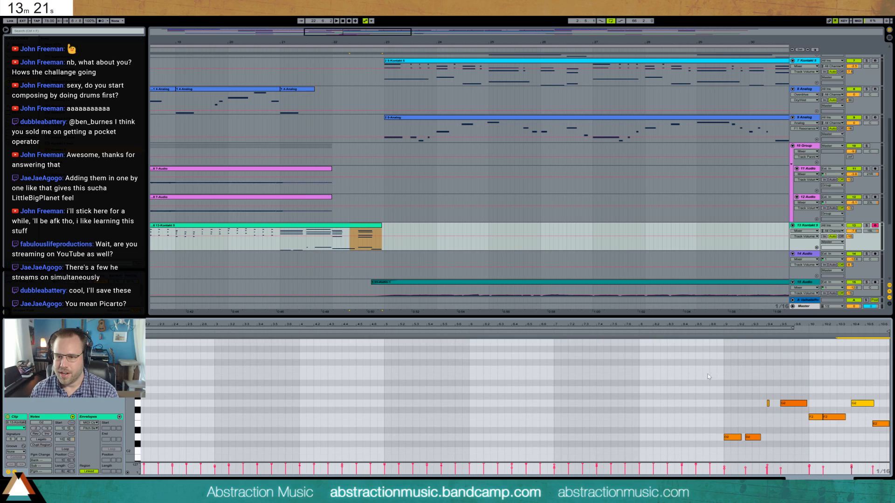
{"action": "left_click_drag", "start_coordinate": [709, 371], "coordinate": [884, 457]}
{"action": "key", "text": "Delete"}
{"action": "scroll", "coordinate": [827, 441], "scroll_direction": "up", "scroll_amount": 6}
{"action": "scroll", "coordinate": [827, 441], "scroll_direction": "up", "scroll_amount": 3}
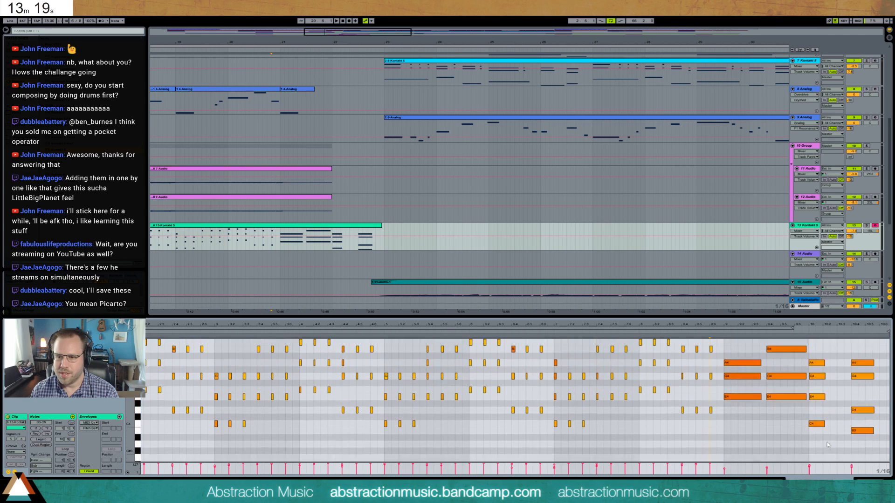
- Raise the lowest note of both bar 22 chords an octave and lengthen the first of them to nearly reach the second
{"action": "mouse_move", "coordinate": [825, 443]}
{"action": "left_mouse_down"}
{"action": "mouse_move", "coordinate": [838, 459]}
{"action": "mouse_move", "coordinate": [841, 452]}
{"action": "left_mouse_up"}
{"action": "key", "text": "shift+Right"}
{"action": "key", "text": "shift+Up"}
{"action": "left_click", "coordinate": [858, 450]}
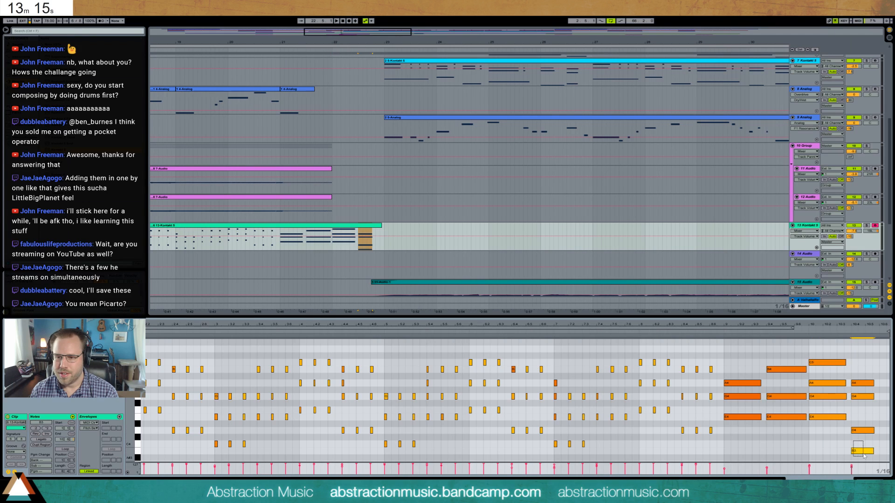
{"action": "key", "text": "shift+Up"}
{"action": "left_click", "coordinate": [863, 430]}
{"action": "key", "text": "Delete"}
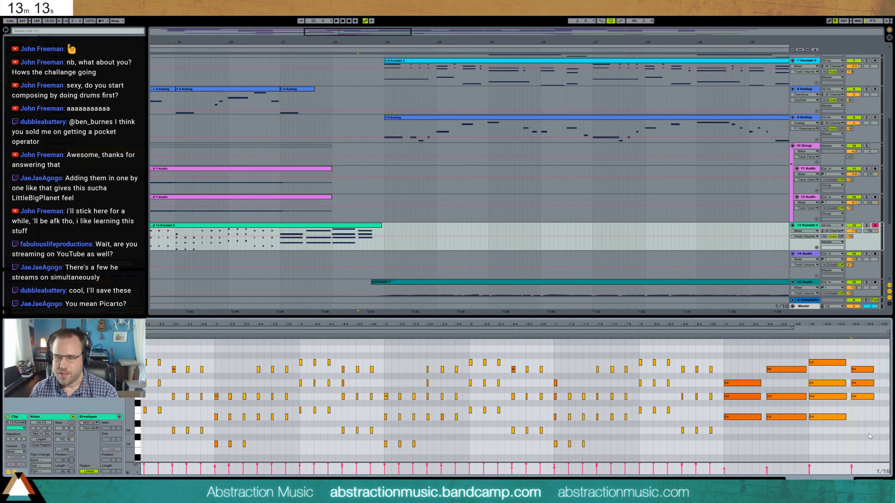
{"action": "key", "text": "ctrl+z"}
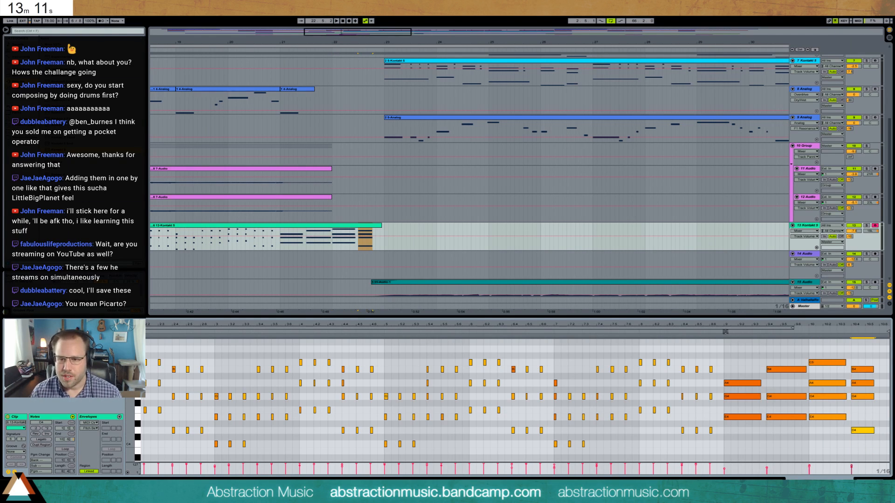
- Lengthen the final string chord past the start of bar 23 and extend the string clip to cover it
{"action": "left_click", "coordinate": [727, 337]}
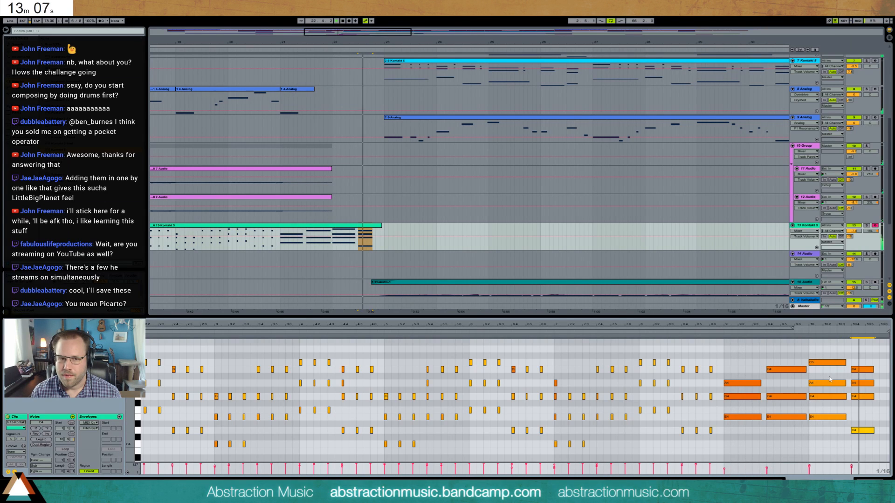
{"action": "key", "text": "space"}
{"action": "left_click_drag", "start_coordinate": [879, 357], "coordinate": [862, 433]}
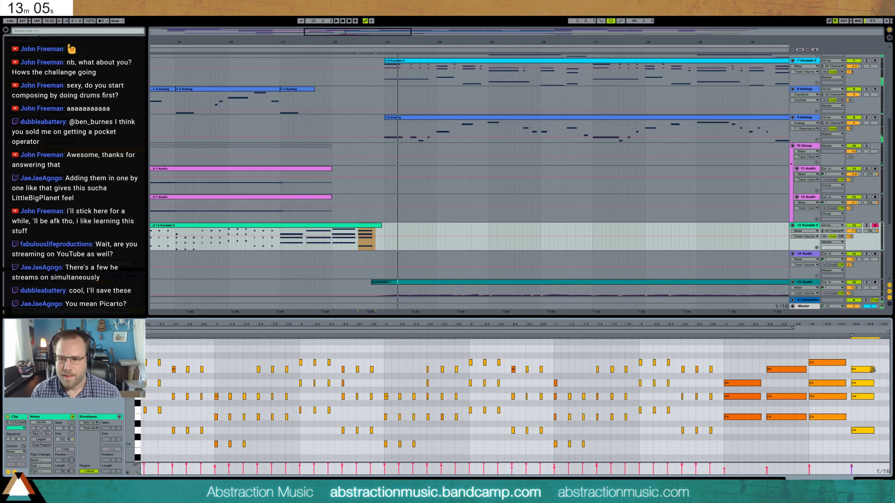
{"action": "mouse_move", "coordinate": [873, 371]}
{"action": "left_mouse_down"}
{"action": "mouse_move", "coordinate": [894, 378]}
{"action": "mouse_move", "coordinate": [867, 372]}
{"action": "left_mouse_up"}
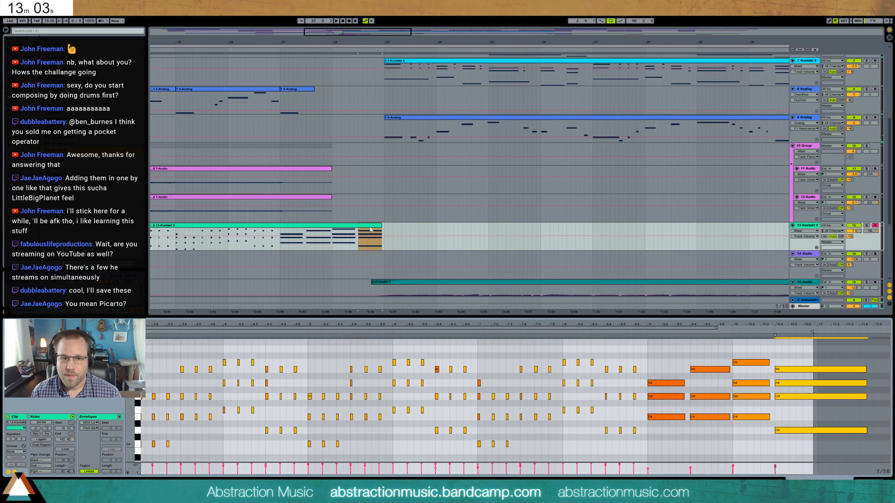
{"action": "left_click_drag", "start_coordinate": [383, 228], "coordinate": [403, 231]}
{"action": "left_click", "coordinate": [860, 384]}
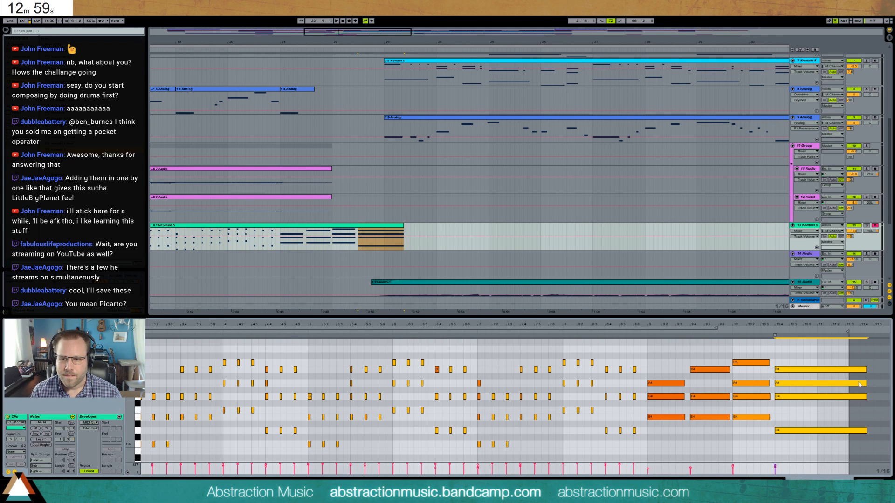
{"action": "left_click_drag", "start_coordinate": [866, 372], "coordinate": [845, 372]}
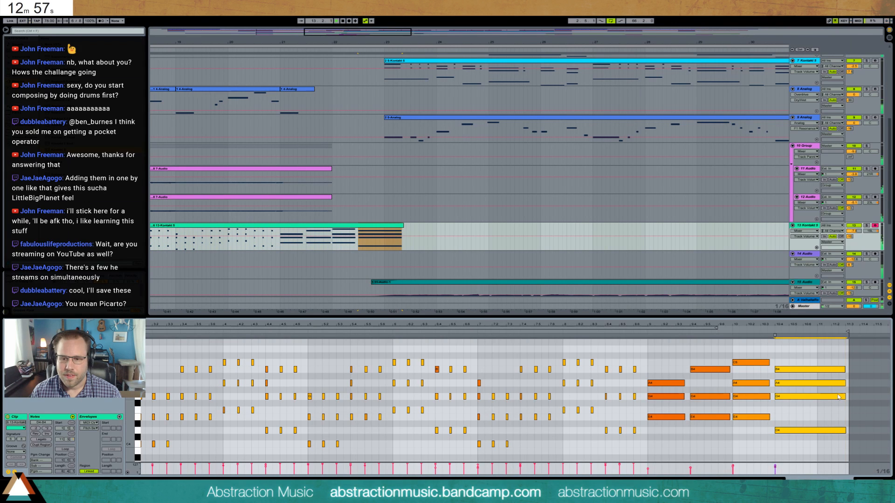
- Adjust the velocities of the two string chords in bar 21
{"action": "mouse_move", "coordinate": [657, 367]}
{"action": "left_mouse_down"}
{"action": "mouse_move", "coordinate": [677, 448]}
{"action": "mouse_move", "coordinate": [648, 465]}
{"action": "left_mouse_up"}
{"action": "left_click_drag", "start_coordinate": [700, 359], "coordinate": [716, 434]}
{"action": "left_click_drag", "start_coordinate": [691, 468], "coordinate": [691, 465]}
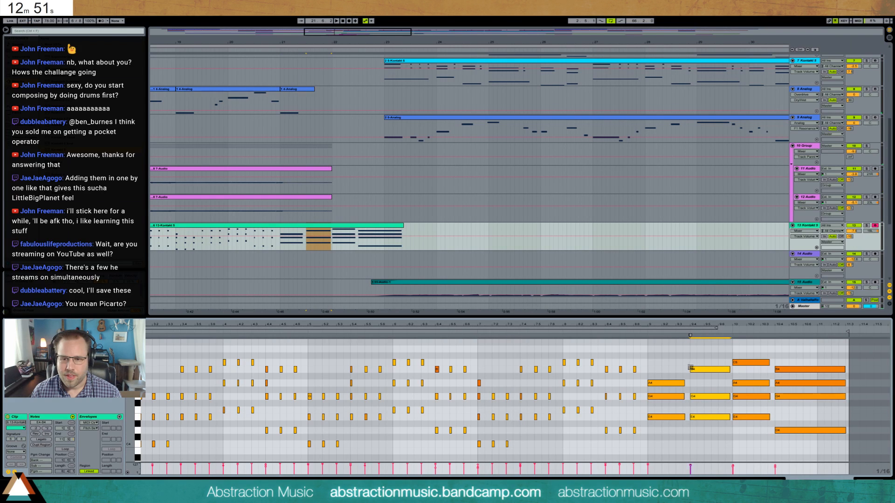
- Trim the start of the second chord in bar 21 so it enters later, and lengthen the first chord slightly
{"action": "left_click_drag", "start_coordinate": [690, 367], "coordinate": [697, 369]}
{"action": "left_click", "coordinate": [644, 332]}
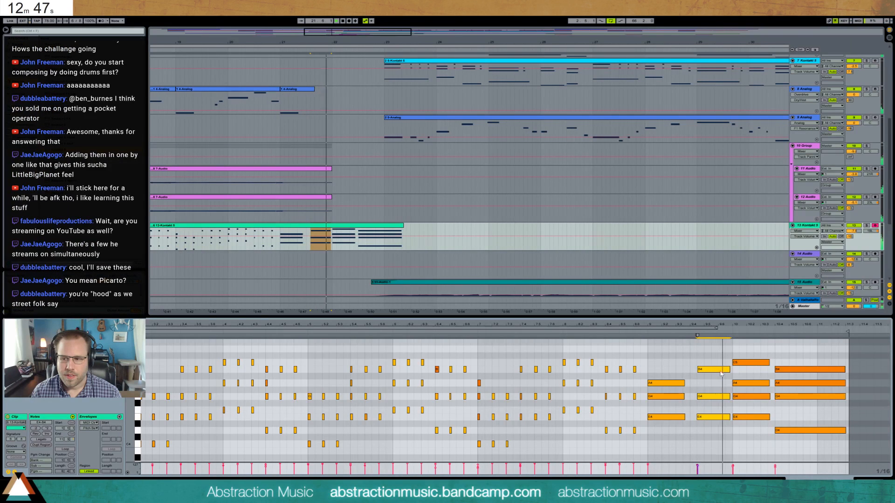
{"action": "mouse_move", "coordinate": [699, 368]}
{"action": "left_mouse_down"}
{"action": "mouse_move", "coordinate": [704, 373]}
{"action": "mouse_move", "coordinate": [674, 422]}
{"action": "left_mouse_up"}
{"action": "left_click_drag", "start_coordinate": [684, 383], "coordinate": [689, 383]}
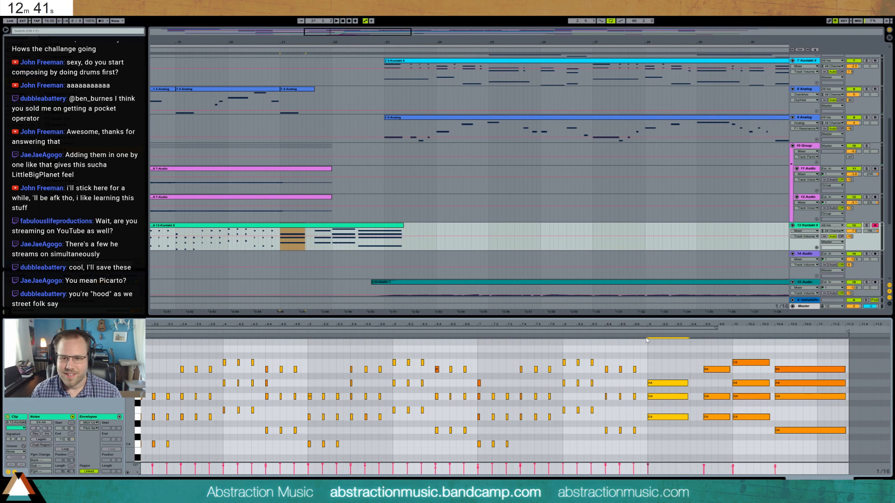
{"action": "key", "text": "space"}
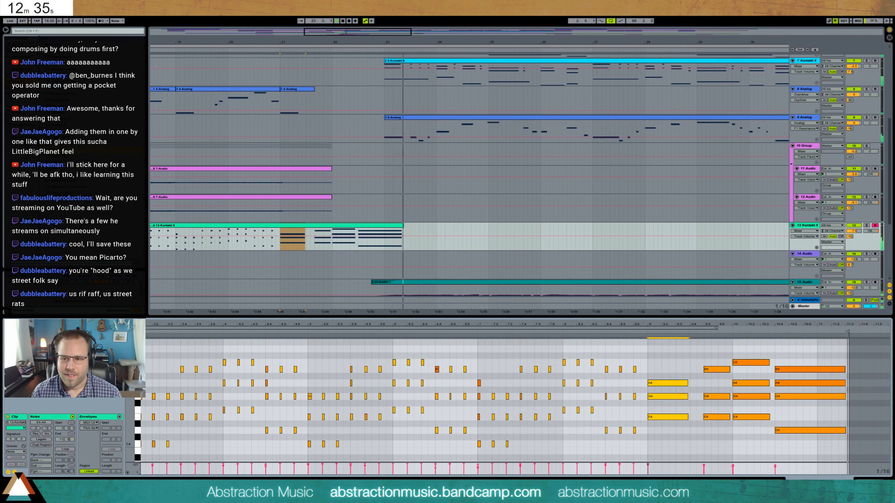
- Automate the string track's A-ValhallaRoom reverb send to rise from beat 4 of bar 22 towards bar 23
{"action": "key", "text": "shift+Tab"}
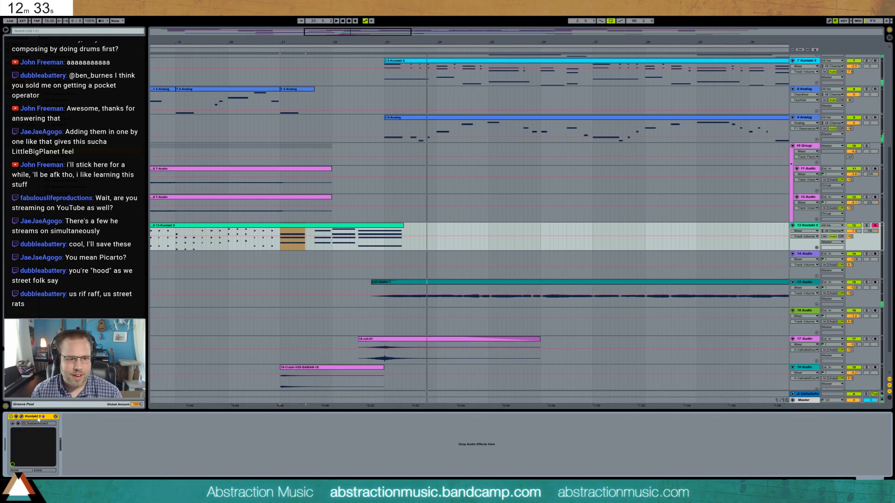
{"action": "left_click", "coordinate": [849, 237]}
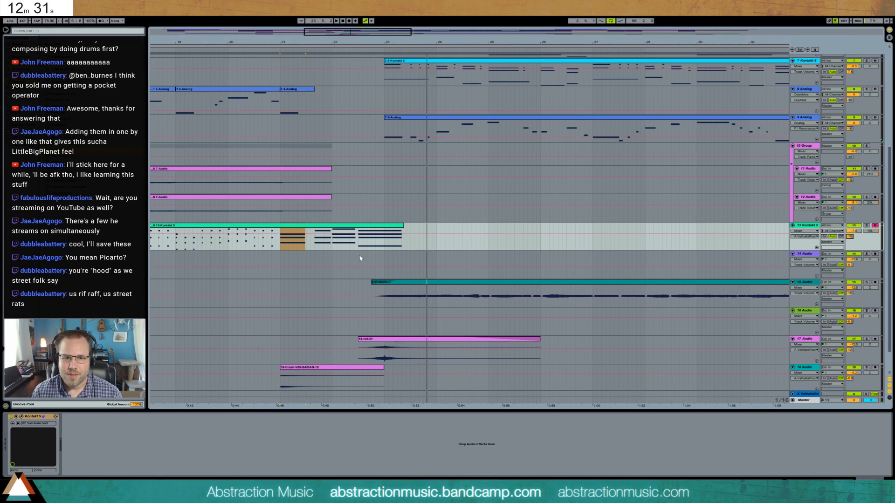
{"action": "left_click", "coordinate": [360, 234]}
{"action": "left_click_drag", "start_coordinate": [368, 235], "coordinate": [382, 229]}
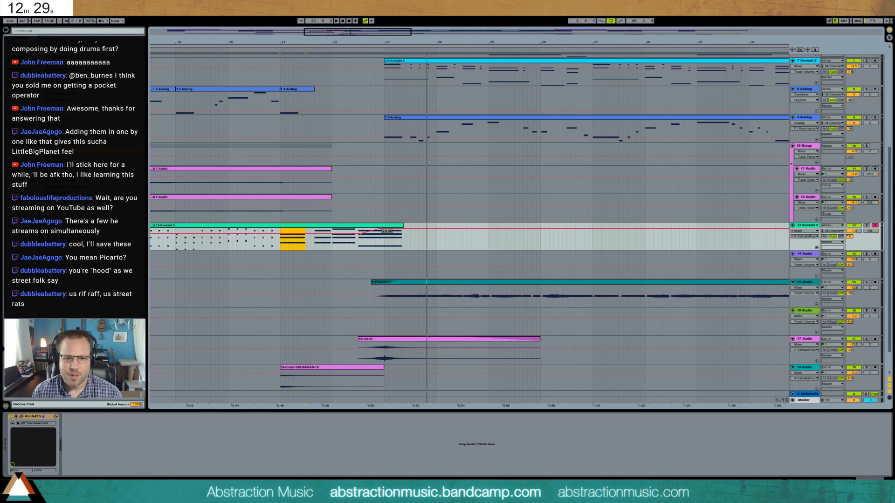
{"action": "left_click", "coordinate": [383, 225]}
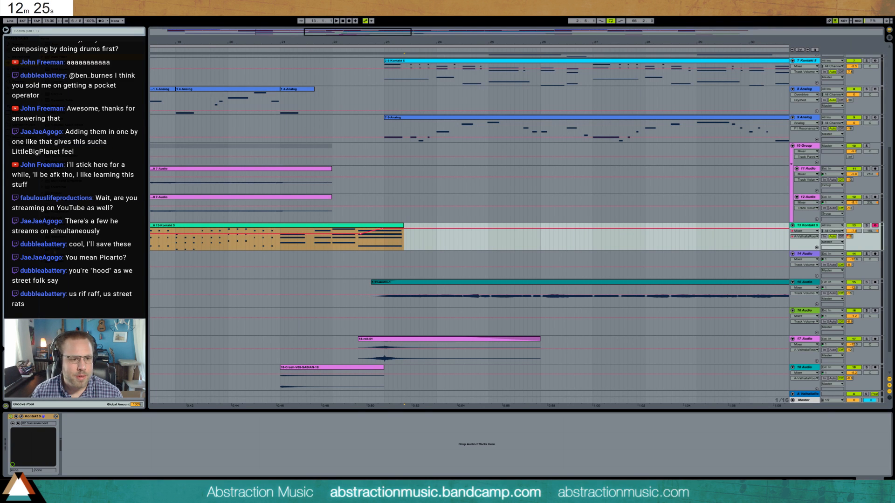
- Add a Utility device to the string track and automate its gain to fade out around the start of bar 23
{"action": "left_click_drag", "start_coordinate": [70, 249], "coordinate": [151, 472]}
{"action": "left_click", "coordinate": [78, 438]}
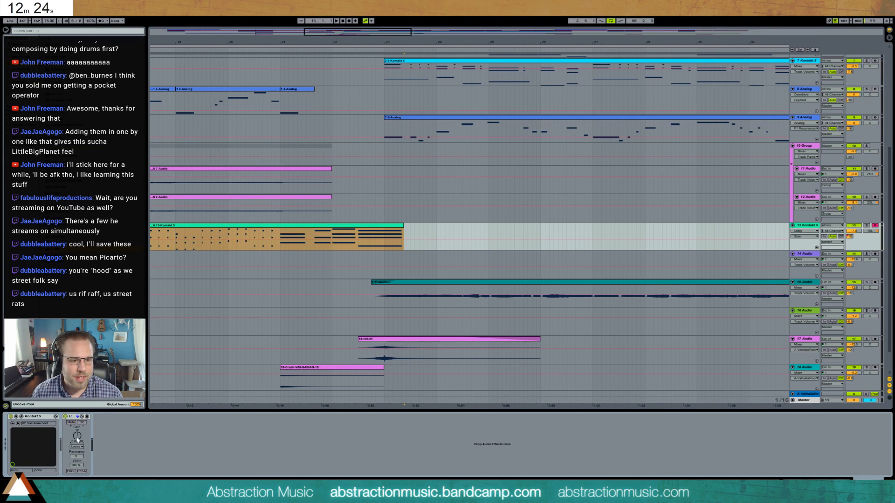
{"action": "left_click", "coordinate": [376, 240]}
{"action": "left_click_drag", "start_coordinate": [385, 240], "coordinate": [384, 251]}
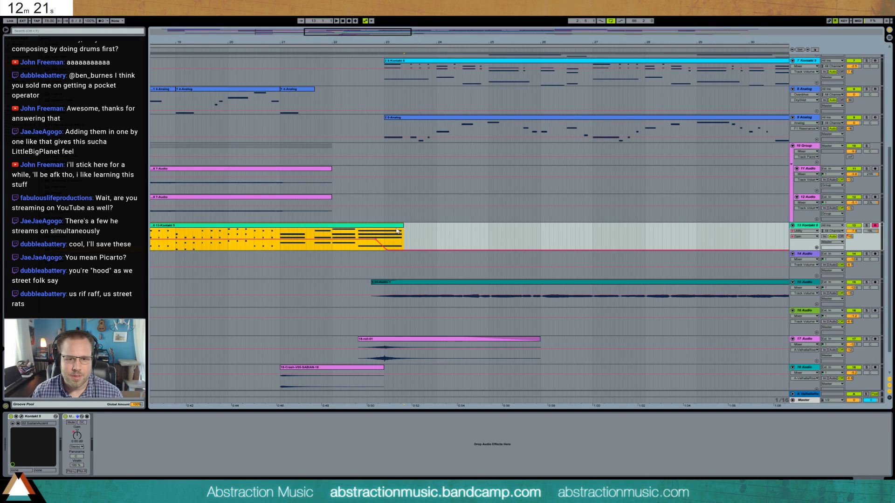
- Audition the string ending and shift the Utility gain fade-out later so it starts at bar 23
{"action": "left_click", "coordinate": [280, 246]}
{"action": "key", "text": "space"}
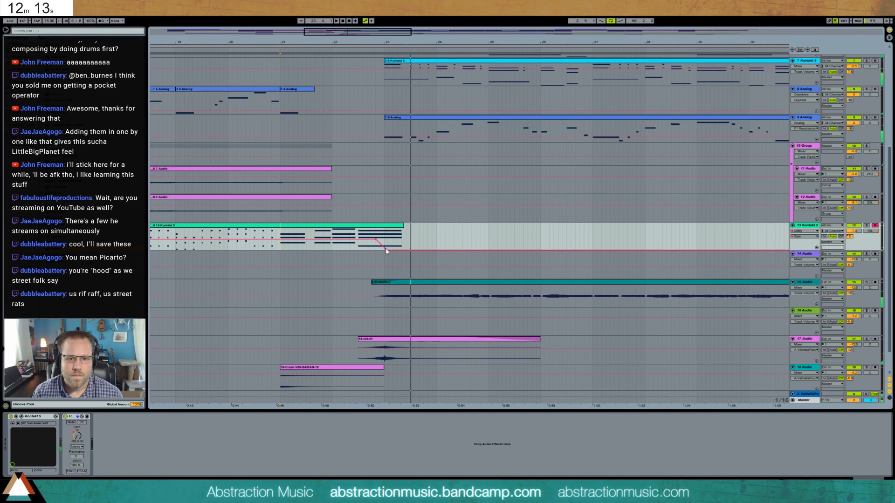
{"action": "mouse_move", "coordinate": [387, 250]}
{"action": "left_mouse_down"}
{"action": "mouse_move", "coordinate": [398, 251]}
{"action": "mouse_move", "coordinate": [383, 240]}
{"action": "left_mouse_up"}
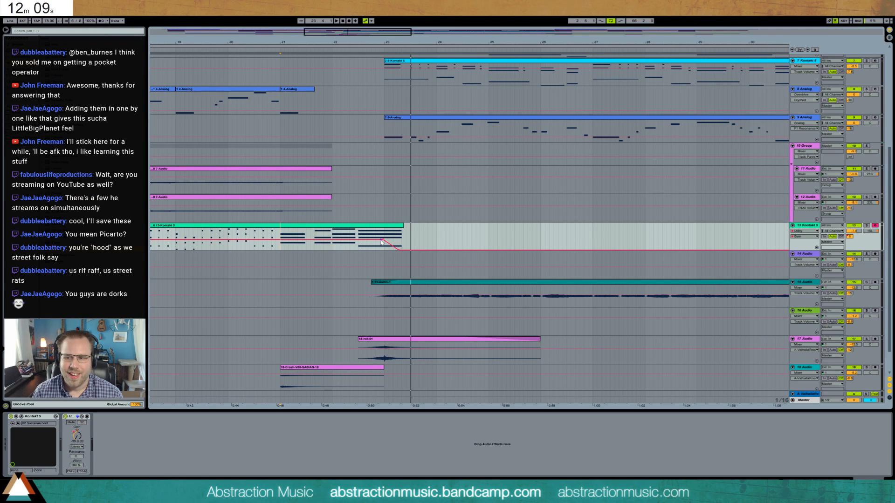
{"action": "left_click", "coordinate": [359, 249]}
{"action": "key", "text": "space"}
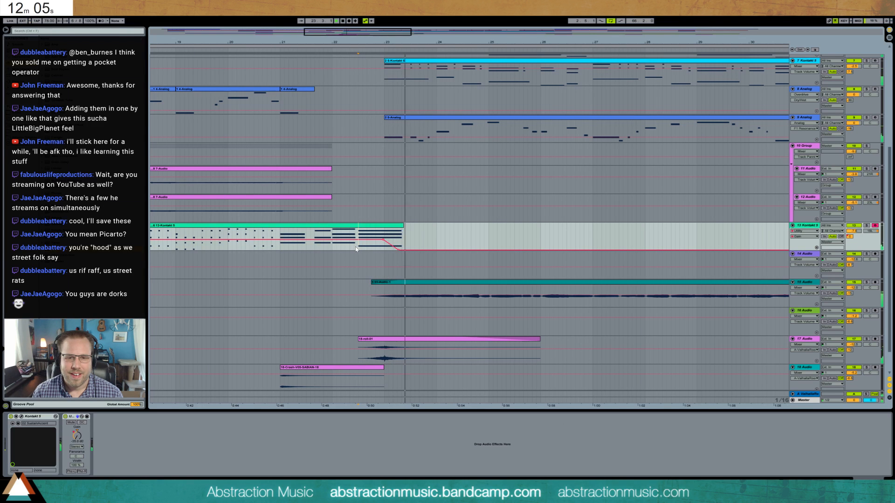
{"action": "key", "text": "space"}
- Audition the arrangement around bar 46, where the third section leads into the closing section
{"action": "left_click_drag", "start_coordinate": [372, 32], "coordinate": [372, 5]}
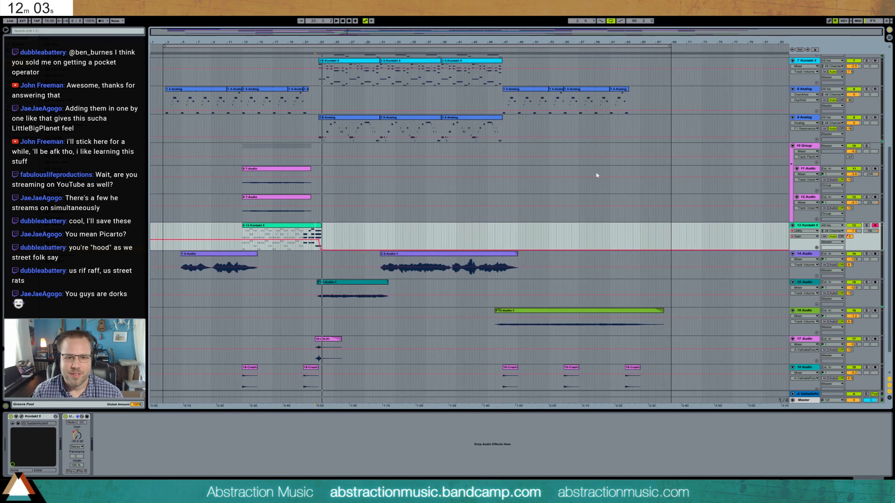
{"action": "left_click", "coordinate": [403, 235]}
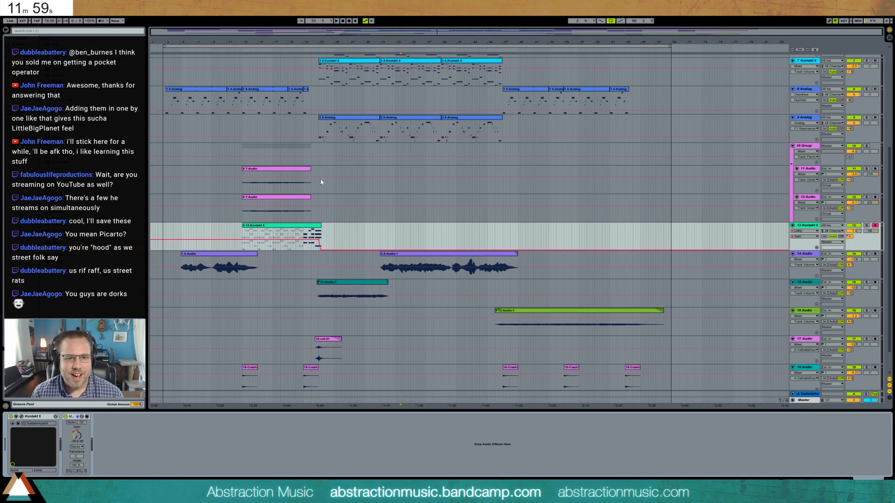
{"action": "scroll", "coordinate": [321, 183], "scroll_direction": "down", "scroll_amount": 2}
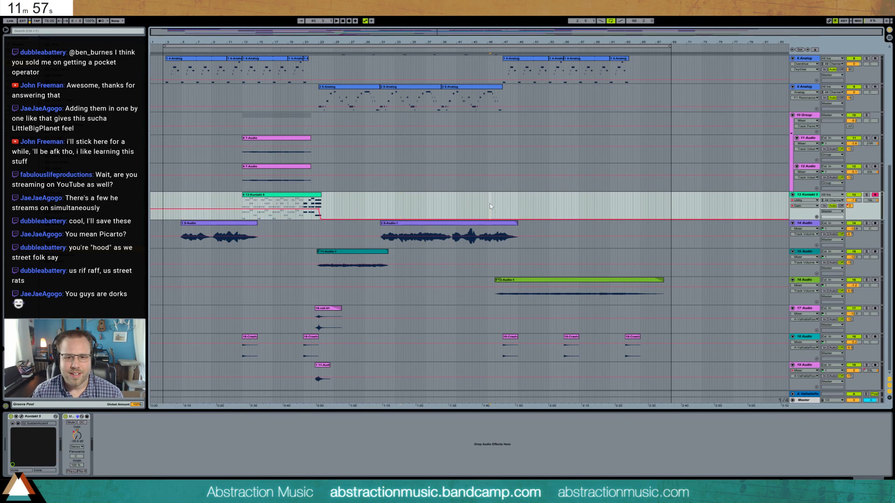
{"action": "key", "text": "space"}
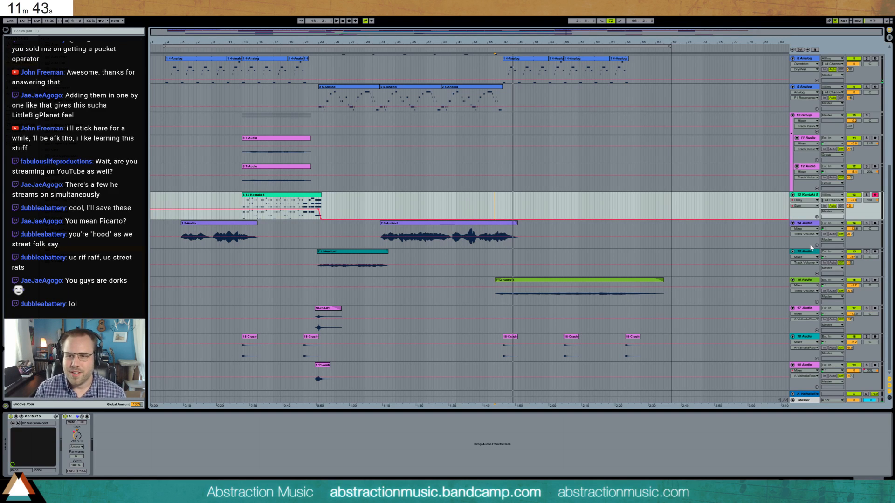
- Insert a new MIDI track below track 16 and load the Analog synth on it, with the insertion point at bar 47
{"action": "left_click", "coordinate": [808, 280]}
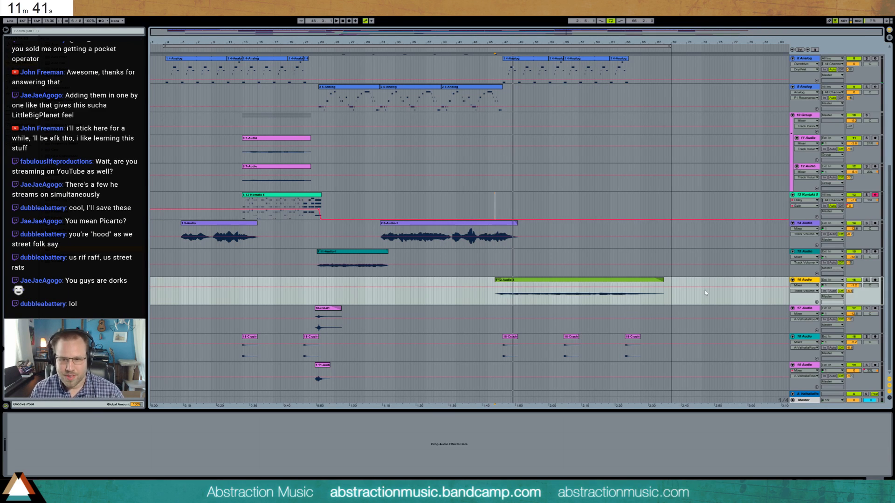
{"action": "key", "text": "ctrl+shift+t"}
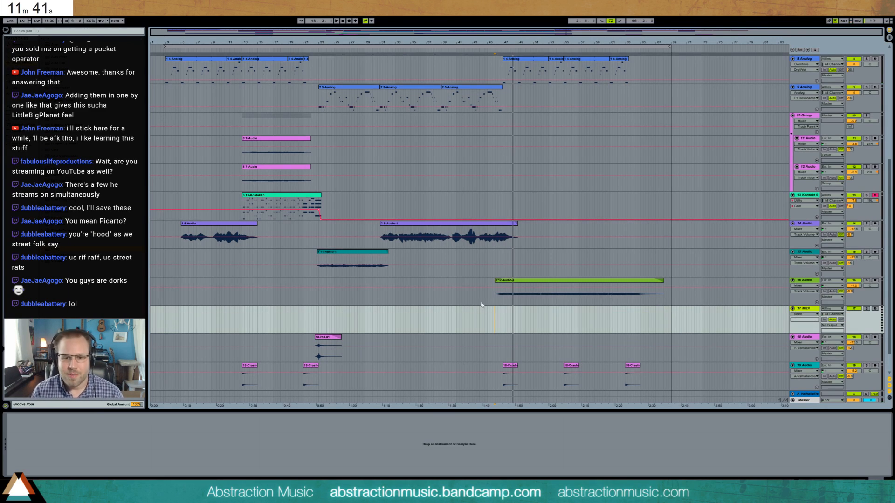
{"action": "left_click", "coordinate": [504, 73]}
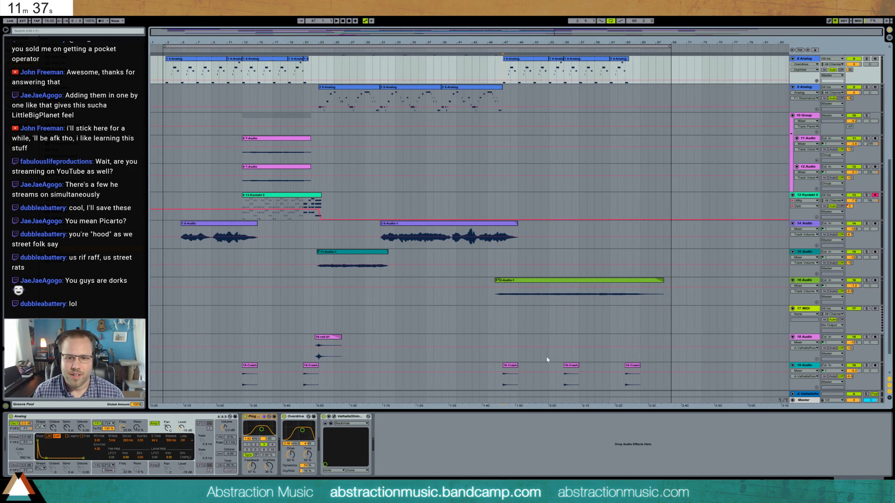
{"action": "left_click", "coordinate": [503, 326]}
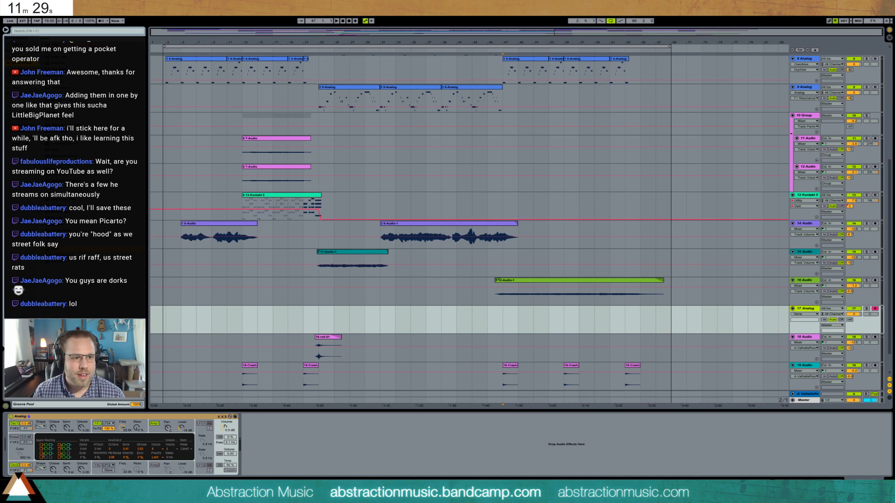
- Add a Ping Pong Delay after Analog on the new track and set its beat delay time to 2
{"action": "left_click_drag", "start_coordinate": [482, 408], "coordinate": [438, 431]}
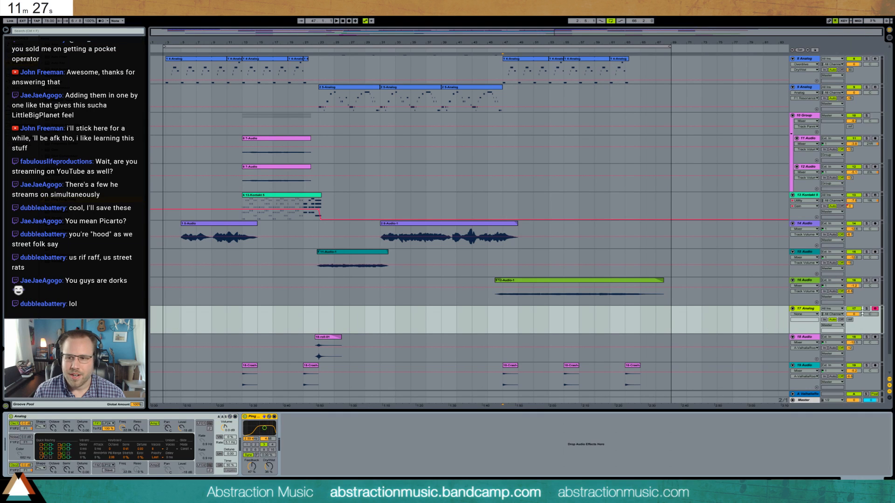
{"action": "left_click_drag", "start_coordinate": [850, 320], "coordinate": [871, 309]}
{"action": "key", "text": "Delete"}
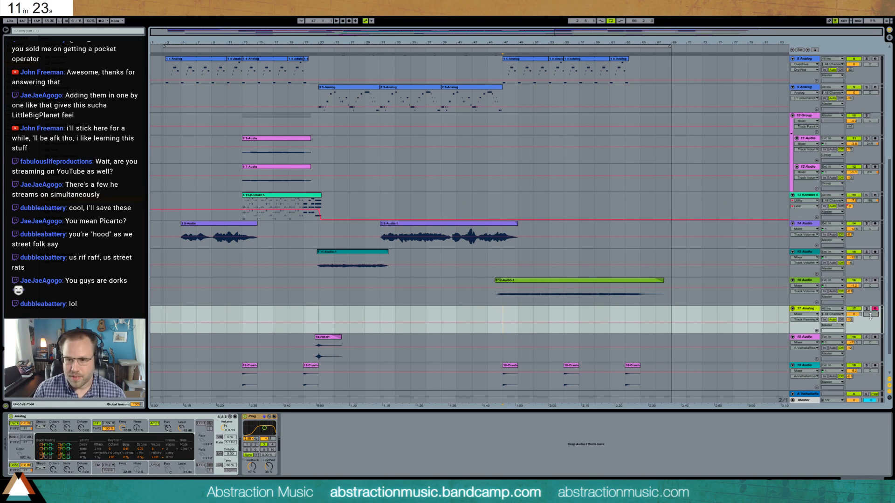
{"action": "left_click", "coordinate": [256, 446]}
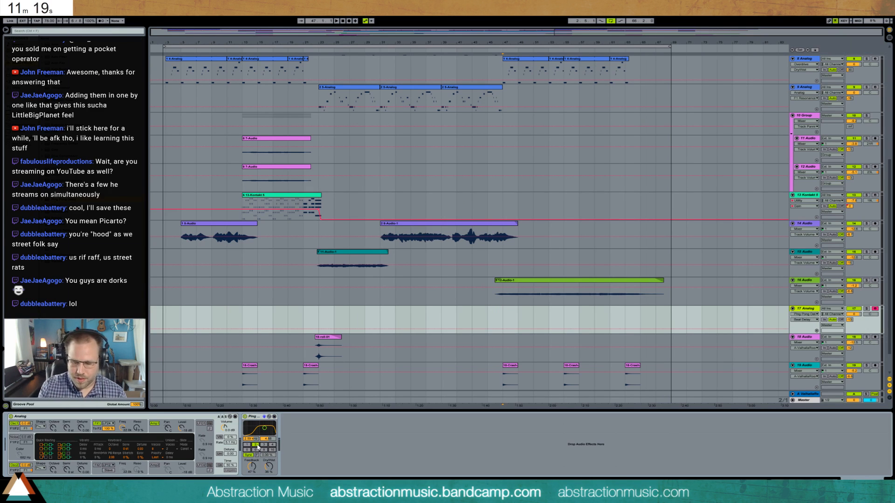
- Lower the sustain of Analog's first filter envelope and adjust that filter's frequency and resonance
{"action": "left_click", "coordinate": [154, 431]}
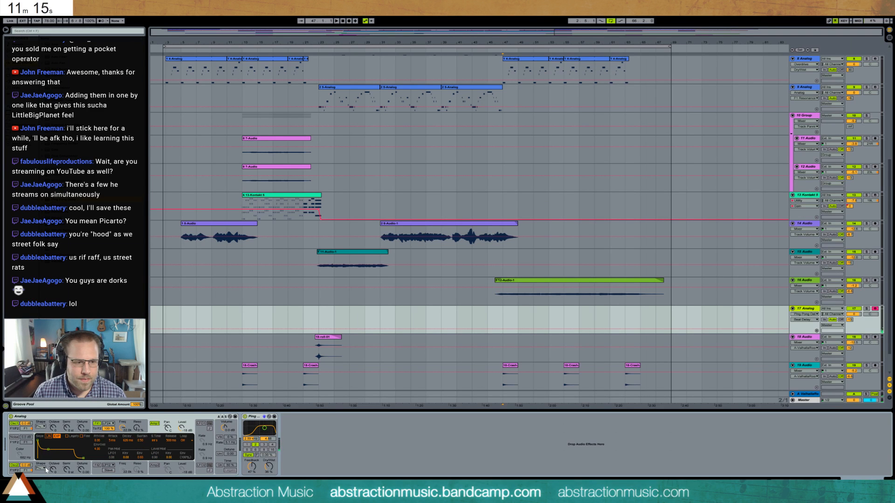
{"action": "left_click", "coordinate": [99, 432]}
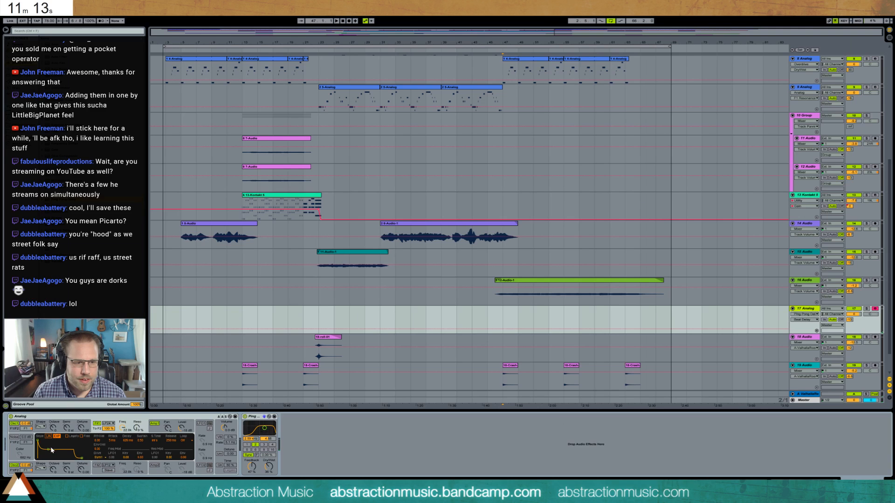
{"action": "left_click_drag", "start_coordinate": [49, 452], "coordinate": [46, 458]}
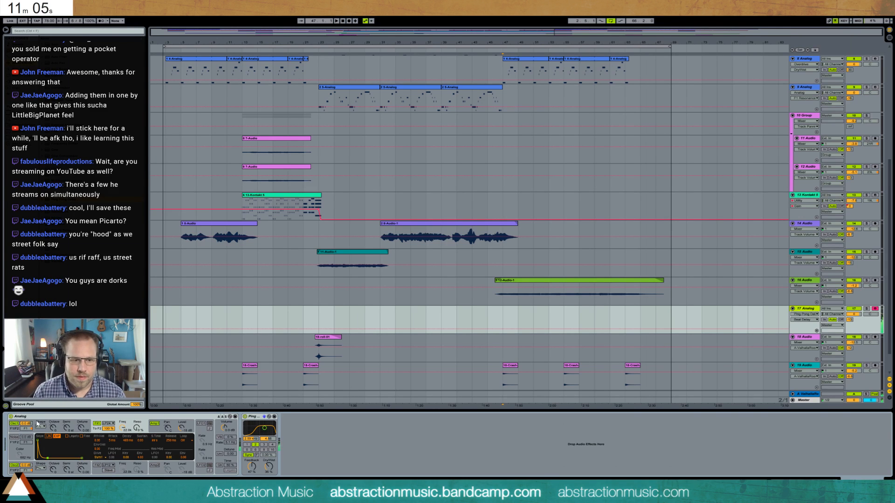
{"action": "left_click_drag", "start_coordinate": [124, 428], "coordinate": [142, 432]}
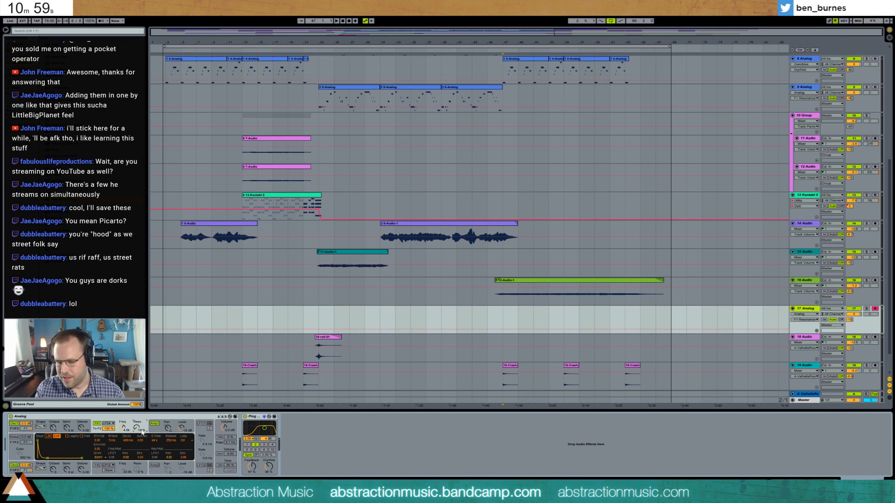
- Adjust the new Analog track's volume and start recording a part on it from bar 47
{"action": "left_click", "coordinate": [855, 315]}
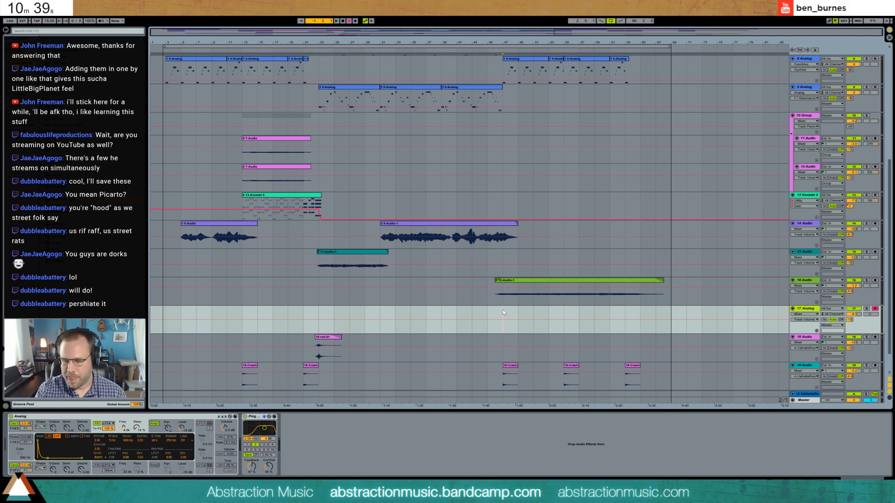
{"action": "key", "text": "space"}
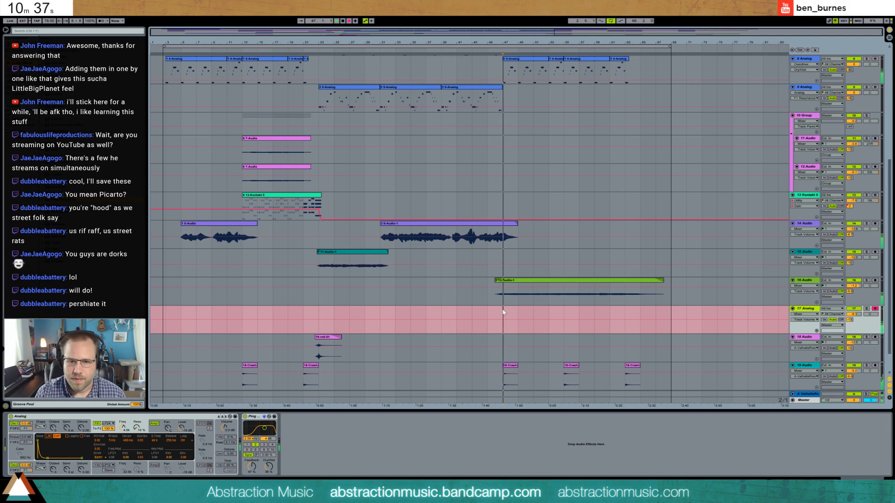
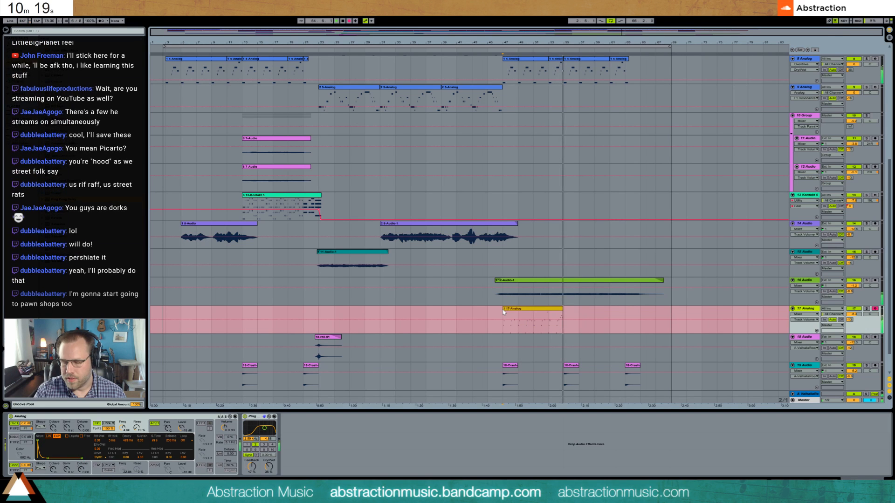
- Stop recording the new Analog part and select its recorded clip at bar 47
{"action": "key", "text": "space"}
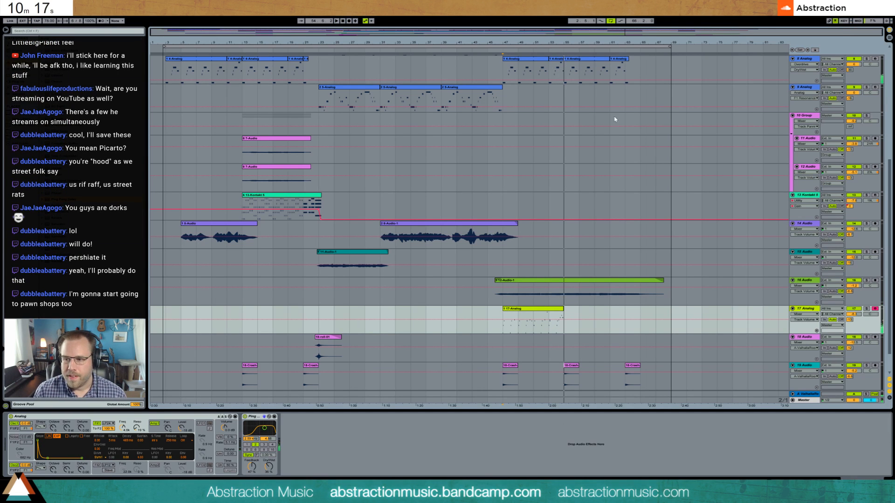
{"action": "left_click_drag", "start_coordinate": [576, 42], "coordinate": [576, 115]}
{"action": "left_click", "coordinate": [257, 309]}
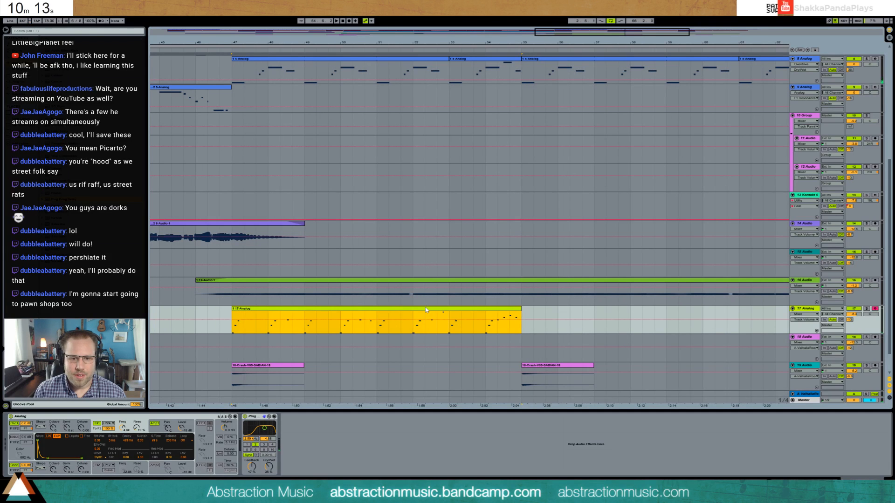
- Quantize all notes in the recorded Analog clip
{"action": "double_click", "coordinate": [422, 309]}
{"action": "left_click", "coordinate": [398, 384]}
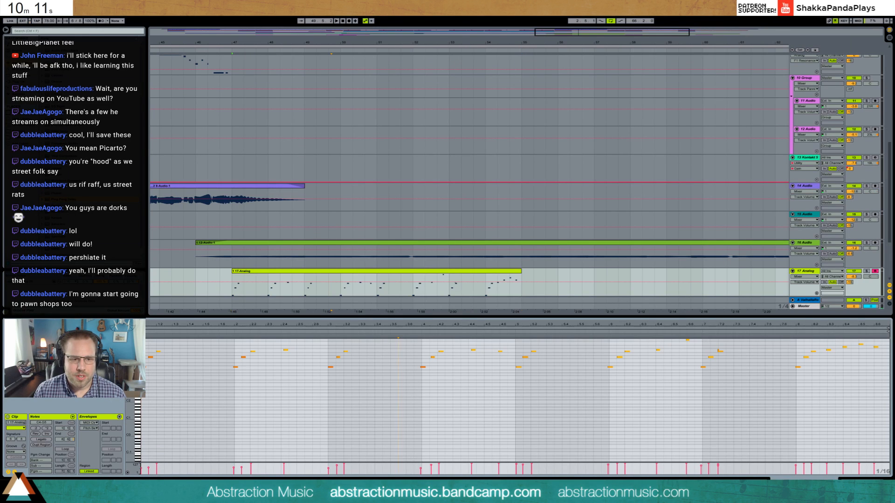
{"action": "left_click_drag", "start_coordinate": [130, 375], "coordinate": [157, 414]}
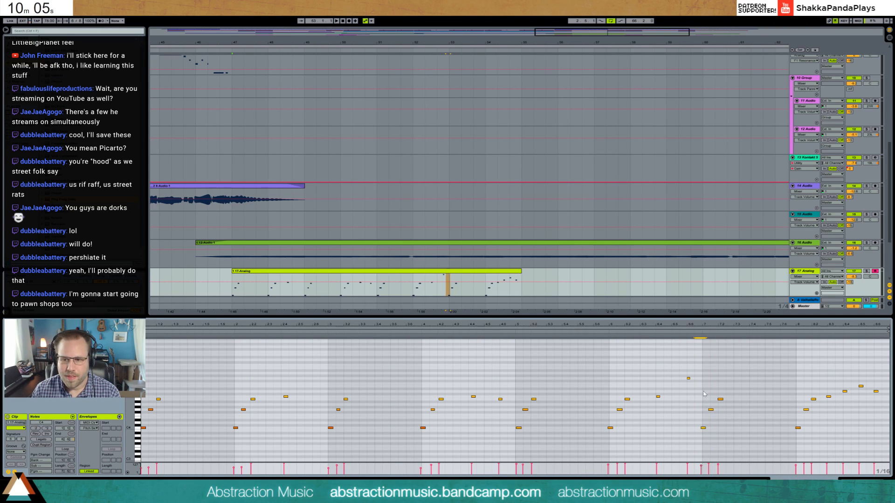
{"action": "key", "text": "ctrl+a"}
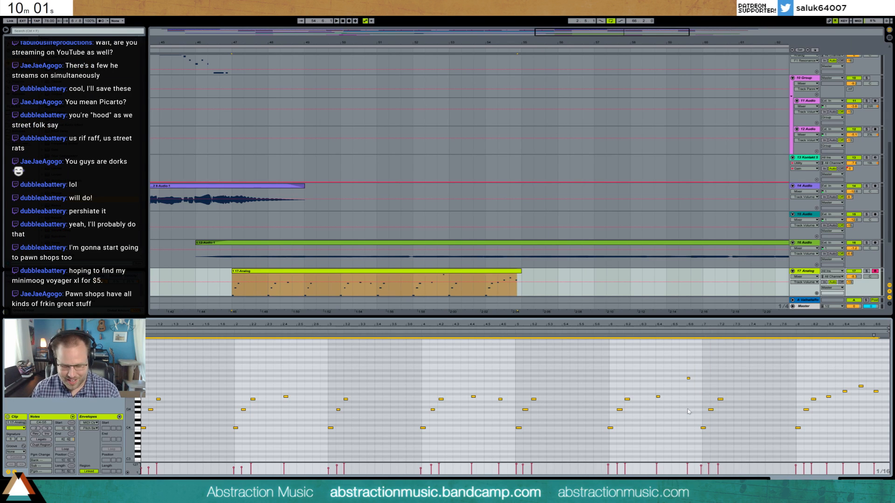
{"action": "key", "text": "ctrl+u"}
{"action": "left_click", "coordinate": [229, 360]}
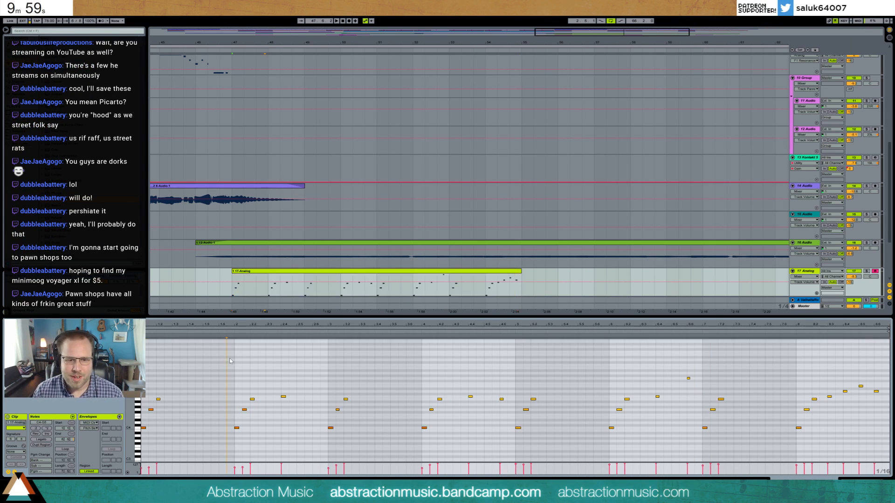
{"action": "key", "text": "shift+Tab"}
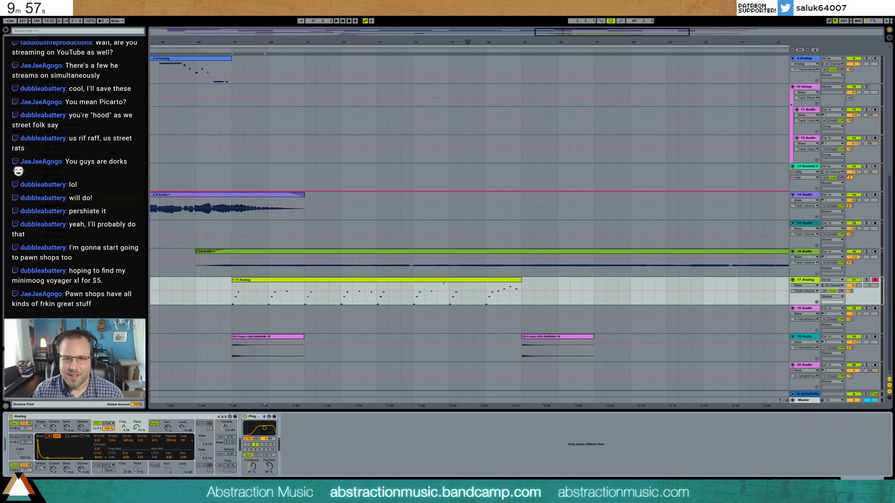
- Duplicate the Analog clip directly after itself at bar 55 and play from there
{"action": "left_click_drag", "start_coordinate": [606, 32], "coordinate": [626, 17]}
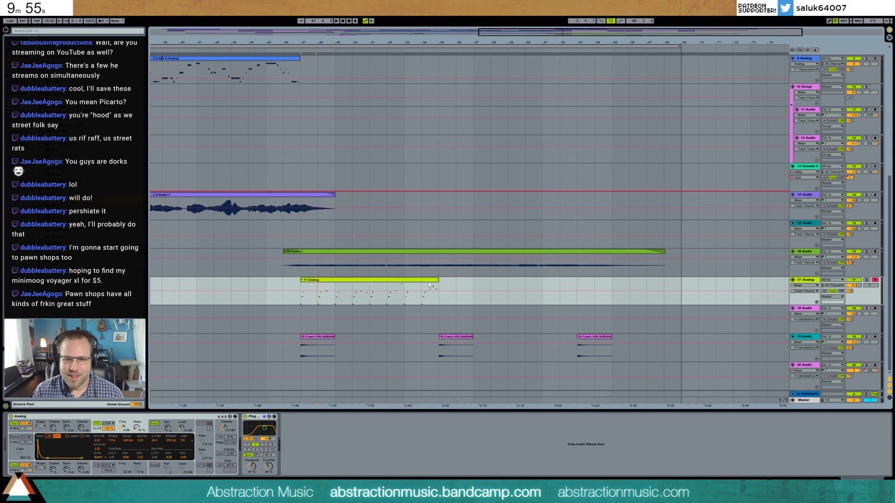
{"action": "key", "text": "ctrl+d"}
{"action": "key", "text": "space"}
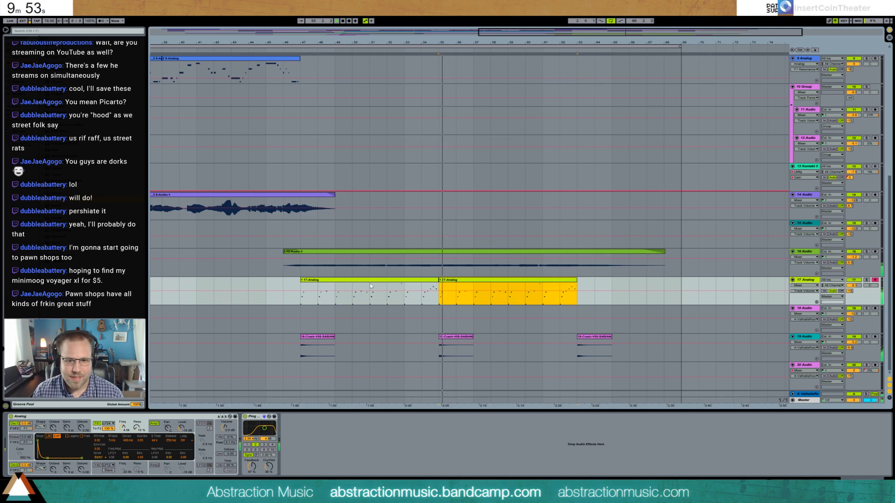
- Loop the first Analog clip with a length of 8.0.0 and extend it over the duplicate to bar 63
{"action": "key", "text": "shift+Tab"}
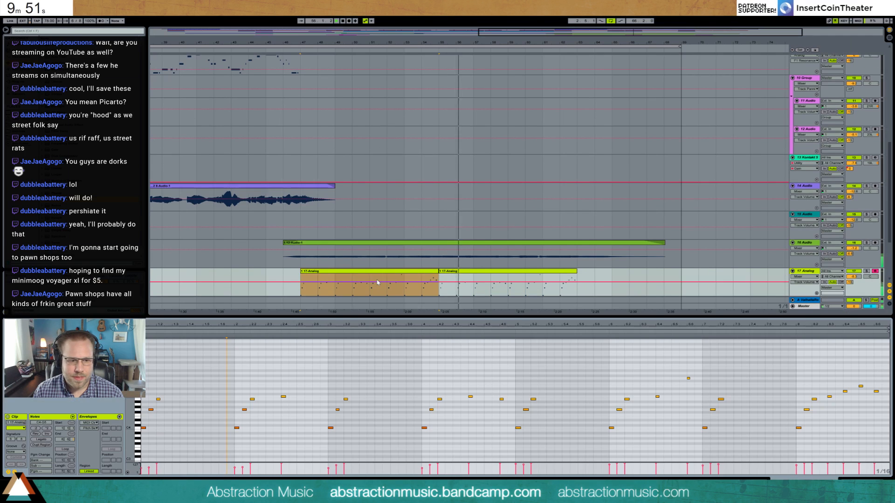
{"action": "left_click", "coordinate": [66, 449]}
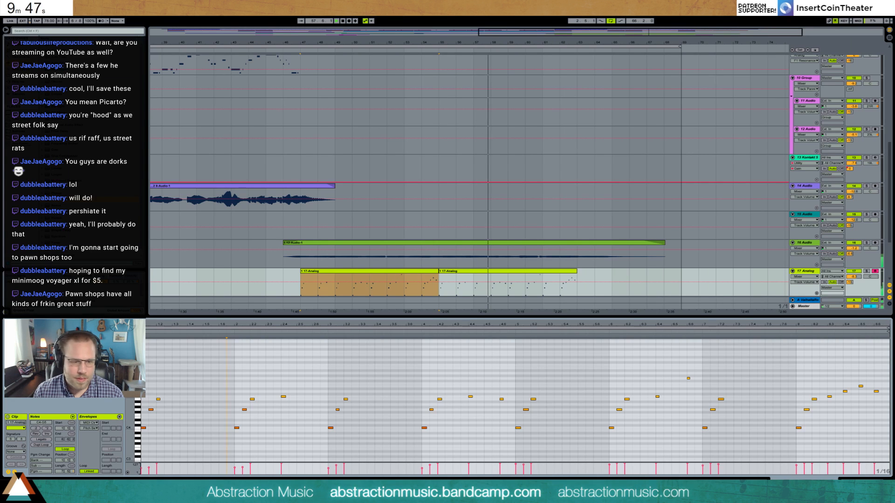
{"action": "left_click", "coordinate": [62, 472]}
{"action": "type", "text": "8.0.0"}
{"action": "key", "text": "Return"}
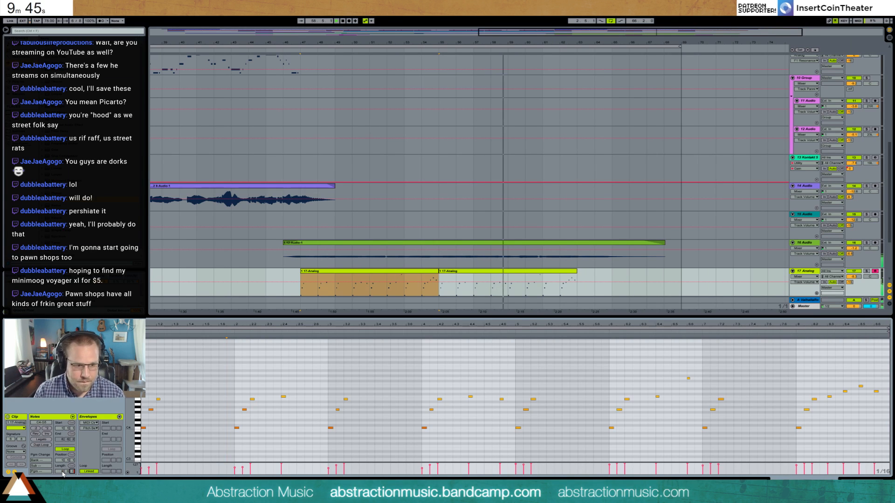
{"action": "left_click_drag", "start_coordinate": [438, 272], "coordinate": [579, 285]}
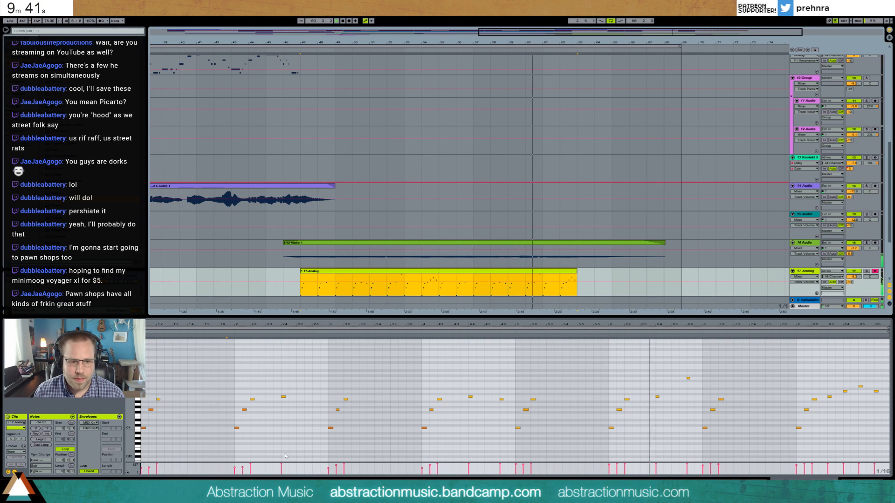
- Listen to the looped Analog part while checking its notes in the editor, and stop playback
{"action": "left_click_drag", "start_coordinate": [456, 422], "coordinate": [105, 450]}
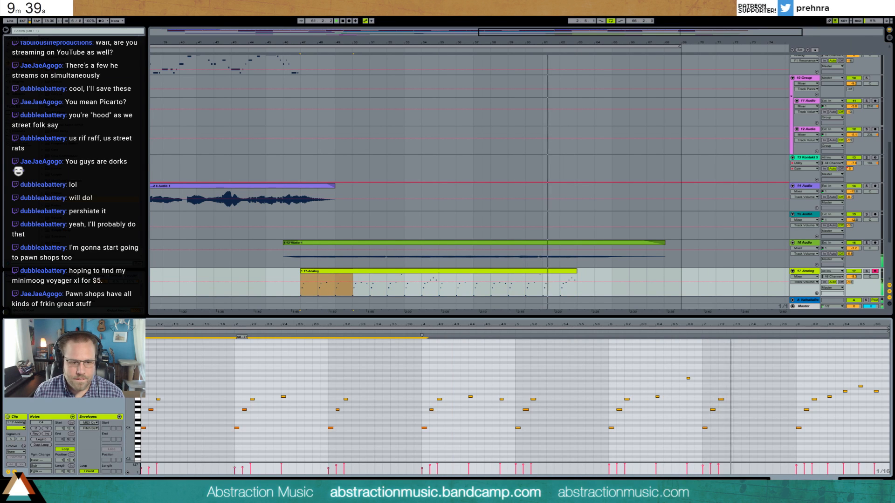
{"action": "left_click", "coordinate": [688, 378]}
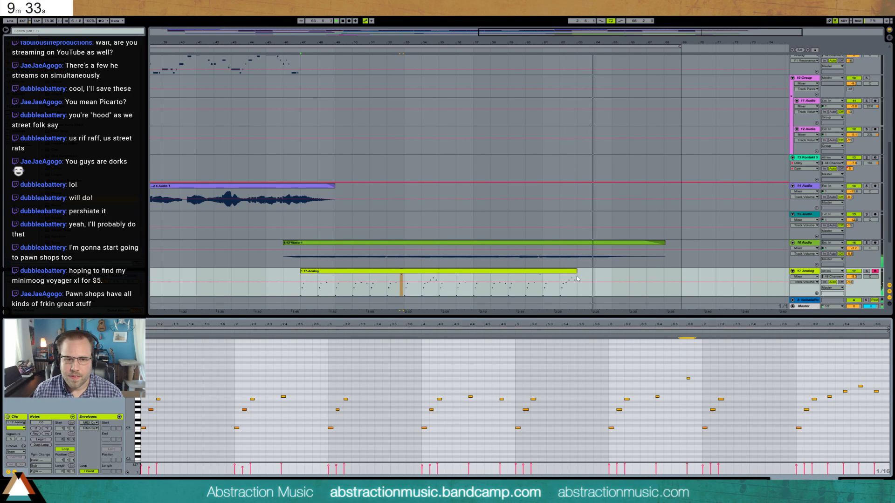
{"action": "left_click", "coordinate": [300, 294]}
{"action": "key", "text": "space"}
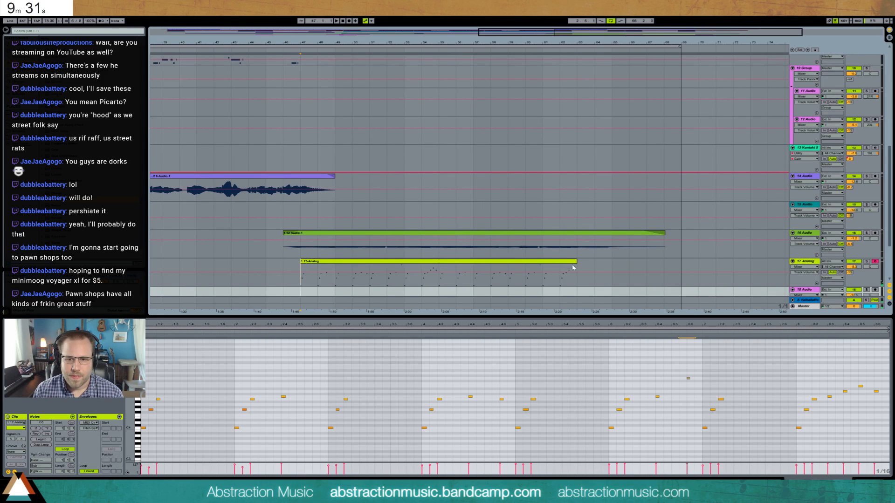
- Duplicate the last bar of the Analog clip to bar 63 and delete the copy's first two notes and its closing run
{"action": "left_click", "coordinate": [575, 262]}
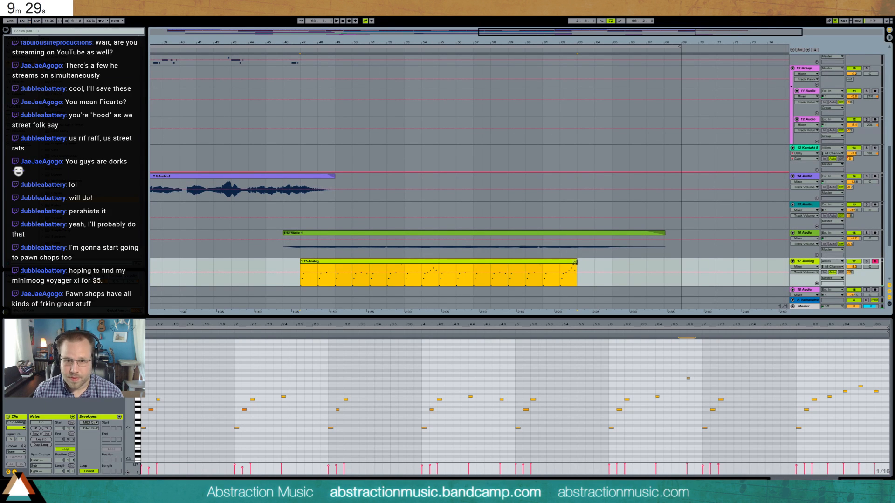
{"action": "left_click", "coordinate": [571, 270]}
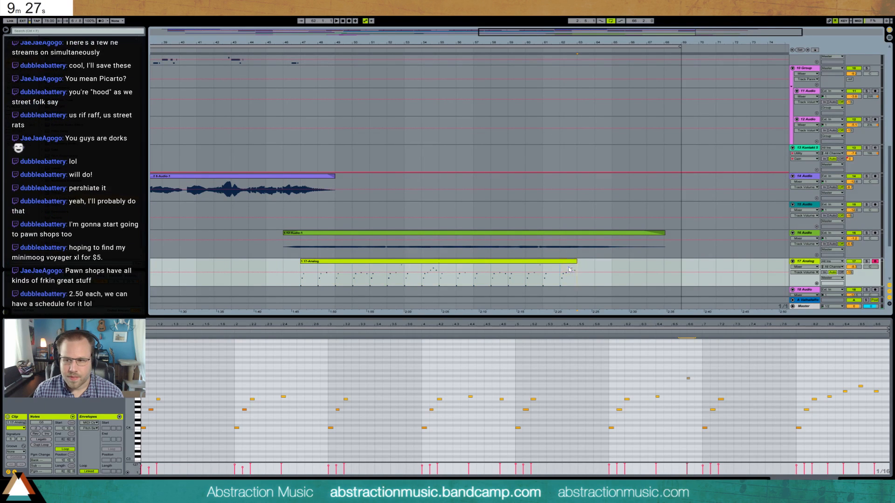
{"action": "key", "text": "ctrl+d"}
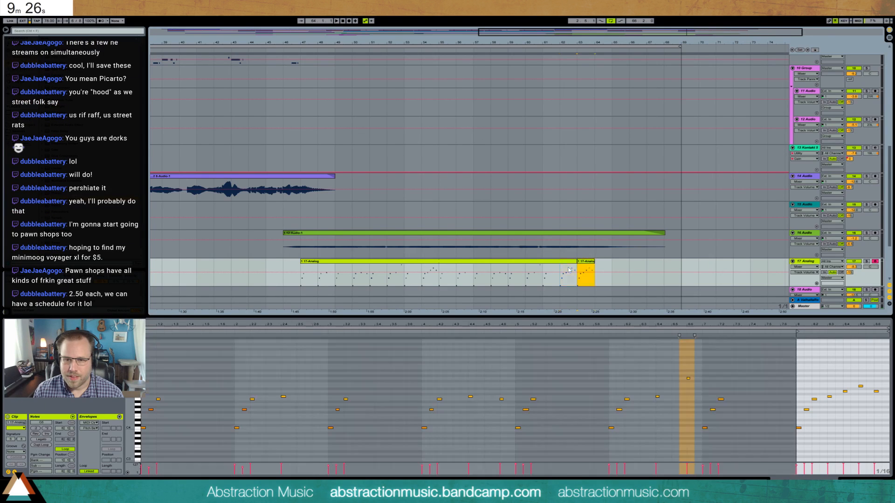
{"action": "left_click", "coordinate": [802, 398]}
{"action": "left_click_drag", "start_coordinate": [801, 398], "coordinate": [810, 405]}
{"action": "key", "text": "Delete"}
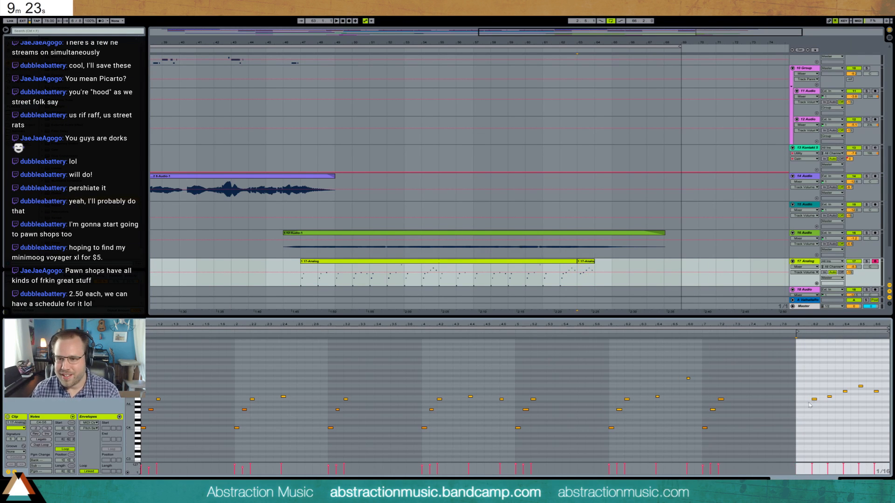
{"action": "left_click_drag", "start_coordinate": [823, 368], "coordinate": [882, 408]}
{"action": "key", "text": "Delete"}
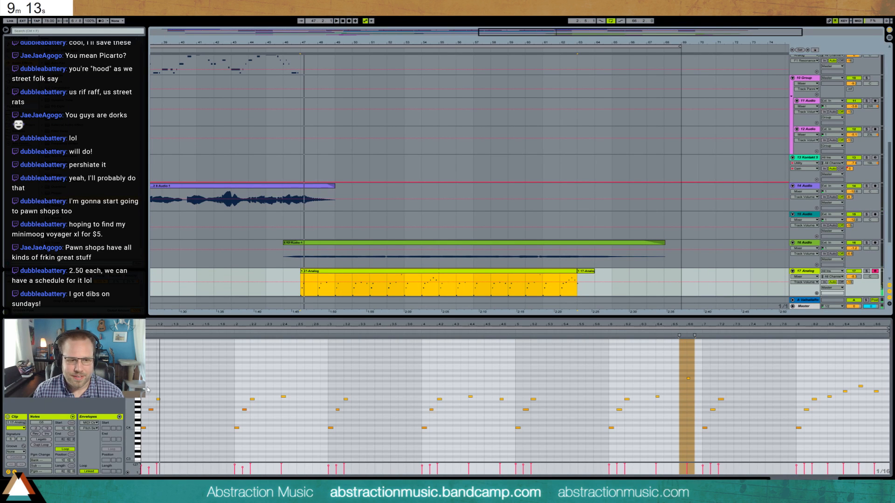
- Select all notes in the main Analog clip and play the part from bar 47
{"action": "left_click", "coordinate": [148, 390]}
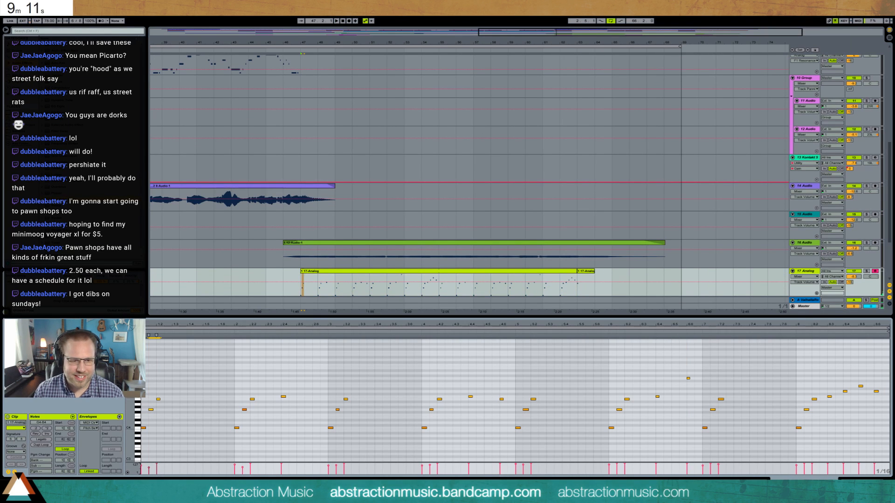
{"action": "left_click_drag", "start_coordinate": [151, 447], "coordinate": [855, 443]}
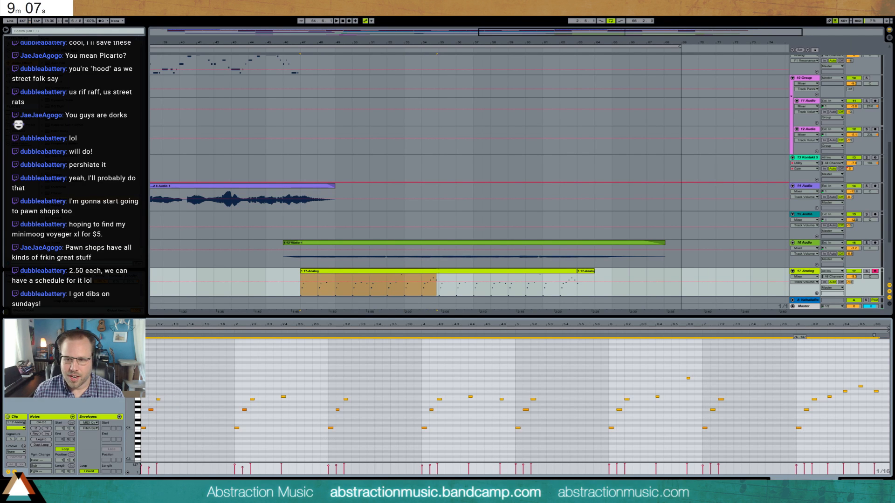
{"action": "key", "text": "space"}
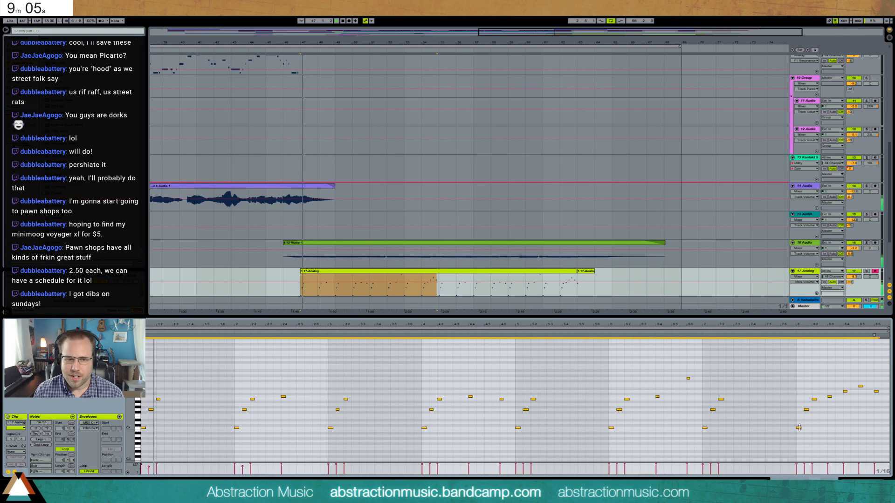
{"action": "key", "text": "shift+Tab"}
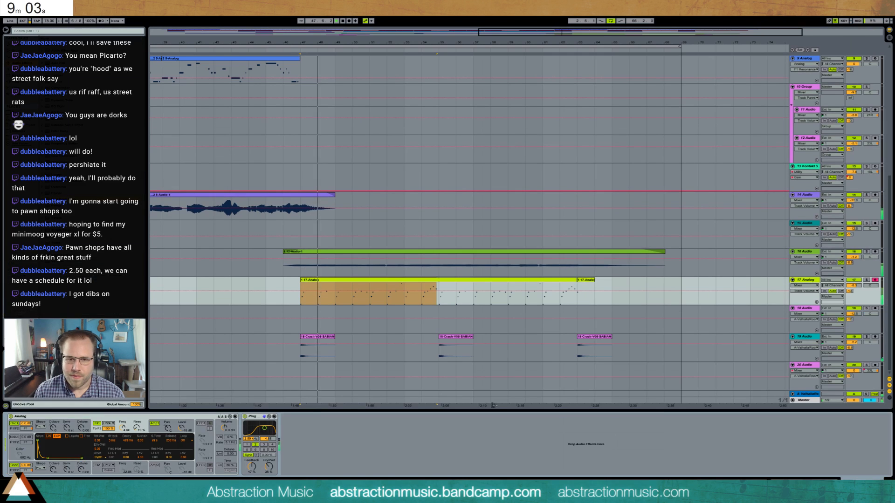
{"action": "key", "text": "shift+Tab"}
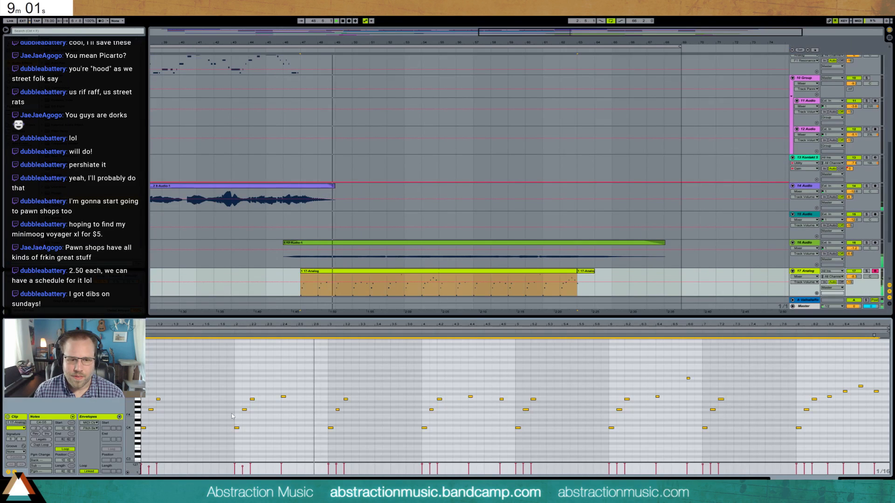
- Raise the low notes that start bars 2, 4, 6 and 8 of the looped Analog clip by two semitones
{"action": "left_click", "coordinate": [267, 442]}
{"action": "key", "text": "Up"}
{"action": "key", "text": "Up"}
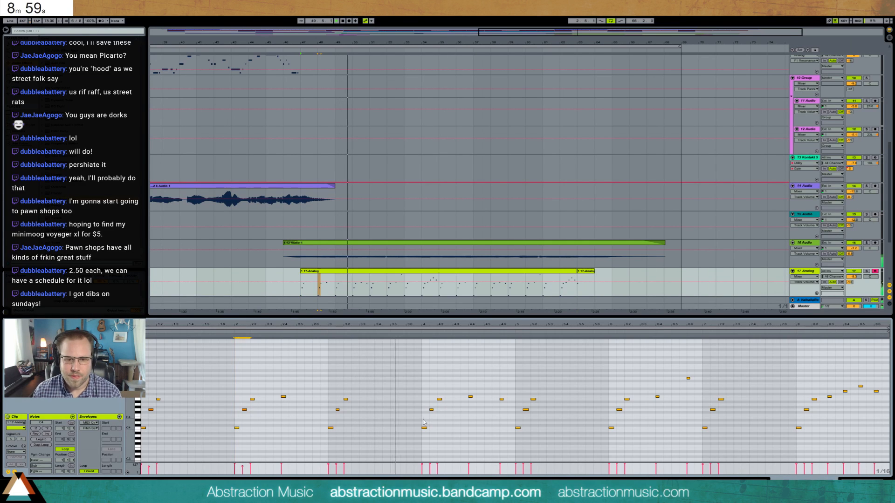
{"action": "left_click", "coordinate": [424, 428]}
{"action": "key", "text": "Up"}
{"action": "key", "text": "Up"}
{"action": "left_click", "coordinate": [610, 428]}
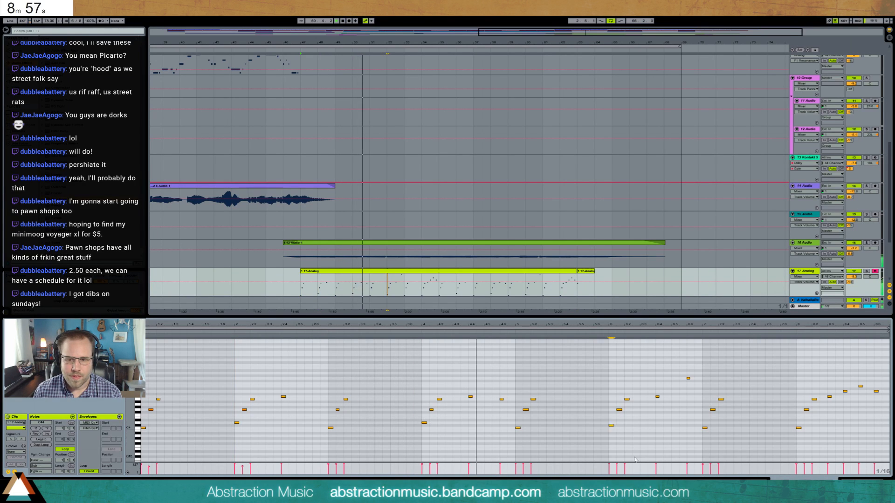
{"action": "key", "text": "Up"}
{"action": "key", "text": "Up"}
{"action": "left_click", "coordinate": [798, 428]}
{"action": "key", "text": "Up"}
{"action": "key", "text": "Up"}
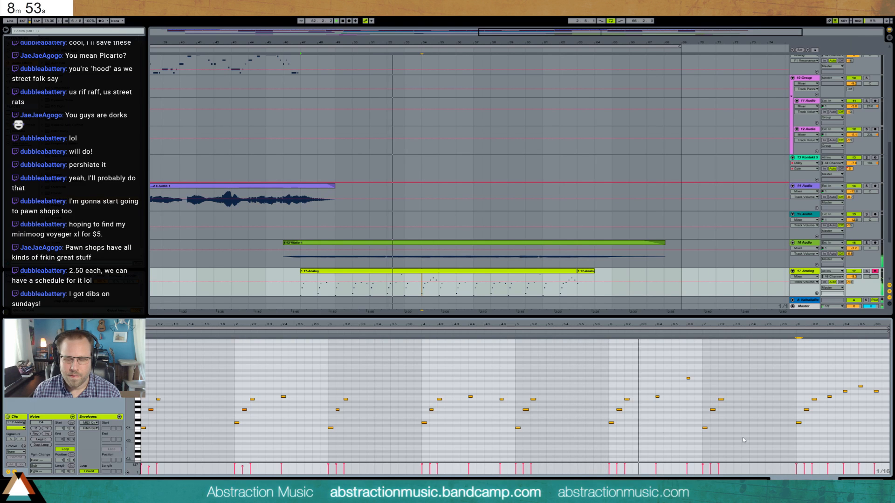
- Shorten the decay of Analog's first amp envelope and of its first filter envelope
{"action": "key", "text": "shift+Tab"}
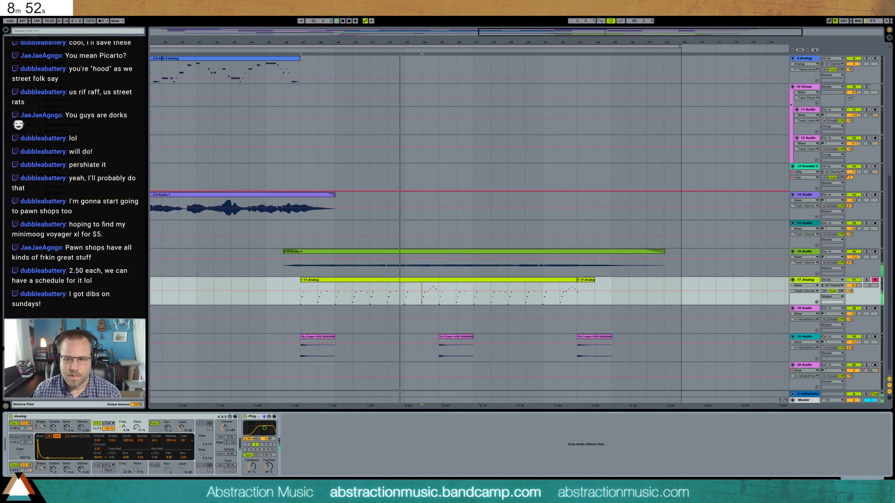
{"action": "left_click", "coordinate": [160, 428]}
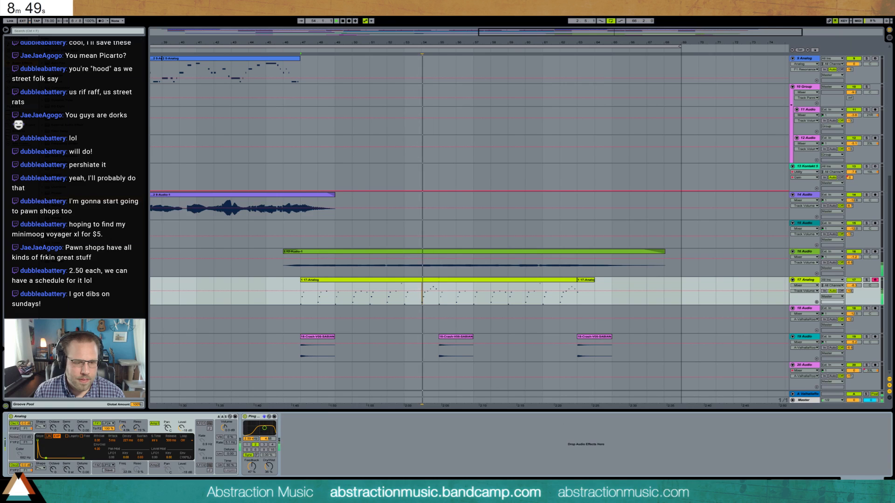
{"action": "left_click_drag", "start_coordinate": [49, 459], "coordinate": [45, 458]}
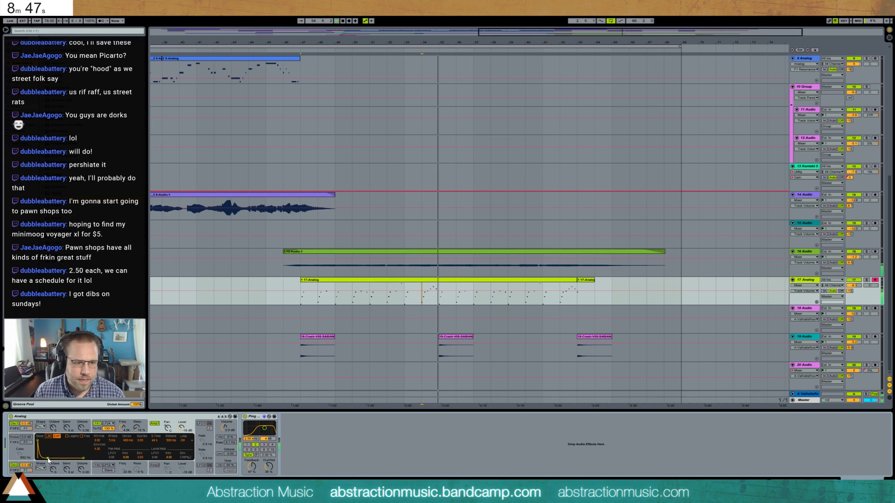
{"action": "left_click", "coordinate": [97, 432]}
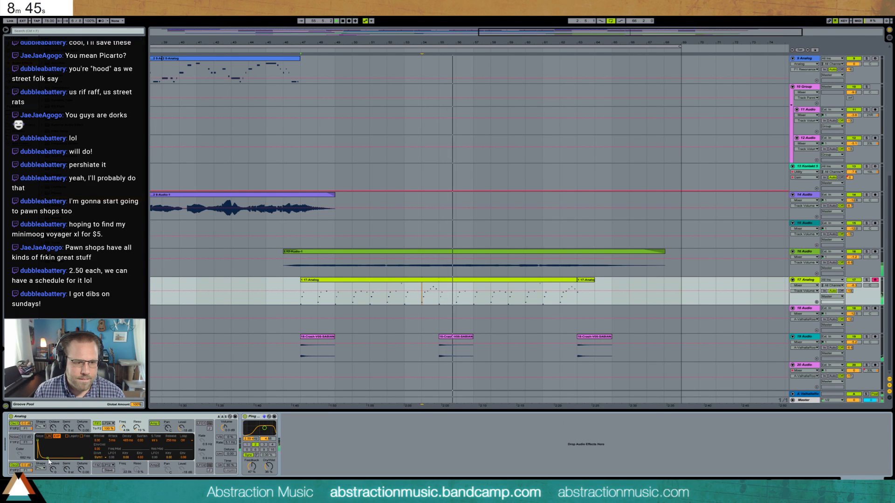
{"action": "left_click_drag", "start_coordinate": [48, 459], "coordinate": [47, 458]}
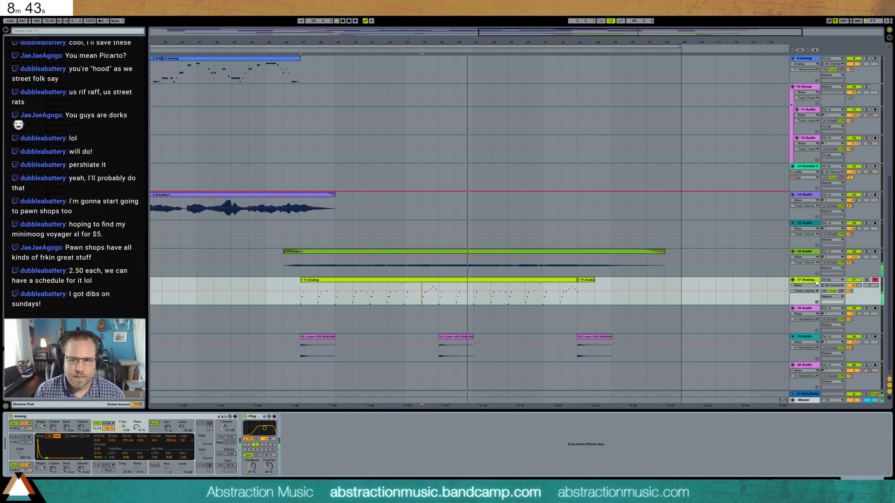
{"action": "scroll", "coordinate": [697, 261], "scroll_direction": "up", "scroll_amount": 1}
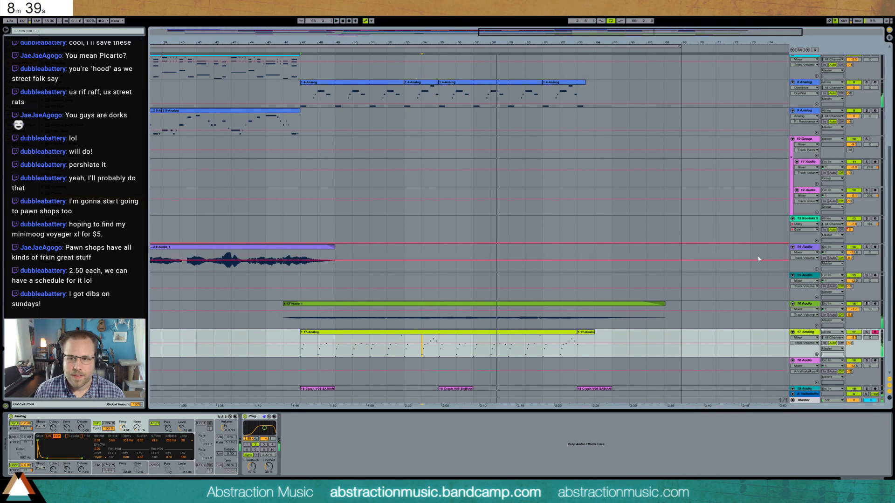
- Set the playback start to bar 55 and arm the 13 Kontakt 5 track for recording
{"action": "scroll", "coordinate": [700, 252], "scroll_direction": "up", "scroll_amount": 1}
{"action": "left_click_drag", "start_coordinate": [519, 32], "coordinate": [518, 17]}
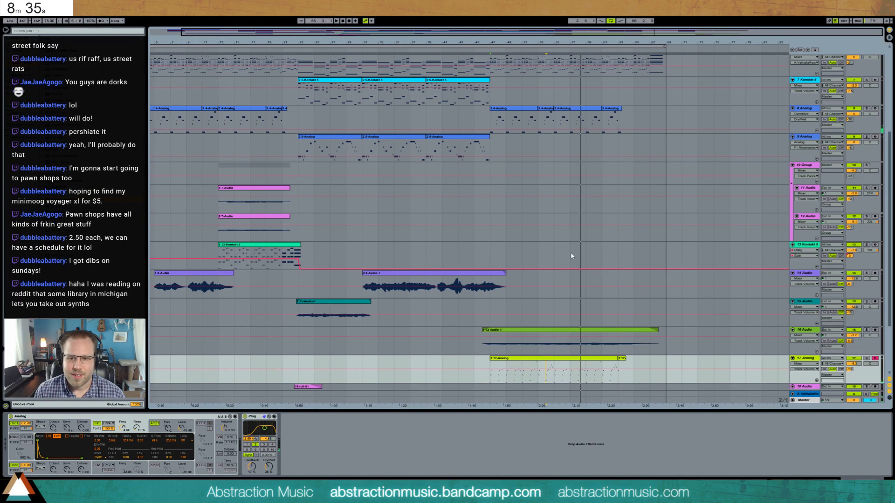
{"action": "left_click", "coordinate": [553, 253]}
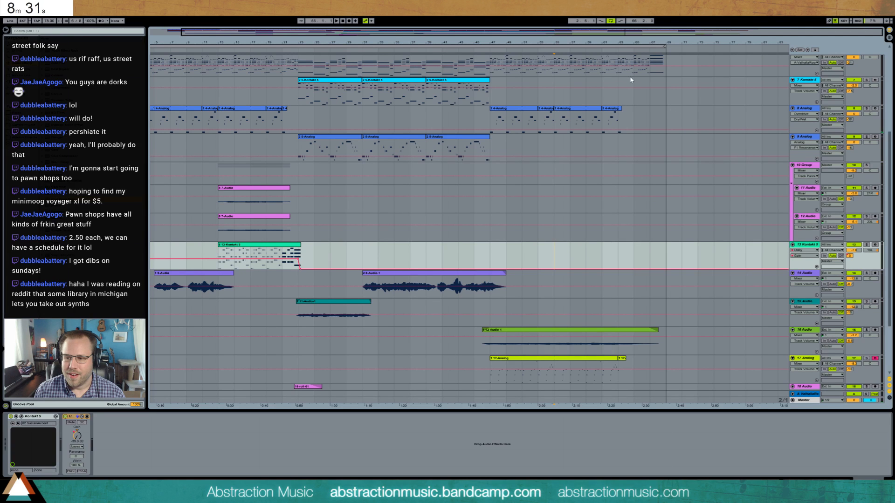
{"action": "left_click_drag", "start_coordinate": [655, 32], "coordinate": [677, 70]}
{"action": "left_click", "coordinate": [875, 245]}
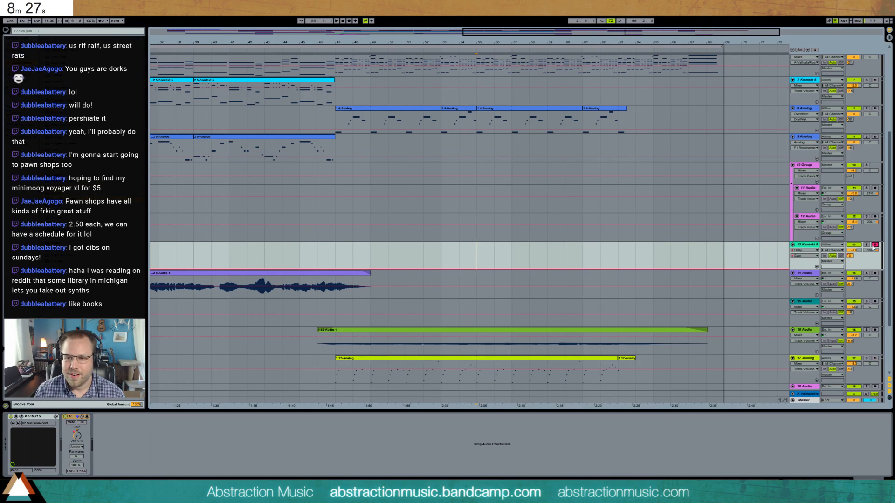
- Lower the 13 Kontakt 5 track's A-Valhalla reverb send automation from bar 55 onward, with a ramp down across bar 54
{"action": "left_click", "coordinate": [850, 256]}
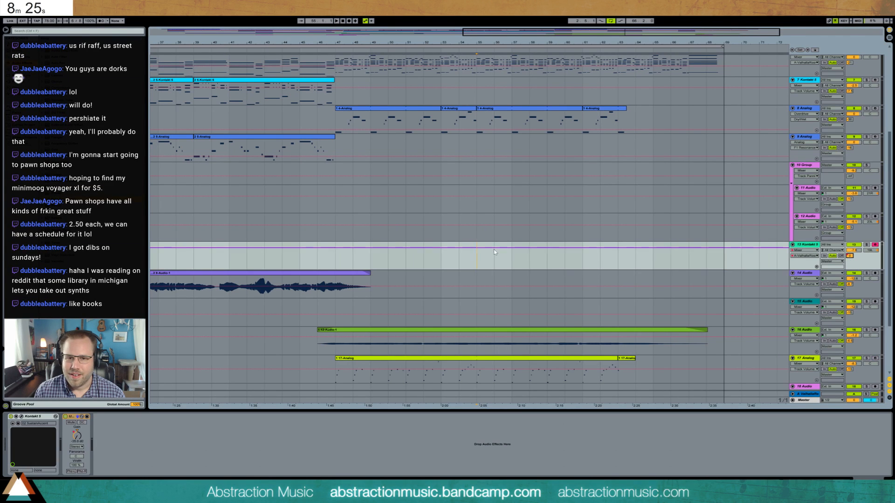
{"action": "left_click_drag", "start_coordinate": [477, 257], "coordinate": [512, 258]}
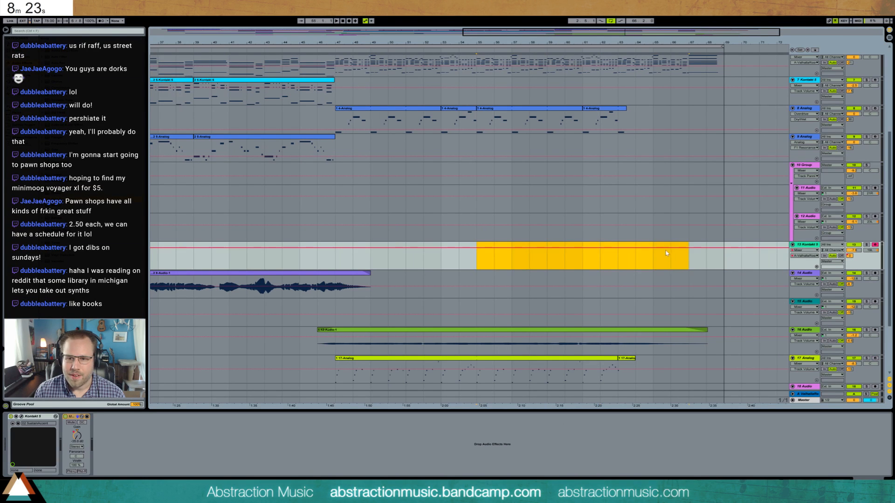
{"action": "left_click_drag", "start_coordinate": [665, 252], "coordinate": [665, 261]}
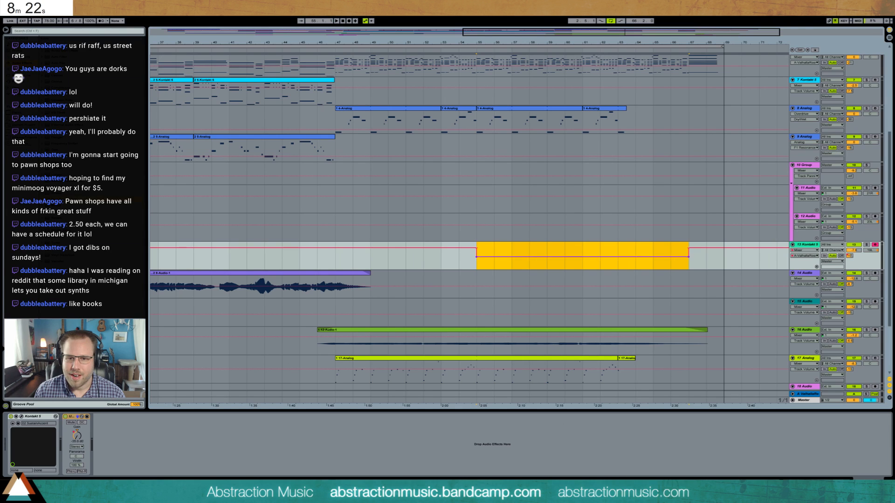
{"action": "left_click", "coordinate": [689, 255]}
{"action": "left_click", "coordinate": [689, 250]}
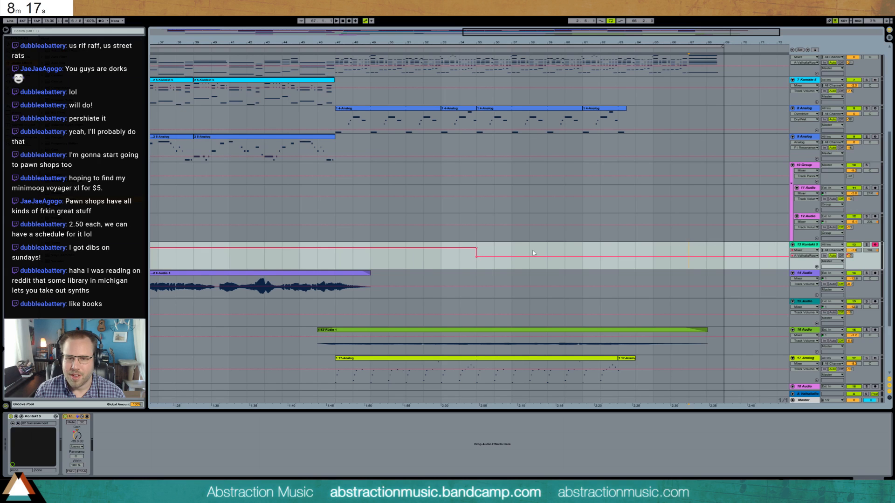
{"action": "left_click", "coordinate": [476, 250]}
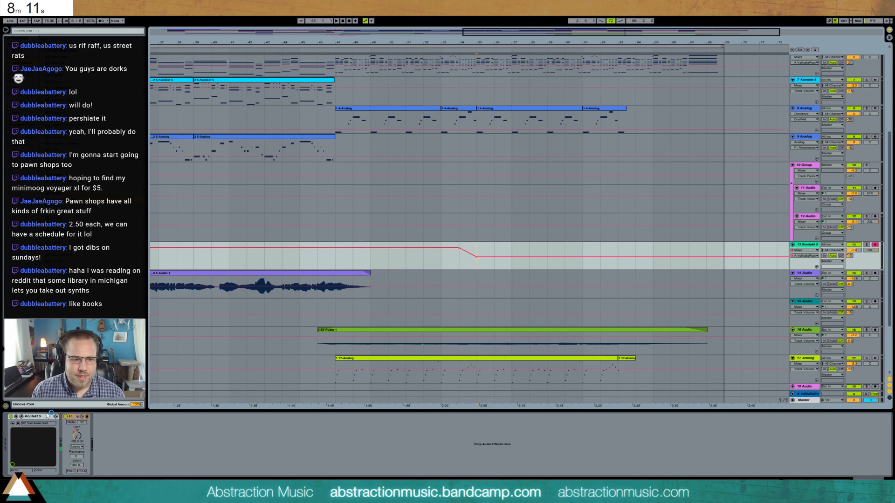
- Raise the Kontakt track's Utility gain automation to 0.00 dB at bar 55, ramping up from about bar 53
{"action": "left_click", "coordinate": [73, 439]}
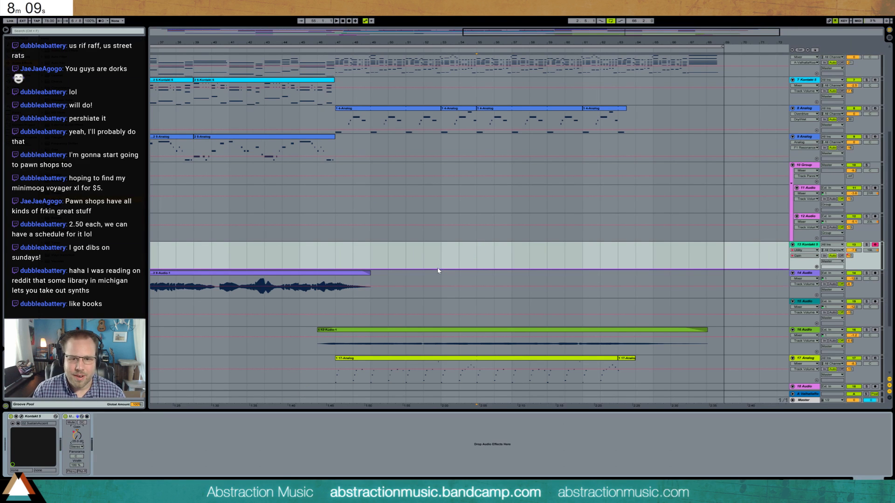
{"action": "left_click_drag", "start_coordinate": [473, 269], "coordinate": [476, 258]}
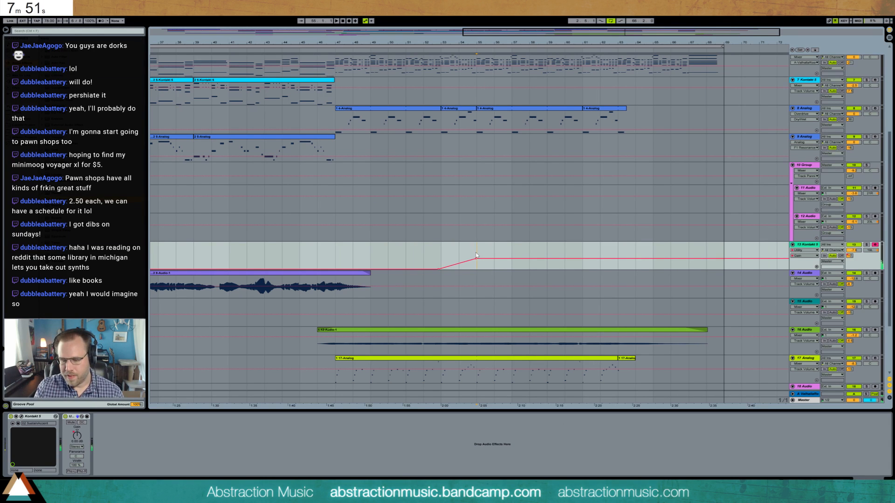
{"action": "key", "text": "F9"}
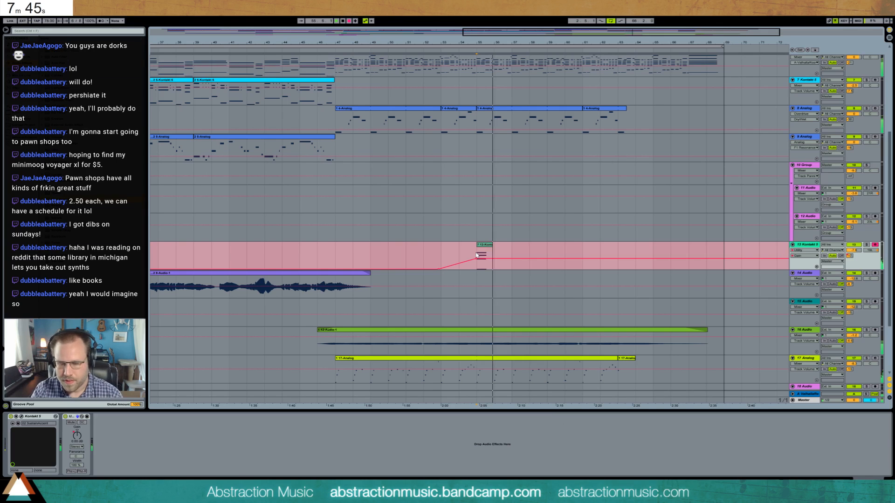
{"action": "key", "text": "F9"}
{"action": "left_click", "coordinate": [483, 253]}
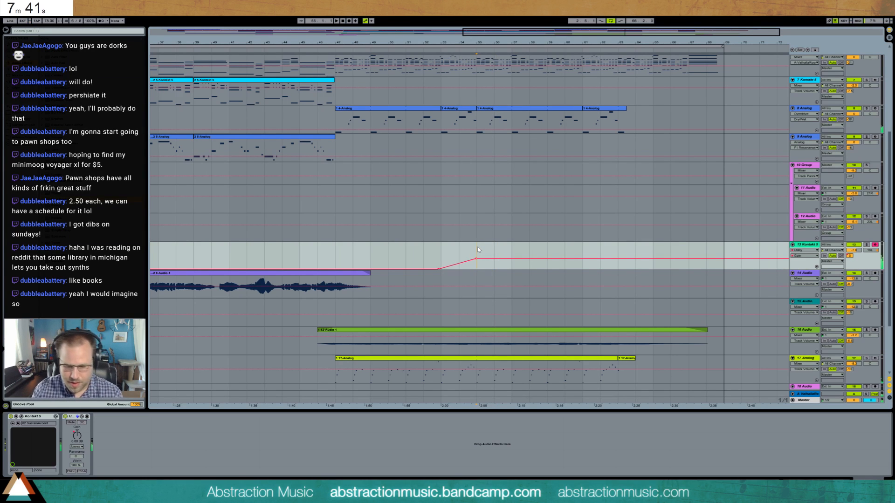
- Record a new part on the Kontakt track from bar 55 and fade its Utility gain out between about bars 64 and 65
{"action": "key", "text": "F9"}
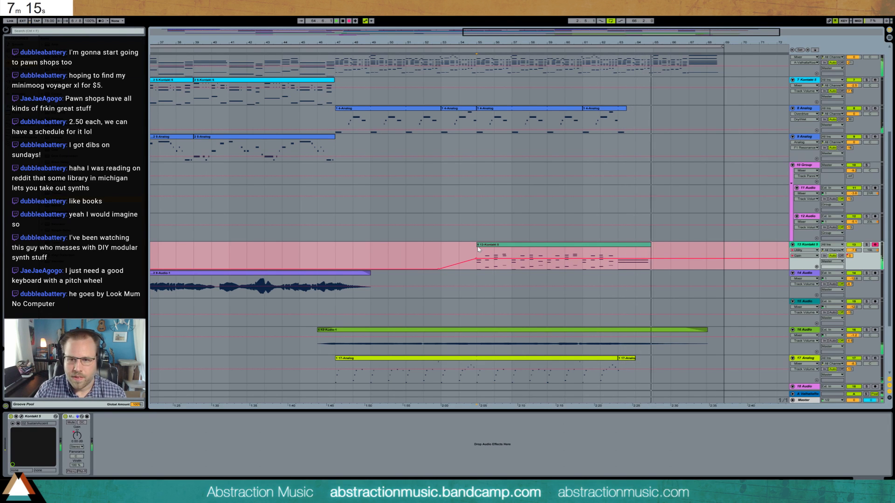
{"action": "key", "text": "space"}
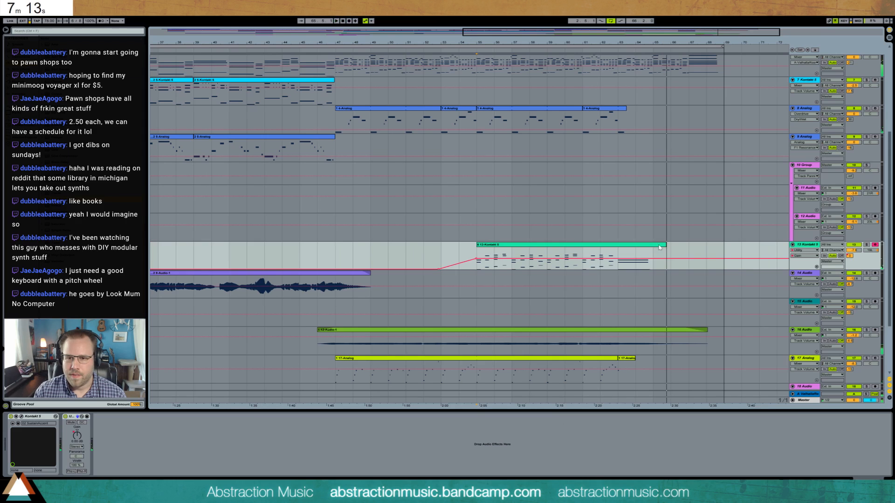
{"action": "left_click", "coordinate": [632, 258]}
{"action": "left_click_drag", "start_coordinate": [643, 259], "coordinate": [654, 269]}
- Play the recorded Kontakt part from bar 55, first soloed and then with the full mix
{"action": "key", "text": "space"}
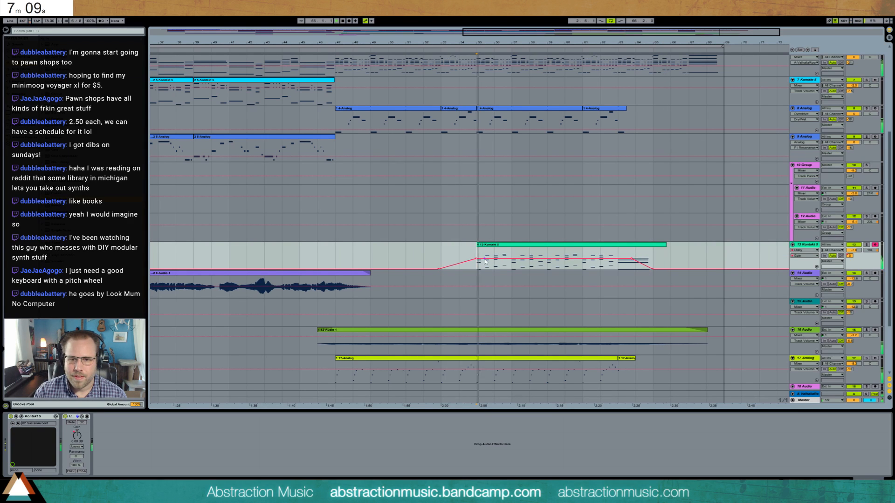
{"action": "left_click", "coordinate": [866, 245]}
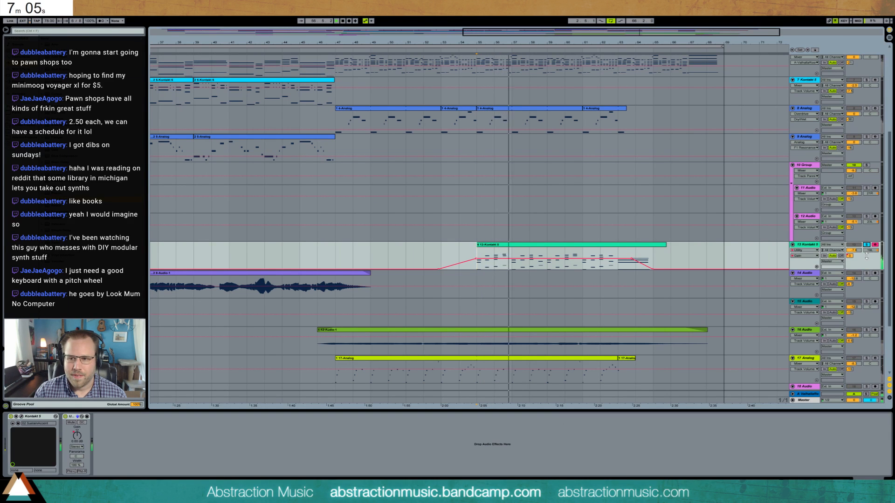
{"action": "left_click", "coordinate": [866, 244]}
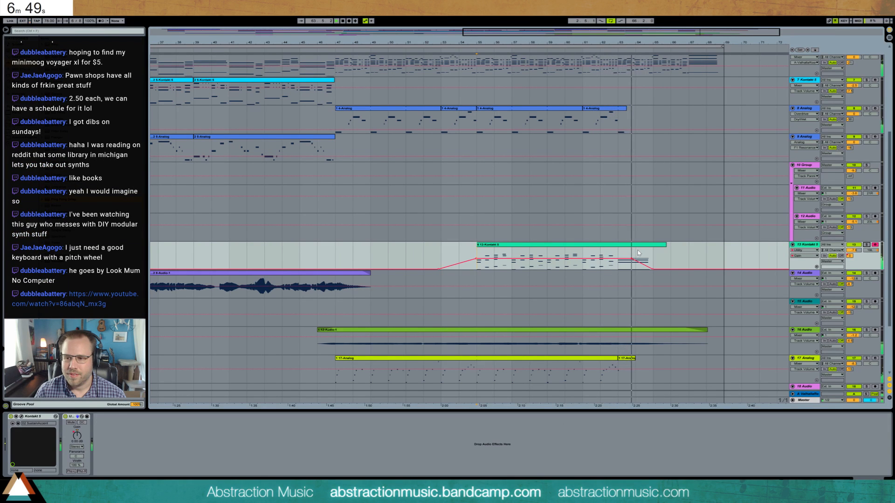
- Reshape the Kontakt track's closing gain fade so that it starts gently at about bar 63 and ends at bar 65
{"action": "left_click_drag", "start_coordinate": [645, 267], "coordinate": [645, 263], "text": "alt"}
{"action": "left_click", "coordinate": [656, 269]}
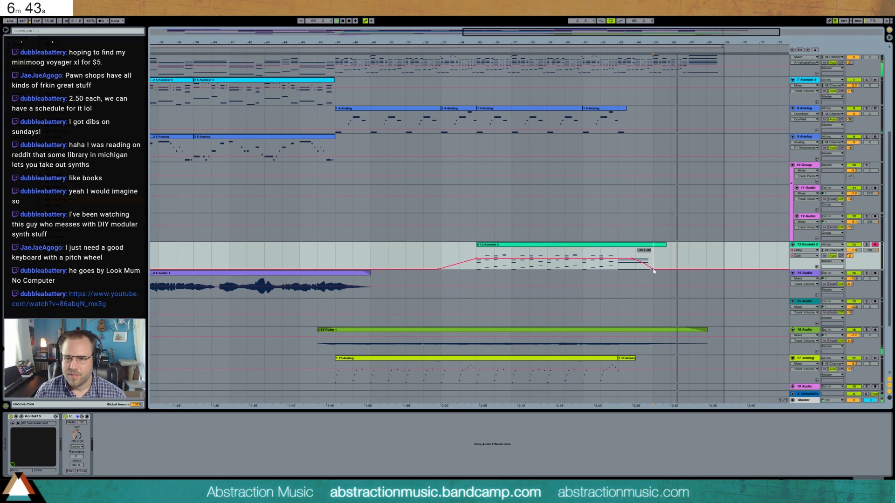
{"action": "left_click", "coordinate": [623, 259]}
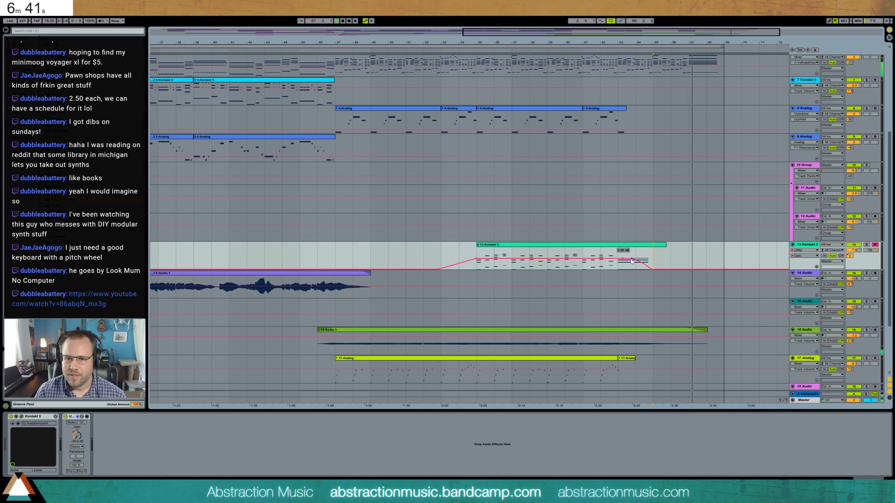
{"action": "left_click", "coordinate": [631, 259]}
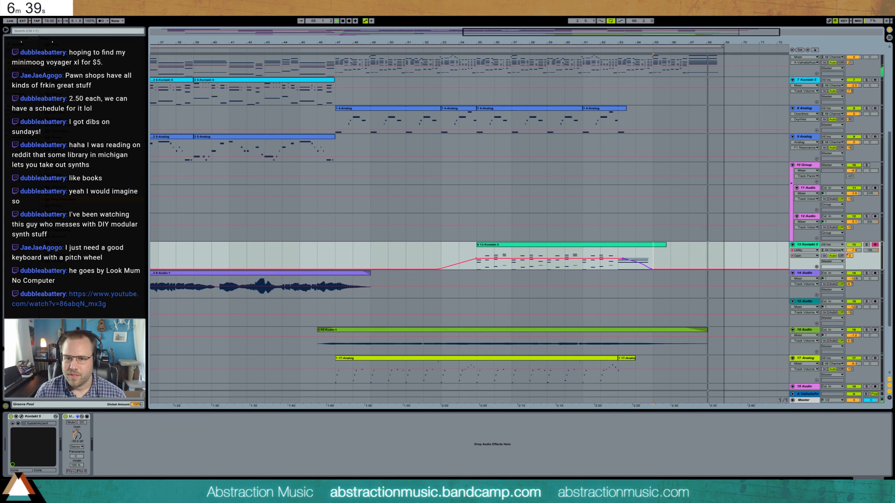
- Play the song's ending from bar 63 and examine the notes of the piano clips at bars 63 and 65
{"action": "scroll", "coordinate": [710, 266], "scroll_direction": "up", "scroll_amount": 2}
{"action": "scroll", "coordinate": [709, 262], "scroll_direction": "up", "scroll_amount": 1}
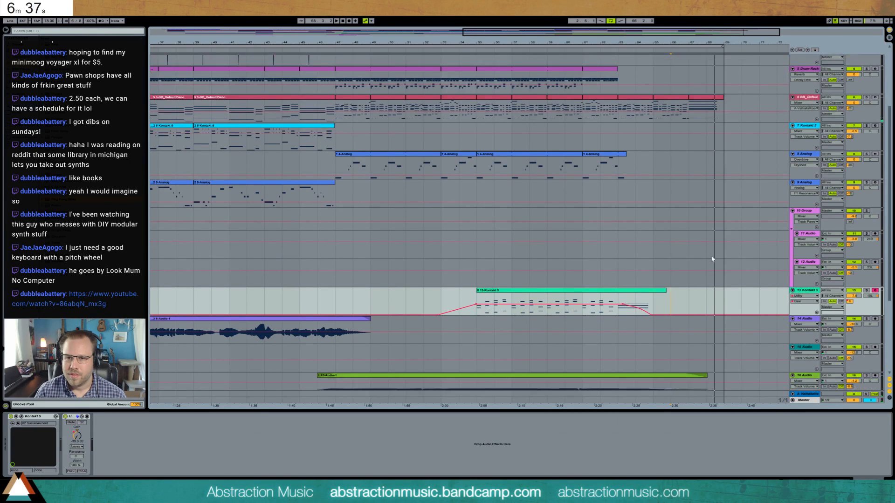
{"action": "double_click", "coordinate": [684, 91]}
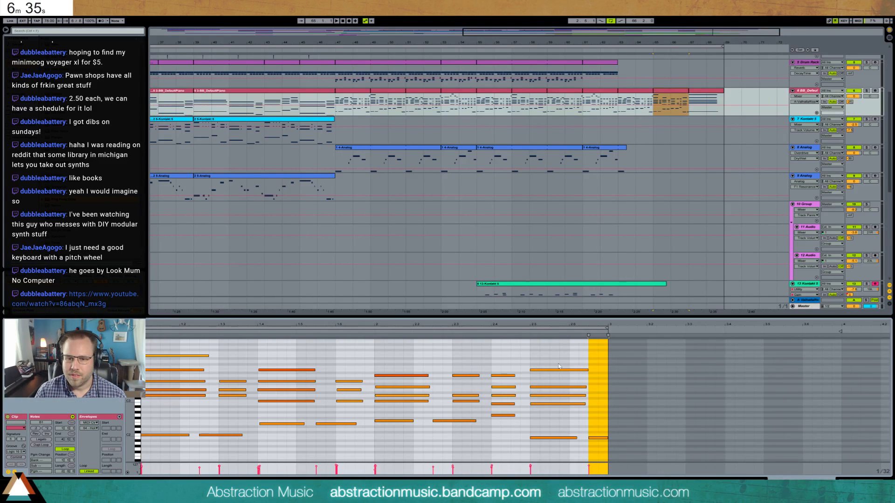
{"action": "left_click_drag", "start_coordinate": [556, 360], "coordinate": [561, 414]}
{"action": "left_click_drag", "start_coordinate": [585, 324], "coordinate": [610, 332]}
{"action": "left_click_drag", "start_coordinate": [476, 363], "coordinate": [480, 424]}
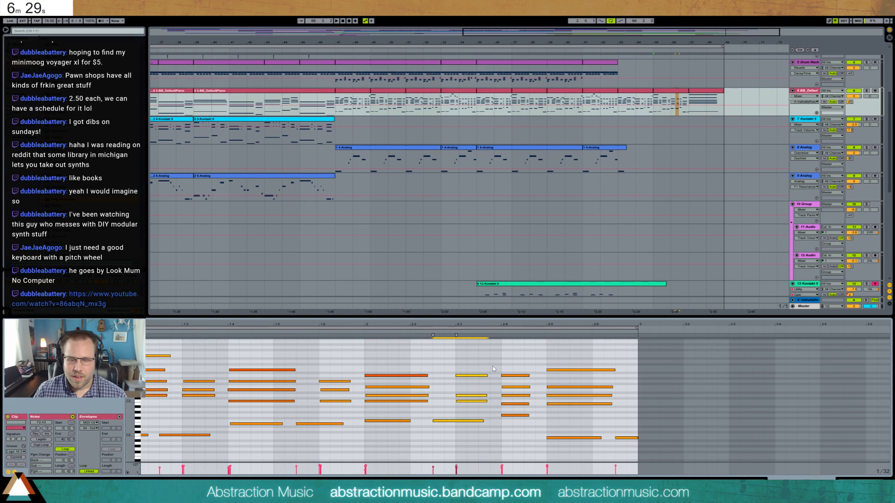
{"action": "left_click_drag", "start_coordinate": [506, 358], "coordinate": [518, 442]}
{"action": "left_click_drag", "start_coordinate": [422, 326], "coordinate": [449, 324]}
{"action": "left_click", "coordinate": [618, 98]}
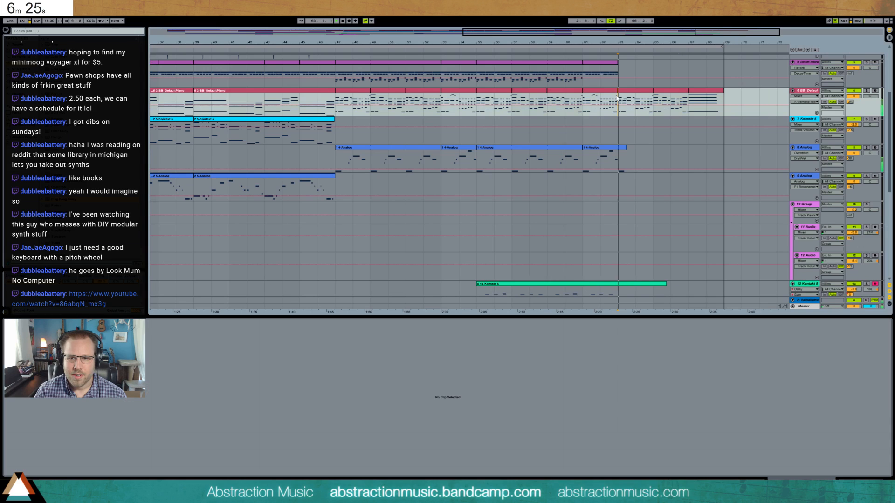
{"action": "key", "text": "space"}
{"action": "left_click", "coordinate": [628, 91]}
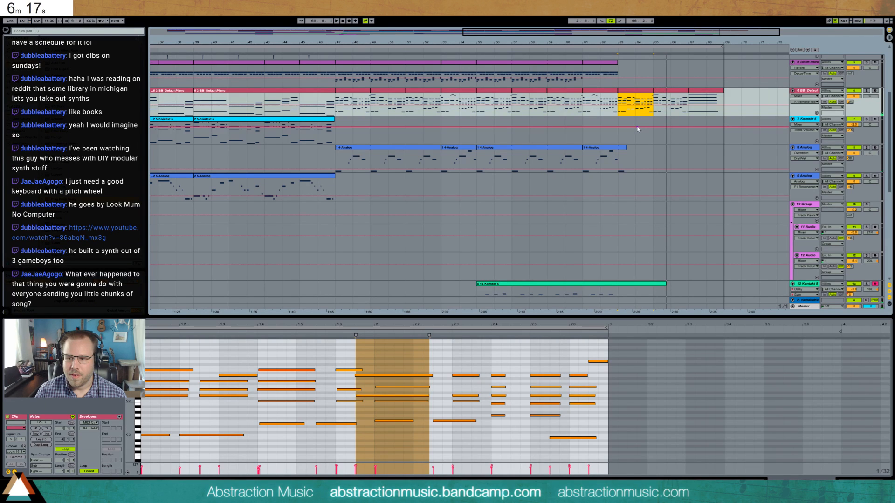
{"action": "left_click", "coordinate": [671, 93]}
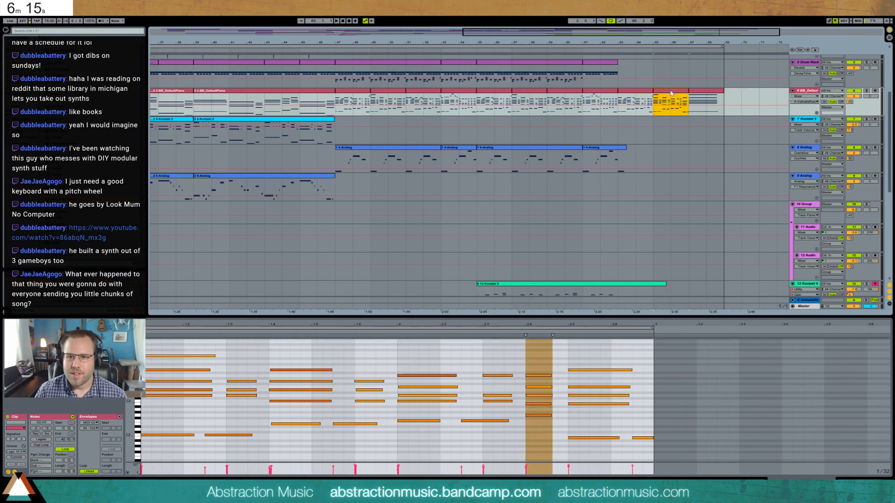
- In the piano clip at bar 65, shorten the chord on beat 2.3 and move the following chord half a beat earlier
{"action": "left_click", "coordinate": [516, 355]}
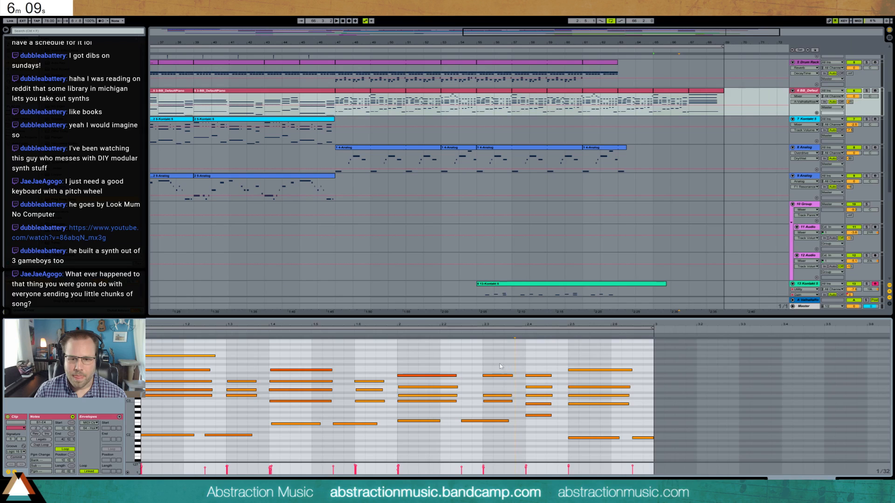
{"action": "left_click_drag", "start_coordinate": [494, 362], "coordinate": [498, 436]}
{"action": "key", "text": "shift+Left"}
{"action": "key", "text": "shift+Left"}
{"action": "left_click_drag", "start_coordinate": [523, 356], "coordinate": [539, 434]}
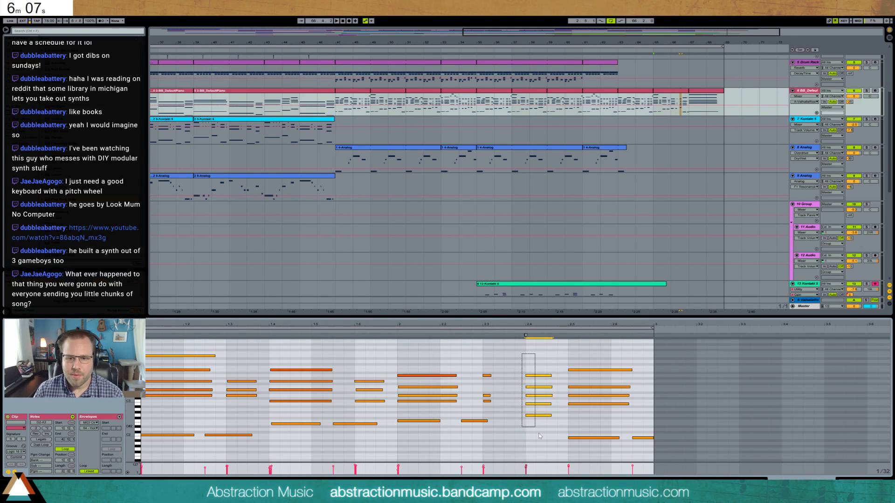
{"action": "key", "text": "Left"}
{"action": "key", "text": "Left"}
- Lengthen the beat 2.3 piano chord slightly, duplicate the following chord to half a beat before 2.5 and shorten the copy
{"action": "left_click_drag", "start_coordinate": [481, 364], "coordinate": [493, 434]}
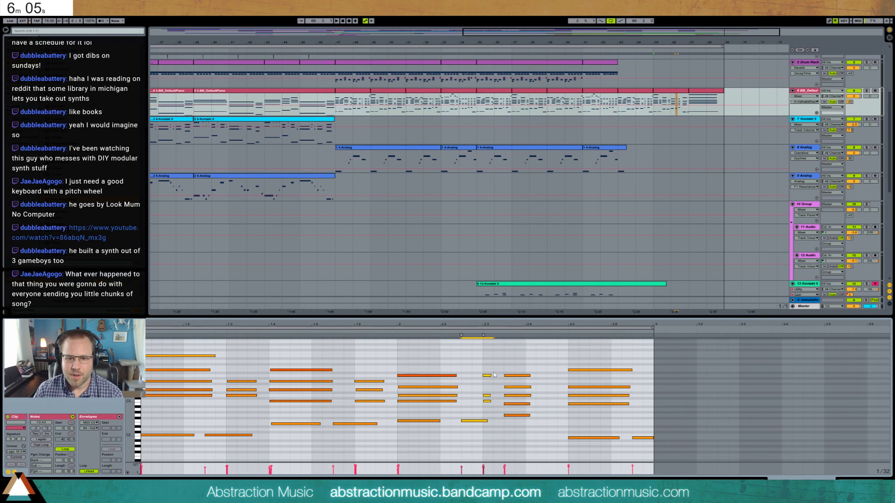
{"action": "left_click_drag", "start_coordinate": [490, 376], "coordinate": [544, 437]}
{"action": "key", "text": "ctrl+d"}
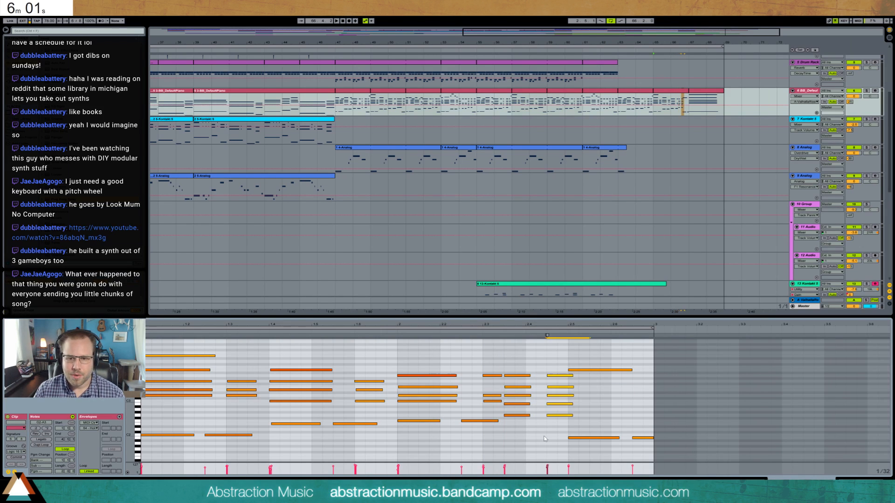
{"action": "key", "text": "ctrl+z"}
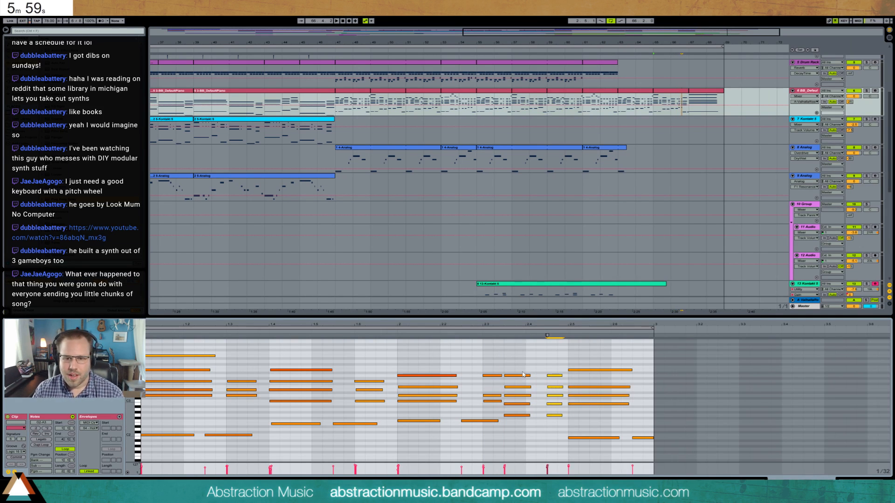
- Listen to the edited piano ending, move the beat 2.3 chord and its bass note half a beat earlier and lengthen the chord
{"action": "left_click", "coordinate": [455, 334]}
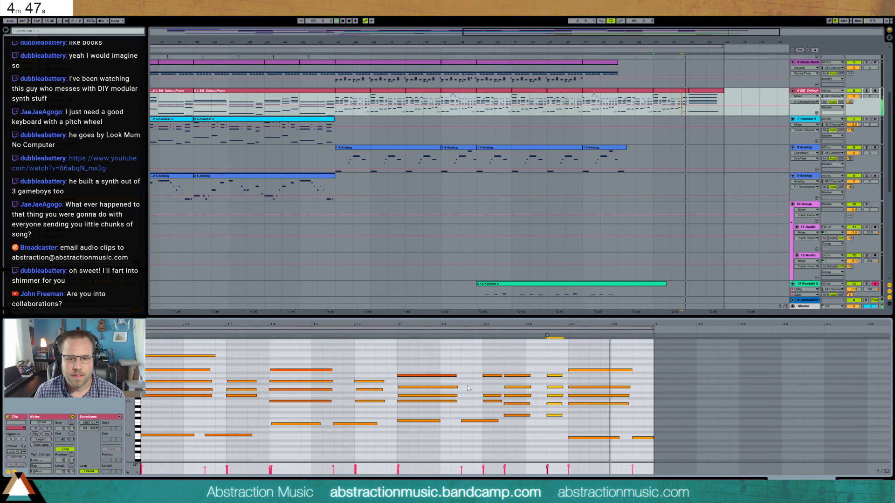
{"action": "left_click_drag", "start_coordinate": [489, 359], "coordinate": [485, 434]}
{"action": "key", "text": "shift+Left"}
{"action": "key", "text": "shift+Left"}
{"action": "key", "text": "shift+Left"}
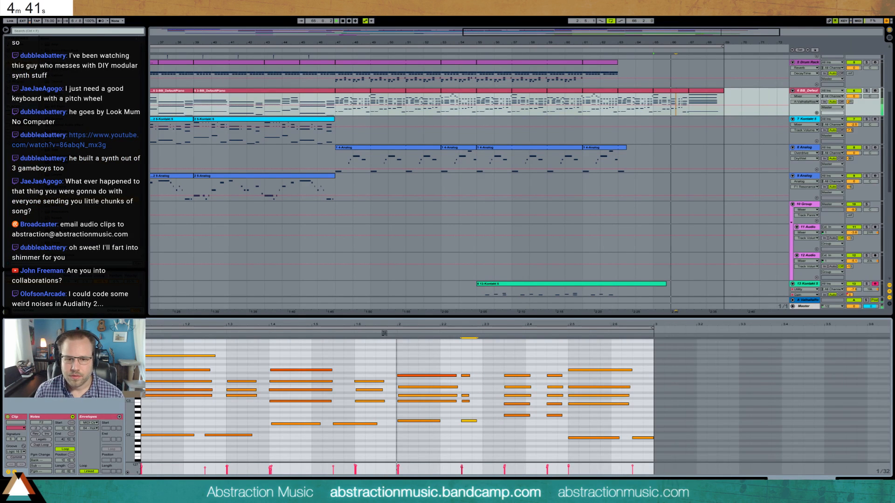
{"action": "left_click_drag", "start_coordinate": [466, 366], "coordinate": [472, 430]}
{"action": "key", "text": "shift+Right"}
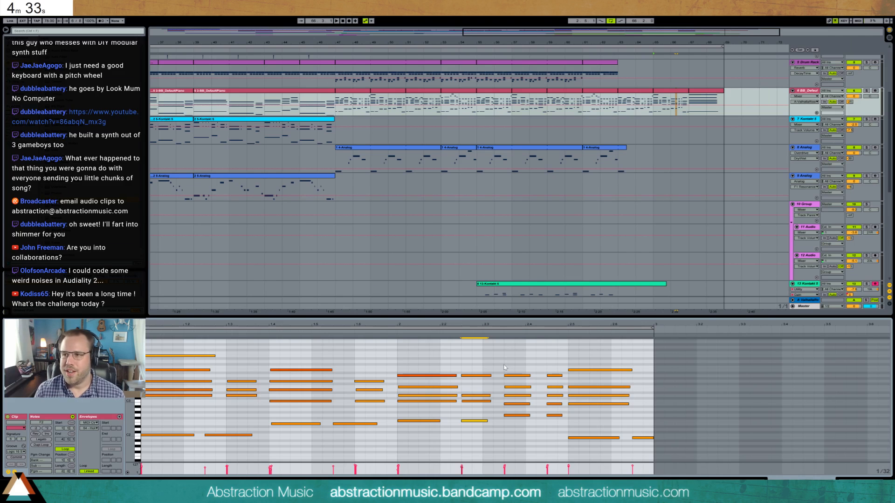
- Shorten the five-note piano chord before the copied one and move it to beat 2.4, with the preceding chord to beat 2.3
{"action": "key", "text": "space"}
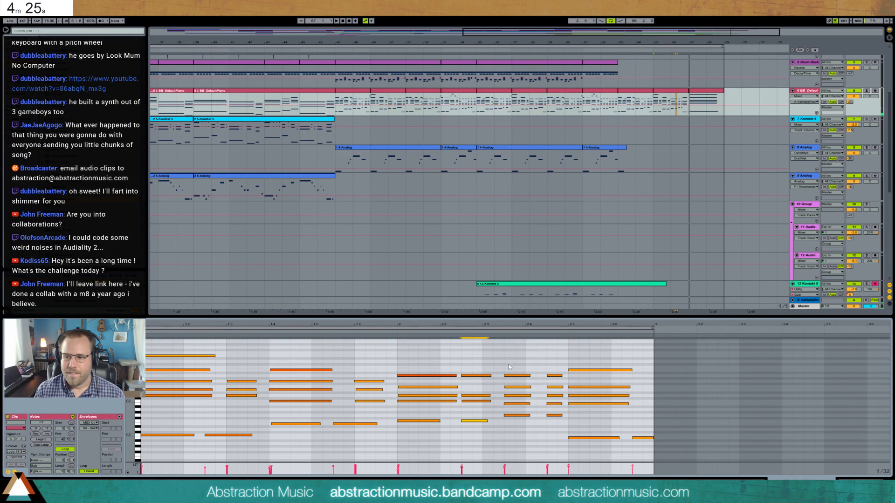
{"action": "left_click", "coordinate": [519, 389]}
{"action": "key", "text": "Right"}
{"action": "key", "text": "Right"}
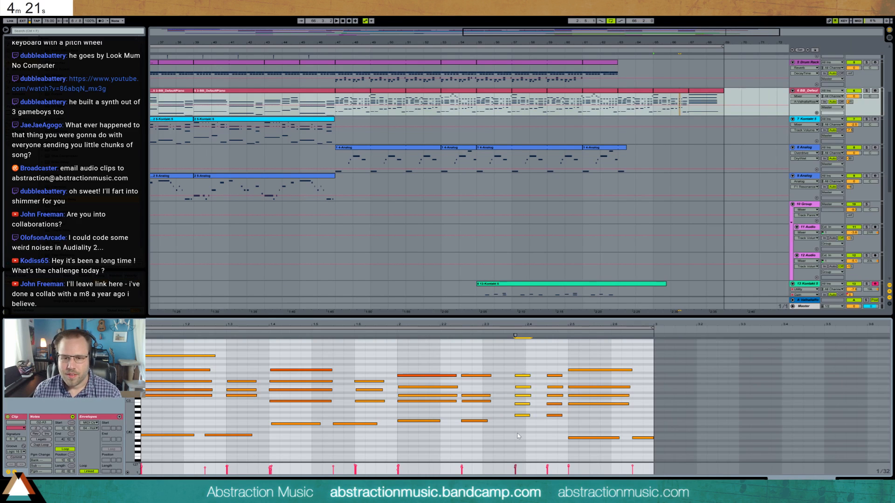
{"action": "left_click", "coordinate": [479, 365]}
{"action": "key", "text": "Right"}
{"action": "key", "text": "Right"}
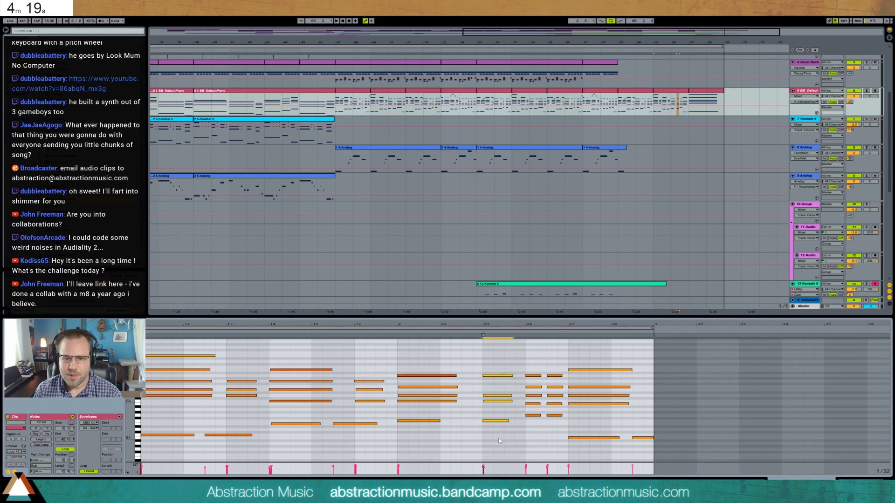
- Lengthen the piano chord at beat 2, shorten the five-note chord on beat 2.4 to a brief stab, and listen to the ending
{"action": "left_click_drag", "start_coordinate": [439, 363], "coordinate": [447, 422]}
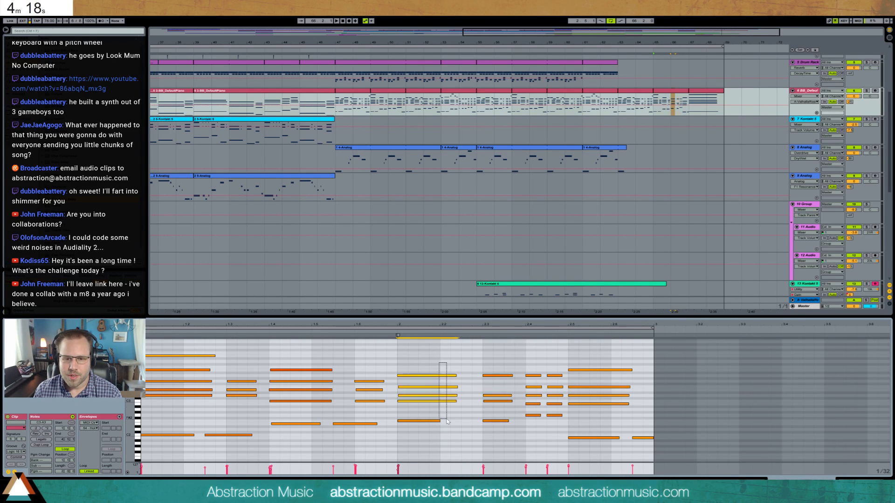
{"action": "left_click", "coordinate": [393, 334]}
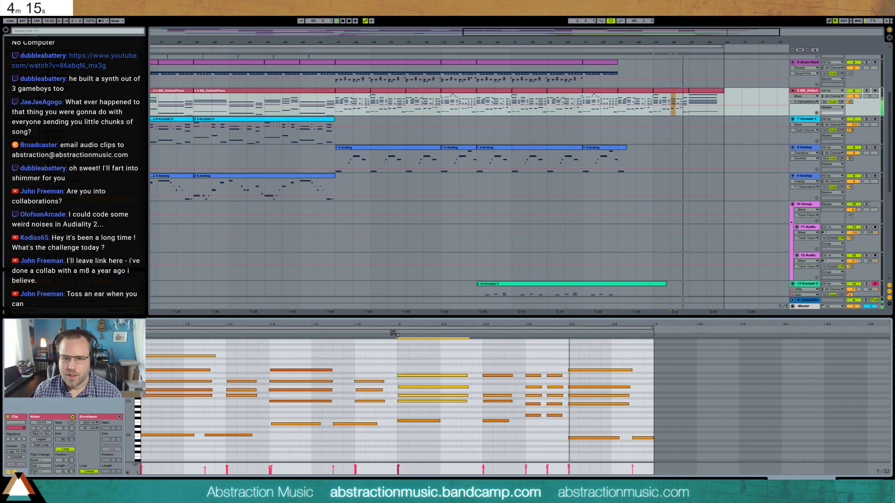
{"action": "left_click_drag", "start_coordinate": [535, 362], "coordinate": [537, 437]}
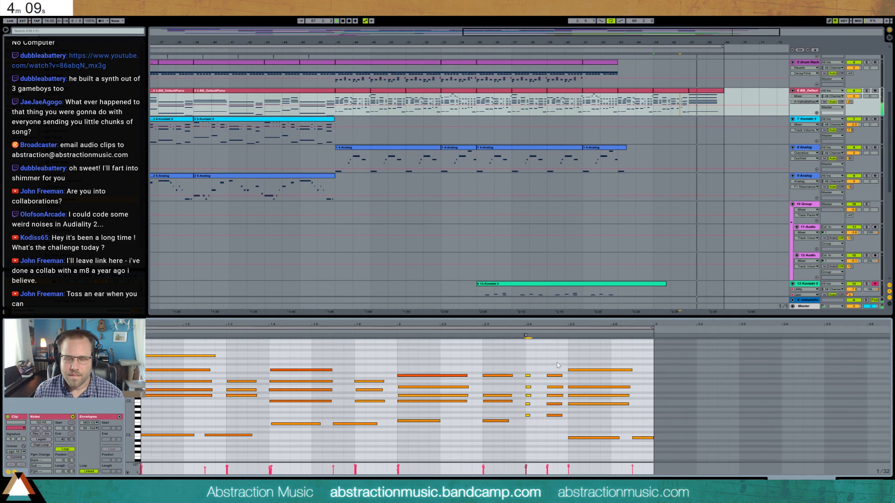
{"action": "key", "text": "space"}
{"action": "key", "text": "space"}
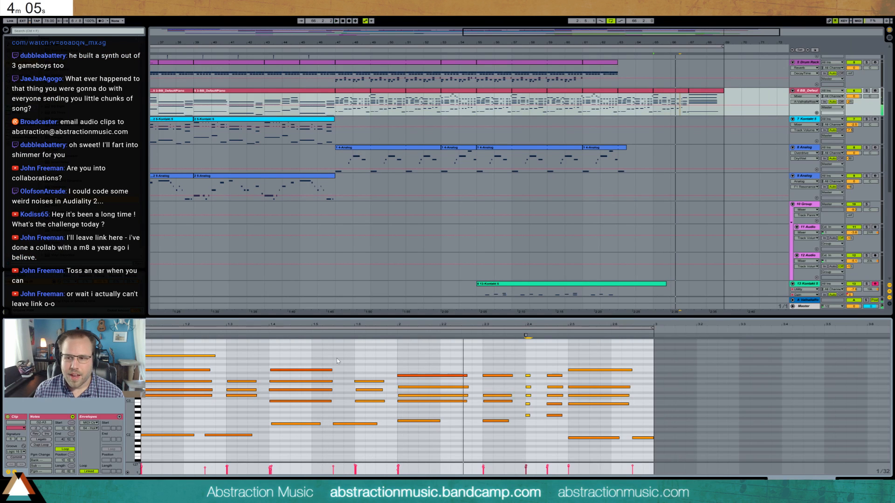
{"action": "key", "text": "space"}
{"action": "key", "text": "space"}
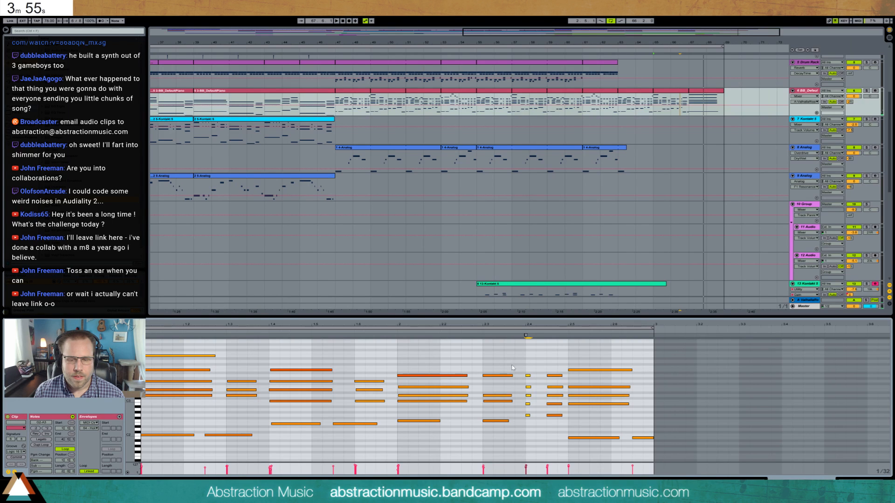
- Delete the copied chord between beats 2.4 and 2.5, lengthen the beat 2.4 chord, and replay the ending from before beat 1.5
{"action": "left_click_drag", "start_coordinate": [523, 365], "coordinate": [563, 418]}
{"action": "key", "text": "Delete"}
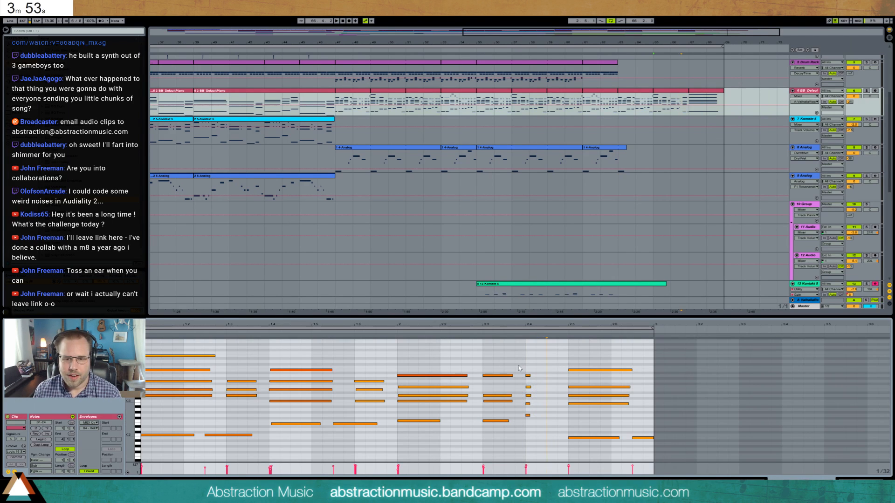
{"action": "key", "text": "shift+Right"}
{"action": "key", "text": "shift+Right"}
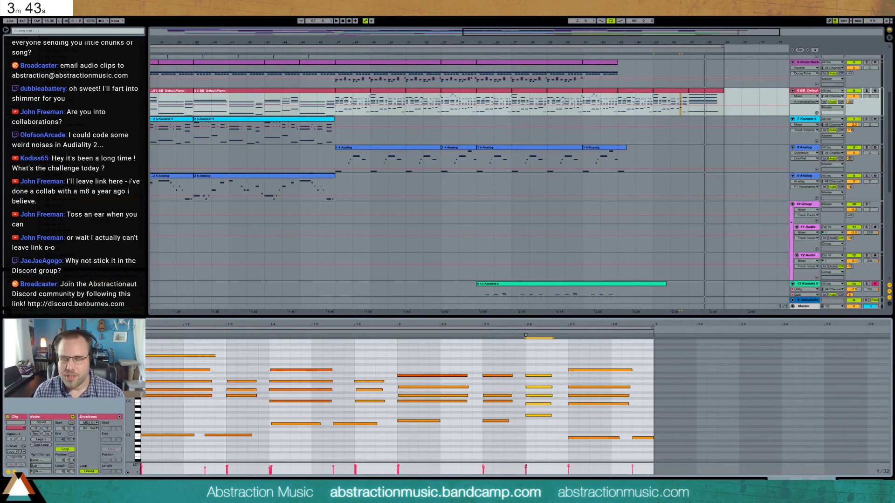
{"action": "left_click", "coordinate": [290, 338]}
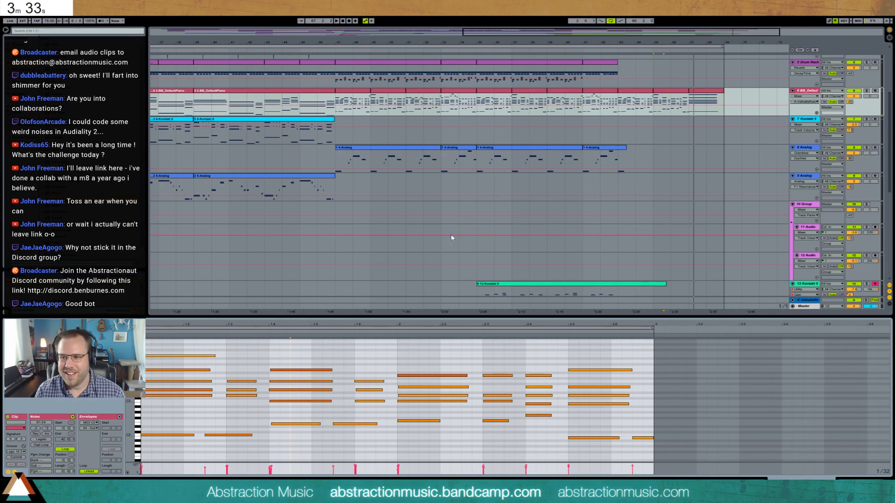
- Zoom the arrangement out to the full song and play it from bar 3
{"action": "key", "text": "shift+Tab"}
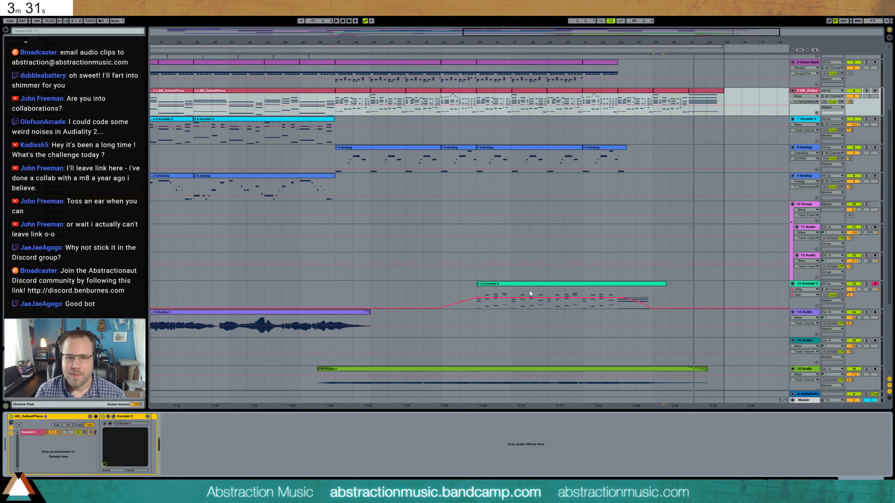
{"action": "left_click_drag", "start_coordinate": [519, 32], "coordinate": [268, 55]}
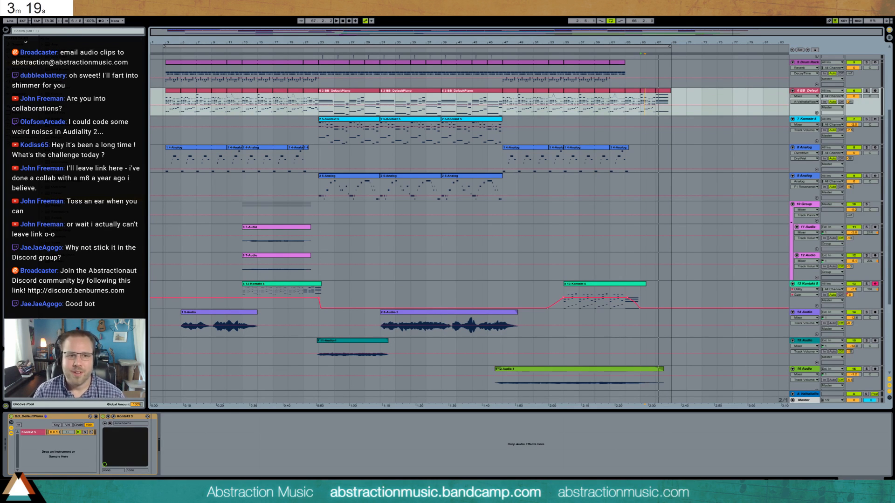
{"action": "left_click", "coordinate": [185, 46]}
{"action": "key", "text": "space"}
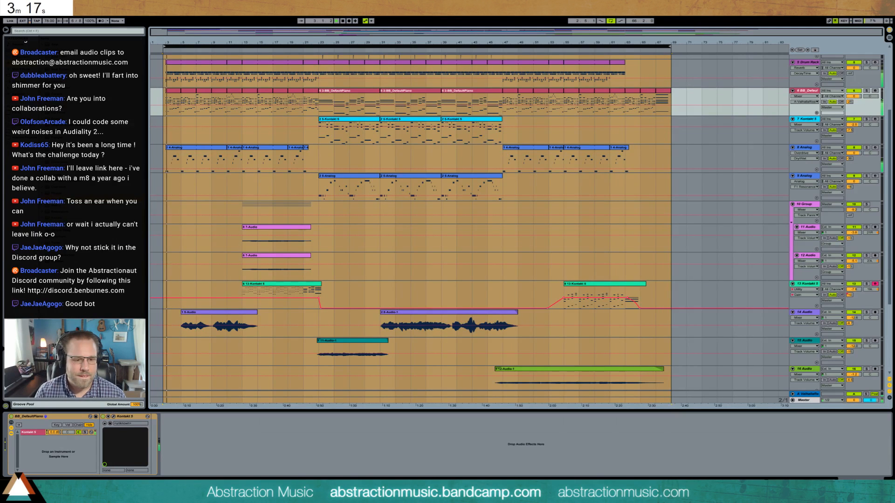
- Switch to the browser and close the countdown timer window, confirming leaving the page
{"action": "key", "text": "alt+Tab"}
{"action": "left_click", "coordinate": [799, 26]}
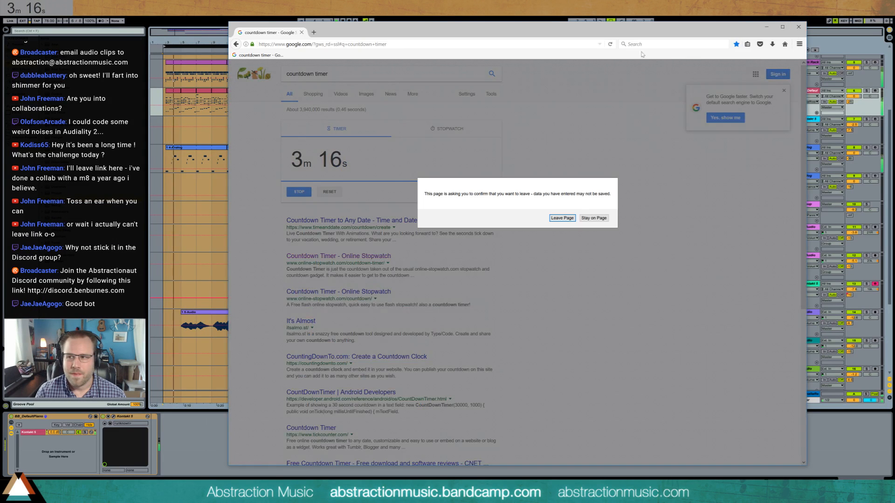
{"action": "left_click", "coordinate": [562, 218]}
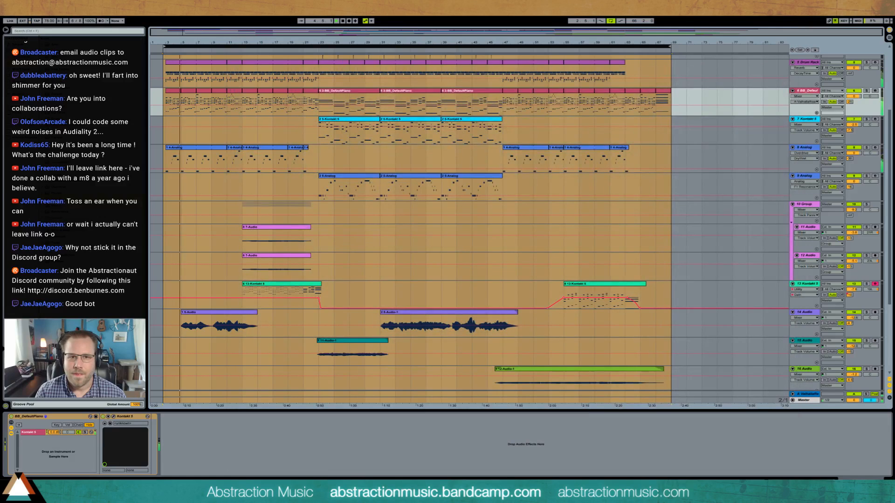
- Add an Overdrive effect after the Reverb on the 5 Drum Rack track and adjust its filter band
{"action": "scroll", "coordinate": [420, 244], "scroll_direction": "up", "scroll_amount": 3}
{"action": "left_click", "coordinate": [640, 126]}
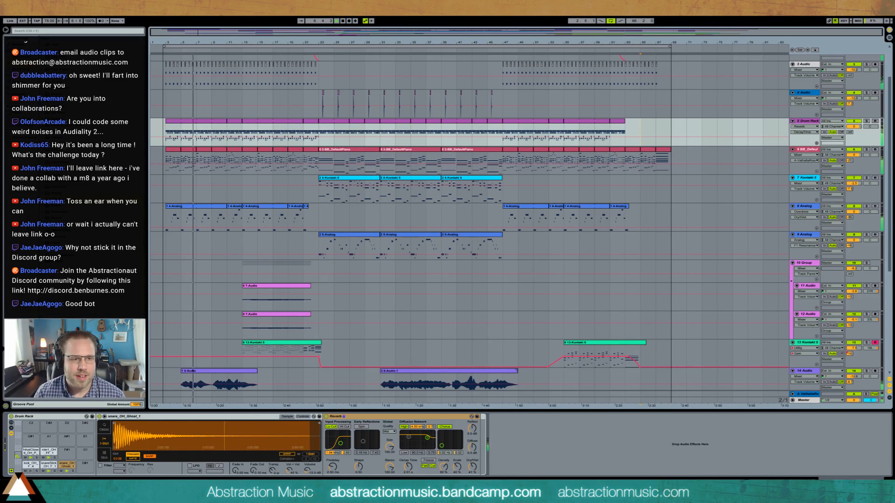
{"action": "left_click_drag", "start_coordinate": [60, 187], "coordinate": [518, 493]}
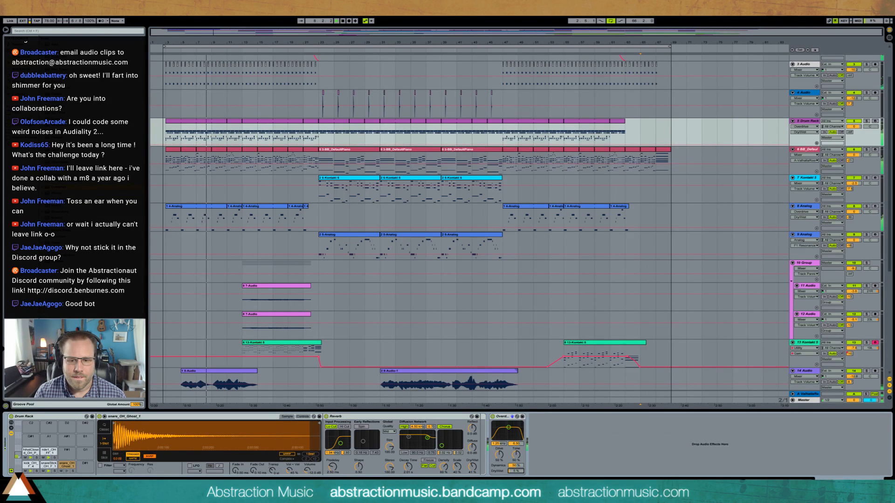
{"action": "left_click_drag", "start_coordinate": [508, 427], "coordinate": [511, 431]}
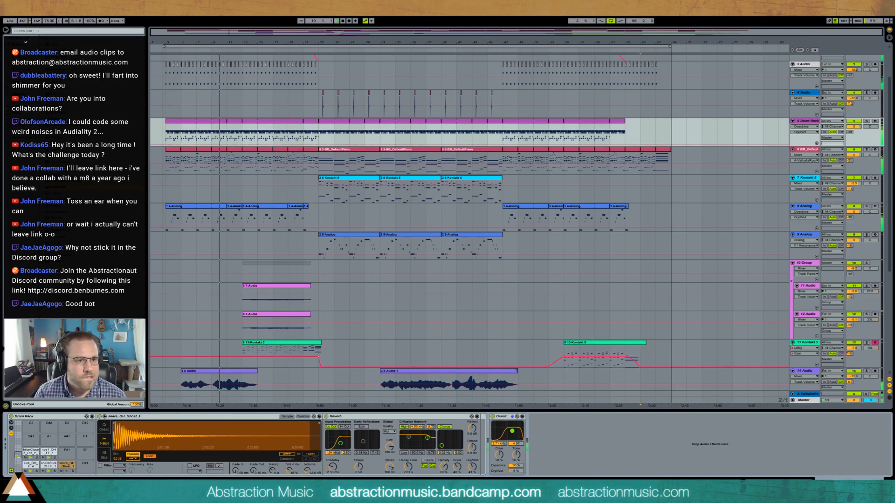
- Add a Glue Compressor after the Overdrive on the drum track, lower its threshold to about -12 dB and raise the makeup gain
{"action": "left_click", "coordinate": [564, 461]}
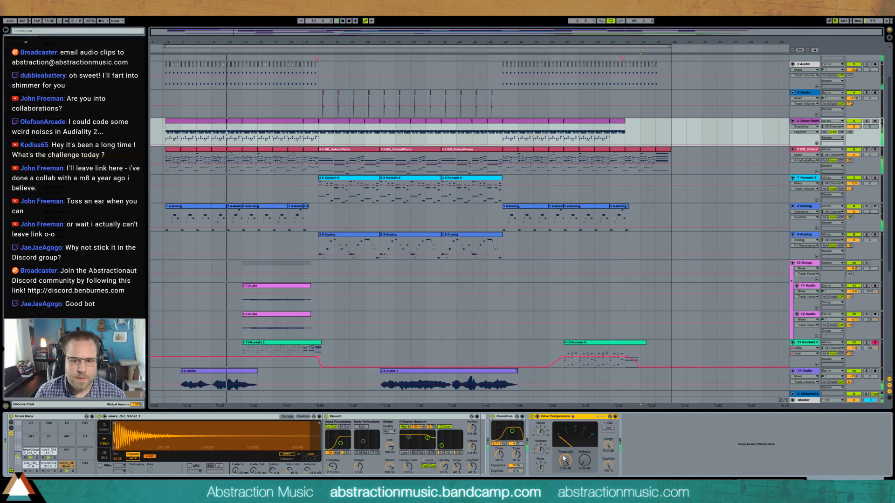
{"action": "left_click_drag", "start_coordinate": [566, 461], "coordinate": [579, 458]}
{"action": "left_click", "coordinate": [579, 458]}
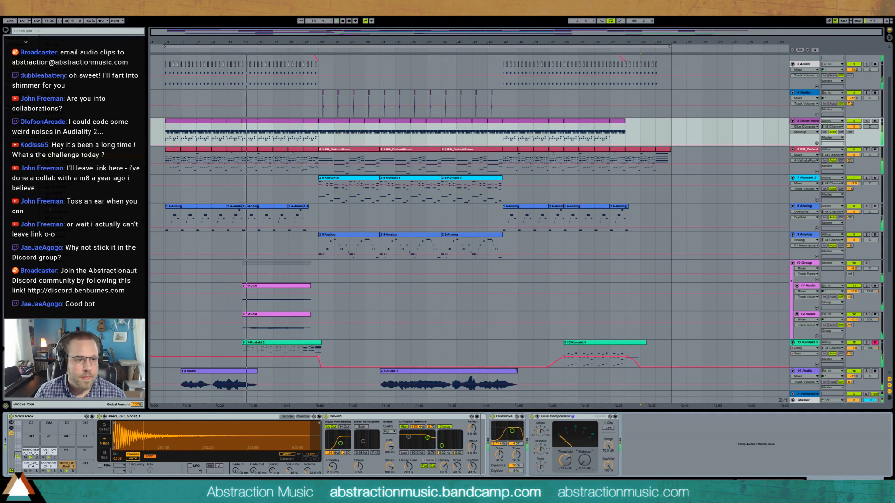
- Insert a second Reverb between the first Reverb and the Overdrive on the drum track and shorten its decay time
{"action": "left_click_drag", "start_coordinate": [57, 218], "coordinate": [496, 471]}
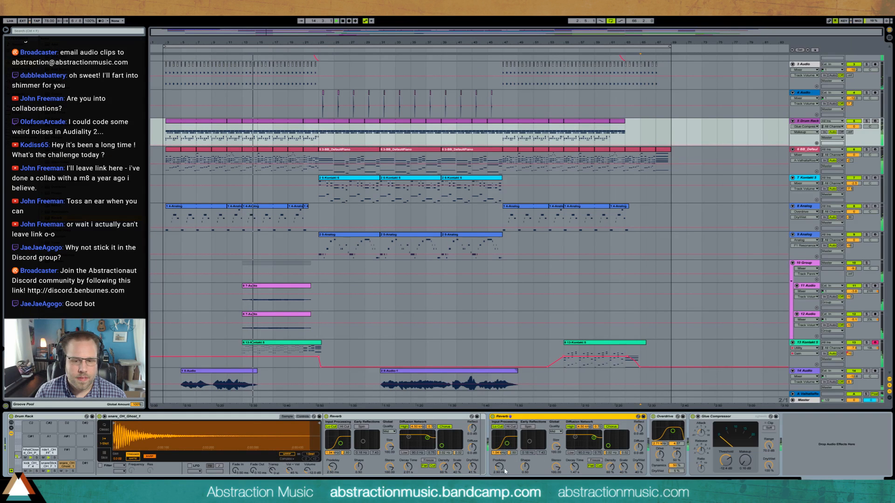
{"action": "left_click_drag", "start_coordinate": [574, 467], "coordinate": [574, 478]}
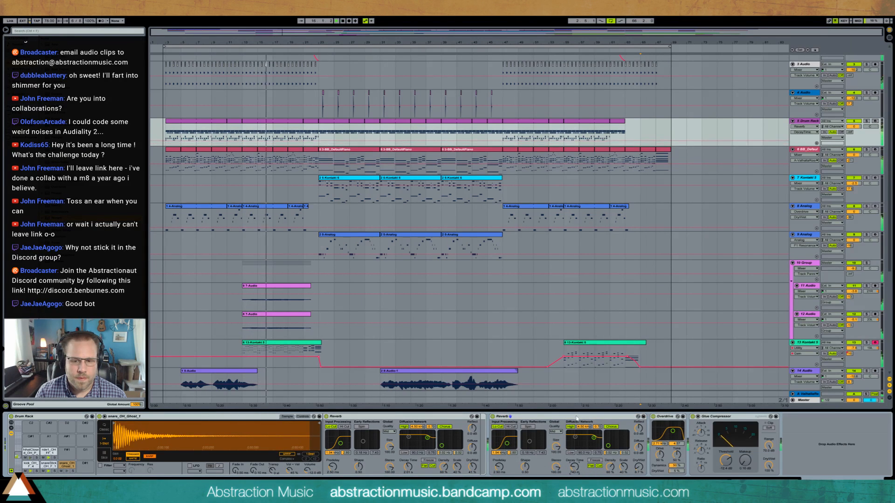
- Lower the 13 Kontakt track's volume slightly, and pan the 7 Kontakt and 9 Analog tracks off-centre
{"action": "scroll", "coordinate": [401, 351], "scroll_direction": "down", "scroll_amount": 4}
{"action": "scroll", "coordinate": [401, 351], "scroll_direction": "down", "scroll_amount": 2}
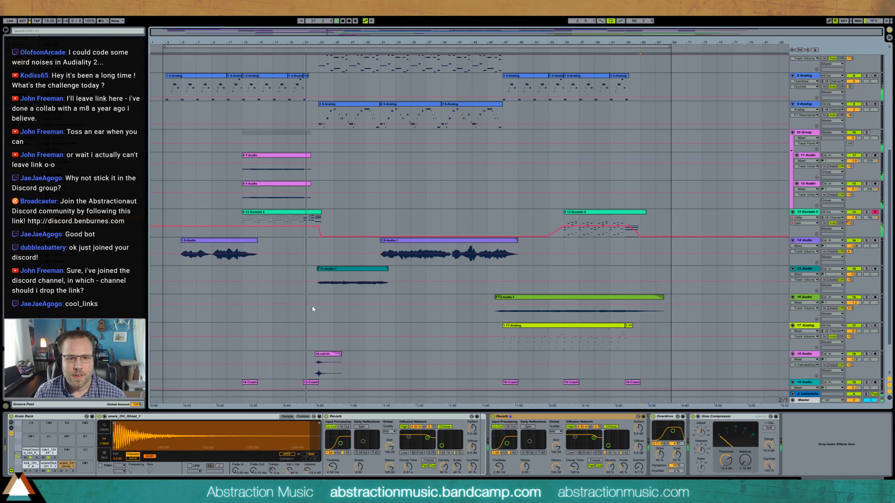
{"action": "scroll", "coordinate": [286, 325], "scroll_direction": "down", "scroll_amount": 2}
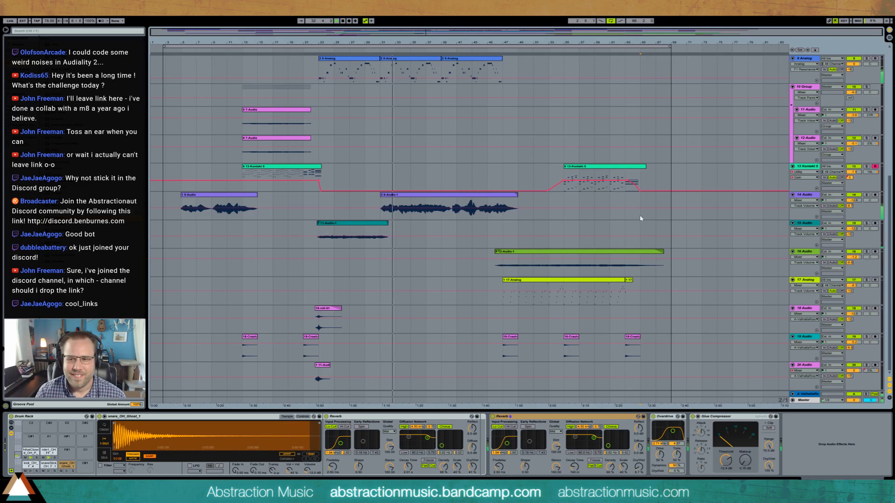
{"action": "scroll", "coordinate": [513, 282], "scroll_direction": "up", "scroll_amount": 5}
{"action": "scroll", "coordinate": [524, 268], "scroll_direction": "up", "scroll_amount": 2}
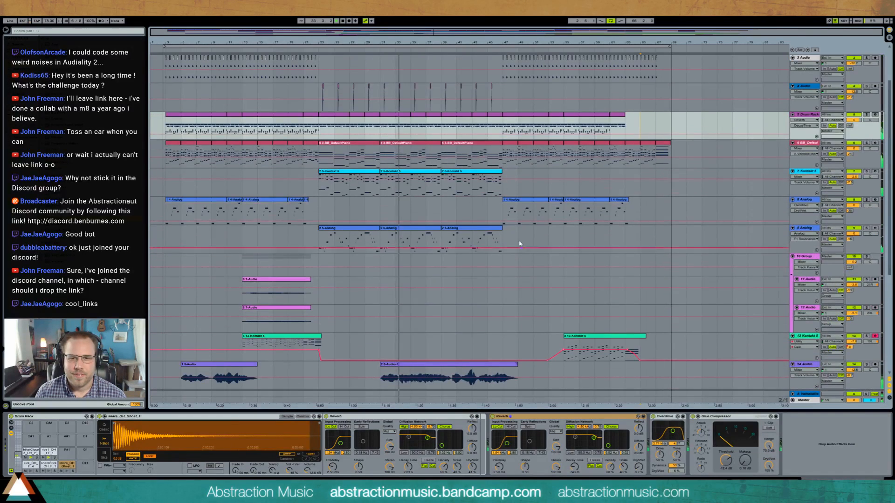
{"action": "scroll", "coordinate": [523, 286], "scroll_direction": "down", "scroll_amount": 3}
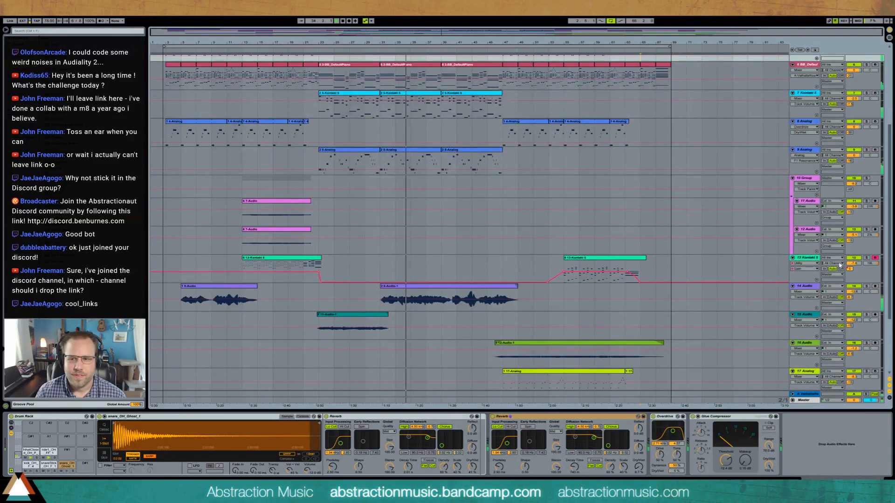
{"action": "left_click_drag", "start_coordinate": [854, 263], "coordinate": [854, 266]}
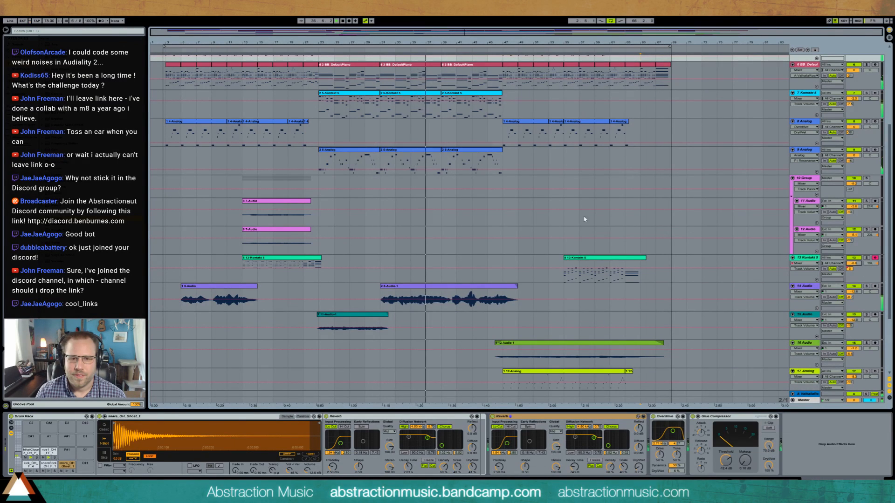
{"action": "scroll", "coordinate": [585, 220], "scroll_direction": "up", "scroll_amount": 5}
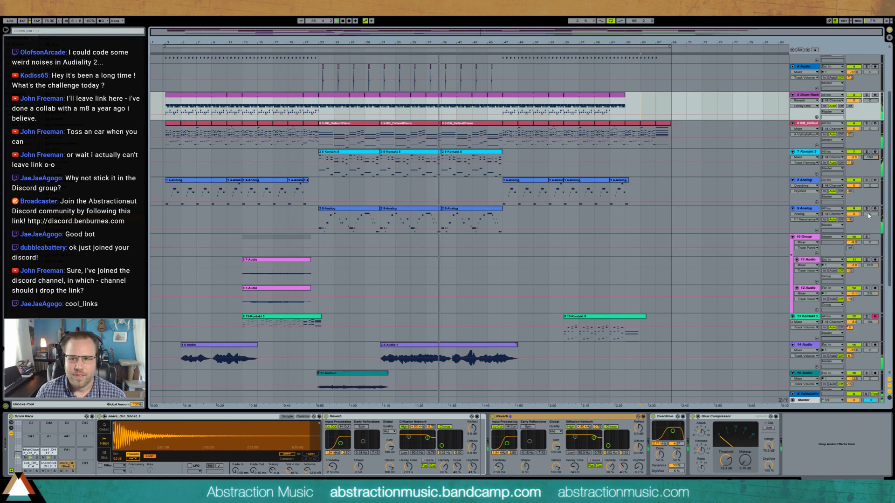
{"action": "left_click_drag", "start_coordinate": [869, 215], "coordinate": [869, 224]}
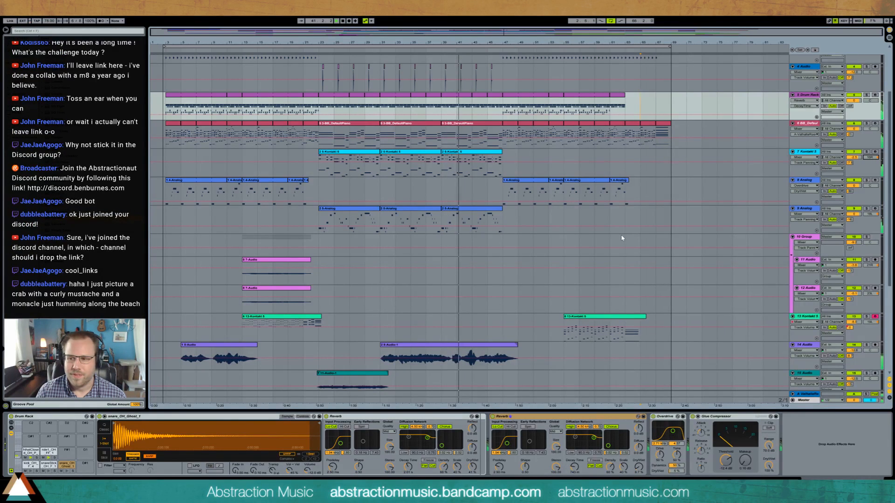
- In the 17 Analog clip starting at bar 47, add three sixteenth notes of the same high pitch at clip positions 5.4, 6.5 and 7.4
{"action": "scroll", "coordinate": [621, 237], "scroll_direction": "down", "scroll_amount": 1}
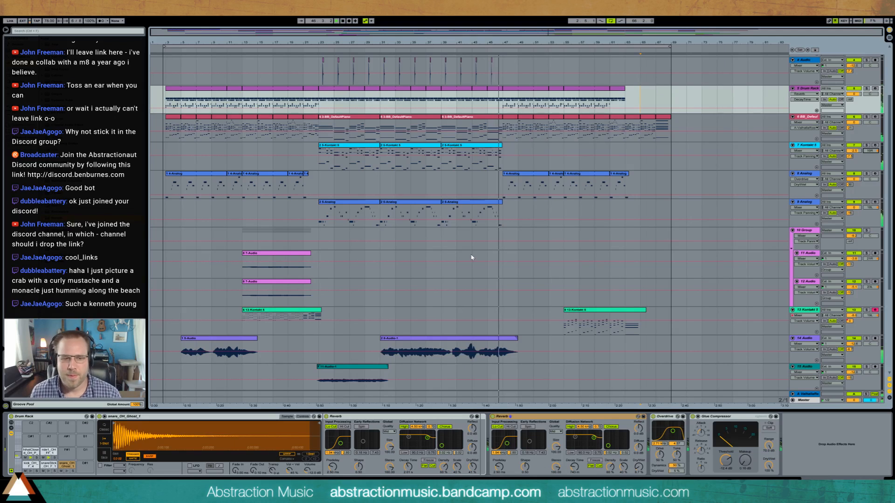
{"action": "scroll", "coordinate": [471, 256], "scroll_direction": "down", "scroll_amount": 5}
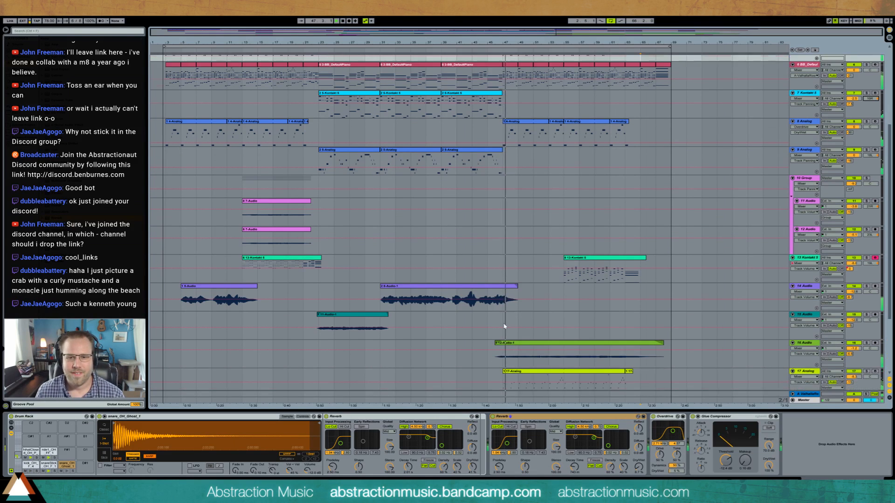
{"action": "scroll", "coordinate": [517, 320], "scroll_direction": "down", "scroll_amount": 3}
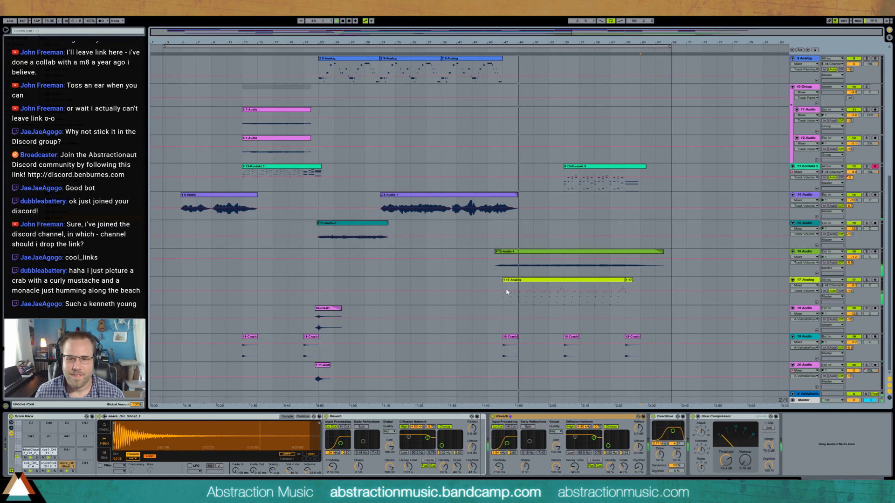
{"action": "double_click", "coordinate": [558, 281]}
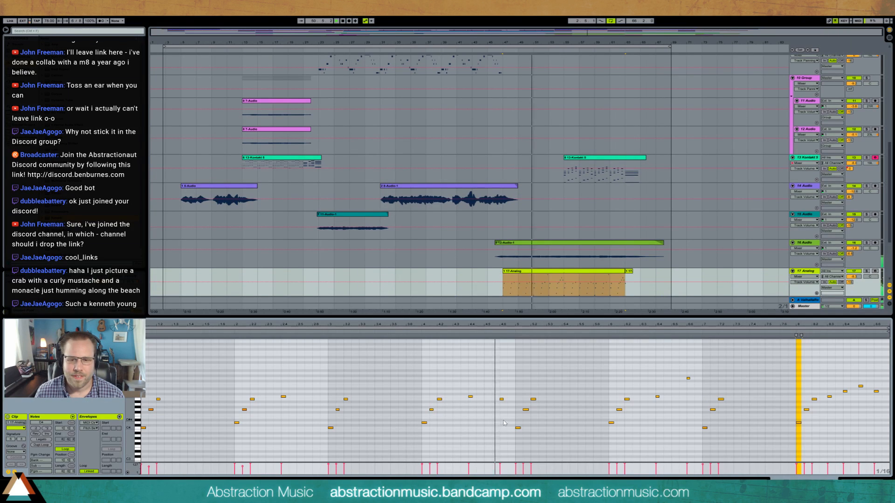
{"action": "double_click", "coordinate": [566, 365]}
{"action": "left_click", "coordinate": [510, 333]}
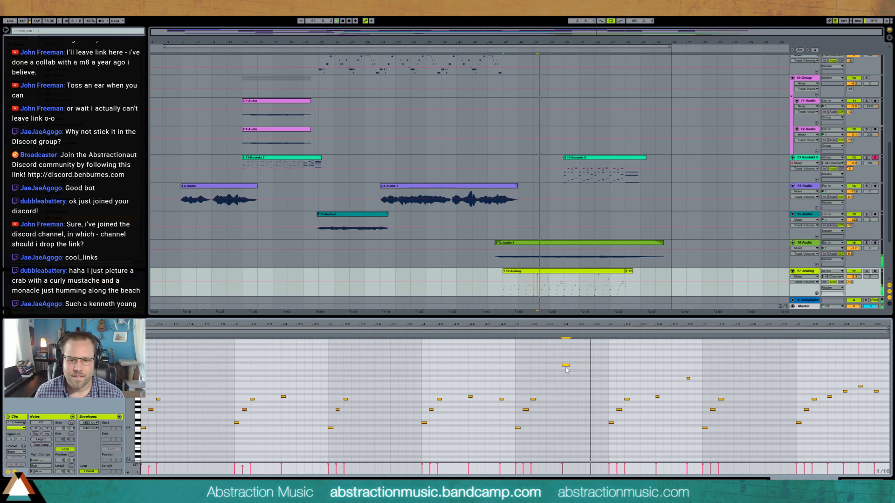
{"action": "double_click", "coordinate": [675, 365]}
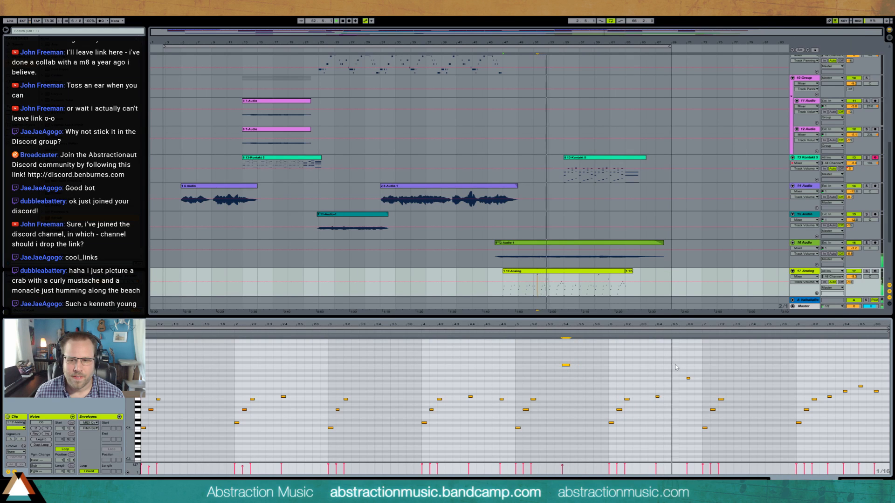
{"action": "double_click", "coordinate": [751, 365]}
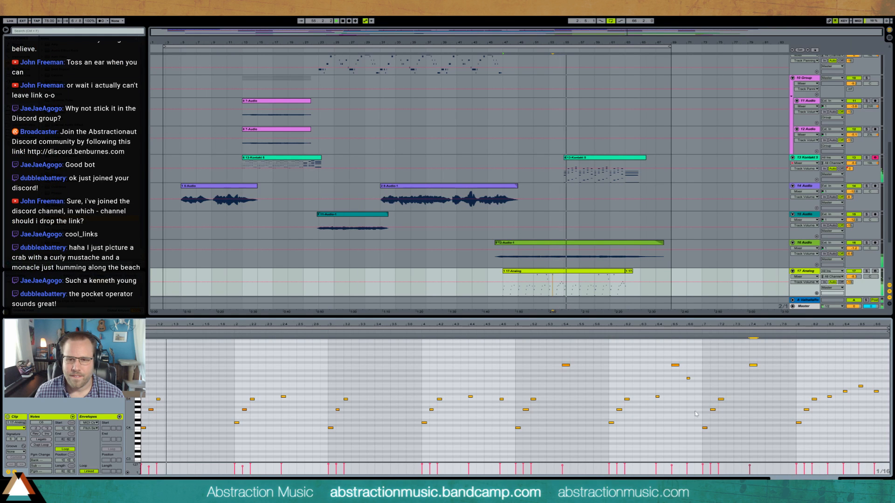
{"action": "key", "text": "shift+Tab"}
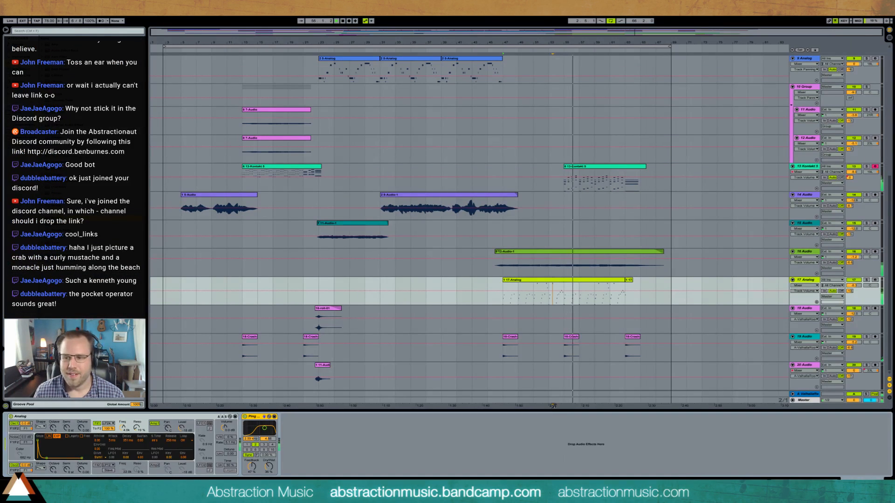
- Extend the loop end to line up with the end of the long 1 Audio clip
{"action": "left_click", "coordinate": [810, 264]}
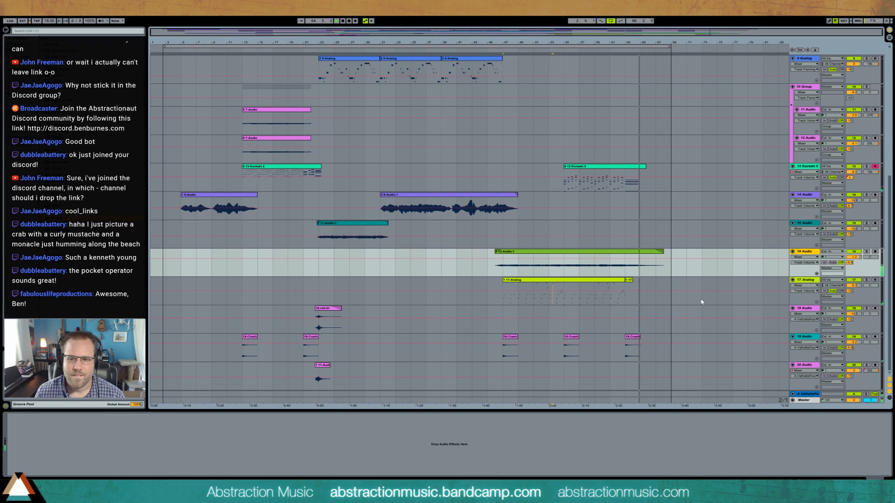
{"action": "scroll", "coordinate": [702, 302], "scroll_direction": "up", "scroll_amount": 8}
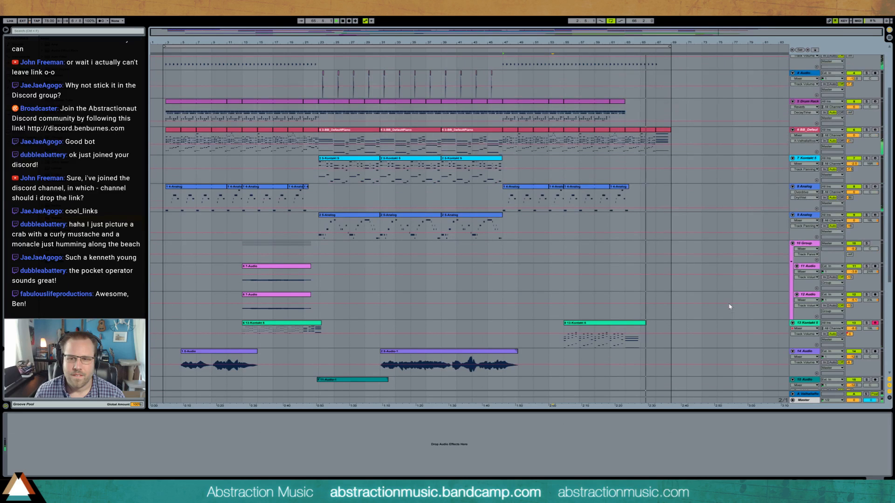
{"action": "scroll", "coordinate": [717, 311], "scroll_direction": "up", "scroll_amount": 2}
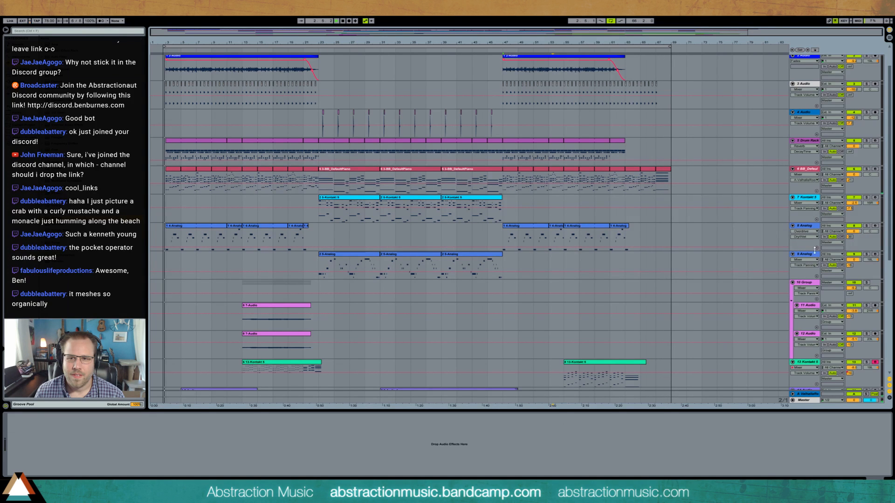
{"action": "scroll", "coordinate": [717, 315], "scroll_direction": "up", "scroll_amount": 2}
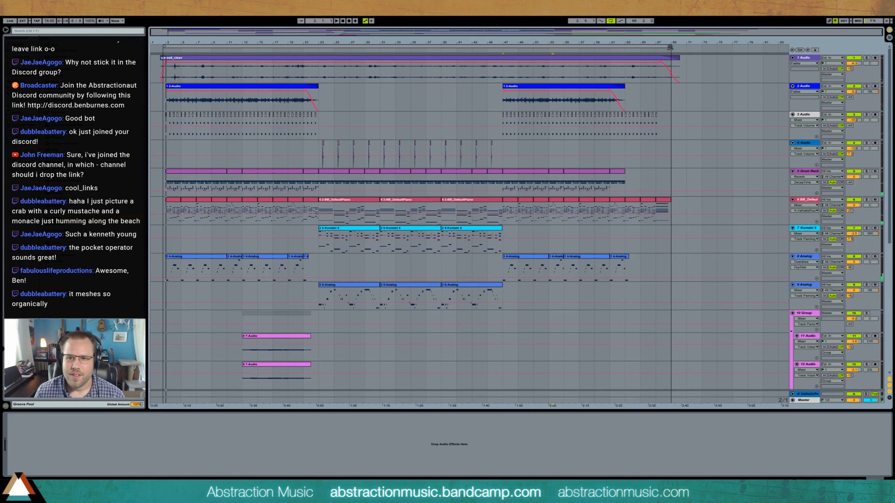
{"action": "left_click_drag", "start_coordinate": [670, 47], "coordinate": [682, 47]}
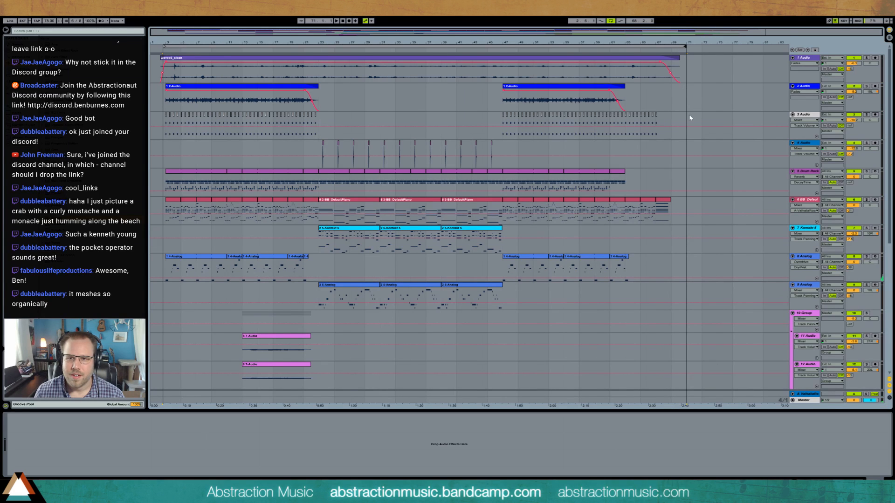
{"action": "left_click_drag", "start_coordinate": [683, 47], "coordinate": [682, 62]}
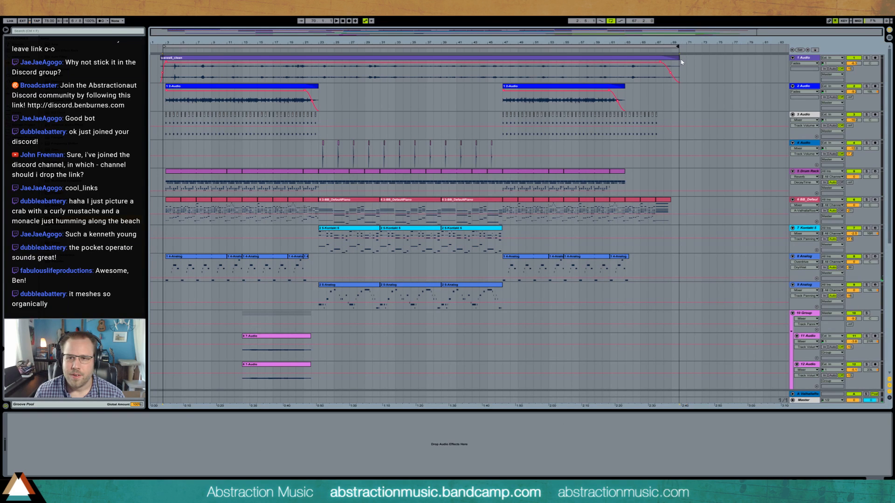
{"action": "left_click", "coordinate": [679, 58]}
- On the Master track, play from about bar 13 and slightly raise the Glue Compressor's makeup gain
{"action": "scroll", "coordinate": [610, 296], "scroll_direction": "down", "scroll_amount": 5}
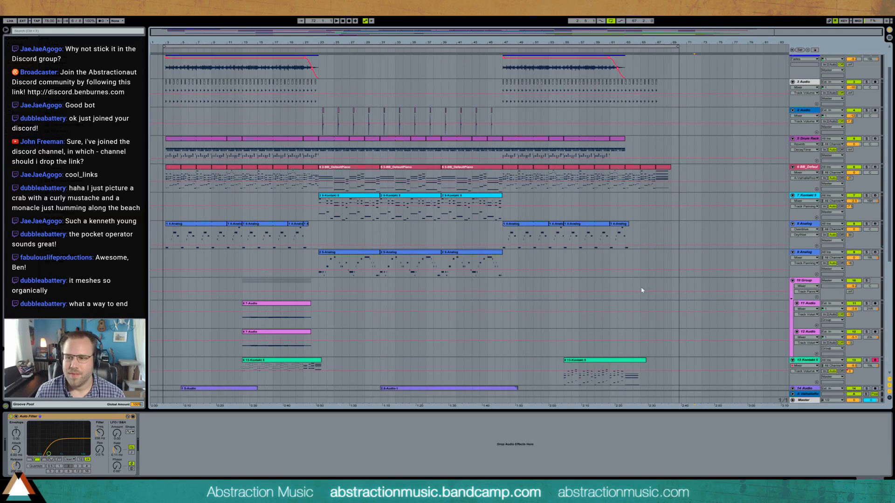
{"action": "scroll", "coordinate": [610, 296], "scroll_direction": "down", "scroll_amount": 5}
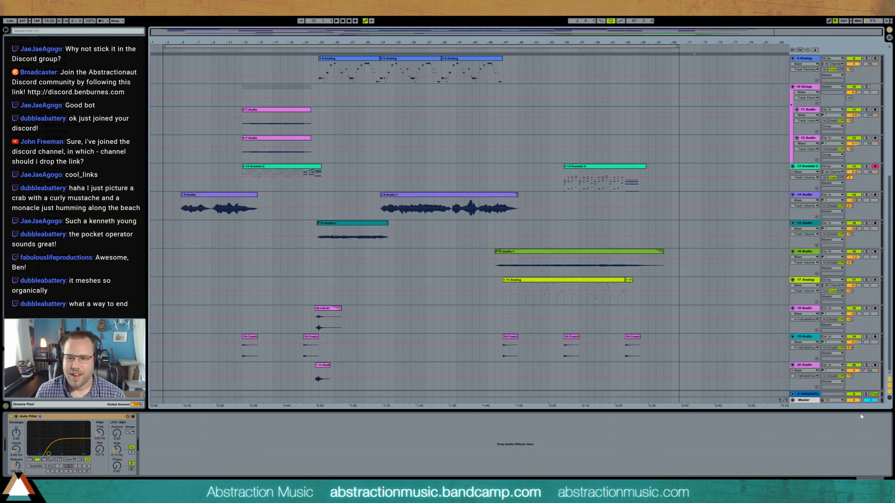
{"action": "left_click", "coordinate": [813, 401]}
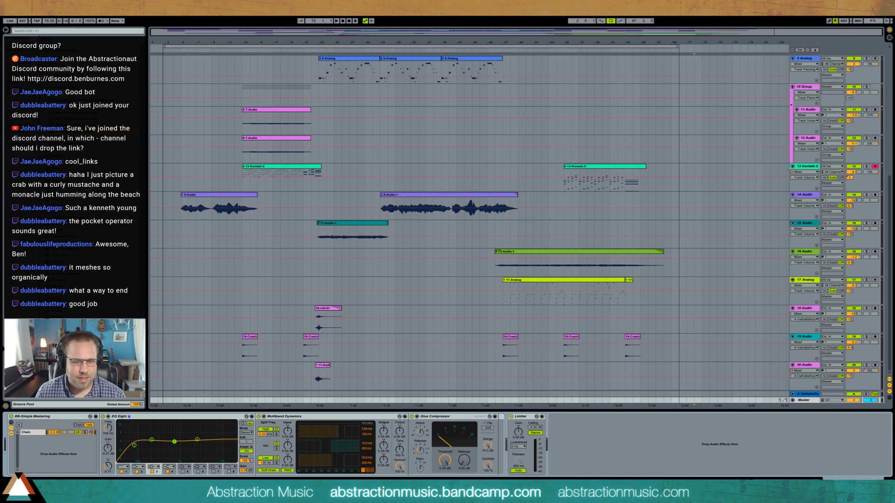
{"action": "left_click", "coordinate": [246, 52]}
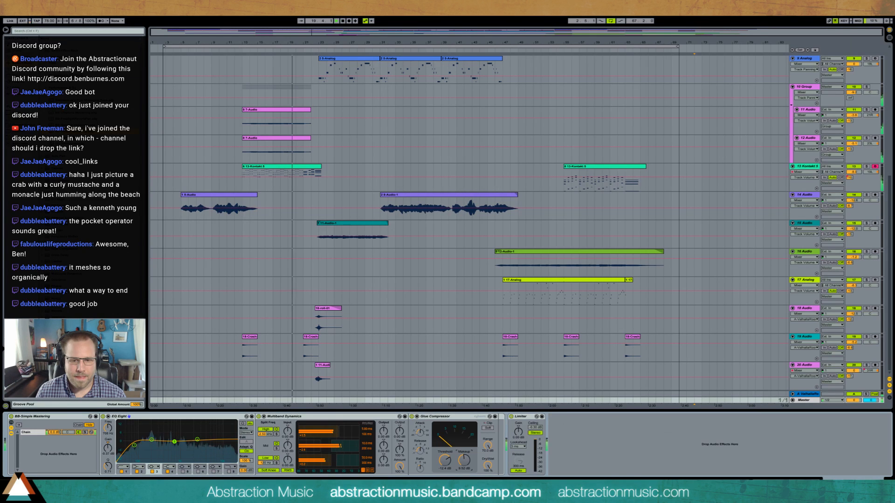
{"action": "left_click_drag", "start_coordinate": [463, 463], "coordinate": [463, 462]}
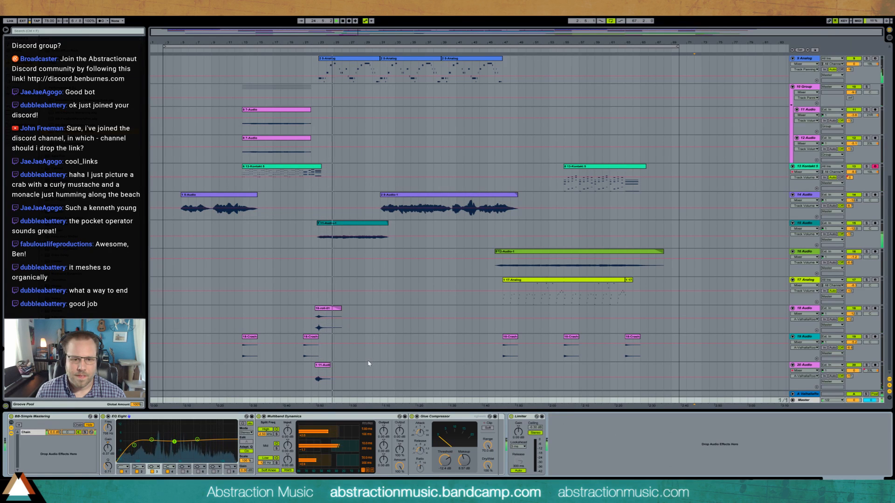
{"action": "scroll", "coordinate": [373, 358], "scroll_direction": "up", "scroll_amount": 3}
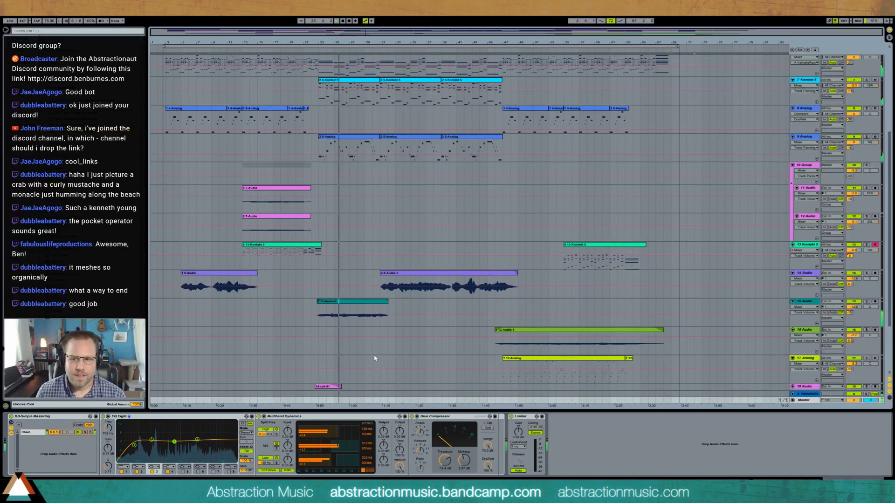
{"action": "scroll", "coordinate": [374, 354], "scroll_direction": "down", "scroll_amount": 3}
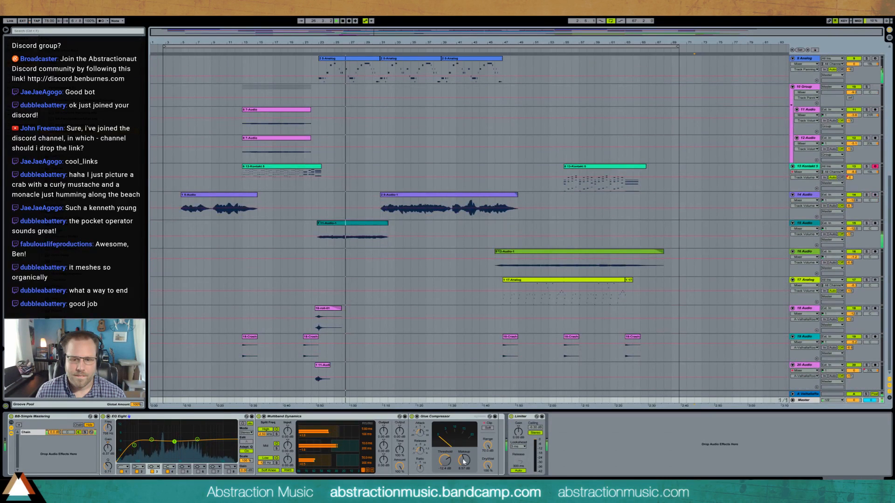
- Move the loop start slightly earlier to 2.3.1, at the beginning of the long 1 Audio clip
{"action": "left_click", "coordinate": [378, 251]}
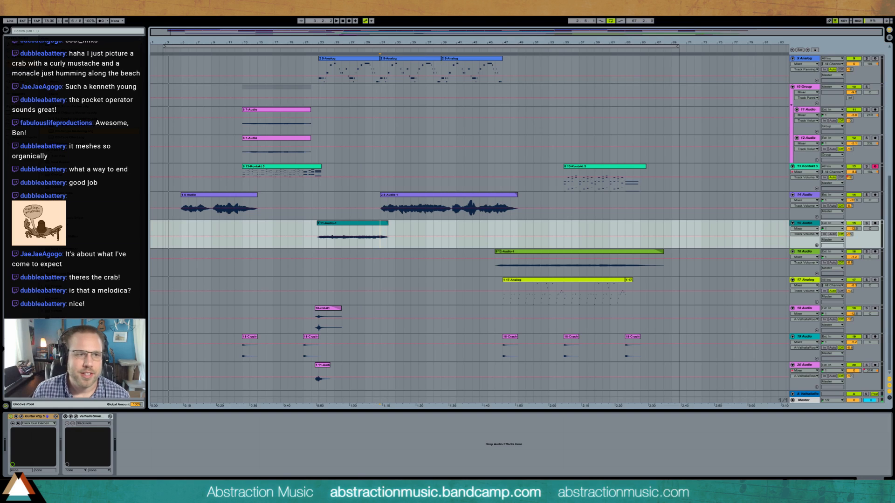
{"action": "left_click", "coordinate": [161, 206]}
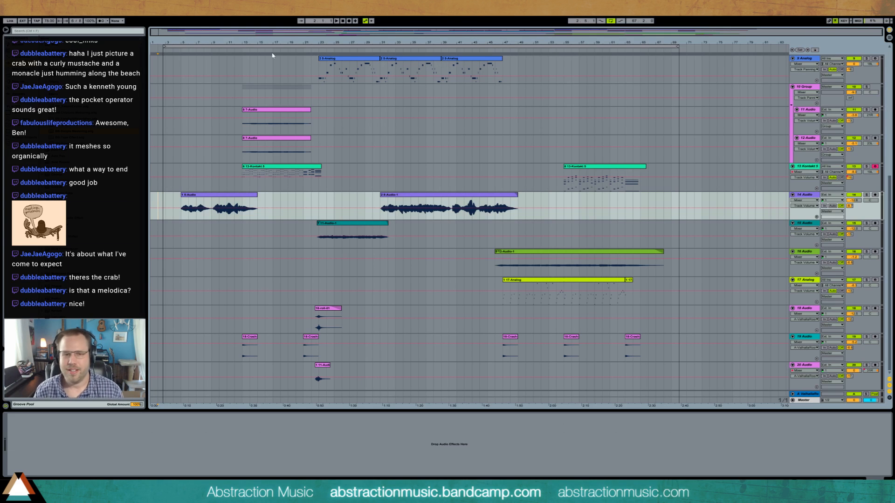
{"action": "scroll", "coordinate": [202, 84], "scroll_direction": "up", "scroll_amount": 6}
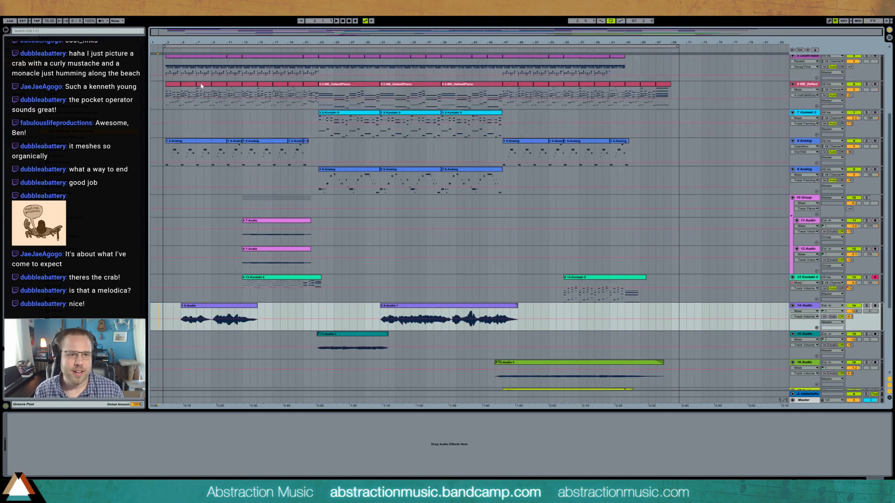
{"action": "scroll", "coordinate": [202, 83], "scroll_direction": "up", "scroll_amount": 1}
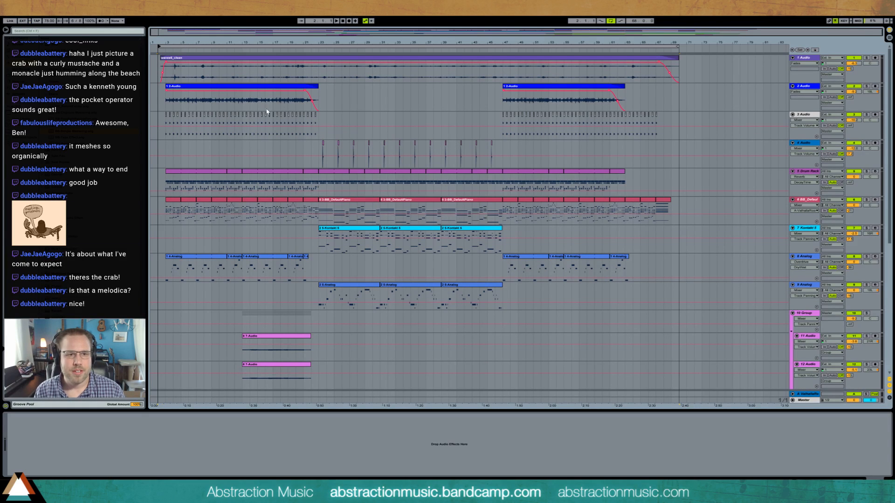
{"action": "left_click", "coordinate": [161, 46]}
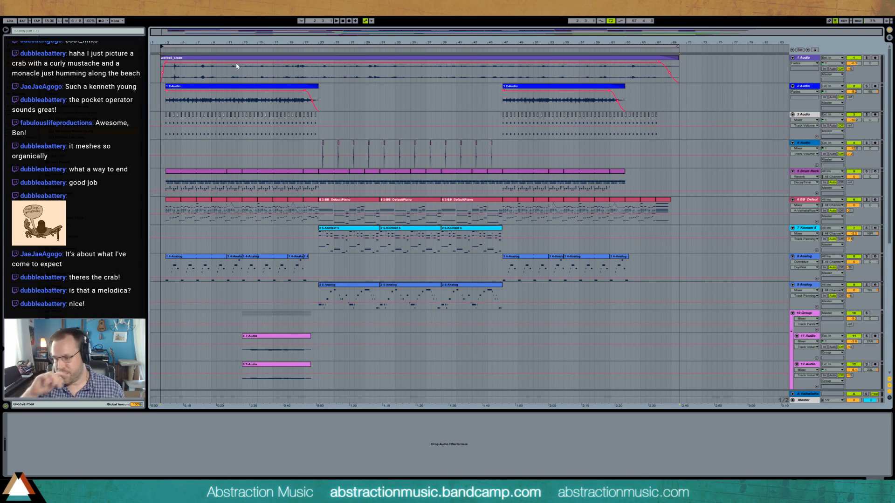
- Export the looped range of the Master as the WAV file "2017-06-21 Beach Vibes.wav" on the Desktop
{"action": "left_click", "coordinate": [242, 46]}
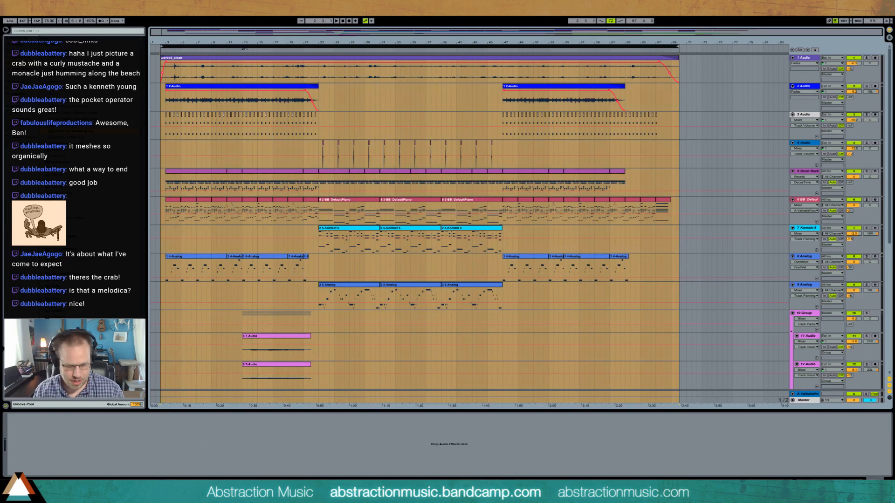
{"action": "key", "text": "ctrl+shift+r"}
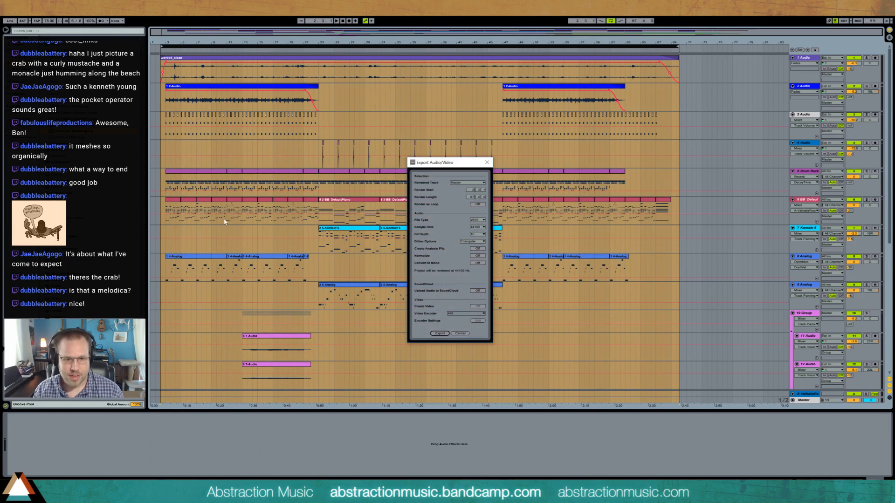
{"action": "left_click", "coordinate": [439, 334]}
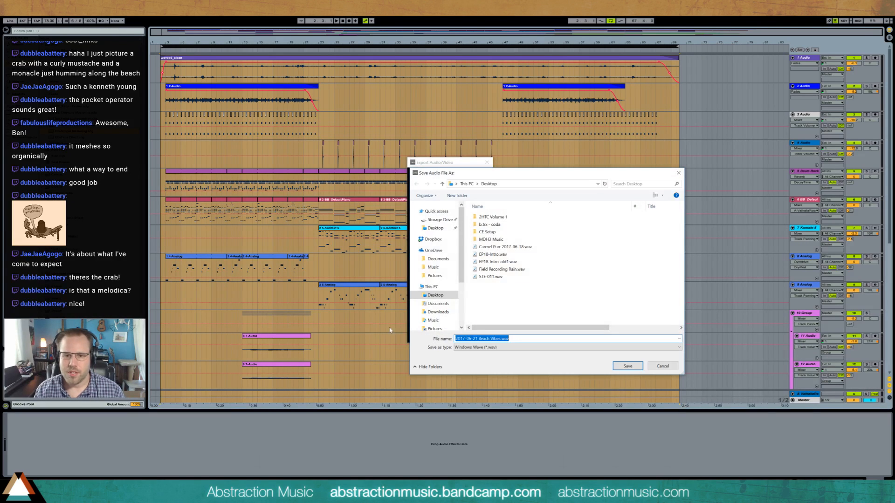
{"action": "left_click", "coordinate": [623, 366]}
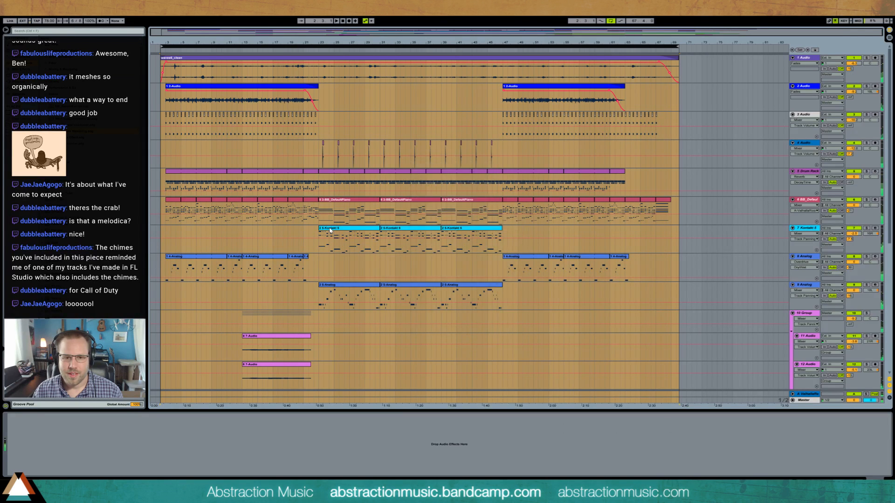
- Solo and listen to the short effect clips around bar 22 on the 18 Audio and 20 Audio tracks
{"action": "left_click", "coordinate": [330, 230]}
{"action": "scroll", "coordinate": [354, 308], "scroll_direction": "down", "scroll_amount": 5}
{"action": "scroll", "coordinate": [352, 318], "scroll_direction": "down", "scroll_amount": 2}
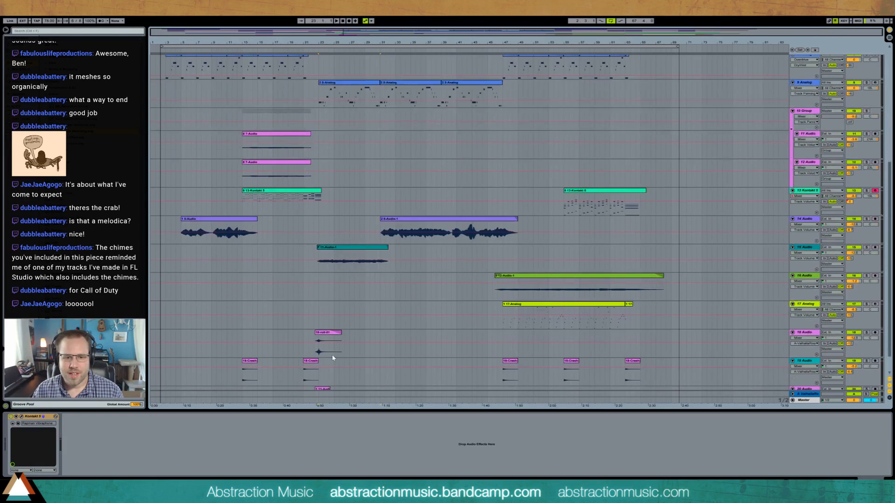
{"action": "left_click", "coordinate": [332, 352]}
{"action": "left_click", "coordinate": [875, 333]}
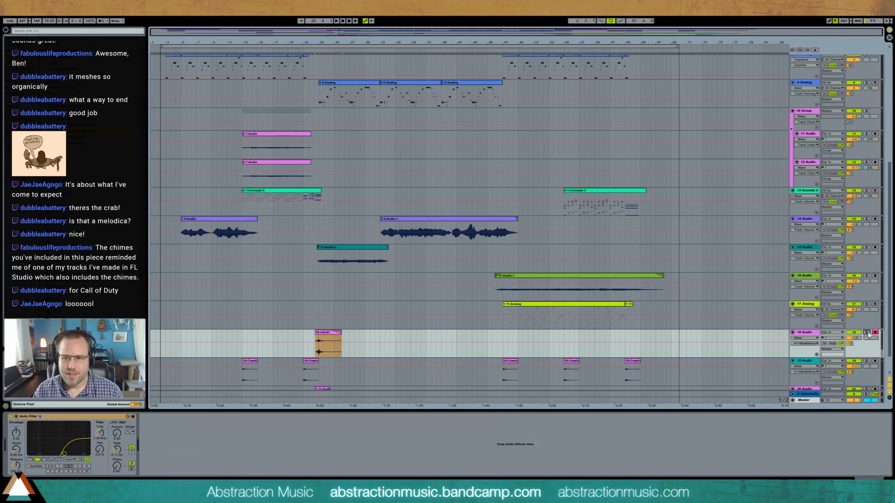
{"action": "left_click", "coordinate": [867, 333]}
{"action": "key", "text": "space"}
{"action": "scroll", "coordinate": [348, 341], "scroll_direction": "down", "scroll_amount": 1}
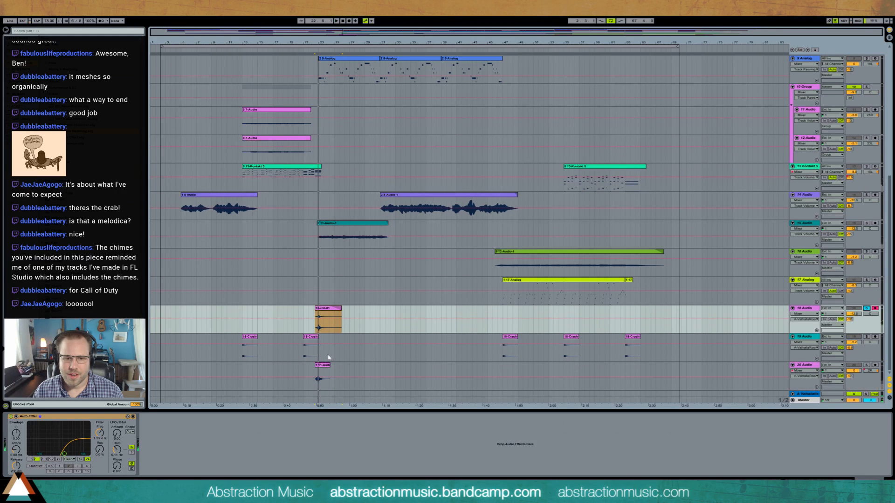
{"action": "left_click", "coordinate": [323, 375]}
{"action": "left_click", "coordinate": [867, 366]}
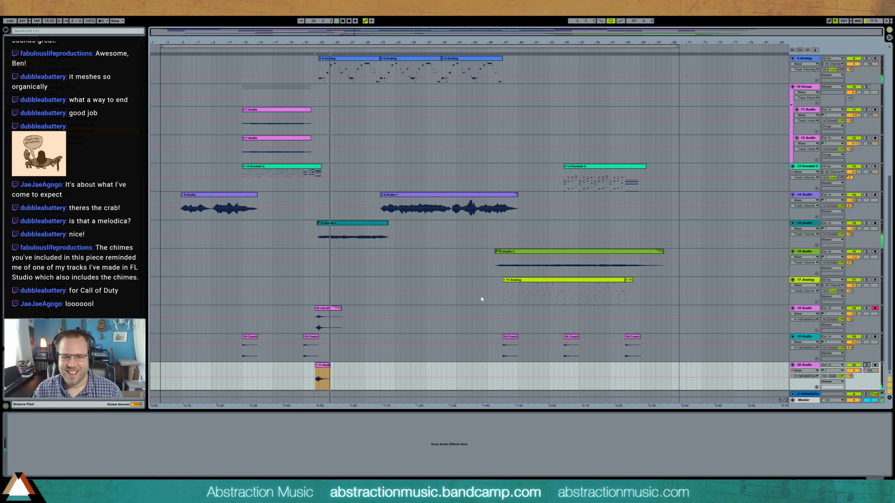
- Set the arrangement loop to start at bar 3 and span 64 bars, ending at bar 67
{"action": "scroll", "coordinate": [480, 299], "scroll_direction": "up", "scroll_amount": 6}
{"action": "scroll", "coordinate": [481, 299], "scroll_direction": "up", "scroll_amount": 3}
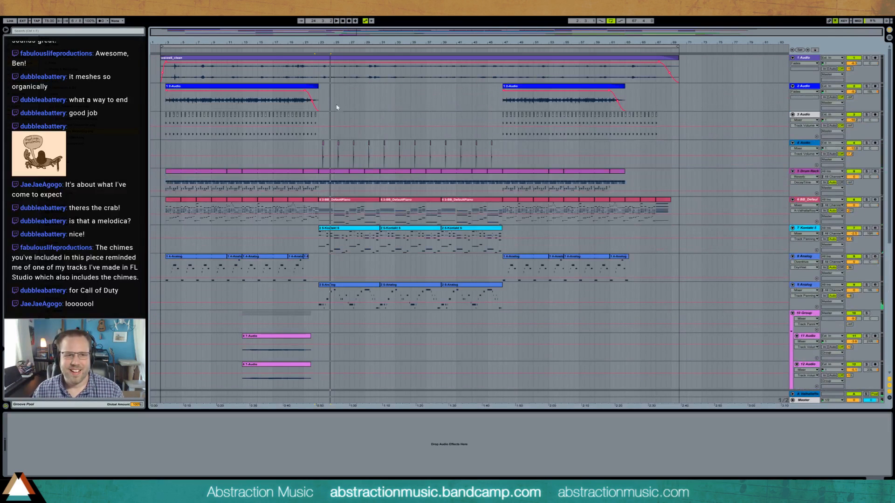
{"action": "left_click", "coordinate": [293, 68]}
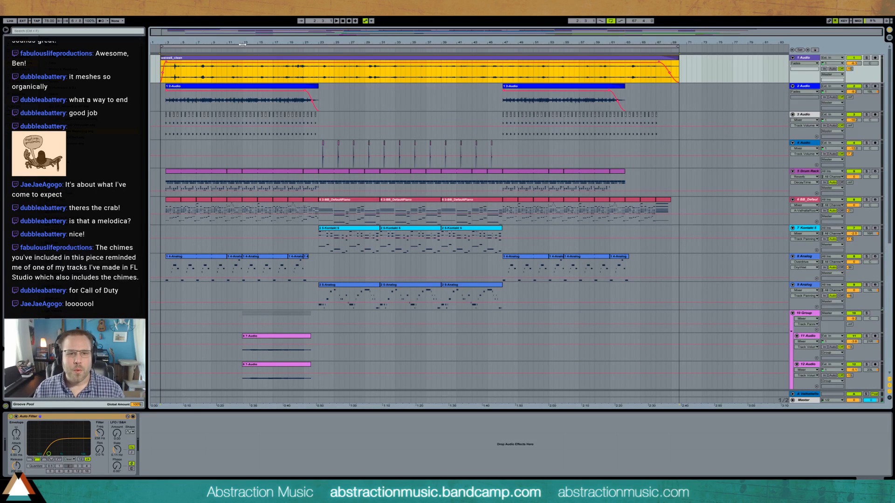
{"action": "left_click", "coordinate": [167, 49]}
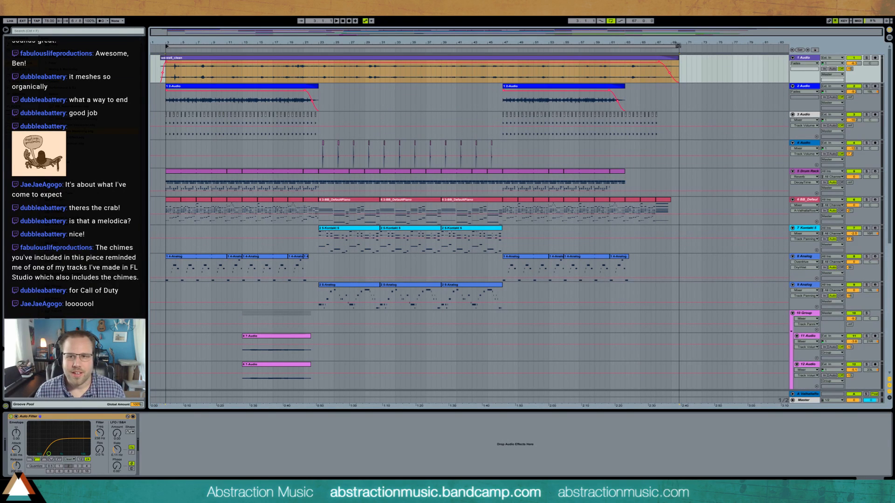
{"action": "left_click_drag", "start_coordinate": [677, 47], "coordinate": [656, 47]}
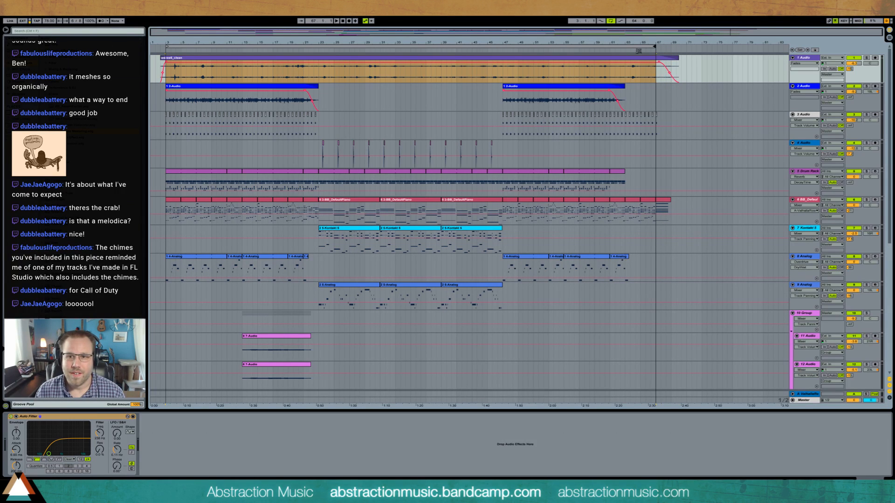
- Play the last bars of the loop to hear how it wraps around to bar 3
{"action": "left_click", "coordinate": [638, 51]}
{"action": "key", "text": "space"}
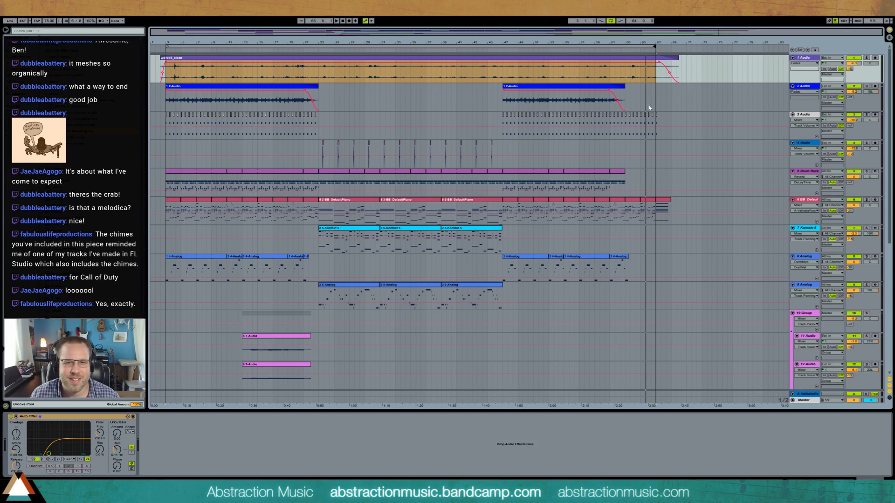
{"action": "left_click", "coordinate": [617, 53]}
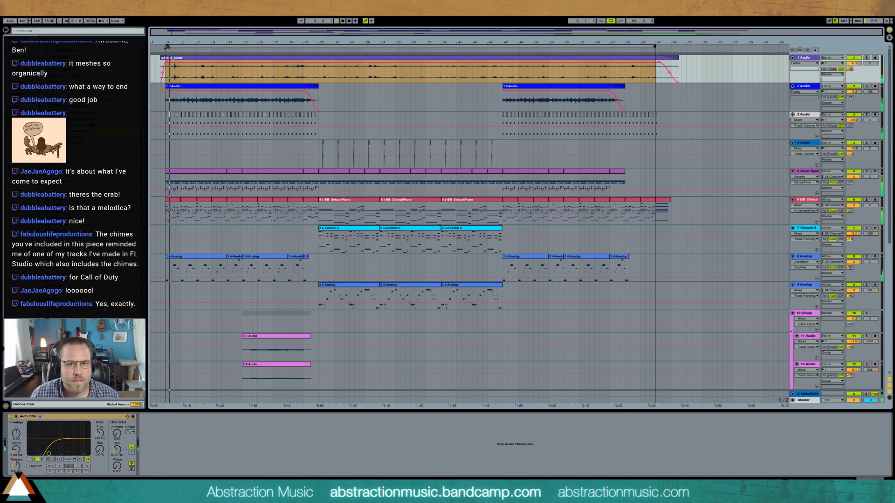
{"action": "scroll", "coordinate": [238, 202], "scroll_direction": "down", "scroll_amount": 4}
{"action": "scroll", "coordinate": [237, 202], "scroll_direction": "up", "scroll_amount": 4}
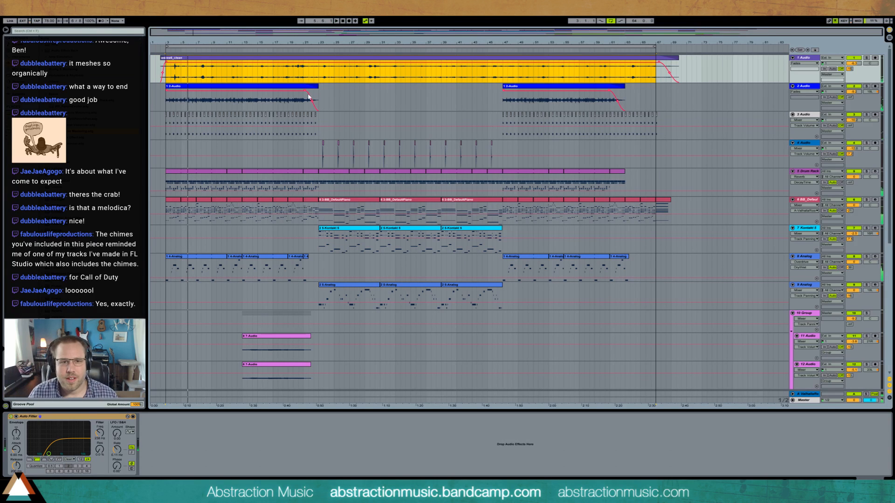
{"action": "left_click", "coordinate": [335, 46]}
{"action": "key", "text": "ctrl+shift+r"}
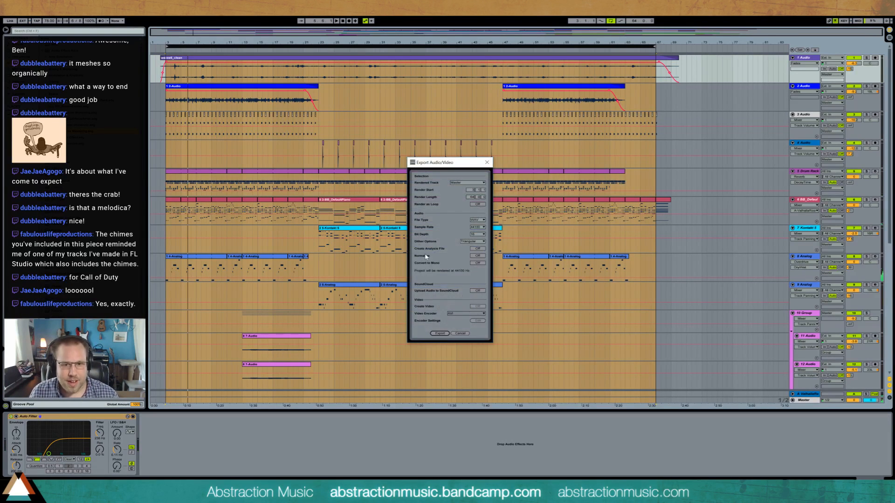
{"action": "left_click", "coordinate": [439, 333]}
- Mute the 1 Audio ambience track and select the looped 64-bar range in the arrangement
{"action": "left_click", "coordinate": [855, 58]}
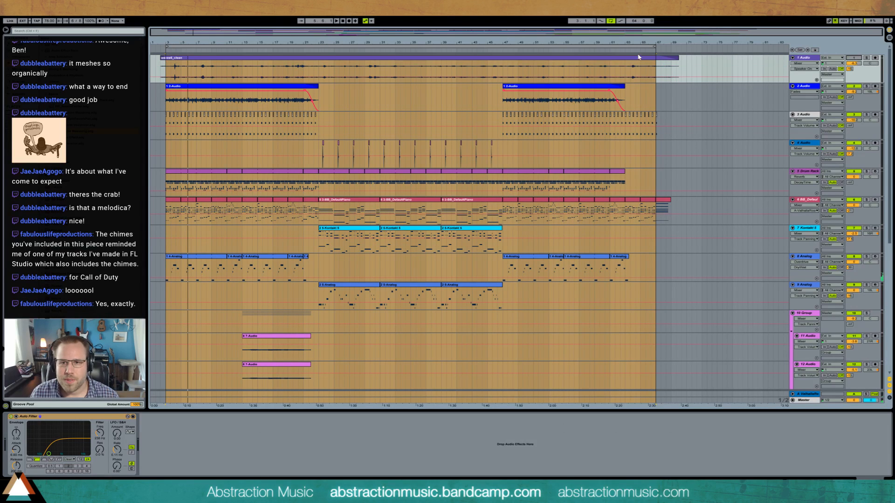
{"action": "left_click", "coordinate": [647, 47]}
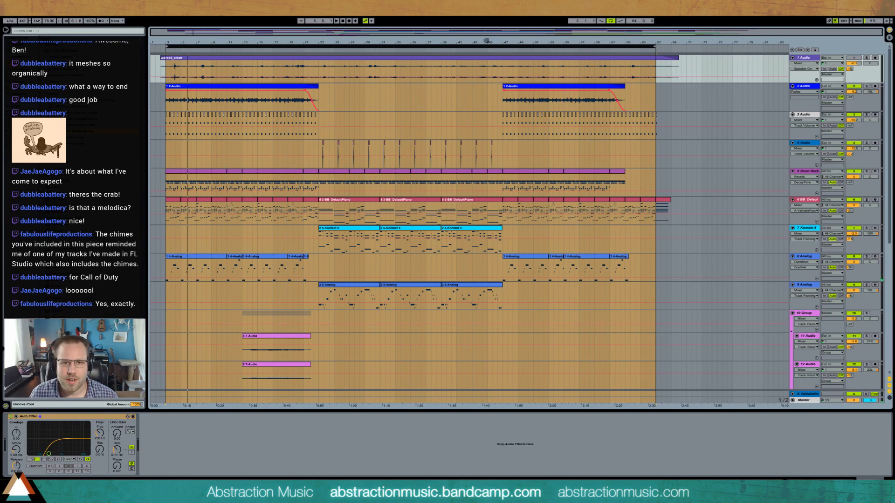
{"action": "key", "text": "ctrl+shift+r"}
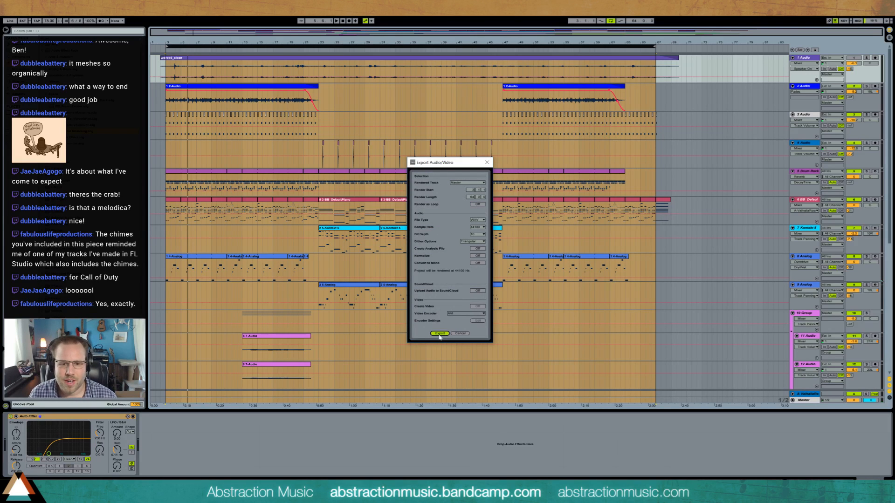
{"action": "left_click", "coordinate": [439, 335]}
{"action": "left_click", "coordinate": [501, 339]}
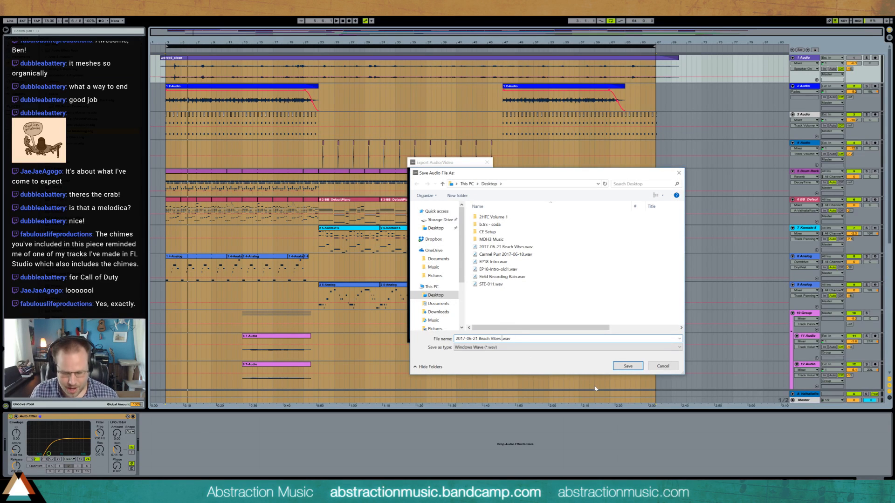
{"action": "key", "text": "Return"}
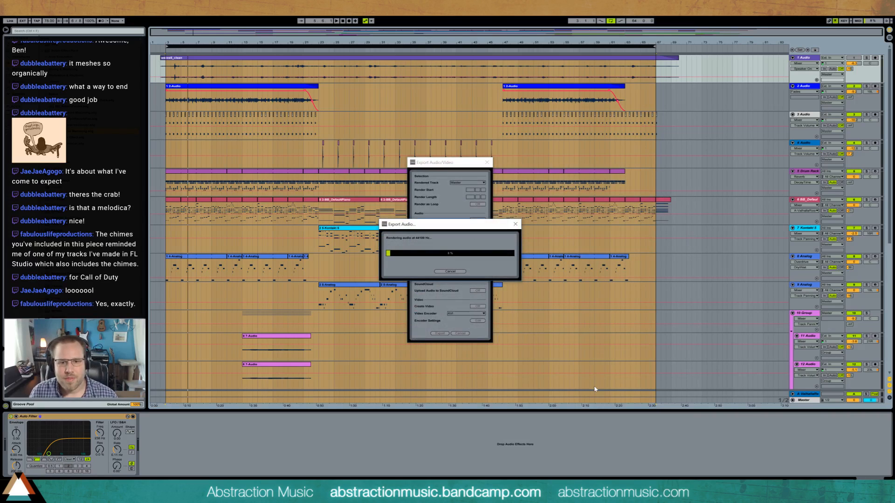
{"action": "left_click", "coordinate": [450, 272]}
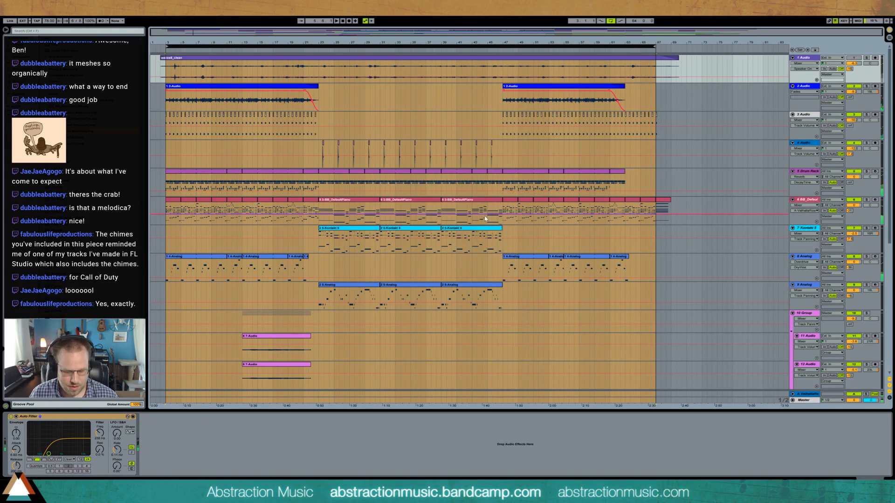
- Export the looped range of the Master with Render as Loop on as "2017-06-21 Beach Vibes LOOP.wav" on the Desktop
{"action": "key", "text": "ctrl+shift+r"}
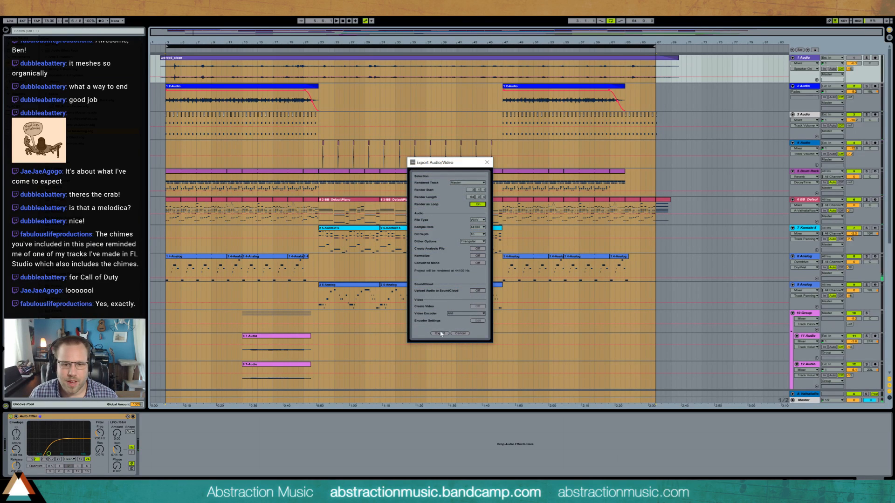
{"action": "left_click", "coordinate": [441, 334]}
{"action": "left_click", "coordinate": [627, 365]}
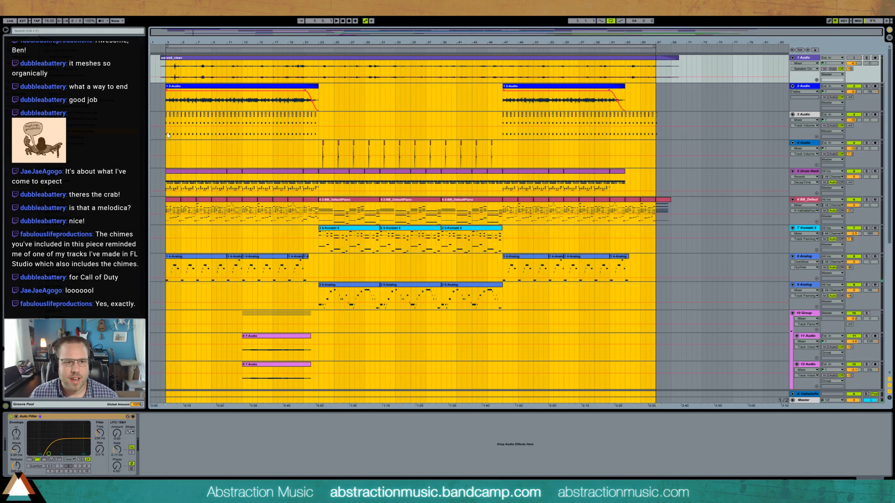
- Leave the Live set on the arrangement's loop start, minimize it and launch Audacity
{"action": "left_click", "coordinate": [168, 137]}
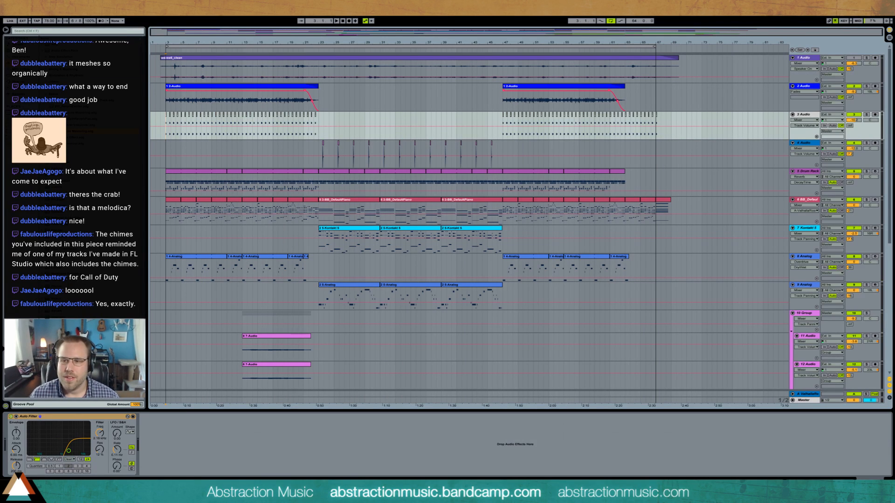
{"action": "left_click", "coordinate": [855, 5]}
{"action": "left_click", "coordinate": [8, 496]}
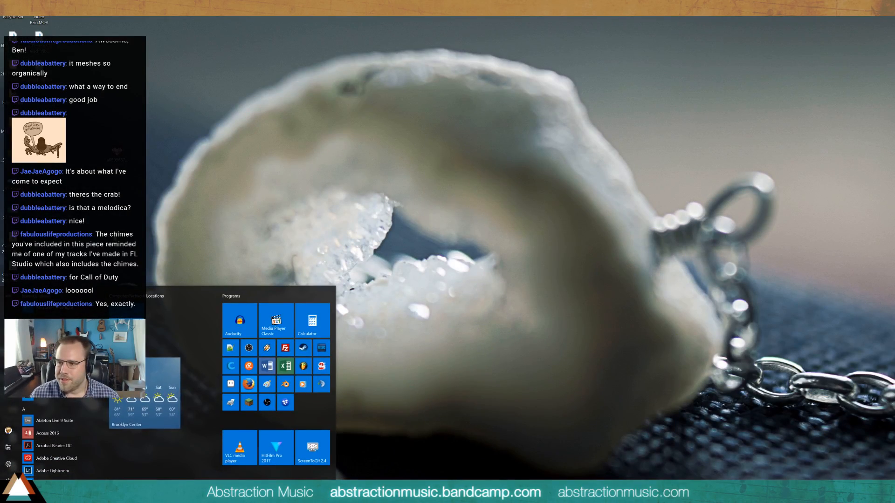
{"action": "left_click", "coordinate": [1, 502]}
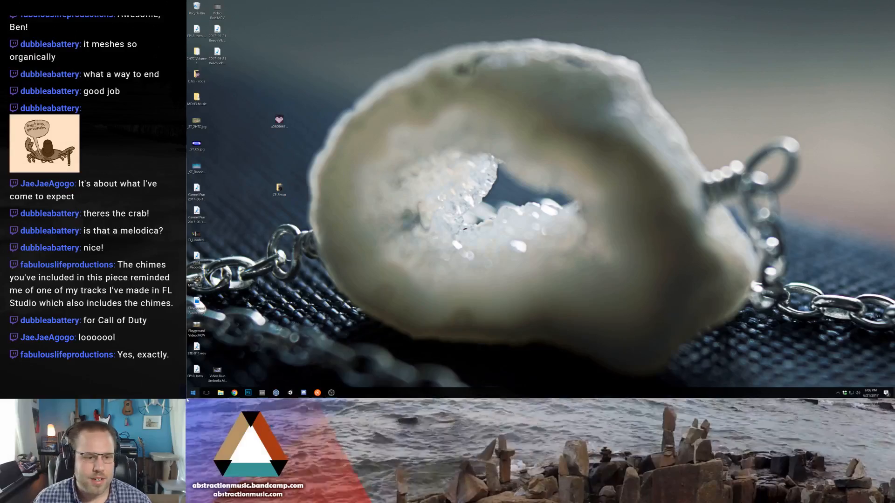
{"action": "left_click", "coordinate": [191, 394]}
{"action": "left_click", "coordinate": [249, 249]}
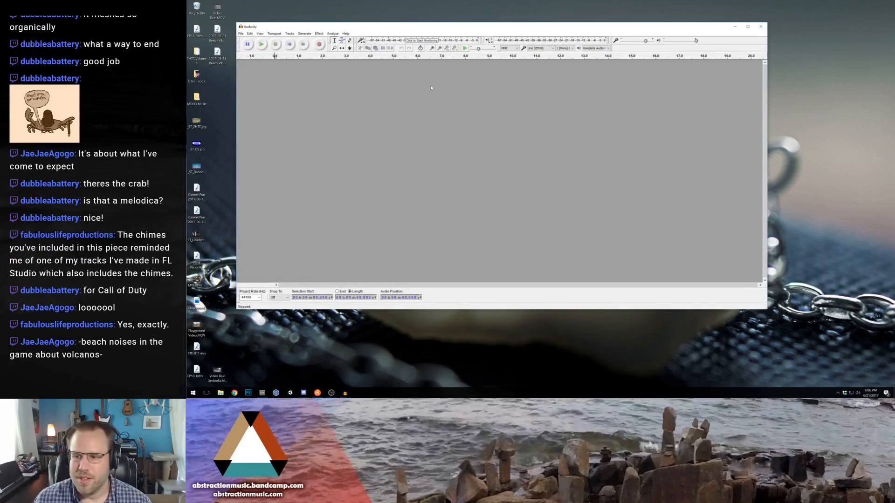
- Place the two loose desktop icons next to the others and open "2017-06-21 Beach Vibes LOOP.wav" in Audacity
{"action": "left_click_drag", "start_coordinate": [268, 26], "coordinate": [344, 50]}
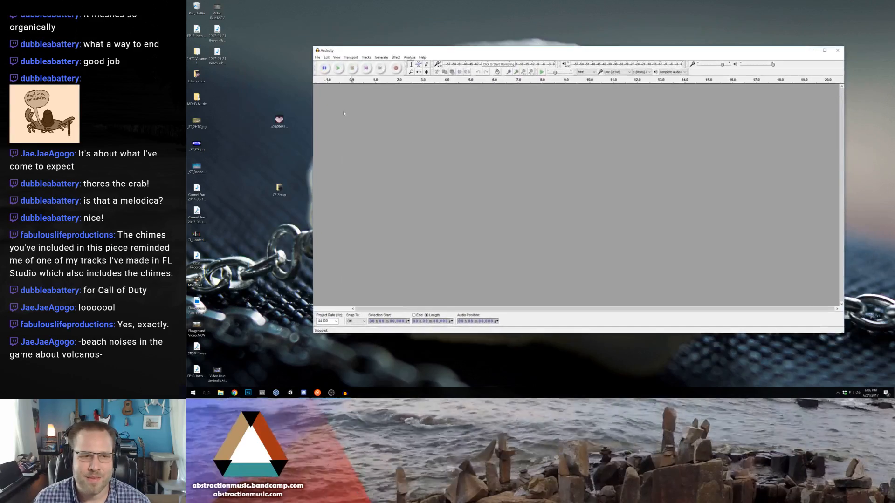
{"action": "left_click_drag", "start_coordinate": [280, 189], "coordinate": [278, 98]}
{"action": "left_click_drag", "start_coordinate": [267, 91], "coordinate": [277, 52]}
{"action": "double_click", "coordinate": [217, 53]}
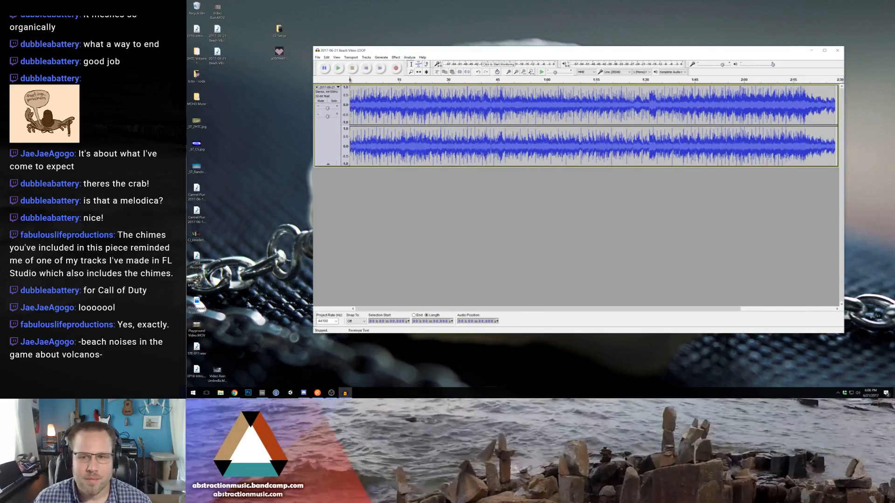
- Export the audio as signed 16-bit PCM WAV over "2017-06-21 Beach Vibes LOOP.wav", with the track title "Beach Vibes"
{"action": "left_click", "coordinate": [317, 57]}
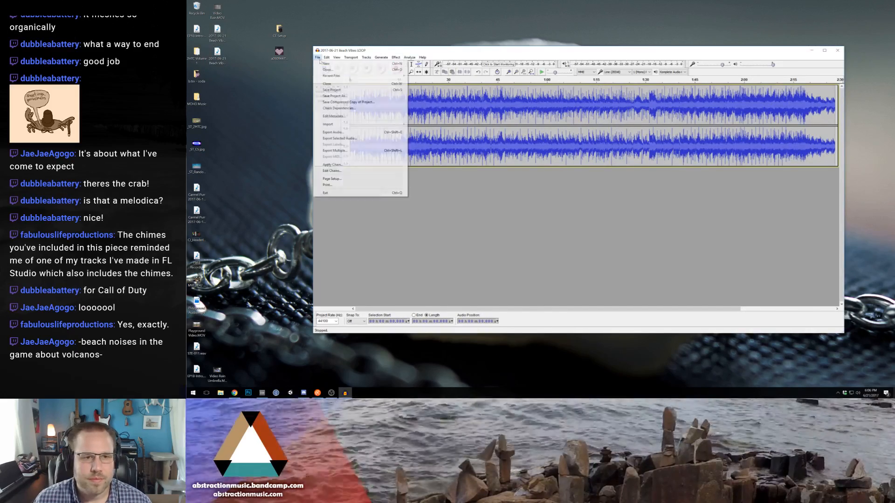
{"action": "left_click", "coordinate": [335, 133]}
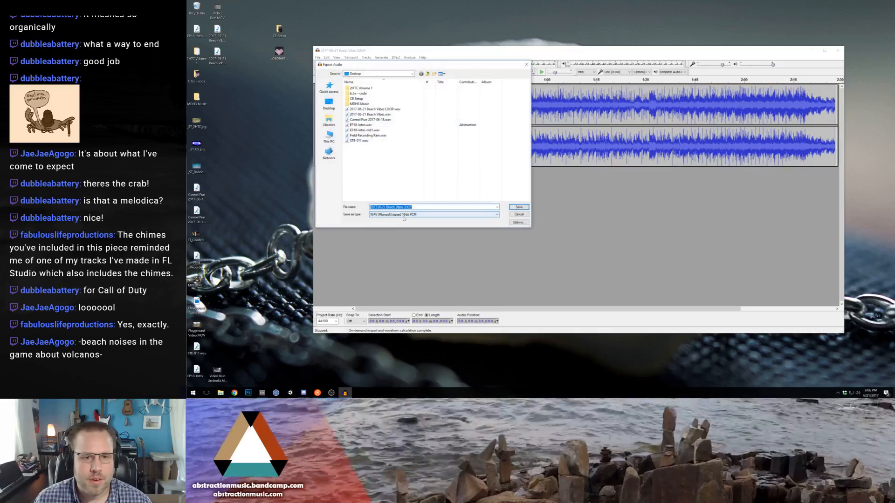
{"action": "left_click", "coordinate": [433, 215]}
{"action": "left_click", "coordinate": [404, 223]}
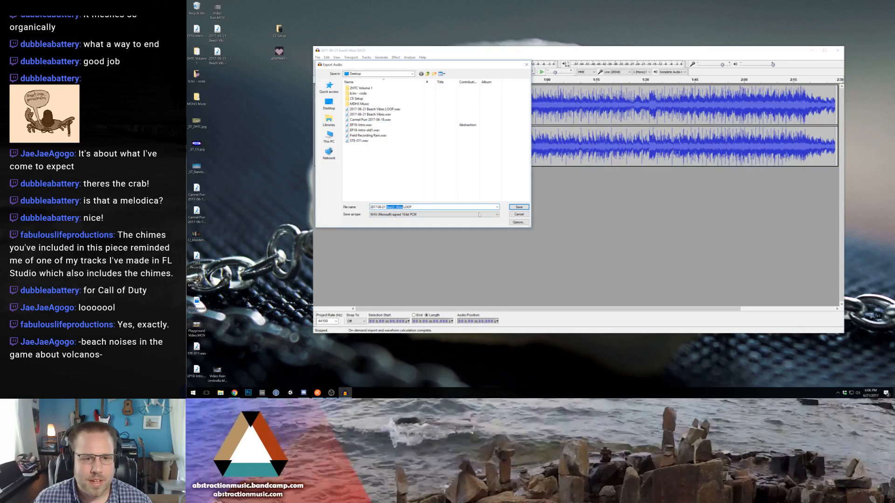
{"action": "left_click", "coordinate": [519, 207]}
{"action": "left_click", "coordinate": [558, 216]}
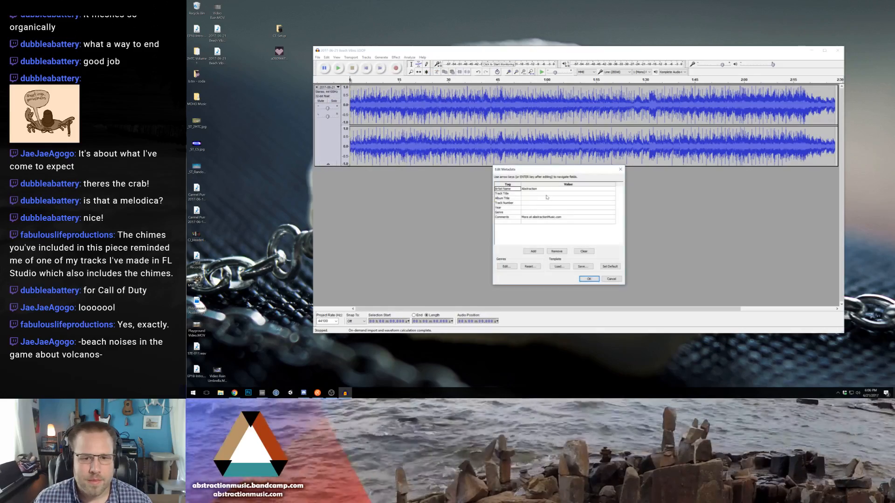
{"action": "key", "text": "Down"}
{"action": "type", "text": "Beach Vibes"}
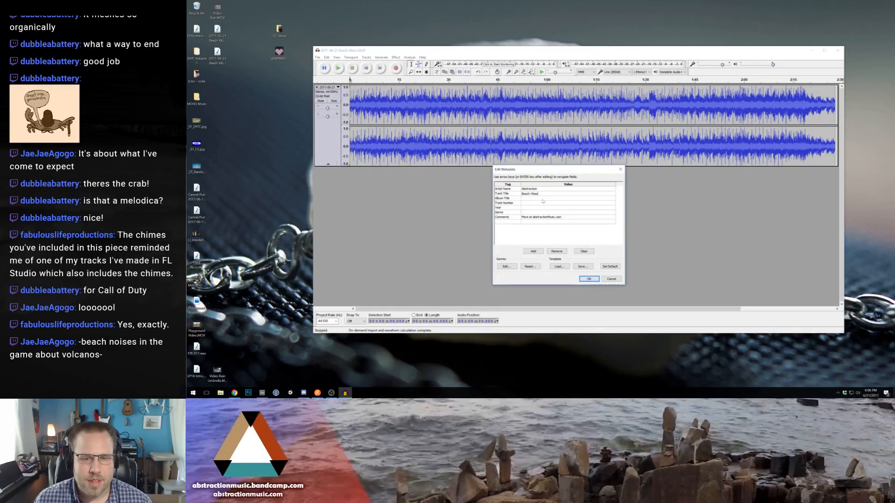
{"action": "left_click", "coordinate": [589, 279]}
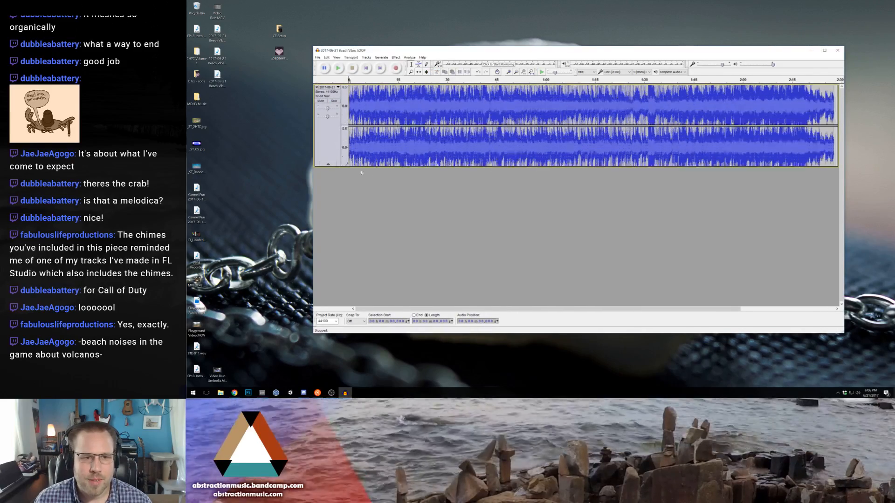
- Duplicate the loop onto a second track and shift the copy to start exactly where the first one ends
{"action": "right_click", "coordinate": [345, 153]}
{"action": "left_click", "coordinate": [336, 154]}
{"action": "left_click", "coordinate": [448, 235]}
{"action": "key", "text": "ctrl+v"}
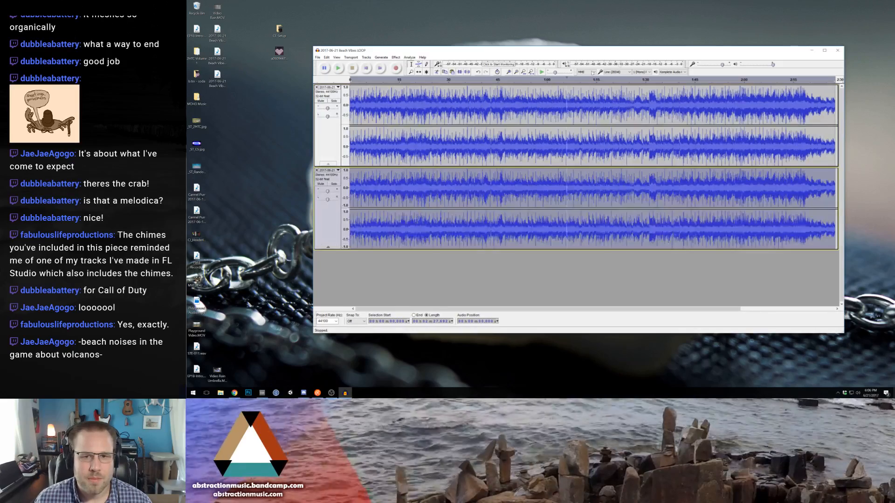
{"action": "left_click", "coordinate": [516, 72]}
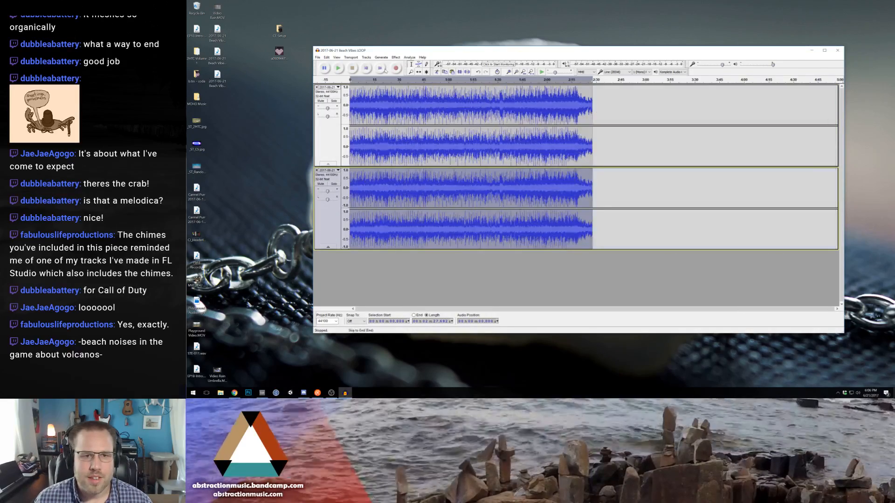
{"action": "left_click", "coordinate": [419, 72]}
{"action": "left_click_drag", "start_coordinate": [391, 195], "coordinate": [633, 197]}
- Play across the seam from the first loop into its copy to check the transition, and remove the copied track
{"action": "left_click", "coordinate": [411, 64]}
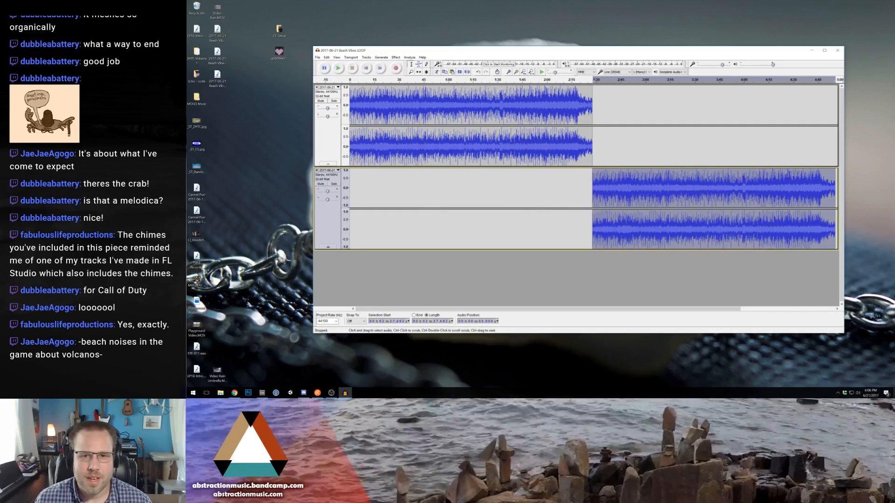
{"action": "left_click", "coordinate": [576, 106]}
{"action": "key", "text": "space"}
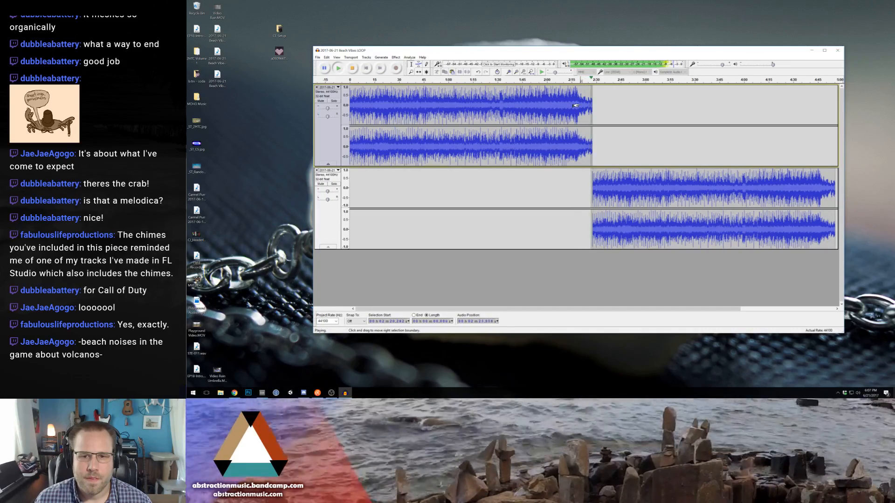
{"action": "key", "text": "space"}
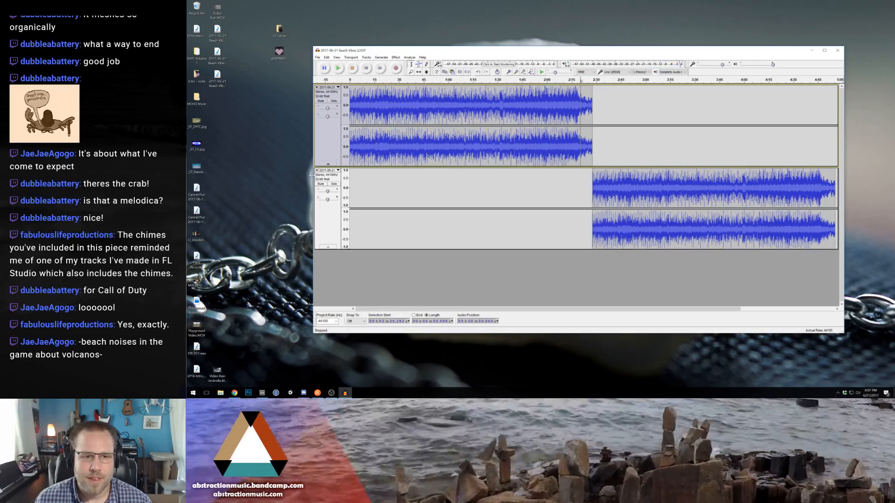
{"action": "left_click", "coordinate": [317, 174]}
{"action": "left_click", "coordinate": [316, 170]}
- Export the loop to the Desktop as the Ogg Vorbis file "2017-06-21 Beach Vibes LOOP" with the track title "Beach Vibes LOOP"
{"action": "left_click", "coordinate": [317, 57]}
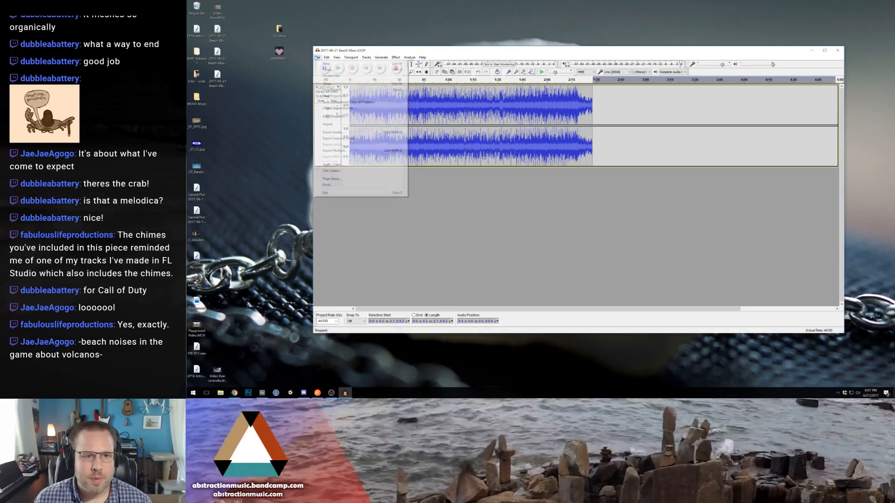
{"action": "left_click", "coordinate": [338, 133]}
{"action": "left_click", "coordinate": [396, 215]}
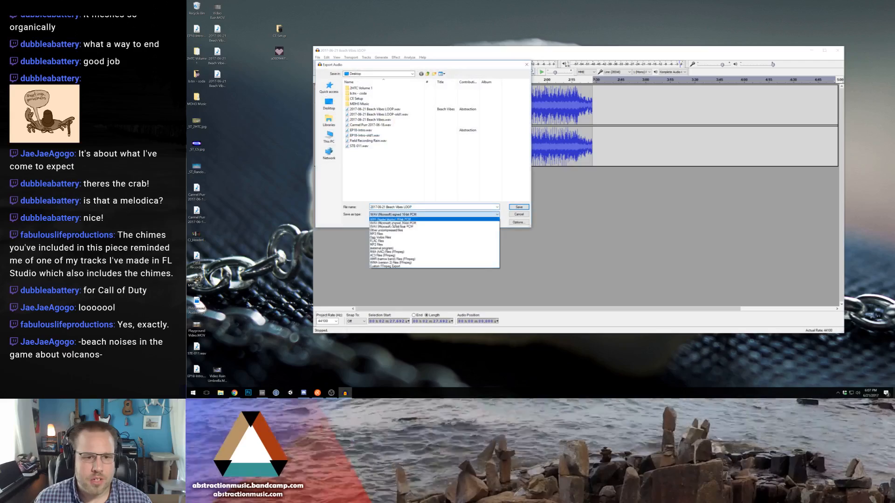
{"action": "left_click", "coordinate": [397, 239]}
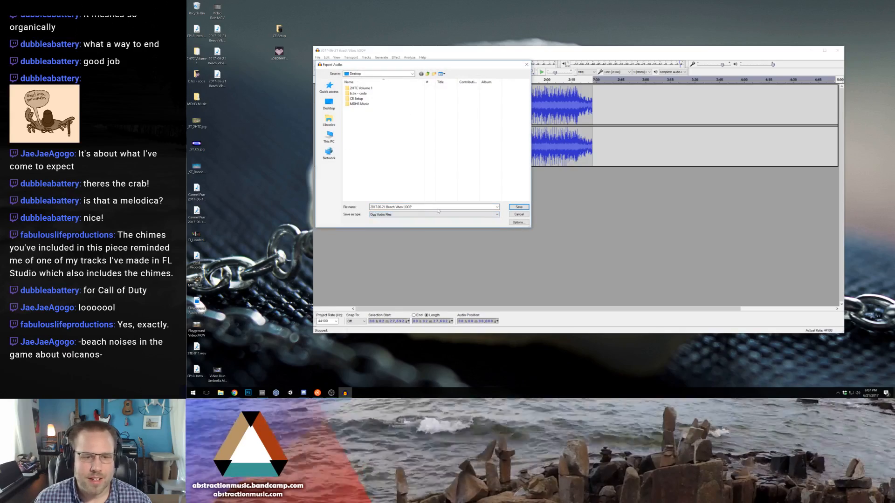
{"action": "left_click", "coordinate": [519, 208]}
{"action": "left_click", "coordinate": [556, 195]}
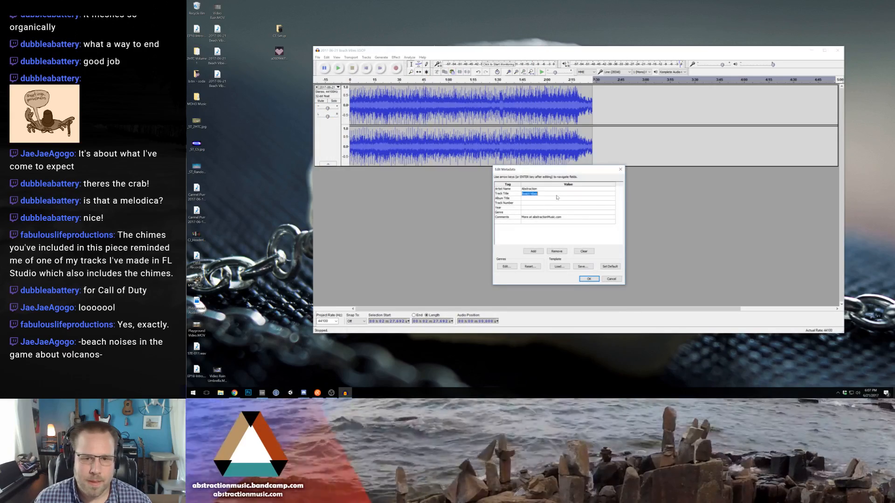
{"action": "key", "text": "Return"}
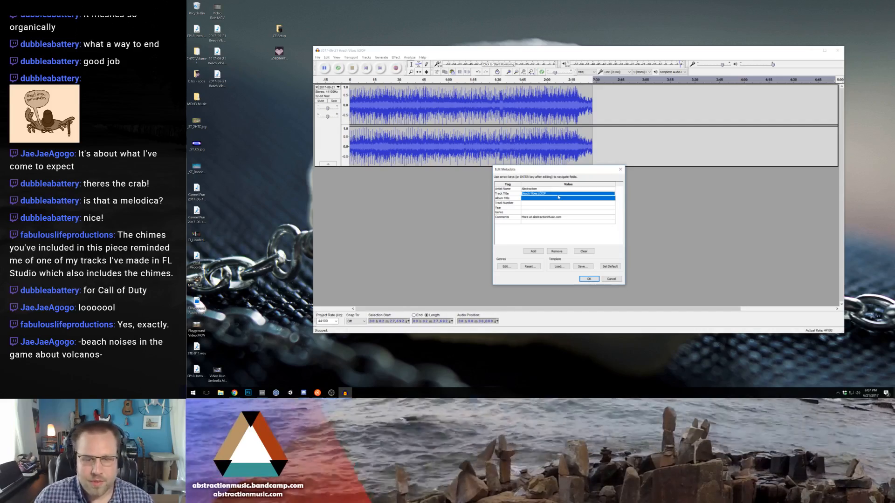
{"action": "key", "text": "Return"}
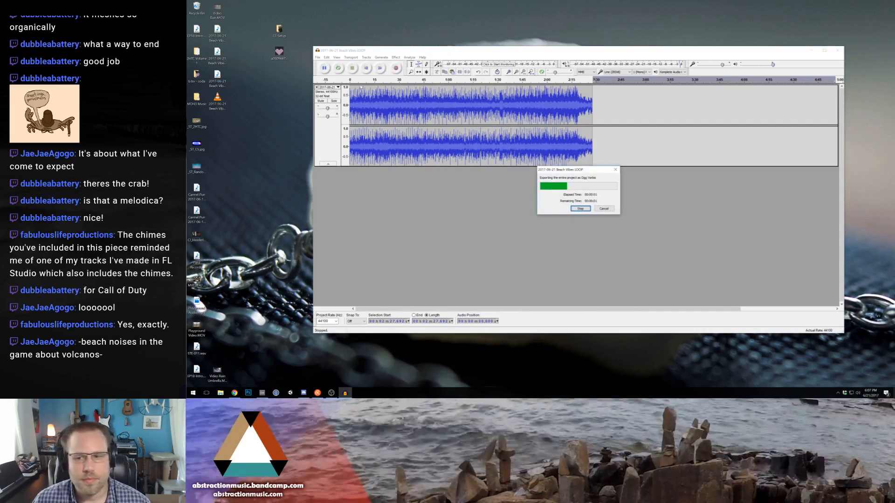
- Export the loop as a signed 16-bit PCM WAV over "2017-06-21 Beach Vibes LOOP.wav", keeping the track title "Beach Vibes LOOP"
{"action": "left_click", "coordinate": [318, 57]}
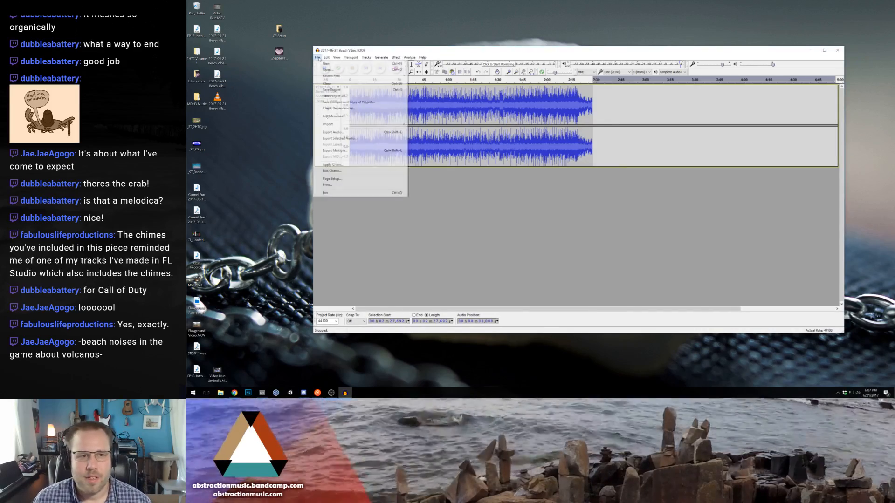
{"action": "left_click", "coordinate": [332, 133]}
{"action": "left_click", "coordinate": [407, 215]}
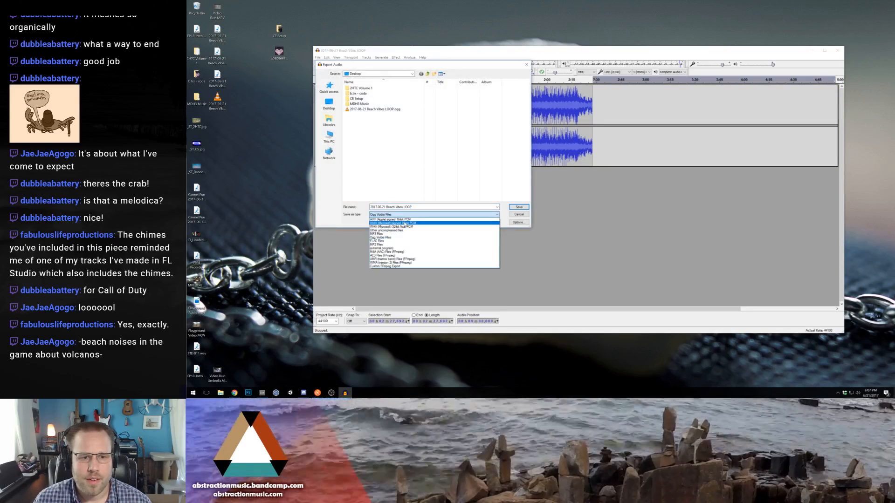
{"action": "left_click", "coordinate": [406, 228]}
{"action": "left_click", "coordinate": [519, 207]}
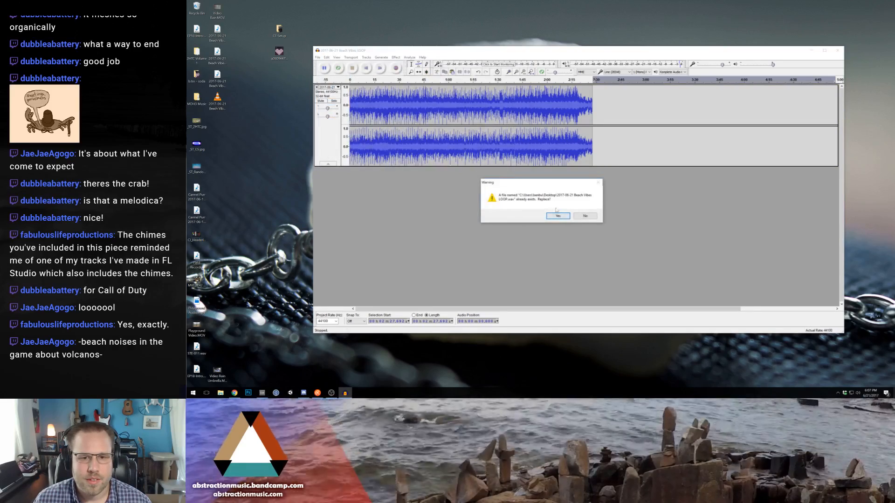
{"action": "left_click", "coordinate": [558, 216]}
{"action": "left_click", "coordinate": [589, 279]}
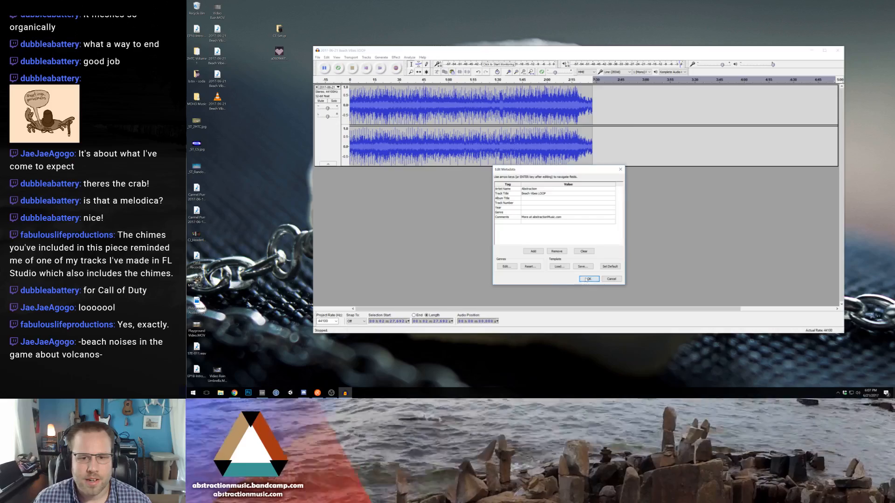
- Set the two loop files apart on the desktop and replace the open loop track with the full-length "2017-06-21 Beach Vibes.wav"
{"action": "left_click_drag", "start_coordinate": [237, 124], "coordinate": [301, 188]}
{"action": "left_click_drag", "start_coordinate": [219, 59], "coordinate": [400, 162]}
{"action": "left_click", "coordinate": [317, 87]}
{"action": "left_click", "coordinate": [250, 49]}
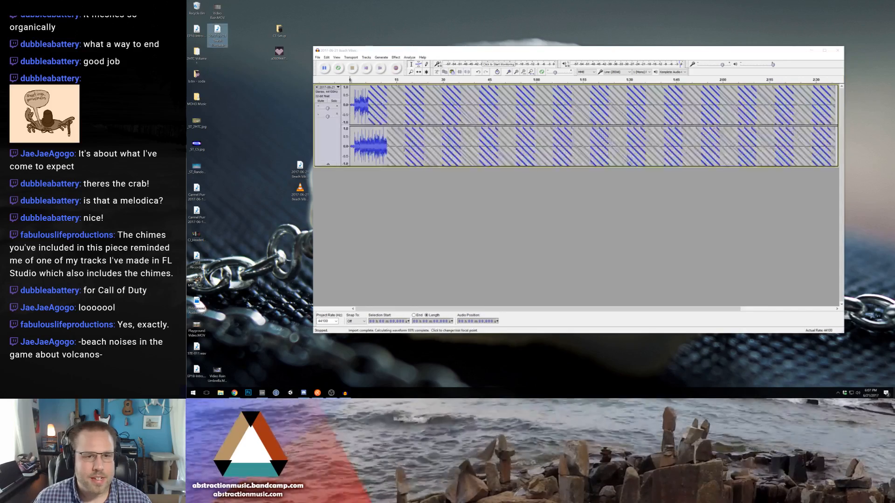
{"action": "left_click", "coordinate": [386, 51]}
- Play the end of the full-length track and examine how its waveform fades out
{"action": "key", "text": "space"}
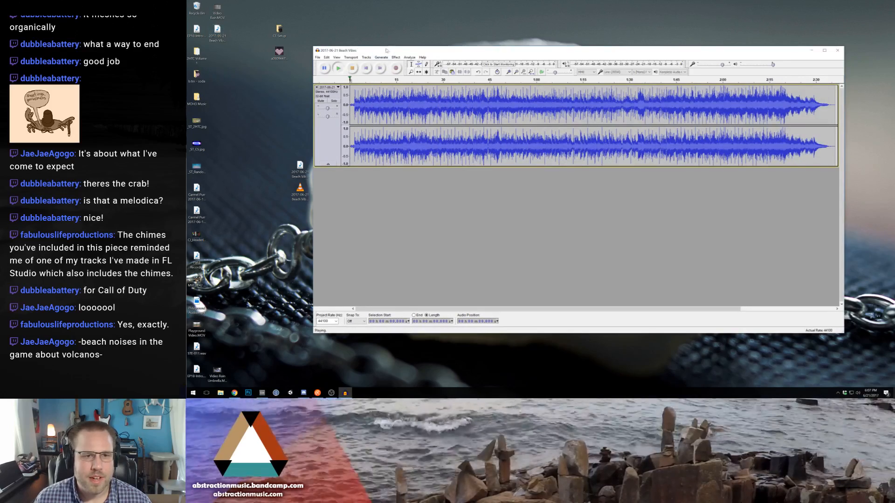
{"action": "left_click", "coordinate": [652, 83]}
{"action": "left_click", "coordinate": [510, 72]}
{"action": "left_click", "coordinate": [510, 73]}
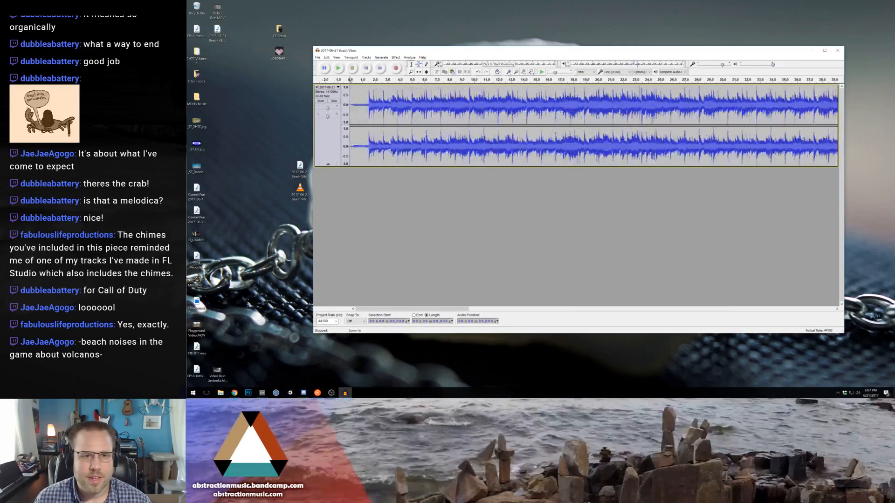
{"action": "left_click", "coordinate": [510, 73]}
{"action": "left_click", "coordinate": [510, 73]}
{"action": "left_click", "coordinate": [510, 73]}
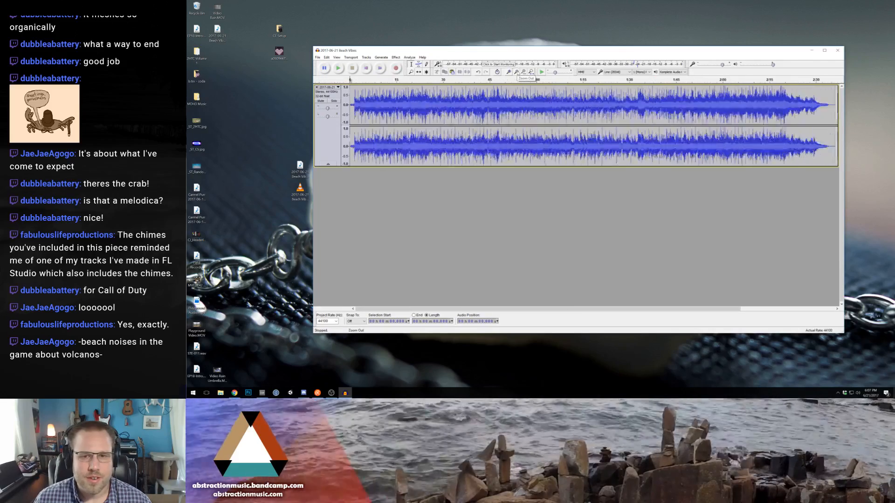
{"action": "left_click", "coordinate": [586, 107]}
{"action": "key", "text": "space"}
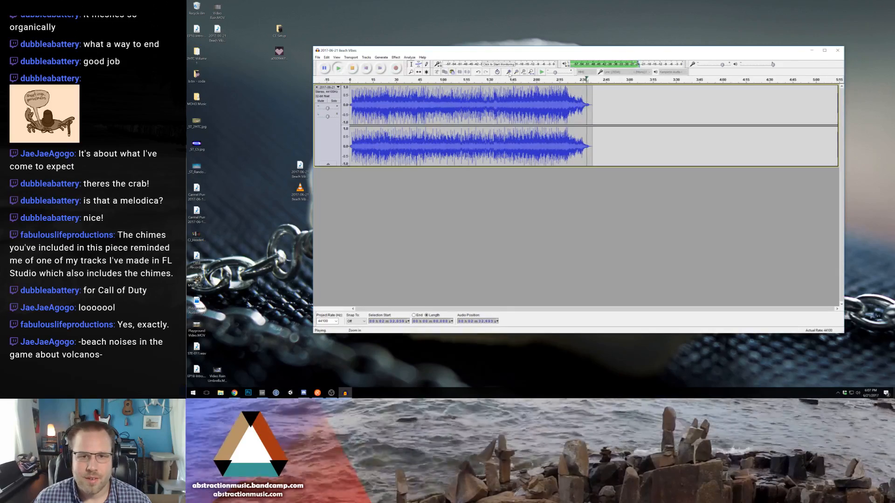
{"action": "left_click", "coordinate": [509, 73]}
{"action": "left_click", "coordinate": [510, 73]}
{"action": "left_click", "coordinate": [510, 72]}
{"action": "left_click", "coordinate": [509, 73]}
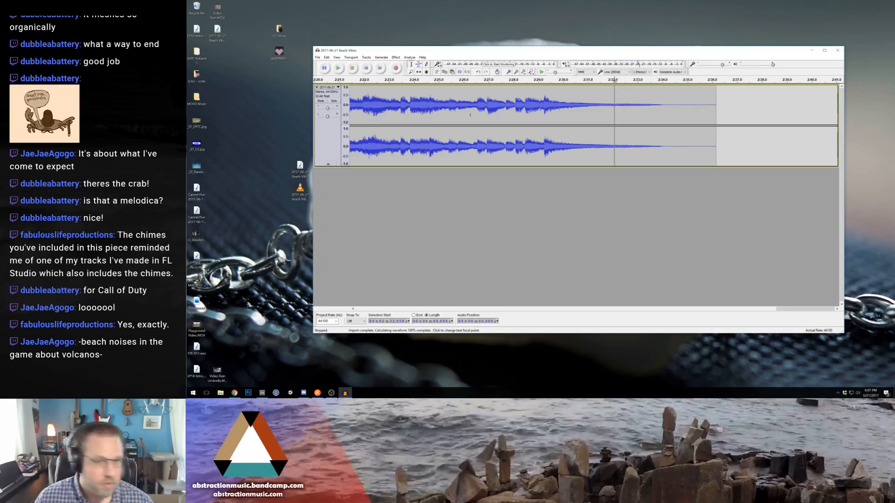
- Export the full track as signed 16-bit PCM WAV over "2017-06-21 Beach Vibes.wav" with the track title "Beach Vibes"
{"action": "left_click", "coordinate": [317, 58]}
{"action": "left_click", "coordinate": [336, 132]}
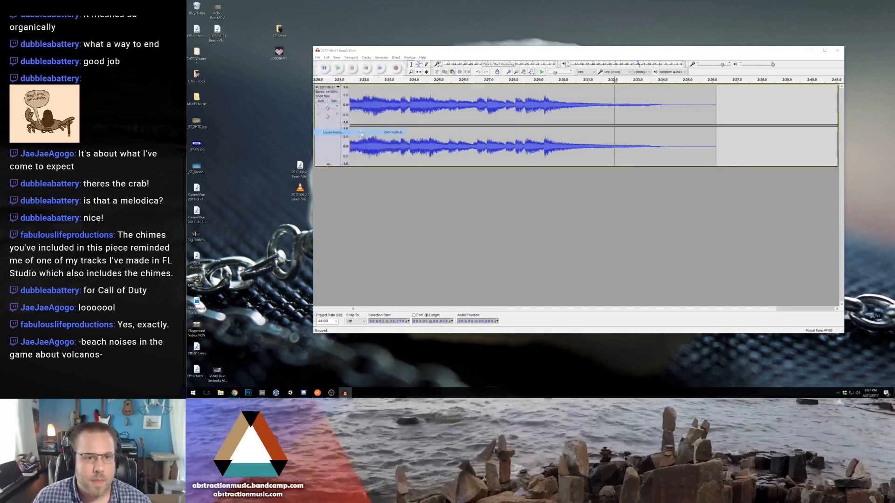
{"action": "left_click", "coordinate": [415, 215]}
{"action": "left_click", "coordinate": [410, 222]}
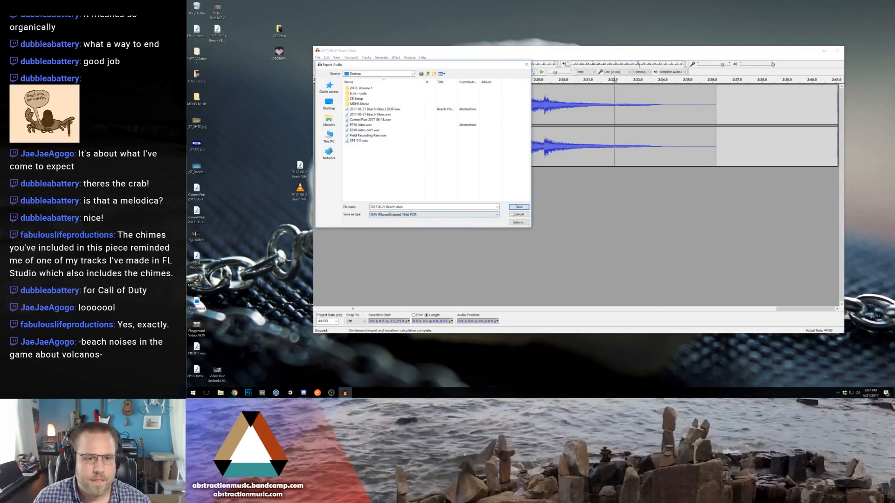
{"action": "left_click", "coordinate": [519, 207]}
{"action": "left_click", "coordinate": [563, 216]}
{"action": "left_click", "coordinate": [541, 194]}
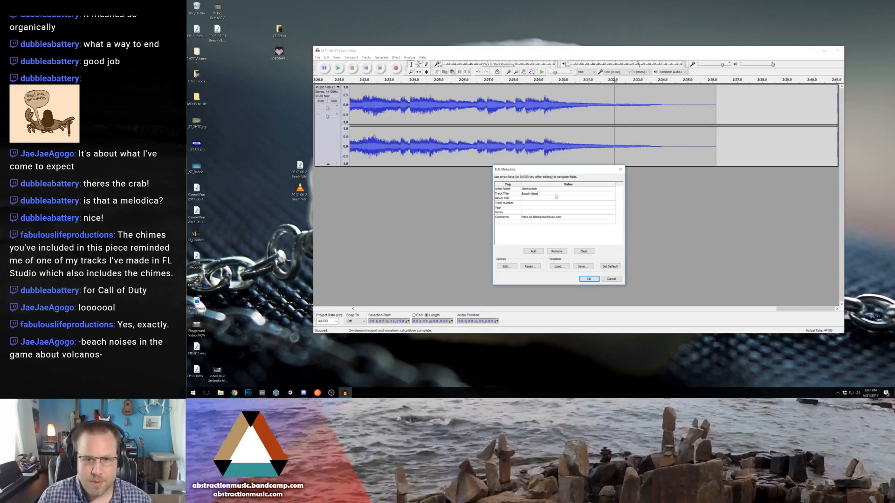
{"action": "key", "text": "Return"}
{"action": "key", "text": "Return"}
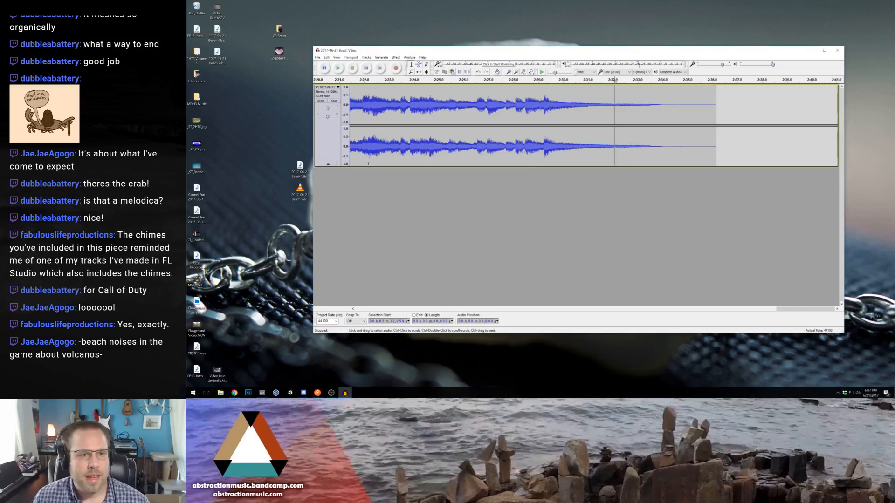
- Export the full track to the Desktop as the MP3 file "2017-06-21 Beach Vibes" with the same metadata
{"action": "left_click", "coordinate": [318, 57]}
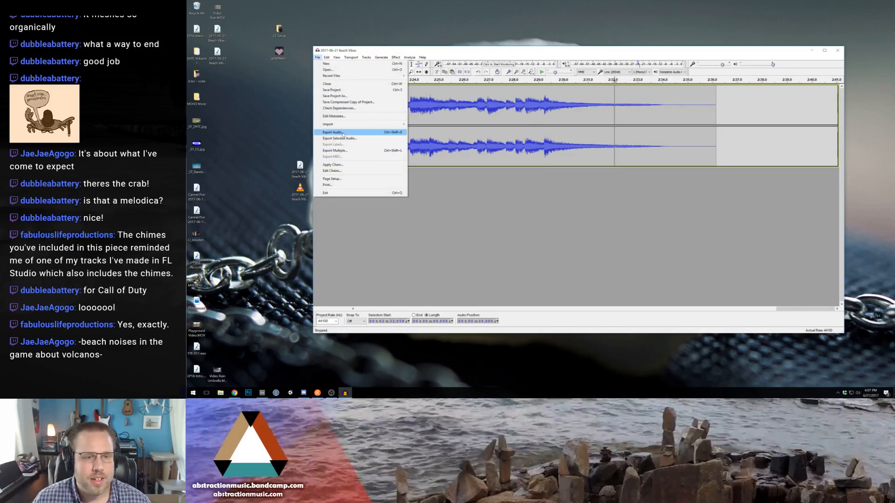
{"action": "left_click", "coordinate": [333, 133]}
{"action": "left_click", "coordinate": [443, 214]}
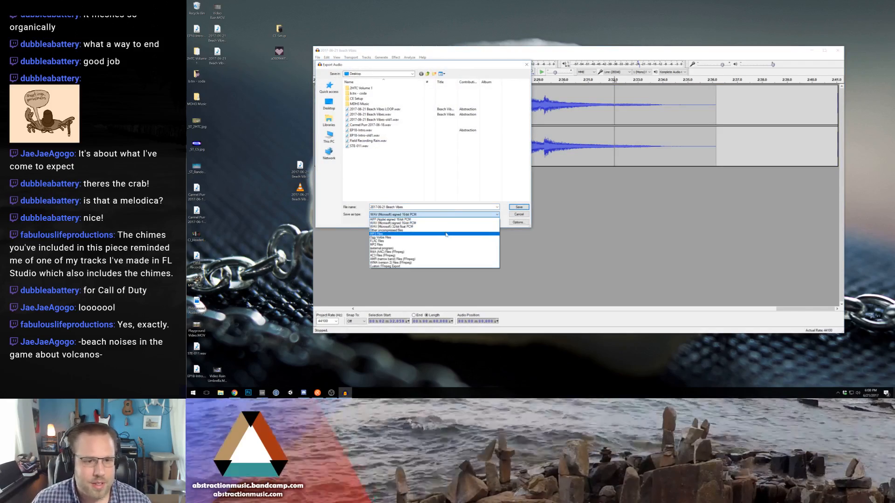
{"action": "left_click", "coordinate": [419, 229]}
{"action": "left_click", "coordinate": [519, 207]}
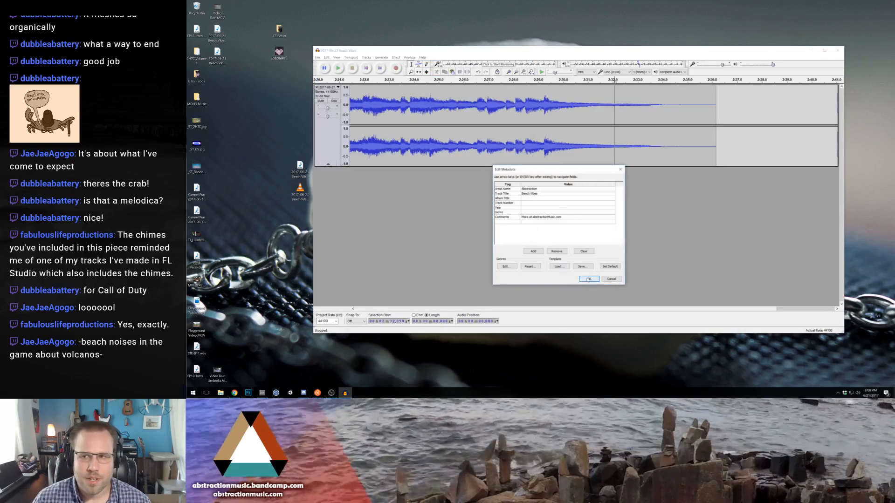
{"action": "left_click", "coordinate": [588, 277]}
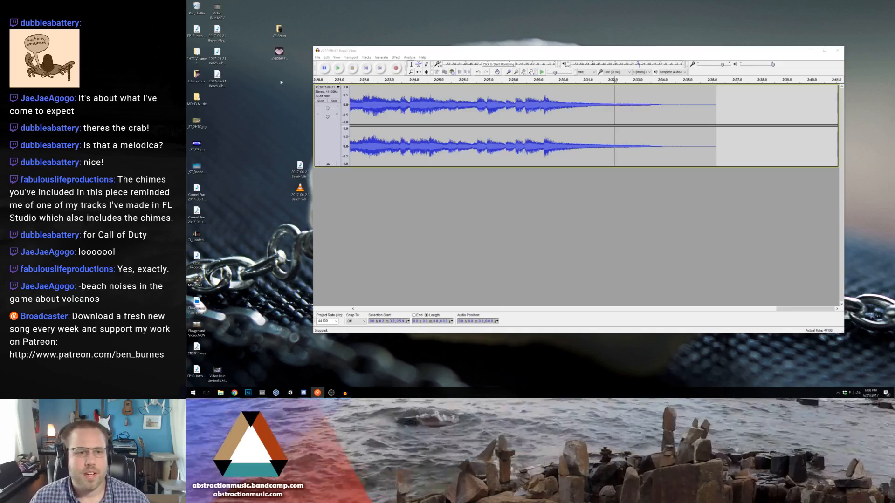
{"action": "left_click", "coordinate": [382, 198]}
{"action": "key", "text": "ctrl+a"}
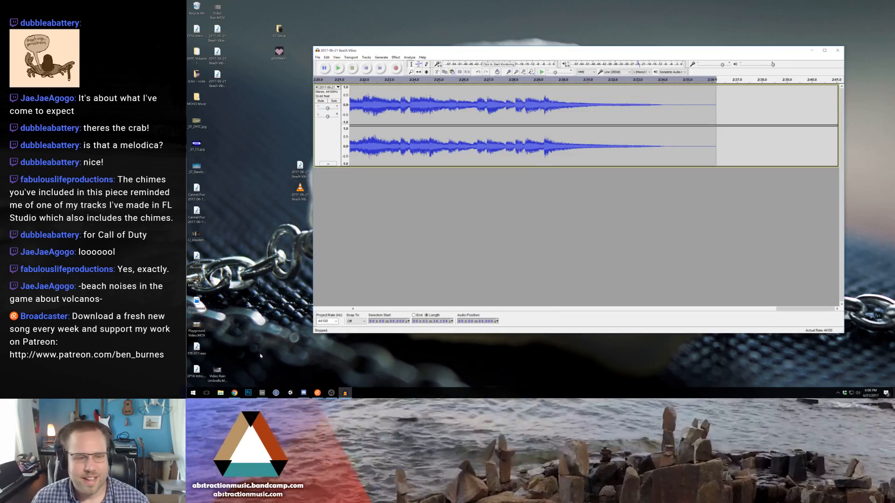
- Switch to the browser and look through the Two Hour Track Challenge playlist on YouTube
{"action": "left_click", "coordinate": [234, 393]}
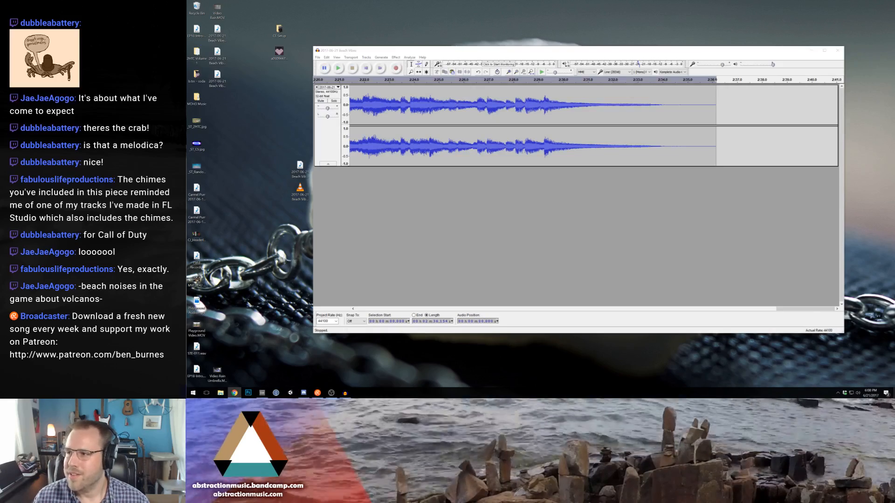
{"action": "left_click_drag", "start_coordinate": [408, 160], "coordinate": [808, 371]}
{"action": "scroll", "coordinate": [501, 230], "scroll_direction": "down", "scroll_amount": 6}
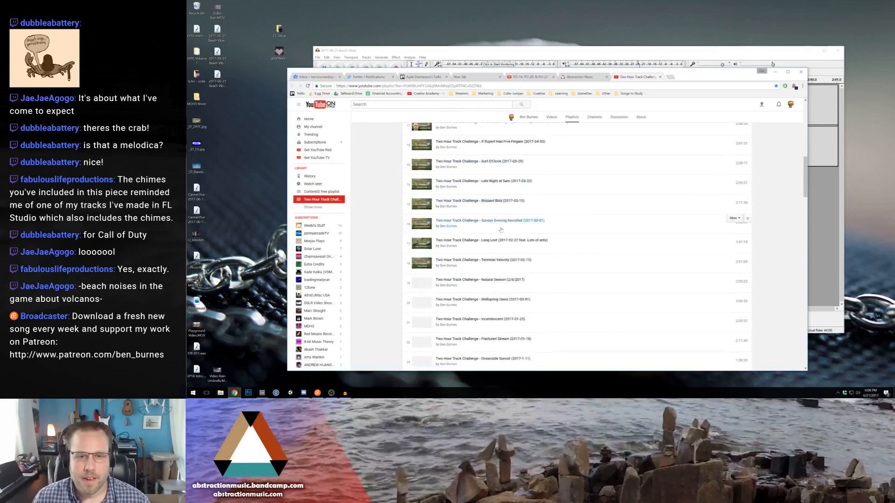
{"action": "scroll", "coordinate": [501, 229], "scroll_direction": "down", "scroll_amount": 20}
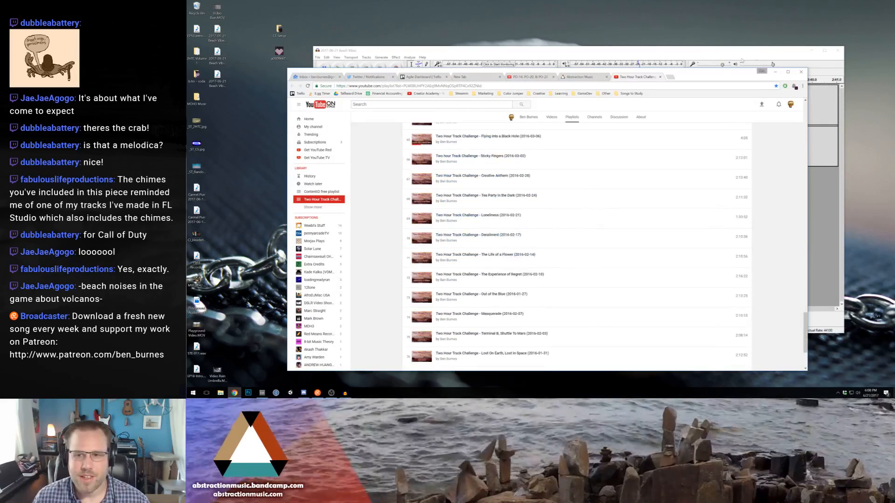
{"action": "left_click", "coordinate": [775, 71]}
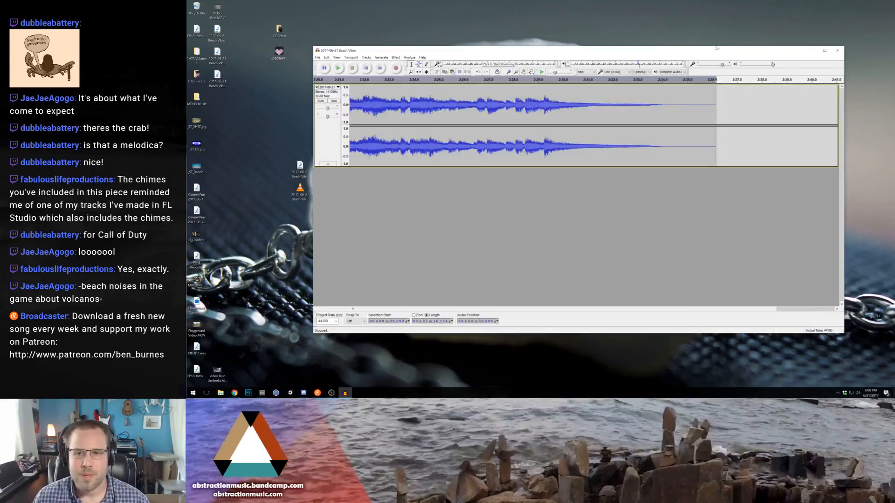
- Move the two full-length Beach Vibes exports next to the loop files on the desktop
{"action": "left_click", "coordinate": [253, 166]}
{"action": "left_click", "coordinate": [218, 76]}
{"action": "left_click", "coordinate": [219, 55]}
{"action": "left_click_drag", "start_coordinate": [236, 97], "coordinate": [261, 169]}
{"action": "left_click", "coordinate": [337, 134]}
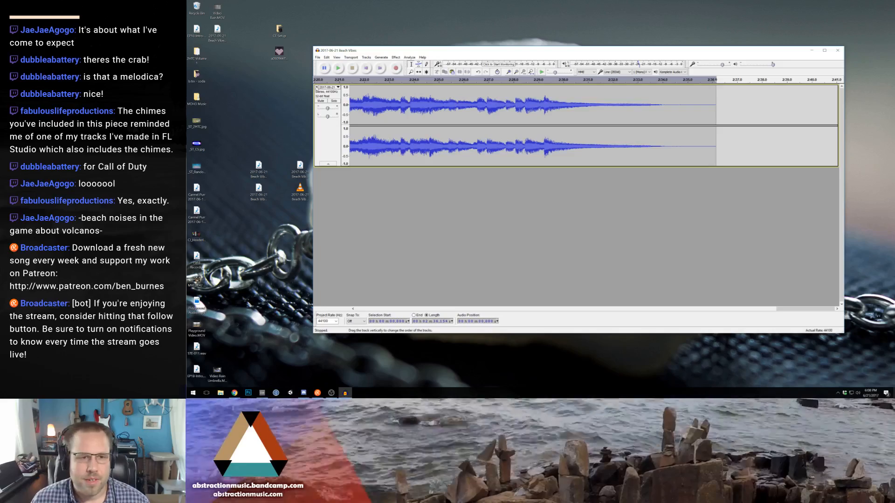
- Remove the remaining track and close Audacity without saving the project
{"action": "left_click", "coordinate": [316, 87]}
{"action": "left_click", "coordinate": [837, 50]}
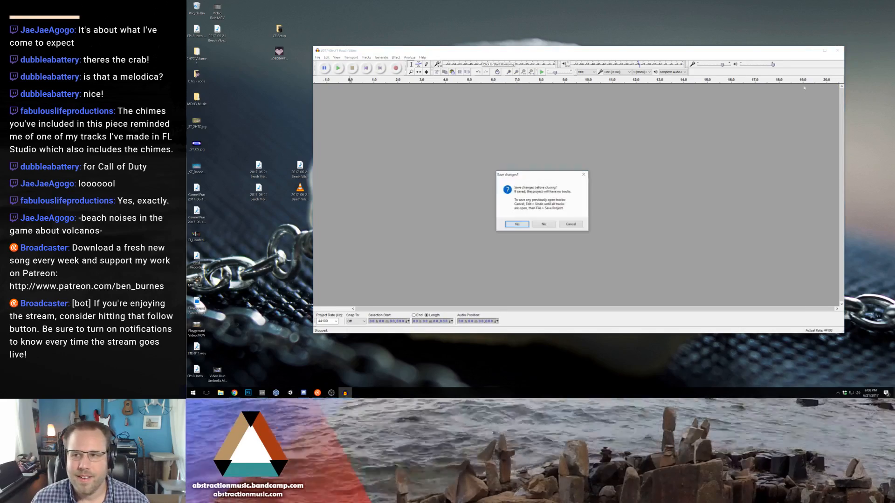
{"action": "left_click", "coordinate": [542, 227]}
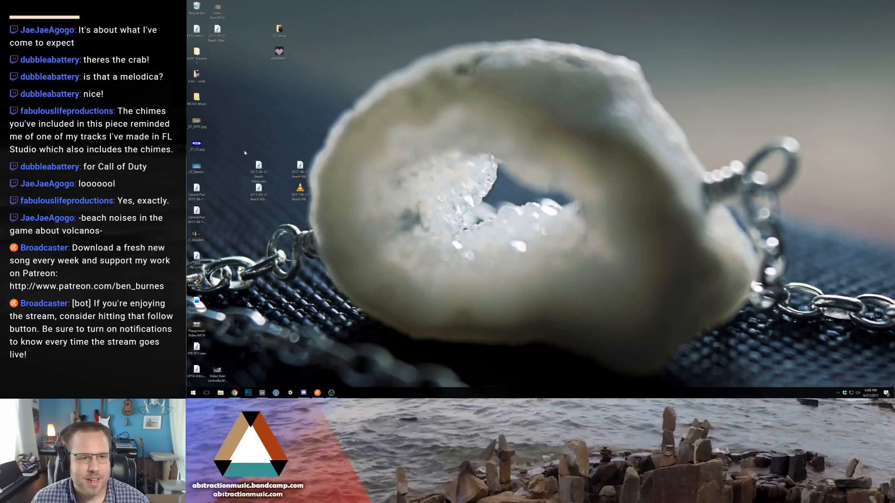
- Move the four exported files to a free area of the desktop and delete the leftover "2017-06-21 Beach Vibes-old1.wav"
{"action": "left_click_drag", "start_coordinate": [240, 140], "coordinate": [346, 235]}
{"action": "left_click_drag", "start_coordinate": [293, 169], "coordinate": [481, 101]}
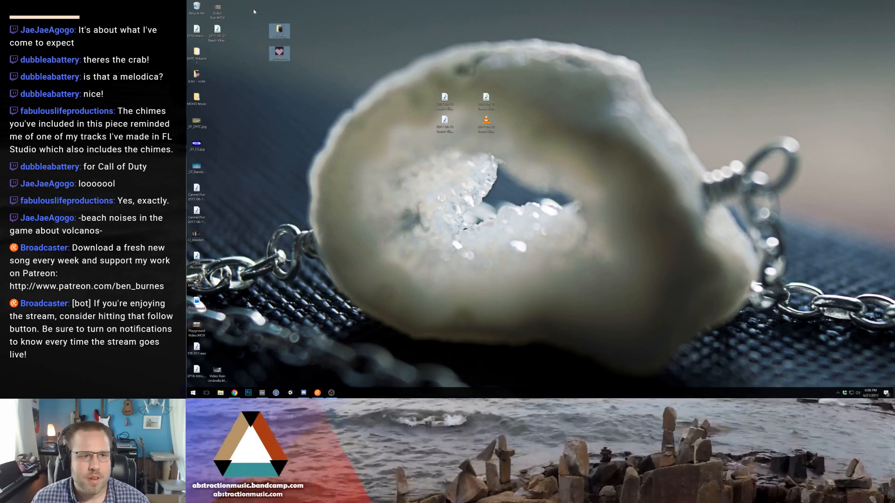
{"action": "left_click", "coordinate": [214, 37]}
{"action": "left_click_drag", "start_coordinate": [212, 39], "coordinate": [197, 8]}
- Open Storage Drive (D:) in File Explorer and arrange its window beside the four exported files on the desktop
{"action": "left_click", "coordinate": [193, 393]}
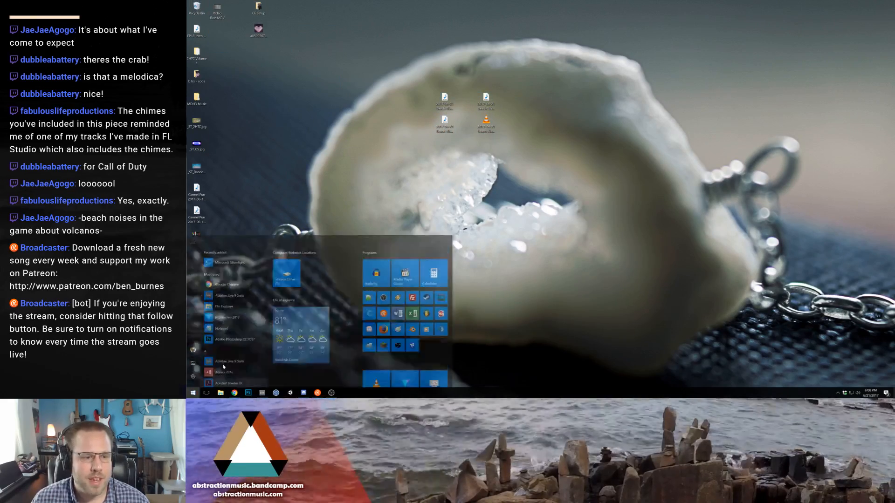
{"action": "left_click", "coordinate": [286, 254]}
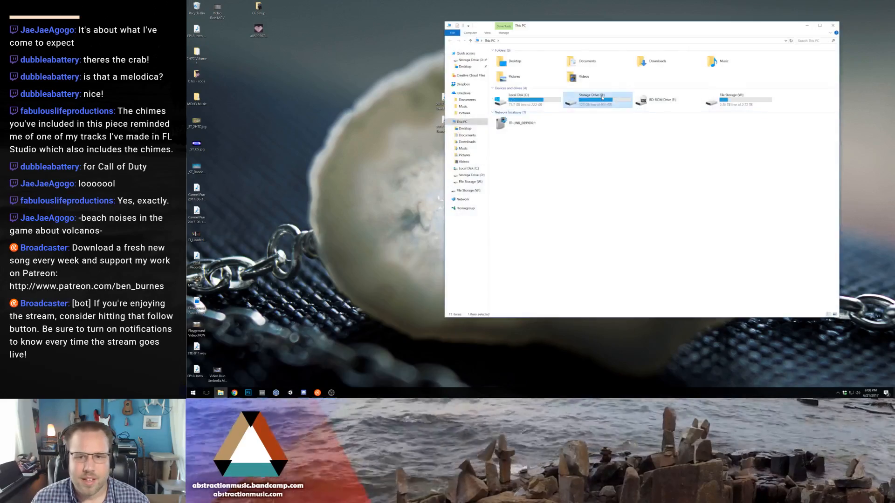
{"action": "left_click_drag", "start_coordinate": [631, 28], "coordinate": [689, 90]}
{"action": "left_click_drag", "start_coordinate": [425, 142], "coordinate": [362, 97]}
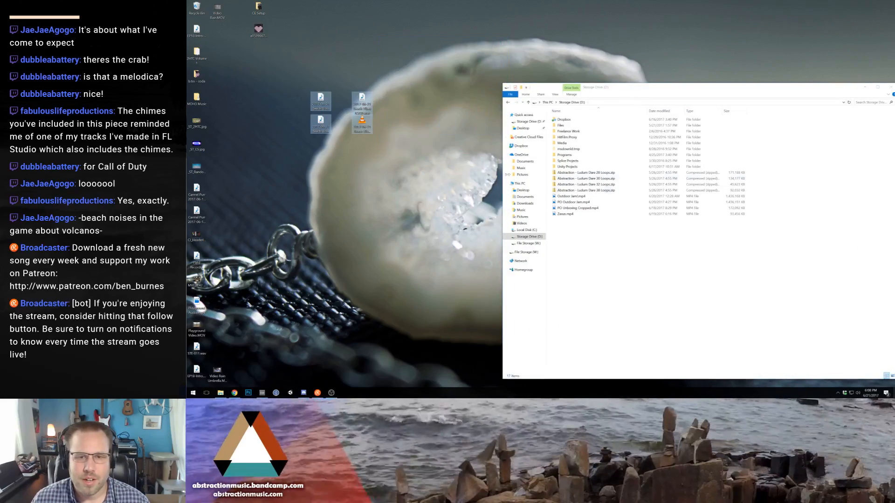
{"action": "left_click_drag", "start_coordinate": [662, 96], "coordinate": [556, 68]}
- Create a new compressed folder on Storage Drive (D:) and name it "2017-06-21 Beach Vibes"
{"action": "right_click", "coordinate": [572, 281]}
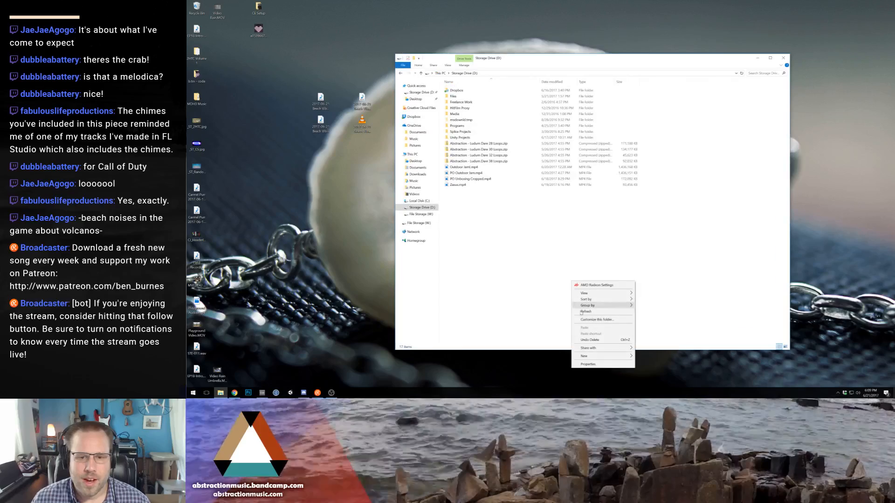
{"action": "mouse_move", "coordinate": [603, 359]}
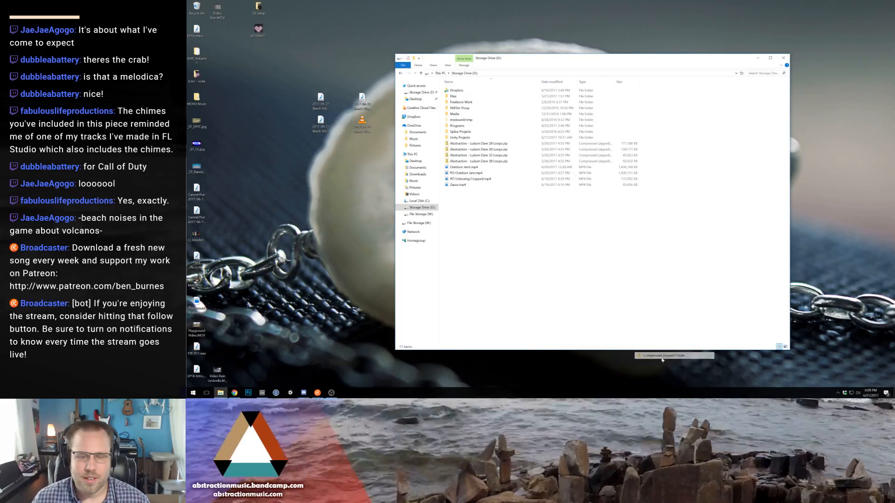
{"action": "left_click", "coordinate": [662, 354]}
{"action": "left_click", "coordinate": [489, 191]}
{"action": "left_click_drag", "start_coordinate": [498, 191], "coordinate": [430, 184]}
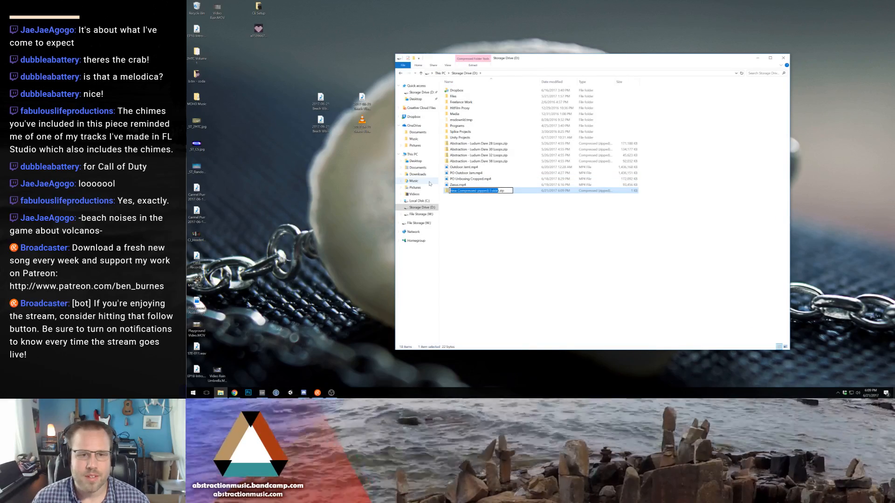
{"action": "type", "text": "2017-"}
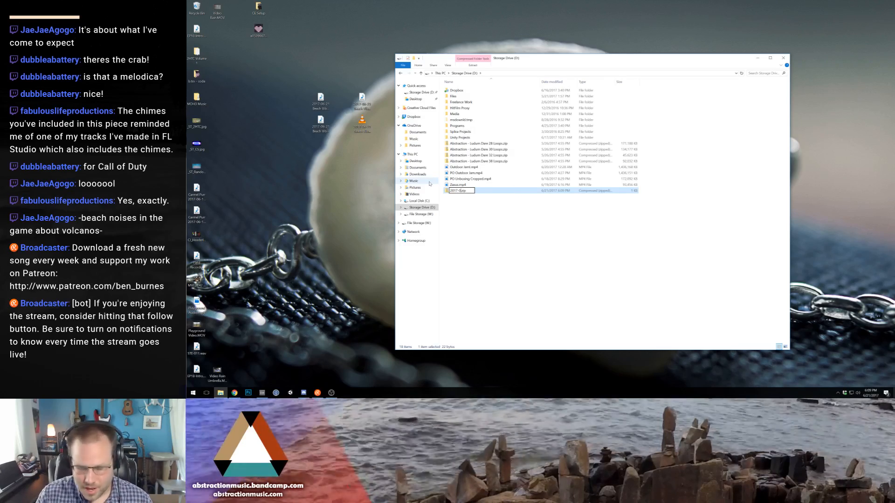
{"action": "type", "text": "06-21 Bea"}
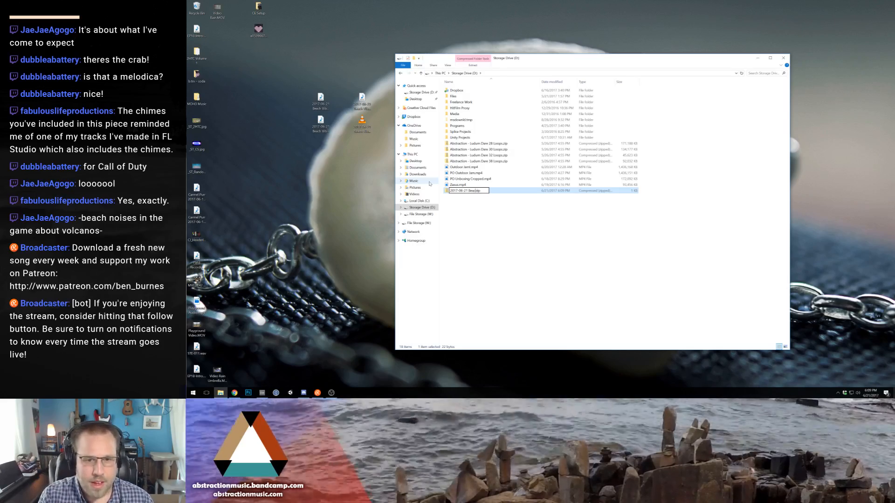
{"action": "type", "text": "ch Vibes"}
{"action": "key", "text": "Return"}
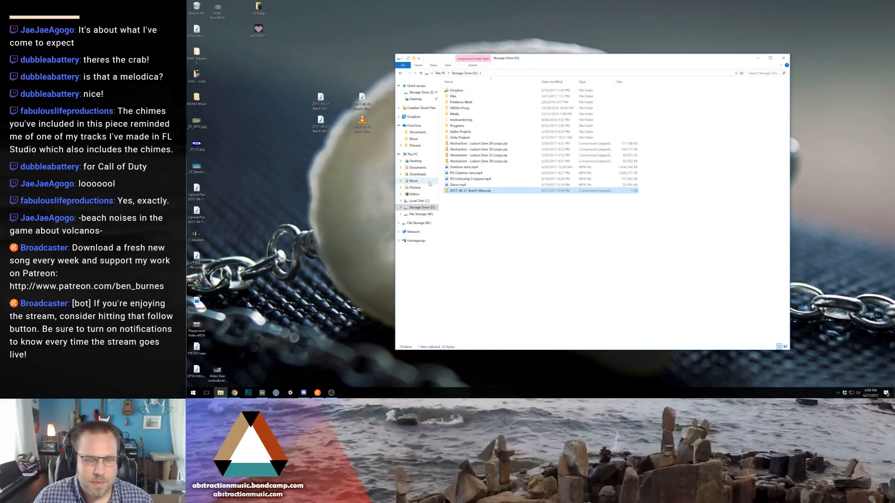
- Duplicate the Beach Vibes zip and rename the copy "2017-06-21 Beach Vibes LOOP"
{"action": "key", "text": "ctrl+v"}
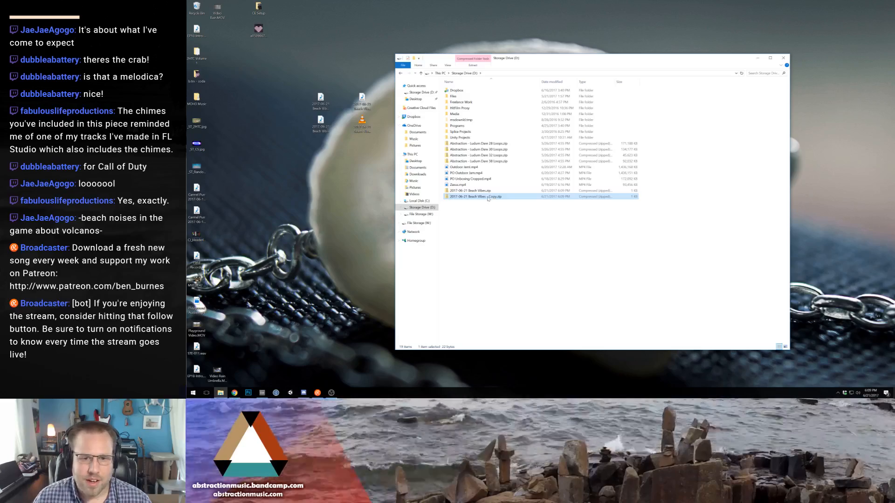
{"action": "left_click", "coordinate": [488, 198]}
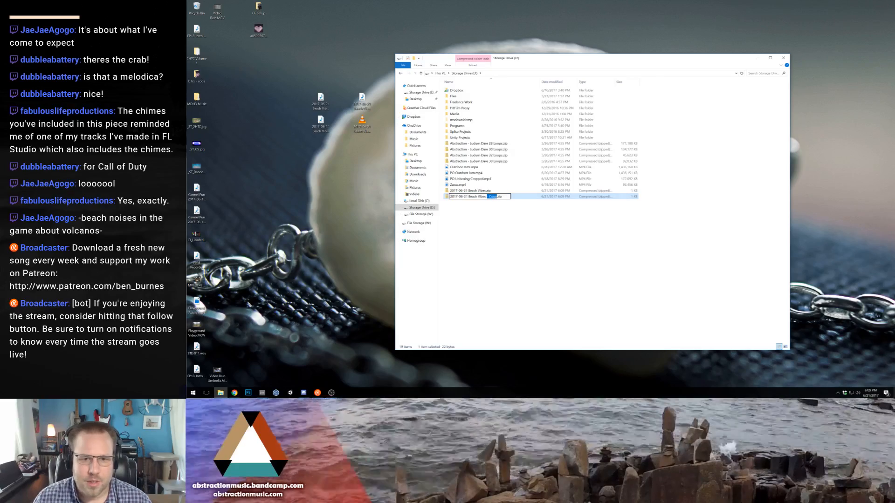
{"action": "type", "text": "LOOP"}
{"action": "key", "text": "Return"}
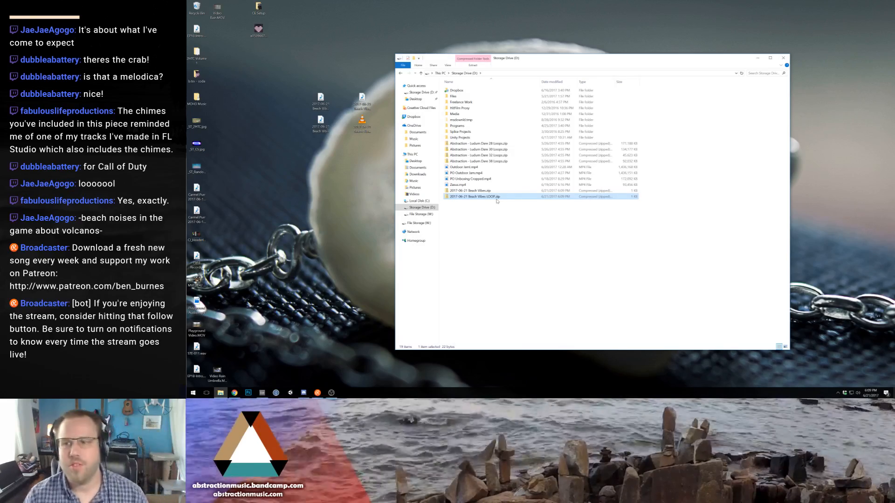
- Add the two loop files to the LOOP zip and the two full-length files to the other Beach Vibes zip
{"action": "left_click_drag", "start_coordinate": [354, 97], "coordinate": [471, 197]}
{"action": "left_click_drag", "start_coordinate": [324, 113], "coordinate": [483, 149]}
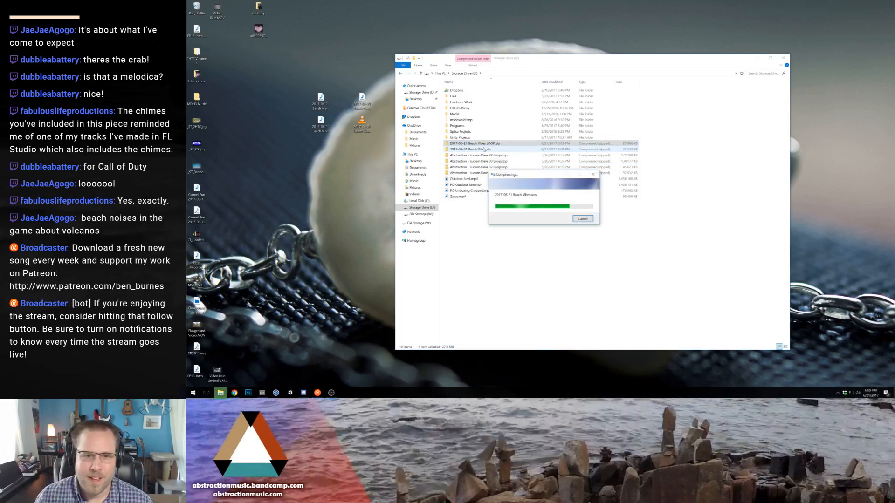
- Delete the four MP4 videos from Storage Drive (D:)
{"action": "left_click", "coordinate": [465, 225]}
{"action": "left_click_drag", "start_coordinate": [484, 233], "coordinate": [467, 182]}
{"action": "key", "text": "Delete"}
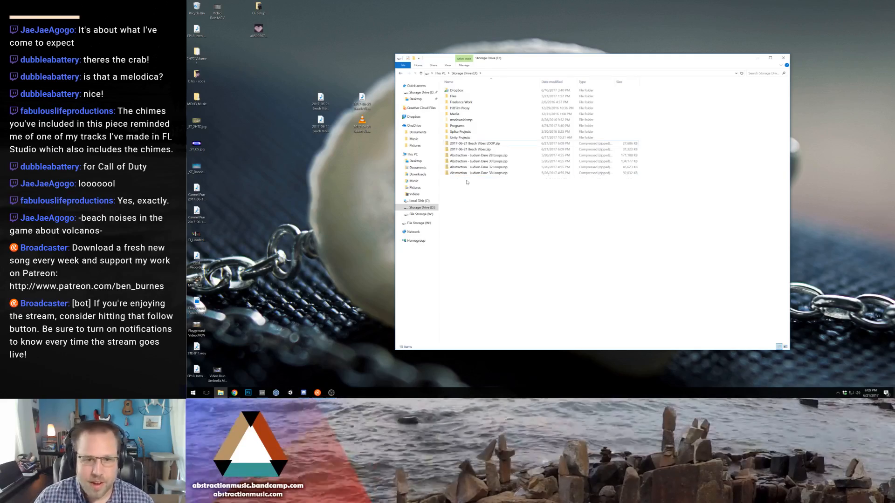
- Copy both Beach Vibes zips from Storage Drive (D:) to the desktop and close the File Explorer window
{"action": "left_click_drag", "start_coordinate": [654, 142], "coordinate": [623, 149]}
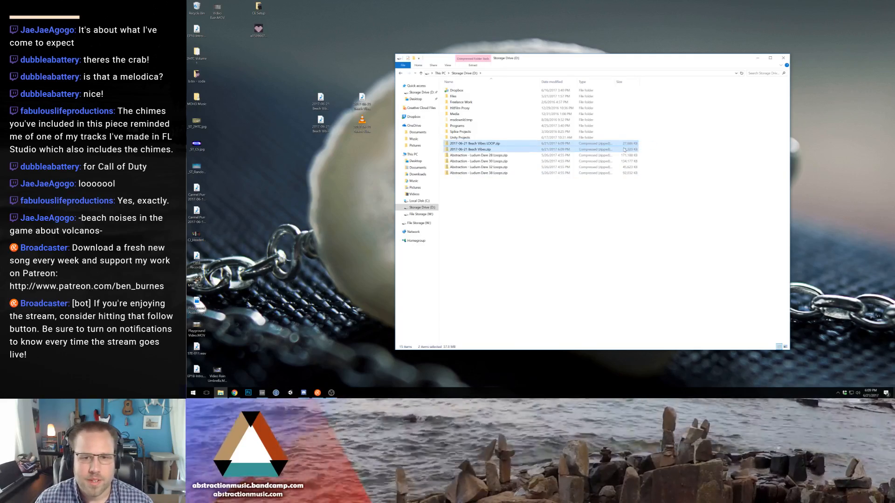
{"action": "left_click_drag", "start_coordinate": [487, 147], "coordinate": [336, 179]}
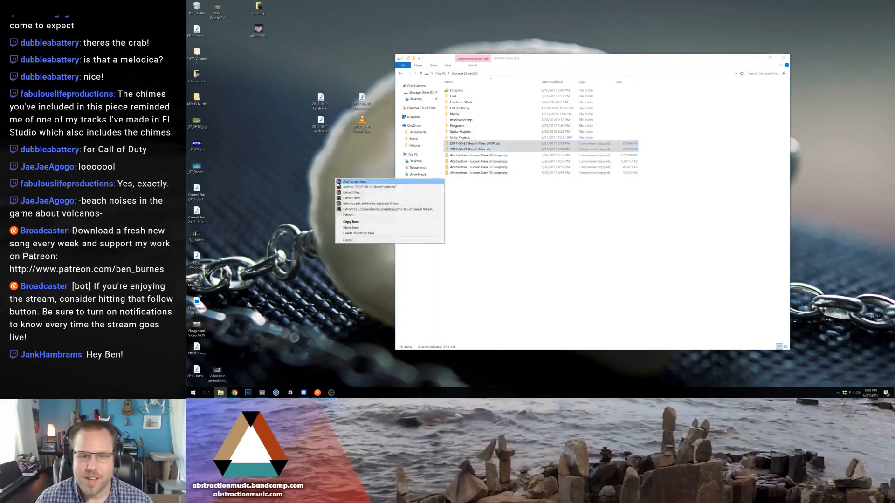
{"action": "left_click", "coordinate": [357, 222]}
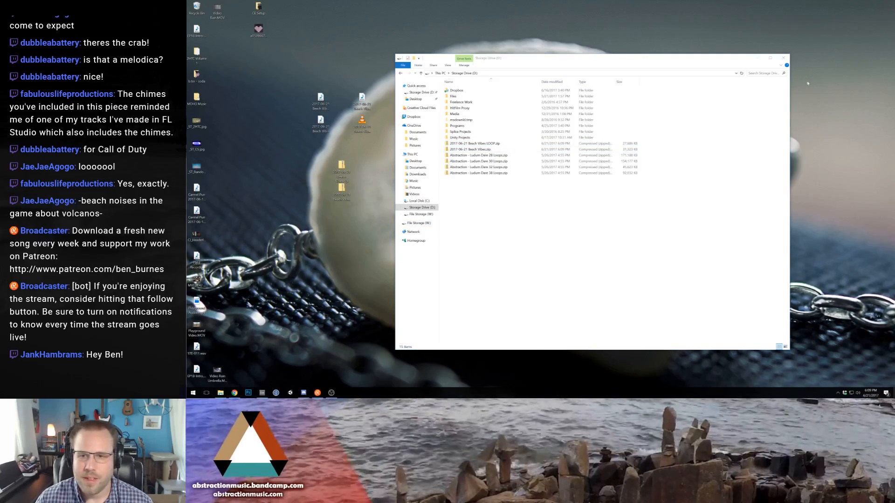
{"action": "left_click", "coordinate": [783, 57]}
- Play the full-length Beach Vibes WAV and move the player window away from the desktop files
{"action": "double_click", "coordinate": [321, 99]}
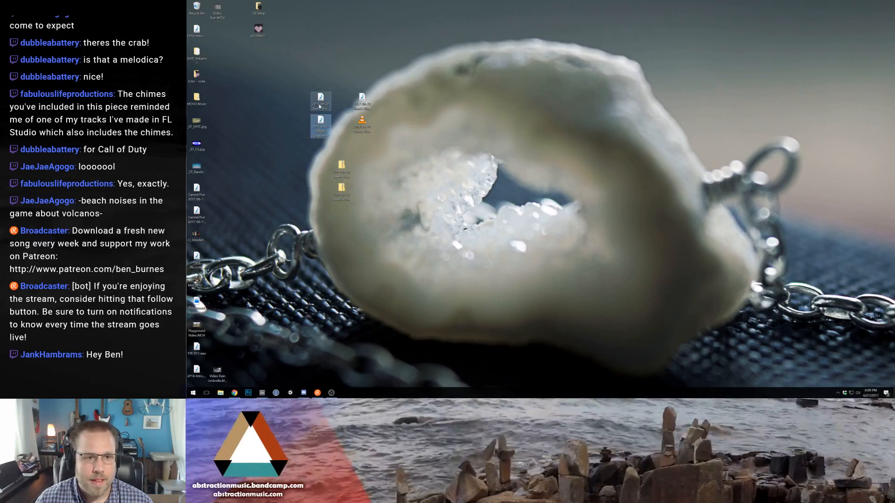
{"action": "left_click_drag", "start_coordinate": [392, 152], "coordinate": [652, 26]}
{"action": "left_click_drag", "start_coordinate": [642, 224], "coordinate": [644, 224]}
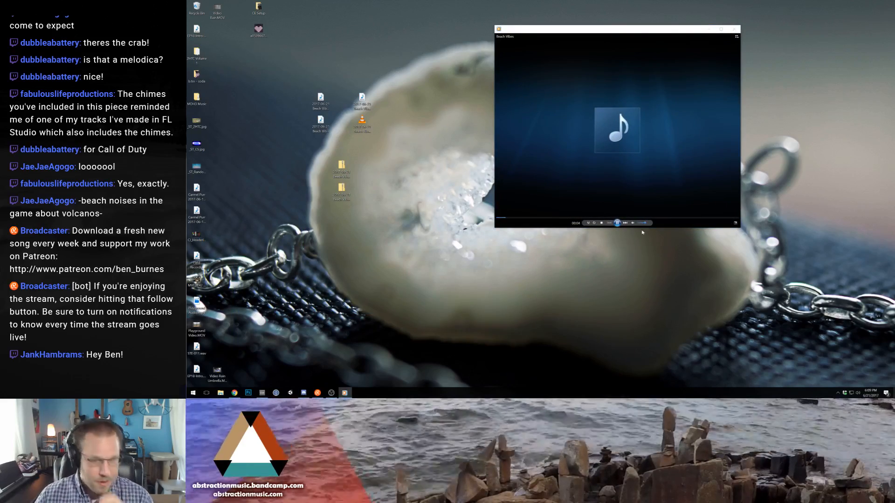
{"action": "left_click_drag", "start_coordinate": [623, 27], "coordinate": [762, 15]}
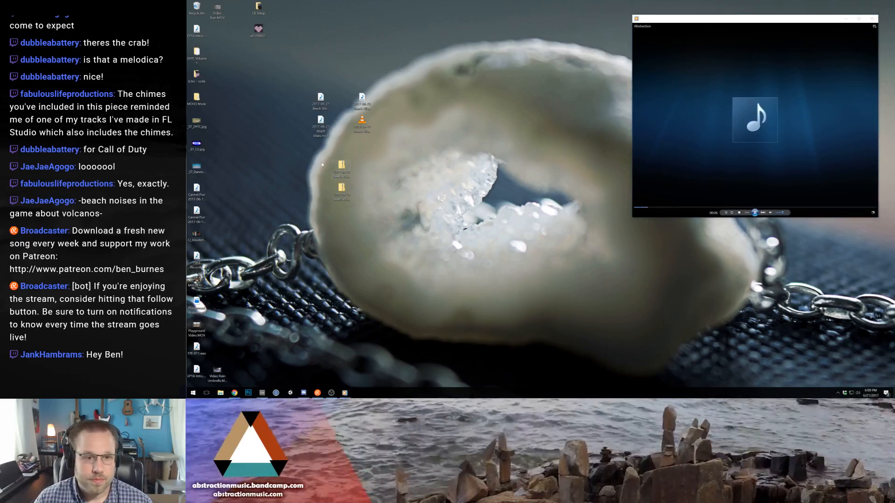
- Adjust the player's volume and arrange the two zips side by side beneath the four audio files, grouped closely on the desktop
{"action": "left_click_drag", "start_coordinate": [345, 169], "coordinate": [324, 146]}
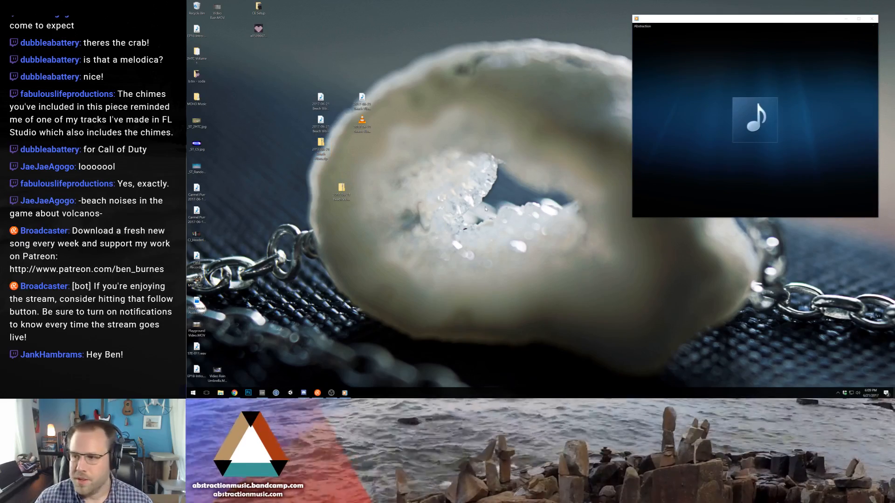
{"action": "left_click", "coordinate": [783, 215]}
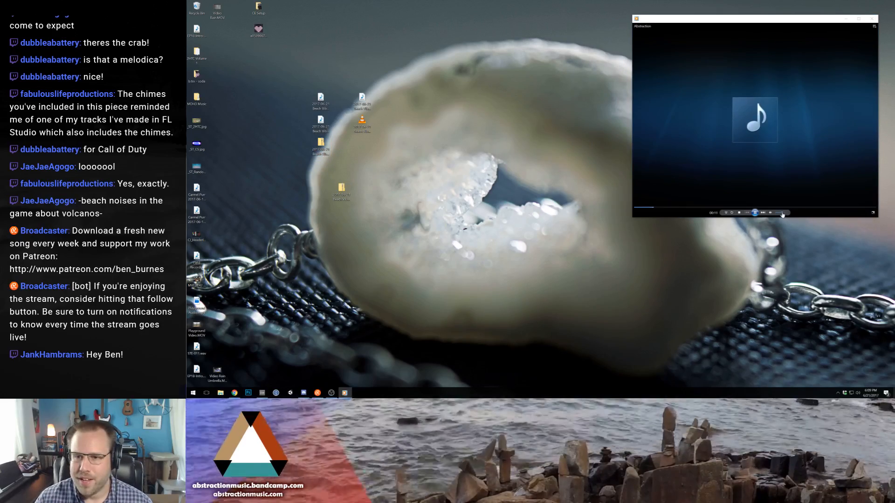
{"action": "left_click_drag", "start_coordinate": [342, 190], "coordinate": [315, 146]}
{"action": "left_click_drag", "start_coordinate": [319, 146], "coordinate": [321, 167]}
{"action": "left_click", "coordinate": [325, 149]}
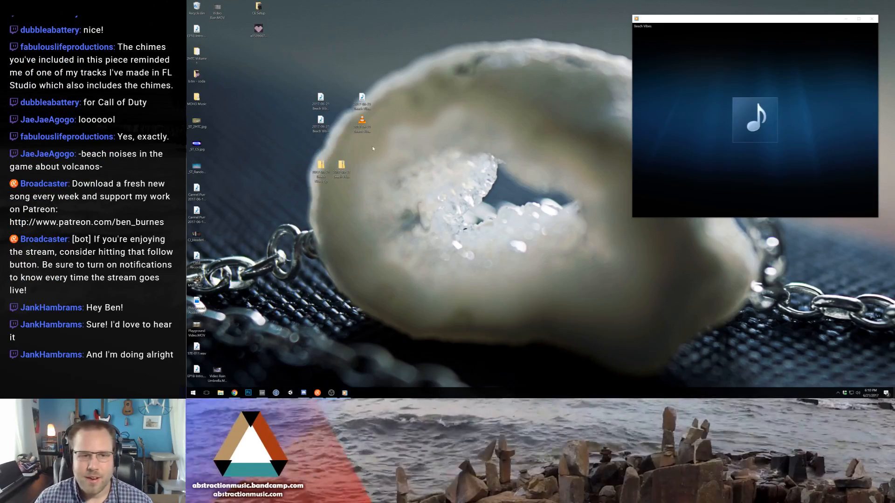
{"action": "left_click_drag", "start_coordinate": [337, 98], "coordinate": [345, 124]}
{"action": "left_click", "coordinate": [378, 120]}
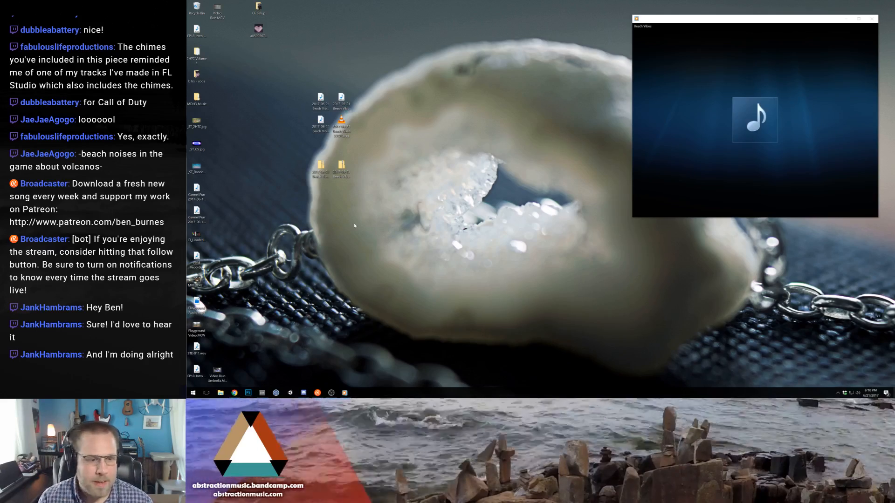
- Open the Music and Audio folder inside Media on the File Storage drive, adjusting the player's volume along the way
{"action": "left_click", "coordinate": [193, 393]}
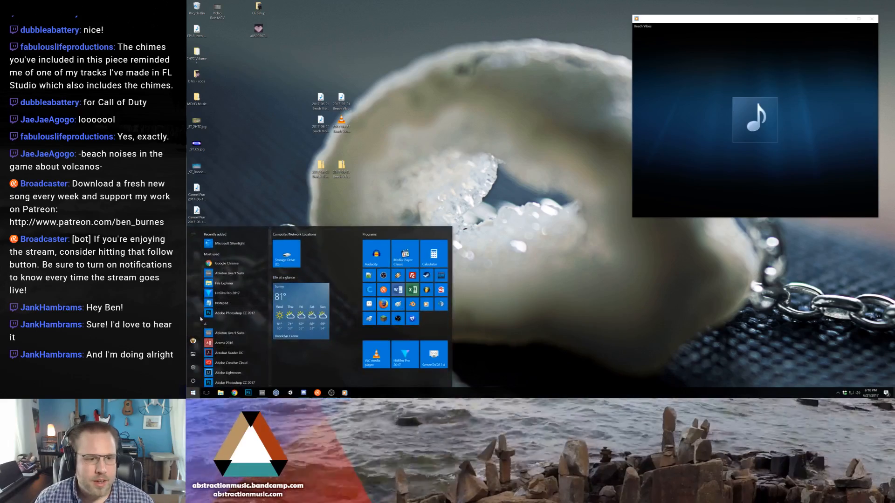
{"action": "left_click", "coordinate": [194, 355]}
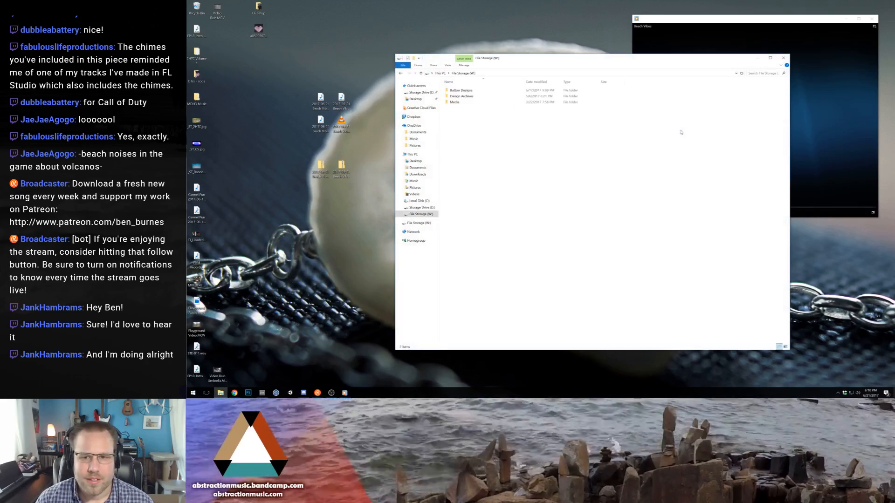
{"action": "left_click", "coordinate": [859, 99]}
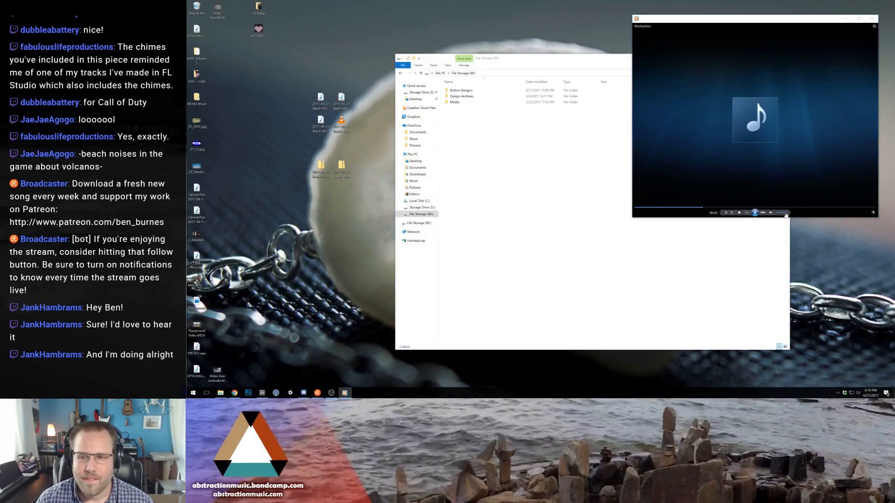
{"action": "left_click", "coordinate": [605, 122]}
{"action": "double_click", "coordinate": [454, 102]}
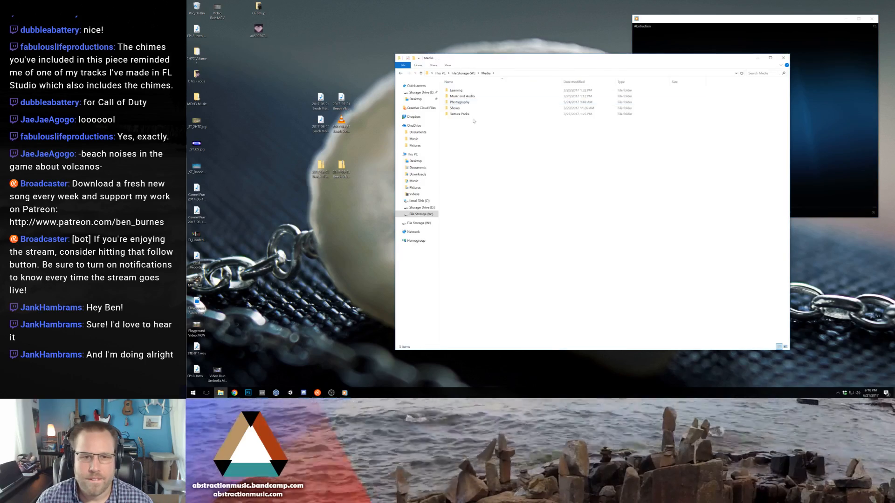
{"action": "double_click", "coordinate": [462, 96]}
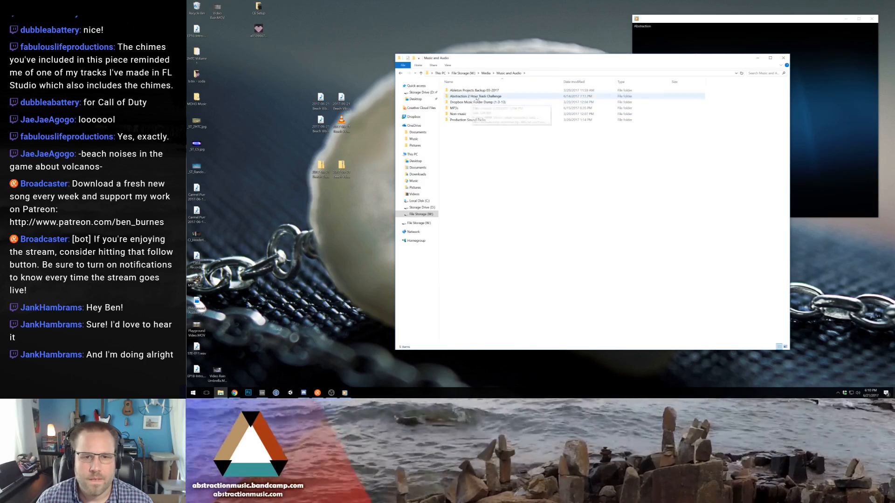
- Copy the two Beach Vibes zips from the desktop into the "Abstraction 2 Hour Track Challenge" folder
{"action": "double_click", "coordinate": [466, 108]}
{"action": "left_click_drag", "start_coordinate": [293, 152], "coordinate": [719, 222]}
{"action": "left_click", "coordinate": [734, 265]}
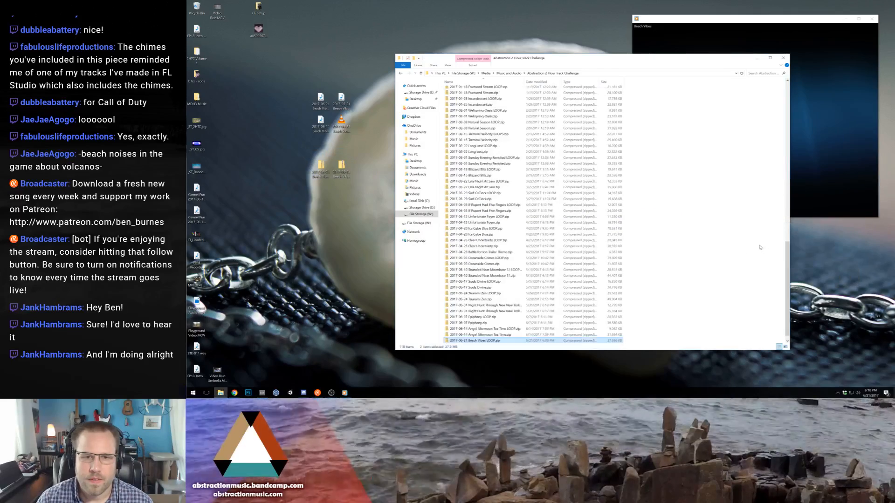
{"action": "left_click", "coordinate": [740, 259]}
{"action": "scroll", "coordinate": [740, 260], "scroll_direction": "down", "scroll_amount": 1}
- Copy the full-length WAV into MP3s > Abstraction > 2017 Two Hour Challenges, naming it "2017-06-21 - Beach Vibes.wav", and put the window away
{"action": "key", "text": "alt+Left"}
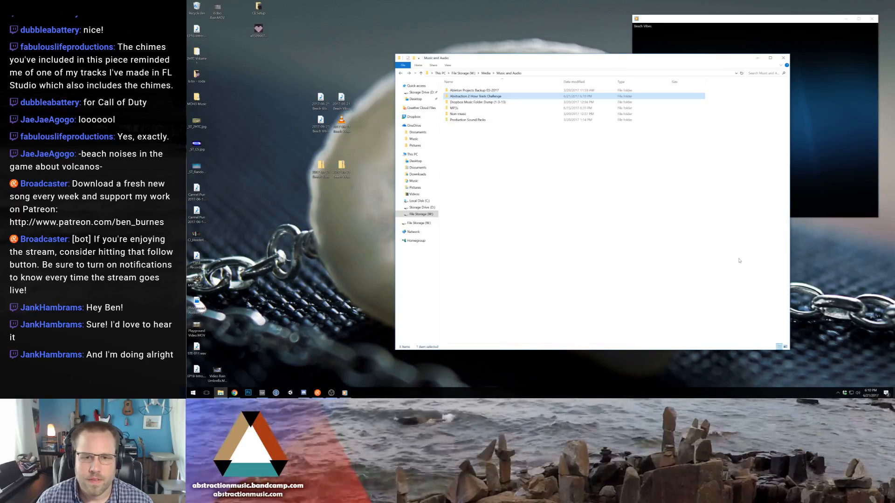
{"action": "double_click", "coordinate": [454, 108]}
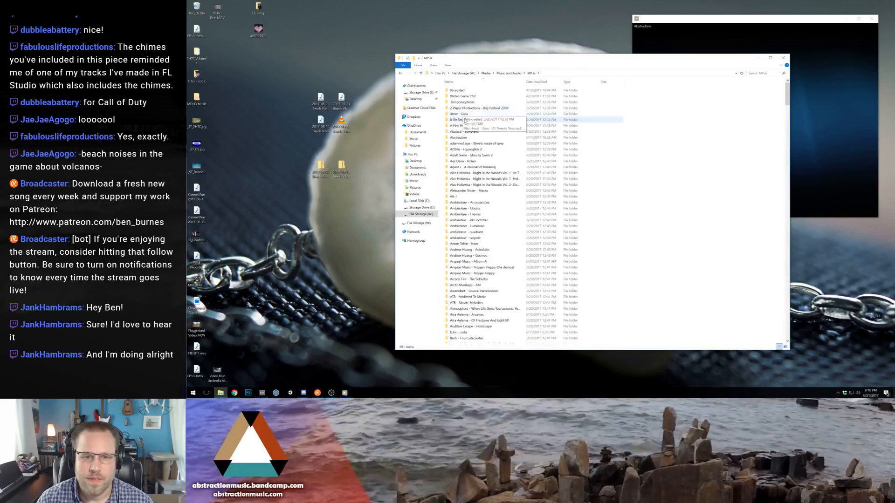
{"action": "double_click", "coordinate": [473, 137]}
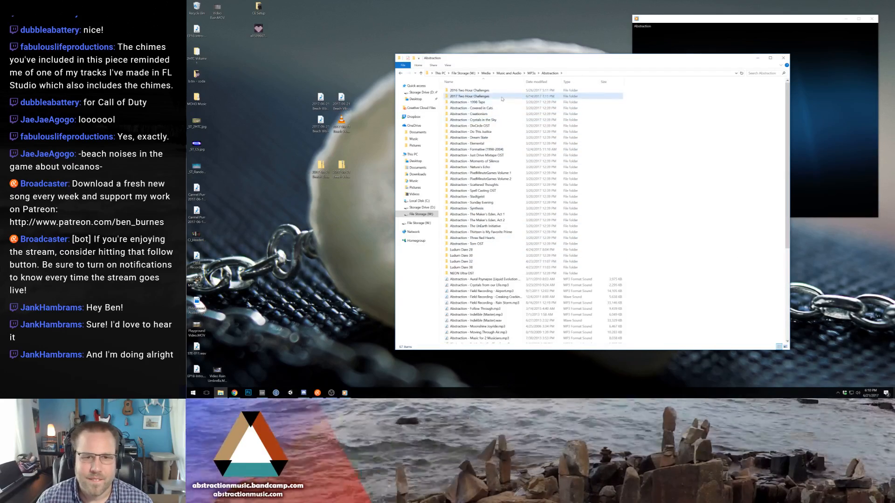
{"action": "double_click", "coordinate": [470, 96]}
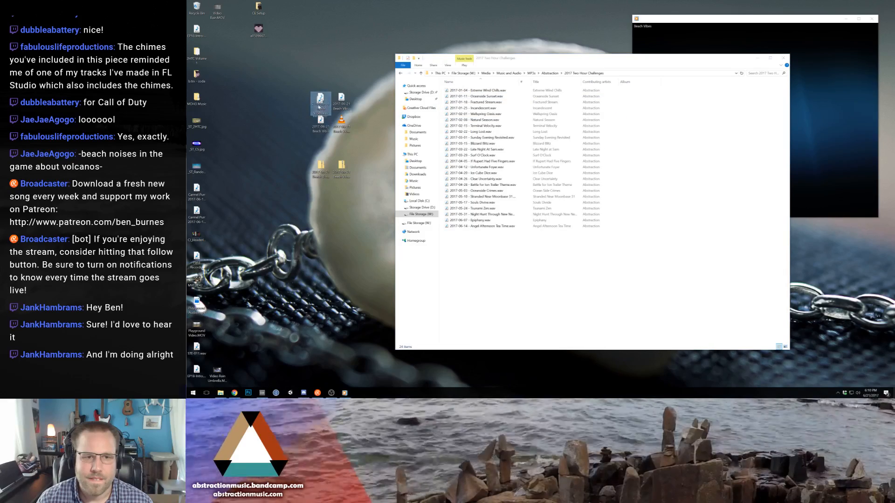
{"action": "left_click_drag", "start_coordinate": [321, 100], "coordinate": [573, 281]}
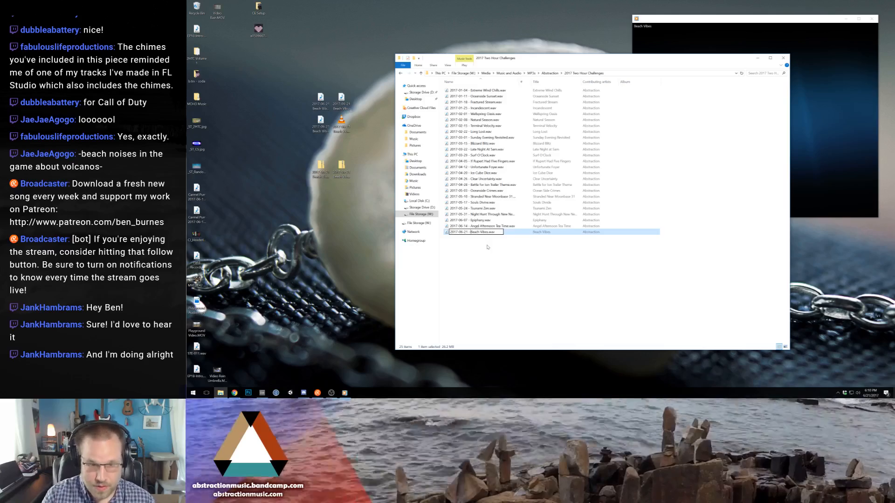
{"action": "left_click", "coordinate": [757, 58]}
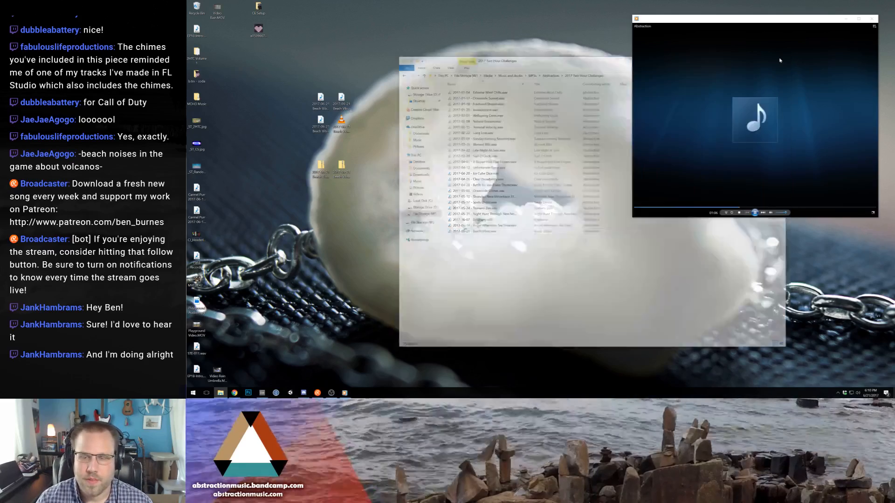
- Switch to Chrome, open soundcloud.com/abstraction in a new tab, and search Google Images for "beach vibes" in another tab
{"action": "left_click", "coordinate": [234, 393]}
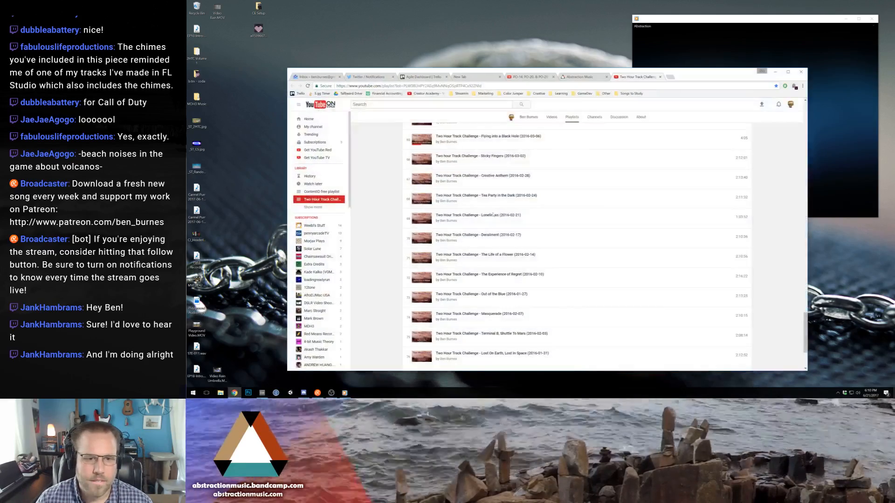
{"action": "left_click", "coordinate": [671, 77]}
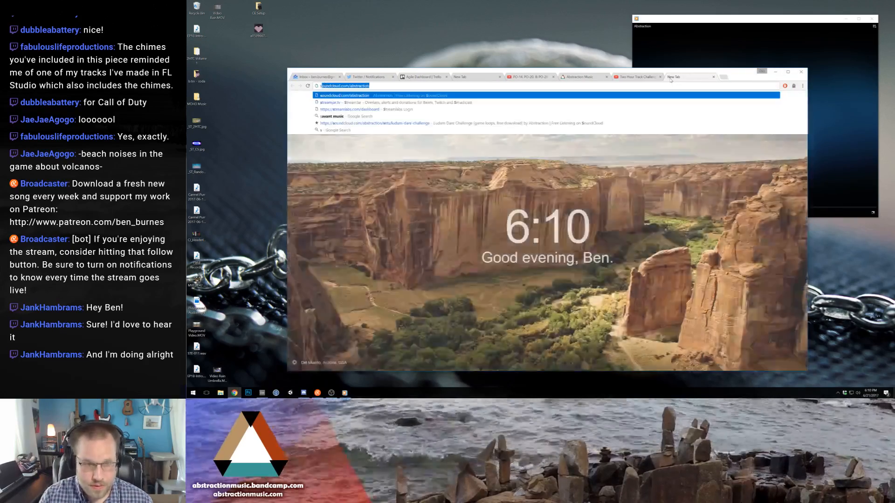
{"action": "key", "text": "ctrl+t"}
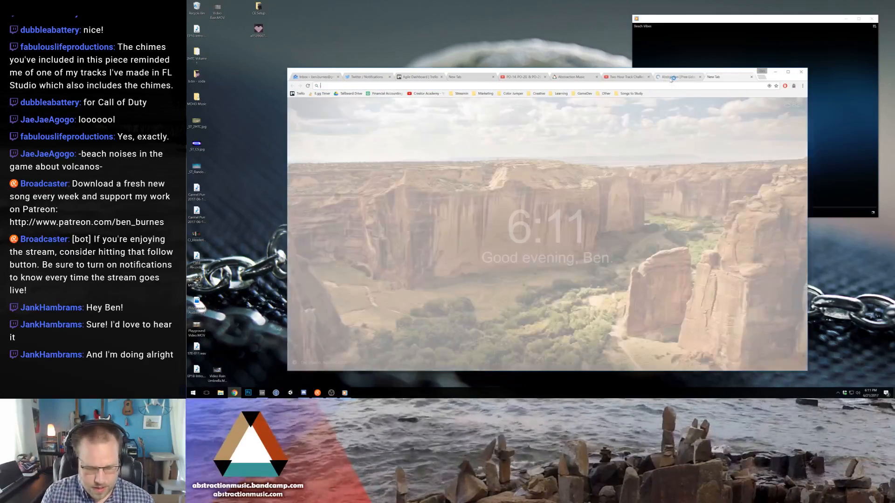
{"action": "type", "text": "images.google.com"}
{"action": "key", "text": "Return"}
{"action": "type", "text": "beach vib"}
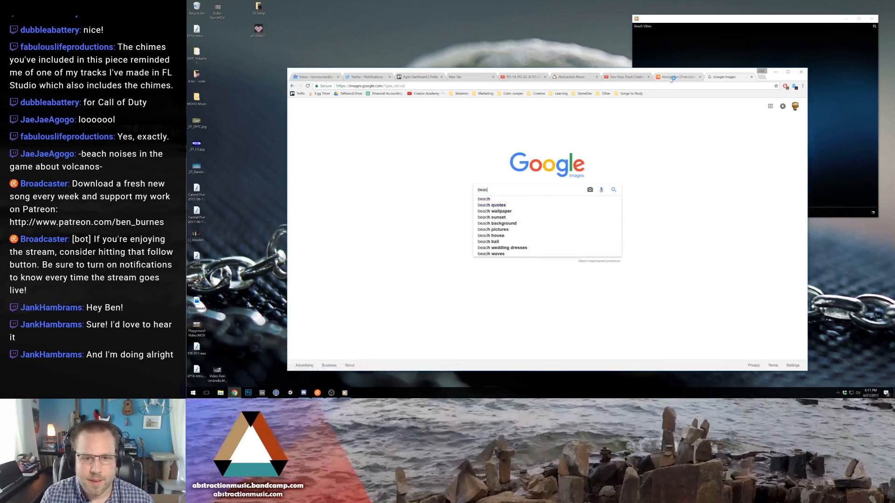
{"action": "type", "text": "es"}
{"action": "key", "text": "Return"}
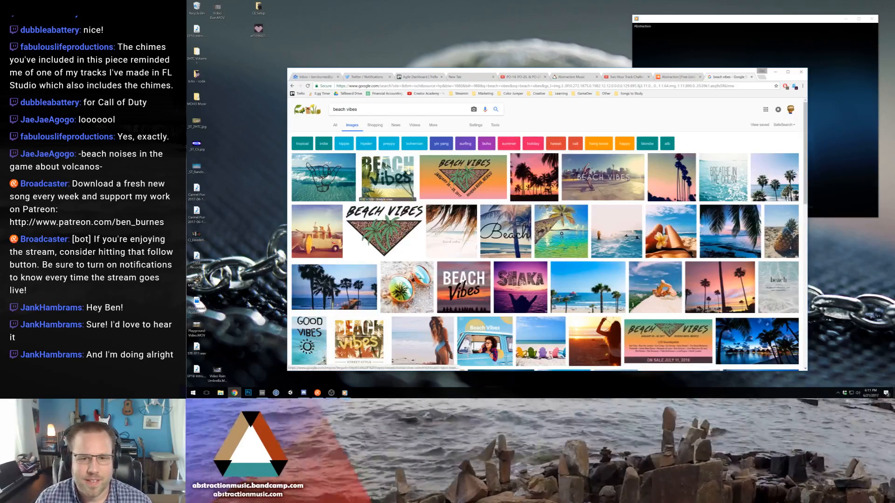
- Try out the palm-tree sunset picture as artwork by copying its full-size version to the desktop, and close its tab
{"action": "left_click", "coordinate": [532, 175]}
{"action": "left_click", "coordinate": [661, 237]}
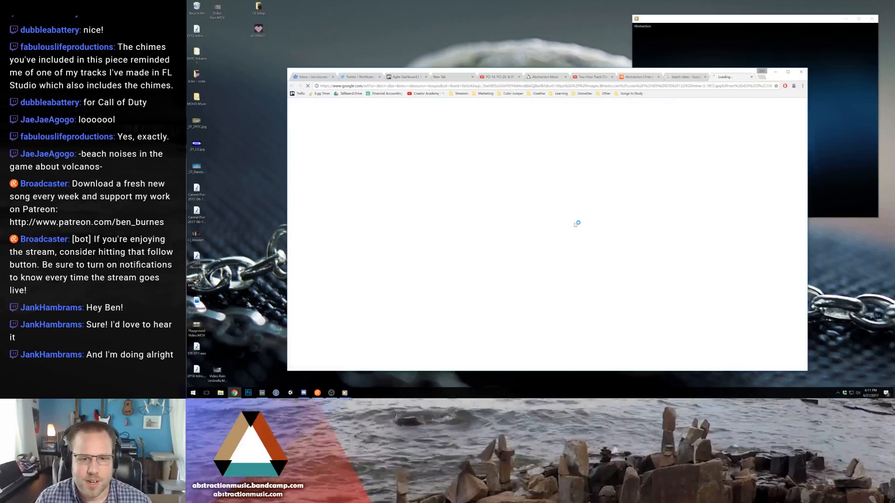
{"action": "left_click_drag", "start_coordinate": [521, 209], "coordinate": [261, 151]}
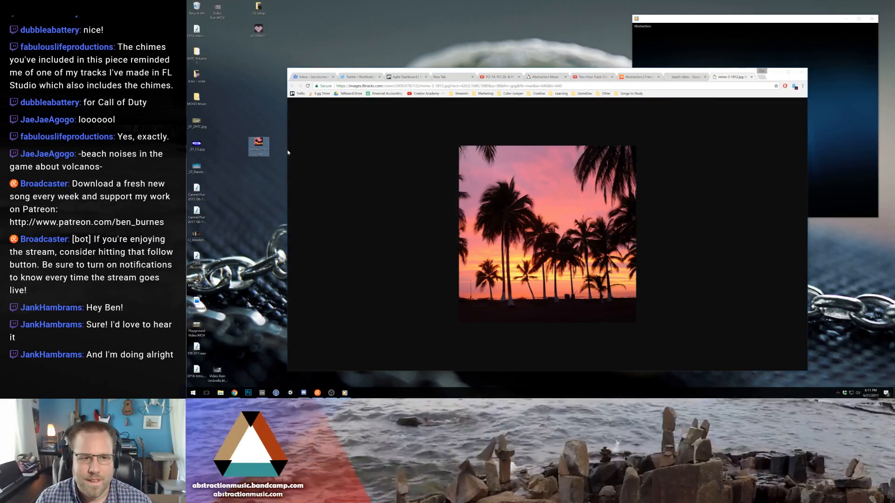
{"action": "left_click", "coordinate": [431, 195]}
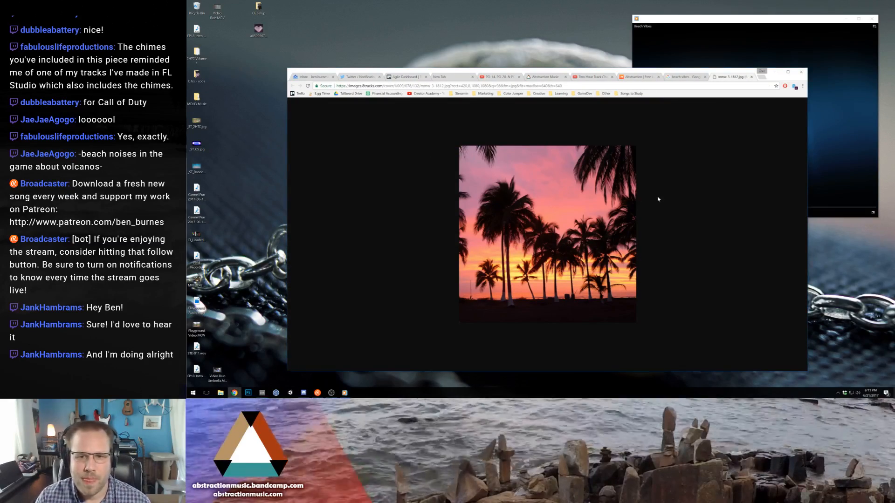
{"action": "left_click", "coordinate": [752, 77]}
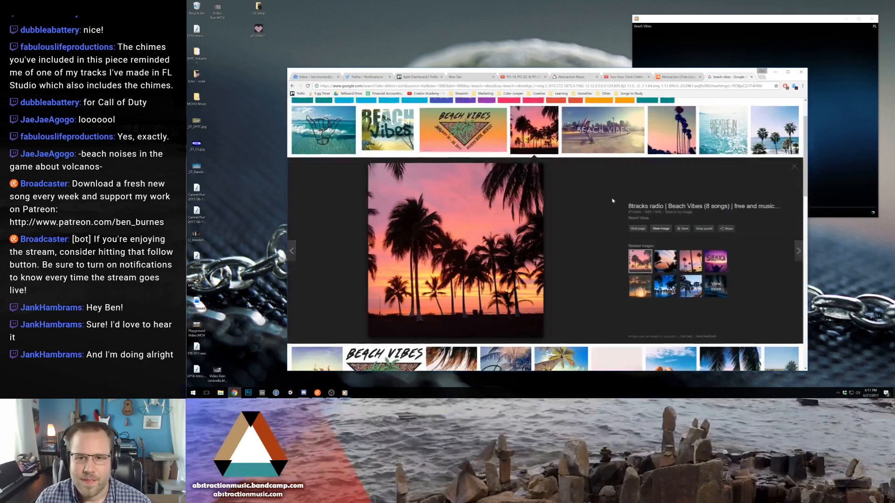
- Change the image search to just "beach"
{"action": "scroll", "coordinate": [674, 206], "scroll_direction": "up", "scroll_amount": 1}
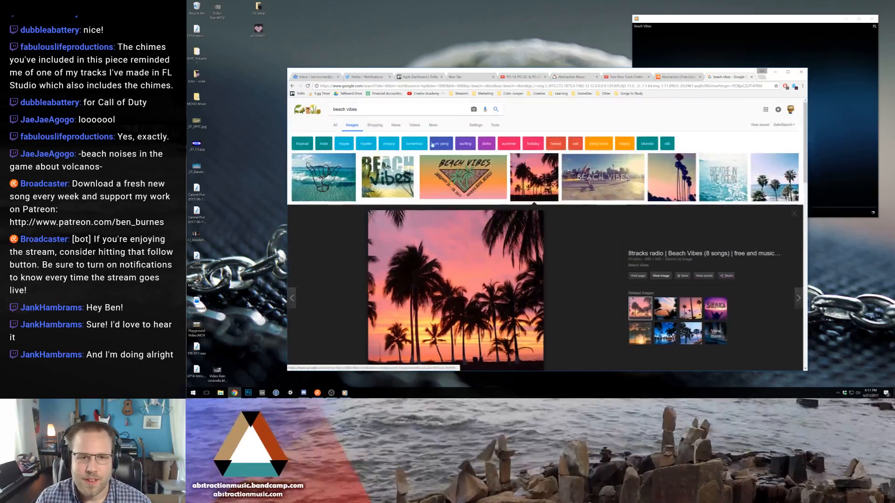
{"action": "double_click", "coordinate": [352, 109]}
{"action": "key", "text": "BackSpace"}
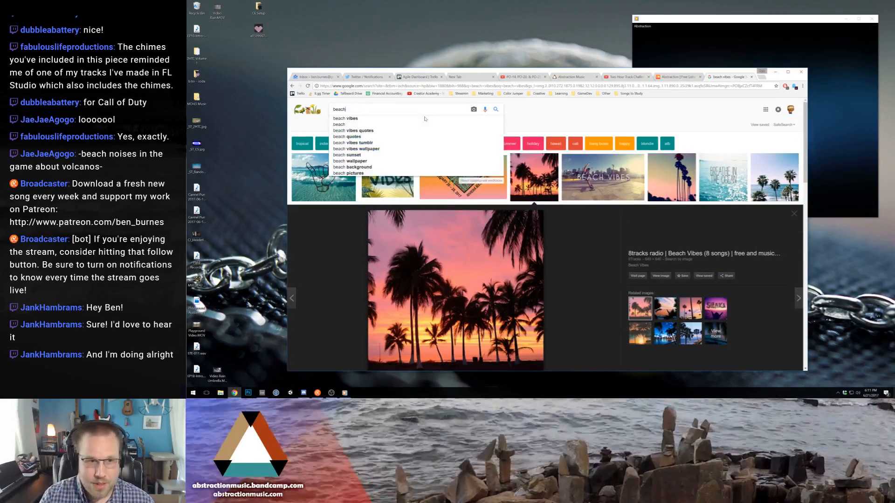
{"action": "key", "text": "Return"}
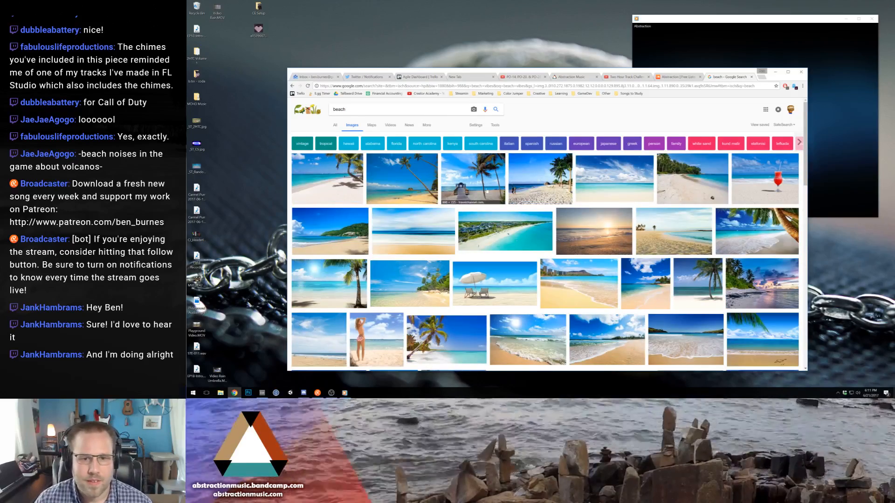
- Save the full-size Freedom Beach, Phuket picture to the desktop and close both image tabs to get back to SoundCloud
{"action": "left_click", "coordinate": [683, 201]}
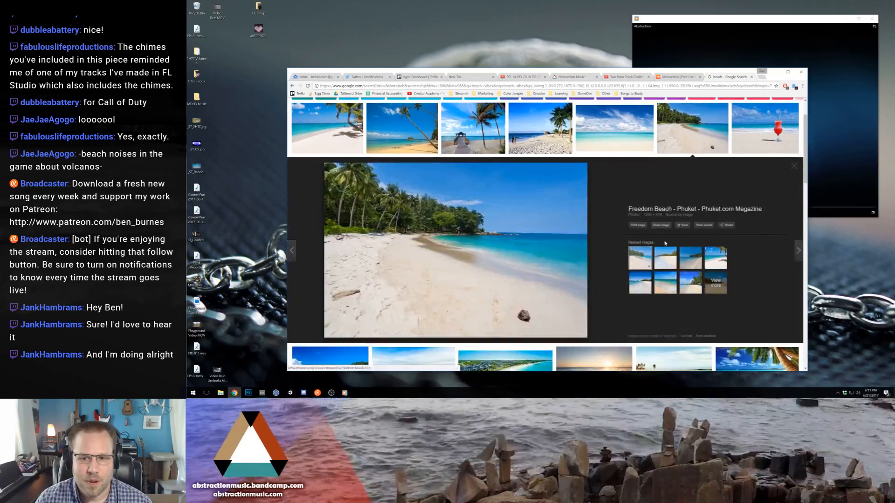
{"action": "left_click", "coordinate": [663, 229]}
{"action": "left_click_drag", "start_coordinate": [491, 210], "coordinate": [261, 167]}
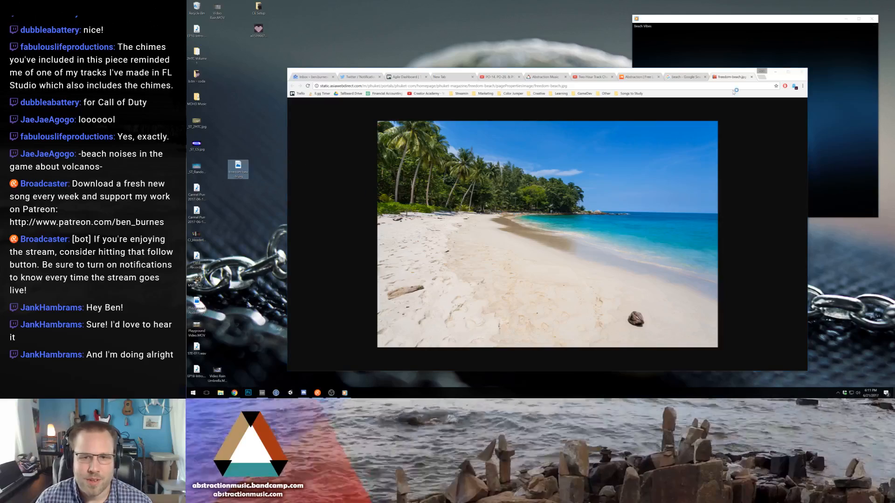
{"action": "left_click", "coordinate": [751, 77]}
{"action": "left_click", "coordinate": [752, 77]}
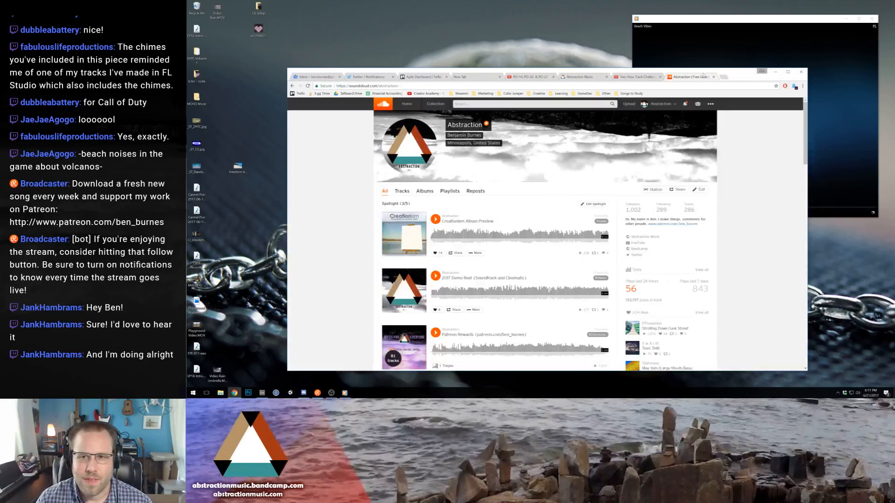
- Uncover the desktop audio files, upload the Beach Vibes track to SoundCloud and add the saved beach picture as its artwork
{"action": "left_click_drag", "start_coordinate": [698, 71], "coordinate": [773, 59]}
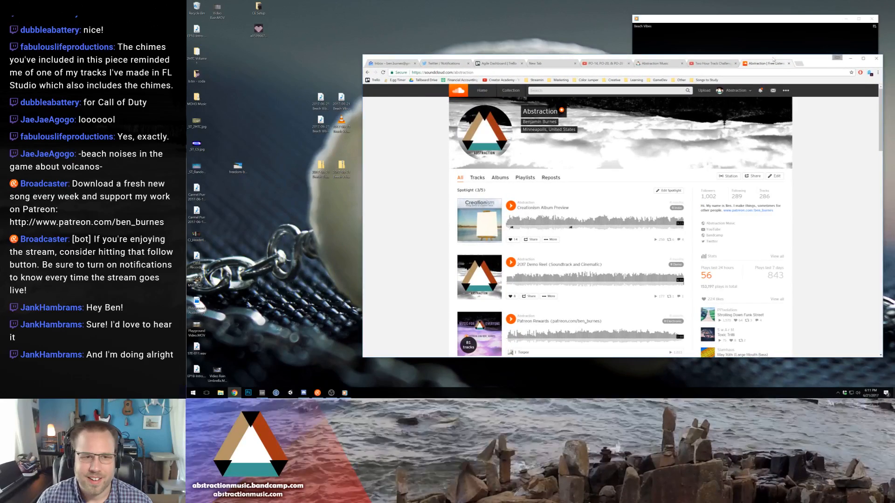
{"action": "left_click_drag", "start_coordinate": [321, 122], "coordinate": [591, 205]}
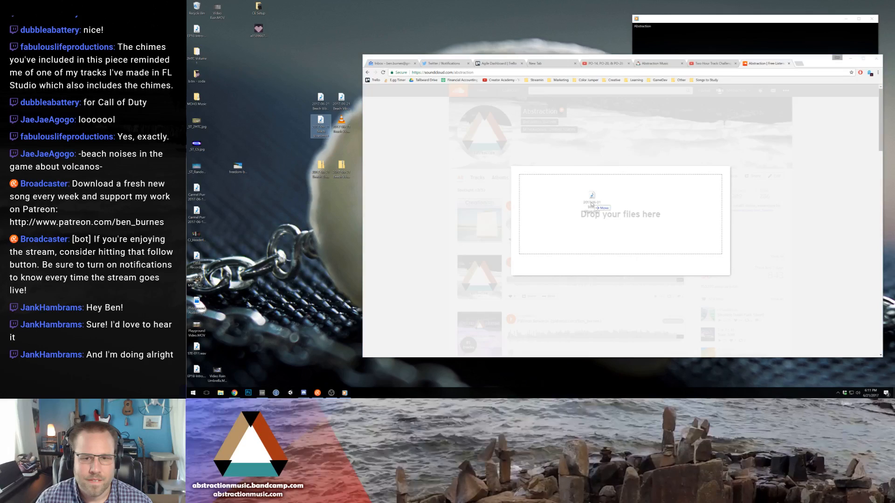
{"action": "left_click_drag", "start_coordinate": [399, 269], "coordinate": [549, 234]}
- Set the genre of the Beach Vibes upload to Jazz & Blues
{"action": "left_click", "coordinate": [612, 239]}
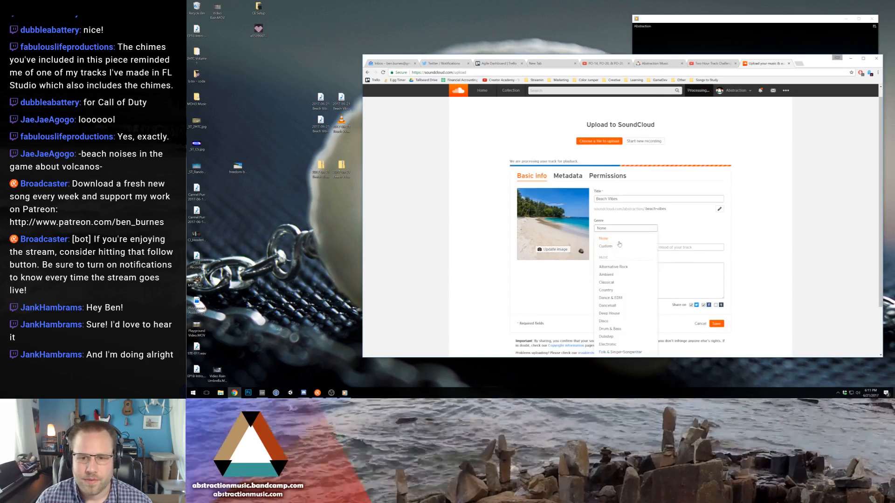
{"action": "scroll", "coordinate": [628, 285], "scroll_direction": "down", "scroll_amount": 2}
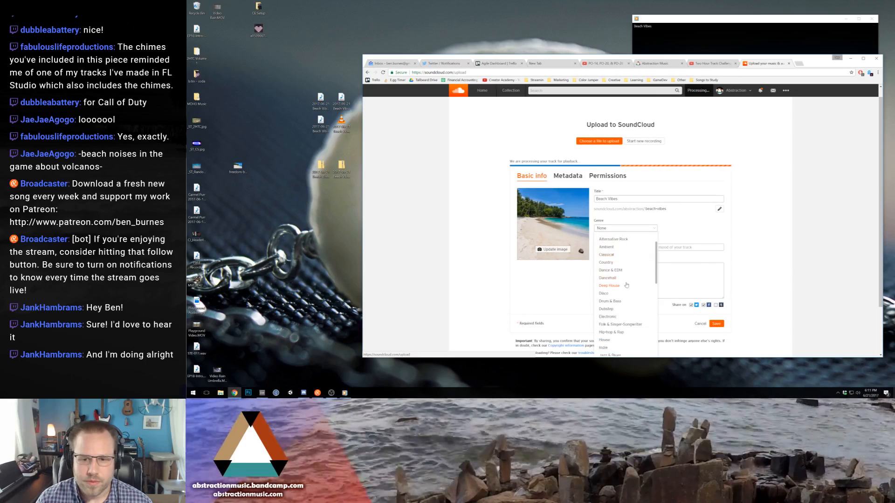
{"action": "scroll", "coordinate": [640, 296], "scroll_direction": "down", "scroll_amount": 1}
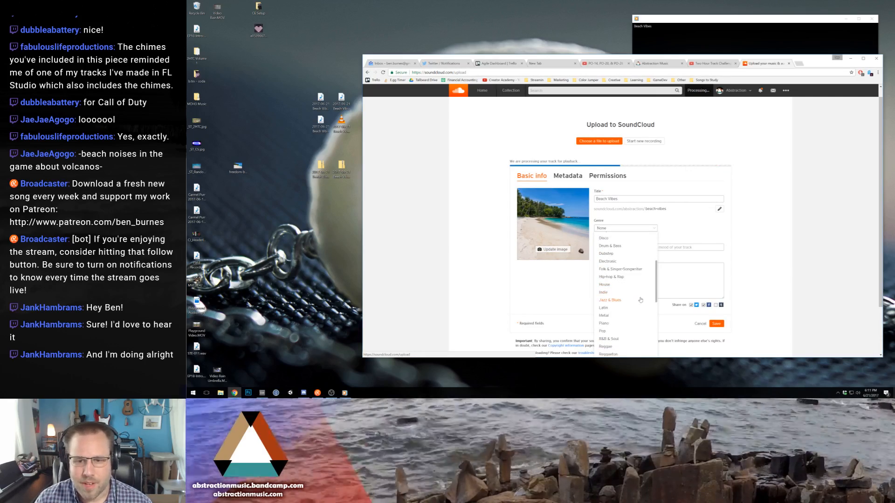
{"action": "left_click", "coordinate": [628, 302]}
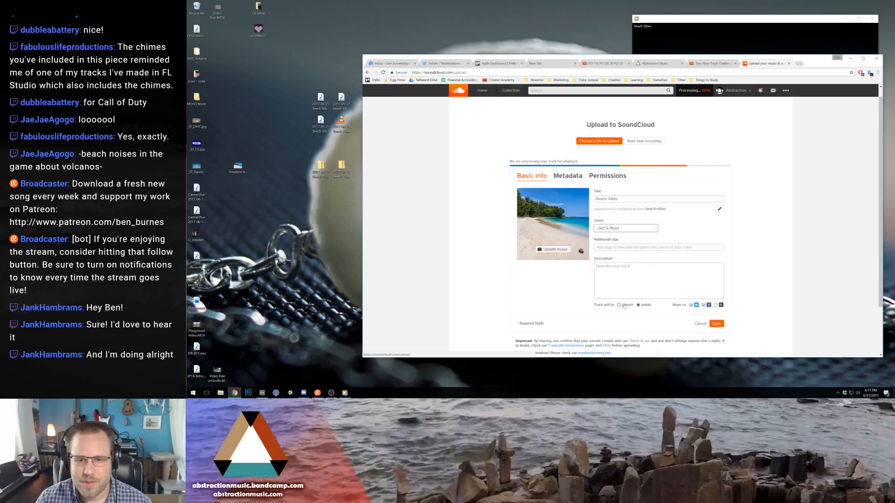
- Add the additional tags Chill, Downtempo, Relaxing and Crab to the track
{"action": "left_click", "coordinate": [597, 247]}
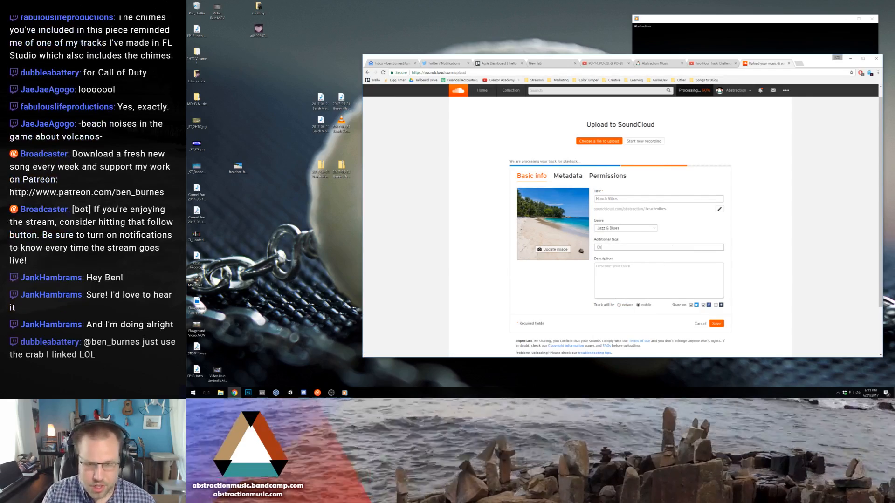
{"action": "type", "text": "Chill"}
{"action": "key", "text": "Return"}
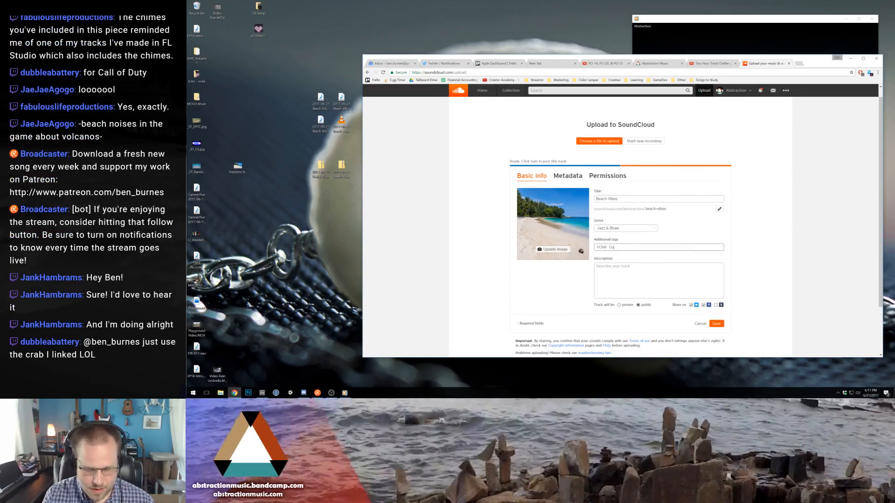
{"action": "type", "text": "Downtempo"}
{"action": "key", "text": "Return"}
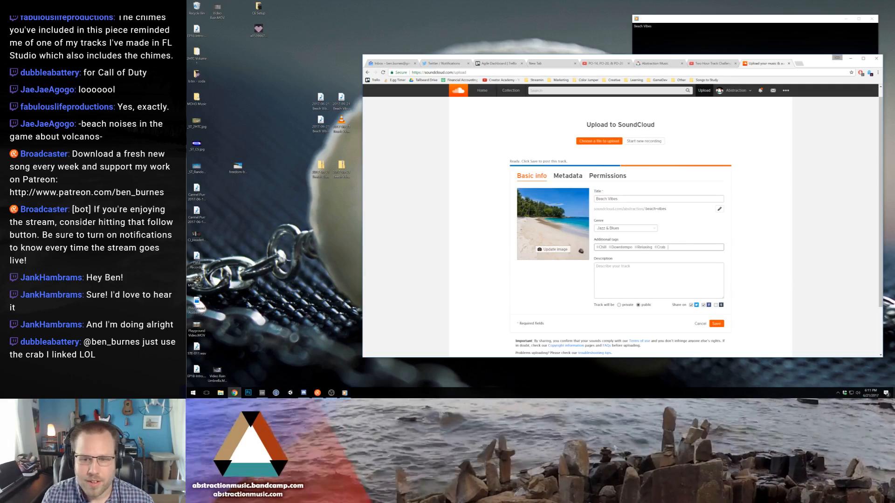
- Open the Abstraction profile in a separate tab, keeping the upload form open
{"action": "left_click", "coordinate": [744, 94]}
{"action": "left_click", "coordinate": [737, 102]}
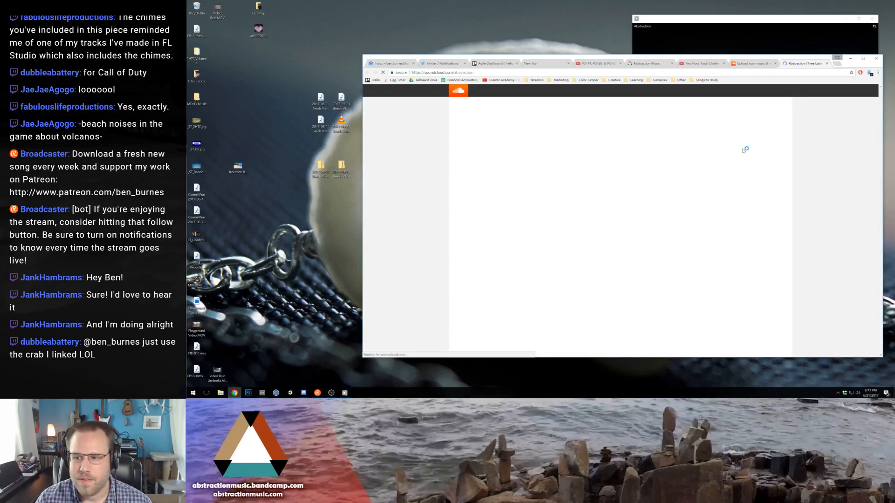
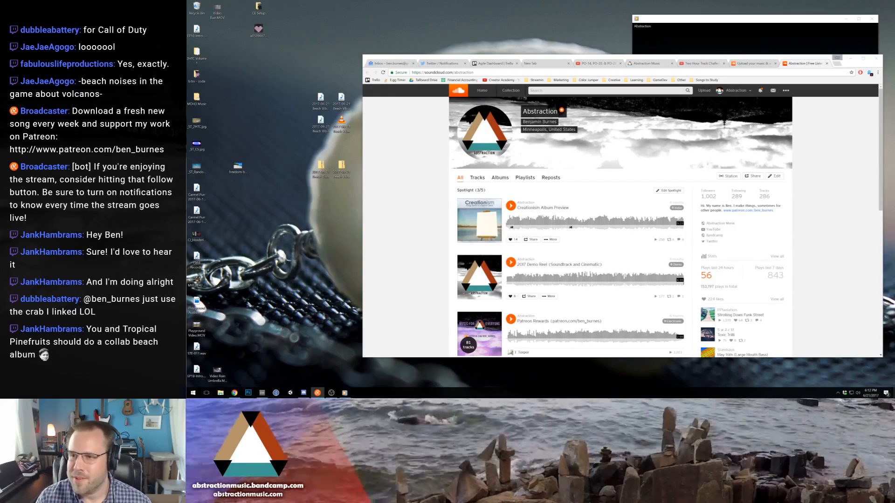
- Switch to Photoshop, create a 5120 × 2160 pixel document from the Clipboard preset and paste the screenshot into it, moving it on the canvas
{"action": "left_click", "coordinate": [757, 64]}
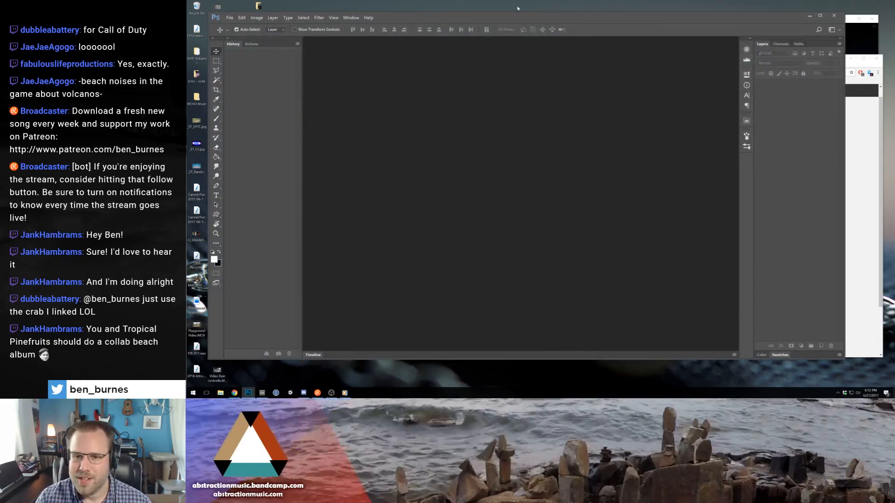
{"action": "double_click", "coordinate": [558, 18]}
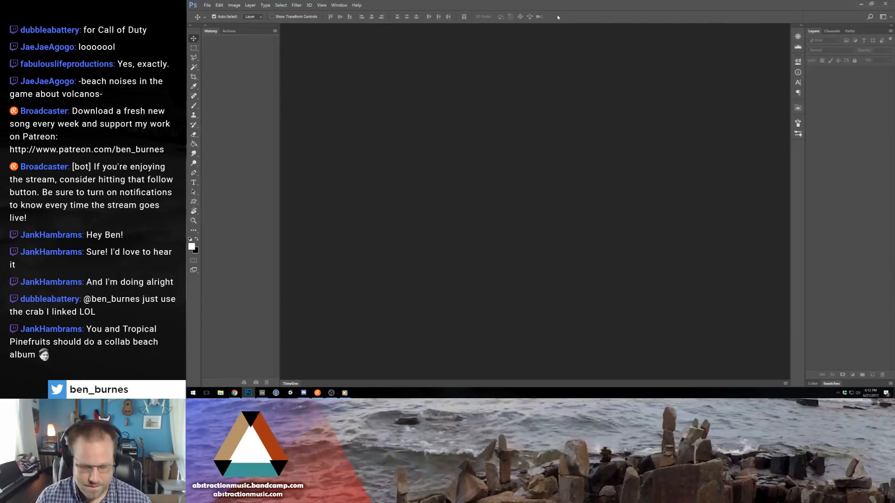
{"action": "key", "text": "ctrl+n"}
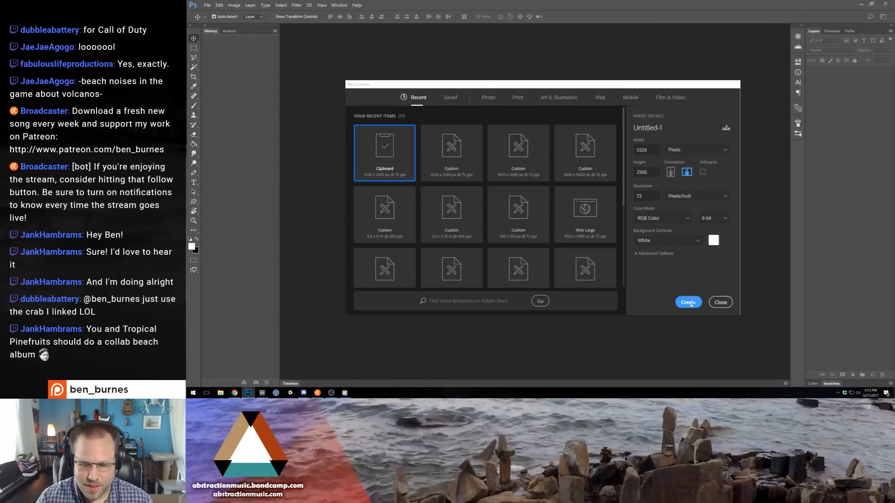
{"action": "left_click", "coordinate": [692, 304]}
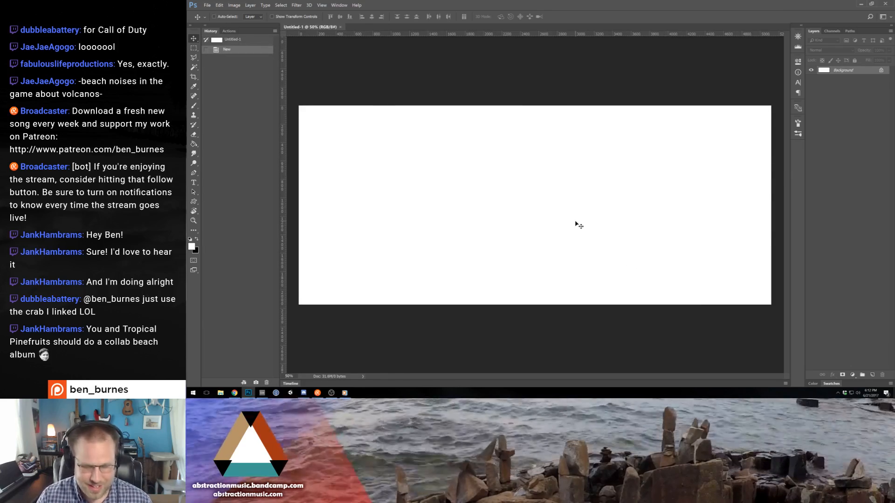
{"action": "key", "text": "ctrl+v"}
{"action": "left_click_drag", "start_coordinate": [681, 164], "coordinate": [495, 241]}
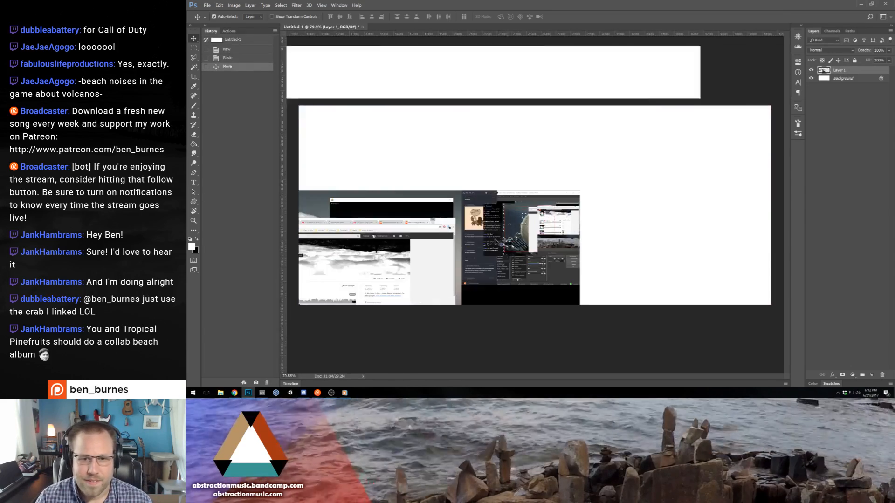
- Clear the Crop tool's fixed size and crop the pasted screenshot to the crab drawing in the chat
{"action": "scroll", "coordinate": [497, 240], "scroll_direction": "up", "scroll_amount": 8}
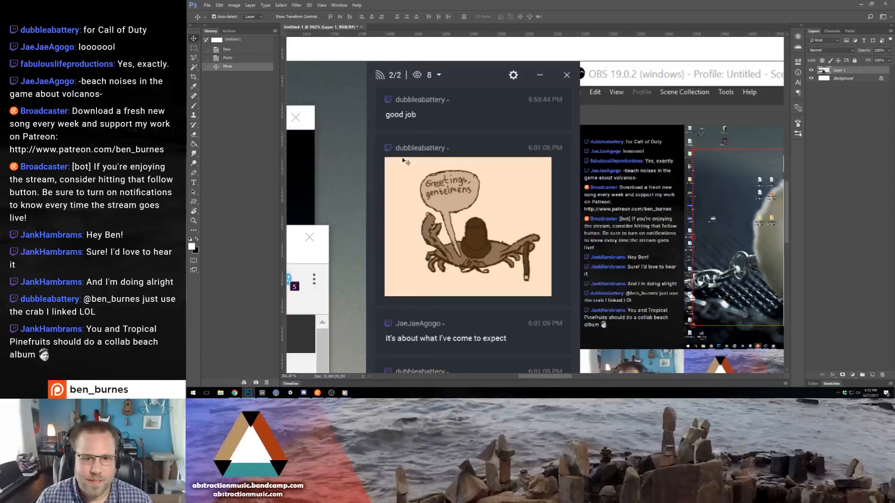
{"action": "left_click", "coordinate": [194, 76]}
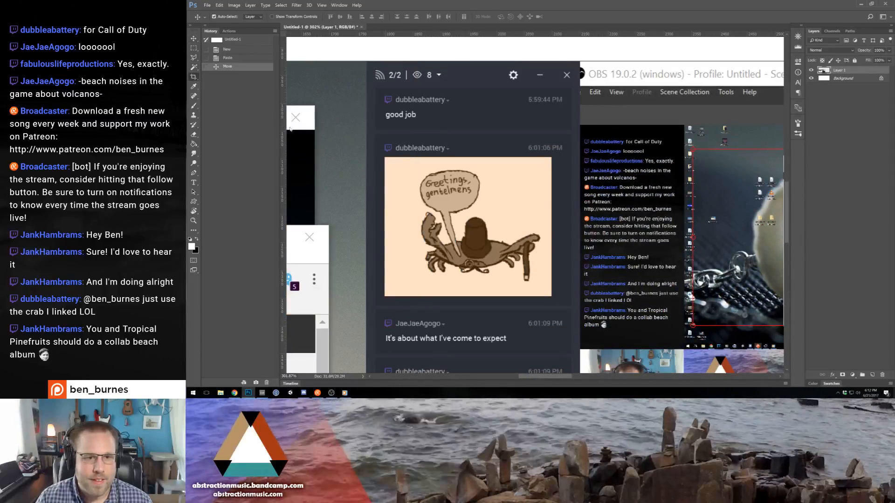
{"action": "left_click", "coordinate": [390, 162]}
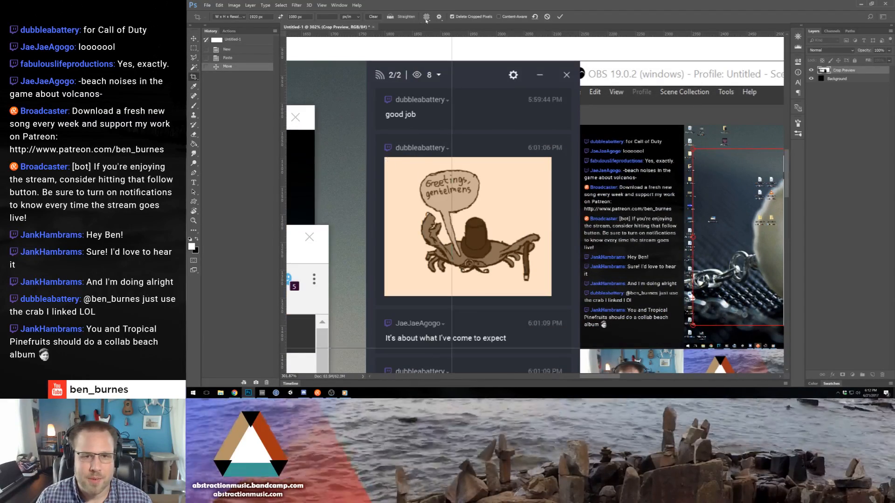
{"action": "left_click", "coordinate": [373, 16]}
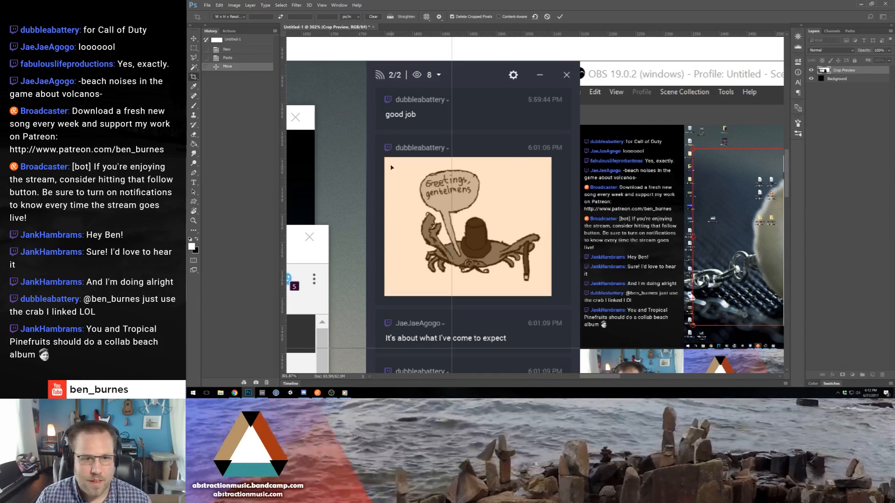
{"action": "left_click_drag", "start_coordinate": [385, 160], "coordinate": [440, 216]}
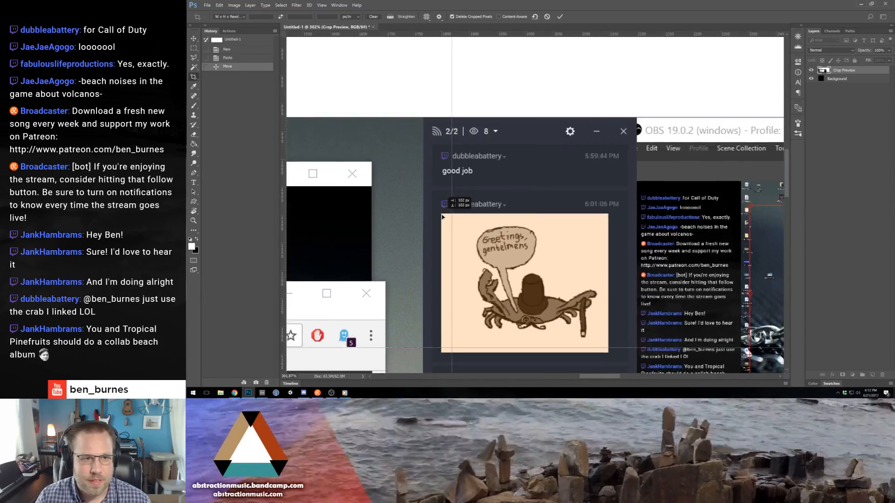
{"action": "key", "text": "Escape"}
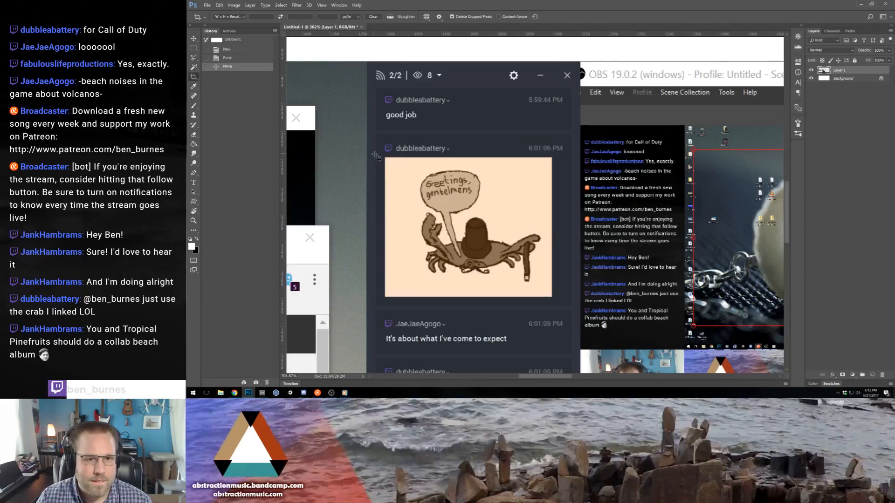
{"action": "left_click_drag", "start_coordinate": [387, 159], "coordinate": [552, 297]}
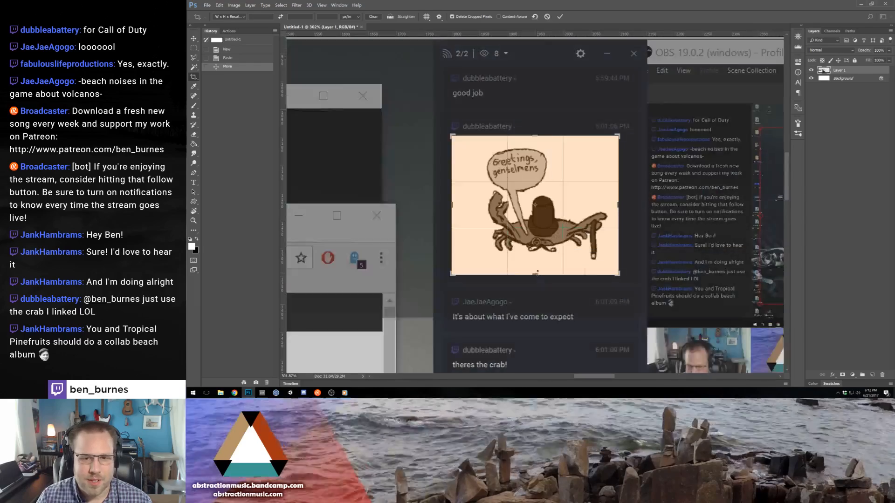
{"action": "key", "text": "Return"}
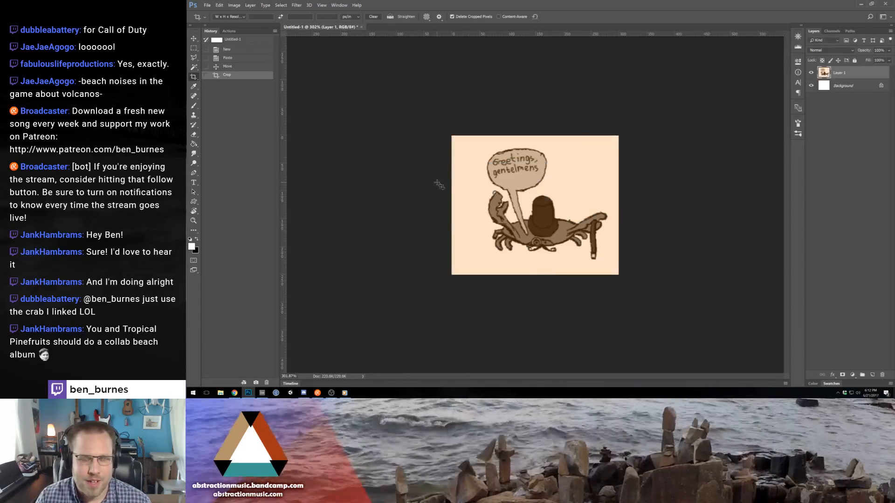
- Export the cropped crab for the web as crab.png in the Patreon Cards folder and discard the open document
{"action": "key", "text": "ctrl+alt+shift+s"}
{"action": "key", "text": "Return"}
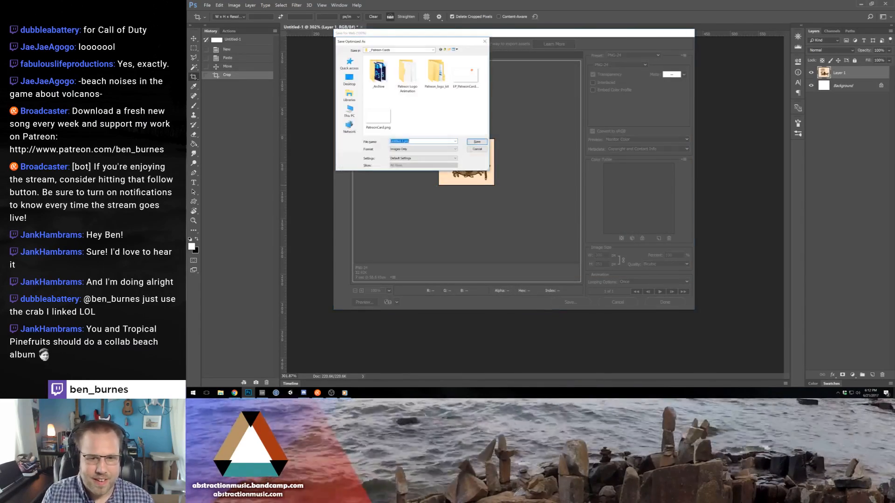
{"action": "key", "text": "Return"}
{"action": "left_click", "coordinate": [885, 3]}
{"action": "key", "text": "n"}
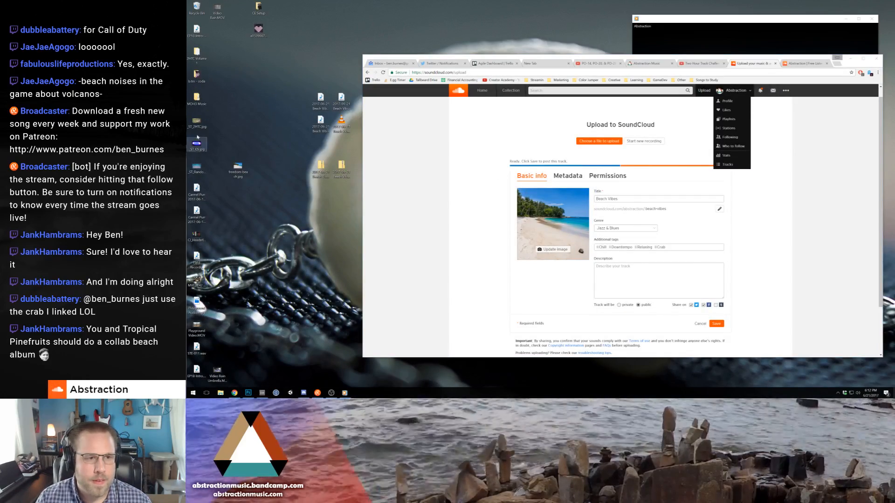
- Return to Photoshop from the desktop, create another clipboard-sized document and paste the screenshot again
{"action": "left_click", "coordinate": [196, 191]}
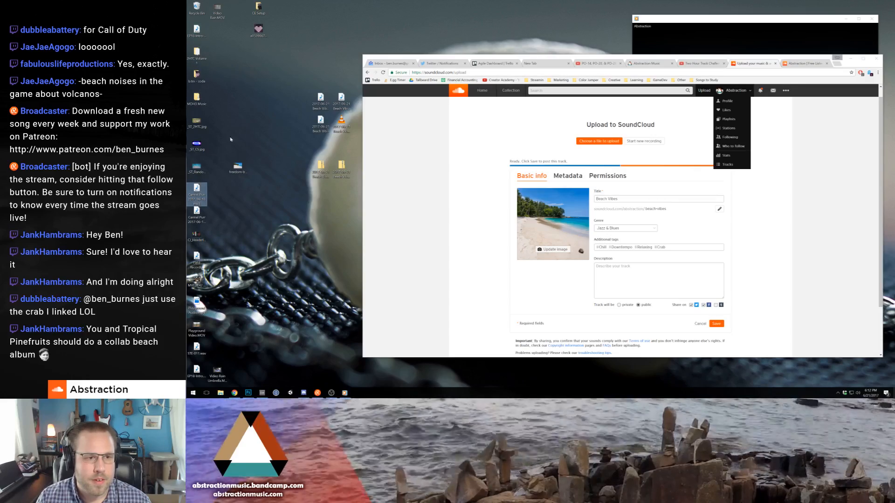
{"action": "left_click", "coordinate": [249, 393]}
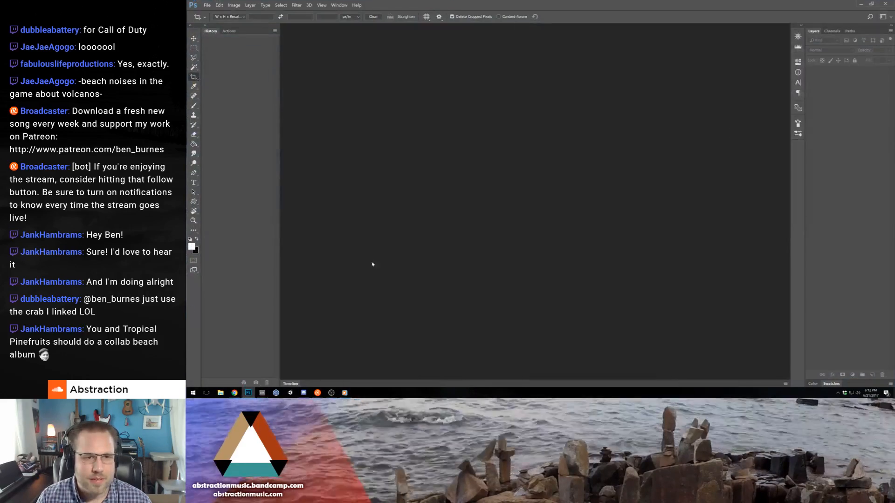
{"action": "left_click", "coordinate": [208, 5]}
{"action": "left_click", "coordinate": [214, 13]}
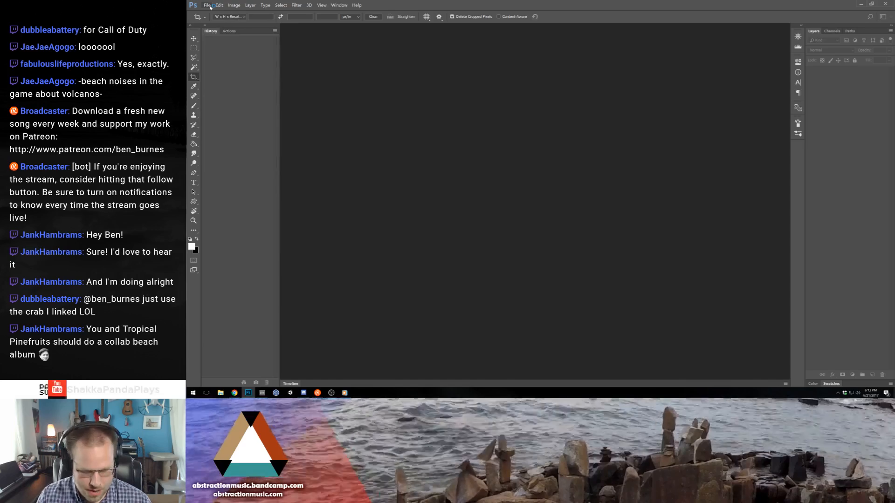
{"action": "key", "text": "Return"}
{"action": "key", "text": "ctrl+v"}
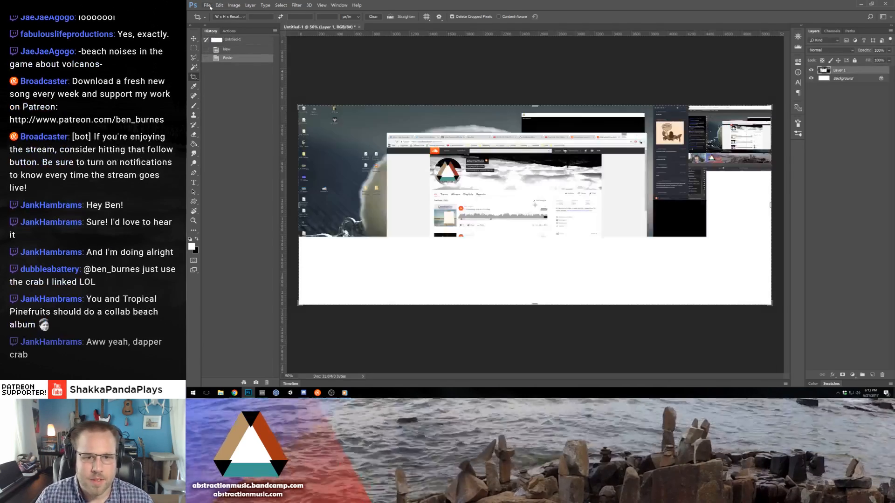
- Crop the second document tightly to the crab drawing in the chat window
{"action": "scroll", "coordinate": [680, 129], "scroll_direction": "up", "scroll_amount": 14}
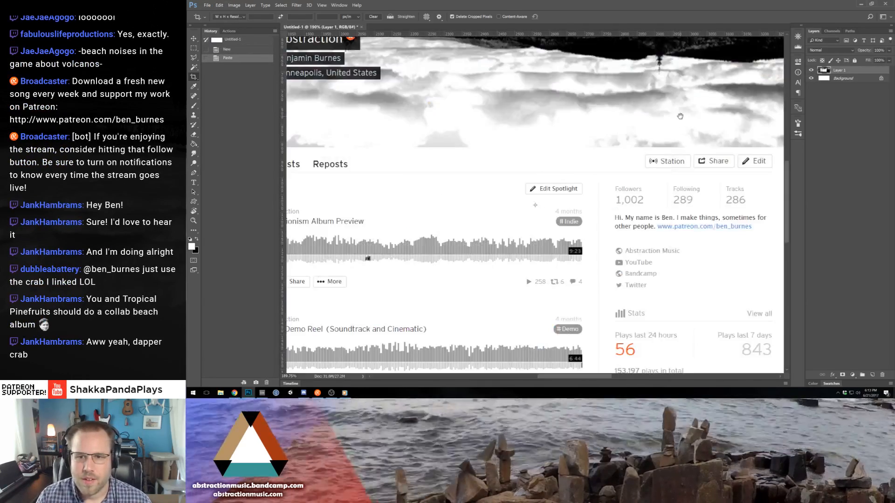
{"action": "left_click_drag", "start_coordinate": [678, 115], "coordinate": [368, 298]}
{"action": "left_click_drag", "start_coordinate": [769, 135], "coordinate": [588, 252]}
{"action": "mouse_move", "coordinate": [505, 154]}
{"action": "left_mouse_down"}
{"action": "mouse_move", "coordinate": [576, 230]}
{"action": "mouse_move", "coordinate": [610, 242]}
{"action": "left_mouse_up"}
{"action": "key", "text": "Return"}
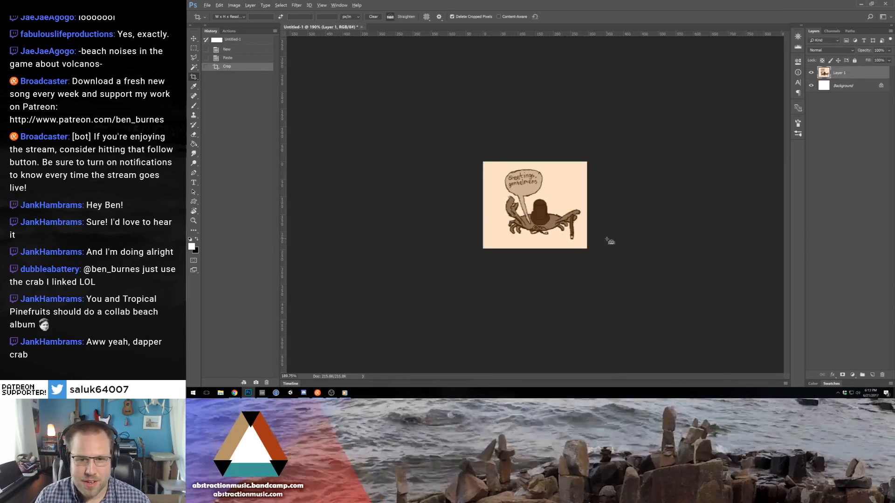
- Export the new crab crop for the web to the desktop, reusing the file name crab.png
{"action": "key", "text": "ctrl+shift+alt+s"}
{"action": "key", "text": "Return"}
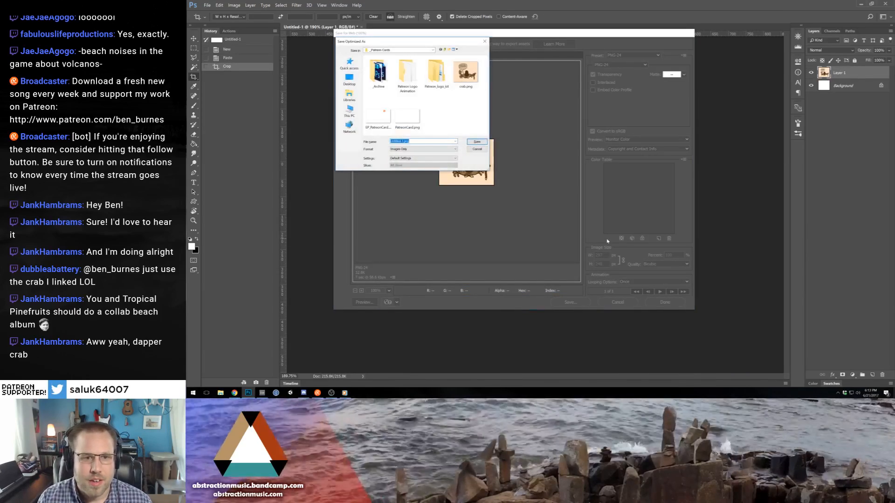
{"action": "left_click", "coordinate": [467, 72]}
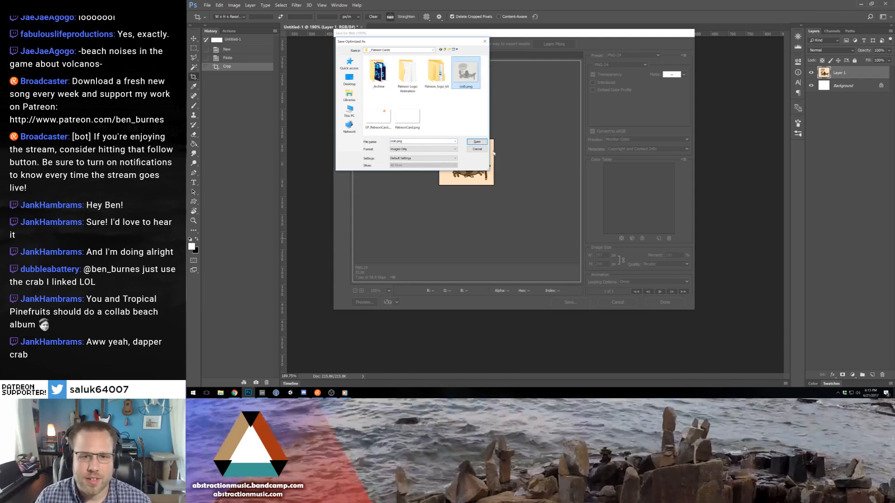
{"action": "left_click", "coordinate": [477, 142]}
- Go back to the SoundCloud upload form and replace the track's beach artwork with the crab picture from the desktop
{"action": "left_click", "coordinate": [859, 6]}
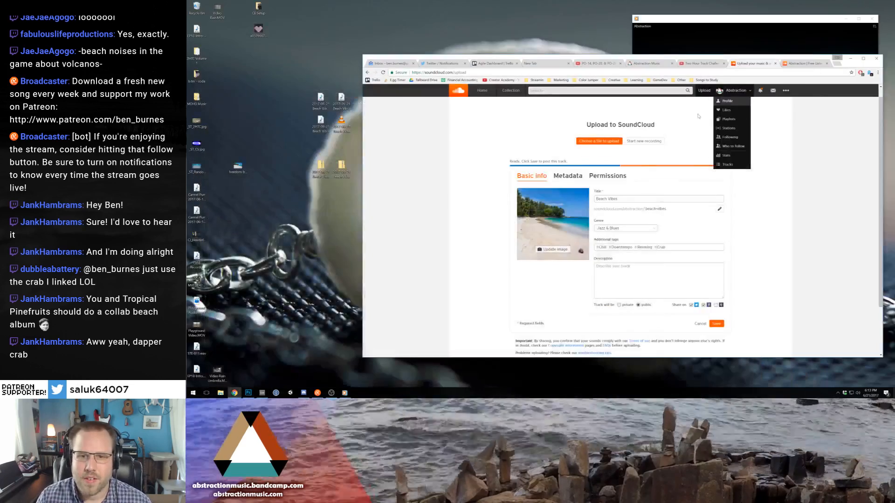
{"action": "left_click_drag", "start_coordinate": [217, 280], "coordinate": [549, 225]}
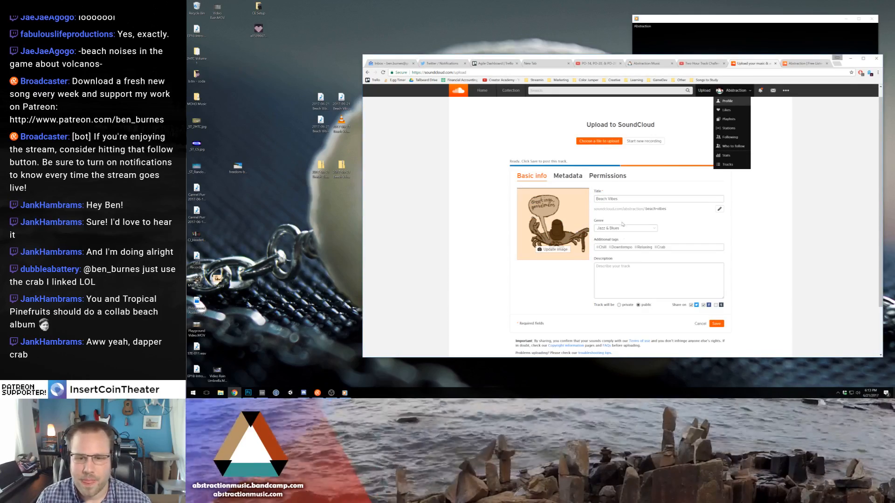
{"action": "left_click", "coordinate": [659, 280]}
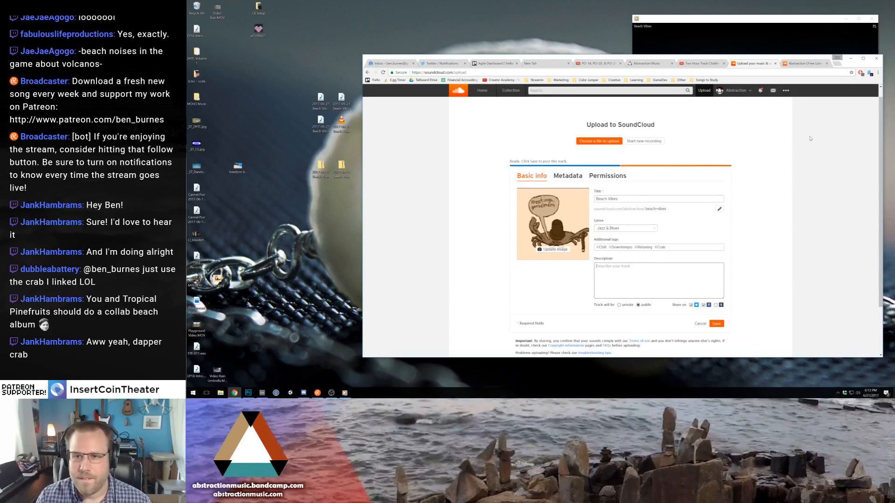
- Check the Two Hour Track Challenge playlist on YouTube and the upload's Metadata and Permissions sections
{"action": "left_click", "coordinate": [699, 65]}
{"action": "scroll", "coordinate": [683, 228], "scroll_direction": "up", "scroll_amount": 20}
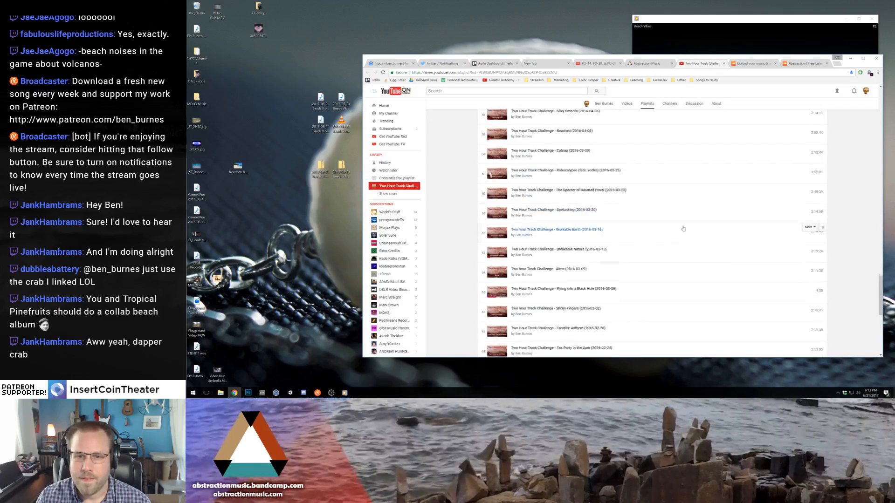
{"action": "left_click", "coordinate": [789, 66]}
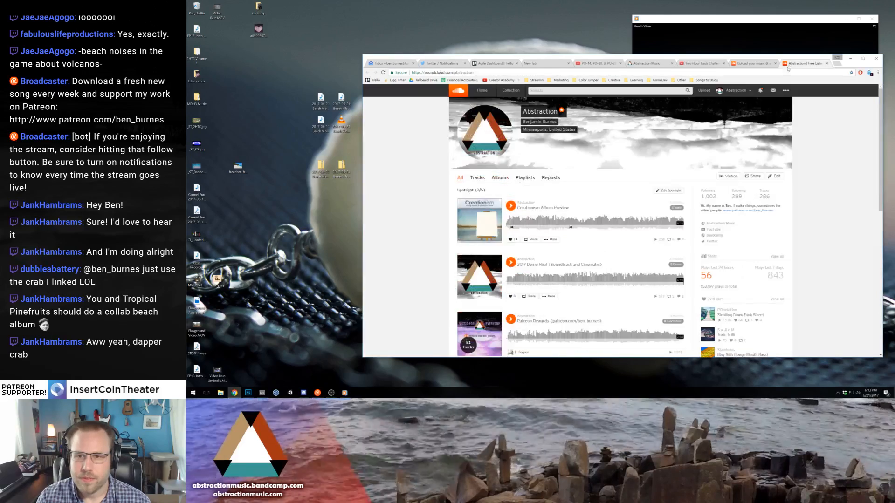
{"action": "left_click", "coordinate": [756, 63]}
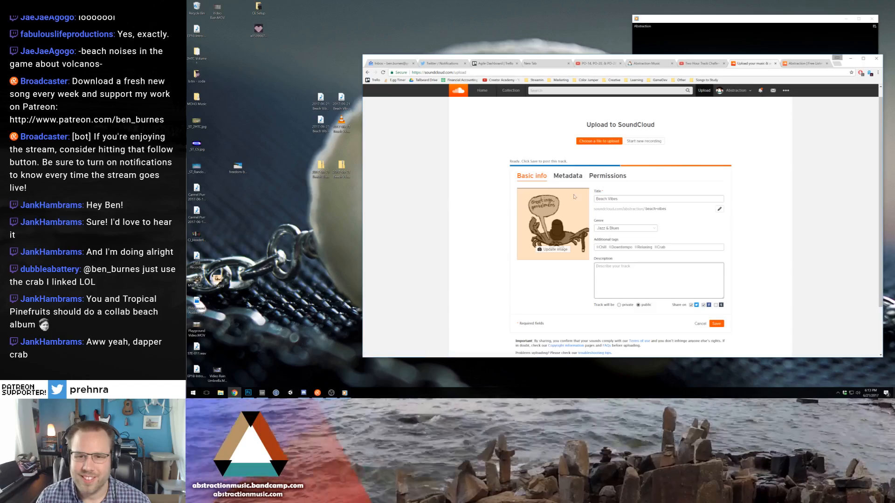
{"action": "left_click", "coordinate": [568, 177]}
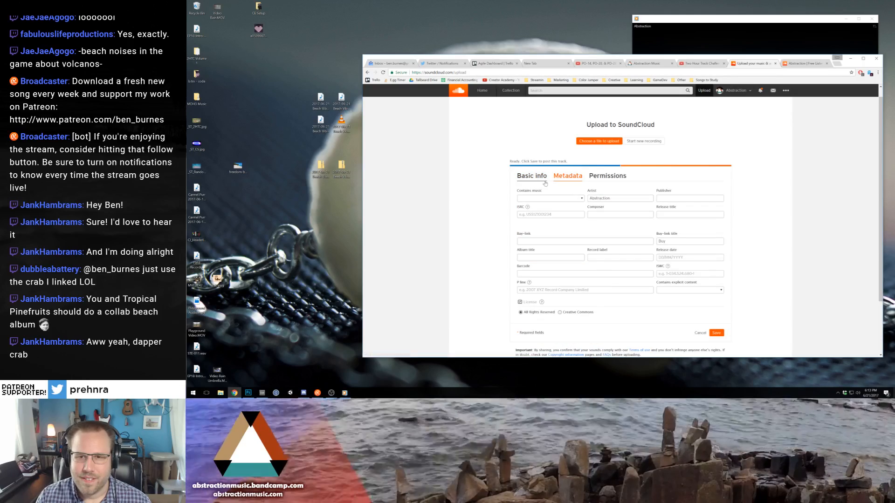
{"action": "left_click", "coordinate": [603, 177]}
{"action": "left_click", "coordinate": [540, 177]}
- Open the Angel Afternoon Tea Time track from the Abstraction profile in a separate tab and select its full description text
{"action": "left_click", "coordinate": [743, 93]}
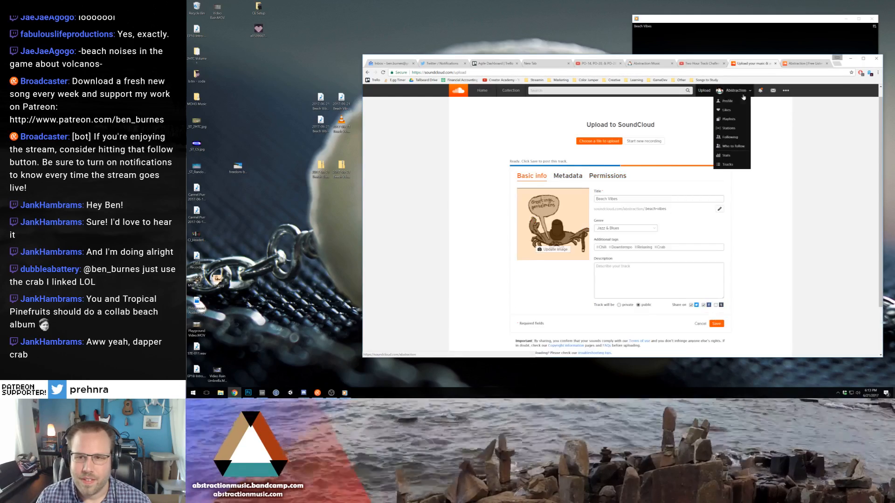
{"action": "middle_click", "coordinate": [737, 101]}
{"action": "left_click", "coordinate": [767, 65]}
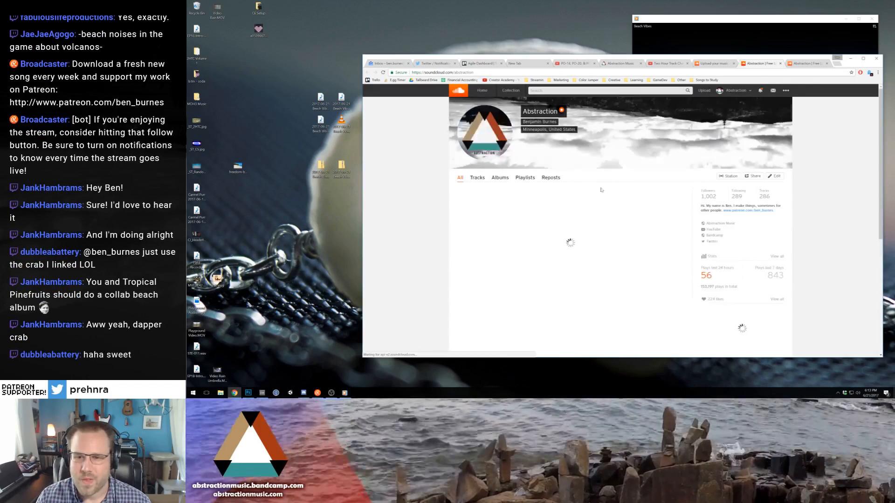
{"action": "scroll", "coordinate": [600, 199], "scroll_direction": "down", "scroll_amount": 6}
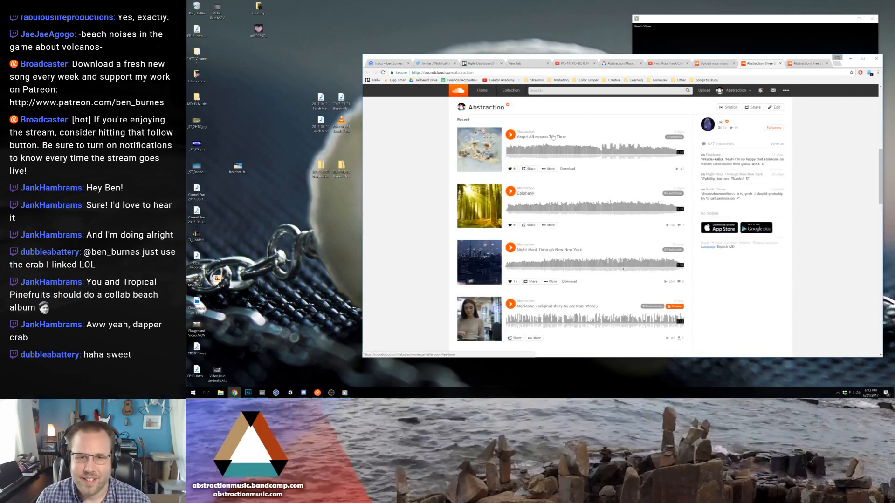
{"action": "left_click", "coordinate": [552, 139]}
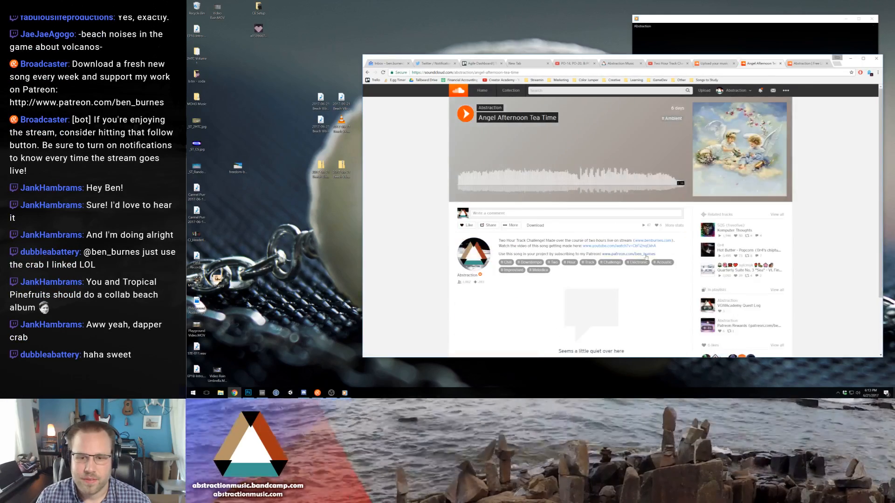
{"action": "left_click_drag", "start_coordinate": [656, 255], "coordinate": [498, 241]}
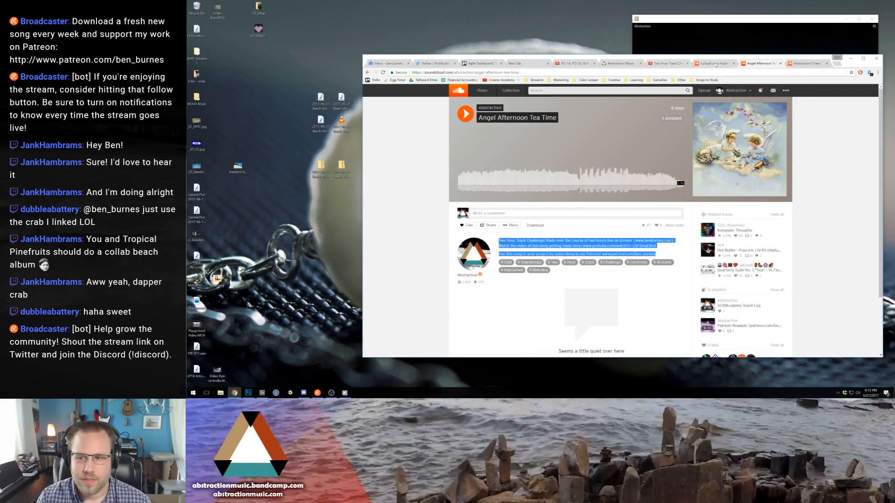
- Set the SoundCloud upload's buy link to the Patreon address copied from its description and the link title to Download, ending at the basic info
{"action": "left_click", "coordinate": [716, 65]}
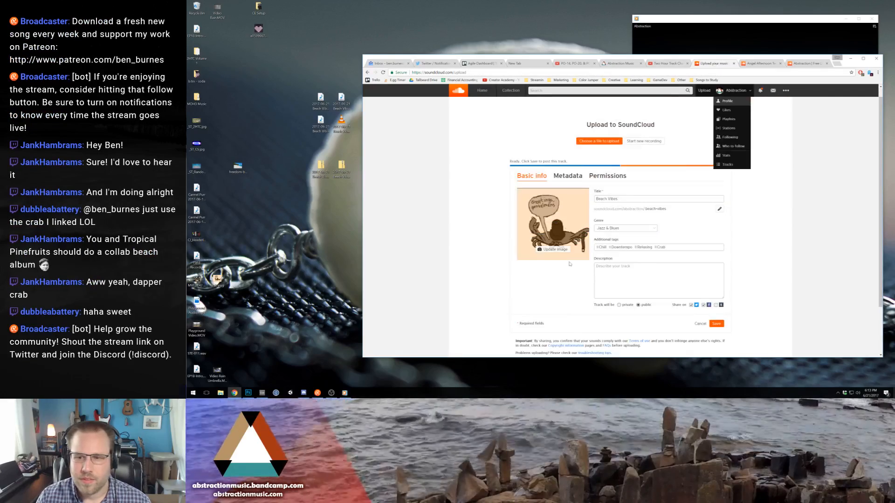
{"action": "left_click_drag", "start_coordinate": [691, 278], "coordinate": [596, 294]}
{"action": "key", "text": "ctrl+c"}
{"action": "left_click", "coordinate": [567, 176]}
{"action": "left_click", "coordinate": [559, 241]}
{"action": "key", "text": "ctrl+v"}
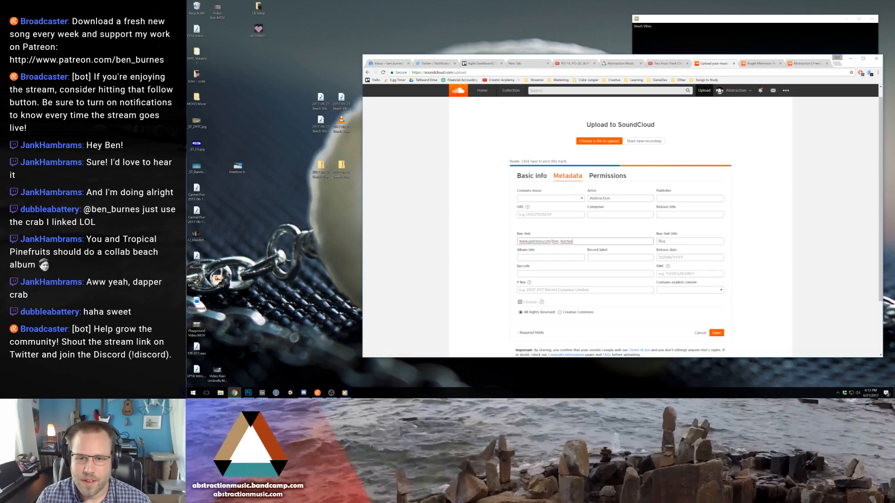
{"action": "key", "text": "Tab"}
{"action": "type", "text": "Download"}
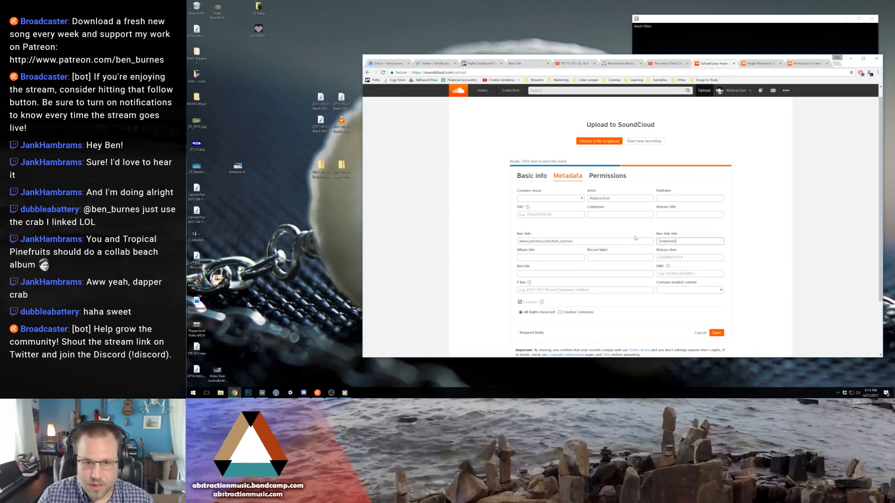
{"action": "left_click", "coordinate": [597, 257]}
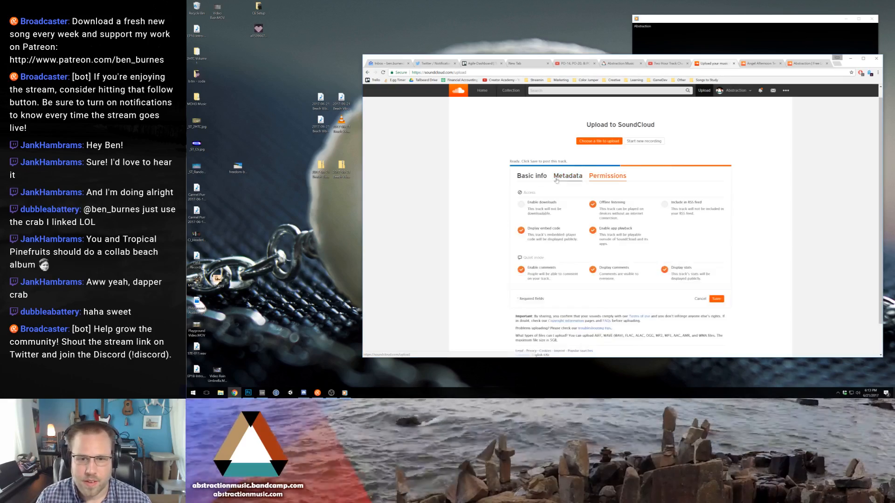
{"action": "left_click", "coordinate": [529, 176]}
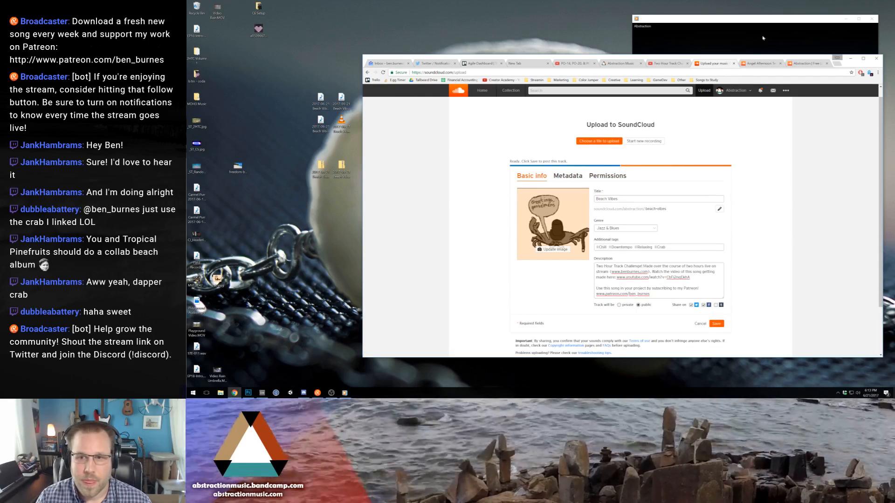
- Close the browser pages for the Angel Afternoon Tea Time track and the Abstraction SoundCloud profile
{"action": "left_click", "coordinate": [758, 63]}
{"action": "left_click", "coordinate": [781, 64]}
{"action": "left_click", "coordinate": [769, 64]}
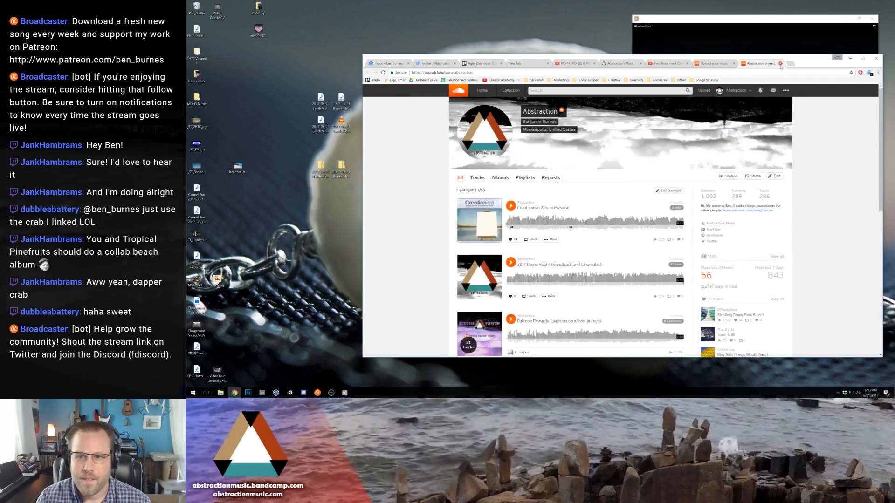
{"action": "left_click", "coordinate": [781, 64]}
- Look over the YouTube channel's home page and return to the SoundCloud upload form
{"action": "left_click", "coordinate": [700, 65]}
{"action": "scroll", "coordinate": [587, 105], "scroll_direction": "up", "scroll_amount": 5}
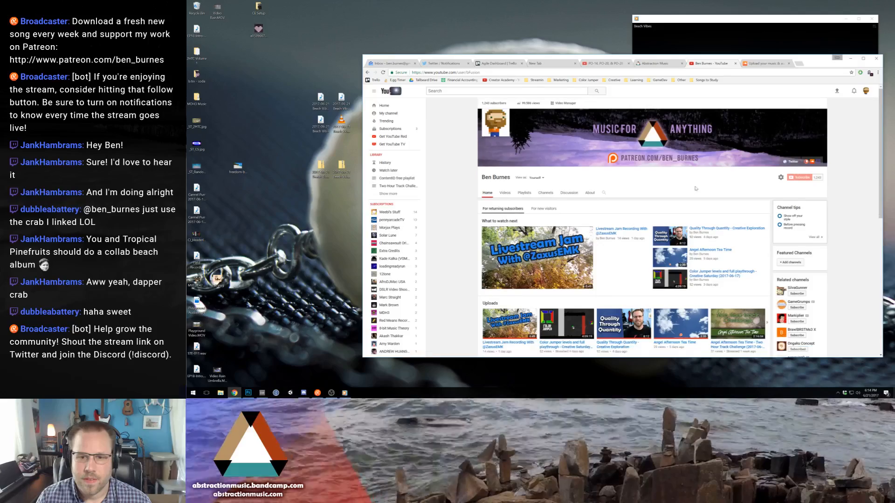
{"action": "scroll", "coordinate": [696, 189], "scroll_direction": "down", "scroll_amount": 4}
{"action": "scroll", "coordinate": [696, 189], "scroll_direction": "up", "scroll_amount": 4}
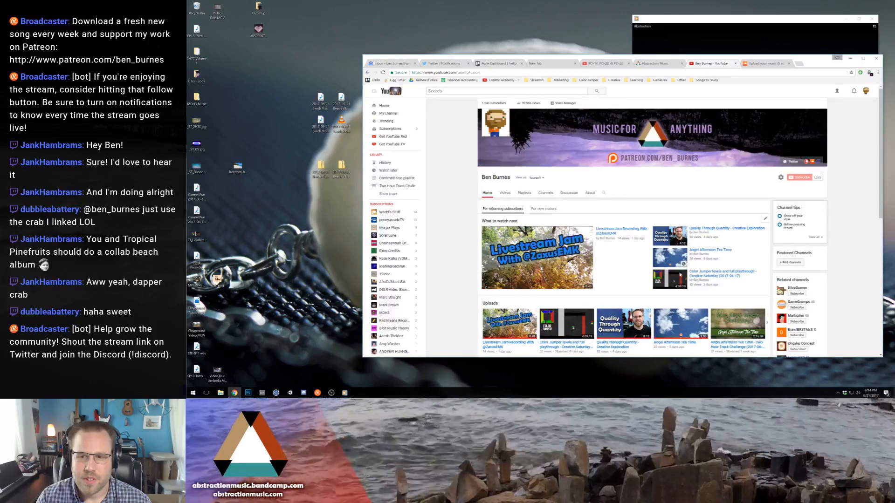
{"action": "left_click", "coordinate": [760, 63]}
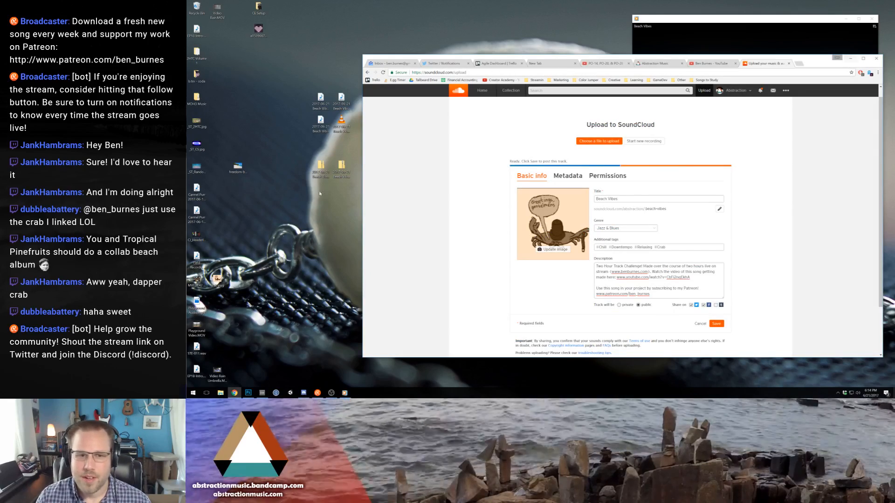
- Move the two zip files and one dated Beach Vibes file lower on the desktop, and launch HitFilm Pro with the browser minimised
{"action": "left_click_drag", "start_coordinate": [313, 167], "coordinate": [321, 235]}
{"action": "left_click_drag", "start_coordinate": [318, 96], "coordinate": [300, 214]}
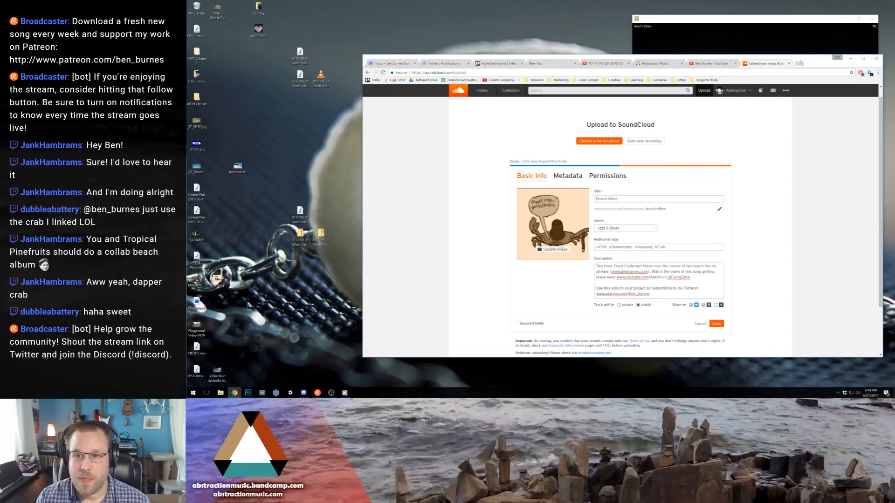
{"action": "left_click", "coordinate": [851, 58]}
{"action": "left_click", "coordinate": [188, 398]}
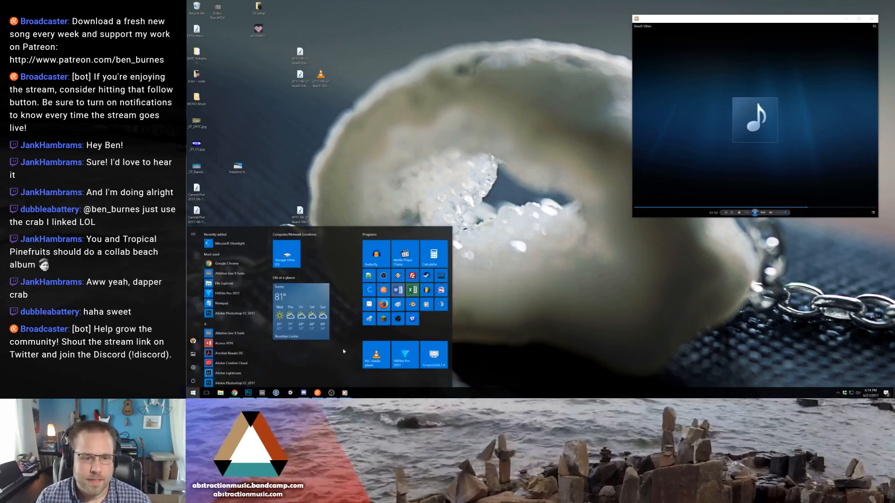
{"action": "left_click", "coordinate": [402, 357]}
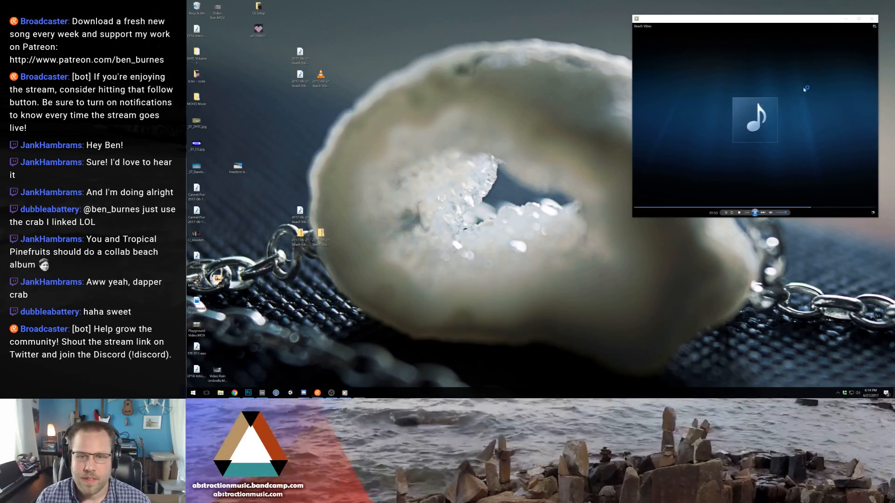
- Browse to the Two Hour Timelapse folder under Media and Video Production on Storage Drive (D:) in File Explorer
{"action": "left_click", "coordinate": [193, 393]}
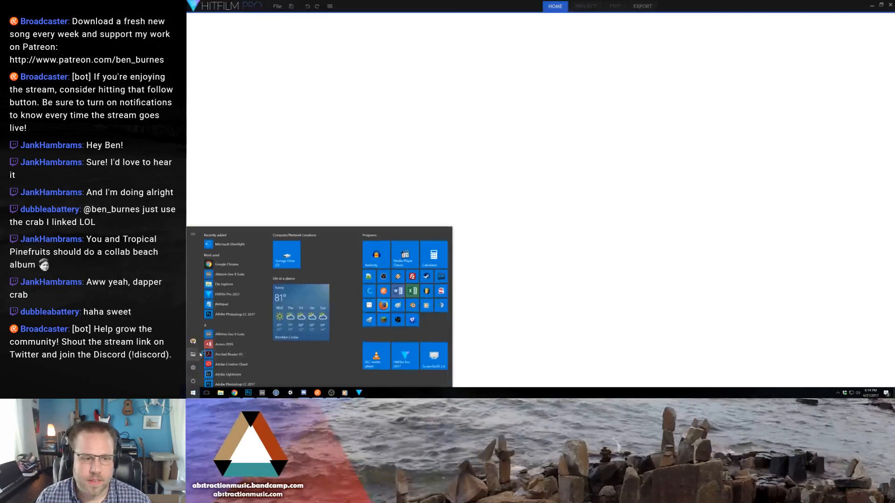
{"action": "left_click", "coordinate": [193, 354]}
{"action": "double_click", "coordinate": [543, 134]}
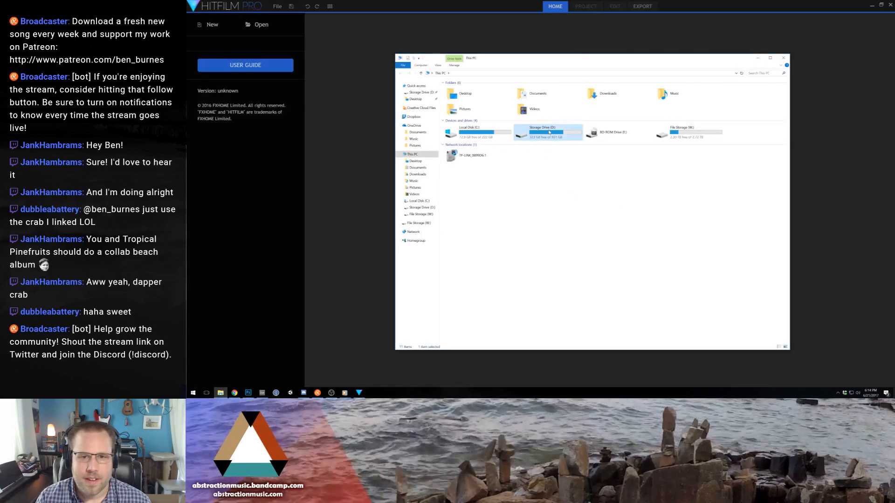
{"action": "double_click", "coordinate": [464, 115]}
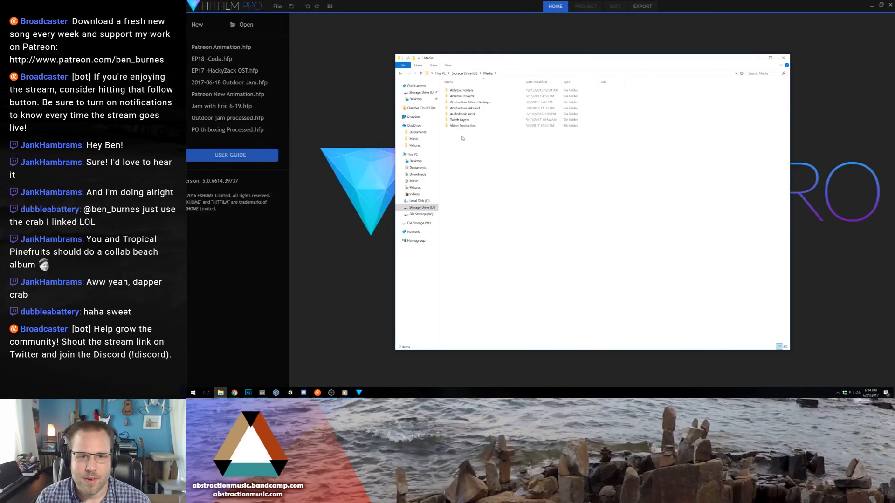
{"action": "double_click", "coordinate": [463, 126]}
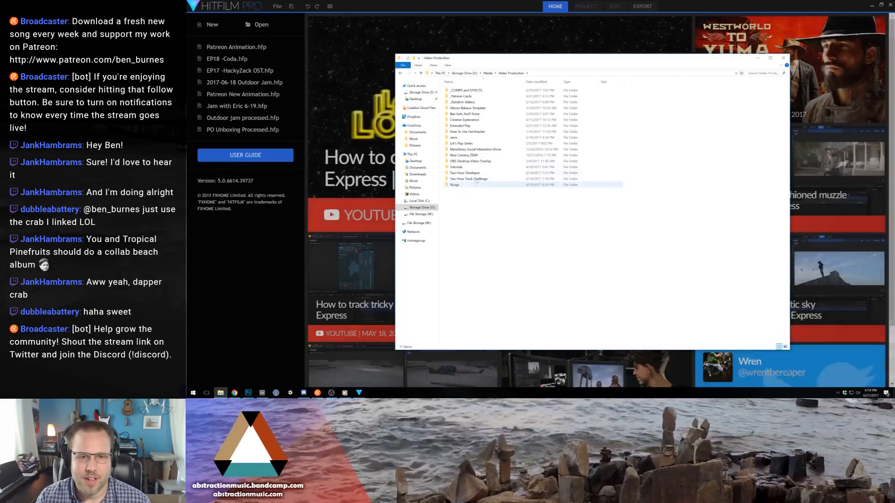
{"action": "left_click", "coordinate": [478, 173]}
{"action": "double_click", "coordinate": [478, 174]}
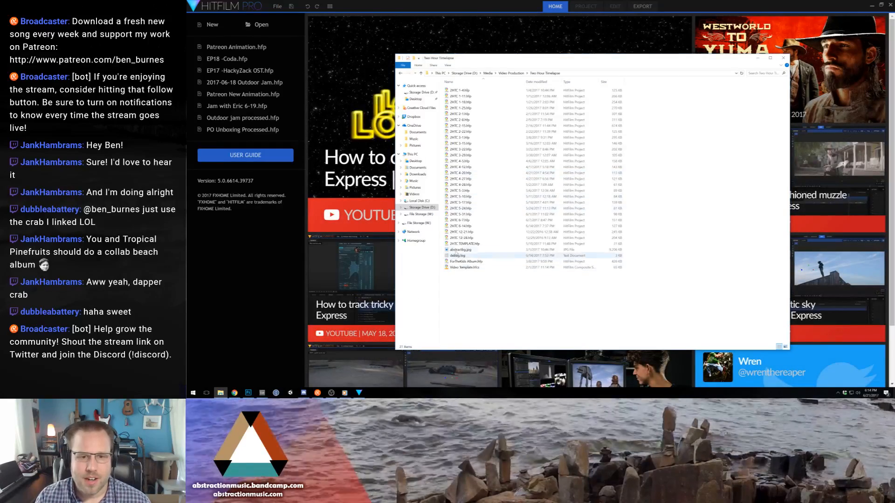
- Duplicate the 2HTC TEMPLATE.hfp project in the folder and rename the copy for 6-21
{"action": "left_click", "coordinate": [463, 244]}
{"action": "key", "text": "ctrl+c"}
{"action": "key", "text": "ctrl+v"}
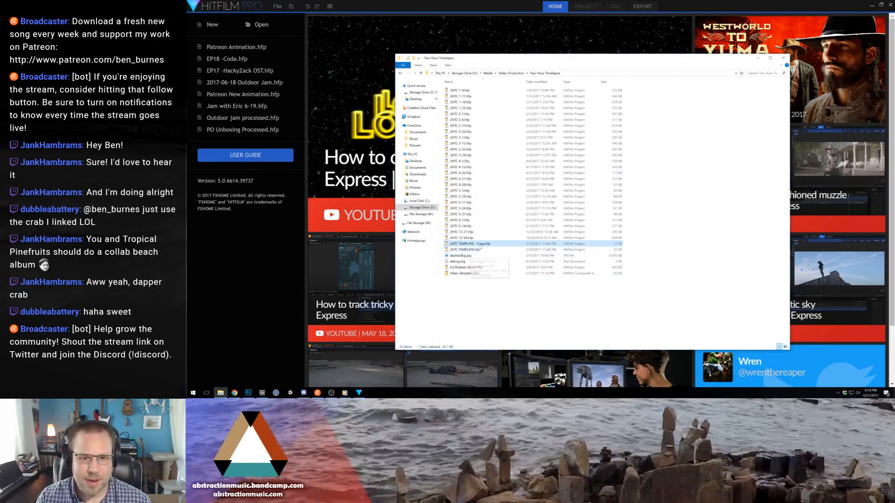
{"action": "key", "text": "F2"}
{"action": "left_click_drag", "start_coordinate": [484, 244], "coordinate": [467, 243]}
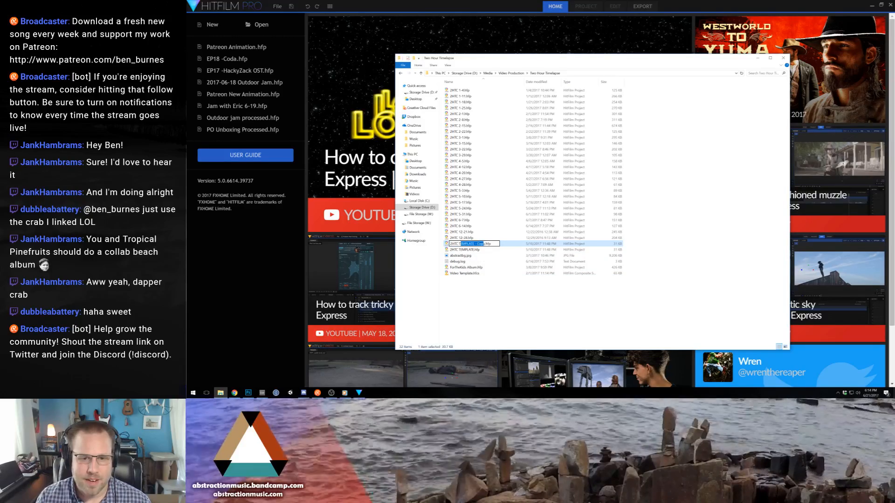
{"action": "type", "text": "6-21"}
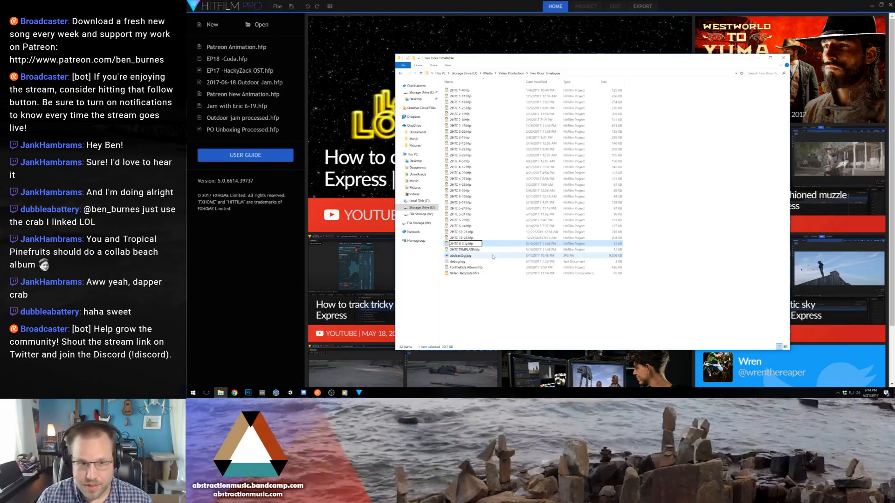
{"action": "key", "text": "Return"}
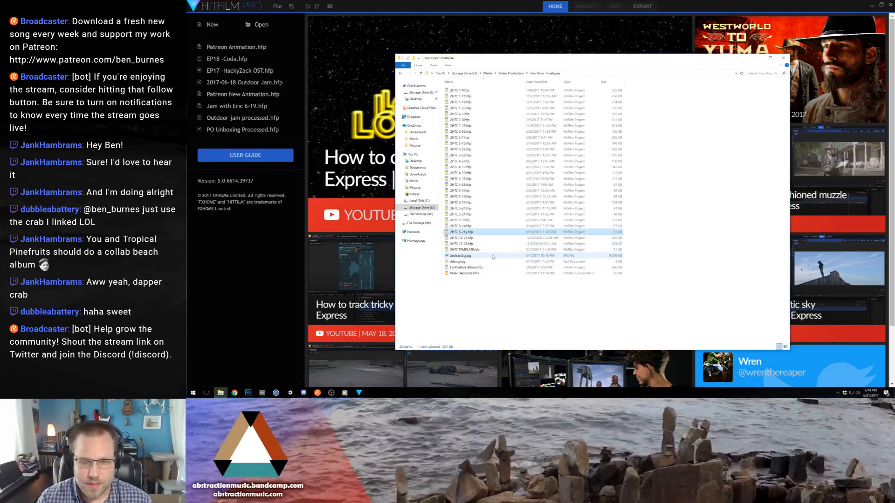
- Open the 2HTC 6-21 project in HitFilm Pro
{"action": "double_click", "coordinate": [469, 234]}
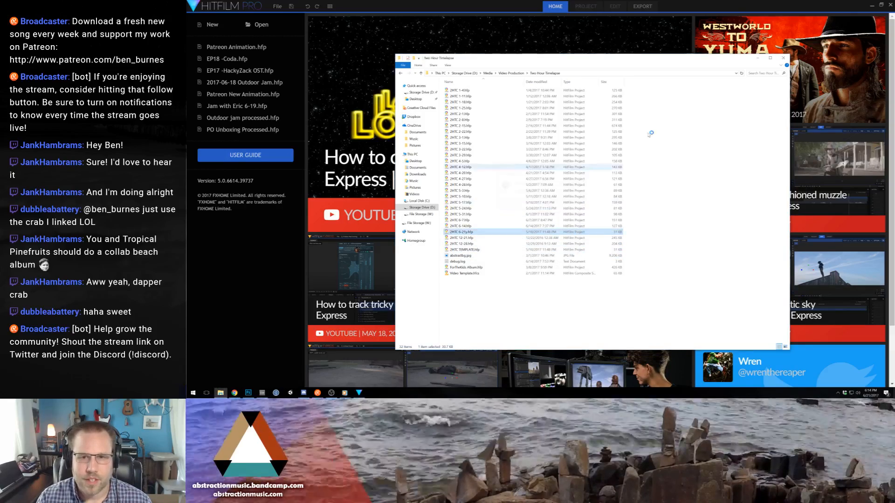
{"action": "left_click", "coordinate": [758, 58]}
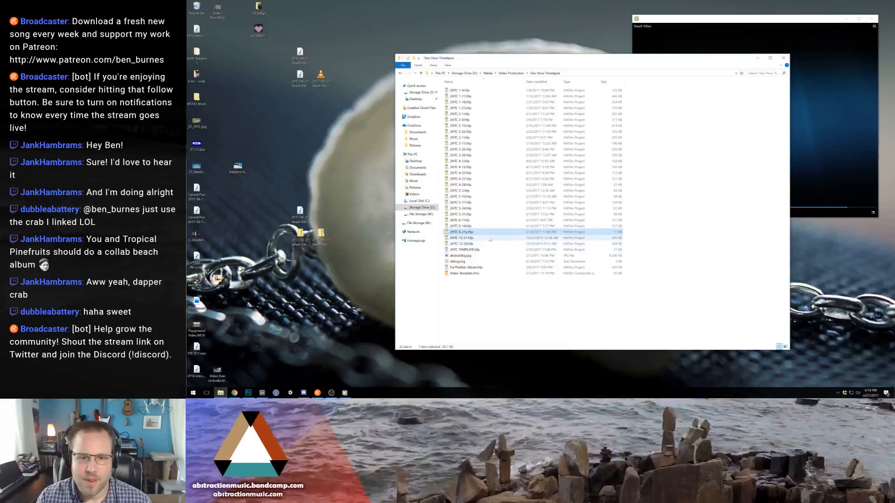
{"action": "left_click", "coordinate": [468, 231]}
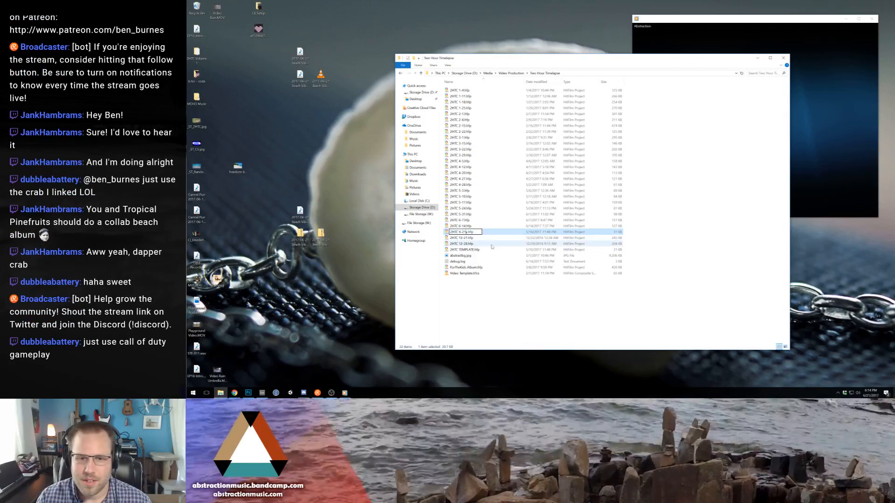
{"action": "key", "text": "Escape"}
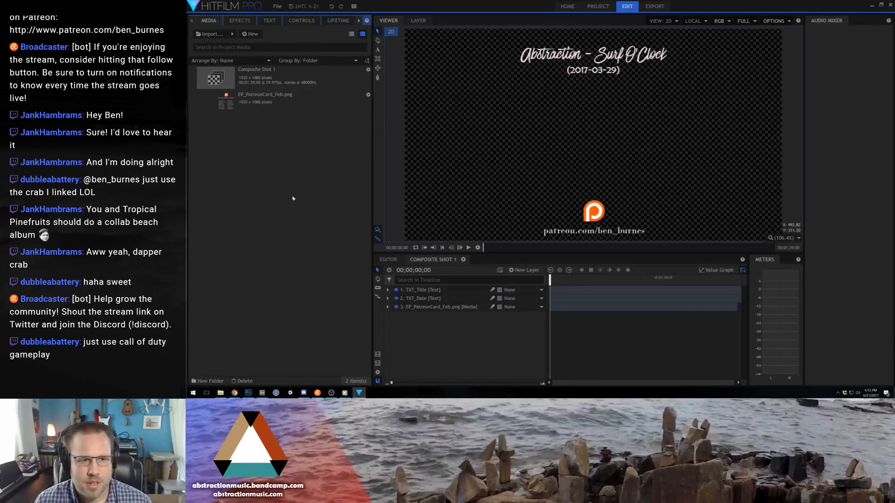
- Change the song name in the composite shot's title text so that it reads Abstraction - Beach Vibes
{"action": "double_click", "coordinate": [615, 58]}
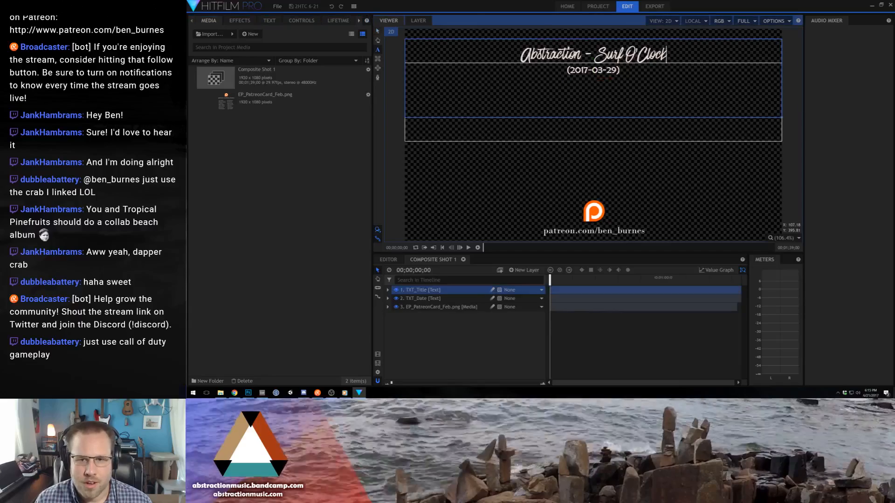
{"action": "left_click_drag", "start_coordinate": [596, 56], "coordinate": [691, 57]}
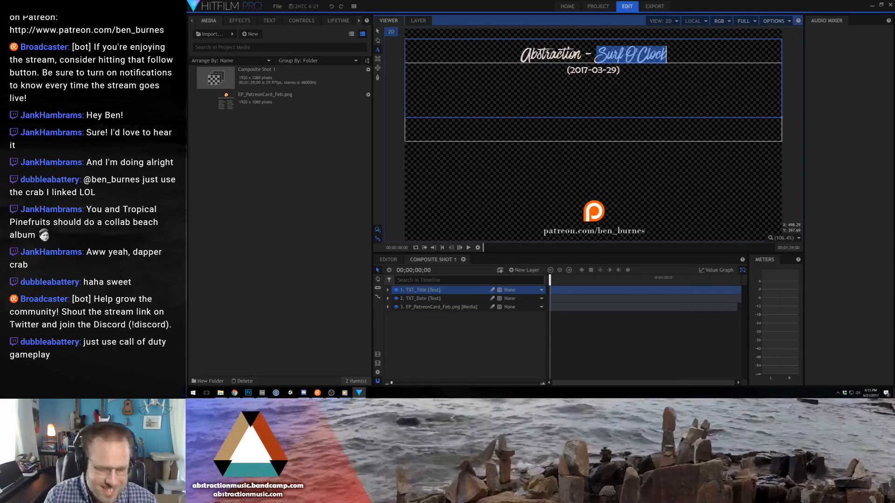
{"action": "type", "text": "Beach Vibes"}
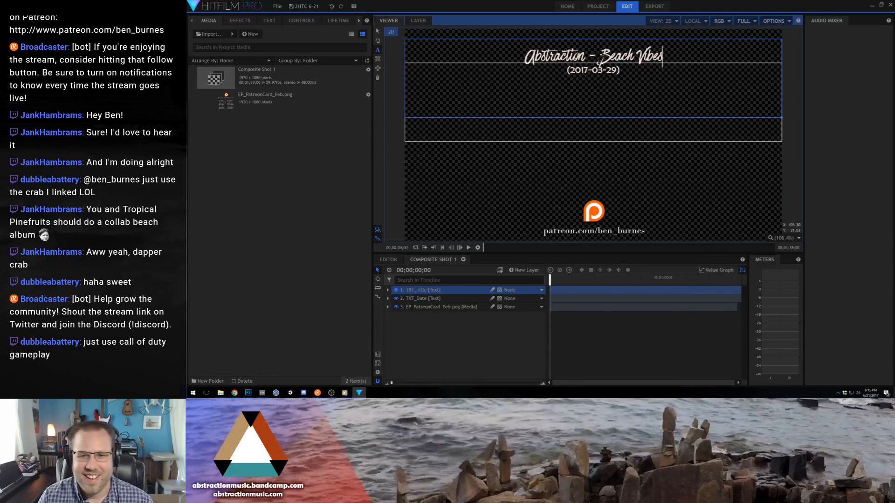
- Change the date text under the title to (2017-06-21) and switch back to the Select tool
{"action": "left_click", "coordinate": [607, 70]}
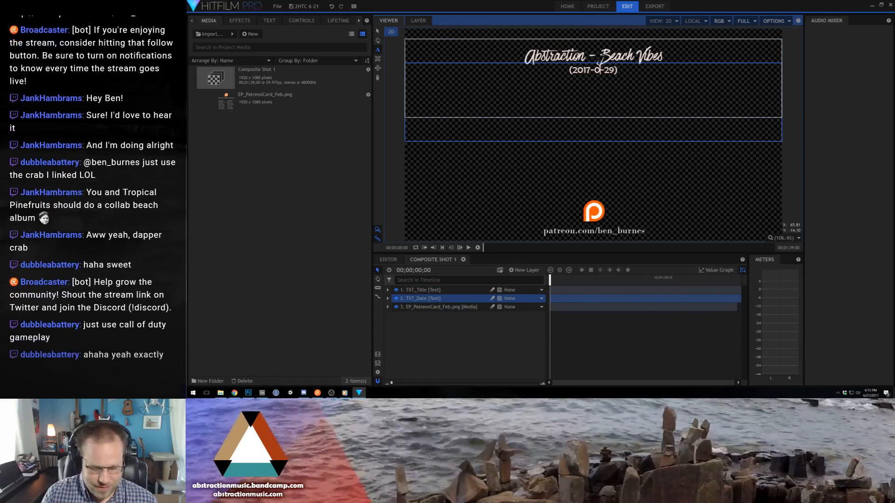
{"action": "key", "text": "BackSpace"}
{"action": "type", "text": "6"}
{"action": "key", "text": "Delete"}
{"action": "key", "text": "Delete"}
{"action": "type", "text": "21"}
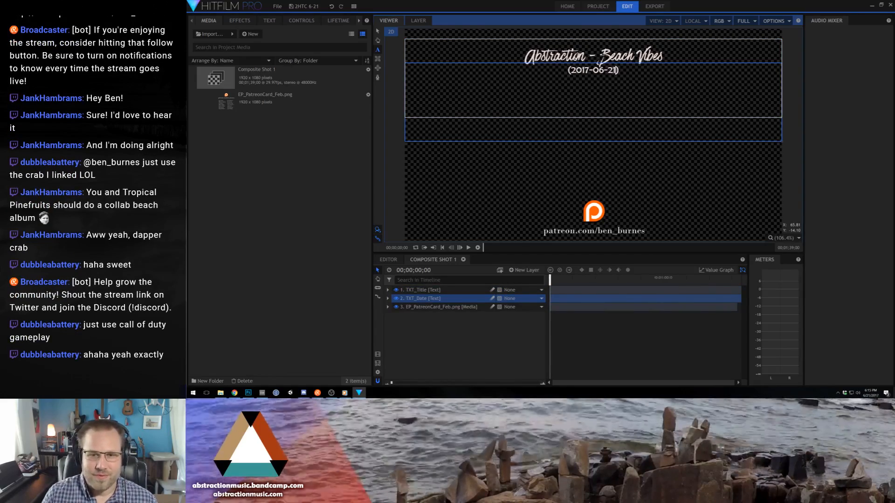
{"action": "left_click", "coordinate": [377, 32]}
- Delete the EP_PatreonCard_Feb.png layer from Composite Shot 1 and undo the deletion
{"action": "left_click", "coordinate": [410, 105]}
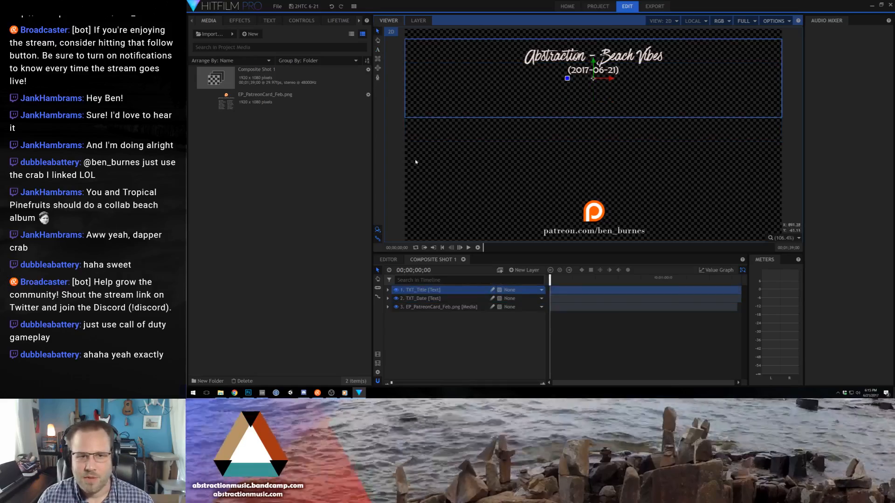
{"action": "left_click", "coordinate": [410, 196]}
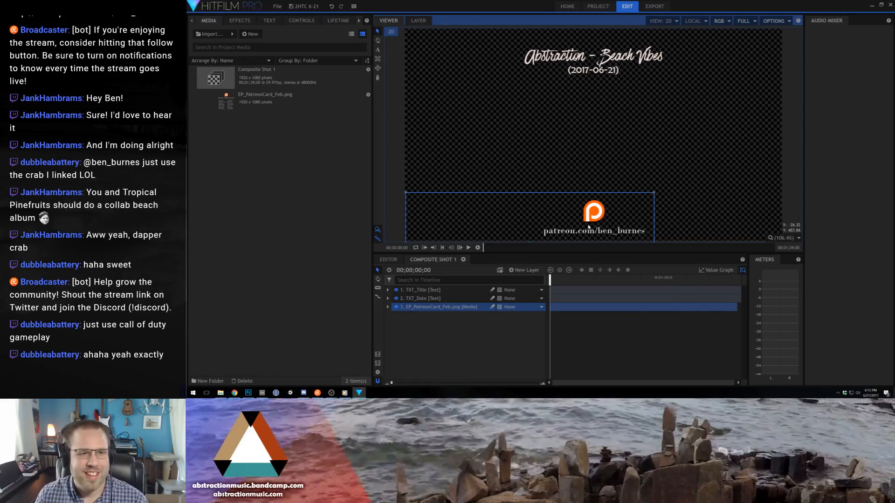
{"action": "key", "text": "Delete"}
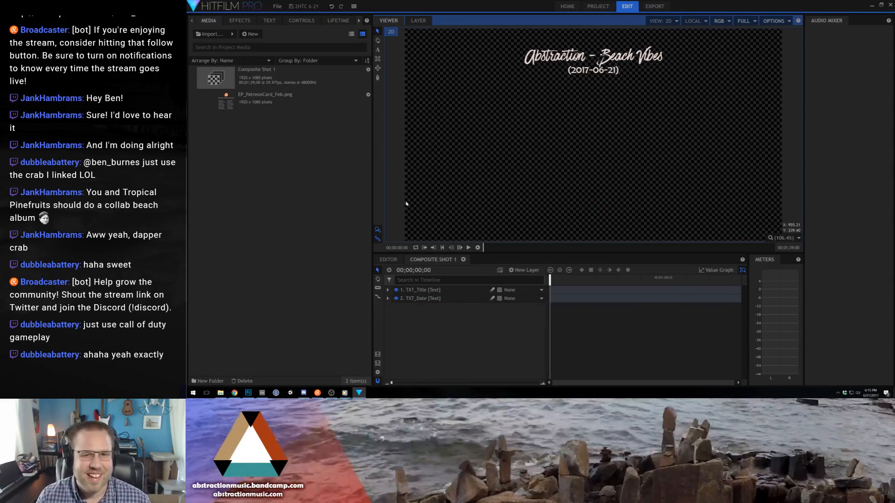
{"action": "left_click", "coordinate": [306, 178]}
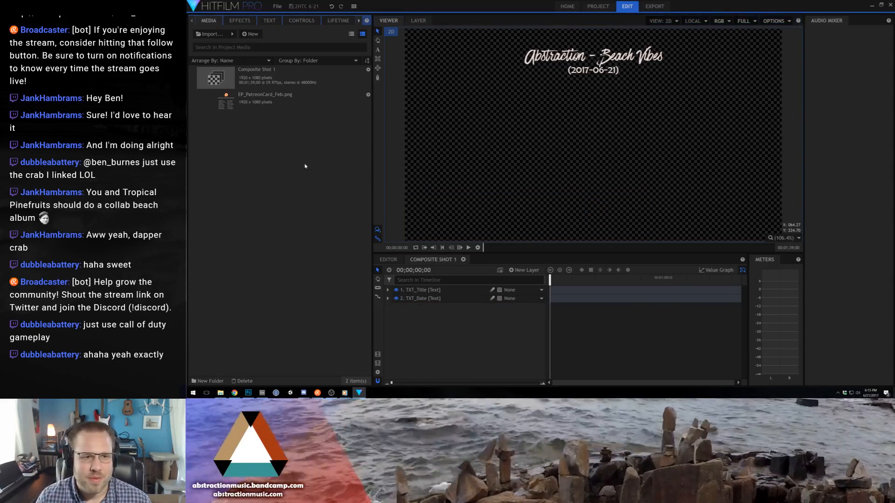
{"action": "key", "text": "ctrl+z"}
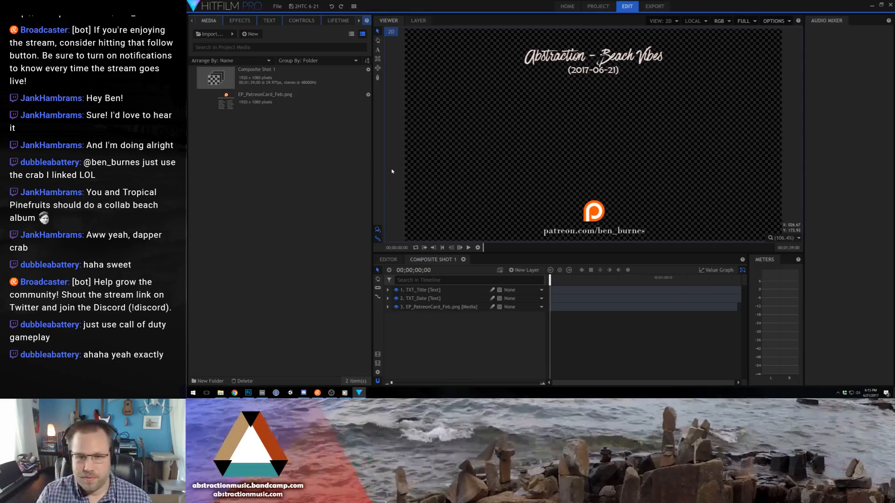
{"action": "right_click", "coordinate": [265, 173]}
{"action": "mouse_move", "coordinate": [298, 184]}
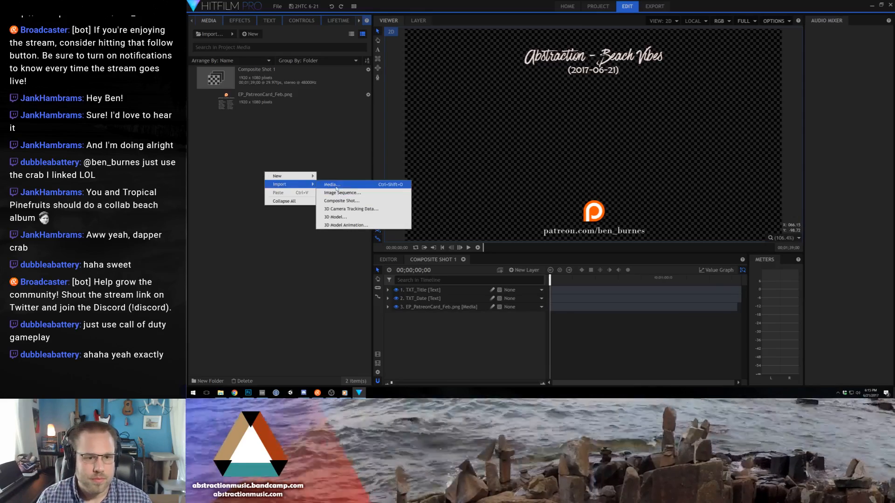
{"action": "left_click", "coordinate": [342, 201]}
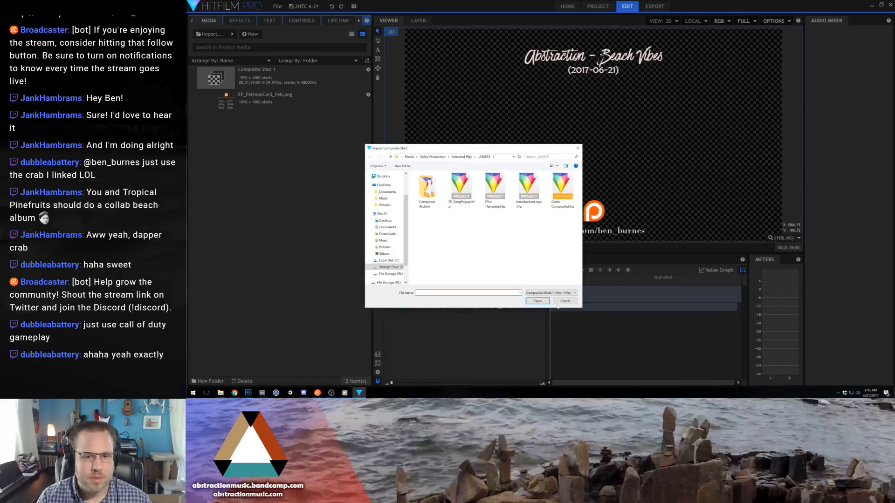
{"action": "left_click", "coordinate": [563, 302]}
- Import the Patreon Logo Animation folder into the project media as an image sequence
{"action": "right_click", "coordinate": [240, 182]}
{"action": "mouse_move", "coordinate": [275, 194]}
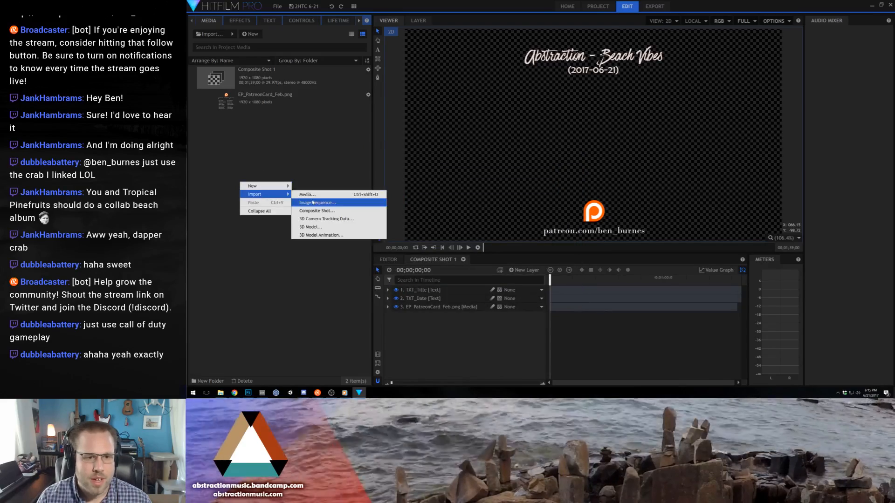
{"action": "left_click", "coordinate": [313, 203]}
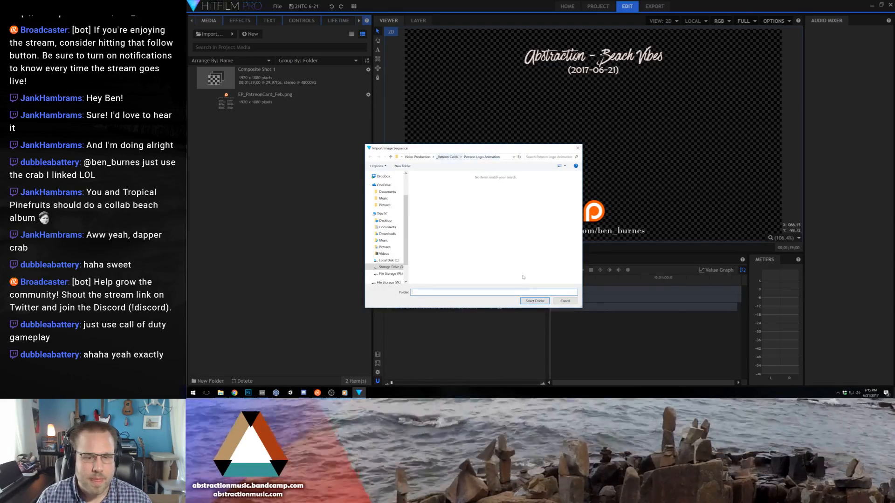
{"action": "left_click", "coordinate": [538, 302]}
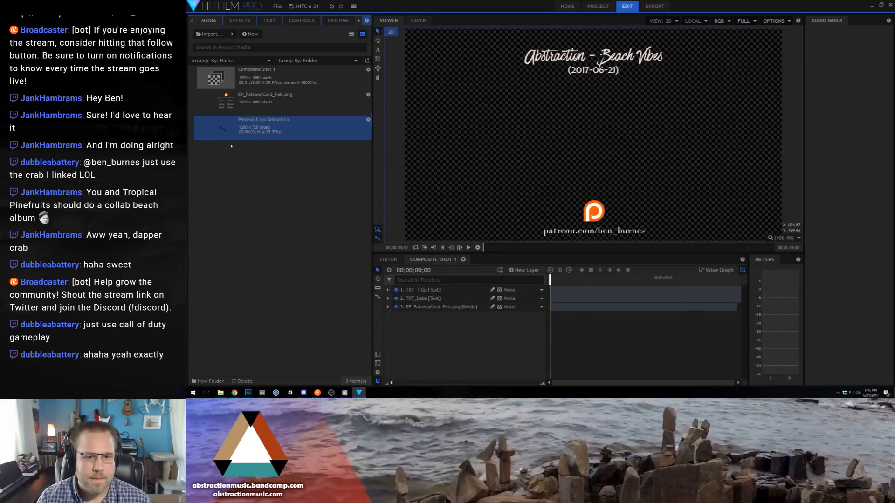
- Add the Patreon Logo Animation above the EP_PatreonCard_Feb.png layer, shrink it to about half size and lower it over the card's logo
{"action": "left_click_drag", "start_coordinate": [232, 146], "coordinate": [458, 307]}
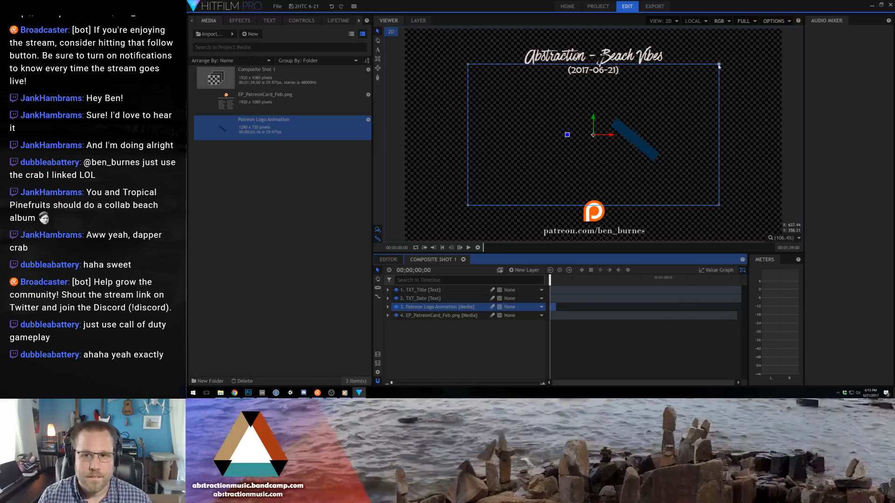
{"action": "left_click_drag", "start_coordinate": [719, 65], "coordinate": [657, 97]}
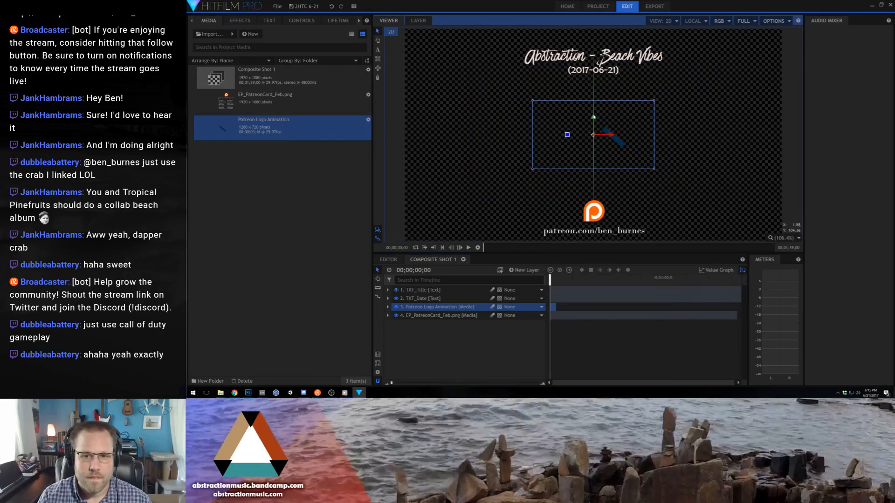
{"action": "left_click_drag", "start_coordinate": [594, 124], "coordinate": [594, 206]}
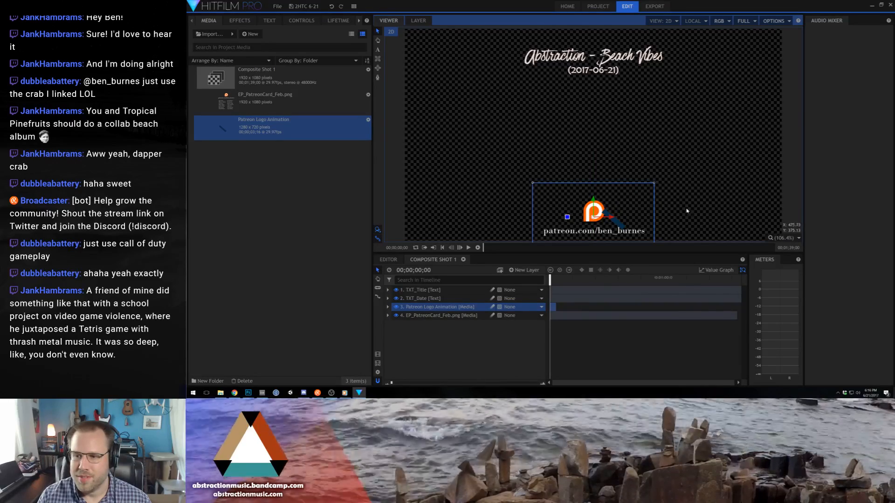
- Delete the EP_PatreonCard_Feb.png layer from Composite Shot 1 and play back the Patreon logo animation
{"action": "left_click", "coordinate": [458, 316]}
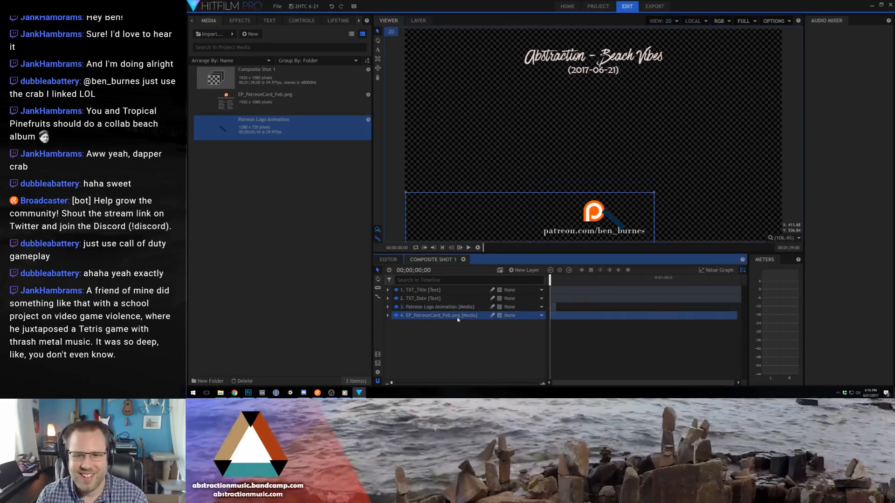
{"action": "key", "text": "Delete"}
{"action": "key", "text": "space"}
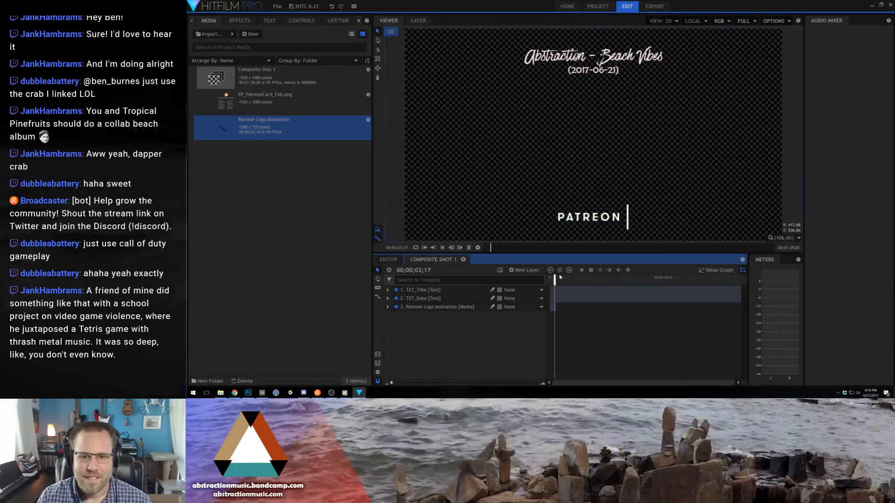
{"action": "key", "text": "space"}
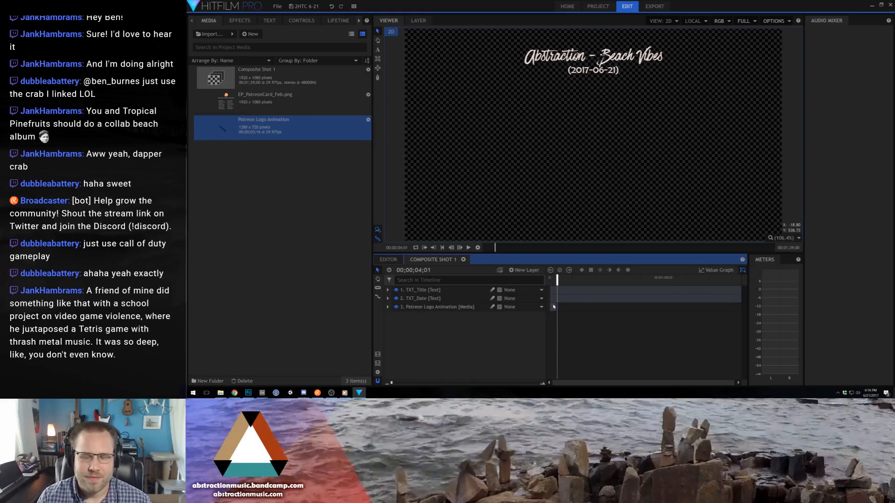
- Go up to the Video Production folder in File Explorer, and return to HitFilm Pro with the Patreon Logo Animation selected
{"action": "left_click", "coordinate": [220, 393]}
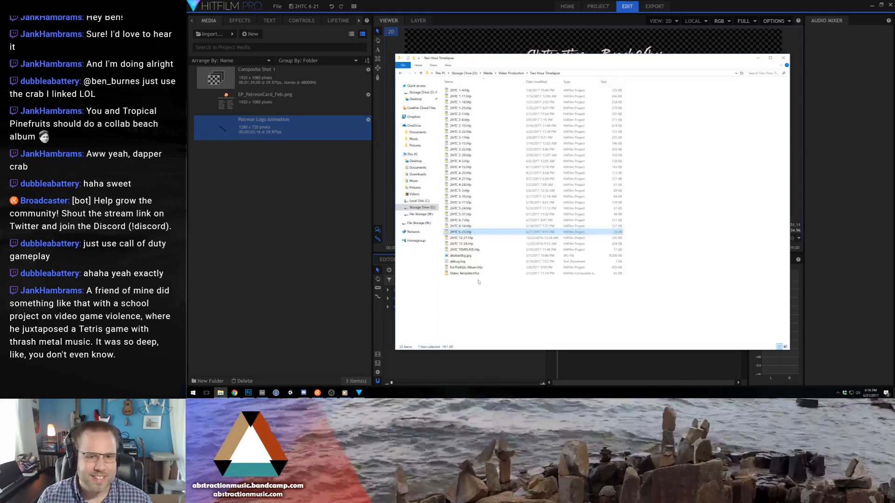
{"action": "key", "text": "alt+Up"}
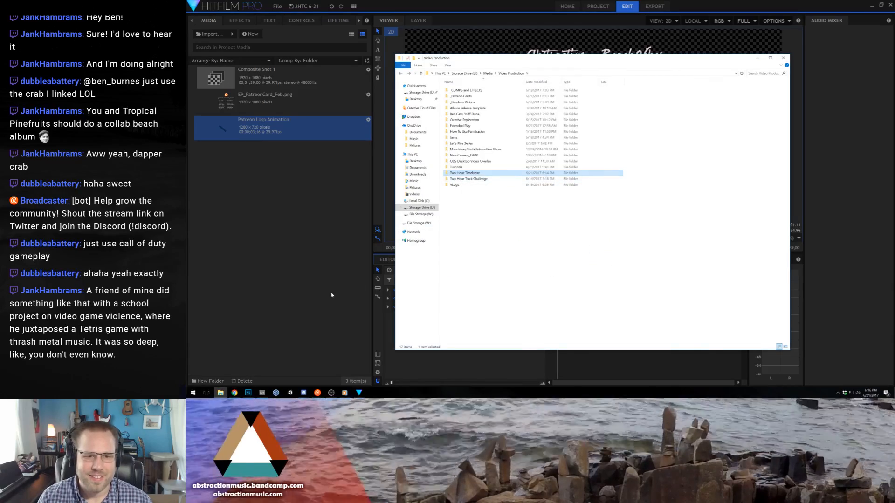
{"action": "left_click", "coordinate": [347, 294]}
{"action": "left_click", "coordinate": [425, 308]}
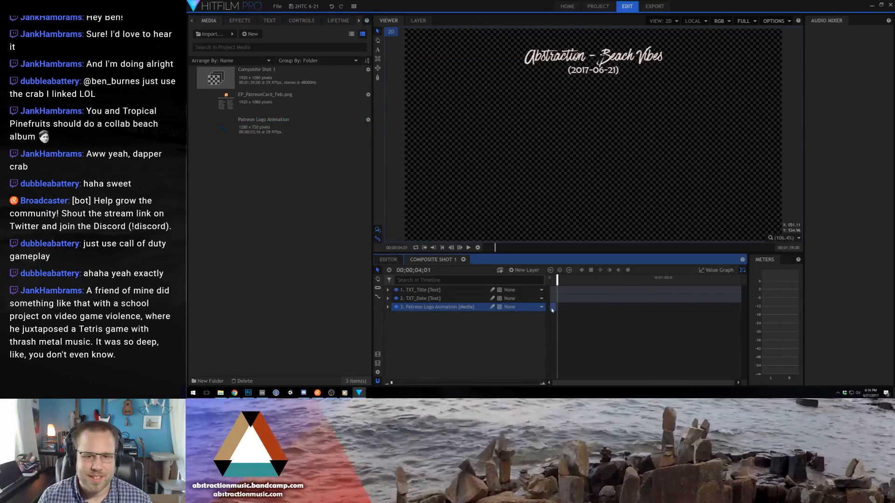
{"action": "left_click", "coordinate": [296, 130]}
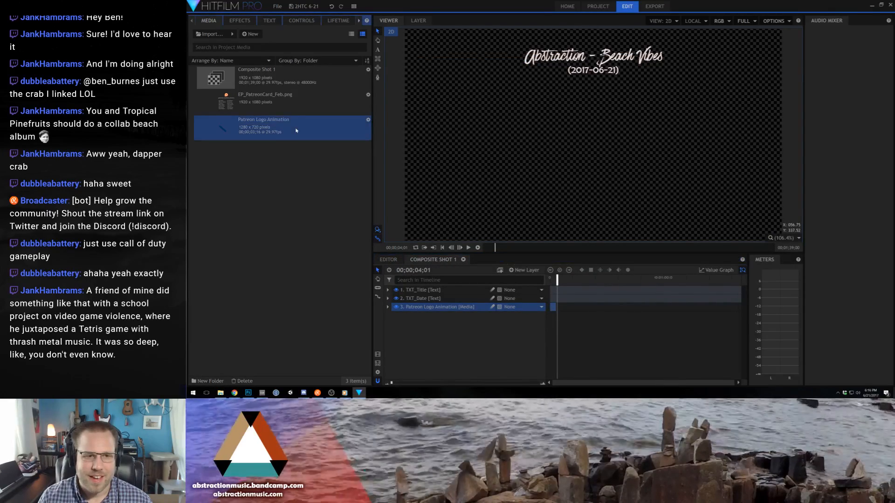
- Preview the Patreon logo animation twice from the start of the timeline with the whole frame in view
{"action": "left_click_drag", "start_coordinate": [557, 278], "coordinate": [547, 281]}
{"action": "scroll", "coordinate": [586, 190], "scroll_direction": "down", "scroll_amount": 2}
{"action": "scroll", "coordinate": [586, 191], "scroll_direction": "up", "scroll_amount": 1}
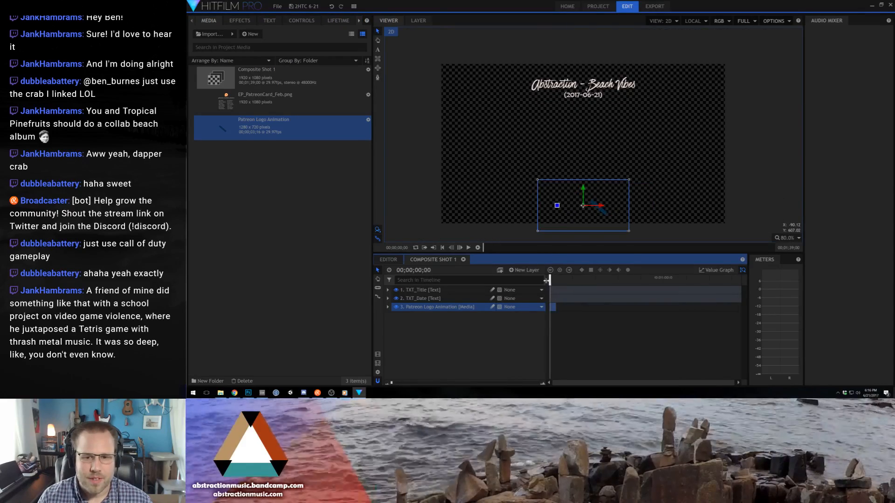
{"action": "key", "text": "space"}
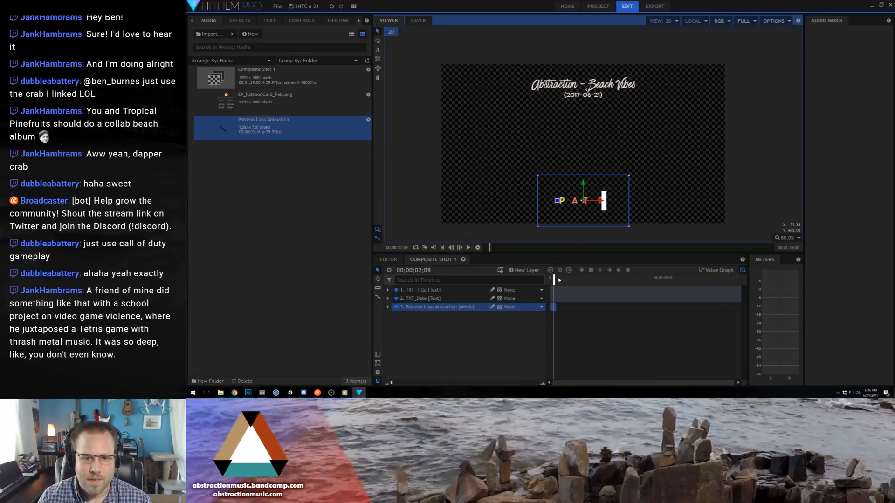
{"action": "left_click_drag", "start_coordinate": [555, 279], "coordinate": [541, 275]}
{"action": "key", "text": "space"}
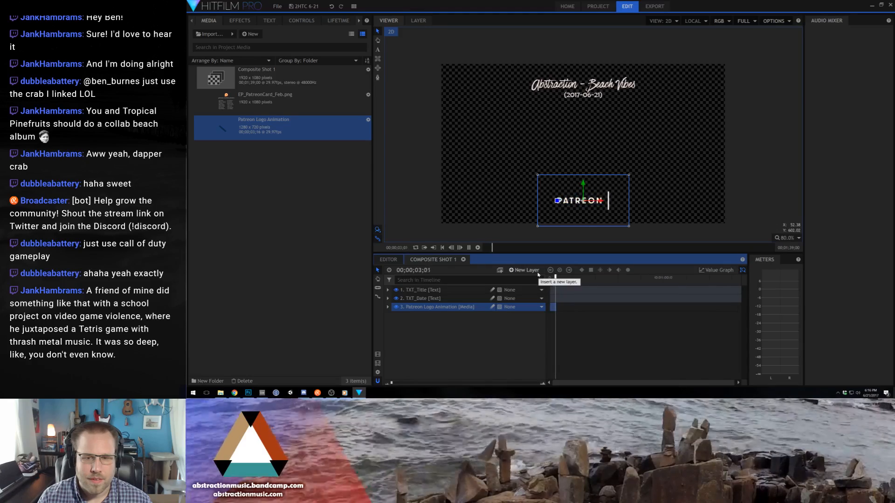
{"action": "key", "text": "space"}
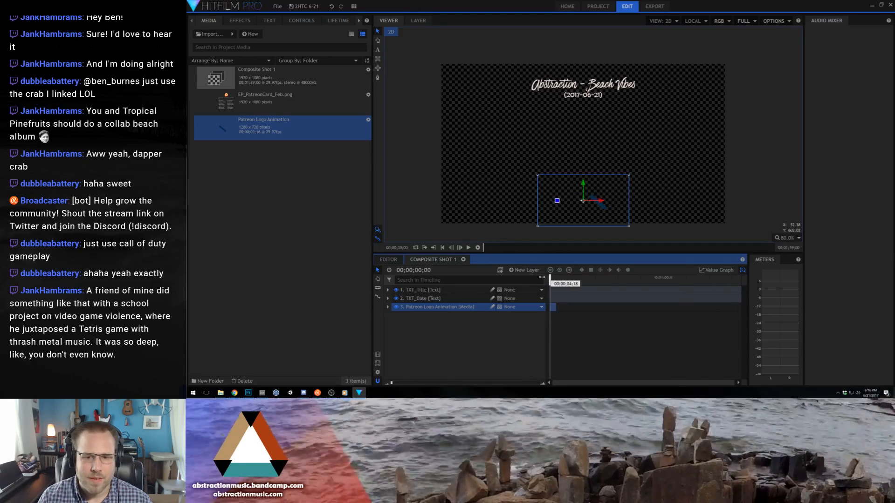
- Shrink the Patreon logo animation to about 38.3% and place it near the frame's bottom edge at about Y -414, checking it in playback
{"action": "left_click_drag", "start_coordinate": [589, 178], "coordinate": [586, 199]}
{"action": "key", "text": "space"}
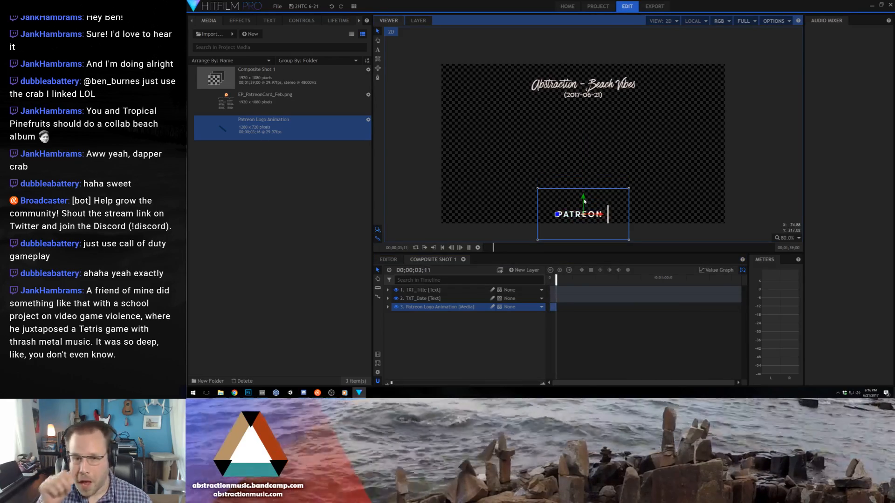
{"action": "left_click_drag", "start_coordinate": [555, 281], "coordinate": [547, 281]}
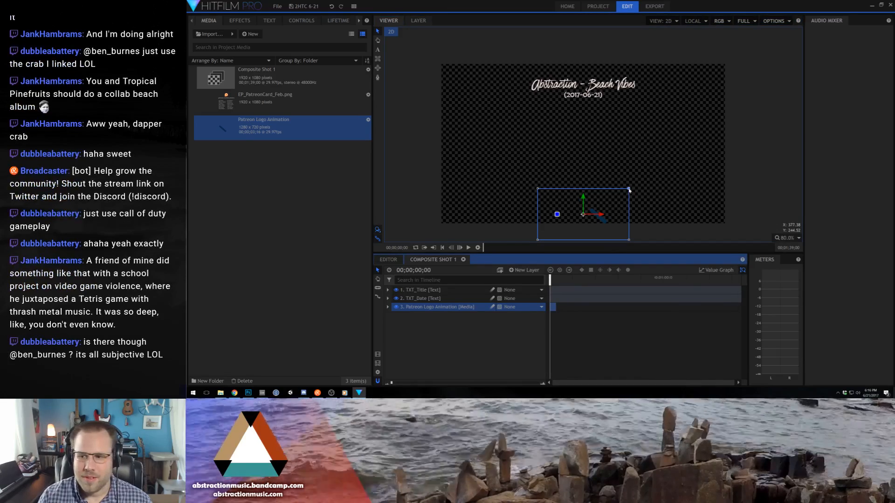
{"action": "left_click_drag", "start_coordinate": [630, 189], "coordinate": [584, 195]}
{"action": "key", "text": "space"}
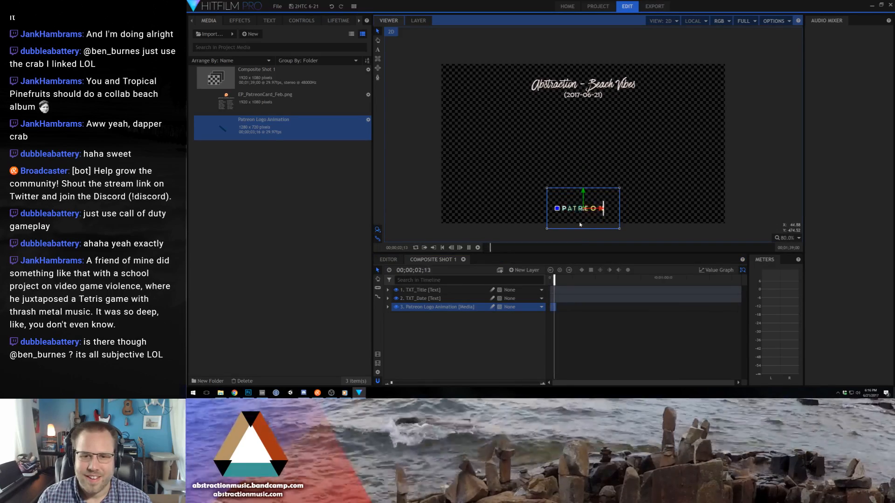
{"action": "key", "text": "space"}
{"action": "left_click_drag", "start_coordinate": [583, 193], "coordinate": [583, 190]}
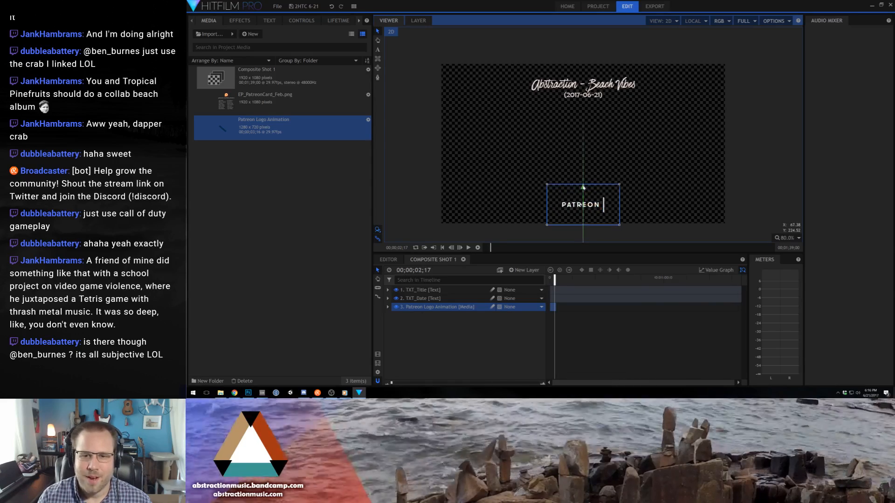
- Import the last frame, image105.png, from the Patreon Logo Animation folder and add it below the animation layer, starting at 00;00;02;17
{"action": "left_click", "coordinate": [416, 310]}
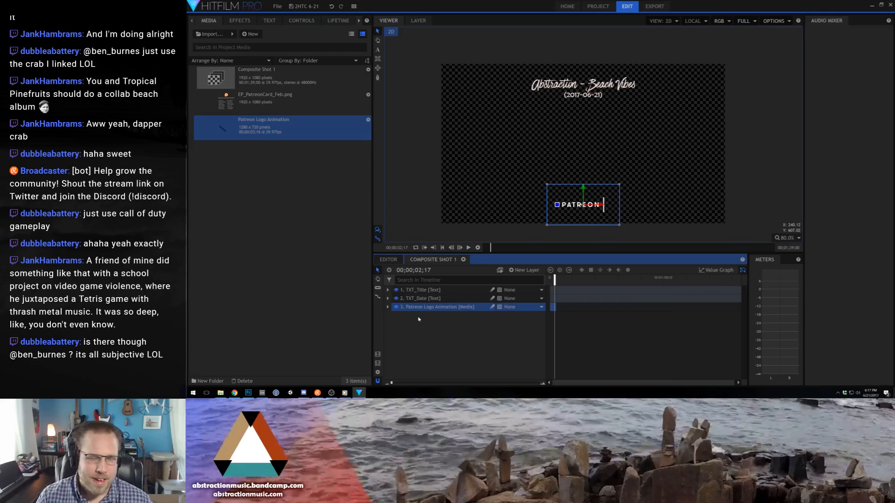
{"action": "left_click", "coordinate": [247, 346]}
{"action": "left_click", "coordinate": [222, 394]}
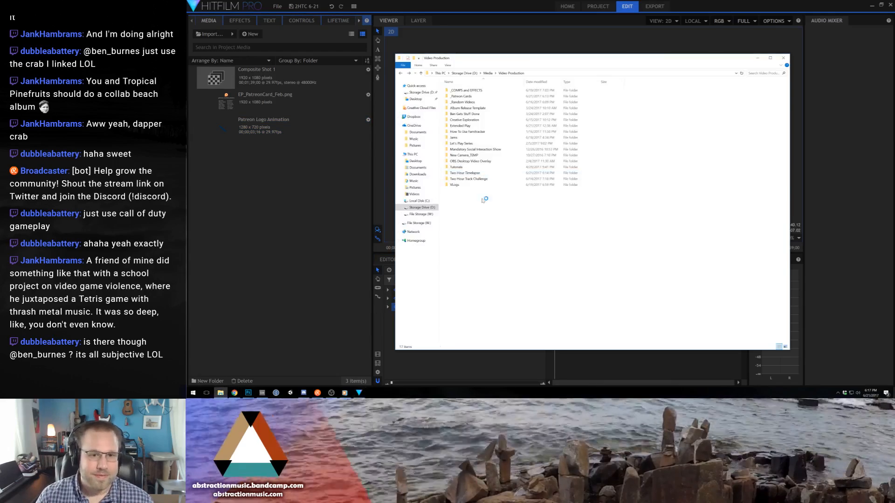
{"action": "double_click", "coordinate": [461, 96]}
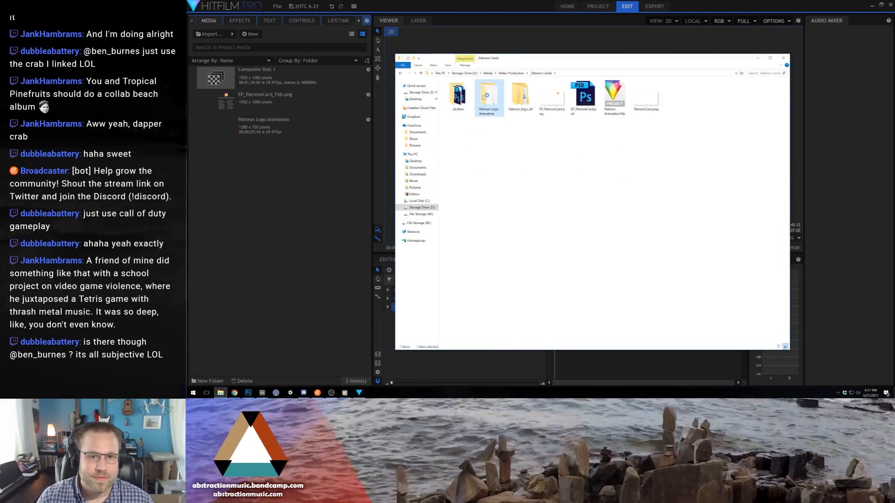
{"action": "double_click", "coordinate": [489, 95]}
{"action": "left_click_drag", "start_coordinate": [646, 289], "coordinate": [293, 213]}
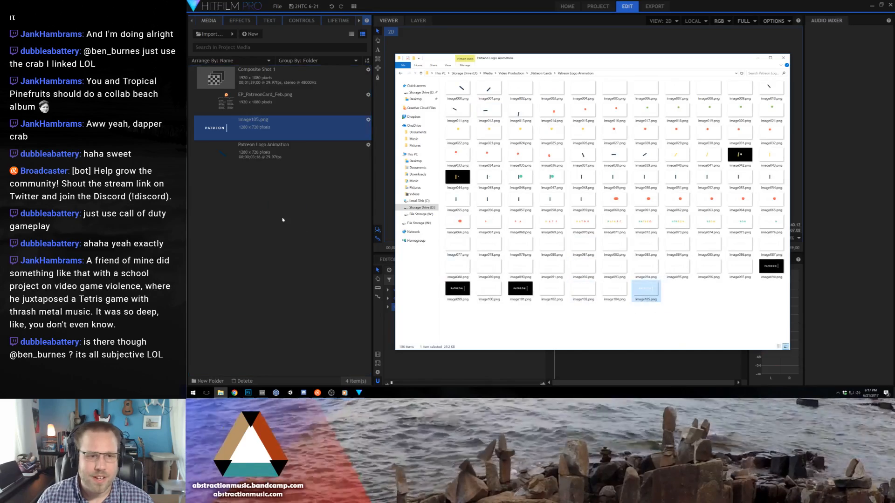
{"action": "left_click_drag", "start_coordinate": [448, 274], "coordinate": [557, 311]}
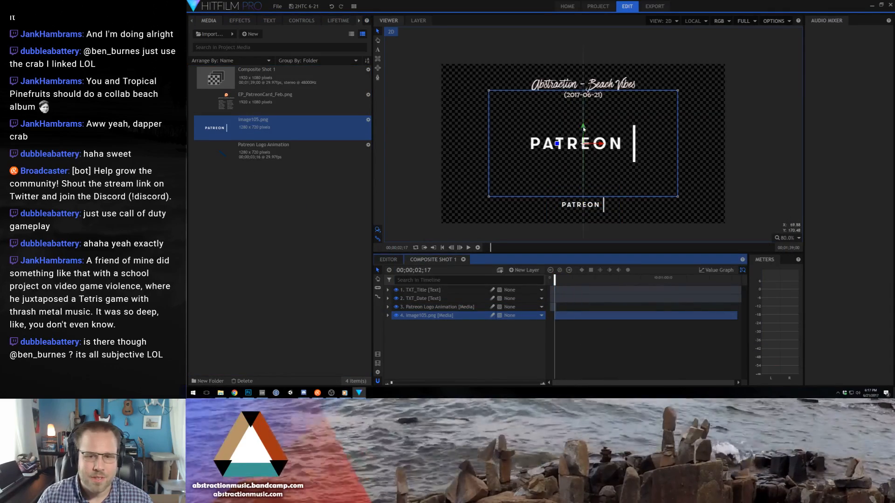
- Check the transform values of the Patreon Logo Animation layer
{"action": "left_click", "coordinate": [439, 306]}
{"action": "left_click", "coordinate": [269, 21]}
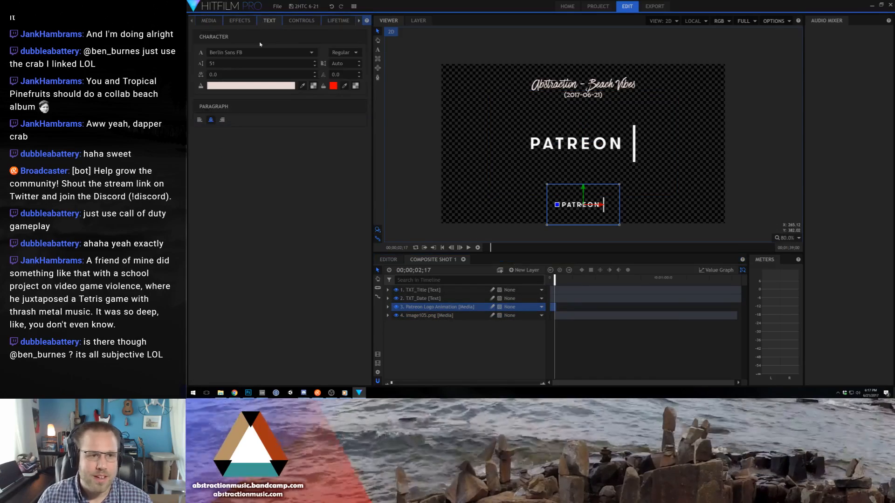
{"action": "left_click", "coordinate": [296, 22]}
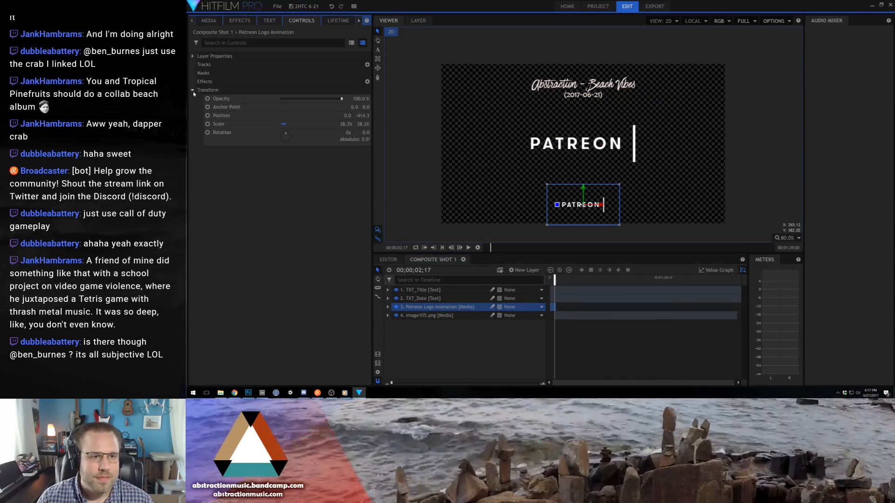
- Set the scale of the image105.png layer to 38.3%
{"action": "left_click", "coordinate": [564, 146]}
{"action": "left_click", "coordinate": [603, 153]}
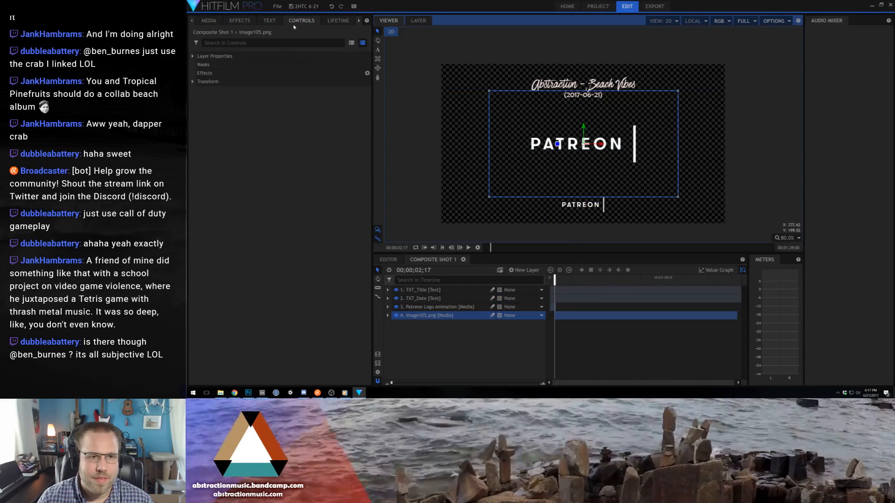
{"action": "left_click", "coordinate": [269, 21]}
{"action": "left_click", "coordinate": [298, 21]}
{"action": "left_click", "coordinate": [215, 83]}
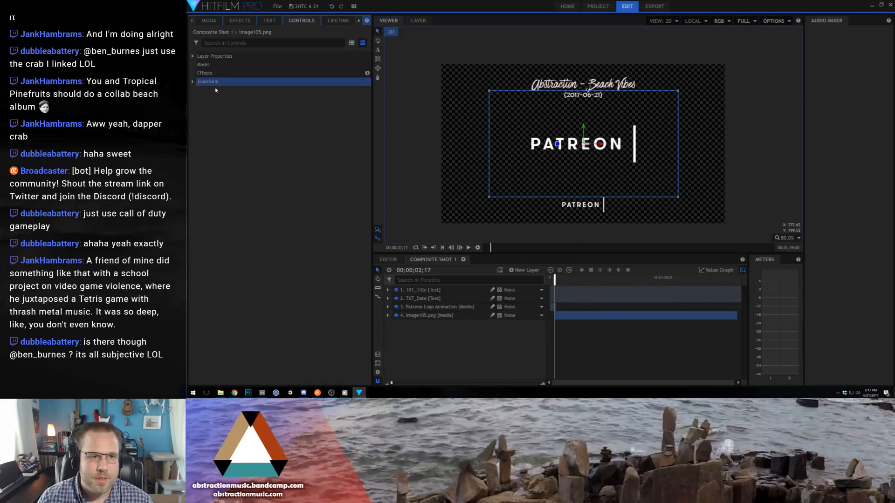
{"action": "left_click", "coordinate": [193, 82]}
{"action": "left_click", "coordinate": [345, 116]}
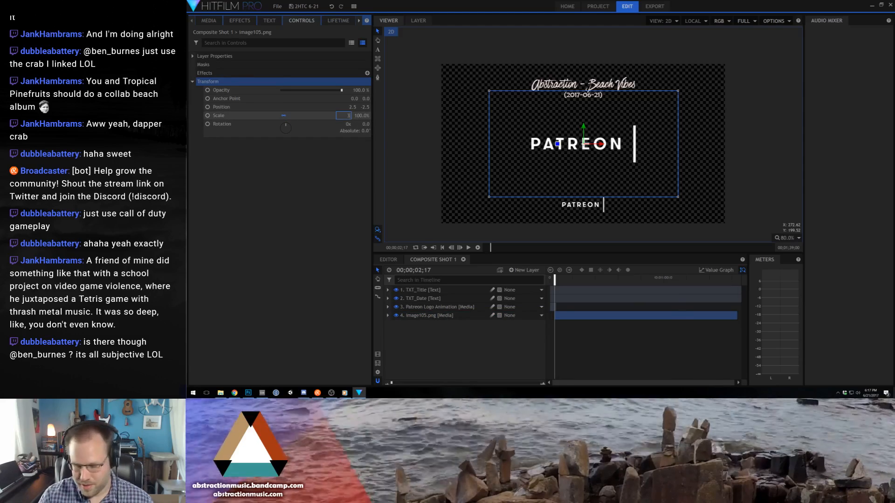
{"action": "type", "text": "38.3"}
{"action": "key", "text": "Return"}
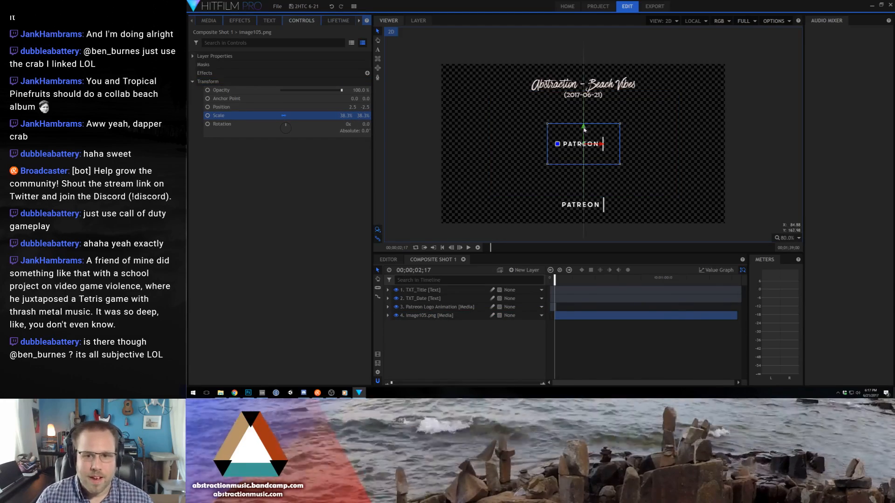
- Move the image105.png layer down over the animated Patreon logo, about Y -415, and try scales of 39% and 40%
{"action": "left_click_drag", "start_coordinate": [584, 130], "coordinate": [588, 189]}
{"action": "left_click", "coordinate": [347, 115]}
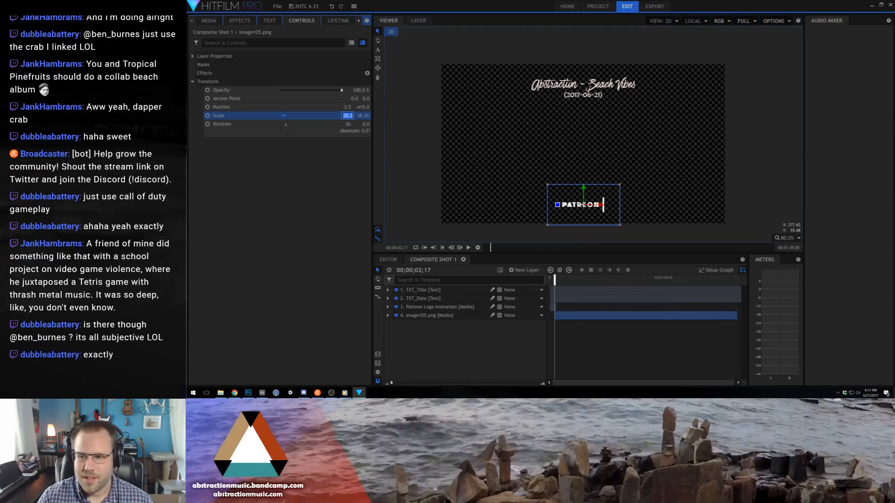
{"action": "type", "text": "39"}
{"action": "key", "text": "Return"}
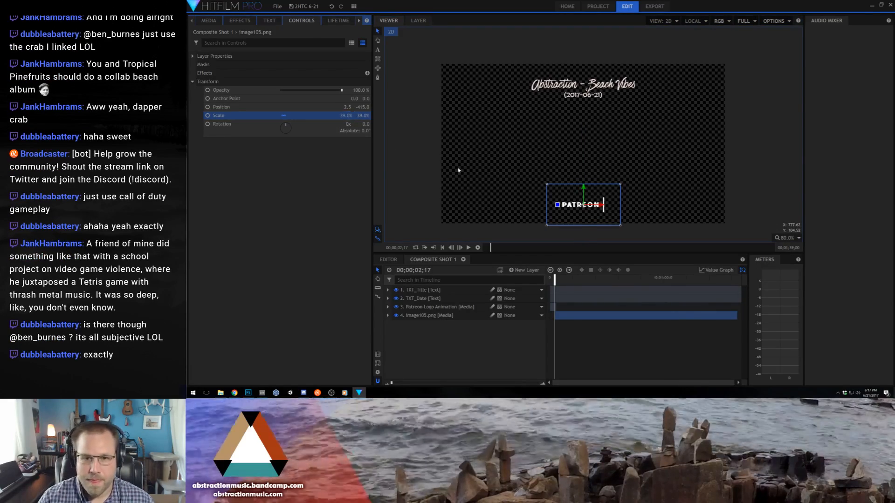
{"action": "type", "text": "40"}
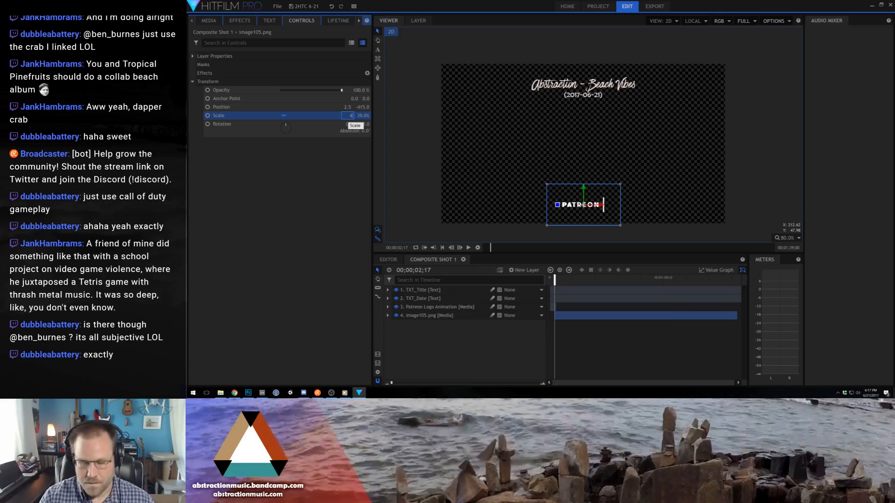
{"action": "key", "text": "Return"}
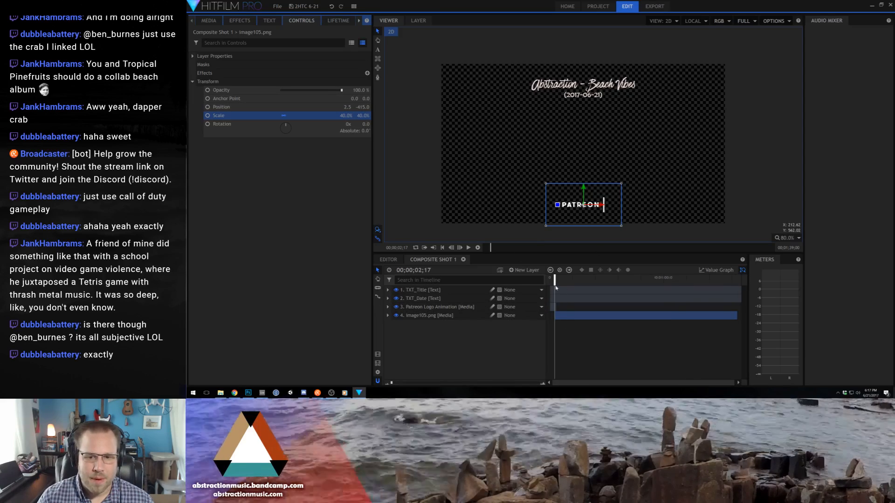
- Trim the start of the image105.png layer by 00;00;00;29 and set its scale to 38.3%
{"action": "left_click_drag", "start_coordinate": [555, 279], "coordinate": [557, 280]}
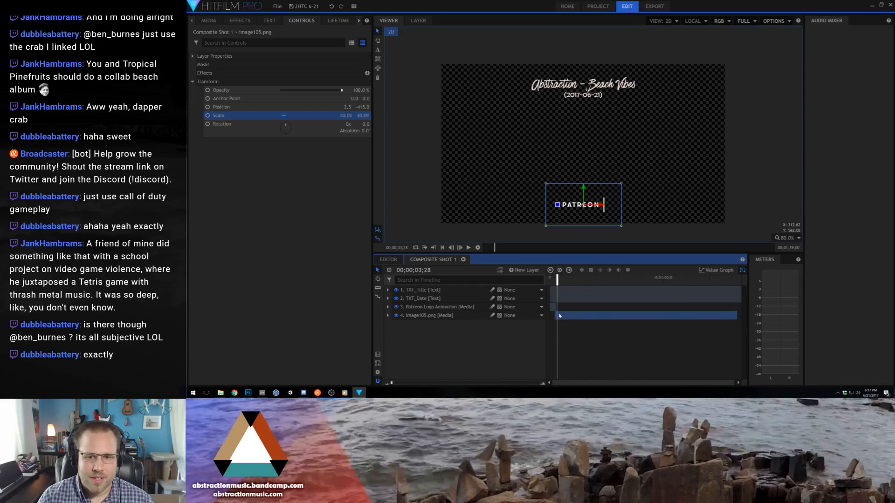
{"action": "left_click", "coordinate": [556, 316]}
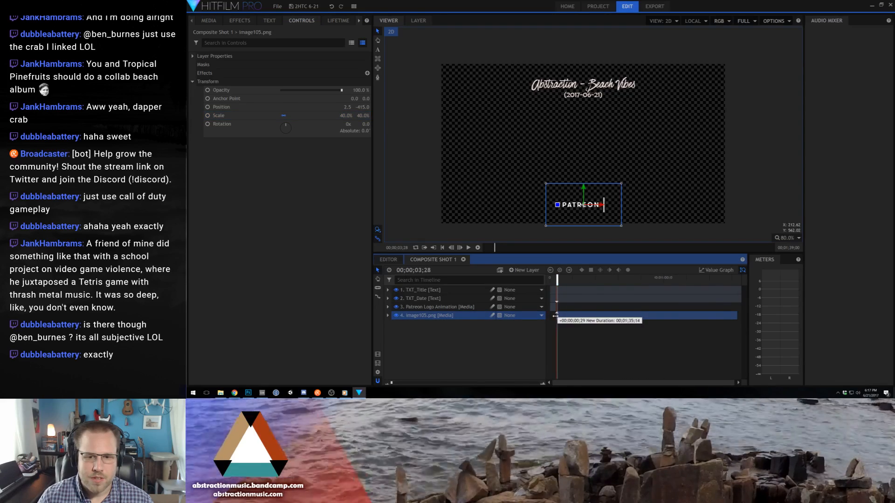
{"action": "left_click", "coordinate": [348, 115]}
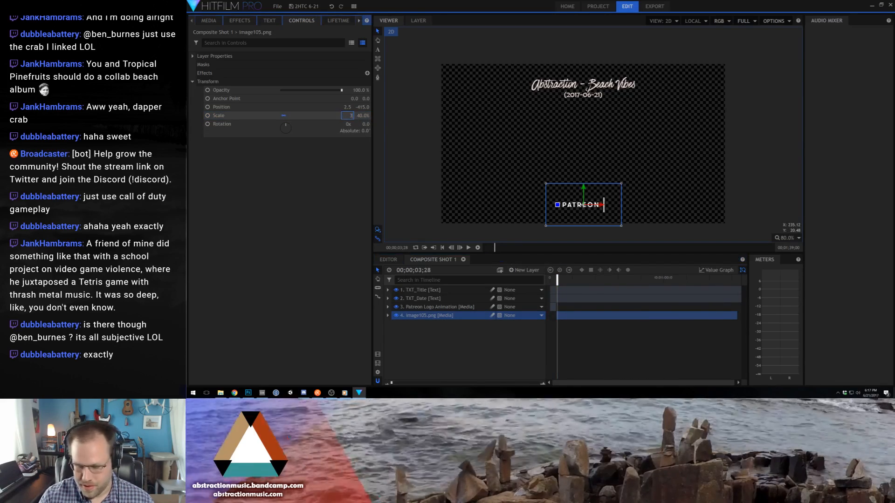
{"action": "type", "text": "38.3"}
{"action": "key", "text": "Return"}
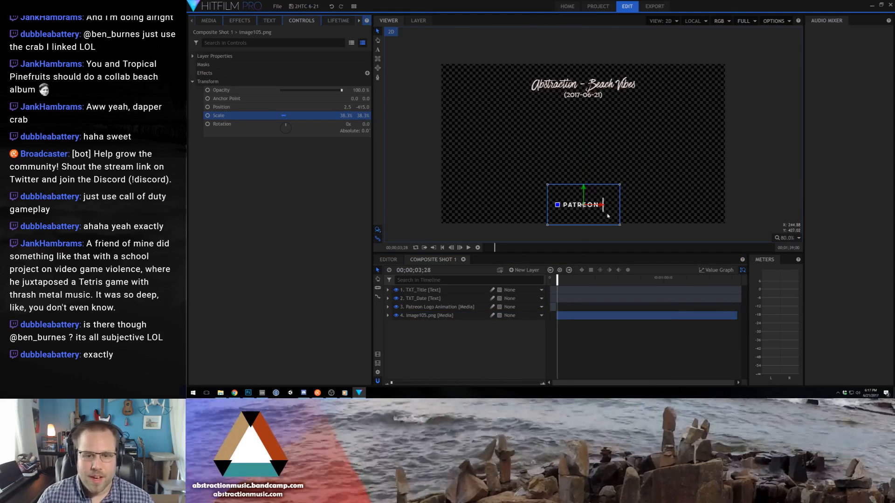
- Nudge the image105.png layer to about X 0.9, comparing it frame by frame with the animated logo around 00;00;03;16
{"action": "scroll", "coordinate": [604, 211], "scroll_direction": "up", "scroll_amount": 3}
{"action": "left_click_drag", "start_coordinate": [604, 211], "coordinate": [613, 188]}
{"action": "key", "text": "comma"}
{"action": "key", "text": "comma"}
{"action": "key", "text": "comma"}
{"action": "key", "text": "comma"}
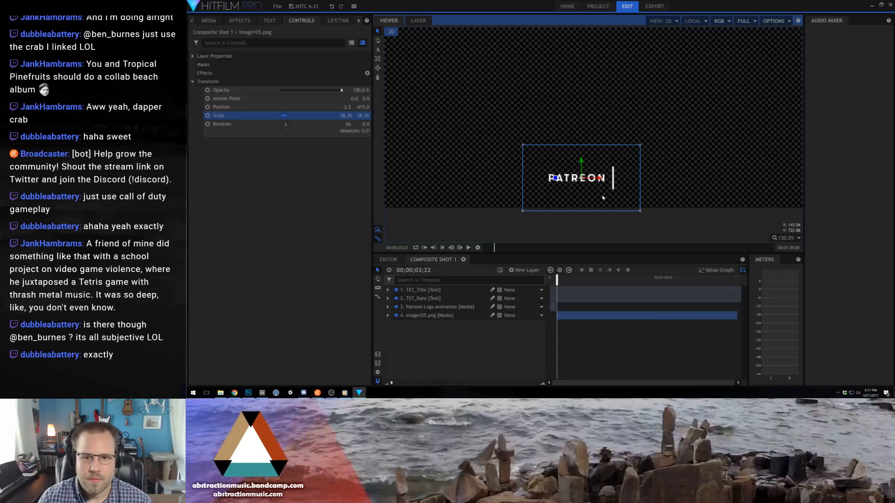
{"action": "left_click_drag", "start_coordinate": [557, 279], "coordinate": [557, 279]}
{"action": "left_click", "coordinate": [581, 166]}
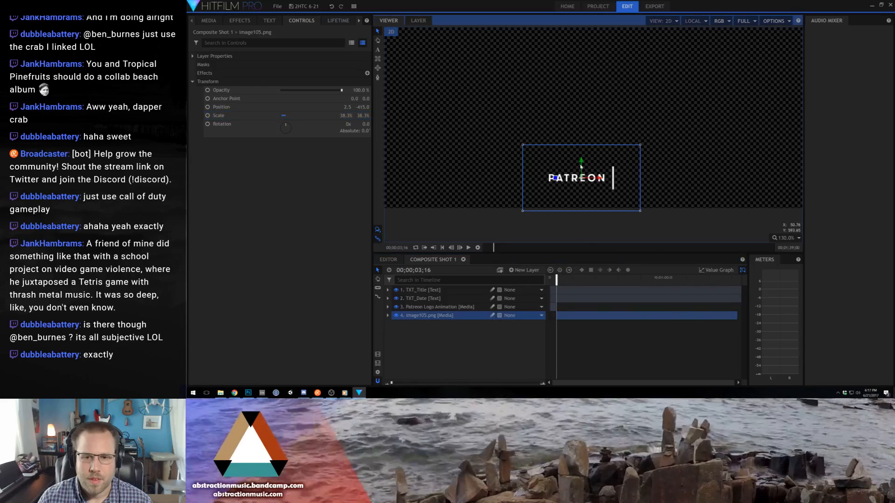
{"action": "mouse_move", "coordinate": [583, 168]}
{"action": "left_mouse_down"}
{"action": "mouse_move", "coordinate": [600, 179]}
{"action": "mouse_move", "coordinate": [580, 160]}
{"action": "mouse_move", "coordinate": [600, 179]}
{"action": "mouse_move", "coordinate": [582, 162]}
{"action": "left_mouse_up"}
{"action": "key", "text": "comma"}
{"action": "key", "text": "period"}
{"action": "left_click_drag", "start_coordinate": [600, 179], "coordinate": [599, 178]}
{"action": "key", "text": "comma"}
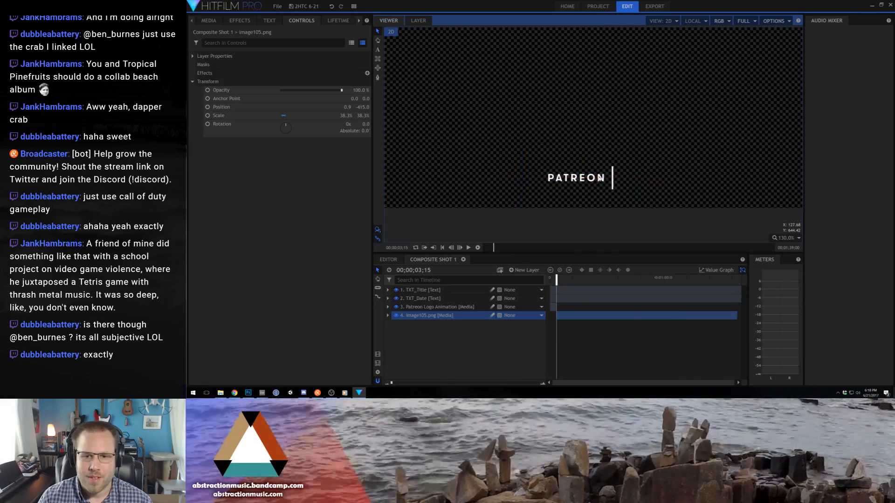
{"action": "key", "text": "period"}
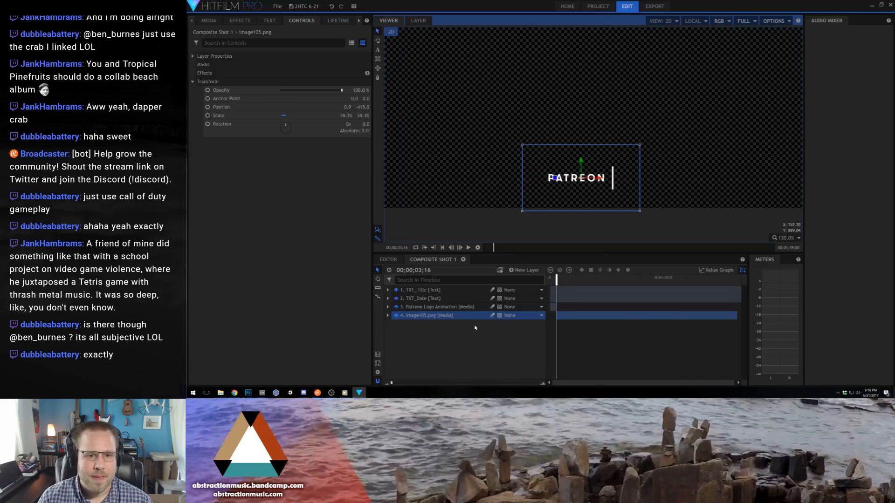
- Match the image105.png layer's position to the Patreon Logo Animation layer at 0.0, -414.3 and check the transition between them
{"action": "left_click", "coordinate": [449, 308]}
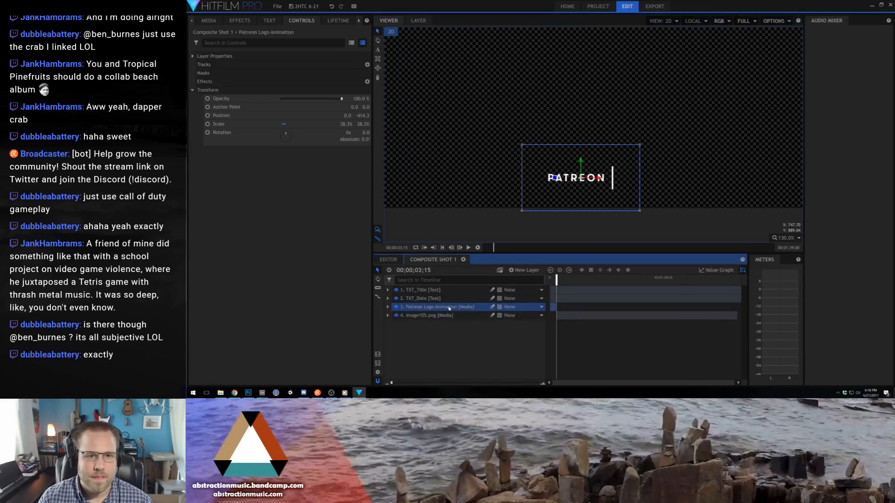
{"action": "left_click", "coordinate": [448, 316]}
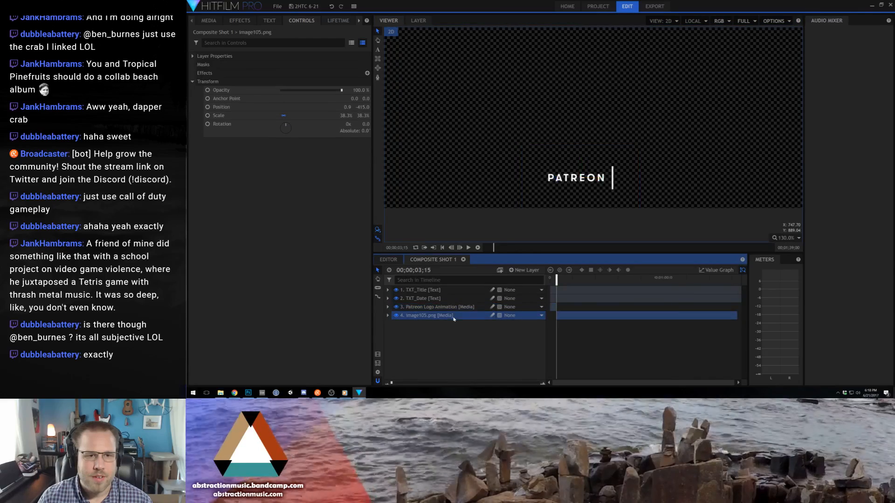
{"action": "left_click", "coordinate": [362, 107]}
{"action": "type", "text": "-414."}
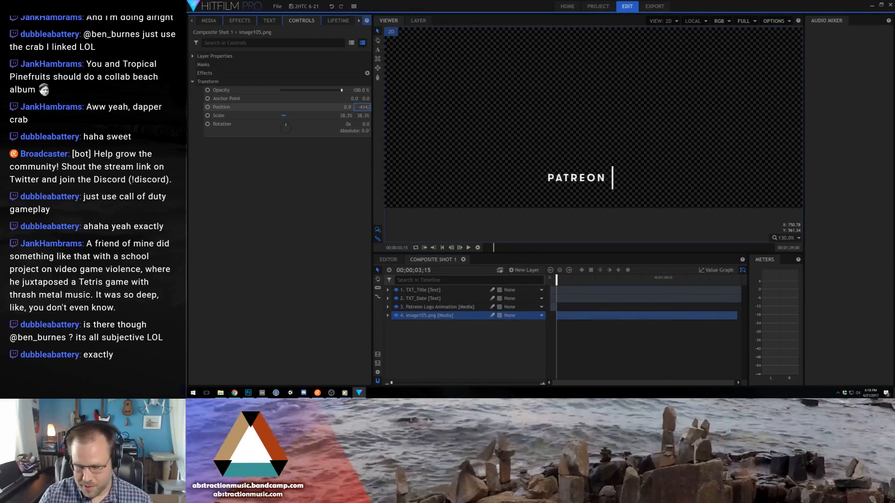
{"action": "type", "text": "3"}
{"action": "key", "text": "Return"}
{"action": "left_click", "coordinate": [352, 107]}
{"action": "type", "text": "0"}
{"action": "key", "text": "Return"}
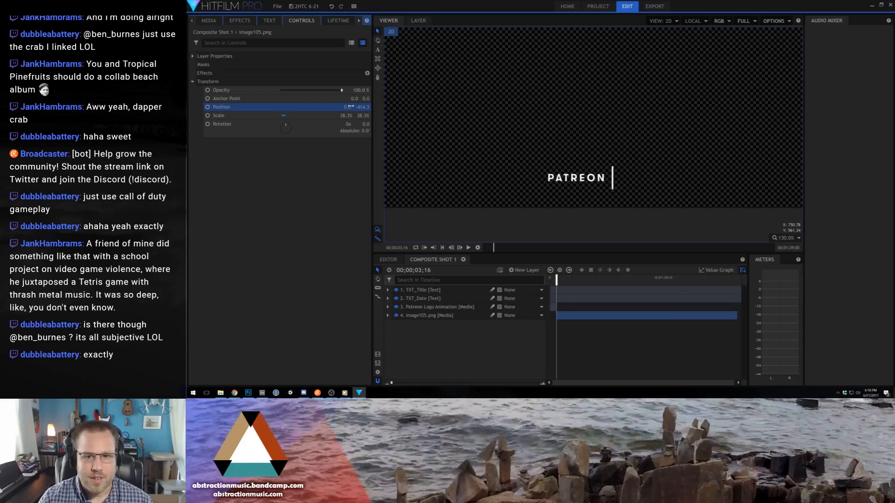
{"action": "left_click_drag", "start_coordinate": [556, 280], "coordinate": [559, 280]}
{"action": "left_click", "coordinate": [283, 231]}
{"action": "left_click", "coordinate": [560, 279]}
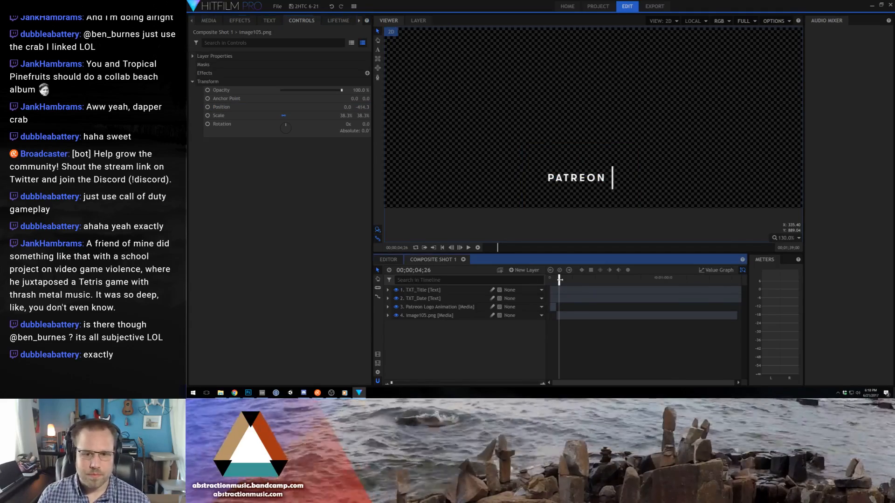
{"action": "left_click", "coordinate": [599, 178]}
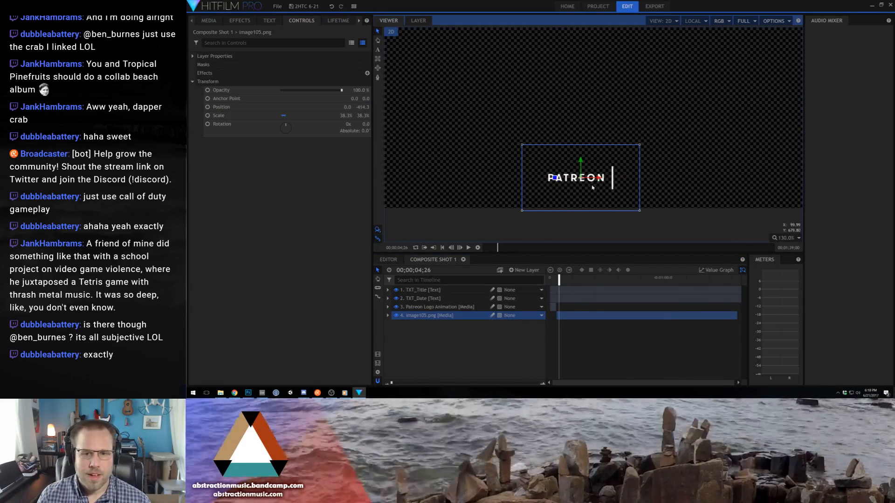
{"action": "left_click", "coordinate": [538, 234]}
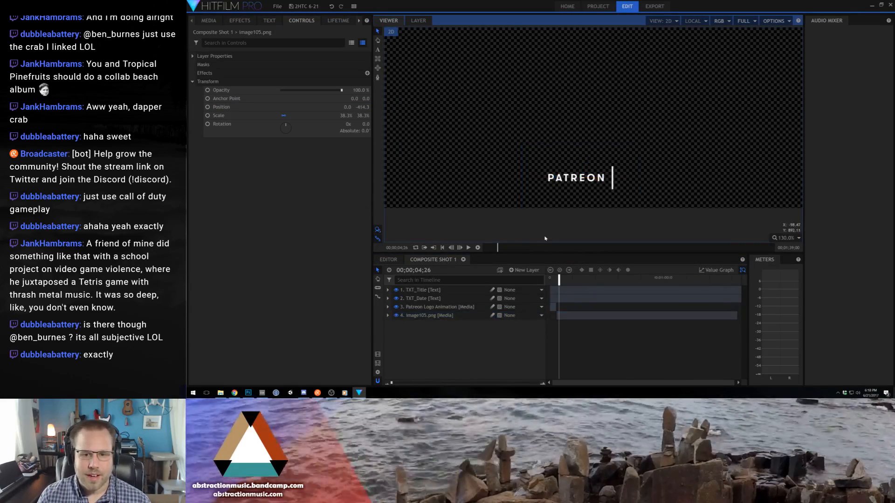
- Create a text layer 1920 wide and move it just below the Patreon logo at the frame's lower edge
{"action": "left_click", "coordinate": [388, 333]}
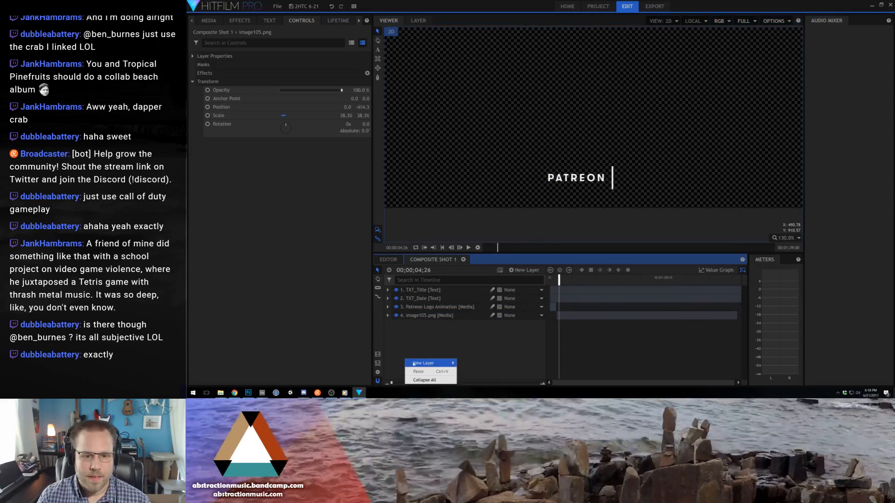
{"action": "mouse_move", "coordinate": [414, 364]}
{"action": "left_click", "coordinate": [468, 363]}
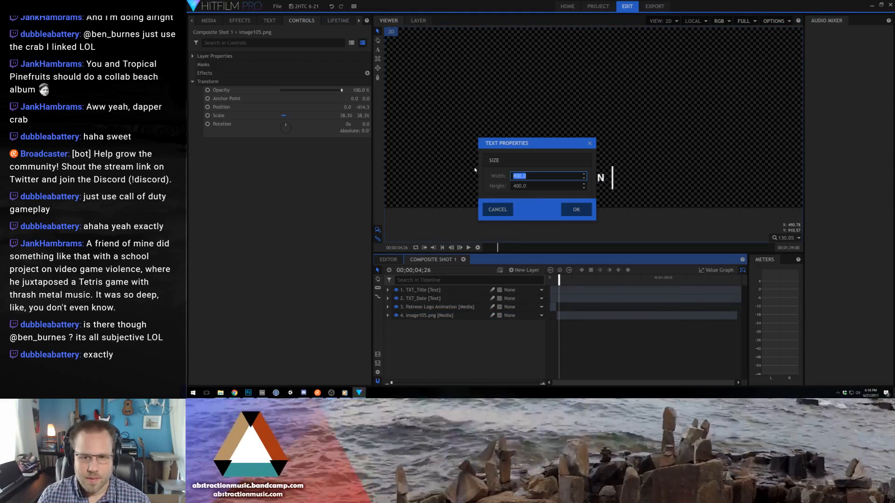
{"action": "type", "text": "19"}
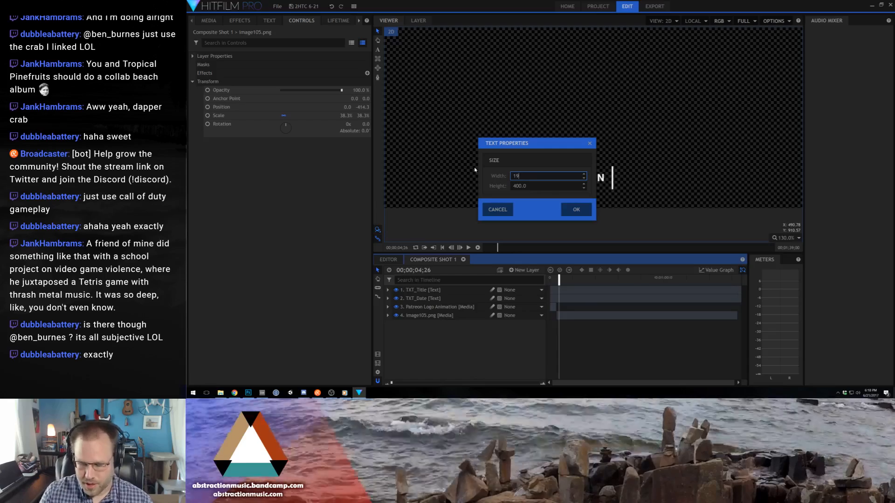
{"action": "type", "text": "20"}
{"action": "key", "text": "Return"}
{"action": "left_click_drag", "start_coordinate": [580, 60], "coordinate": [597, 223]}
- Enter the artist's patreon.com page address in the new text layer
{"action": "key", "text": "t"}
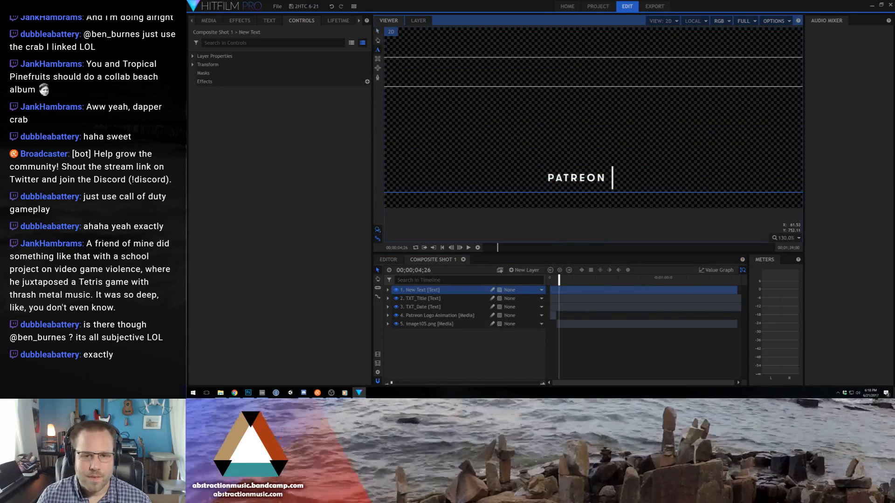
{"action": "scroll", "coordinate": [612, 177], "scroll_direction": "down", "scroll_amount": 2}
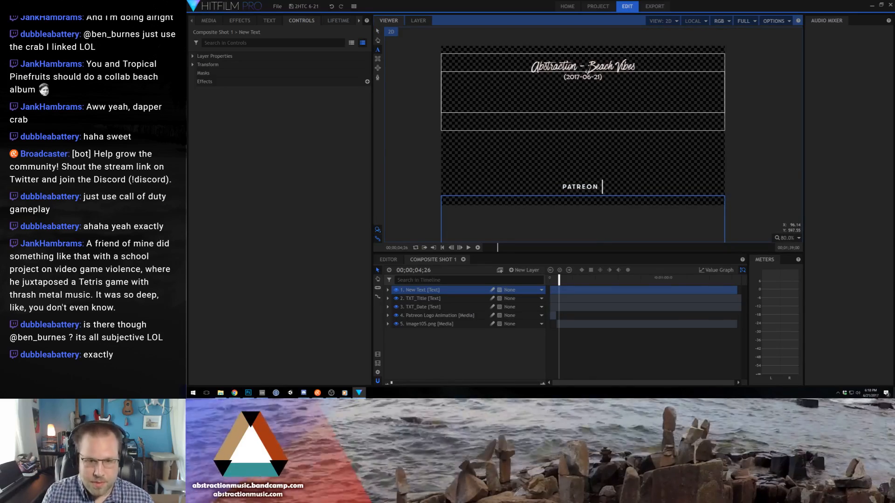
{"action": "type", "text": "eon.com/ben"}
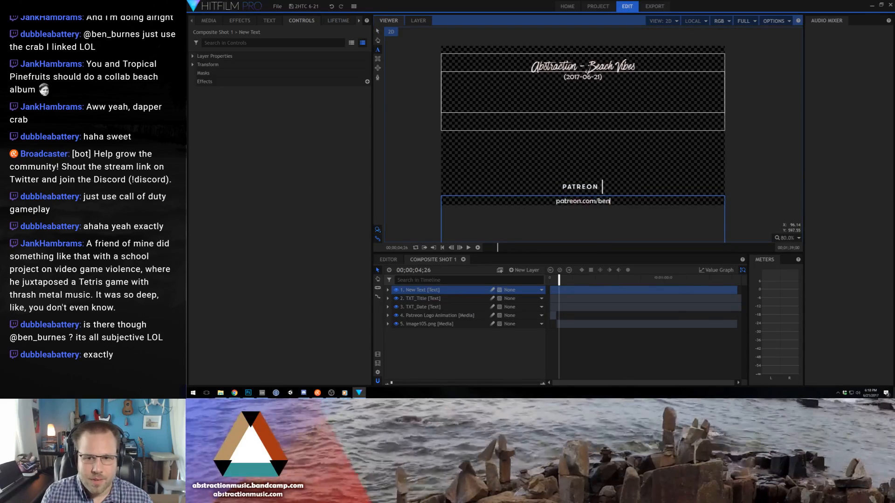
{"action": "type", "text": "_burnes"}
- Set the whole Patreon address text to Gotham Bold at size 39
{"action": "key", "text": "ctrl+a"}
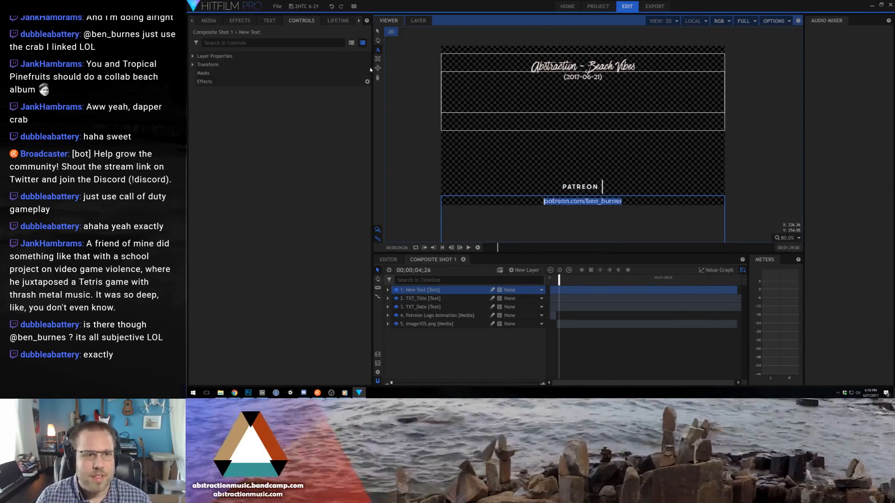
{"action": "left_click", "coordinate": [270, 21]}
{"action": "left_click", "coordinate": [261, 52]}
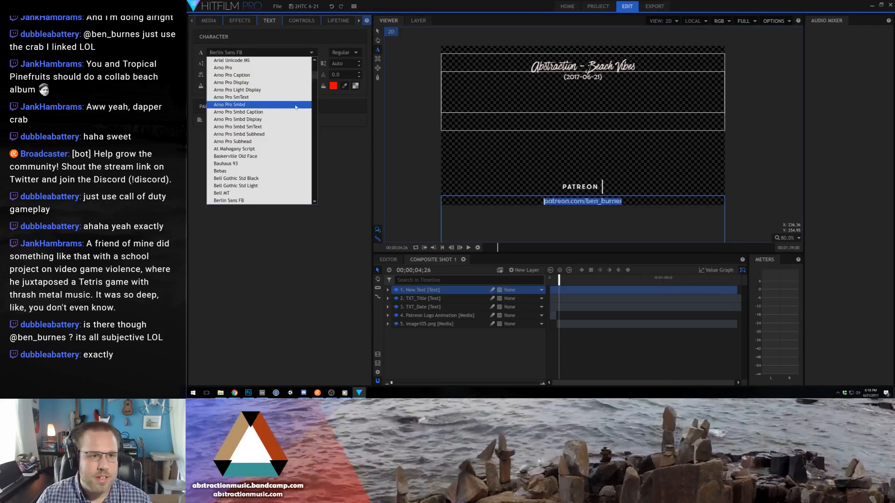
{"action": "scroll", "coordinate": [278, 129], "scroll_direction": "down", "scroll_amount": 20}
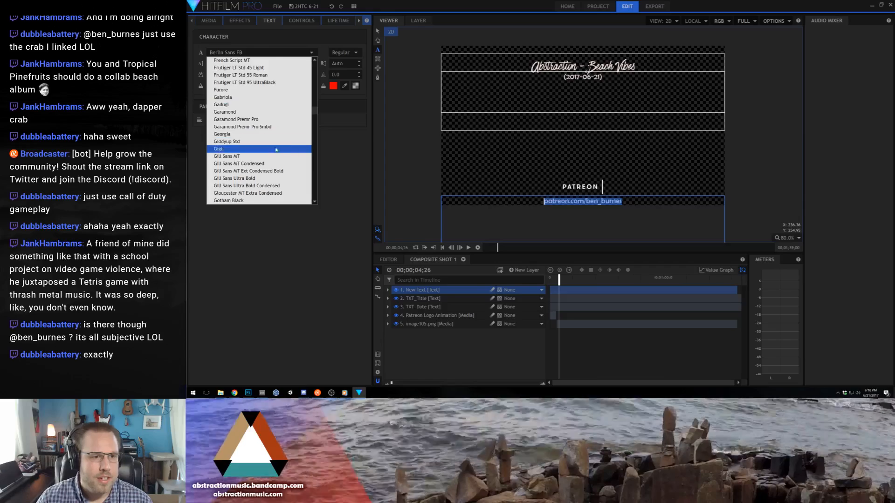
{"action": "scroll", "coordinate": [270, 159], "scroll_direction": "down", "scroll_amount": 2}
{"action": "left_click", "coordinate": [270, 163]}
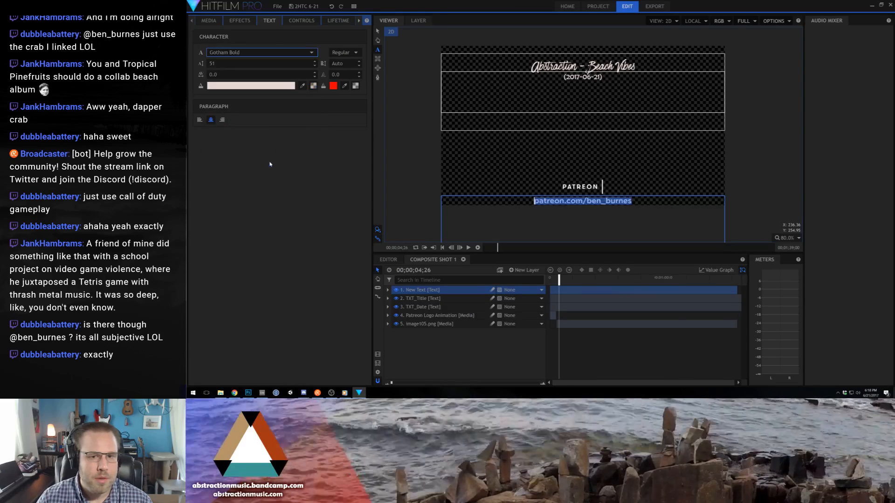
{"action": "left_click_drag", "start_coordinate": [214, 65], "coordinate": [209, 66]}
{"action": "left_click", "coordinate": [377, 31]}
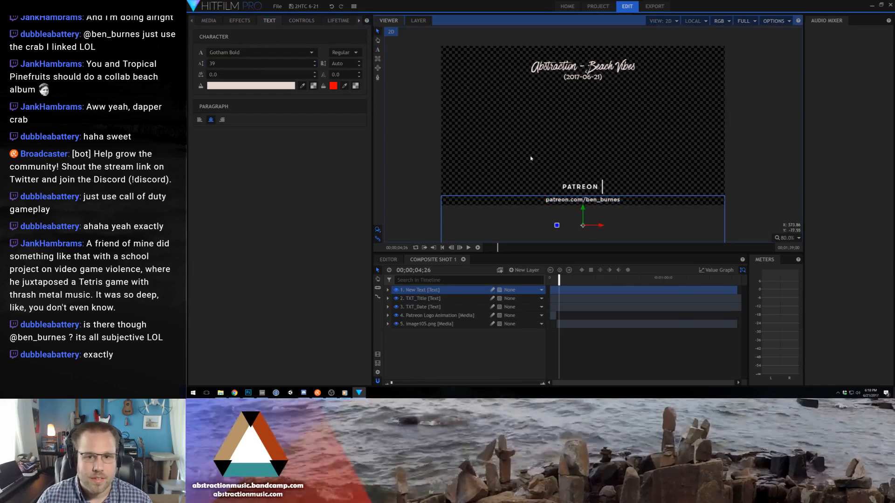
- Change the fill color of the Patreon address text to pure white
{"action": "double_click", "coordinate": [596, 201]}
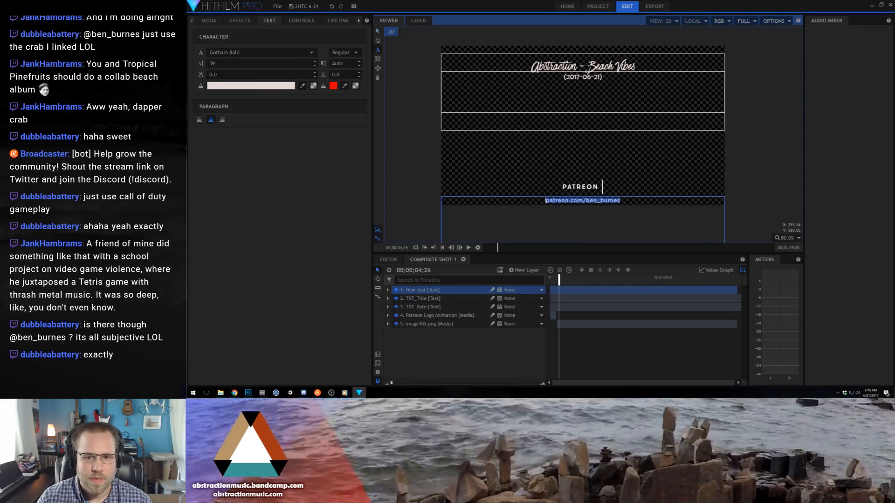
{"action": "left_click", "coordinate": [251, 87]}
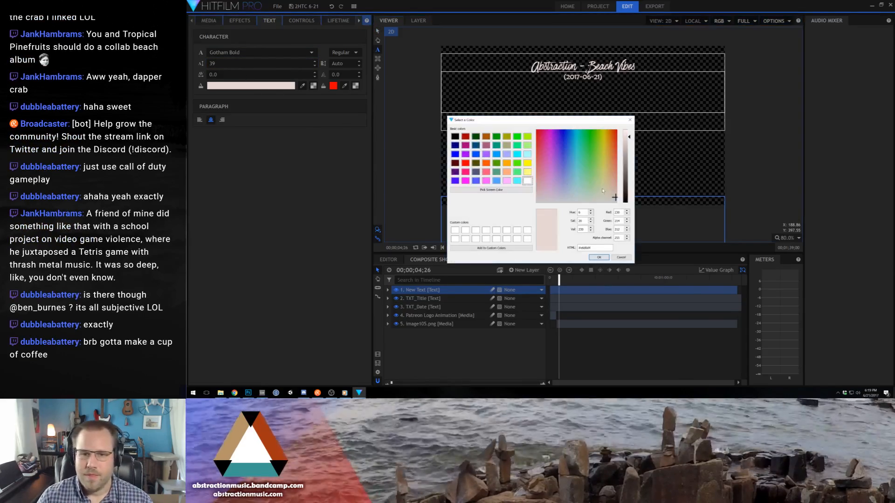
{"action": "left_click_drag", "start_coordinate": [629, 140], "coordinate": [629, 119]}
{"action": "left_click_drag", "start_coordinate": [595, 182], "coordinate": [536, 204]}
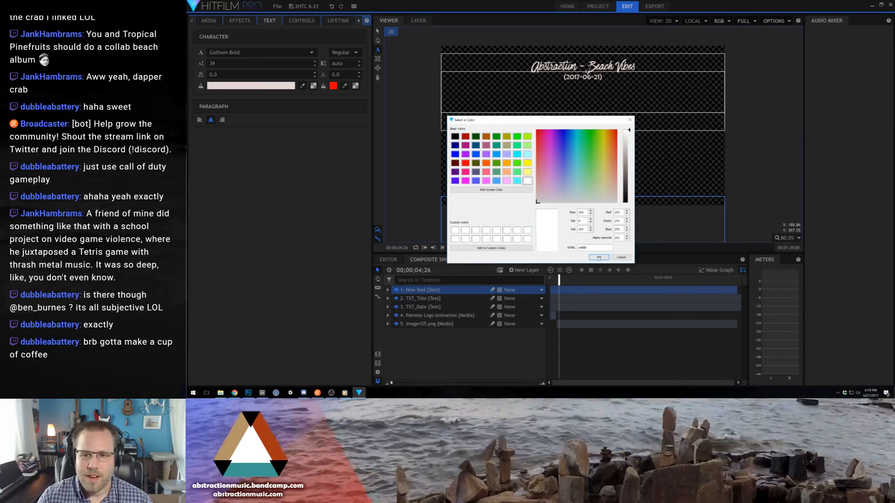
{"action": "left_click", "coordinate": [599, 258]}
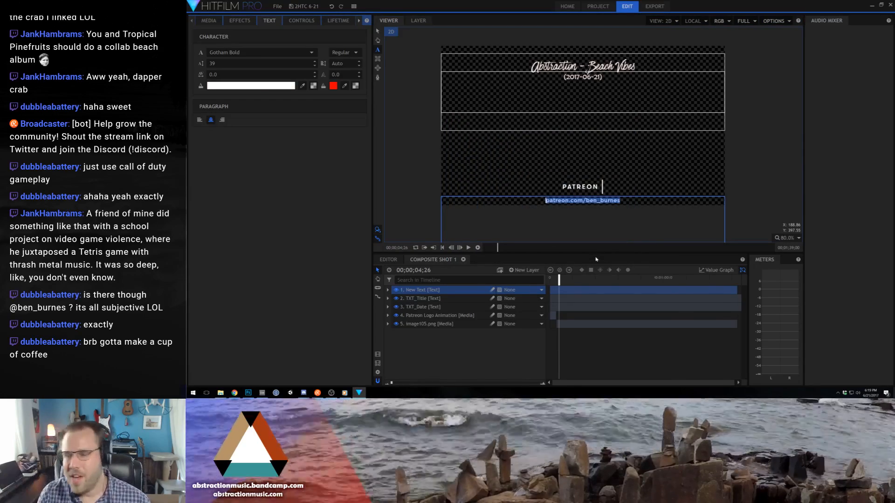
{"action": "left_click", "coordinate": [378, 31]}
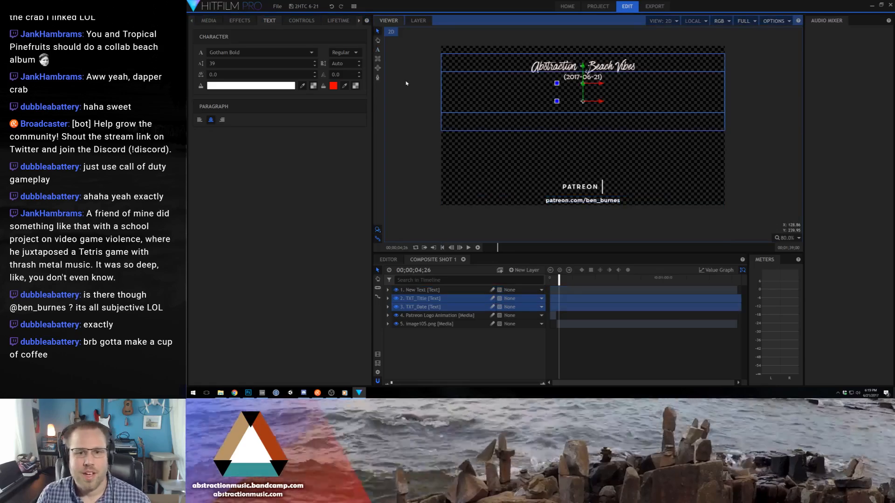
- Change the fill color of the whole Beach Vibes title text to pure white
{"action": "left_click", "coordinate": [577, 200]}
{"action": "scroll", "coordinate": [578, 201], "scroll_direction": "up", "scroll_amount": 3}
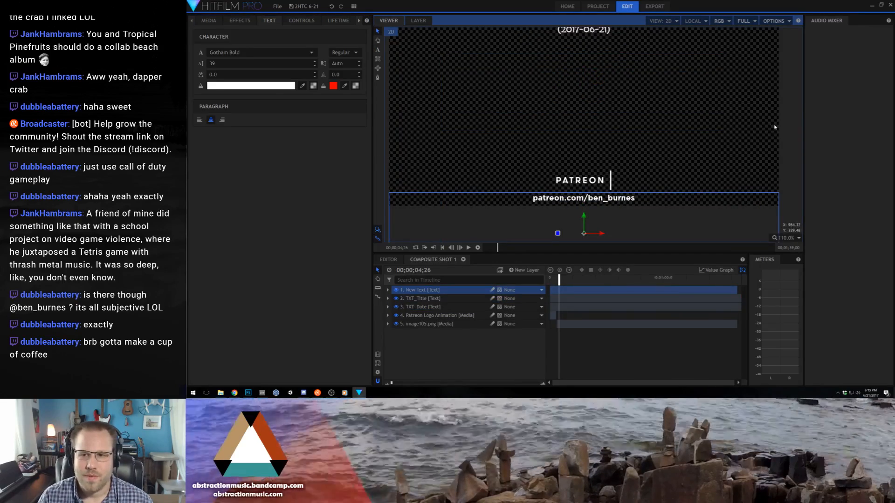
{"action": "left_click", "coordinate": [760, 122]}
{"action": "scroll", "coordinate": [715, 120], "scroll_direction": "down", "scroll_amount": 4}
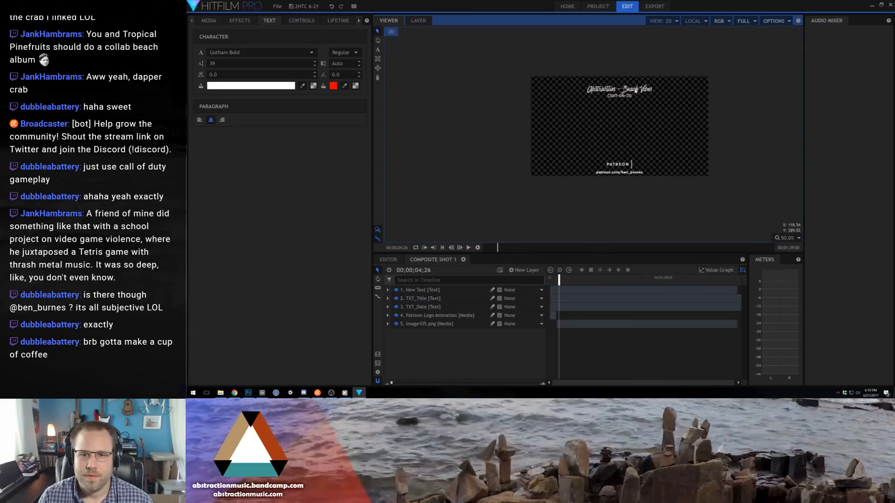
{"action": "double_click", "coordinate": [636, 90]}
{"action": "left_click_drag", "start_coordinate": [654, 89], "coordinate": [583, 89]}
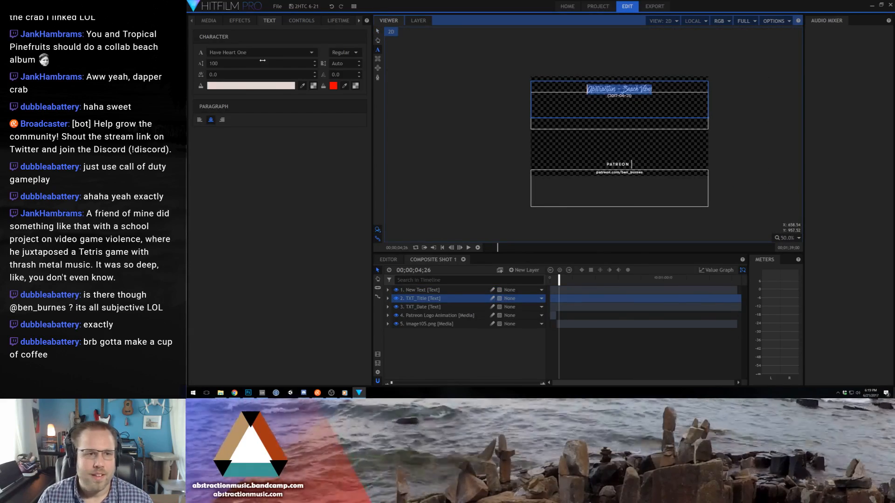
{"action": "left_click", "coordinate": [244, 88]}
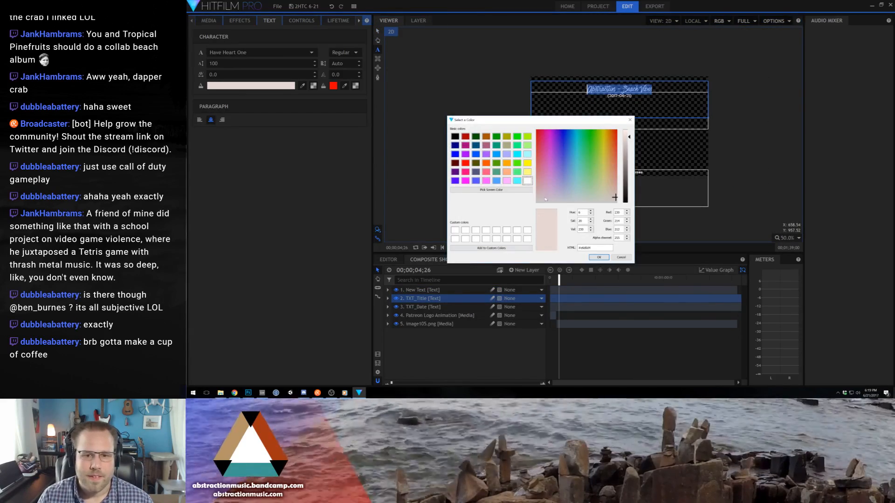
{"action": "left_click_drag", "start_coordinate": [545, 199], "coordinate": [535, 204]}
{"action": "left_click_drag", "start_coordinate": [627, 136], "coordinate": [632, 113]}
{"action": "left_click", "coordinate": [598, 257]}
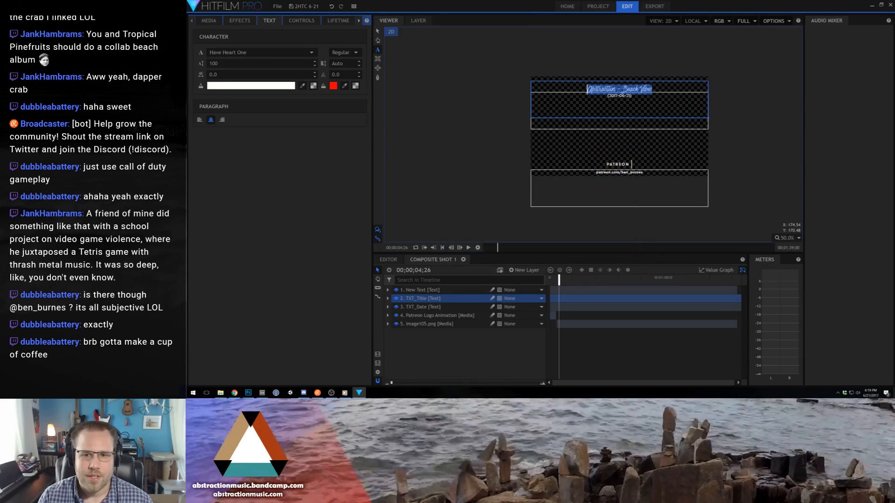
- Change the fill color of the date text beneath the title to pure white and leave text editing
{"action": "double_click", "coordinate": [620, 96]}
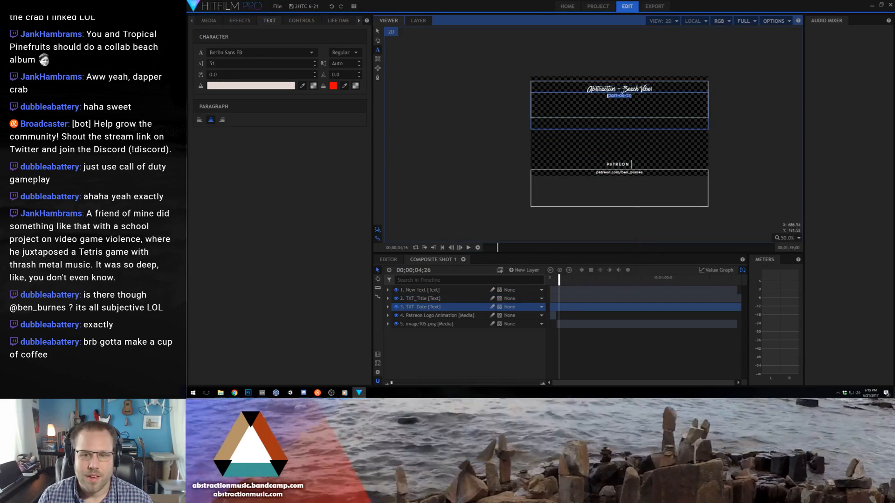
{"action": "left_click", "coordinate": [236, 88]}
{"action": "left_click_drag", "start_coordinate": [629, 185], "coordinate": [629, 128]}
{"action": "left_click_drag", "start_coordinate": [599, 196], "coordinate": [592, 206]}
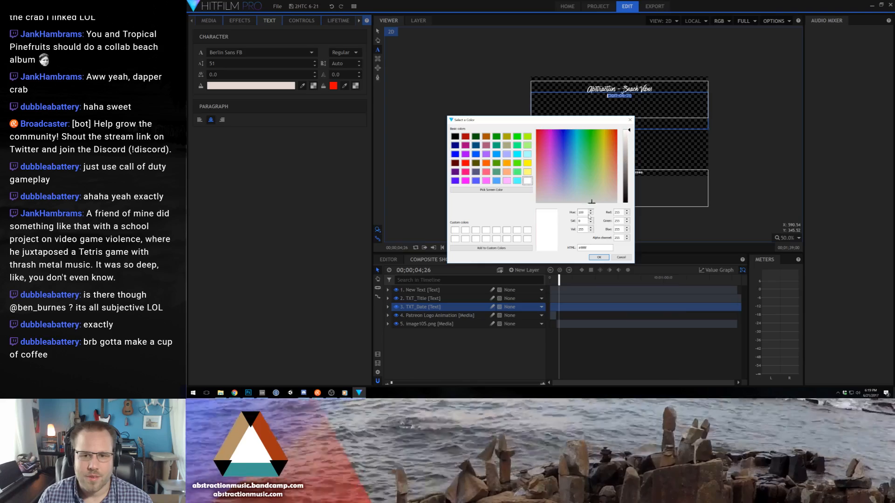
{"action": "left_click", "coordinate": [599, 257]}
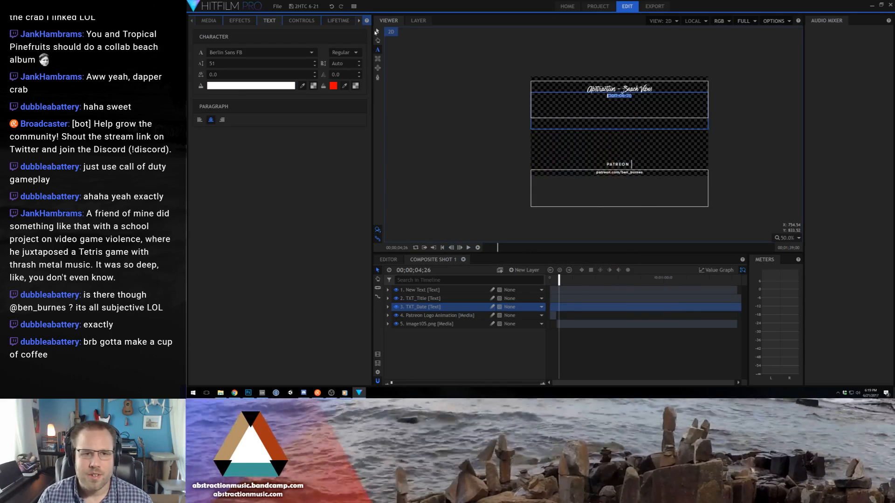
{"action": "left_click", "coordinate": [377, 32]}
{"action": "scroll", "coordinate": [578, 102], "scroll_direction": "up", "scroll_amount": 4}
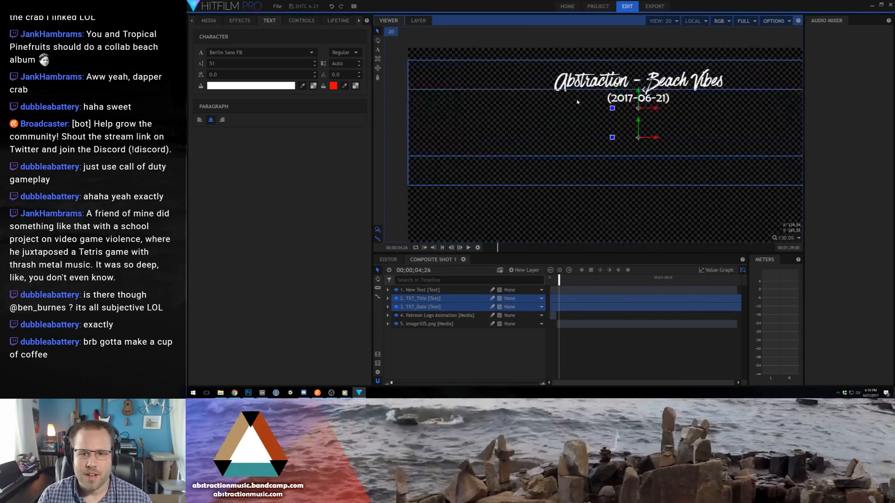
{"action": "scroll", "coordinate": [582, 106], "scroll_direction": "down", "scroll_amount": 2}
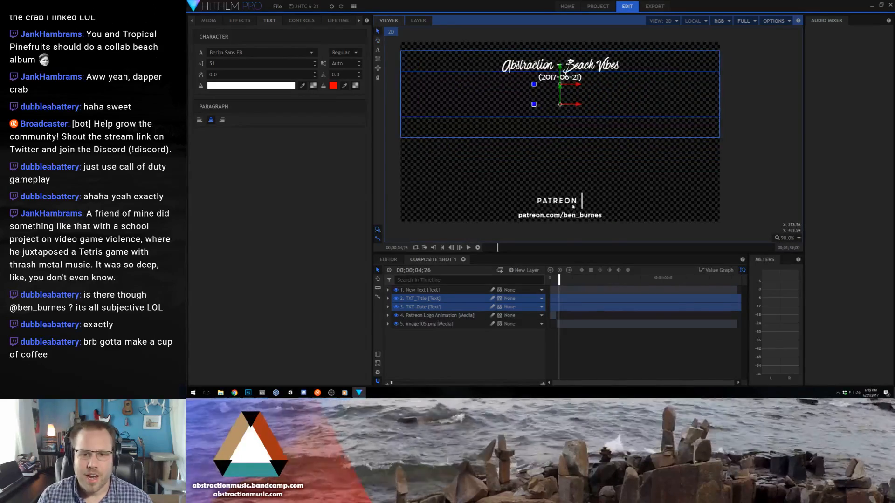
- Draw a narrow rectangular mask above the vertical bar on the Image105.png logo layer and invert it
{"action": "left_click", "coordinate": [573, 205]}
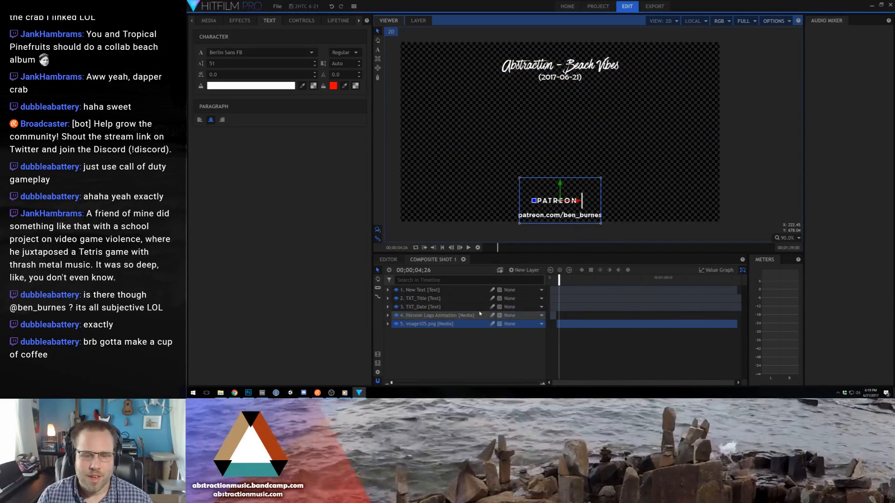
{"action": "left_click", "coordinate": [389, 324]}
{"action": "left_click", "coordinate": [407, 340]}
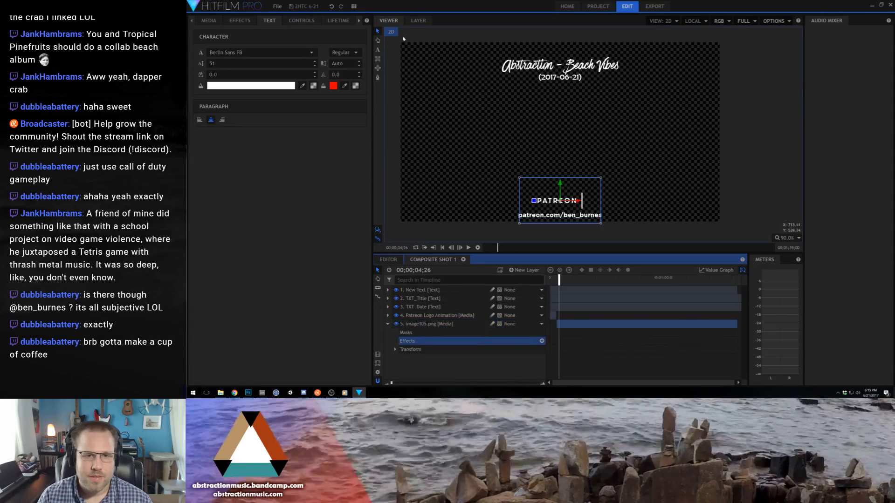
{"action": "left_click", "coordinate": [377, 59]}
{"action": "mouse_move", "coordinate": [582, 180]}
{"action": "left_mouse_down"}
{"action": "mouse_move", "coordinate": [585, 201]}
{"action": "mouse_move", "coordinate": [586, 147]}
{"action": "left_mouse_up"}
{"action": "left_click", "coordinate": [377, 31]}
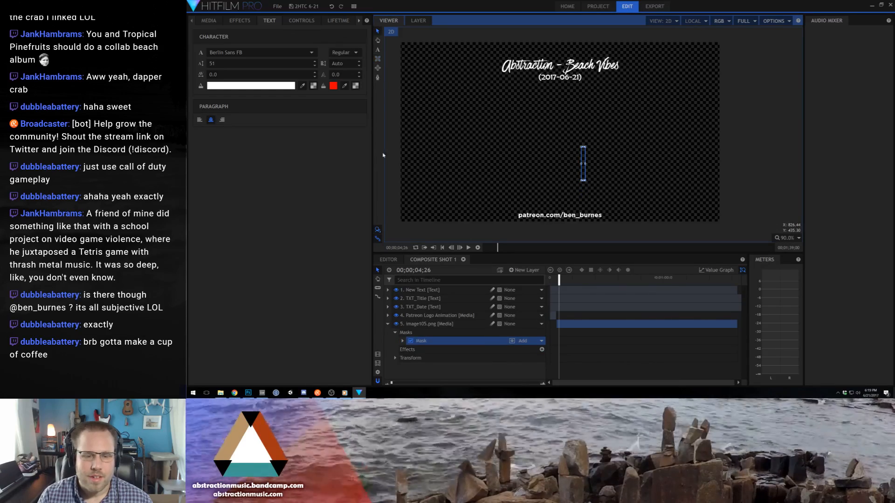
{"action": "left_click", "coordinate": [509, 344]}
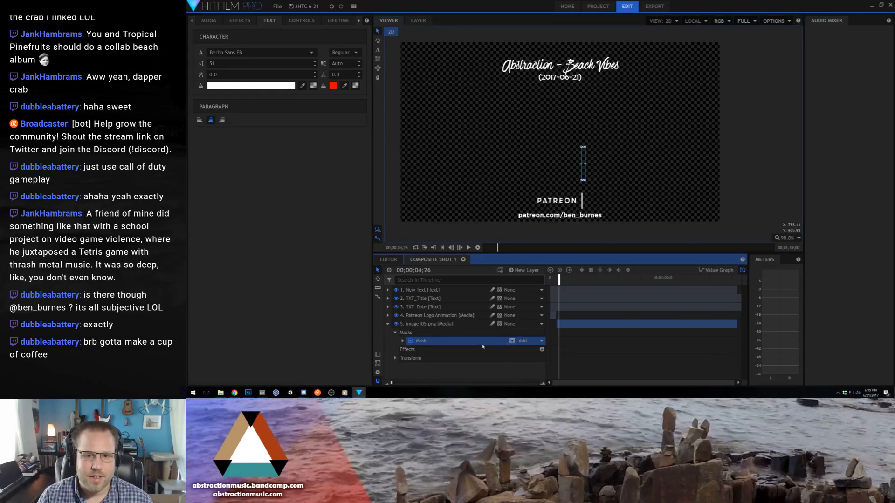
- Set the mask's position to about -17, -151 so it sits just above the logo's vertical bar
{"action": "left_click", "coordinate": [402, 341]}
{"action": "left_click", "coordinate": [425, 358]}
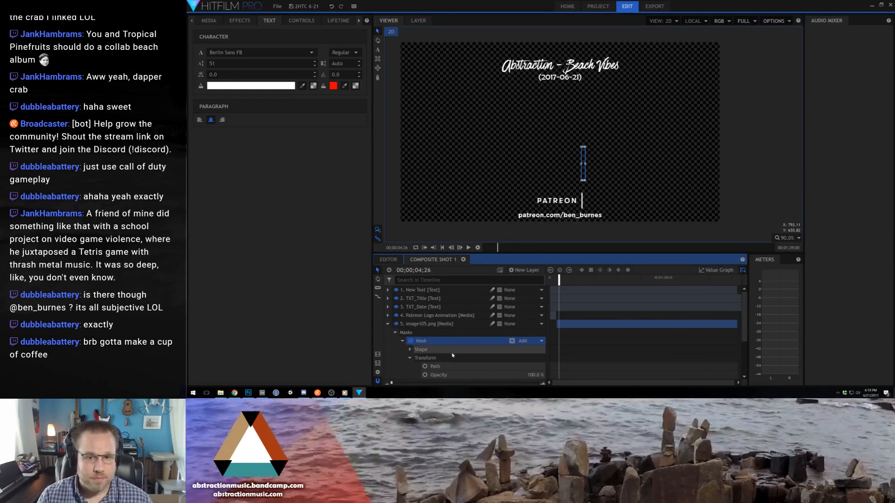
{"action": "scroll", "coordinate": [455, 355], "scroll_direction": "down", "scroll_amount": 3}
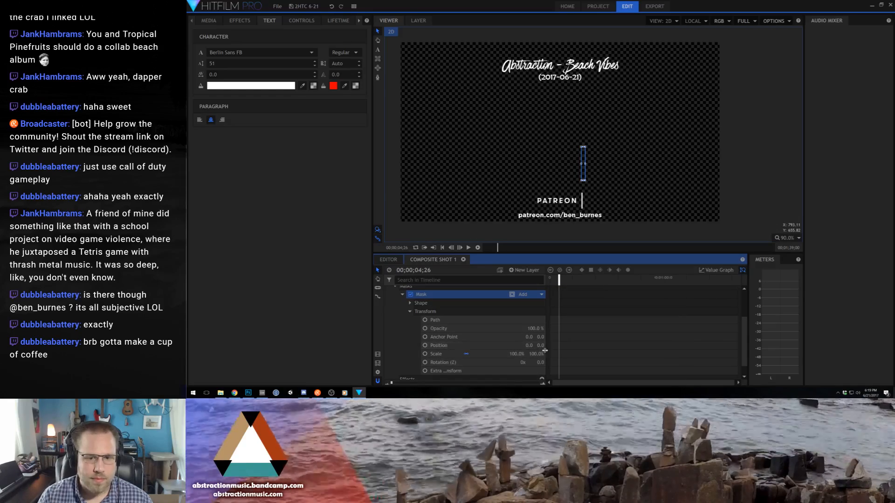
{"action": "left_click_drag", "start_coordinate": [529, 345], "coordinate": [361, 345]}
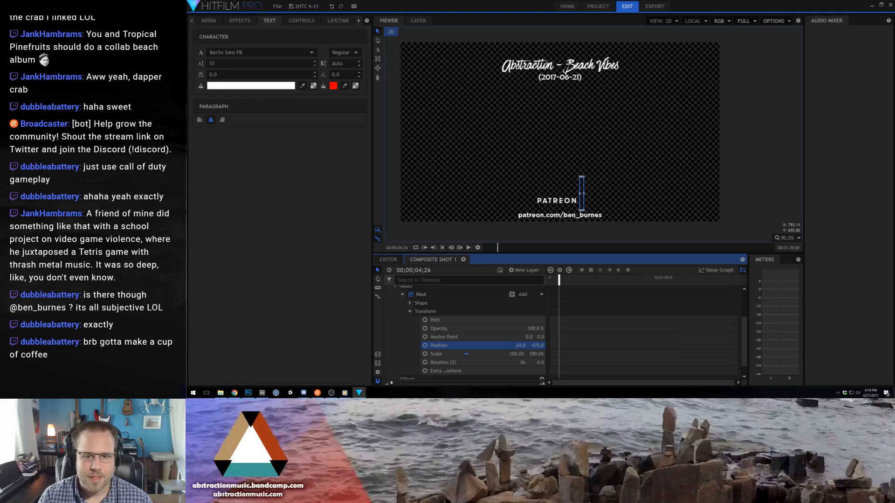
{"action": "left_click_drag", "start_coordinate": [321, 346], "coordinate": [526, 345]}
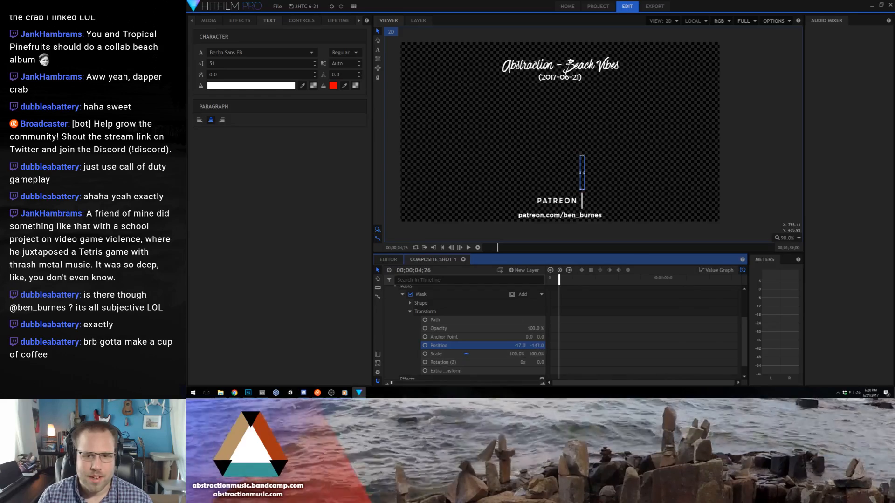
{"action": "scroll", "coordinate": [613, 322], "scroll_direction": "up", "scroll_amount": 5}
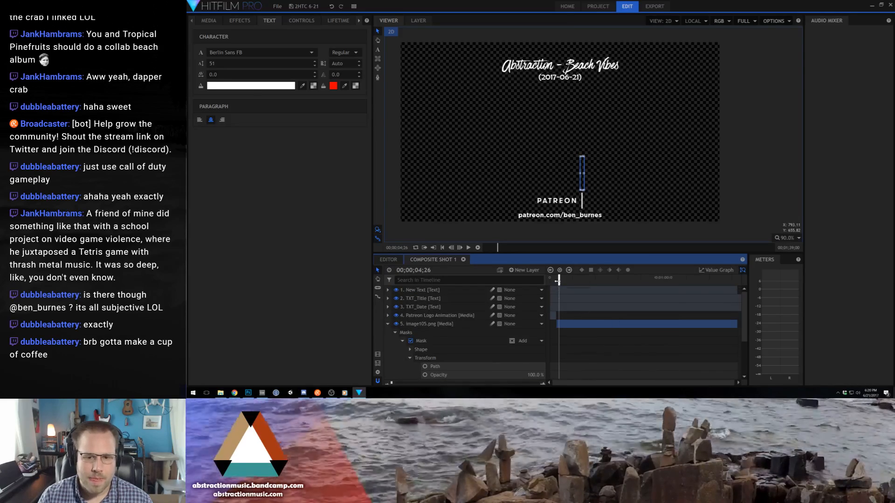
- Play the composite from its start to check the switch from the Patreon logo animation to the still image
{"action": "left_click_drag", "start_coordinate": [558, 282], "coordinate": [557, 281]}
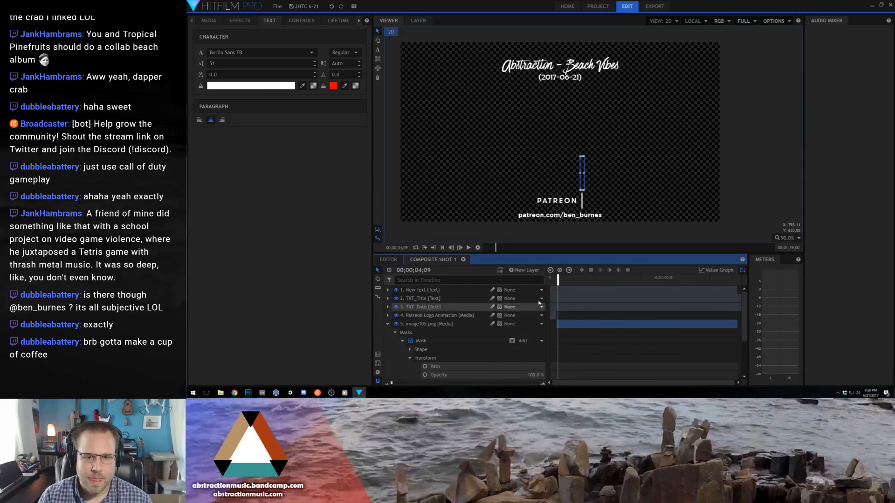
{"action": "left_click", "coordinate": [551, 279]}
{"action": "key", "text": "space"}
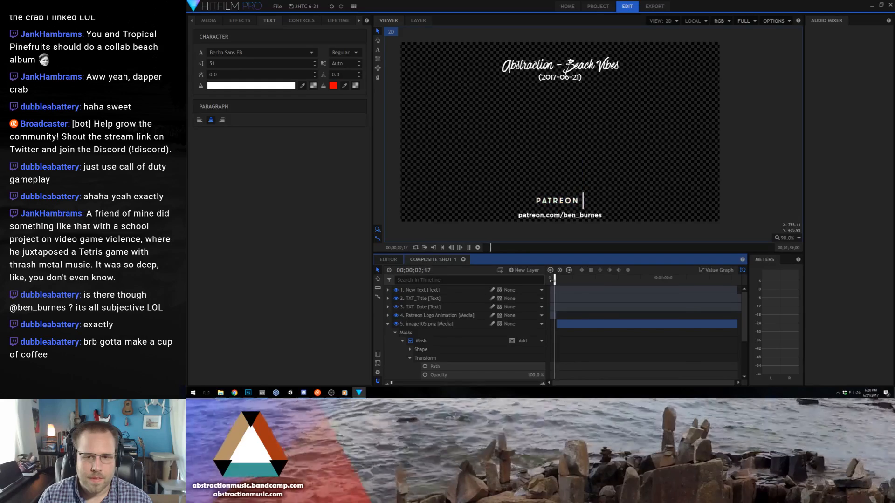
{"action": "key", "text": "space"}
{"action": "key", "text": "space"}
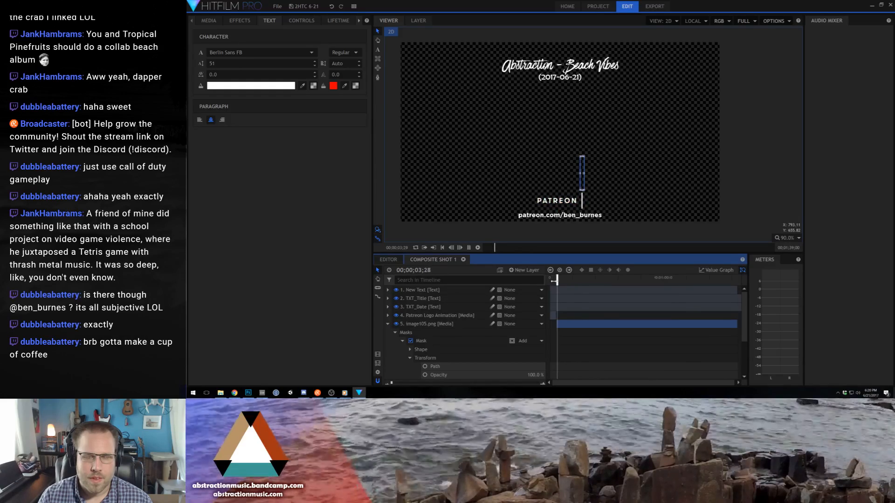
{"action": "key", "text": "space"}
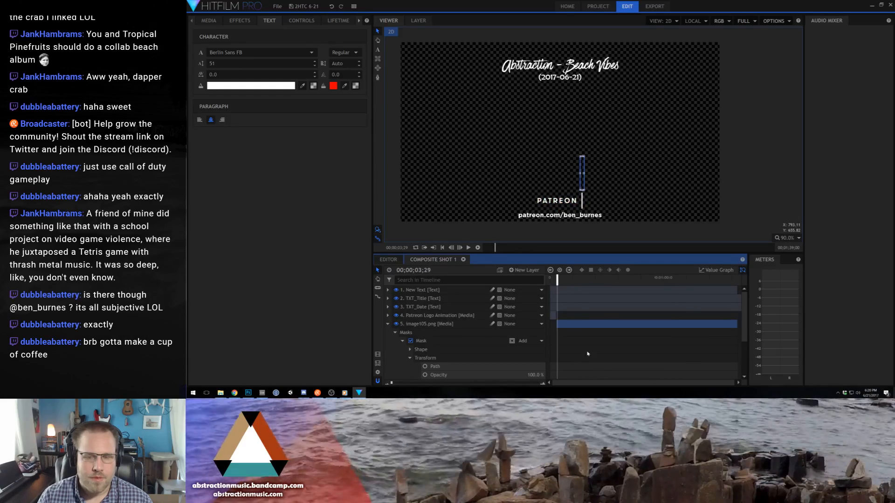
- Keyframe the mask's position at 4;04 and lower it to -17, -452 at 4;09 to wipe out the vertical bar
{"action": "left_click", "coordinate": [542, 384]}
{"action": "left_click", "coordinate": [542, 385]}
{"action": "key", "text": "space"}
{"action": "key", "text": "space"}
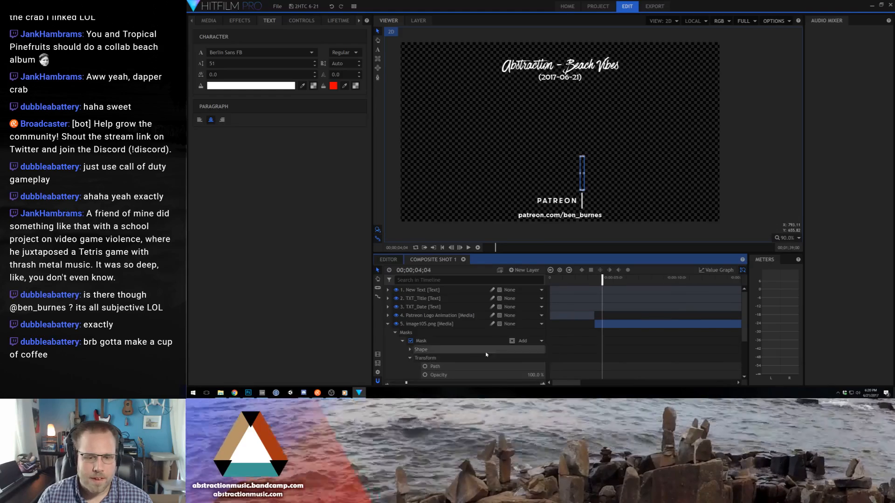
{"action": "scroll", "coordinate": [485, 355], "scroll_direction": "down", "scroll_amount": 2}
{"action": "left_click", "coordinate": [425, 356]}
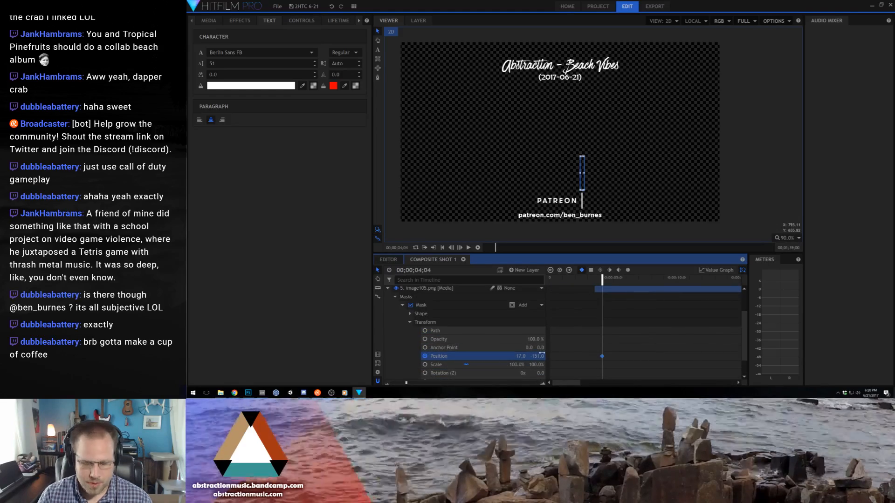
{"action": "key", "text": "period"}
{"action": "key", "text": "period"}
{"action": "key", "text": "period"}
{"action": "key", "text": "period"}
{"action": "key", "text": "period"}
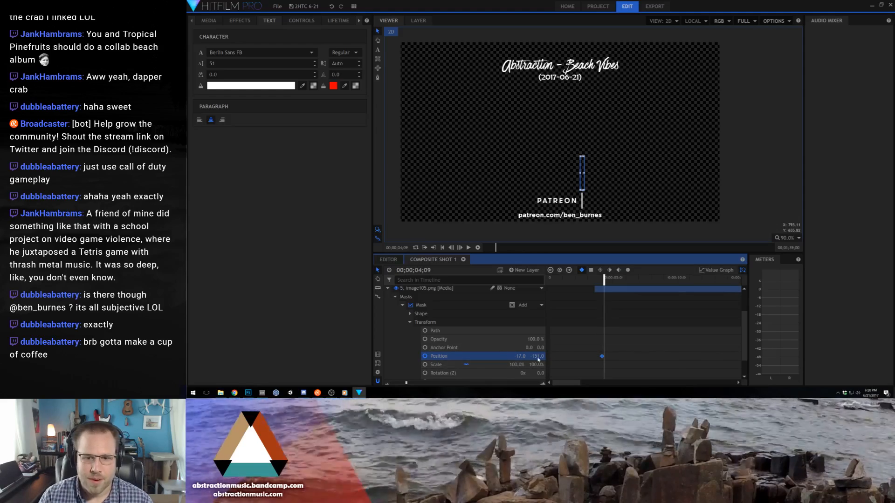
{"action": "left_click_drag", "start_coordinate": [582, 199], "coordinate": [582, 205]}
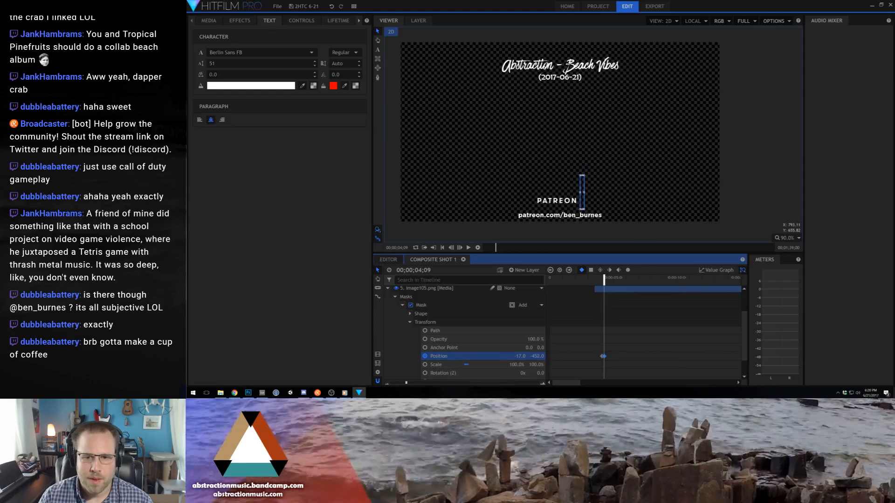
- Add a starting position keyframe to the Image105.png logo layer at 4;13
{"action": "left_click", "coordinate": [395, 297]}
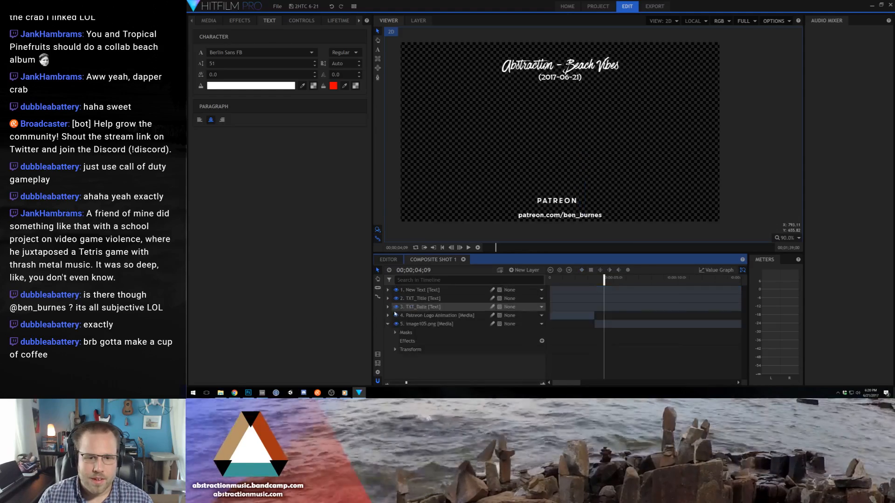
{"action": "left_click", "coordinate": [395, 350]}
{"action": "left_click", "coordinate": [410, 349]}
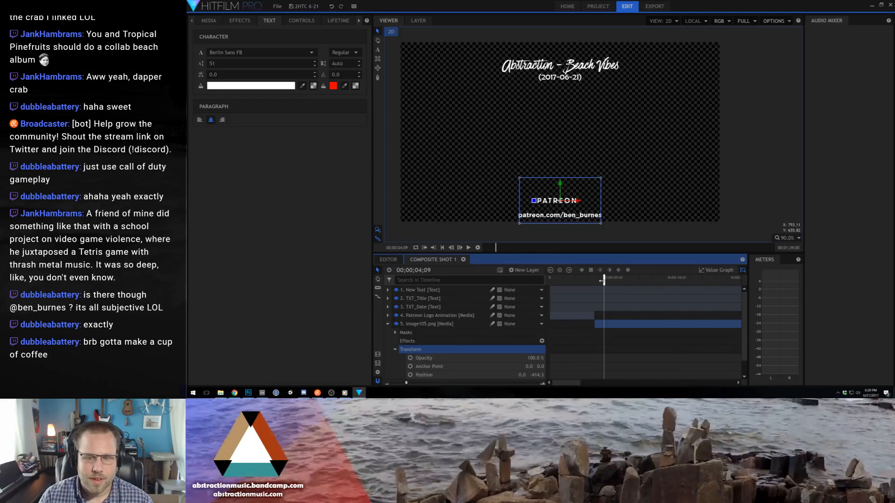
{"action": "scroll", "coordinate": [495, 350], "scroll_direction": "down", "scroll_amount": 1}
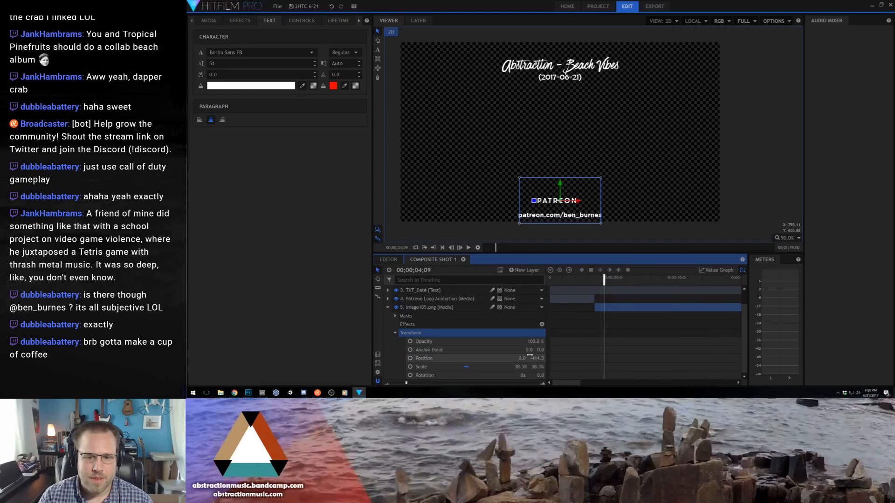
{"action": "key", "text": "Right"}
{"action": "key", "text": "Right"}
{"action": "key", "text": "Right"}
{"action": "key", "text": "Right"}
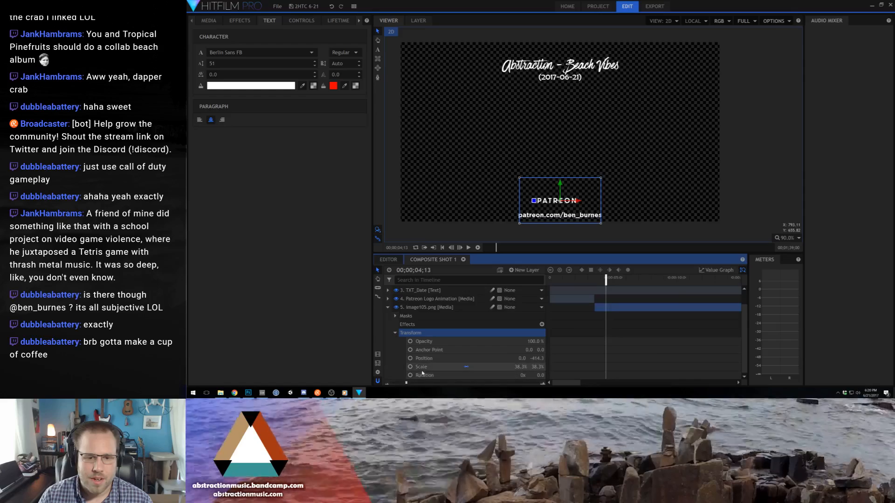
{"action": "left_click", "coordinate": [411, 358]}
- Shift the logo layer slightly to the right at 4;23 for a second position keyframe and preview the movement
{"action": "key", "text": "Right"}
{"action": "key", "text": "Right"}
{"action": "key", "text": "Right"}
{"action": "key", "text": "Right"}
{"action": "key", "text": "Right"}
{"action": "key", "text": "Right"}
{"action": "key", "text": "Right"}
{"action": "key", "text": "Right"}
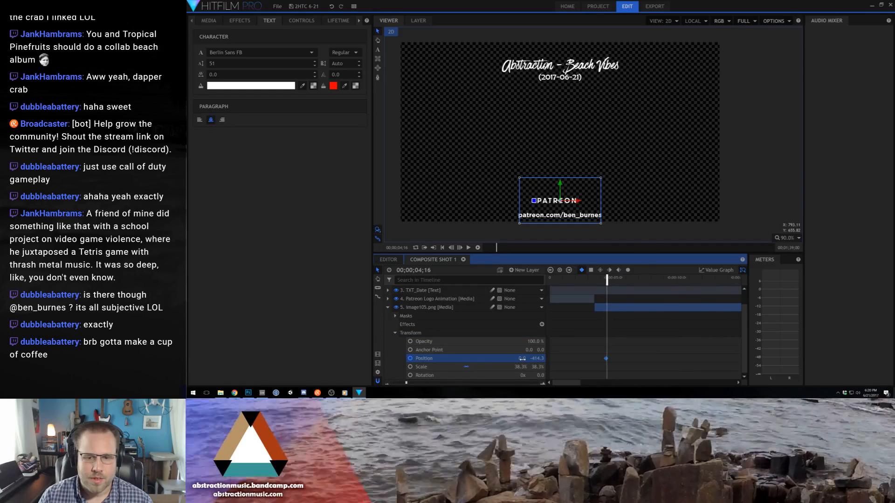
{"action": "key", "text": "Right"}
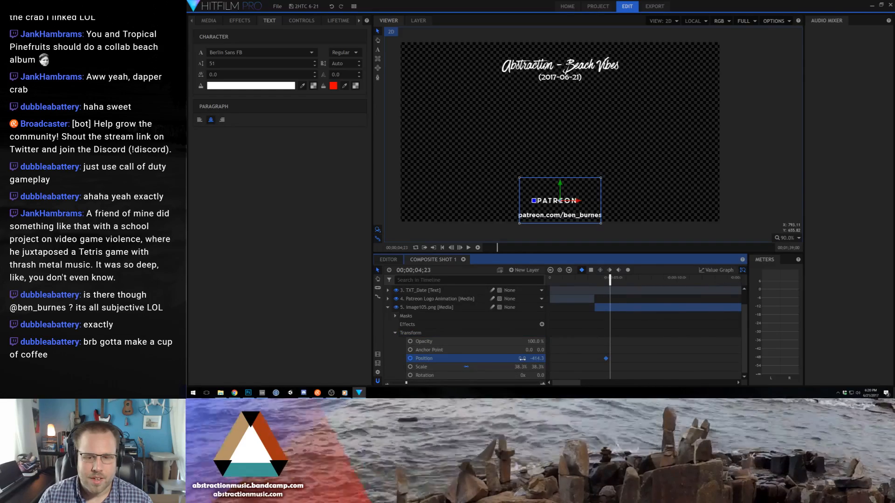
{"action": "left_click_drag", "start_coordinate": [522, 359], "coordinate": [535, 359]}
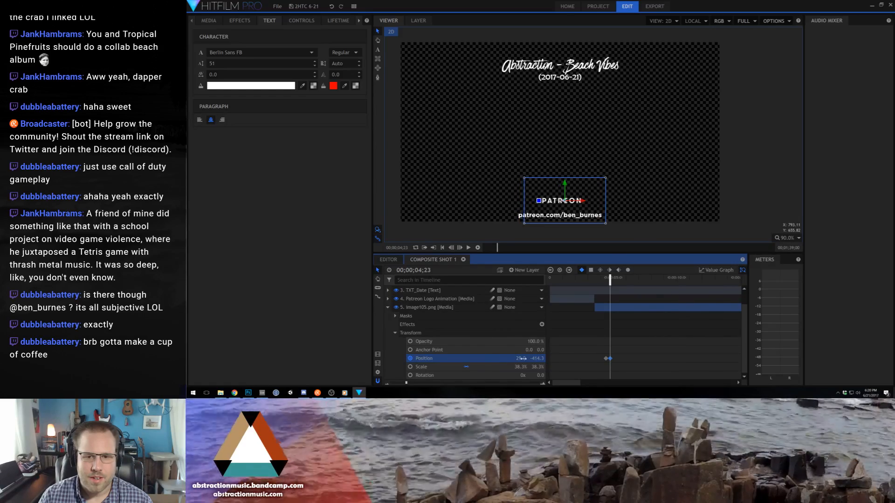
{"action": "key", "text": "space"}
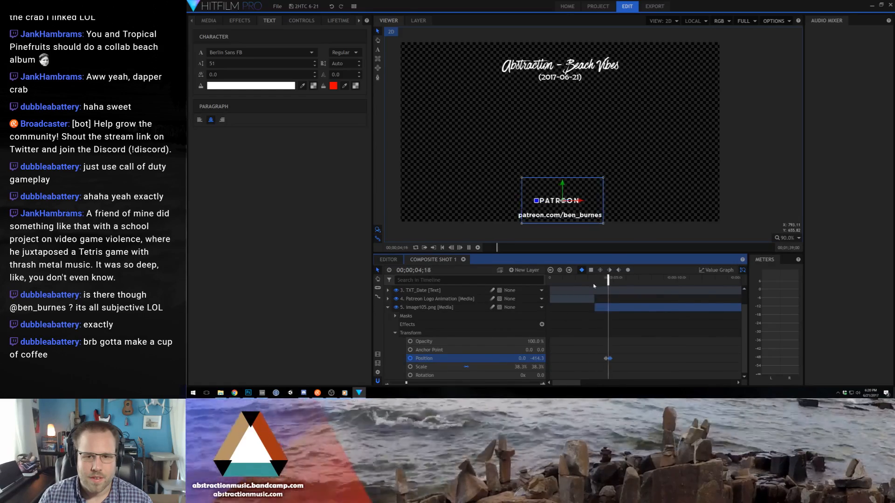
- Try an eased temporal interpolation on the logo layer's first position keyframe and preview the movement
{"action": "key", "text": "space"}
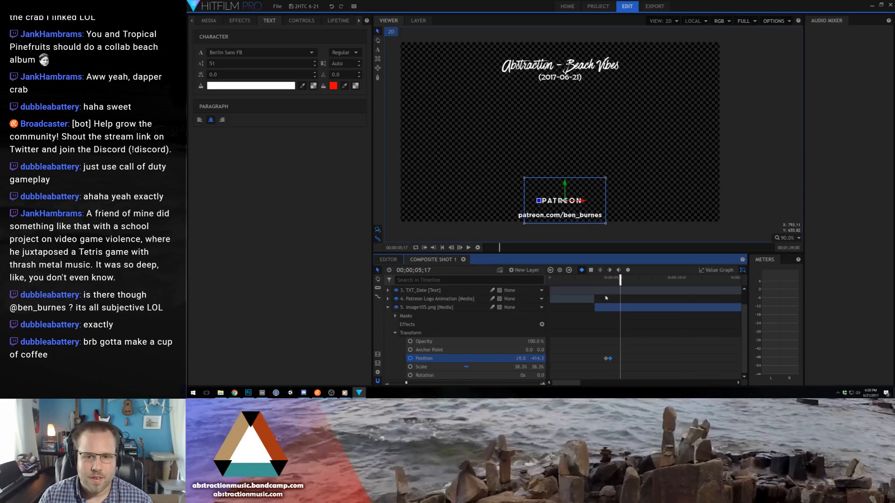
{"action": "right_click", "coordinate": [607, 359]}
{"action": "mouse_move", "coordinate": [635, 347]}
{"action": "left_click", "coordinate": [702, 354]}
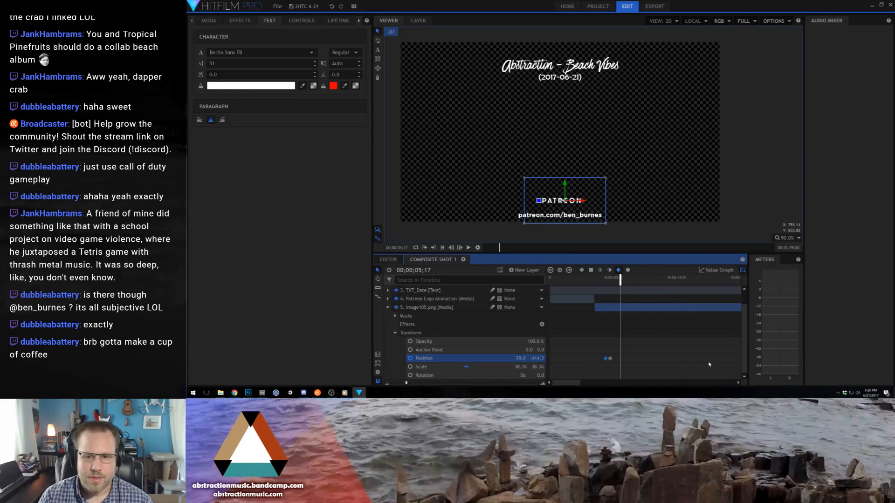
{"action": "left_click", "coordinate": [602, 279]}
{"action": "key", "text": "space"}
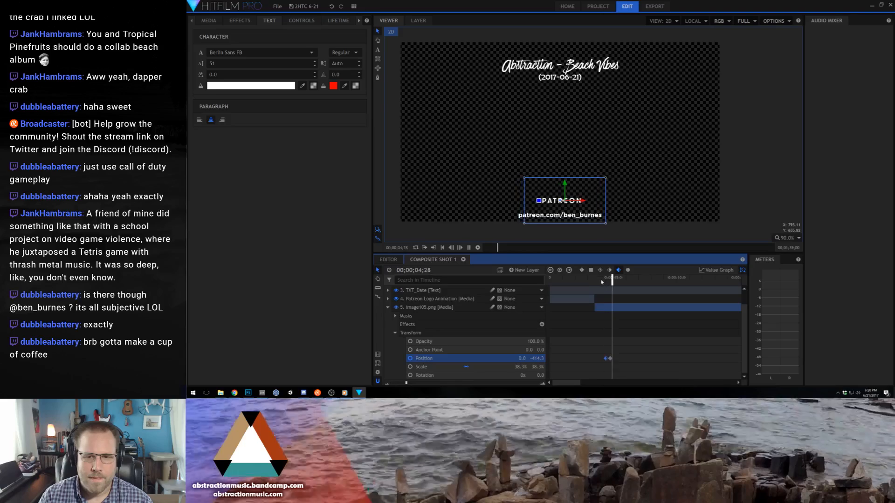
{"action": "key", "text": "space"}
- Switch the logo layer's first position keyframe to another temporal interpolation option and replay the movement
{"action": "right_click", "coordinate": [606, 359]}
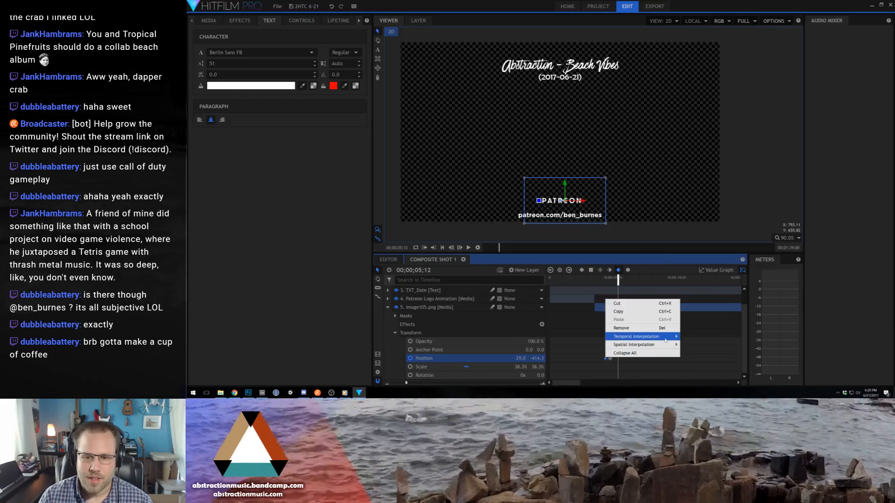
{"action": "mouse_move", "coordinate": [653, 336]}
{"action": "left_click", "coordinate": [690, 353]}
{"action": "left_click", "coordinate": [604, 279]}
{"action": "key", "text": "space"}
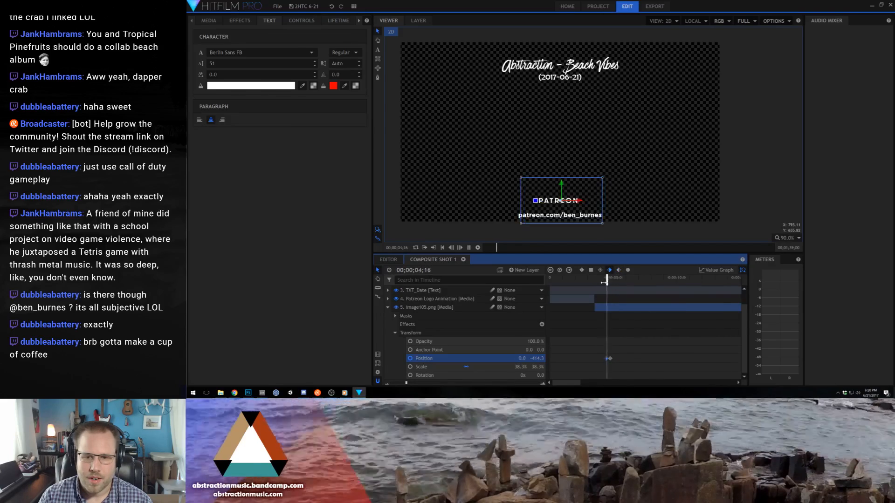
{"action": "key", "text": "space"}
- Give the logo layer's second position keyframe the same temporal interpolation as the first and preview the result
{"action": "right_click", "coordinate": [612, 302]}
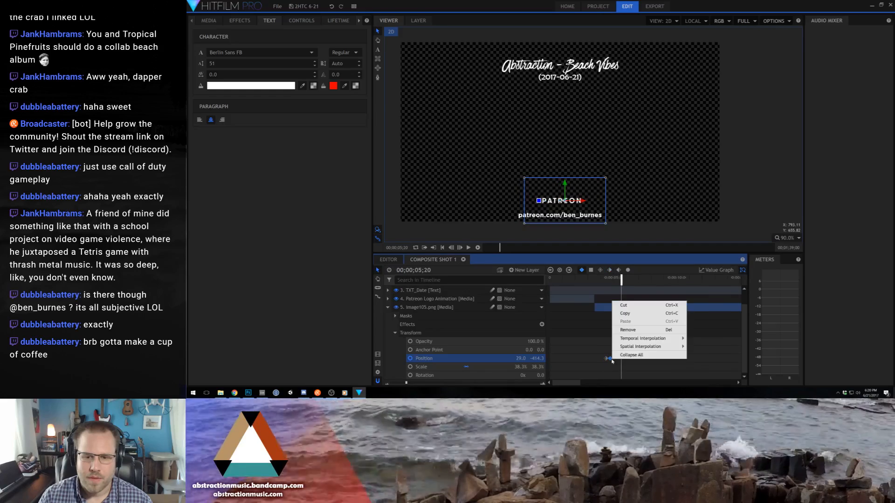
{"action": "mouse_move", "coordinate": [644, 338]}
{"action": "left_click", "coordinate": [694, 355]}
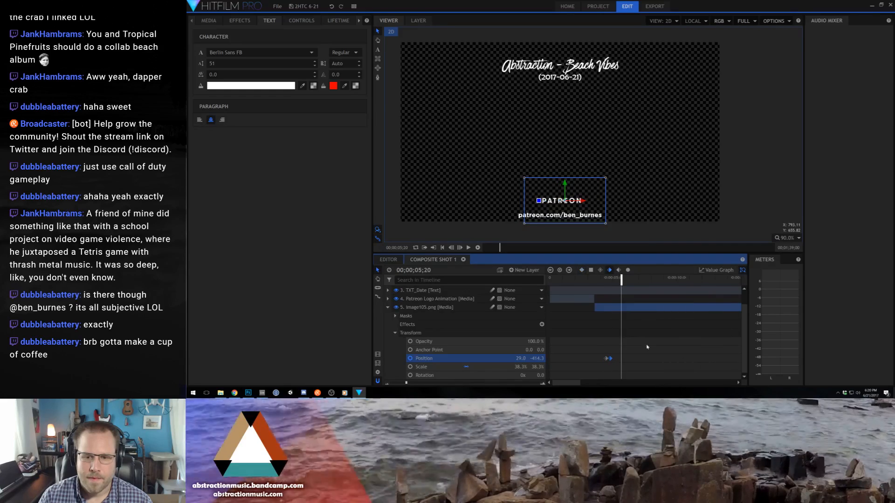
{"action": "key", "text": "space"}
{"action": "key", "text": "space"}
{"action": "left_click", "coordinate": [603, 279]}
{"action": "key", "text": "space"}
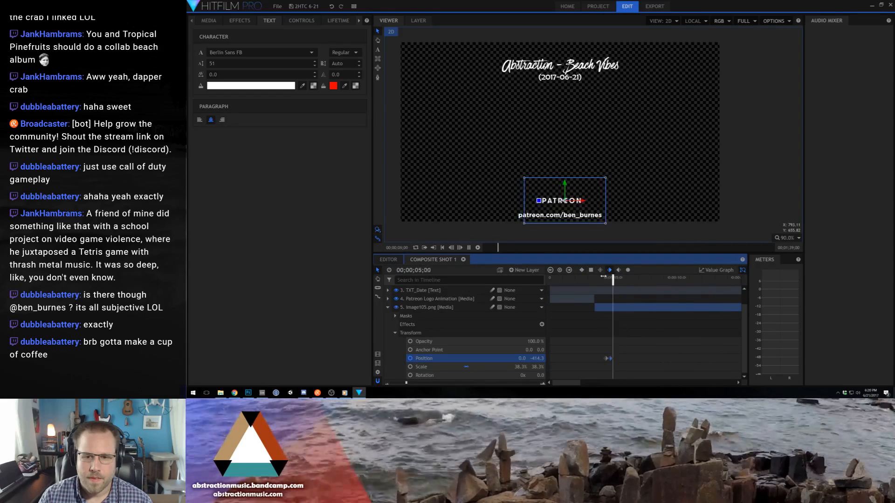
{"action": "key", "text": "space"}
- Nudge the Patreon web address text slightly upward, closer to the PATREON logo
{"action": "scroll", "coordinate": [550, 185], "scroll_direction": "down", "scroll_amount": 7}
{"action": "left_click_drag", "start_coordinate": [586, 165], "coordinate": [586, 192]}
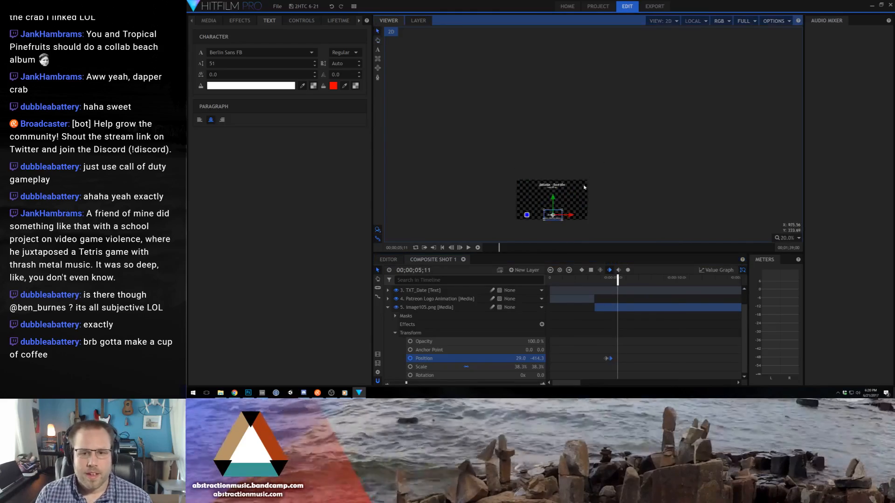
{"action": "scroll", "coordinate": [589, 197], "scroll_direction": "up", "scroll_amount": 9}
{"action": "left_click_drag", "start_coordinate": [595, 227], "coordinate": [744, 145]}
{"action": "scroll", "coordinate": [745, 145], "scroll_direction": "down", "scroll_amount": 2}
{"action": "left_click_drag", "start_coordinate": [638, 158], "coordinate": [647, 154]}
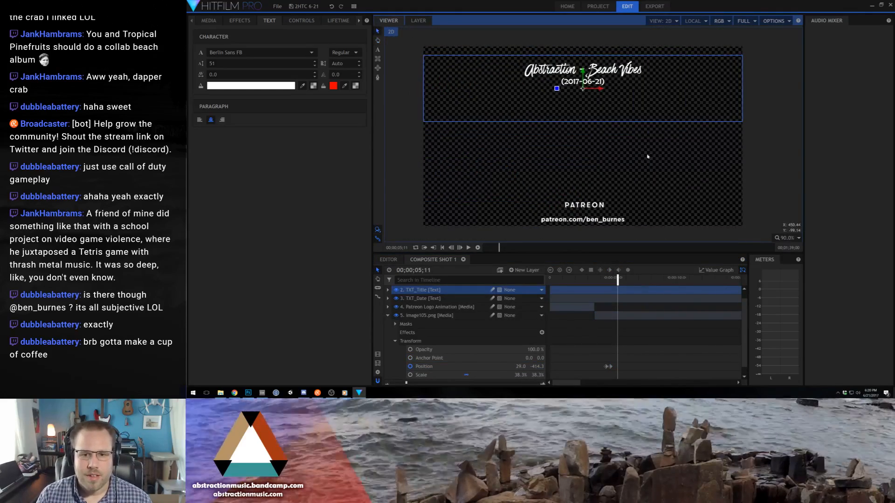
{"action": "left_click", "coordinate": [589, 208]}
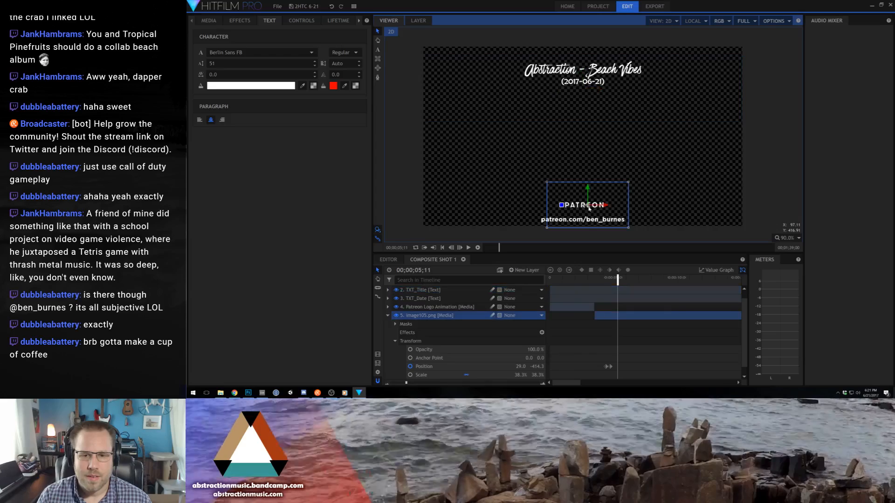
{"action": "left_click", "coordinate": [588, 222]}
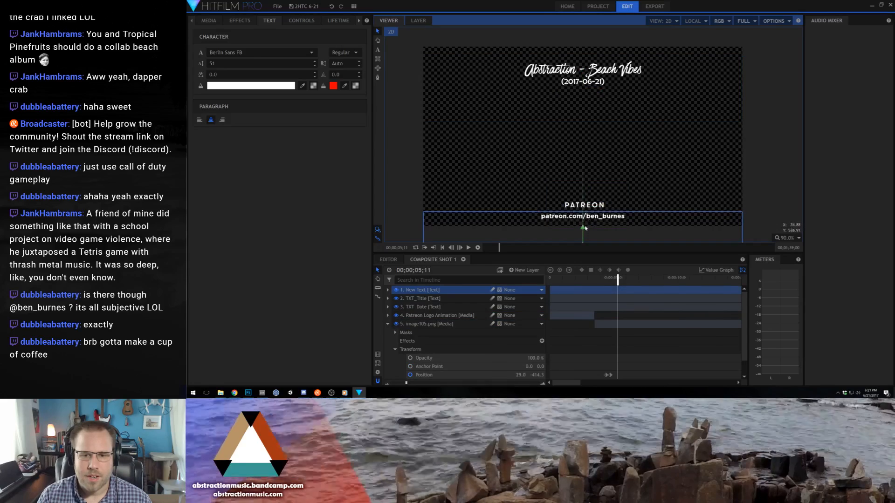
- Send the New Text layer to the bottom of the layer stack and trim its start to shortly after Image105.png begins
{"action": "left_click_drag", "start_coordinate": [419, 290], "coordinate": [416, 326]}
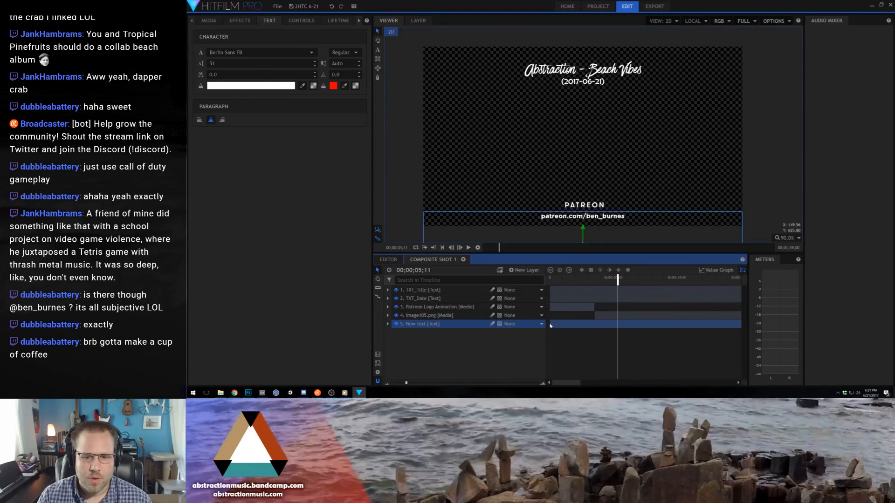
{"action": "left_click_drag", "start_coordinate": [550, 326], "coordinate": [601, 331]}
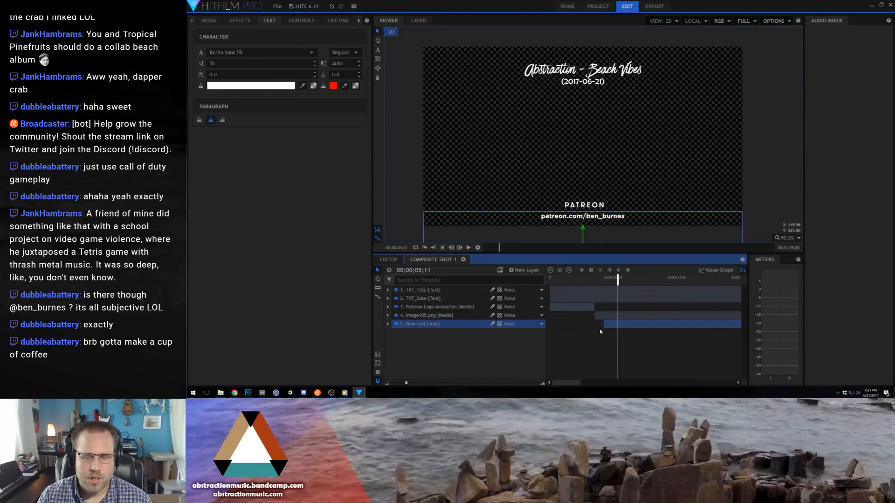
- Fade in the New Text layer with opacity keyframes of 0% at 4;05 and 100% at 5;22, and preview it
{"action": "left_click", "coordinate": [388, 324]}
{"action": "left_click", "coordinate": [396, 332]}
{"action": "left_click", "coordinate": [412, 342]}
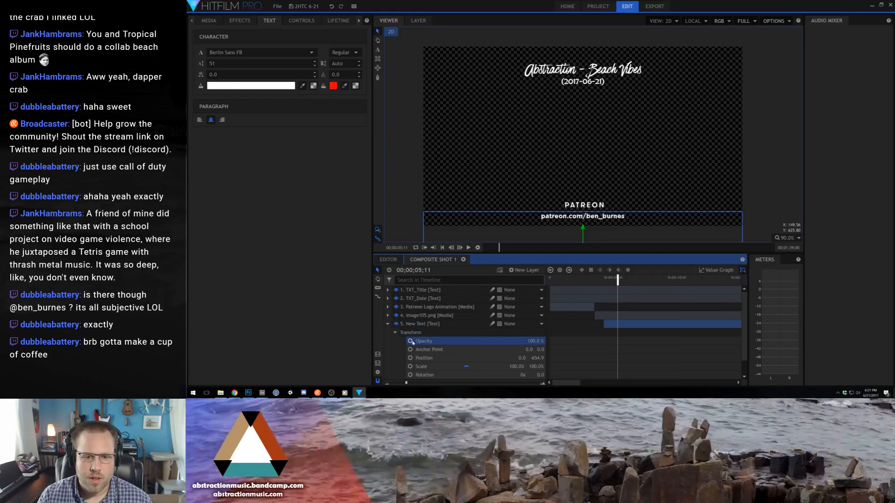
{"action": "left_click", "coordinate": [603, 279]}
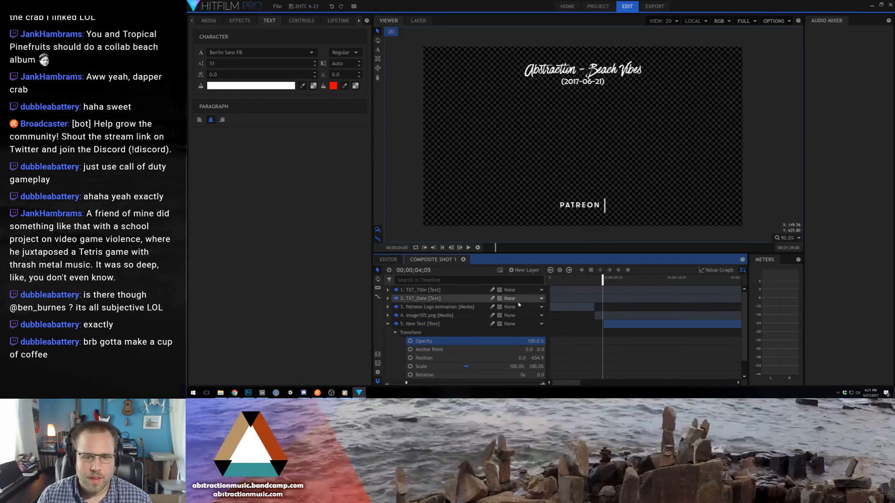
{"action": "left_click", "coordinate": [411, 342]}
{"action": "left_click_drag", "start_coordinate": [533, 340], "coordinate": [508, 341]}
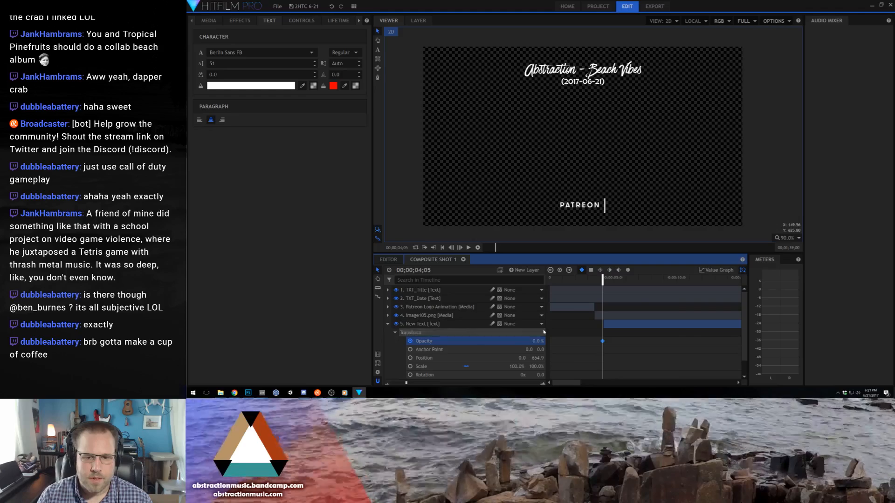
{"action": "left_click_drag", "start_coordinate": [606, 279], "coordinate": [622, 280]}
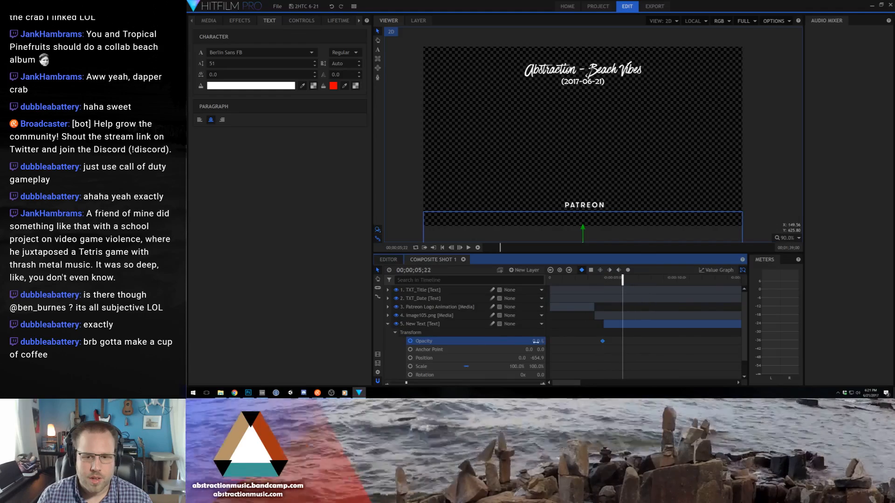
{"action": "left_click_drag", "start_coordinate": [536, 342], "coordinate": [583, 340]}
{"action": "left_click", "coordinate": [596, 278]}
{"action": "key", "text": "space"}
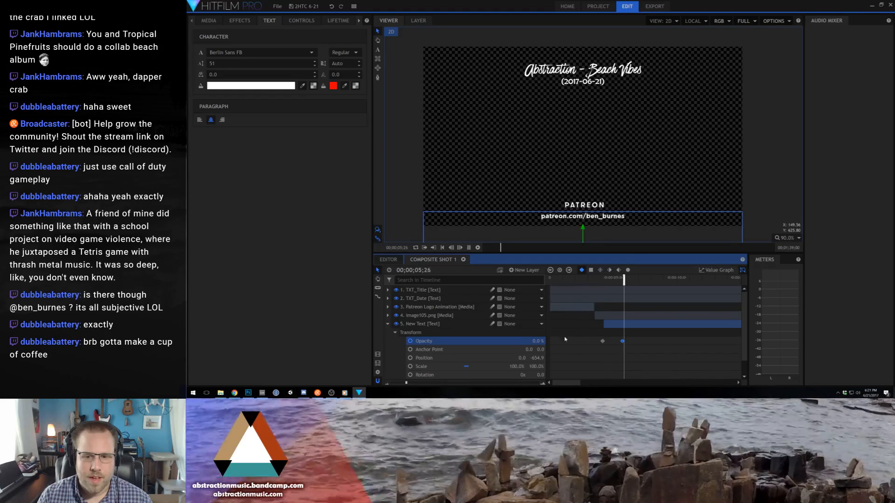
{"action": "key", "text": "space"}
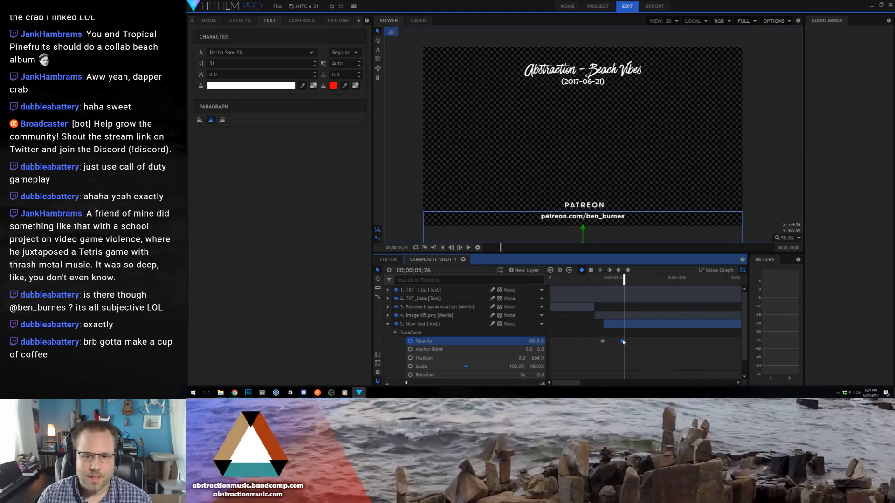
- Set the New Text layer's opacity keyframe at 5;22 to 75% and collapse the layer's properties
{"action": "left_click", "coordinate": [551, 270]}
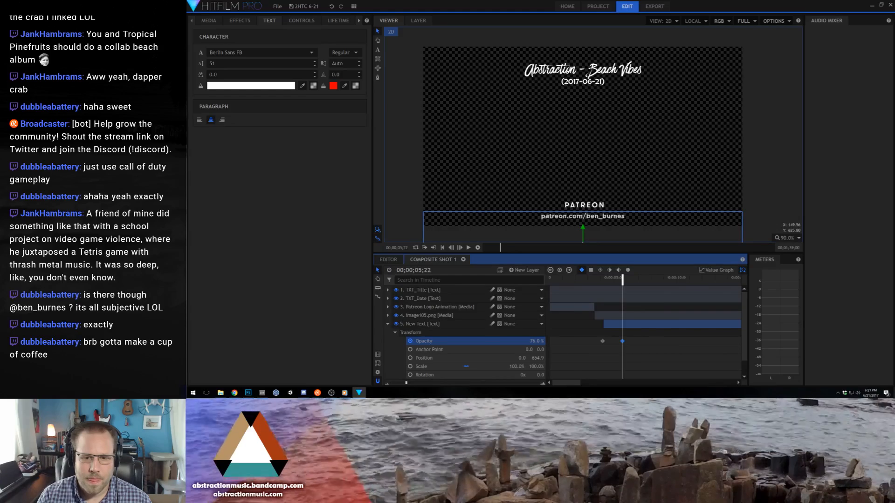
{"action": "left_click", "coordinate": [395, 333]}
{"action": "left_click", "coordinate": [388, 325]}
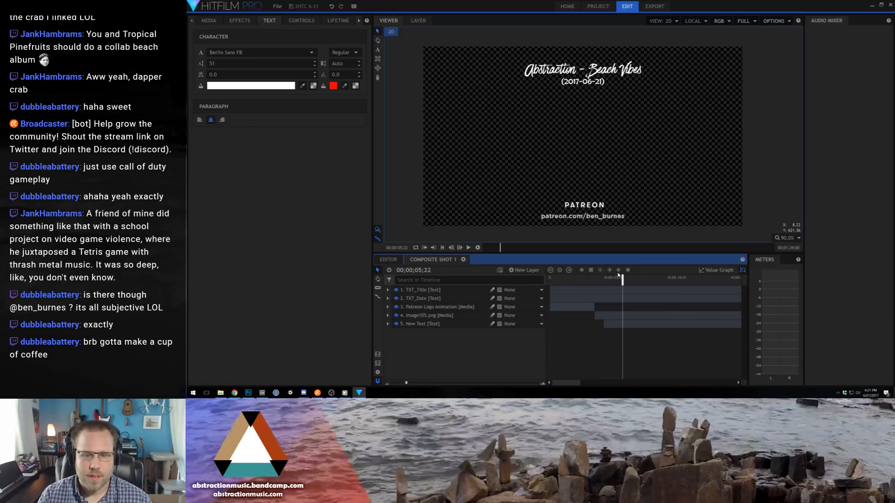
- Save the project over the existing 2HTC TEMPLATE file, and reopen the 2HTC 6-21 project
{"action": "left_click", "coordinate": [278, 6]}
{"action": "left_click", "coordinate": [285, 58]}
{"action": "scroll", "coordinate": [420, 211], "scroll_direction": "down", "scroll_amount": 5}
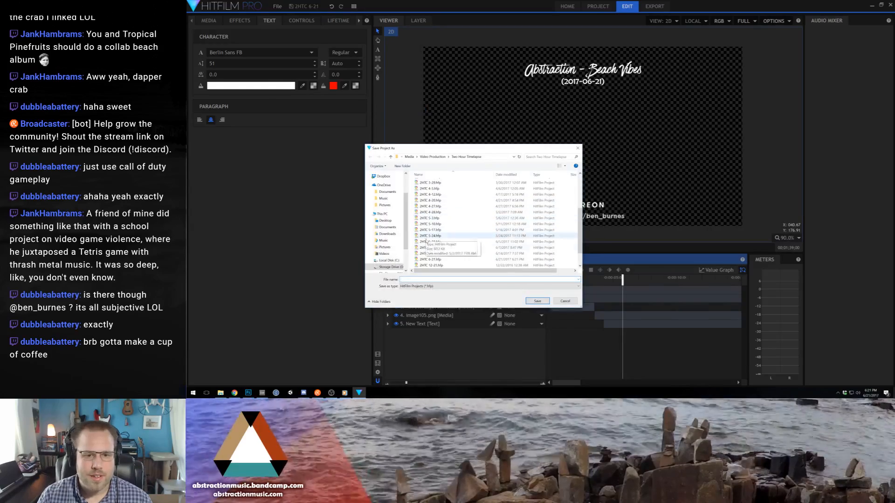
{"action": "double_click", "coordinate": [430, 260]}
{"action": "left_click", "coordinate": [553, 197]}
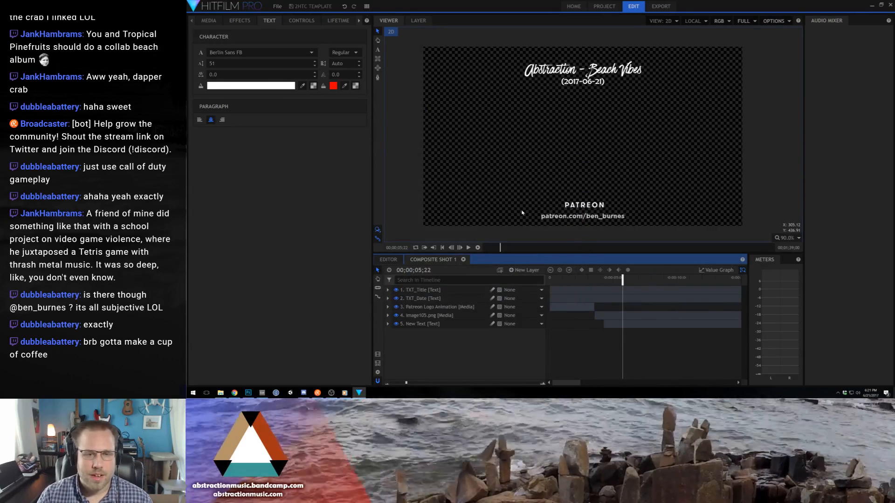
{"action": "left_click", "coordinate": [277, 7]}
{"action": "left_click", "coordinate": [351, 40]}
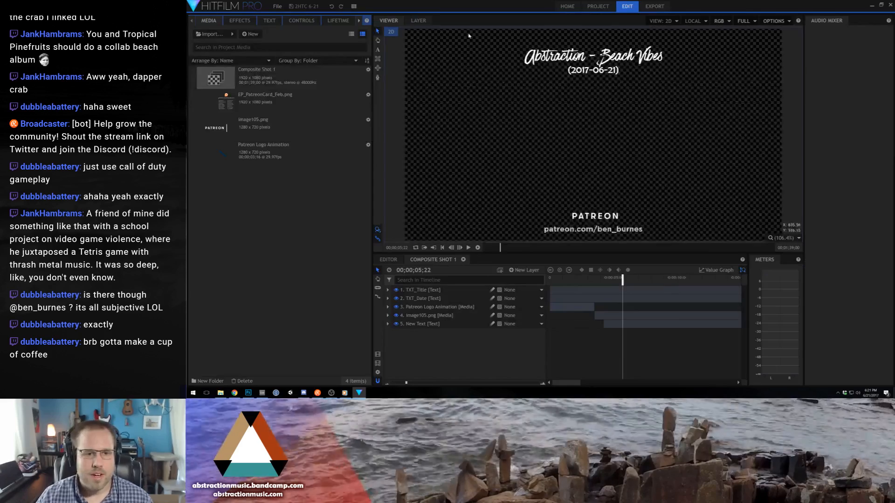
- Switch to File Explorer and open the Cancun Trip folder under Media > Photography on the File Storage drive
{"action": "left_click", "coordinate": [193, 394]}
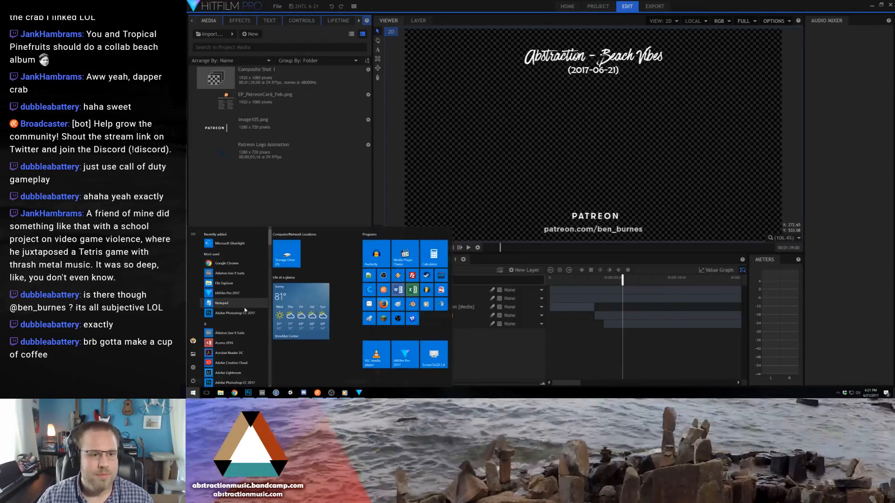
{"action": "left_click", "coordinate": [494, 299]}
{"action": "key", "text": "super+e"}
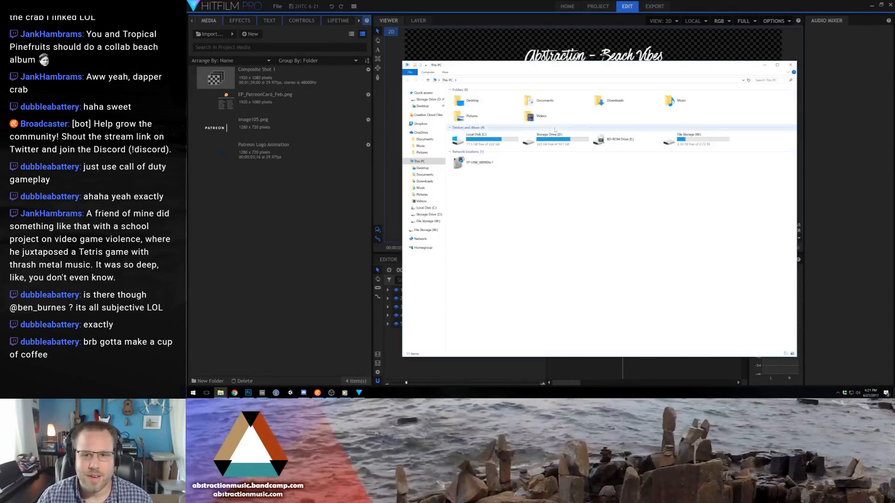
{"action": "double_click", "coordinate": [686, 145]}
{"action": "double_click", "coordinate": [491, 111]}
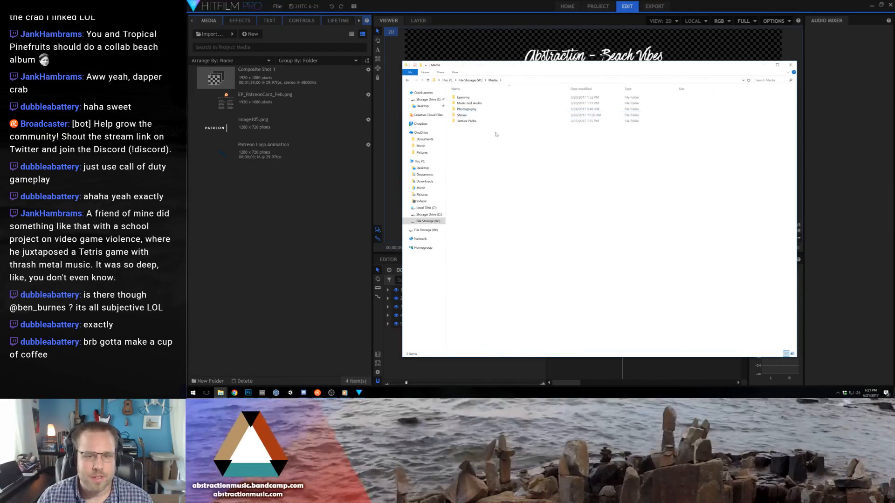
{"action": "double_click", "coordinate": [485, 110]}
{"action": "double_click", "coordinate": [475, 103]}
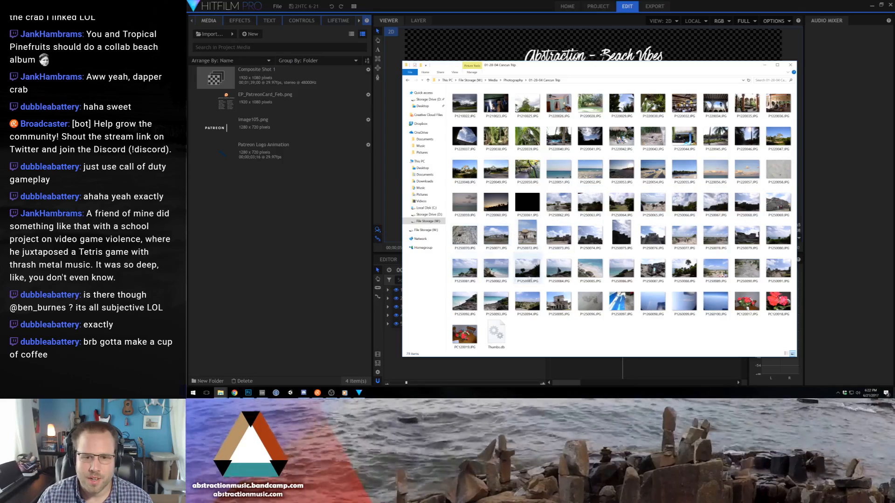
- Open the photo P1250084.JPG and examine the man standing by the sea up close and in full
{"action": "double_click", "coordinate": [559, 267]}
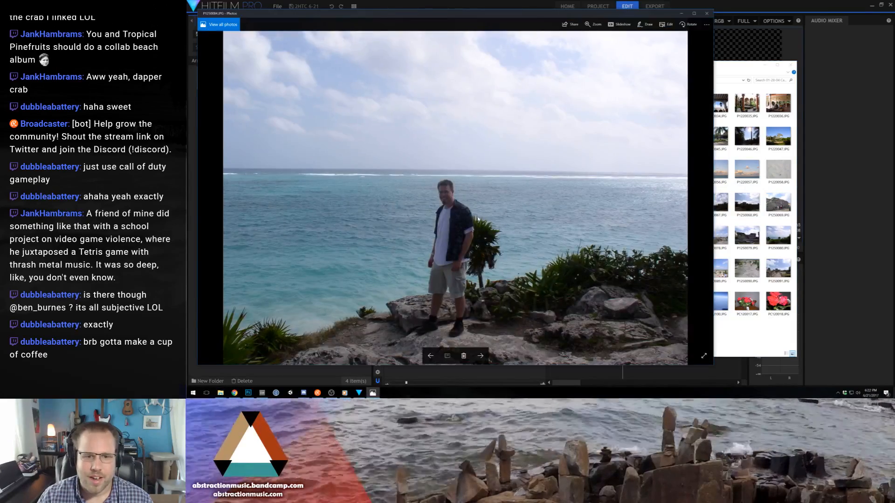
{"action": "scroll", "coordinate": [478, 220], "scroll_direction": "up", "scroll_amount": 4}
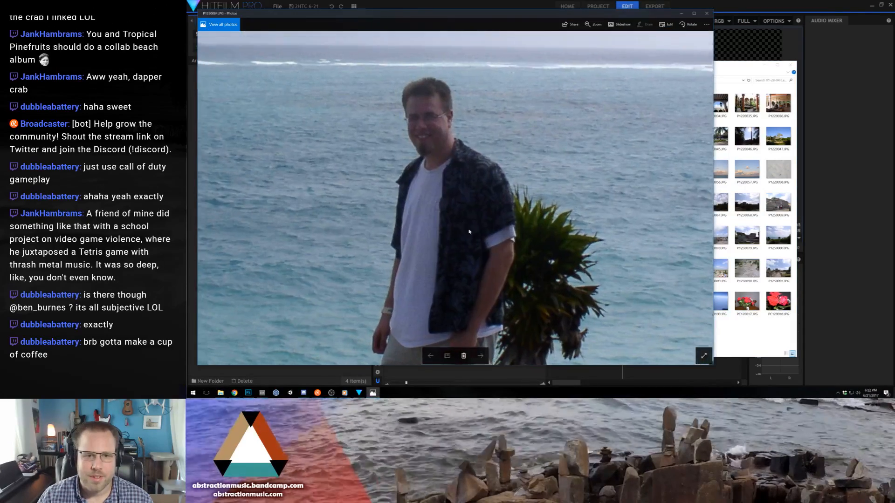
{"action": "left_click_drag", "start_coordinate": [469, 232], "coordinate": [529, 213]}
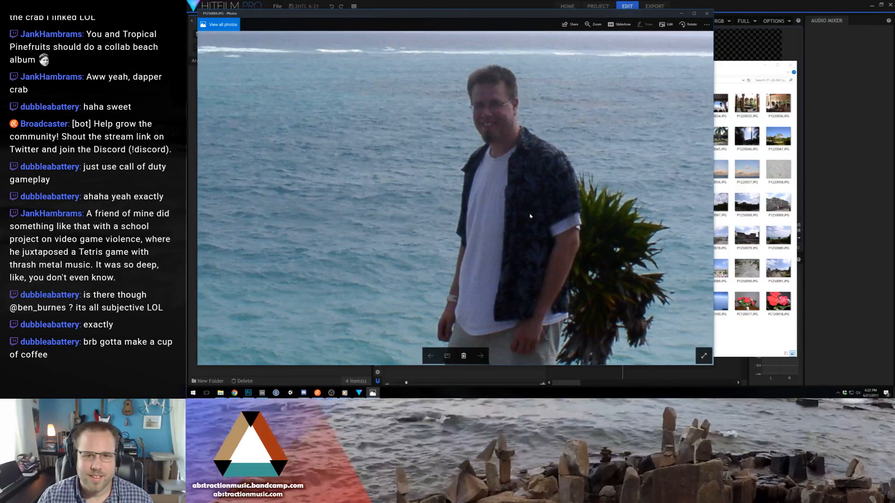
{"action": "scroll", "coordinate": [530, 216], "scroll_direction": "down", "scroll_amount": 4}
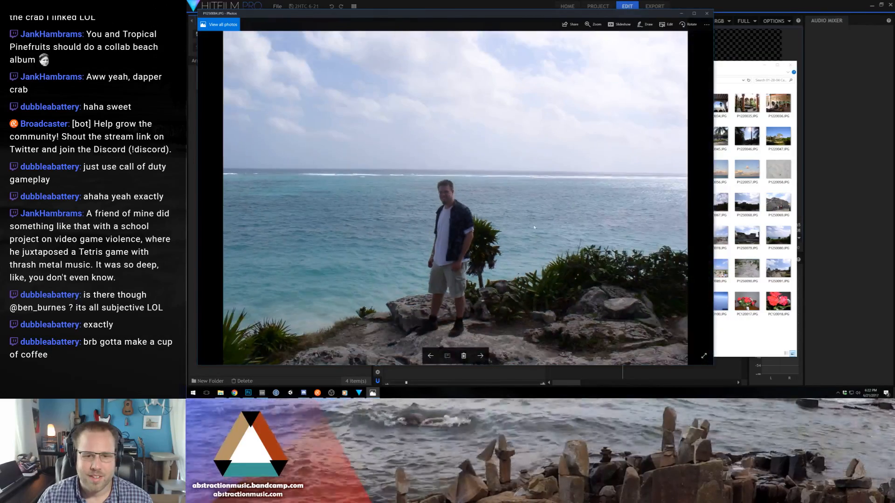
{"action": "left_click", "coordinate": [707, 13]}
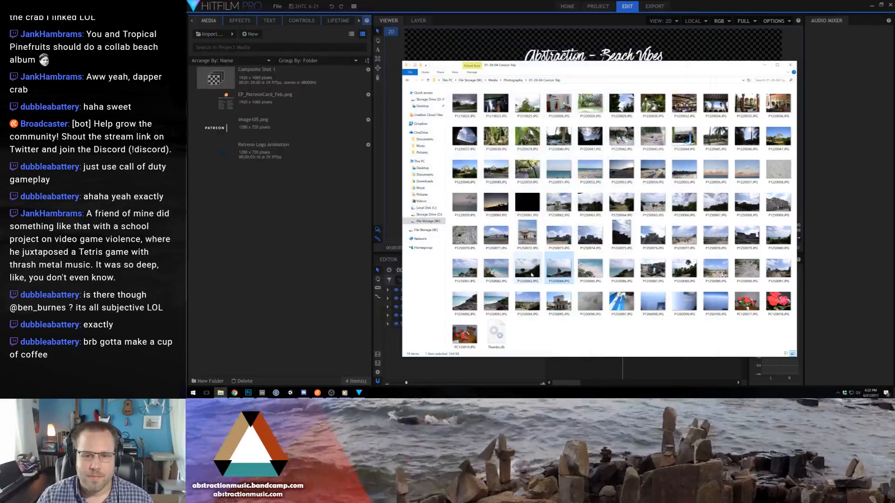
{"action": "double_click", "coordinate": [561, 274]}
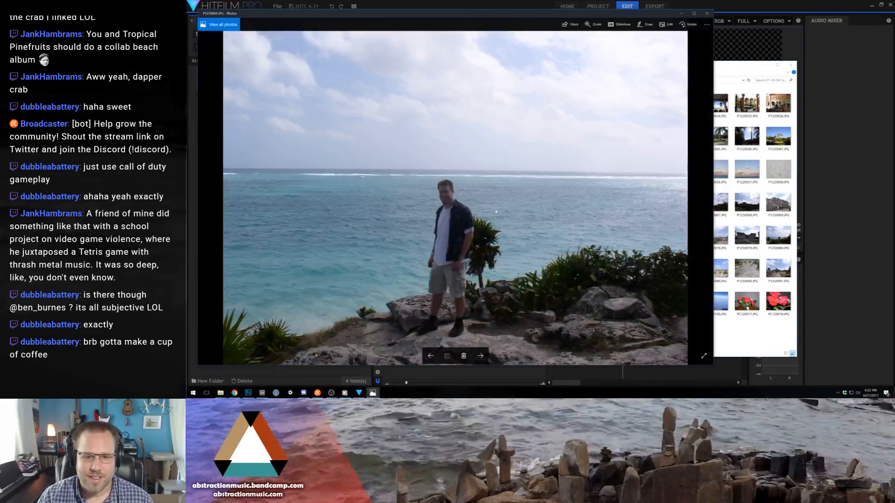
- Close the photo of the man and preview the coastline photos P1250093.JPG and P1250092.JPG from the Cancun Trip folder
{"action": "scroll", "coordinate": [424, 302], "scroll_direction": "up", "scroll_amount": 4}
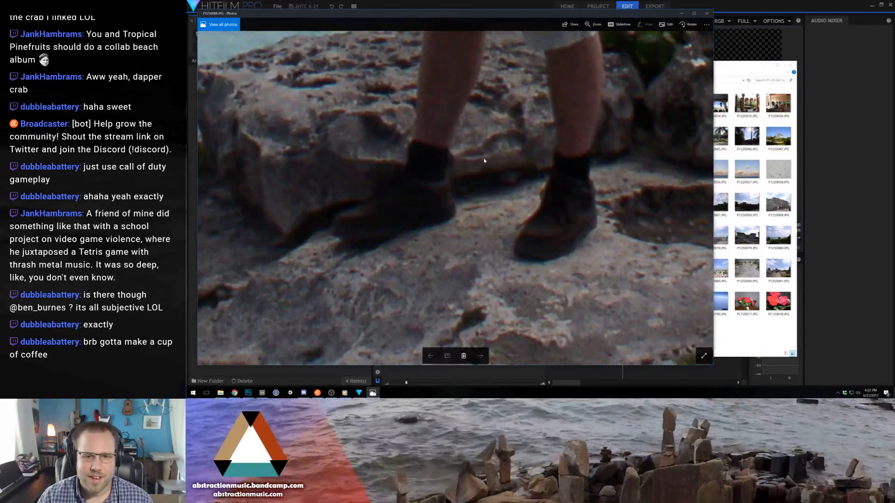
{"action": "left_click", "coordinate": [707, 13]}
{"action": "left_click", "coordinate": [642, 334]}
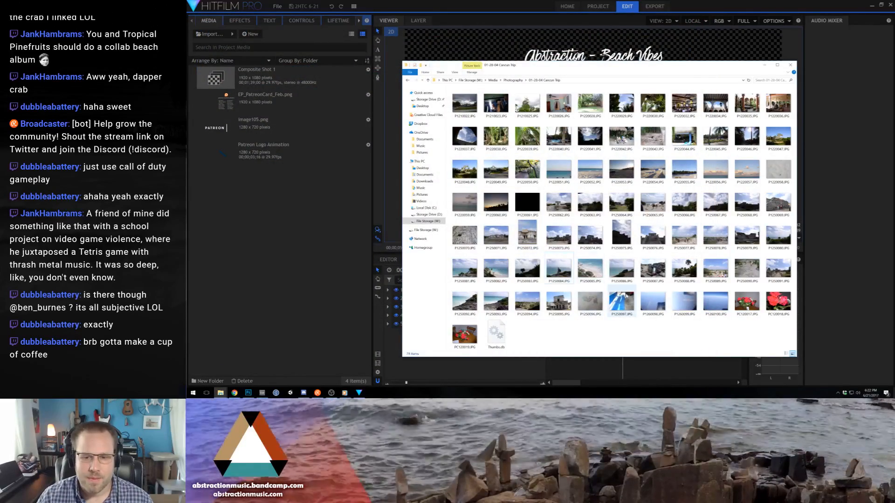
{"action": "double_click", "coordinate": [497, 301]}
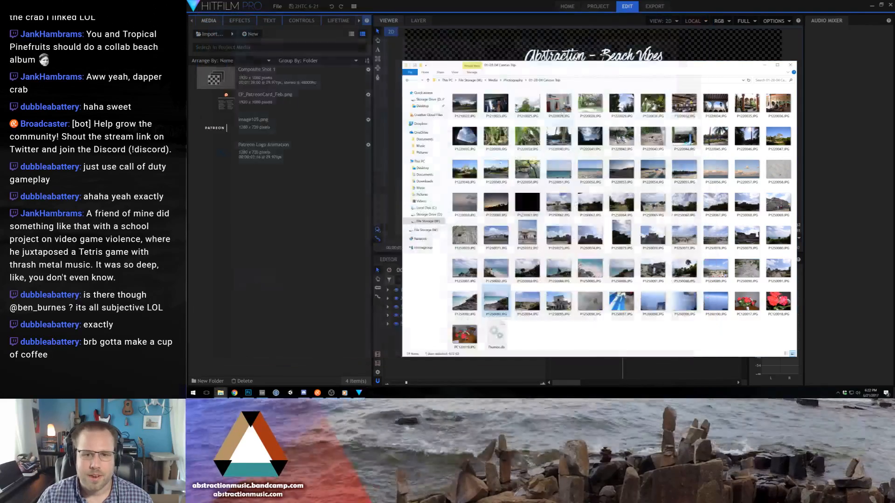
{"action": "left_click", "coordinate": [707, 13]}
{"action": "left_click", "coordinate": [467, 299]}
{"action": "double_click", "coordinate": [468, 299]}
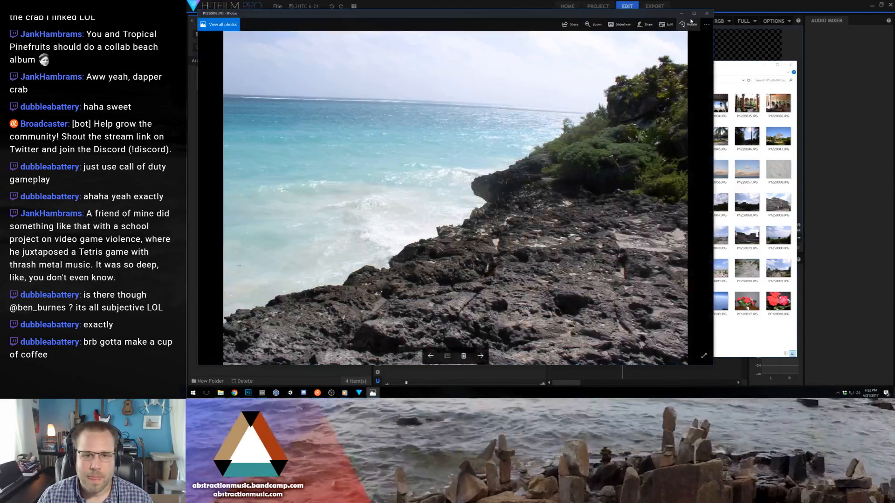
{"action": "left_click", "coordinate": [707, 13]}
- Import P1250092.JPG into the project media and add it as the bottom layer of Composite Shot 1
{"action": "left_click_drag", "start_coordinate": [467, 298], "coordinate": [285, 230]}
{"action": "left_click", "coordinate": [438, 6]}
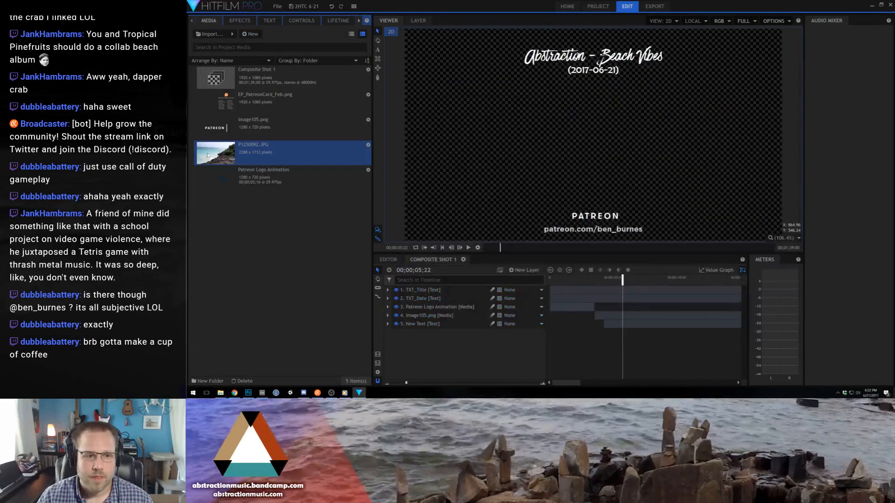
{"action": "left_click_drag", "start_coordinate": [208, 155], "coordinate": [445, 332]}
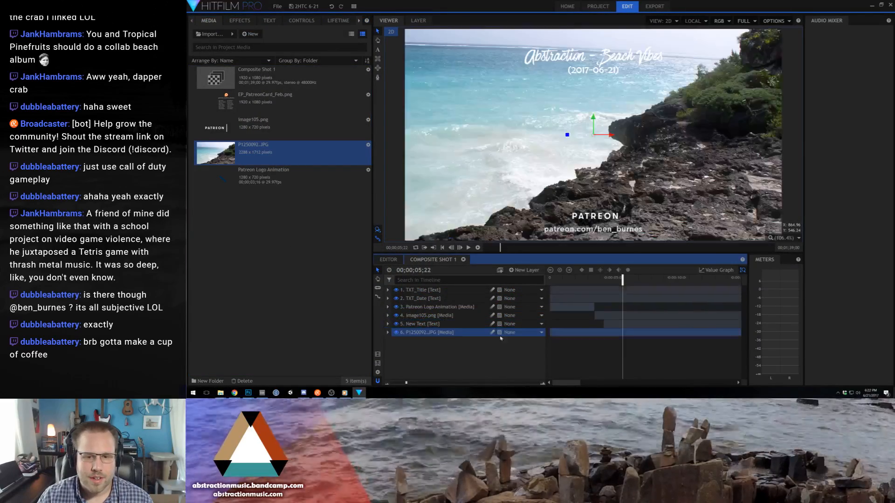
- Scale the P1250092.JPG layer down to about the frame width, check the result, and delete the layer
{"action": "scroll", "coordinate": [727, 60], "scroll_direction": "down", "scroll_amount": 3}
{"action": "left_click_drag", "start_coordinate": [714, 49], "coordinate": [694, 61]}
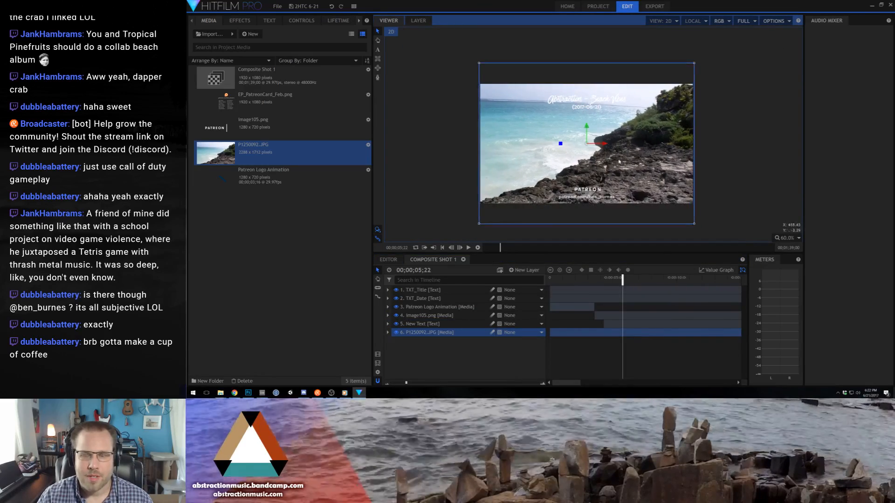
{"action": "scroll", "coordinate": [619, 162], "scroll_direction": "up", "scroll_amount": 2}
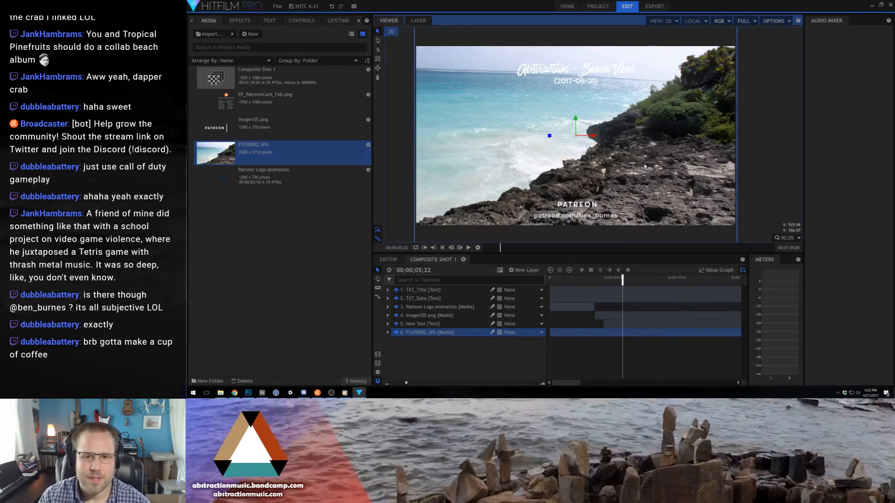
{"action": "key", "text": "Delete"}
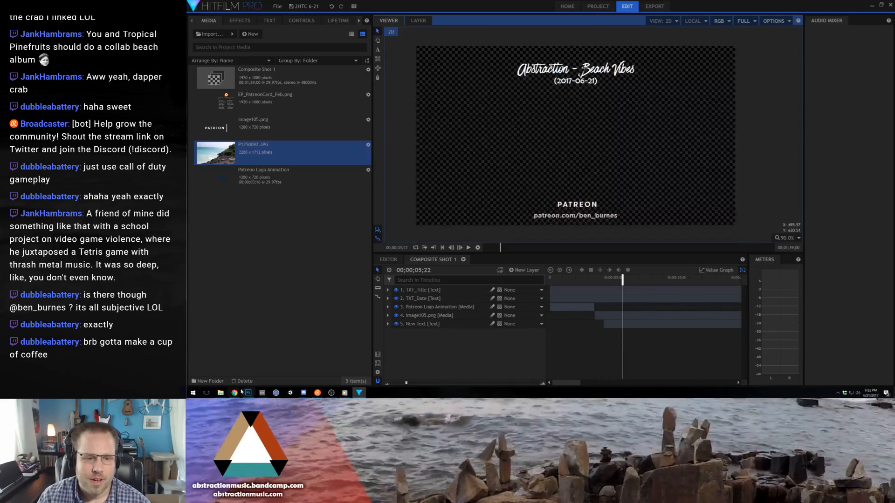
- Return to the Cancun Trip folder and preview the beach photo P1250085.JPG at full size
{"action": "left_click", "coordinate": [221, 393]}
{"action": "left_click", "coordinate": [253, 370]}
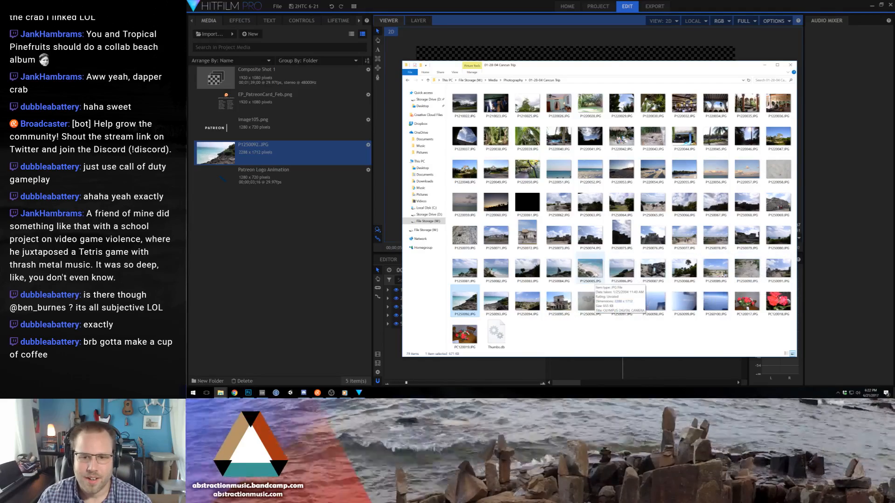
{"action": "double_click", "coordinate": [590, 270]}
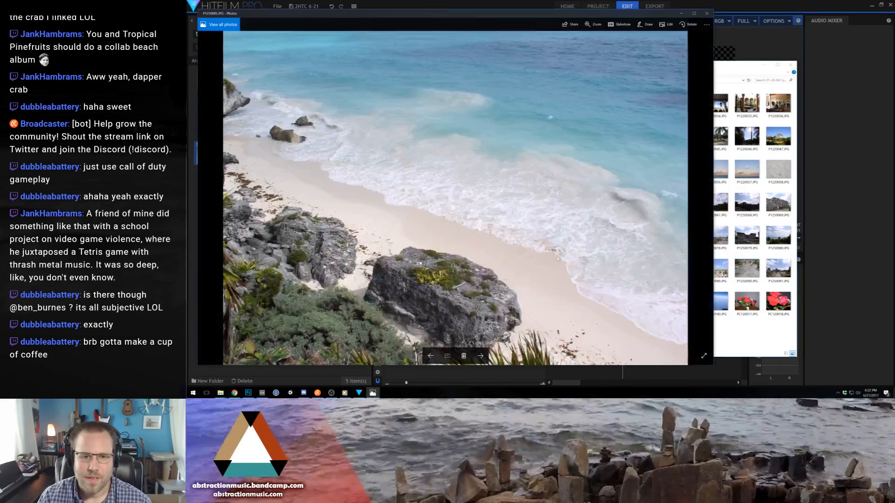
{"action": "left_click", "coordinate": [707, 13]}
- Add P1250085.JPG as the bottom layer of Composite Shot 1 and remove P1250092.JPG from the project media
{"action": "left_click_drag", "start_coordinate": [590, 268], "coordinate": [438, 332]}
{"action": "left_click", "coordinate": [243, 178]}
{"action": "key", "text": "Delete"}
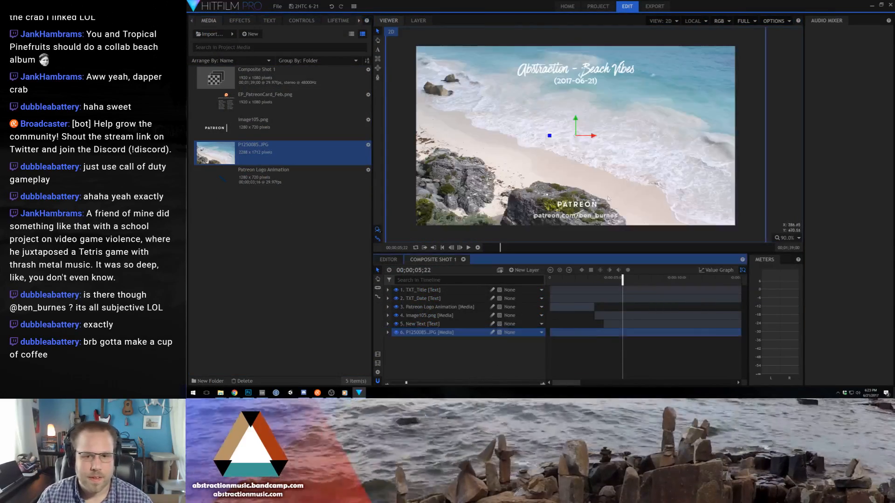
- Scale the P1250085.JPG layer down to just over the frame width and check it behind the titles
{"action": "scroll", "coordinate": [608, 198], "scroll_direction": "down", "scroll_amount": 4}
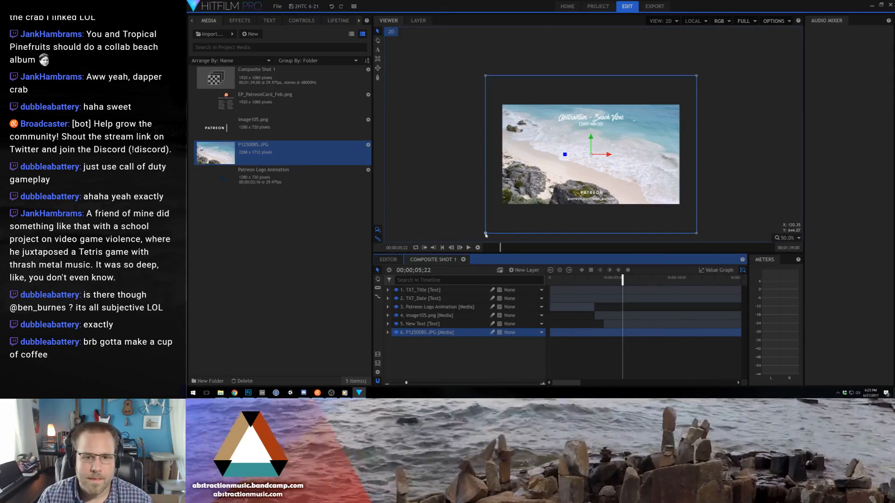
{"action": "left_click", "coordinate": [486, 234]}
{"action": "scroll", "coordinate": [583, 173], "scroll_direction": "up", "scroll_amount": 4}
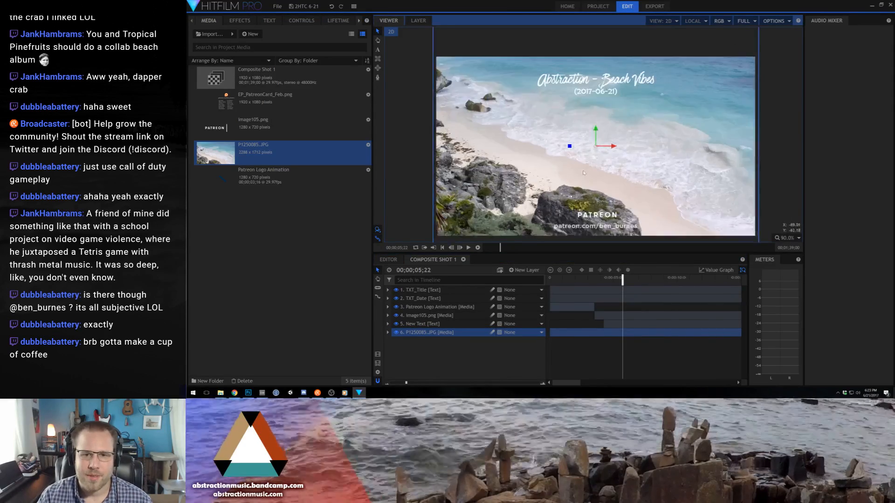
{"action": "scroll", "coordinate": [601, 163], "scroll_direction": "down", "scroll_amount": 1}
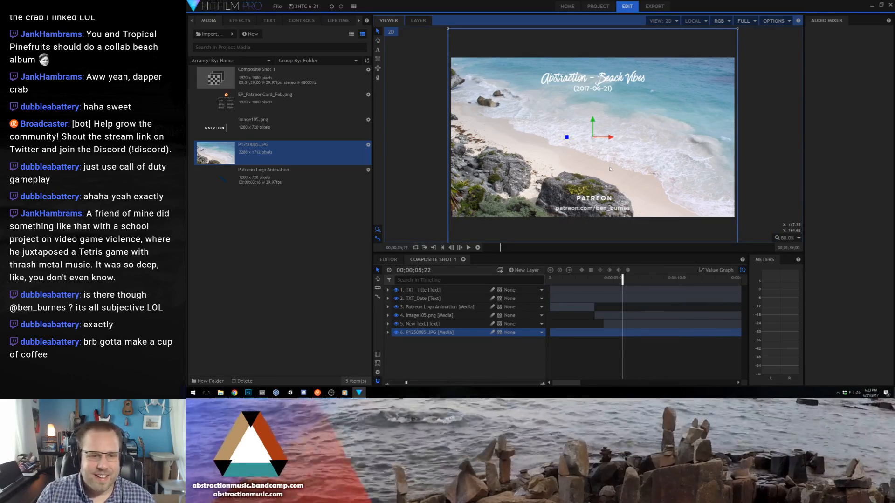
{"action": "left_click", "coordinate": [188, 398]}
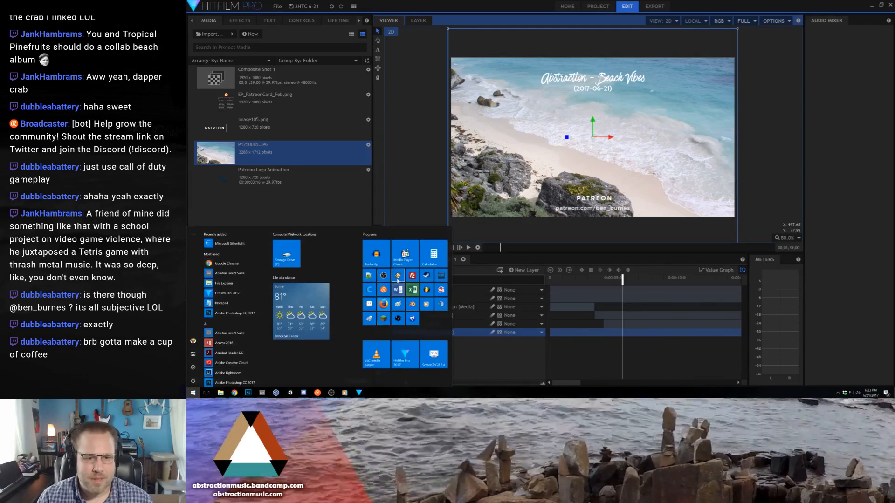
{"action": "left_click", "coordinate": [188, 399]}
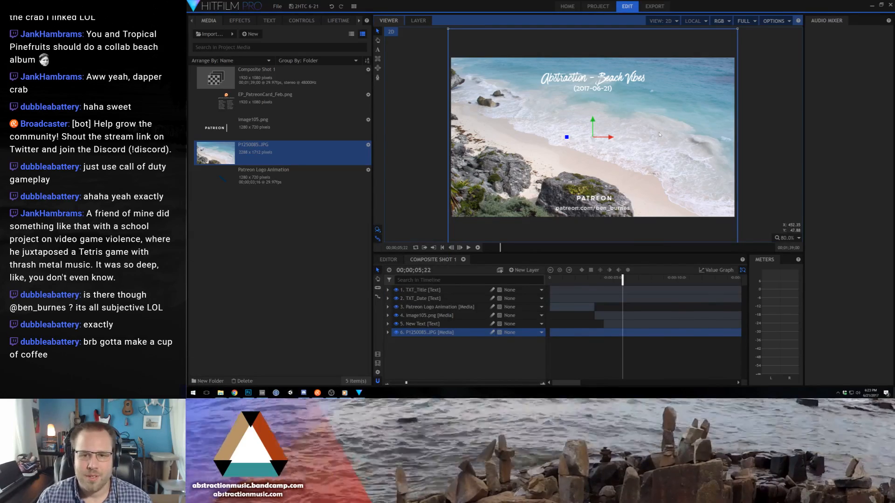
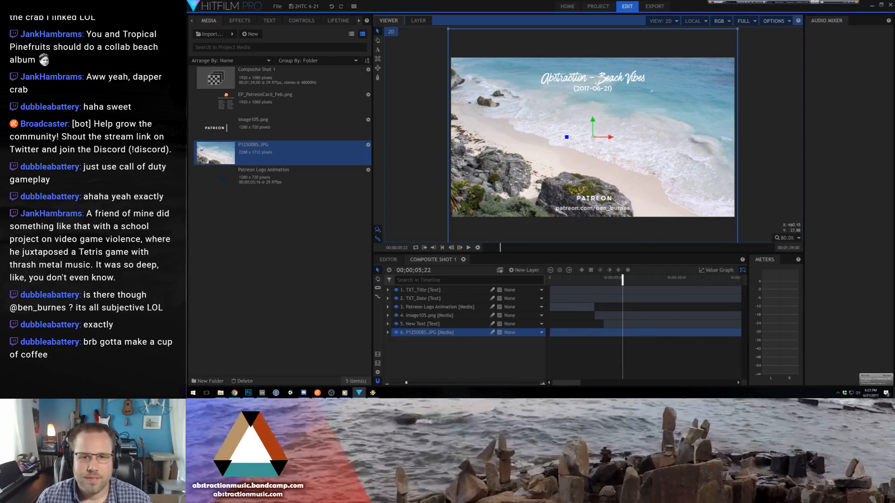
- Undo the placement of the P1250085.JPG layer and remove that photo from the project media
{"action": "key", "text": "ctrl+z"}
{"action": "key", "text": "ctrl+z"}
{"action": "key", "text": "ctrl+z"}
{"action": "key", "text": "ctrl+z"}
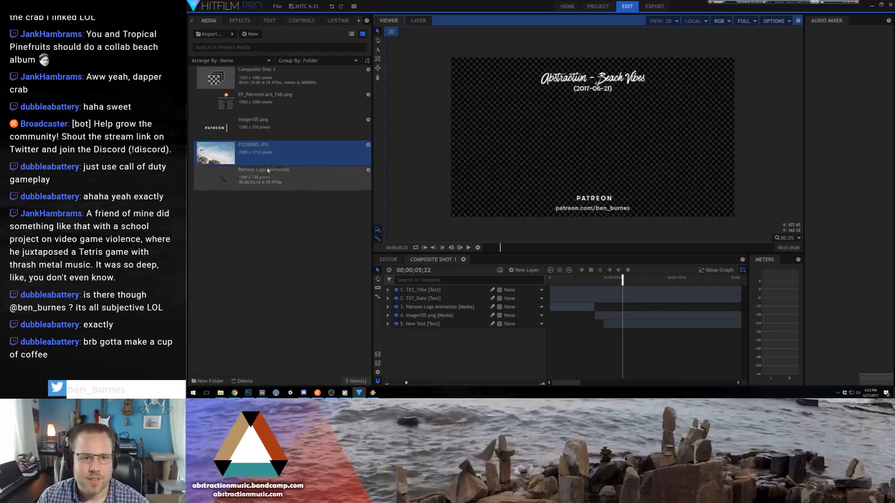
- Return to the Cancun Trip folder and preview the sunset photo P1220060.JPG at full size
{"action": "mouse_move", "coordinate": [221, 393]}
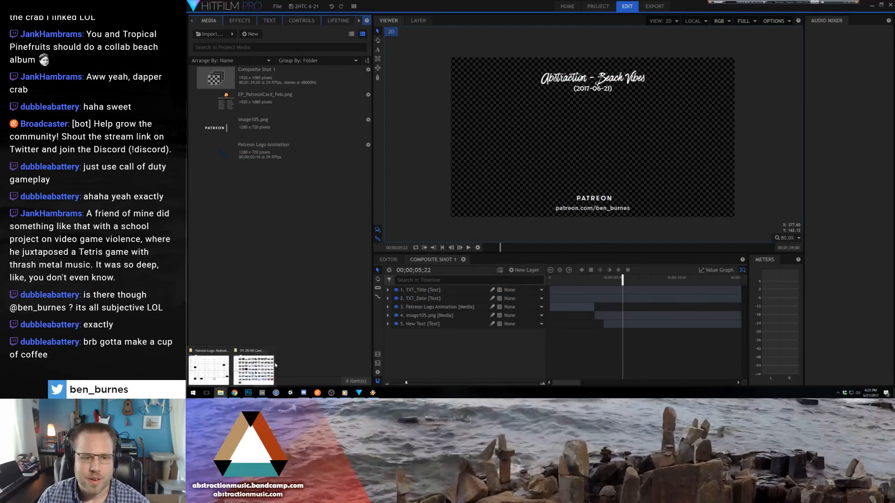
{"action": "left_click", "coordinate": [254, 370]}
{"action": "double_click", "coordinate": [497, 212]}
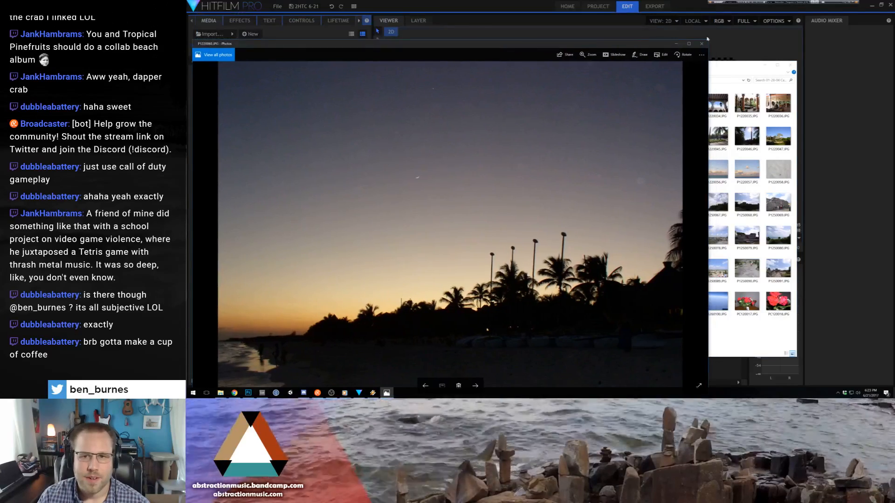
{"action": "left_click", "coordinate": [704, 44]}
- Import P1220060.JPG into the project media and add it as the bottom layer of Composite Shot 1
{"action": "left_click_drag", "start_coordinate": [495, 205], "coordinate": [271, 133]}
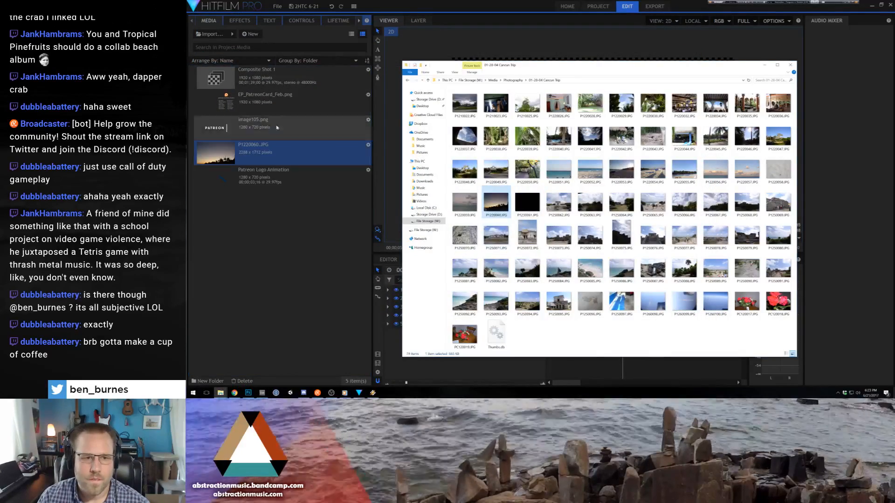
{"action": "left_click", "coordinate": [188, 134]}
{"action": "left_click_drag", "start_coordinate": [214, 153], "coordinate": [433, 332]}
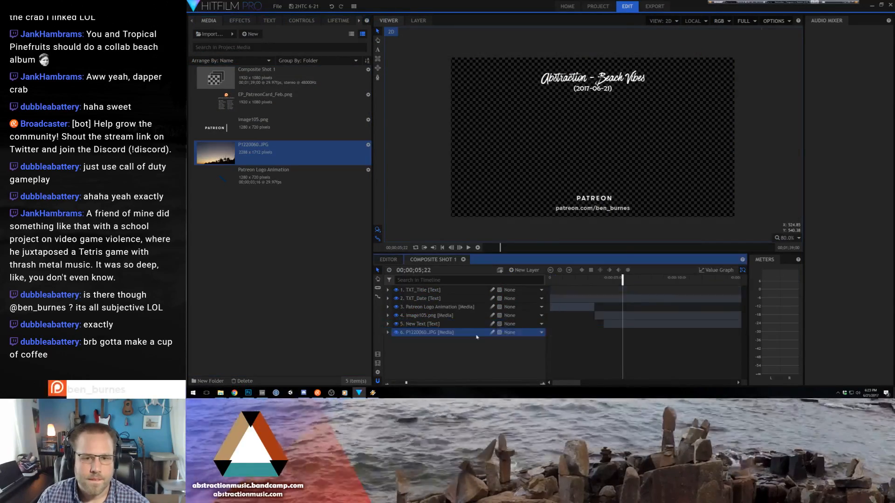
- Scale the P1220060.JPG layer down to about the frame width, raise it toward the frame's bottom edge, and check it behind the titles
{"action": "scroll", "coordinate": [489, 192], "scroll_direction": "down", "scroll_amount": 2}
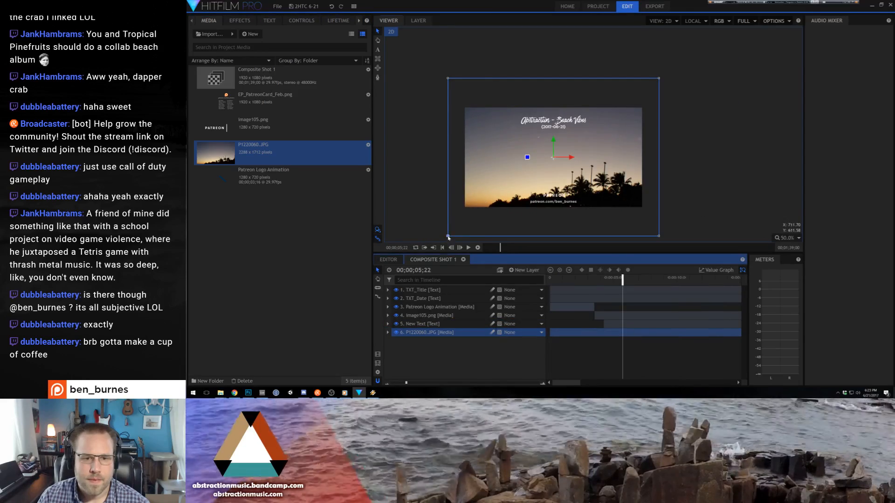
{"action": "left_click_drag", "start_coordinate": [448, 237], "coordinate": [465, 214]}
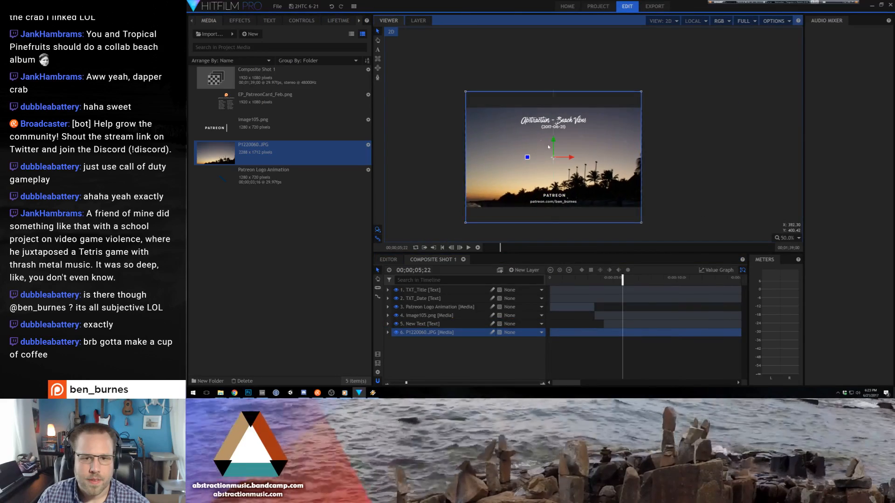
{"action": "left_click_drag", "start_coordinate": [549, 147], "coordinate": [554, 126]}
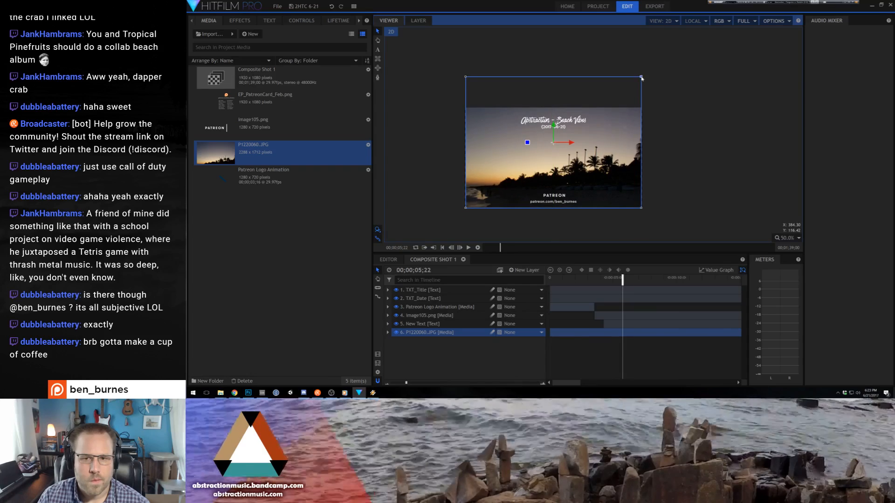
{"action": "scroll", "coordinate": [648, 108], "scroll_direction": "up", "scroll_amount": 4}
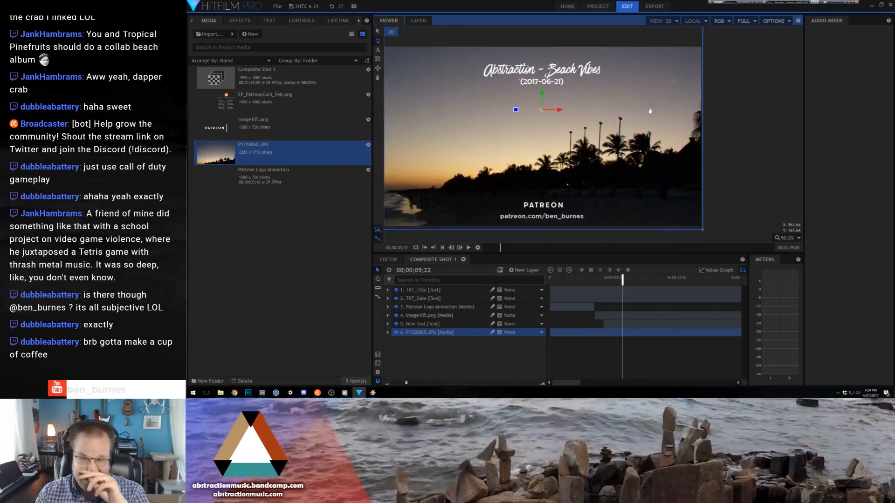
{"action": "left_click_drag", "start_coordinate": [650, 111], "coordinate": [682, 116]}
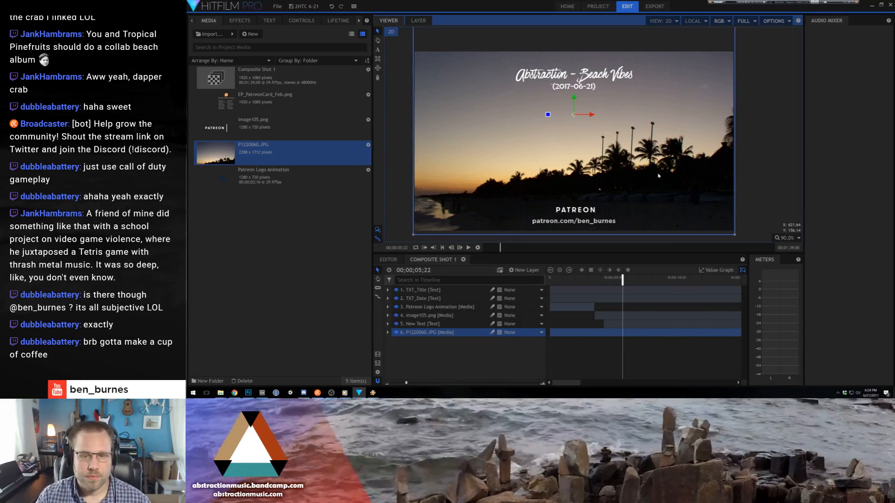
{"action": "left_click", "coordinate": [755, 137]}
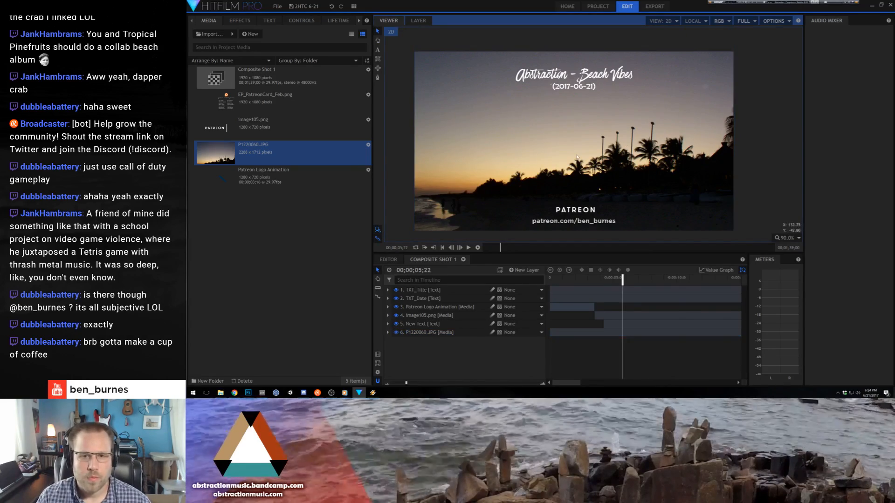
{"action": "left_click", "coordinate": [331, 298]}
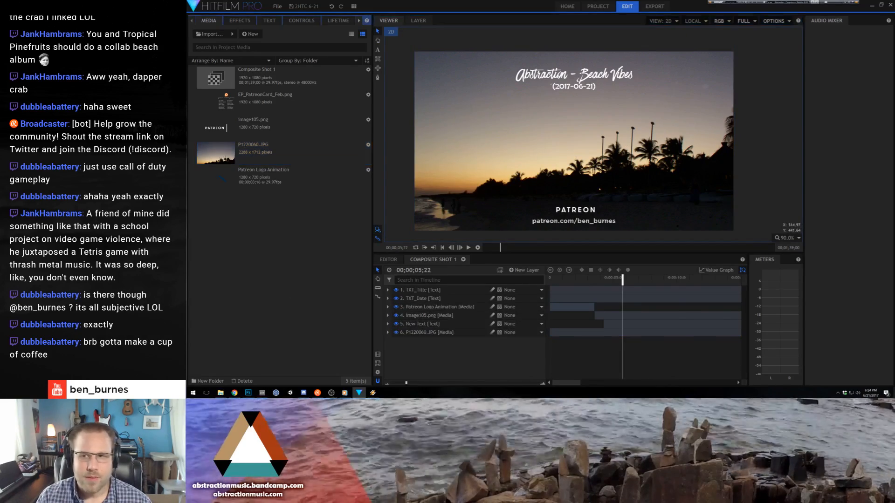
- Import 2017-06-21 Beach Vibes.wav from the desktop and add it as the bottom layer of Composite Shot 1
{"action": "left_click", "coordinate": [871, 6]}
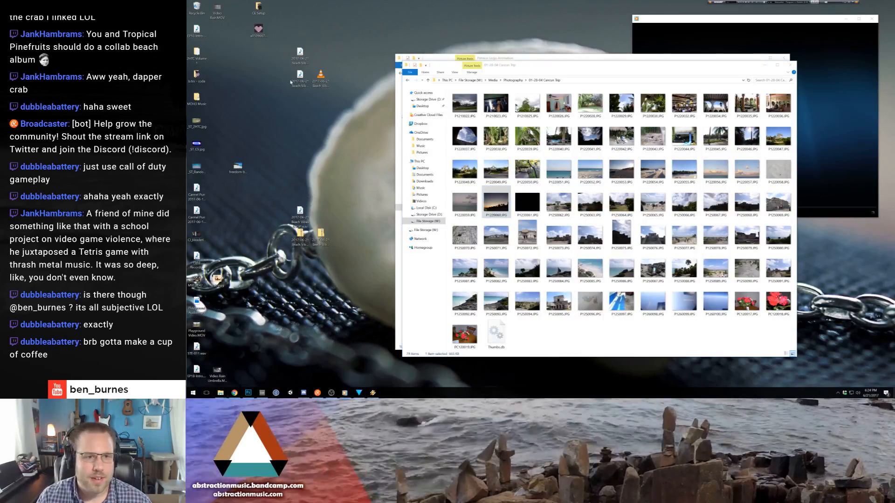
{"action": "left_click_drag", "start_coordinate": [297, 57], "coordinate": [288, 317]}
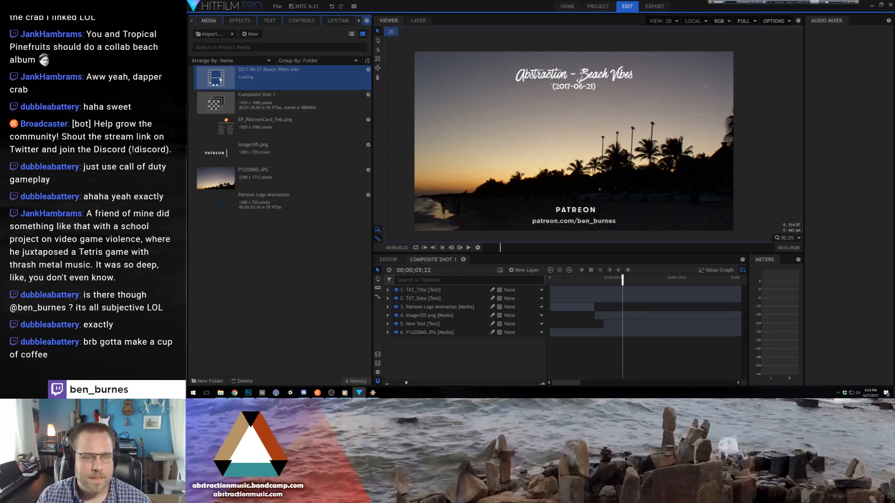
{"action": "left_click_drag", "start_coordinate": [221, 79], "coordinate": [576, 382]}
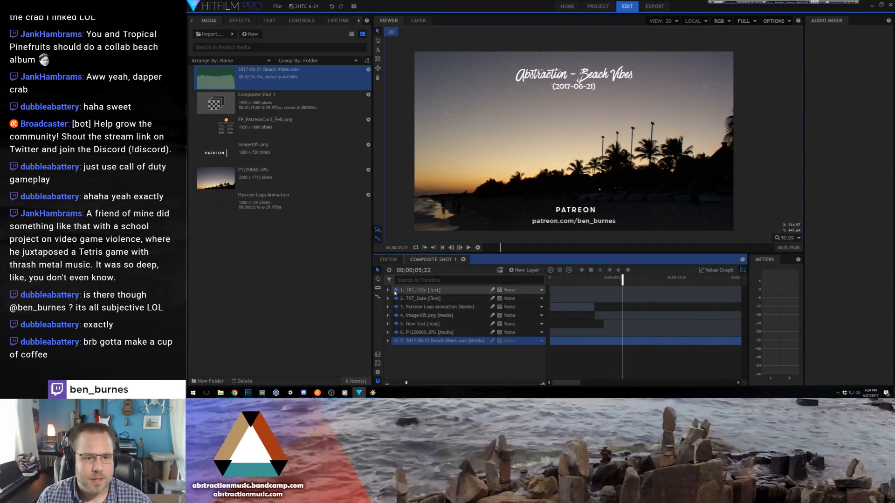
- Set the duration of Composite Shot 1 to 00;02;37;00
{"action": "left_click", "coordinate": [378, 372]}
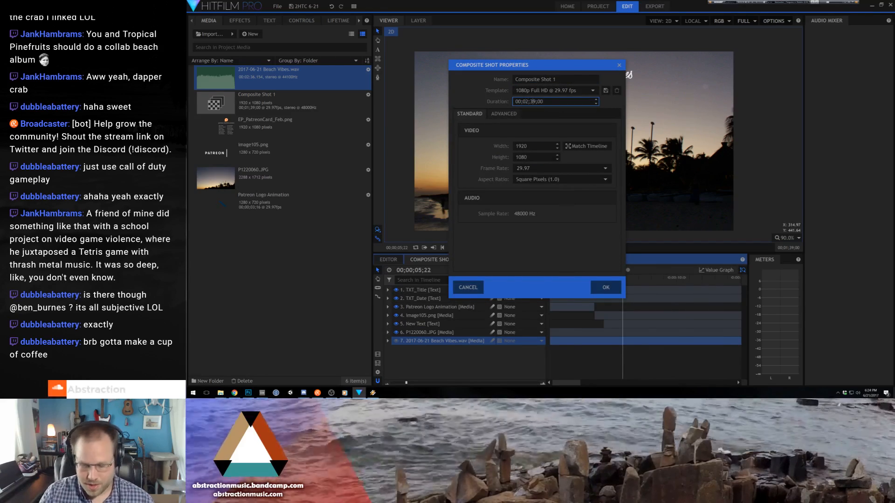
{"action": "key", "text": "Return"}
{"action": "scroll", "coordinate": [592, 156], "scroll_direction": "down", "scroll_amount": 1}
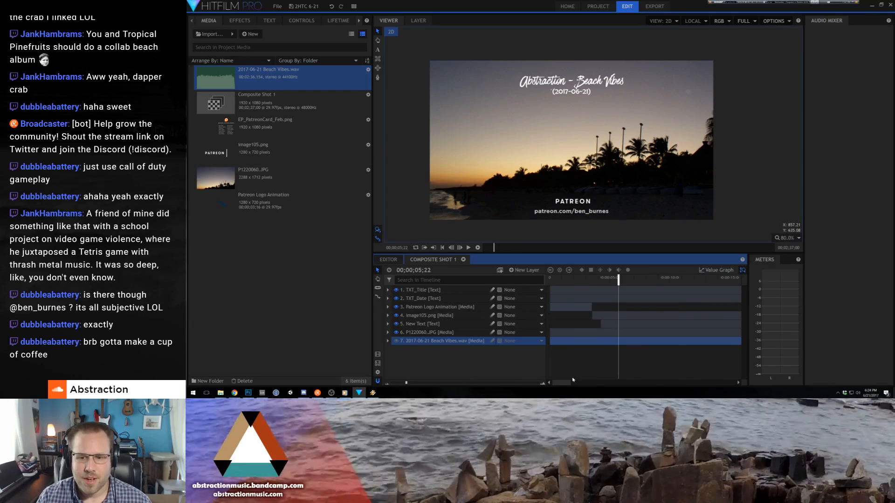
- Extend the image105.png, New Text and P1220060.JPG layers to the end of the Beach Vibes audio
{"action": "left_click", "coordinate": [386, 385]}
{"action": "left_click", "coordinate": [386, 385]}
{"action": "left_click", "coordinate": [387, 385]}
{"action": "left_click", "coordinate": [386, 385]}
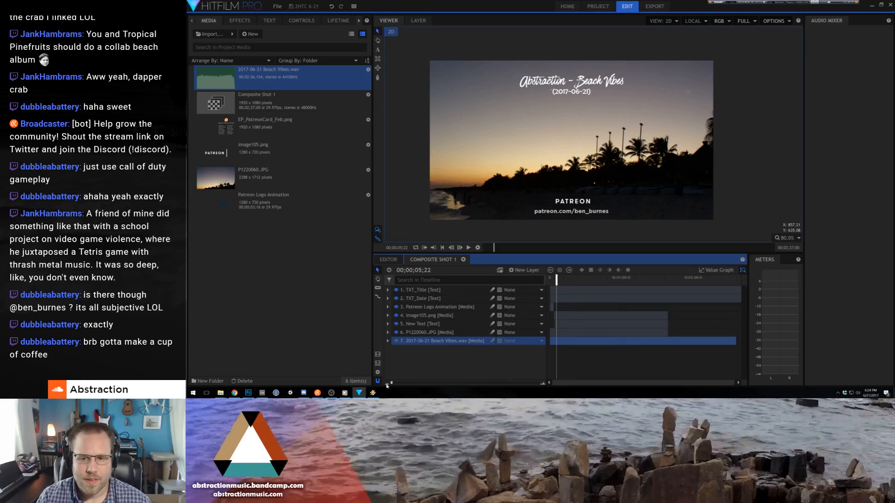
{"action": "left_click_drag", "start_coordinate": [690, 313], "coordinate": [741, 290]}
{"action": "left_click", "coordinate": [734, 344]}
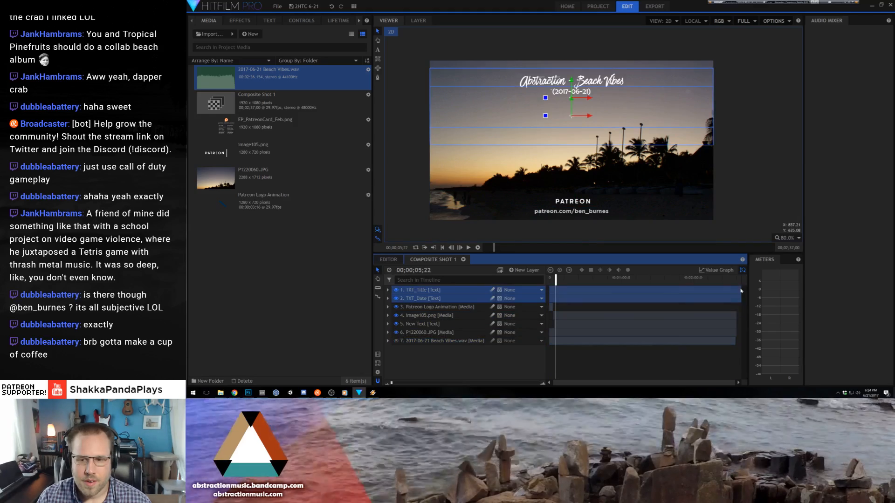
- Slice the TXT_Title and TXT_Date layers at the end of the audio and delete the leftover pieces
{"action": "key", "text": "c"}
{"action": "left_click", "coordinate": [736, 291]}
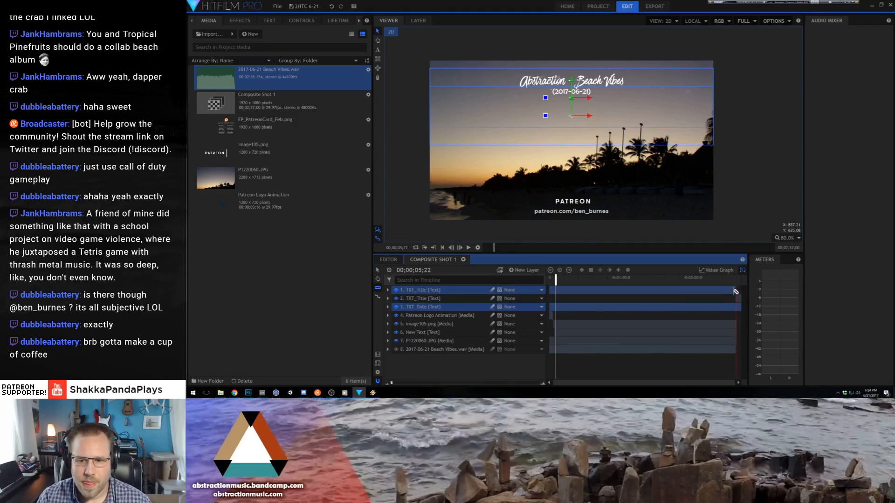
{"action": "left_click", "coordinate": [737, 306]}
{"action": "key", "text": "v"}
{"action": "left_click", "coordinate": [739, 300]}
{"action": "left_click", "coordinate": [739, 316]}
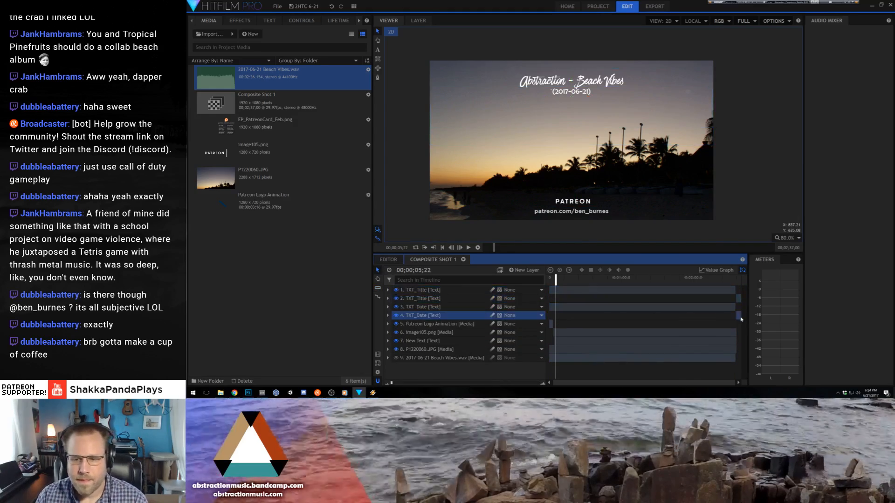
{"action": "key", "text": "Delete"}
{"action": "left_click", "coordinate": [740, 298]}
{"action": "key", "text": "Delete"}
- Examine where the layers end around 00;02;36;04 near the end of the timeline
{"action": "left_click", "coordinate": [736, 279]}
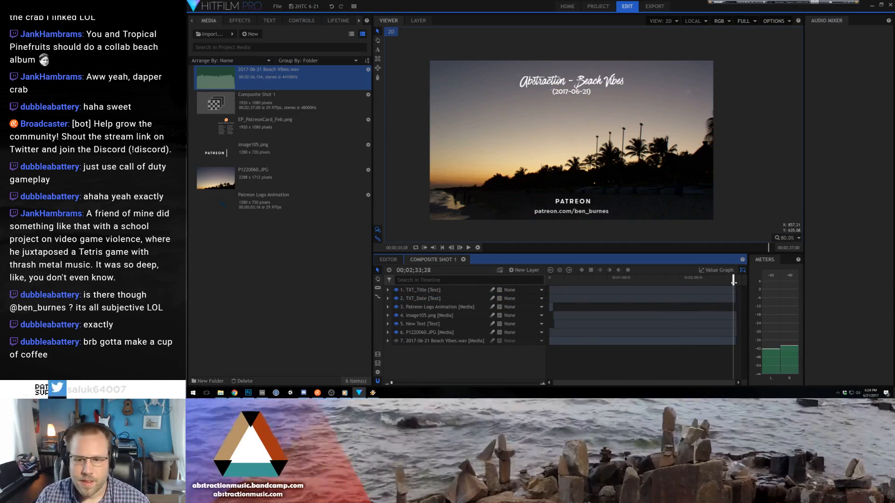
{"action": "left_click_drag", "start_coordinate": [735, 283], "coordinate": [736, 283]}
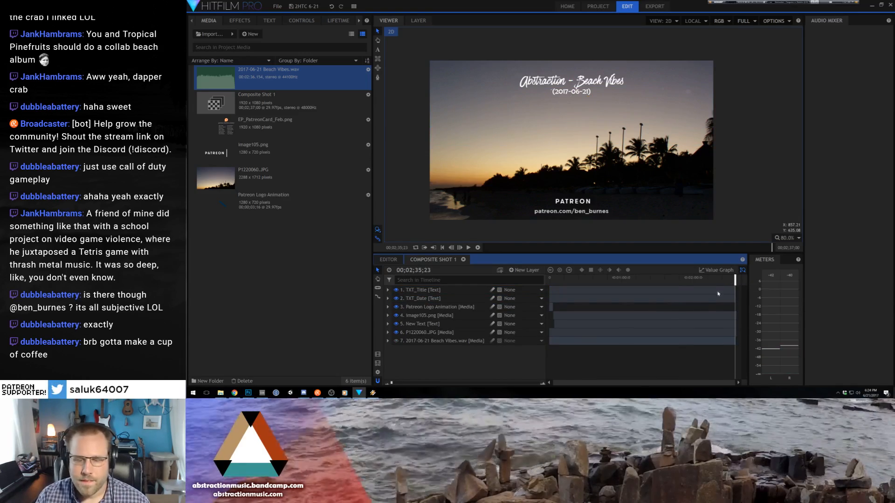
{"action": "left_click", "coordinate": [543, 385]}
{"action": "left_click", "coordinate": [542, 384]}
{"action": "left_click", "coordinate": [542, 385]}
{"action": "left_click", "coordinate": [542, 384]}
{"action": "left_click", "coordinate": [542, 385]}
{"action": "left_click", "coordinate": [680, 279]}
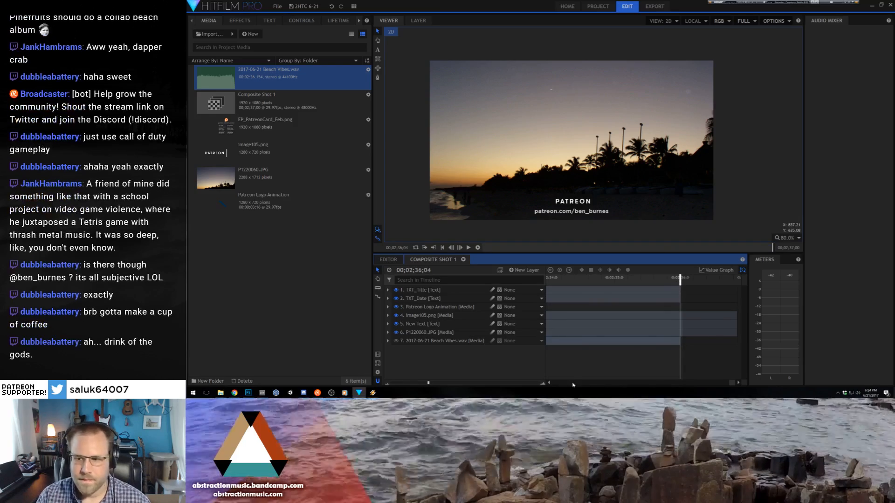
{"action": "left_click", "coordinate": [387, 385]}
{"action": "left_click", "coordinate": [386, 384]}
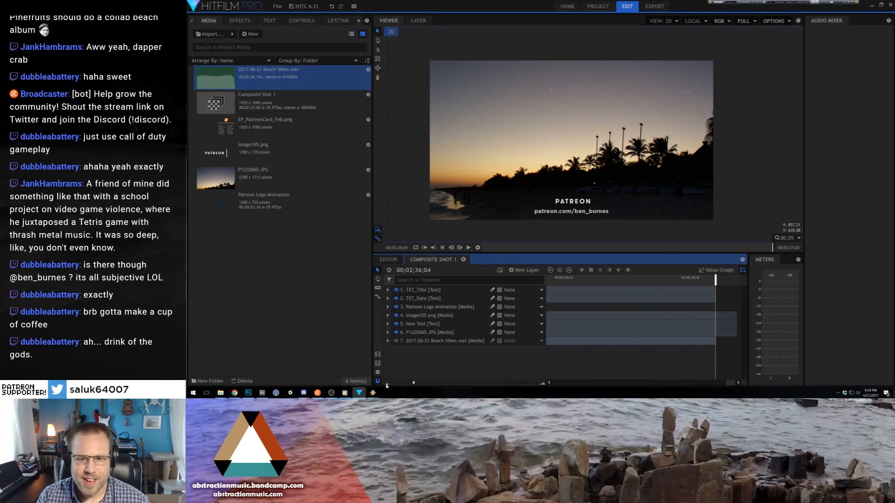
{"action": "left_click", "coordinate": [387, 385]}
{"action": "left_click", "coordinate": [386, 384]}
{"action": "left_click", "coordinate": [387, 385]}
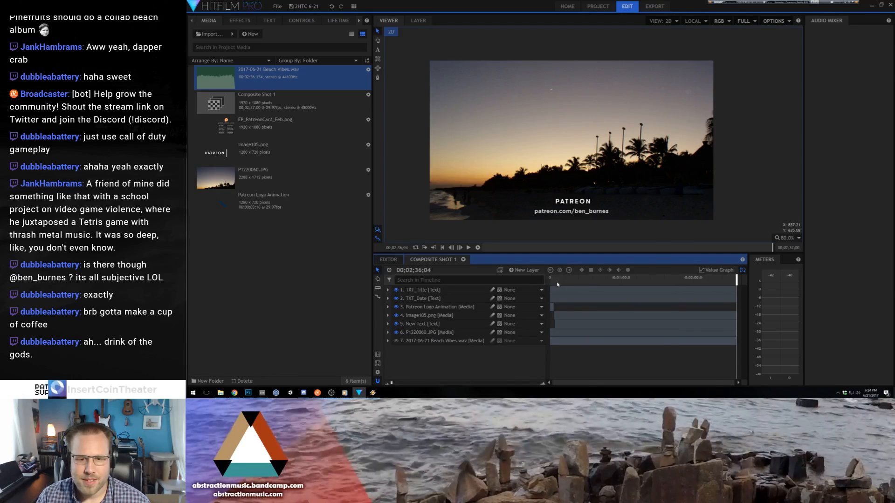
- Play the composite from the start to review the titles, Patreon animation and audio together
{"action": "left_click", "coordinate": [550, 280]}
{"action": "key", "text": "space"}
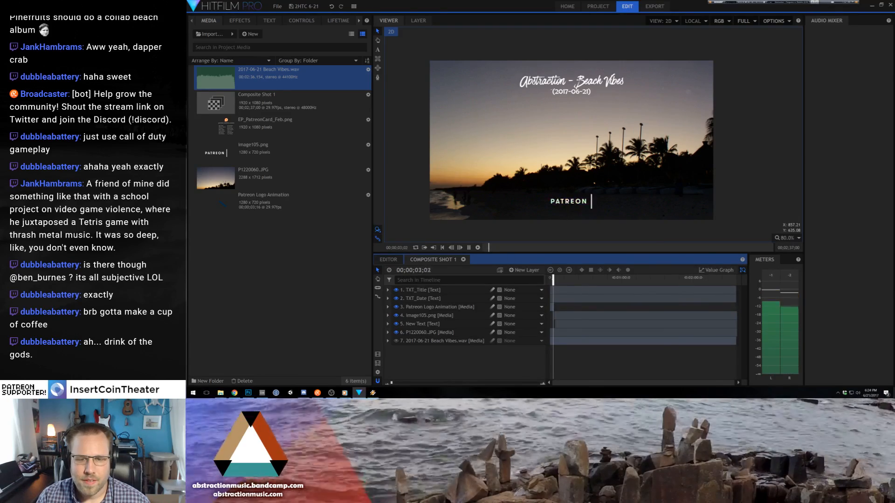
{"action": "key", "text": "space"}
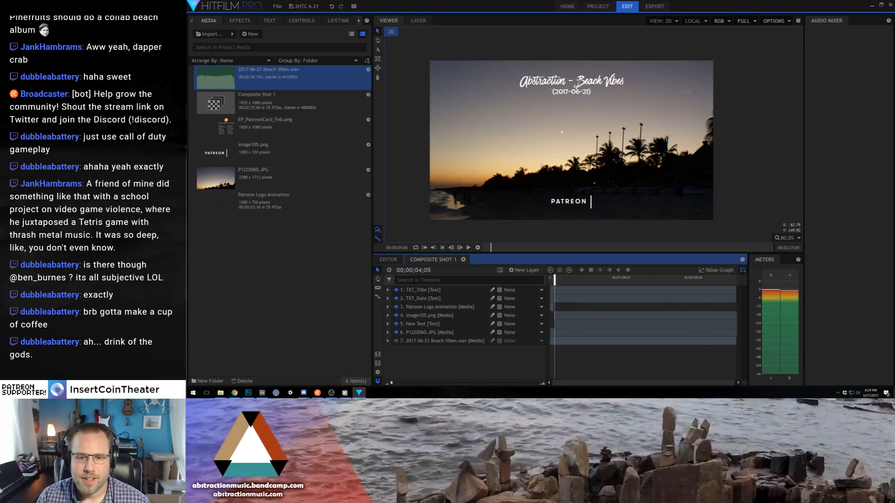
{"action": "key", "text": "space"}
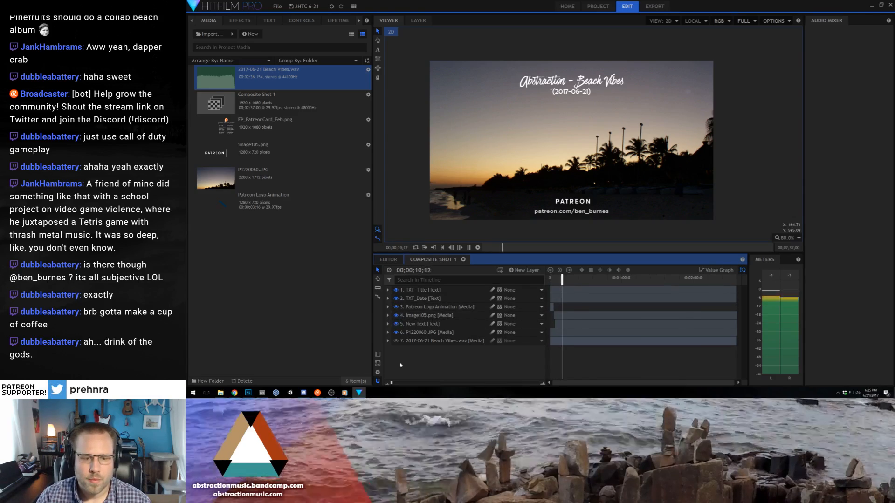
{"action": "key", "text": "space"}
- Expand the image105.png layer's transform properties and add an opacity keyframe at 00;00;05;12
{"action": "left_click", "coordinate": [436, 316]}
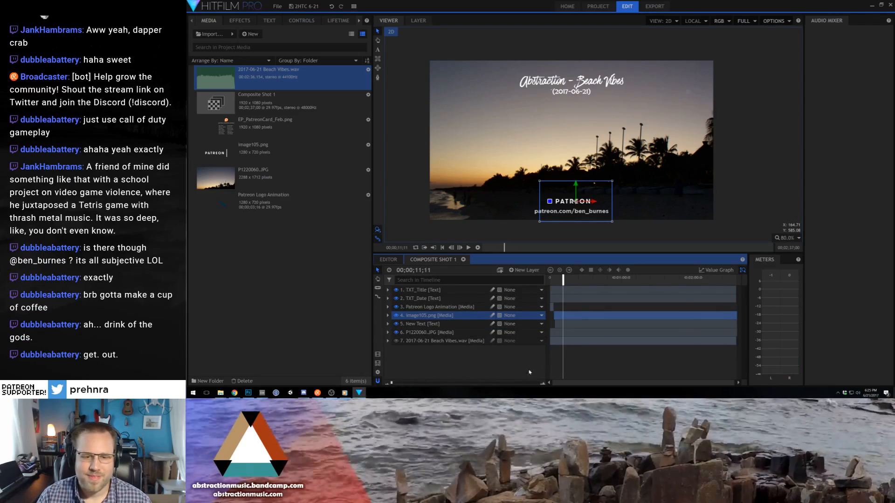
{"action": "left_click", "coordinate": [388, 316]}
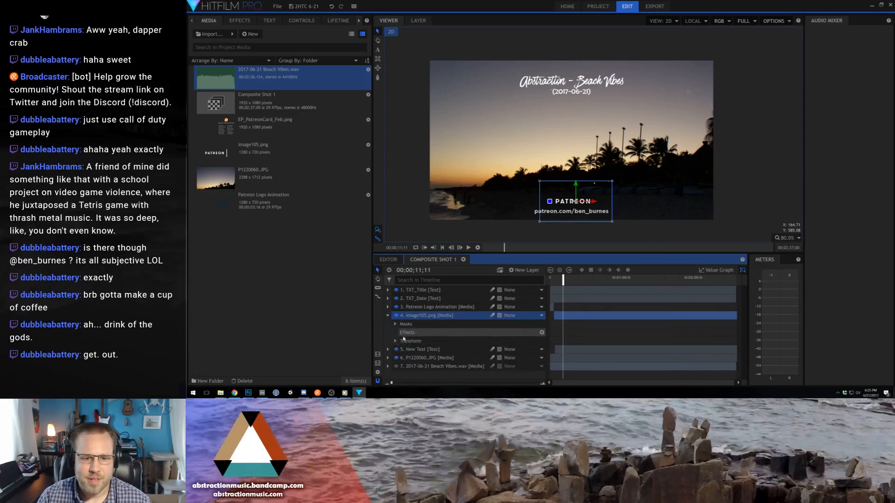
{"action": "left_click", "coordinate": [394, 341]}
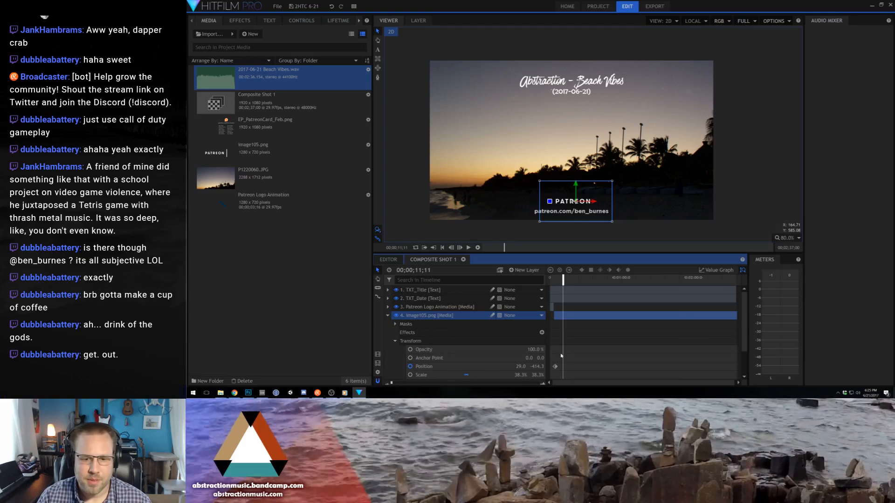
{"action": "left_click", "coordinate": [542, 385]}
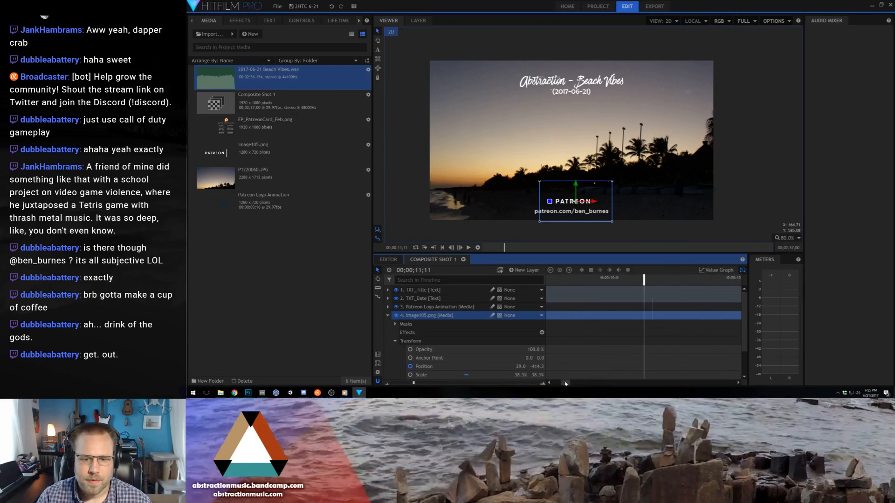
{"action": "left_click_drag", "start_coordinate": [565, 384], "coordinate": [560, 384]}
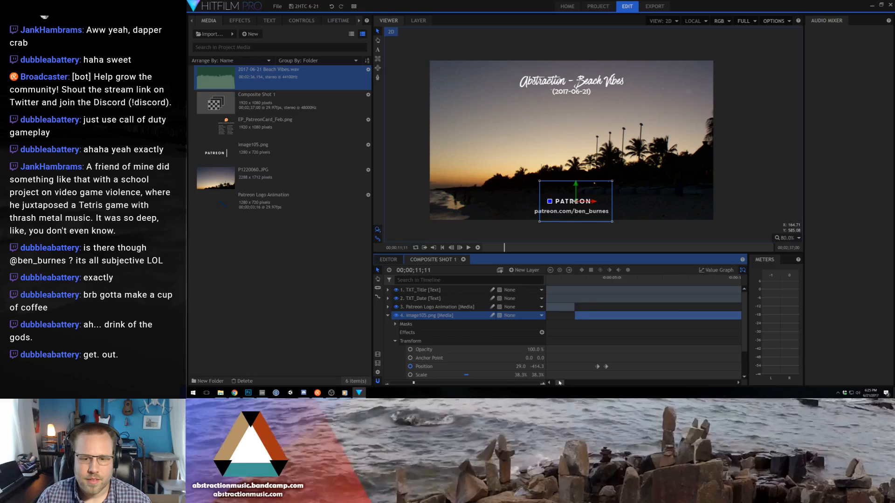
{"action": "left_click", "coordinate": [622, 279]}
{"action": "left_click", "coordinate": [410, 350]}
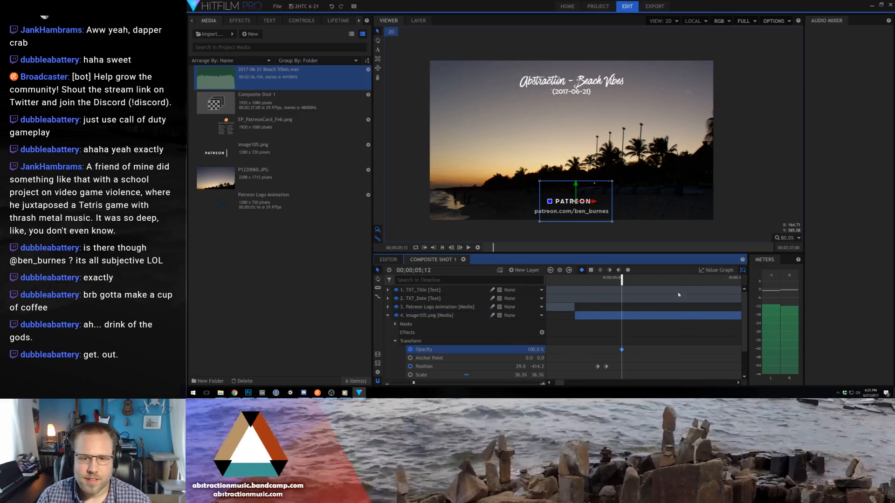
- Set the image105.png layer's opacity to 0% at 00;00;08;08 and play back the fade-out
{"action": "left_click", "coordinate": [694, 280]}
{"action": "left_click_drag", "start_coordinate": [537, 350], "coordinate": [485, 350]}
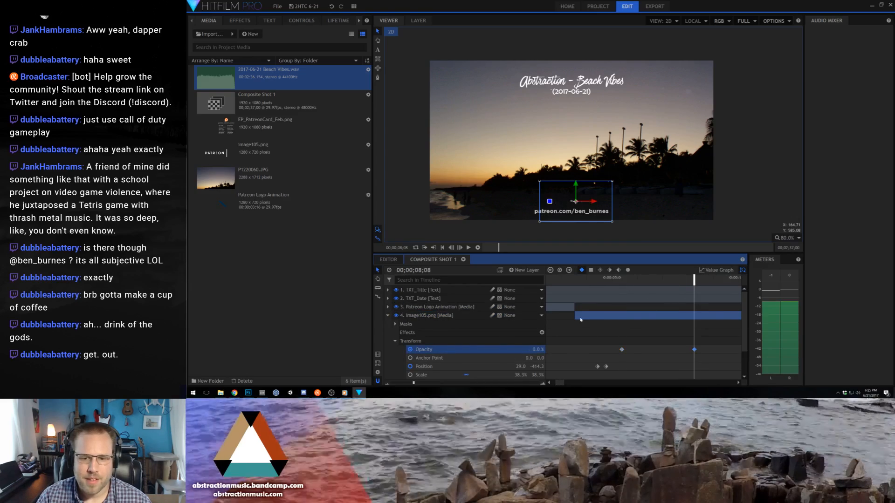
{"action": "left_click", "coordinate": [588, 280]}
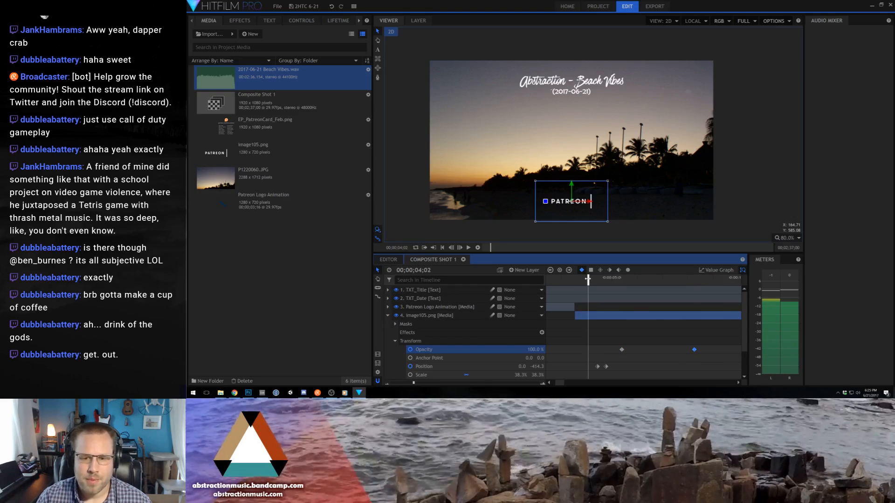
{"action": "key", "text": "space"}
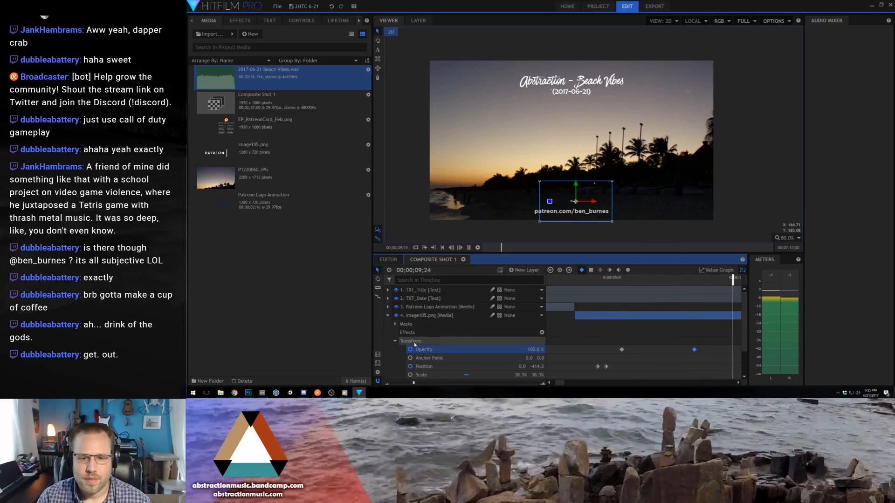
{"action": "key", "text": "space"}
- Slice the image105.png layer just after its last opacity keyframe, collapse its properties and delete the leftover piece
{"action": "left_click_drag", "start_coordinate": [567, 385], "coordinate": [564, 385]}
{"action": "key", "text": "c"}
{"action": "left_click", "coordinate": [573, 316]}
{"action": "key", "text": "v"}
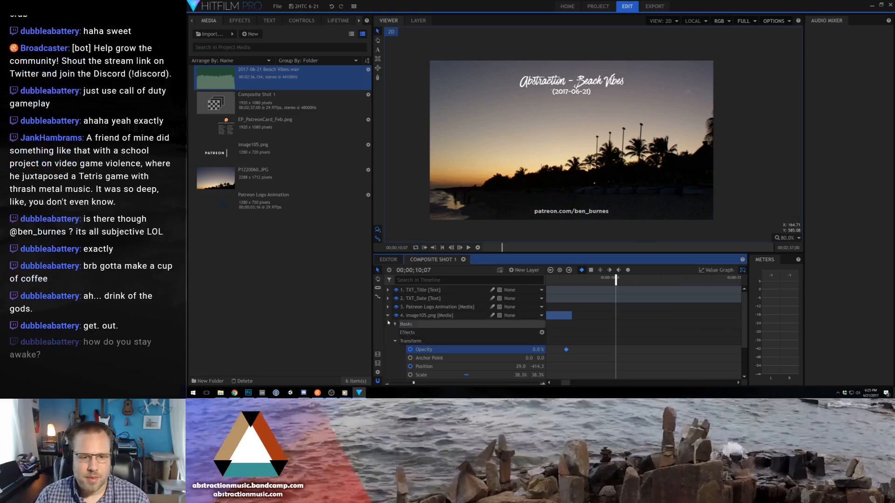
{"action": "left_click", "coordinate": [388, 316]}
{"action": "left_click", "coordinate": [604, 323]}
{"action": "key", "text": "Delete"}
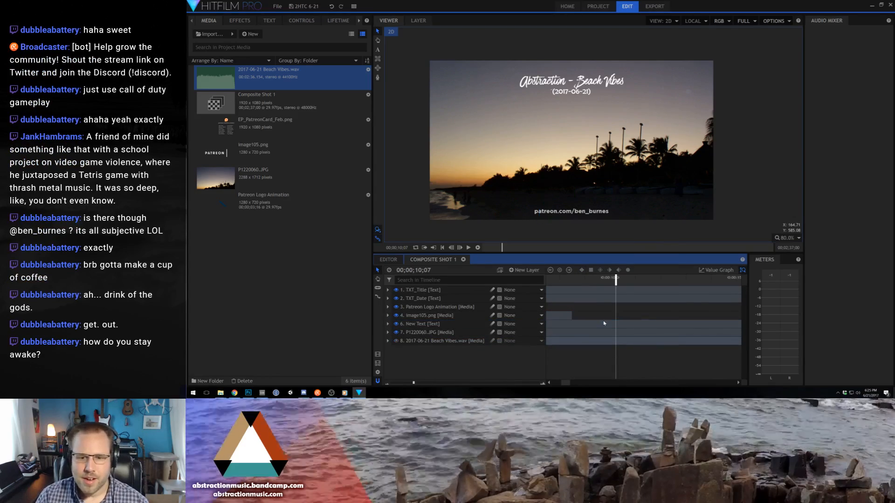
- Play the composite from the start to review the Patreon logo's fade-out
{"action": "left_click", "coordinate": [387, 384]}
{"action": "left_click", "coordinate": [386, 385]}
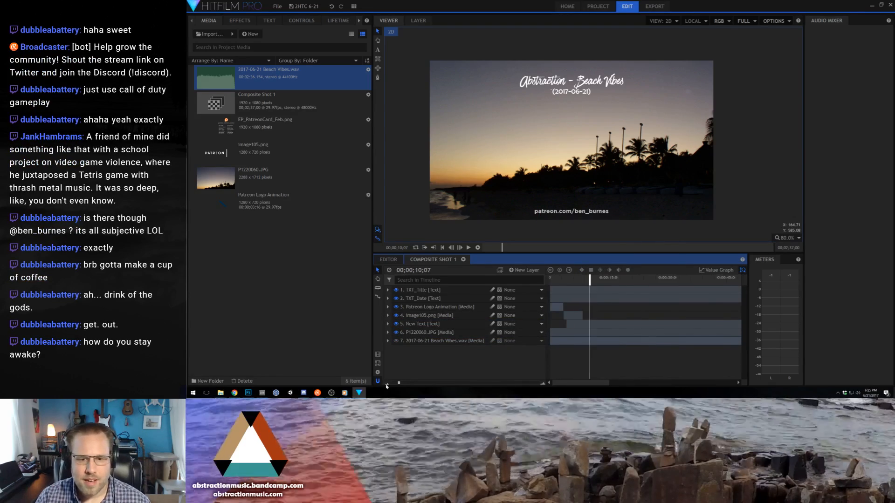
{"action": "left_click", "coordinate": [550, 279]}
{"action": "key", "text": "space"}
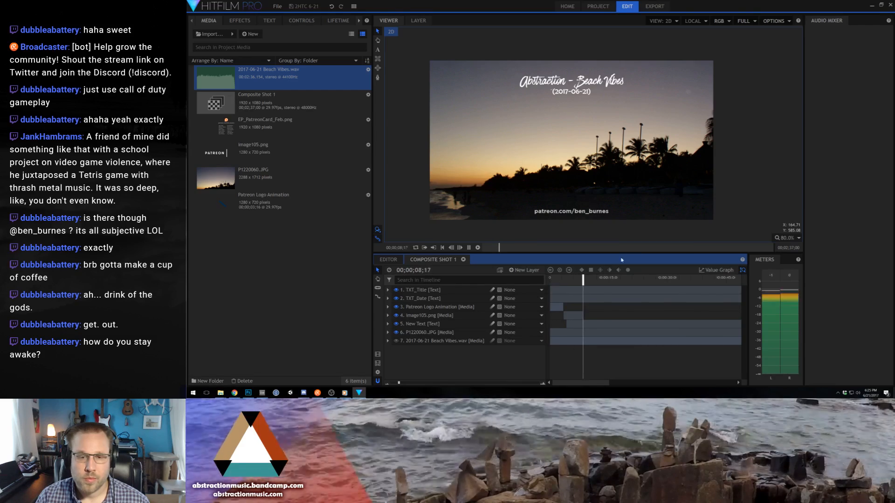
{"action": "key", "text": "space"}
{"action": "left_click", "coordinate": [429, 340]}
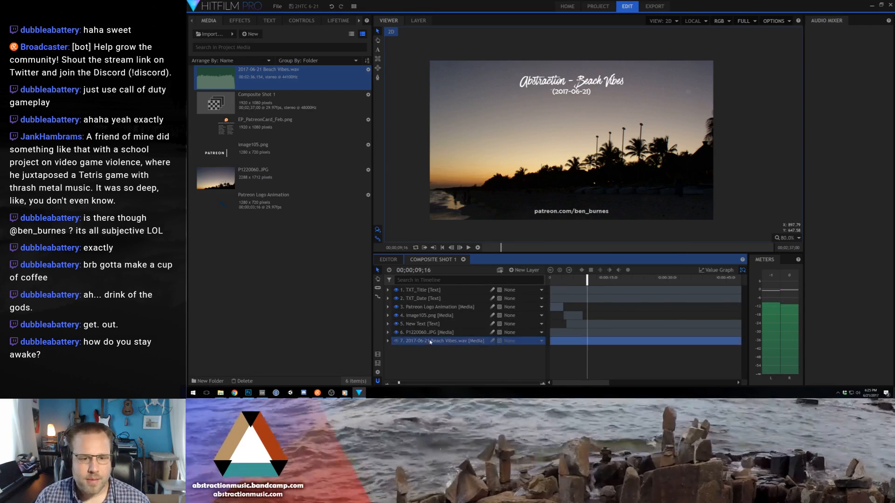
{"action": "right_click", "coordinate": [429, 341]}
{"action": "left_click", "coordinate": [425, 220]}
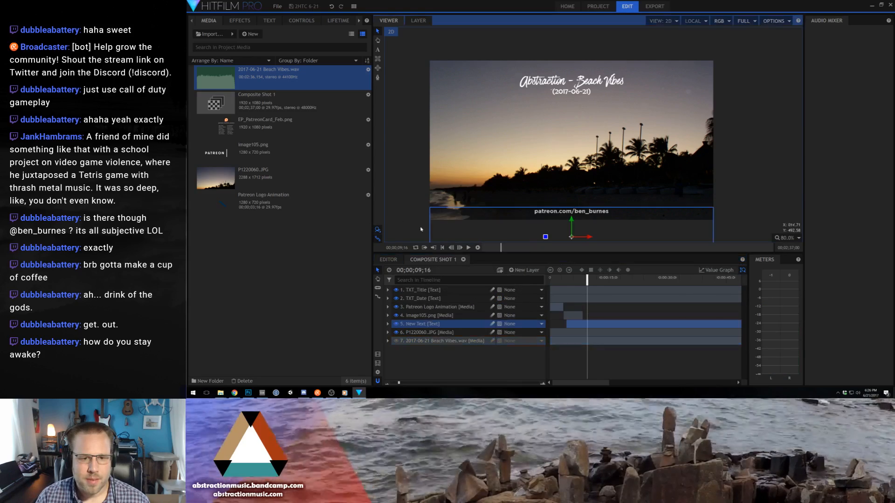
- Add a new black 1920 x 1080 plane layer to the composite and return to the start of the timeline
{"action": "left_click", "coordinate": [522, 270]}
{"action": "left_click", "coordinate": [517, 280]}
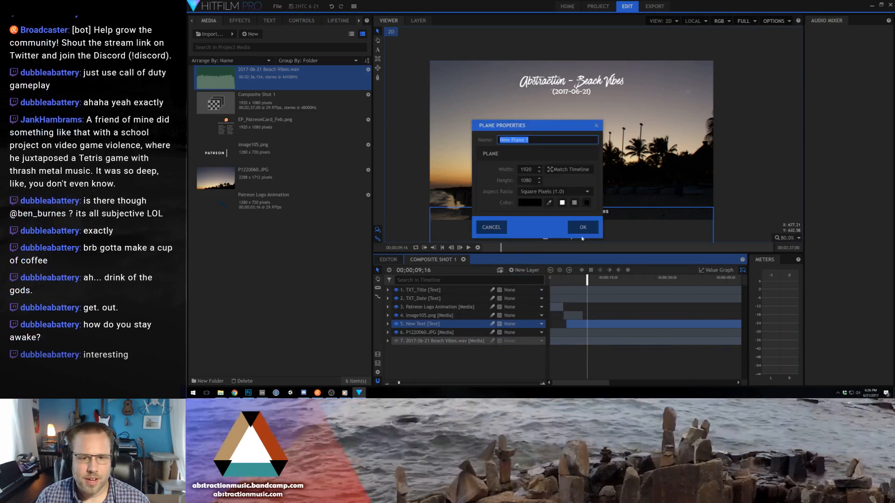
{"action": "left_click", "coordinate": [583, 226]}
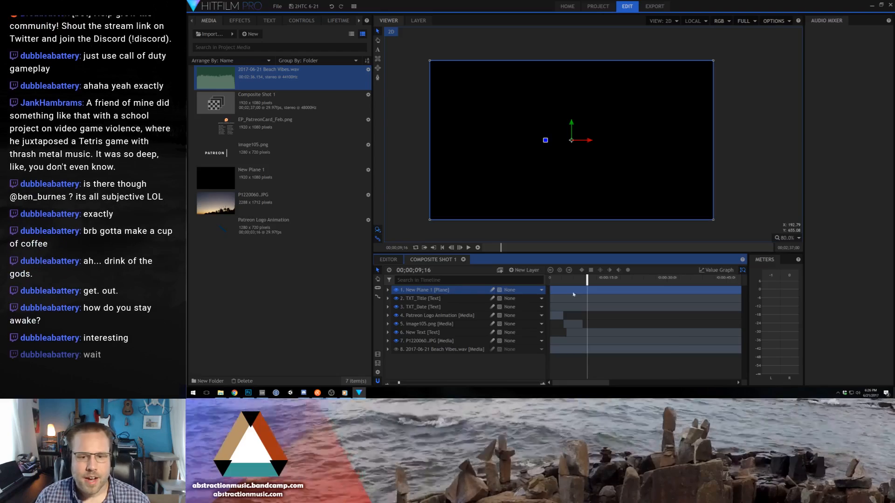
{"action": "key", "text": "Home"}
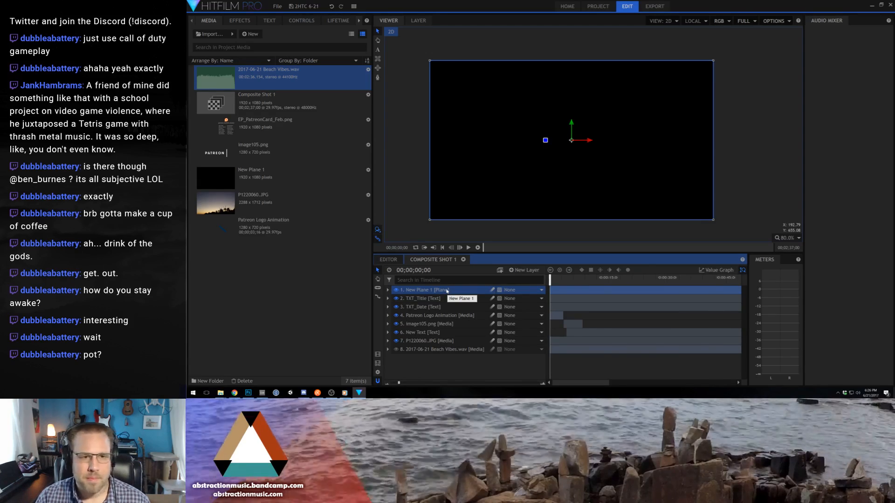
{"action": "right_click", "coordinate": [428, 290]}
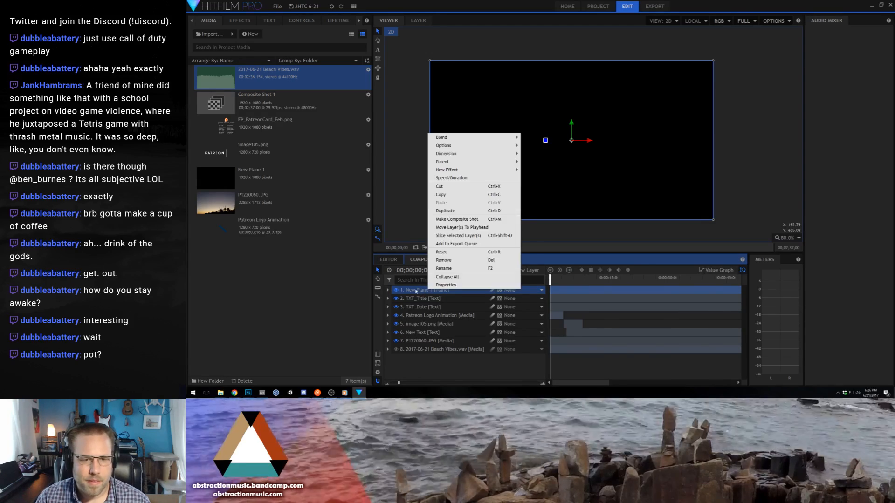
{"action": "left_click", "coordinate": [417, 291]}
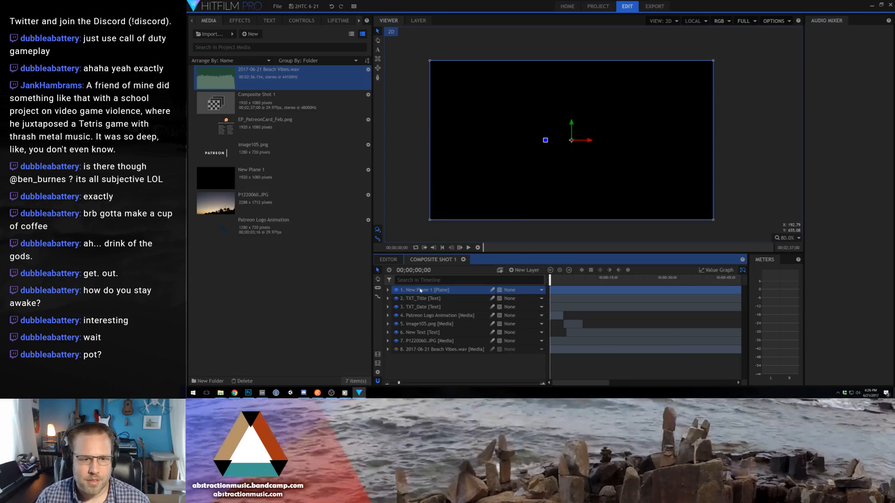
{"action": "right_click", "coordinate": [421, 291]}
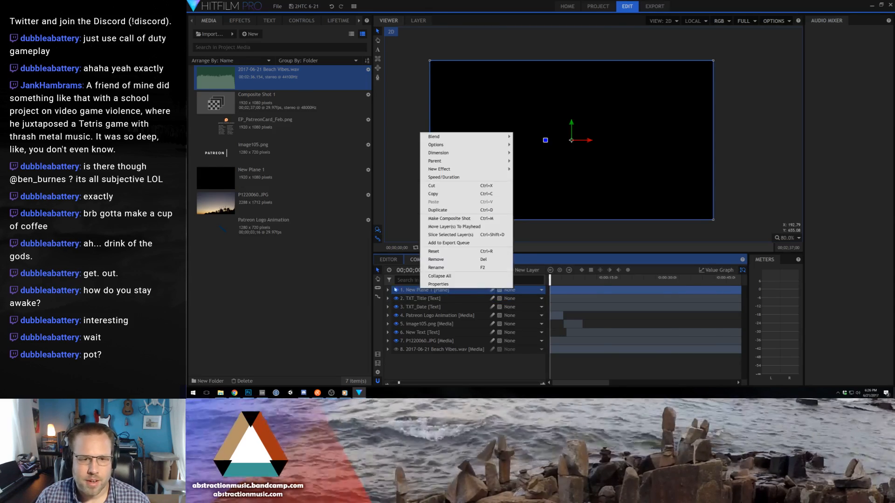
{"action": "left_click", "coordinate": [347, 271]}
- Search the effects for "audio" and apply Audio Waveform to the New Plane 1 layer
{"action": "left_click", "coordinate": [239, 21]}
{"action": "left_click", "coordinate": [238, 34]}
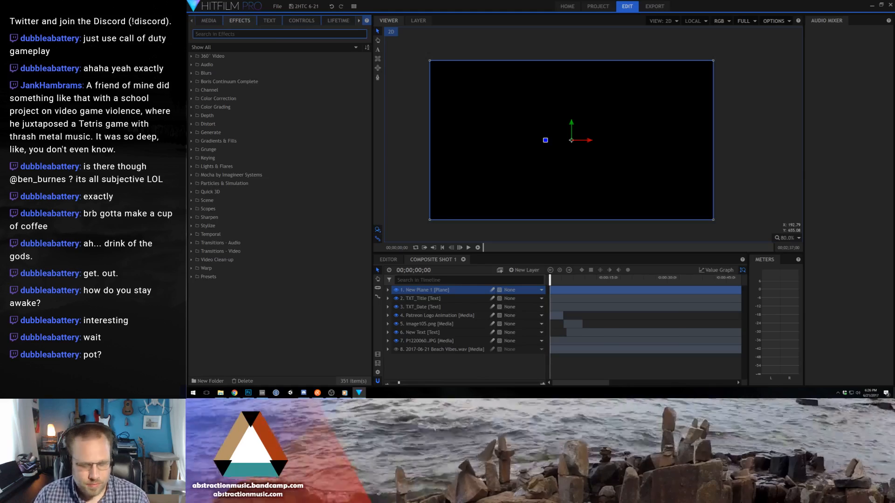
{"action": "type", "text": "audio"}
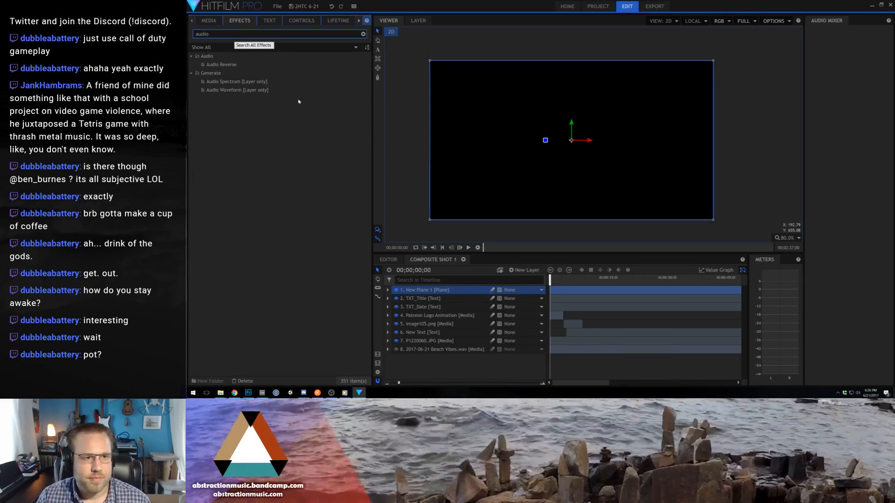
{"action": "left_click", "coordinate": [216, 91]}
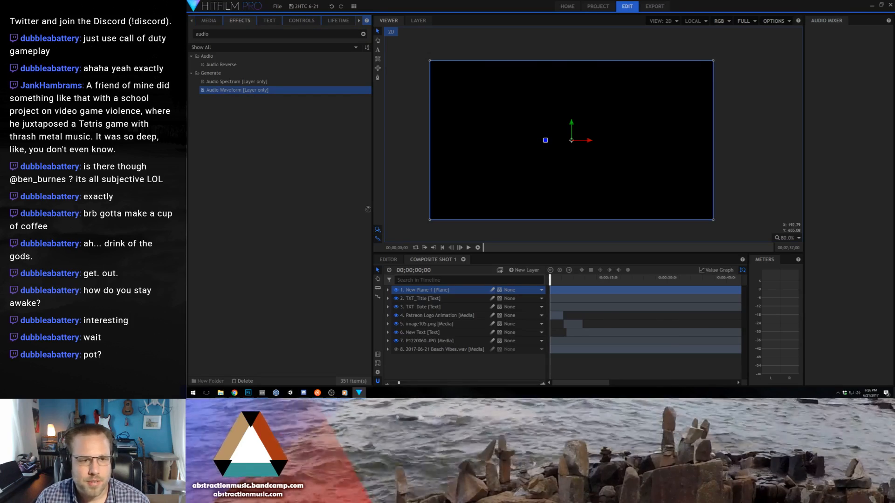
{"action": "left_click_drag", "start_coordinate": [246, 91], "coordinate": [424, 290]}
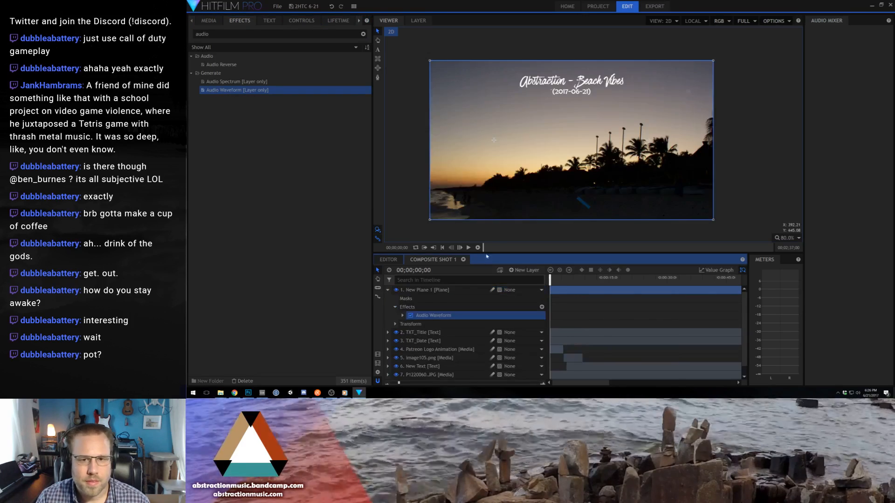
- Examine the Audio Waveform effect's color preset, interpolation and Color 1 settings
{"action": "left_click", "coordinate": [403, 316]}
{"action": "left_click", "coordinate": [410, 349]}
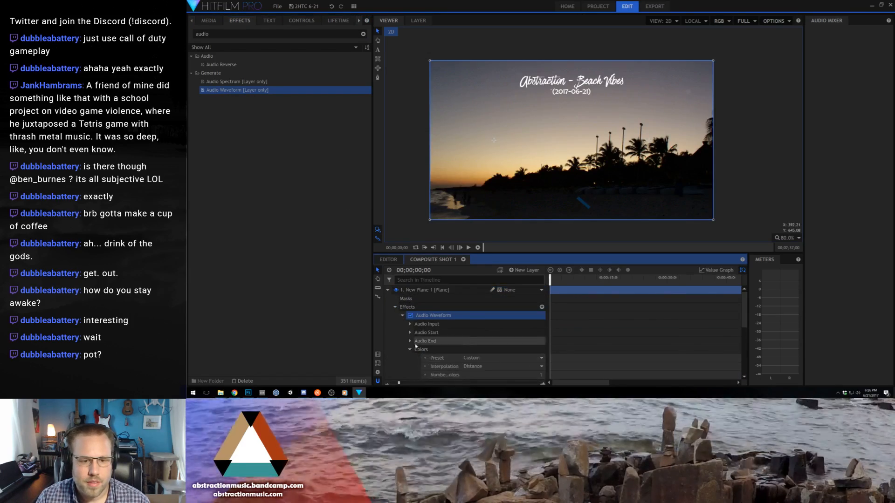
{"action": "scroll", "coordinate": [417, 346], "scroll_direction": "down", "scroll_amount": 3}
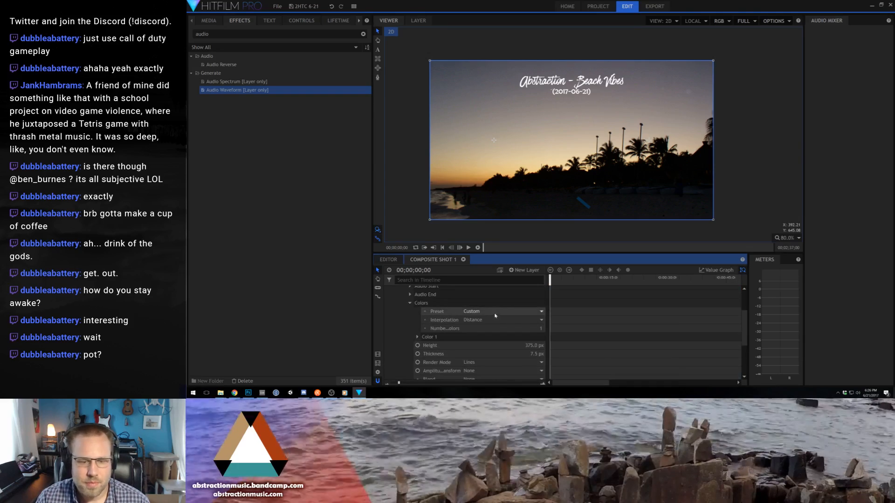
{"action": "left_click", "coordinate": [495, 313]}
{"action": "left_click", "coordinate": [495, 313]}
{"action": "left_click", "coordinate": [491, 320]}
{"action": "left_click", "coordinate": [491, 320]}
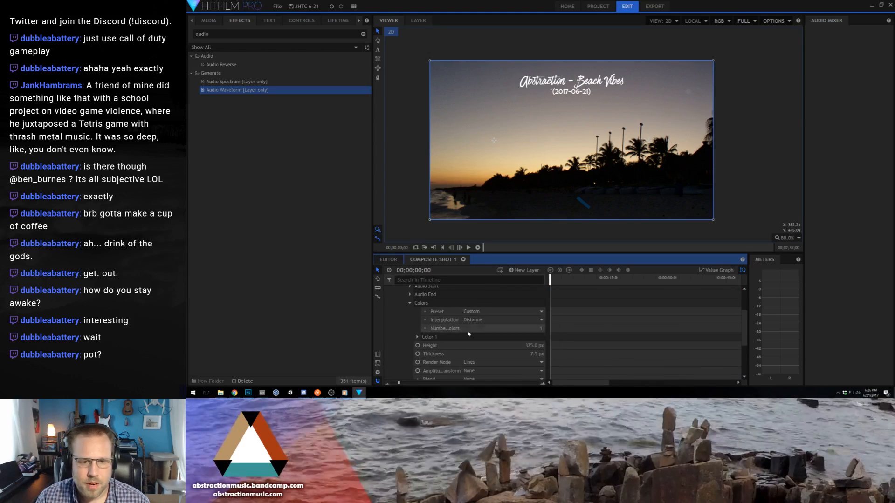
{"action": "left_click", "coordinate": [417, 337]}
{"action": "scroll", "coordinate": [463, 326], "scroll_direction": "down", "scroll_amount": 2}
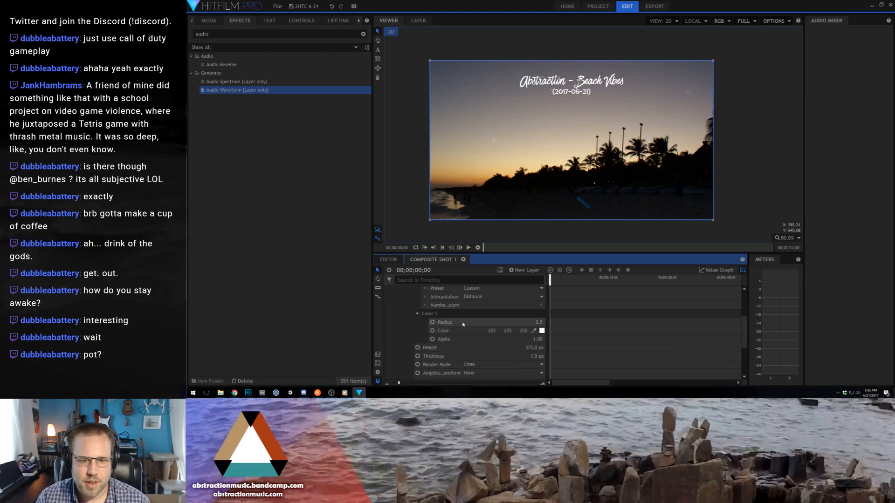
{"action": "left_click", "coordinate": [417, 314]}
{"action": "scroll", "coordinate": [412, 314], "scroll_direction": "up", "scroll_amount": 2}
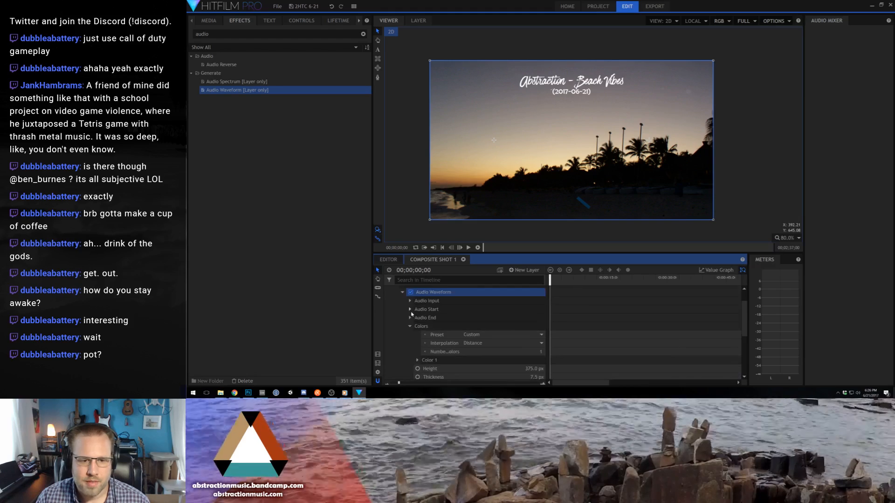
- Set the waveform's audio layer to 2017-06-21 Beach Vibes.wav
{"action": "left_click", "coordinate": [410, 310]}
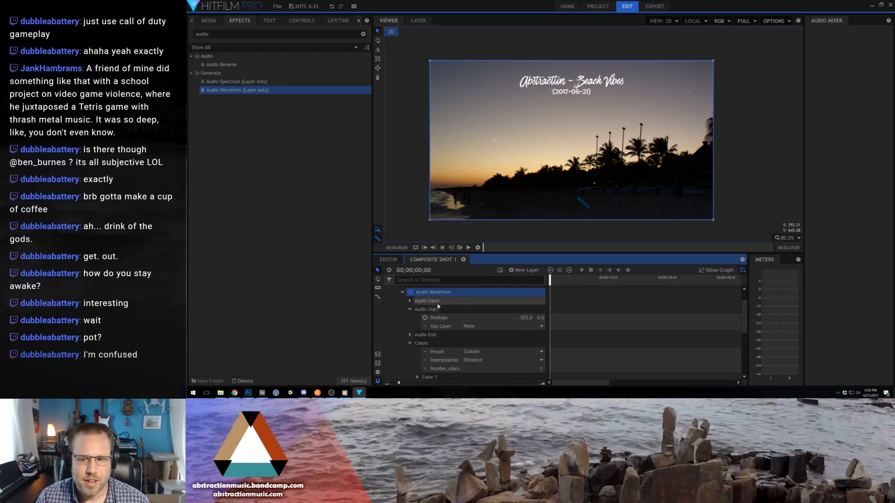
{"action": "left_click", "coordinate": [411, 302]}
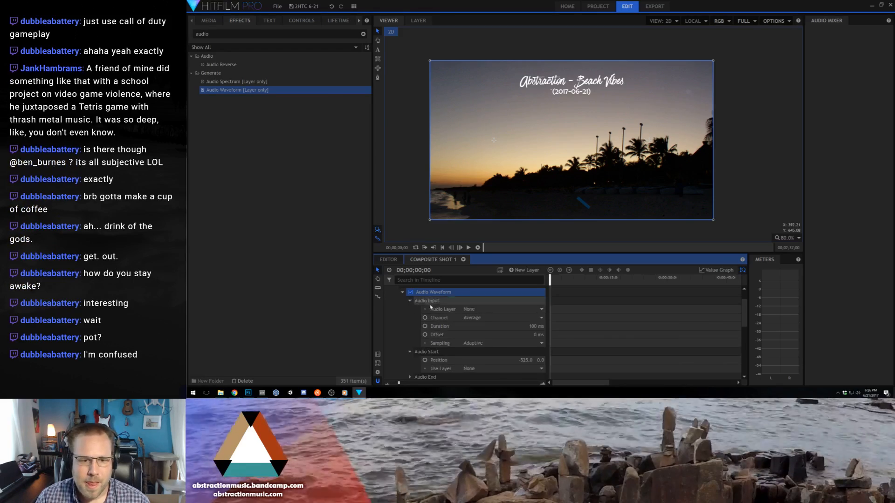
{"action": "left_click", "coordinate": [494, 310]}
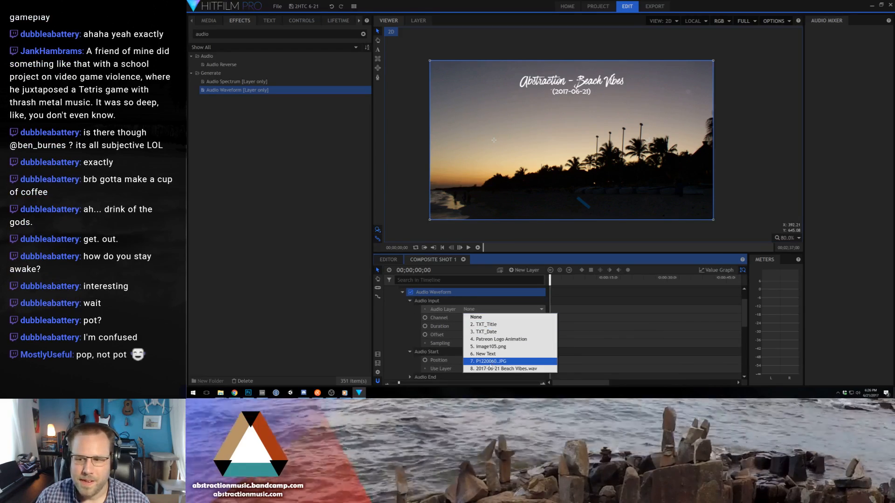
{"action": "left_click", "coordinate": [489, 369]}
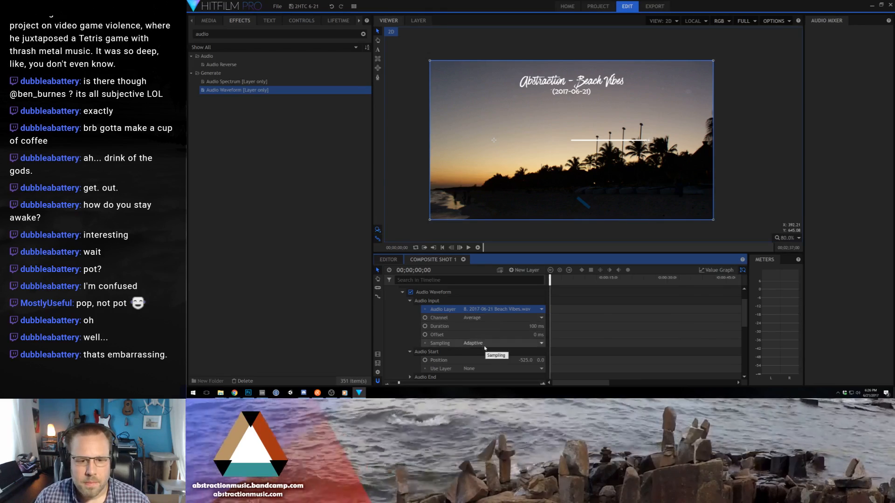
- Set the waveform's horizontal start position to -960 and its horizontal end position to 960
{"action": "left_click", "coordinate": [410, 301]}
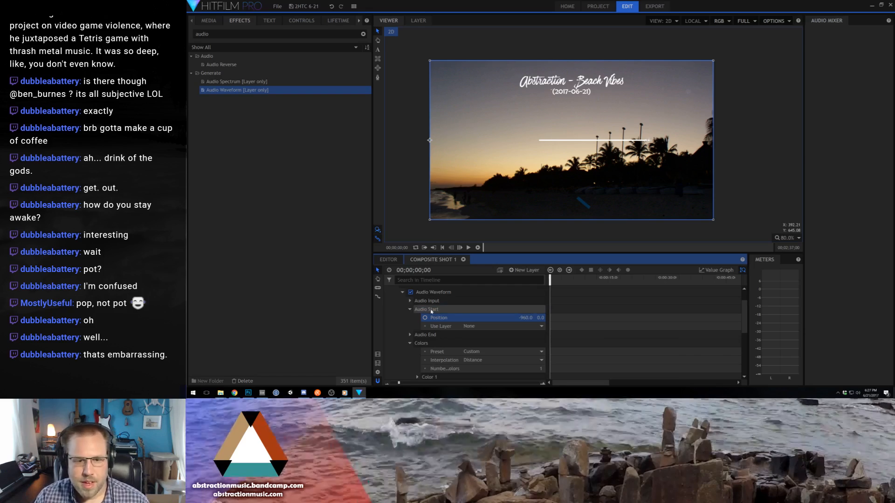
{"action": "left_click", "coordinate": [410, 309]}
{"action": "left_click", "coordinate": [410, 317]}
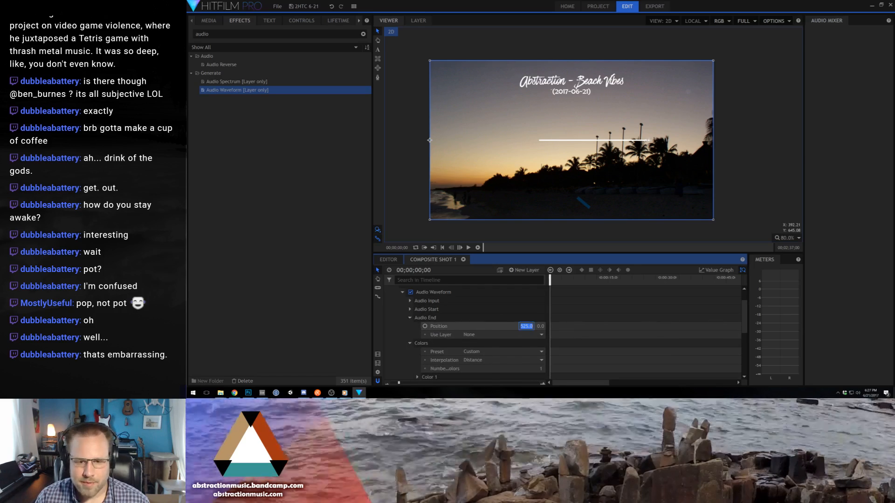
{"action": "key", "text": "Return"}
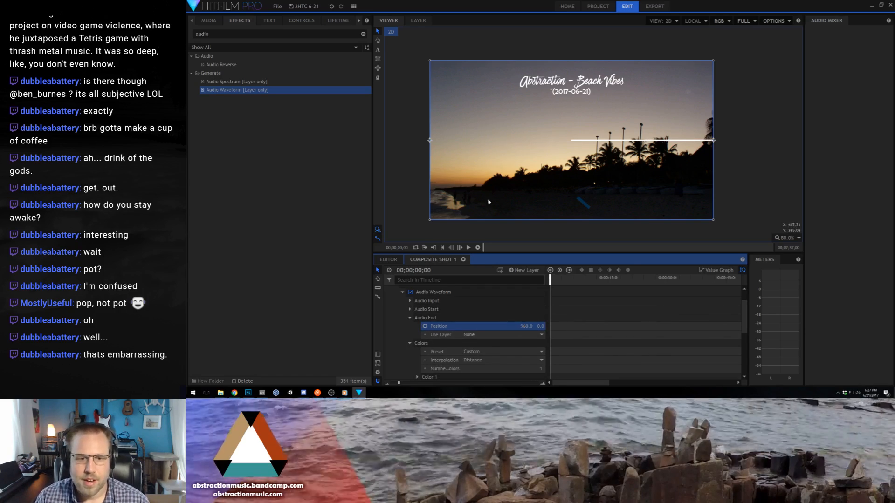
{"action": "left_click", "coordinate": [410, 318]}
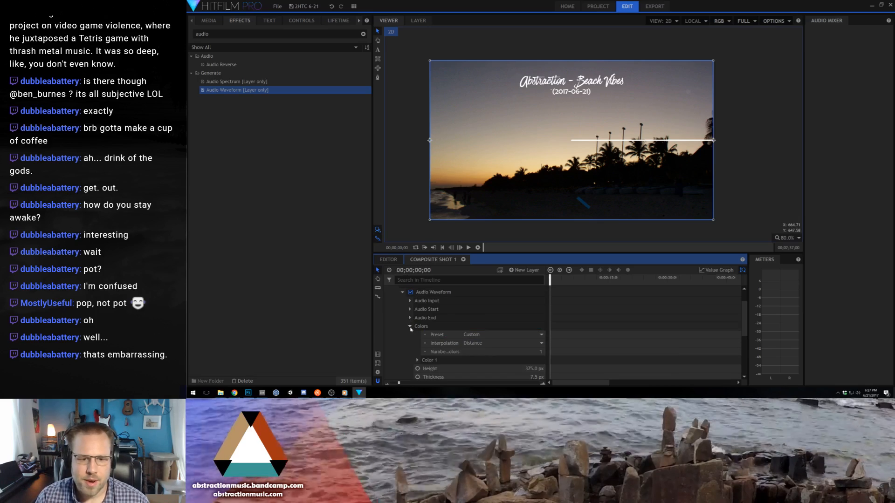
- Increase the Audio Waveform effect's height to 391 px
{"action": "left_click", "coordinate": [410, 327]}
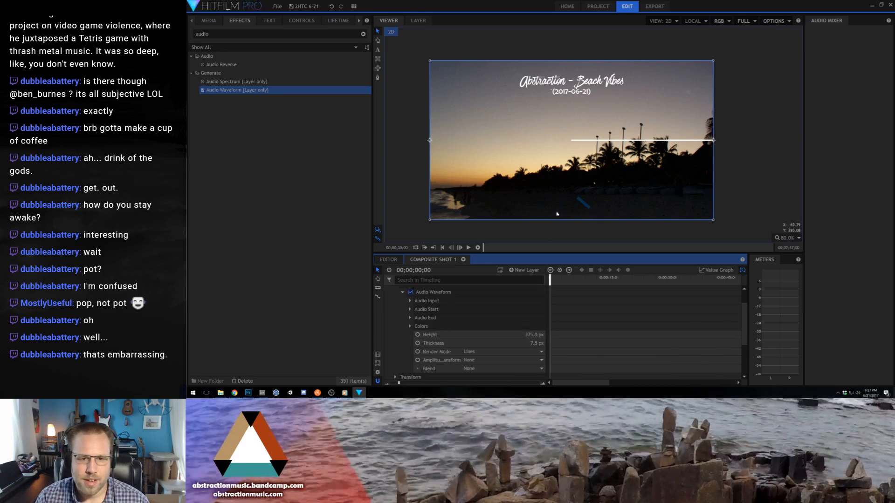
{"action": "left_click", "coordinate": [531, 335]}
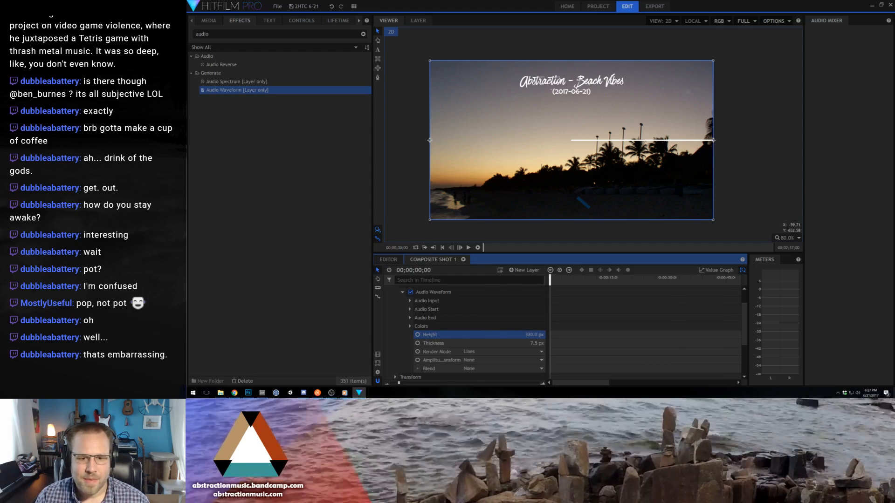
{"action": "left_click_drag", "start_coordinate": [531, 335], "coordinate": [535, 335]}
- Set the Audio Waveform's audio input duration to 500 ms
{"action": "left_click", "coordinate": [411, 302]}
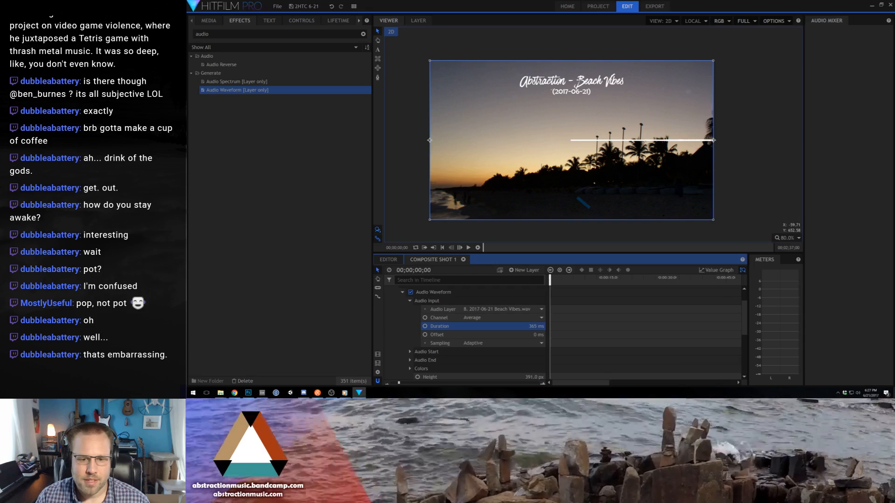
{"action": "left_click_drag", "start_coordinate": [536, 327], "coordinate": [540, 327]}
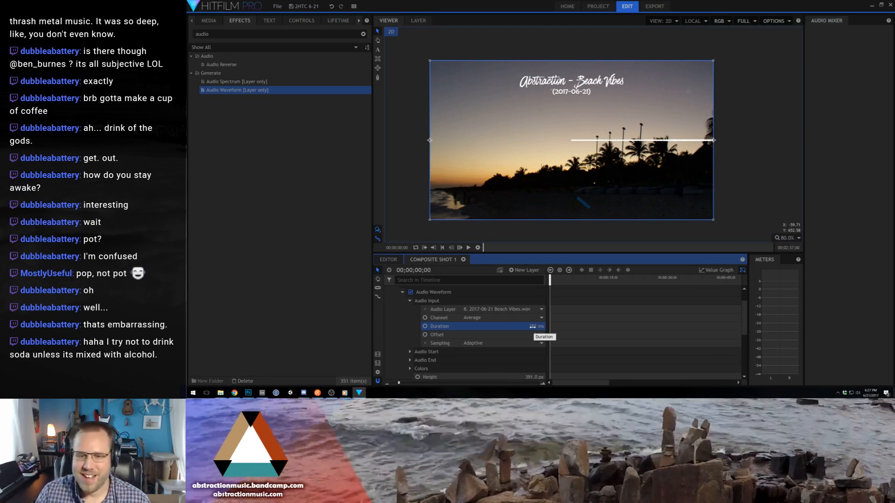
{"action": "left_click", "coordinate": [532, 326]}
{"action": "type", "text": "5"}
{"action": "key", "text": "Return"}
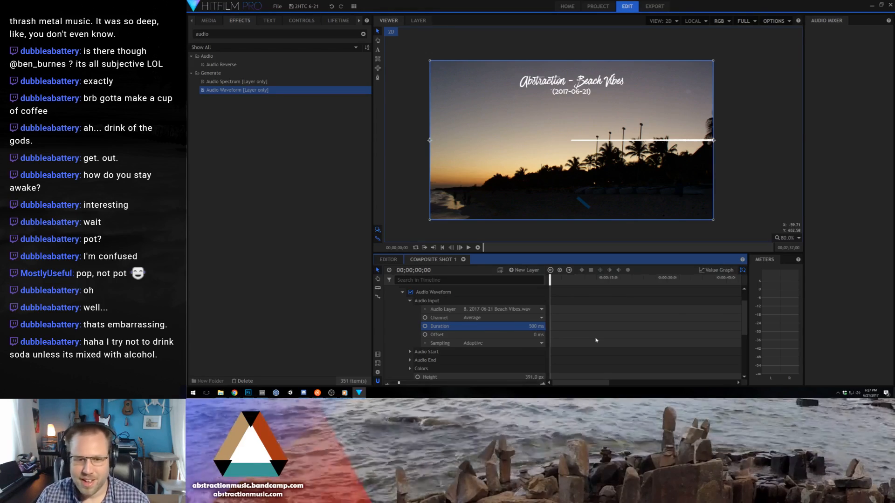
{"action": "left_click", "coordinate": [409, 301]}
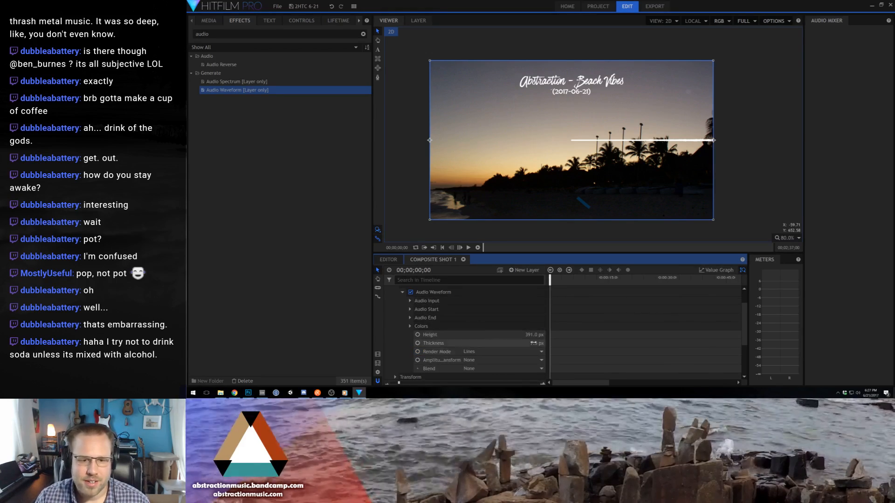
- Raise the New Plane 1 layer in the frame by setting its vertical position to 360
{"action": "left_click", "coordinate": [403, 292]}
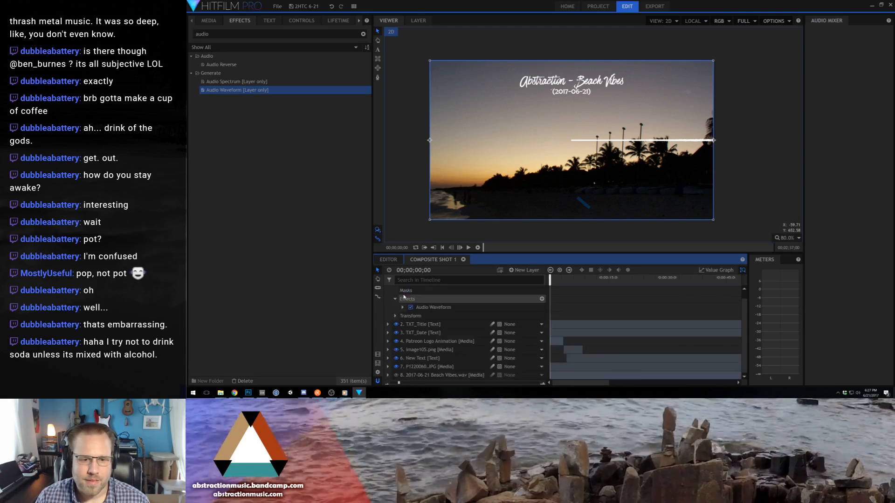
{"action": "left_click", "coordinate": [394, 315]}
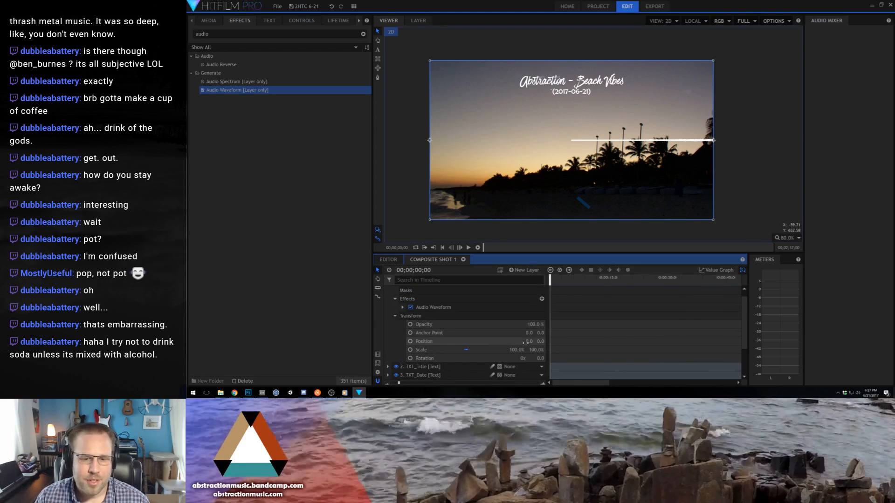
{"action": "left_click_drag", "start_coordinate": [541, 341], "coordinate": [573, 341]}
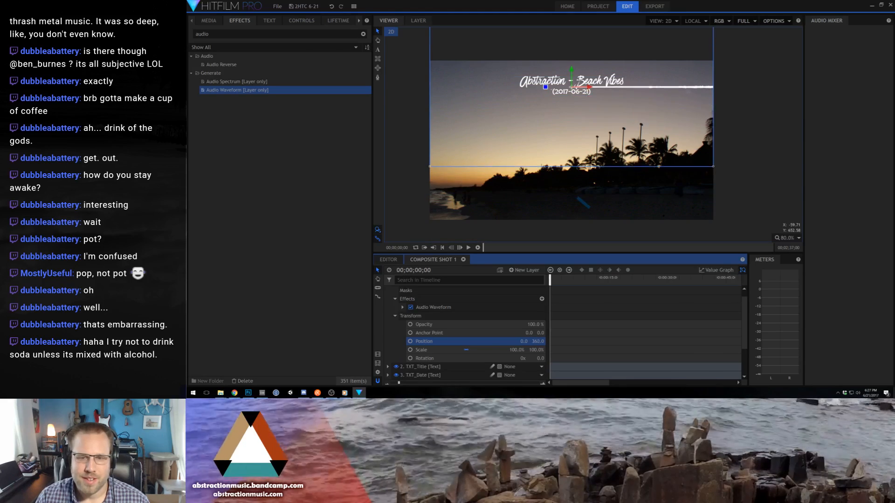
- Reduce the waveform's line thickness to about 1.5 px and its height to 134 px, checking against playback
{"action": "left_click", "coordinate": [403, 307]}
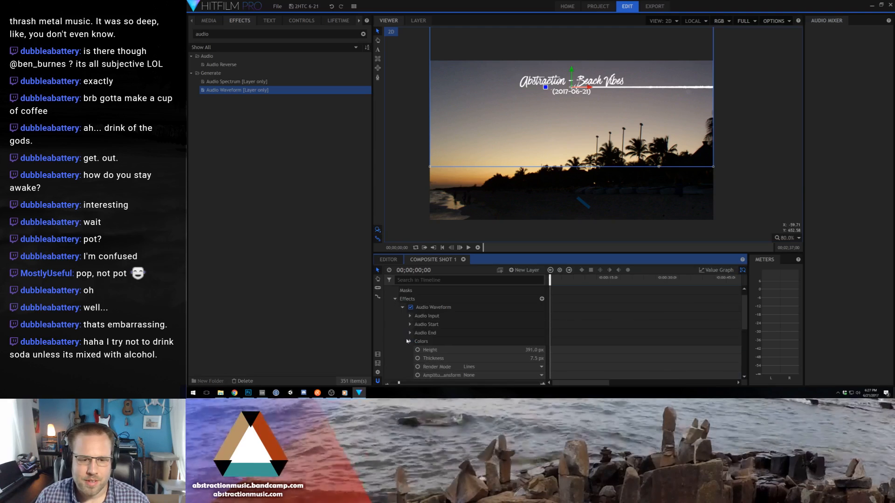
{"action": "scroll", "coordinate": [417, 345], "scroll_direction": "down", "scroll_amount": 2}
{"action": "left_click_drag", "start_coordinate": [531, 312], "coordinate": [503, 312]}
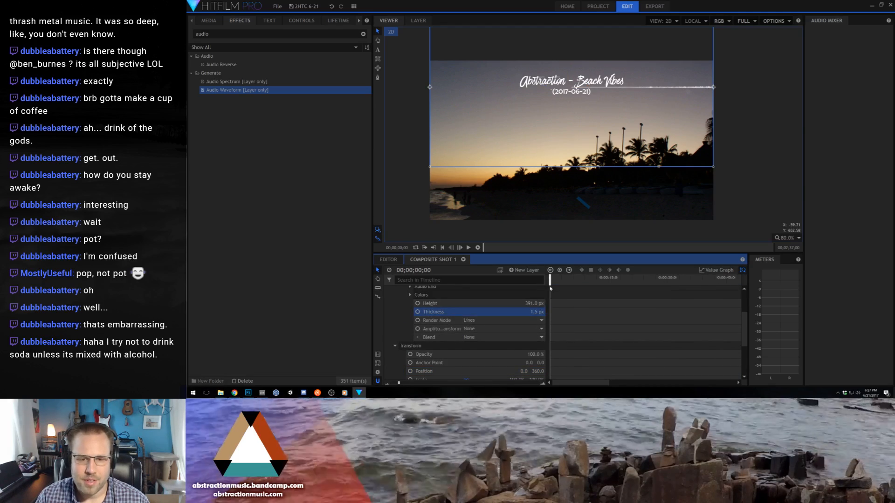
{"action": "key", "text": "space"}
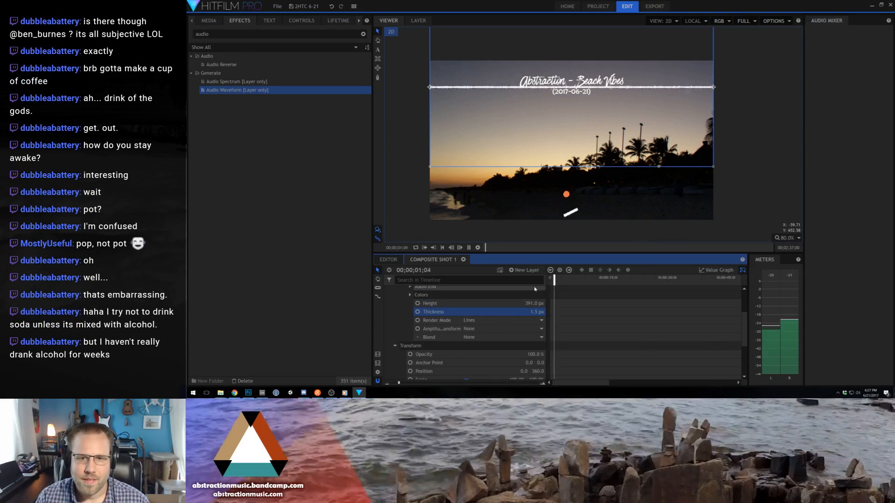
{"action": "left_click_drag", "start_coordinate": [534, 304], "coordinate": [475, 304]}
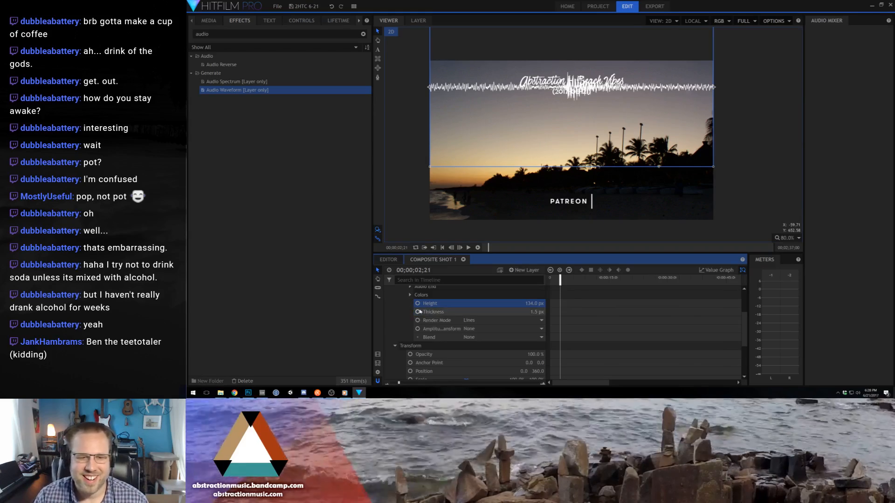
- Lower the New Plane 1 layer's opacity to 16% and play back the faded waveform
{"action": "mouse_move", "coordinate": [536, 355]}
{"action": "left_mouse_down"}
{"action": "mouse_move", "coordinate": [521, 355]}
{"action": "mouse_move", "coordinate": [529, 356]}
{"action": "left_mouse_up"}
{"action": "key", "text": "space"}
{"action": "key", "text": "space"}
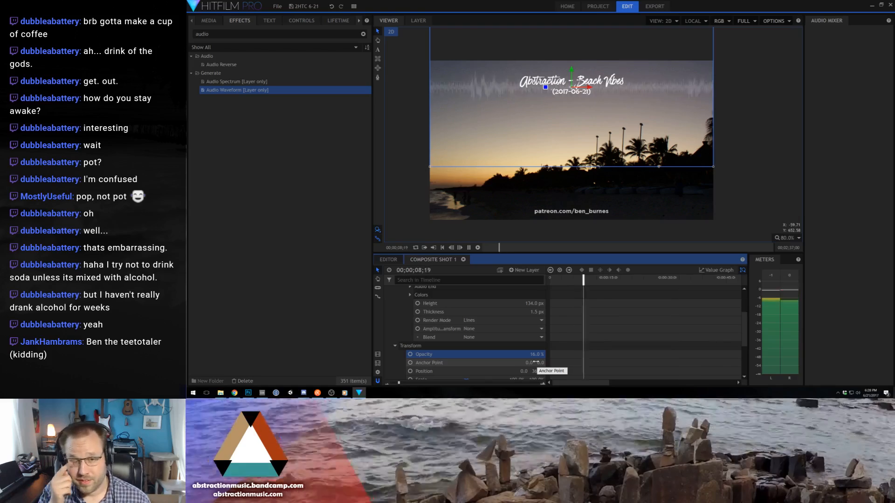
{"action": "key", "text": "space"}
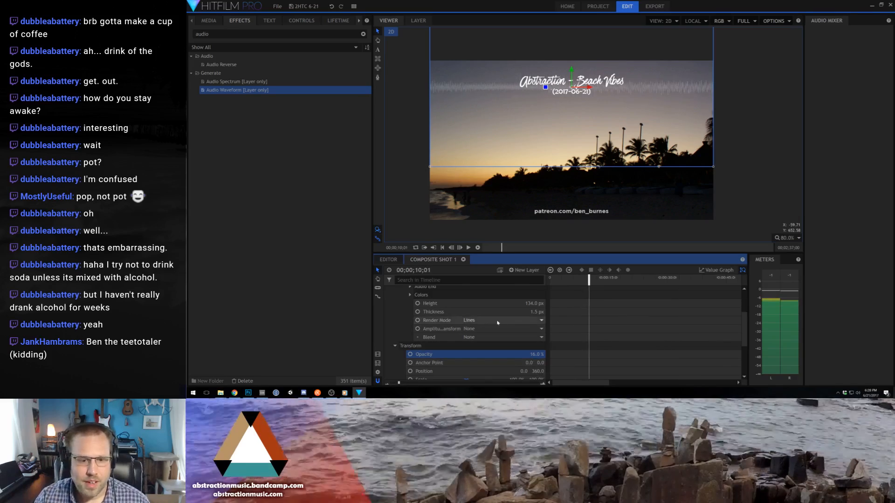
- Duplicate the P1220060.JPG background photo layer
{"action": "scroll", "coordinate": [475, 325], "scroll_direction": "up", "scroll_amount": 3}
{"action": "left_click", "coordinate": [388, 291]}
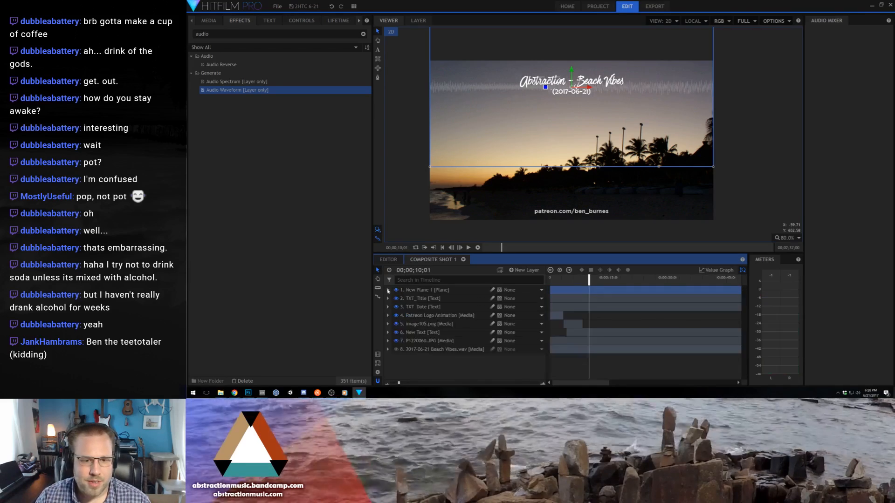
{"action": "left_click", "coordinate": [436, 343]}
{"action": "key", "text": "ctrl+d"}
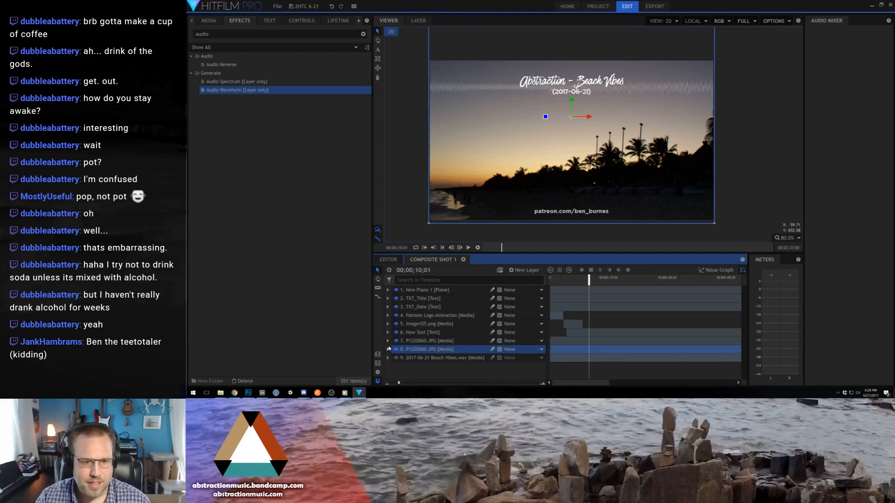
- Draw a closed freehand mask around the water in the photo's lower-left corner on the upper P1220060.JPG copy
{"action": "left_click", "coordinate": [387, 341]}
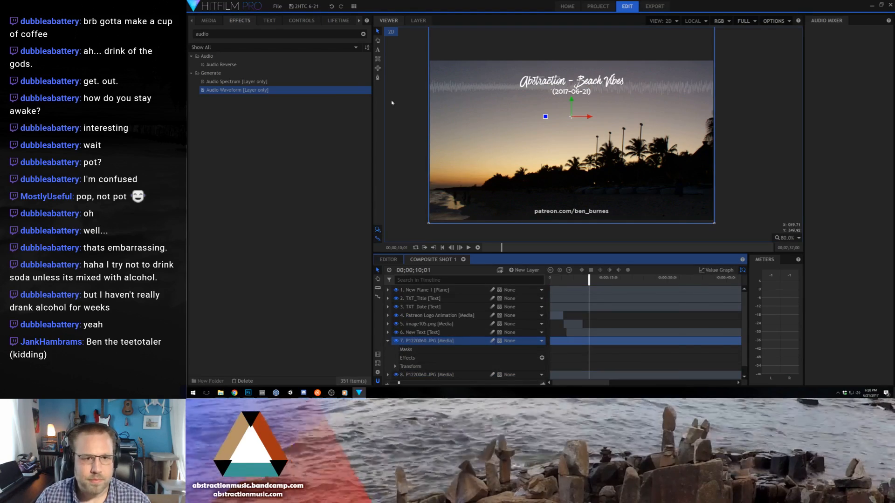
{"action": "left_click", "coordinate": [378, 78]}
{"action": "left_click", "coordinate": [428, 192]}
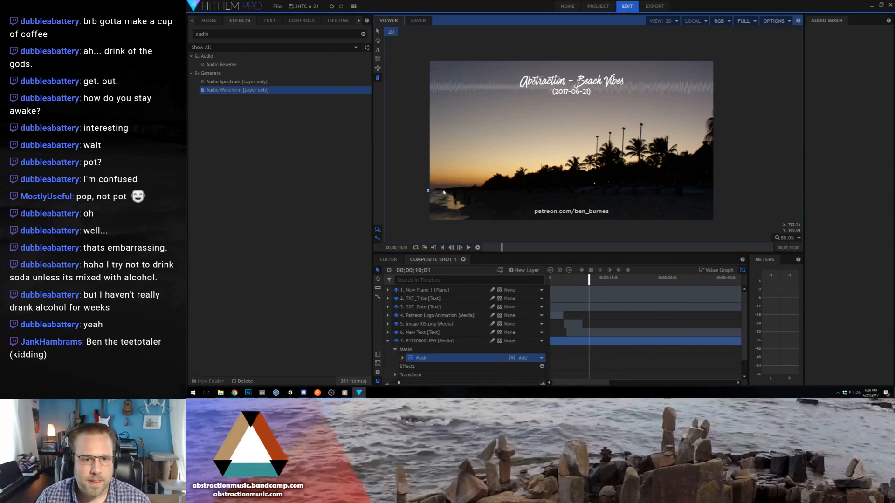
{"action": "left_click", "coordinate": [464, 205]}
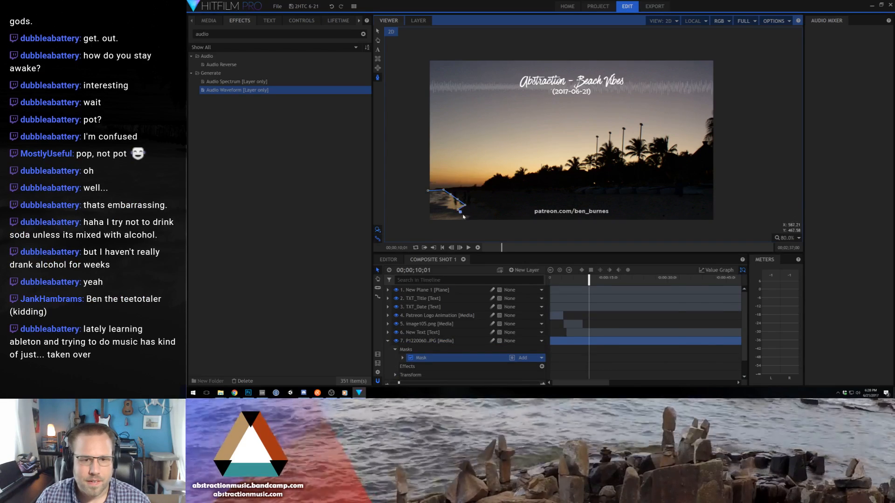
{"action": "left_click", "coordinate": [462, 220]}
{"action": "left_click", "coordinate": [428, 228]}
{"action": "left_click", "coordinate": [421, 220]}
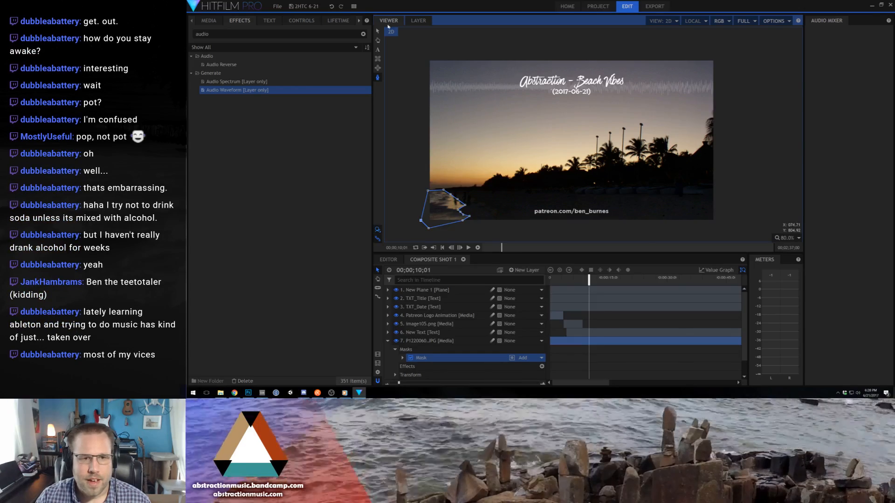
{"action": "left_click", "coordinate": [378, 31]}
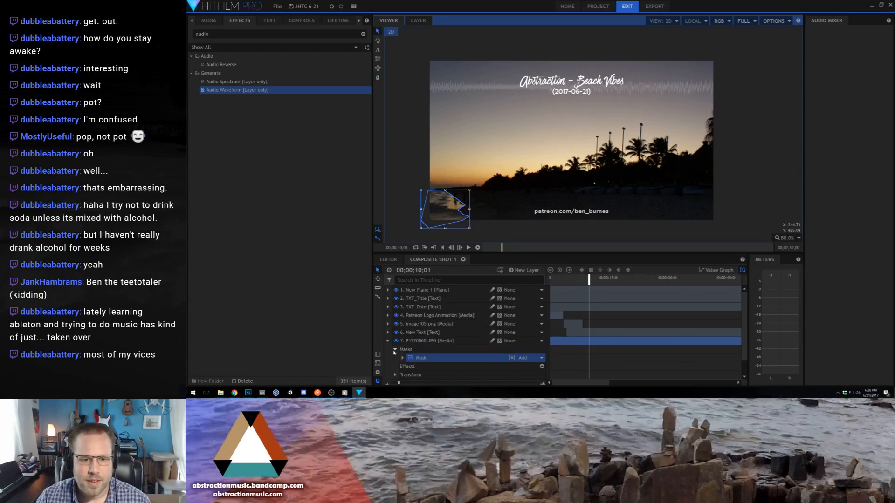
- Hide and show the lower P1220060.JPG copy to check the masked water area
{"action": "scroll", "coordinate": [394, 353], "scroll_direction": "down", "scroll_amount": 1}
{"action": "left_click", "coordinate": [396, 368]}
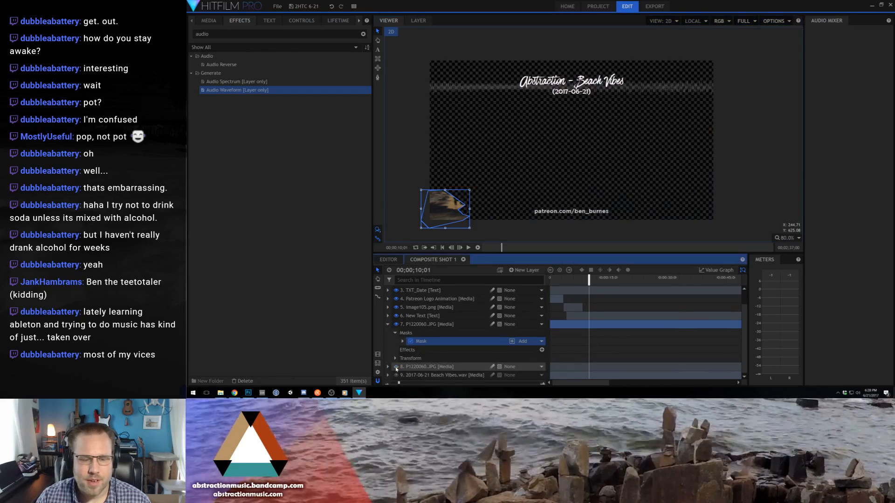
{"action": "left_click", "coordinate": [396, 367]}
- Search the effects for "ripple" and apply Pond Ripple to the masked P1220060.JPG layer
{"action": "left_click", "coordinate": [434, 324]}
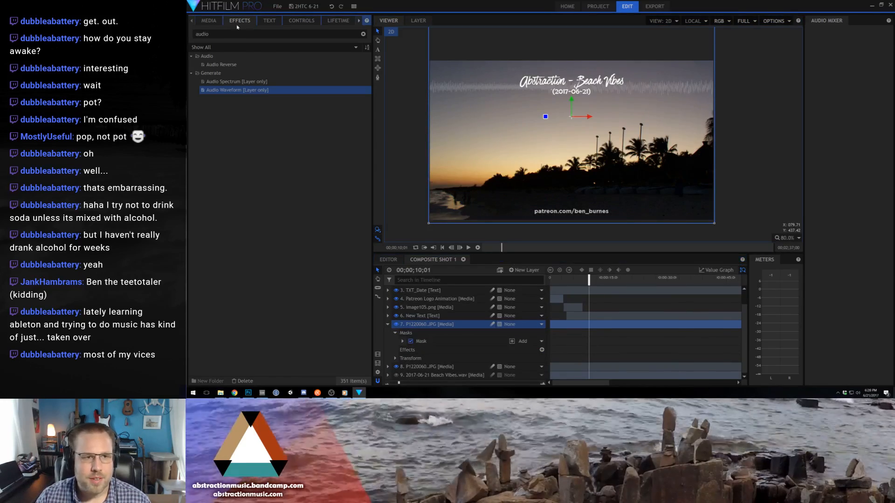
{"action": "left_click_drag", "start_coordinate": [232, 34], "coordinate": [187, 29]}
{"action": "type", "text": "ripple"}
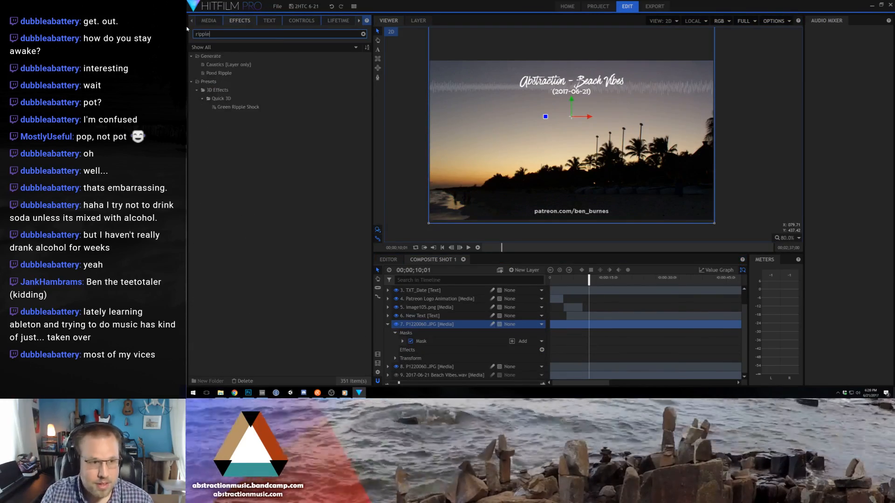
{"action": "left_click_drag", "start_coordinate": [219, 73], "coordinate": [416, 338]}
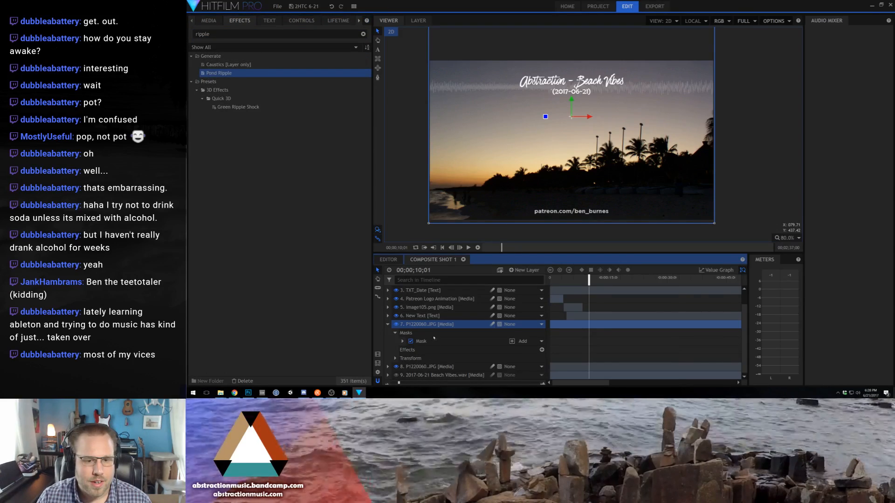
{"action": "left_click_drag", "start_coordinate": [434, 338], "coordinate": [431, 352]}
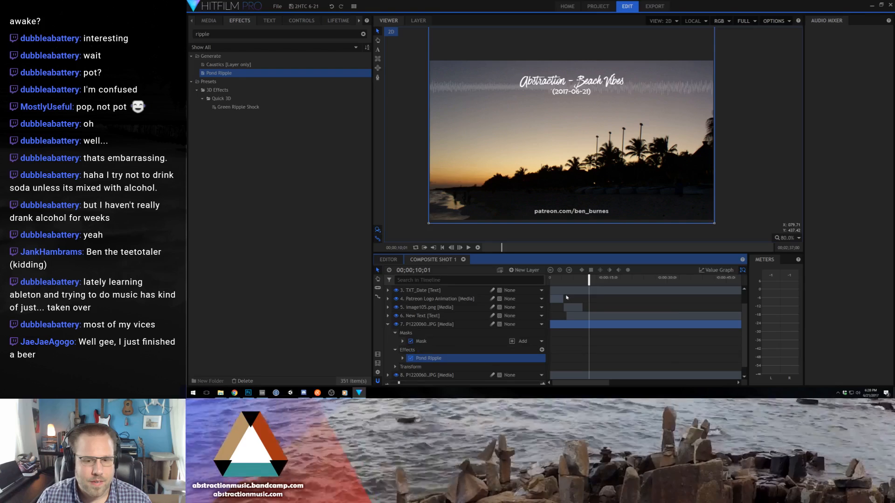
- Play back the Pond Ripple effect and delete it from the masked layer
{"action": "key", "text": "space"}
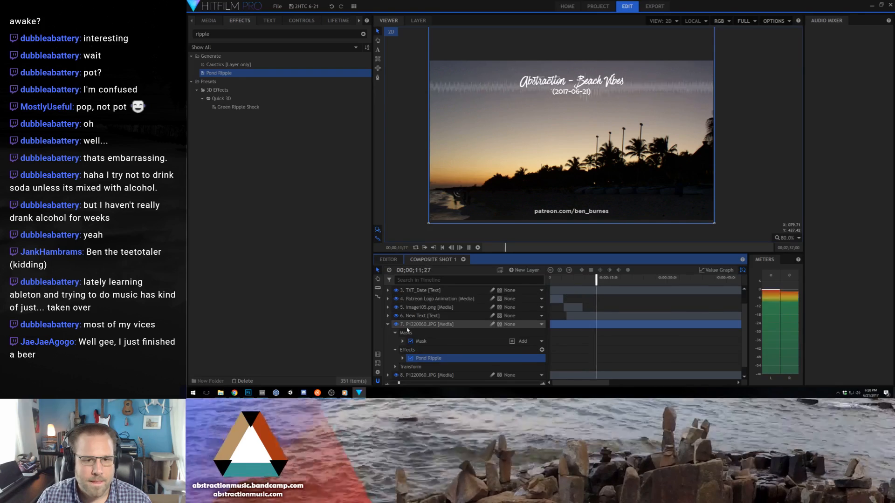
{"action": "key", "text": "space"}
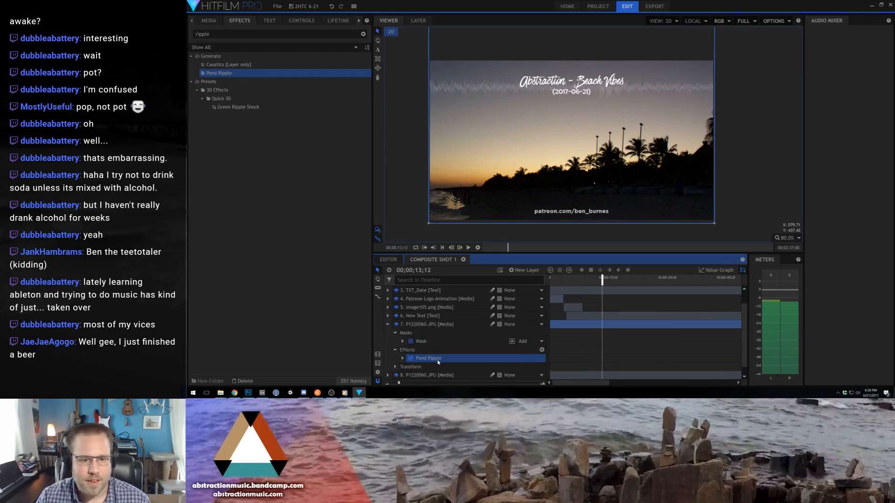
{"action": "key", "text": "Delete"}
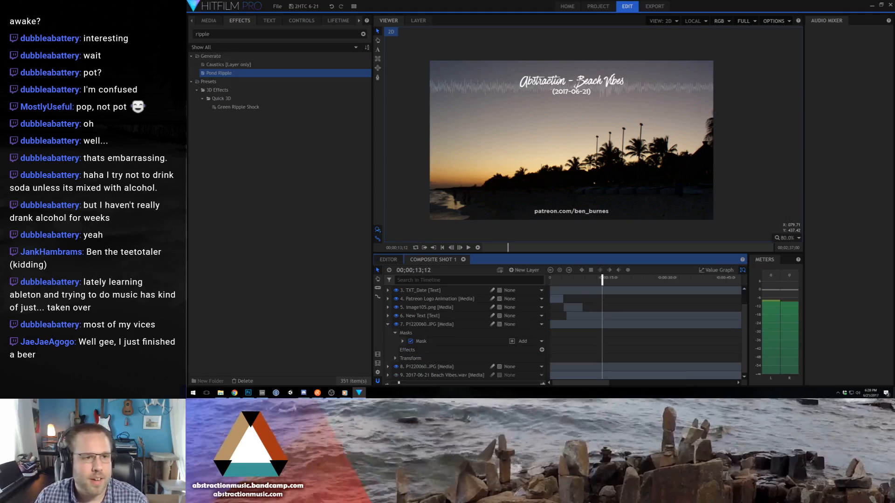
- Search the effects for "wav", apply Waves to the masked P1220060.JPG layer, and preview it
{"action": "left_click", "coordinate": [198, 34]}
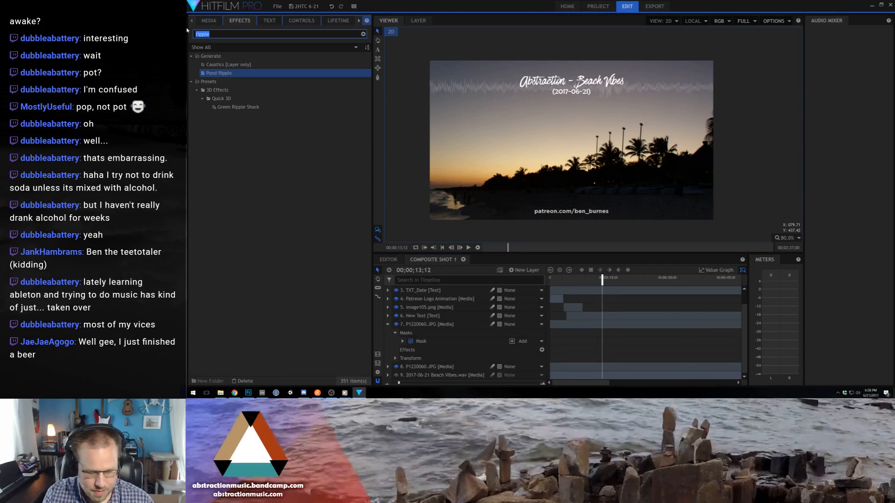
{"action": "type", "text": "wav"}
{"action": "left_click_drag", "start_coordinate": [223, 82], "coordinate": [436, 350]}
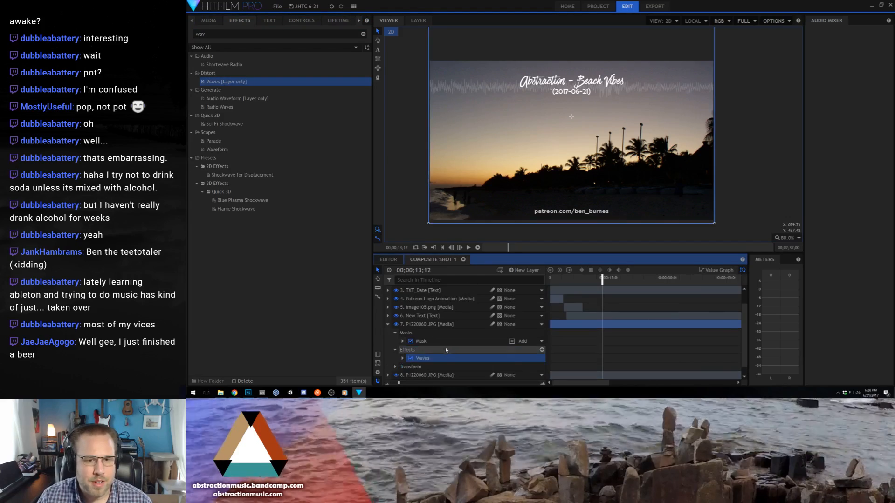
{"action": "key", "text": "space"}
{"action": "key", "text": "space"}
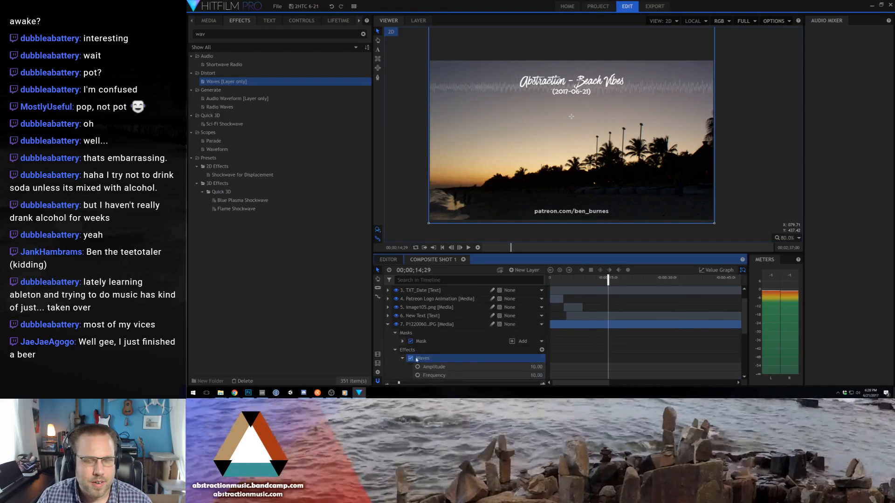
- Set Waves amplitude to 5, frequency to 43, angle to 93 and displace angle to 48, then adjust the phase speed and preview the motion
{"action": "left_click", "coordinate": [402, 358]}
{"action": "mouse_move", "coordinate": [536, 298]}
{"action": "left_mouse_down"}
{"action": "mouse_move", "coordinate": [541, 314]}
{"action": "mouse_move", "coordinate": [530, 322]}
{"action": "mouse_move", "coordinate": [533, 297]}
{"action": "mouse_move", "coordinate": [539, 306]}
{"action": "left_mouse_up"}
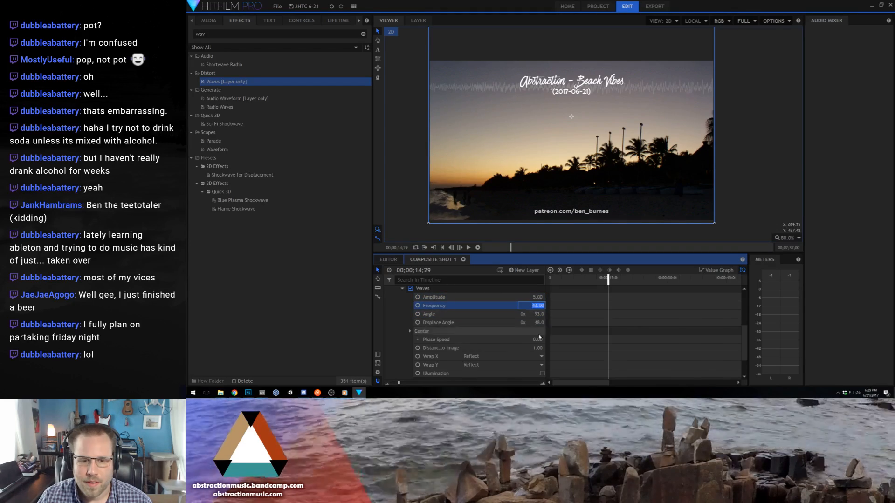
{"action": "left_click_drag", "start_coordinate": [537, 340], "coordinate": [540, 340]}
{"action": "key", "text": "space"}
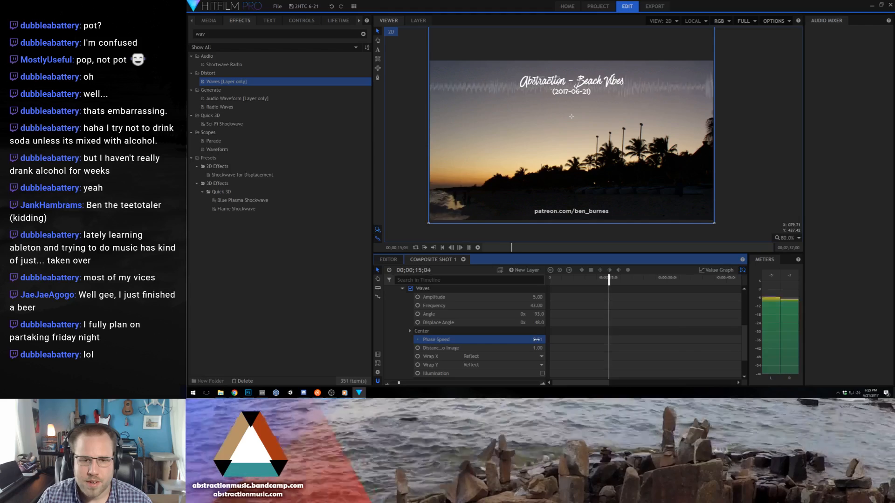
- Set the Waves amplitude to 2, frequency to 36 and phase speed to 1.05 while previewing the water, then stop playback
{"action": "left_click_drag", "start_coordinate": [535, 306], "coordinate": [535, 297]}
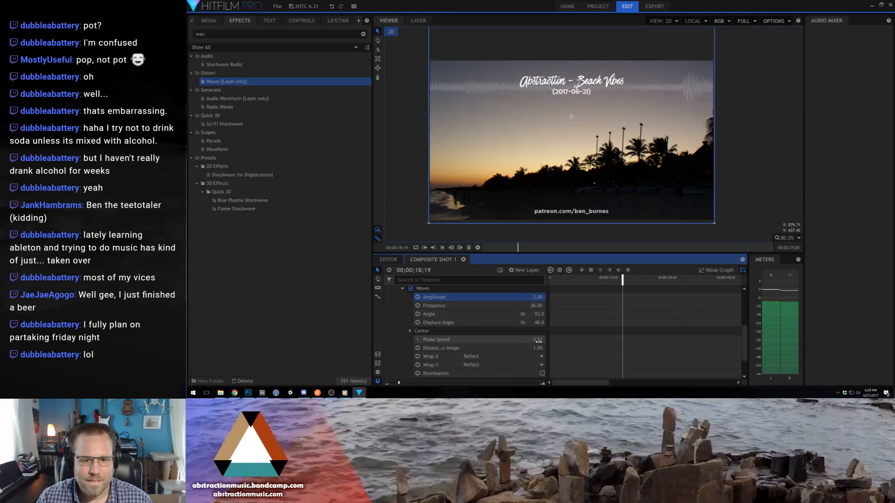
{"action": "left_click_drag", "start_coordinate": [539, 341], "coordinate": [564, 342]}
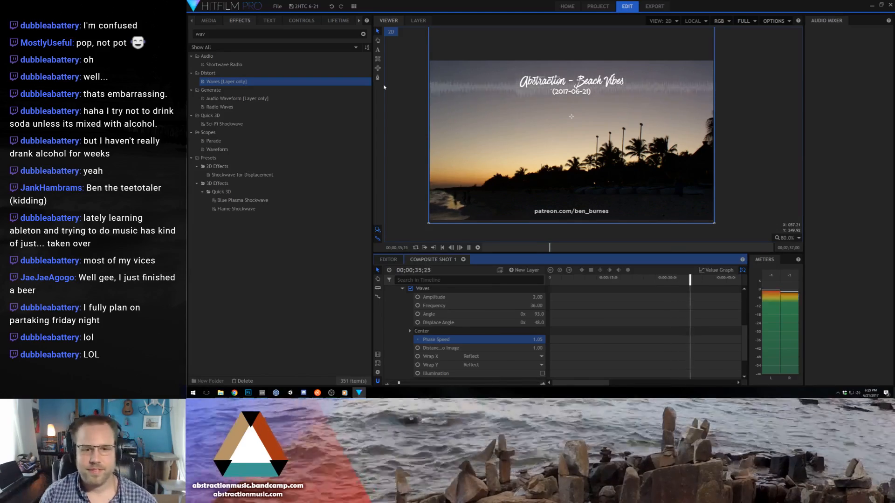
{"action": "key", "text": "space"}
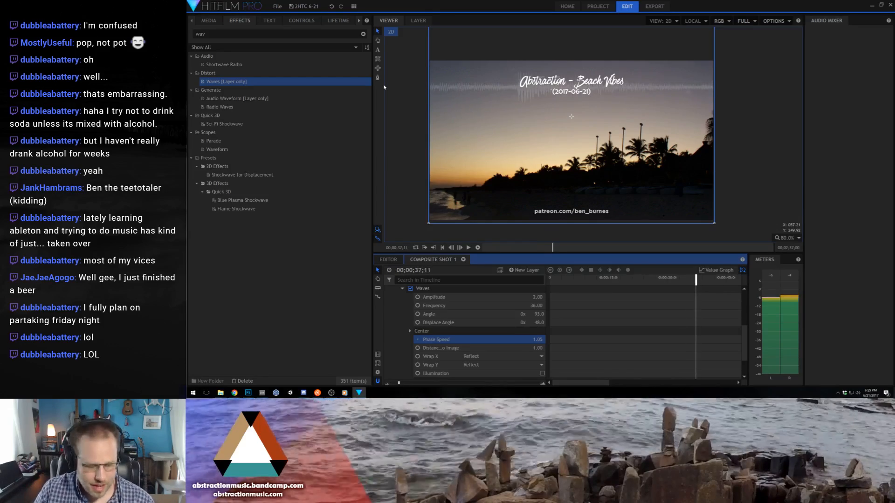
- Play the composite shot from the beginning to check the water motion and the Patreon logo fade
{"action": "left_click", "coordinate": [430, 98]}
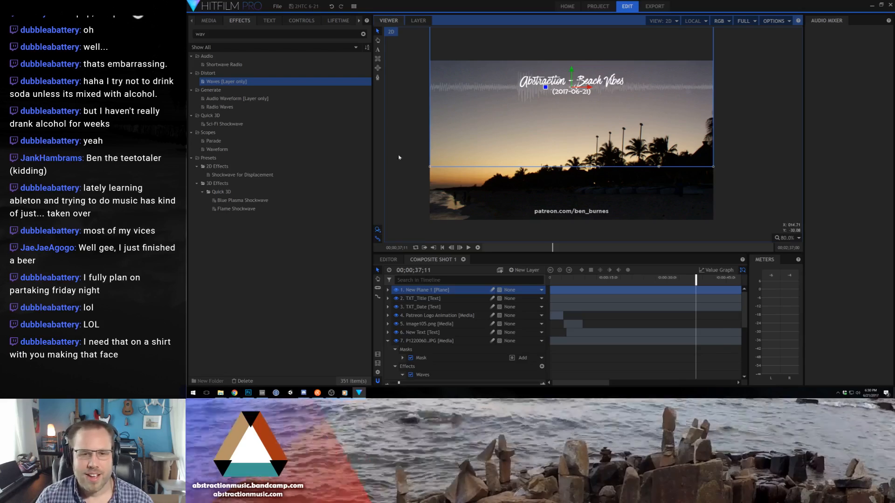
{"action": "left_click", "coordinate": [404, 176]}
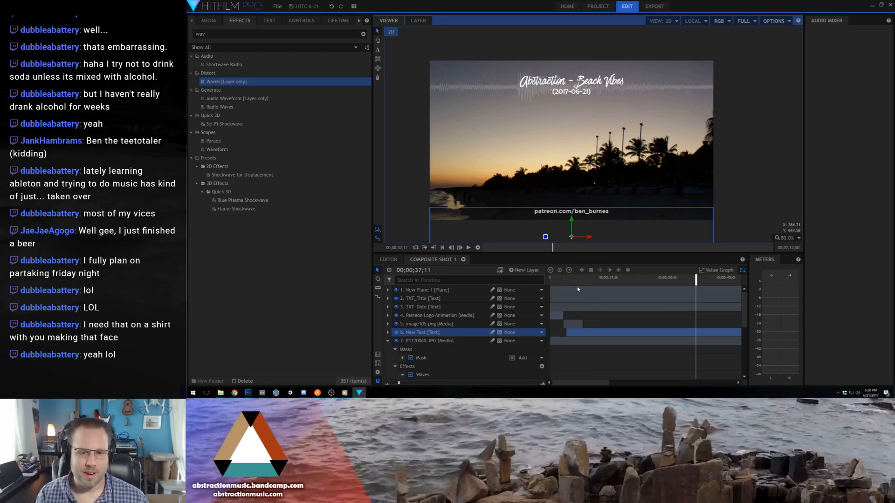
{"action": "left_click_drag", "start_coordinate": [563, 280], "coordinate": [542, 288]}
{"action": "key", "text": "space"}
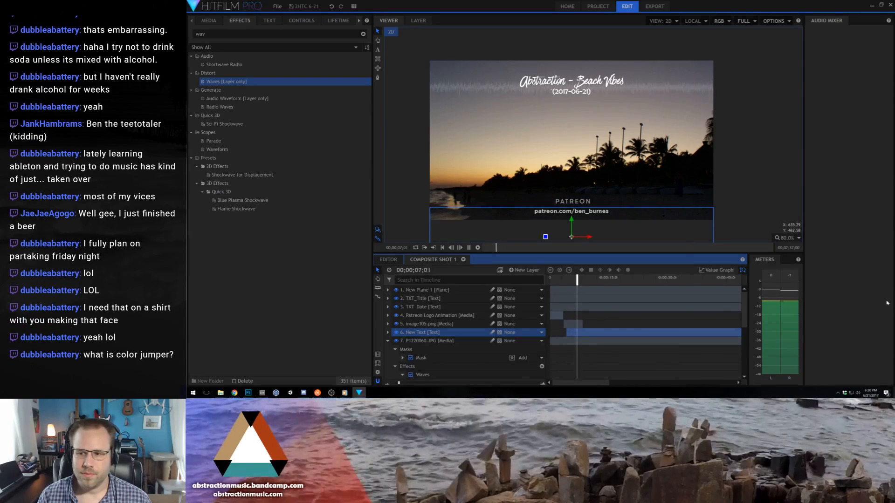
{"action": "key", "text": "space"}
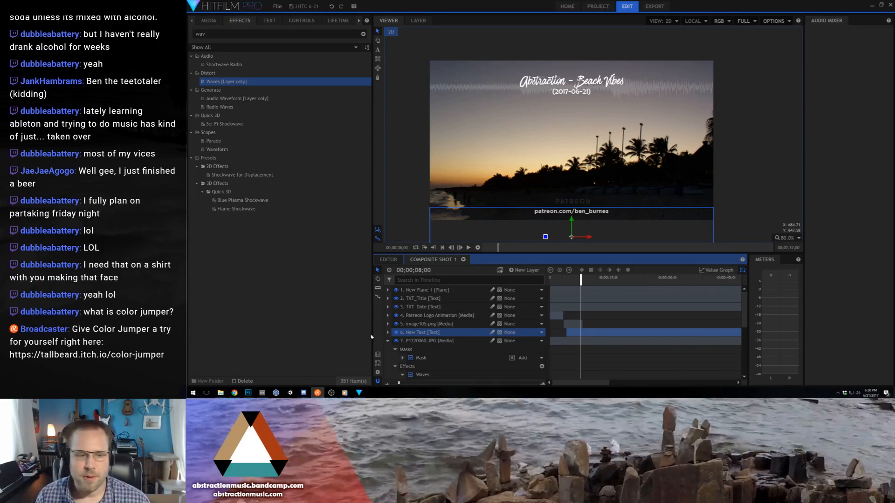
- Switch to Chrome, open tallbeard.itch.io/color-jumper in a new tab, look over the page and play the Color Jumper Trailer
{"action": "left_click", "coordinate": [235, 393]}
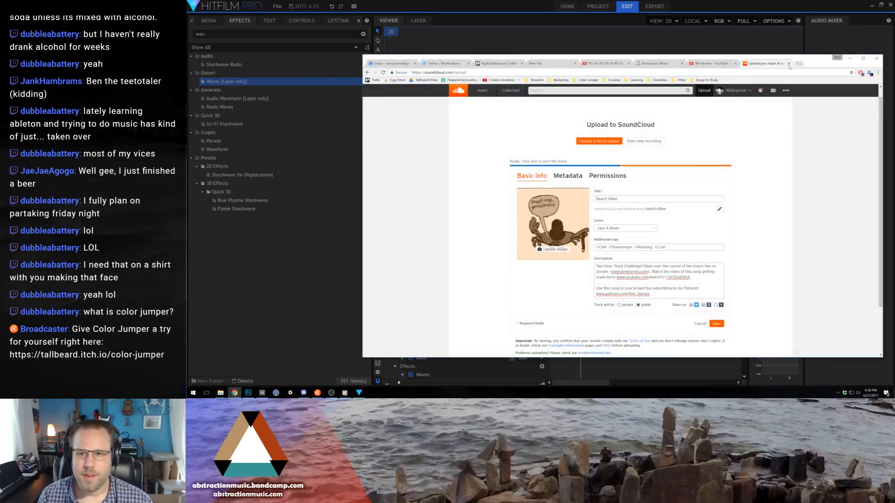
{"action": "left_click", "coordinate": [802, 64]}
{"action": "type", "text": "https://tallbeard.itch.io/color-jumper"}
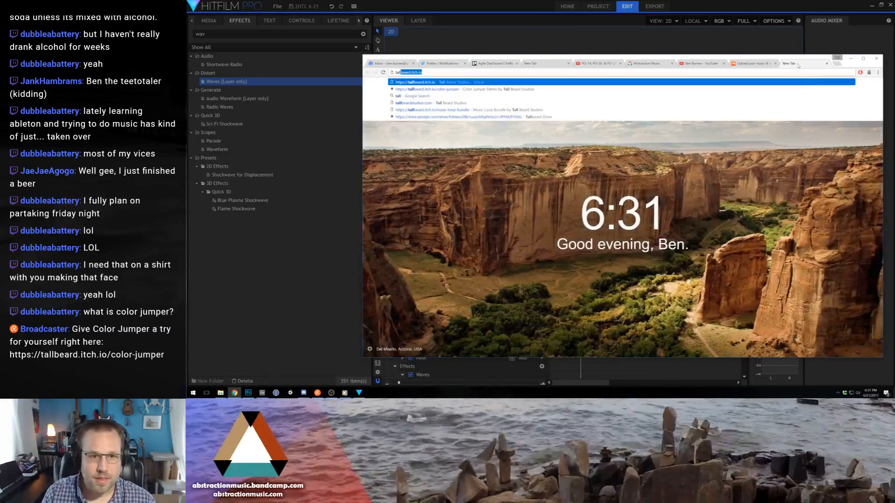
{"action": "key", "text": "Return"}
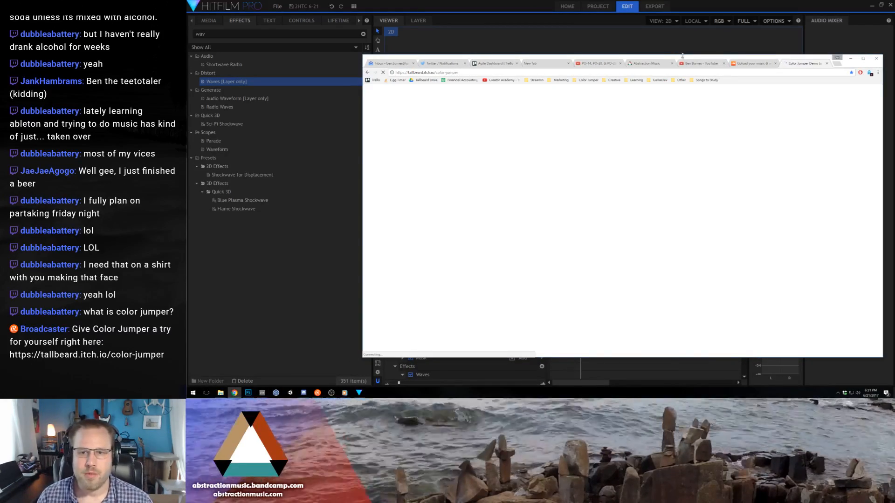
{"action": "left_click_drag", "start_coordinate": [690, 57], "coordinate": [627, 49]}
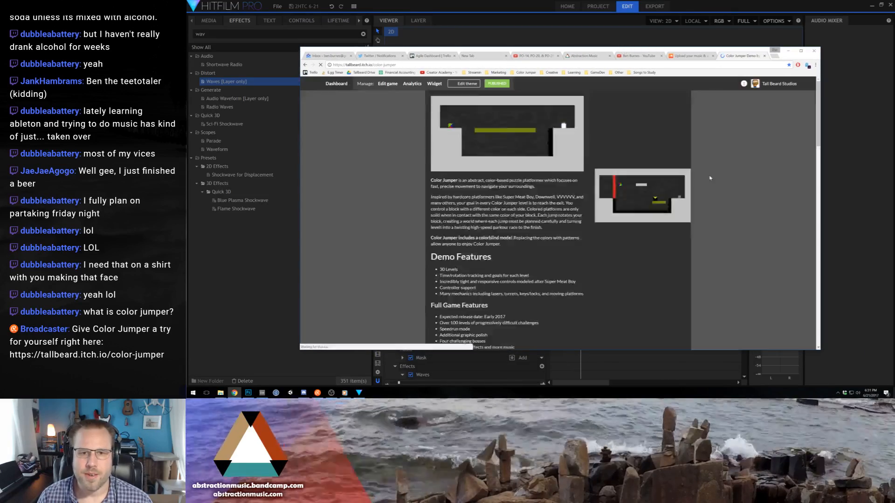
{"action": "scroll", "coordinate": [520, 191], "scroll_direction": "down", "scroll_amount": 6}
{"action": "scroll", "coordinate": [519, 205], "scroll_direction": "up", "scroll_amount": 6}
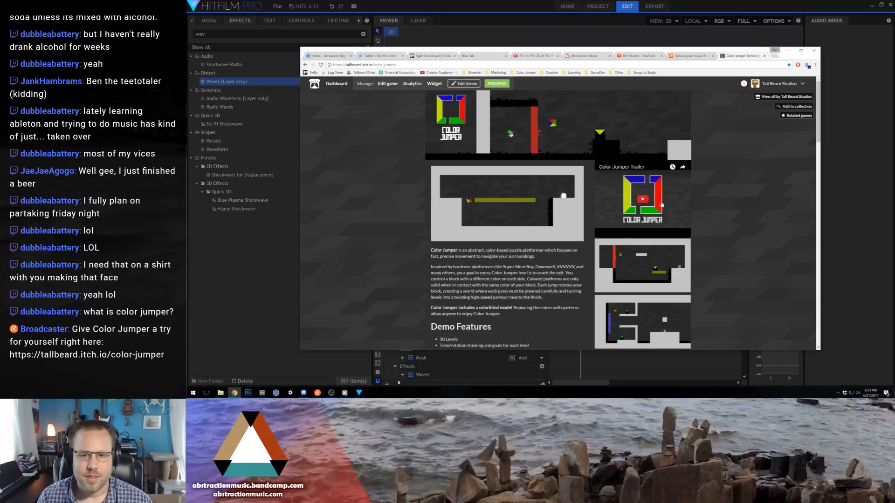
{"action": "left_click", "coordinate": [643, 200]}
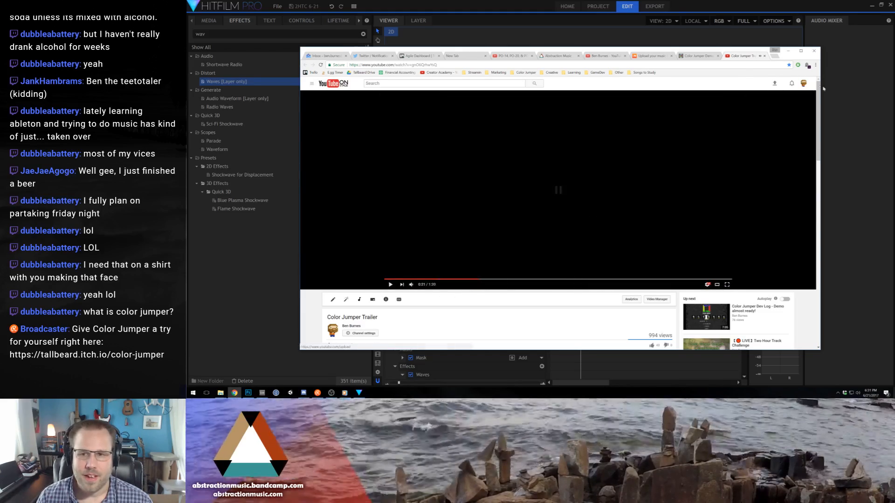
- Open the "Color Jumper levels and full playthrough" video from the channel's video list, then pause and mute its ad
{"action": "left_click", "coordinate": [803, 83]}
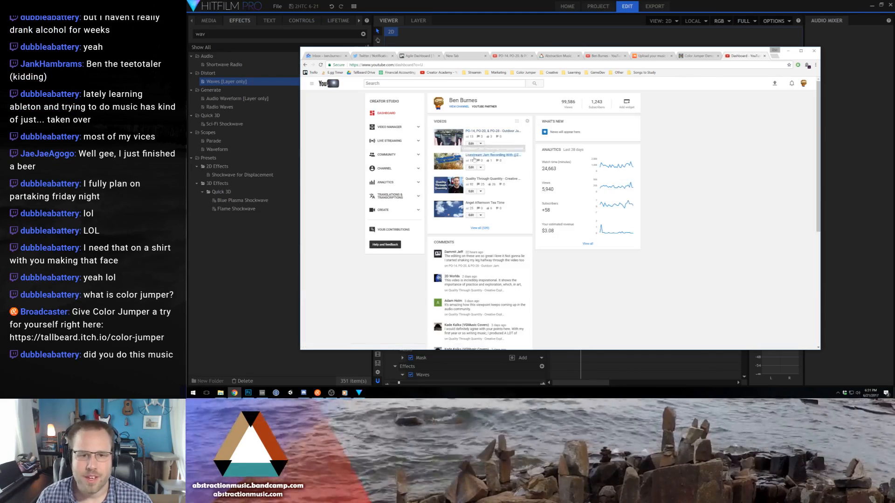
{"action": "left_click", "coordinate": [484, 228]}
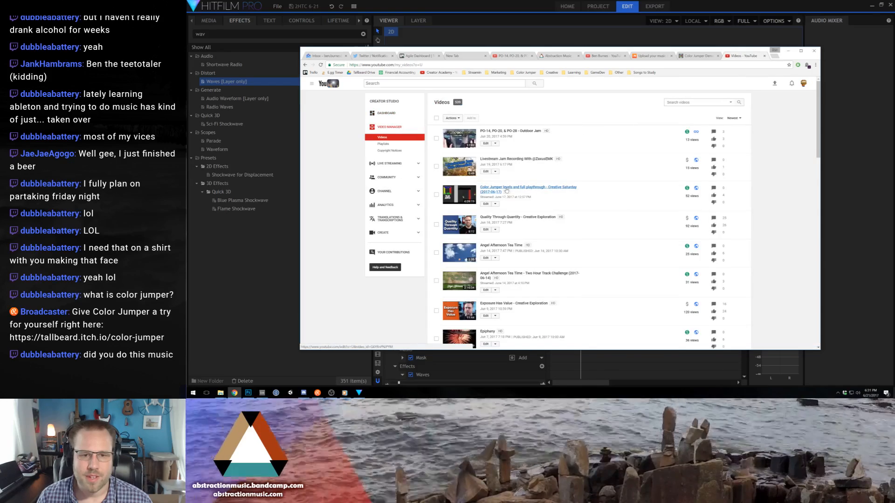
{"action": "left_click", "coordinate": [507, 191]}
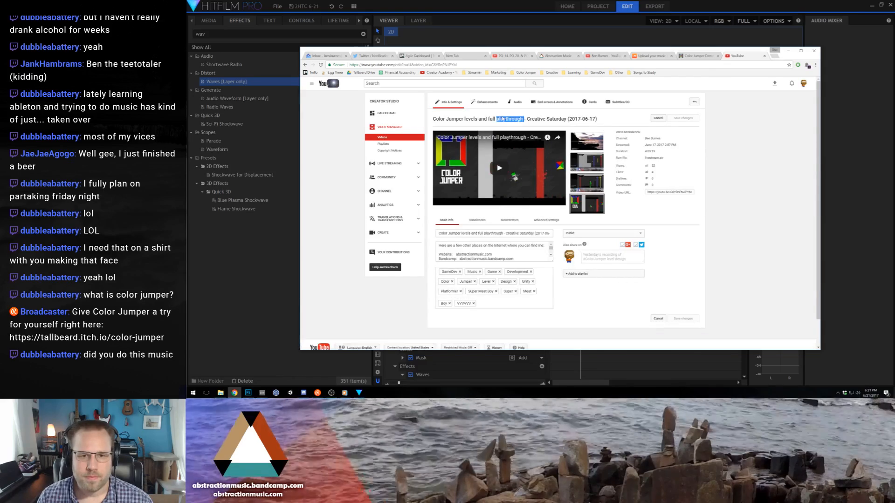
{"action": "left_click", "coordinate": [502, 119]}
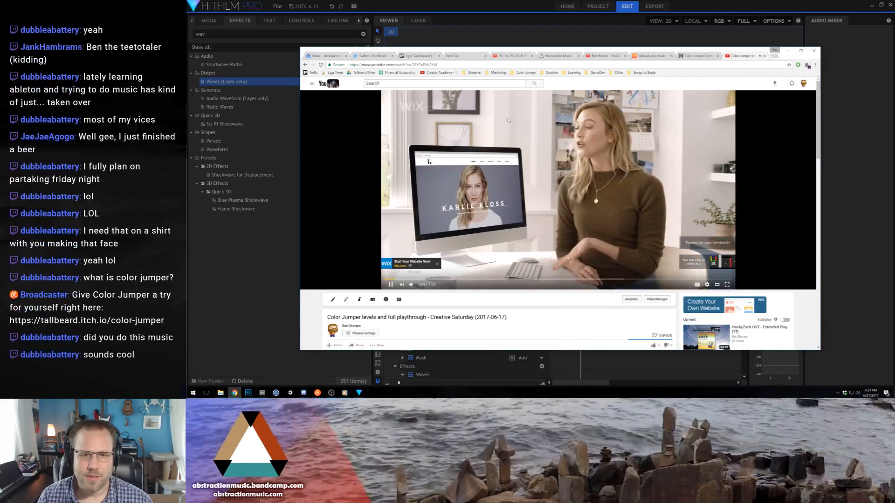
{"action": "left_click", "coordinate": [726, 243]}
{"action": "key", "text": "space"}
{"action": "left_click", "coordinate": [411, 285]}
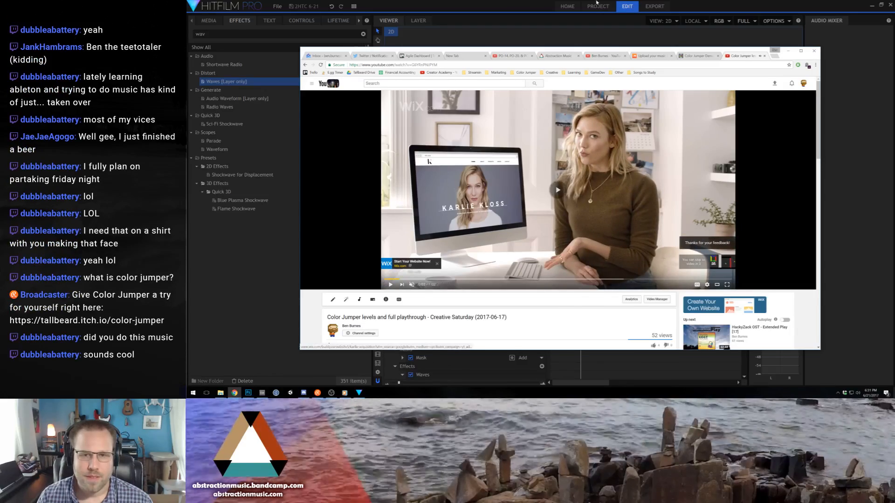
- Return to HitFilm Pro, replay the composite shot from about 7 seconds and collapse the masked P1220060.JPG layer
{"action": "key", "text": "alt+Tab"}
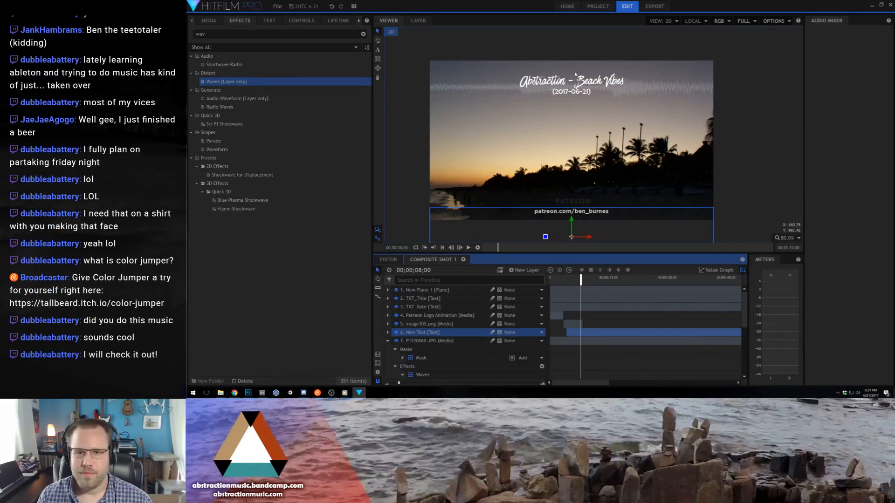
{"action": "left_click", "coordinate": [577, 278]}
{"action": "key", "text": "space"}
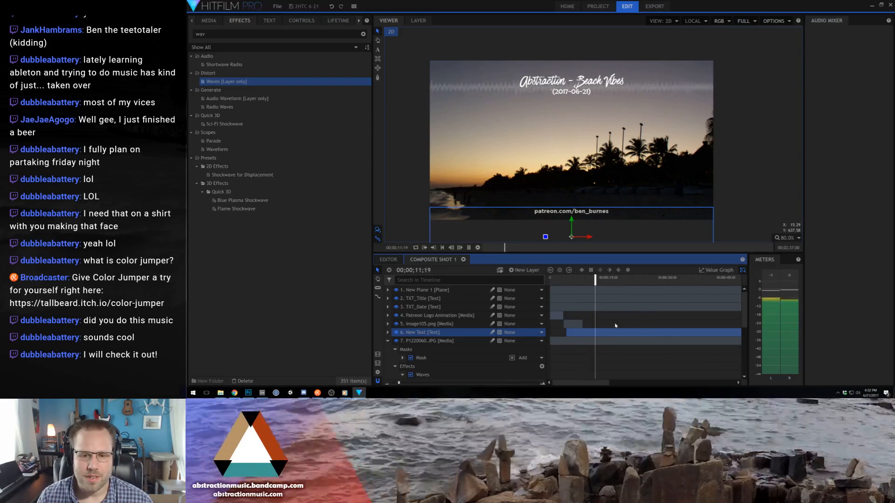
{"action": "left_click", "coordinate": [388, 342]}
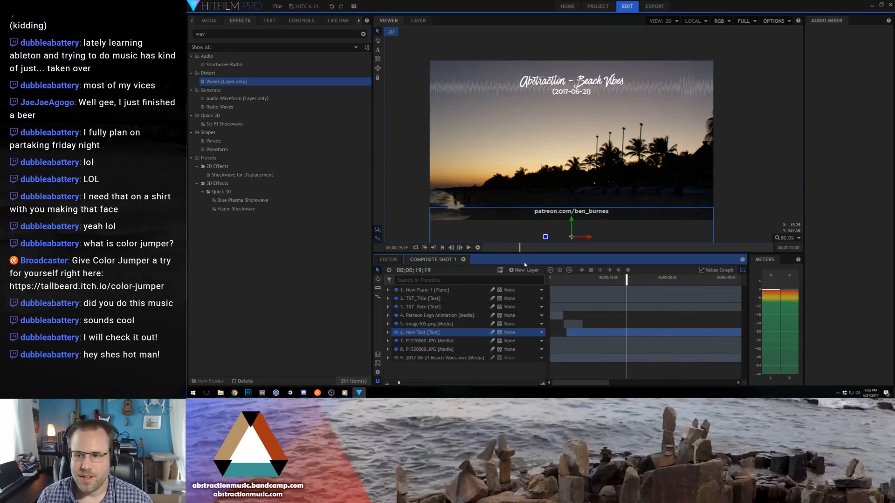
- Back in Chrome, skip the ad, watch gameplay past the video's midpoint at low volume, then close the video and return to HitFilm Pro
{"action": "key", "text": "alt+Tab"}
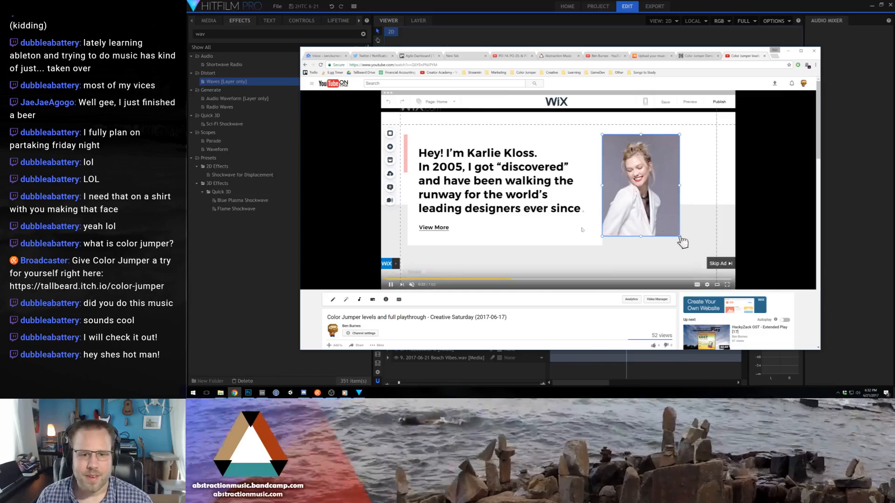
{"action": "left_click", "coordinate": [720, 264]}
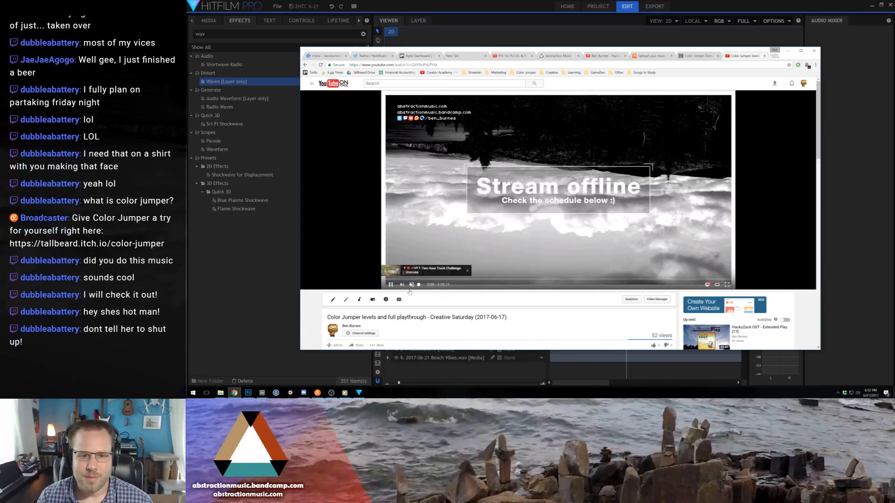
{"action": "left_click", "coordinate": [473, 279]}
{"action": "left_click", "coordinate": [606, 280]}
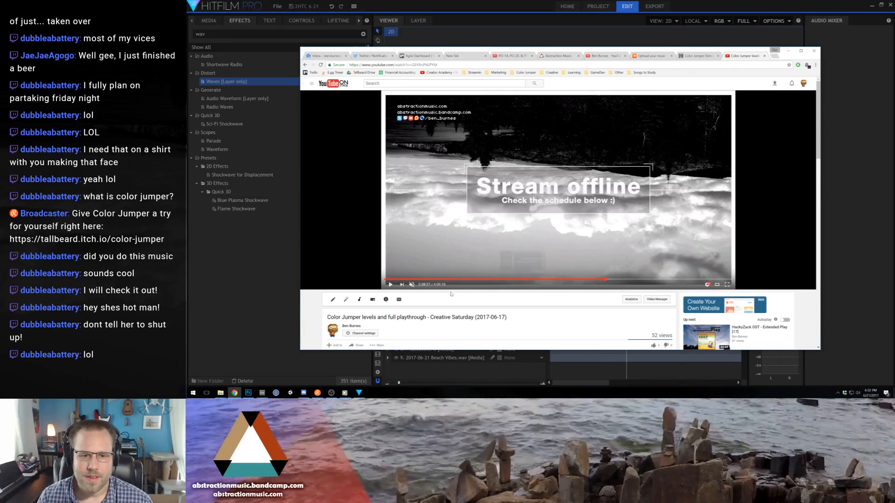
{"action": "left_click", "coordinate": [412, 285]}
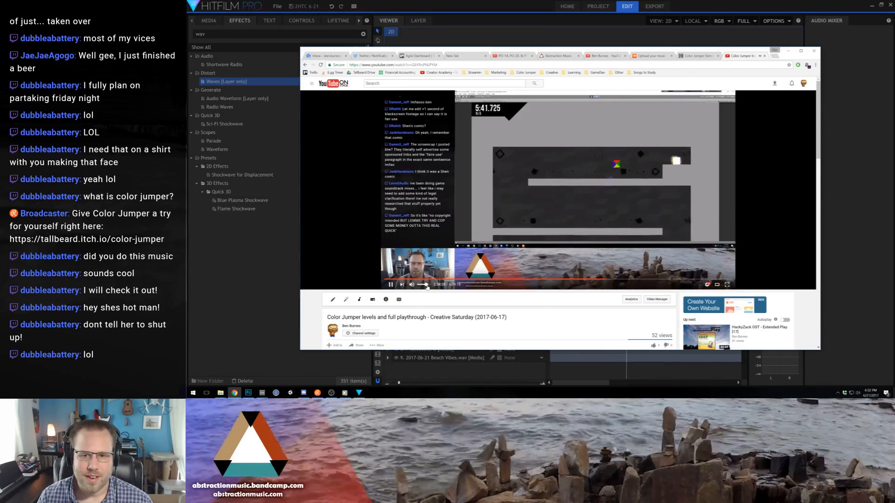
{"action": "left_click_drag", "start_coordinate": [427, 285], "coordinate": [419, 285]}
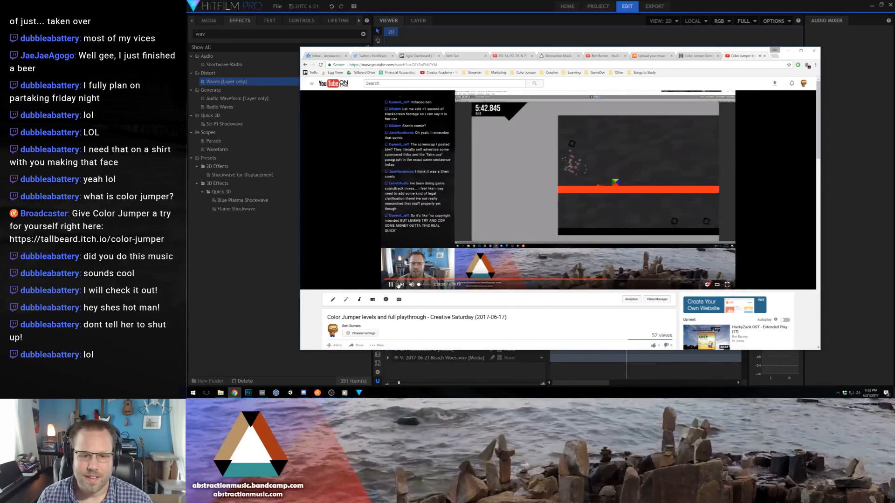
{"action": "left_click", "coordinate": [412, 285]}
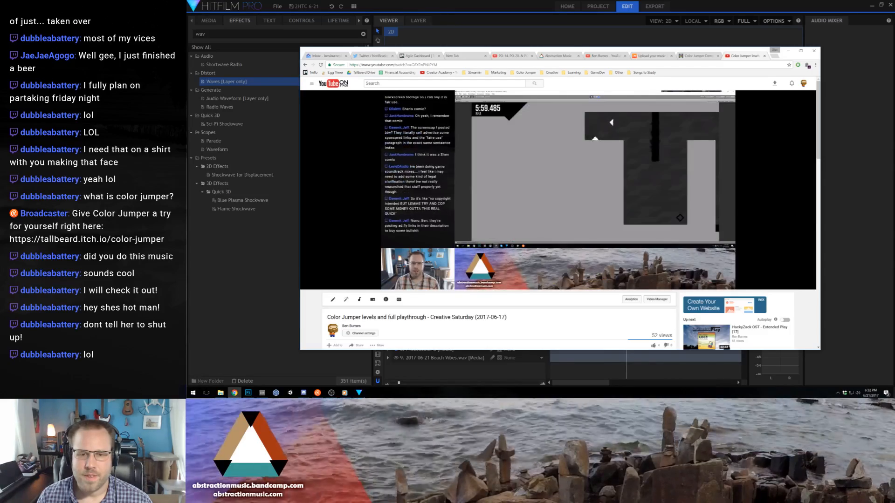
{"action": "left_click", "coordinate": [765, 55]}
{"action": "left_click", "coordinate": [611, 13]}
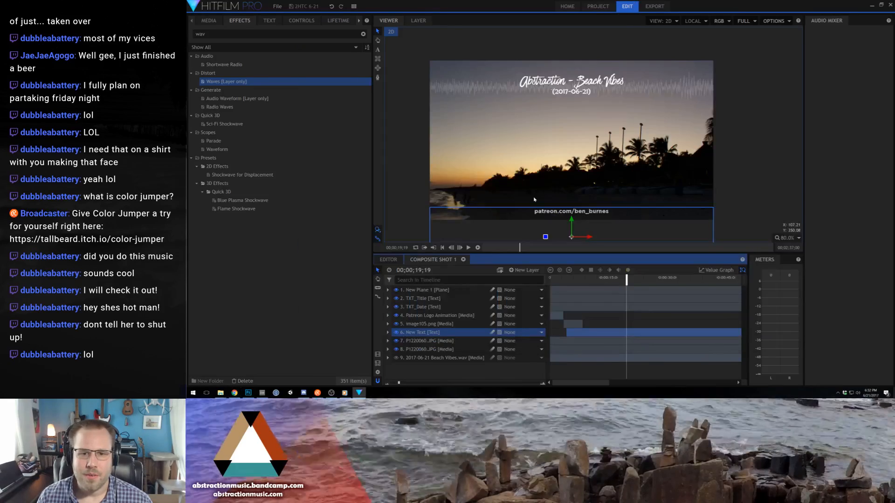
- Add Composite Shot 1 to the export queue and go to the Export screen
{"action": "left_click", "coordinate": [405, 73]}
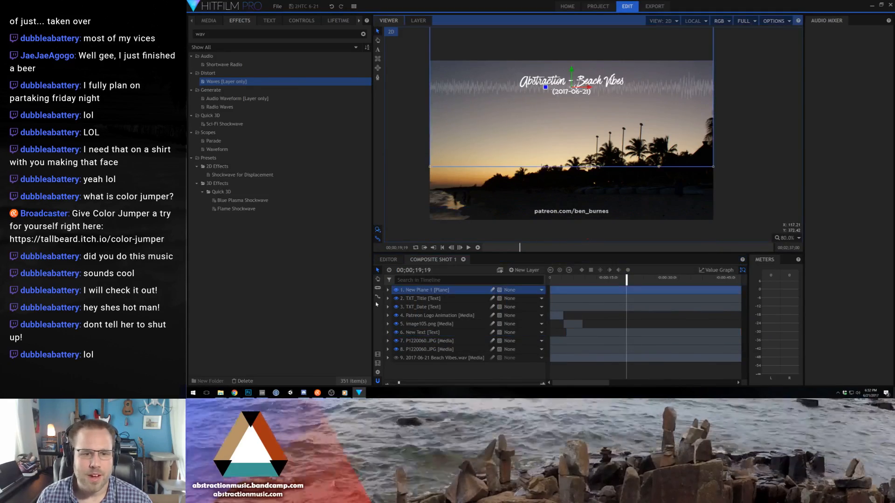
{"action": "left_click", "coordinate": [378, 357]}
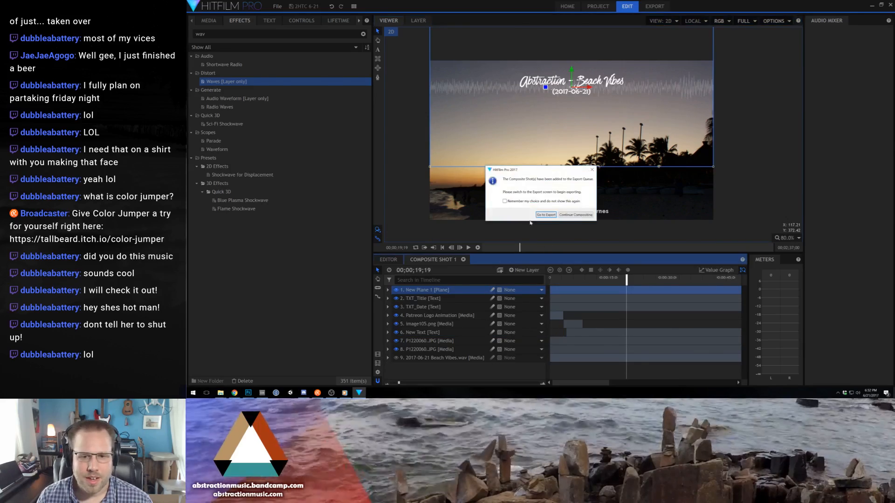
{"action": "left_click", "coordinate": [546, 215]}
- Name the queued task's output file "Beach Vibes" on the D: drive and start exporting
{"action": "left_click", "coordinate": [401, 82]}
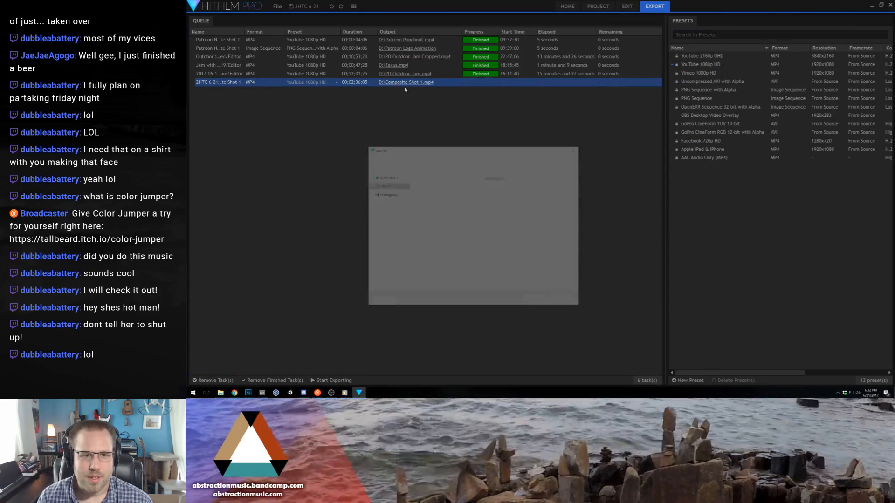
{"action": "type", "text": "8"}
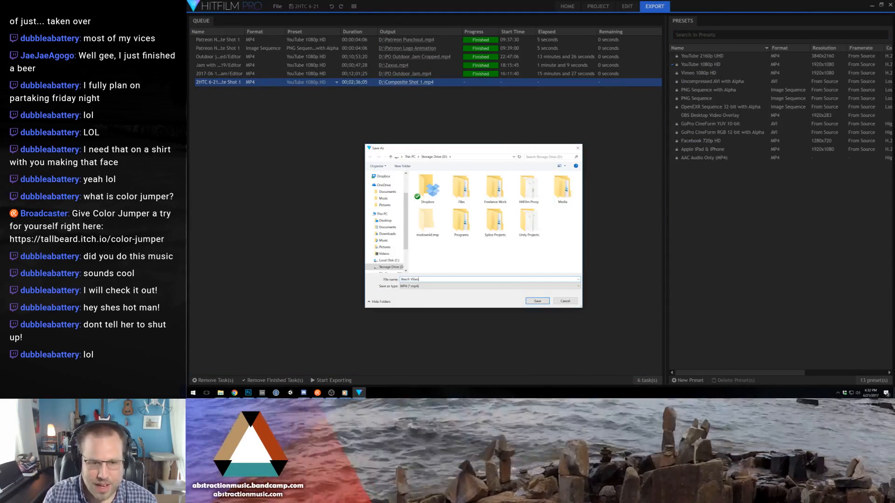
{"action": "type", "text": "each Vibes"}
{"action": "key", "text": "Return"}
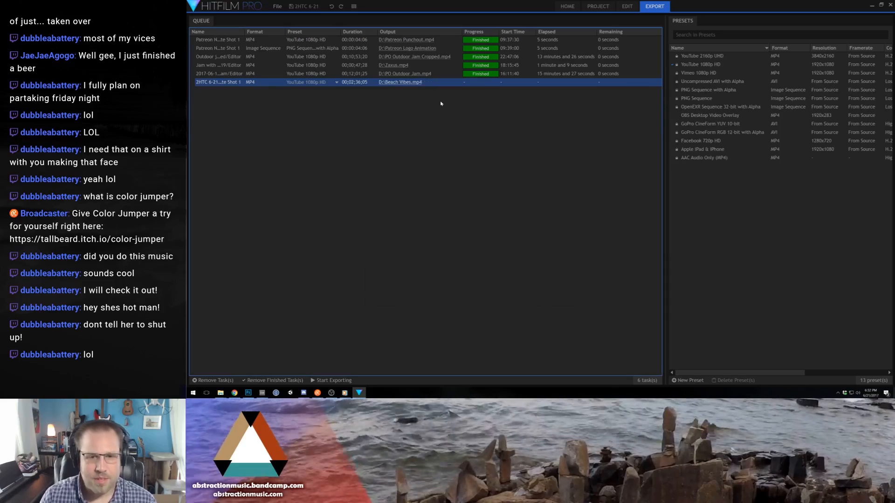
{"action": "left_click", "coordinate": [331, 383]}
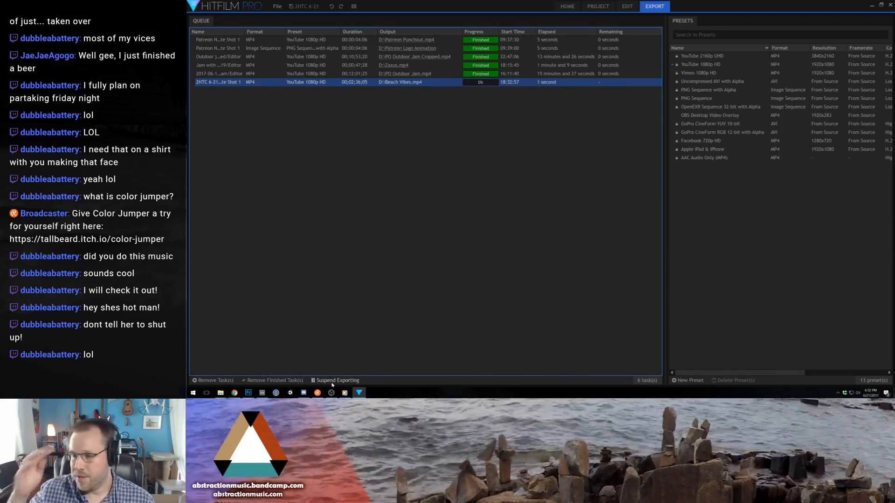
- Switch to Photoshop and quit it without saving the untitled crab drawing
{"action": "left_click", "coordinate": [248, 393]}
{"action": "left_click", "coordinate": [885, 4]}
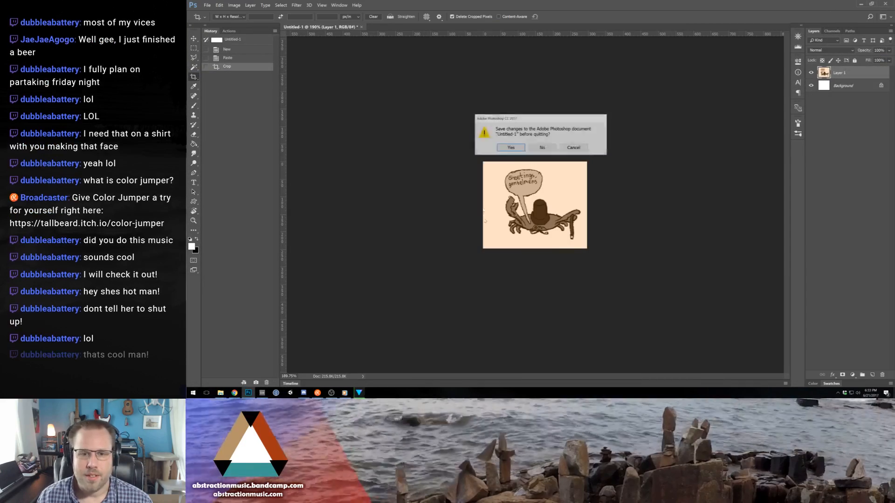
{"action": "left_click", "coordinate": [539, 149]}
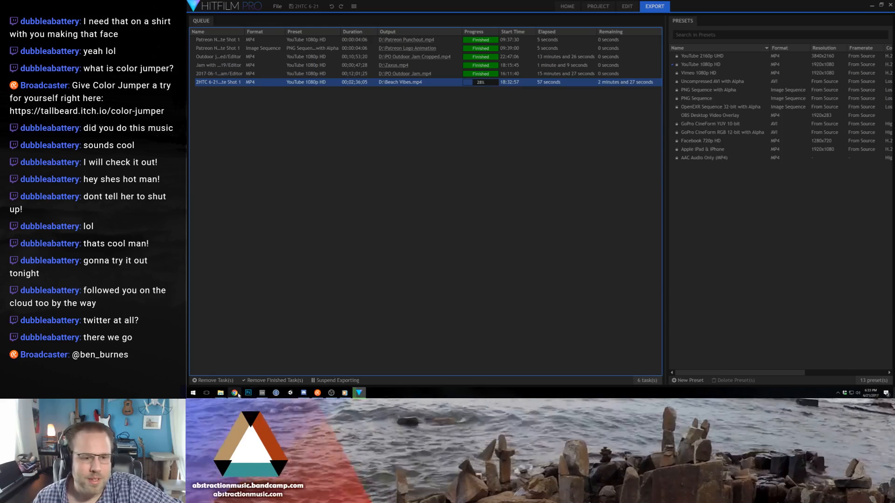
- Switch to Chrome and select the YouTube link in the Beach Vibes track's description on the SoundCloud upload page
{"action": "left_click", "coordinate": [262, 393]}
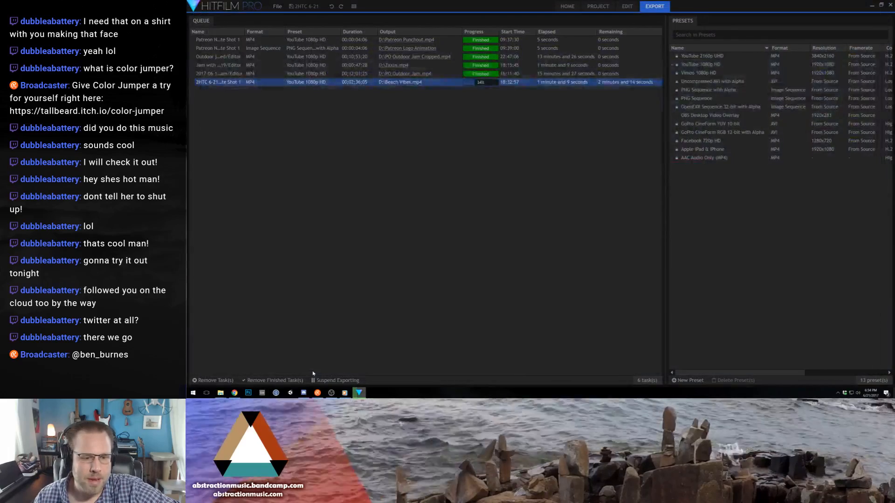
{"action": "left_click", "coordinate": [234, 393]}
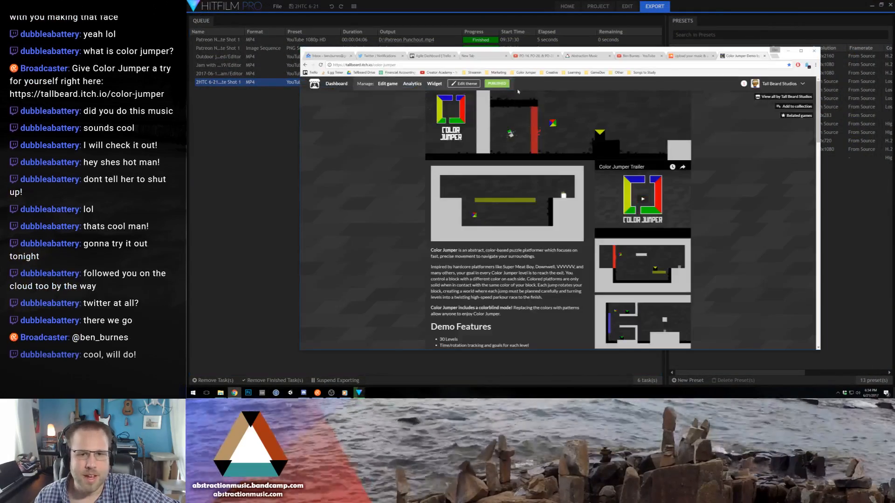
{"action": "left_click", "coordinate": [680, 56]}
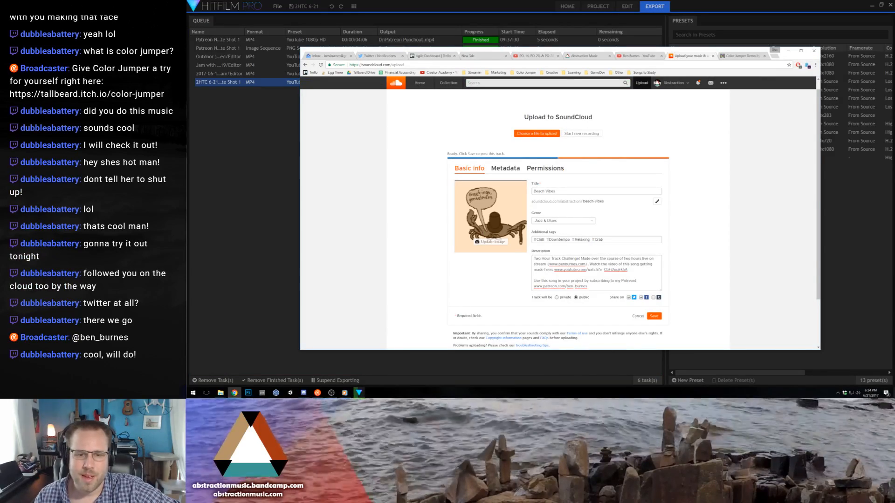
{"action": "left_click_drag", "start_coordinate": [627, 270], "coordinate": [554, 270]}
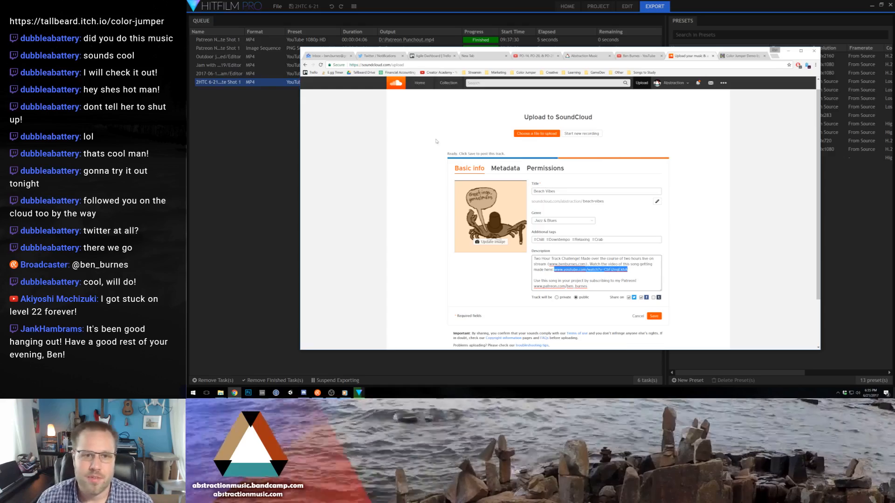
- On the Trello Agile Dashboard, move the Two Hour Track Challenge card from Current Work to Completed and close its details
{"action": "left_click", "coordinate": [426, 57]}
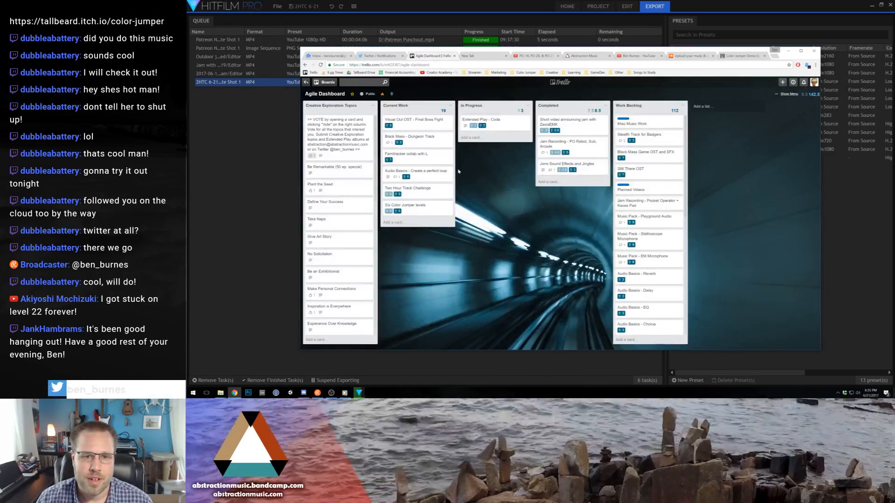
{"action": "left_click_drag", "start_coordinate": [408, 189], "coordinate": [565, 184]}
{"action": "left_click", "coordinate": [566, 184]}
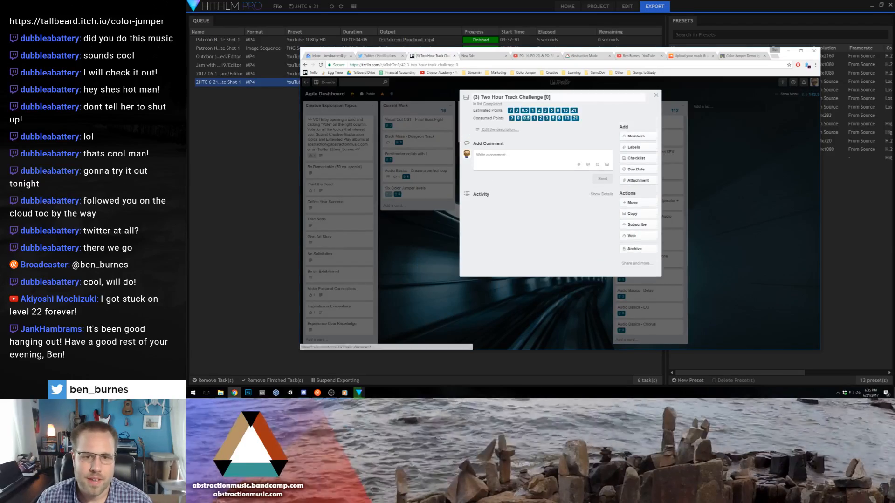
{"action": "left_click", "coordinate": [394, 262]}
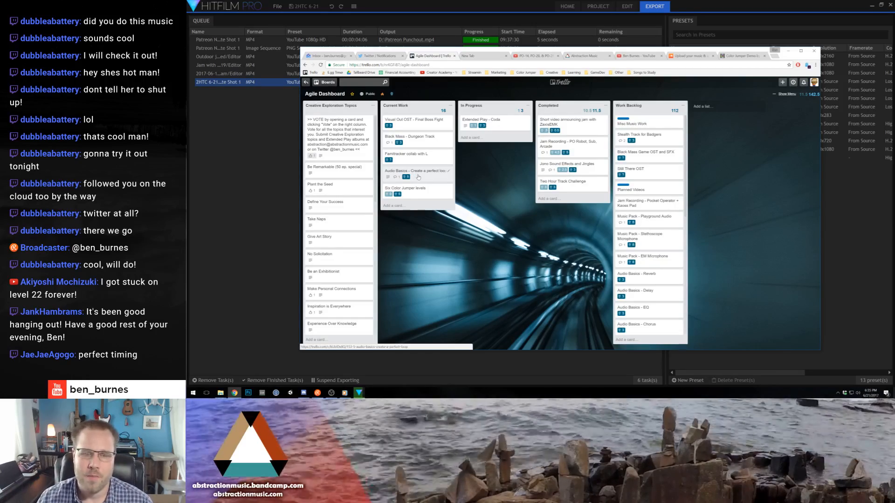
- Examine the Work Backlog and Current Work lists on the Trello board, and return to HitFilm Pro
{"action": "scroll", "coordinate": [658, 289], "scroll_direction": "down", "scroll_amount": 2}
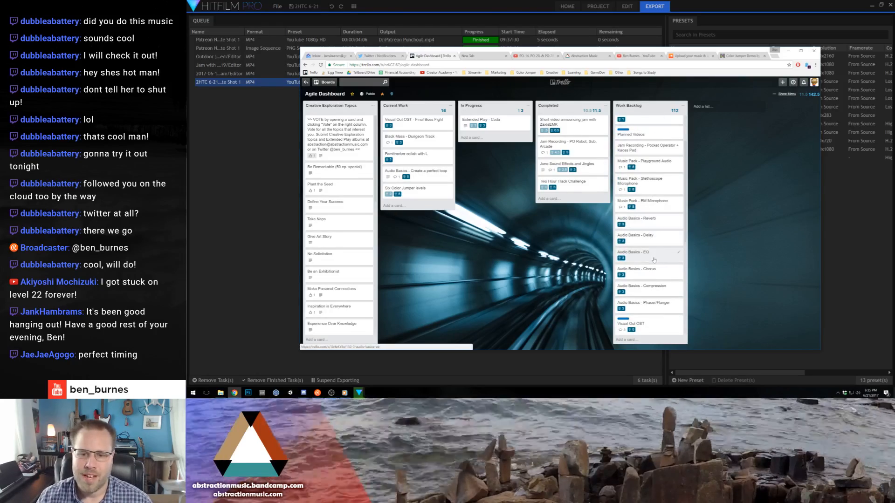
{"action": "scroll", "coordinate": [640, 273], "scroll_direction": "up", "scroll_amount": 2}
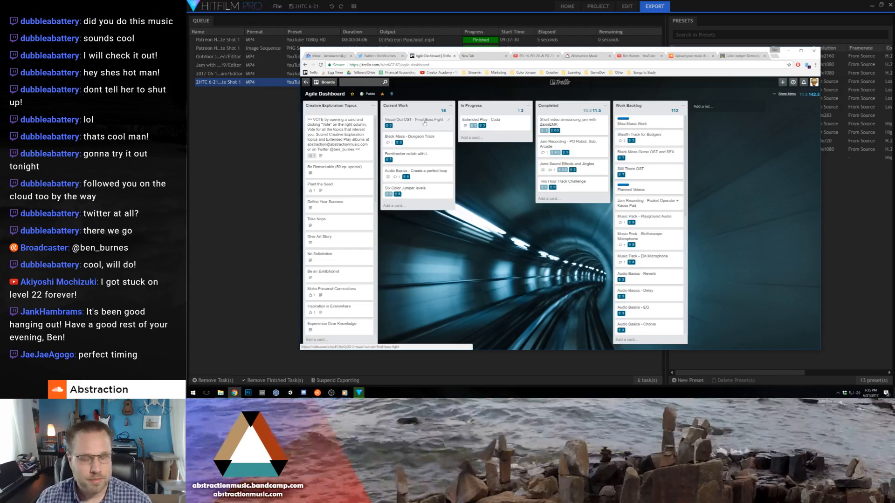
{"action": "left_click", "coordinate": [522, 3]}
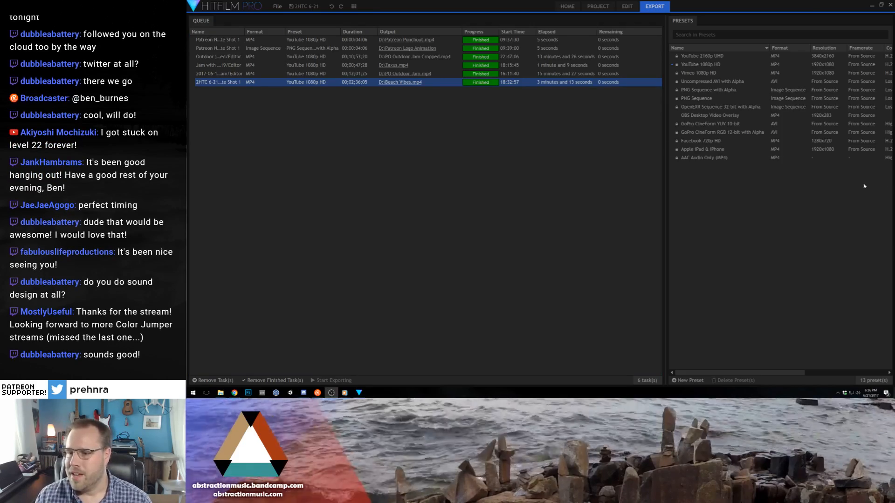
- Clear the desktop by minimizing HitFilm Pro and Chrome and closing the media player and both File Explorer windows
{"action": "left_click", "coordinate": [871, 6]}
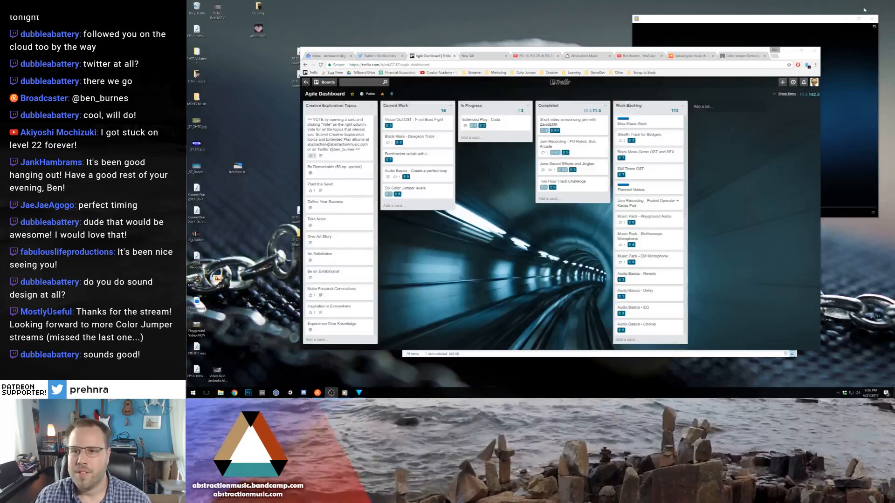
{"action": "left_click", "coordinate": [788, 52]}
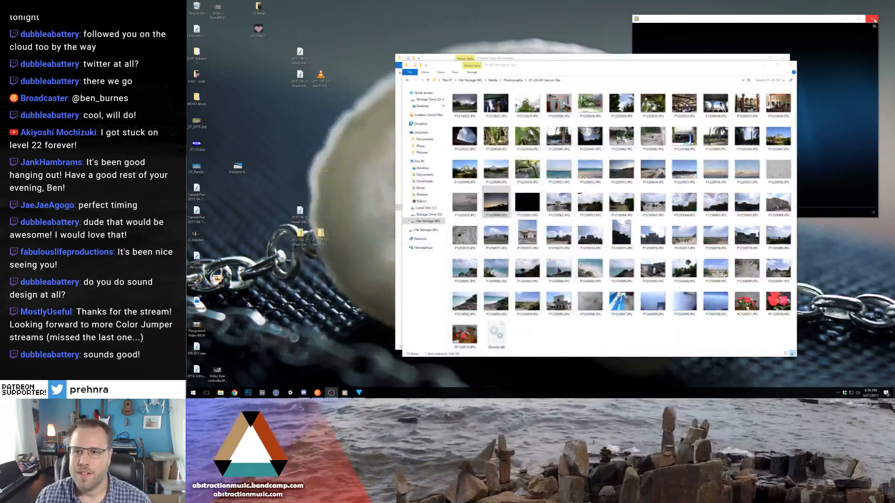
{"action": "left_click", "coordinate": [871, 19]}
{"action": "left_click", "coordinate": [789, 63]}
{"action": "left_click", "coordinate": [785, 57]}
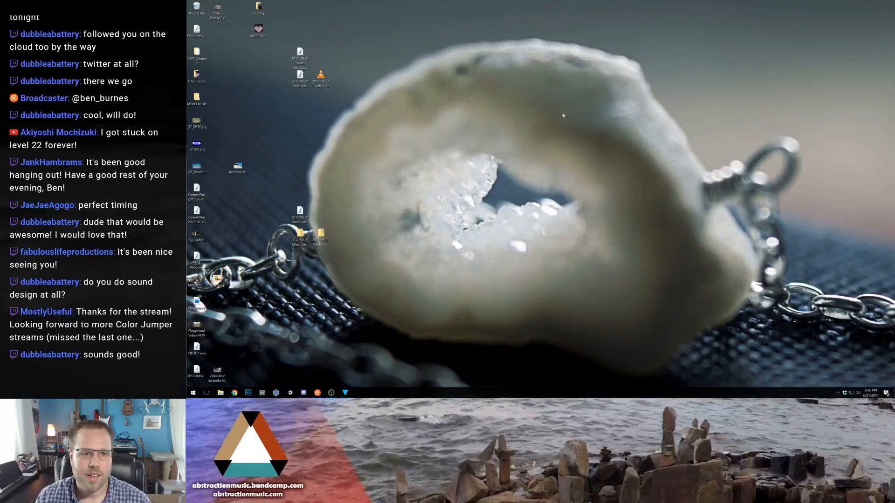